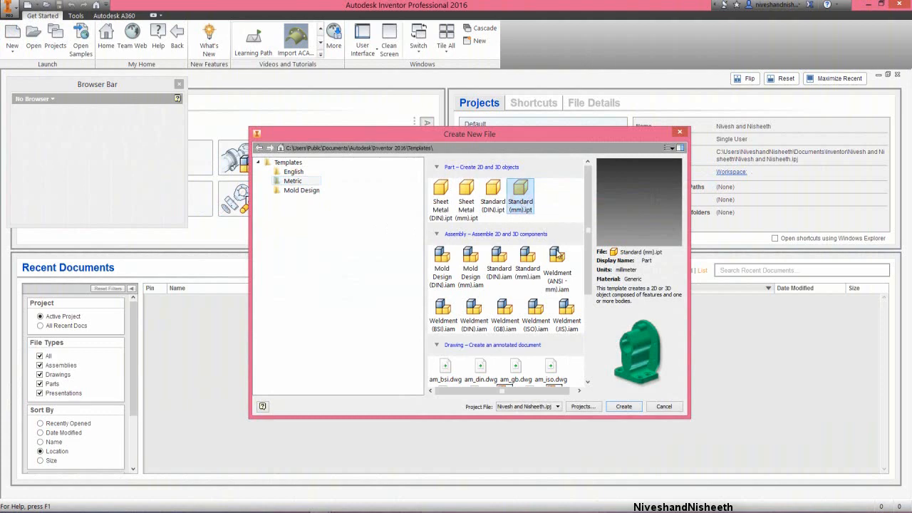
Create a new part from the metric Standard (mm).ipt template and start a 2D sketch on the XY plane.
{"action": "left_click", "coordinate": [622, 407]}
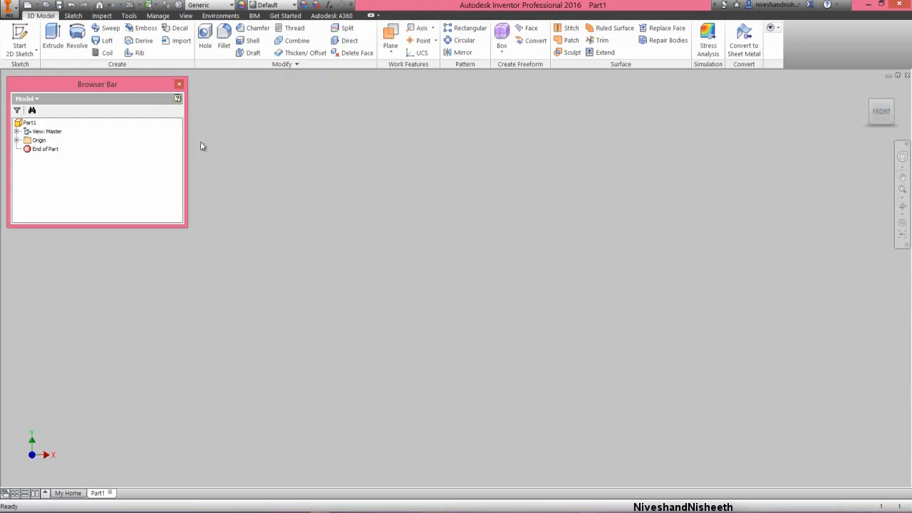
{"action": "left_click", "coordinate": [24, 34]}
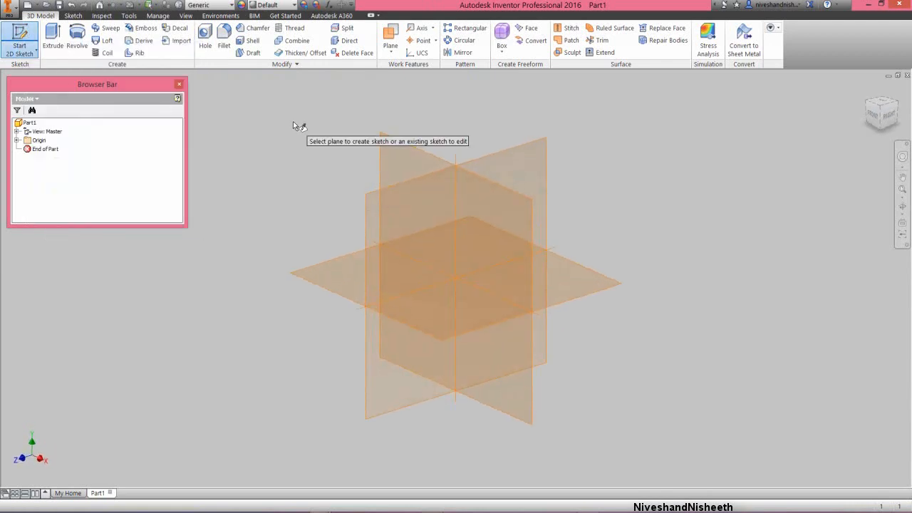
{"action": "left_click", "coordinate": [388, 158]}
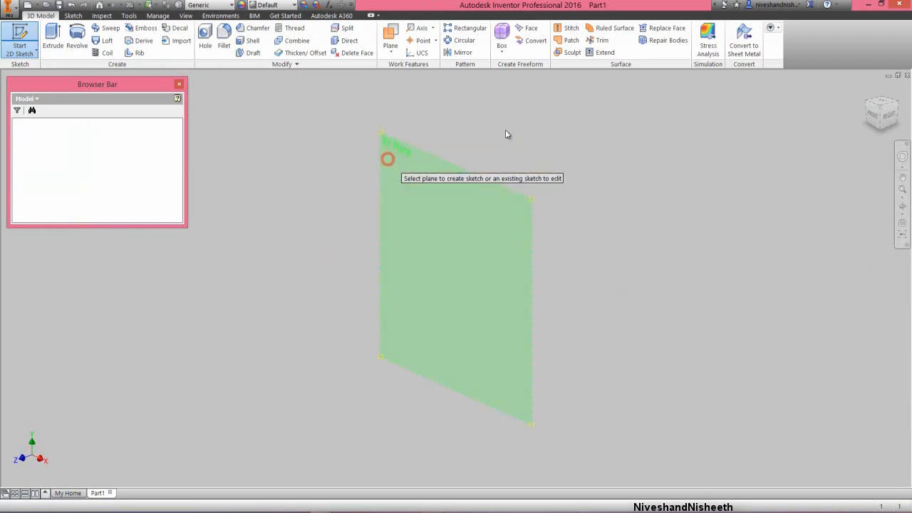
{"action": "left_click", "coordinate": [875, 119]}
{"action": "left_click", "coordinate": [536, 203]}
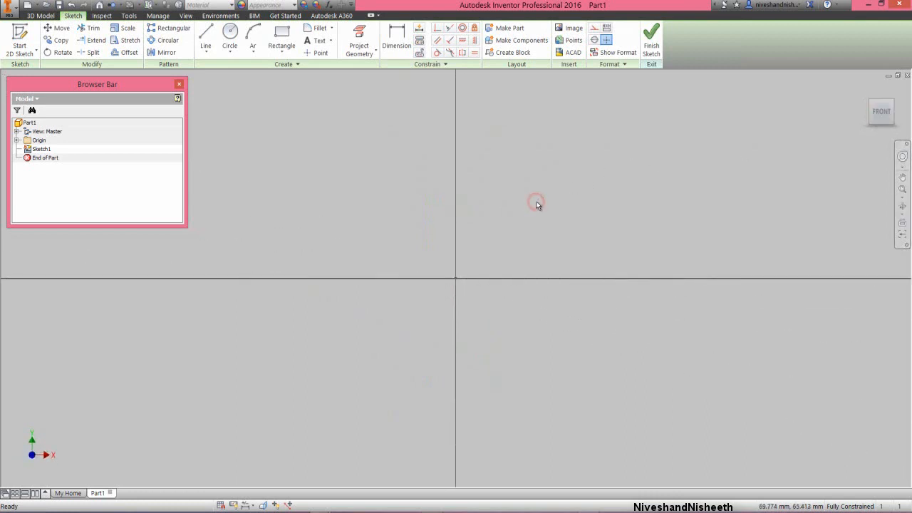
Draw a two-point center rectangle centred on the sketch origin, about 160 mm wide and 138 mm high.
{"action": "left_click", "coordinate": [284, 54]}
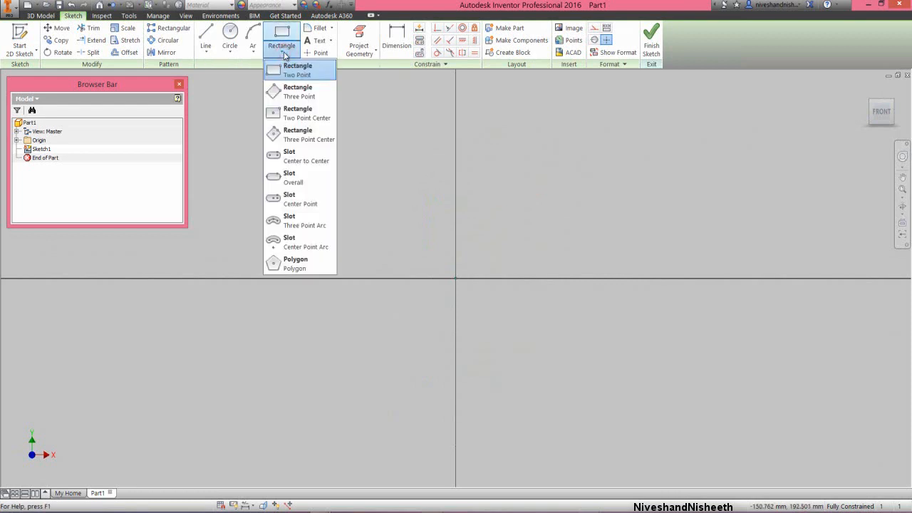
{"action": "left_click", "coordinate": [307, 114]}
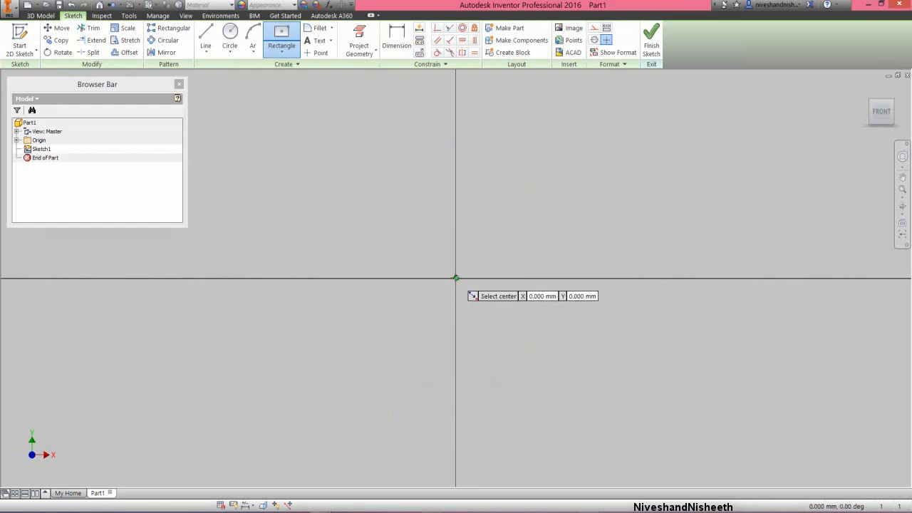
{"action": "left_click", "coordinate": [456, 278]}
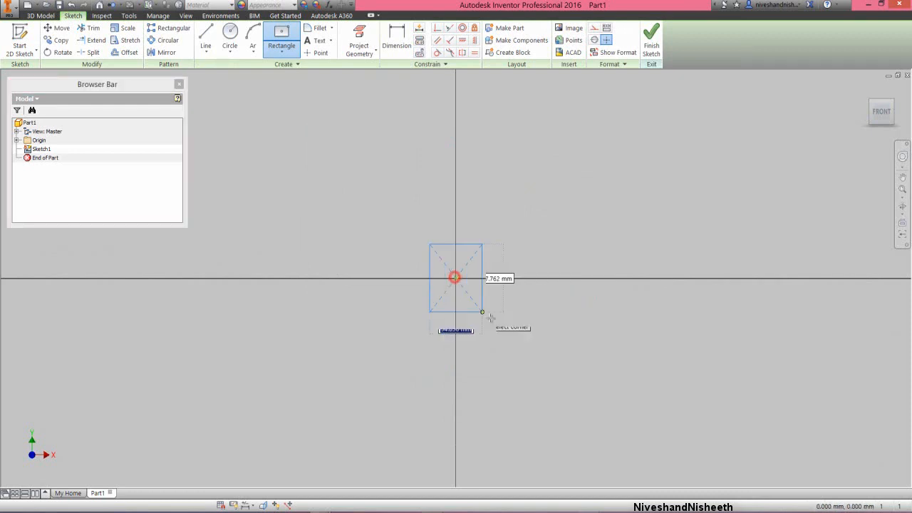
{"action": "left_click", "coordinate": [547, 359]}
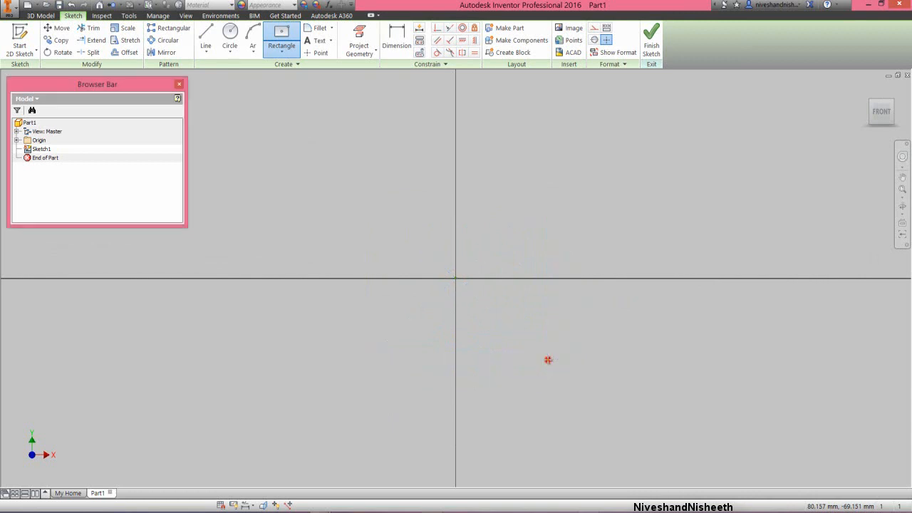
{"action": "right_click", "coordinate": [585, 187]}
{"action": "left_click", "coordinate": [614, 187]}
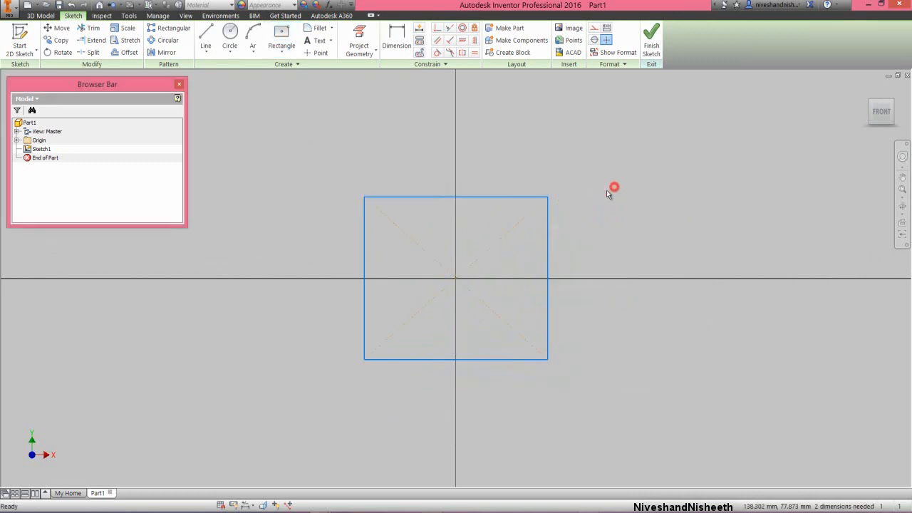
Dimension the distance between the rectangle's two vertical sides below it and set it to 40 mm.
{"action": "left_click", "coordinate": [394, 47]}
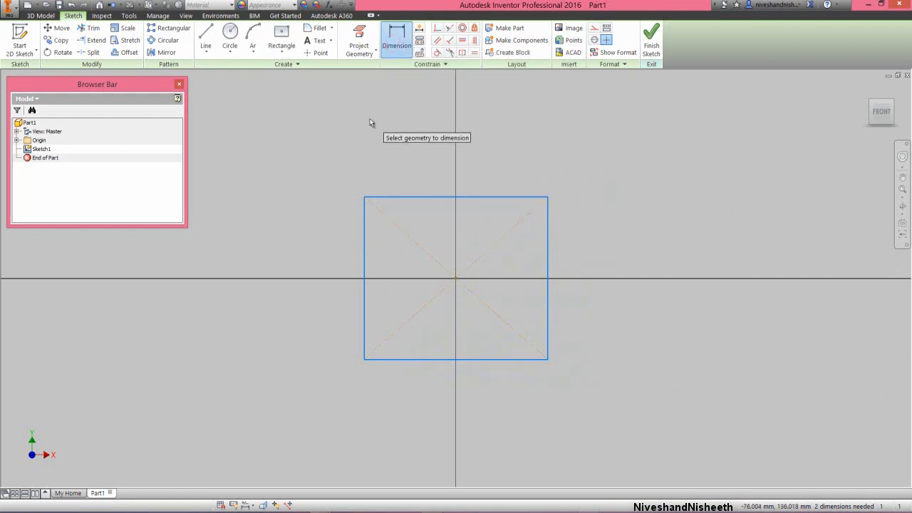
{"action": "left_click", "coordinate": [365, 305]}
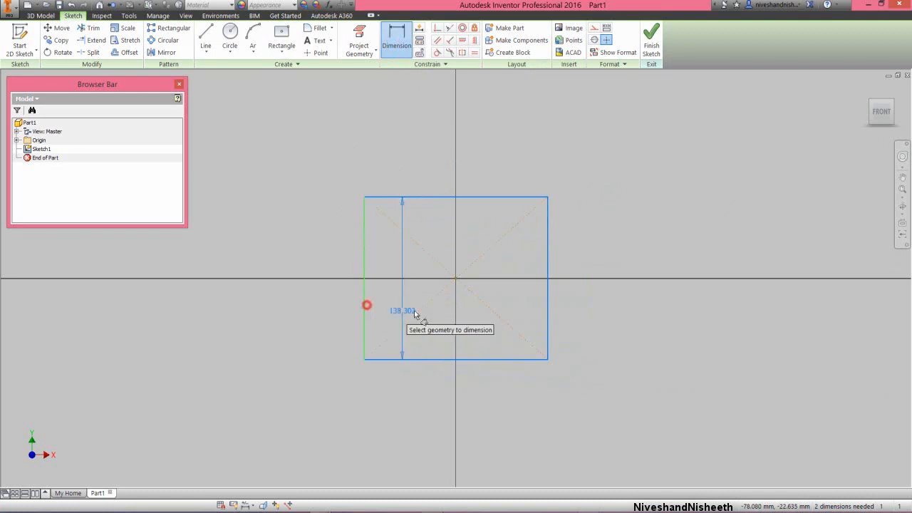
{"action": "left_click", "coordinate": [545, 309]}
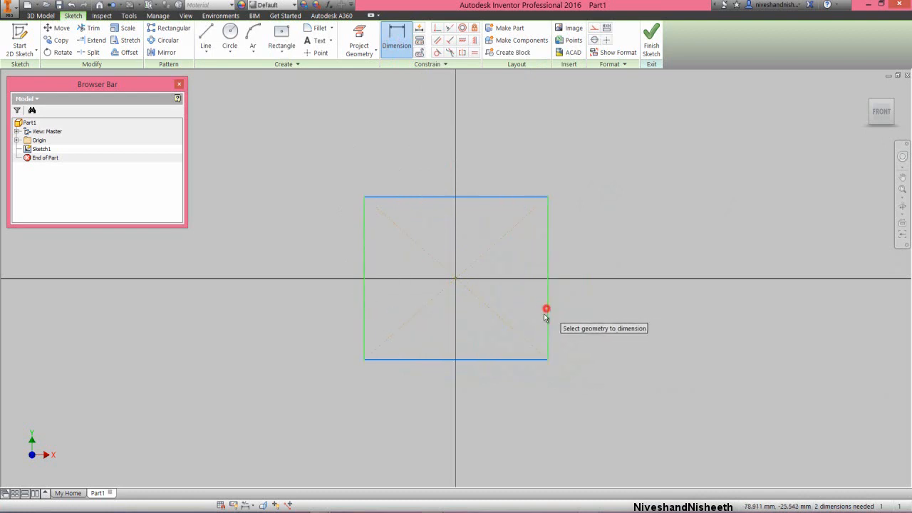
{"action": "left_click", "coordinate": [456, 378]}
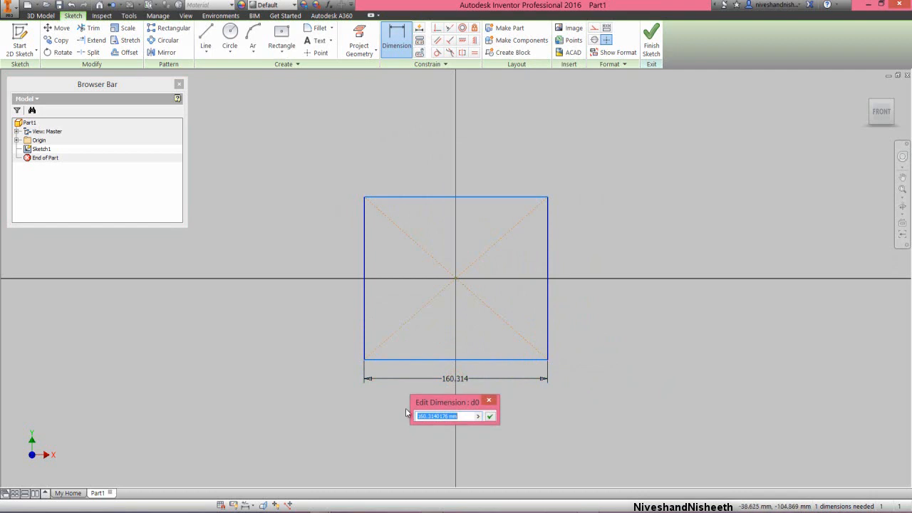
{"action": "type", "text": "40"}
{"action": "key", "text": "Return"}
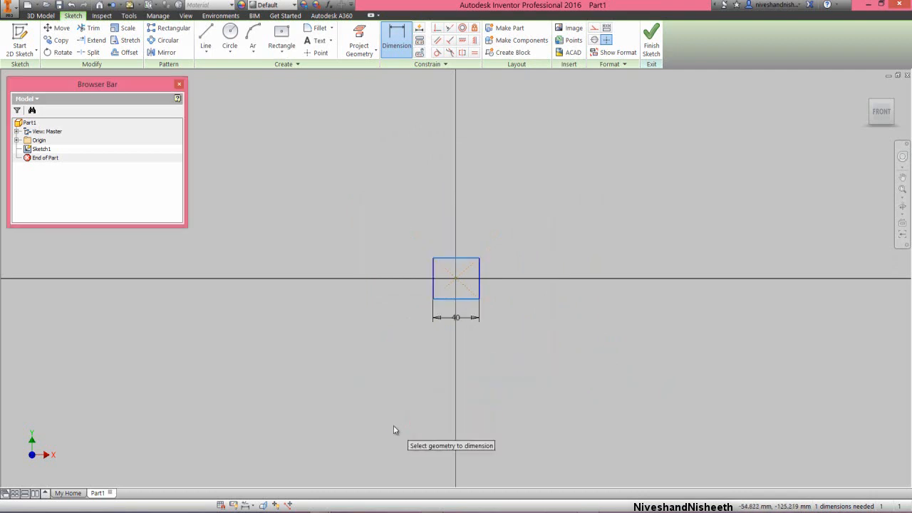
Dimension the rectangle's right side and set its height to 20 mm.
{"action": "left_click", "coordinate": [902, 190]}
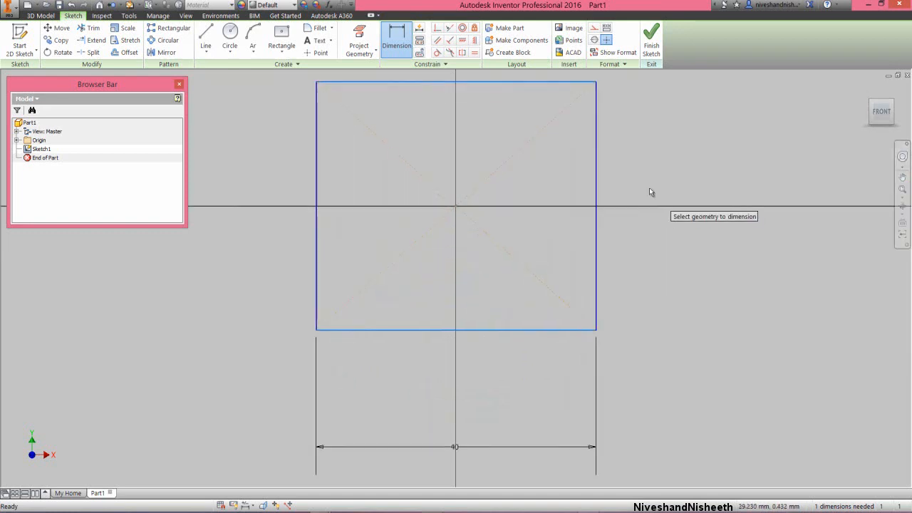
{"action": "left_click", "coordinate": [597, 186]}
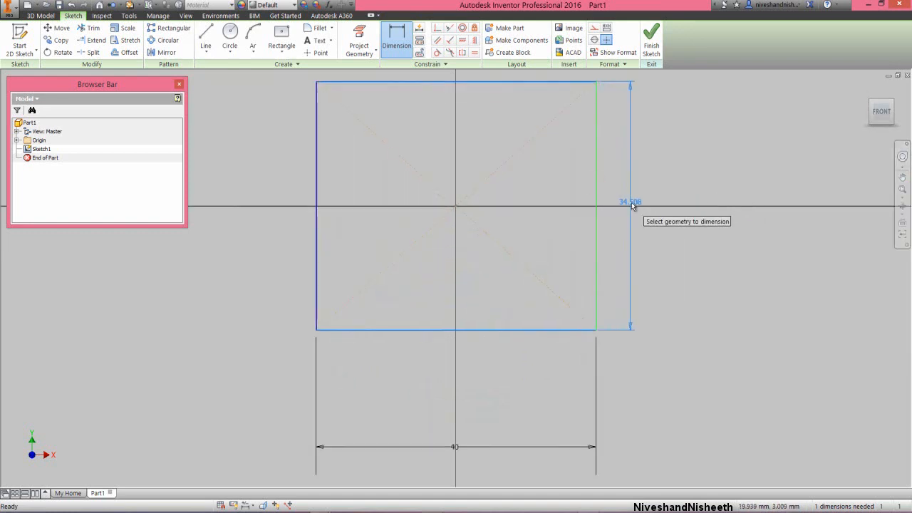
{"action": "left_click", "coordinate": [631, 202]}
{"action": "type", "text": "20"}
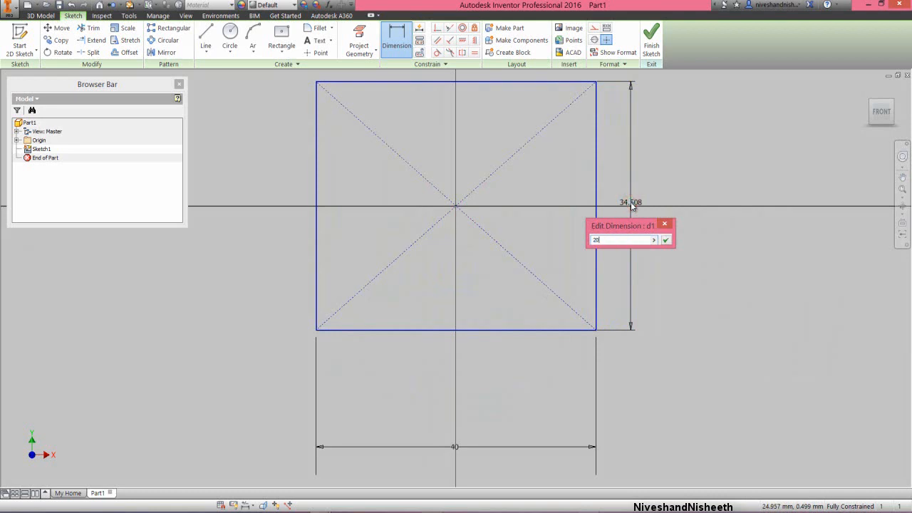
{"action": "key", "text": "Return"}
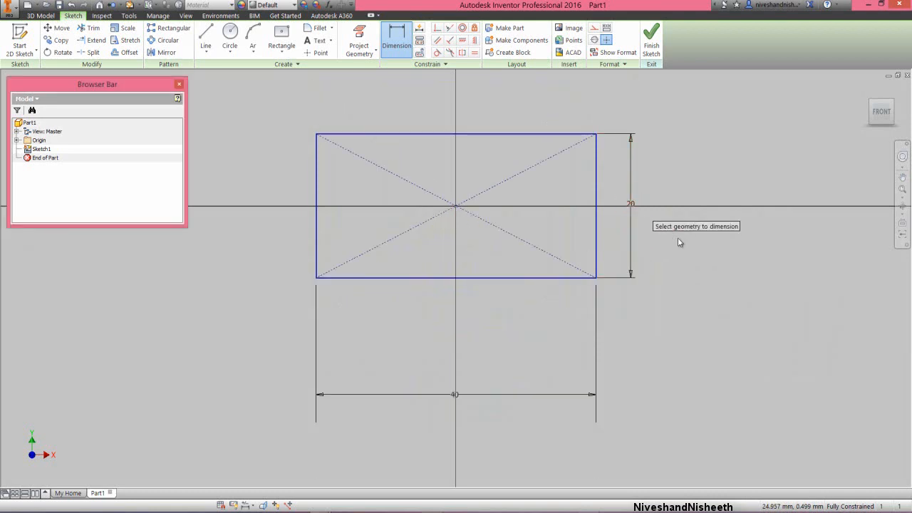
{"action": "right_click", "coordinate": [690, 250]}
{"action": "left_click", "coordinate": [727, 250]}
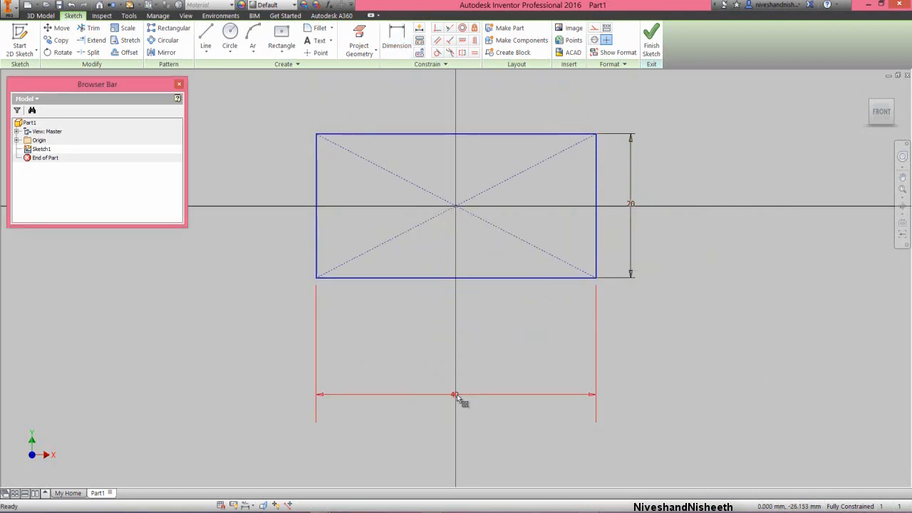
Move the width dimension closer to the rectangle's lower edge and finish the sketch.
{"action": "left_click_drag", "start_coordinate": [456, 394], "coordinate": [485, 321]}
{"action": "left_click", "coordinate": [712, 301]}
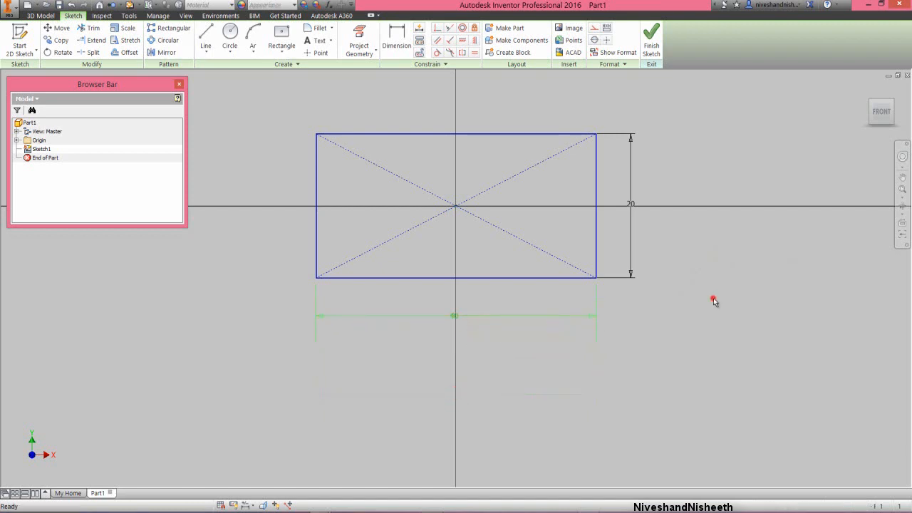
{"action": "left_click", "coordinate": [902, 189]}
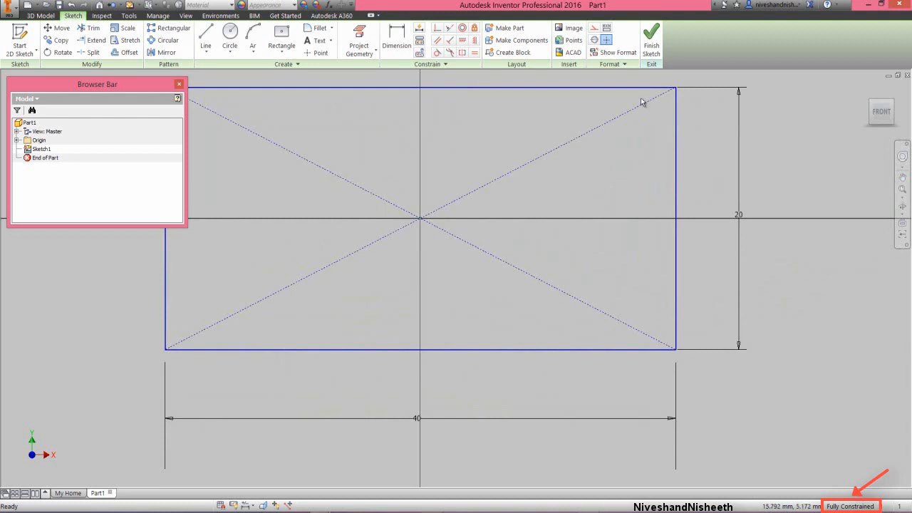
{"action": "left_click", "coordinate": [653, 47]}
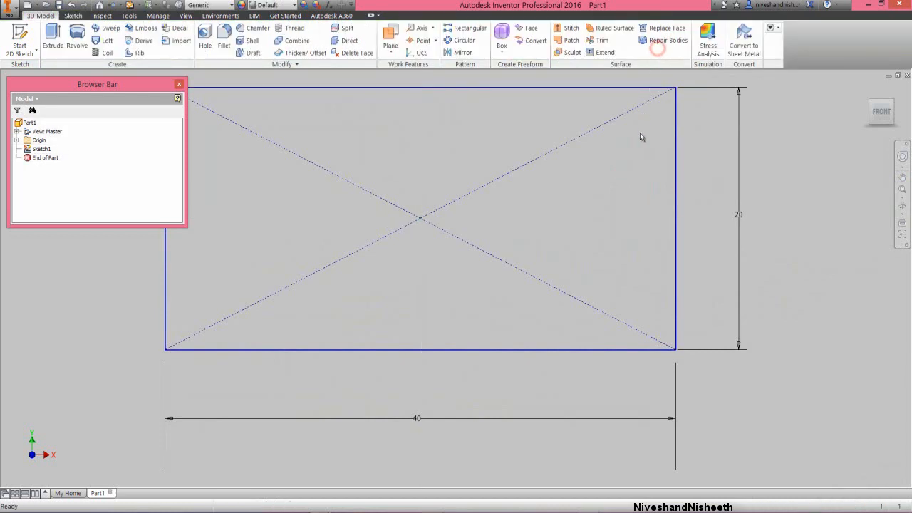
{"action": "left_click", "coordinate": [639, 133]}
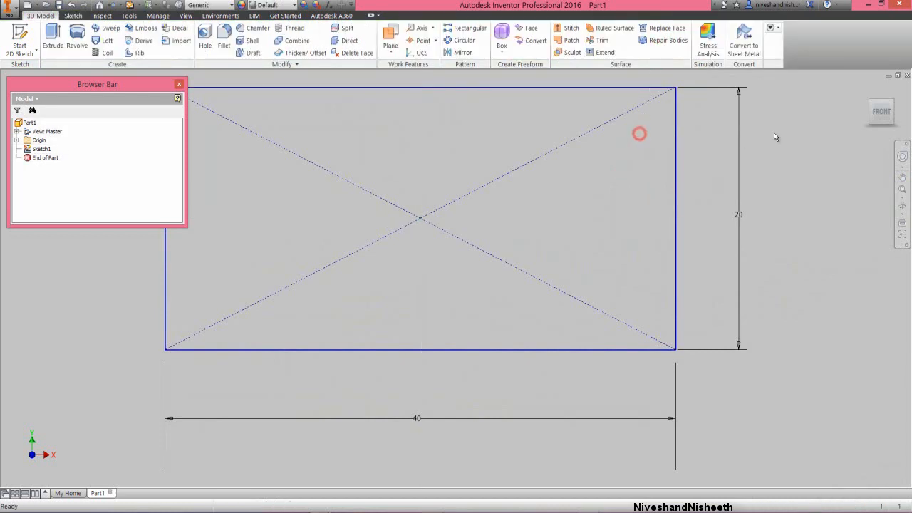
Orient the model to an isometric corner view with the Z axis pointing up and set it as the home view with Fit to View.
{"action": "left_click", "coordinate": [881, 128]}
{"action": "left_click", "coordinate": [887, 111]}
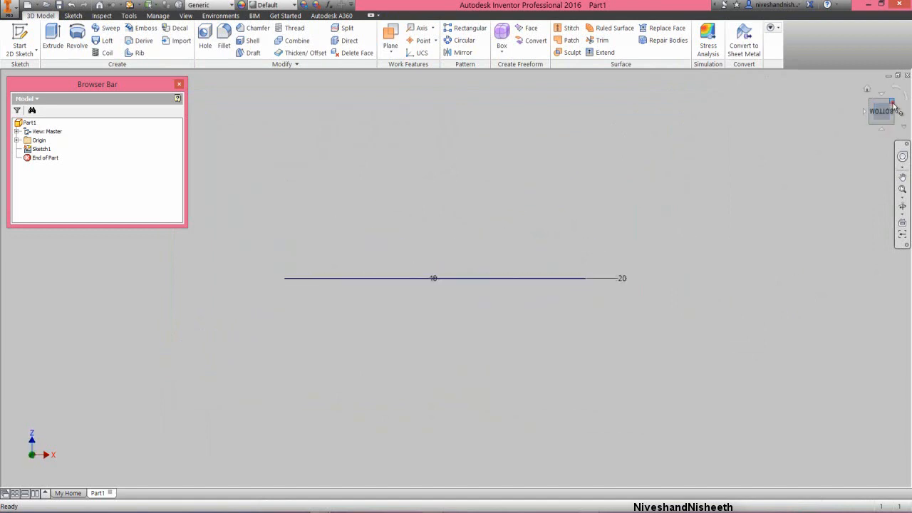
{"action": "left_click", "coordinate": [894, 107]}
{"action": "left_click", "coordinate": [715, 158]}
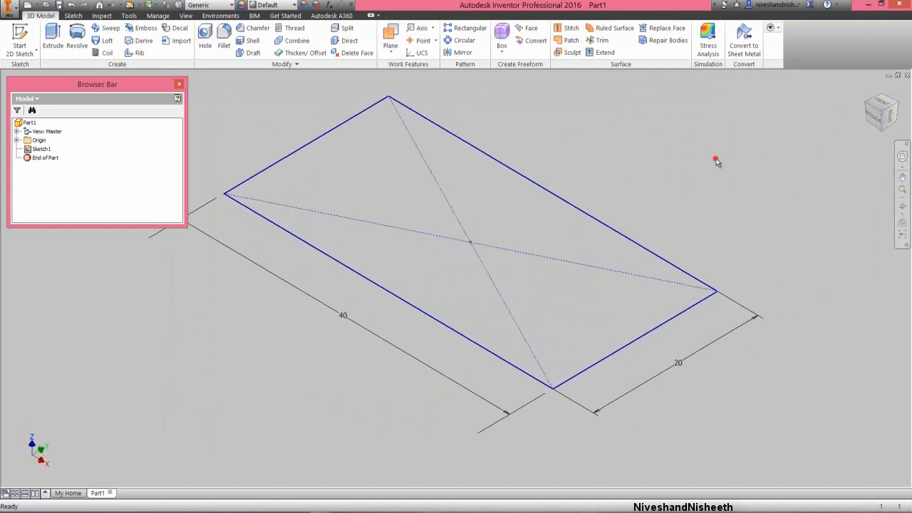
{"action": "right_click", "coordinate": [867, 95]}
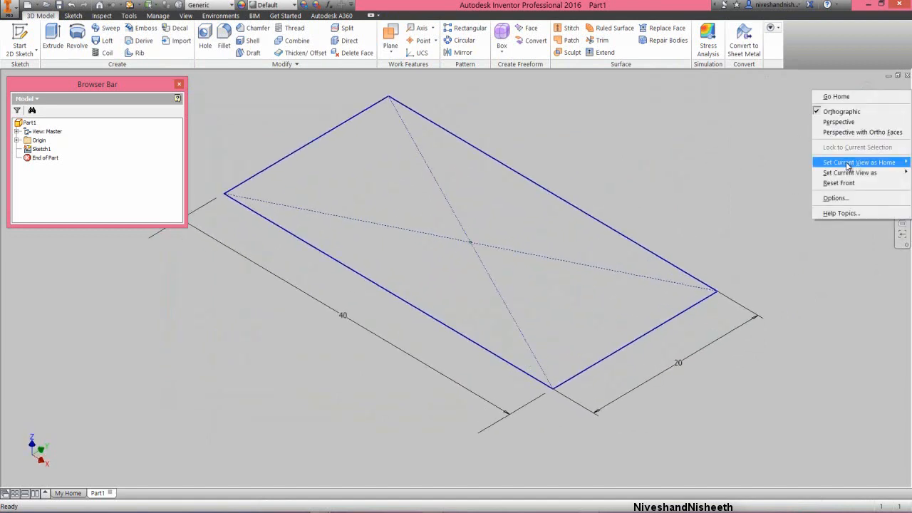
{"action": "mouse_move", "coordinate": [854, 162]}
{"action": "left_click", "coordinate": [802, 161]}
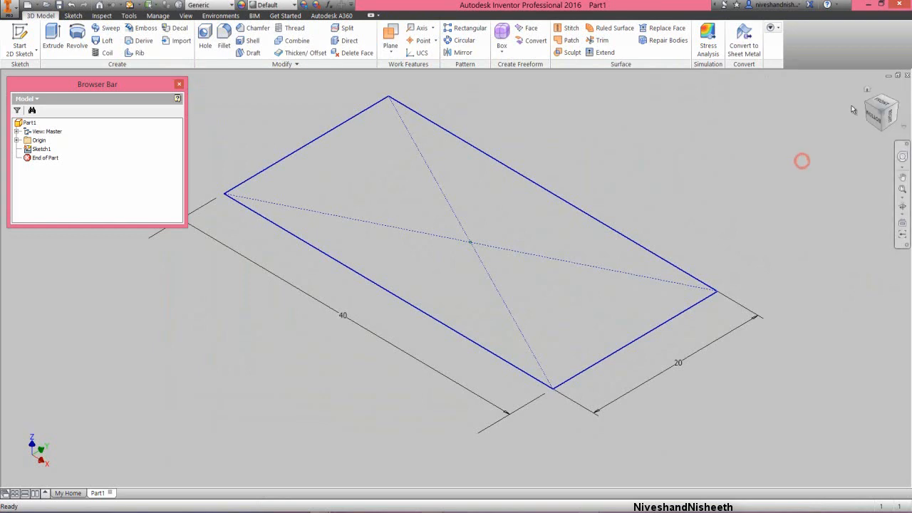
{"action": "right_click", "coordinate": [870, 94]}
{"action": "mouse_move", "coordinate": [834, 167]}
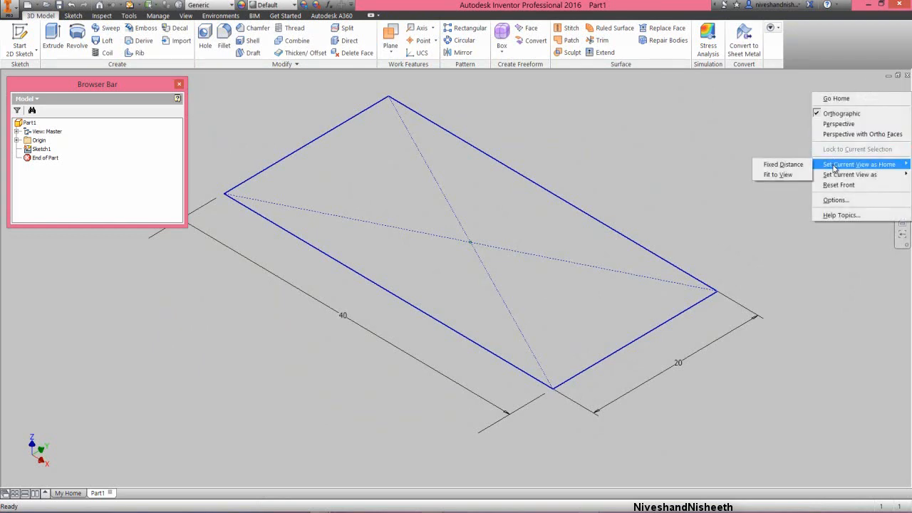
{"action": "left_click", "coordinate": [778, 174]}
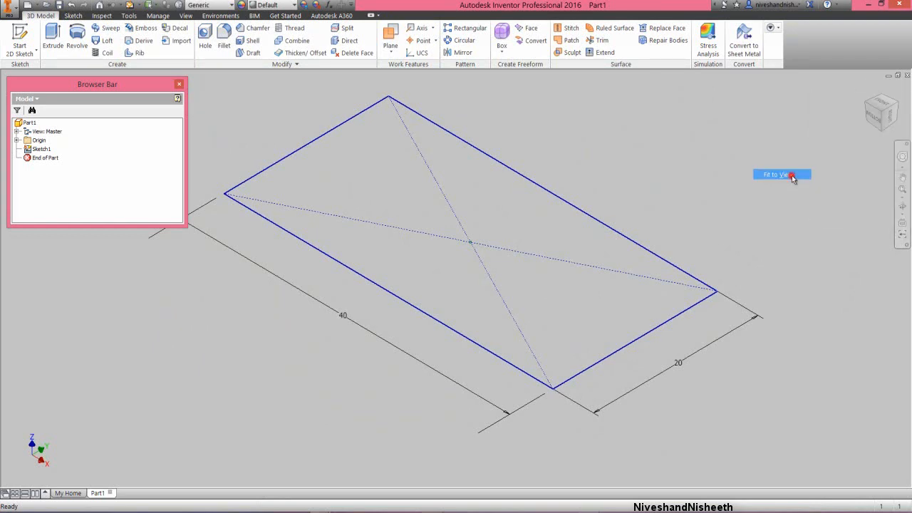
{"action": "left_click", "coordinate": [372, 158]}
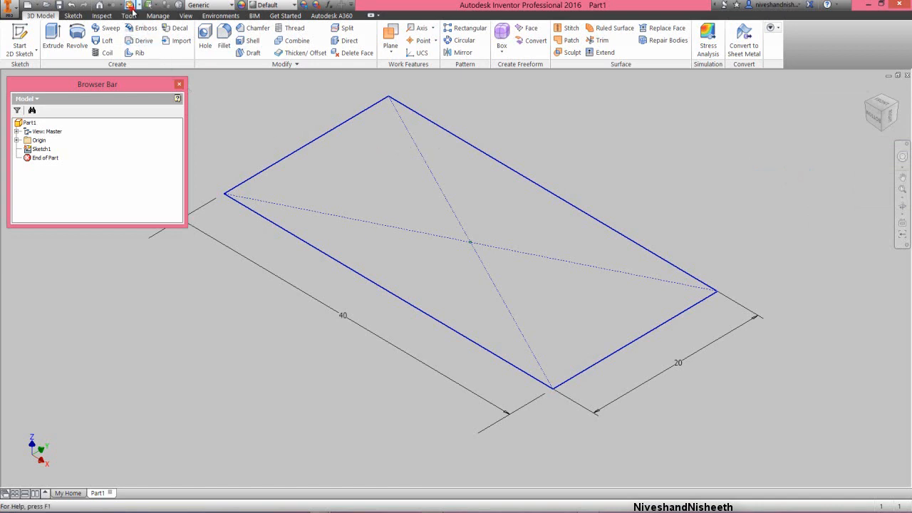
Save the part as Engine Case Rear in the project workspace folder.
{"action": "left_click", "coordinate": [59, 4]}
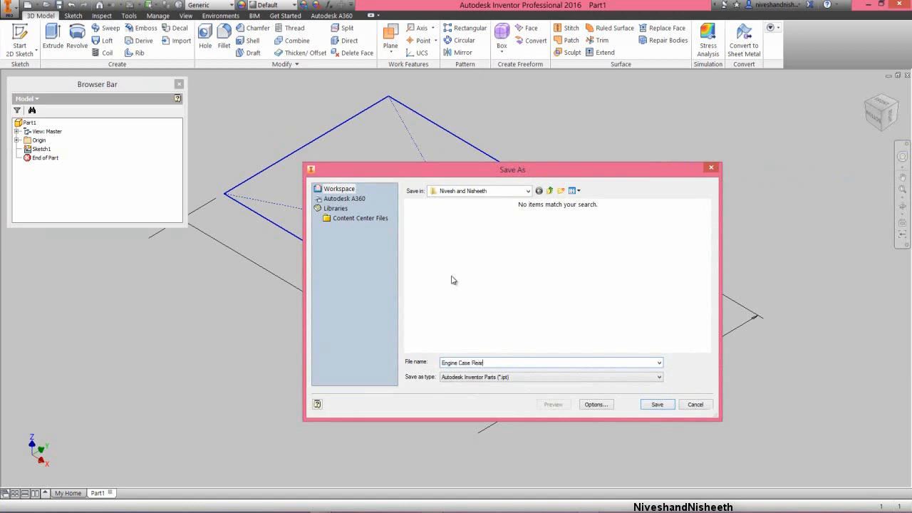
{"action": "left_click", "coordinate": [657, 404]}
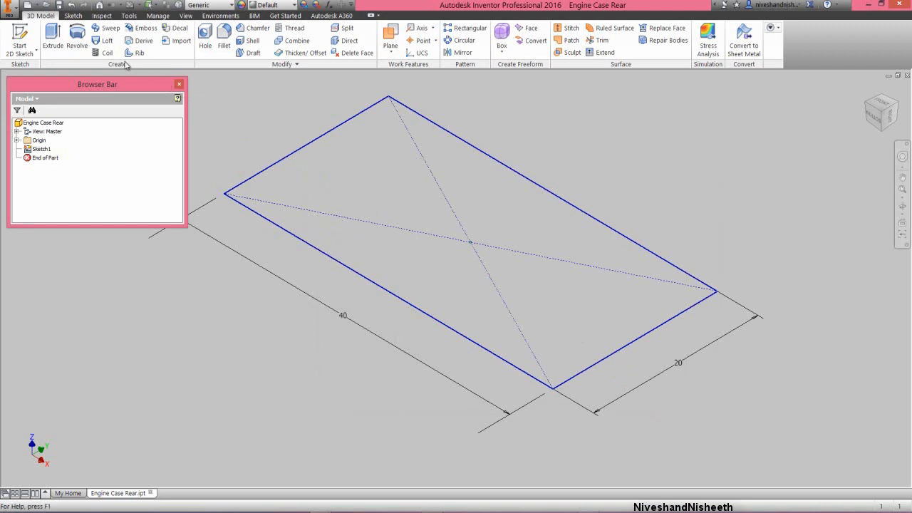
Extrude the rectangle profile 3.5 mm upward as a new solid.
{"action": "left_click", "coordinate": [53, 36]}
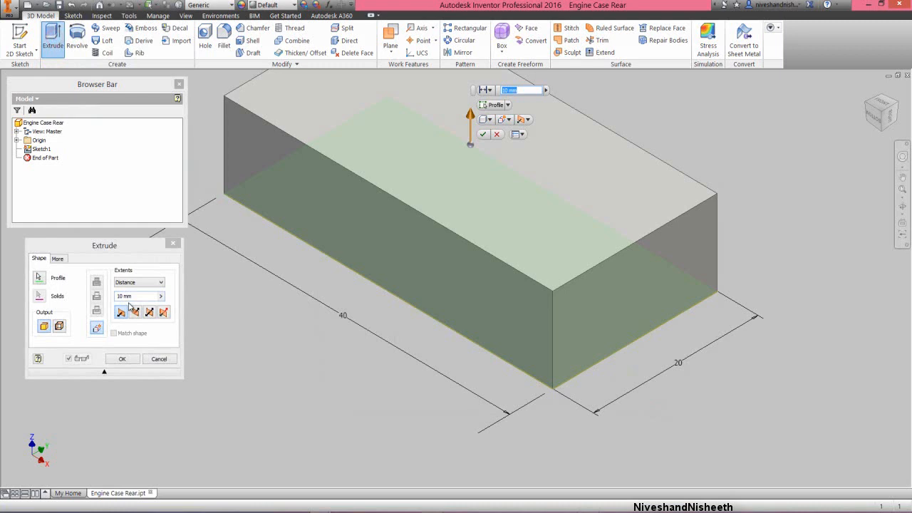
{"action": "left_click", "coordinate": [143, 251]}
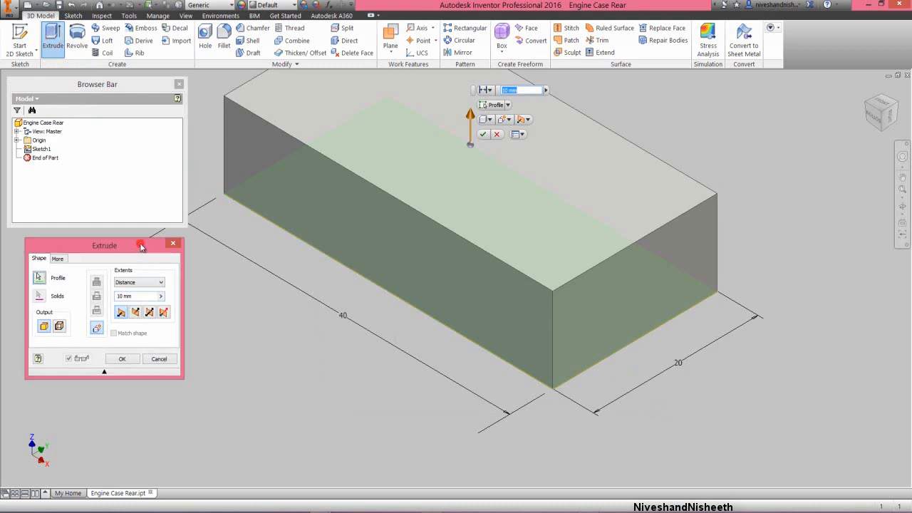
{"action": "left_click", "coordinate": [142, 295]}
{"action": "left_click_drag", "start_coordinate": [129, 300], "coordinate": [111, 298]}
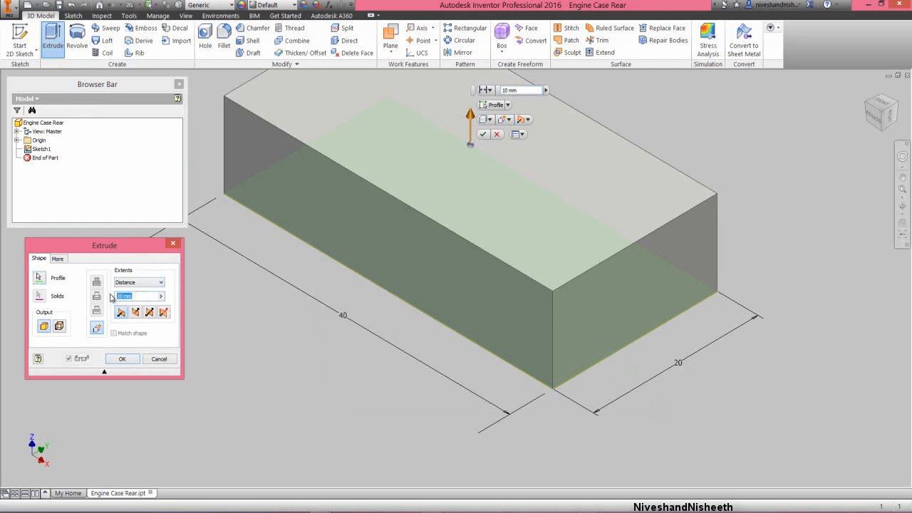
{"action": "type", "text": "3.5"}
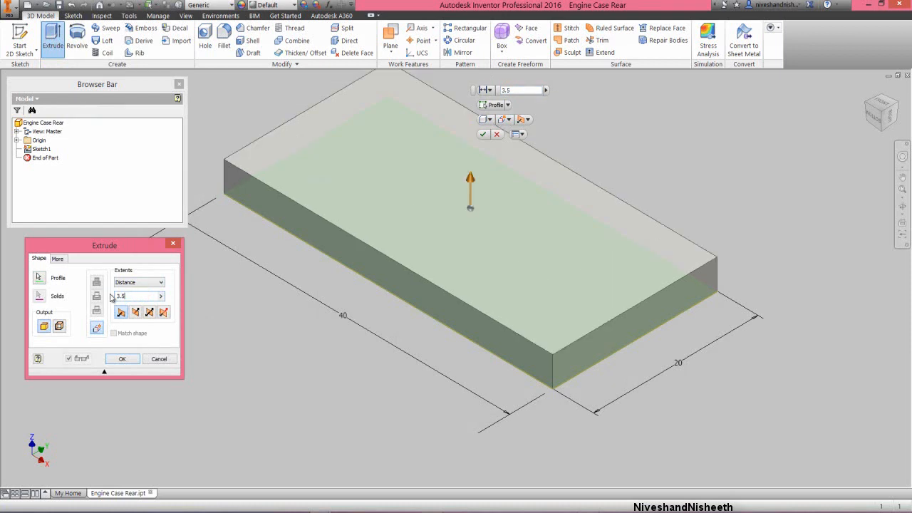
{"action": "left_click", "coordinate": [120, 359]}
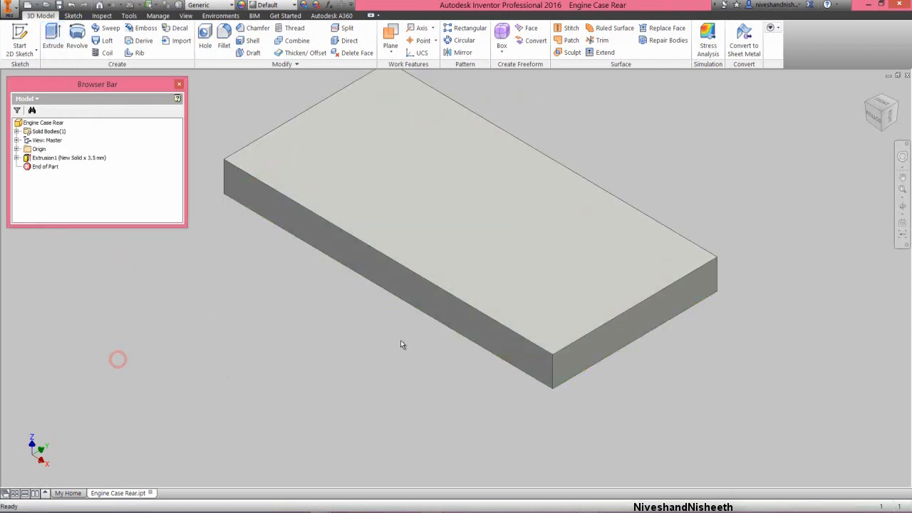
Switch the scene's lighting style to Two Lights.
{"action": "left_click", "coordinate": [902, 188]}
{"action": "left_click_drag", "start_coordinate": [846, 198], "coordinate": [676, 153]}
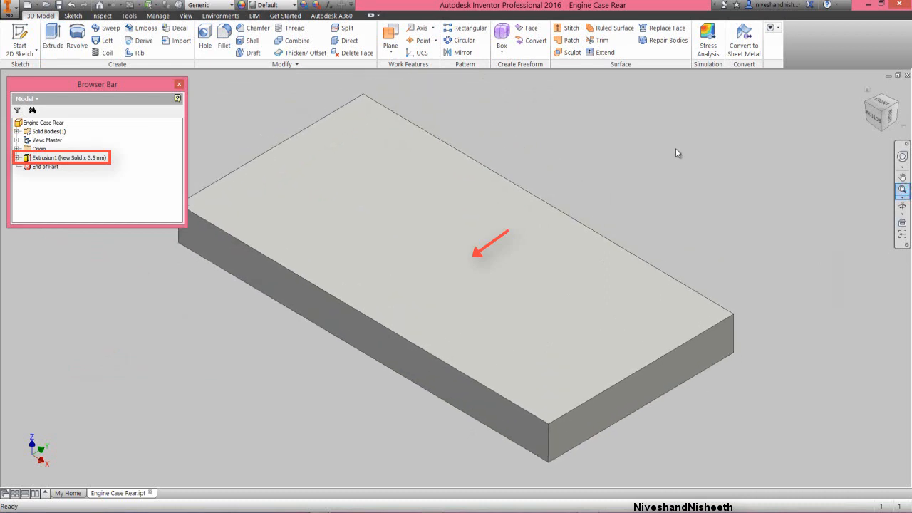
{"action": "left_click", "coordinate": [675, 147]}
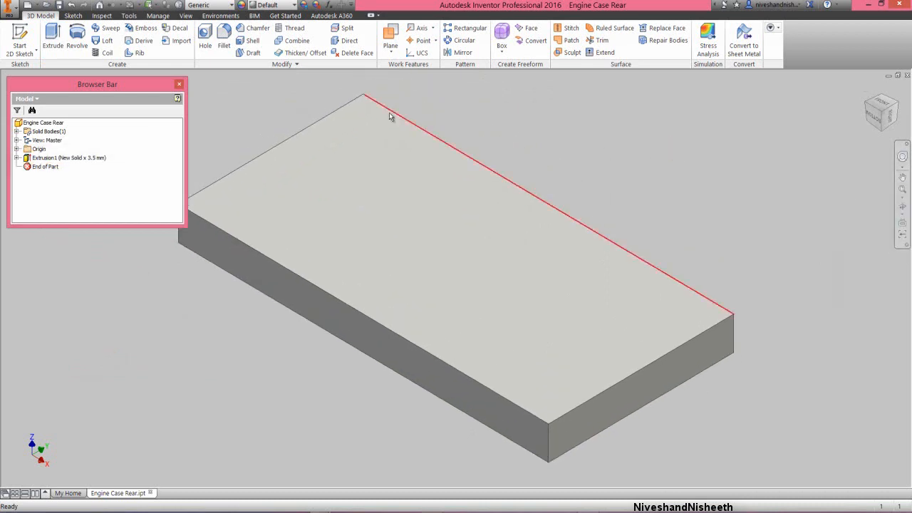
{"action": "left_click", "coordinate": [189, 16]}
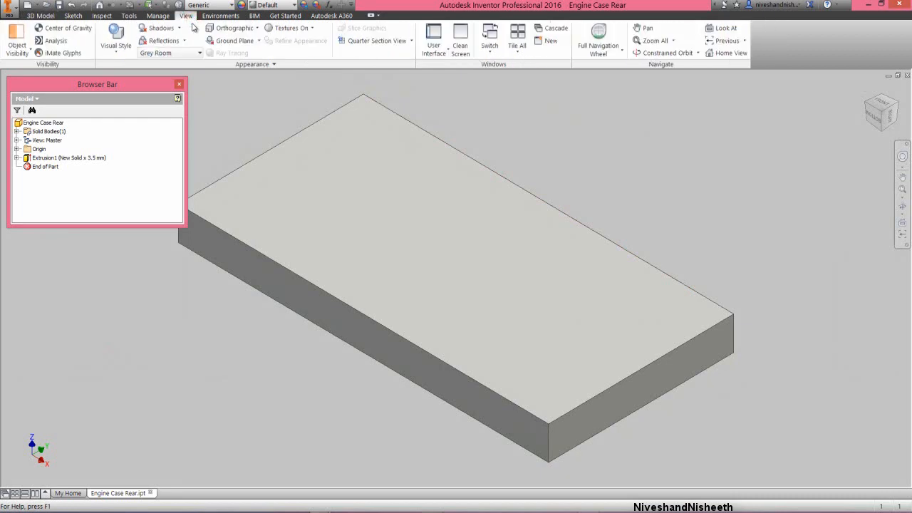
{"action": "left_click", "coordinate": [184, 52]}
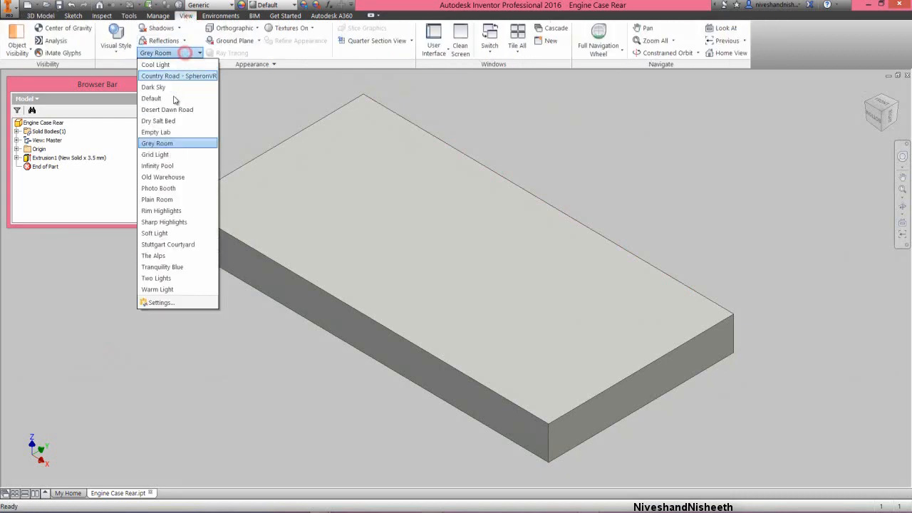
{"action": "left_click", "coordinate": [146, 277]}
Import the Favorite Color.styxml style file in the lighting style settings and activate the Copy of Two Lights-1 style.
{"action": "left_click", "coordinate": [191, 53]}
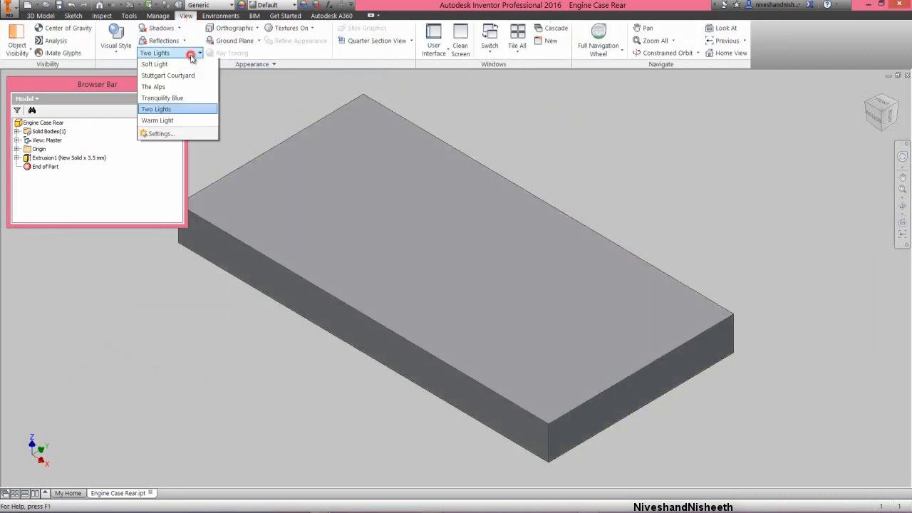
{"action": "left_click", "coordinate": [158, 302]}
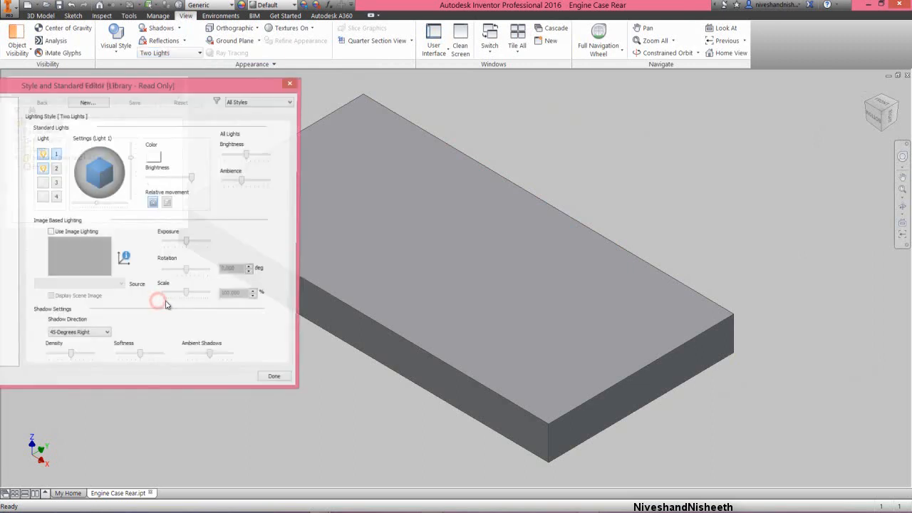
{"action": "left_click_drag", "start_coordinate": [237, 84], "coordinate": [467, 117]}
{"action": "left_click", "coordinate": [184, 413]}
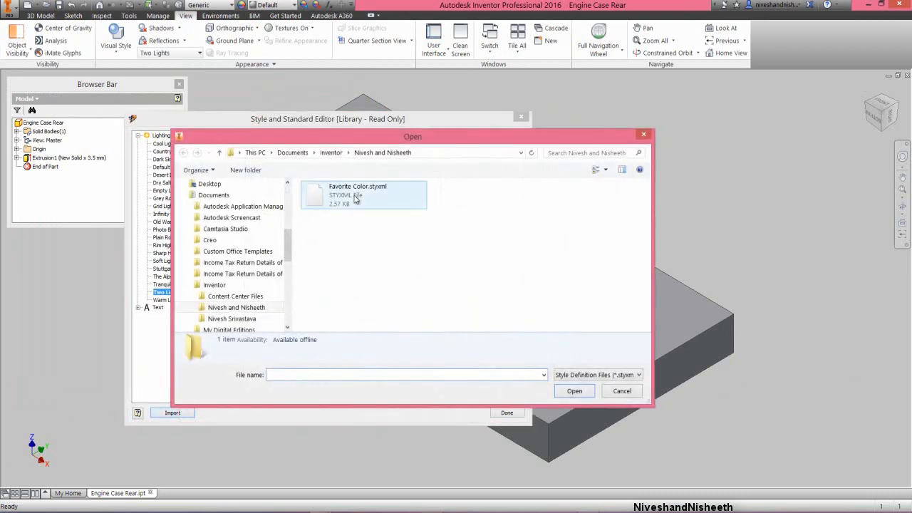
{"action": "double_click", "coordinate": [355, 198]}
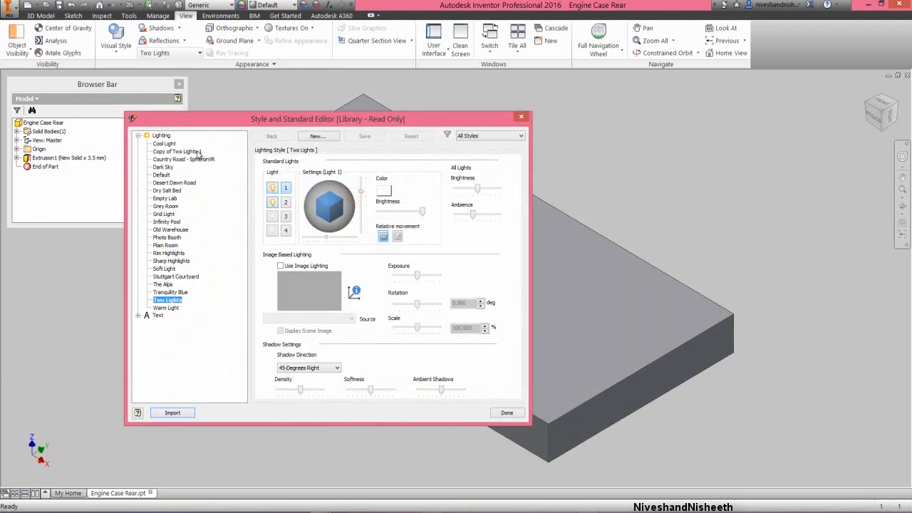
{"action": "left_click", "coordinate": [197, 152]}
{"action": "left_click", "coordinate": [495, 414]}
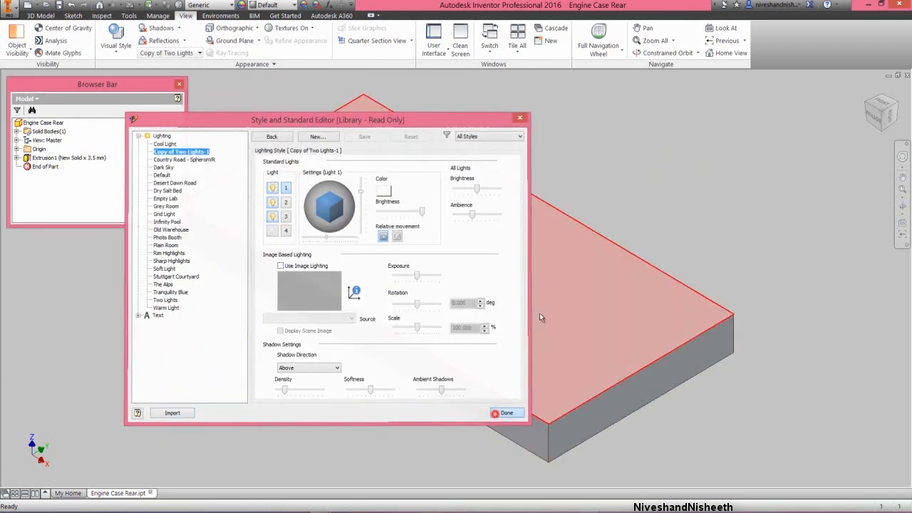
Add the Bronze Satin-1 appearance to the document and apply it to the whole Engine Case Rear part.
{"action": "left_click", "coordinate": [40, 15]}
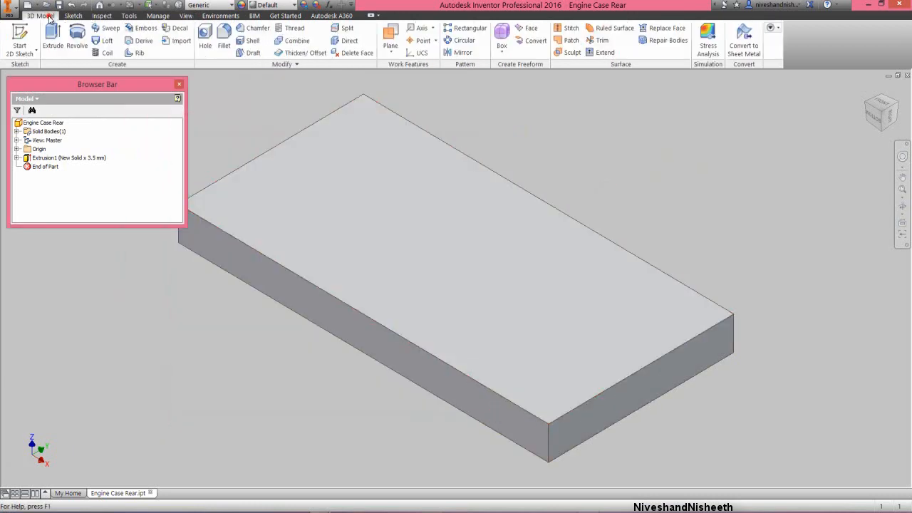
{"action": "left_click", "coordinate": [243, 126]}
{"action": "left_click", "coordinate": [243, 5]}
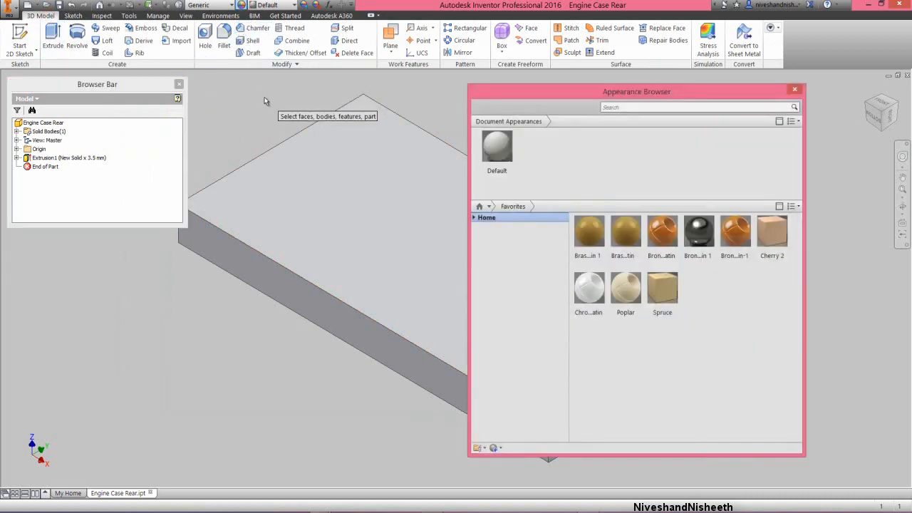
{"action": "mouse_move", "coordinate": [740, 261]}
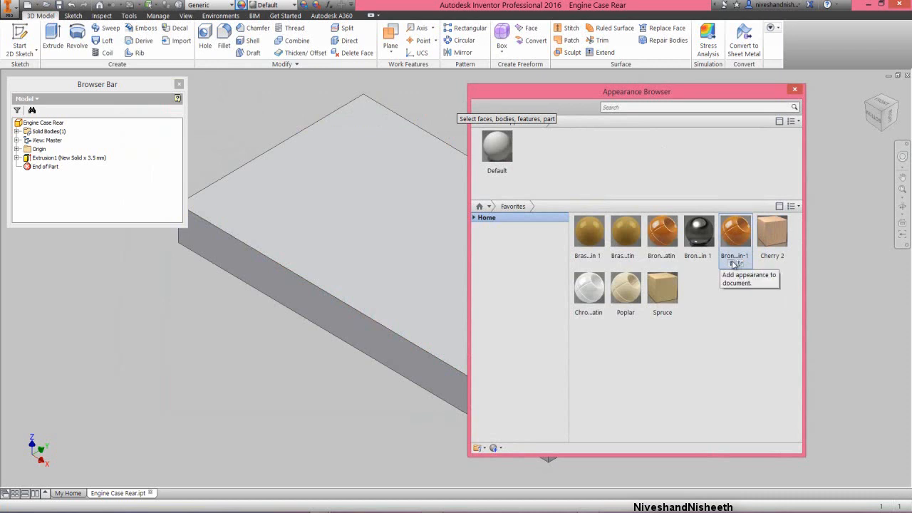
{"action": "left_click", "coordinate": [732, 264]}
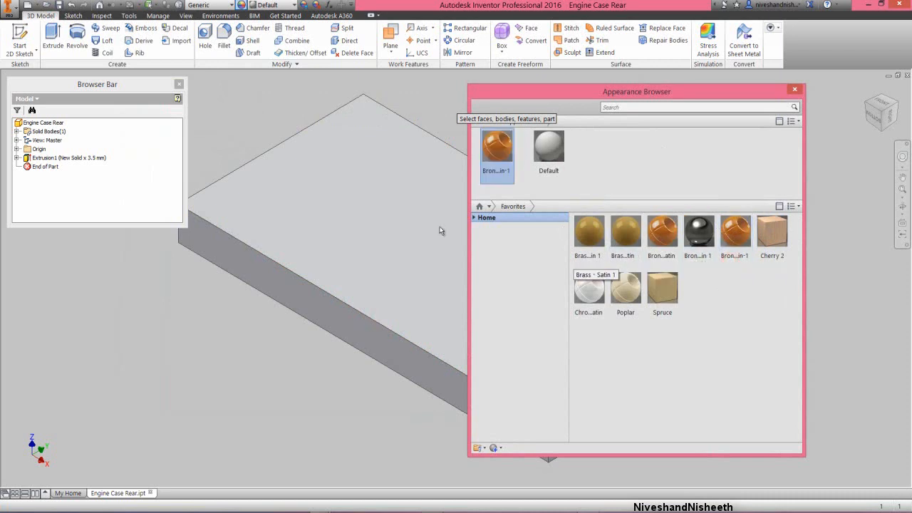
{"action": "left_click", "coordinate": [47, 124]}
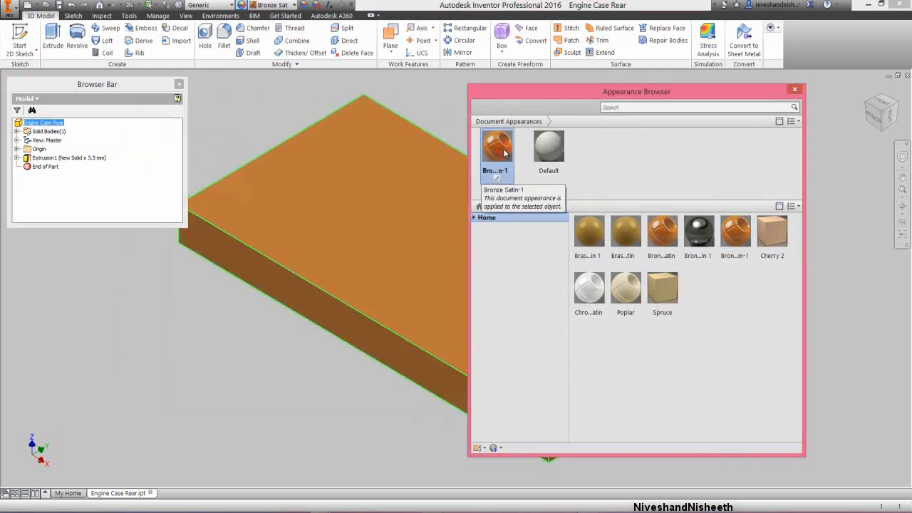
{"action": "left_click", "coordinate": [795, 91]}
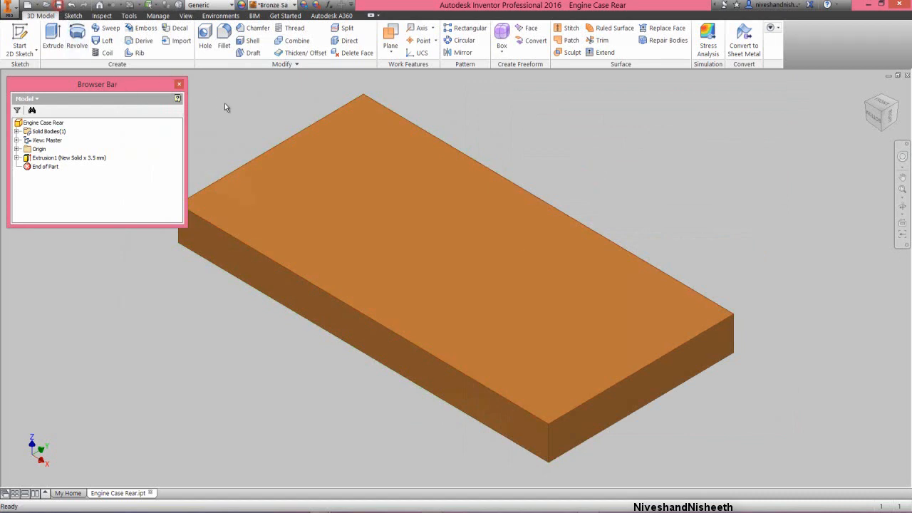
Create a work plane offset outward from the block's long front side face.
{"action": "left_click", "coordinate": [902, 188]}
{"action": "key", "text": "Escape"}
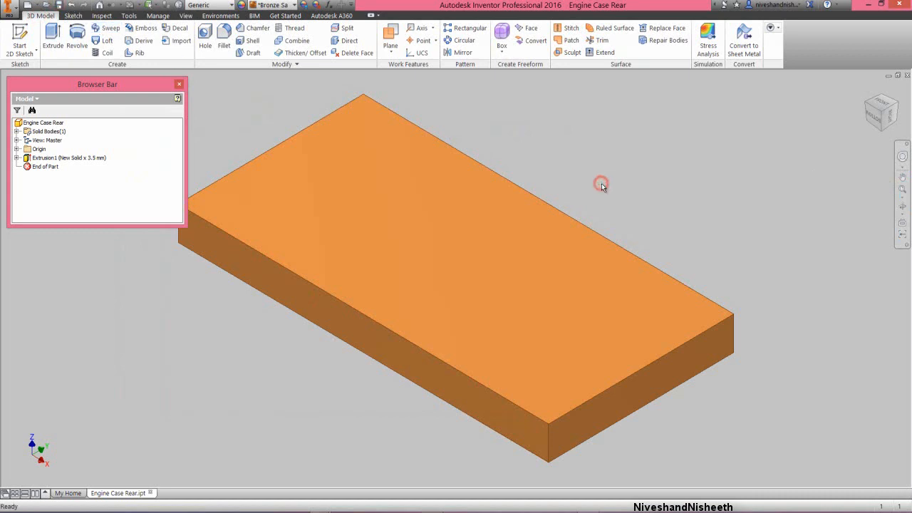
{"action": "left_click", "coordinate": [579, 192]}
{"action": "scroll", "coordinate": [666, 290], "scroll_direction": "up", "scroll_amount": 3}
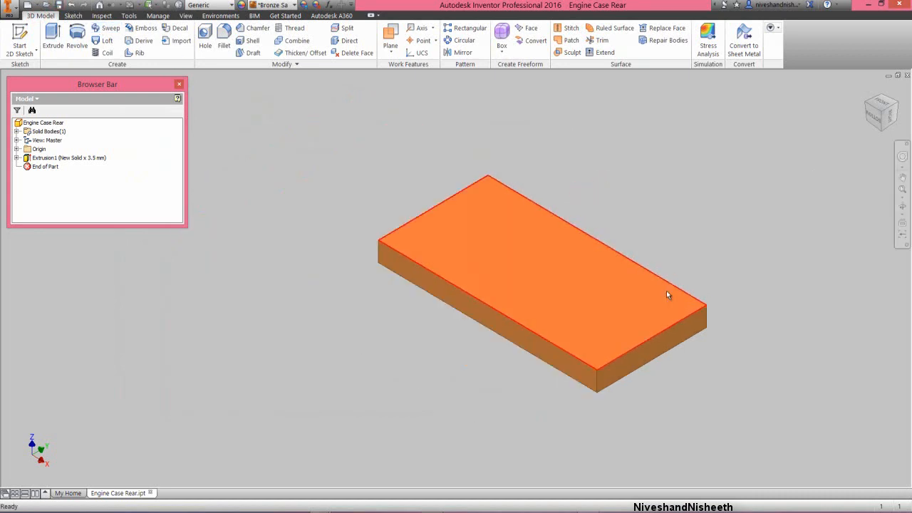
{"action": "left_click", "coordinate": [391, 57]}
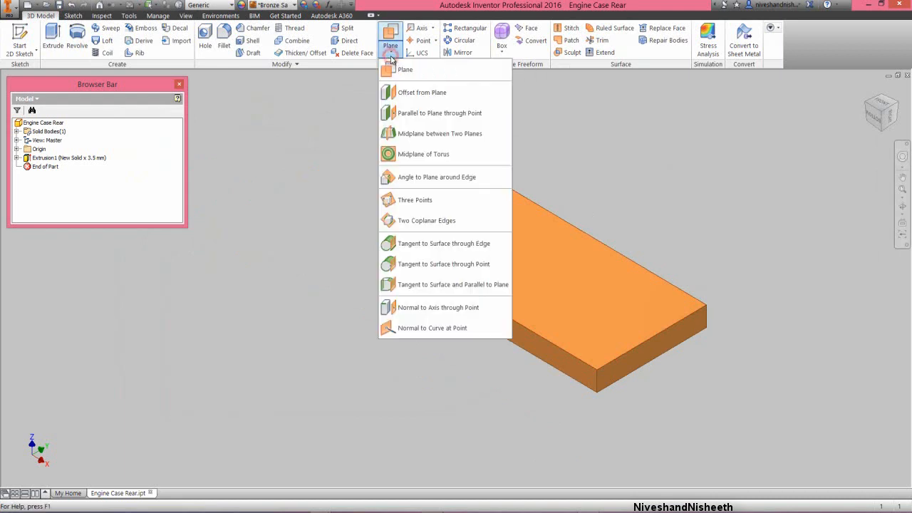
{"action": "left_click", "coordinate": [417, 93]}
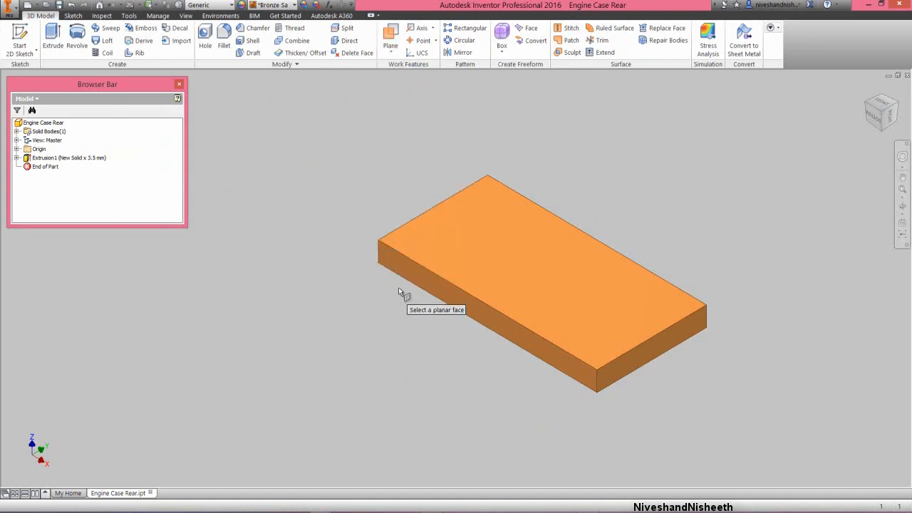
{"action": "left_click", "coordinate": [424, 282]}
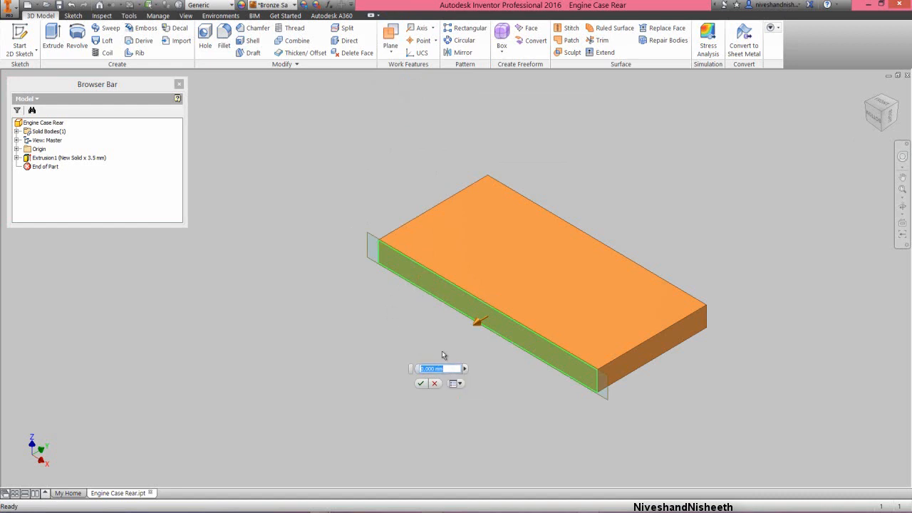
{"action": "left_click", "coordinate": [420, 384]}
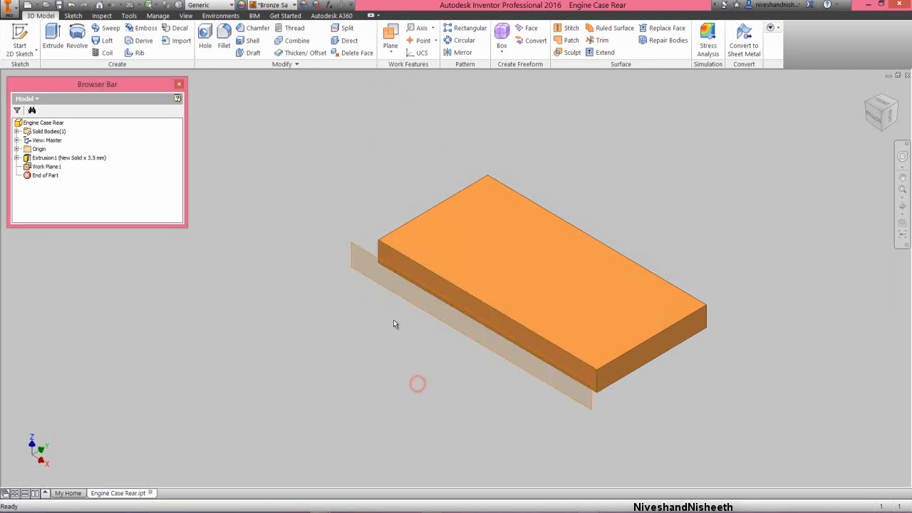
Start a sketch on the offset work plane and turn the view to face it squarely.
{"action": "left_click", "coordinate": [390, 289]}
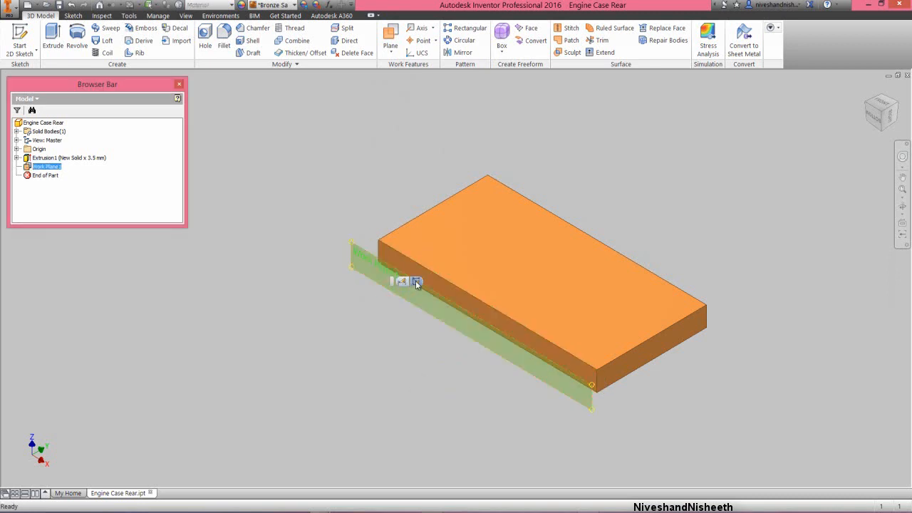
{"action": "left_click", "coordinate": [417, 283]}
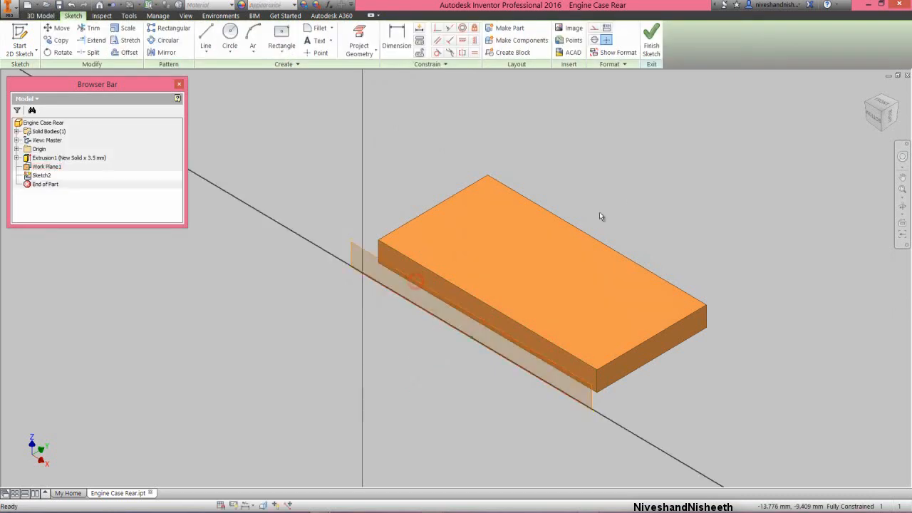
{"action": "left_click", "coordinate": [874, 119]}
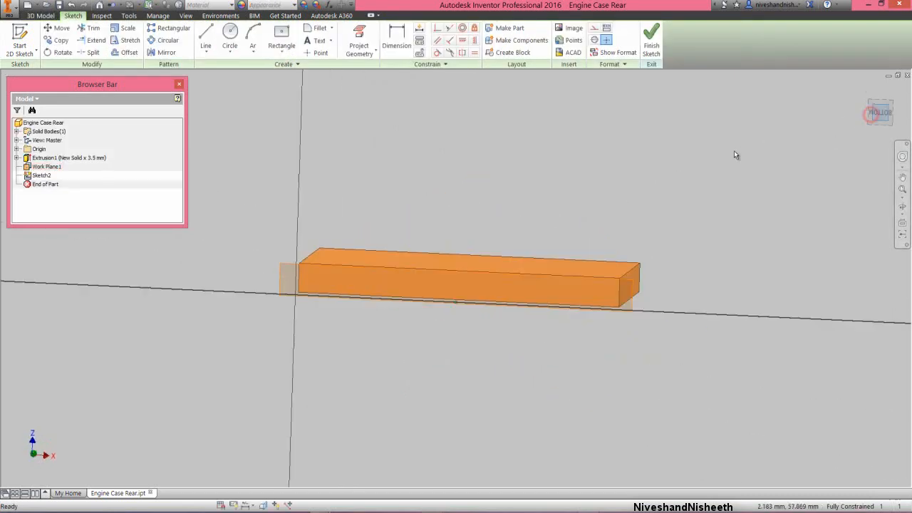
{"action": "left_click", "coordinate": [516, 185]}
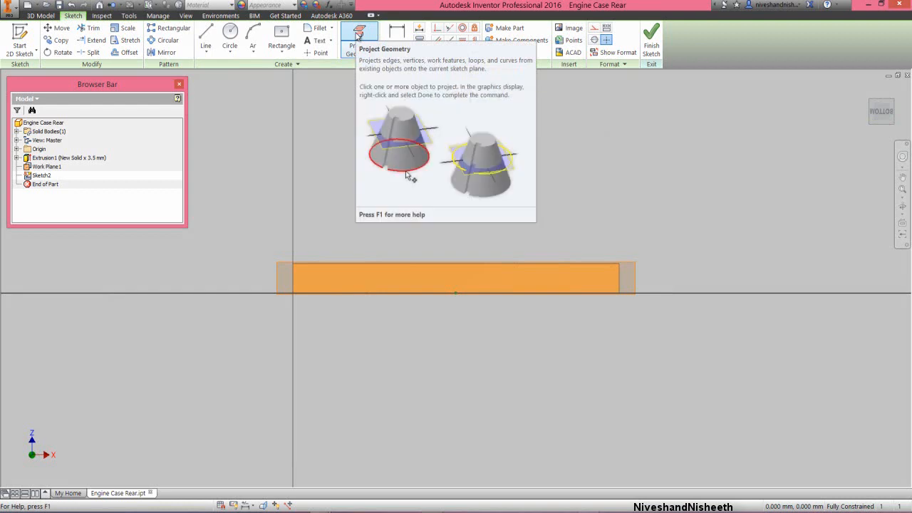
Project the YZ origin plane and the block's long bottom edge into the sketch.
{"action": "left_click", "coordinate": [358, 35]}
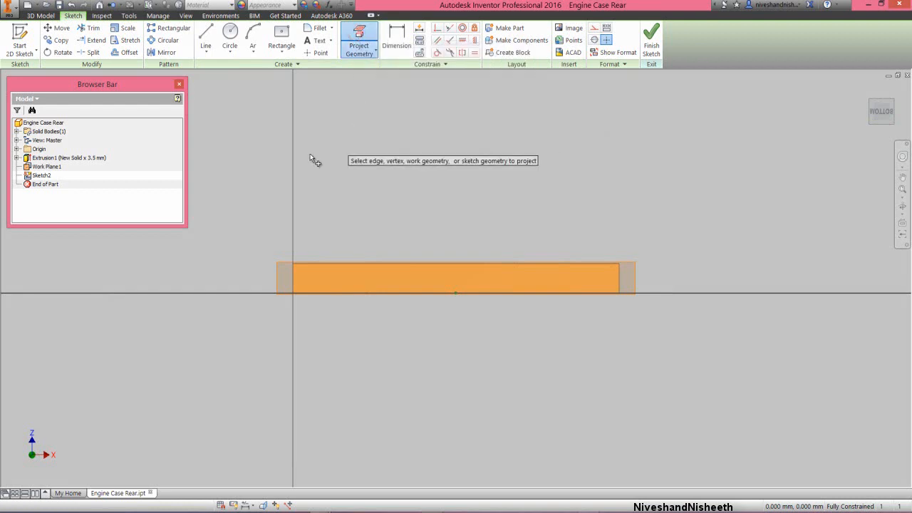
{"action": "left_click", "coordinate": [17, 149]}
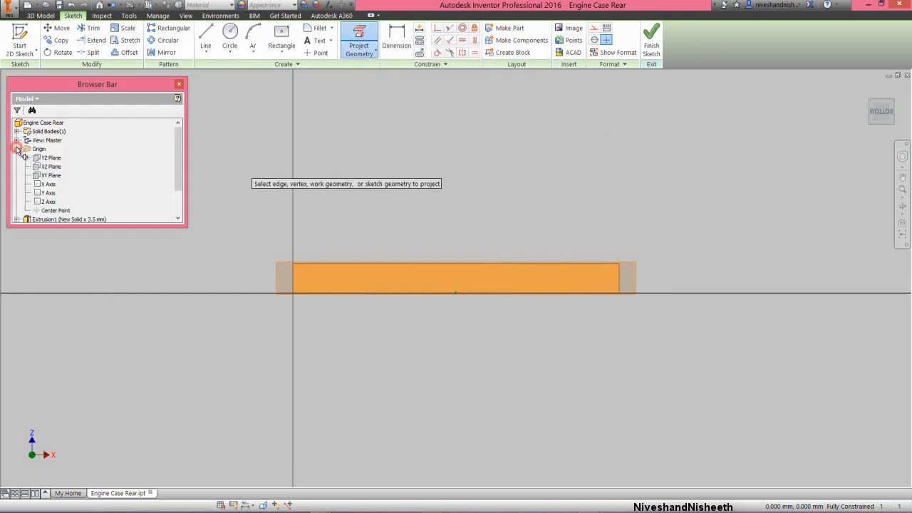
{"action": "left_click", "coordinate": [47, 160]}
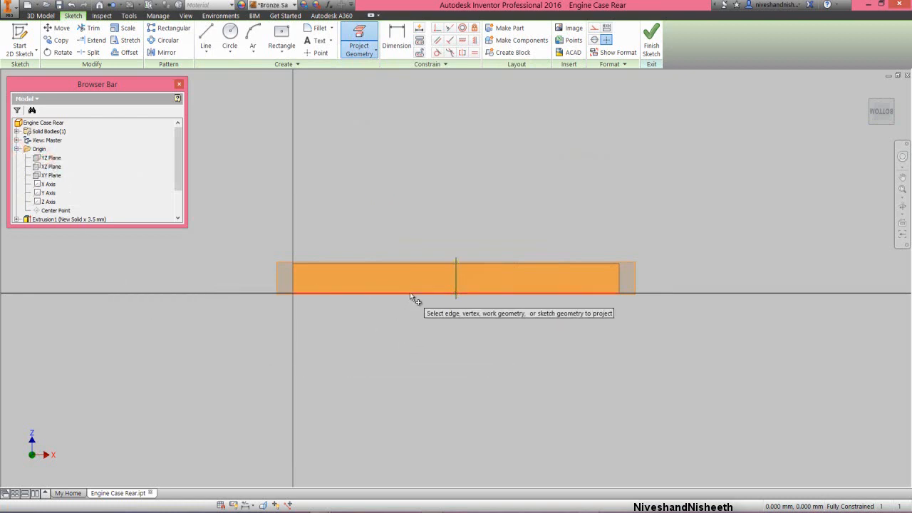
{"action": "right_click", "coordinate": [522, 319]}
{"action": "left_click", "coordinate": [552, 321]}
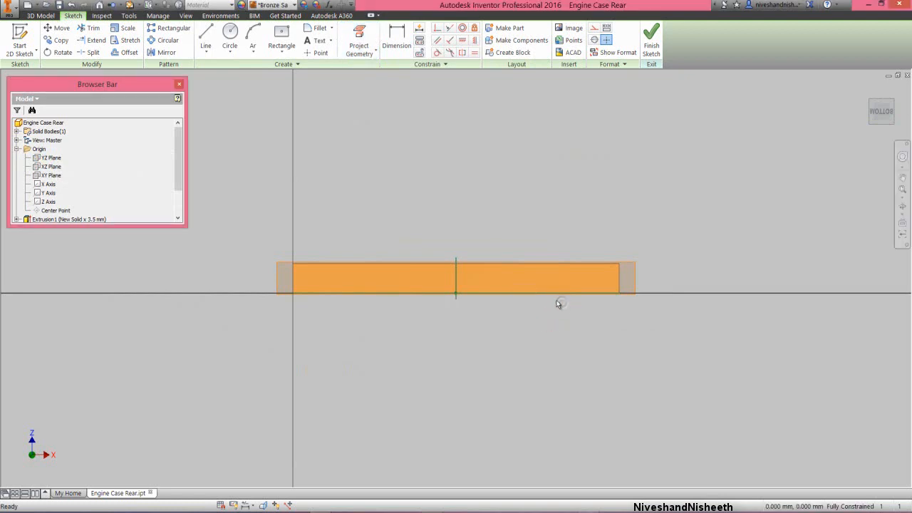
Draw a 24 mm diameter circle centred where the projected vertical line meets the block's projected bottom edge, and finish the sketch.
{"action": "left_click", "coordinate": [229, 34]}
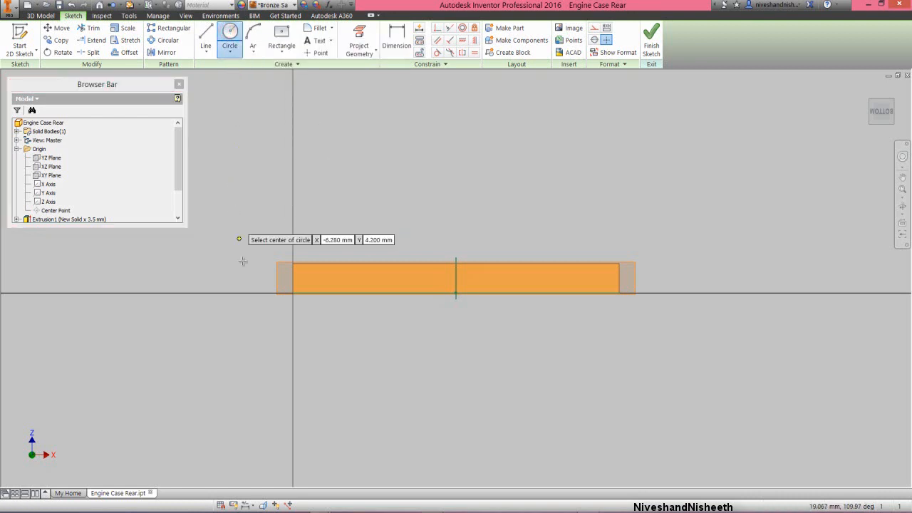
{"action": "left_click", "coordinate": [456, 292]}
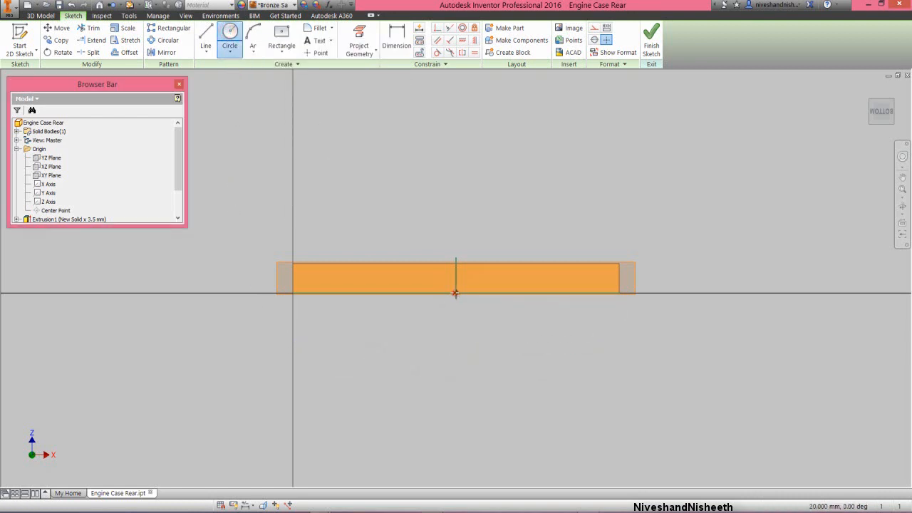
{"action": "type", "text": "3"}
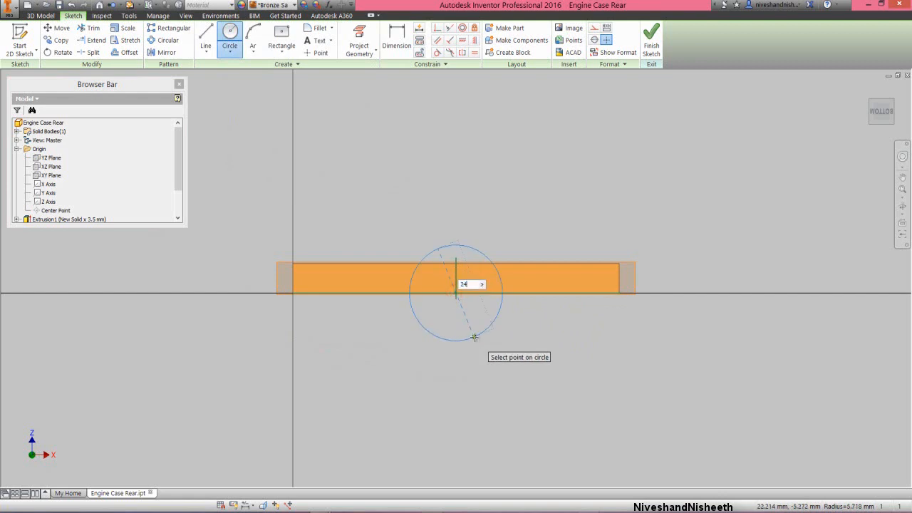
{"action": "key", "text": "Return"}
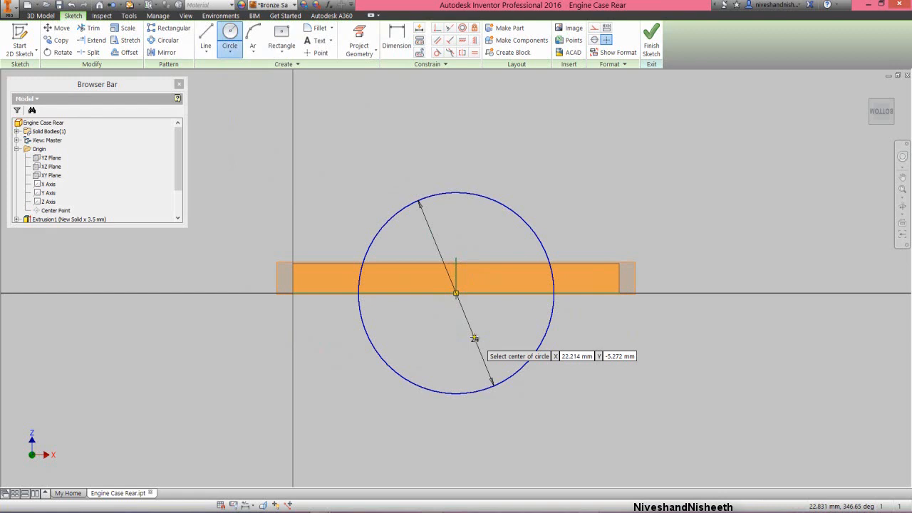
{"action": "right_click", "coordinate": [528, 211]}
{"action": "left_click", "coordinate": [560, 213]}
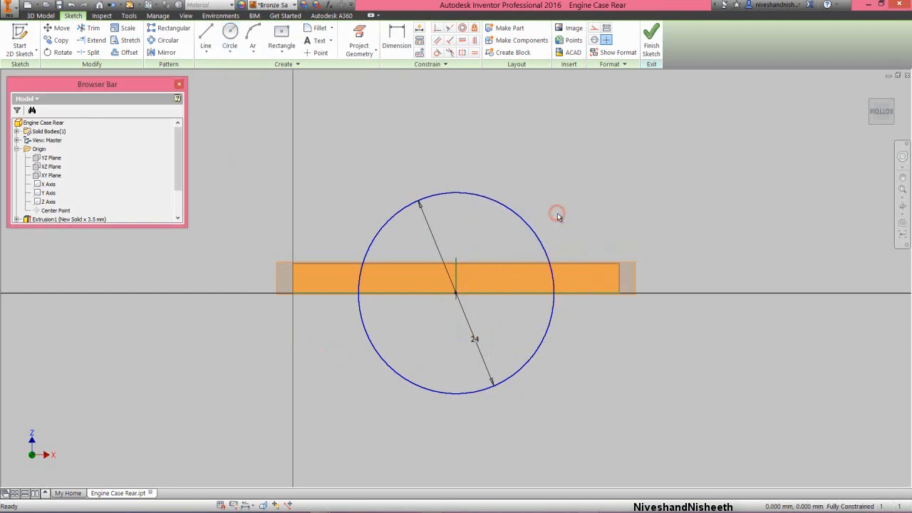
{"action": "left_click", "coordinate": [651, 41]}
{"action": "left_click", "coordinate": [692, 162]}
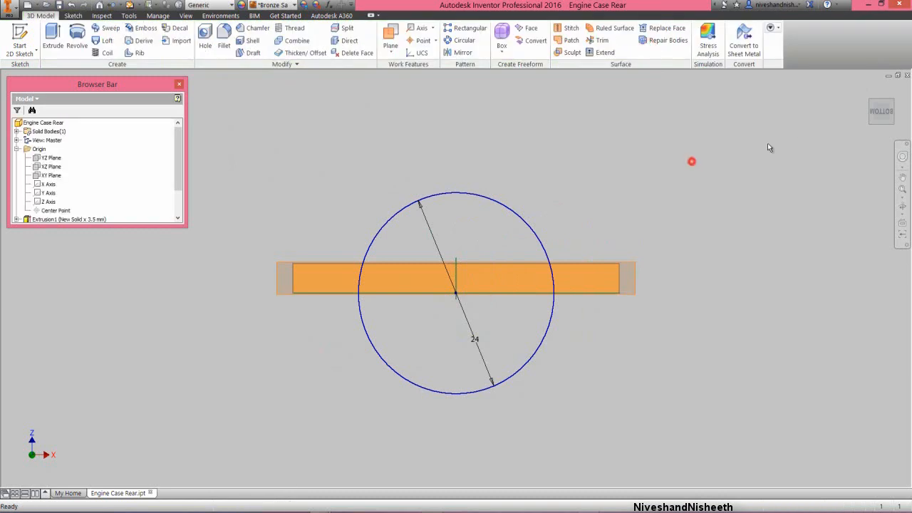
Return to the home view, collapse the model tree and hide the offset work plane.
{"action": "left_click", "coordinate": [867, 93]}
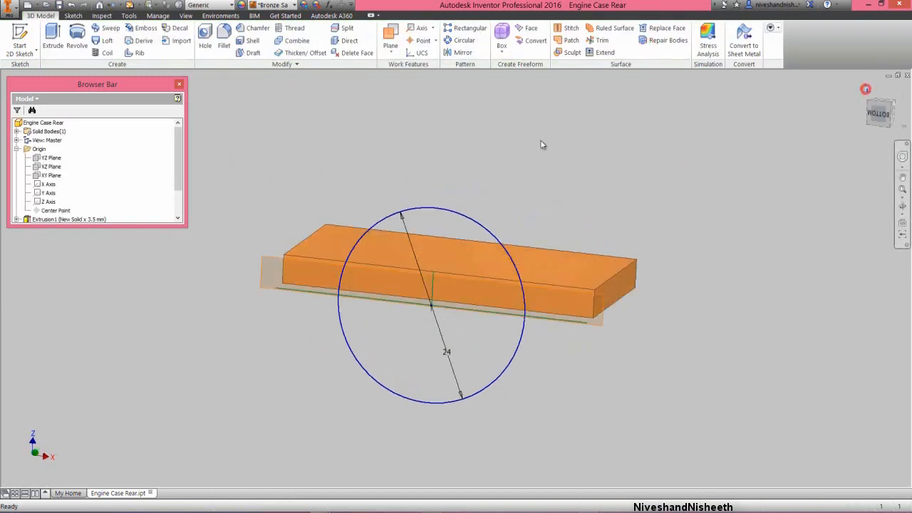
{"action": "left_click", "coordinate": [323, 139]}
{"action": "right_click", "coordinate": [128, 178]}
{"action": "left_click", "coordinate": [149, 275]}
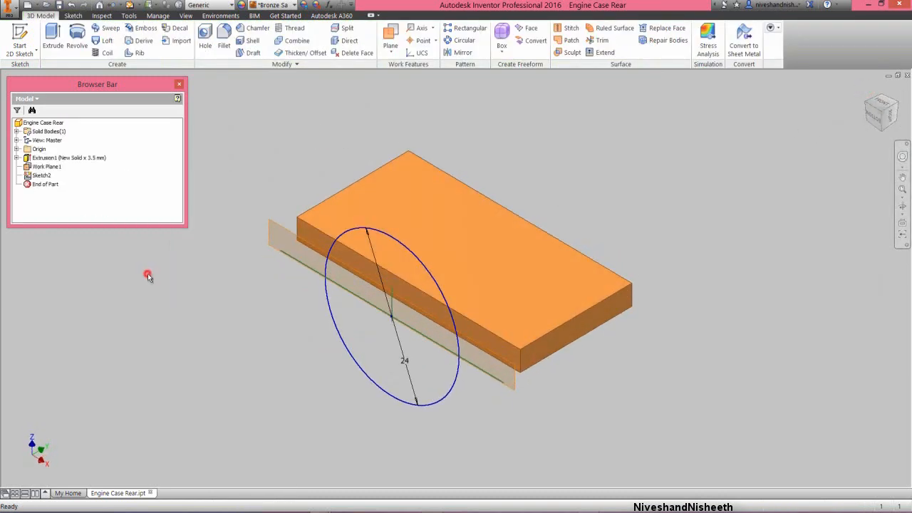
{"action": "right_click", "coordinate": [51, 170]}
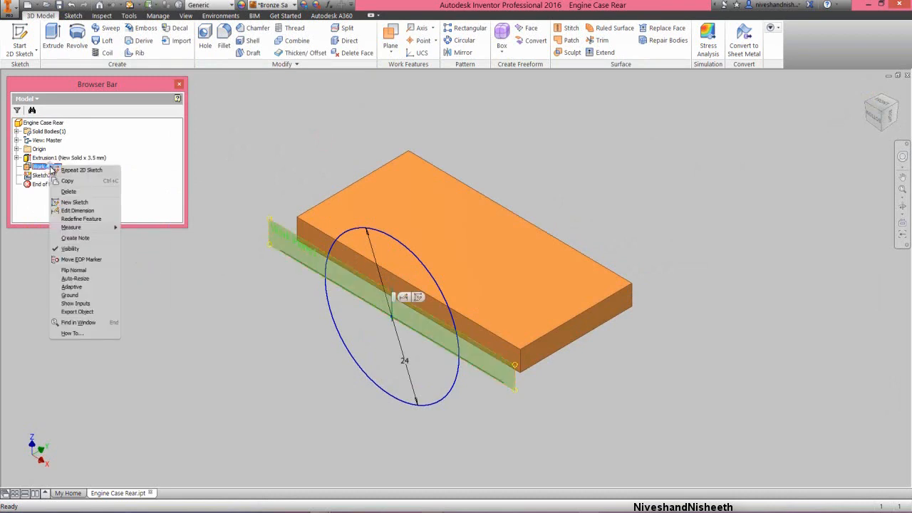
{"action": "left_click", "coordinate": [81, 244]}
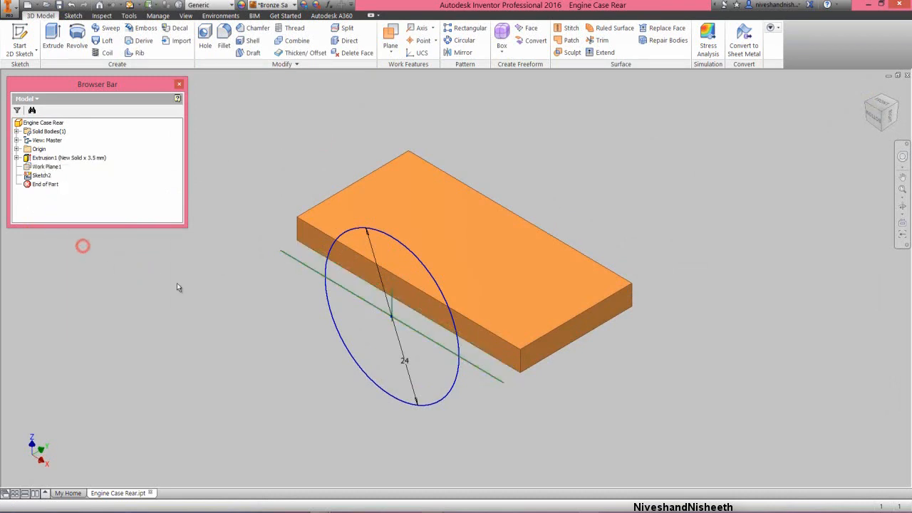
{"action": "left_click", "coordinate": [182, 284]}
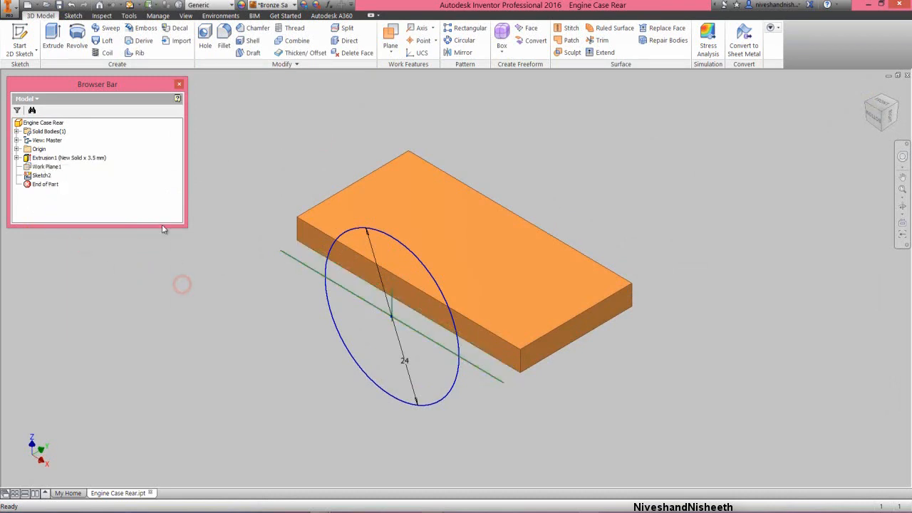
Extrude the 24 mm circle 25.5 mm through the block in the reversed direction, joined to the existing solid.
{"action": "left_click", "coordinate": [53, 41]}
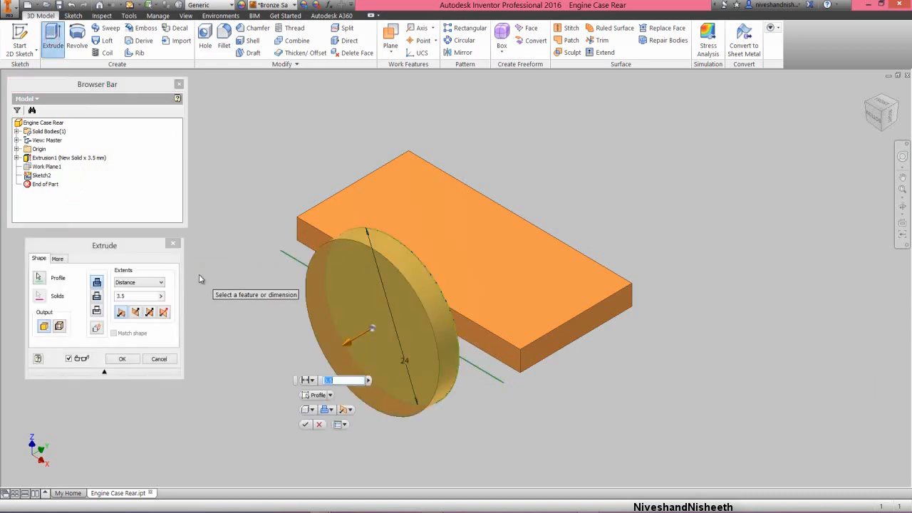
{"action": "left_click", "coordinate": [136, 312]}
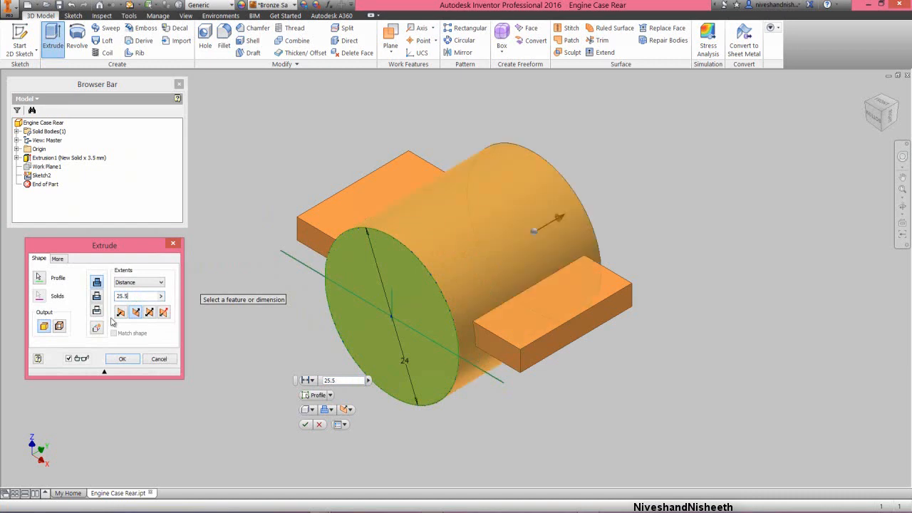
{"action": "left_click", "coordinate": [122, 359]}
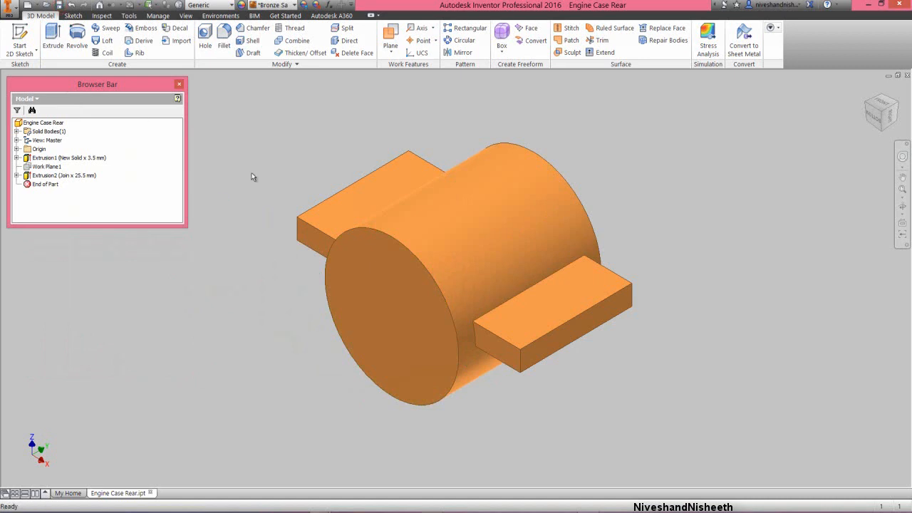
Start a sketch on the block's upper face with sliced graphics, viewed squarely and rotated so the block's long edges run vertically.
{"action": "left_click", "coordinate": [19, 39]}
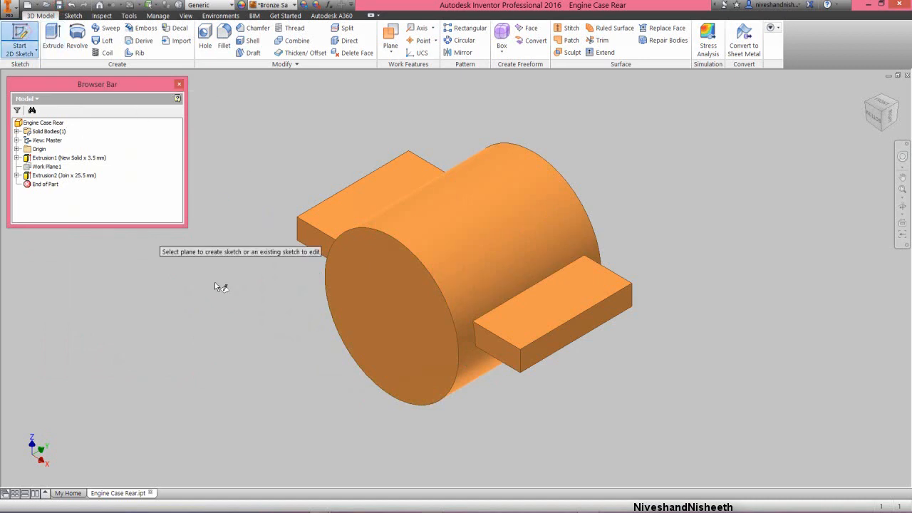
{"action": "left_click", "coordinate": [556, 322]}
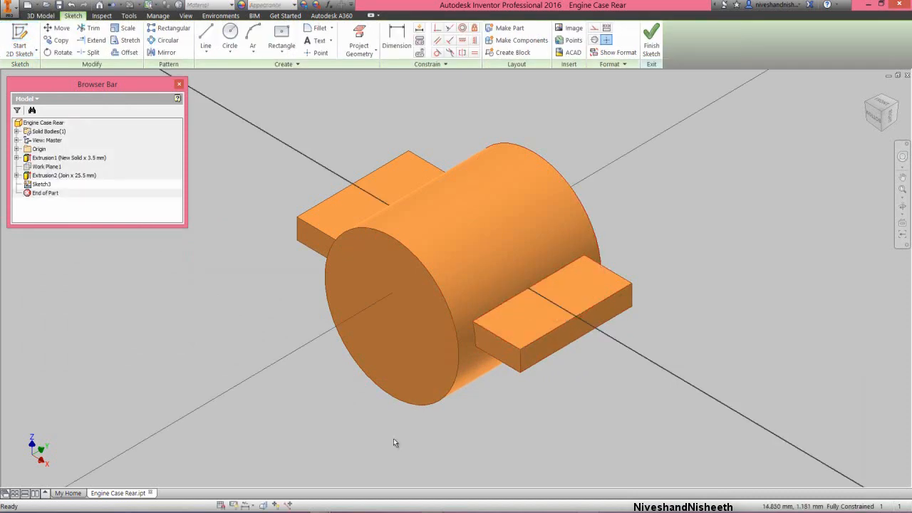
{"action": "left_click", "coordinate": [262, 505]}
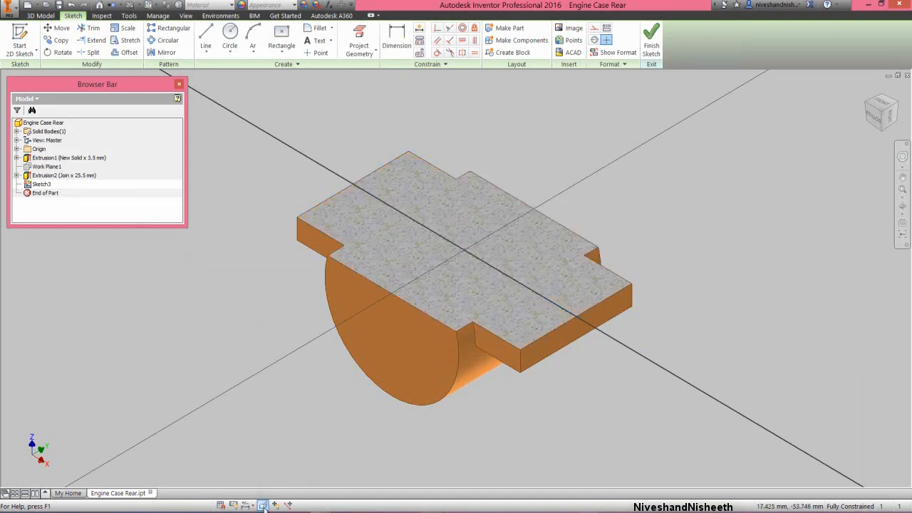
{"action": "left_click", "coordinate": [881, 105]}
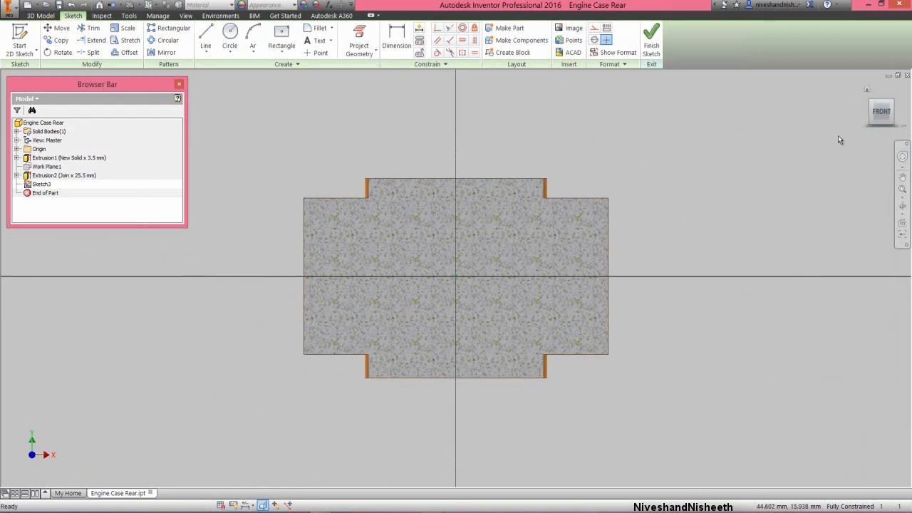
{"action": "left_click", "coordinate": [906, 100]}
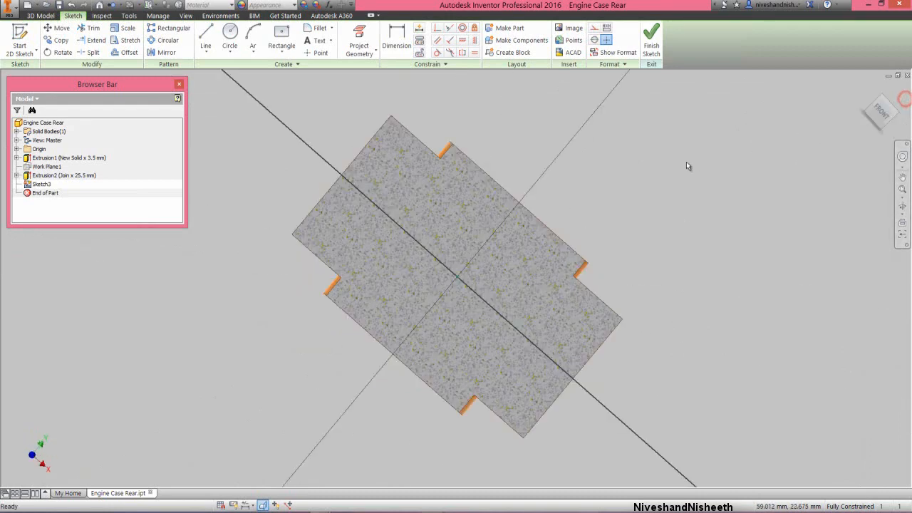
Draw two separate parallel vertical lines across the cylinder area, each just inside one of the block's long edges.
{"action": "right_click", "coordinate": [640, 185]}
{"action": "left_click", "coordinate": [641, 152]}
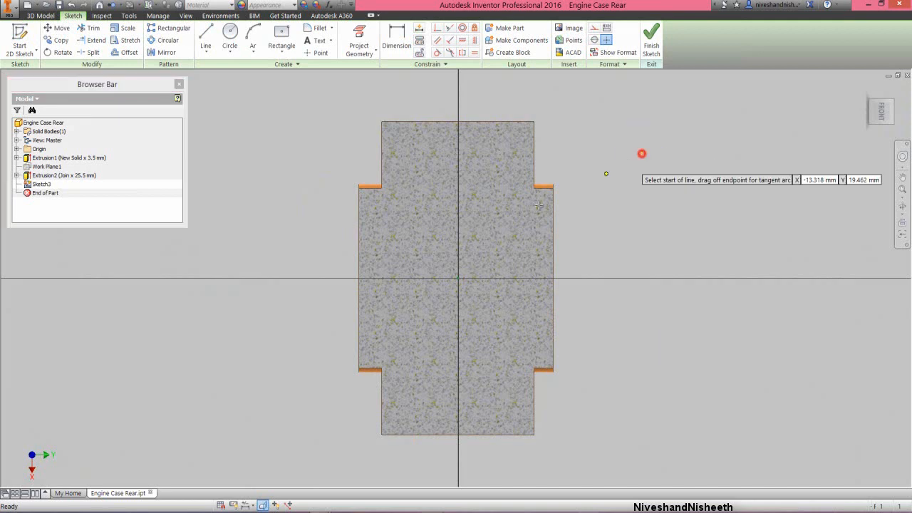
{"action": "left_click", "coordinate": [388, 236]}
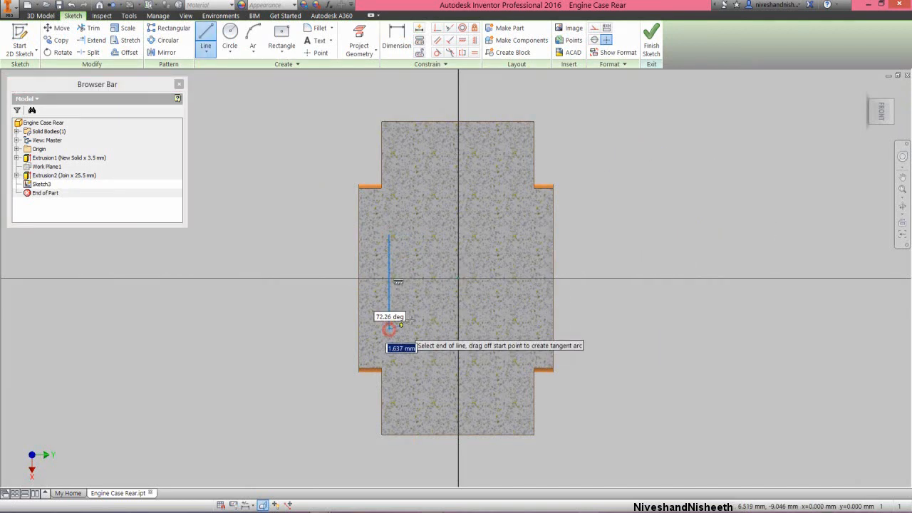
{"action": "right_click", "coordinate": [416, 316]}
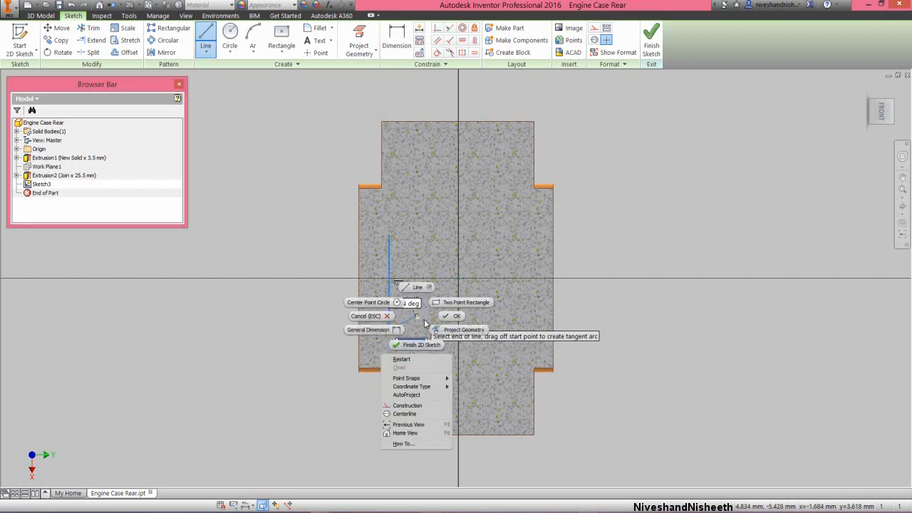
{"action": "left_click", "coordinate": [416, 359]}
{"action": "left_click", "coordinate": [519, 236]}
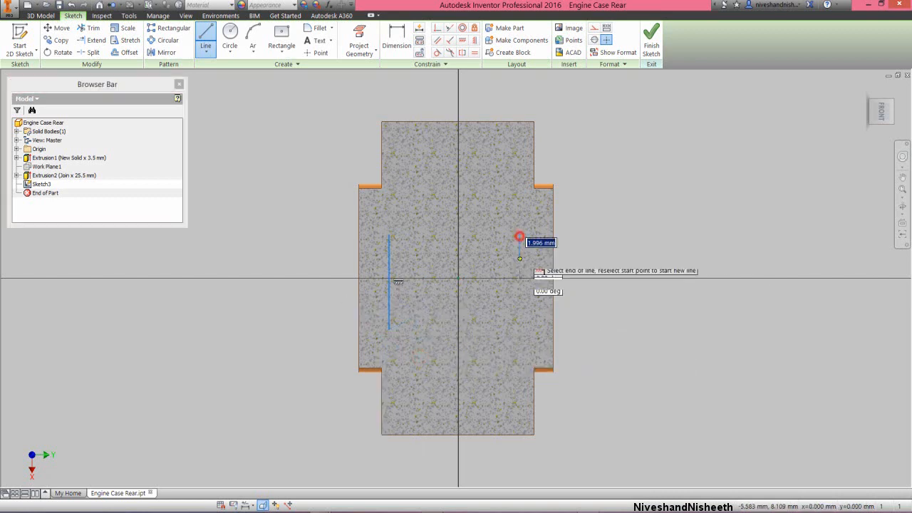
{"action": "right_click", "coordinate": [520, 329]}
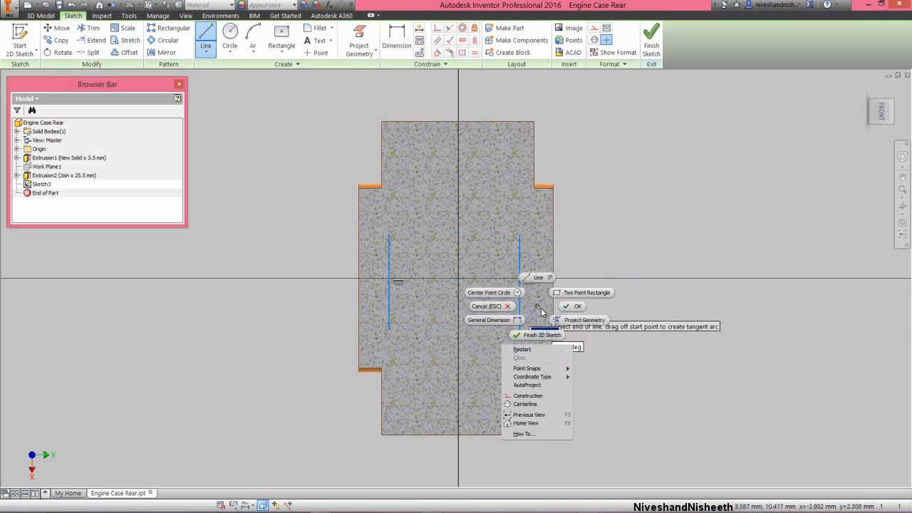
{"action": "left_click", "coordinate": [565, 308]}
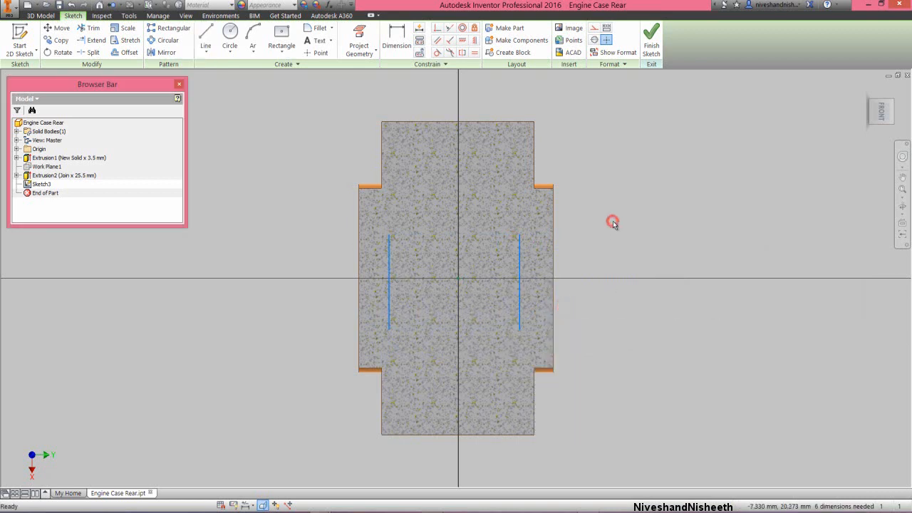
Project the model's cut edges into the sketch as construction geometry.
{"action": "left_click", "coordinate": [594, 28]}
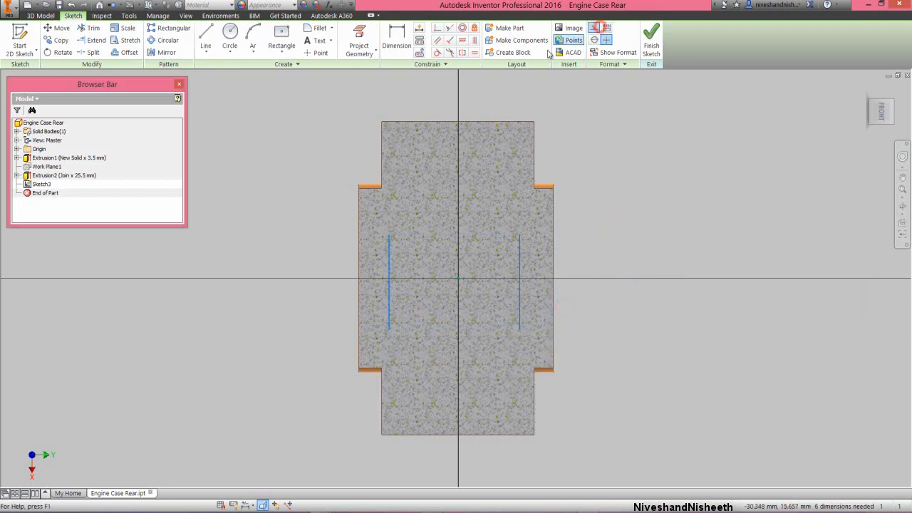
{"action": "left_click", "coordinate": [359, 54]}
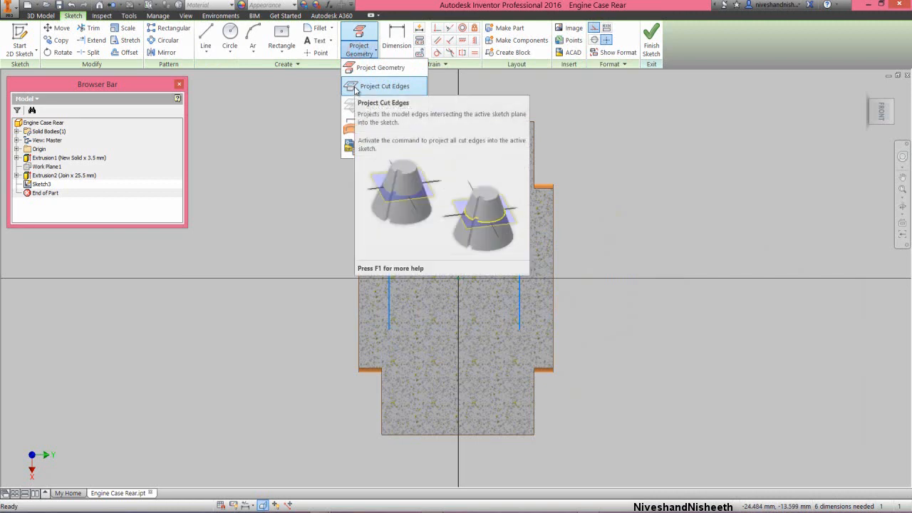
{"action": "left_click", "coordinate": [357, 87]}
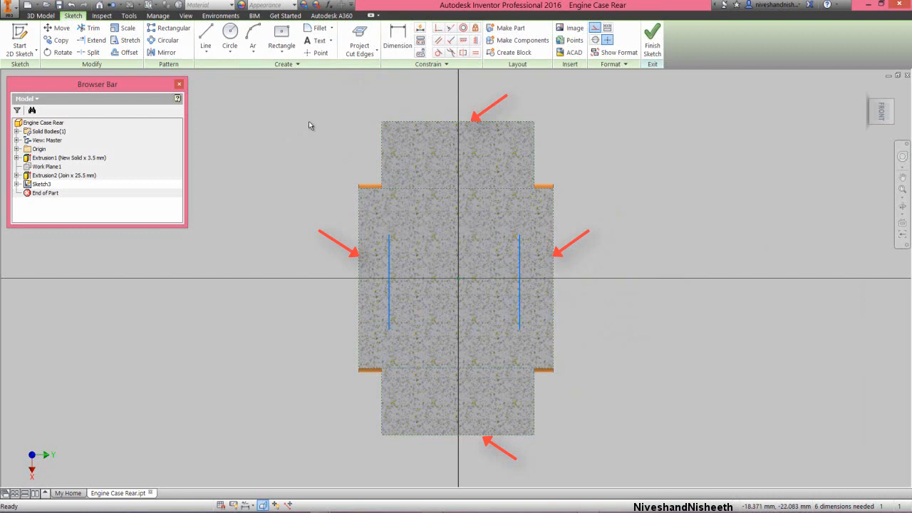
Make each of the two drawn lines collinear with the block's projected long edge on its own side.
{"action": "left_click", "coordinate": [450, 29]}
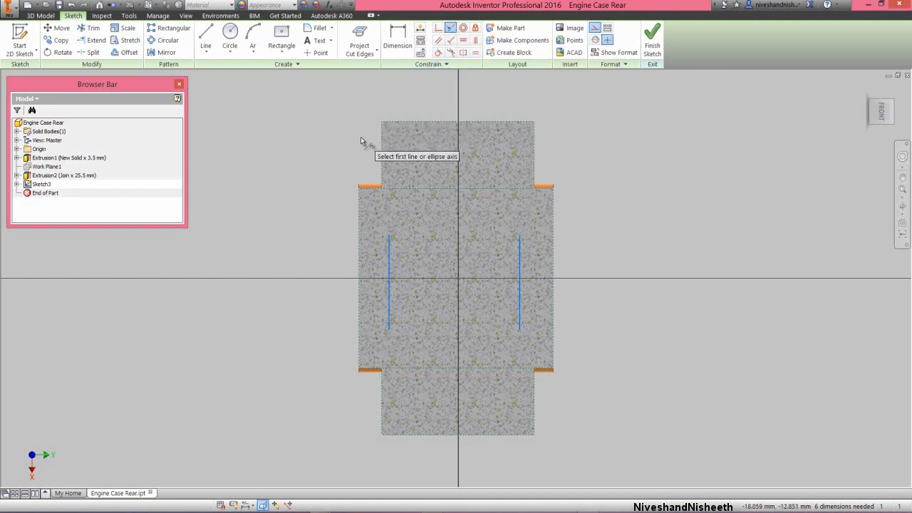
{"action": "left_click", "coordinate": [389, 258]}
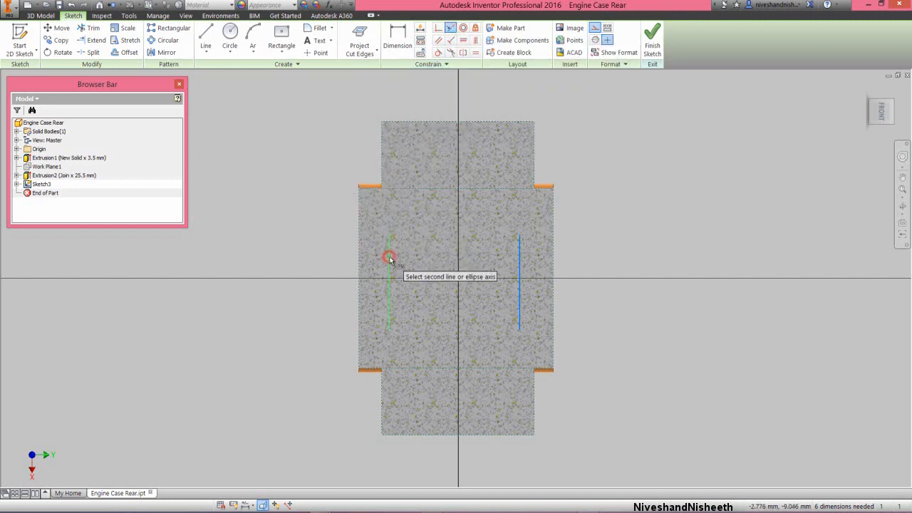
{"action": "left_click", "coordinate": [381, 151]}
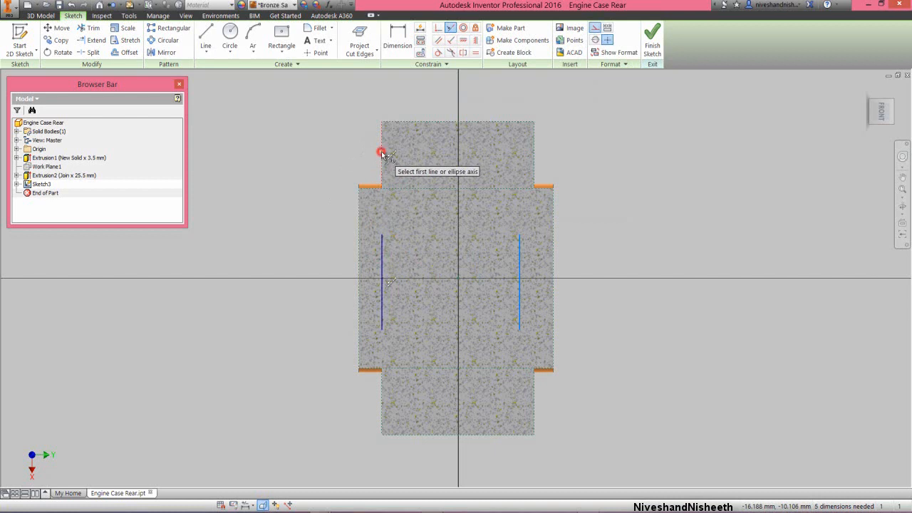
{"action": "left_click", "coordinate": [518, 257]}
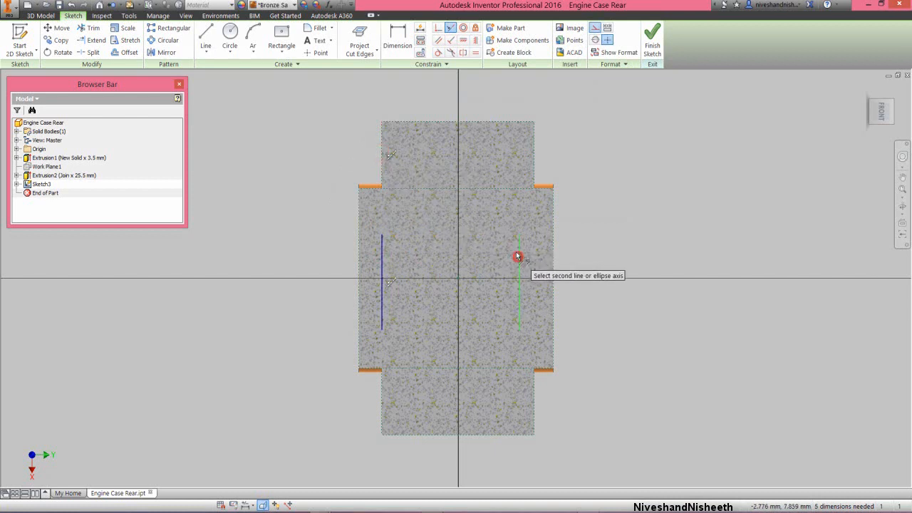
{"action": "left_click", "coordinate": [534, 172]}
{"action": "right_click", "coordinate": [583, 169]}
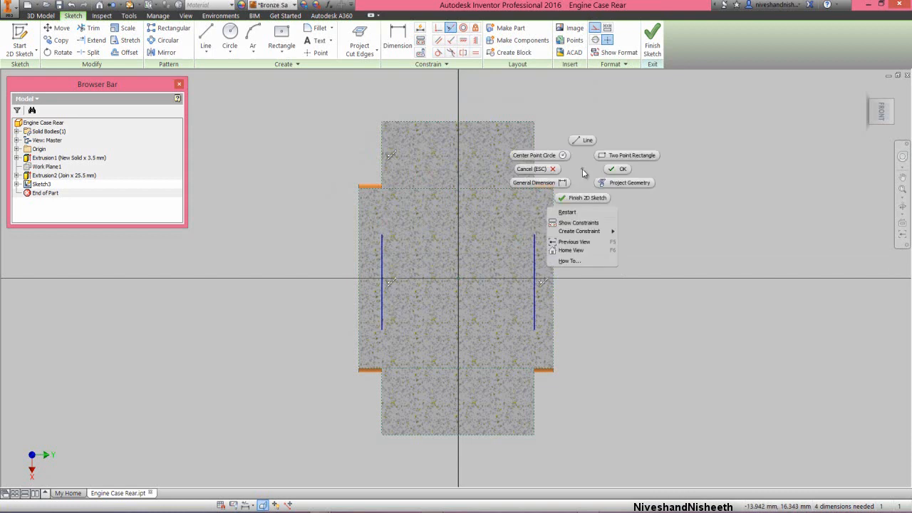
{"action": "left_click", "coordinate": [598, 169]}
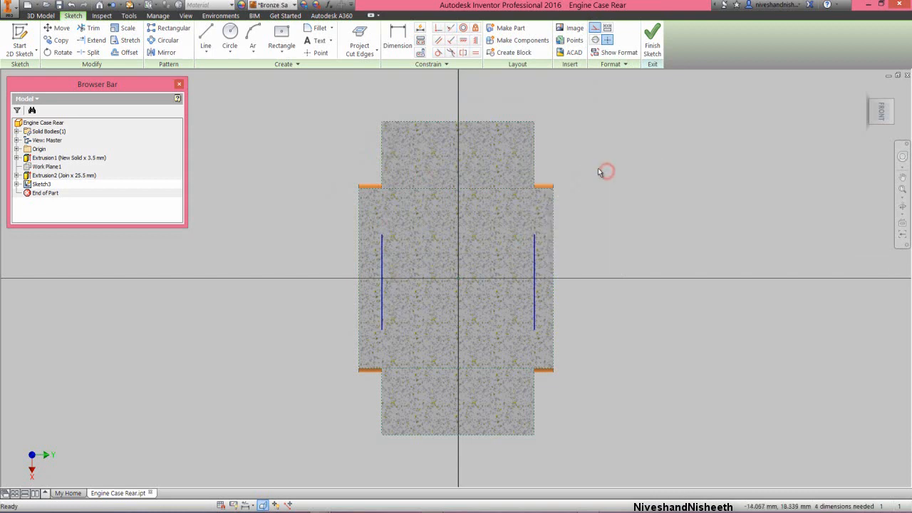
{"action": "right_click", "coordinate": [590, 168]}
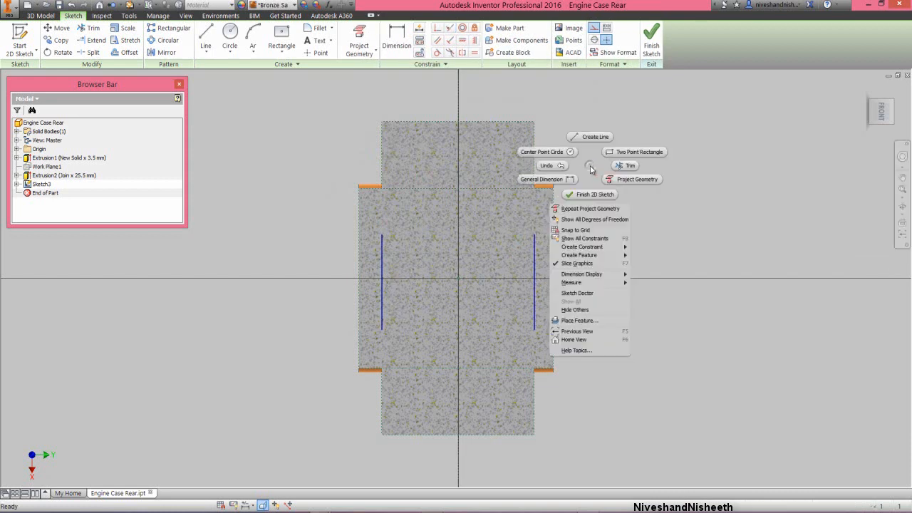
Project the origin's Y Axis into the sketch as reference geometry.
{"action": "left_click", "coordinate": [624, 181]}
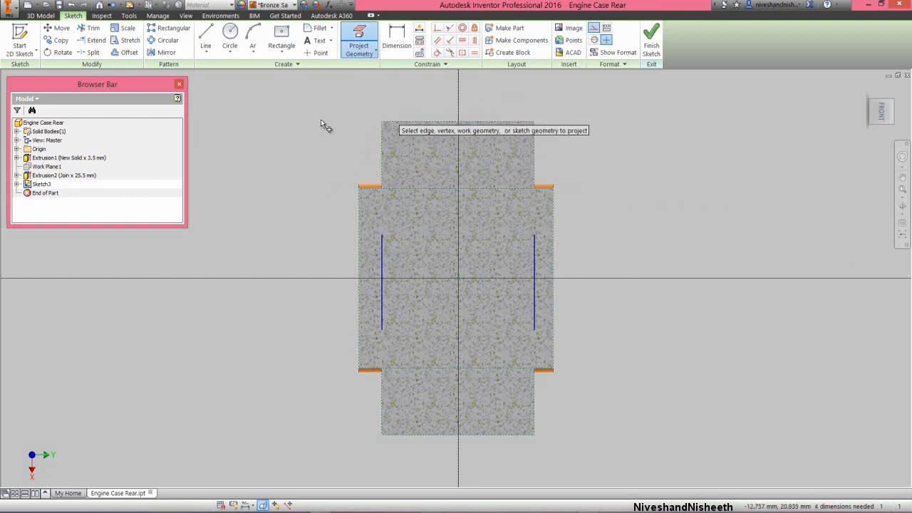
{"action": "left_click", "coordinate": [17, 149]}
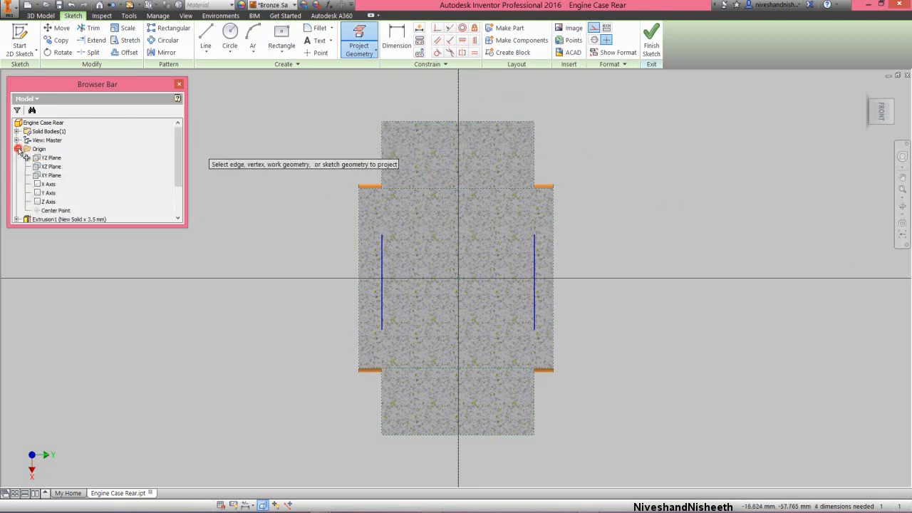
{"action": "left_click", "coordinate": [51, 193]}
{"action": "right_click", "coordinate": [250, 166]}
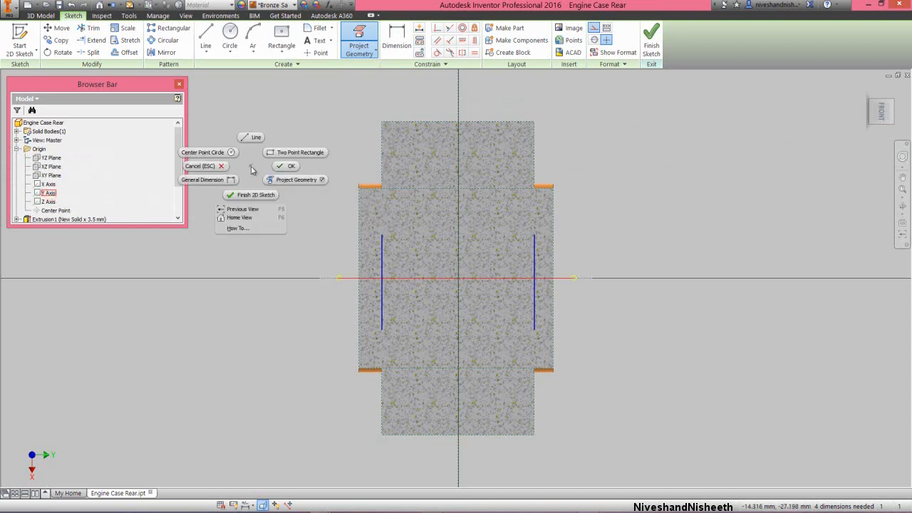
{"action": "left_click", "coordinate": [287, 171]}
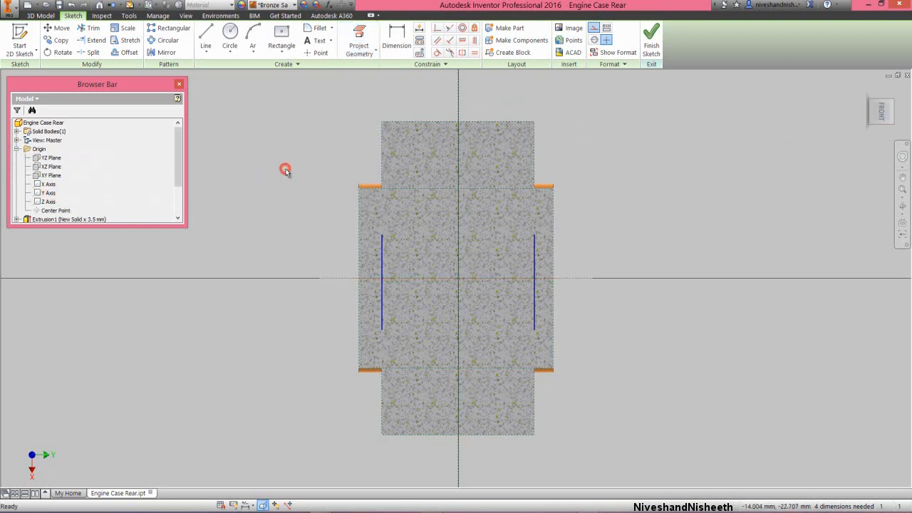
Make the midpoints of both drawn vertical lines coincident with the projected Y Axis.
{"action": "left_click", "coordinate": [439, 29]}
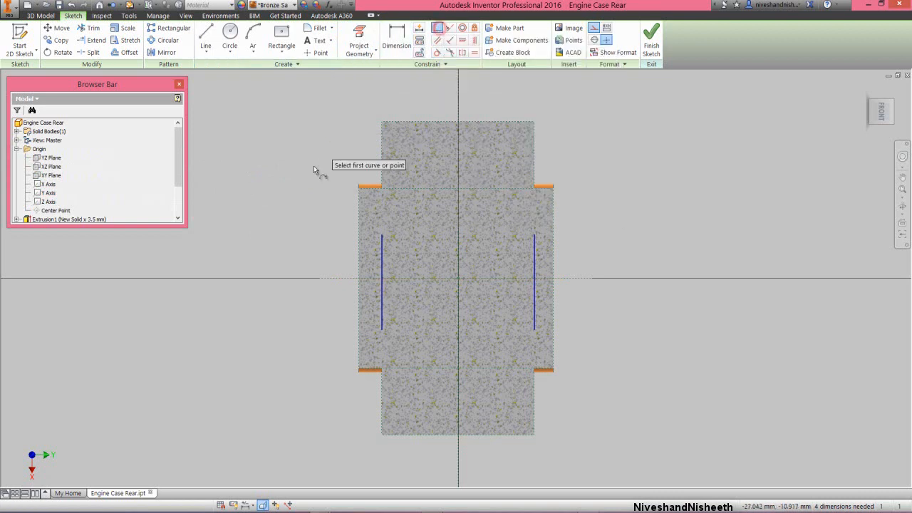
{"action": "left_click", "coordinate": [382, 283]}
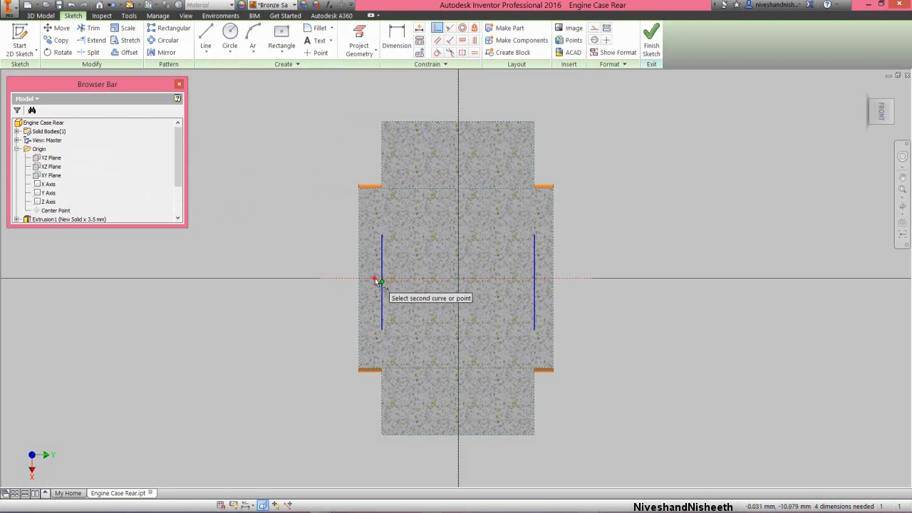
{"action": "left_click", "coordinate": [376, 278]}
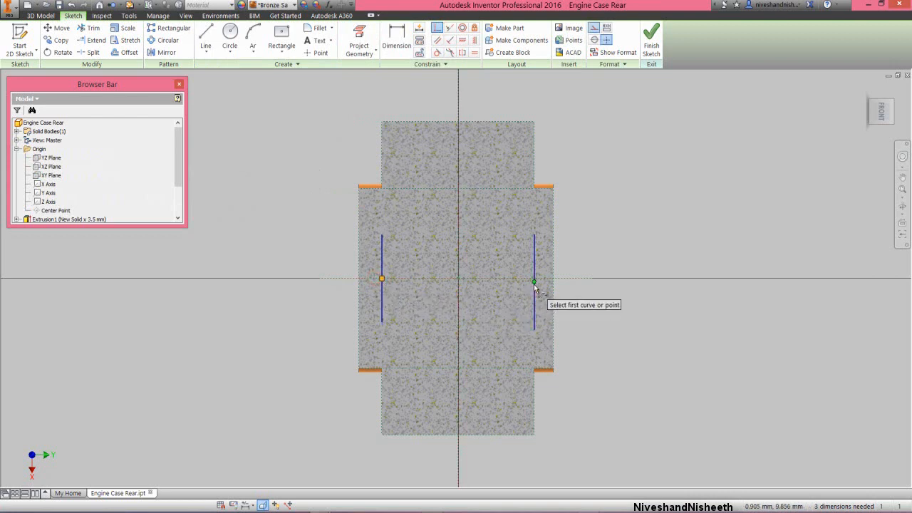
{"action": "left_click", "coordinate": [535, 282]}
{"action": "left_click", "coordinate": [539, 279]}
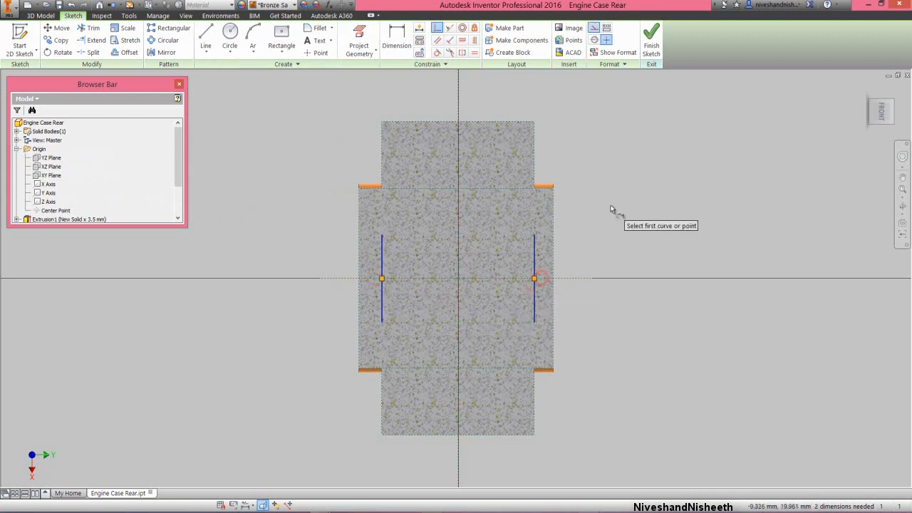
{"action": "right_click", "coordinate": [609, 205]}
{"action": "left_click", "coordinate": [638, 204]}
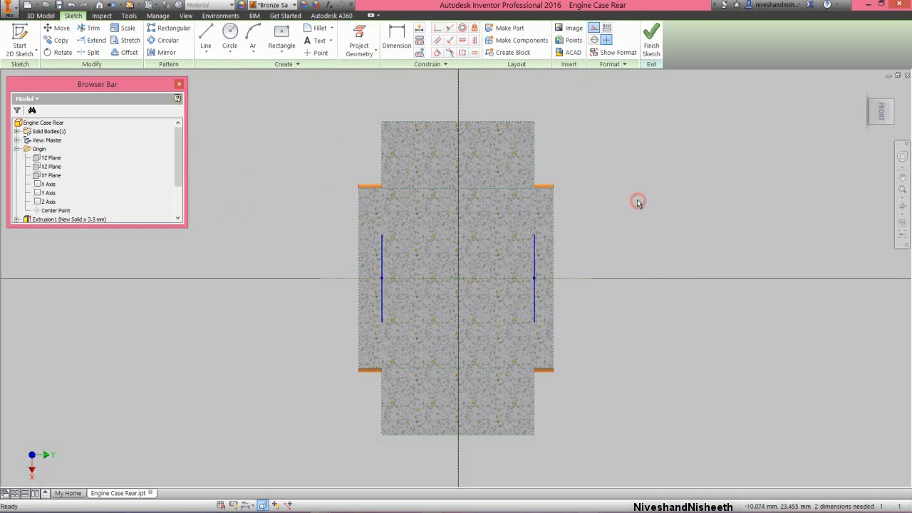
Dimension the left-hand vertical sketch line's length to 12 mm.
{"action": "left_click", "coordinate": [396, 39]}
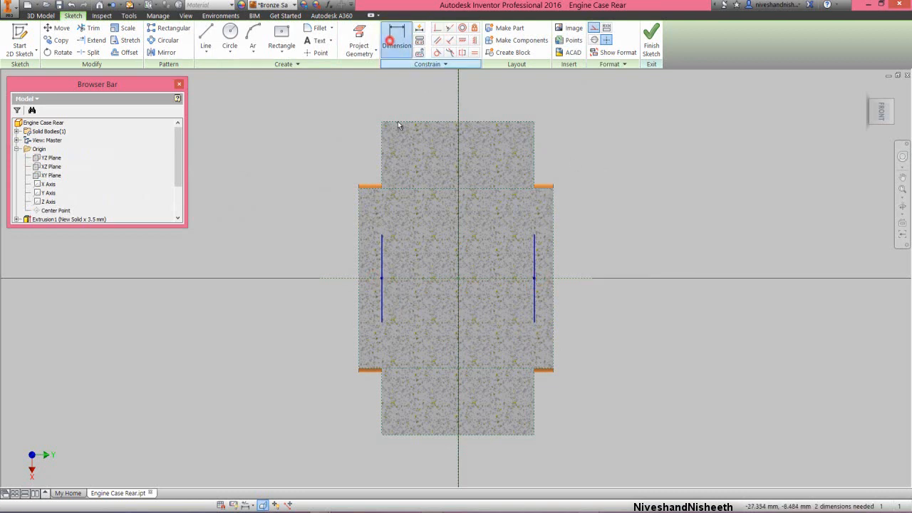
{"action": "left_click", "coordinate": [382, 261]}
{"action": "left_click", "coordinate": [370, 263]}
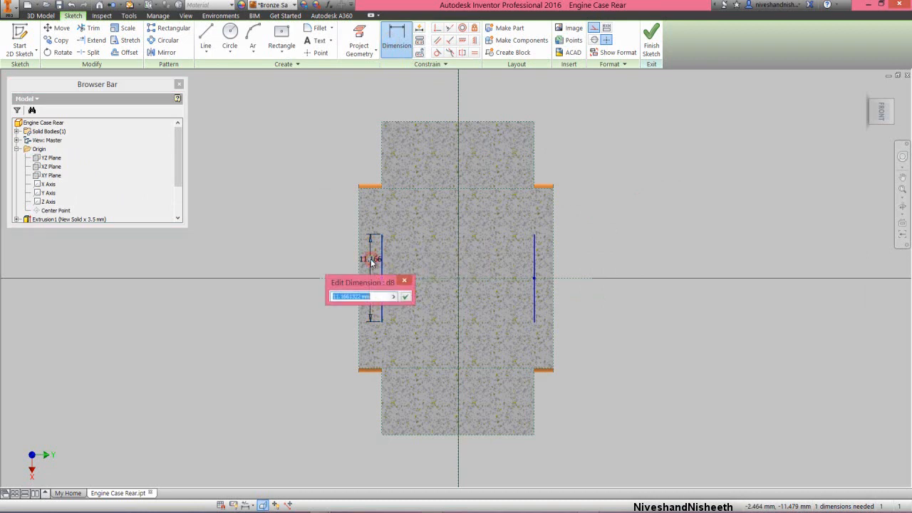
{"action": "type", "text": "12"}
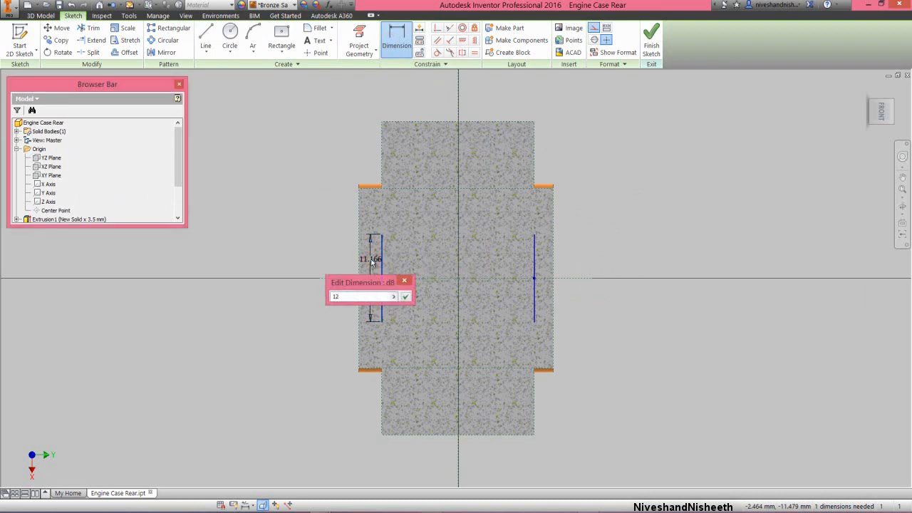
{"action": "key", "text": "Return"}
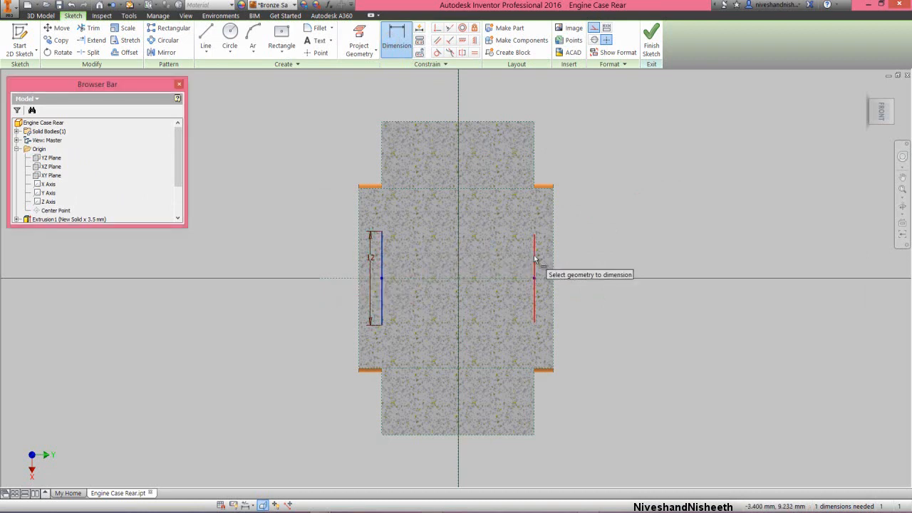
Dimension the right-hand vertical line's length as twice the 12 mm dimension, with the expression d8*2.
{"action": "left_click", "coordinate": [556, 263]}
{"action": "left_click", "coordinate": [569, 257]}
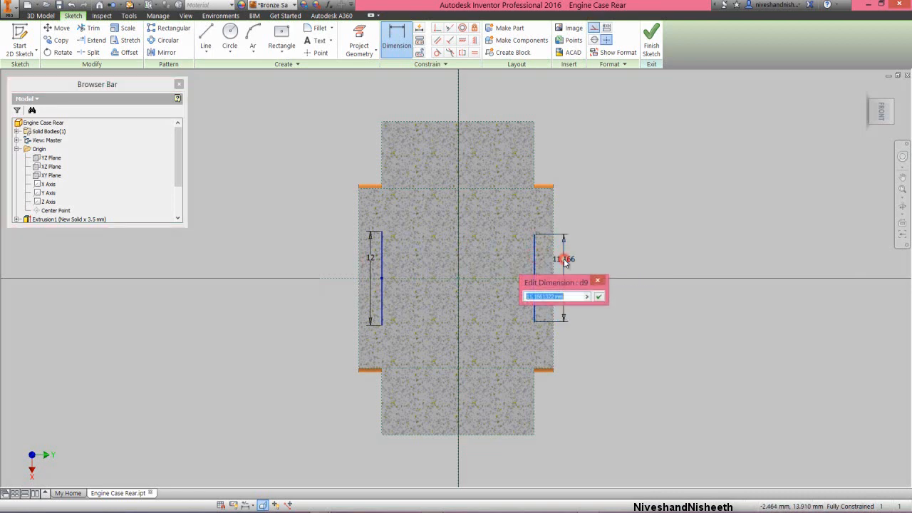
{"action": "left_click", "coordinate": [370, 258]}
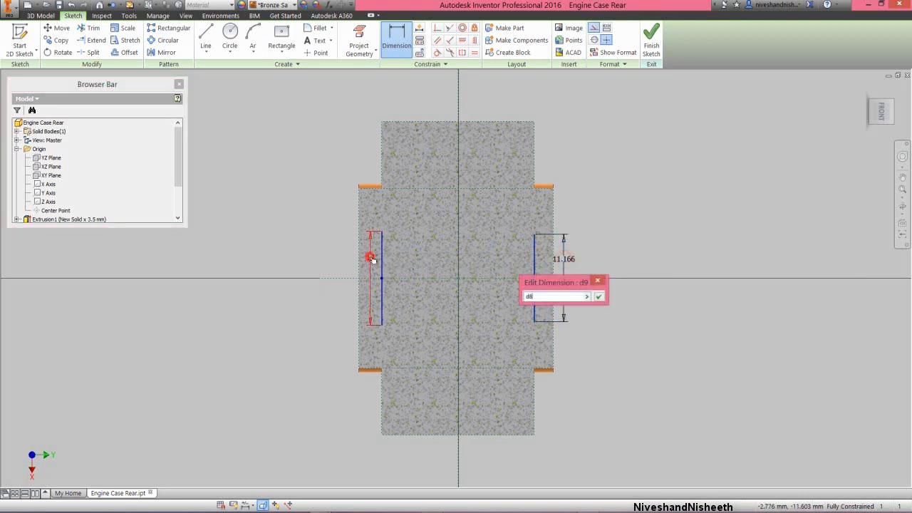
{"action": "type", "text": "*2"}
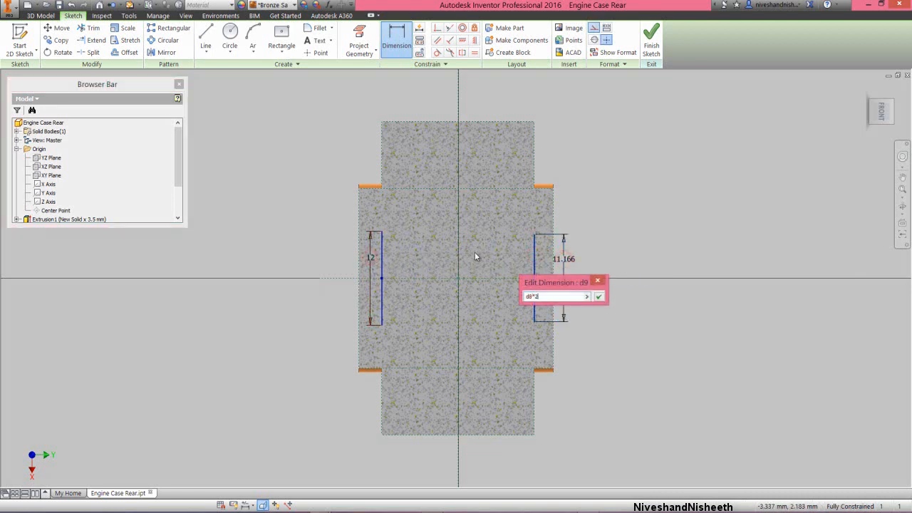
{"action": "left_click", "coordinate": [599, 298]}
{"action": "right_click", "coordinate": [608, 204]}
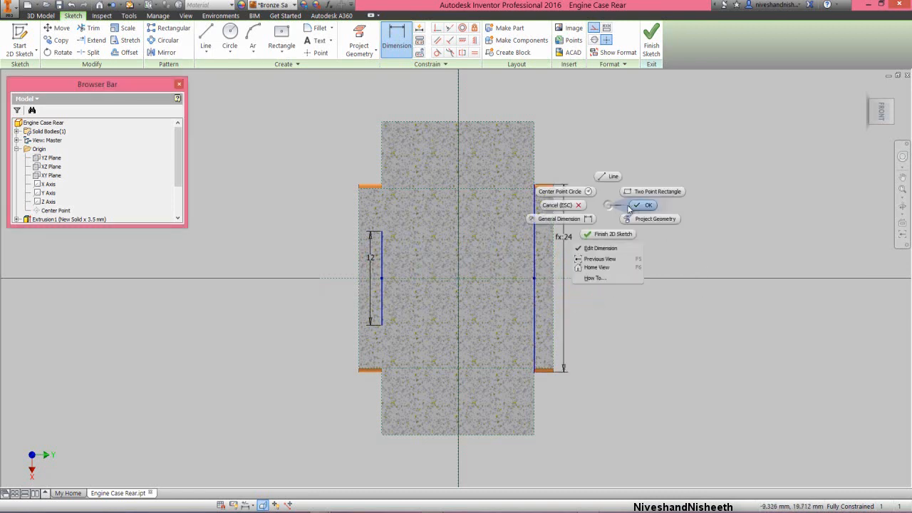
{"action": "left_click", "coordinate": [636, 204]}
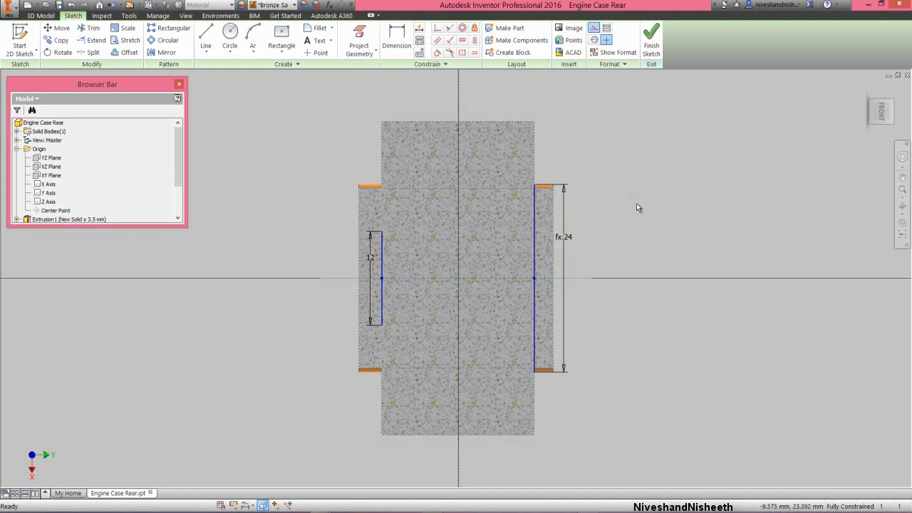
Draw two outward-bulging three-point arcs joining the upper ends and the lower ends of the 12 mm and 24 mm lines.
{"action": "left_click", "coordinate": [254, 36]}
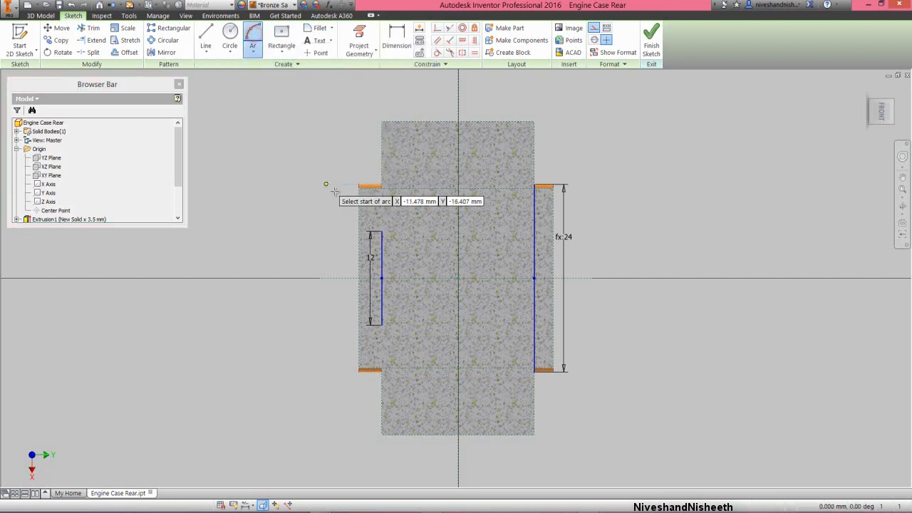
{"action": "left_click", "coordinate": [381, 232]}
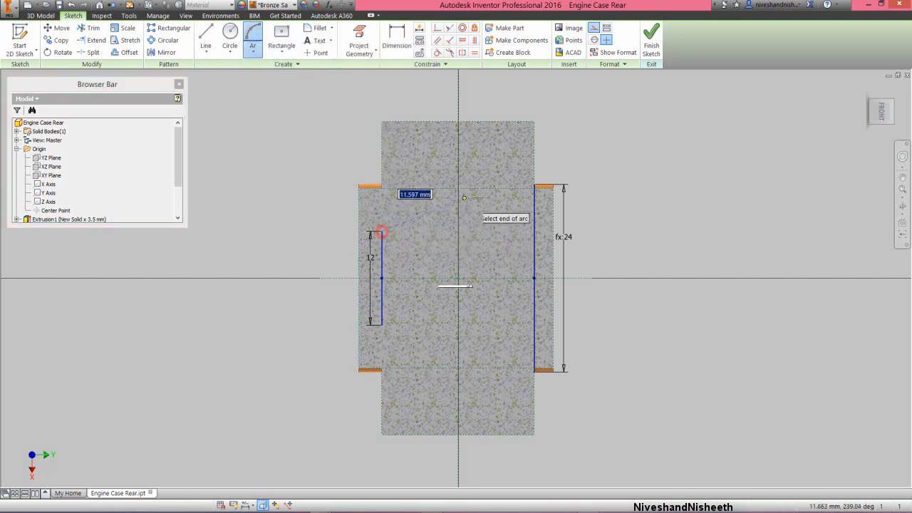
{"action": "left_click", "coordinate": [534, 185]}
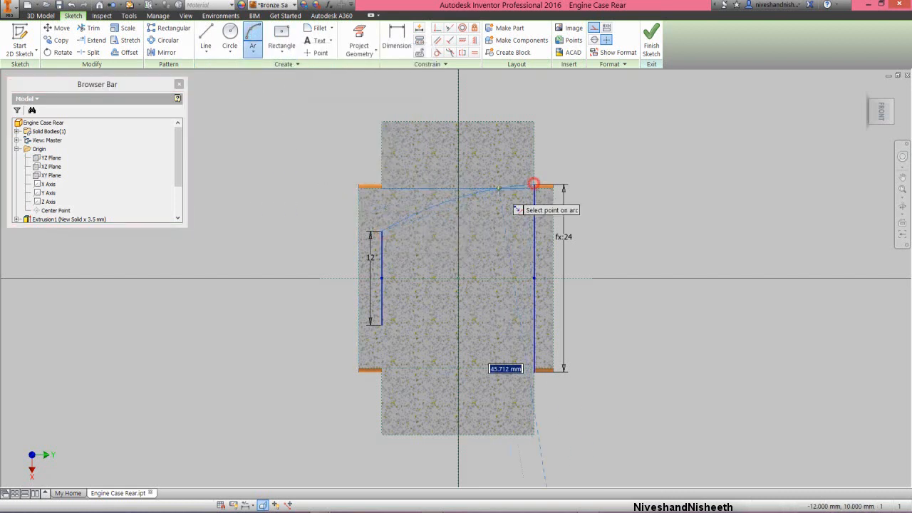
{"action": "left_click", "coordinate": [494, 191]}
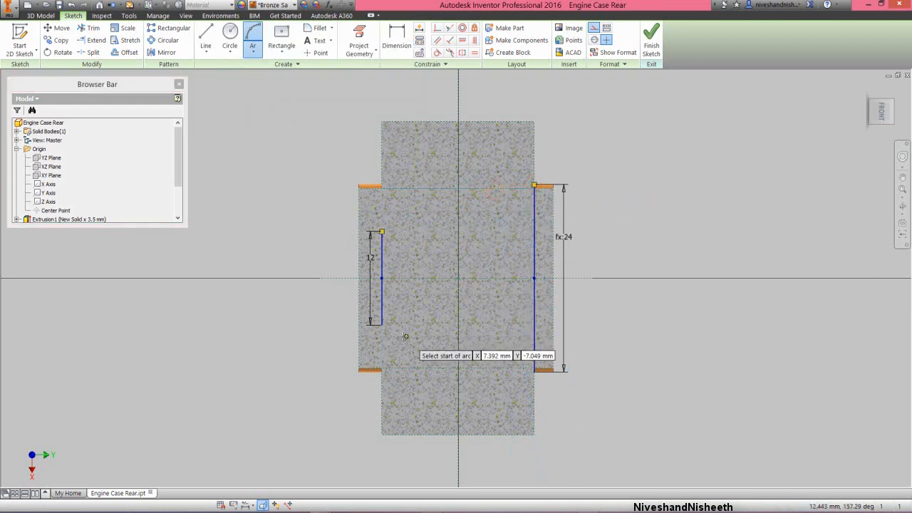
{"action": "left_click", "coordinate": [381, 323]}
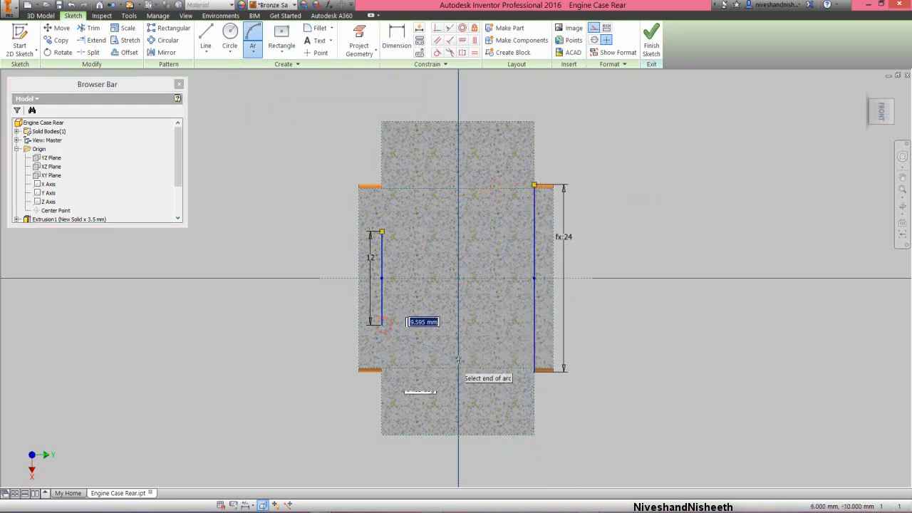
{"action": "left_click", "coordinate": [534, 371]}
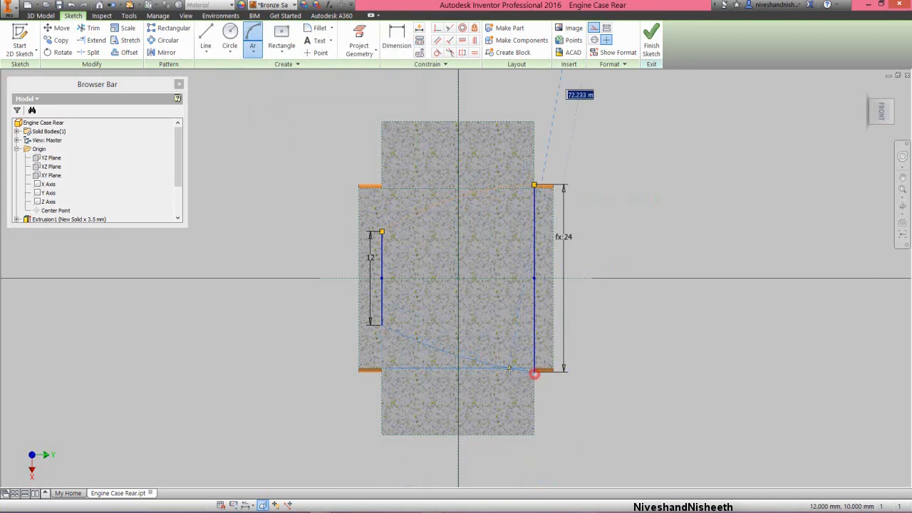
{"action": "left_click", "coordinate": [505, 369]}
{"action": "right_click", "coordinate": [488, 278]}
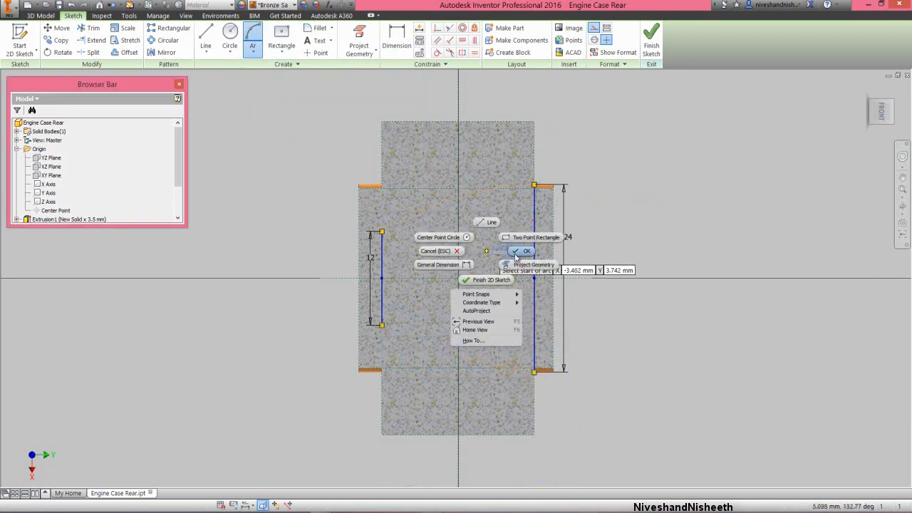
{"action": "left_click", "coordinate": [515, 252]}
Convert both connecting arcs from construction geometry to regular sketch geometry.
{"action": "left_click", "coordinate": [496, 185]}
{"action": "key", "text": "Delete"}
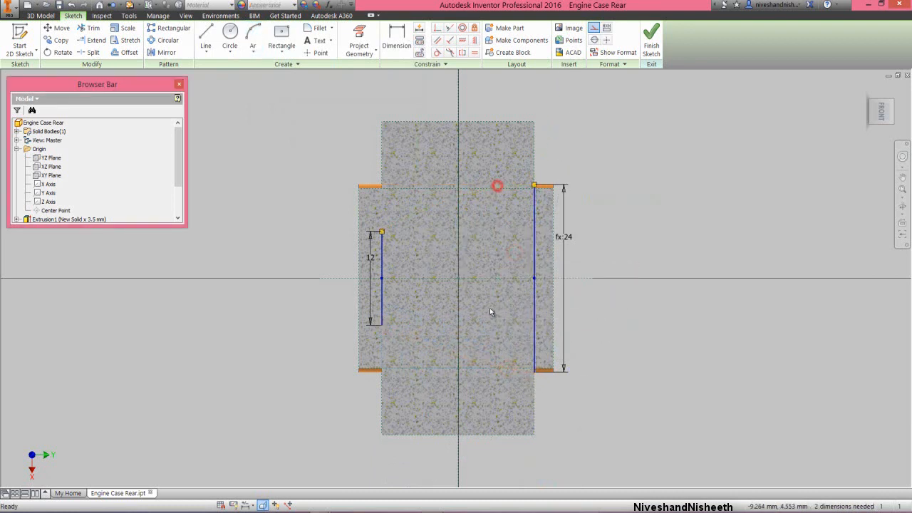
{"action": "left_click", "coordinate": [477, 361]}
{"action": "key", "text": "Delete"}
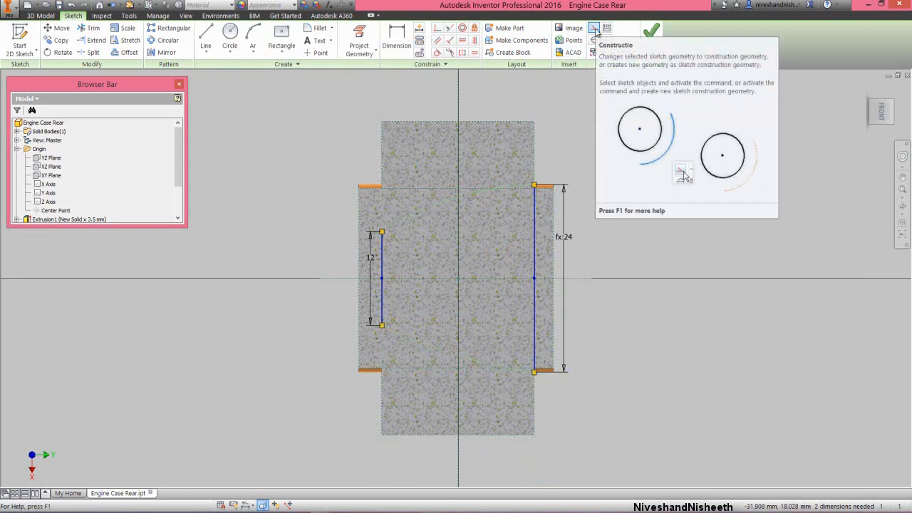
{"action": "left_click", "coordinate": [596, 29]}
{"action": "left_click", "coordinate": [599, 180]}
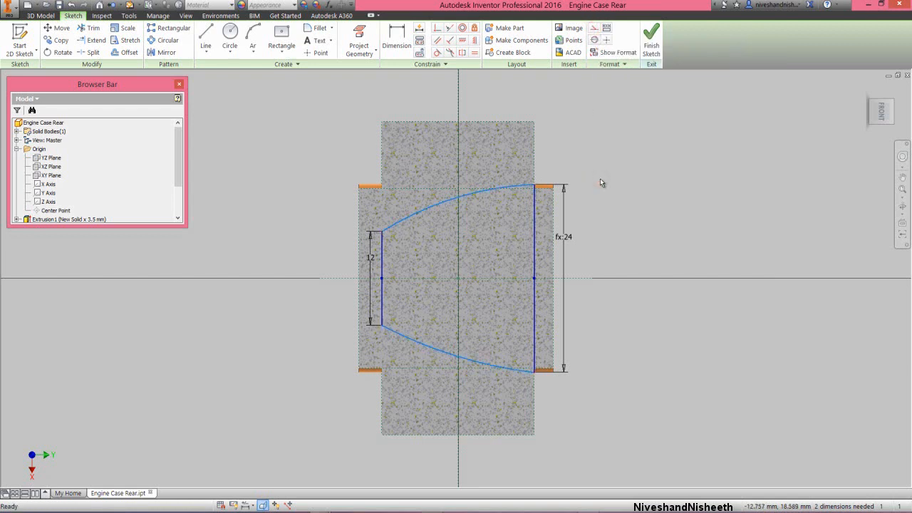
Constrain the centre points of both arcs coincident with the 24 mm vertical line.
{"action": "scroll", "coordinate": [513, 307], "scroll_direction": "down", "scroll_amount": 2}
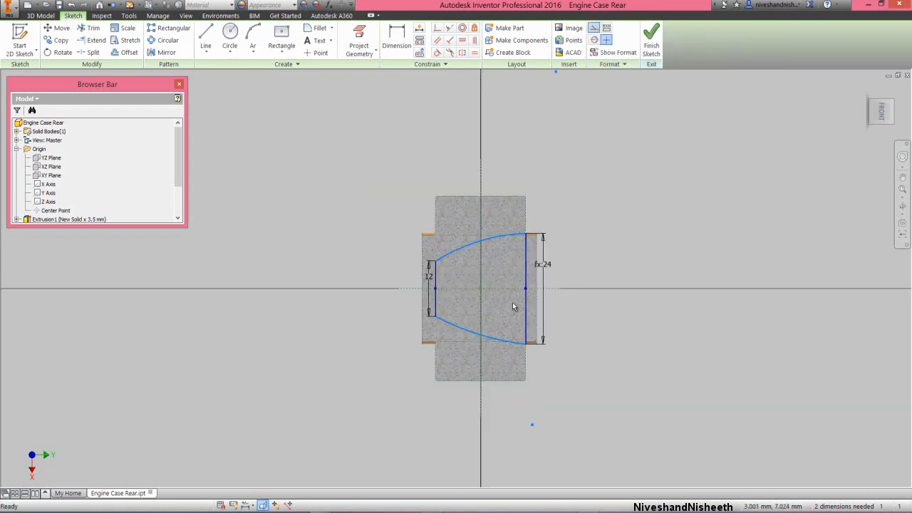
{"action": "left_click", "coordinate": [904, 181]}
{"action": "left_click_drag", "start_coordinate": [591, 295], "coordinate": [576, 311]}
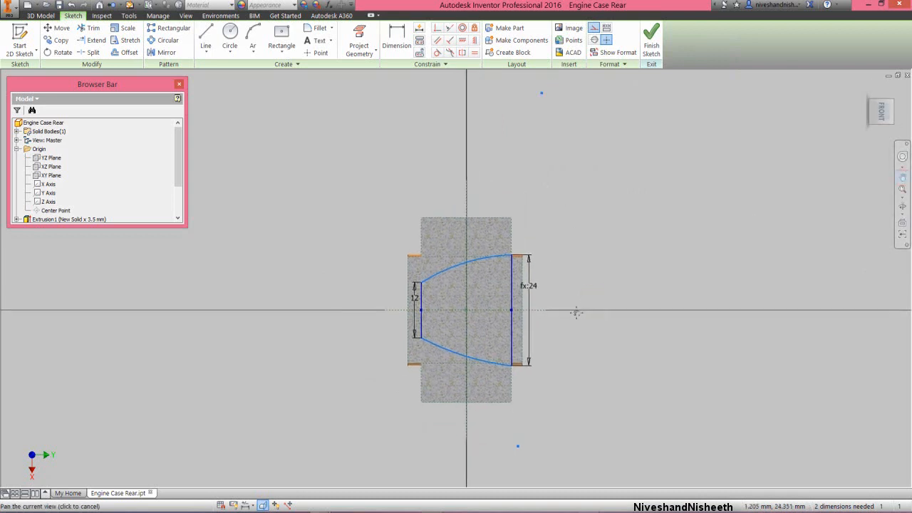
{"action": "right_click", "coordinate": [554, 171]}
{"action": "left_click", "coordinate": [586, 172]}
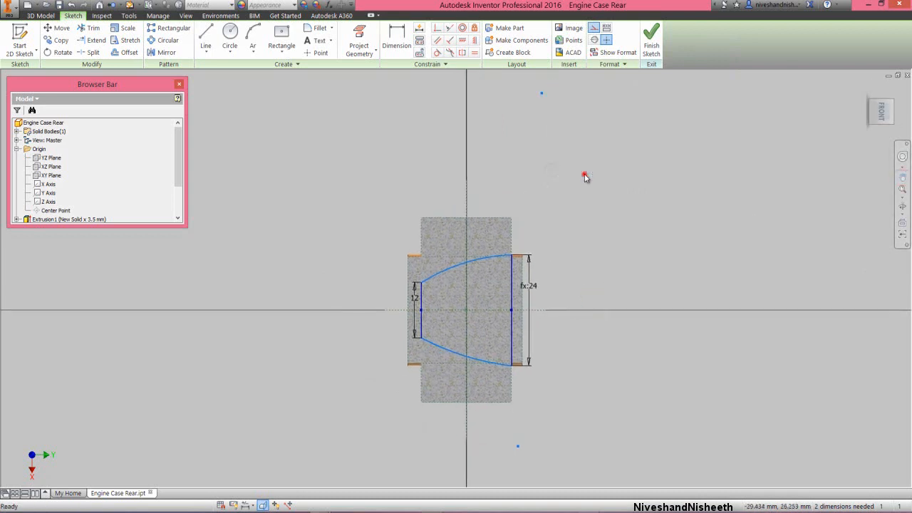
{"action": "left_click", "coordinate": [438, 30]}
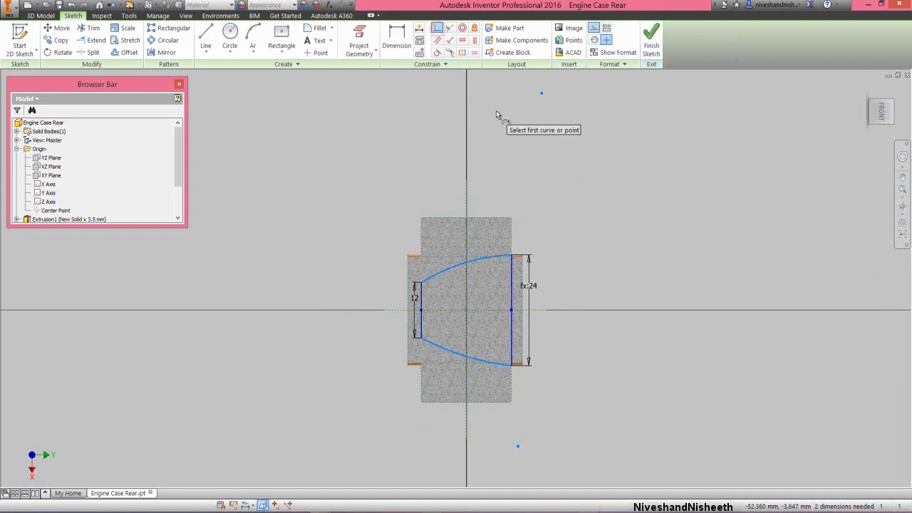
{"action": "left_click", "coordinate": [542, 94]}
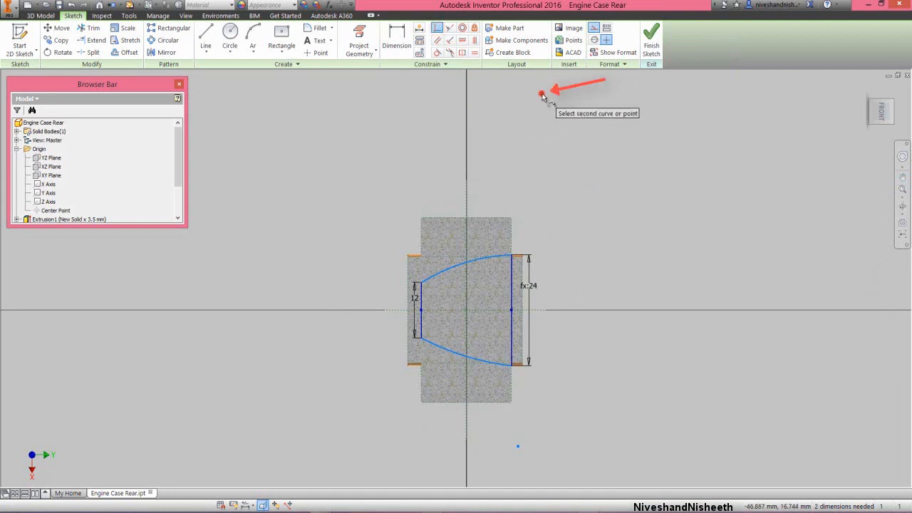
{"action": "left_click", "coordinate": [512, 231]}
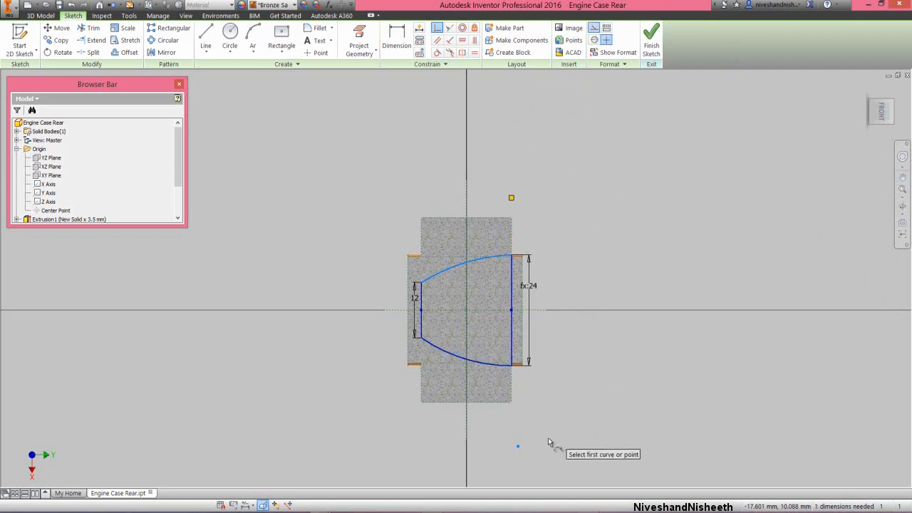
{"action": "left_click", "coordinate": [520, 445]}
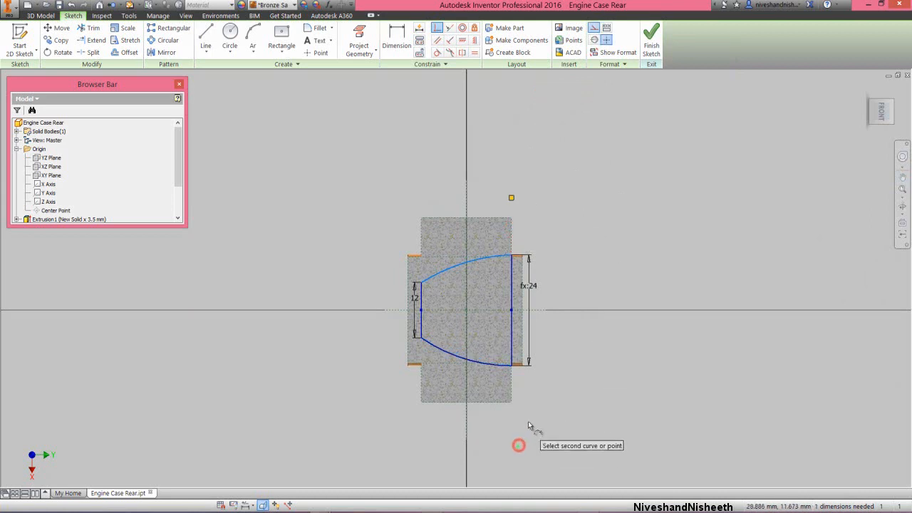
{"action": "left_click", "coordinate": [512, 349]}
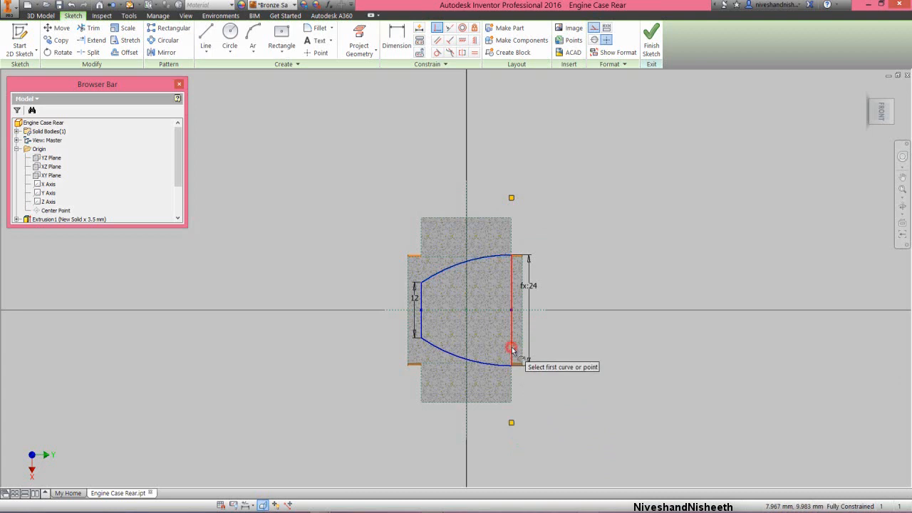
{"action": "right_click", "coordinate": [571, 237]}
{"action": "left_click", "coordinate": [602, 240]}
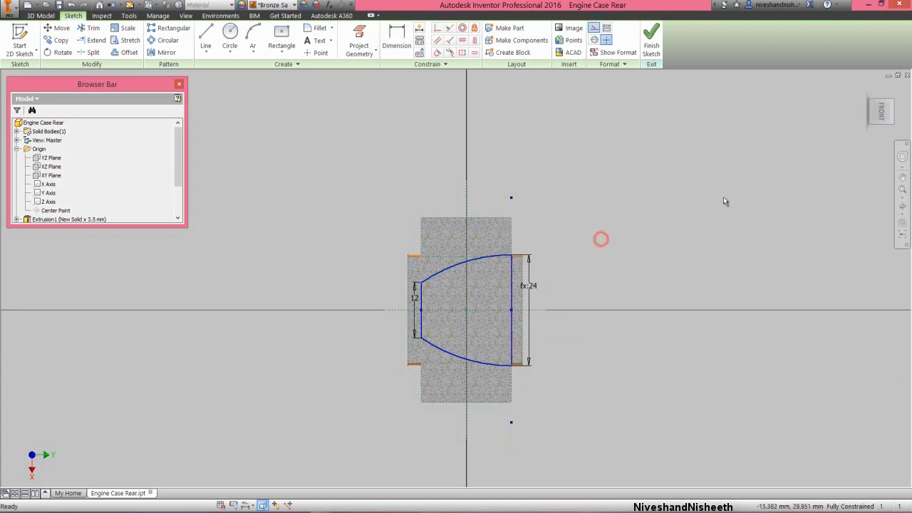
Finish the profile sketch and collapse all expanded items in the model browser.
{"action": "left_click", "coordinate": [902, 189]}
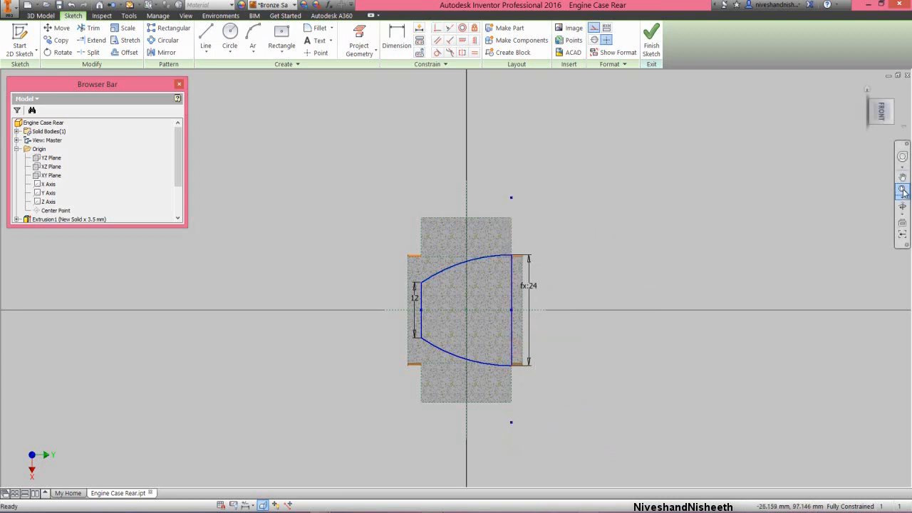
{"action": "left_click", "coordinate": [634, 233]}
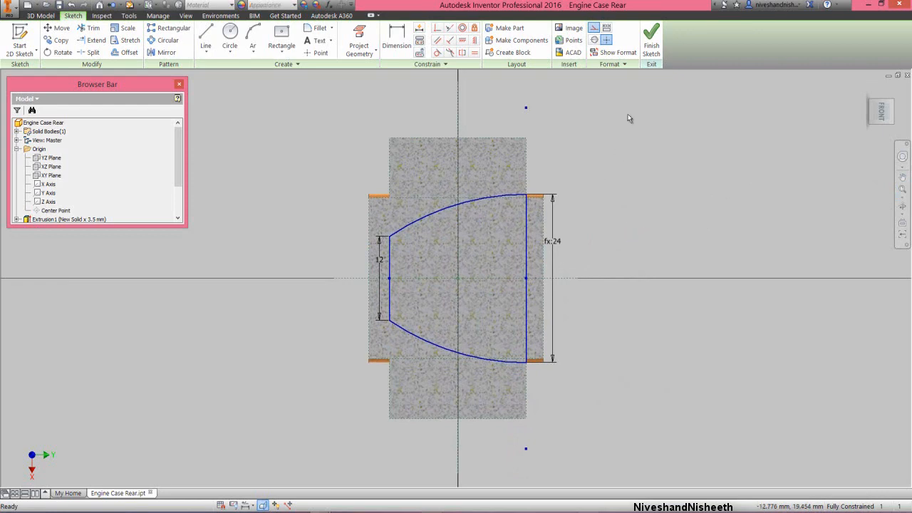
{"action": "left_click", "coordinate": [651, 45]}
{"action": "left_click", "coordinate": [653, 207]}
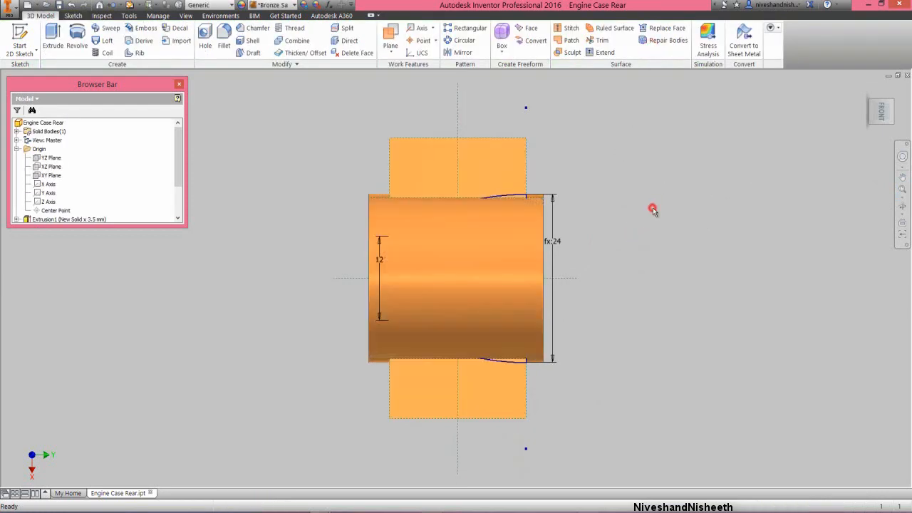
{"action": "left_click", "coordinate": [867, 93]}
{"action": "left_click", "coordinate": [631, 132]}
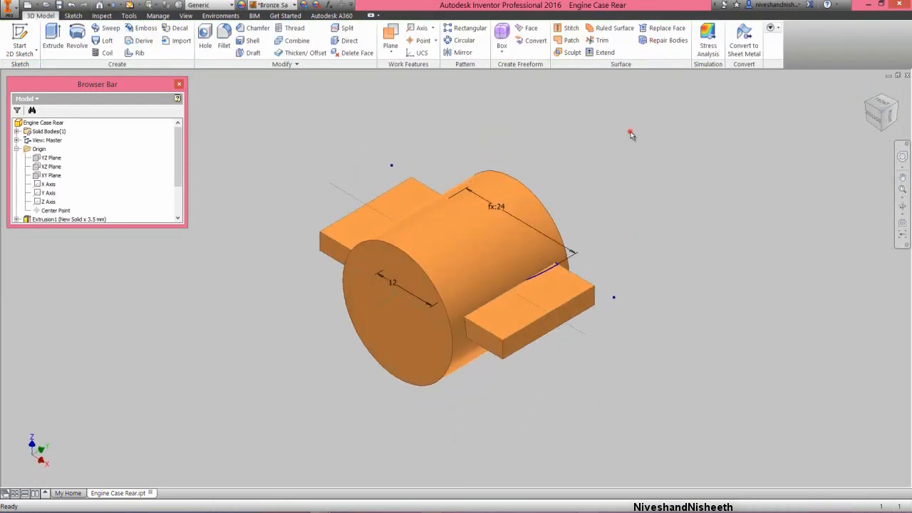
{"action": "right_click", "coordinate": [129, 167]}
{"action": "left_click", "coordinate": [158, 267]}
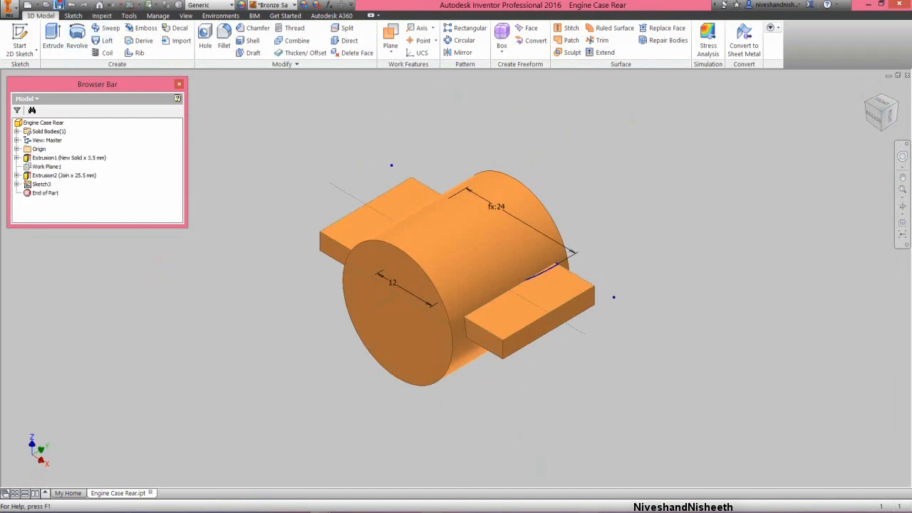
Extrude the arc-sided profile 25 mm upward, joined to the existing body.
{"action": "left_click", "coordinate": [53, 36]}
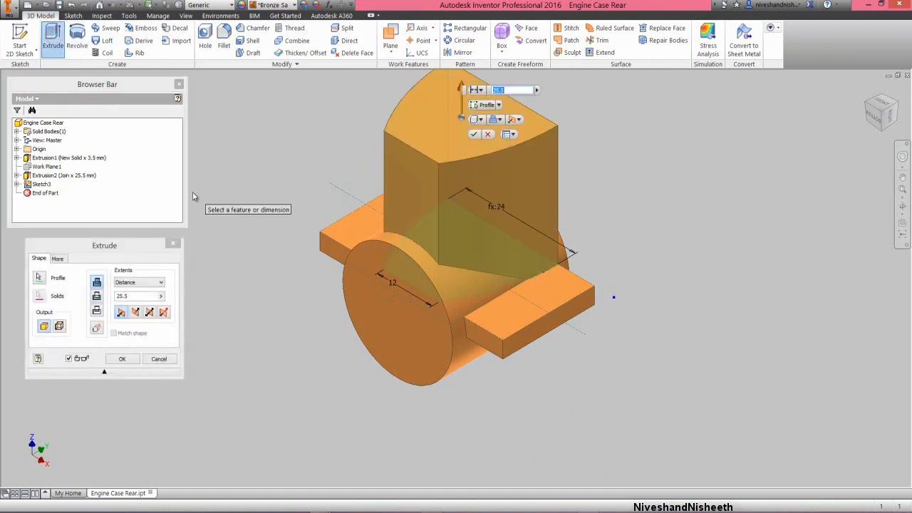
{"action": "left_click", "coordinate": [125, 244]}
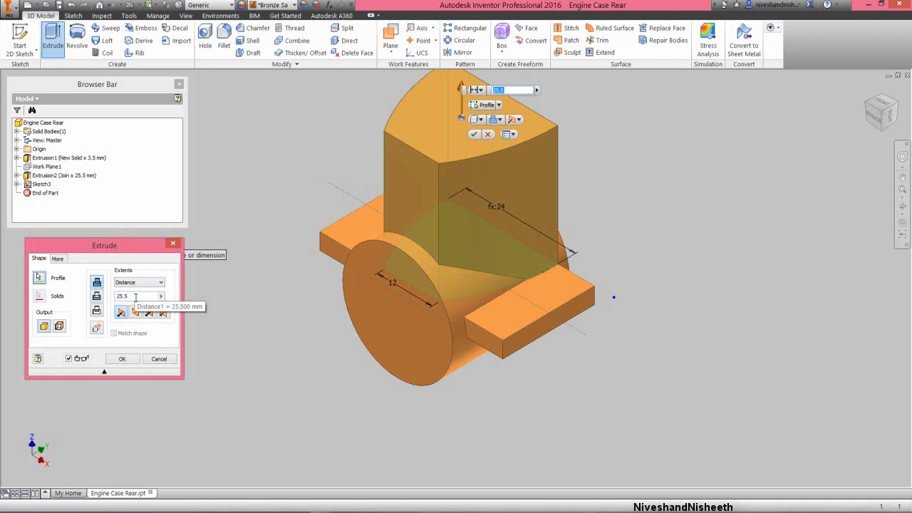
{"action": "double_click", "coordinate": [135, 296]}
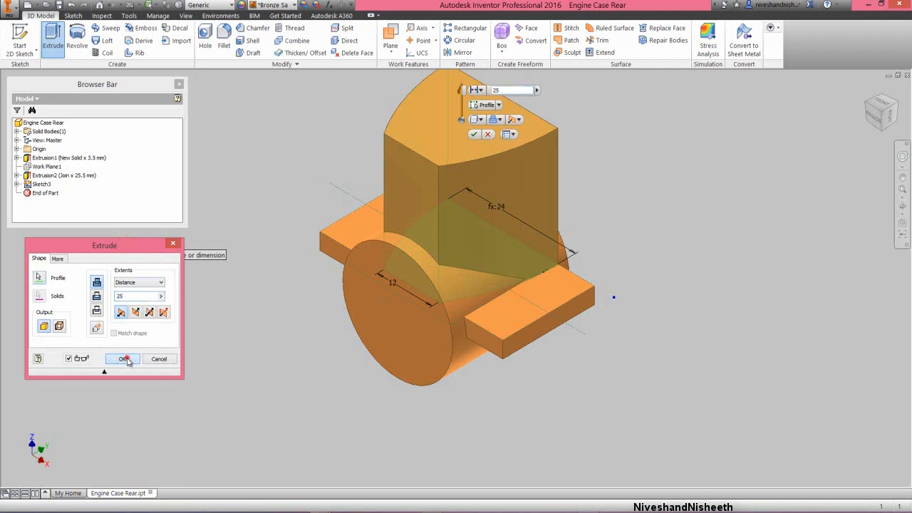
{"action": "left_click", "coordinate": [125, 359]}
Start a new 2D sketch on the cylinder's end face beside the wide flat side of the arc-sided block.
{"action": "left_click", "coordinate": [902, 188]}
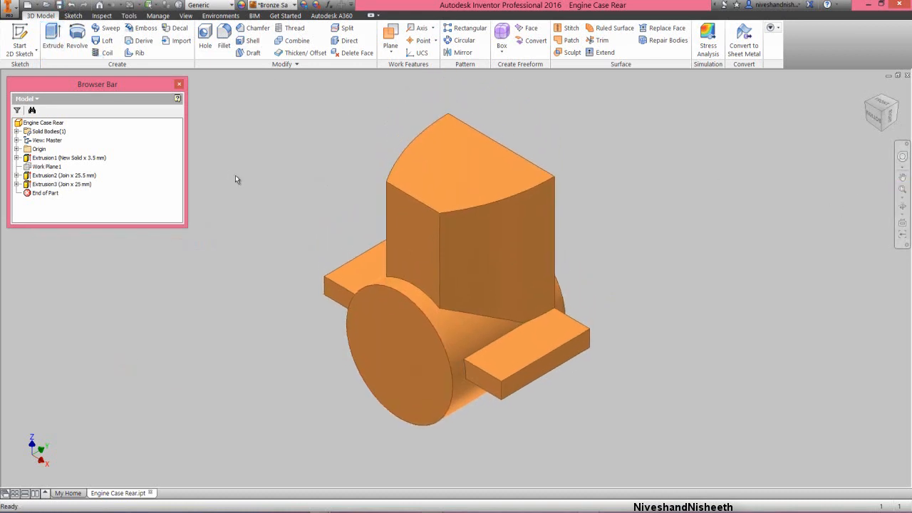
{"action": "left_click", "coordinate": [320, 169]}
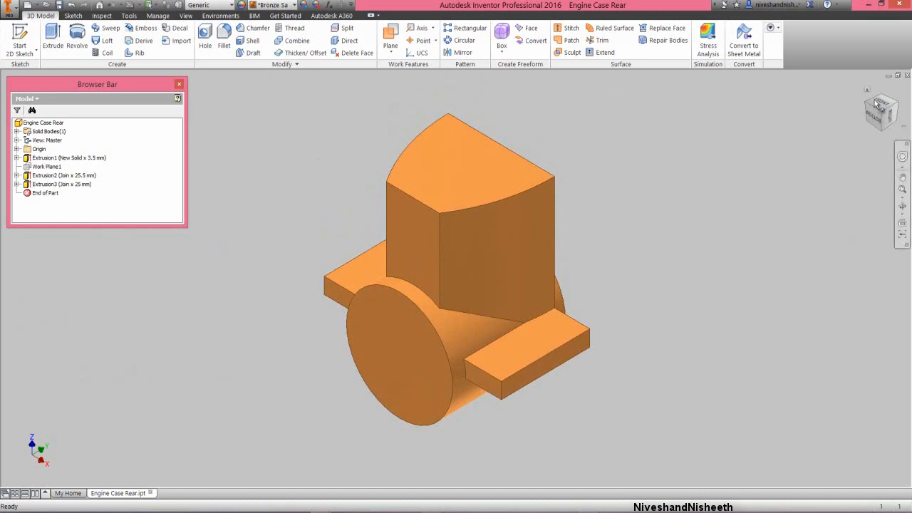
{"action": "left_click", "coordinate": [899, 106]}
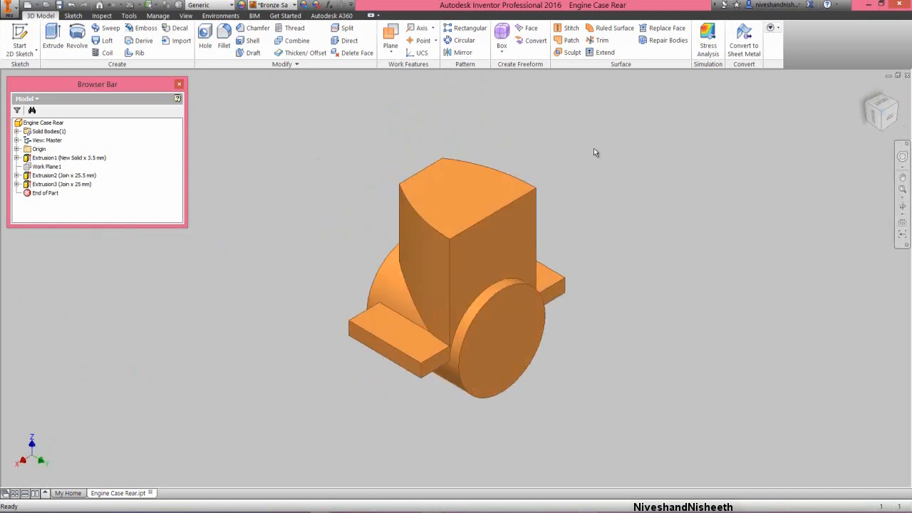
{"action": "left_click", "coordinate": [50, 34]}
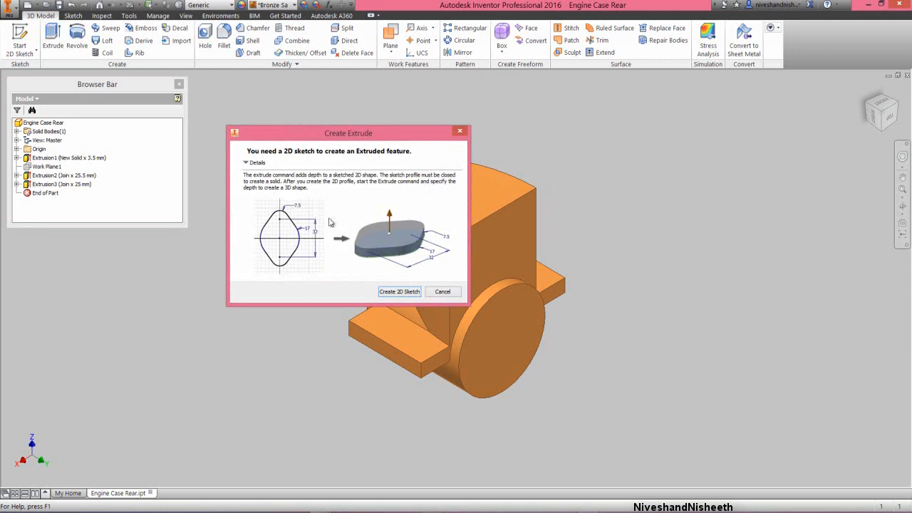
{"action": "left_click", "coordinate": [401, 293]}
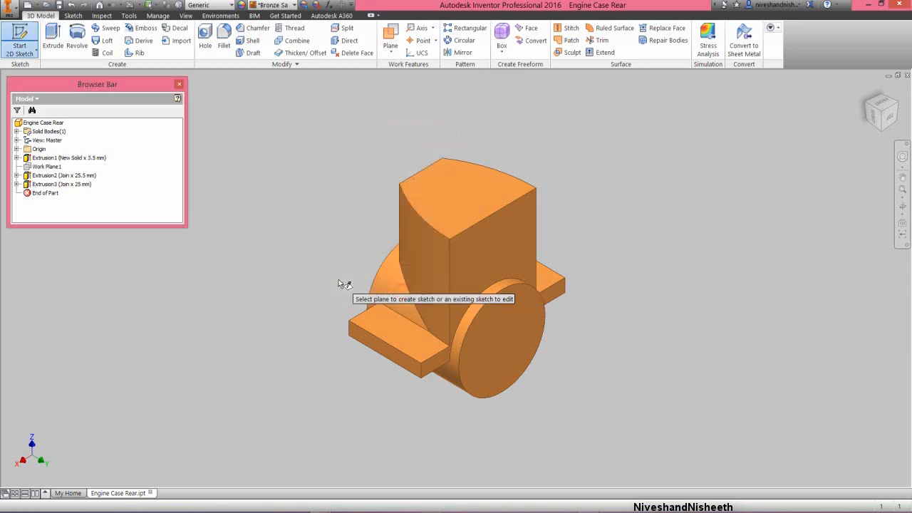
{"action": "left_click", "coordinate": [508, 347]}
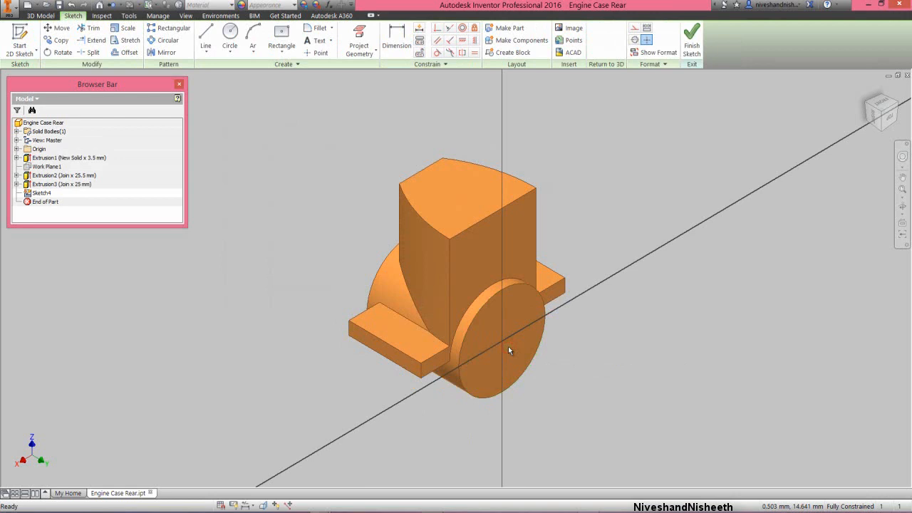
Project the cylinder's circular end edge into the new sketch.
{"action": "left_click", "coordinate": [889, 116]}
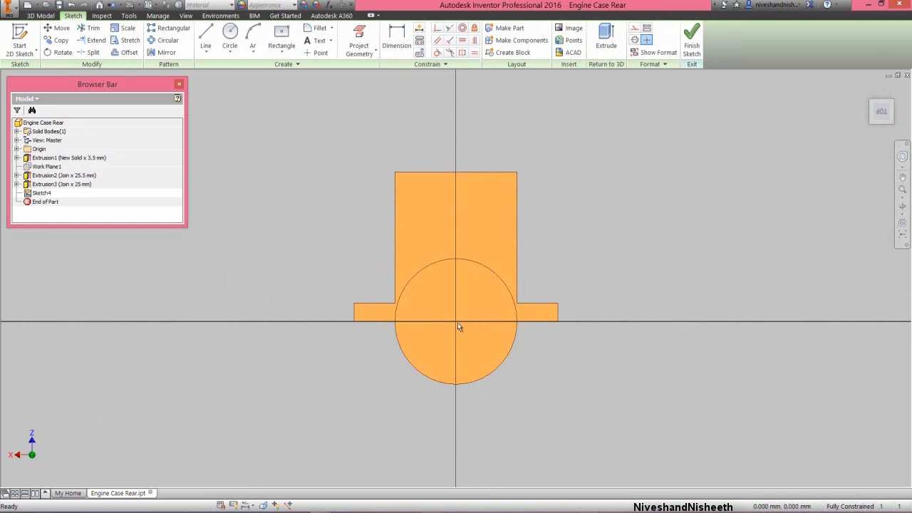
{"action": "scroll", "coordinate": [457, 325], "scroll_direction": "up", "scroll_amount": 3}
{"action": "left_click", "coordinate": [359, 37]}
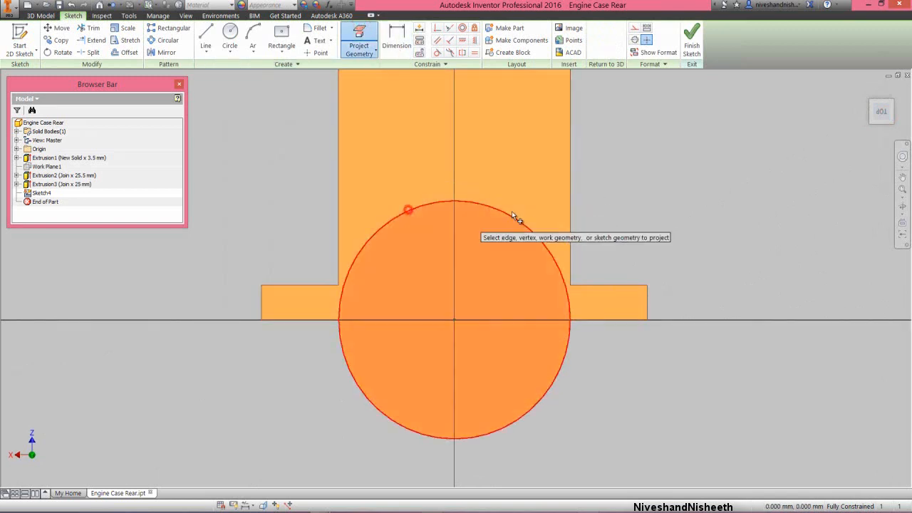
{"action": "left_click", "coordinate": [514, 217]}
{"action": "right_click", "coordinate": [621, 183]}
{"action": "left_click", "coordinate": [647, 179]}
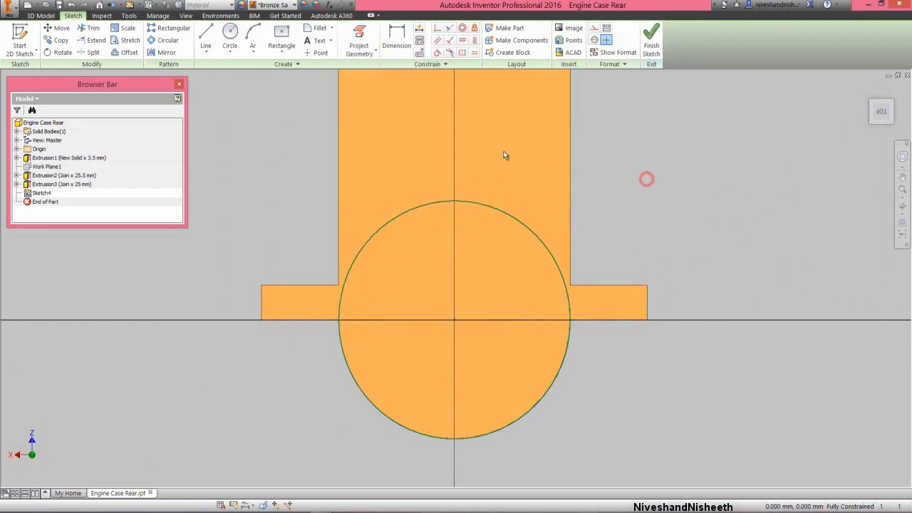
Draw a 16 mm diameter circle centred on the cylinder's end face and finish the sketch.
{"action": "left_click", "coordinate": [230, 35]}
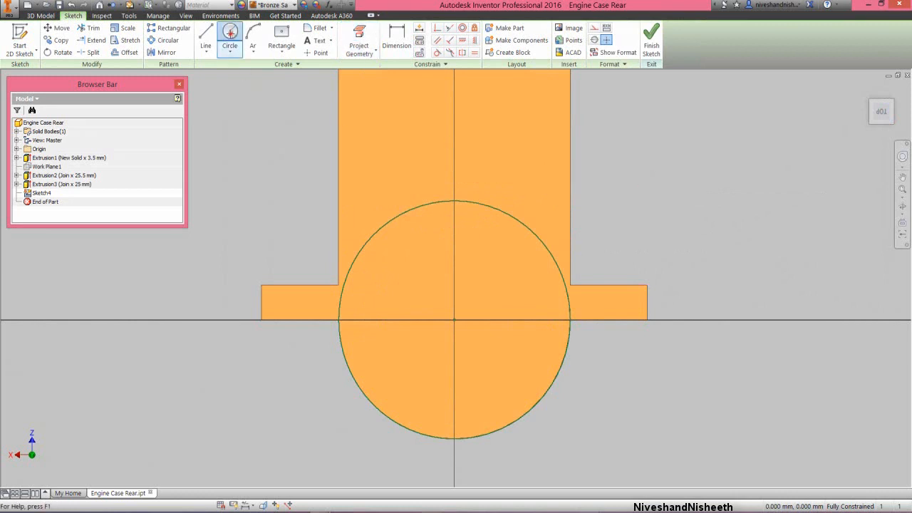
{"action": "left_click", "coordinate": [454, 320]}
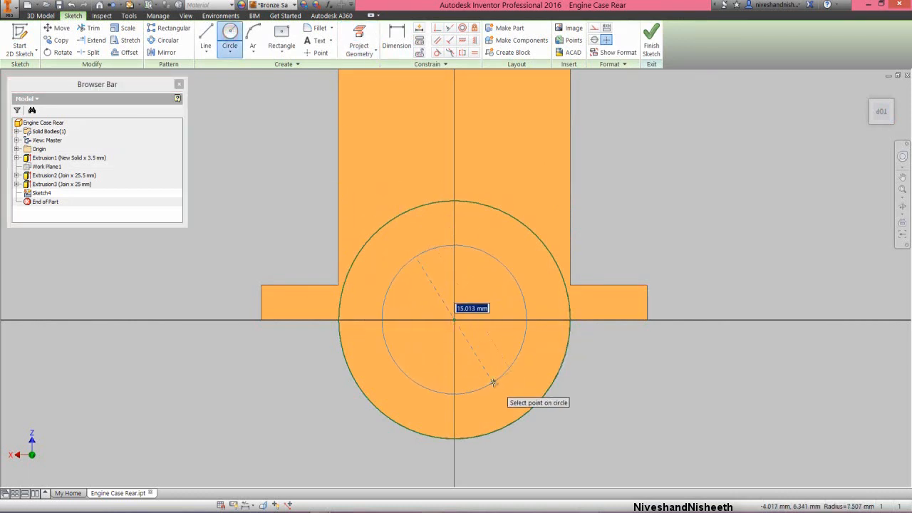
{"action": "type", "text": "16"}
{"action": "key", "text": "Return"}
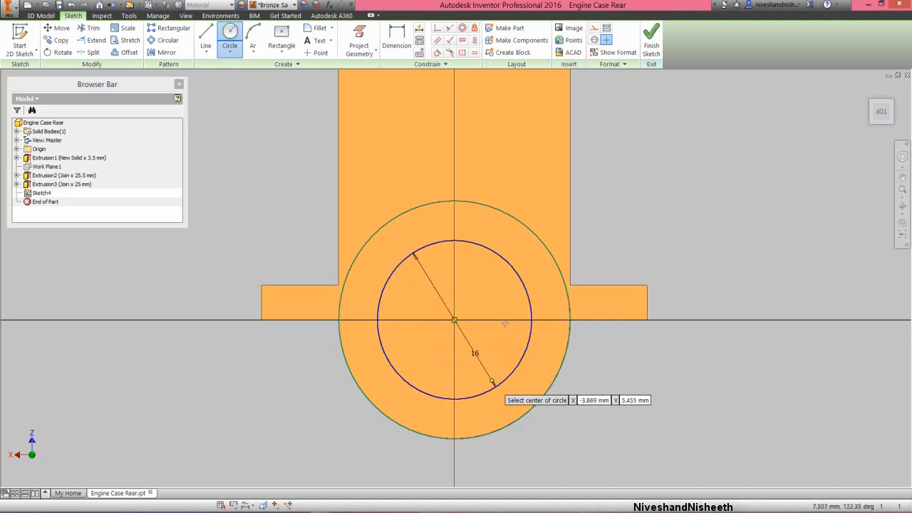
{"action": "left_click", "coordinate": [650, 39]}
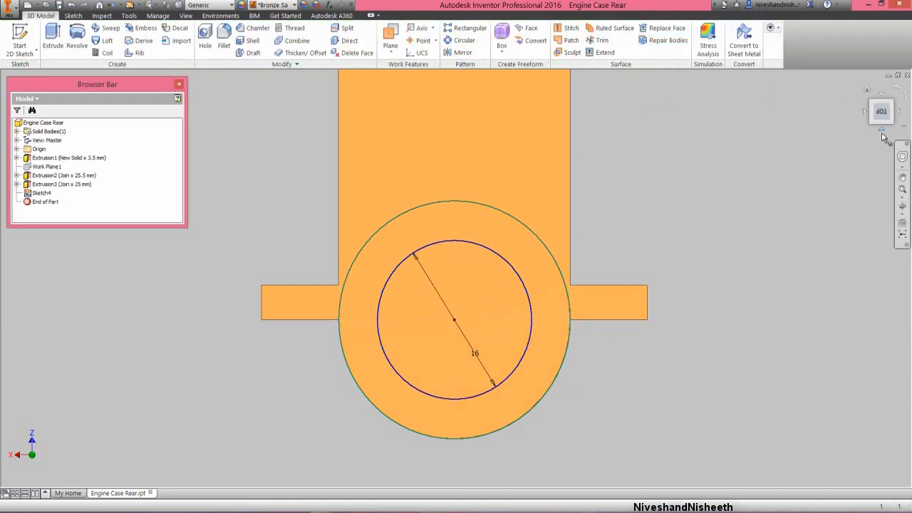
Extrude the 16 mm circle 14 mm outward from the cylinder's end face, joined to the existing body.
{"action": "left_click", "coordinate": [903, 157]}
{"action": "left_click_drag", "start_coordinate": [825, 179], "coordinate": [792, 175]}
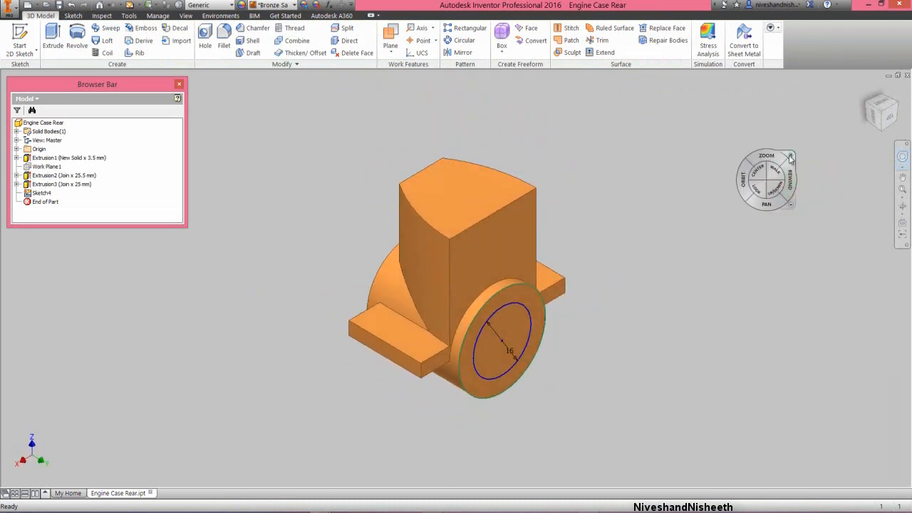
{"action": "left_click", "coordinate": [787, 161]}
{"action": "left_click", "coordinate": [523, 307]}
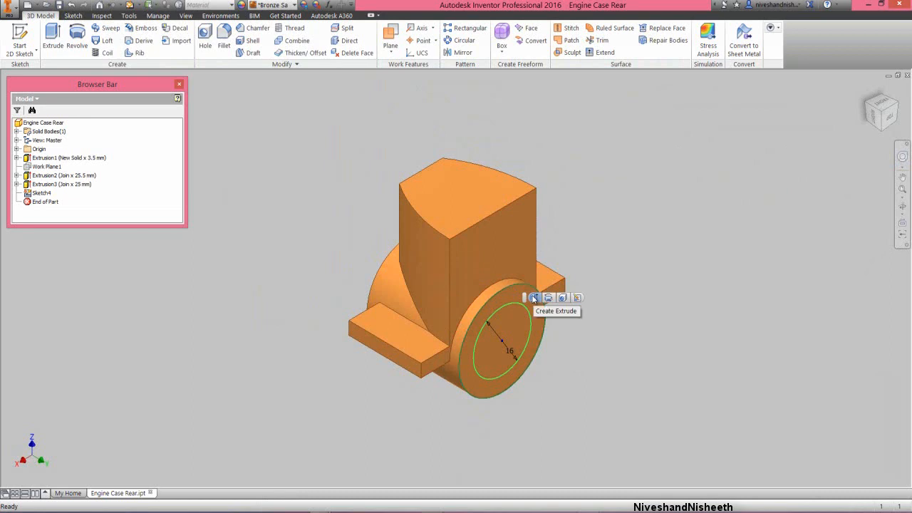
{"action": "left_click", "coordinate": [533, 299]}
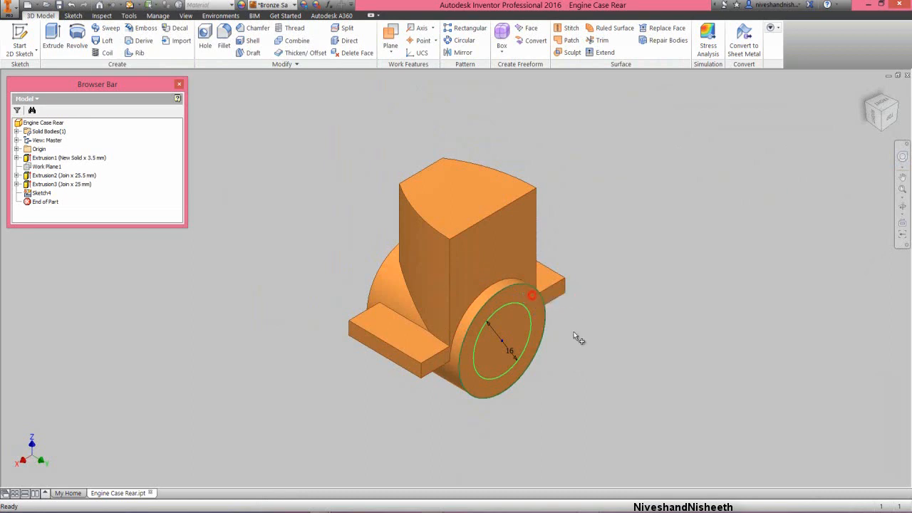
{"action": "left_click", "coordinate": [517, 330]}
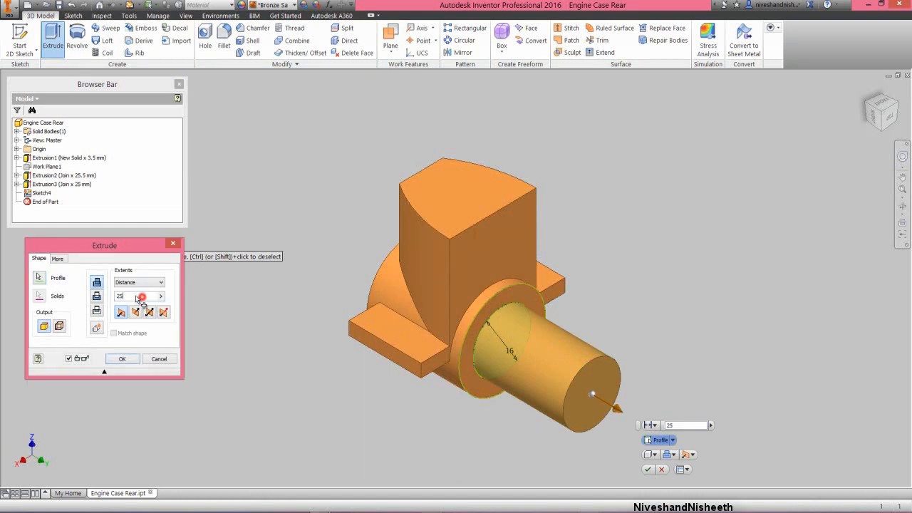
{"action": "left_click_drag", "start_coordinate": [142, 296], "coordinate": [112, 297]}
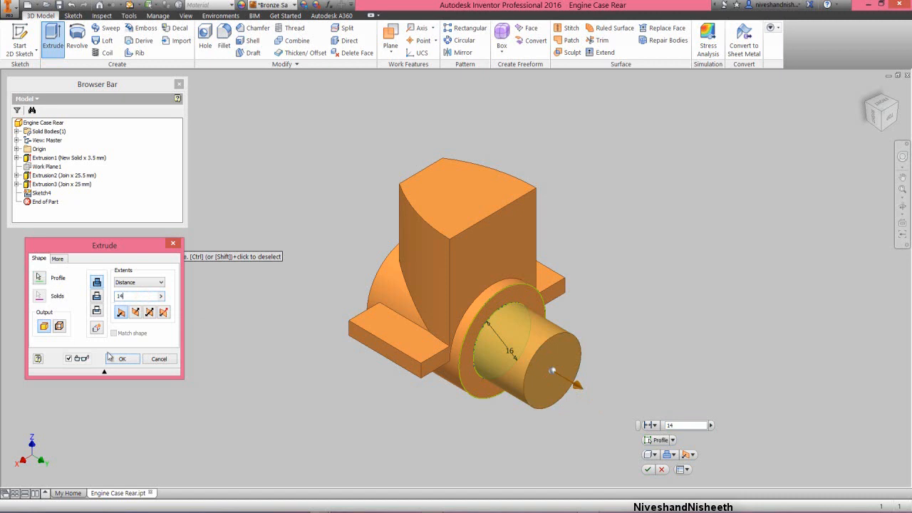
{"action": "left_click", "coordinate": [116, 362]}
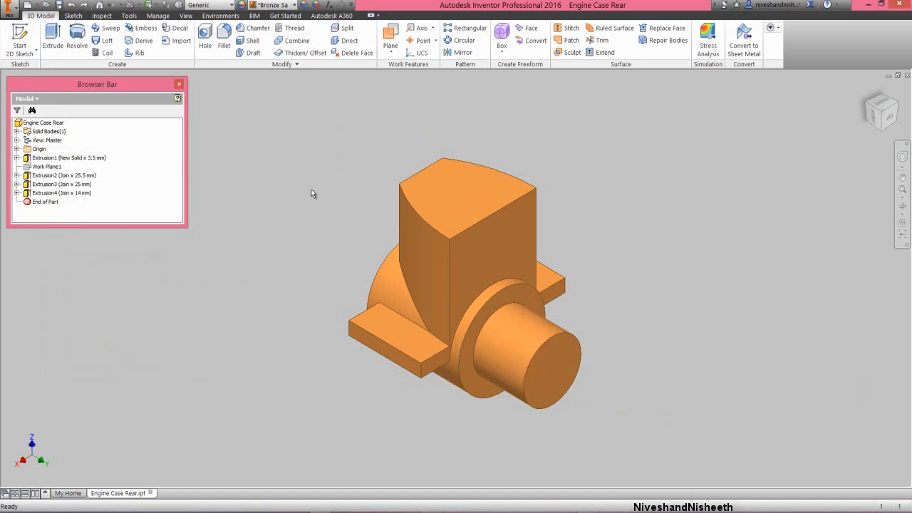
Start a 2D sketch on the boss's end face and draw a 22 mm diameter circle centred on it.
{"action": "left_click", "coordinate": [559, 385]}
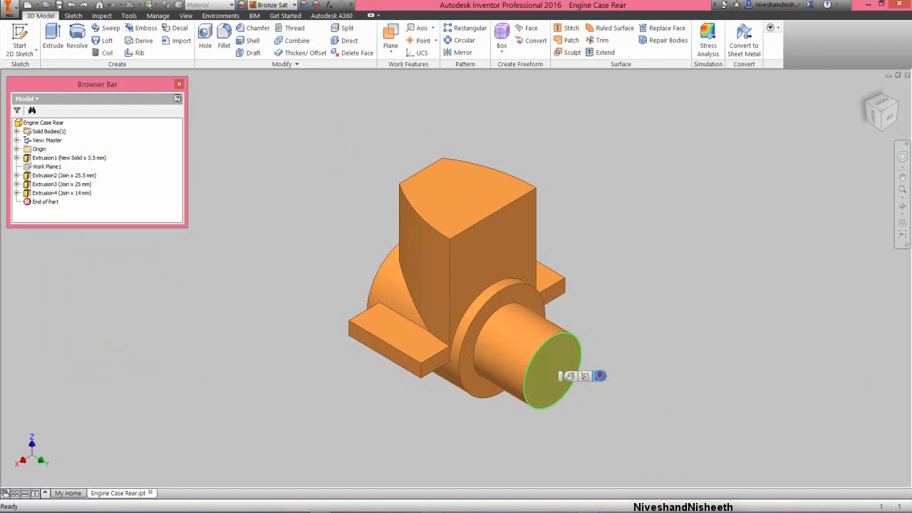
{"action": "left_click", "coordinate": [600, 377]}
{"action": "right_click", "coordinate": [627, 345]}
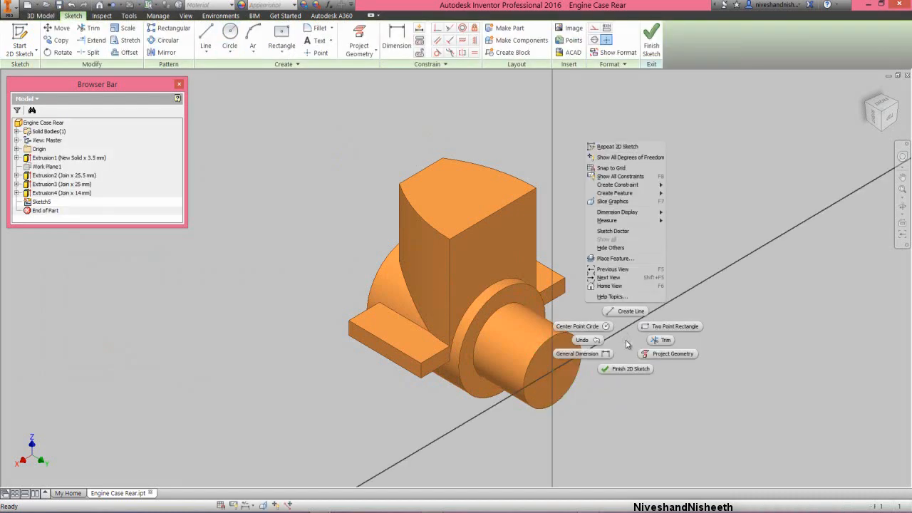
{"action": "left_click", "coordinate": [605, 325]}
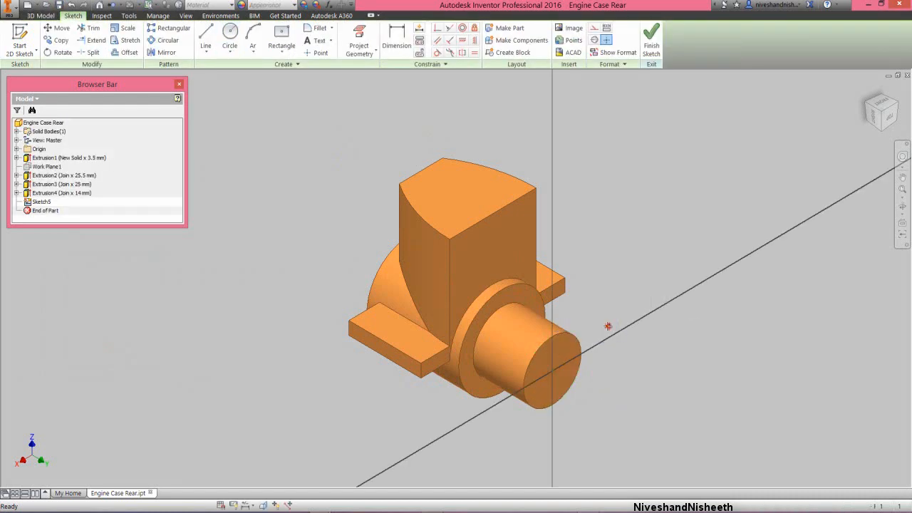
{"action": "left_click", "coordinate": [555, 371]}
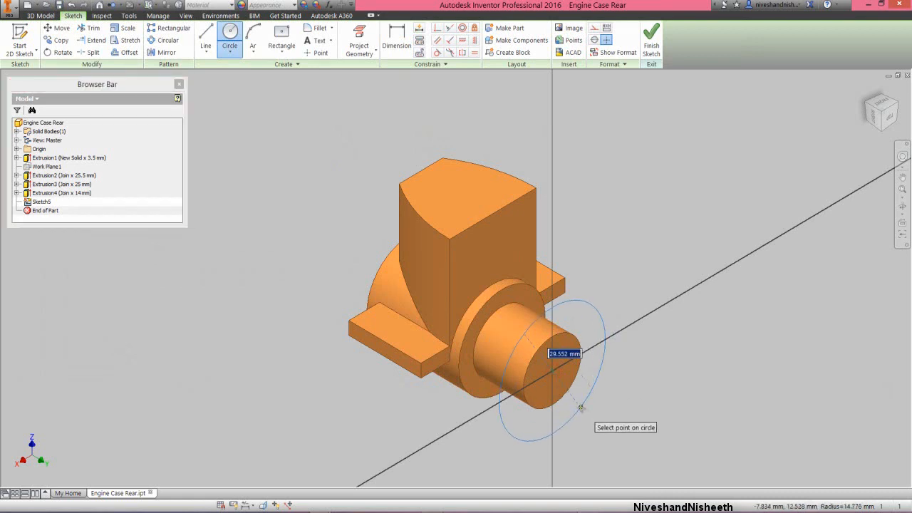
{"action": "type", "text": "22"}
{"action": "key", "text": "Return"}
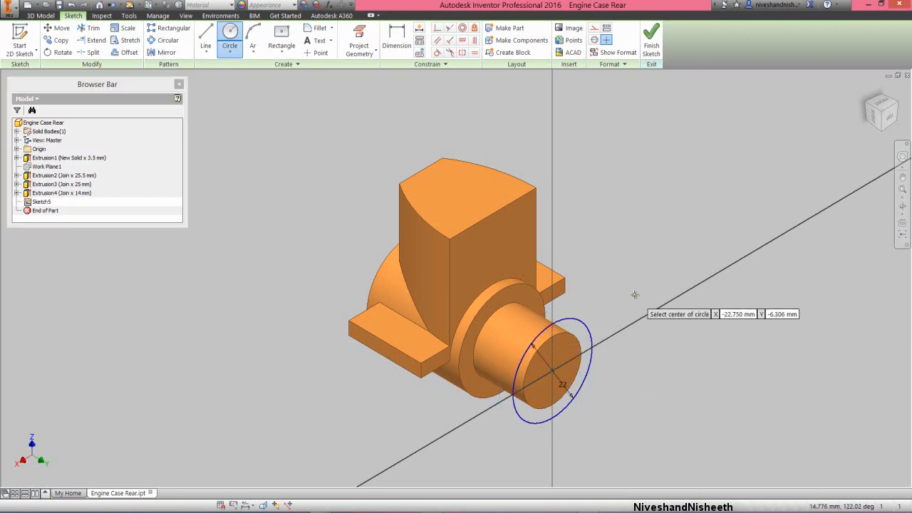
Project the boss's circular end edge into the sketch and finish the sketch.
{"action": "right_click", "coordinate": [635, 296]}
{"action": "left_click", "coordinate": [666, 308]}
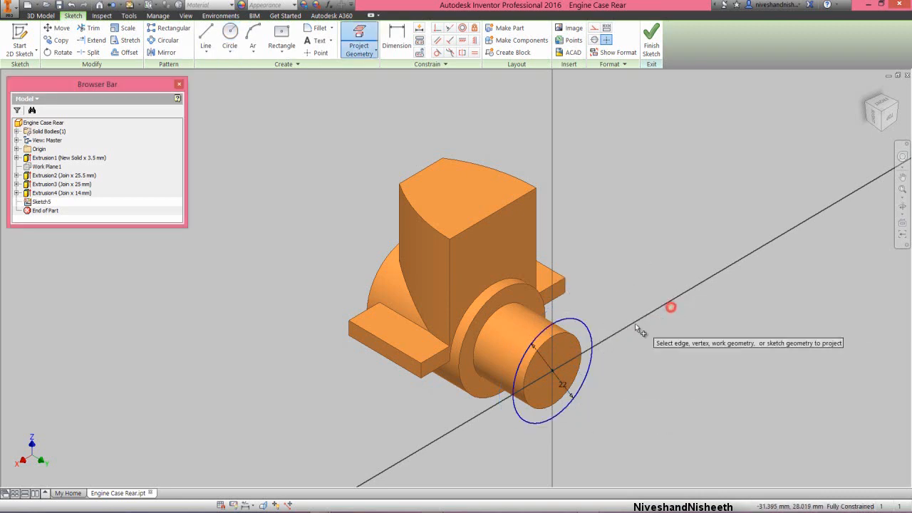
{"action": "left_click", "coordinate": [574, 340]}
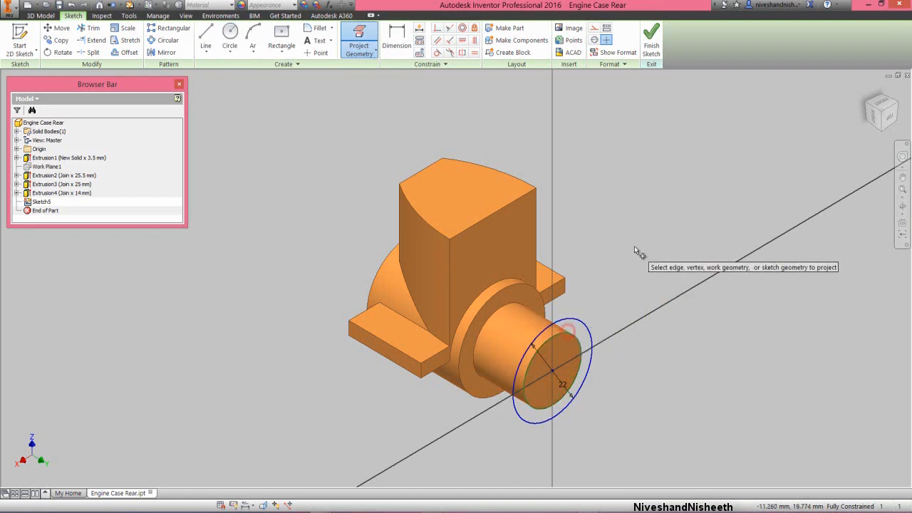
{"action": "right_click", "coordinate": [668, 247]}
{"action": "left_click", "coordinate": [641, 218]}
{"action": "left_click", "coordinate": [651, 35]}
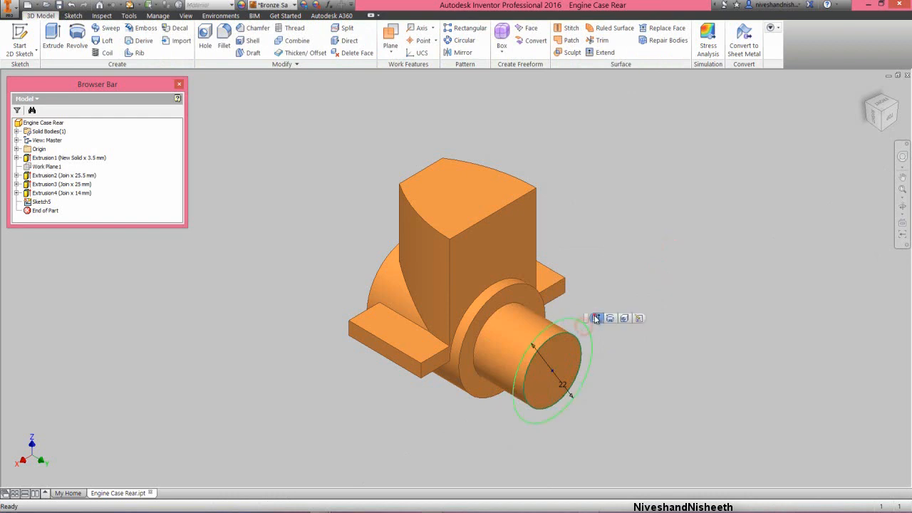
Extrude the full 22 mm circle, including its inner region, 6 mm outward as a flange joined to the boss.
{"action": "left_click", "coordinate": [596, 317]}
{"action": "left_click", "coordinate": [586, 342]}
{"action": "left_click", "coordinate": [585, 336]}
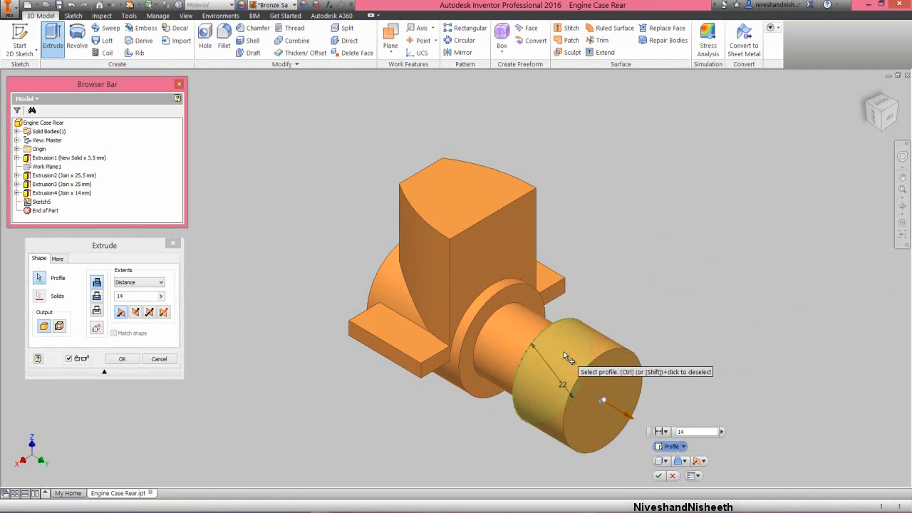
{"action": "left_click", "coordinate": [146, 295]}
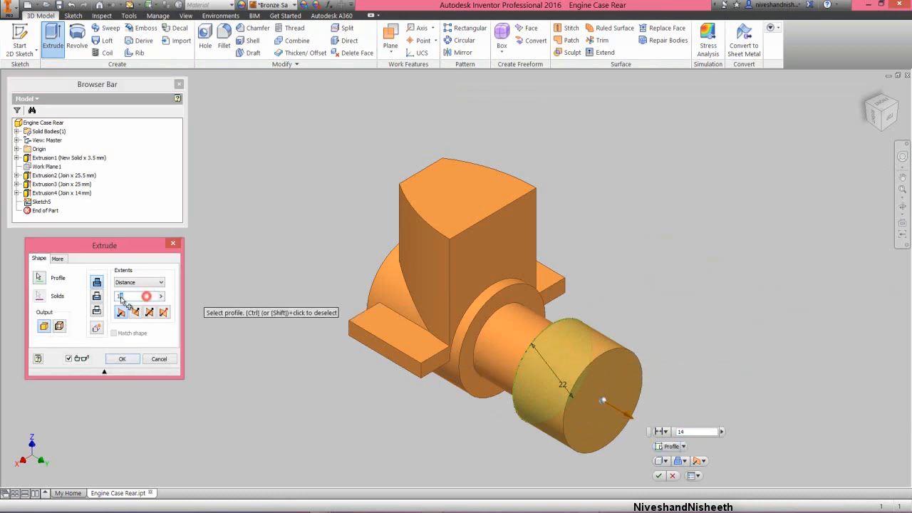
{"action": "left_click_drag", "start_coordinate": [122, 299], "coordinate": [111, 302]}
{"action": "key", "text": "Return"}
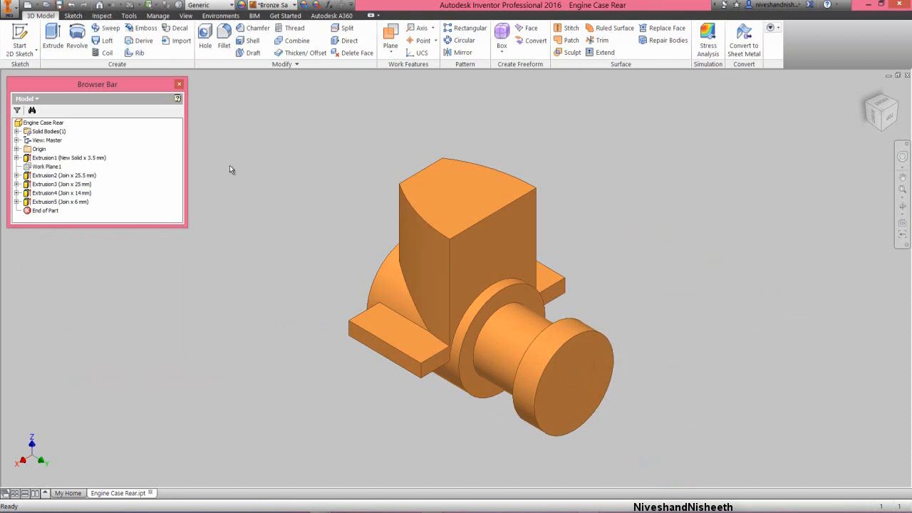
{"action": "left_click", "coordinate": [249, 157]}
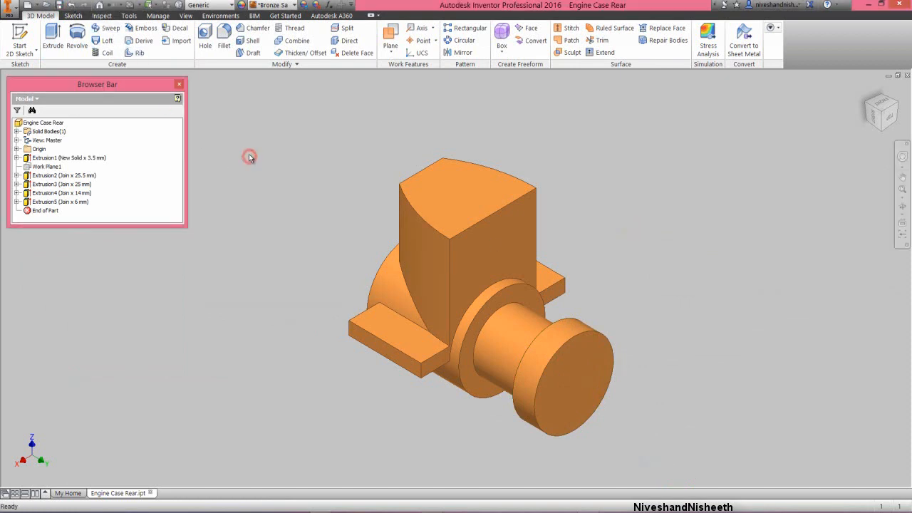
Fillet the two inner edges where the boss meets the cylinder's end face and the end flange with a 2 mm radius.
{"action": "left_click", "coordinate": [223, 37]}
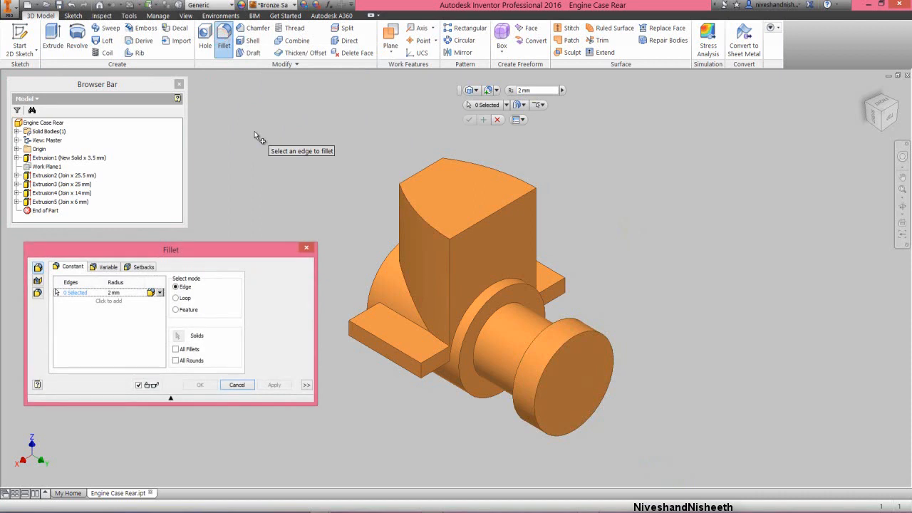
{"action": "left_click", "coordinate": [499, 308]}
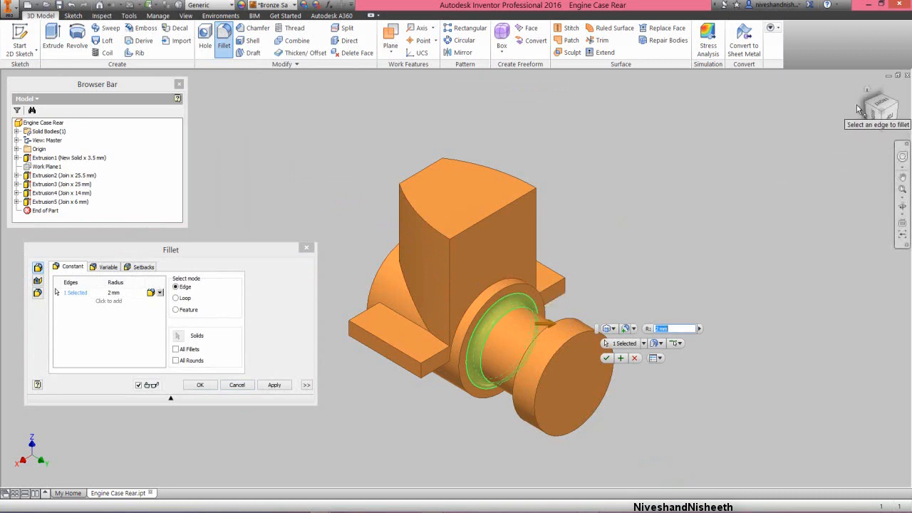
{"action": "middle_click_drag", "start_coordinate": [751, 167], "coordinate": [605, 208], "text": "shift"}
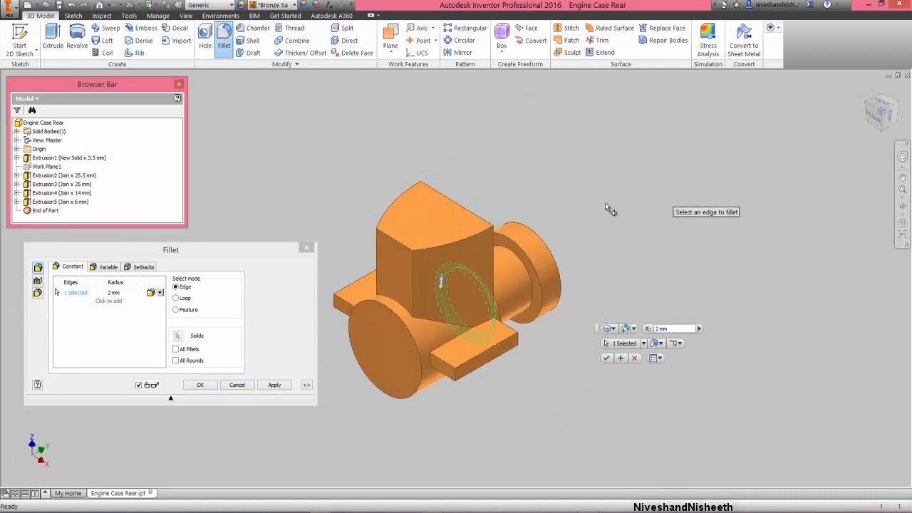
{"action": "left_click", "coordinate": [527, 272]}
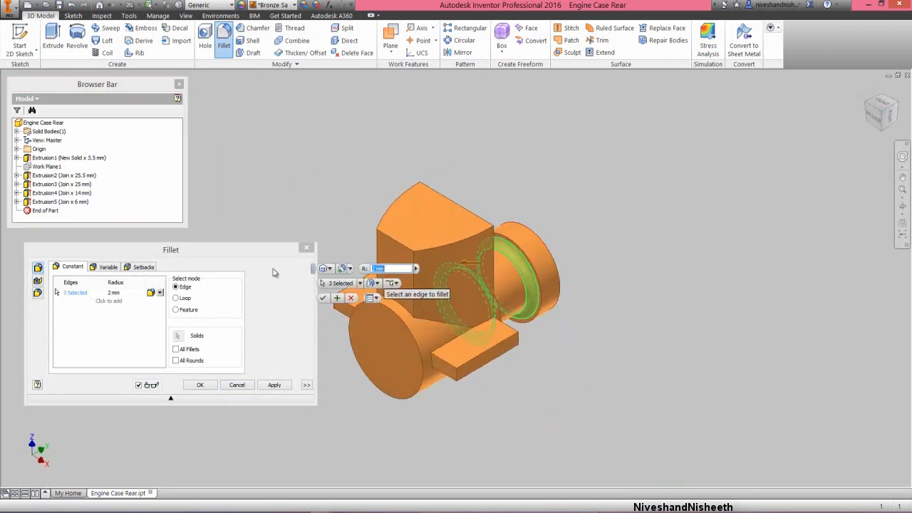
{"action": "left_click", "coordinate": [163, 254]}
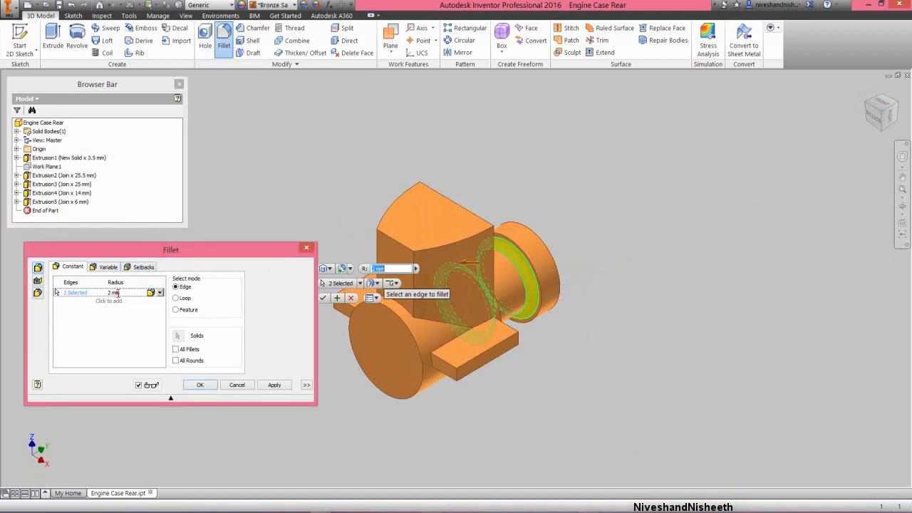
{"action": "left_click", "coordinate": [115, 292]}
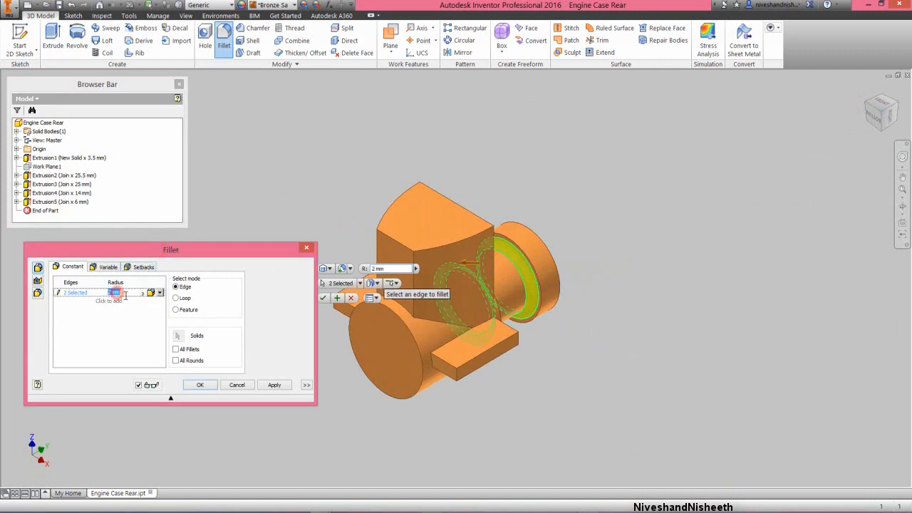
{"action": "left_click", "coordinate": [200, 385]}
{"action": "left_click", "coordinate": [299, 178]}
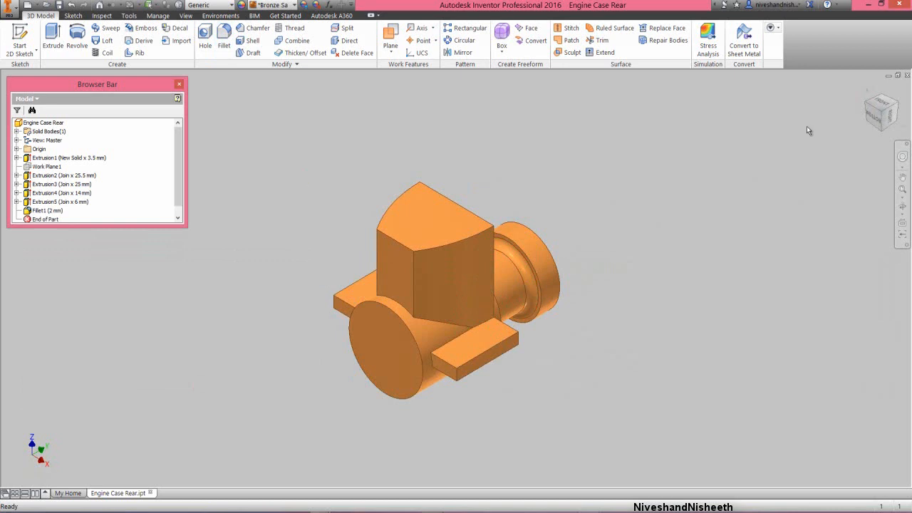
Start a fillet with a 2 mm radius on the outer rim of the cylinder's end face around the boss.
{"action": "right_click", "coordinate": [855, 153]}
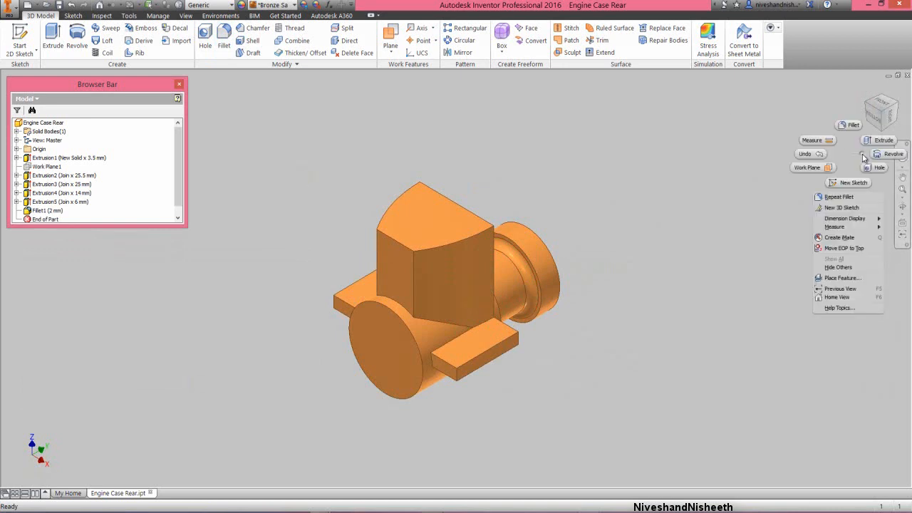
{"action": "left_click", "coordinate": [841, 288]}
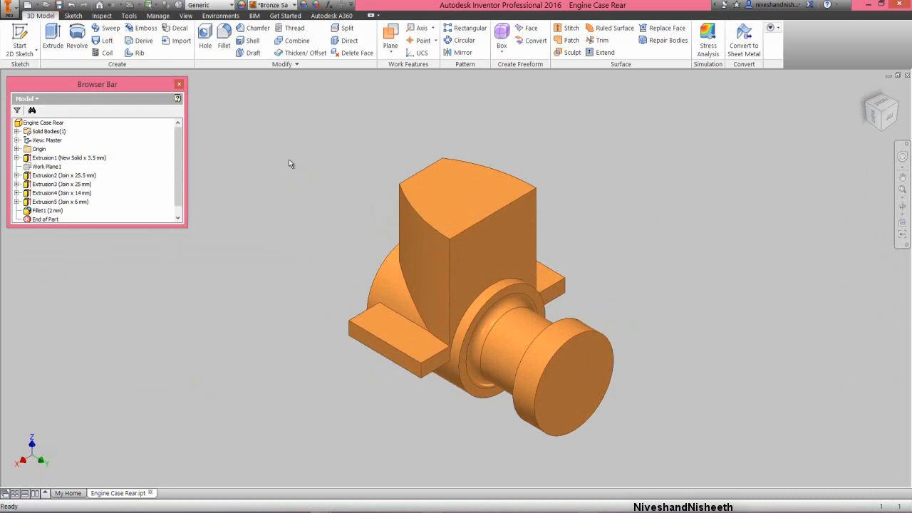
{"action": "left_click", "coordinate": [494, 301]}
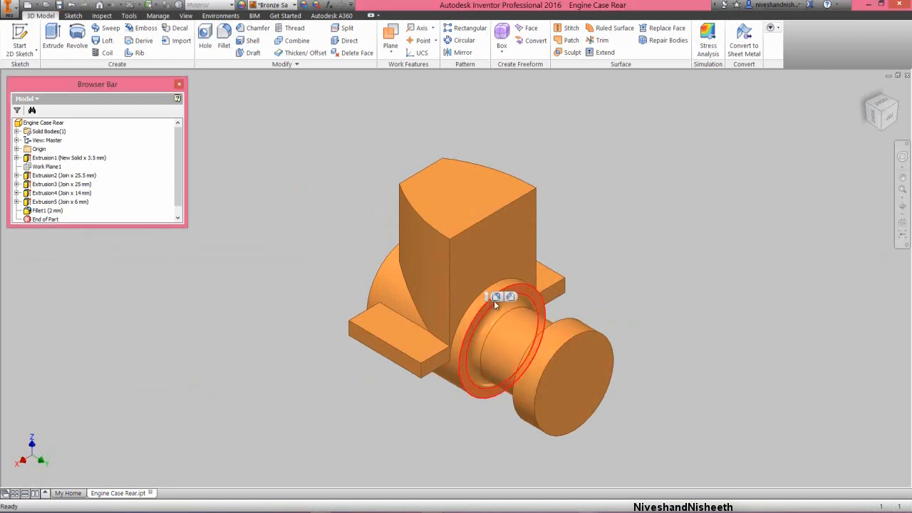
{"action": "key", "text": "f"}
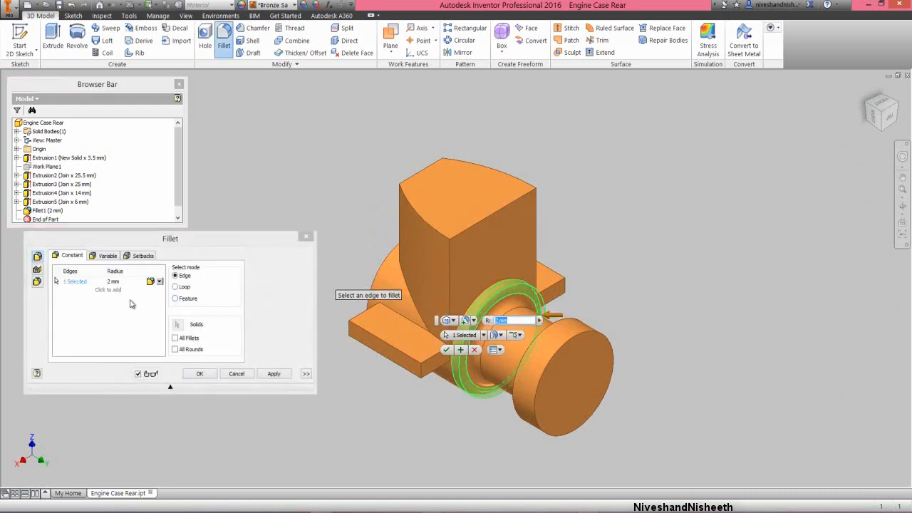
Add the end flange's rim facing the cylinder as a second edge set with a 1 mm radius and complete the fillet.
{"action": "left_click", "coordinate": [100, 289]}
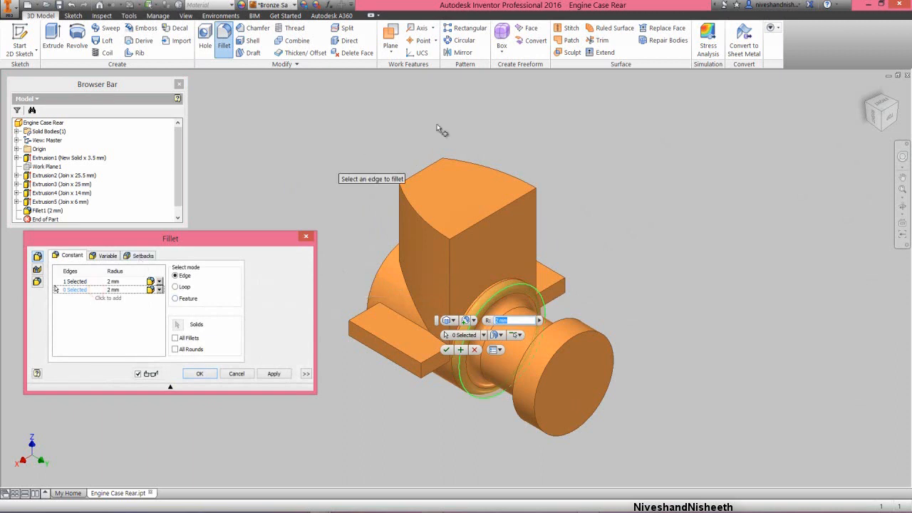
{"action": "left_click", "coordinate": [866, 108]}
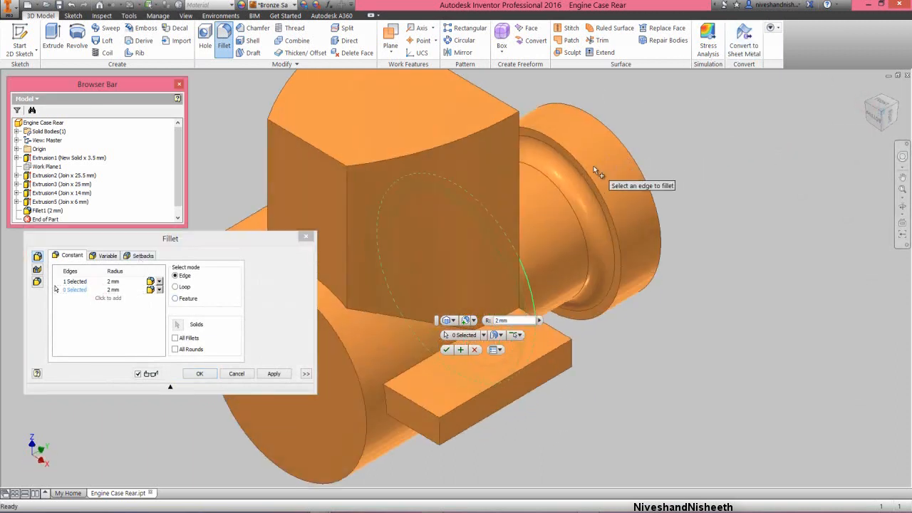
{"action": "left_click", "coordinate": [585, 169]}
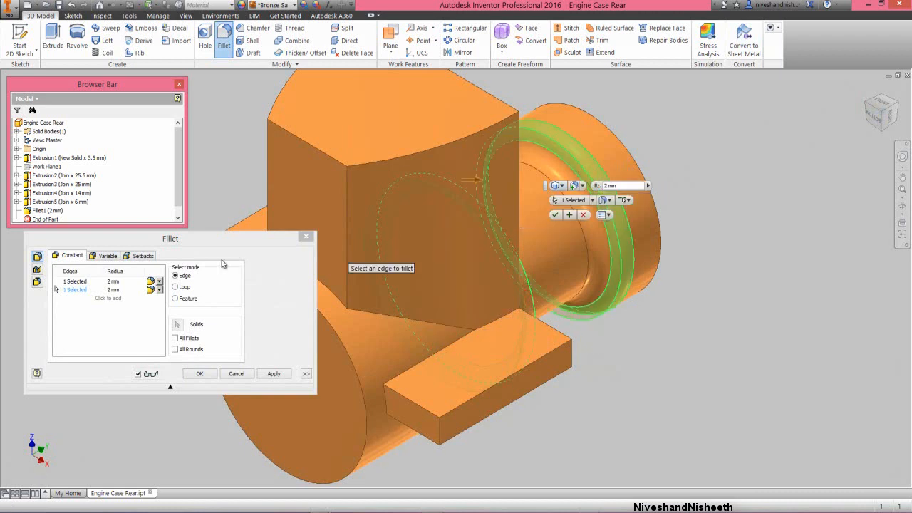
{"action": "left_click", "coordinate": [114, 290]}
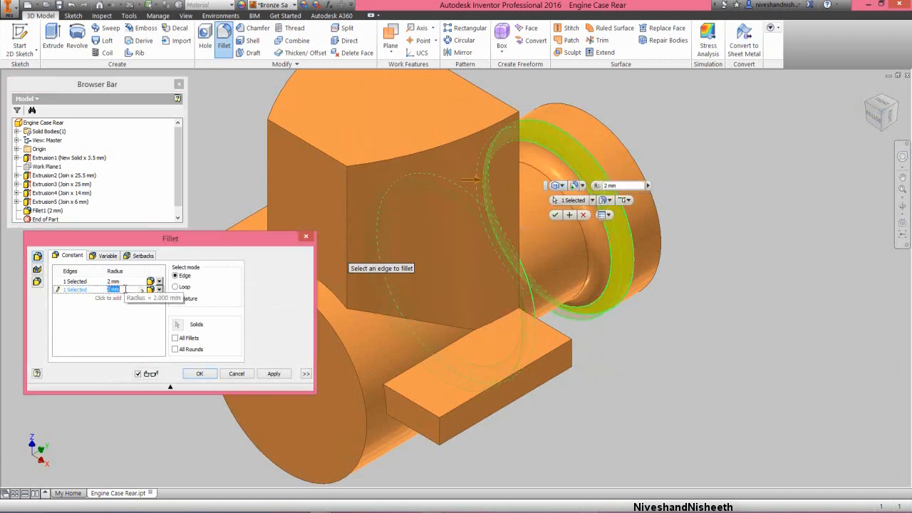
{"action": "type", "text": "1"}
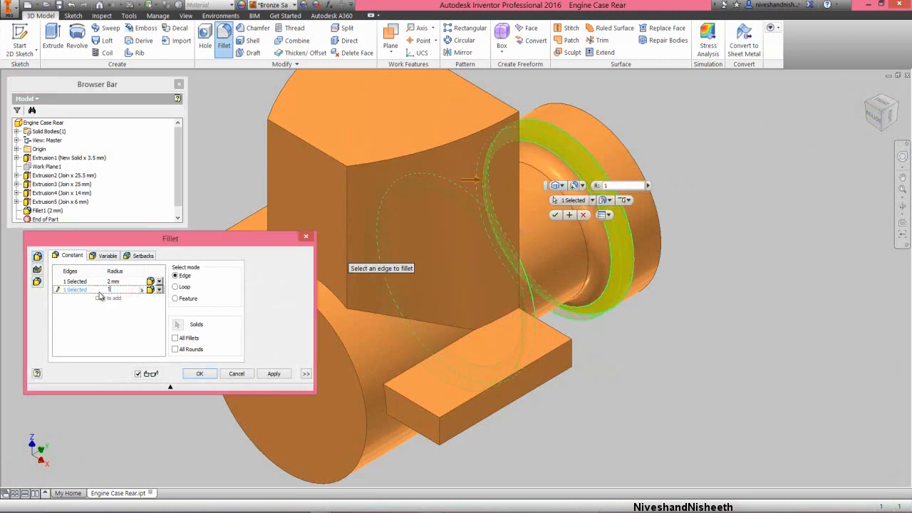
{"action": "left_click", "coordinate": [200, 373]}
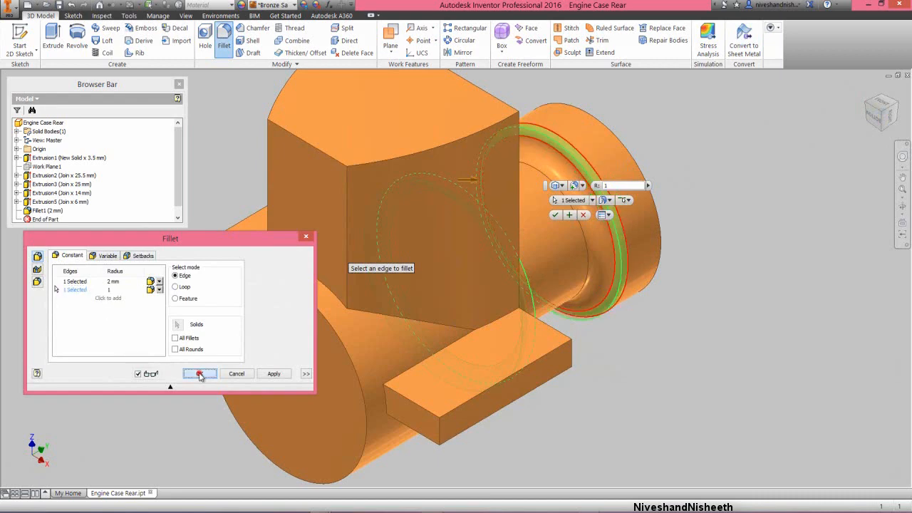
{"action": "left_click", "coordinate": [899, 107]}
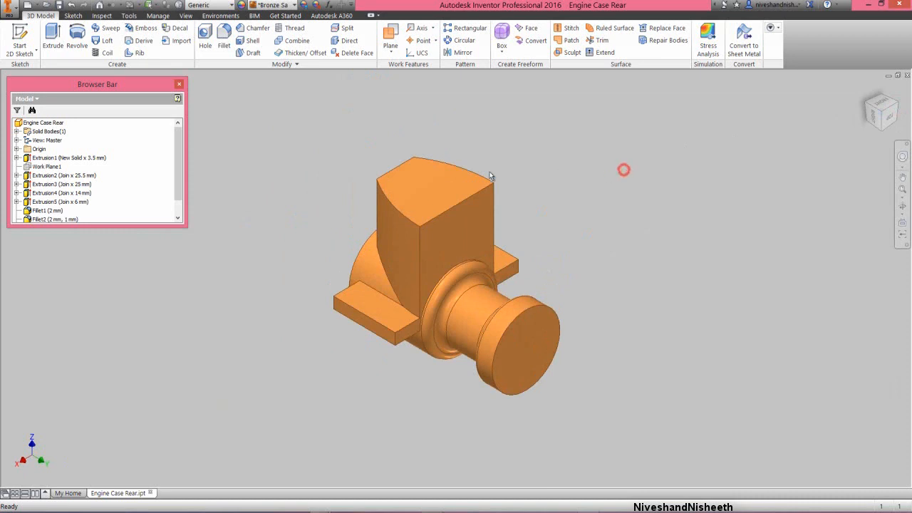
{"action": "right_click", "coordinate": [152, 196]}
{"action": "left_click", "coordinate": [171, 294]}
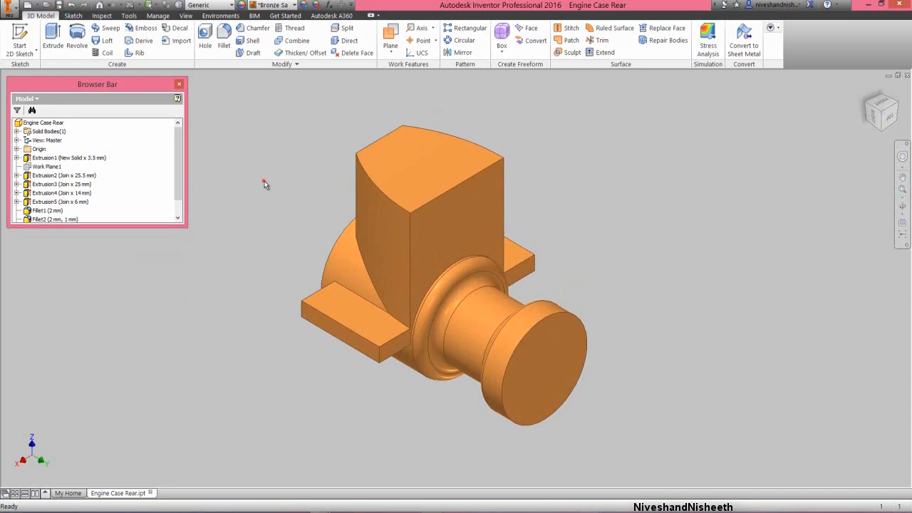
{"action": "left_click", "coordinate": [283, 156]}
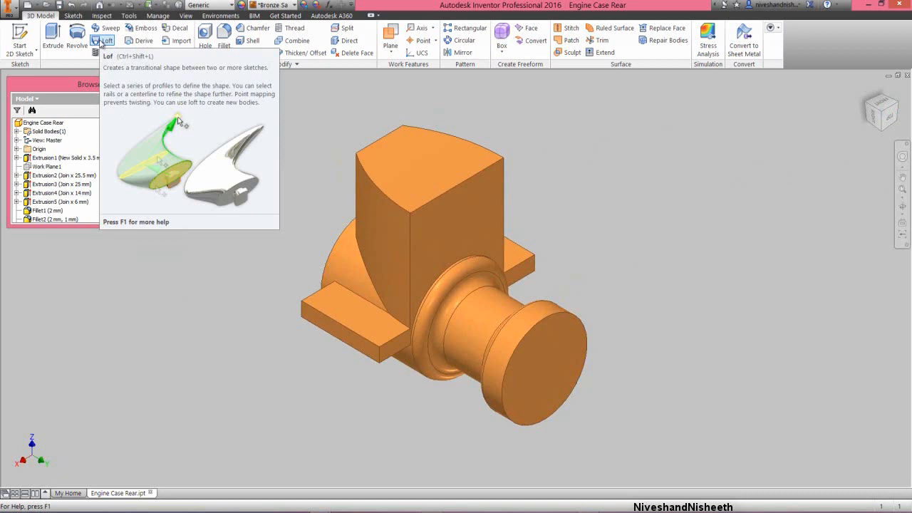
Loft a surface from the end flange's filleted rim to the outer edge of the fillet where the boss meets the cylinder.
{"action": "left_click", "coordinate": [101, 43]}
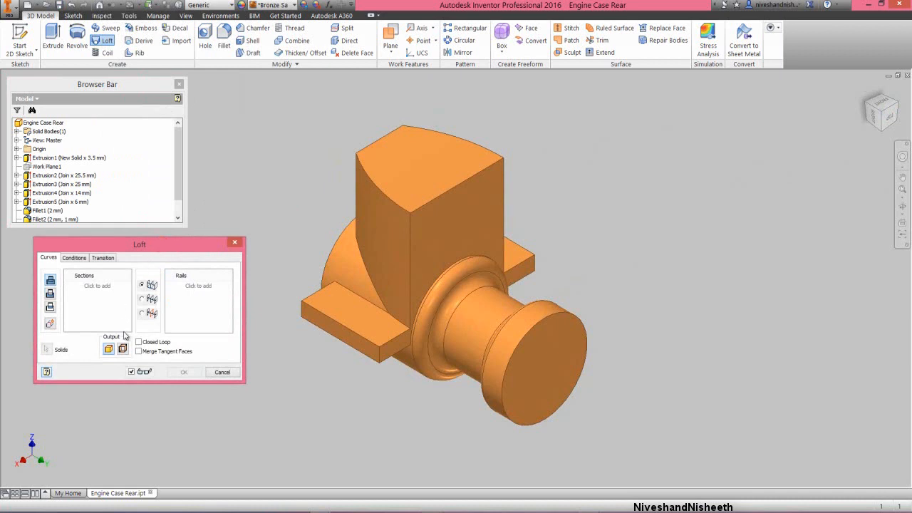
{"action": "left_click", "coordinate": [123, 354]}
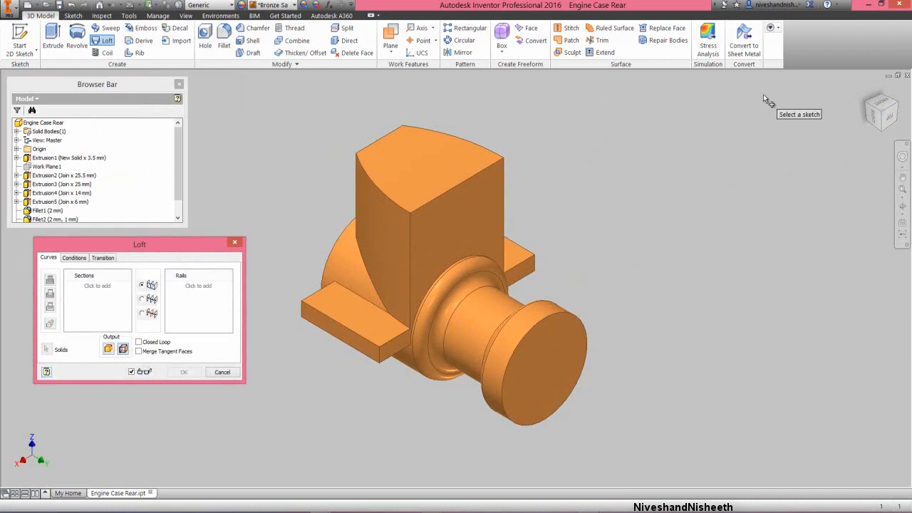
{"action": "mouse_move", "coordinate": [866, 105]}
{"action": "left_mouse_down"}
{"action": "mouse_move", "coordinate": [660, 149]}
{"action": "mouse_move", "coordinate": [605, 183]}
{"action": "left_mouse_up"}
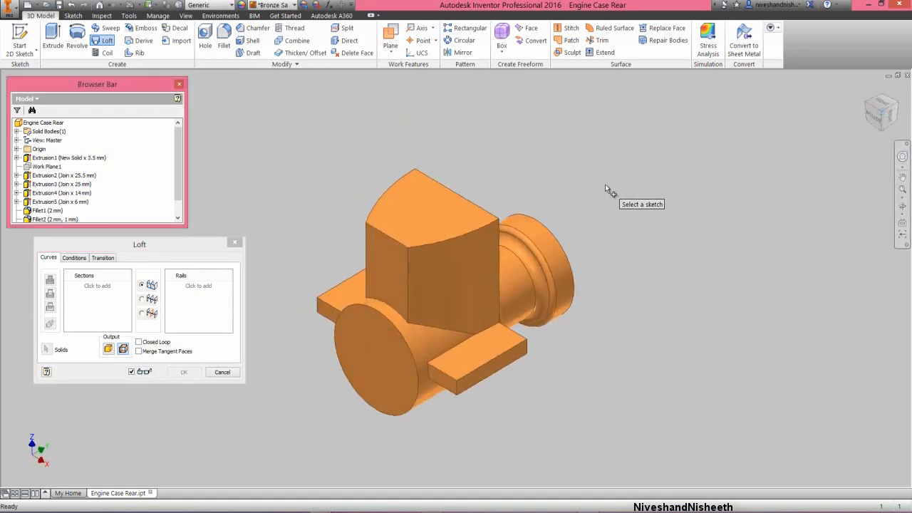
{"action": "left_click", "coordinate": [533, 243]}
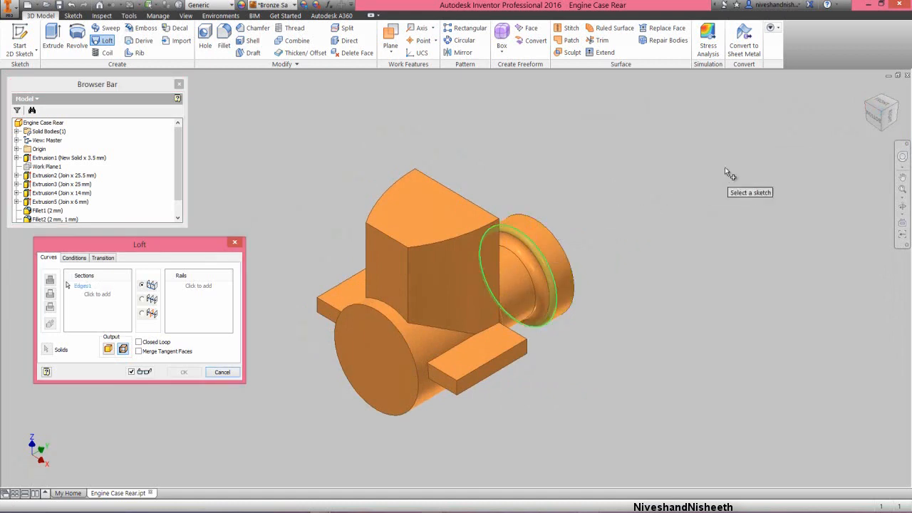
{"action": "left_click_drag", "start_coordinate": [881, 107], "coordinate": [641, 209]}
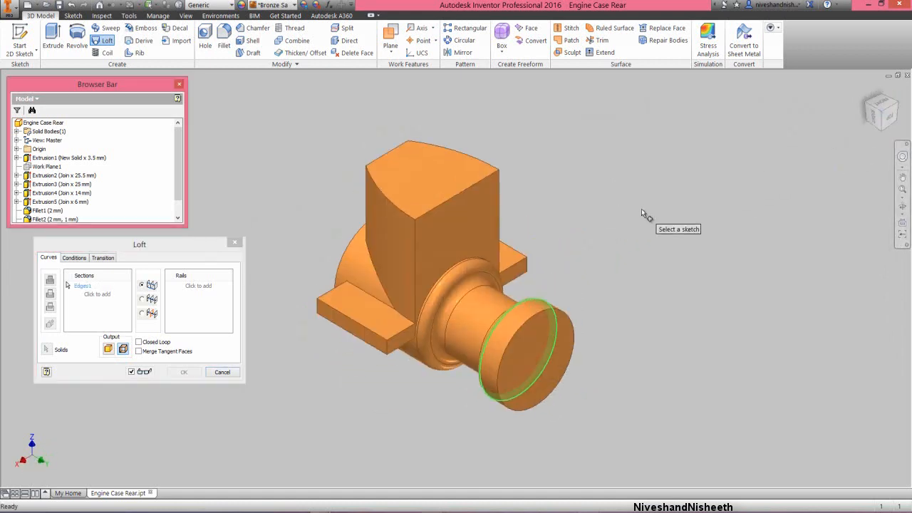
{"action": "left_click", "coordinate": [455, 270]}
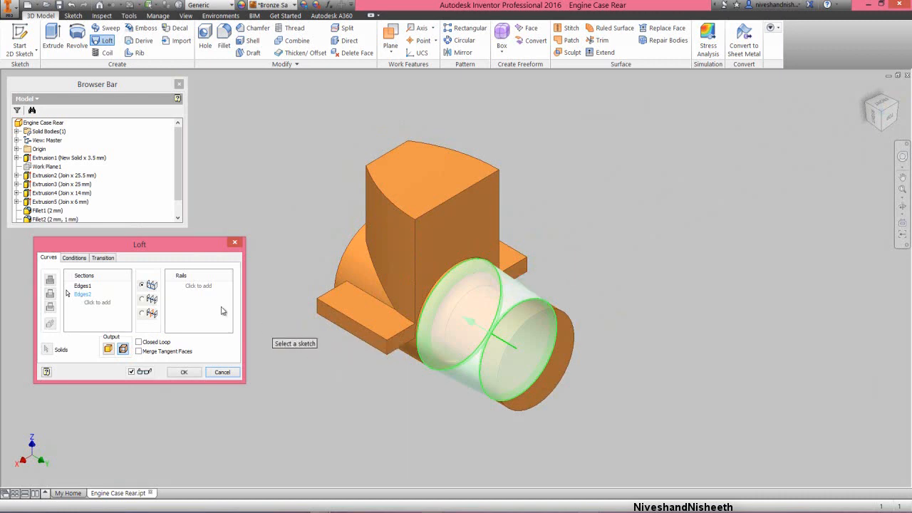
{"action": "left_click", "coordinate": [179, 244]}
{"action": "left_click", "coordinate": [184, 372]}
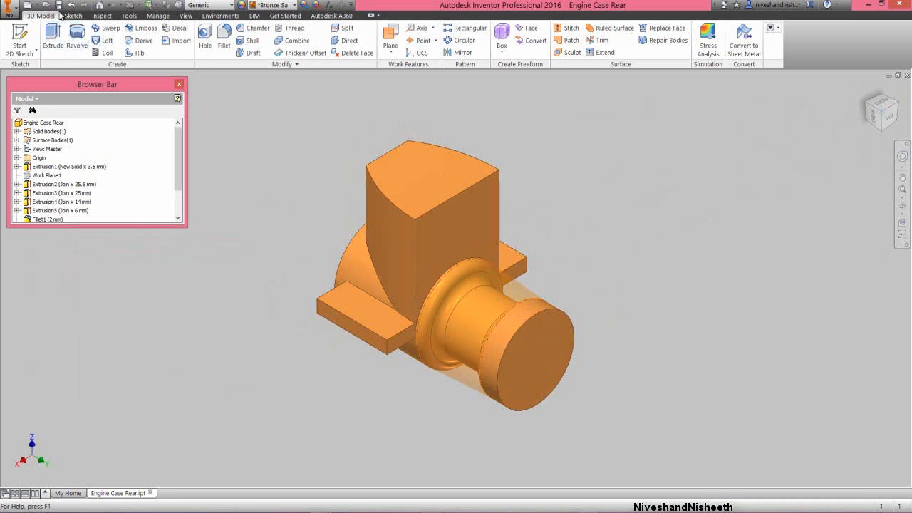
{"action": "left_click", "coordinate": [277, 249]}
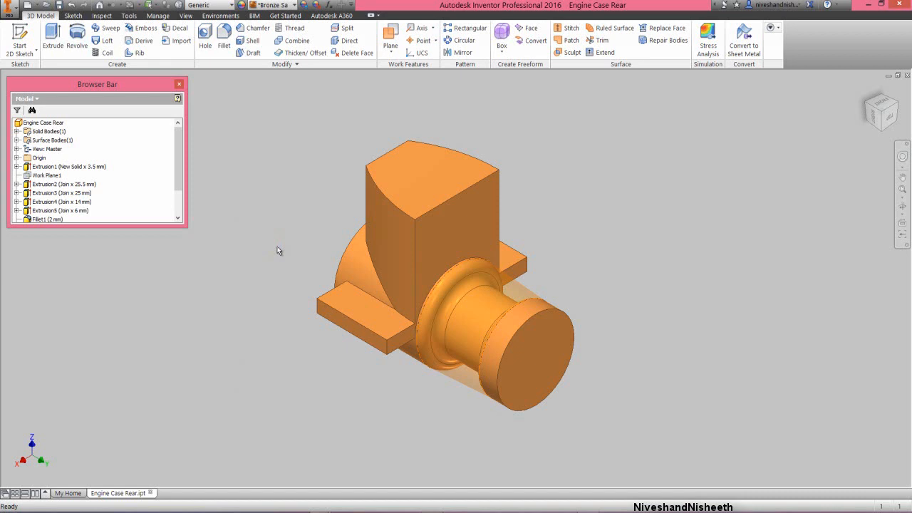
Offset the lofted surface 1 mm inward with Thicken/Offset, using surface output.
{"action": "left_click", "coordinate": [292, 55]}
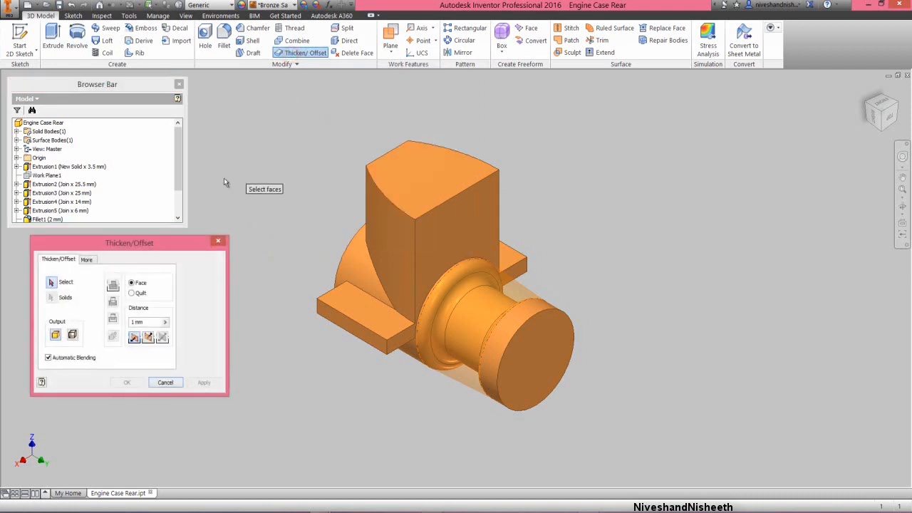
{"action": "left_click", "coordinate": [74, 335]}
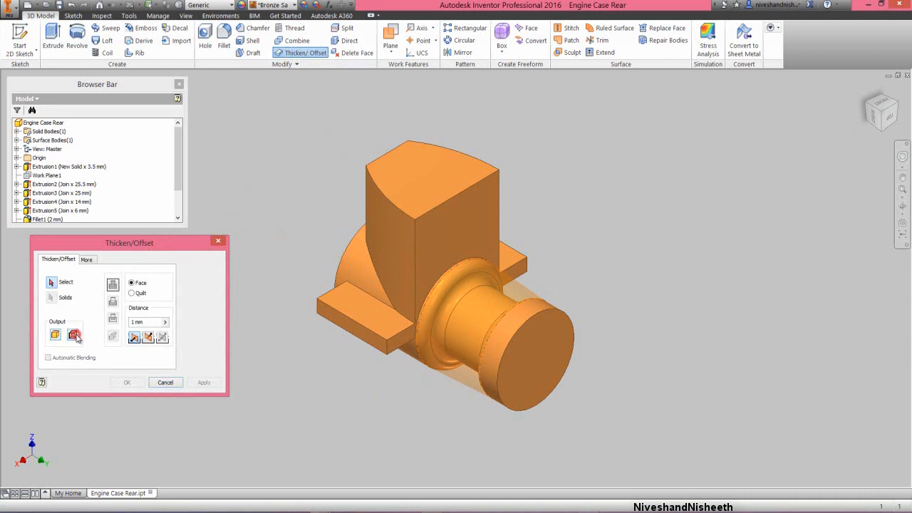
{"action": "left_click", "coordinate": [491, 306]}
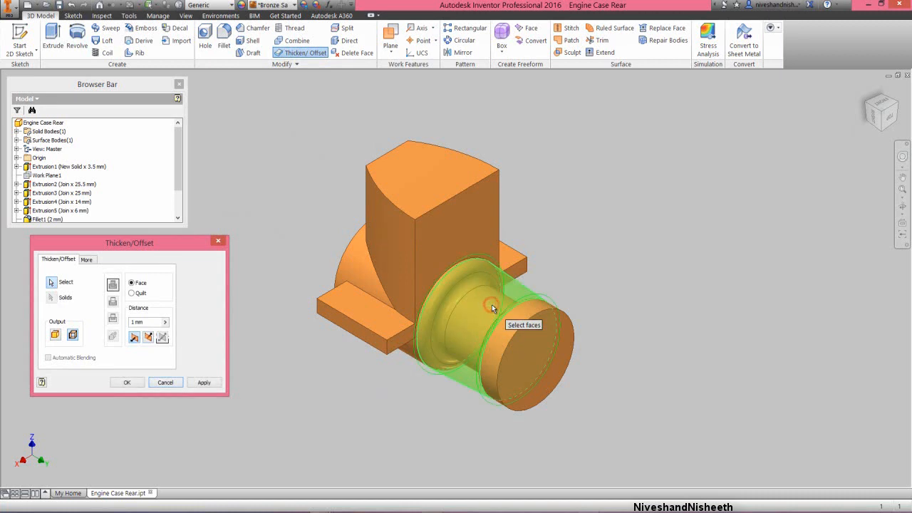
{"action": "left_click", "coordinate": [173, 240]}
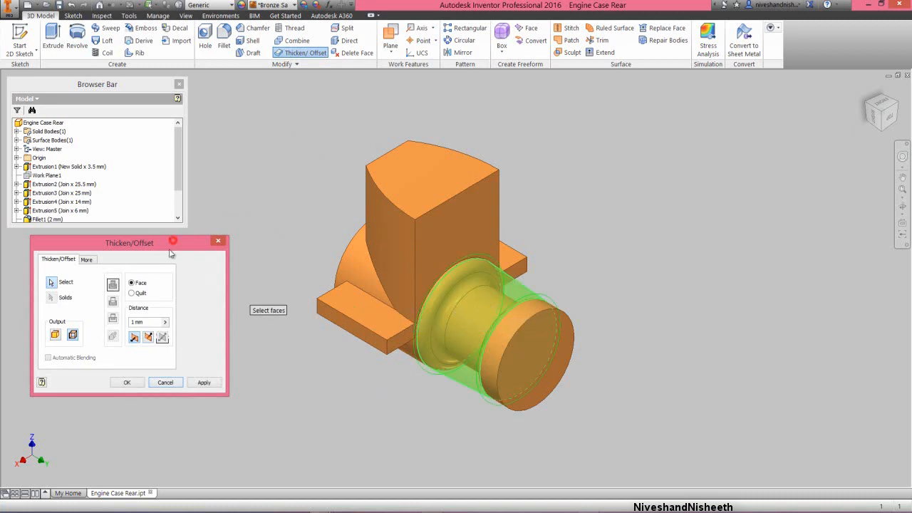
{"action": "left_click", "coordinate": [149, 337]}
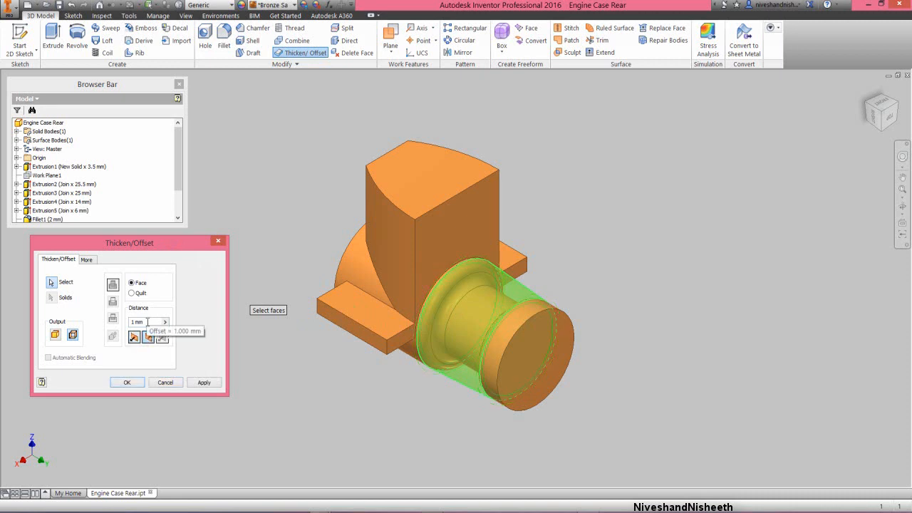
{"action": "left_click", "coordinate": [128, 382]}
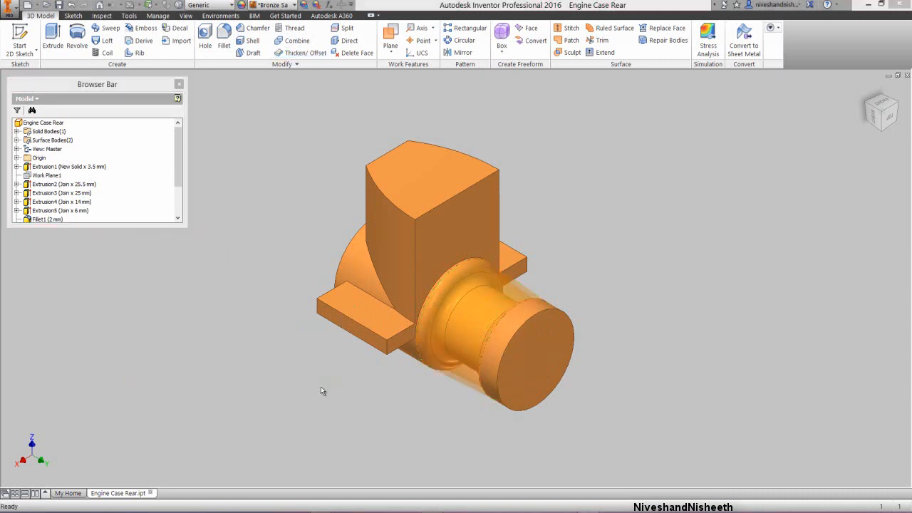
Hide both the loft surface and the offset surface.
{"action": "scroll", "coordinate": [167, 181], "scroll_direction": "down", "scroll_amount": 3}
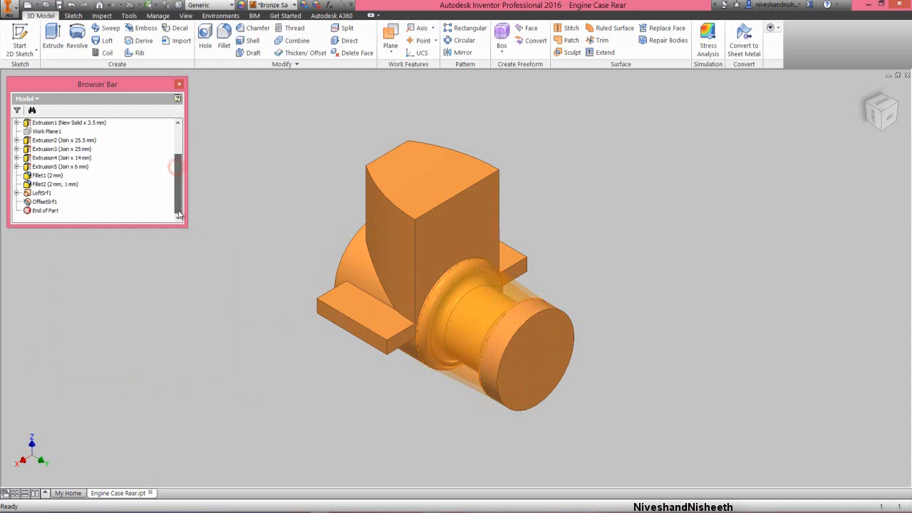
{"action": "left_click", "coordinate": [40, 193]}
{"action": "right_click", "coordinate": [45, 203]}
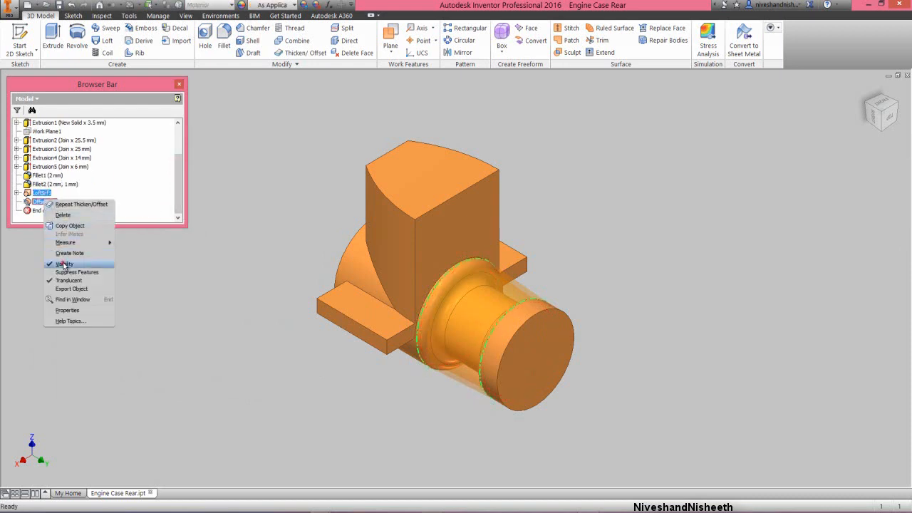
{"action": "left_click", "coordinate": [64, 263]}
{"action": "left_click", "coordinate": [178, 283]}
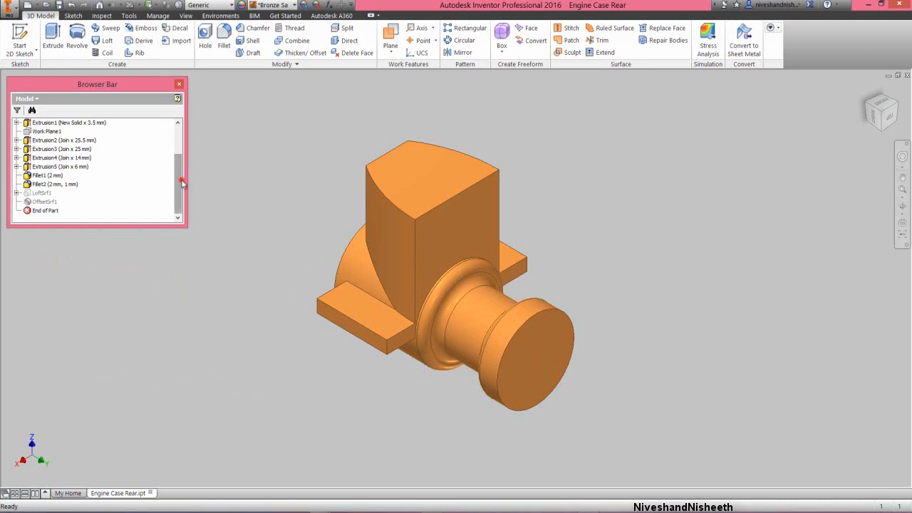
Create a 2D sketch for a Revolve on the origin YZ plane, with sliced graphics on and the view normal to the sketch.
{"action": "scroll", "coordinate": [178, 180], "scroll_direction": "up", "scroll_amount": 3}
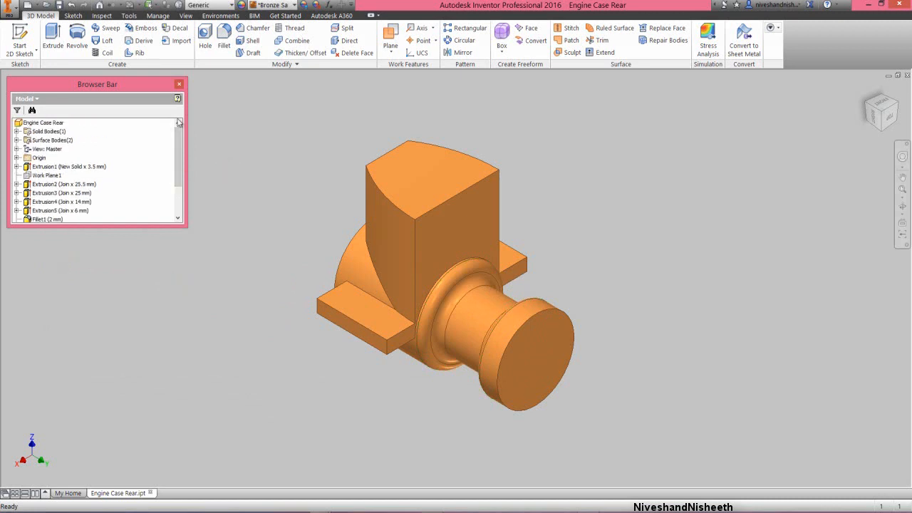
{"action": "left_click", "coordinate": [76, 41]}
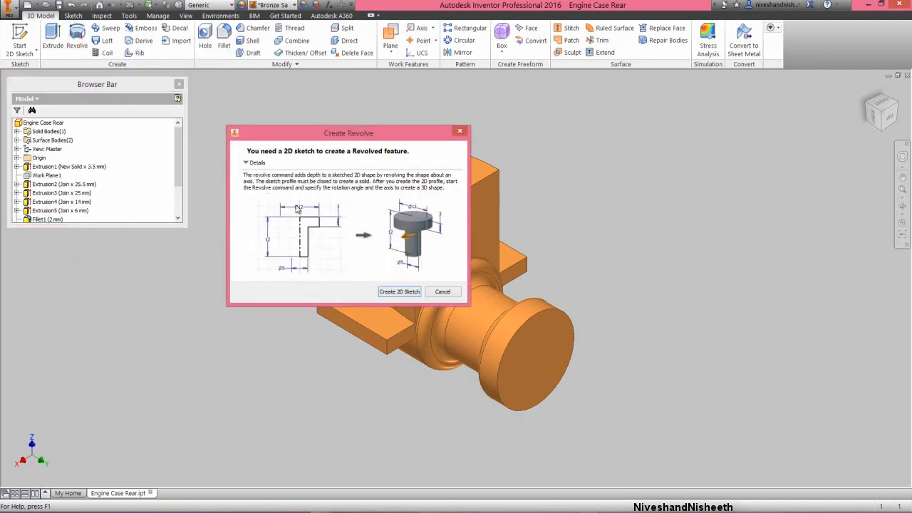
{"action": "left_click", "coordinate": [411, 292]}
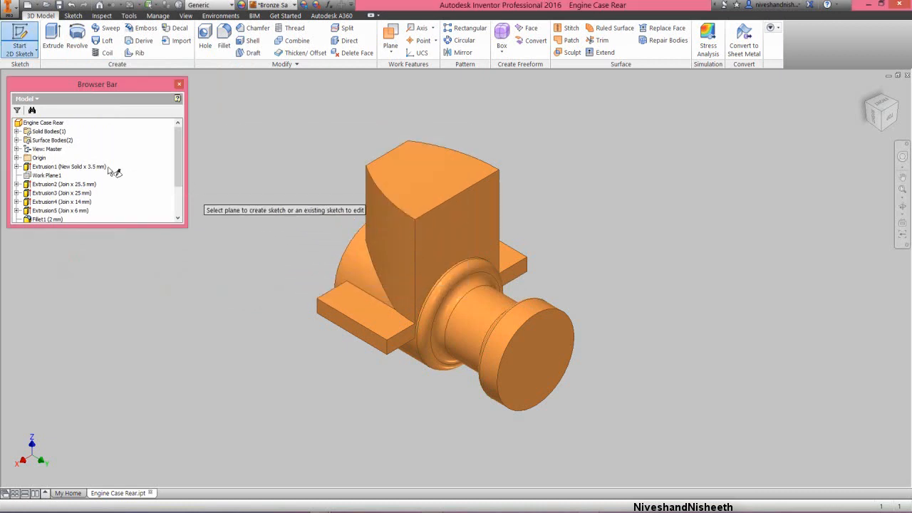
{"action": "left_click", "coordinate": [17, 157]}
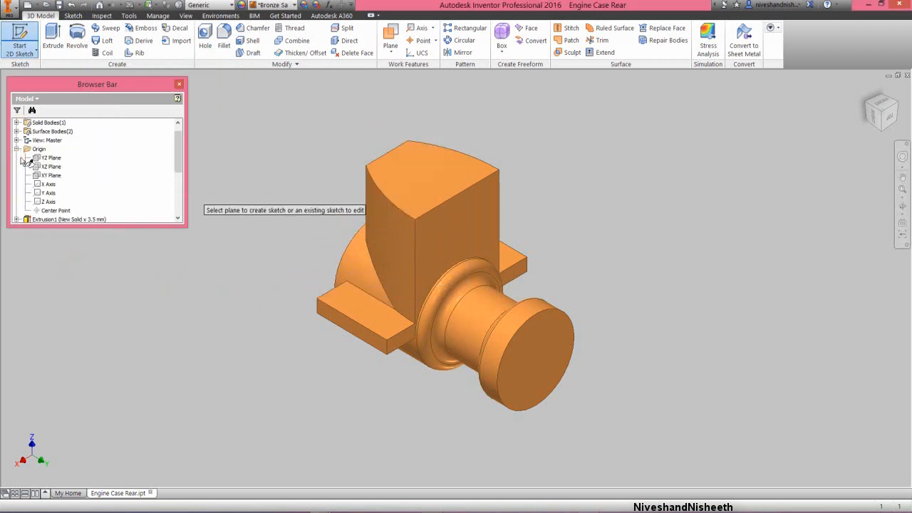
{"action": "left_click", "coordinate": [48, 157]}
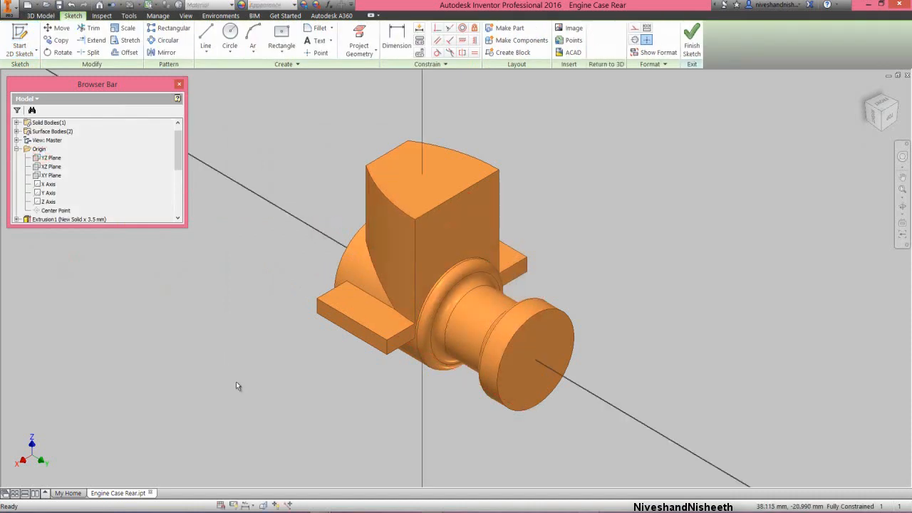
{"action": "left_click", "coordinate": [265, 506]}
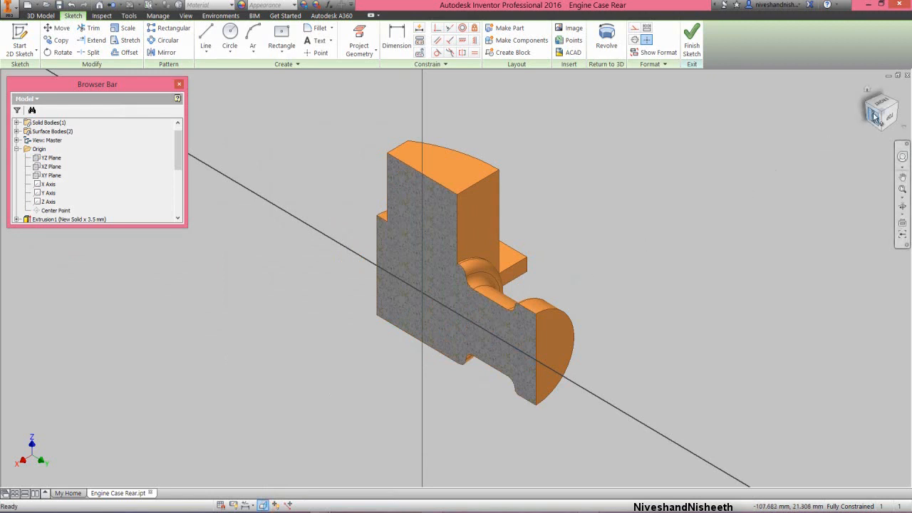
{"action": "key", "text": "Page_Up"}
{"action": "left_click", "coordinate": [591, 198]}
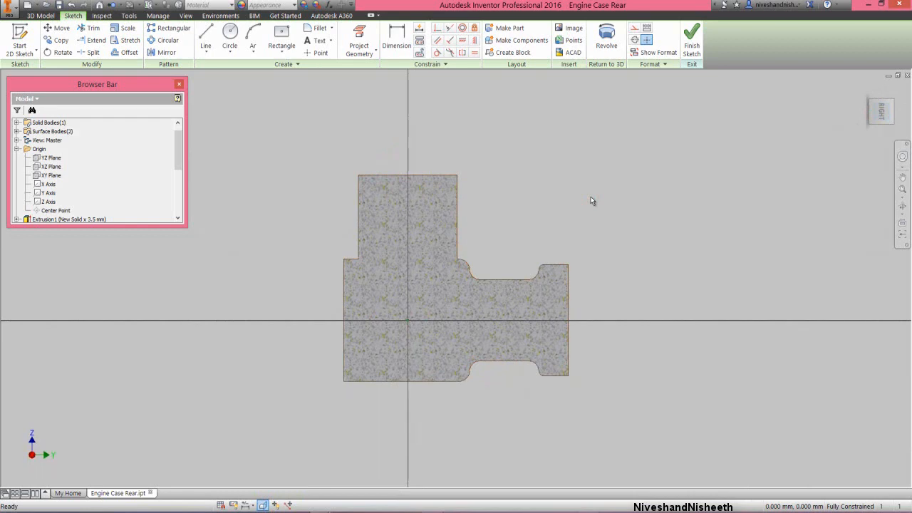
Project the origin Y axis into the sketch.
{"action": "right_click", "coordinate": [590, 201]}
{"action": "left_click", "coordinate": [634, 206]}
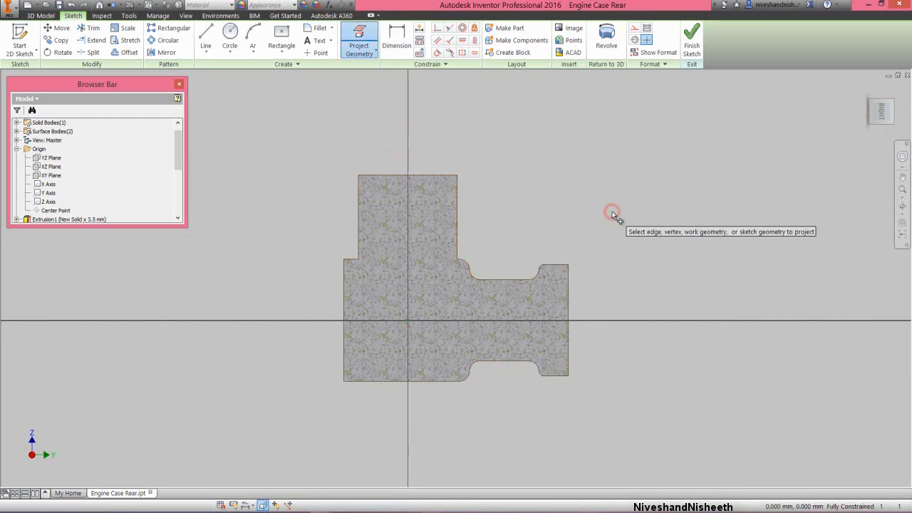
{"action": "left_click", "coordinate": [53, 196]}
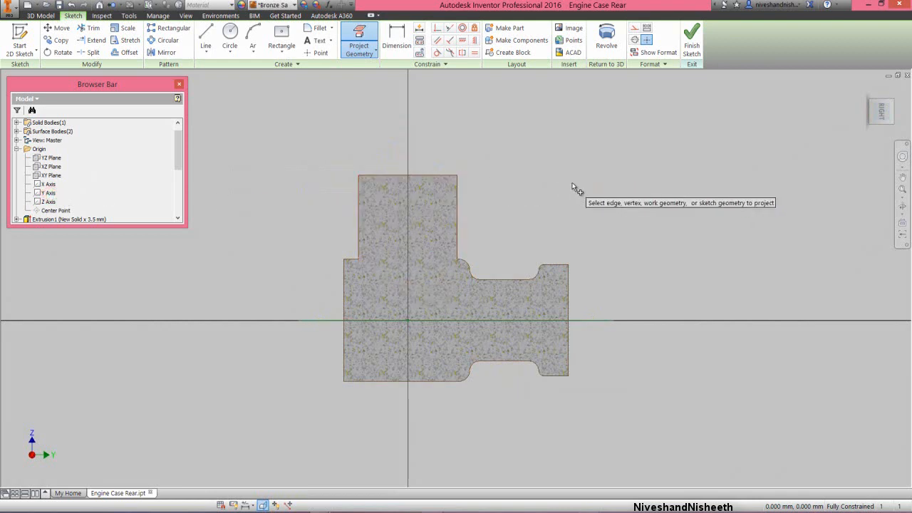
Project the circular fillet edge at the boss base, the adjoining fillet arc and the boss's upper edge into the sketch.
{"action": "left_click", "coordinate": [902, 205]}
{"action": "mouse_move", "coordinate": [606, 275]}
{"action": "left_mouse_down"}
{"action": "mouse_move", "coordinate": [570, 313]}
{"action": "mouse_move", "coordinate": [529, 237]}
{"action": "mouse_move", "coordinate": [533, 245]}
{"action": "left_mouse_up"}
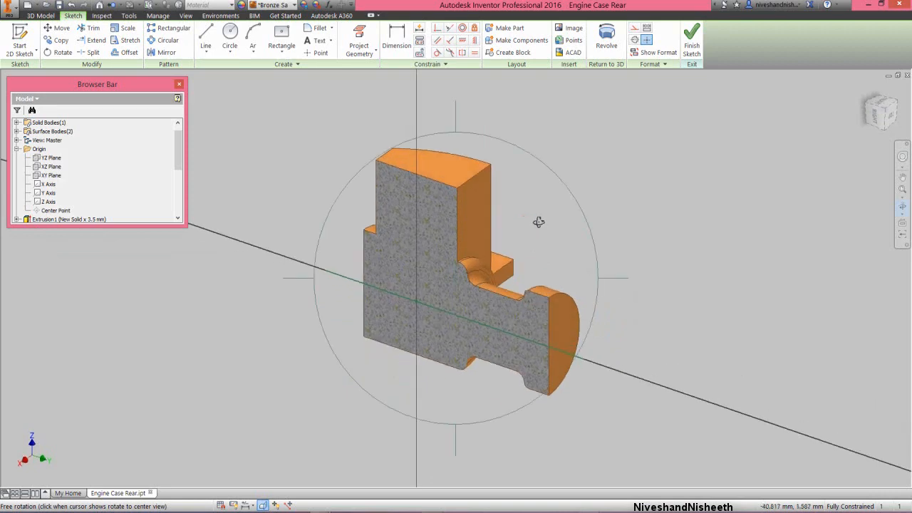
{"action": "right_click", "coordinate": [538, 221]}
{"action": "left_click", "coordinate": [564, 225]}
{"action": "scroll", "coordinate": [491, 273], "scroll_direction": "down", "scroll_amount": 5}
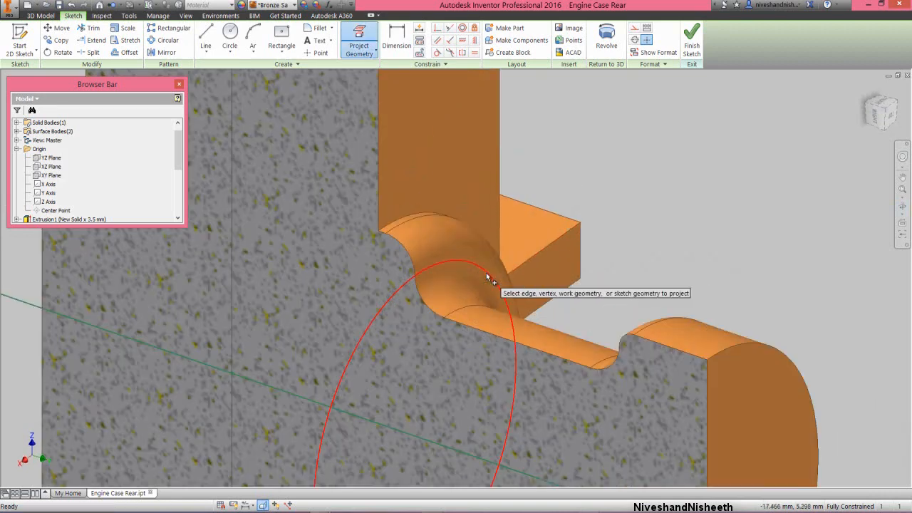
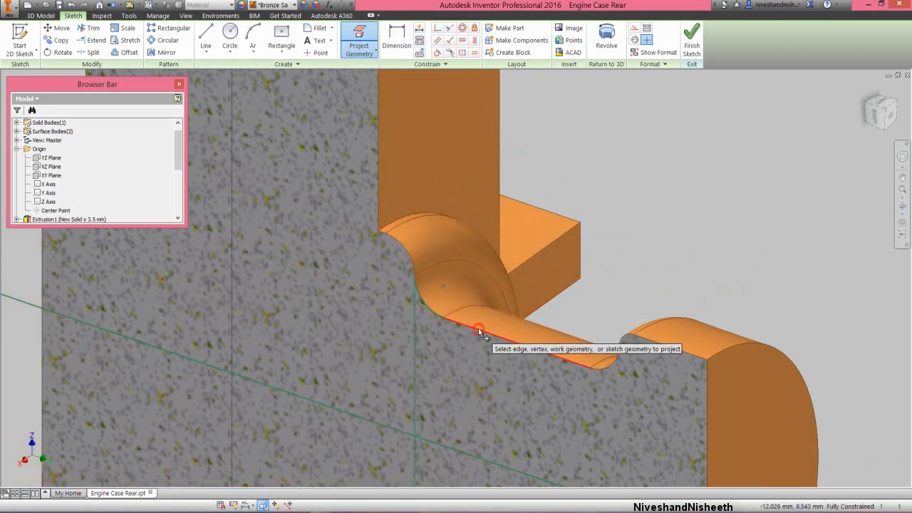
{"action": "right_click", "coordinate": [656, 184]}
{"action": "left_click", "coordinate": [687, 185]}
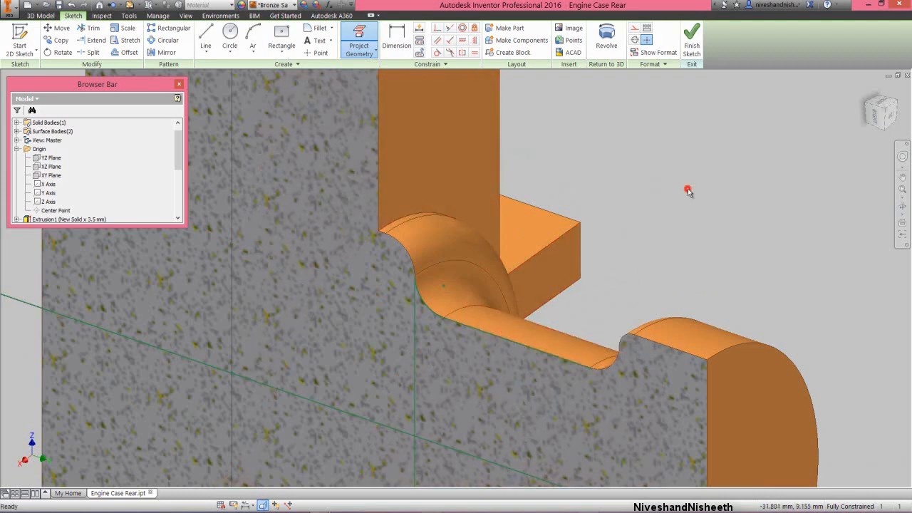
{"action": "left_click", "coordinate": [902, 157]}
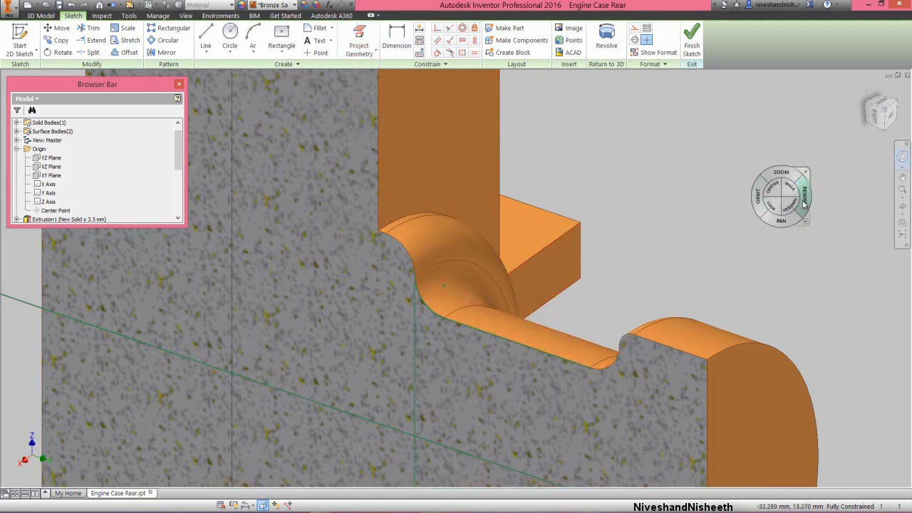
{"action": "left_click_drag", "start_coordinate": [804, 197], "coordinate": [742, 209]}
{"action": "left_click", "coordinate": [743, 172]}
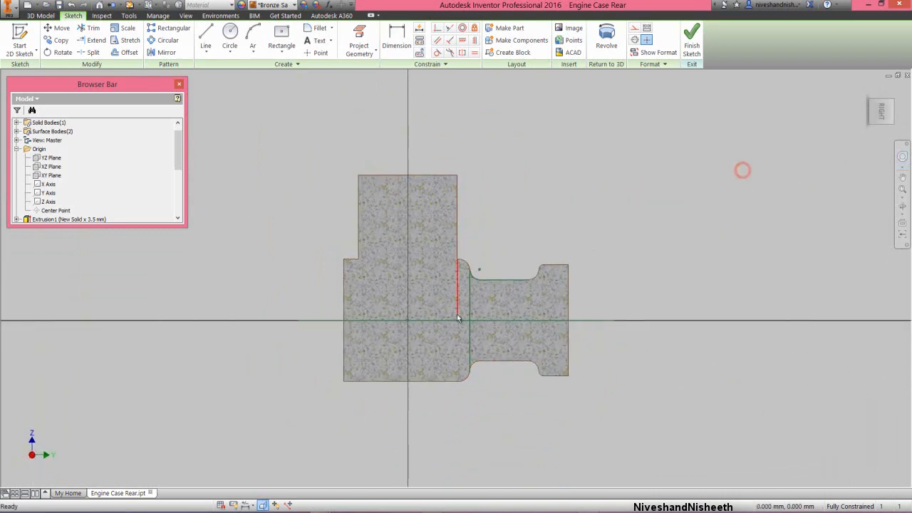
Draw a tilted three-point rectangle about 14.5 by 8.2 mm crossing the fillet at the boss base and the boss's upper edge.
{"action": "scroll", "coordinate": [491, 307], "scroll_direction": "down", "scroll_amount": 3}
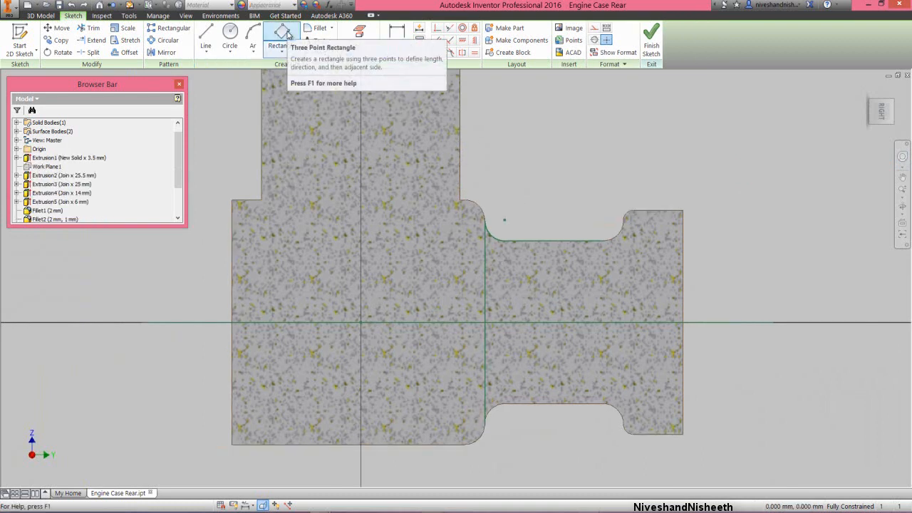
{"action": "left_click", "coordinate": [285, 34]}
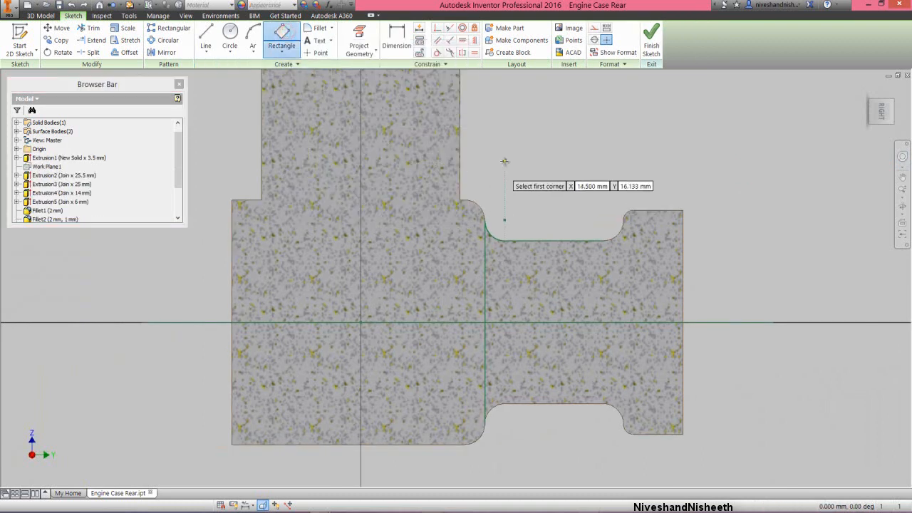
{"action": "left_click", "coordinate": [496, 125]}
{"action": "left_click", "coordinate": [453, 264]}
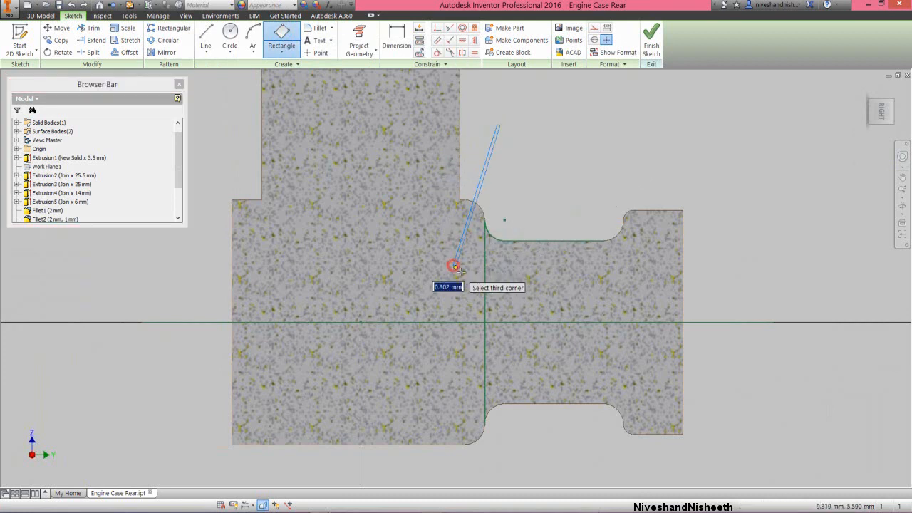
{"action": "left_click", "coordinate": [532, 284]}
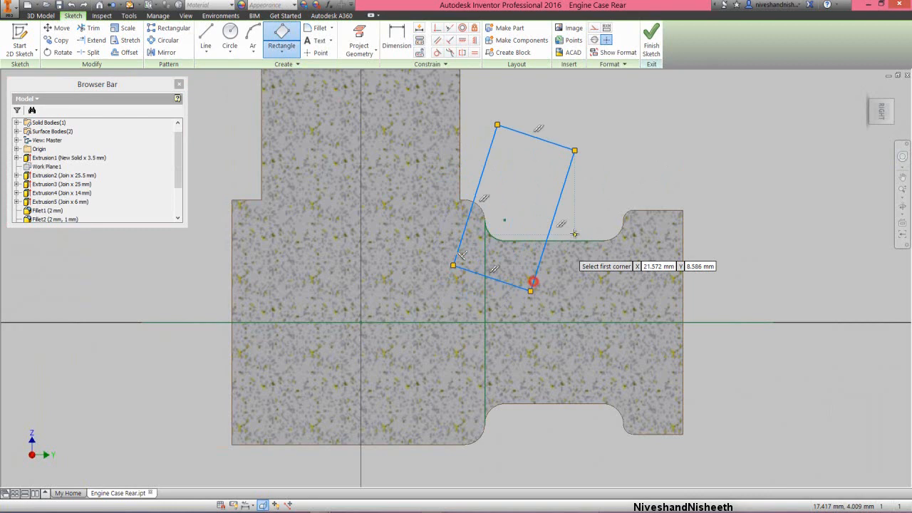
Dimension the angle between the rectangle's long side nearest the case body and the projected Y axis at 70 degrees.
{"action": "right_click", "coordinate": [630, 139]}
{"action": "left_click", "coordinate": [607, 157]}
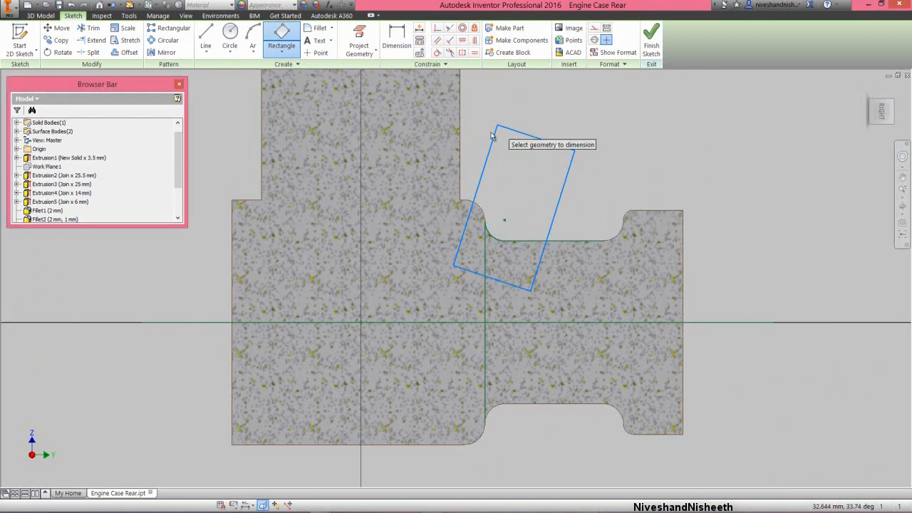
{"action": "left_click", "coordinate": [489, 155]}
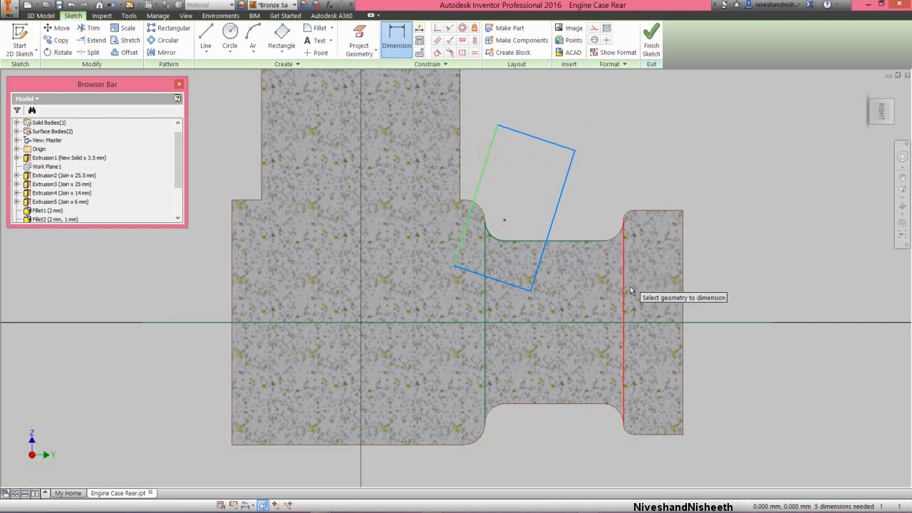
{"action": "left_click", "coordinate": [646, 321]}
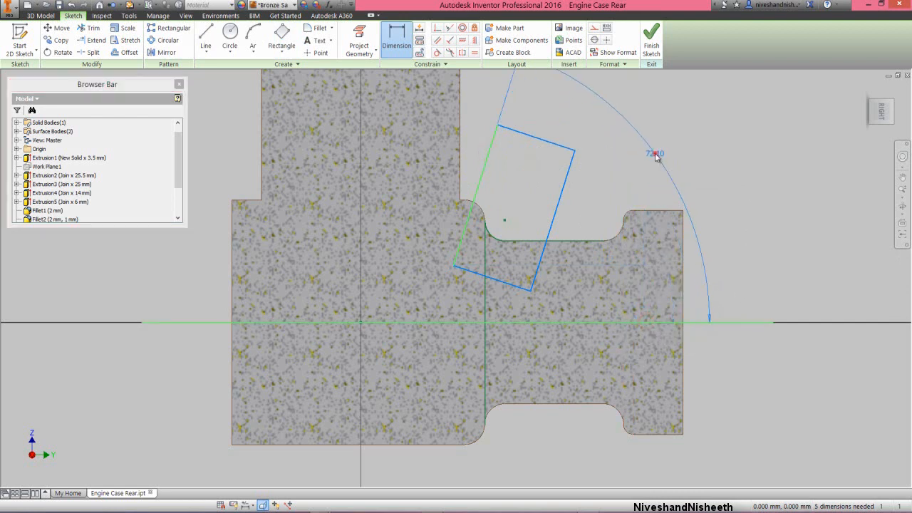
{"action": "left_click", "coordinate": [656, 157]}
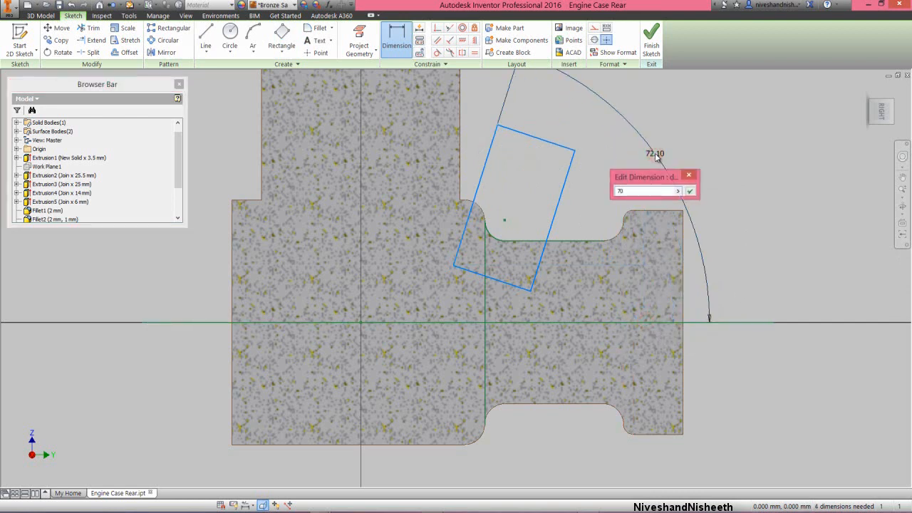
{"action": "key", "text": "Return"}
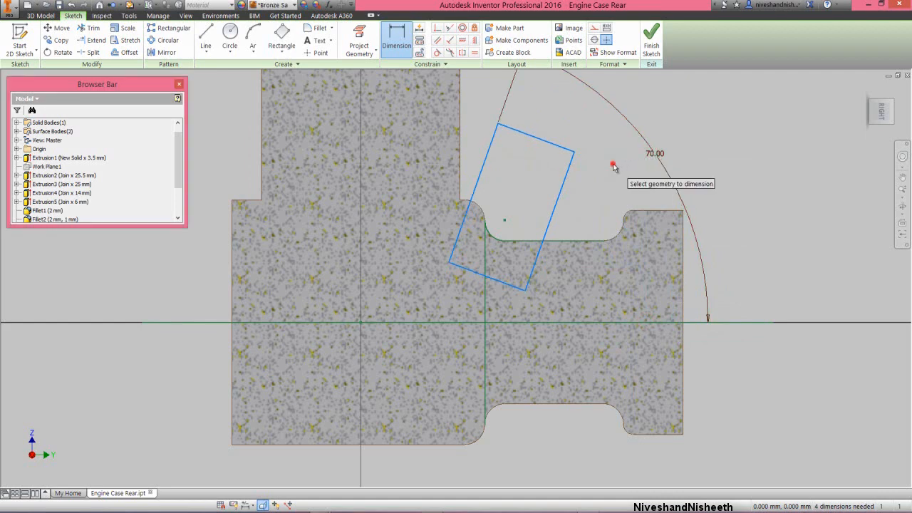
Dimension the vertical distance from the rectangle's highest corner to the boss's projected upper edge at 10 mm.
{"action": "left_click", "coordinate": [499, 126]}
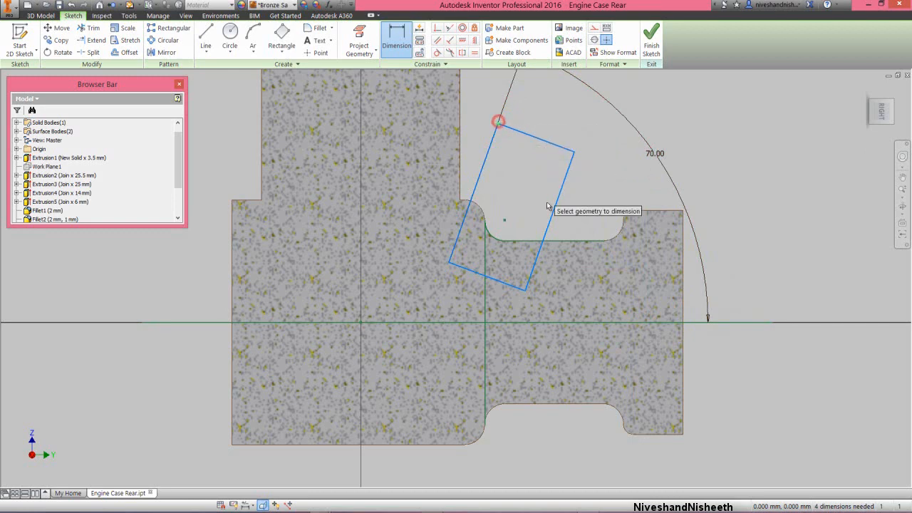
{"action": "left_click", "coordinate": [570, 244]}
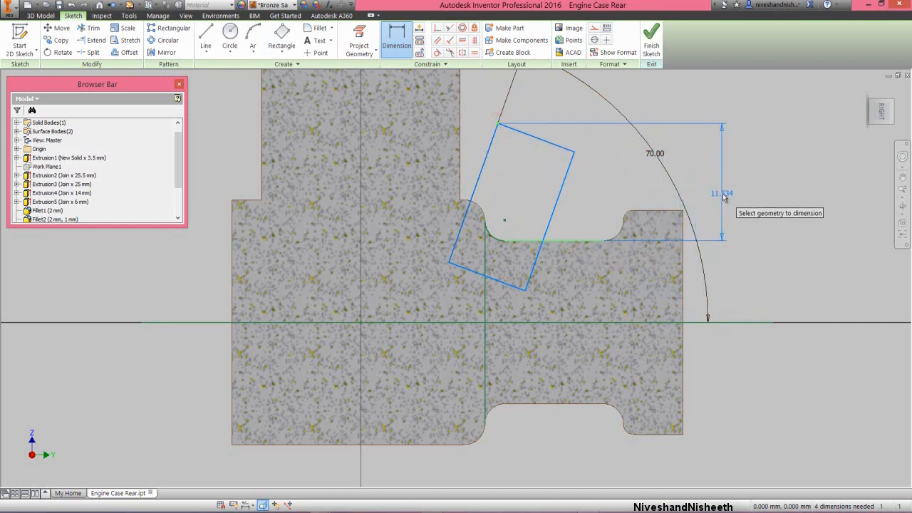
{"action": "left_click", "coordinate": [723, 197]}
{"action": "type", "text": "10"}
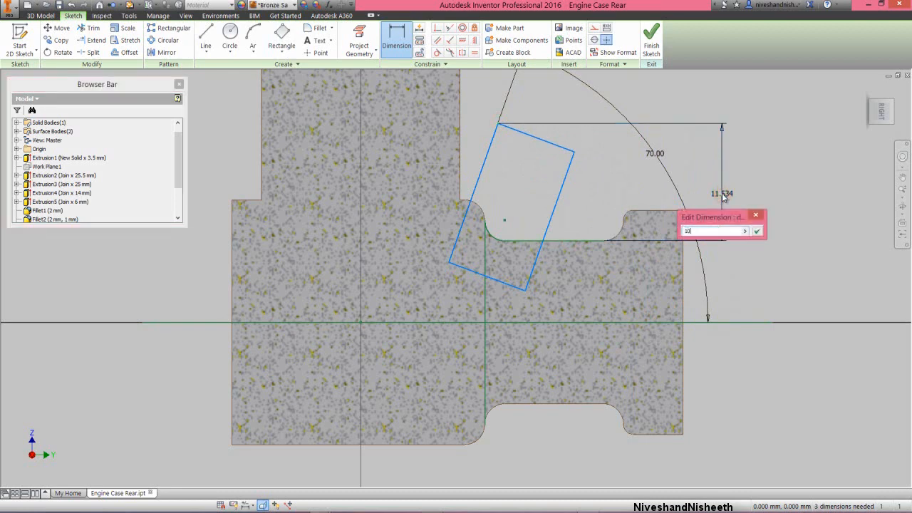
{"action": "key", "text": "Return"}
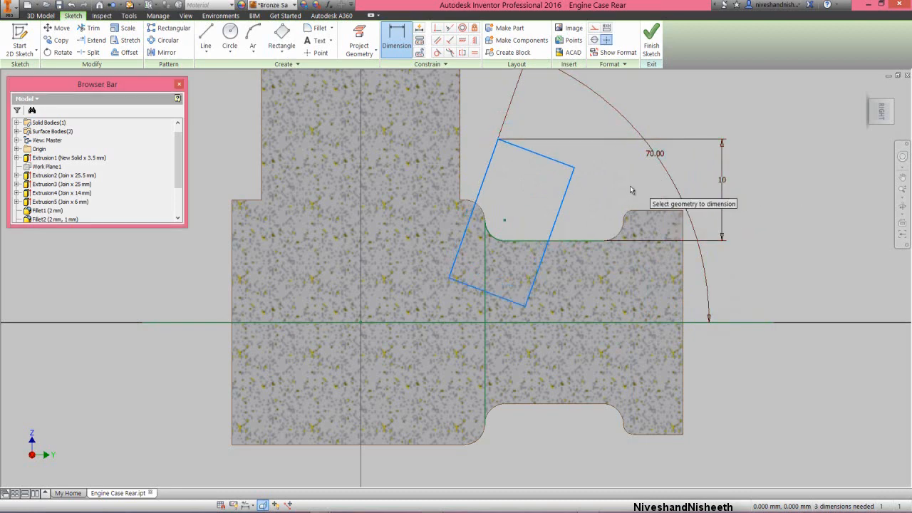
Dimension the rectangle's long side at 14 mm and end the dimension command.
{"action": "left_click", "coordinate": [482, 183]}
{"action": "left_click", "coordinate": [474, 173]}
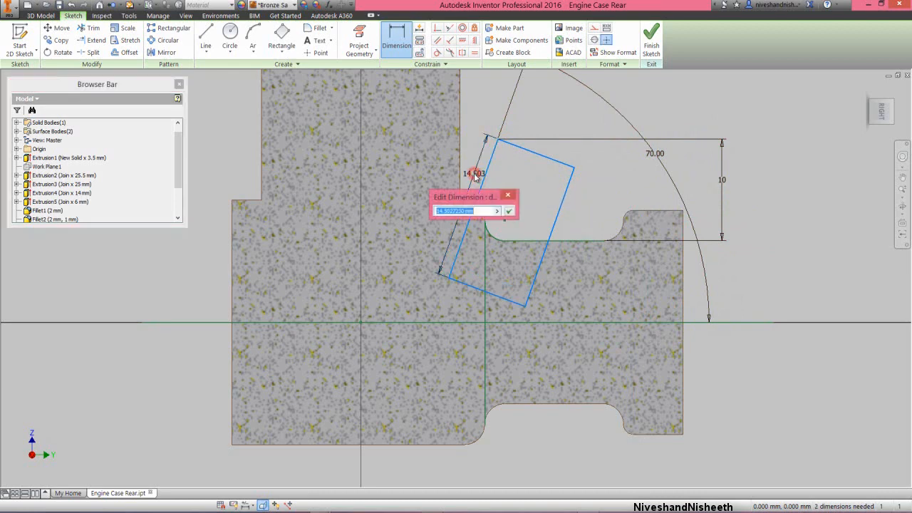
{"action": "key", "text": "Return"}
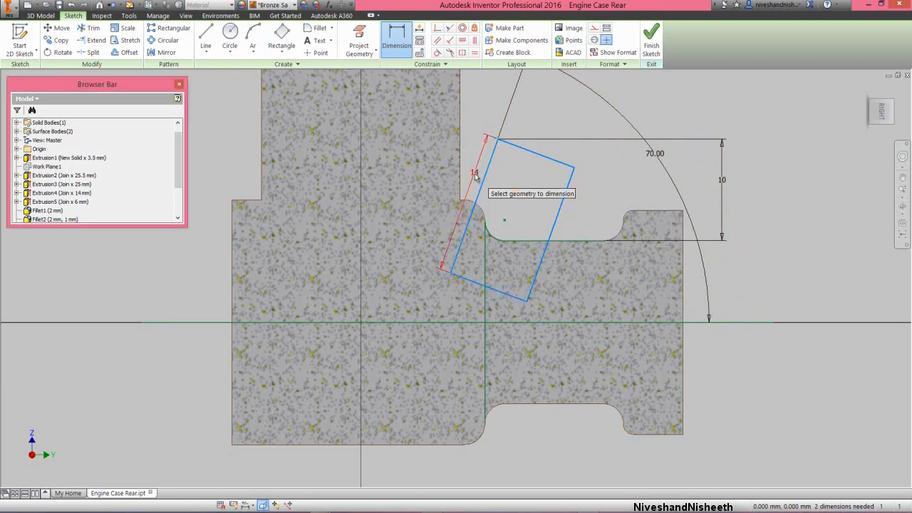
{"action": "right_click", "coordinate": [583, 158]}
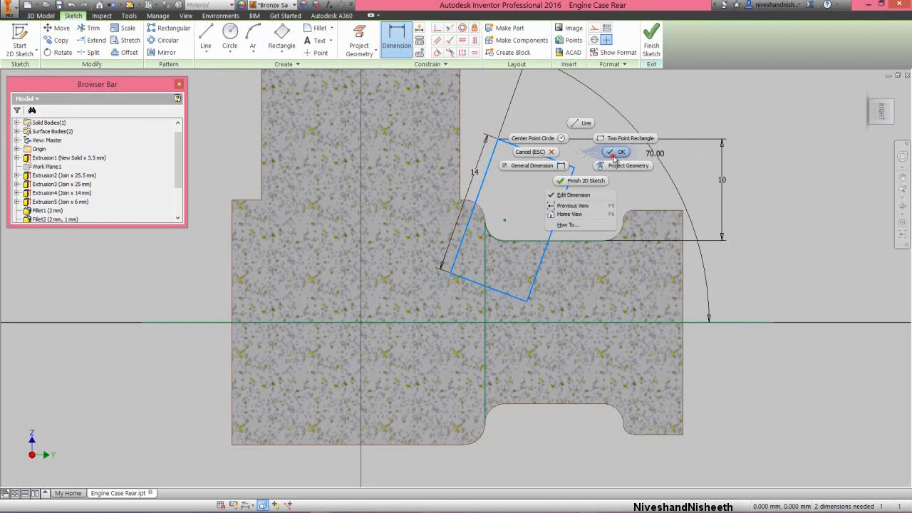
{"action": "left_click", "coordinate": [613, 155]}
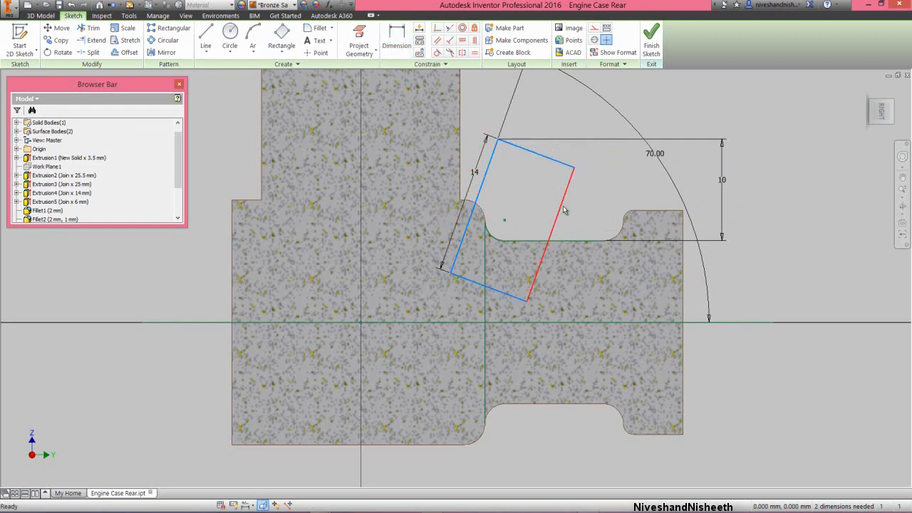
Convert the rectangle's outer long side to a centerline and dimension the opposite long side from it as a 14 mm diameter.
{"action": "left_click", "coordinate": [564, 208]}
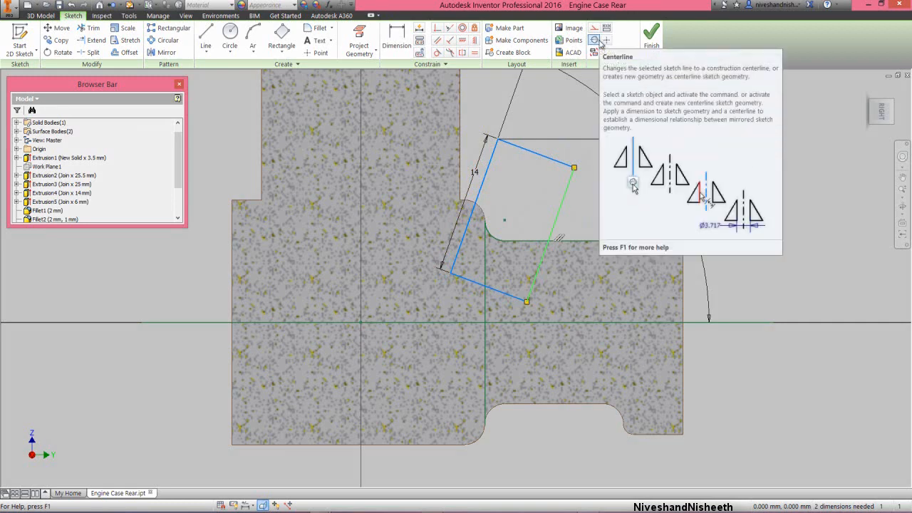
{"action": "left_click", "coordinate": [600, 41]}
{"action": "right_click", "coordinate": [584, 189]}
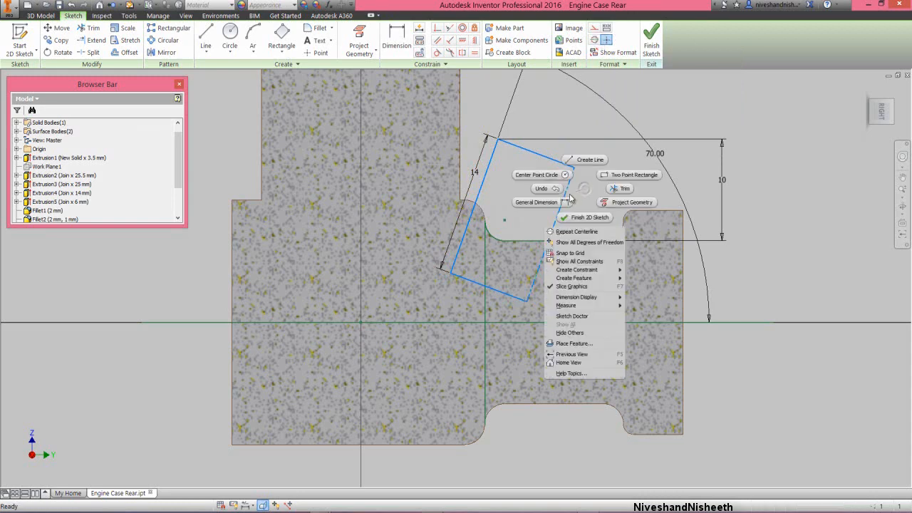
{"action": "left_click", "coordinate": [541, 202]}
{"action": "left_click", "coordinate": [490, 161]}
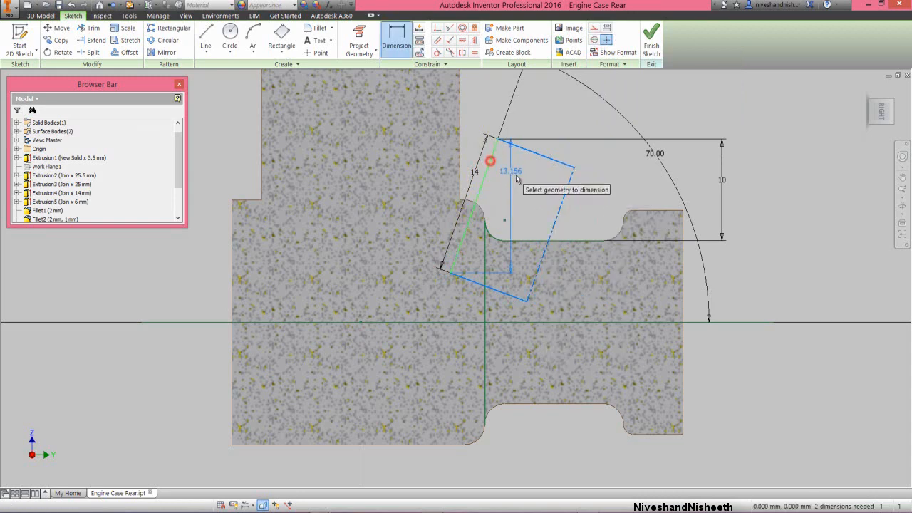
{"action": "left_click", "coordinate": [561, 204]}
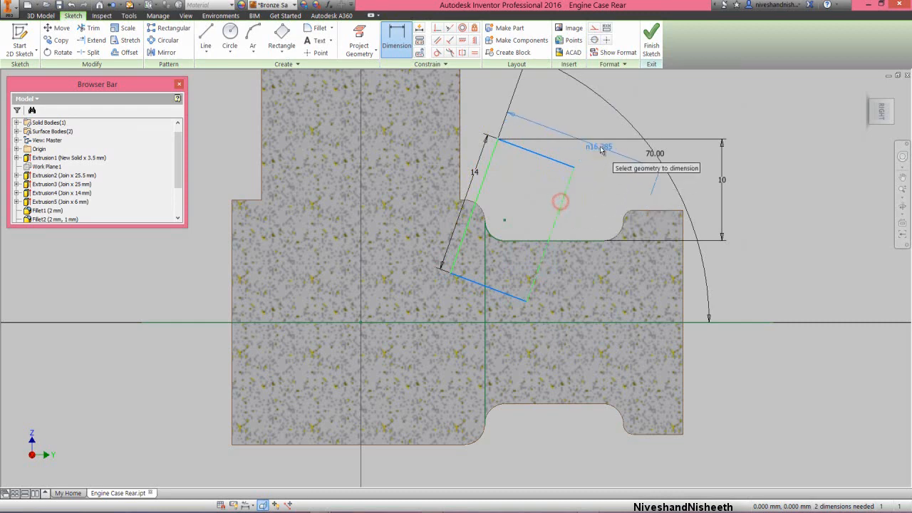
{"action": "left_click", "coordinate": [601, 148]}
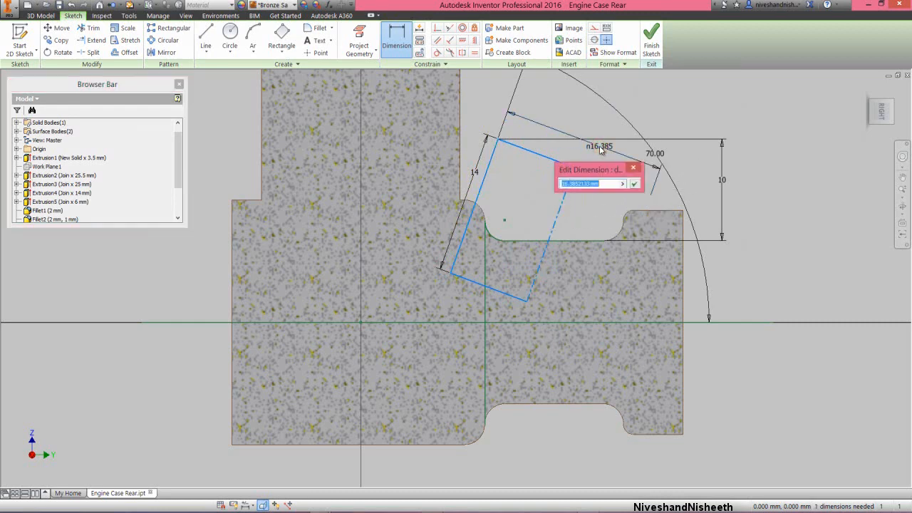
{"action": "left_click", "coordinate": [635, 185]}
{"action": "right_click", "coordinate": [604, 184]}
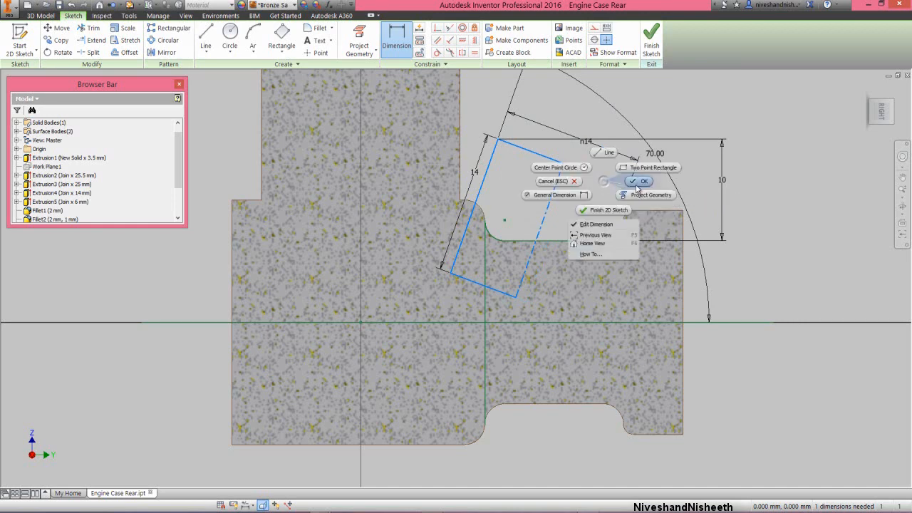
{"action": "left_click", "coordinate": [636, 183]}
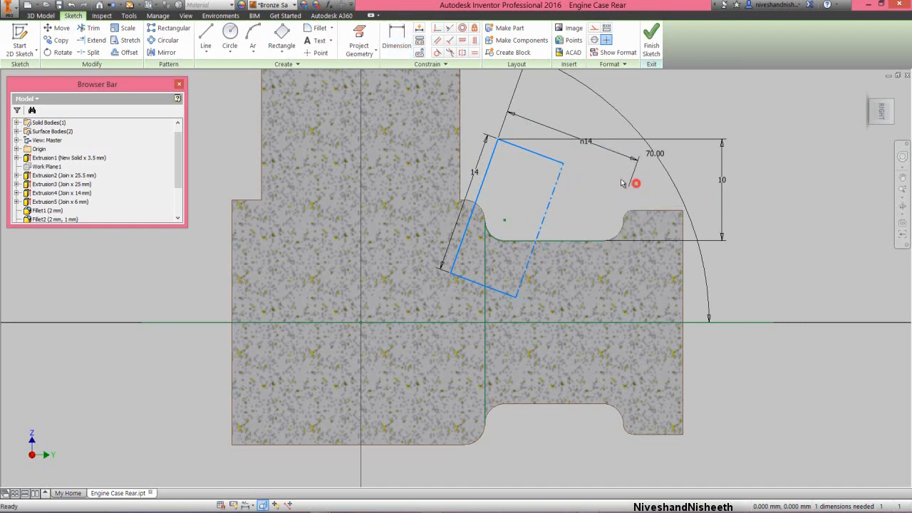
Place a sketch point on the rectangle's solid long side, roughly level with the boss's upper edge.
{"action": "left_click", "coordinate": [317, 54]}
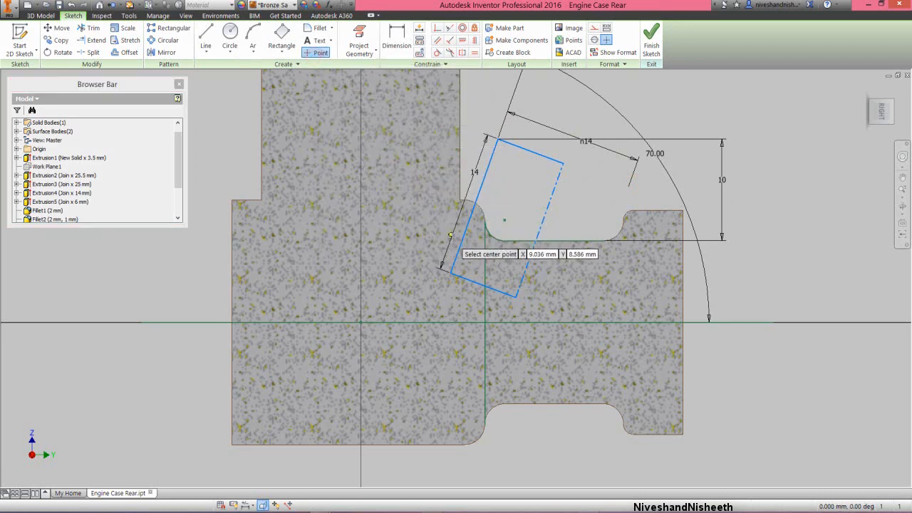
{"action": "left_click", "coordinate": [461, 241]}
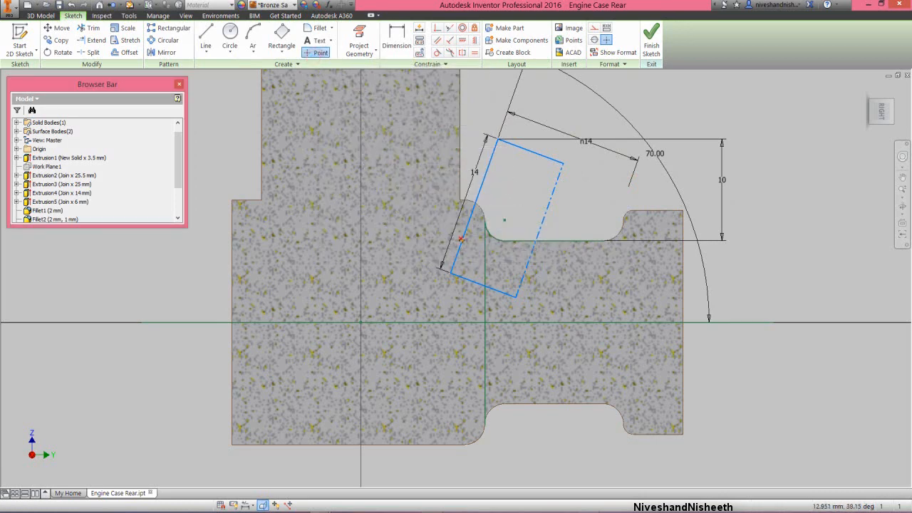
{"action": "right_click", "coordinate": [511, 179]}
{"action": "left_click", "coordinate": [534, 179]}
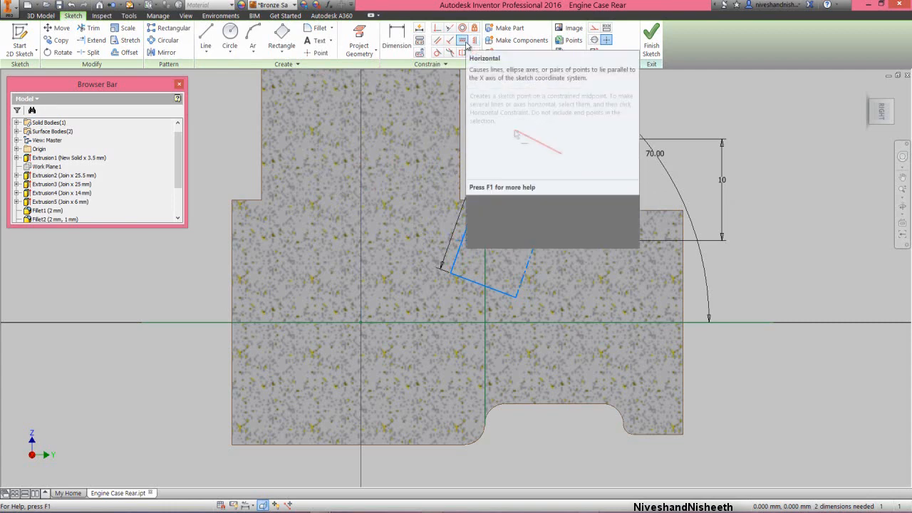
Constrain the sketch point horizontally to the endpoint where the projected fillet arc meets the boss's upper edge.
{"action": "left_click", "coordinate": [463, 41]}
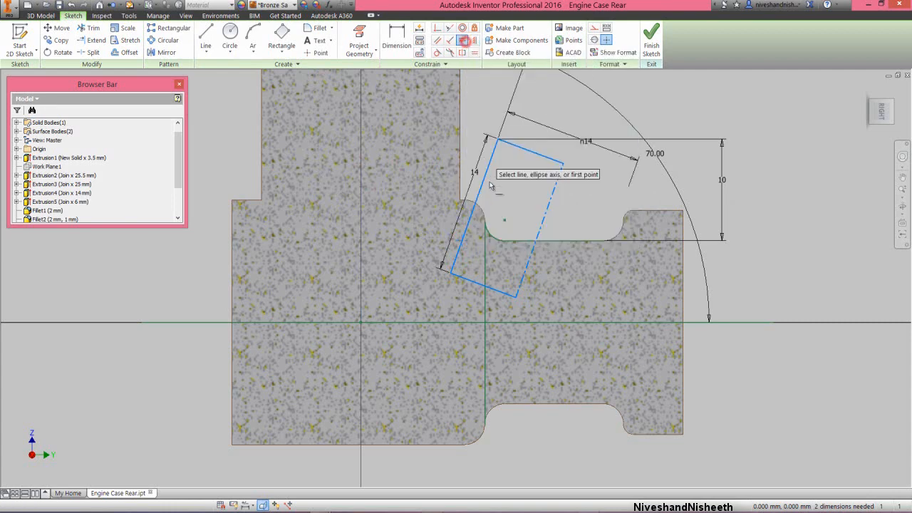
{"action": "left_click", "coordinate": [463, 240]}
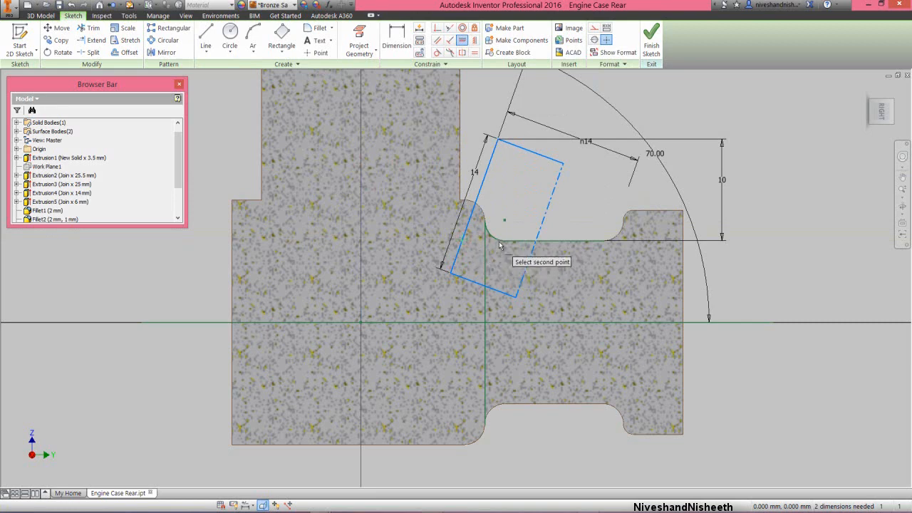
{"action": "left_click", "coordinate": [503, 242]}
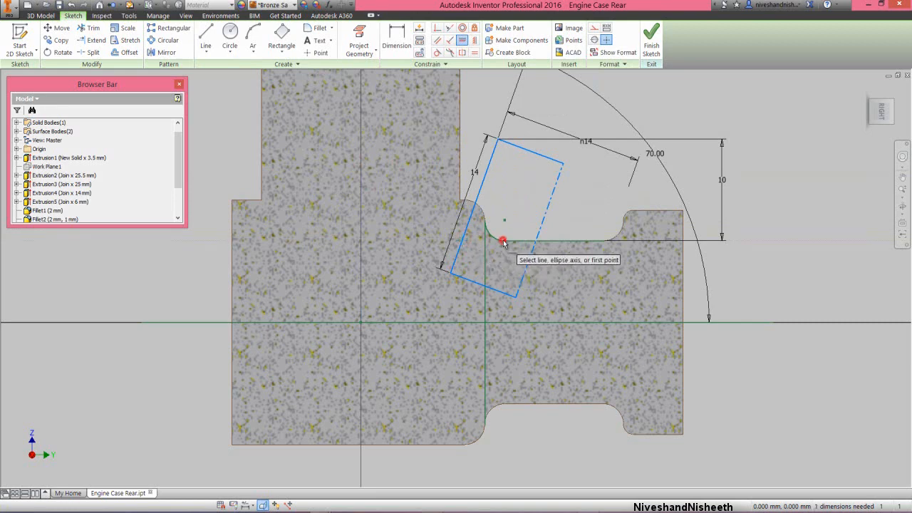
Dimension the horizontal distance from the sketch point to the projected vertical edge at the boss base at 1 mm.
{"action": "right_click", "coordinate": [530, 206]}
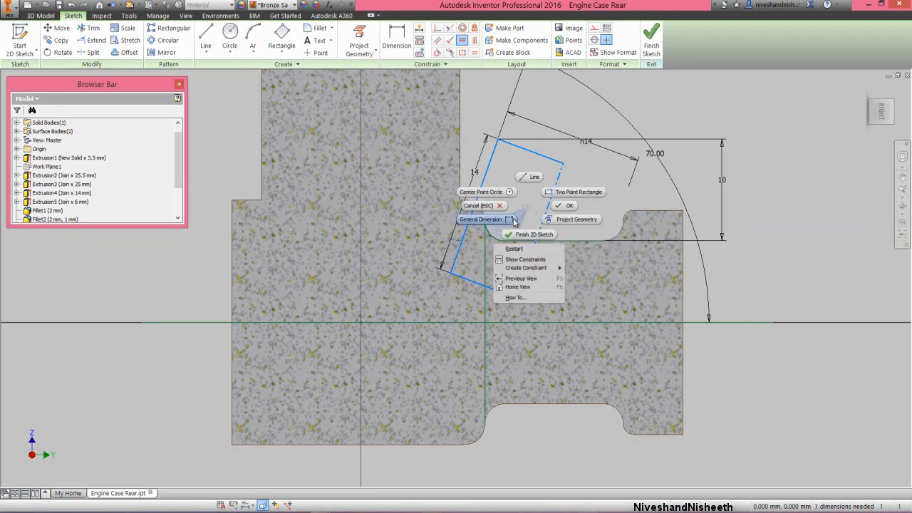
{"action": "left_click", "coordinate": [512, 219]}
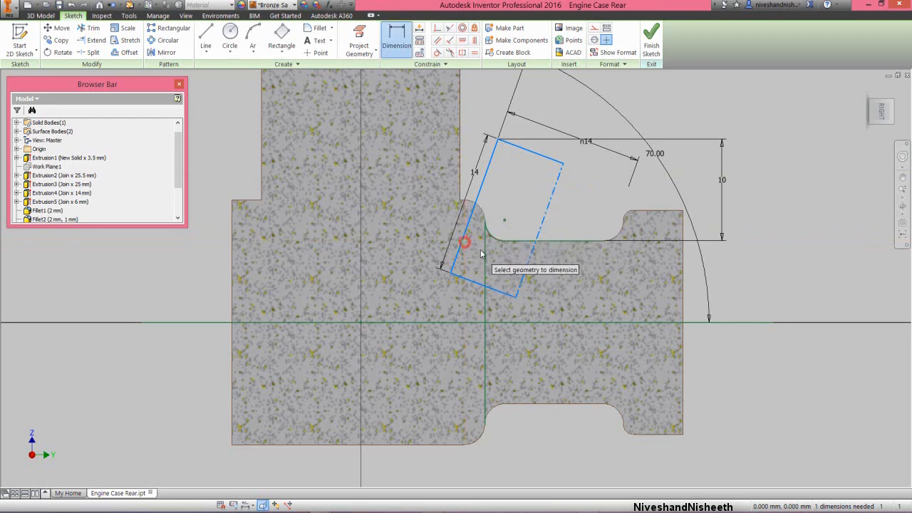
{"action": "left_click", "coordinate": [484, 250]}
{"action": "left_click", "coordinate": [472, 255]}
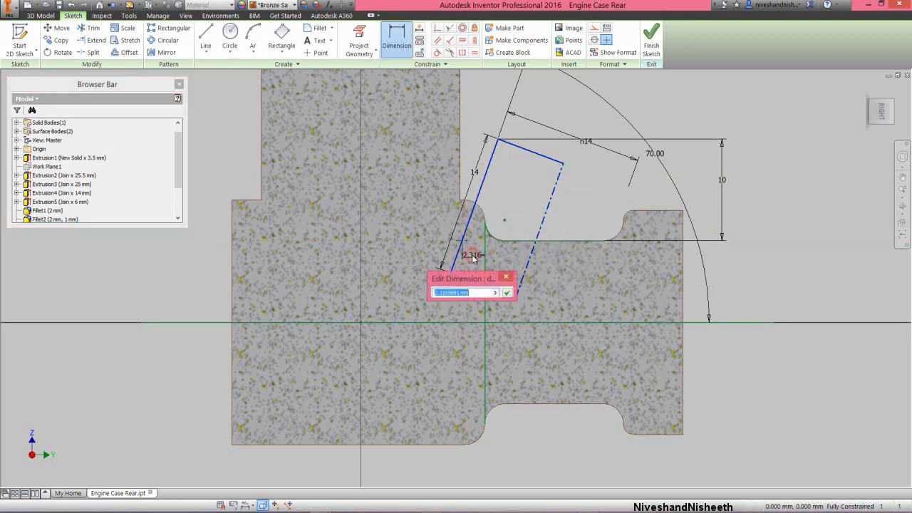
{"action": "type", "text": "1"}
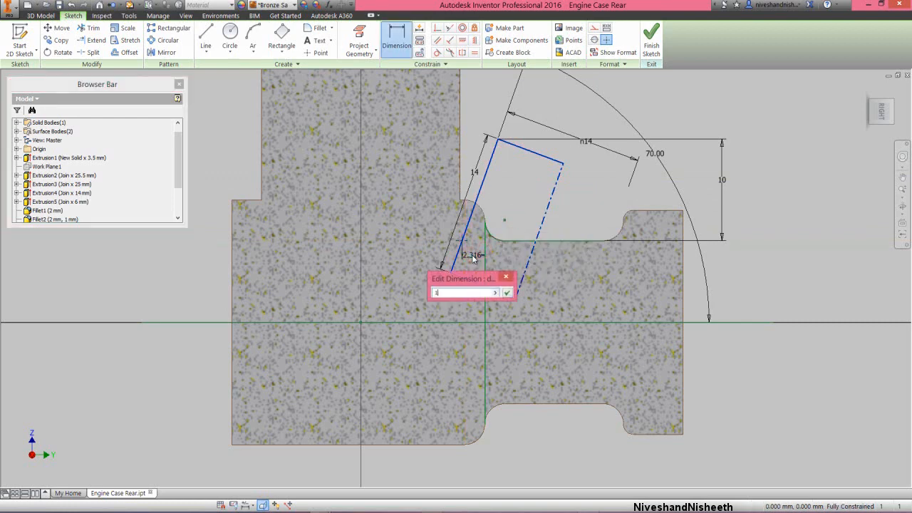
{"action": "left_click", "coordinate": [506, 292]}
{"action": "right_click", "coordinate": [792, 198]}
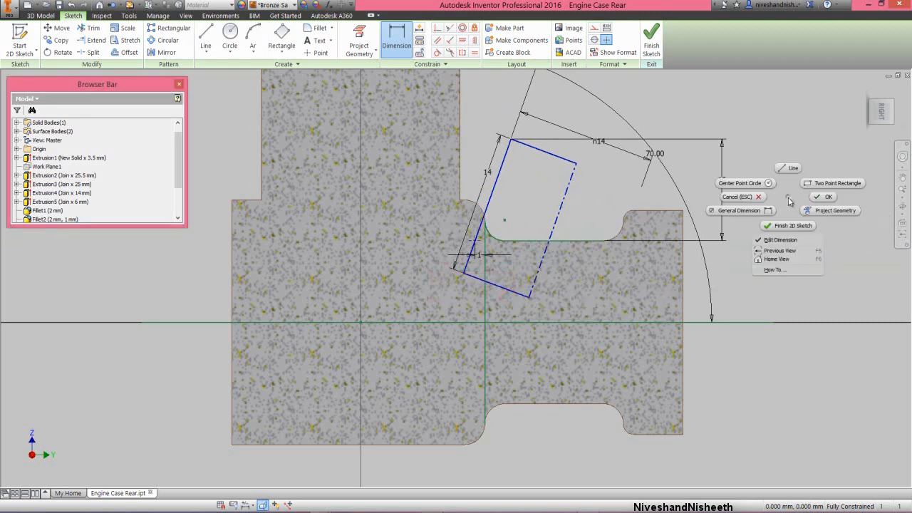
Finish the sketch and revolve the tilted rectangle profile fully around its centerline, joined to the body.
{"action": "left_click", "coordinate": [817, 198]}
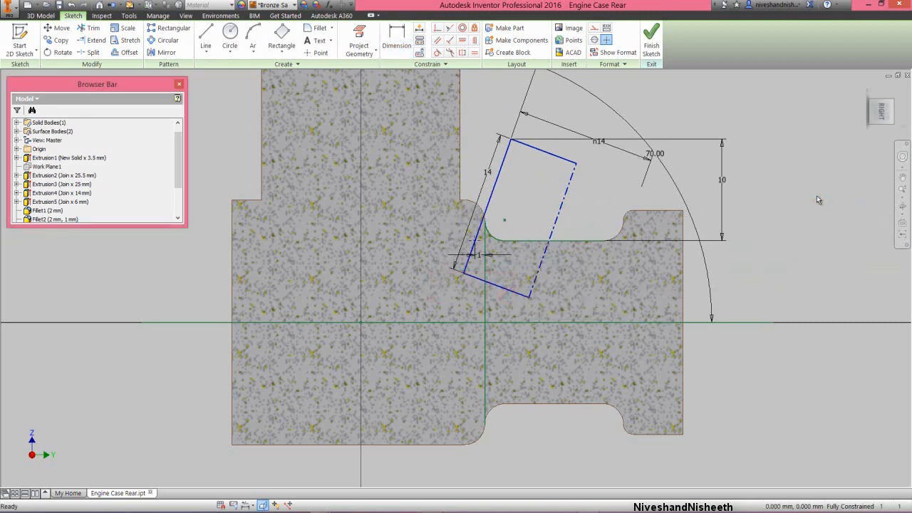
{"action": "left_click", "coordinate": [652, 41]}
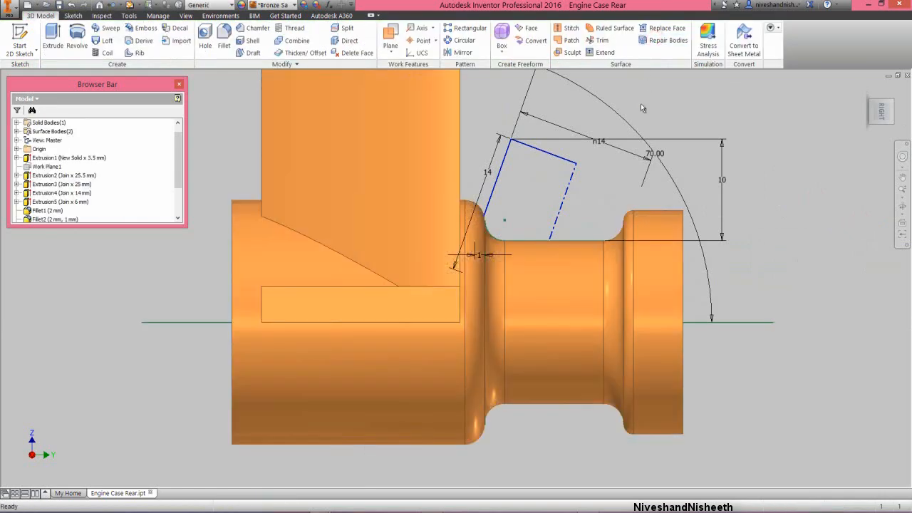
{"action": "left_click", "coordinate": [564, 195]}
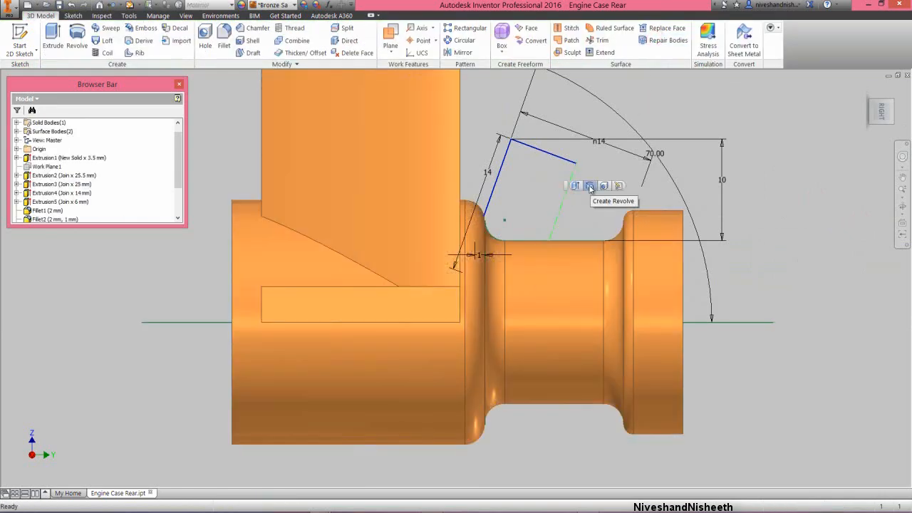
{"action": "left_click", "coordinate": [590, 186]}
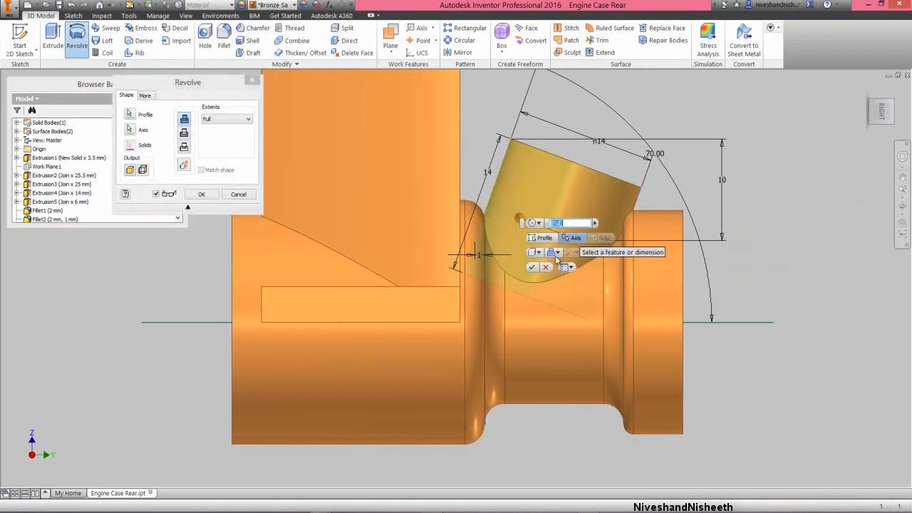
{"action": "left_click", "coordinate": [536, 269]}
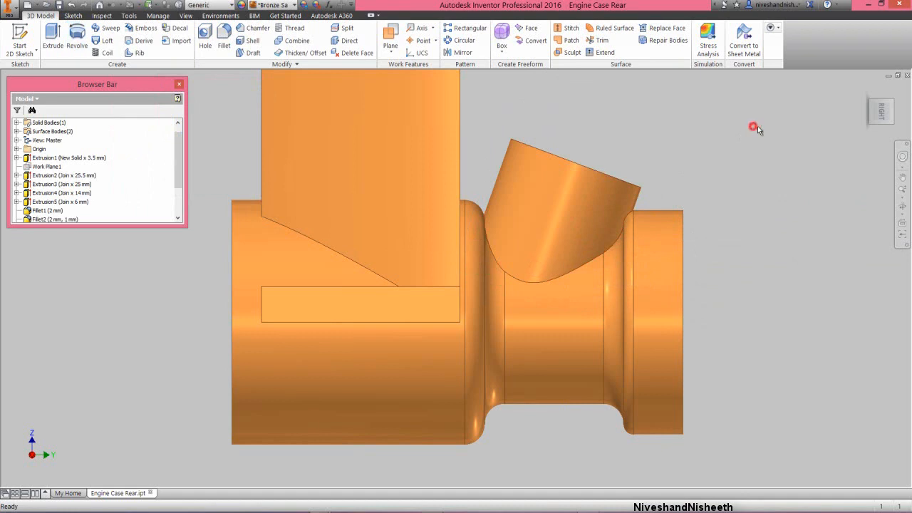
Start a new sketch on the flat circular end face of the large cylinder, opposite the angled boss, and view it face-on.
{"action": "left_click", "coordinate": [891, 105]}
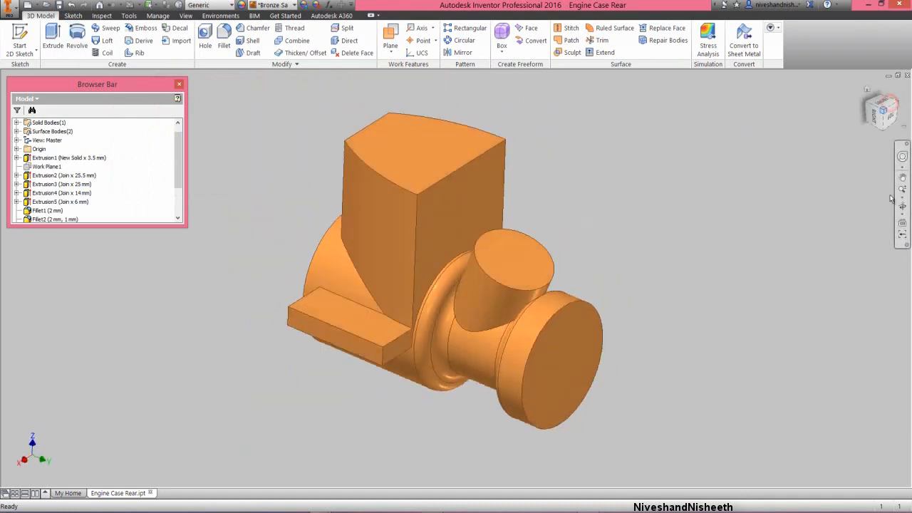
{"action": "left_click", "coordinate": [901, 203]}
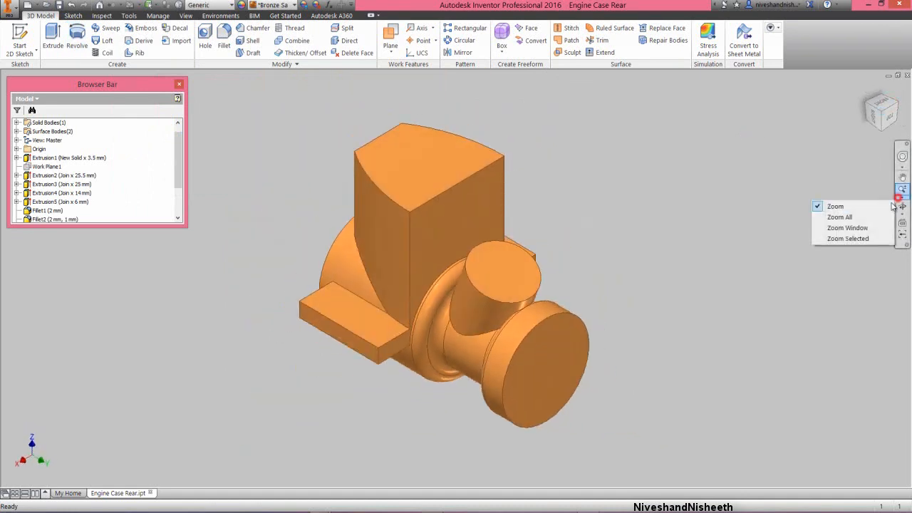
{"action": "left_click", "coordinate": [859, 216]}
{"action": "left_click", "coordinate": [323, 166]}
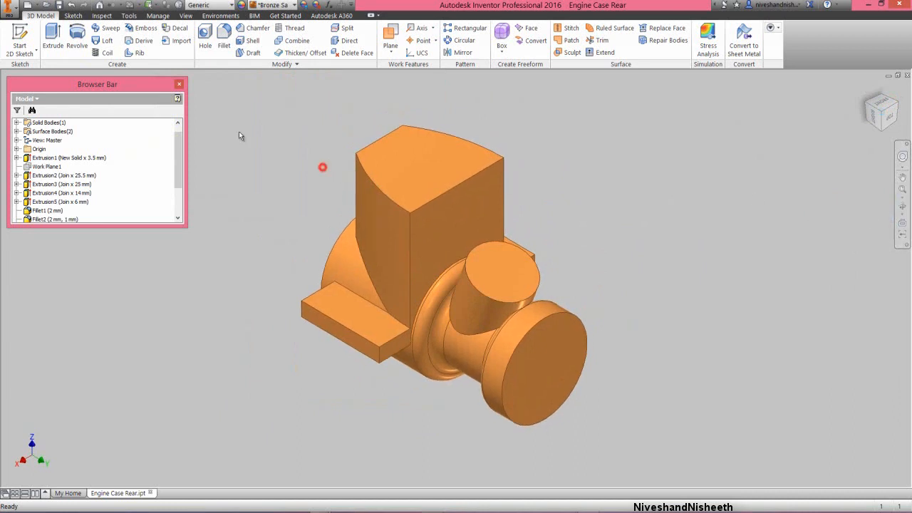
{"action": "left_click", "coordinate": [244, 176]}
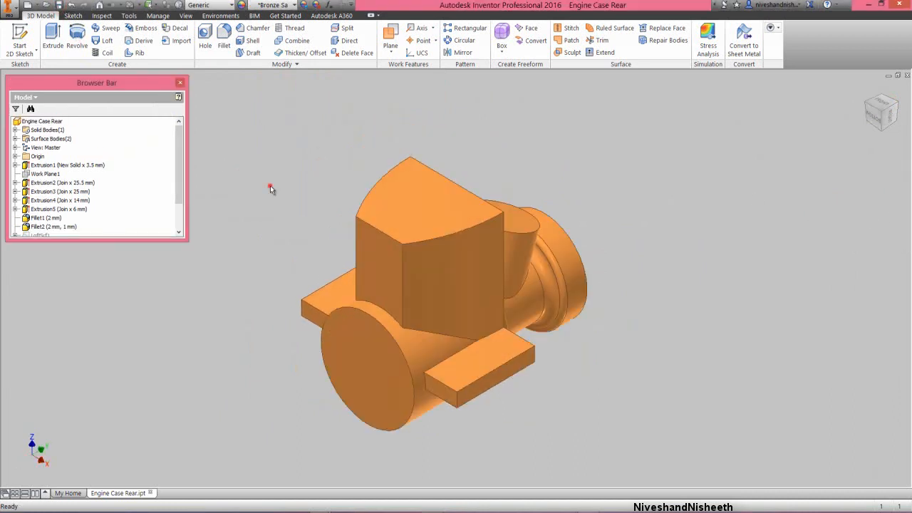
{"action": "left_click", "coordinate": [270, 188]}
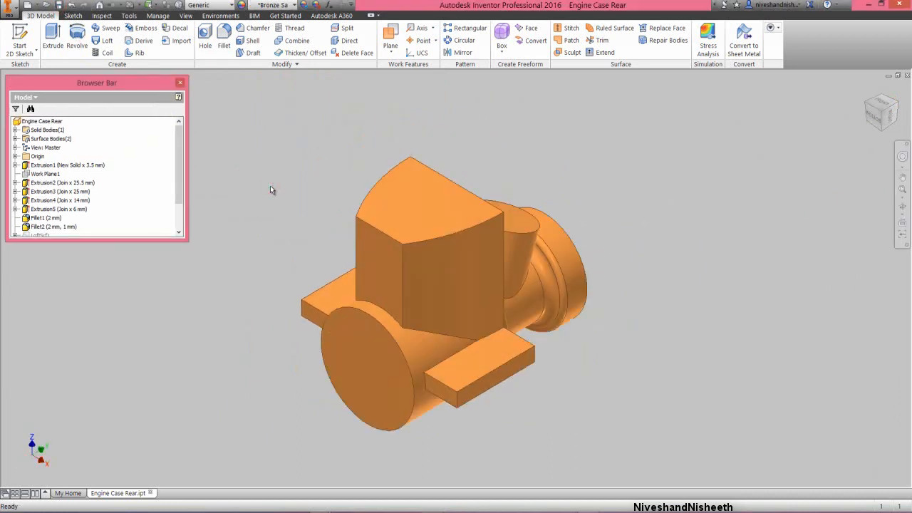
{"action": "left_click", "coordinate": [357, 371]}
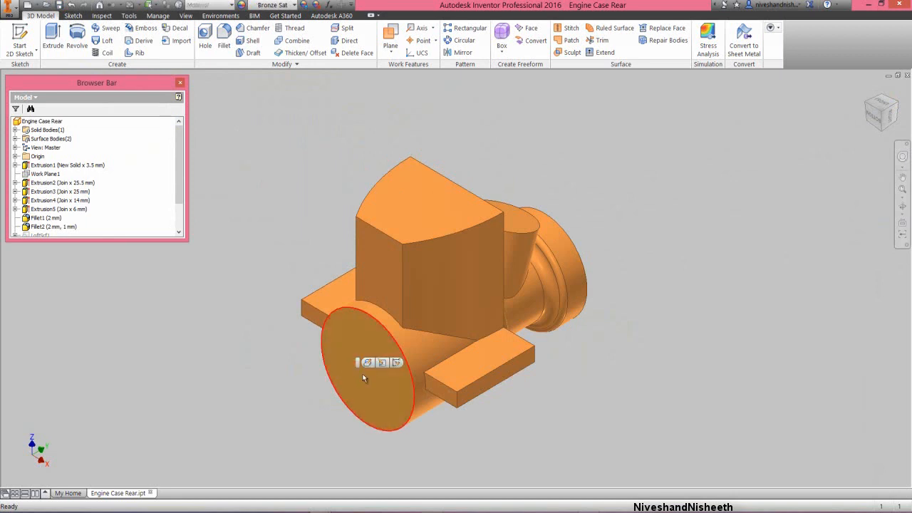
{"action": "left_click", "coordinate": [398, 364]}
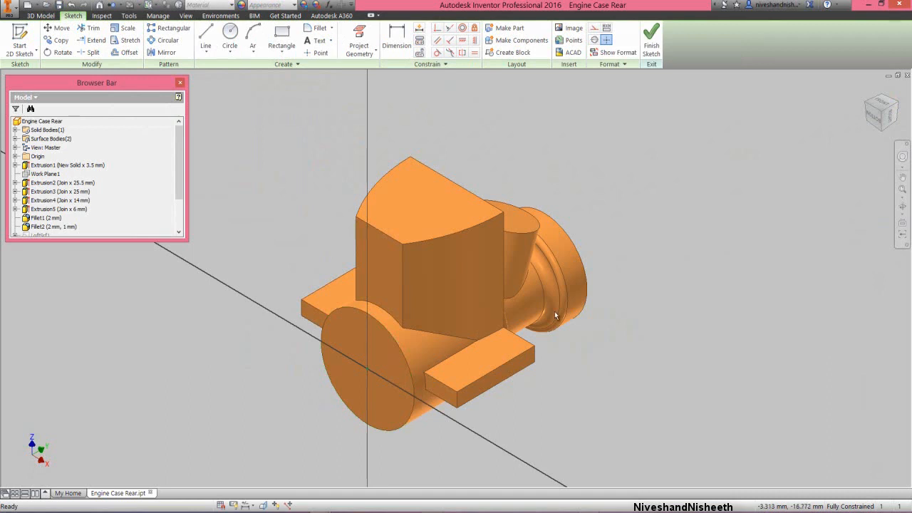
{"action": "left_click", "coordinate": [876, 120]}
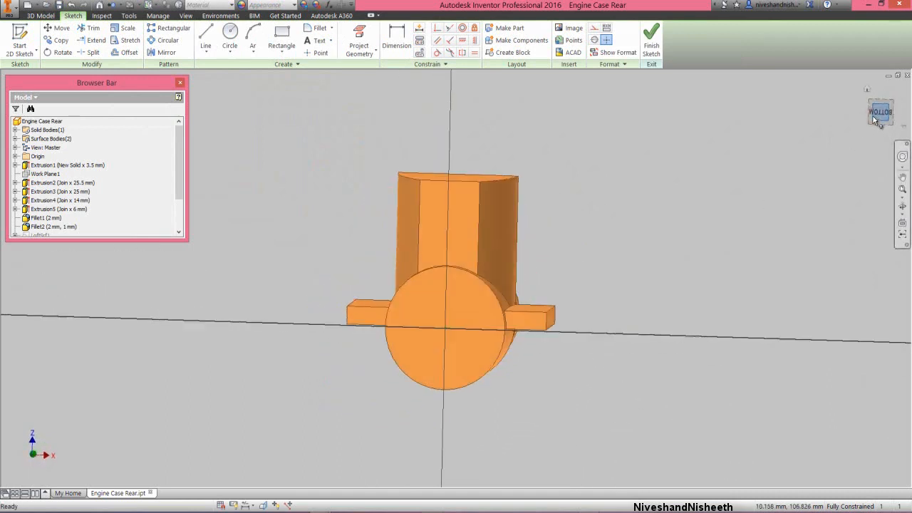
{"action": "left_click", "coordinate": [901, 192]}
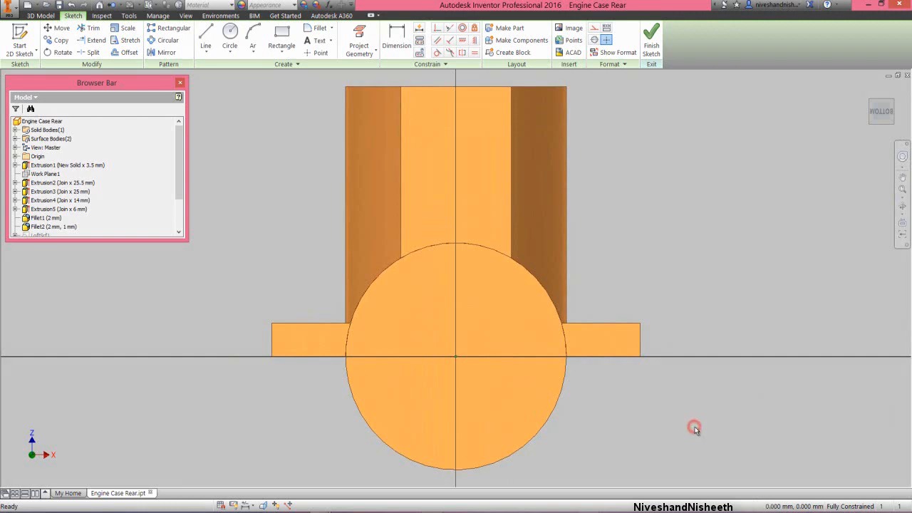
Sketch a two-point rectangle about 21 mm wide over the circular end face, spanning roughly the face's full height.
{"action": "right_click", "coordinate": [681, 171]}
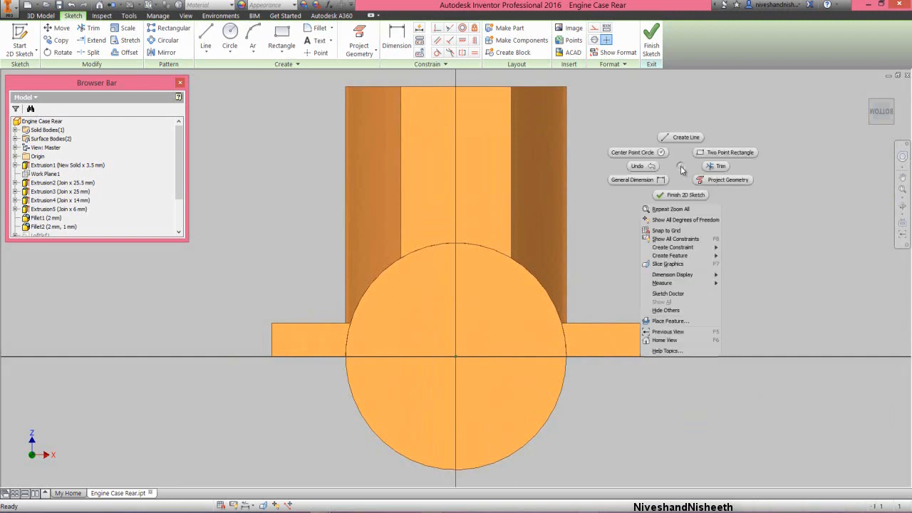
{"action": "left_click", "coordinate": [704, 152]}
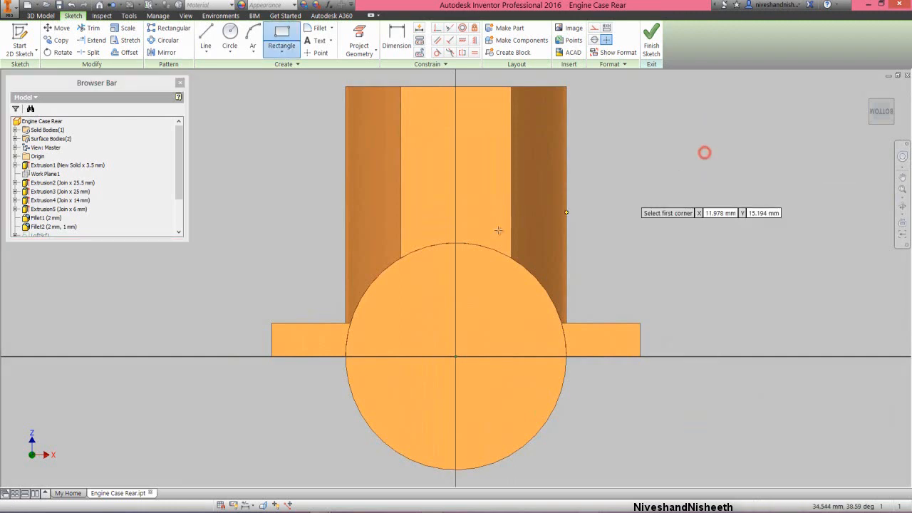
{"action": "left_click", "coordinate": [378, 235]}
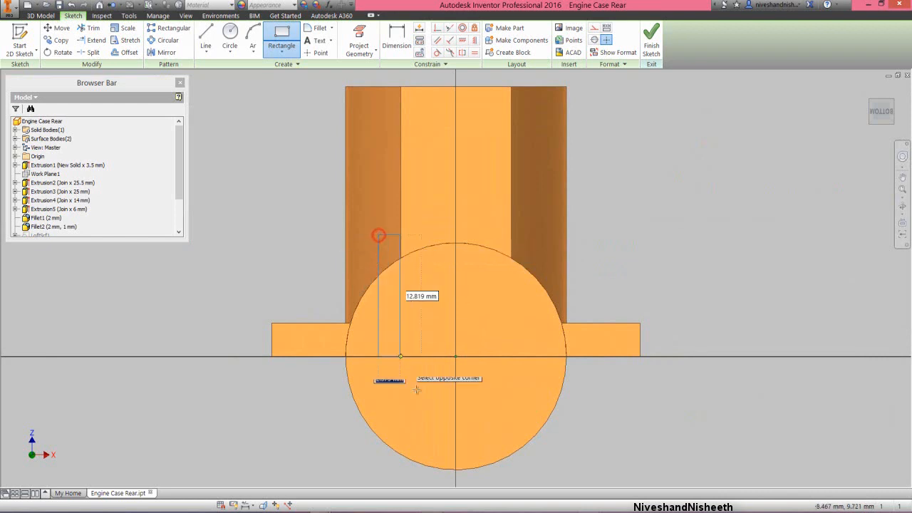
{"action": "left_click", "coordinate": [572, 472]}
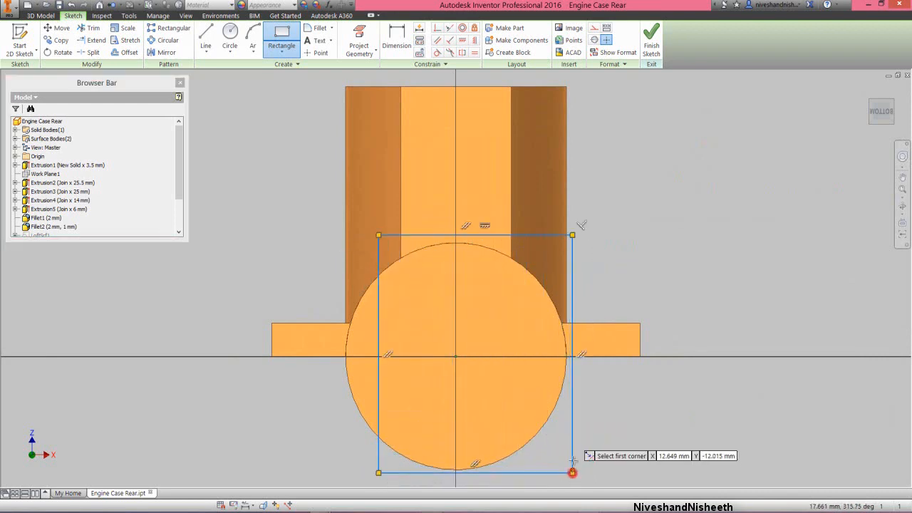
Dimension the rectangle's upper horizontal side at 18 mm.
{"action": "right_click", "coordinate": [667, 201]}
{"action": "left_click", "coordinate": [650, 213]}
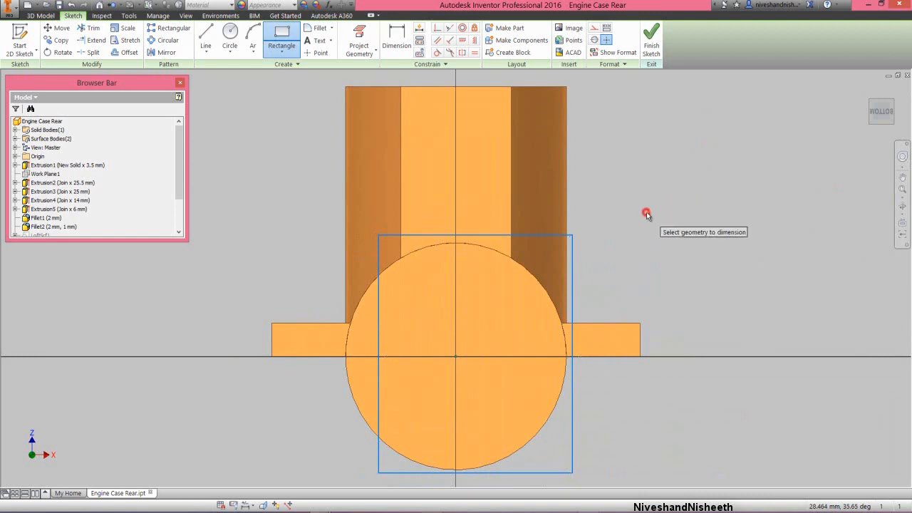
{"action": "left_click", "coordinate": [501, 235]}
{"action": "left_click", "coordinate": [491, 216]}
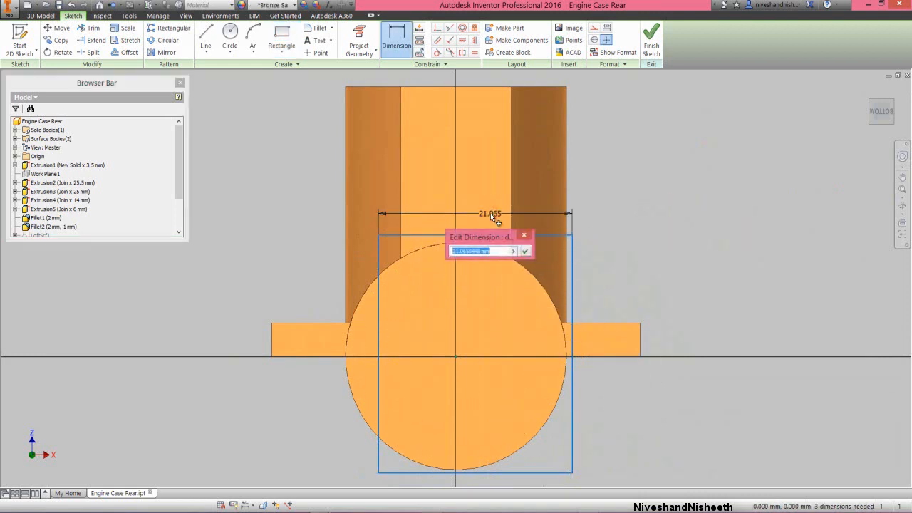
{"action": "type", "text": "18"}
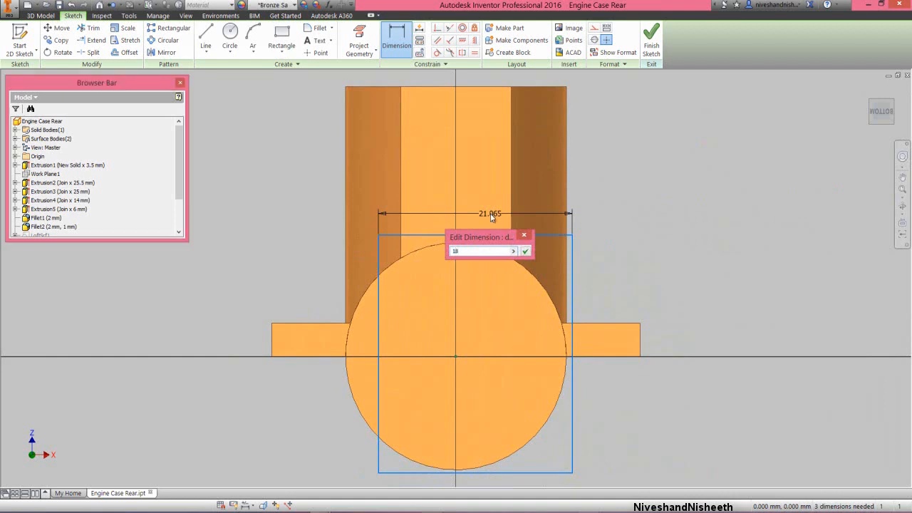
{"action": "key", "text": "Return"}
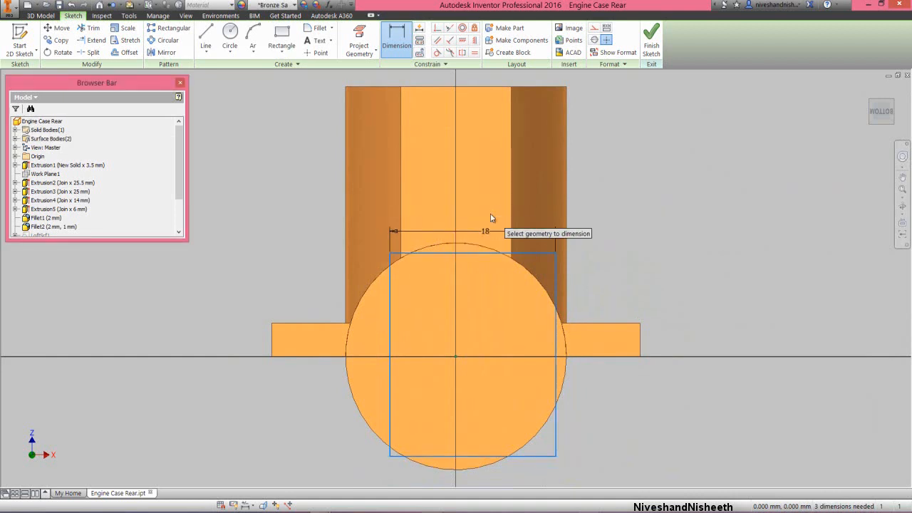
{"action": "right_click", "coordinate": [603, 185]}
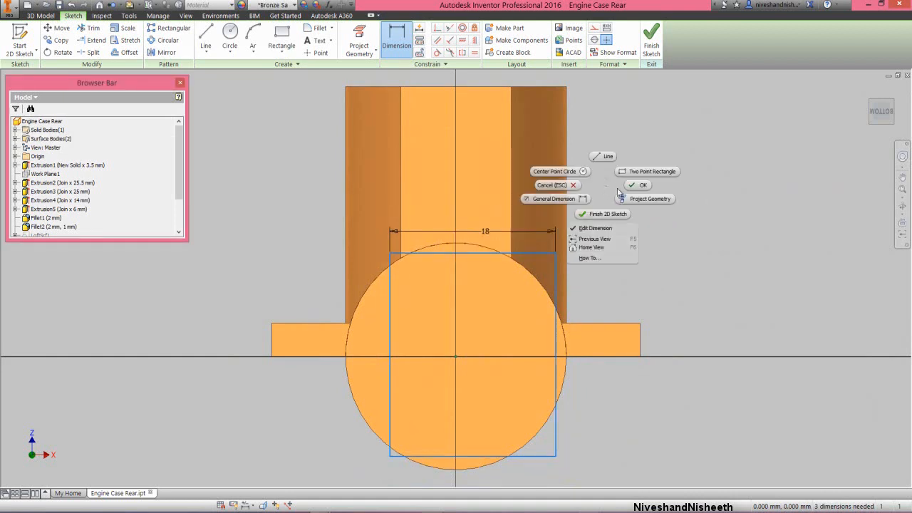
{"action": "left_click", "coordinate": [636, 188]}
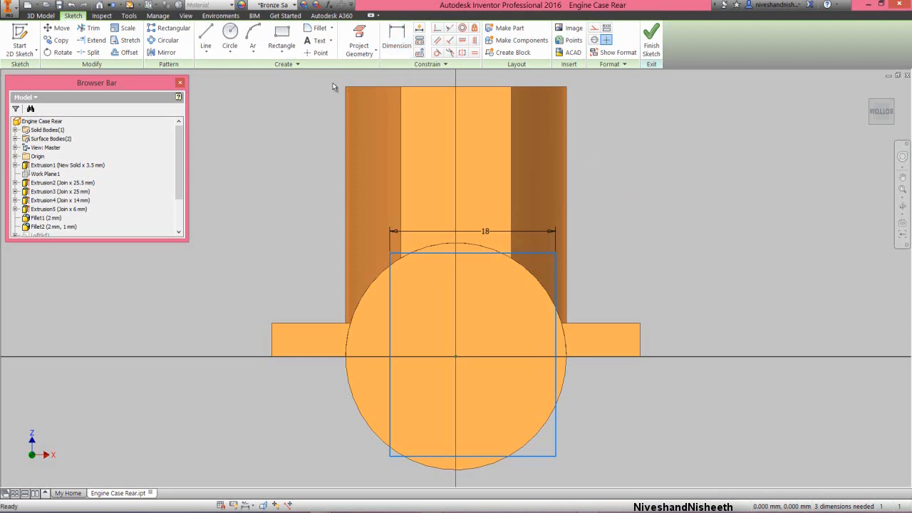
Draw a 5 mm diameter circle centred on the rectangle's upper-right corner.
{"action": "left_click", "coordinate": [229, 32]}
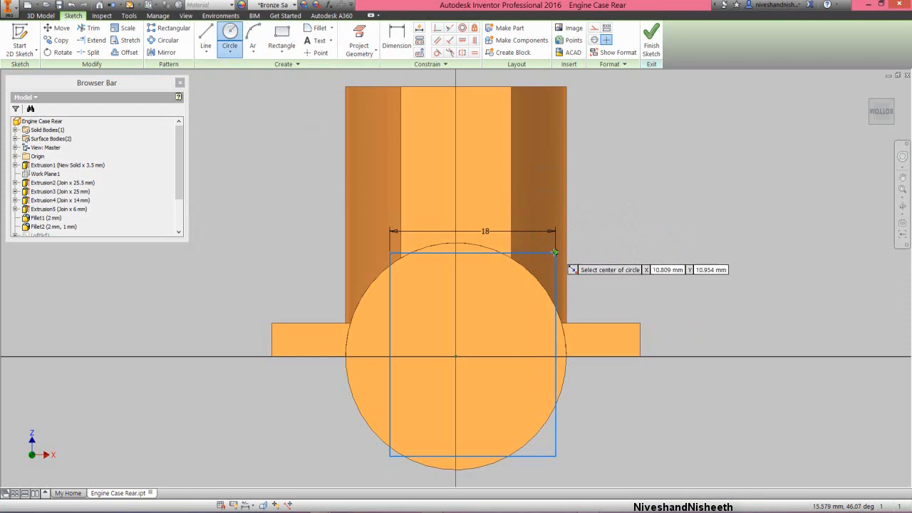
{"action": "left_click", "coordinate": [555, 252]}
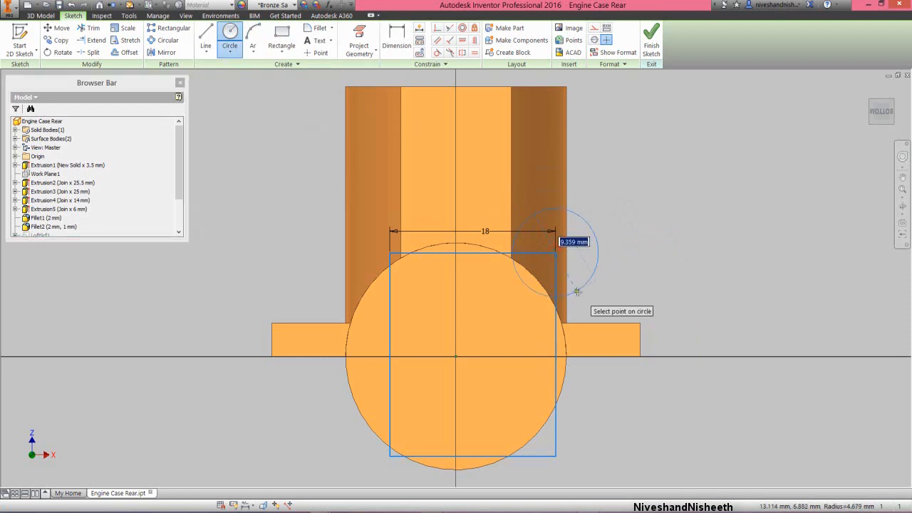
{"action": "type", "text": "2.5"}
{"action": "key", "text": "Return"}
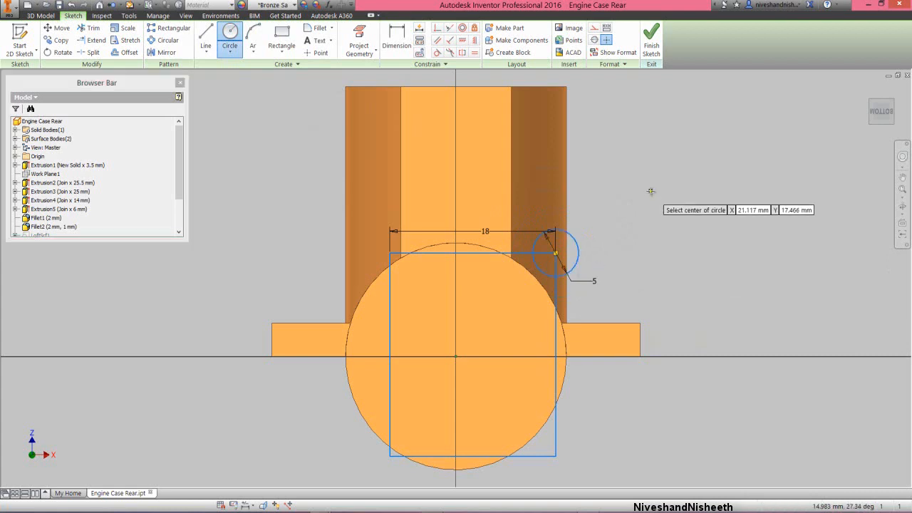
Draw circles about 3 to 5 mm in diameter centred on the rectangle's other three corners.
{"action": "left_click", "coordinate": [390, 253]}
{"action": "left_click", "coordinate": [400, 272]}
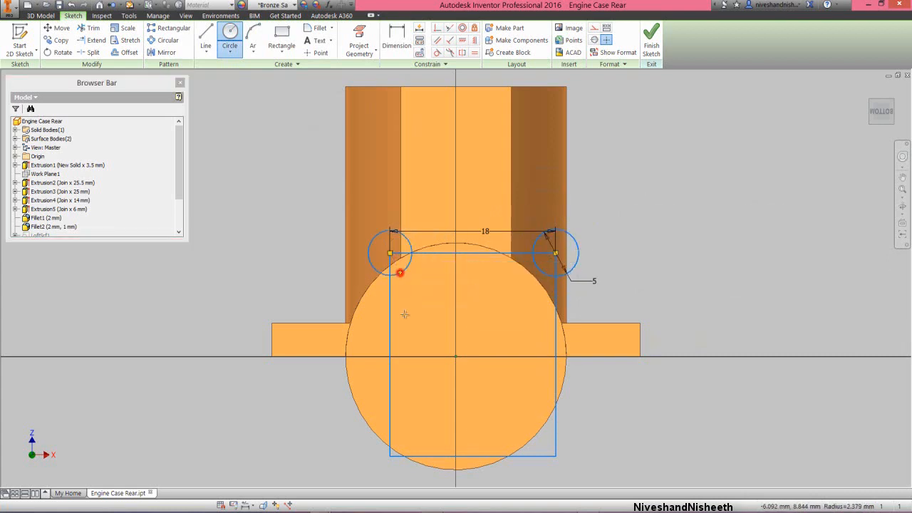
{"action": "left_click", "coordinate": [390, 456]}
{"action": "left_click", "coordinate": [393, 469]}
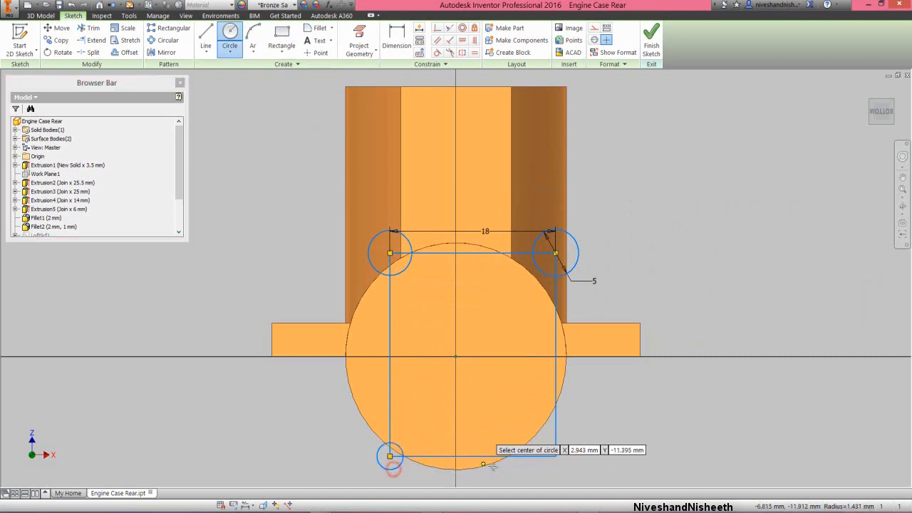
{"action": "left_click", "coordinate": [556, 456]}
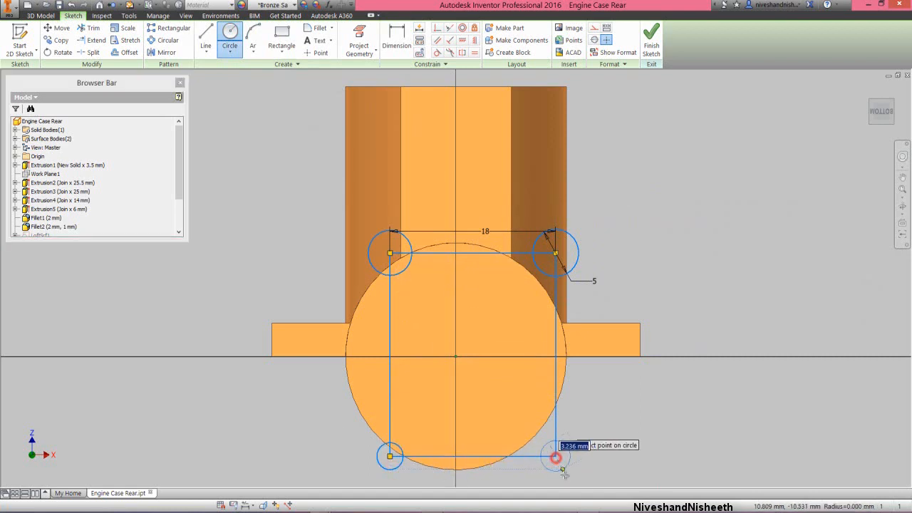
{"action": "left_click", "coordinate": [560, 469]}
{"action": "right_click", "coordinate": [675, 154]}
{"action": "left_click", "coordinate": [714, 155]}
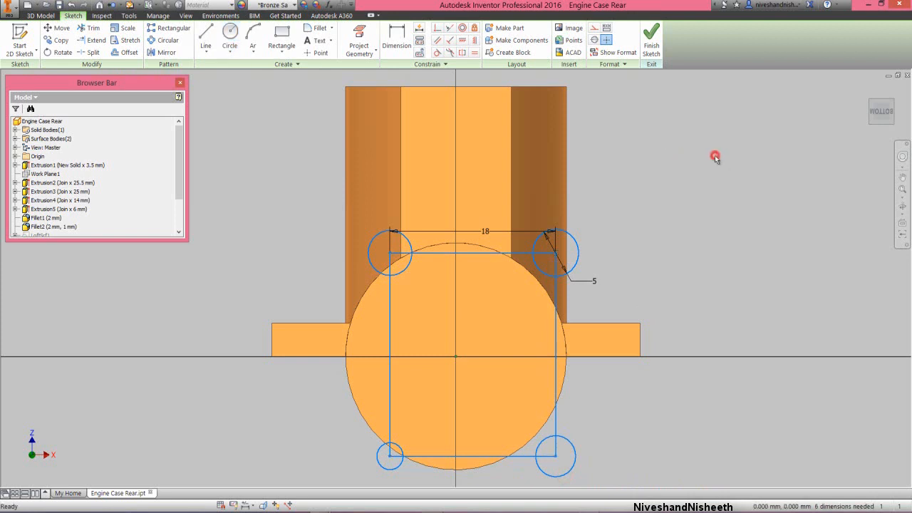
Apply equal constraints so the other three corner circles match the 5 mm circle at the rectangle's upper-right corner.
{"action": "left_click", "coordinate": [475, 55]}
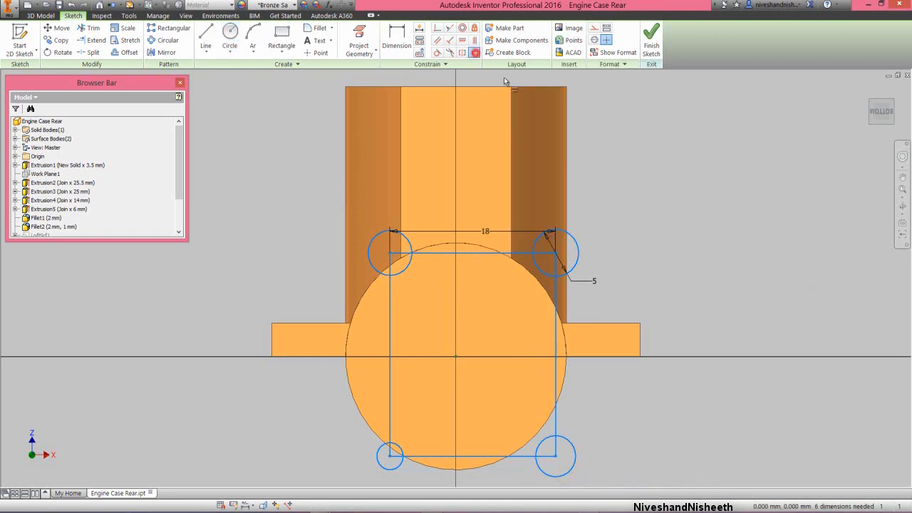
{"action": "left_click", "coordinate": [576, 243]}
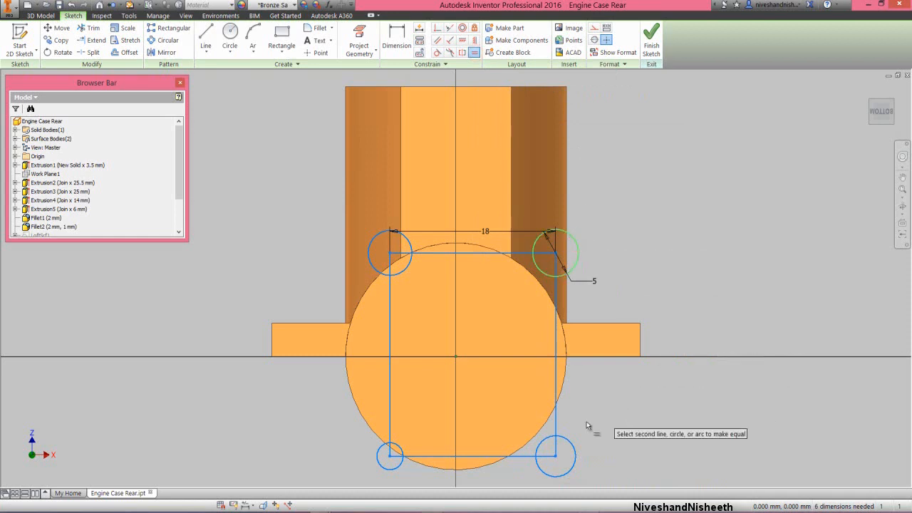
{"action": "left_click", "coordinate": [572, 448]}
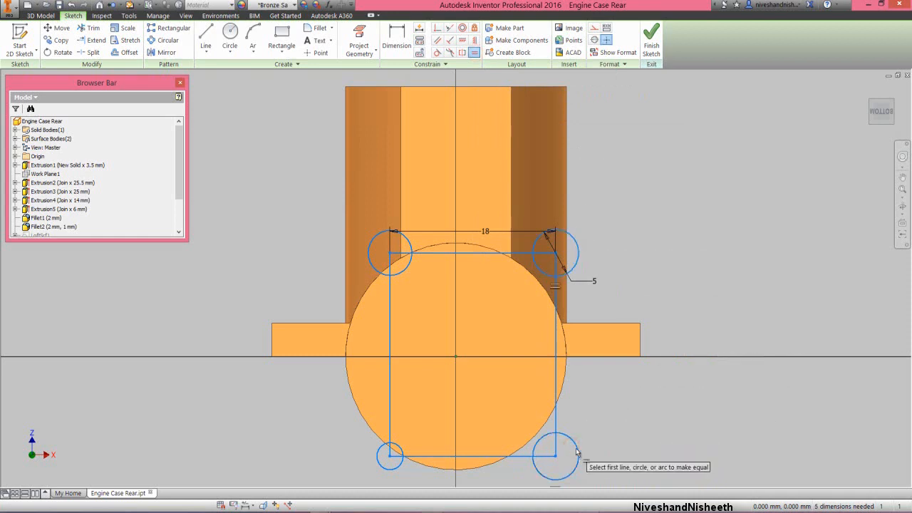
{"action": "left_click", "coordinate": [570, 449]}
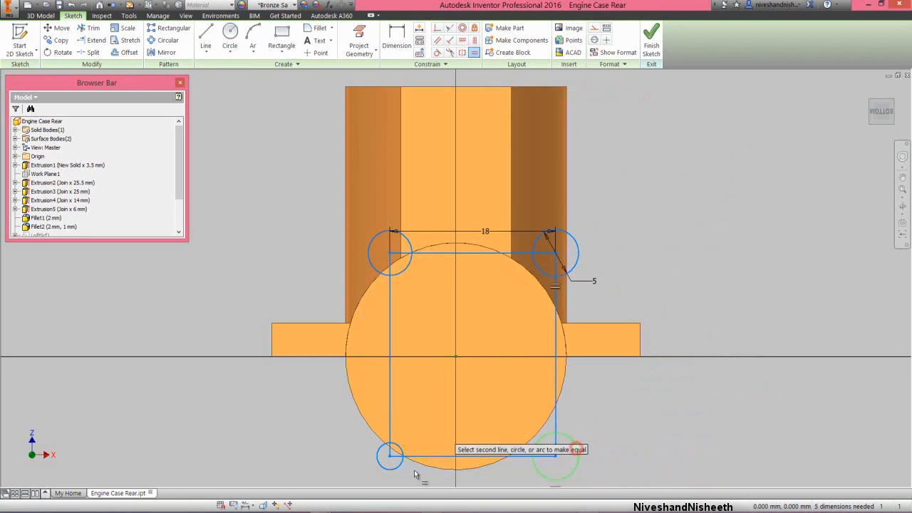
{"action": "left_click", "coordinate": [378, 458]}
{"action": "left_click", "coordinate": [369, 449]}
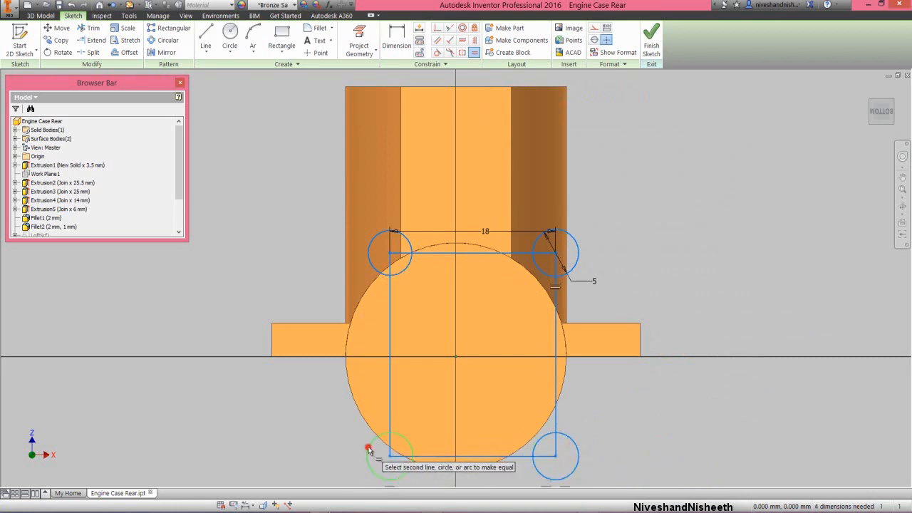
{"action": "left_click", "coordinate": [372, 271]}
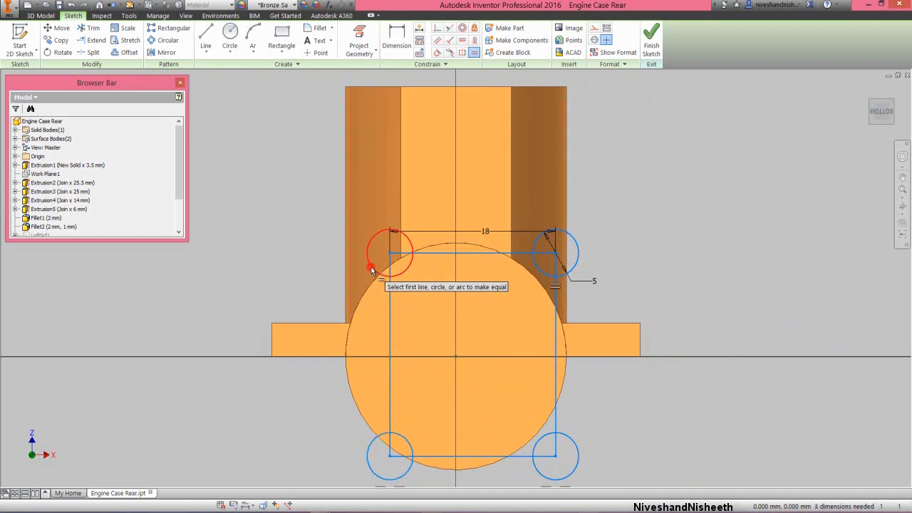
{"action": "right_click", "coordinate": [644, 160]}
{"action": "left_click", "coordinate": [675, 161]}
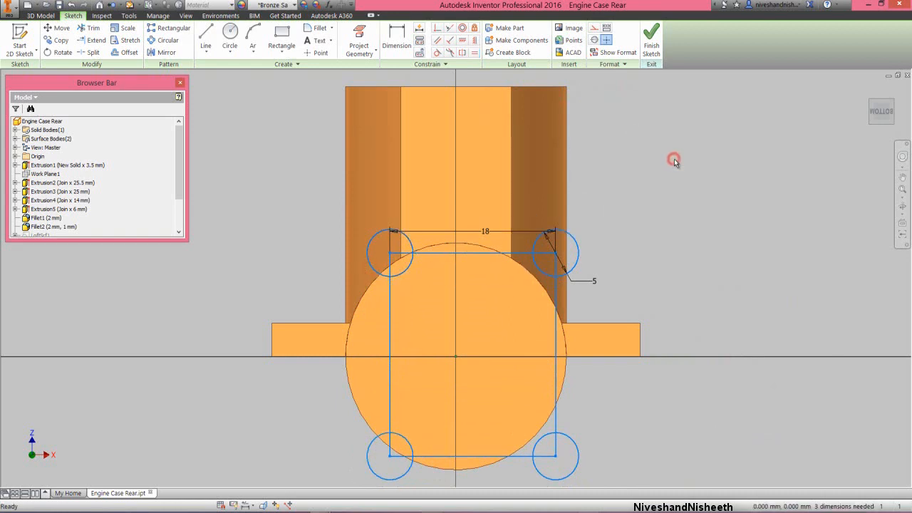
Project the circular edge of the cylinder's end face into the sketch.
{"action": "right_click", "coordinate": [672, 159]}
{"action": "left_click", "coordinate": [696, 170]}
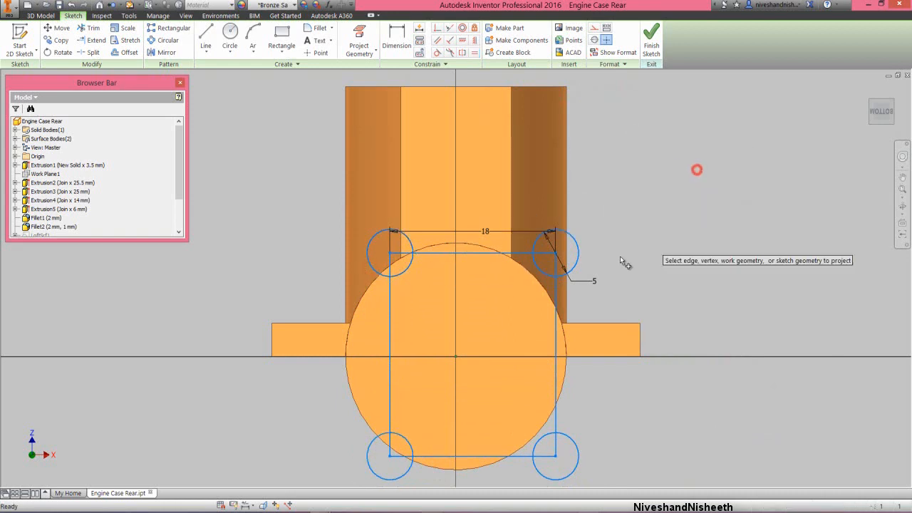
{"action": "left_click", "coordinate": [544, 284]}
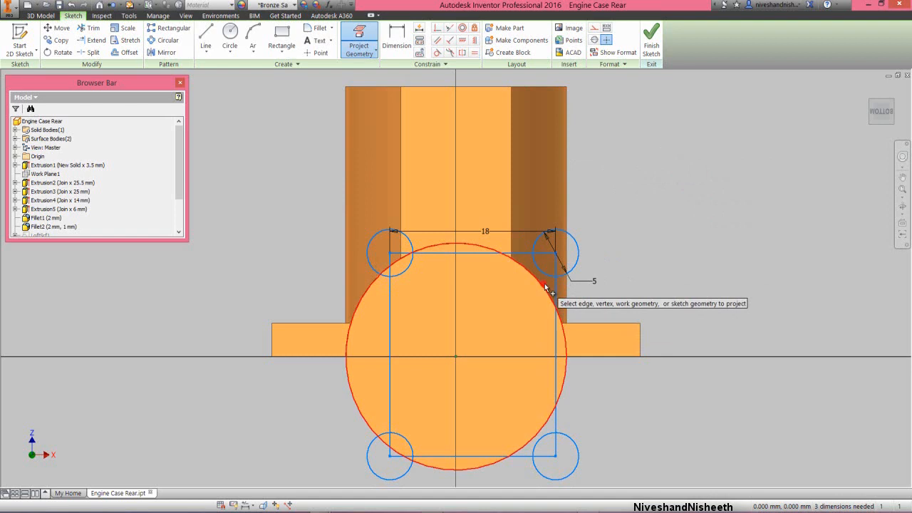
{"action": "right_click", "coordinate": [666, 196]}
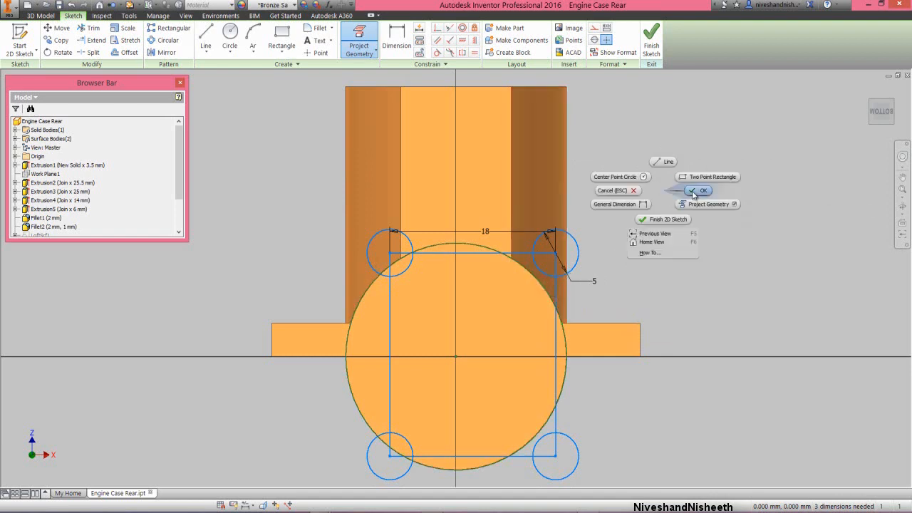
{"action": "left_click", "coordinate": [692, 192]}
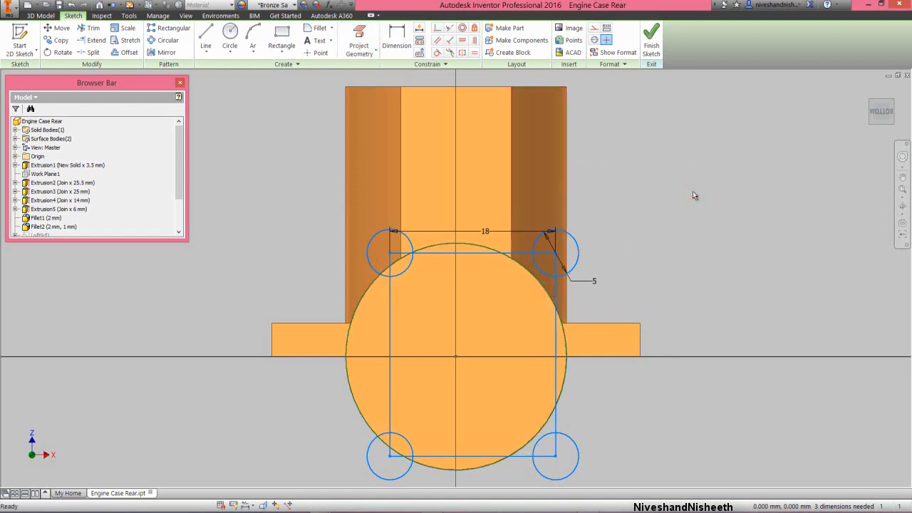
Dimension the vertical distance from the flange's lower edge to the lower-right circle's centre as d33/2.
{"action": "right_click", "coordinate": [692, 194]}
{"action": "left_click", "coordinate": [649, 205]}
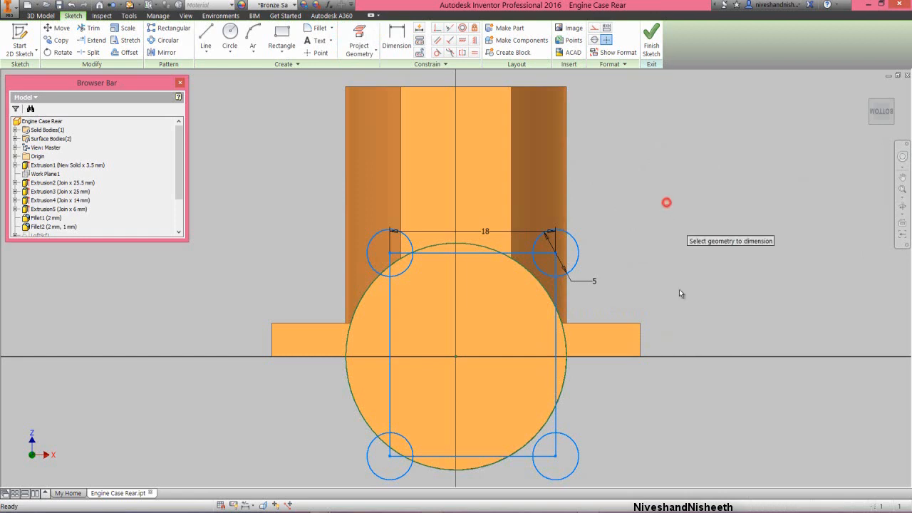
{"action": "left_click", "coordinate": [574, 447]}
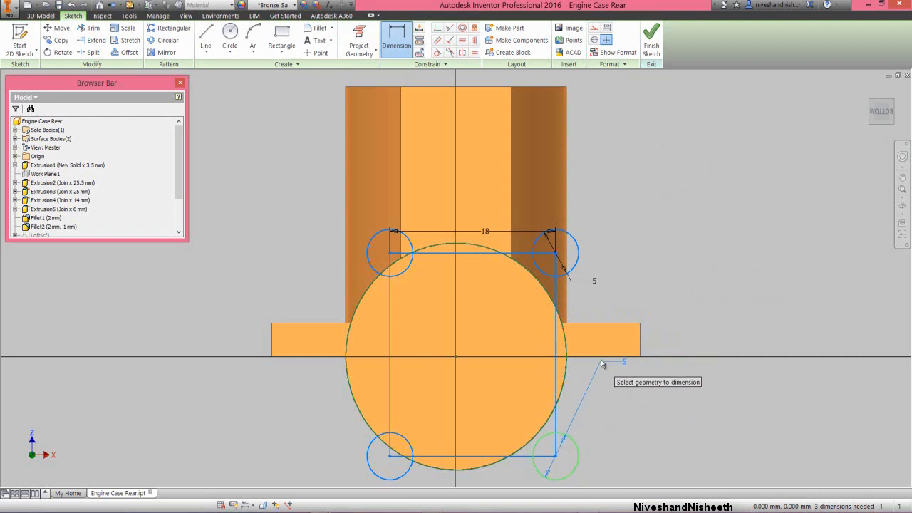
{"action": "left_click", "coordinate": [601, 358]}
{"action": "left_click", "coordinate": [673, 403]}
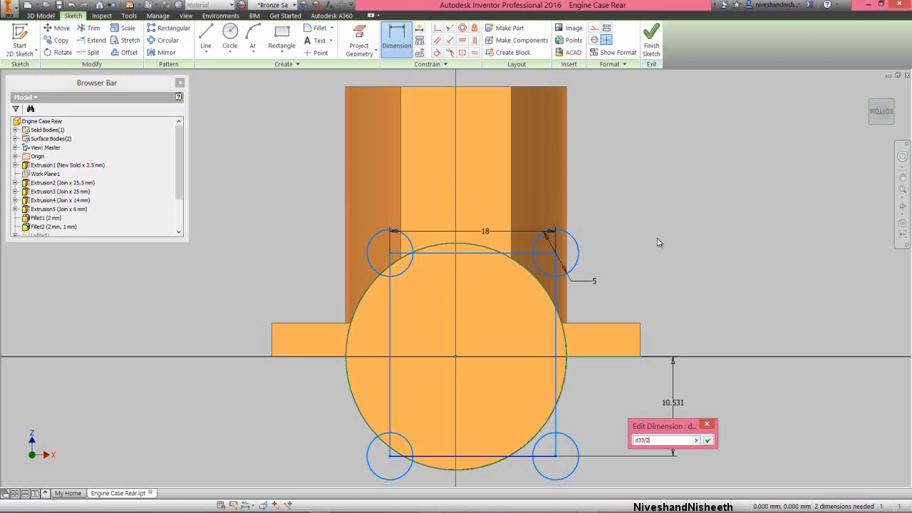
{"action": "left_click", "coordinate": [709, 441]}
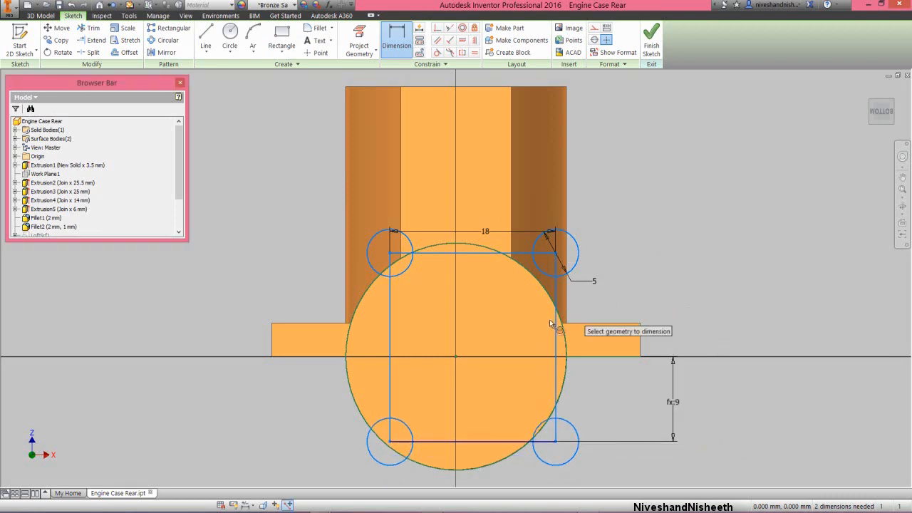
Dimension the horizontal distance from the face's centre to the rectangle's left side as half the width dimension d33, giving 9 mm.
{"action": "left_click", "coordinate": [456, 357]}
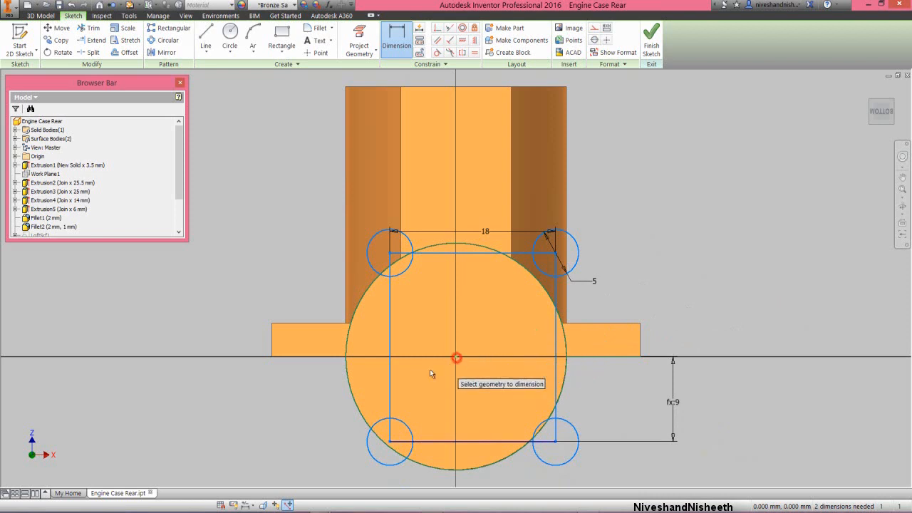
{"action": "left_click", "coordinate": [389, 375]}
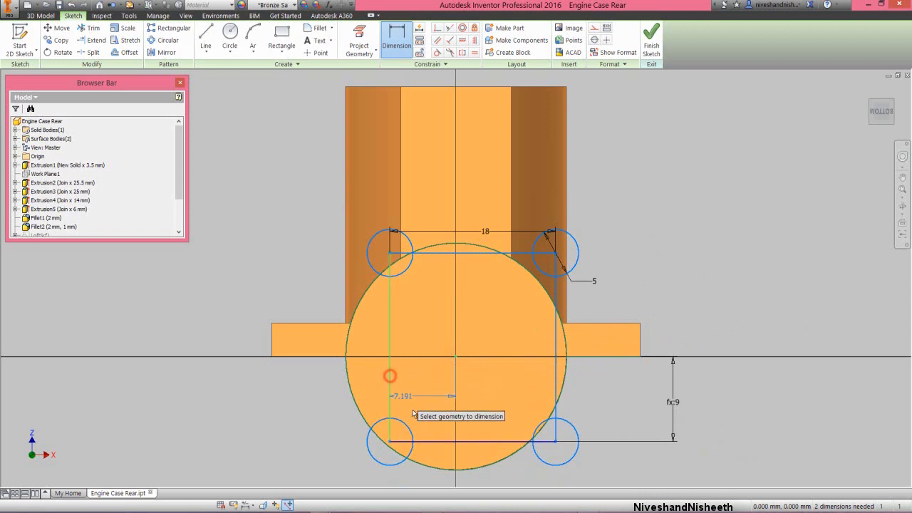
{"action": "left_click", "coordinate": [429, 481]}
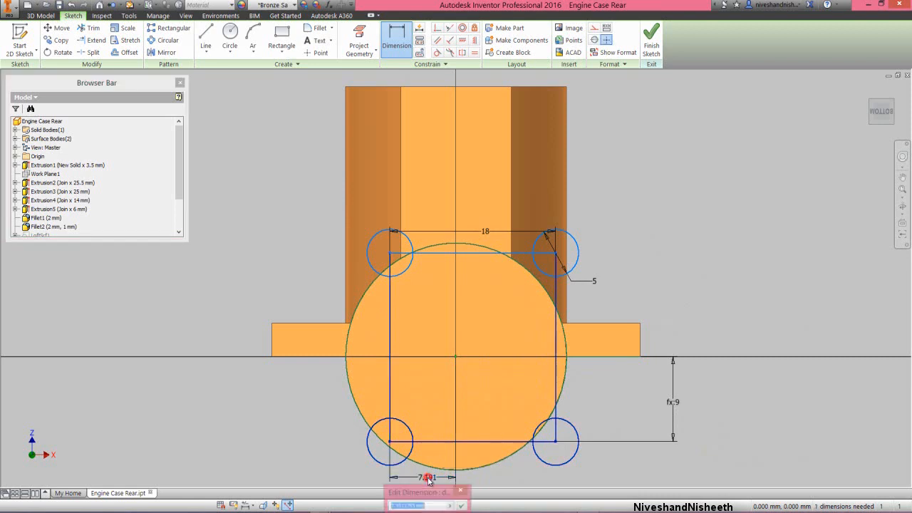
{"action": "left_click_drag", "start_coordinate": [438, 497], "coordinate": [276, 404]}
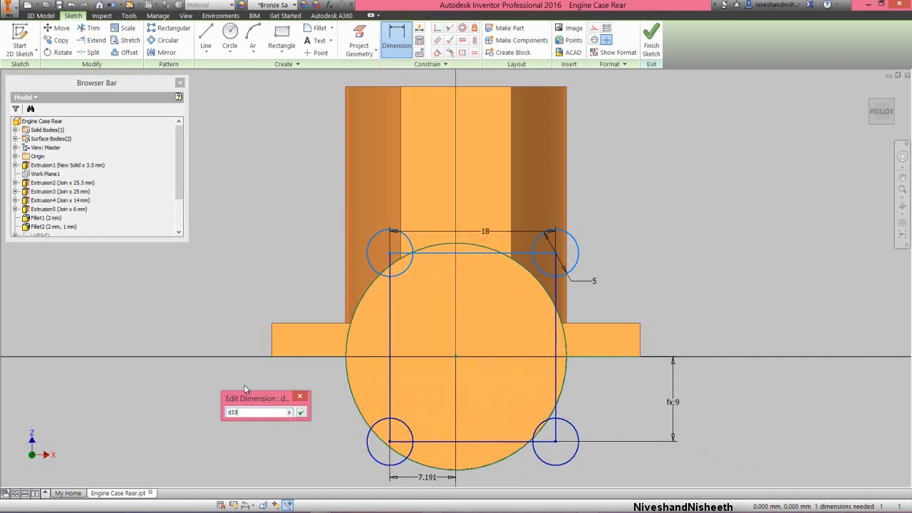
{"action": "key", "text": "Return"}
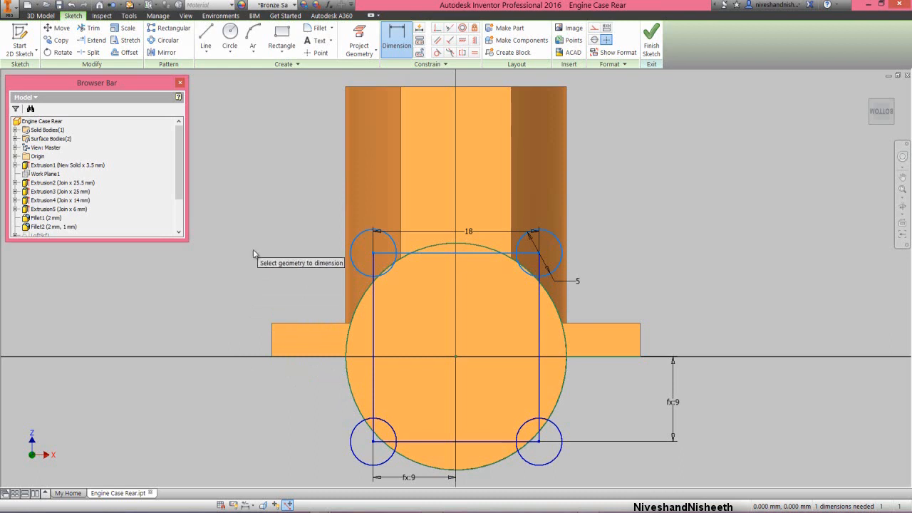
Dimension the rectangle's left side at 18 mm by linking it to the upper side's width dimension, and finish the sketch.
{"action": "left_click", "coordinate": [373, 318]}
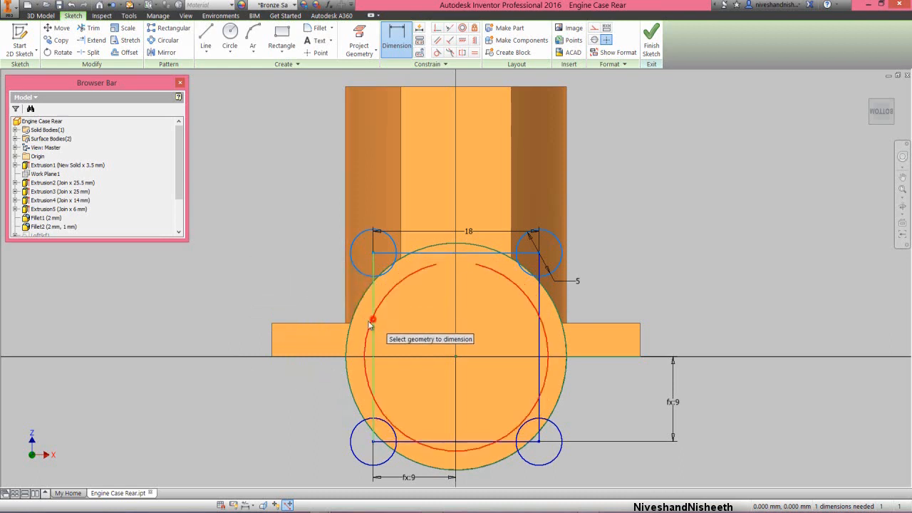
{"action": "left_click", "coordinate": [319, 341]}
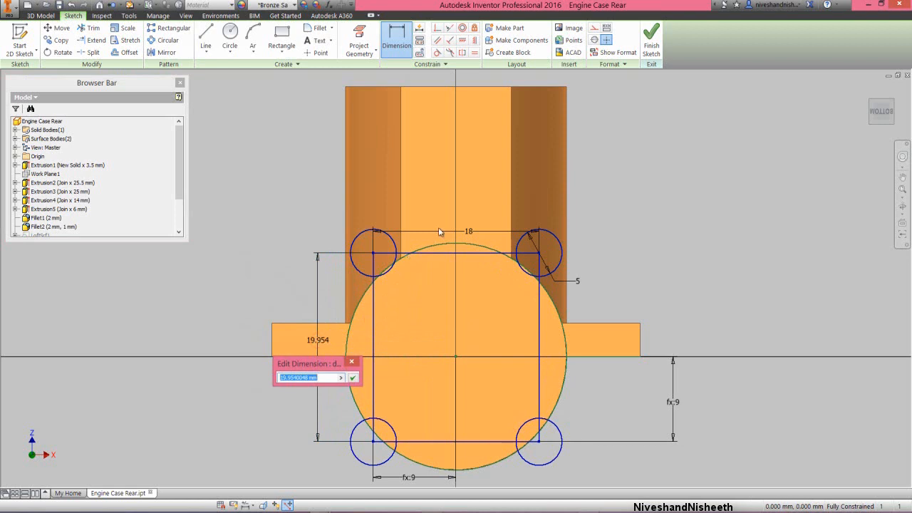
{"action": "left_click", "coordinate": [353, 378]}
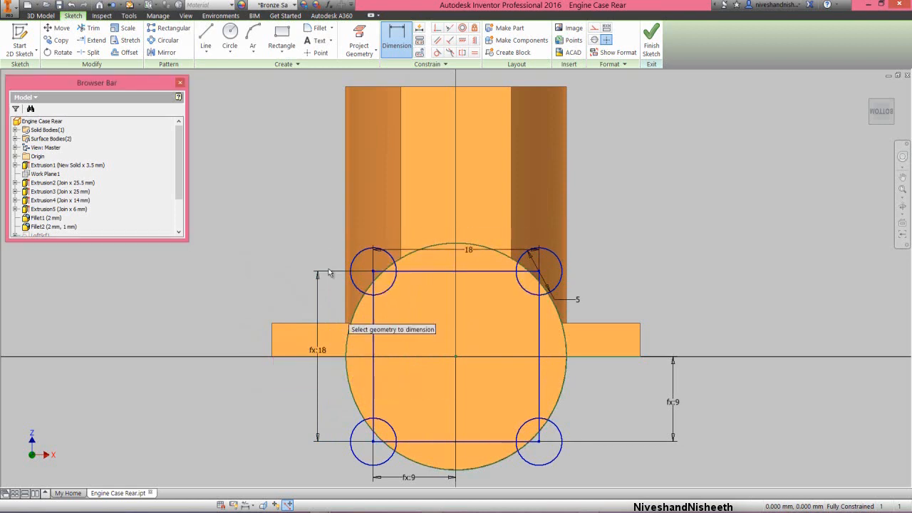
{"action": "right_click", "coordinate": [298, 180]}
{"action": "left_click", "coordinate": [327, 179]}
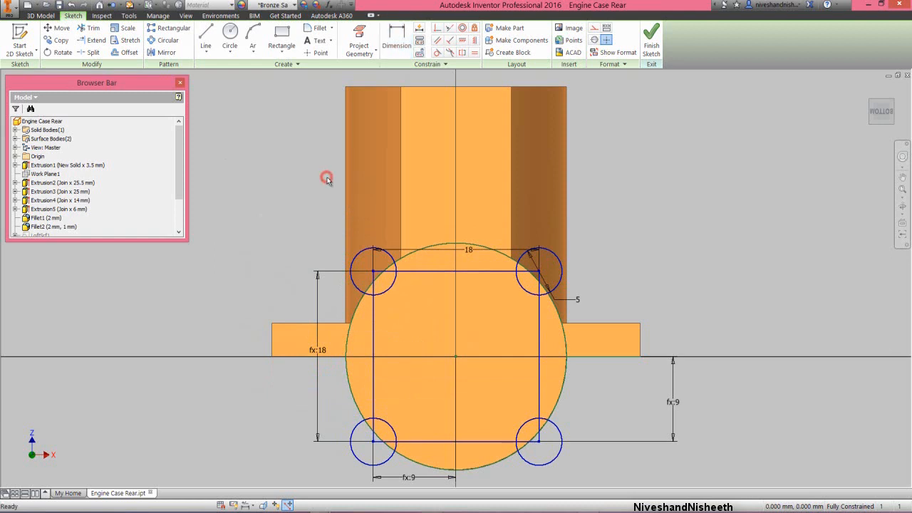
{"action": "left_click", "coordinate": [650, 50]}
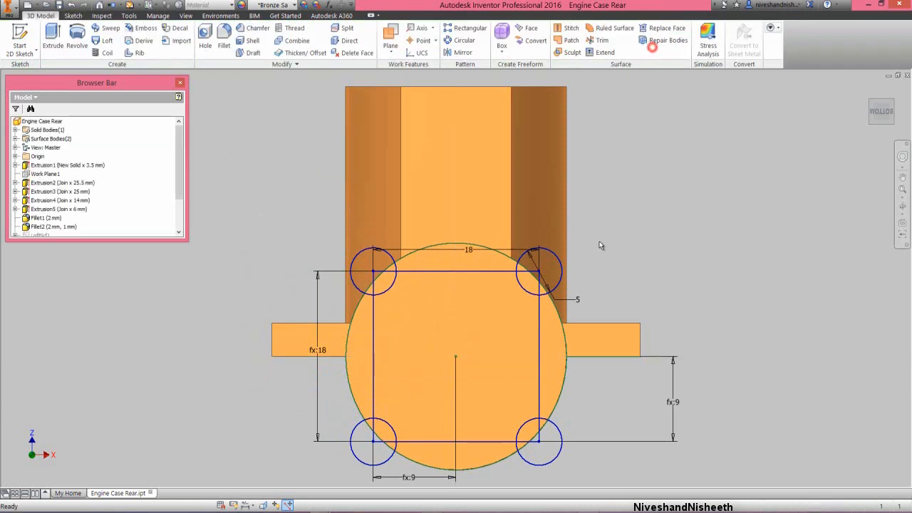
Extrude the four corner circles 10 mm as a joined feature.
{"action": "left_click", "coordinate": [562, 267]}
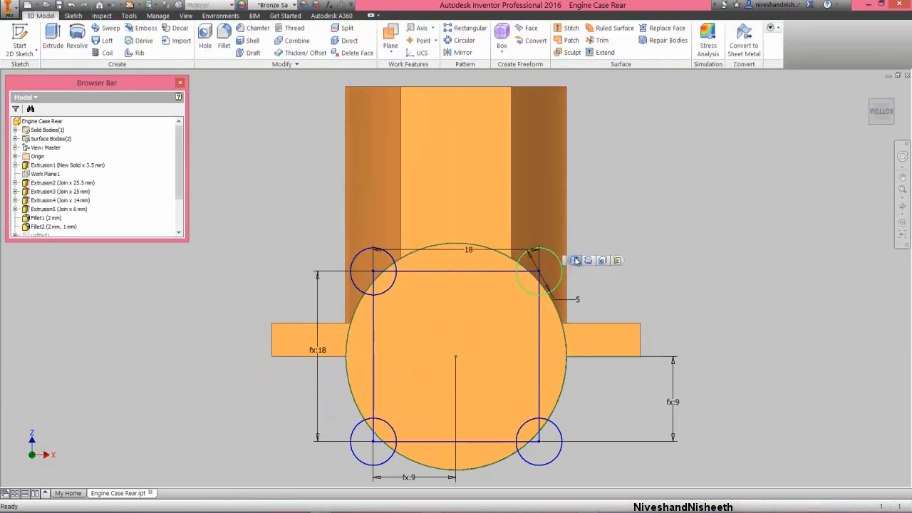
{"action": "left_click", "coordinate": [576, 260]}
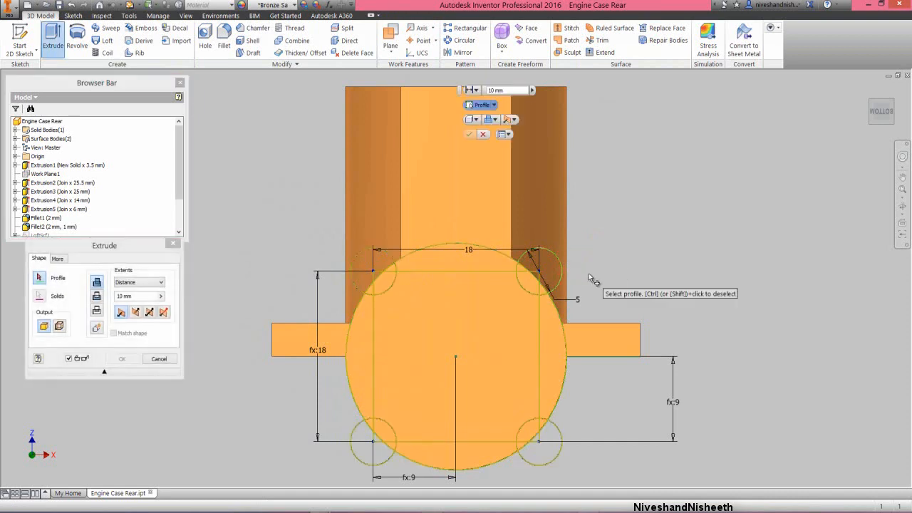
{"action": "left_click", "coordinate": [558, 273]}
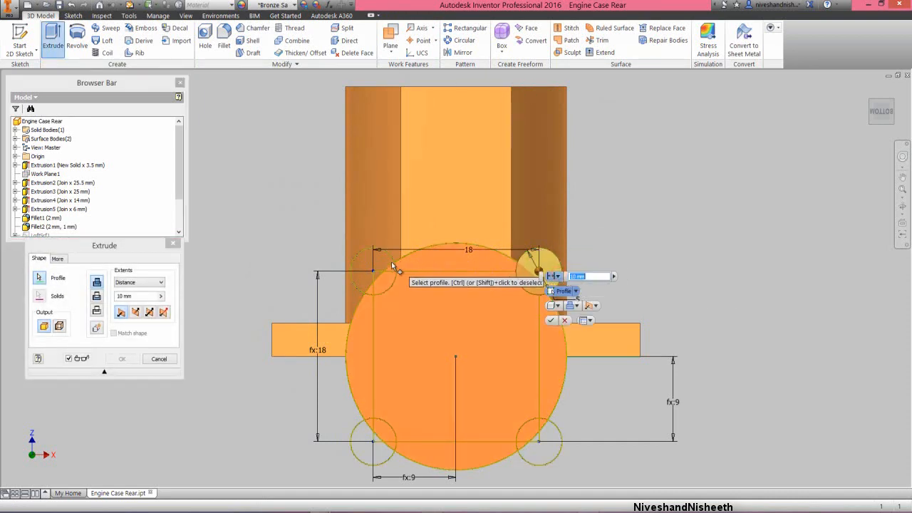
{"action": "left_click", "coordinate": [391, 266]}
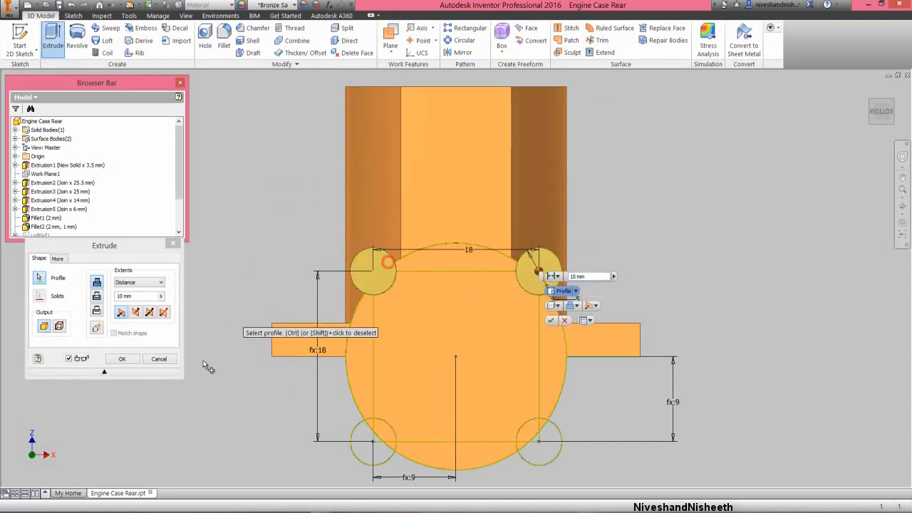
{"action": "left_click", "coordinate": [360, 455]}
{"action": "left_click", "coordinate": [536, 447]}
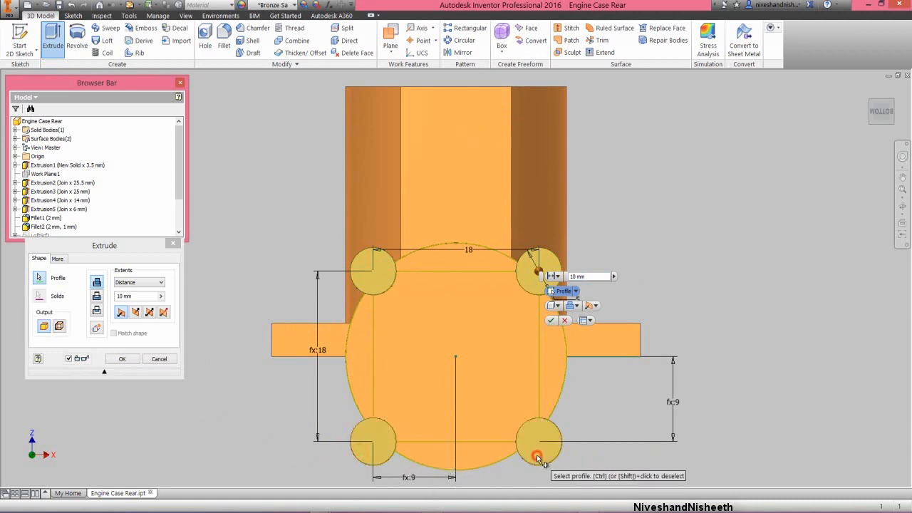
{"action": "key", "text": "Return"}
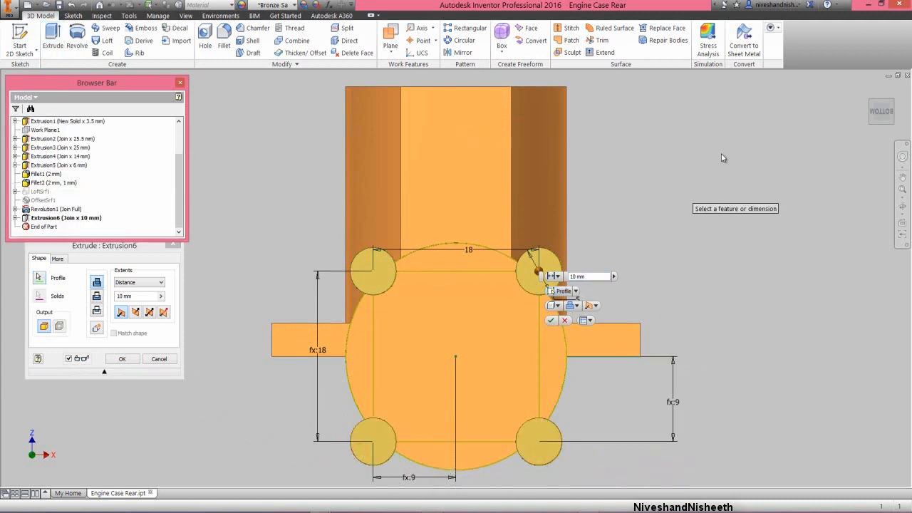
Reverse the four-circle extrusion so it runs back along the cylinder, set its distance to 8 mm, and finish the feature.
{"action": "left_click", "coordinate": [897, 104]}
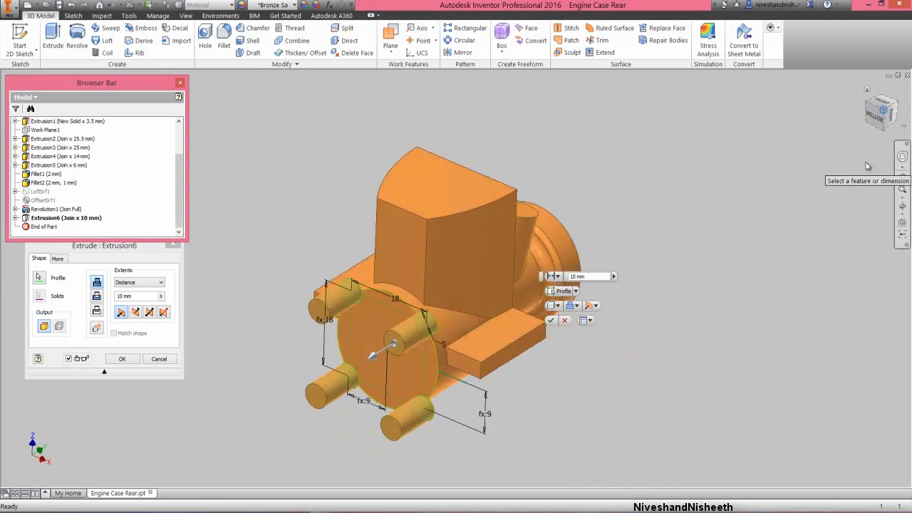
{"action": "left_click", "coordinate": [141, 247]}
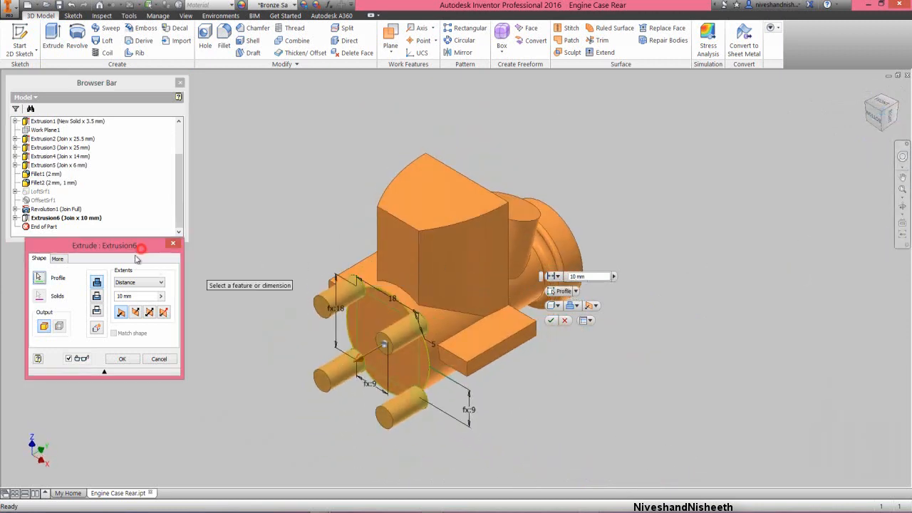
{"action": "left_click", "coordinate": [135, 312]}
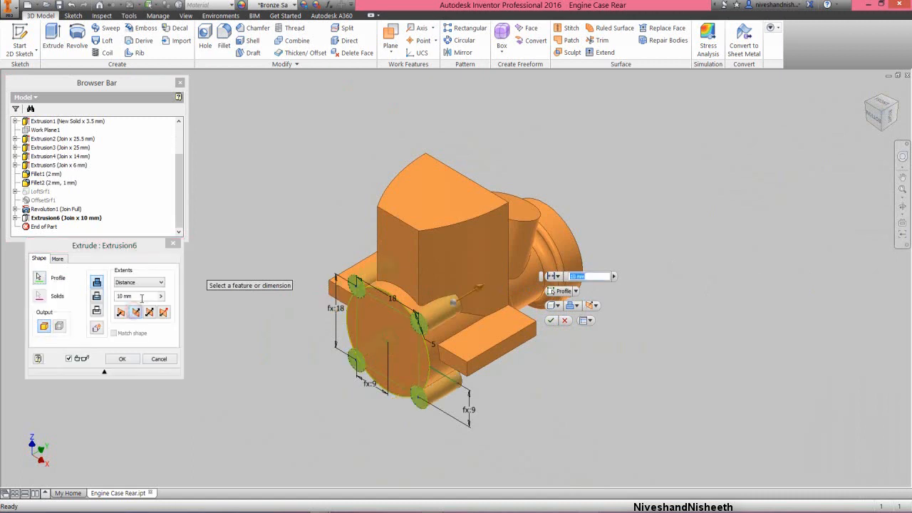
{"action": "left_click", "coordinate": [140, 296]}
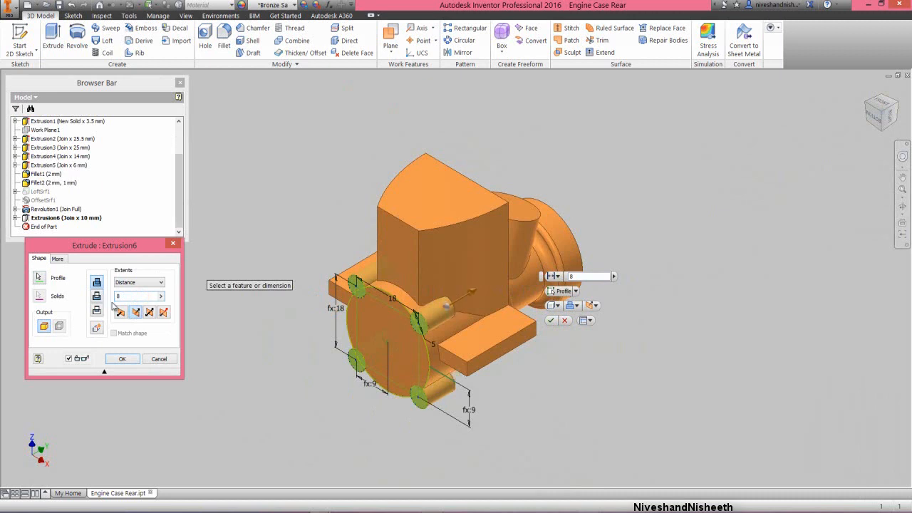
{"action": "left_click", "coordinate": [117, 359]}
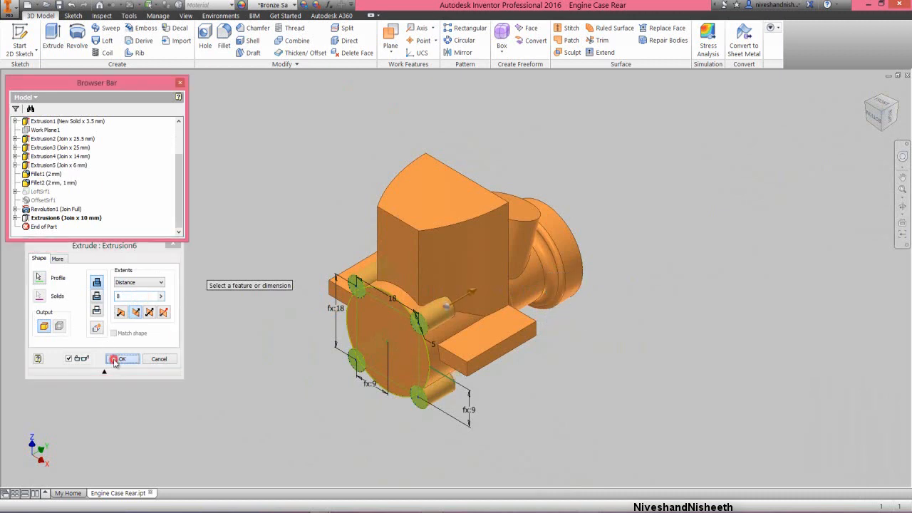
{"action": "left_click", "coordinate": [240, 379]}
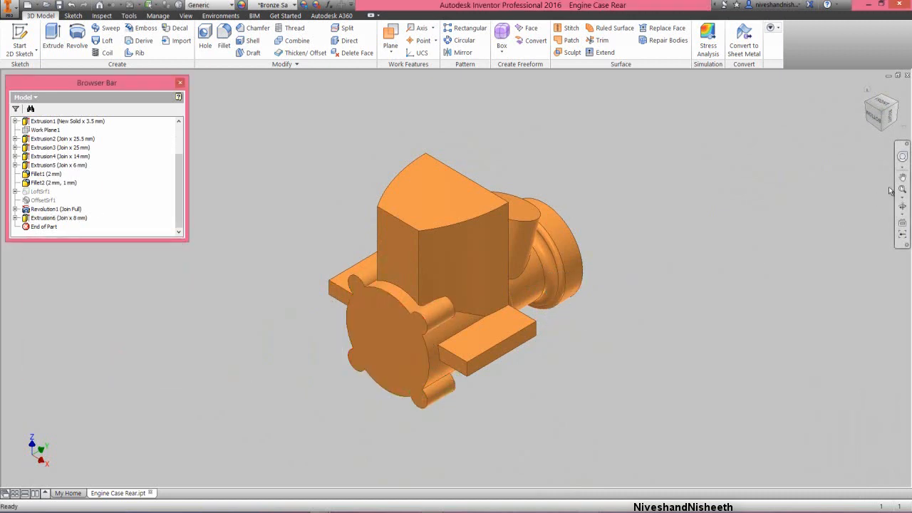
Start a sketch on the cylinder's end face and project the two lower boss arcs and the large arc between them.
{"action": "scroll", "coordinate": [513, 165], "scroll_direction": "down", "scroll_amount": 2}
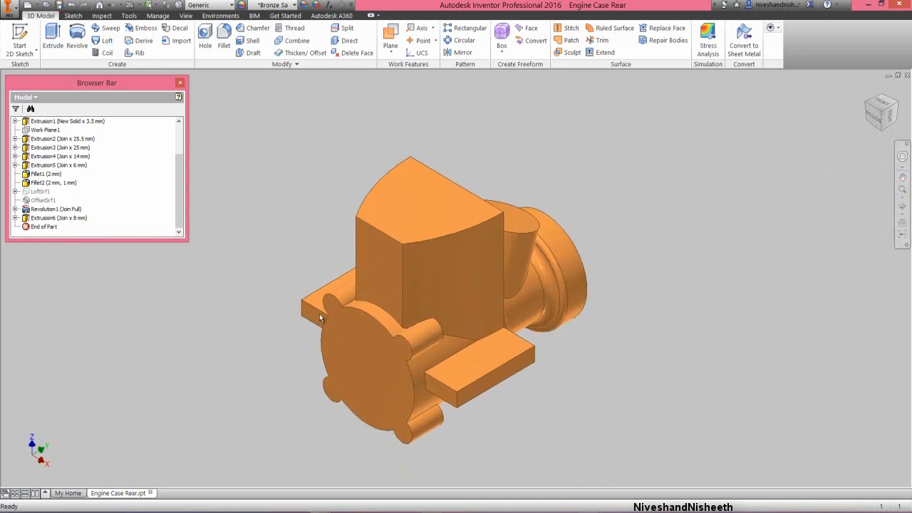
{"action": "left_click", "coordinate": [358, 358]}
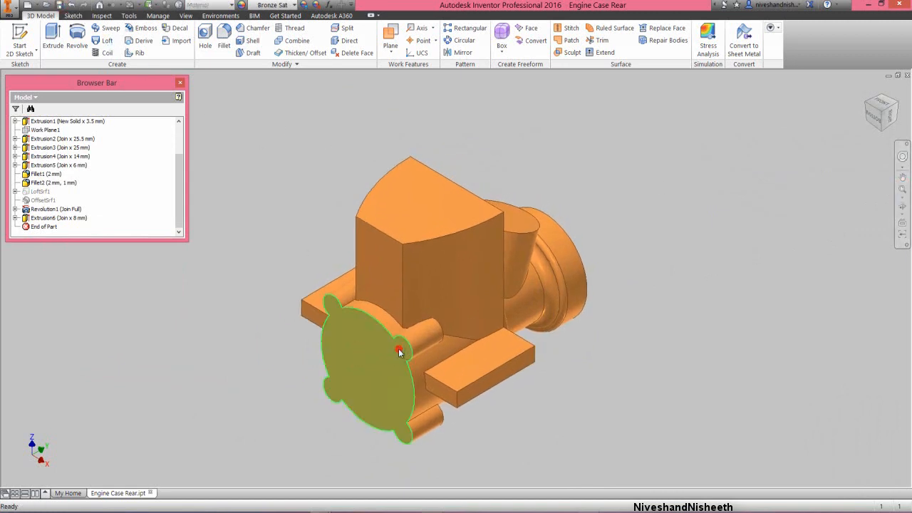
{"action": "left_click", "coordinate": [399, 350]}
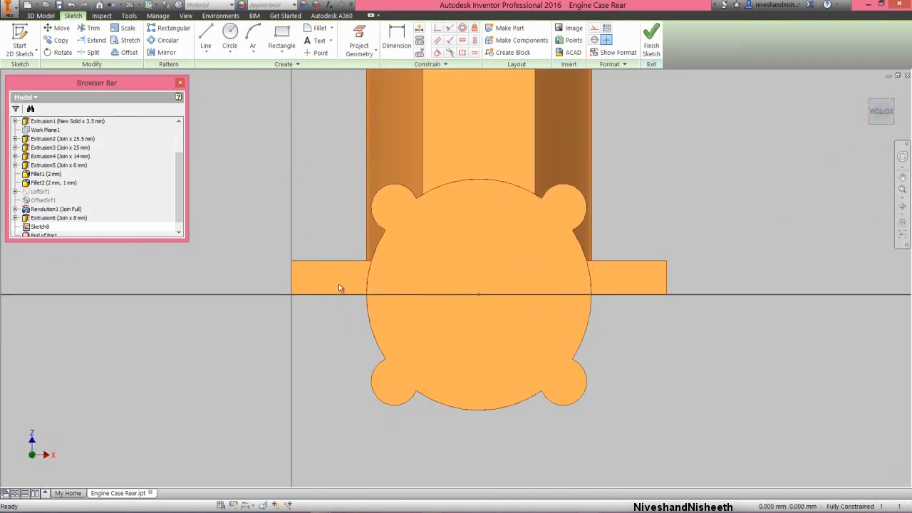
{"action": "left_click", "coordinate": [359, 41]}
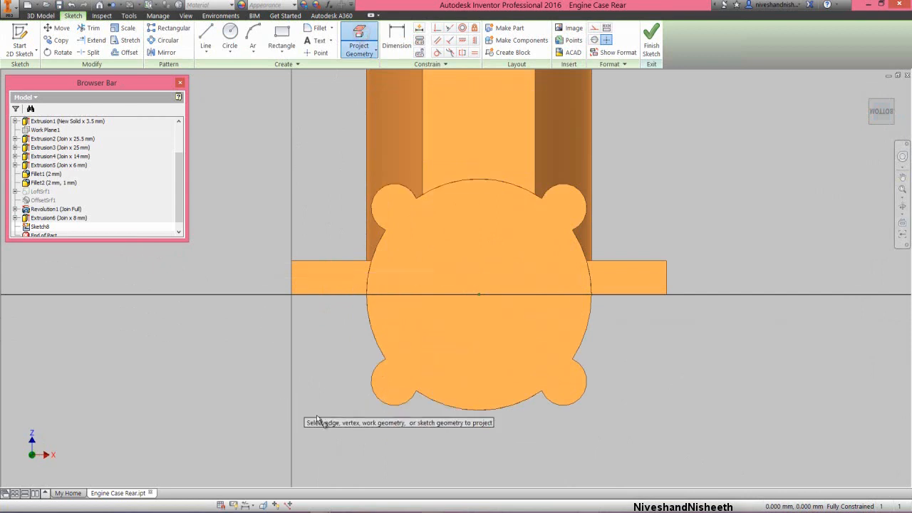
{"action": "left_click", "coordinate": [381, 402]}
{"action": "left_click", "coordinate": [435, 403]}
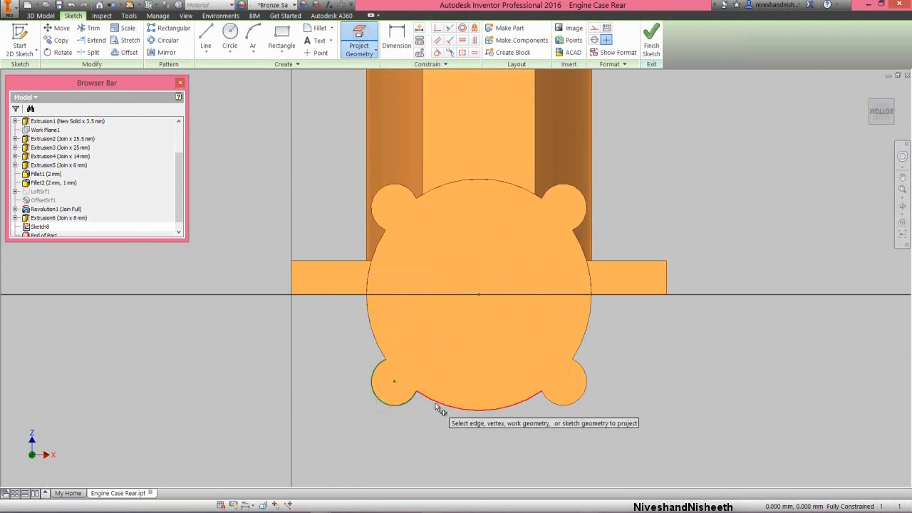
{"action": "left_click", "coordinate": [555, 403]}
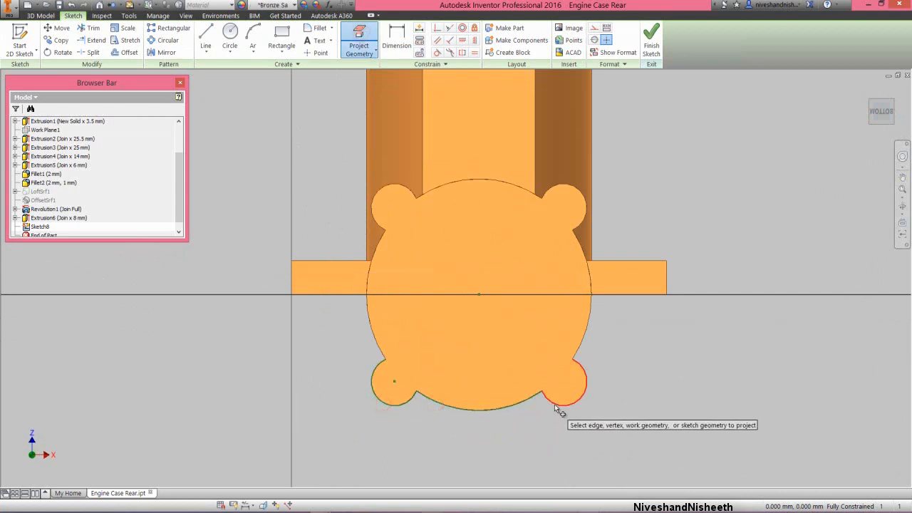
Sketch a slightly sloping line just below the gap between the lower-left boss and the large lower arc.
{"action": "right_click", "coordinate": [650, 363]}
{"action": "left_click", "coordinate": [650, 327]}
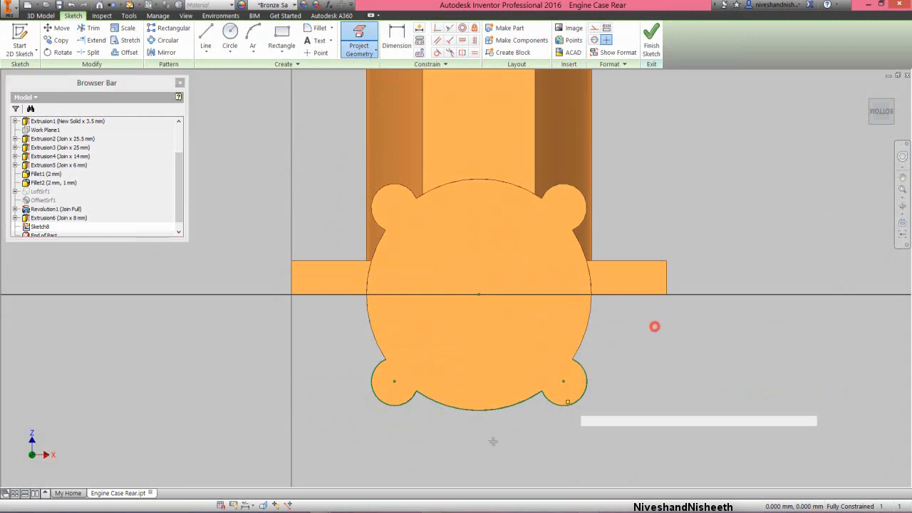
{"action": "scroll", "coordinate": [427, 417], "scroll_direction": "down", "scroll_amount": 3}
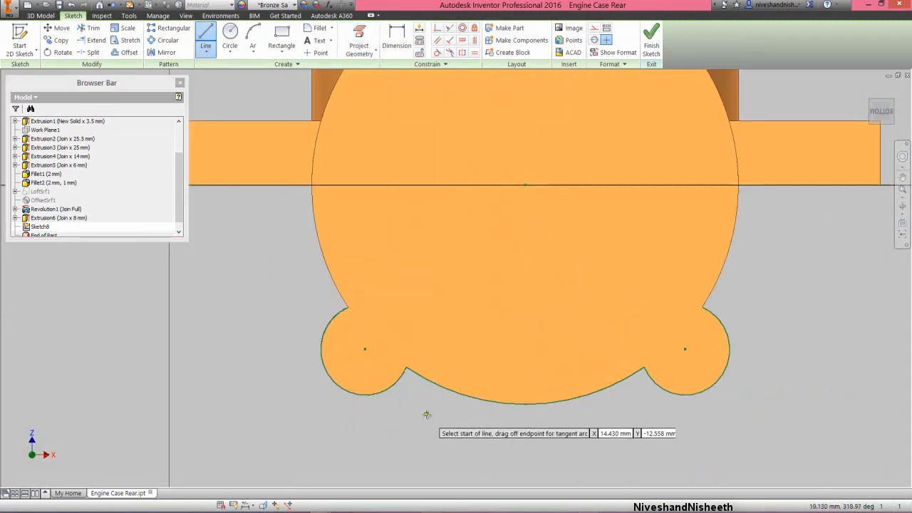
{"action": "left_click", "coordinate": [386, 411]}
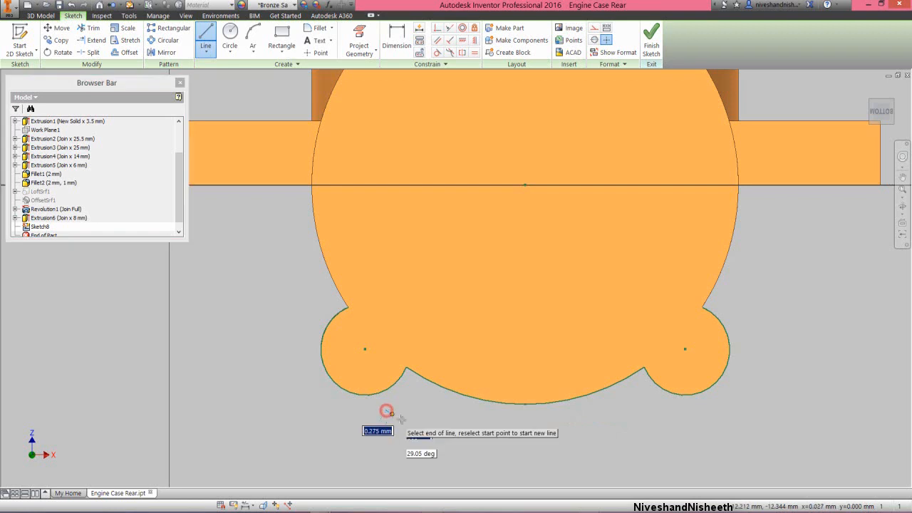
{"action": "left_click", "coordinate": [508, 422]}
{"action": "right_click", "coordinate": [508, 422]}
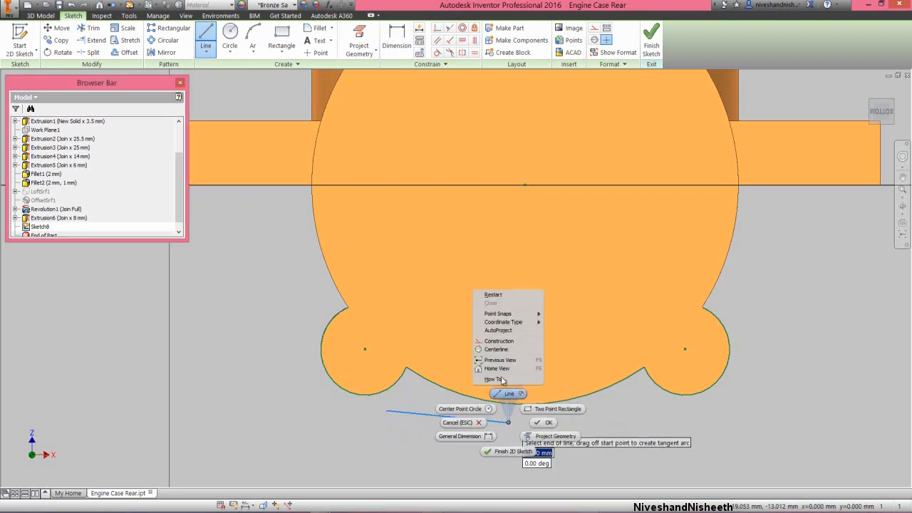
{"action": "left_click", "coordinate": [543, 423]}
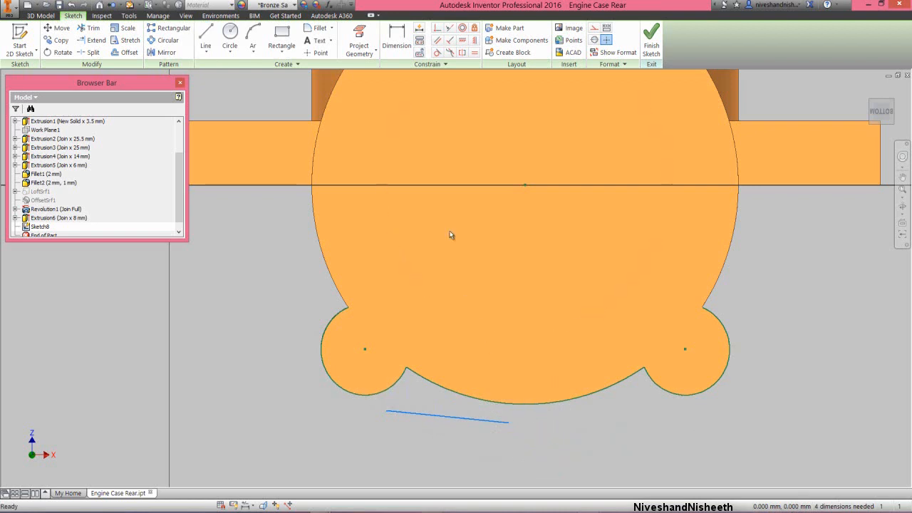
Constrain the line's left endpoint coincident with the lower-left boss arc.
{"action": "left_click", "coordinate": [436, 28]}
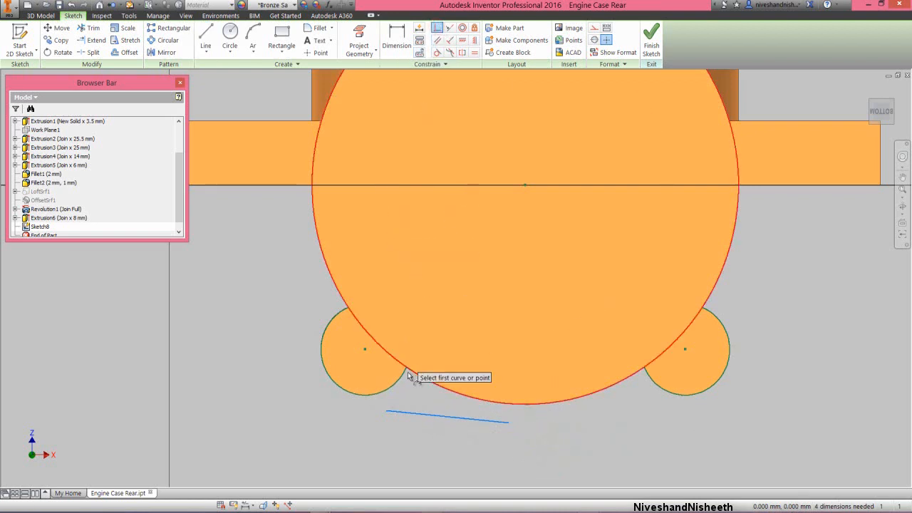
{"action": "left_click", "coordinate": [385, 414]}
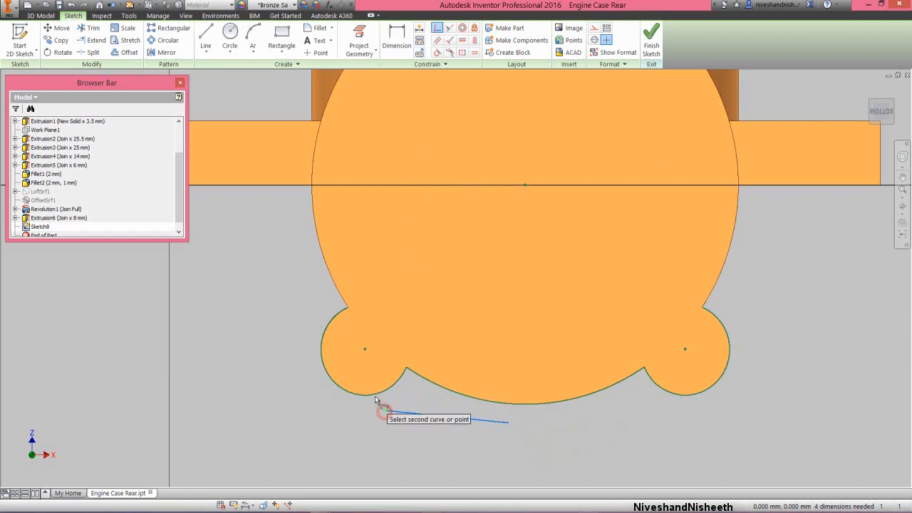
{"action": "left_click", "coordinate": [375, 394]}
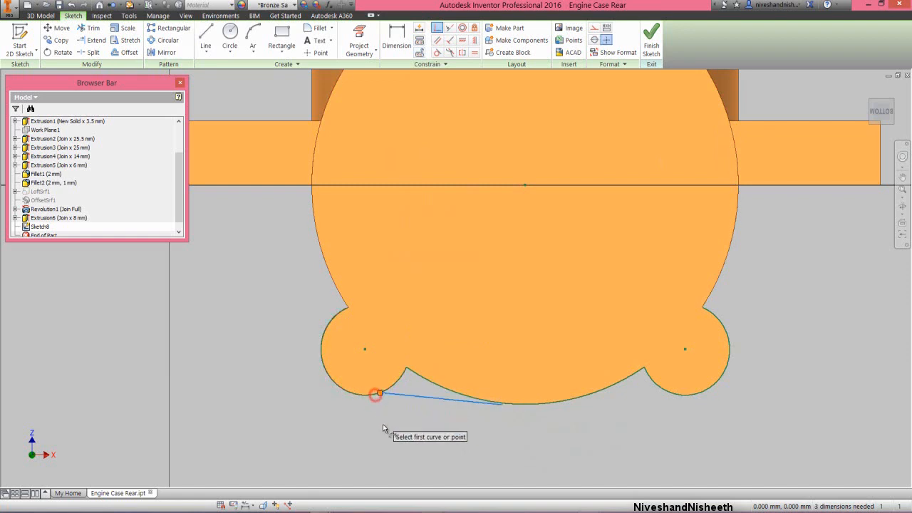
{"action": "right_click", "coordinate": [426, 427]}
{"action": "left_click", "coordinate": [455, 425]}
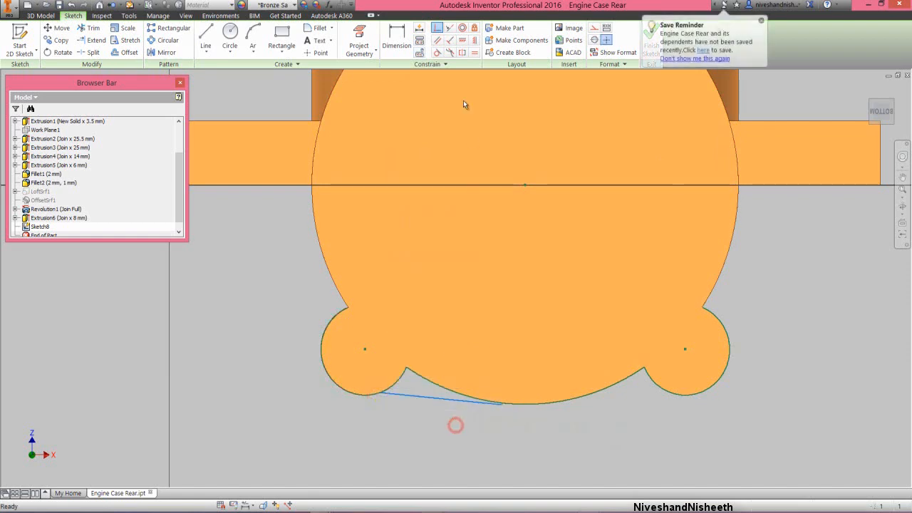
Make the line tangent to the lower-left boss arc.
{"action": "left_click", "coordinate": [436, 52]}
{"action": "left_click", "coordinate": [418, 399]}
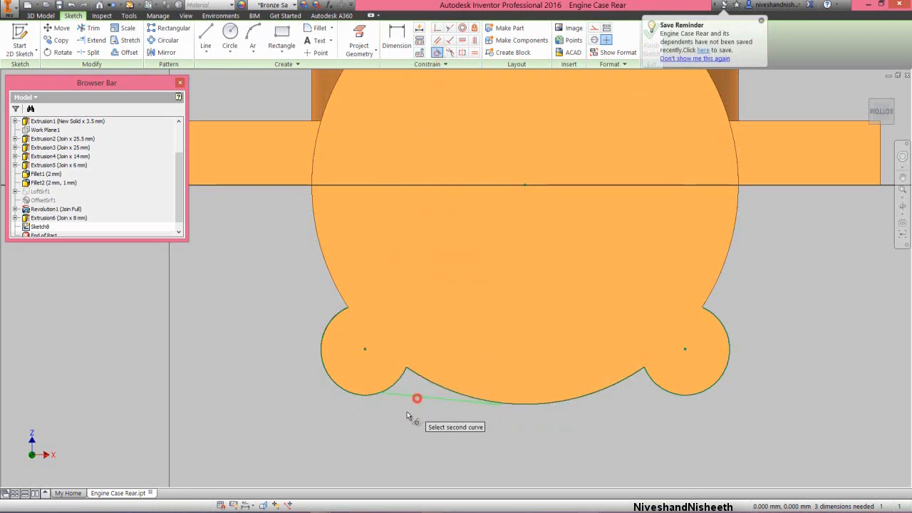
{"action": "left_click", "coordinate": [361, 393]}
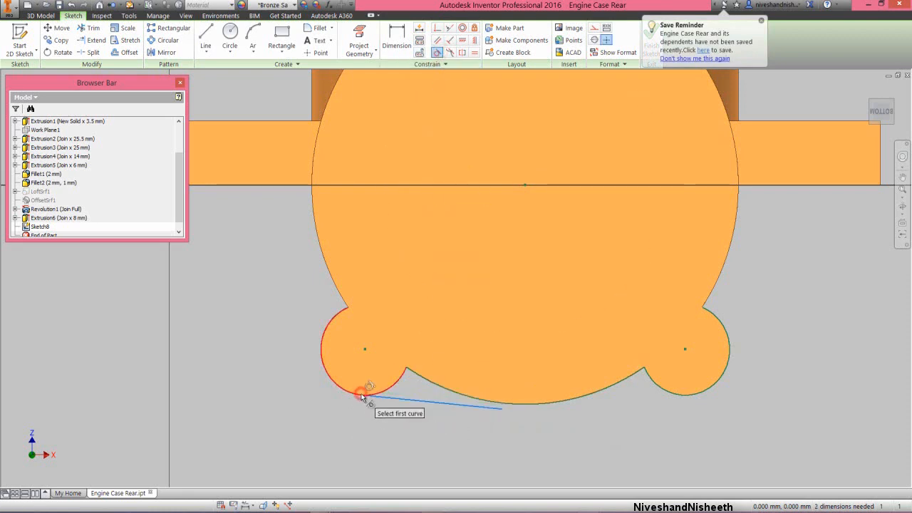
Constrain the line's right endpoint coincident with the large lower arc.
{"action": "right_click", "coordinate": [486, 427]}
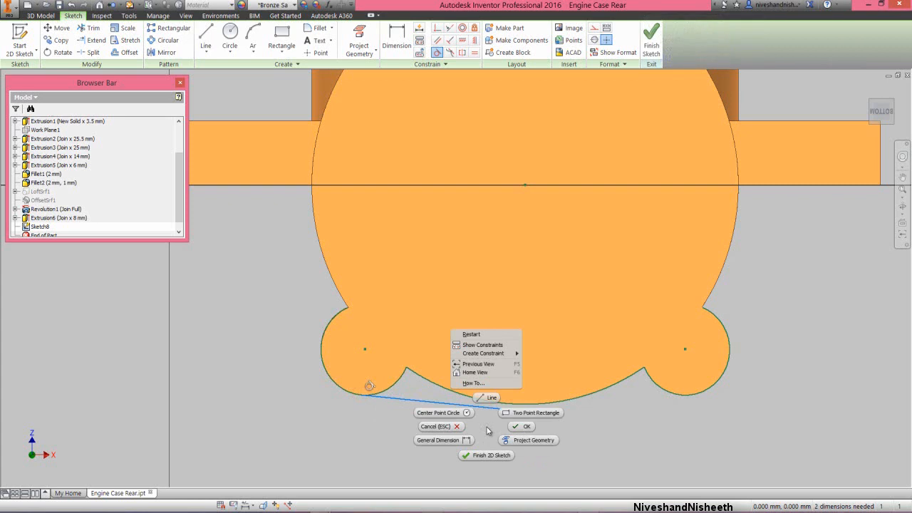
{"action": "mouse_move", "coordinate": [516, 356]}
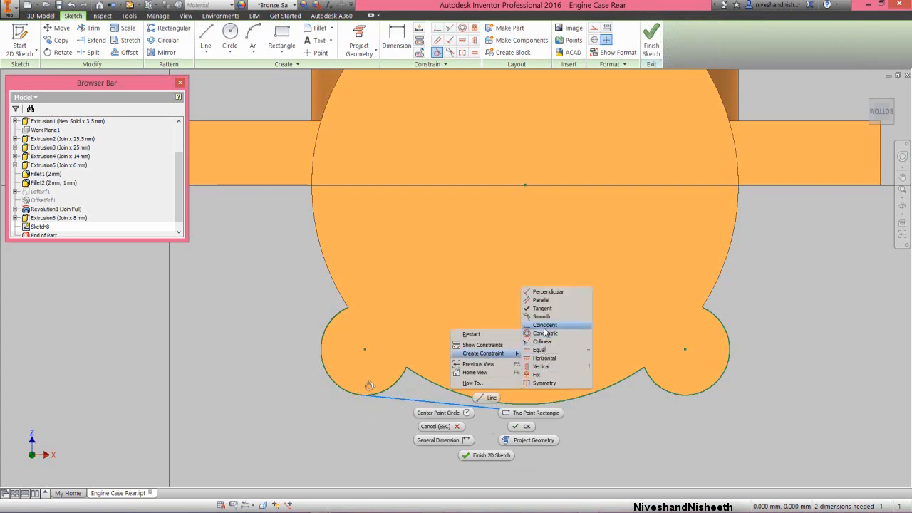
{"action": "left_click", "coordinate": [545, 332]}
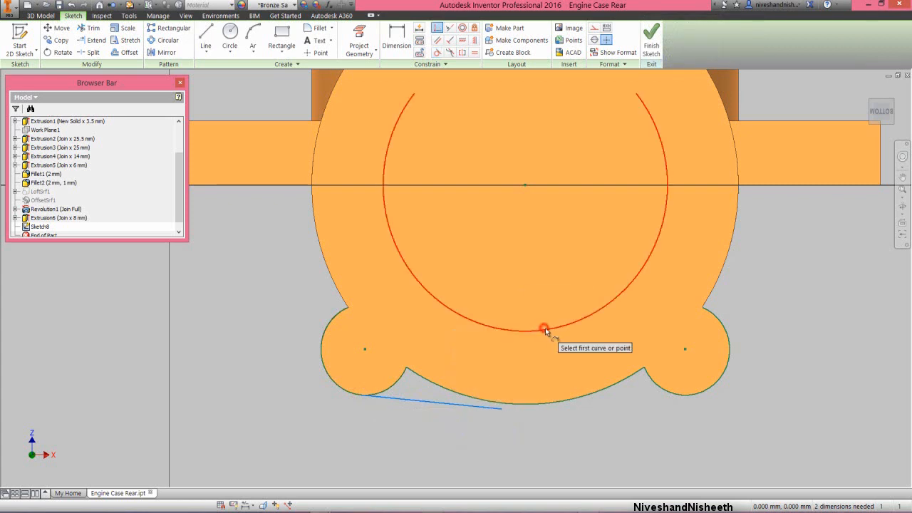
{"action": "left_click", "coordinate": [521, 404]}
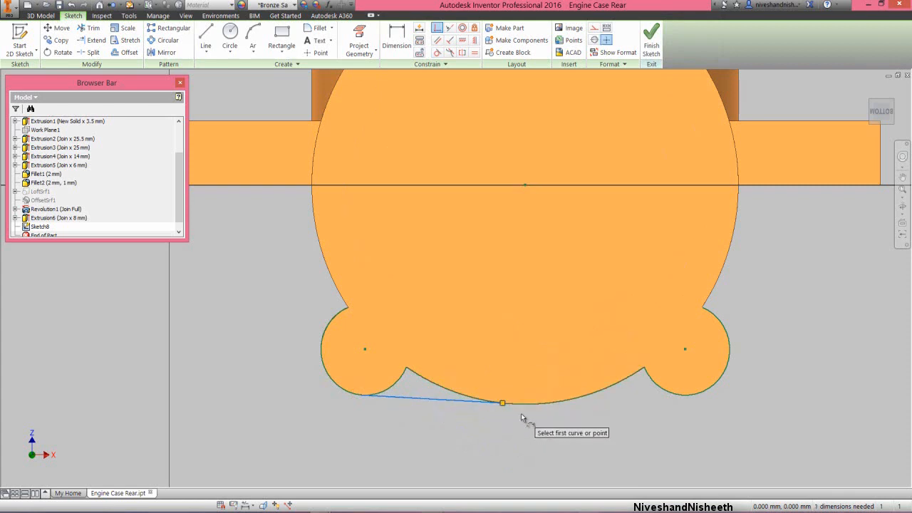
Make the line tangent to the large lower arc.
{"action": "right_click", "coordinate": [521, 414]}
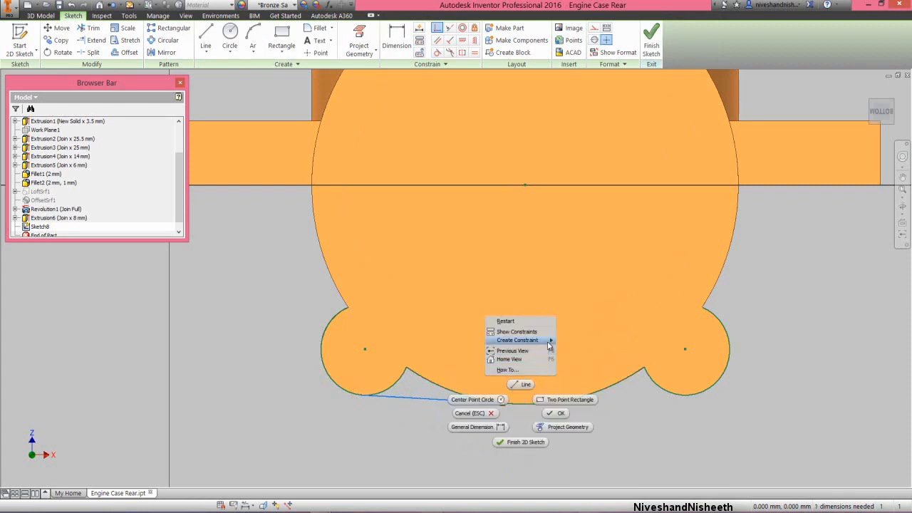
{"action": "mouse_move", "coordinate": [549, 343]}
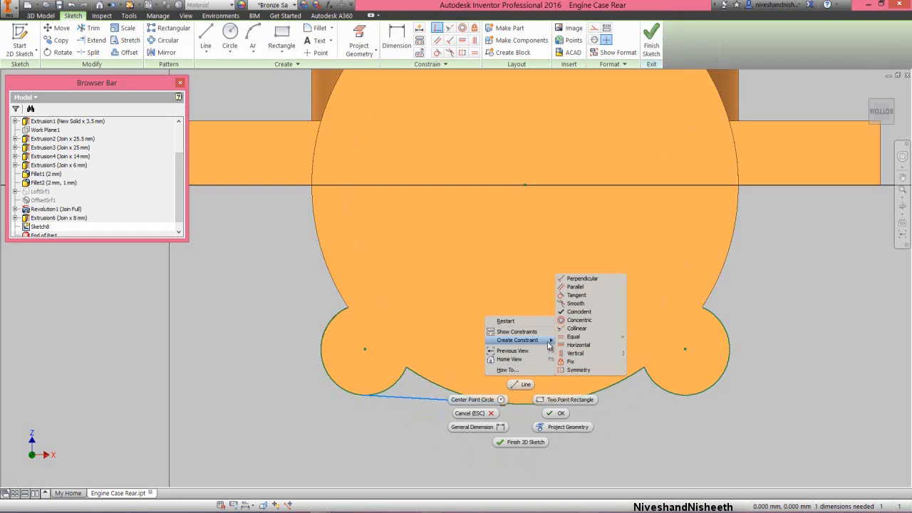
{"action": "left_click", "coordinate": [577, 297]}
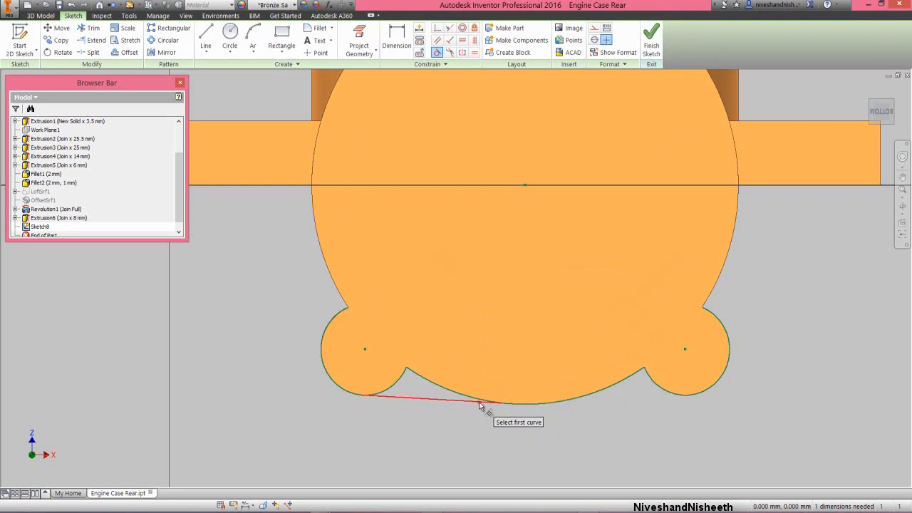
{"action": "left_click", "coordinate": [522, 404]}
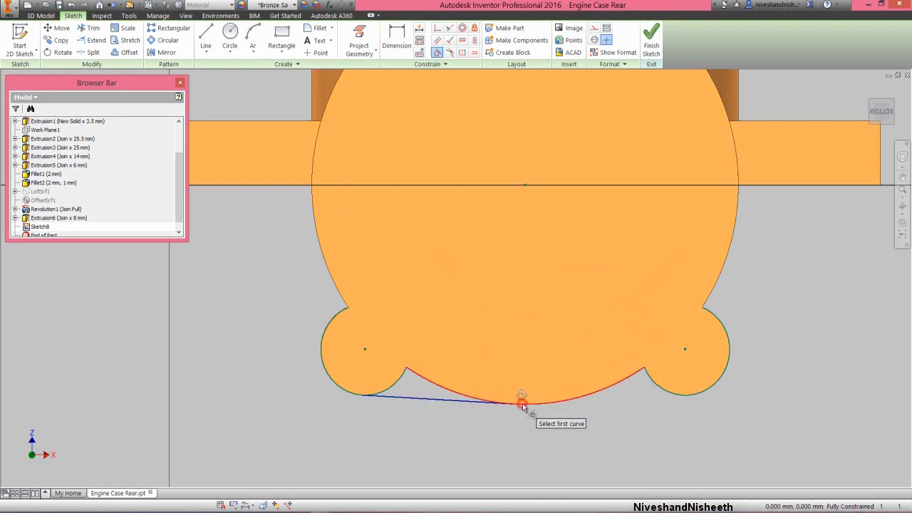
{"action": "right_click", "coordinate": [601, 408]}
{"action": "left_click", "coordinate": [628, 407]}
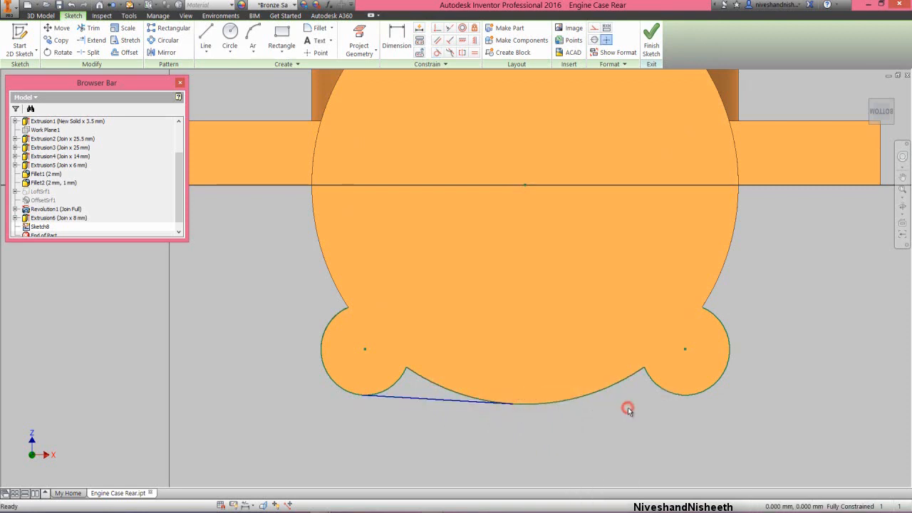
Sketch a nearly horizontal line about 5 mm long just below the gap between the large lower arc and the lower-right boss.
{"action": "right_click", "coordinate": [644, 407]}
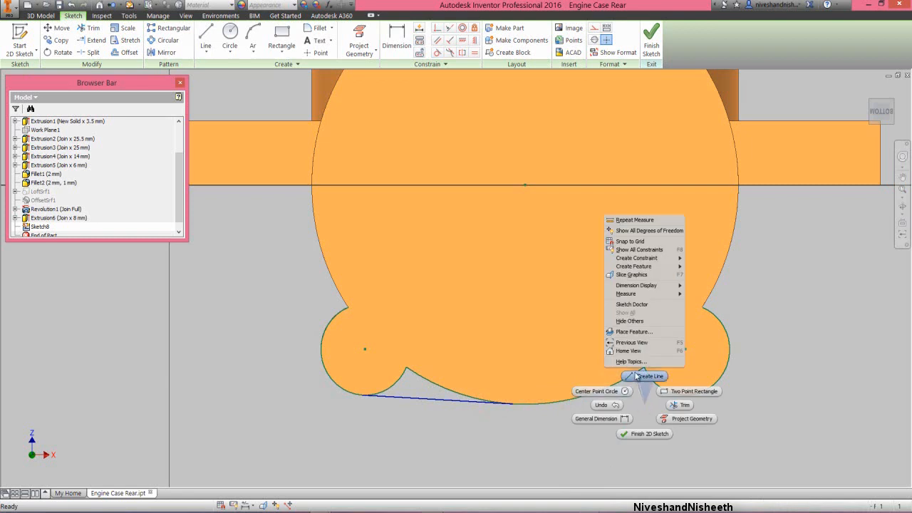
{"action": "left_click", "coordinate": [636, 376]}
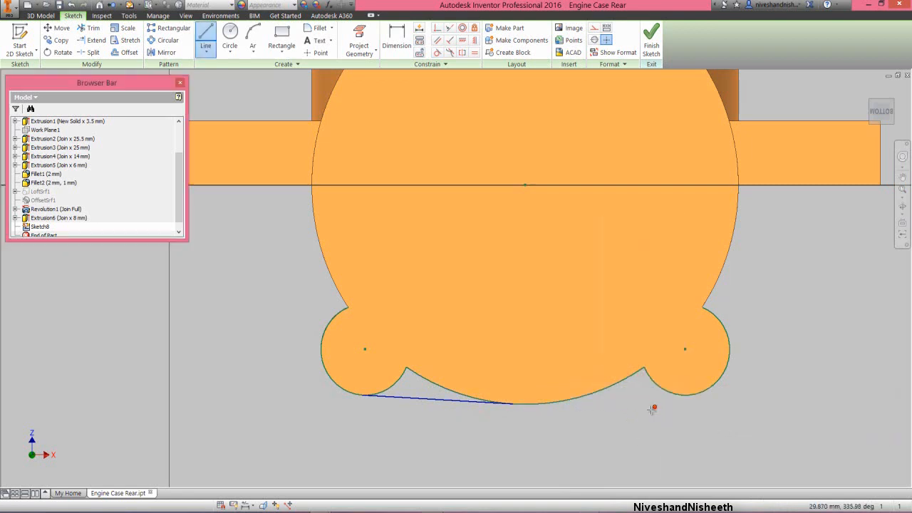
{"action": "left_click", "coordinate": [653, 406]}
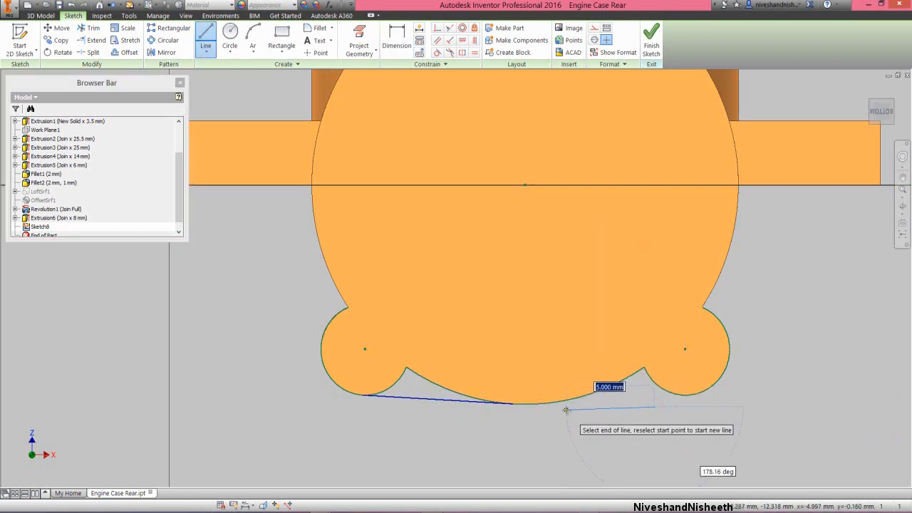
{"action": "left_click", "coordinate": [566, 410]}
{"action": "right_click", "coordinate": [566, 410]}
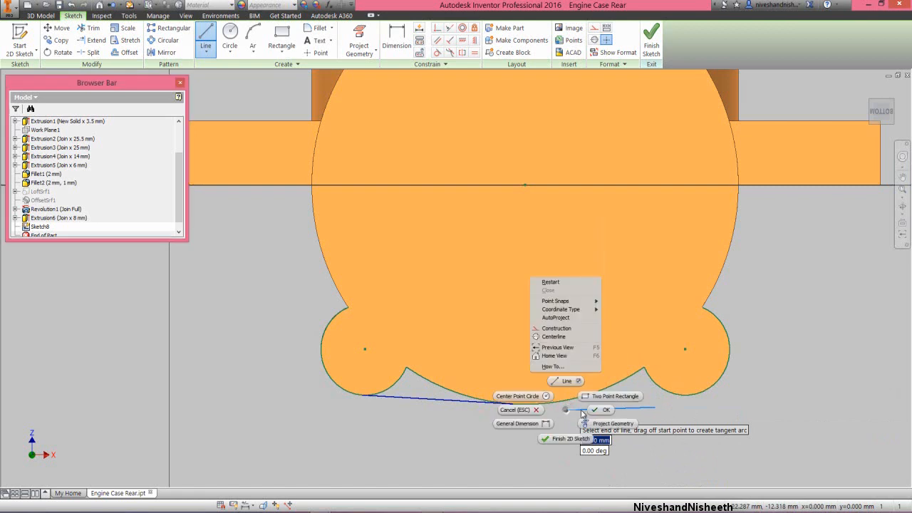
{"action": "left_click", "coordinate": [534, 410]}
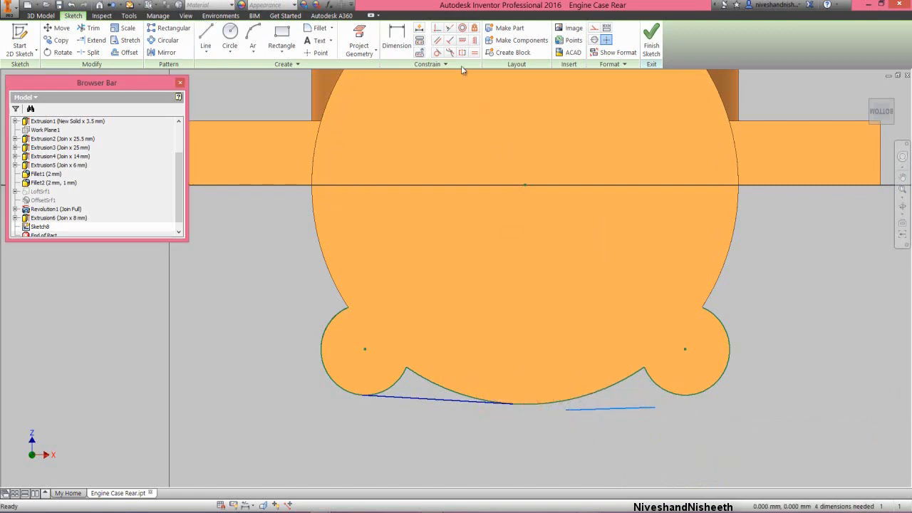
Constrain the new line's right endpoint coincident with the lower-right boss arc.
{"action": "left_click", "coordinate": [437, 27]}
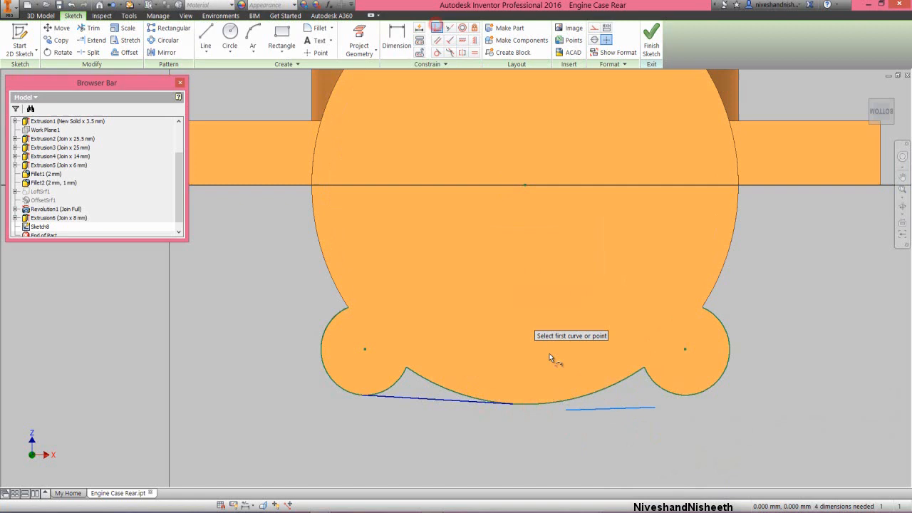
{"action": "left_click", "coordinate": [656, 407]}
{"action": "left_click", "coordinate": [672, 396]}
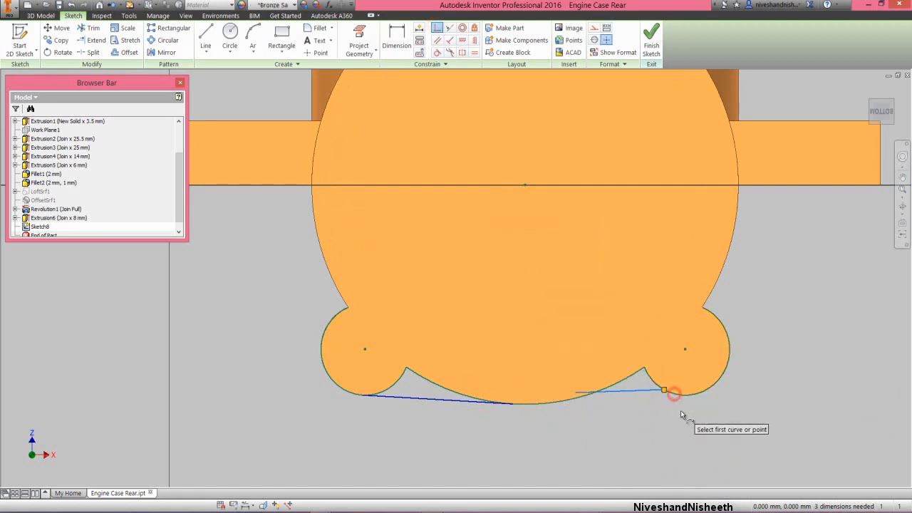
Make the new line tangent to the lower-right boss arc.
{"action": "right_click", "coordinate": [681, 411]}
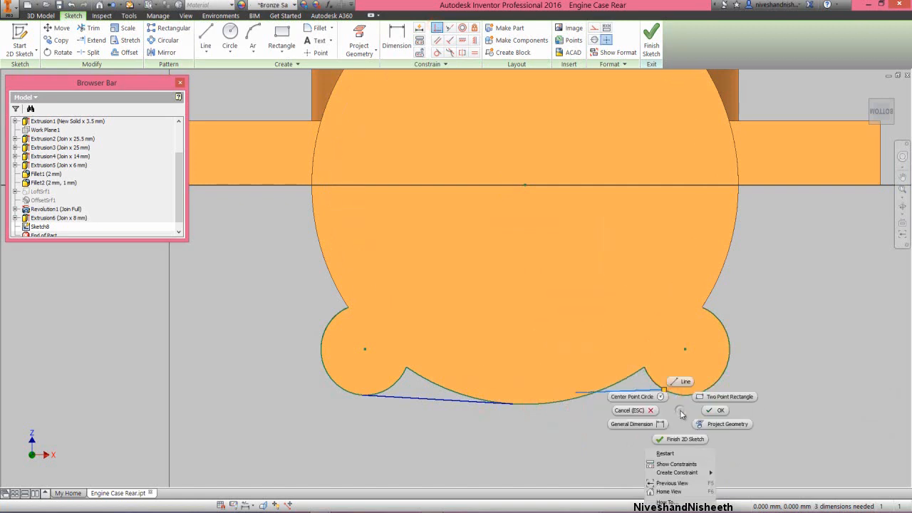
{"action": "left_click", "coordinate": [706, 472]}
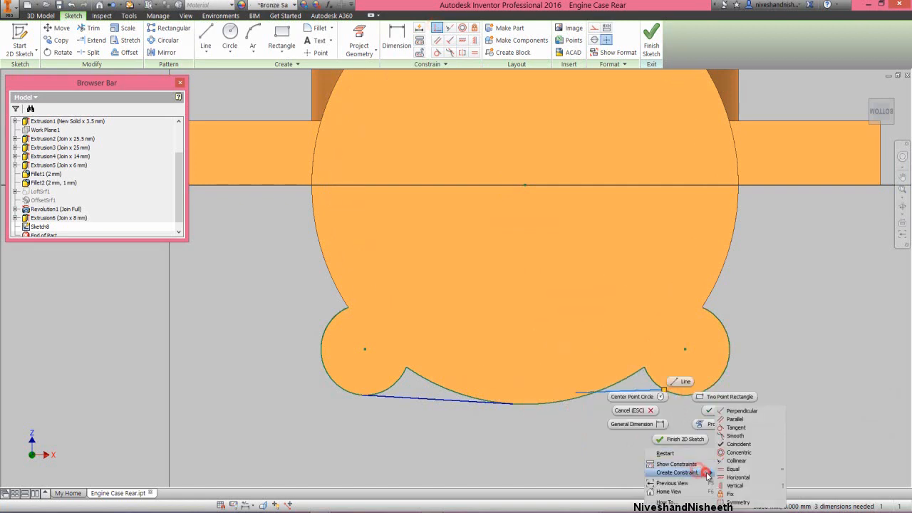
{"action": "left_click", "coordinate": [738, 428]}
{"action": "left_click", "coordinate": [645, 391]}
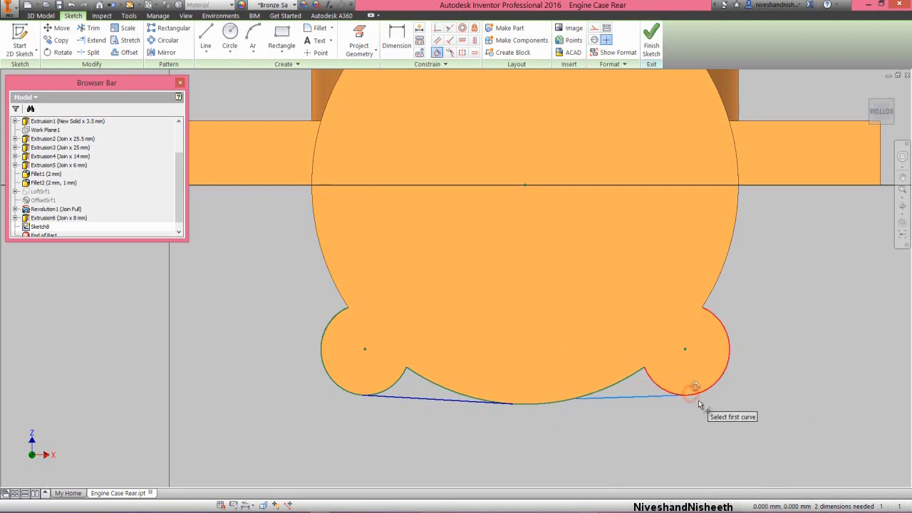
Constrain the new line's left endpoint coincident with the large lower arc.
{"action": "right_click", "coordinate": [754, 381]}
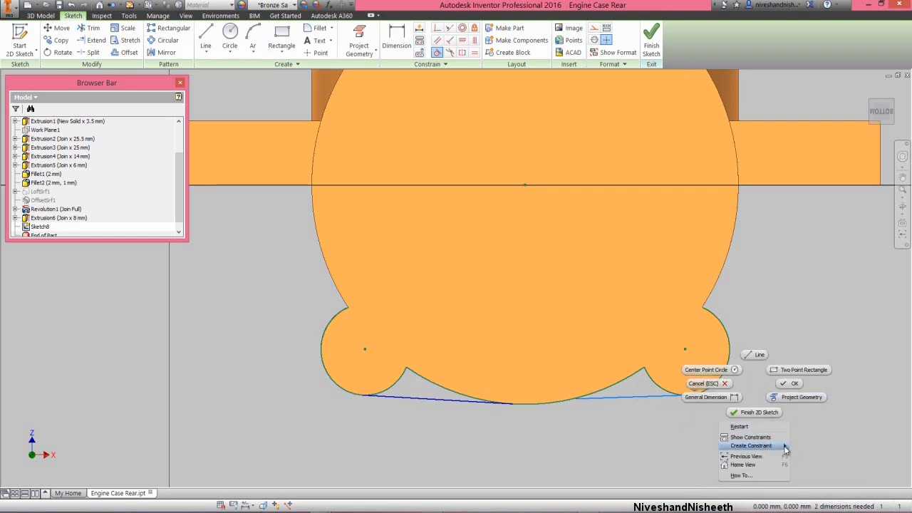
{"action": "mouse_move", "coordinate": [785, 447]}
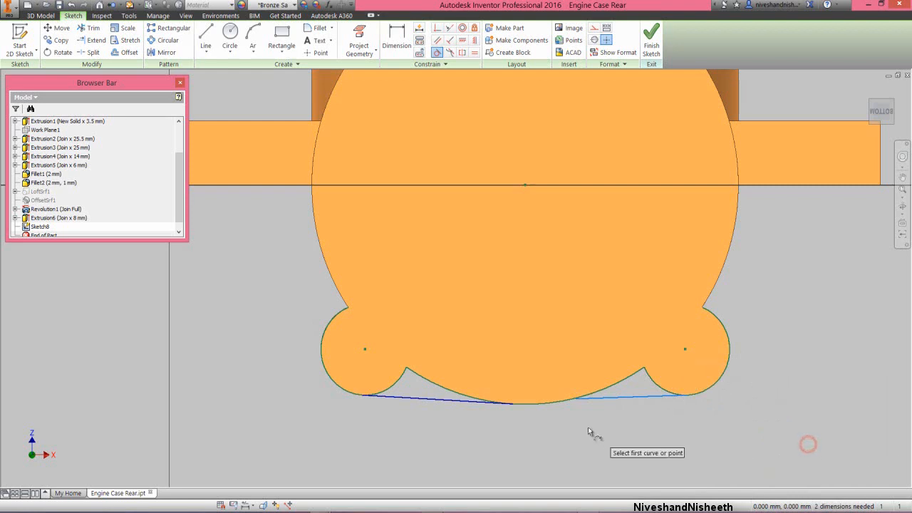
{"action": "left_click", "coordinate": [576, 398]}
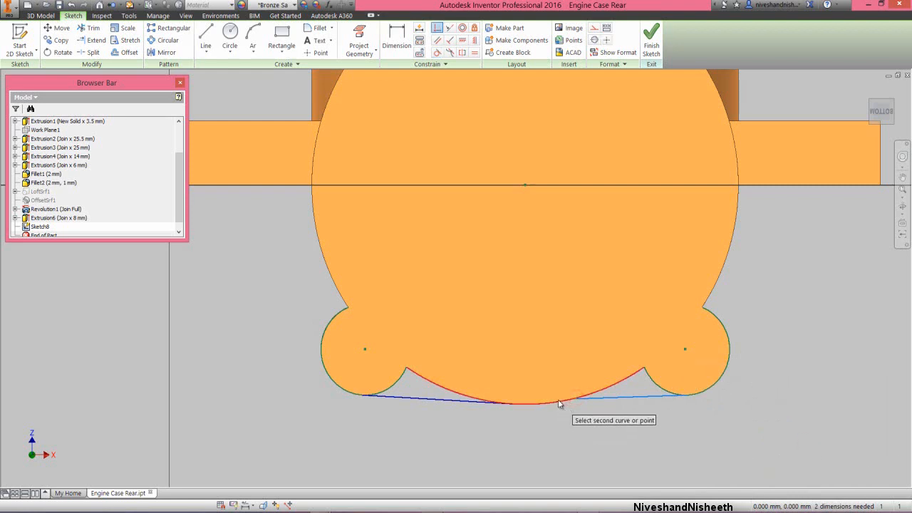
{"action": "left_click", "coordinate": [558, 404]}
Make the right-hand line tangent to the large lower arc and finish the sketch.
{"action": "right_click", "coordinate": [629, 425]}
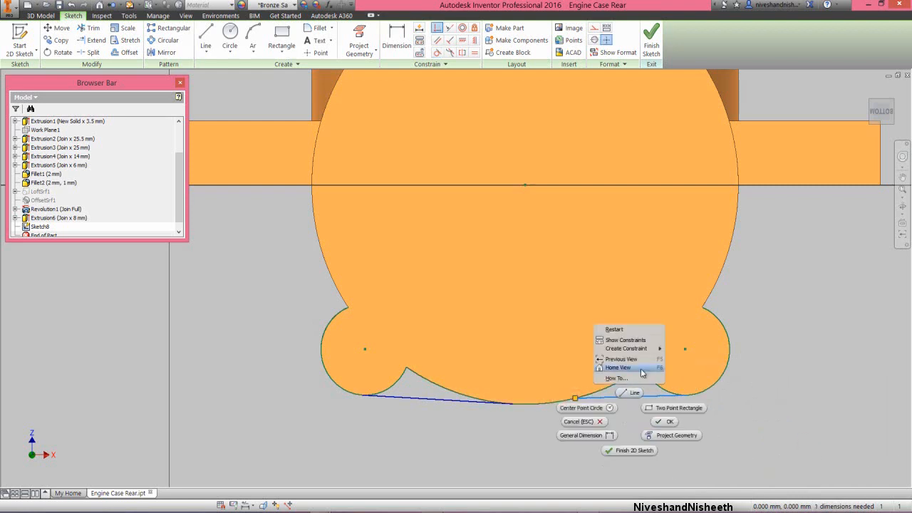
{"action": "mouse_move", "coordinate": [659, 354]}
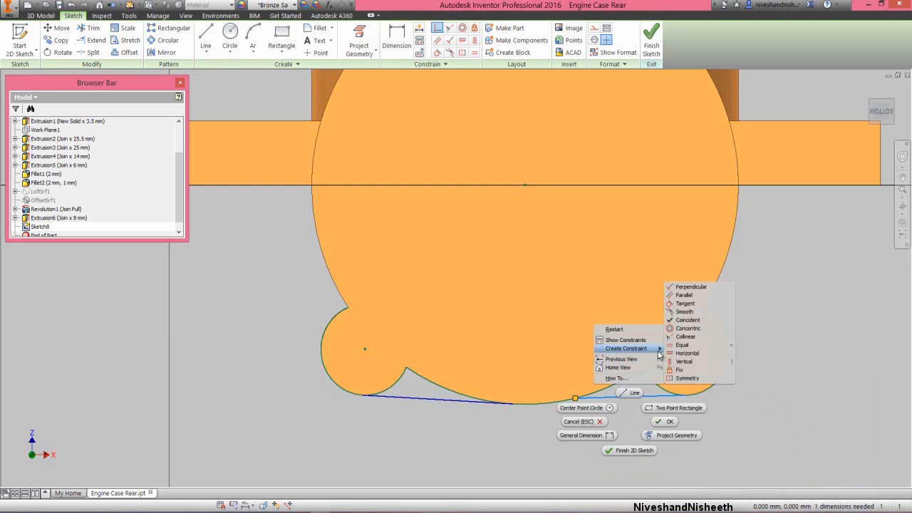
{"action": "left_click", "coordinate": [681, 305]}
{"action": "left_click", "coordinate": [603, 396]}
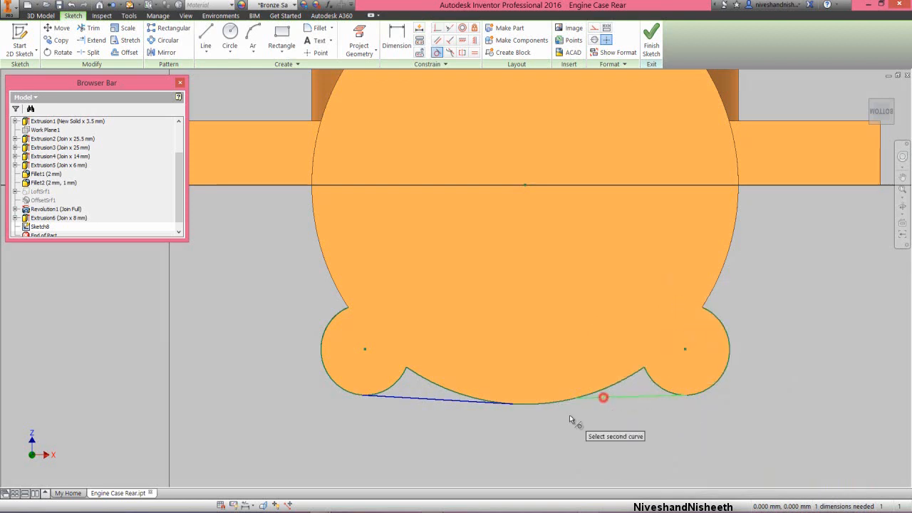
{"action": "left_click", "coordinate": [557, 401]}
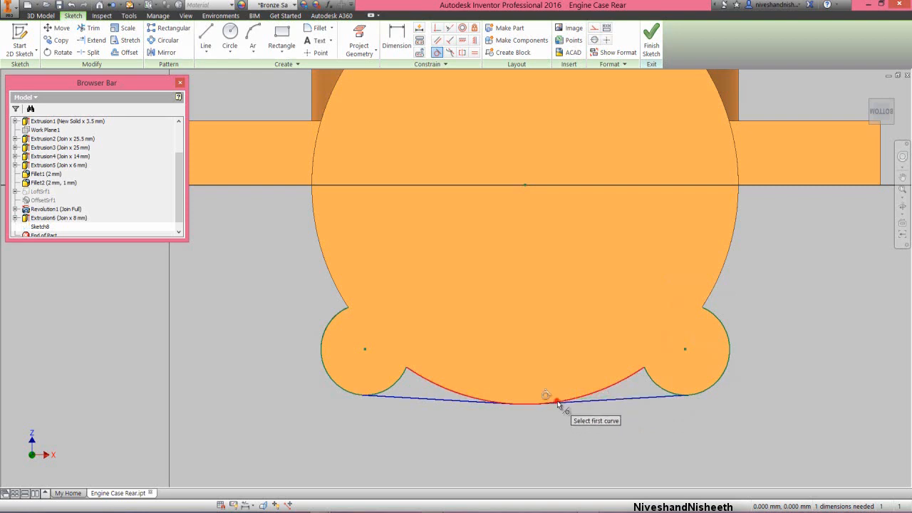
{"action": "right_click", "coordinate": [741, 285]}
{"action": "left_click", "coordinate": [773, 285]}
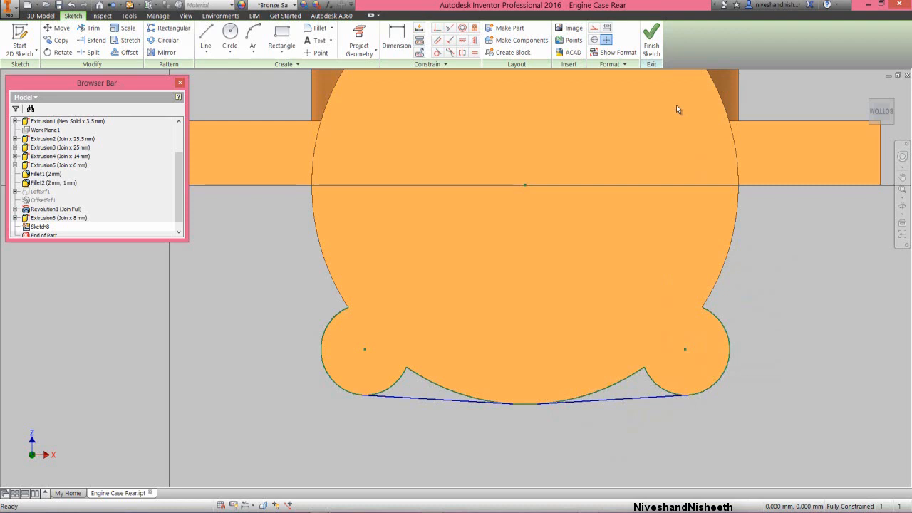
{"action": "left_click", "coordinate": [650, 43]}
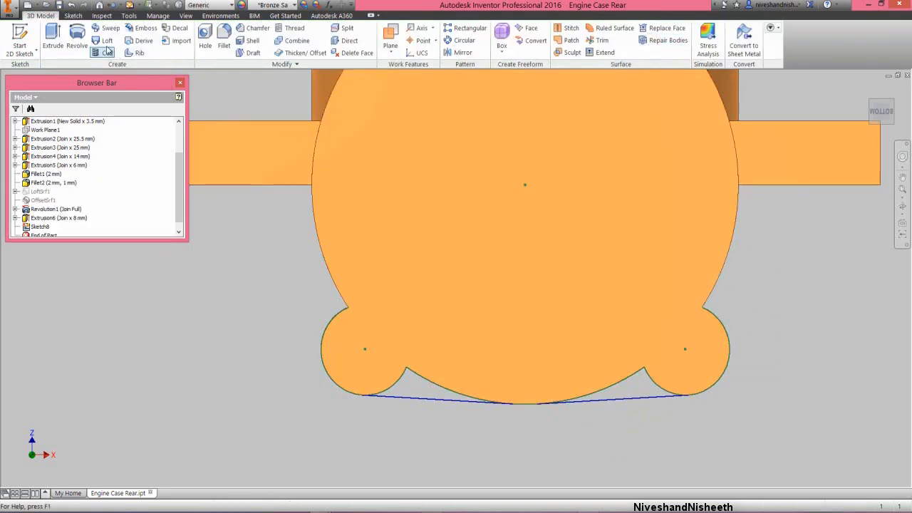
Extrude the two sketch regions between the lower bosses and the round body, joining them up to the bosses' end face.
{"action": "left_click", "coordinate": [53, 36]}
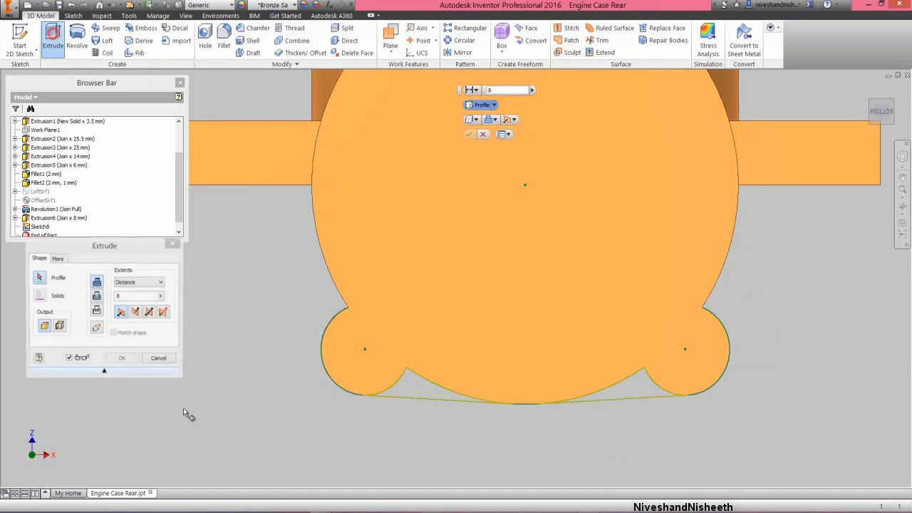
{"action": "left_click", "coordinate": [405, 385]}
{"action": "left_click", "coordinate": [640, 391]}
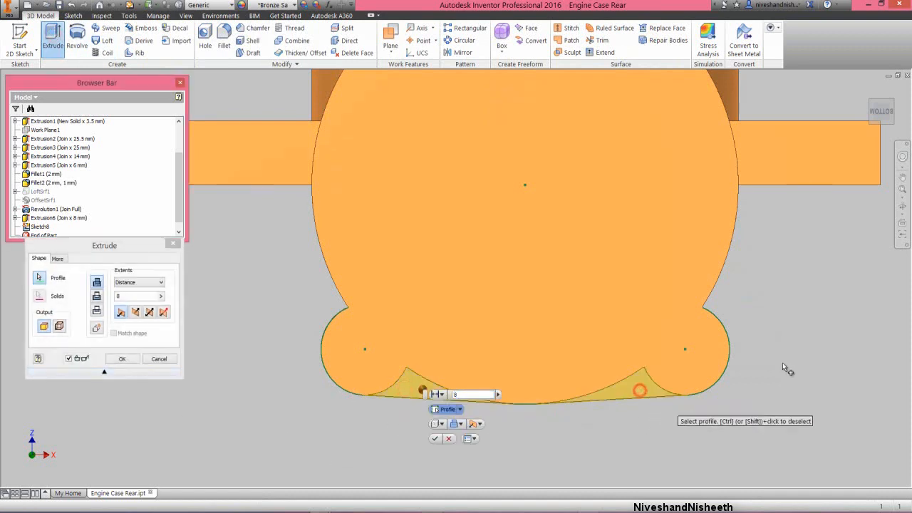
{"action": "left_click", "coordinate": [902, 207]}
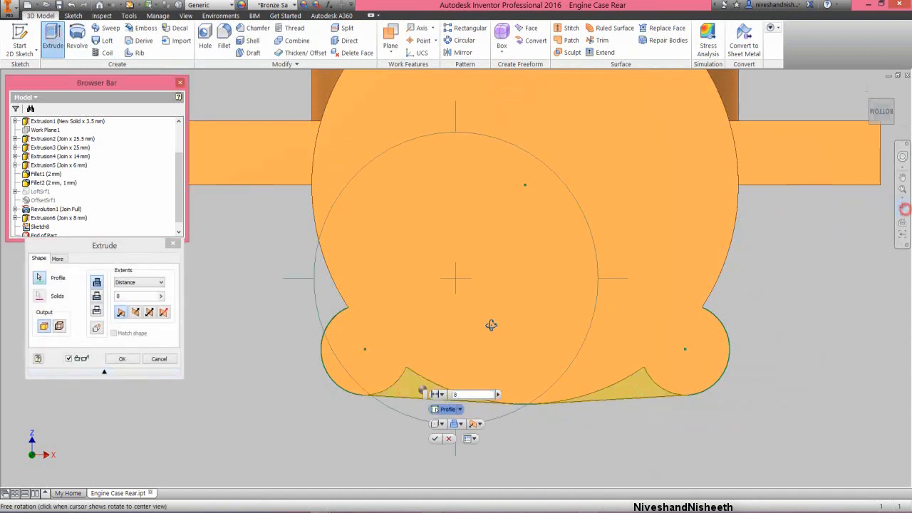
{"action": "left_click_drag", "start_coordinate": [489, 322], "coordinate": [316, 332]}
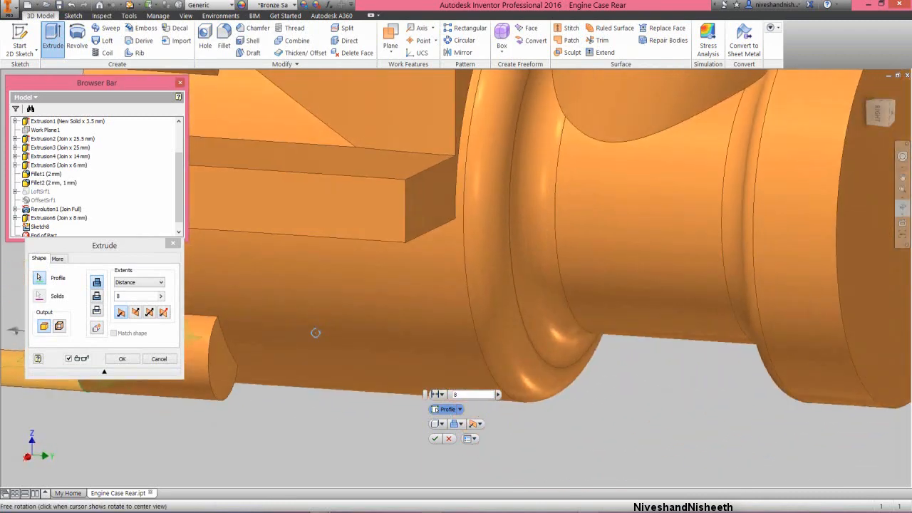
{"action": "right_click", "coordinate": [378, 322]}
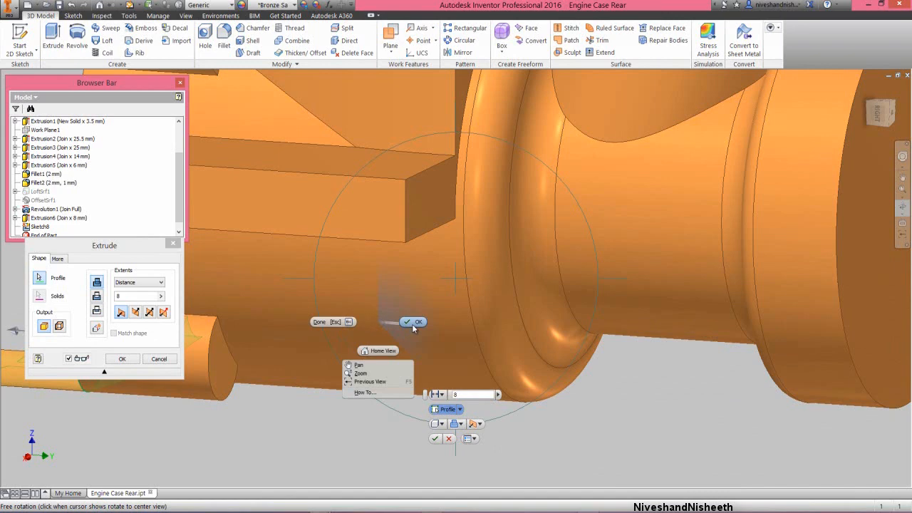
{"action": "left_click", "coordinate": [413, 324]}
{"action": "left_click", "coordinate": [141, 246]}
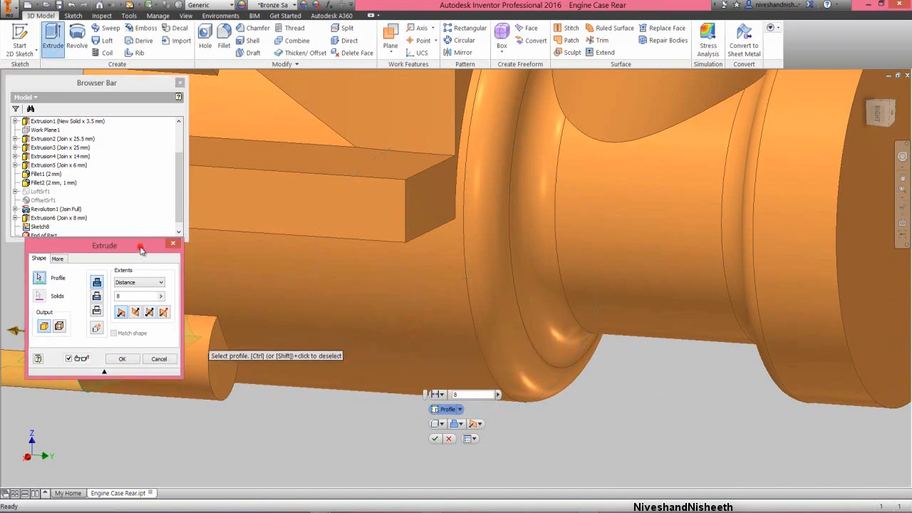
{"action": "left_click", "coordinate": [157, 284]}
{"action": "left_click", "coordinate": [139, 304]}
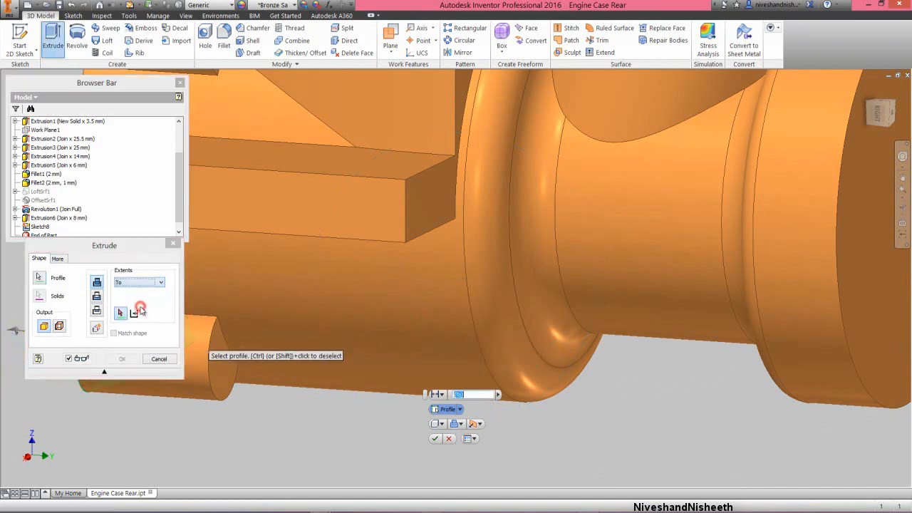
{"action": "left_click", "coordinate": [214, 364]}
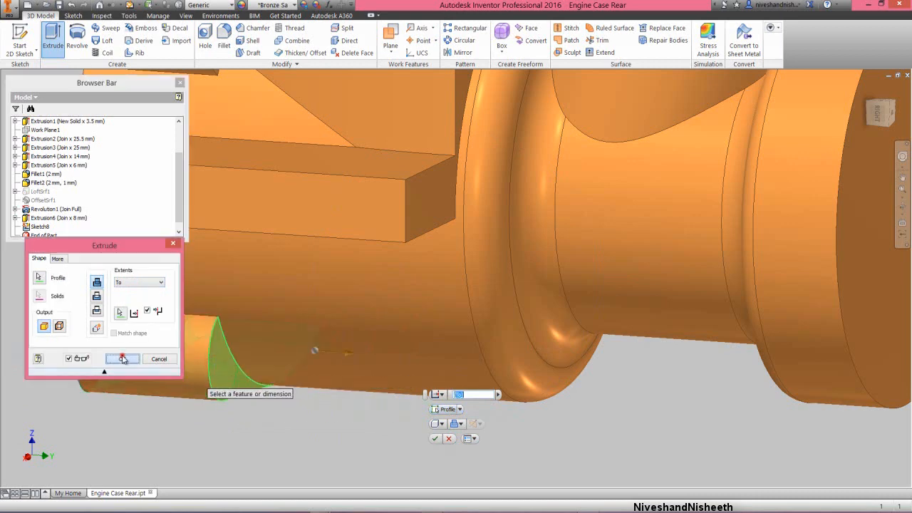
{"action": "left_click", "coordinate": [122, 358]}
Examine the extruded material between the lower bosses from the side and underside of the case.
{"action": "key", "text": "F6"}
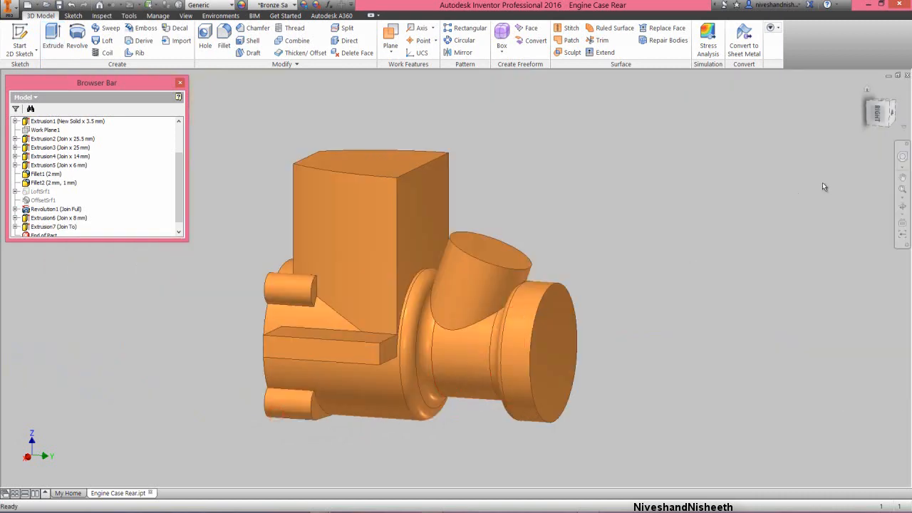
{"action": "left_click", "coordinate": [879, 131]}
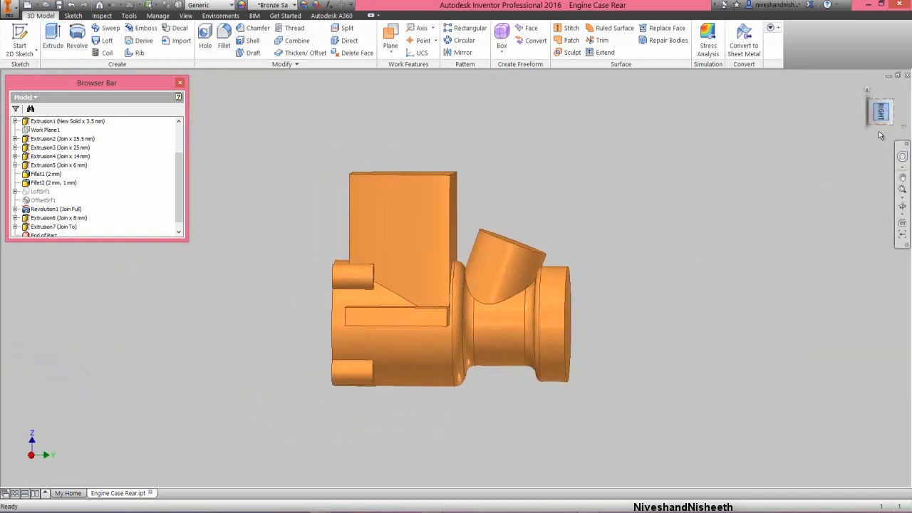
{"action": "left_click", "coordinate": [880, 135]}
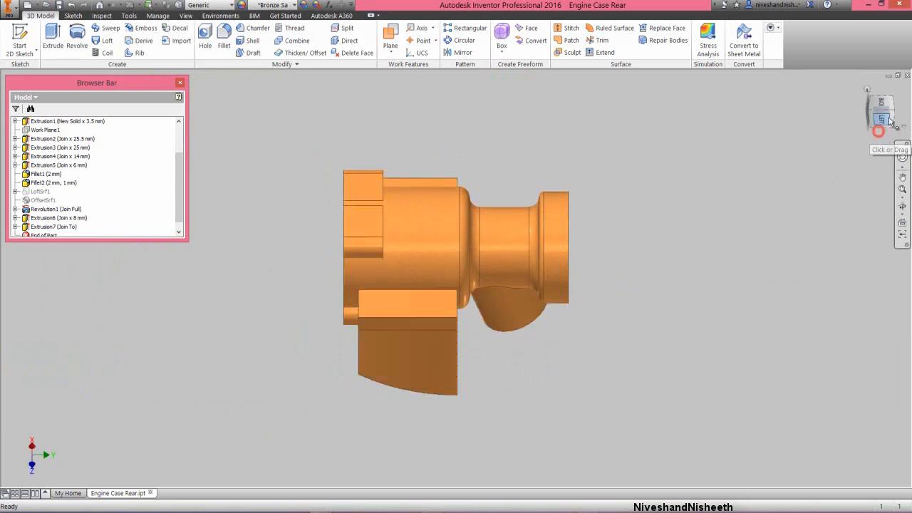
{"action": "left_click", "coordinate": [895, 105]}
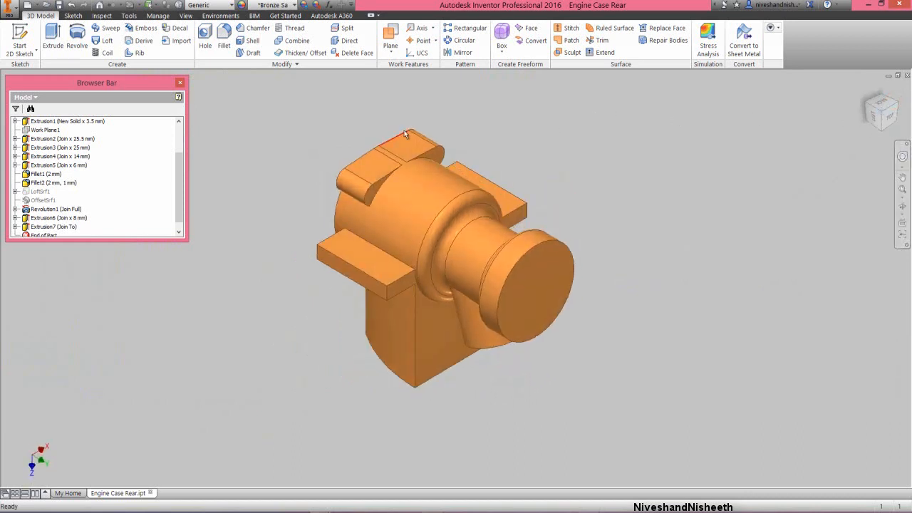
{"action": "scroll", "coordinate": [342, 140], "scroll_direction": "up", "scroll_amount": 3}
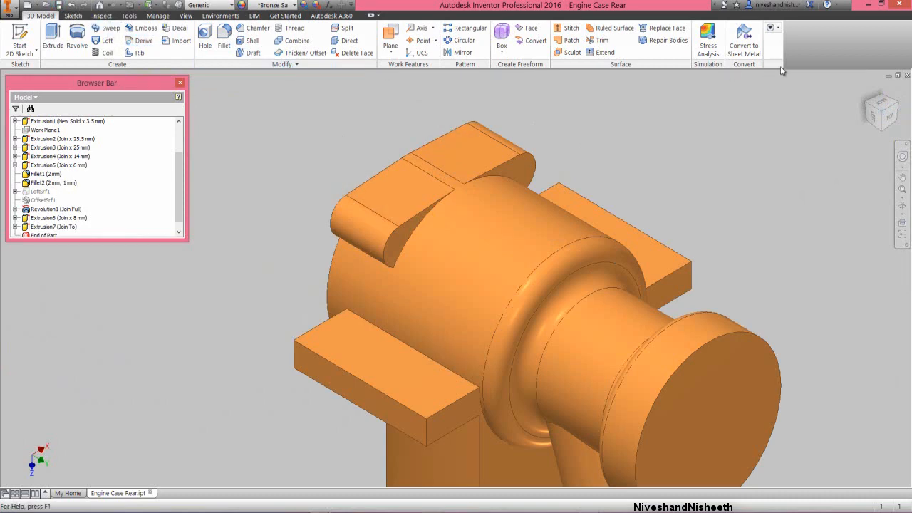
Fillet the inner end edges of the two upper bosses beside the tall block with a 2.5 mm radius.
{"action": "left_click", "coordinate": [870, 90]}
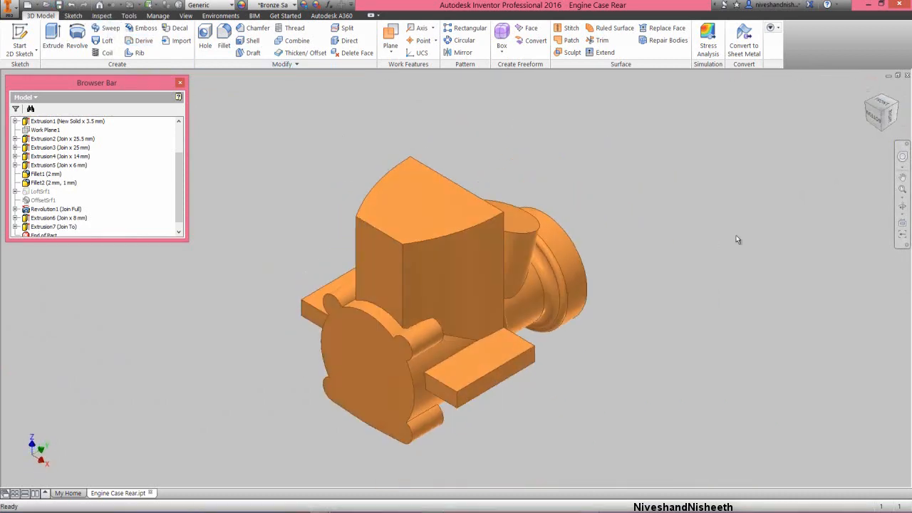
{"action": "scroll", "coordinate": [379, 343], "scroll_direction": "down", "scroll_amount": 3}
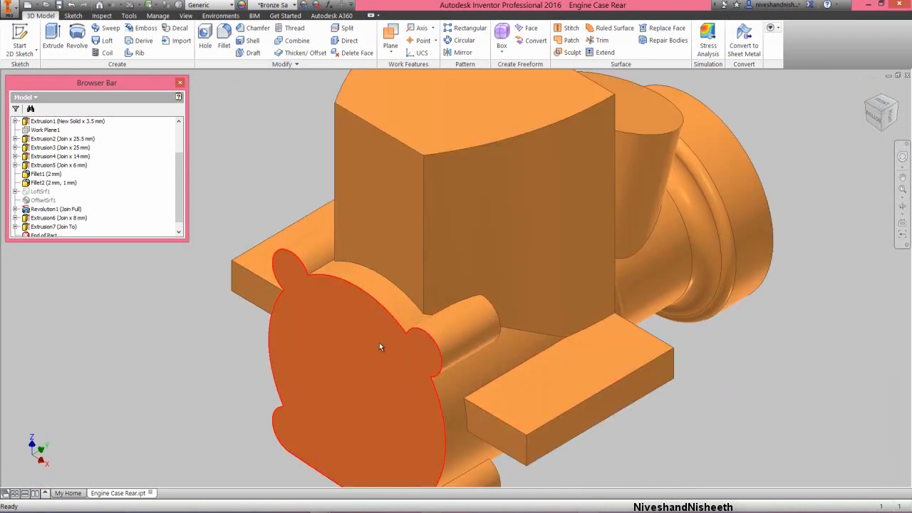
{"action": "left_click", "coordinate": [224, 44]}
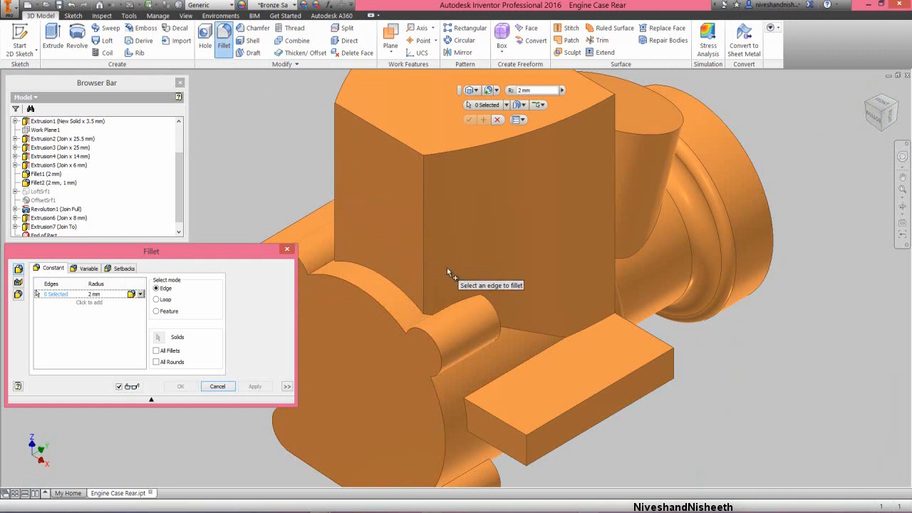
{"action": "left_click", "coordinate": [490, 301]}
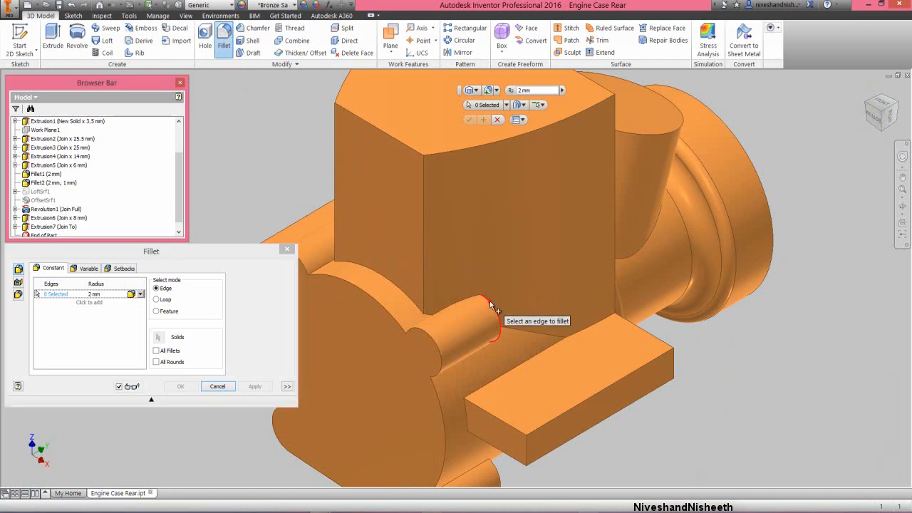
{"action": "left_click", "coordinate": [868, 105]}
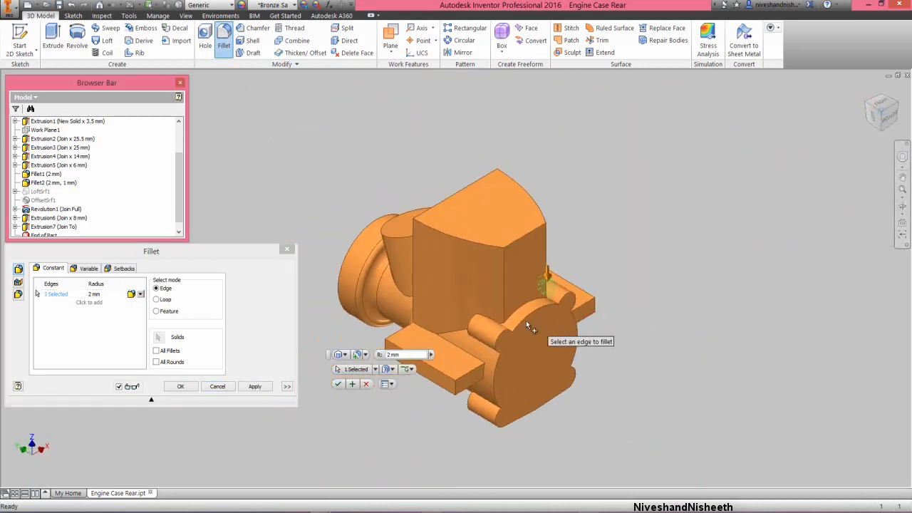
{"action": "scroll", "coordinate": [472, 334], "scroll_direction": "up", "scroll_amount": 3}
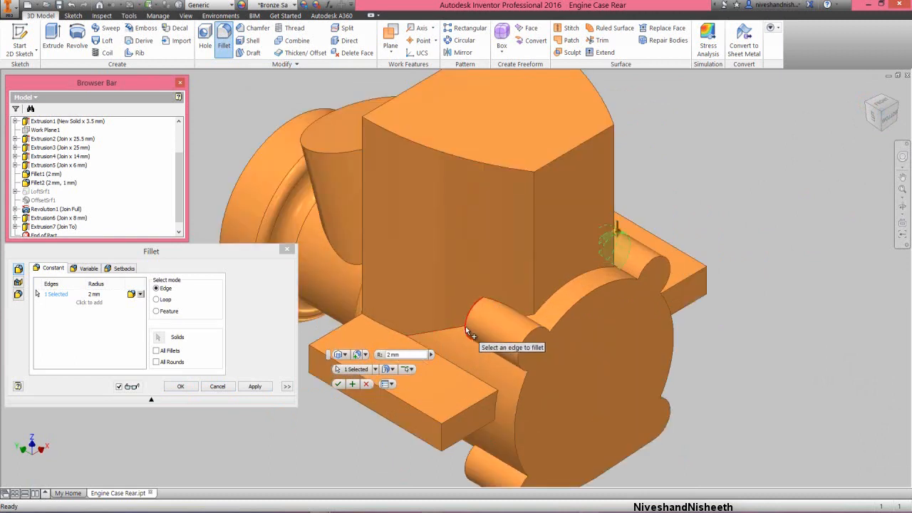
{"action": "left_click", "coordinate": [466, 328]}
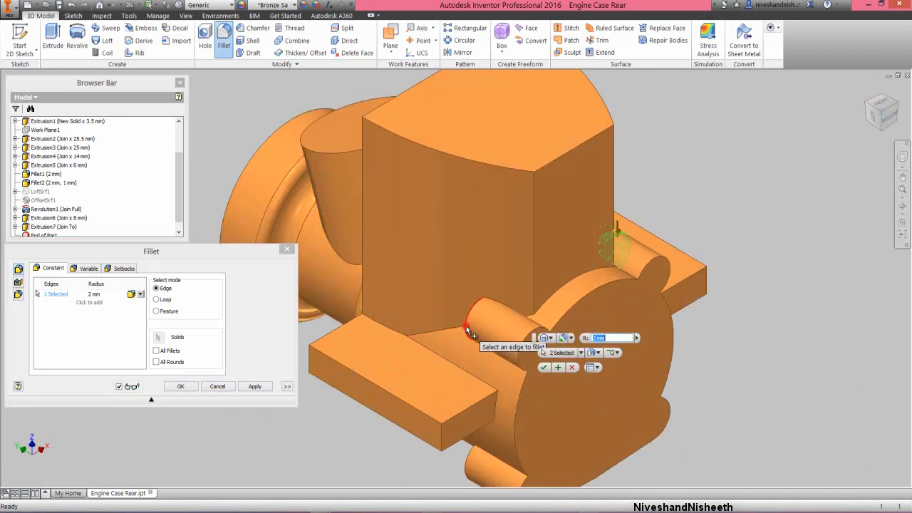
{"action": "left_click", "coordinate": [199, 255]}
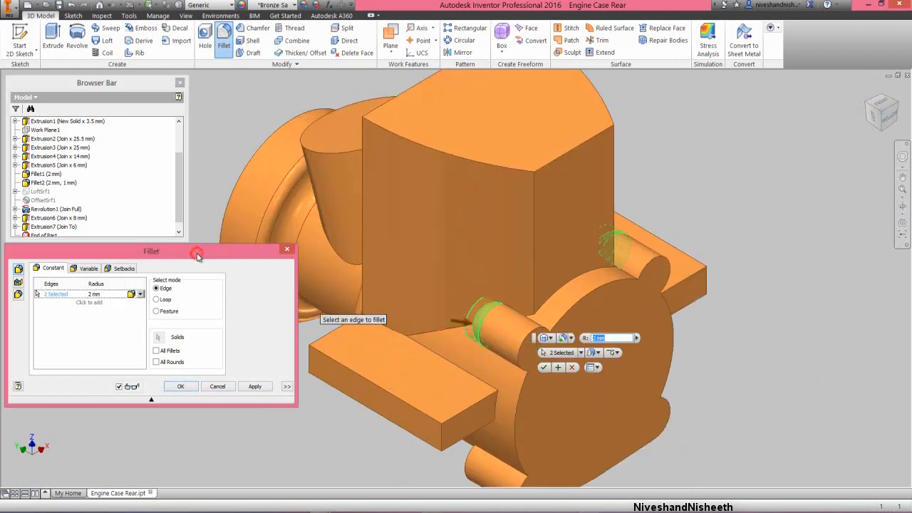
{"action": "left_click", "coordinate": [99, 296]}
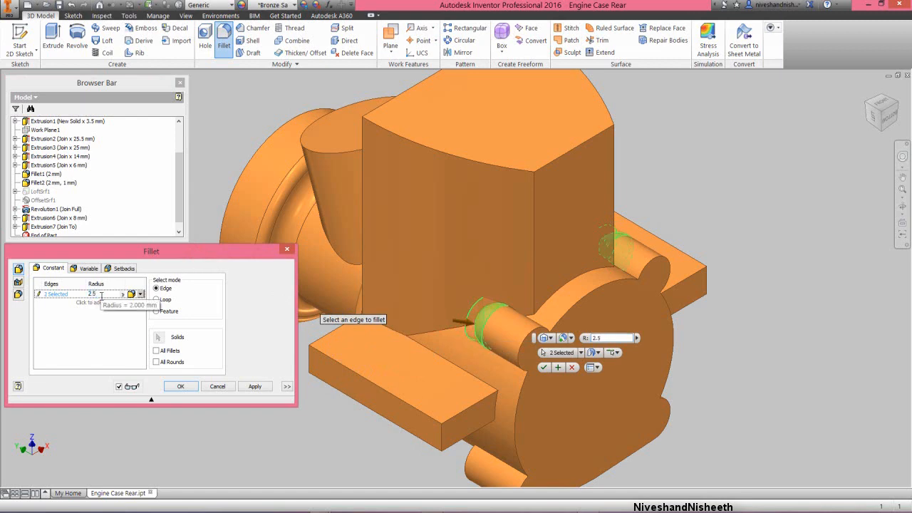
{"action": "left_click", "coordinate": [181, 386]}
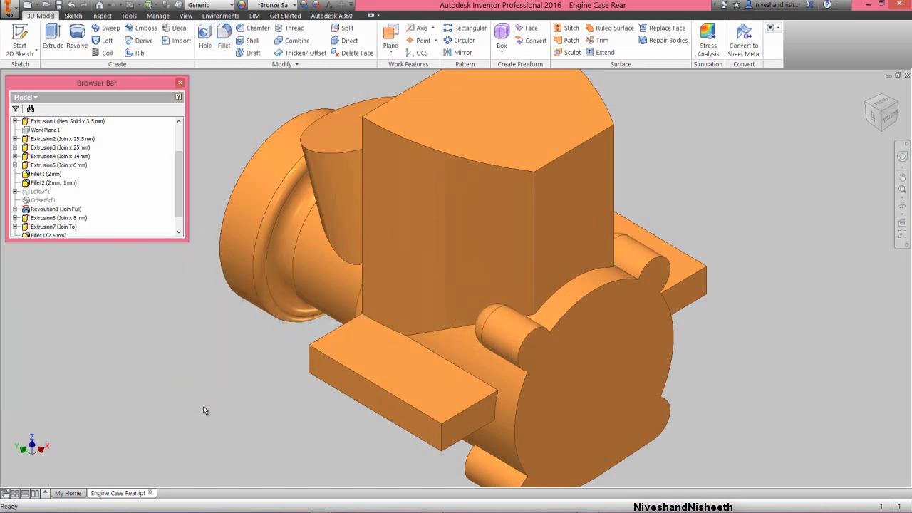
Fillet the tall block's two vertical edges nearest the flat boss face with a 5 mm radius.
{"action": "right_click", "coordinate": [203, 405]}
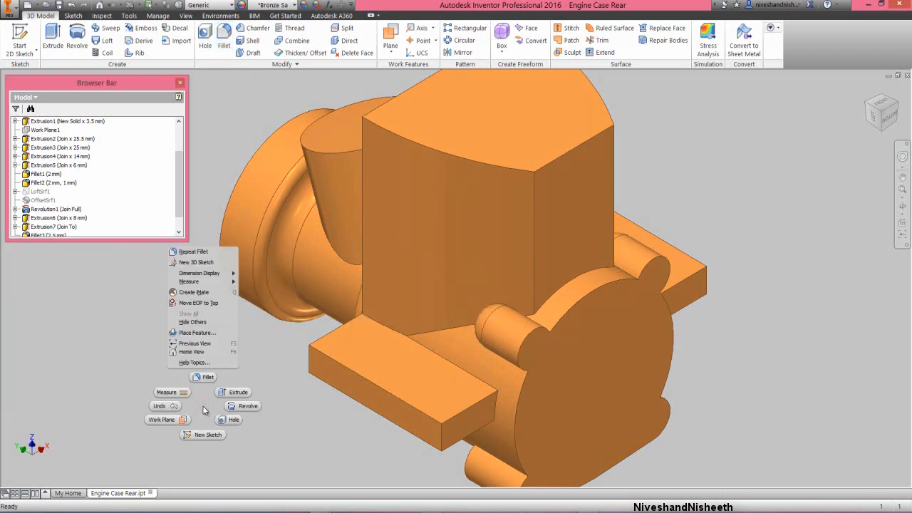
{"action": "left_click", "coordinate": [203, 376]}
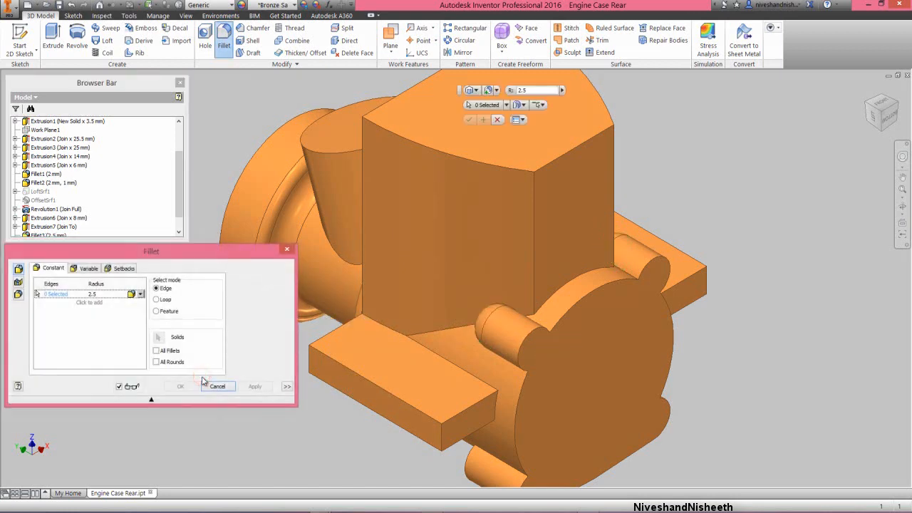
{"action": "left_click", "coordinate": [533, 219]}
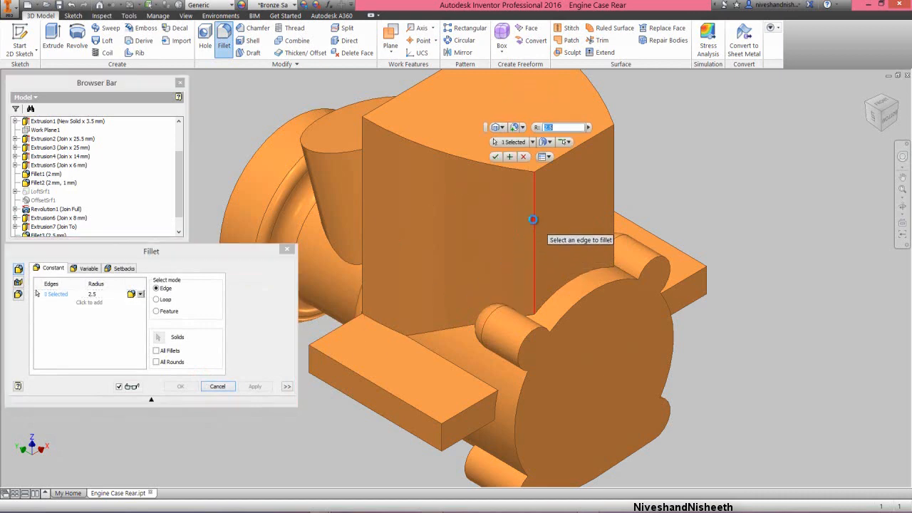
{"action": "left_click", "coordinate": [612, 153]}
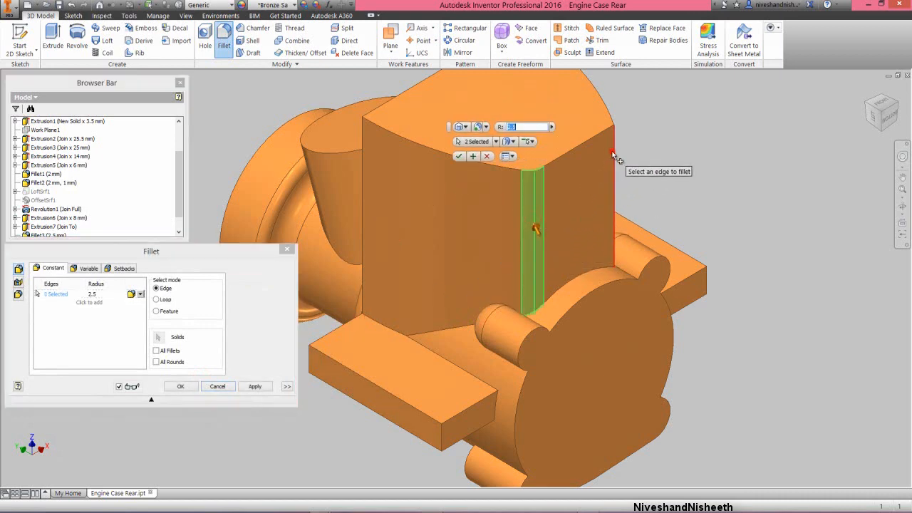
{"action": "left_click", "coordinate": [150, 254]}
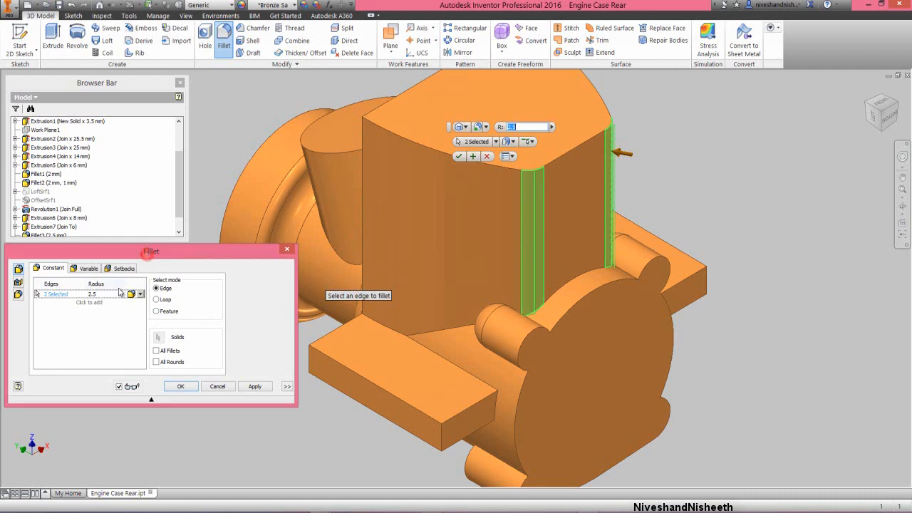
{"action": "left_click", "coordinate": [95, 293]}
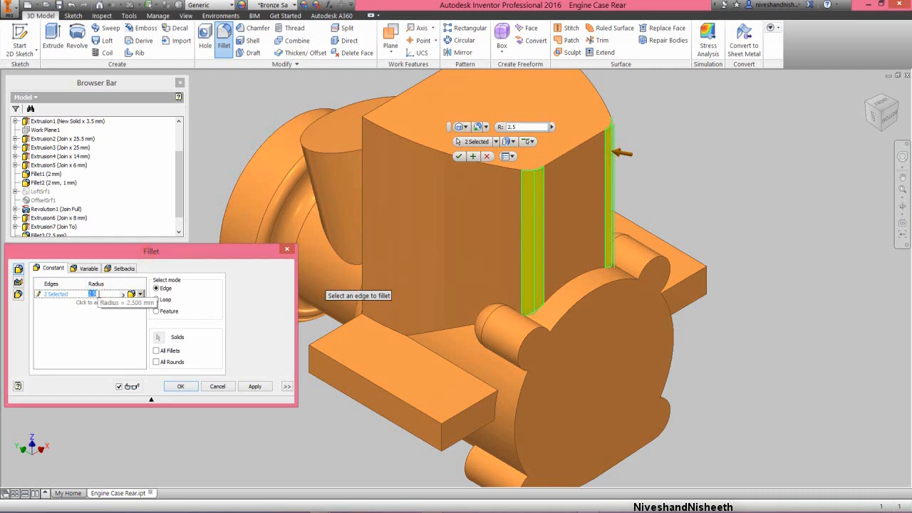
{"action": "left_click", "coordinate": [183, 387]}
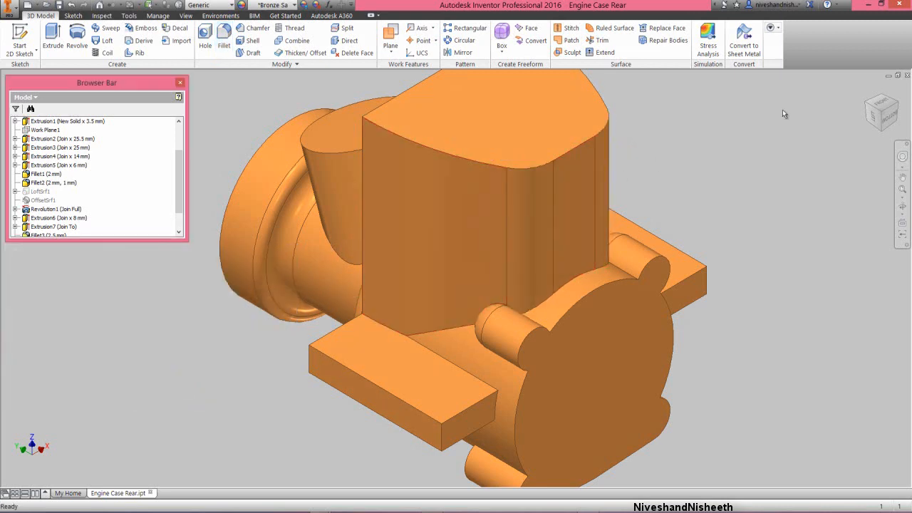
Fillet the edges on both sides where the tall block's base meets the round body with a 3 mm radius.
{"action": "left_click", "coordinate": [865, 91]}
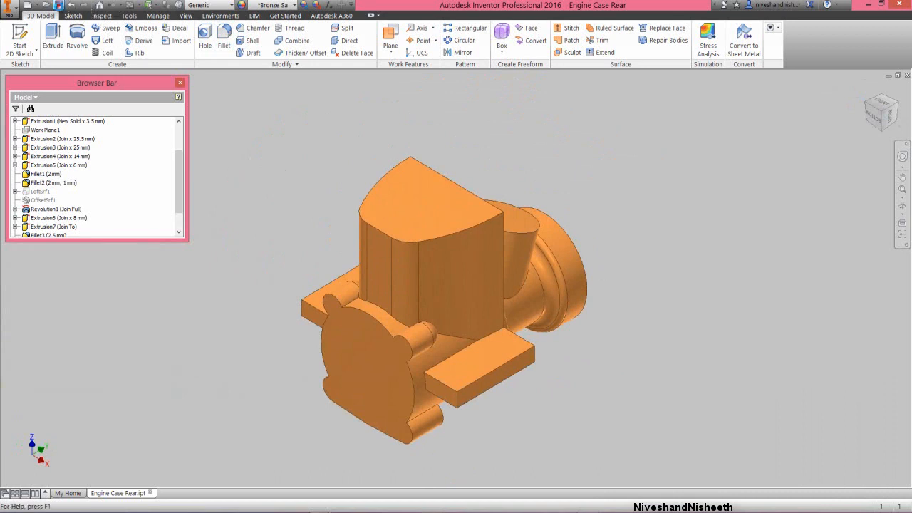
{"action": "left_click", "coordinate": [290, 240]}
{"action": "left_click", "coordinate": [224, 43]}
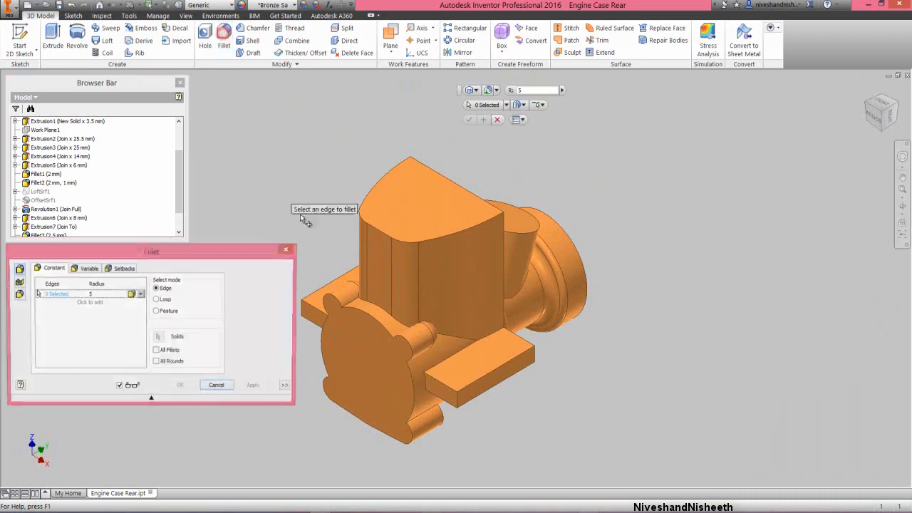
{"action": "left_click", "coordinate": [446, 332]}
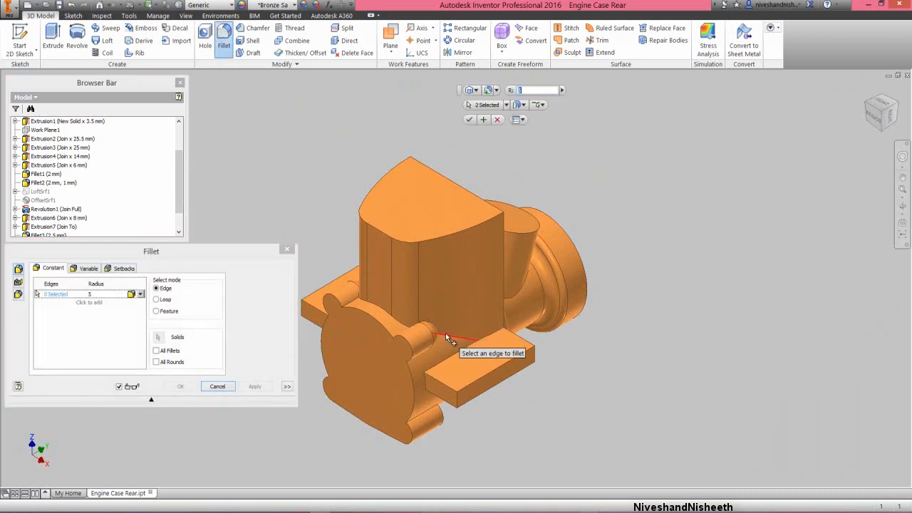
{"action": "left_click", "coordinate": [867, 105]}
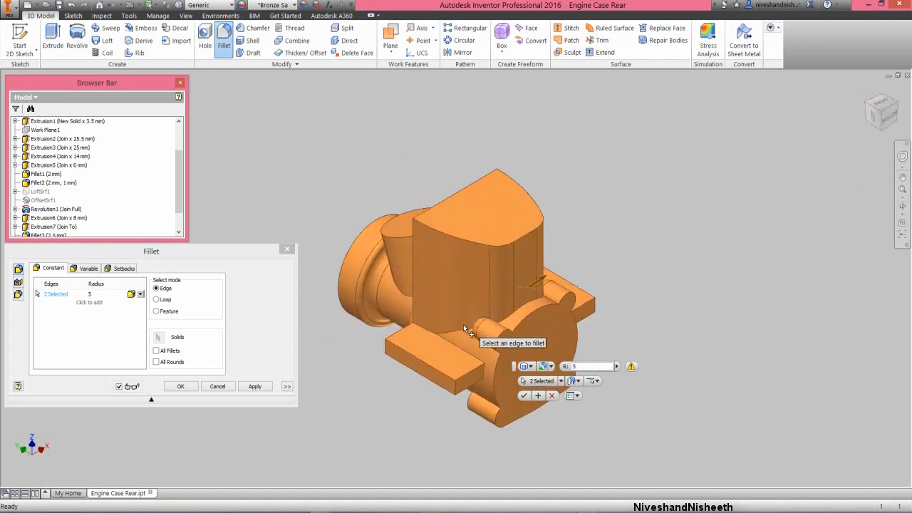
{"action": "left_click", "coordinate": [461, 331]}
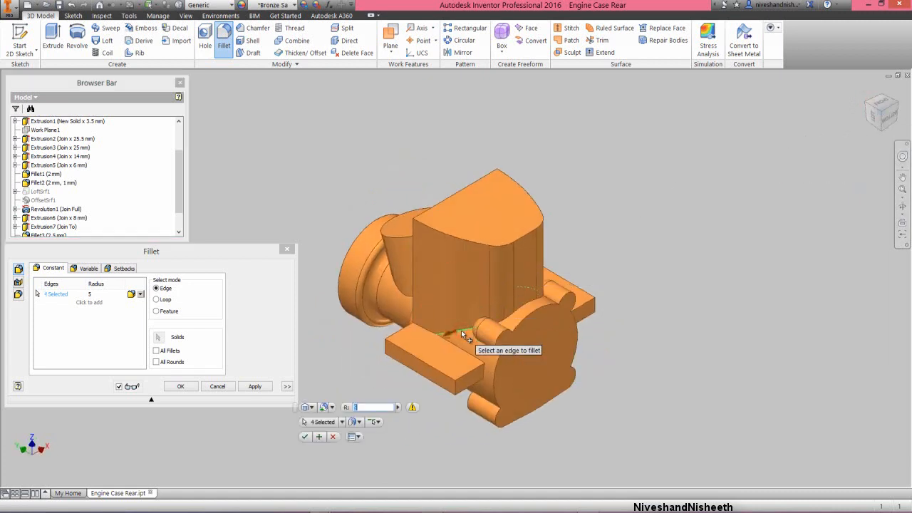
{"action": "left_click", "coordinate": [91, 293]}
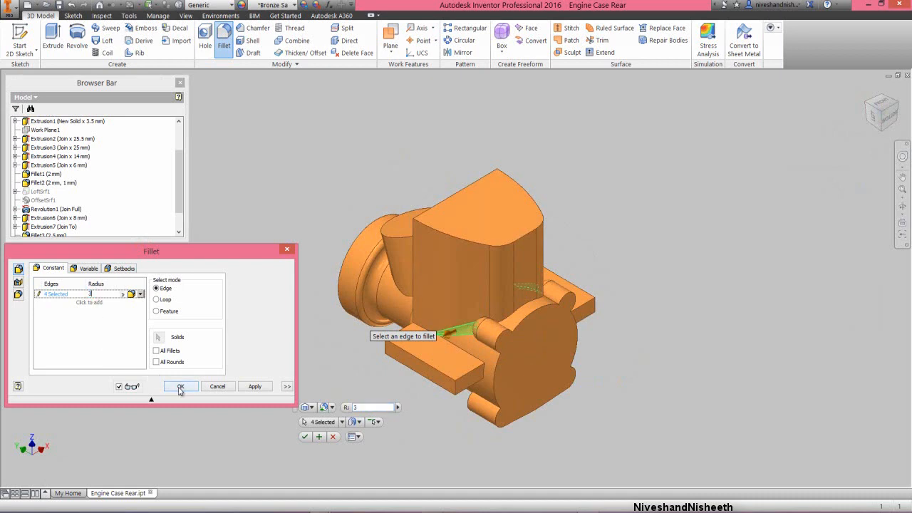
{"action": "left_click", "coordinate": [179, 387]}
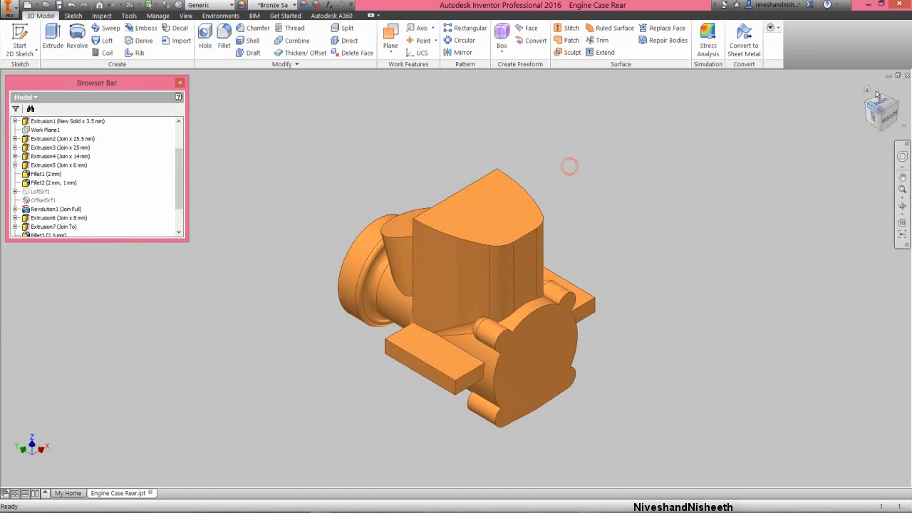
Fillet the edges where the two upper bosses and the rim between them meet the tall block and round body with a 2 mm radius.
{"action": "left_click", "coordinate": [867, 89]}
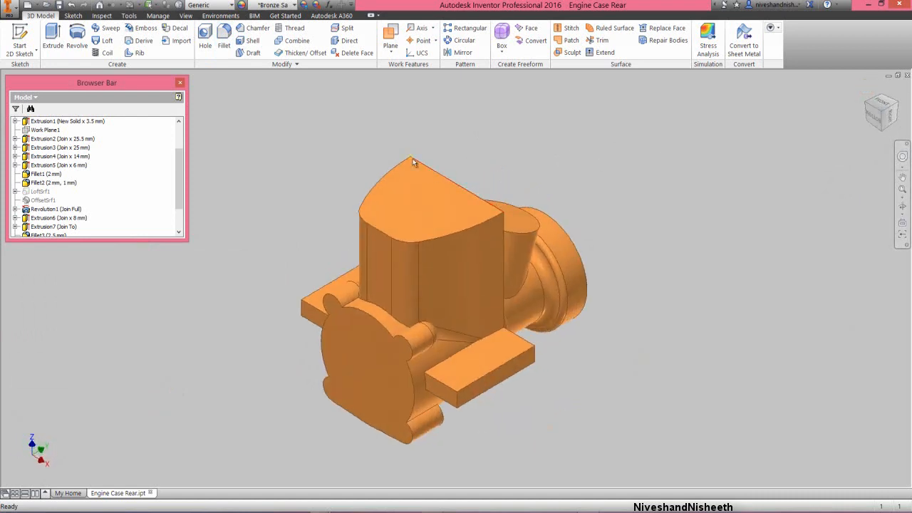
{"action": "left_click", "coordinate": [224, 35]}
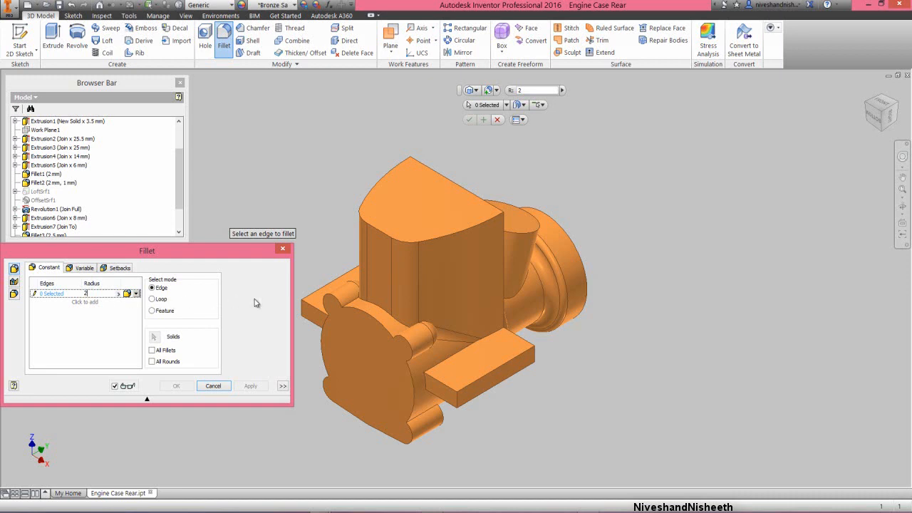
{"action": "left_click", "coordinate": [432, 329]}
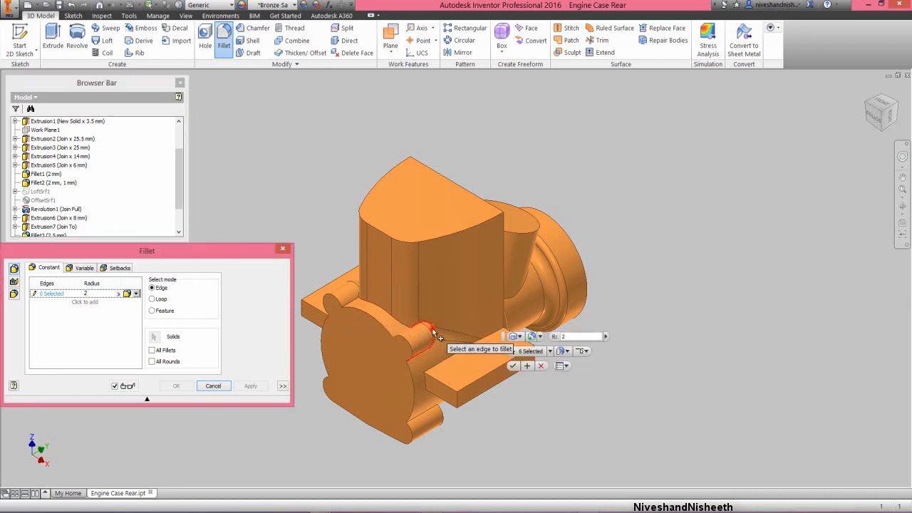
{"action": "left_click", "coordinate": [394, 317]}
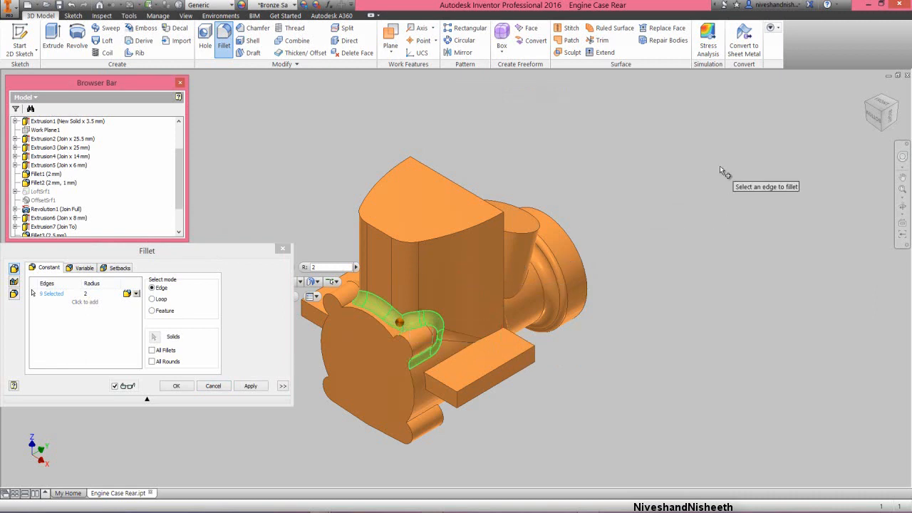
{"action": "left_click", "coordinate": [865, 107]}
{"action": "scroll", "coordinate": [576, 283], "scroll_direction": "up", "scroll_amount": 3}
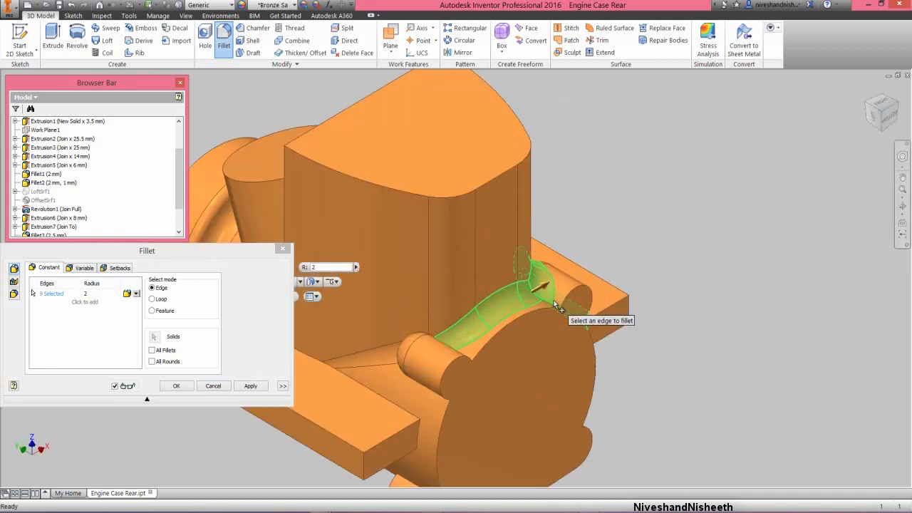
{"action": "left_click", "coordinate": [555, 304]}
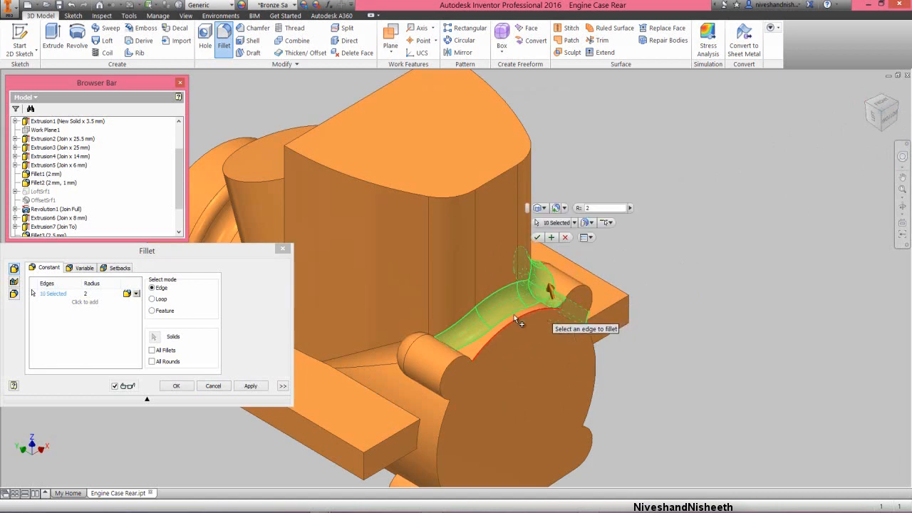
{"action": "left_click", "coordinate": [456, 354]}
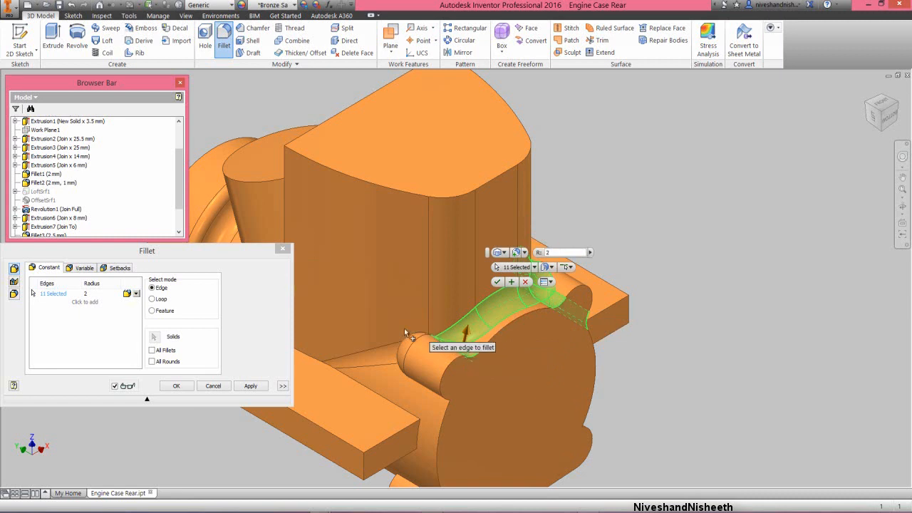
{"action": "left_click", "coordinate": [411, 377]}
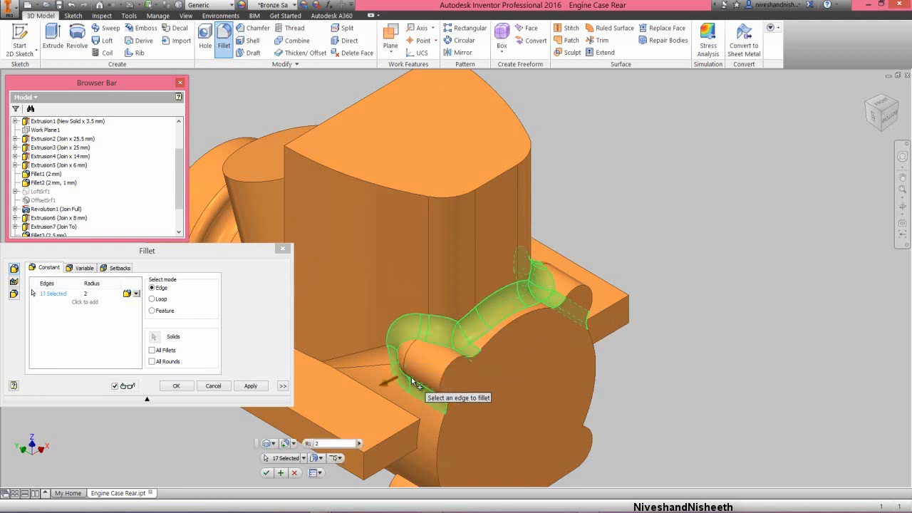
{"action": "left_click", "coordinate": [178, 386]}
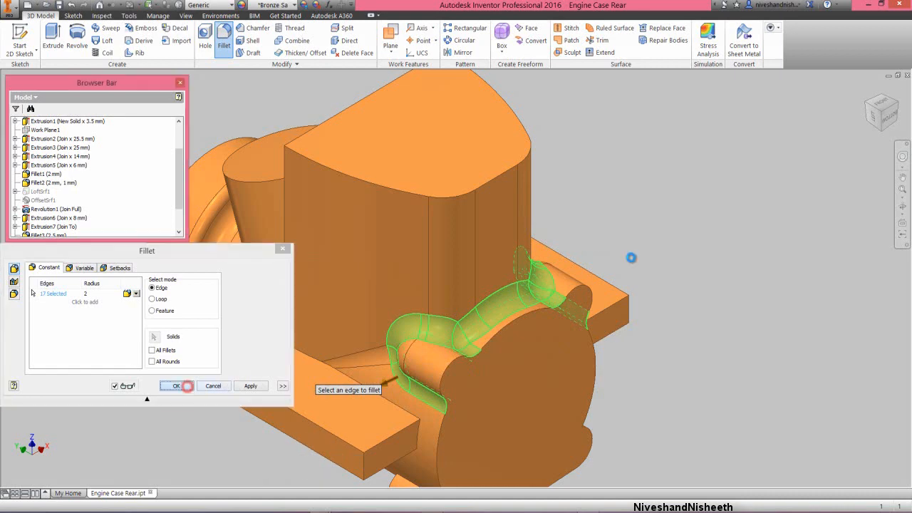
Examine the blended edges around the upper bosses from the side of the case and return to the home view.
{"action": "left_click", "coordinate": [902, 206]}
{"action": "left_click_drag", "start_coordinate": [491, 359], "coordinate": [301, 348]}
{"action": "right_click", "coordinate": [367, 255]}
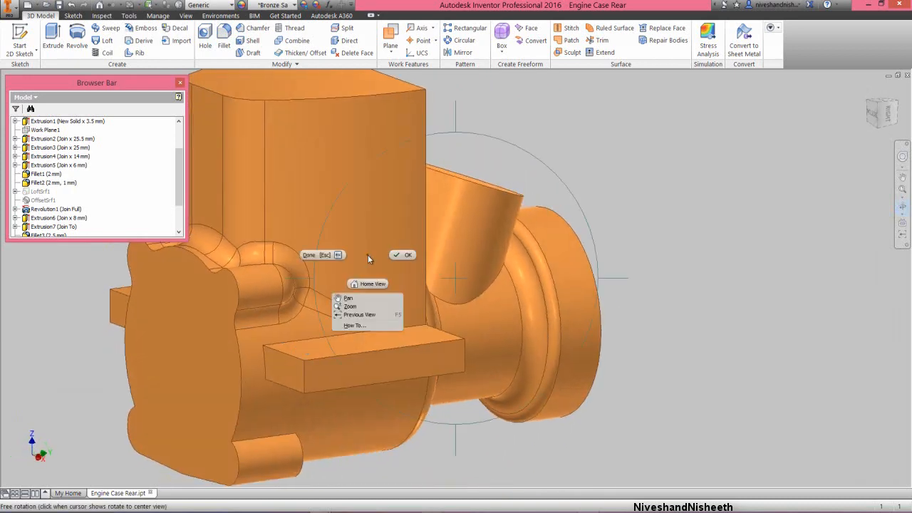
{"action": "left_click", "coordinate": [371, 284]}
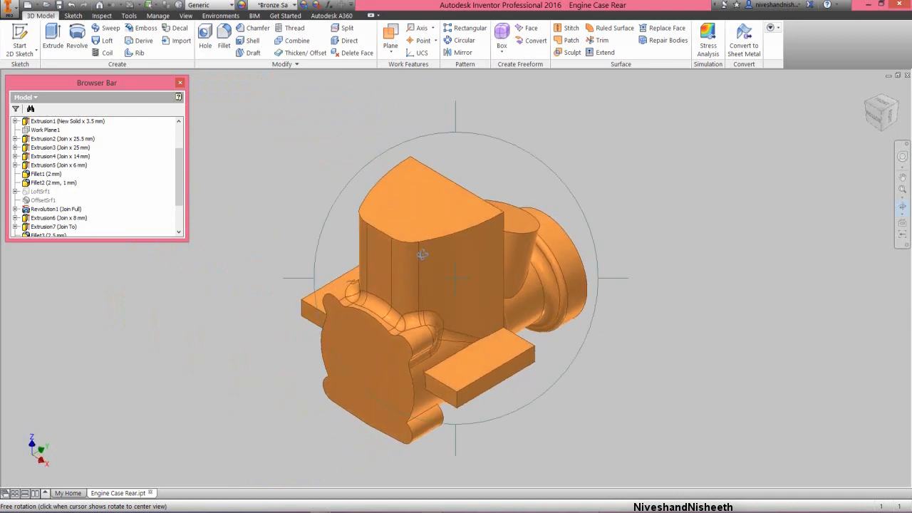
{"action": "right_click", "coordinate": [422, 252]}
{"action": "left_click", "coordinate": [456, 253]}
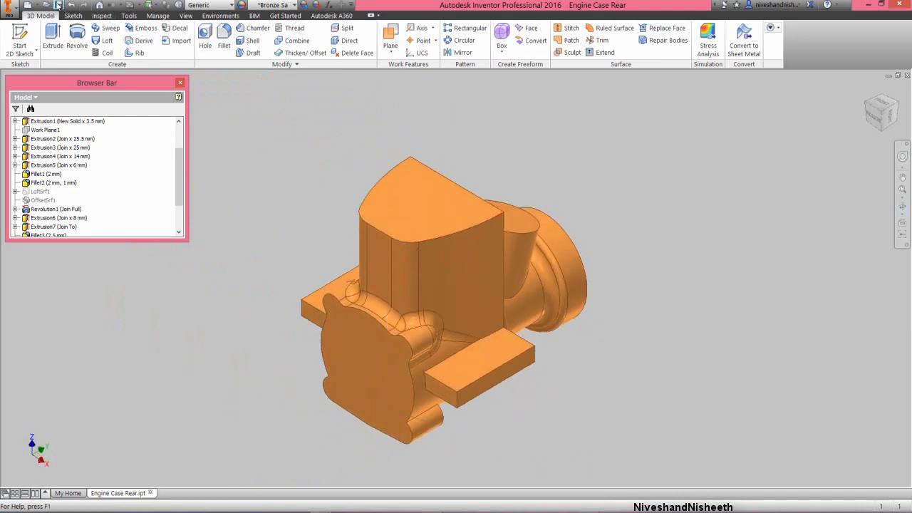
Start a sketch on the inner end face of one lower boss and project that face's outline into it.
{"action": "left_click", "coordinate": [889, 119]}
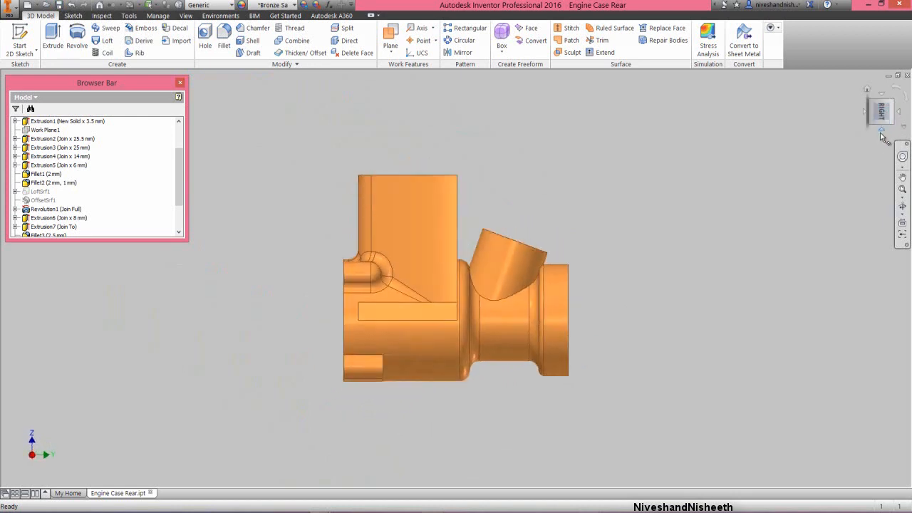
{"action": "left_click", "coordinate": [882, 136]}
{"action": "left_click", "coordinate": [883, 136]}
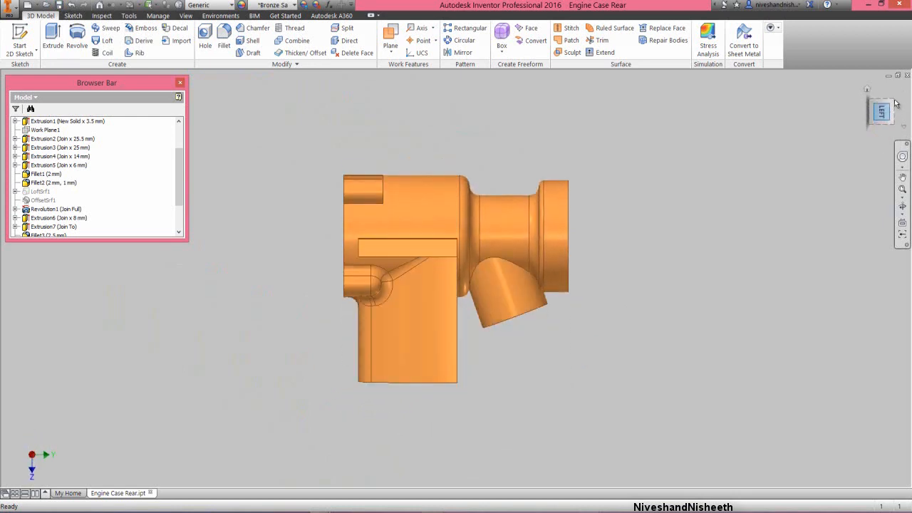
{"action": "left_click", "coordinate": [895, 104]}
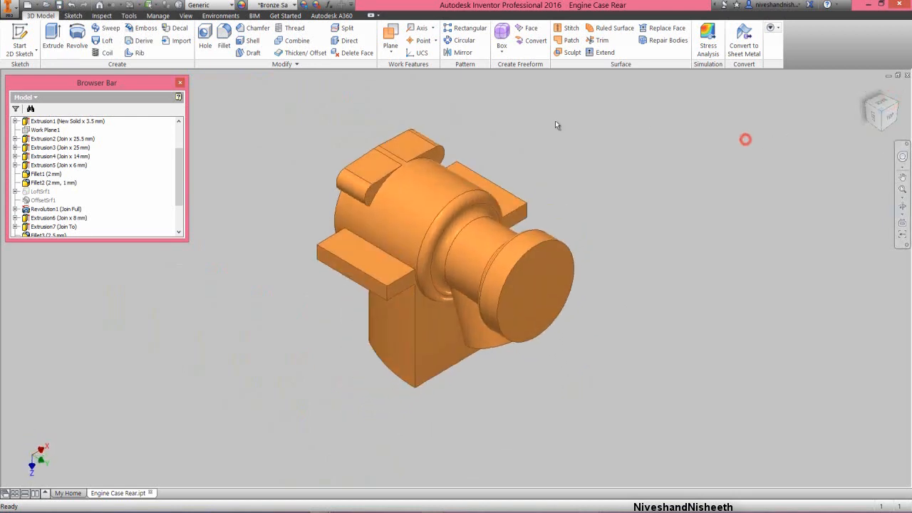
{"action": "scroll", "coordinate": [368, 141], "scroll_direction": "up", "scroll_amount": 3}
{"action": "scroll", "coordinate": [423, 137], "scroll_direction": "up", "scroll_amount": 3}
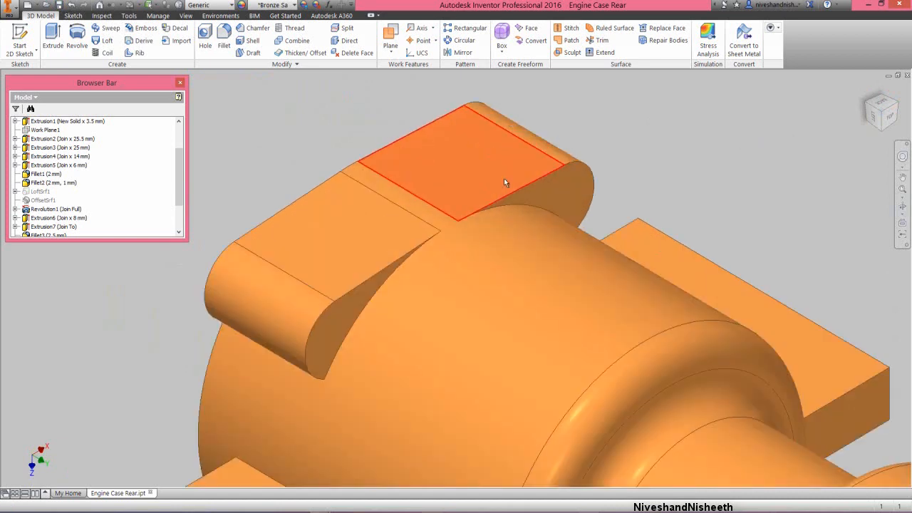
{"action": "left_click", "coordinate": [544, 200]}
{"action": "left_click", "coordinate": [583, 188]}
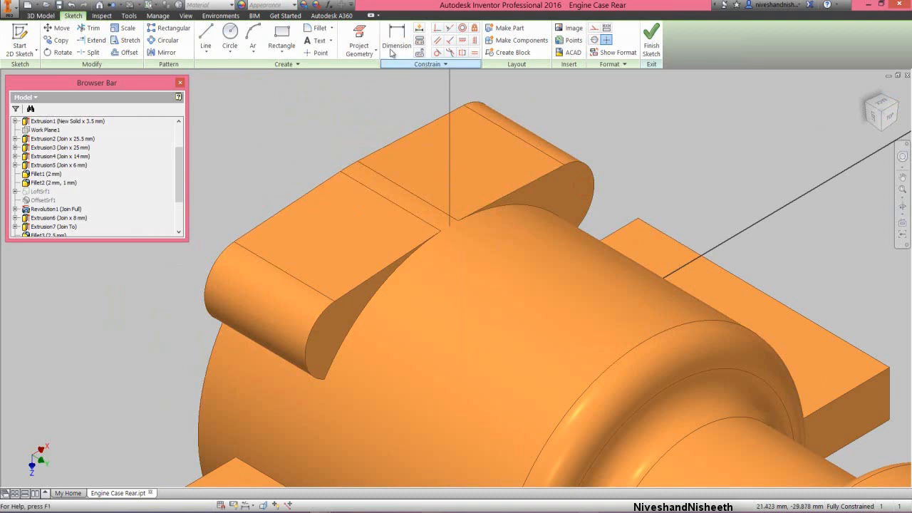
{"action": "left_click", "coordinate": [359, 44]}
{"action": "left_click", "coordinate": [563, 187]}
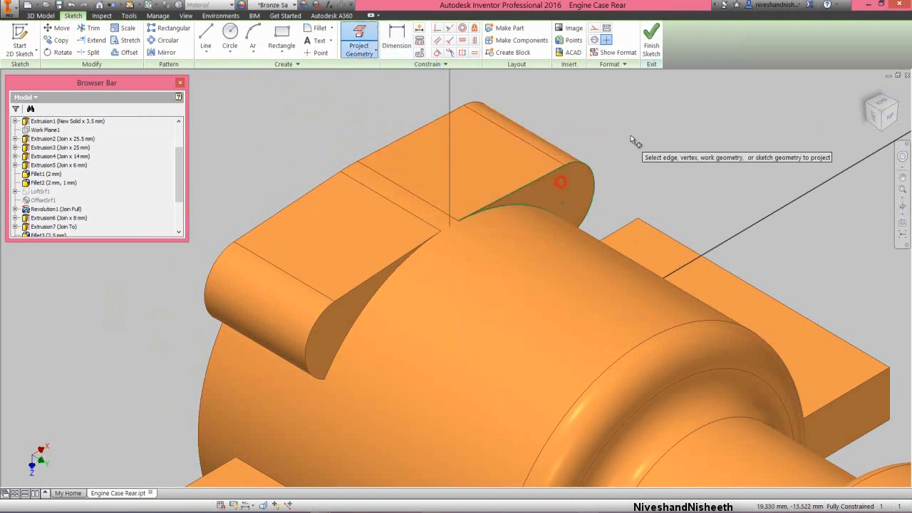
{"action": "right_click", "coordinate": [630, 133]}
{"action": "left_click", "coordinate": [657, 139]}
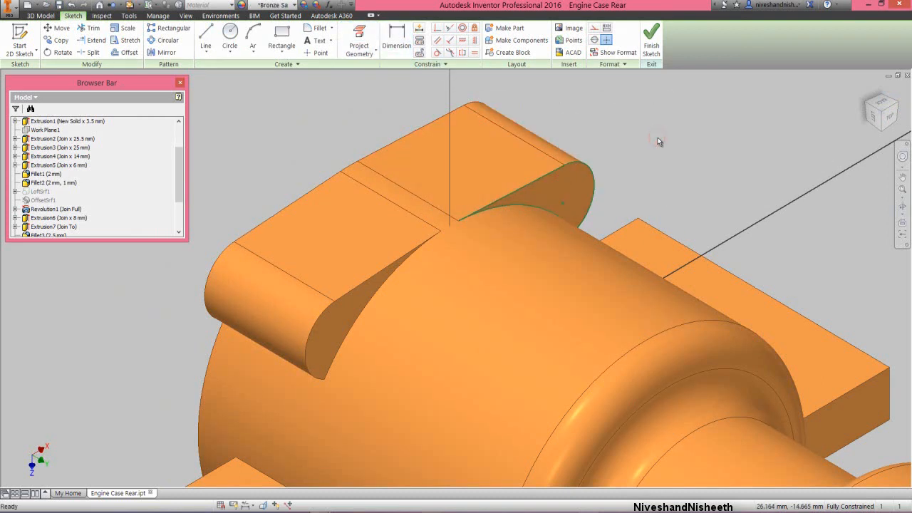
Slice the graphics at the sketch plane and draw a three-point rectangle, about 1.9 by 8.1 mm, along the projected straight edge.
{"action": "left_click", "coordinate": [631, 150]}
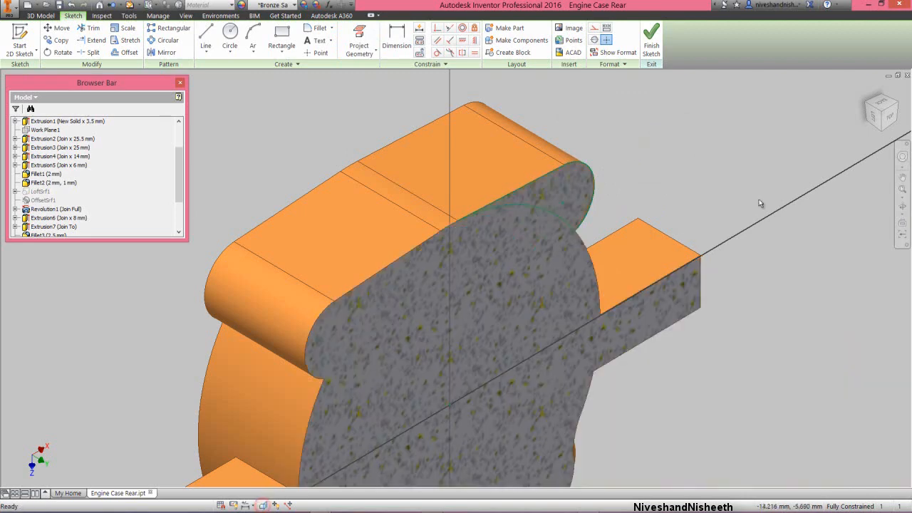
{"action": "left_click", "coordinate": [882, 103]}
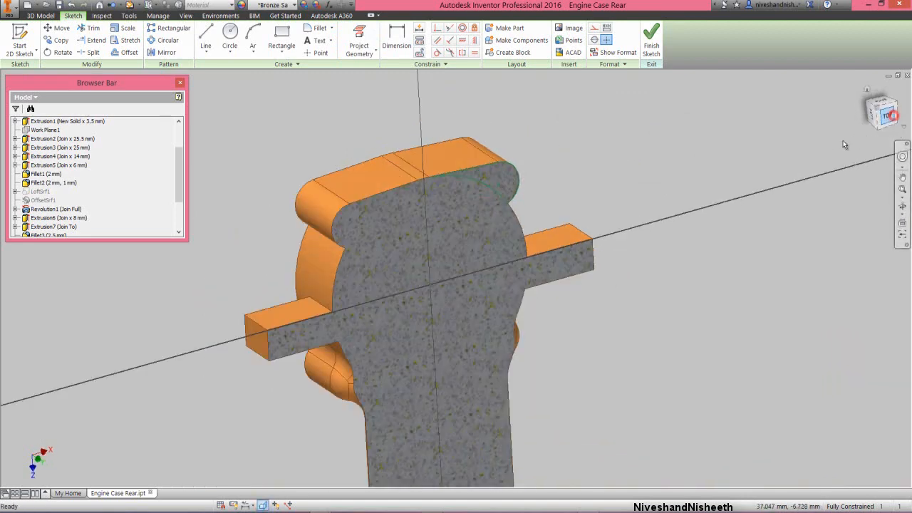
{"action": "scroll", "coordinate": [474, 171], "scroll_direction": "up", "scroll_amount": 10}
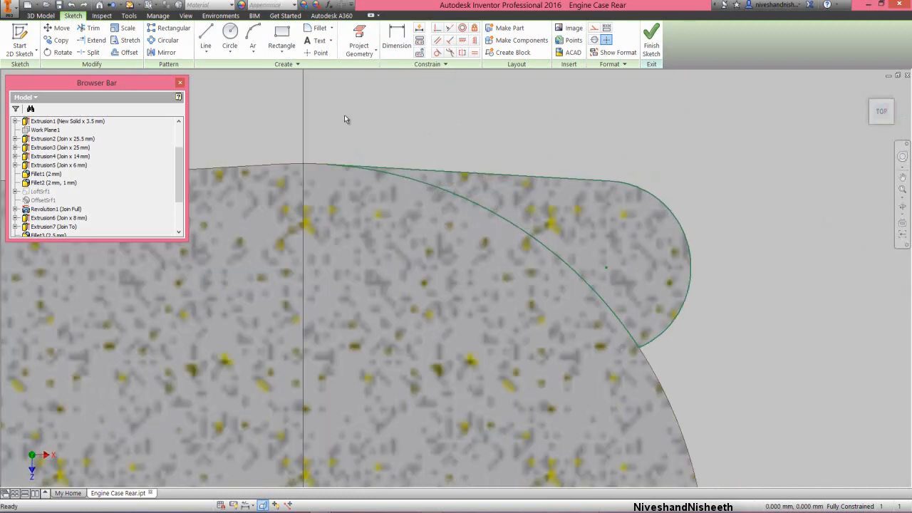
{"action": "left_click", "coordinate": [279, 54]}
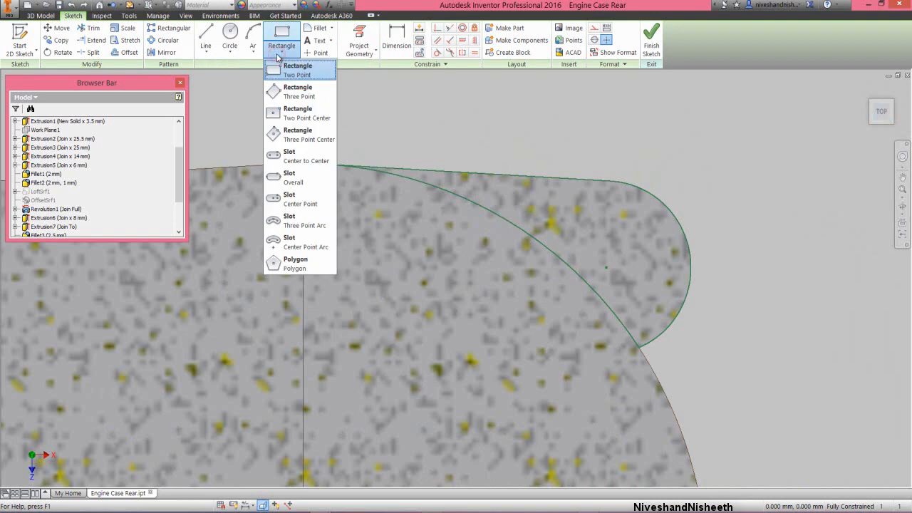
{"action": "left_click", "coordinate": [289, 91]}
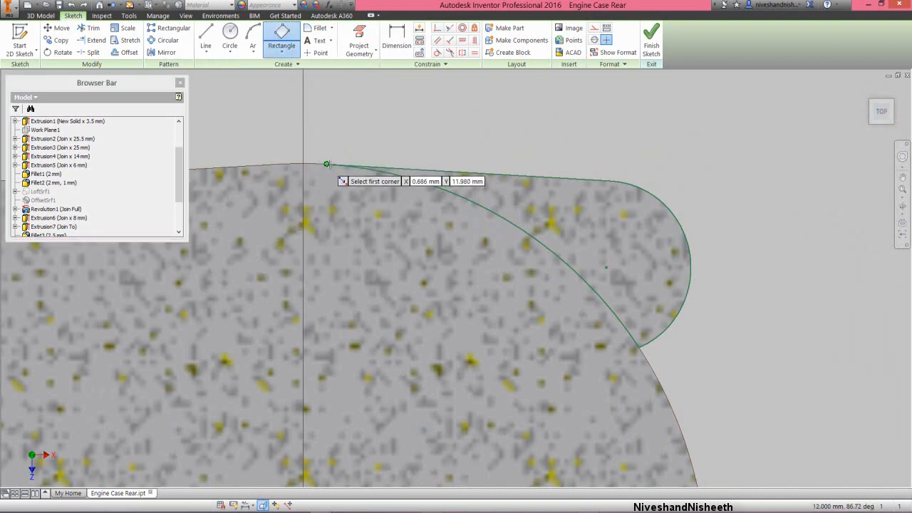
{"action": "left_click", "coordinate": [327, 164]}
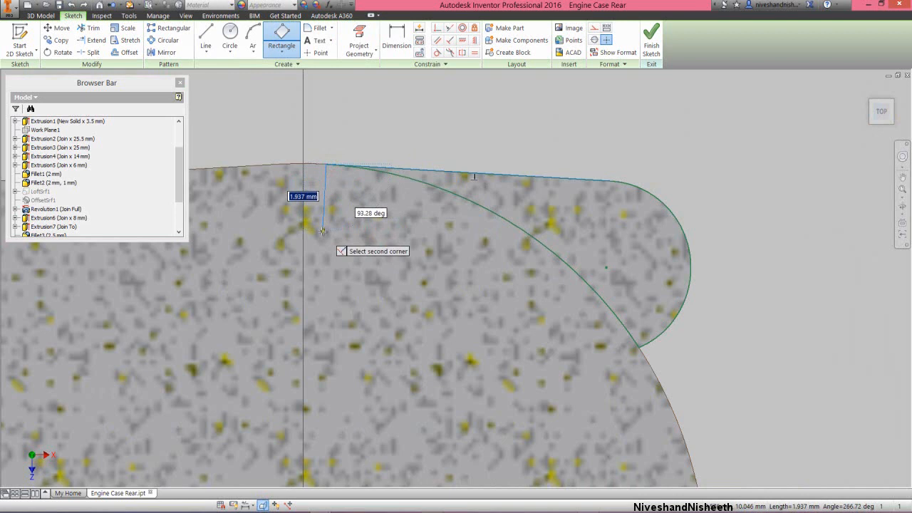
{"action": "left_click", "coordinate": [322, 231]}
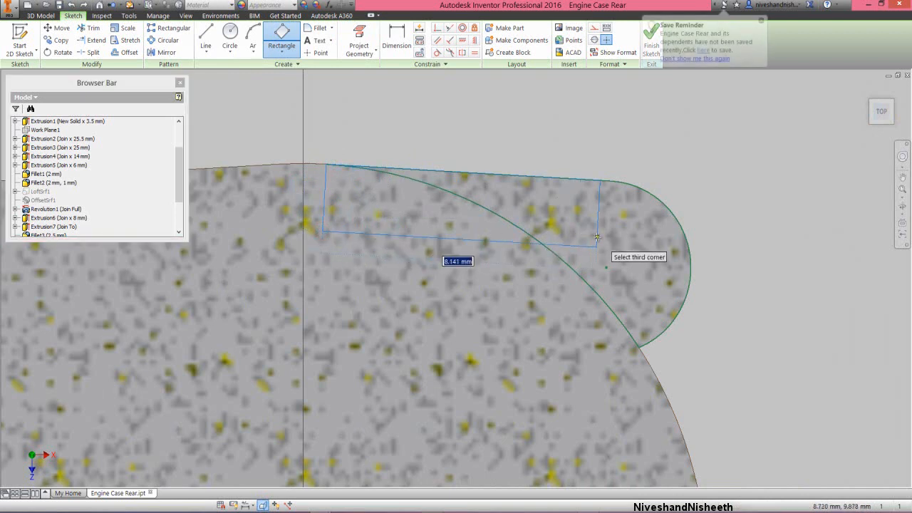
{"action": "left_click", "coordinate": [597, 238]}
Draw a line from the rectangle's lower outer corner across the boss's rounded end, extending past the projected arc.
{"action": "right_click", "coordinate": [597, 241]}
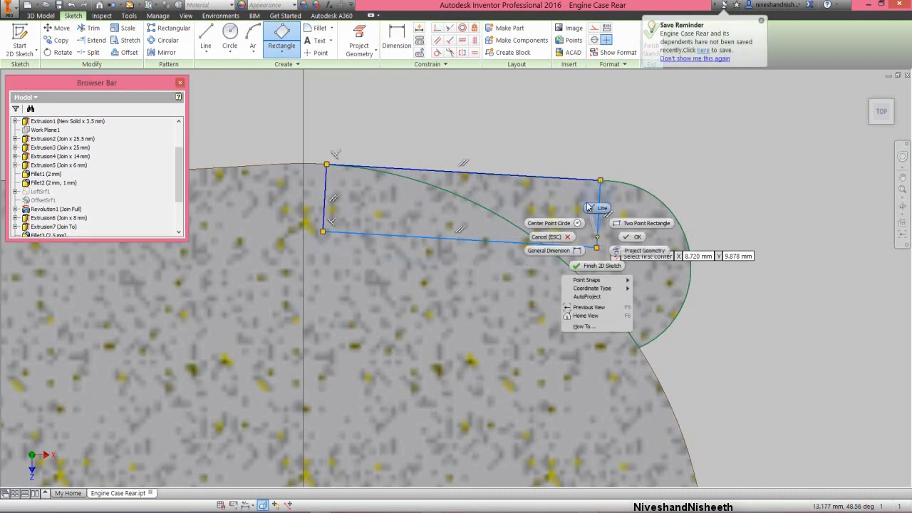
{"action": "left_click", "coordinate": [589, 207]}
{"action": "left_click", "coordinate": [597, 246]}
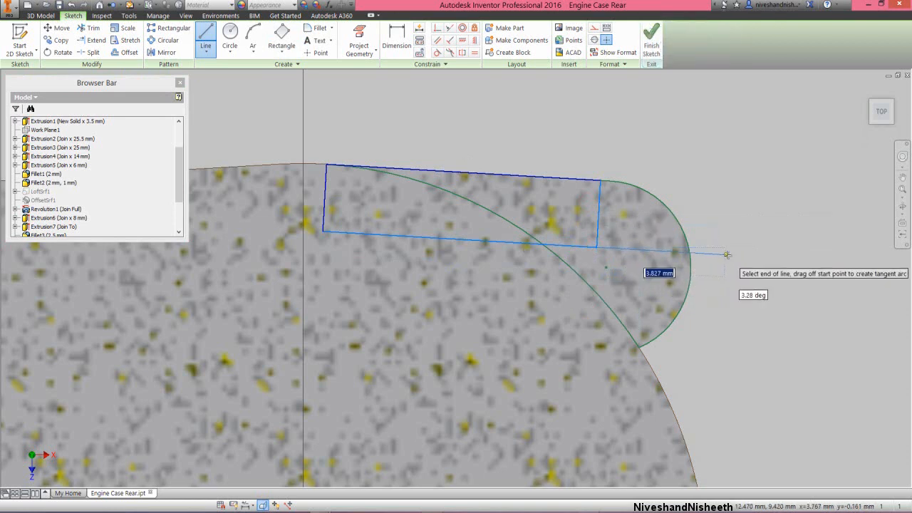
{"action": "right_click", "coordinate": [721, 204]}
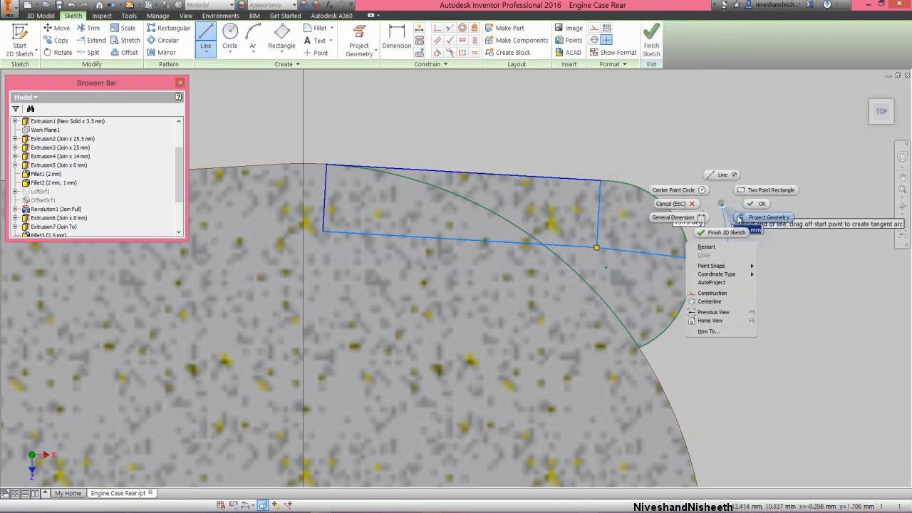
{"action": "left_click", "coordinate": [753, 206]}
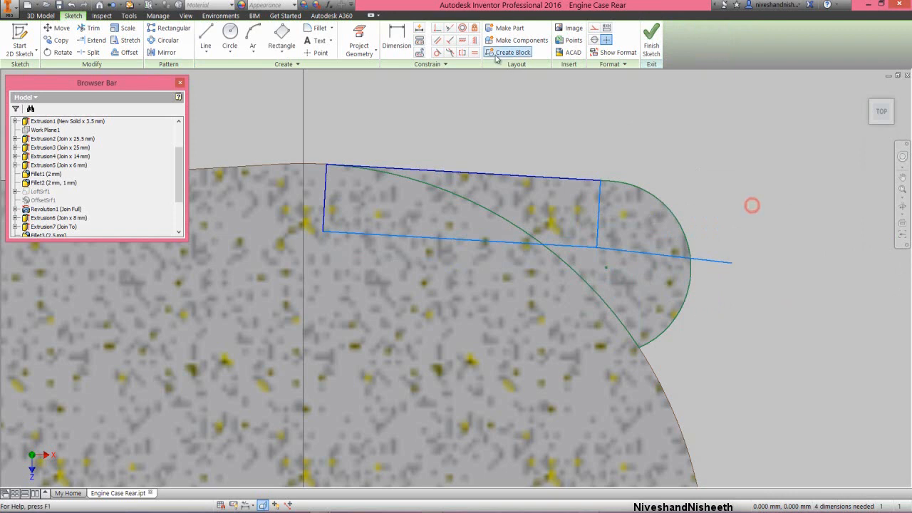
Constrain the new line perpendicular to the rectangle's short outer side.
{"action": "left_click", "coordinate": [450, 41]}
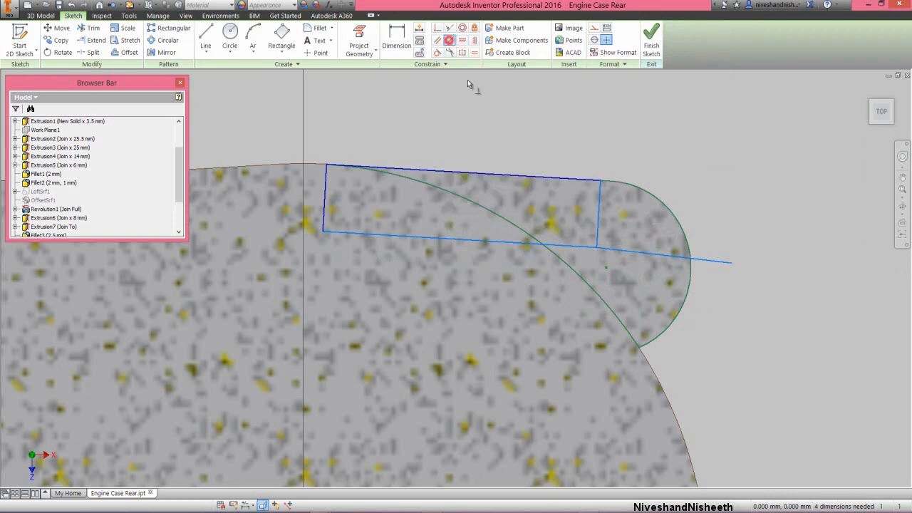
{"action": "left_click", "coordinate": [598, 232]}
{"action": "left_click", "coordinate": [630, 251]}
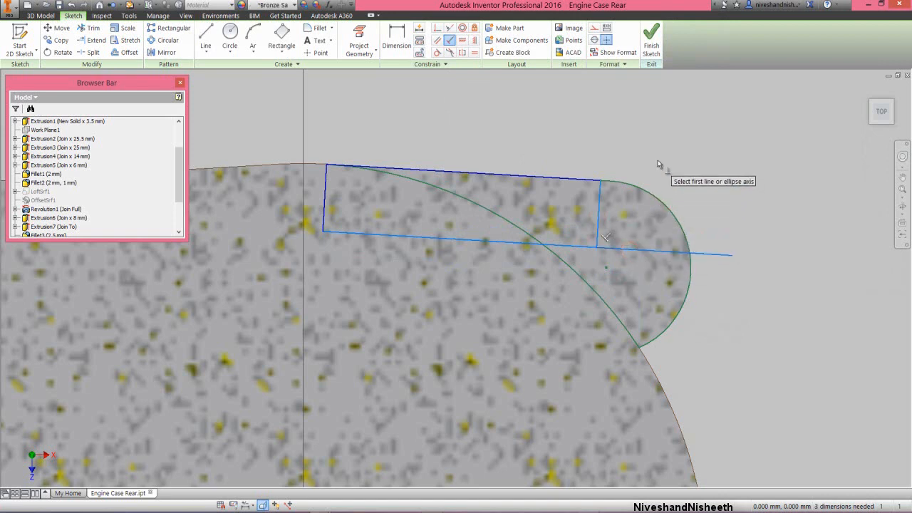
{"action": "right_click", "coordinate": [656, 161]}
{"action": "left_click", "coordinate": [683, 159]}
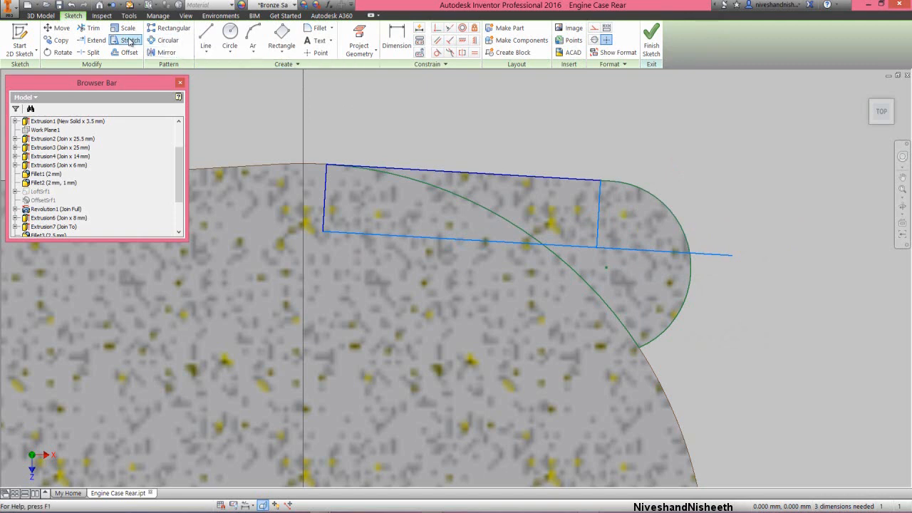
Trim off the part of the line that extends beyond the boss's rounded outline.
{"action": "left_click", "coordinate": [93, 28]}
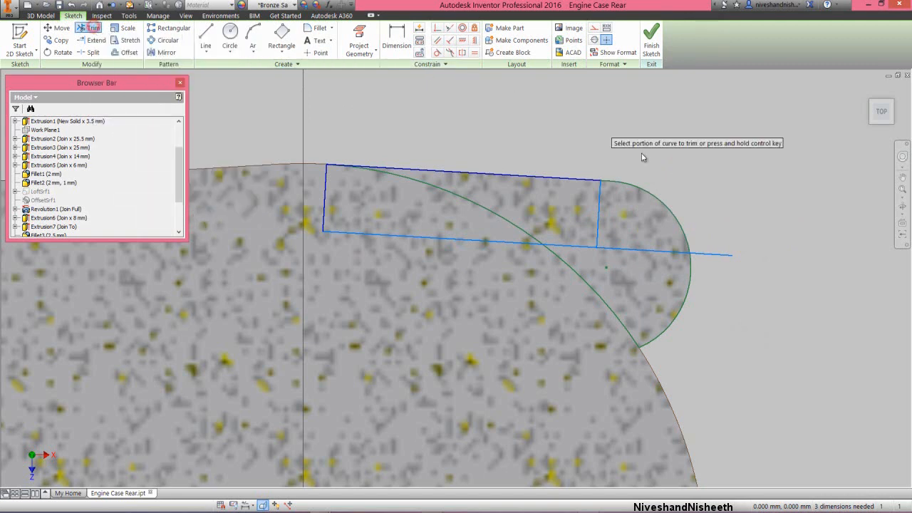
{"action": "left_click", "coordinate": [713, 256]}
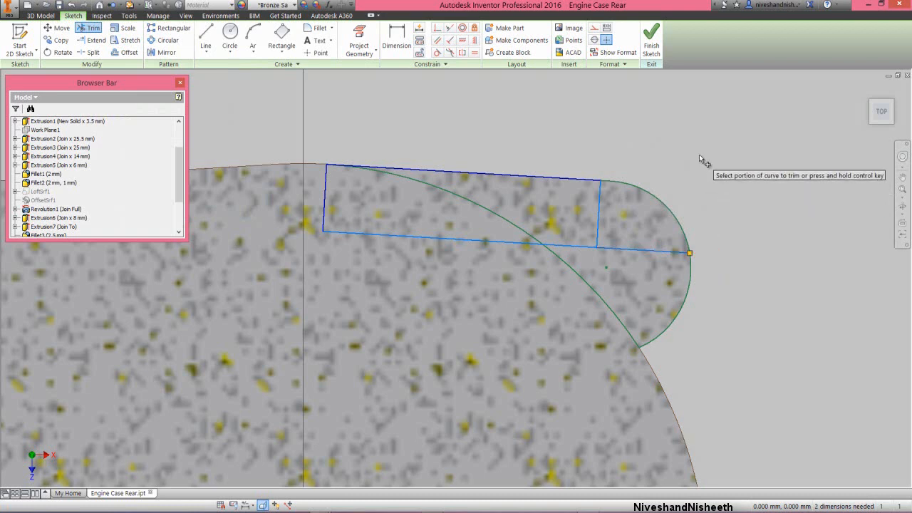
{"action": "right_click", "coordinate": [699, 155]}
{"action": "left_click", "coordinate": [731, 155]}
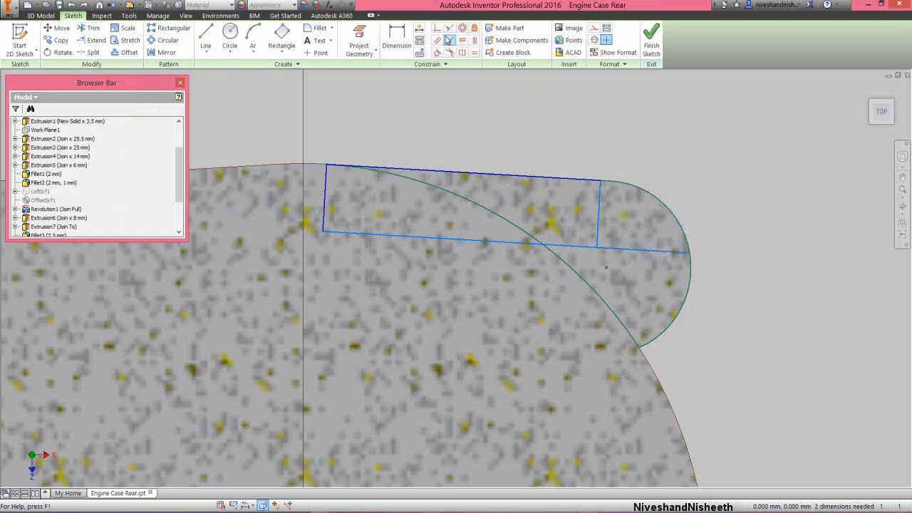
Make the rectangle's lower outer corner coincident with the centre point of the rounded end and finish the sketch.
{"action": "left_click", "coordinate": [437, 28]}
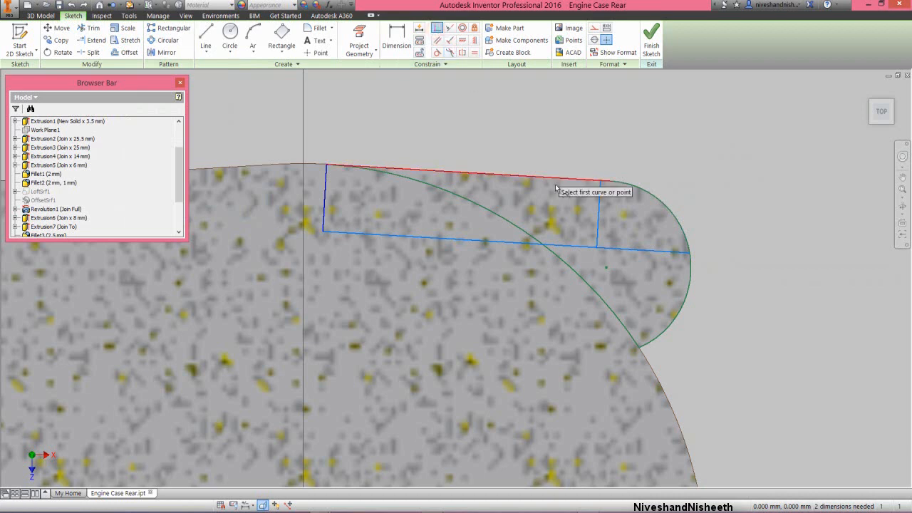
{"action": "left_click", "coordinate": [597, 248]}
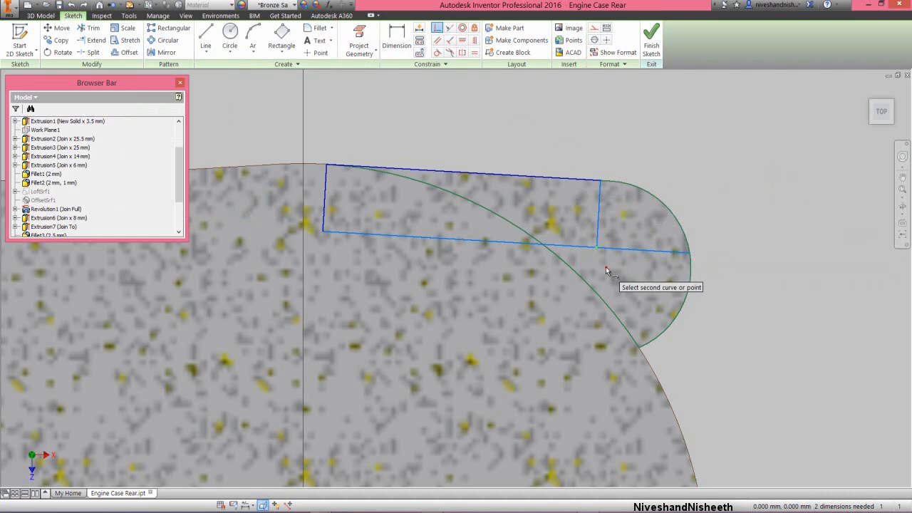
{"action": "left_click", "coordinate": [605, 269]}
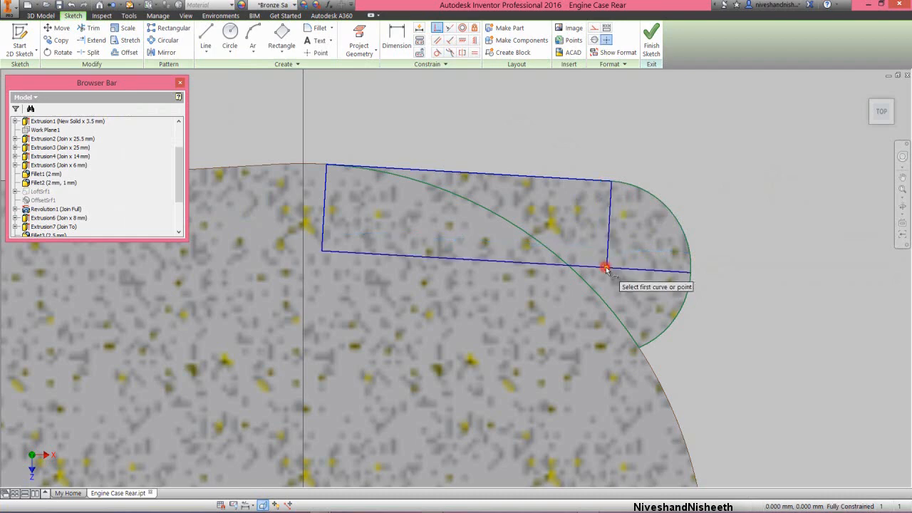
{"action": "right_click", "coordinate": [680, 167]}
{"action": "left_click", "coordinate": [717, 166]}
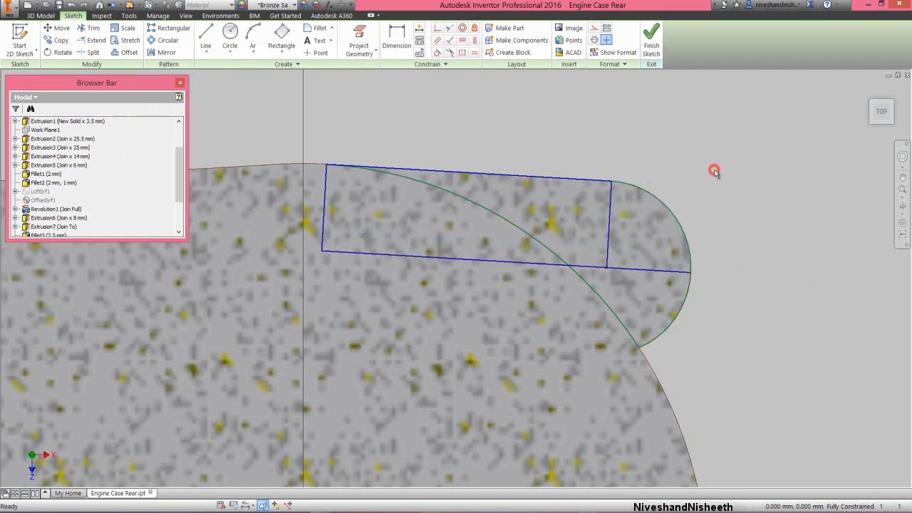
{"action": "left_click", "coordinate": [651, 50]}
{"action": "left_click", "coordinate": [706, 149]}
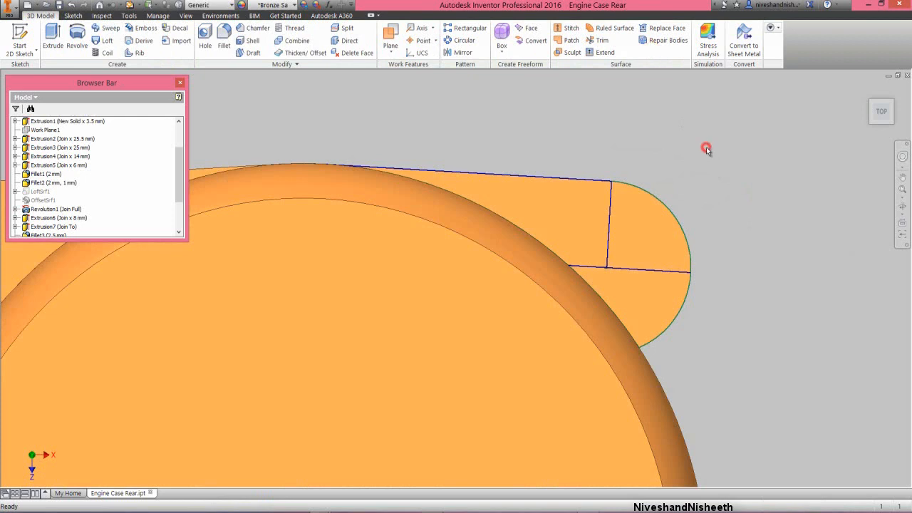
Create a second sketch on the same boss end face, projecting the short line and the rounded arc into it with the graphics sliced.
{"action": "left_click", "coordinate": [648, 230]}
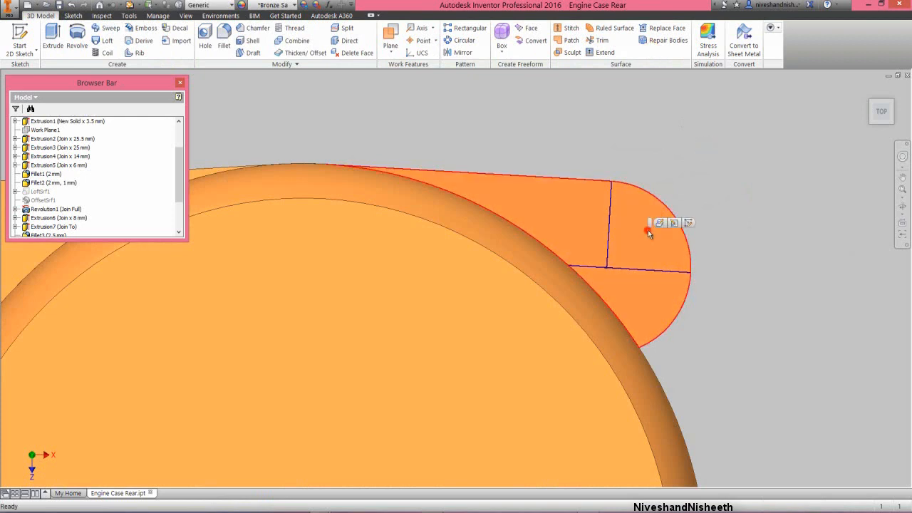
{"action": "left_click", "coordinate": [687, 223]}
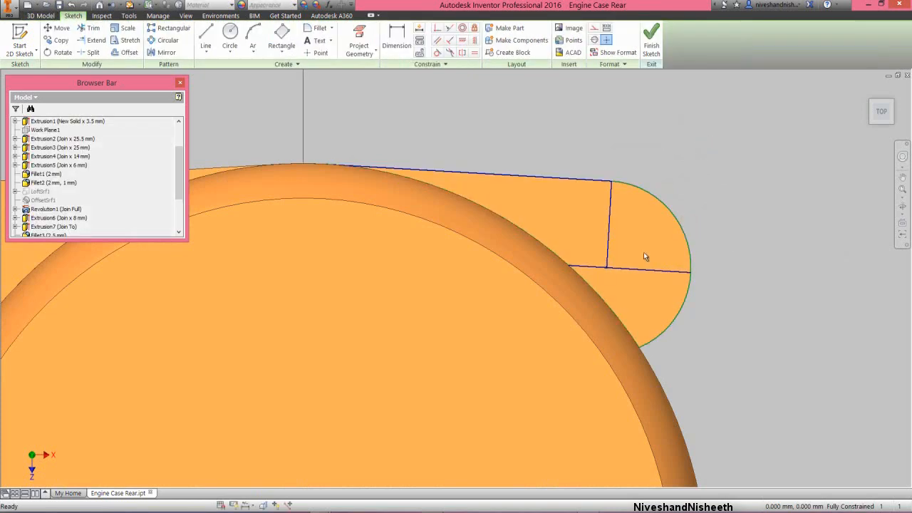
{"action": "left_click", "coordinate": [262, 505]}
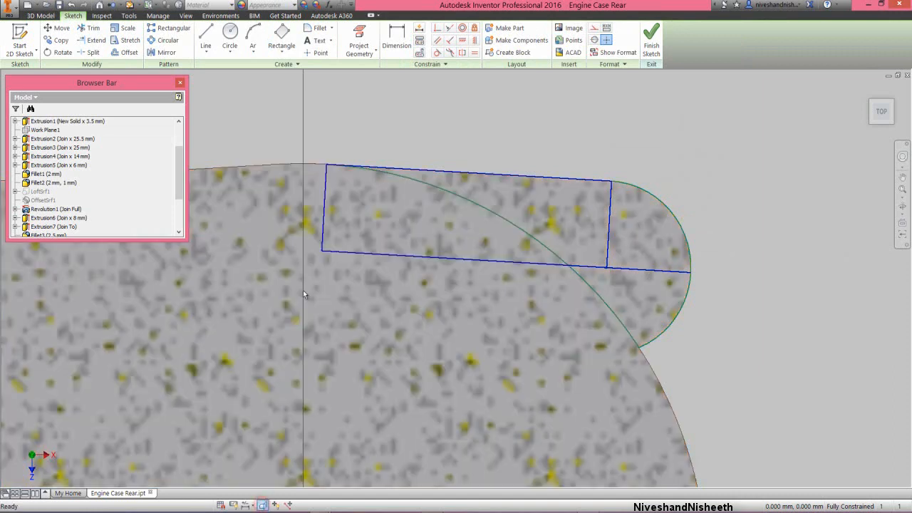
{"action": "left_click", "coordinate": [359, 42]}
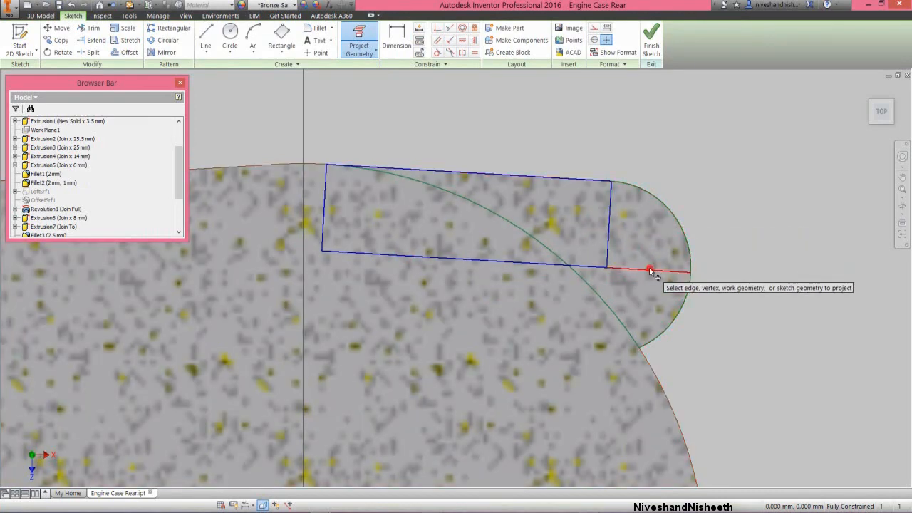
{"action": "left_click", "coordinate": [649, 269]}
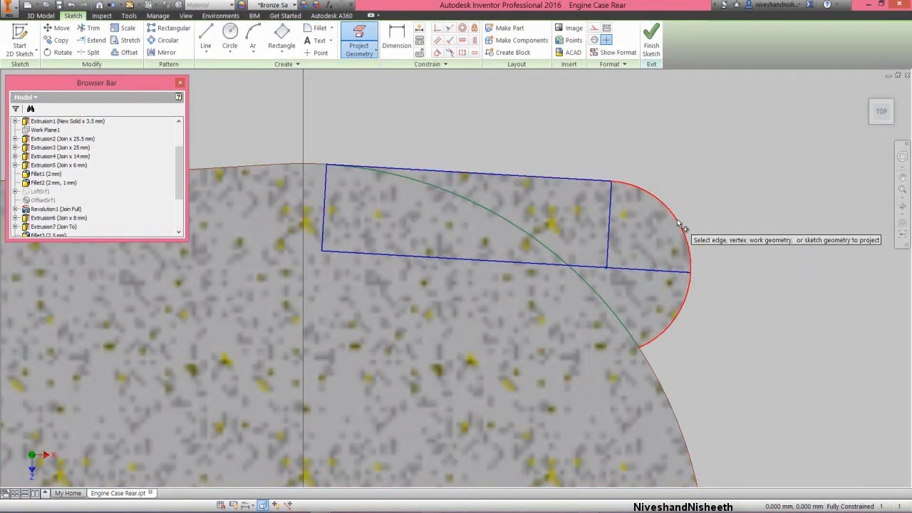
{"action": "left_click", "coordinate": [677, 220]}
{"action": "right_click", "coordinate": [697, 152]}
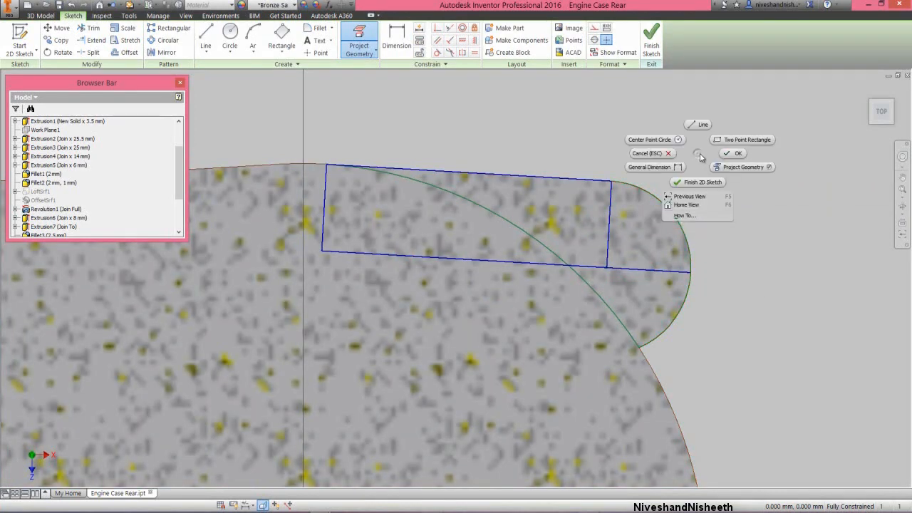
{"action": "left_click", "coordinate": [727, 153]}
{"action": "left_click", "coordinate": [651, 37]}
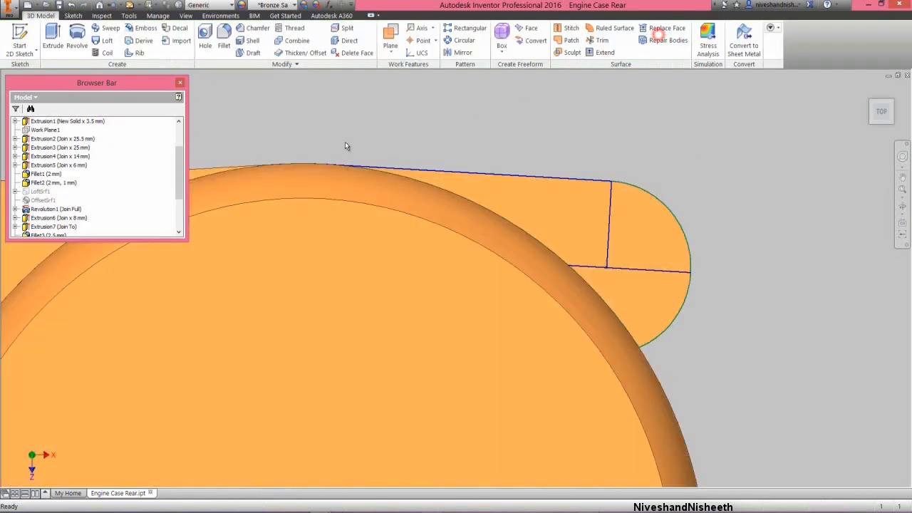
Hide the first sketch, Sketch9, so that only the projected copy on the boss face is shown.
{"action": "scroll", "coordinate": [174, 191], "scroll_direction": "down", "scroll_amount": 3}
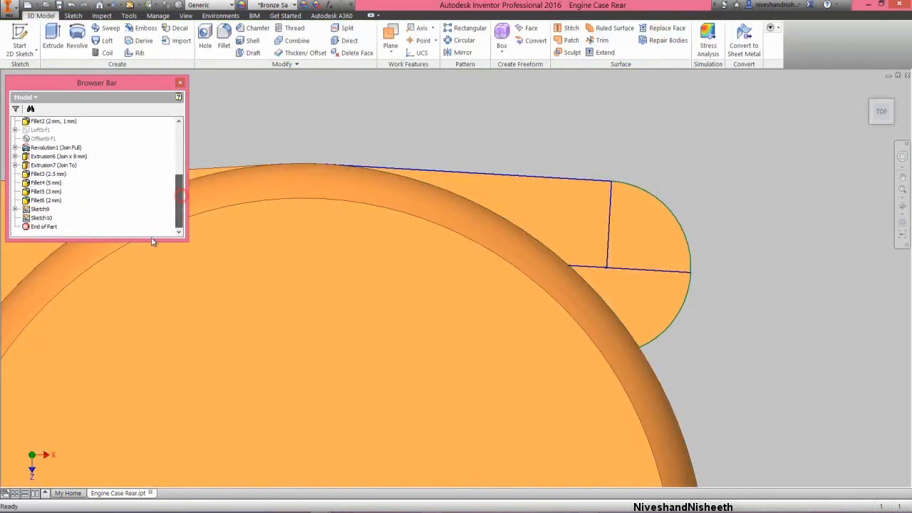
{"action": "right_click", "coordinate": [42, 210]}
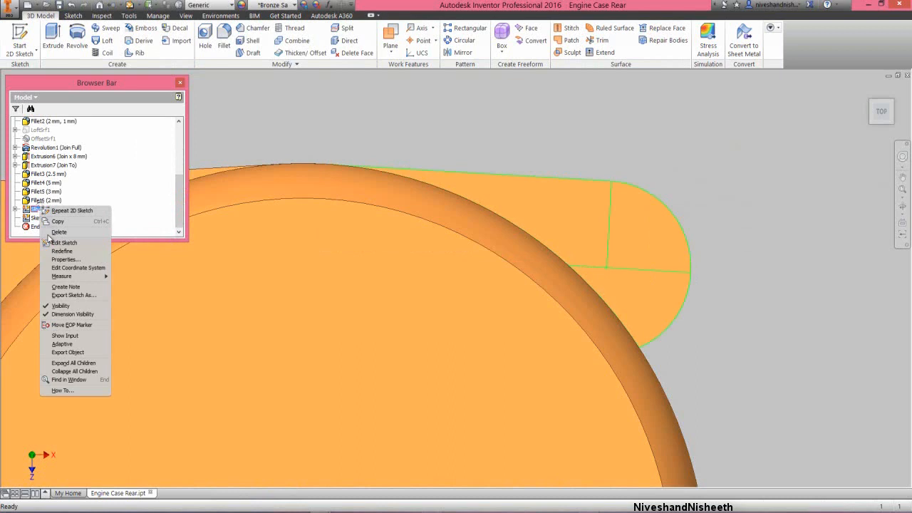
{"action": "left_click", "coordinate": [67, 306]}
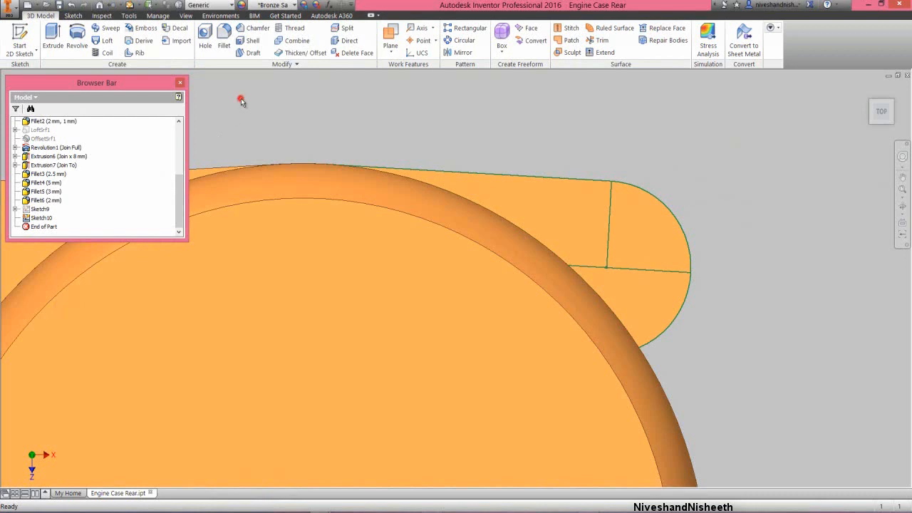
Set up a Revolve of the rectangle and the adjoining quarter-round region about the rectangle's lower long edge.
{"action": "left_click", "coordinate": [74, 45]}
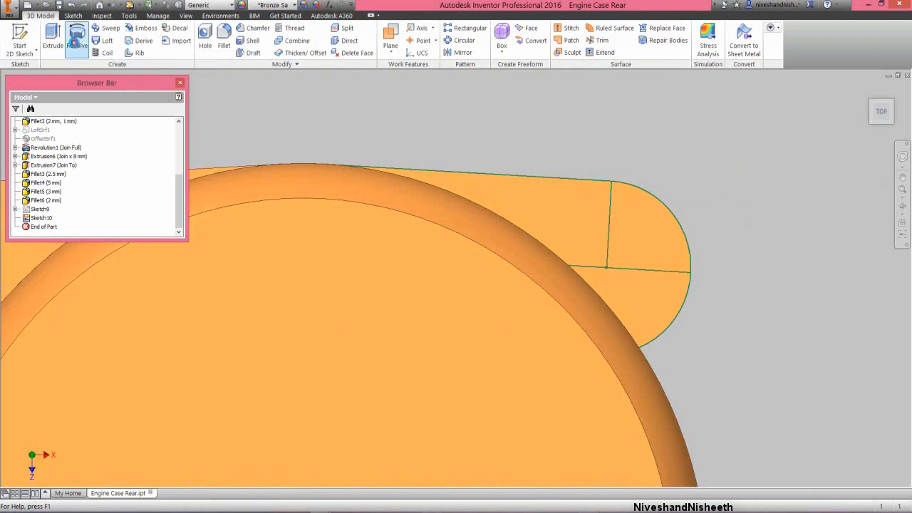
{"action": "left_click", "coordinate": [558, 187]}
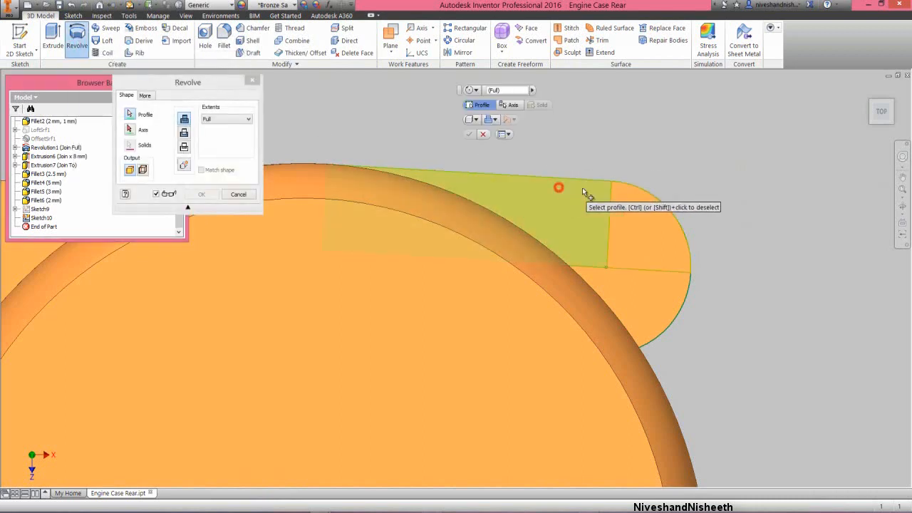
{"action": "left_click", "coordinate": [624, 214]}
{"action": "left_click", "coordinate": [219, 83]}
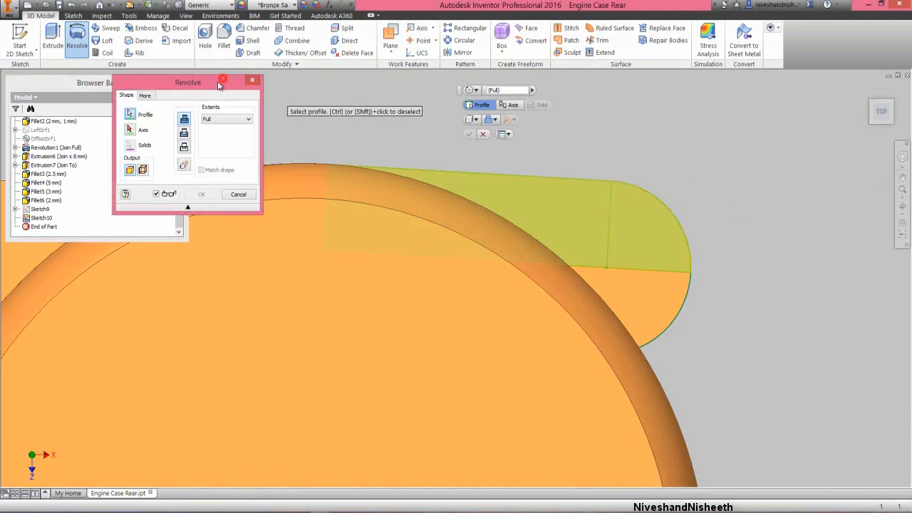
{"action": "left_click", "coordinate": [129, 130]}
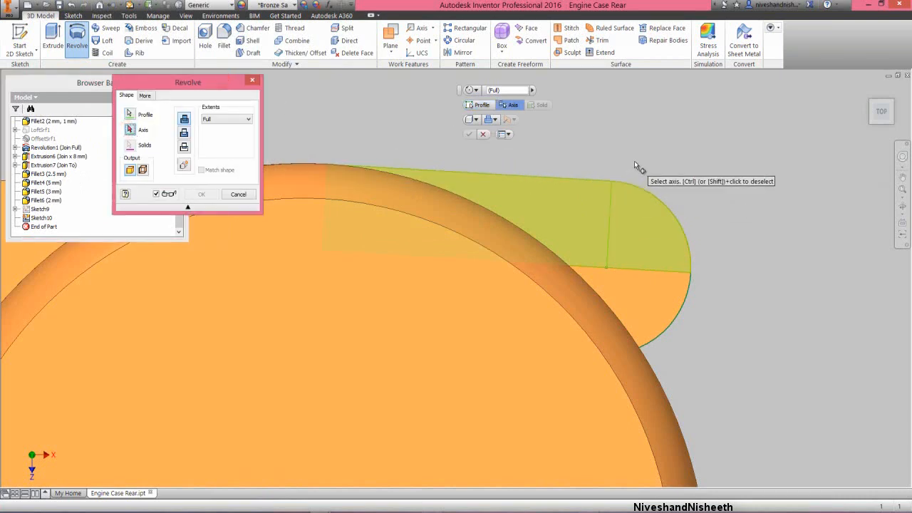
{"action": "left_click", "coordinate": [585, 267]}
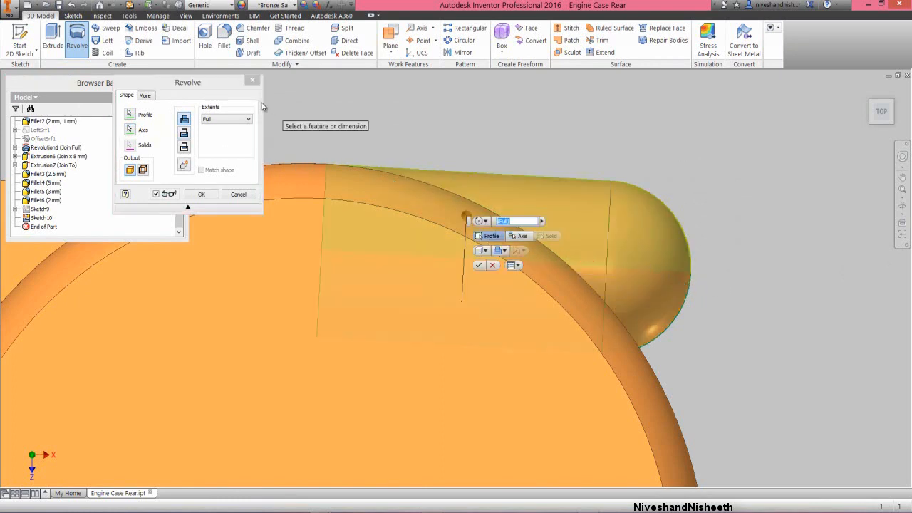
Limit the revolve to an angle extent of 180 degrees and create the joined rounded end on the boss.
{"action": "left_click", "coordinate": [220, 83]}
{"action": "left_click", "coordinate": [235, 118]}
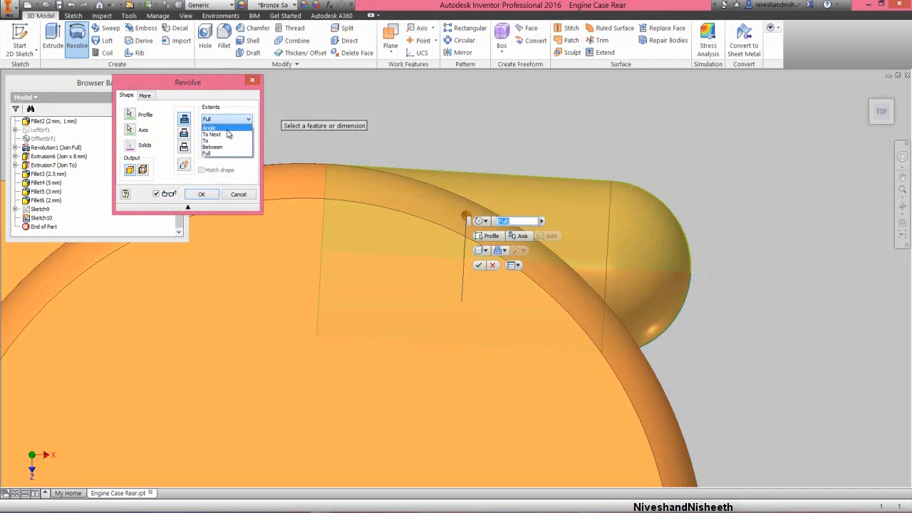
{"action": "left_click", "coordinate": [223, 128]}
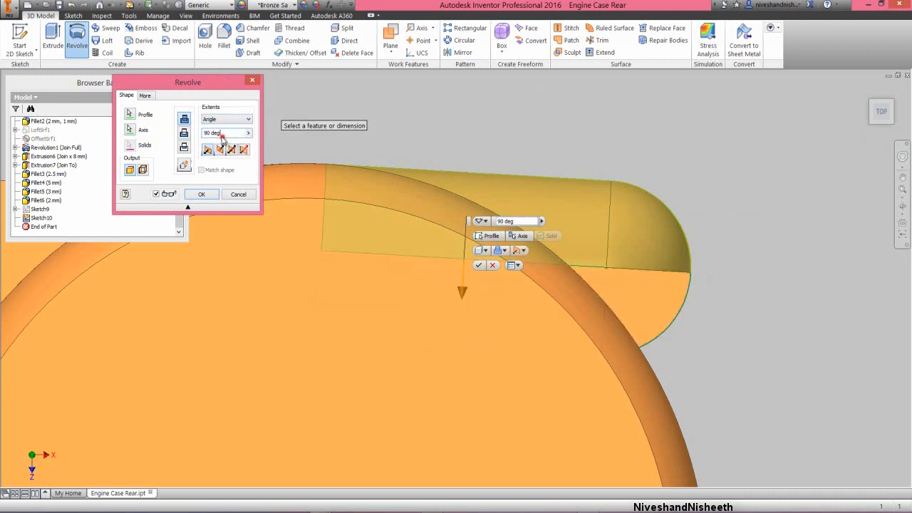
{"action": "left_click", "coordinate": [213, 133]}
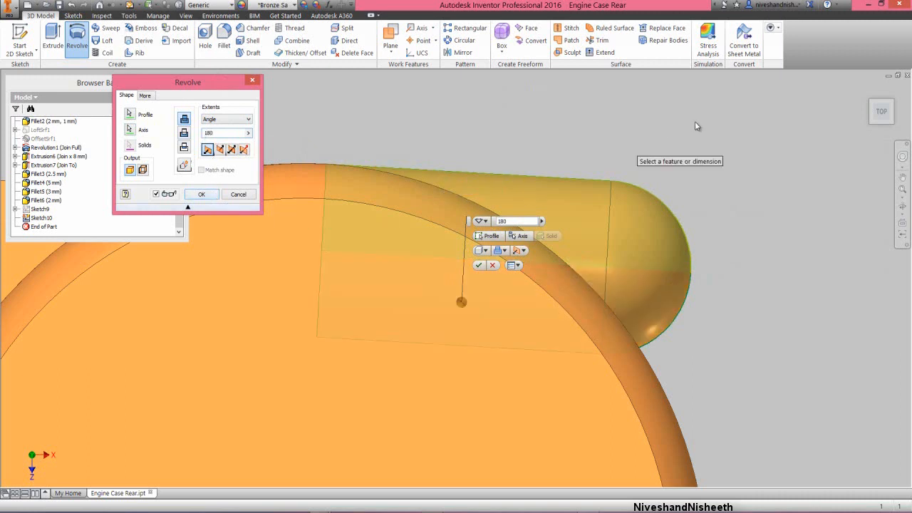
{"action": "left_click", "coordinate": [892, 103]}
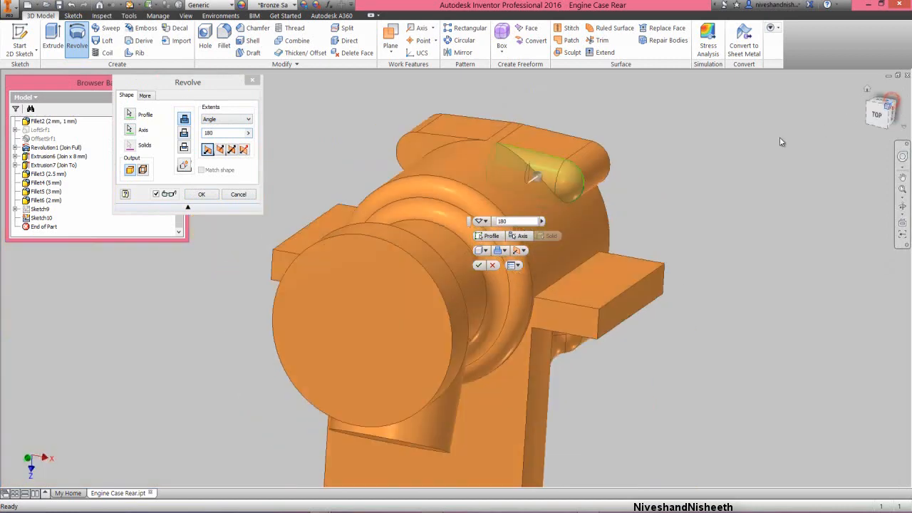
{"action": "scroll", "coordinate": [527, 167], "scroll_direction": "down", "scroll_amount": 5}
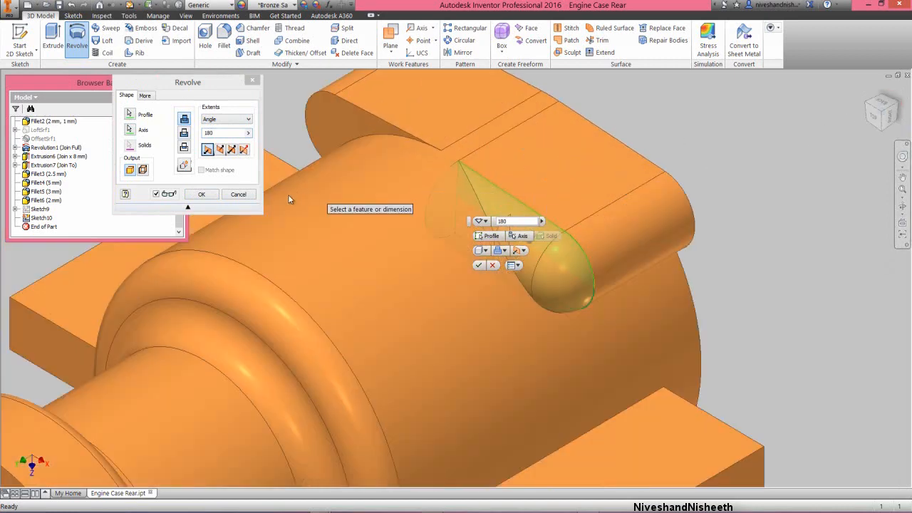
{"action": "left_click", "coordinate": [201, 193]}
{"action": "scroll", "coordinate": [775, 206], "scroll_direction": "up", "scroll_amount": 4}
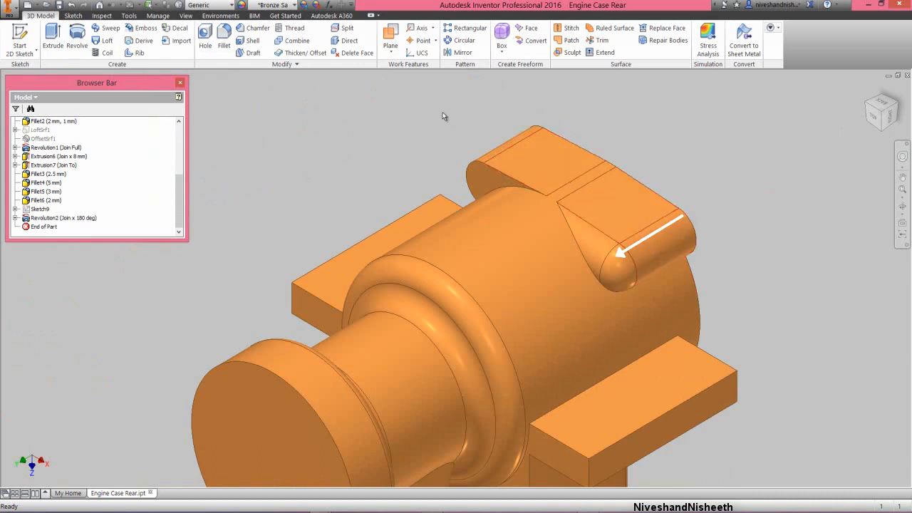
Mirror the half-revolved rounded end about the origin YZ plane onto the opposite boss.
{"action": "left_click", "coordinate": [458, 52]}
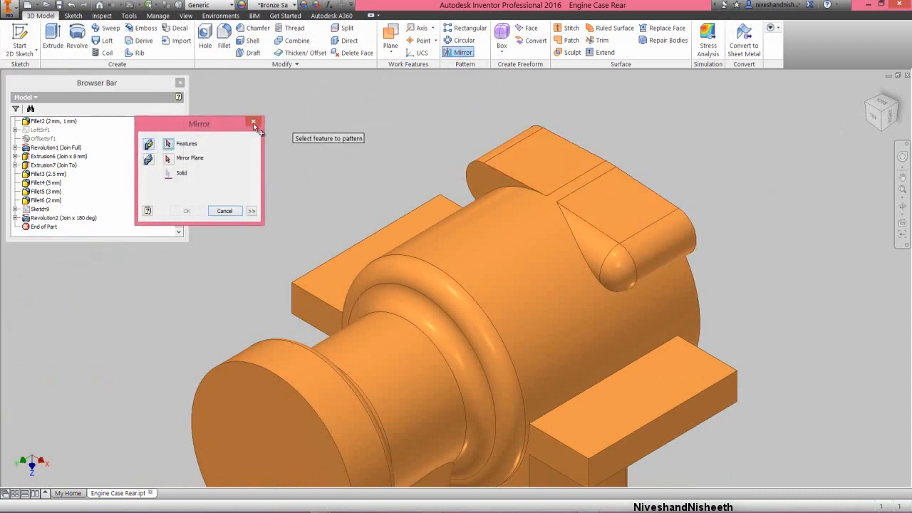
{"action": "left_click_drag", "start_coordinate": [226, 122], "coordinate": [367, 111]}
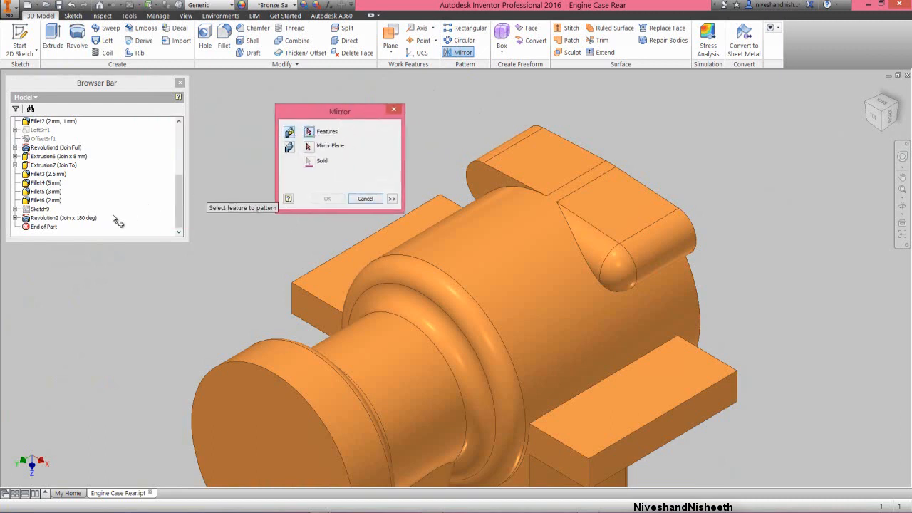
{"action": "left_click", "coordinate": [66, 219]}
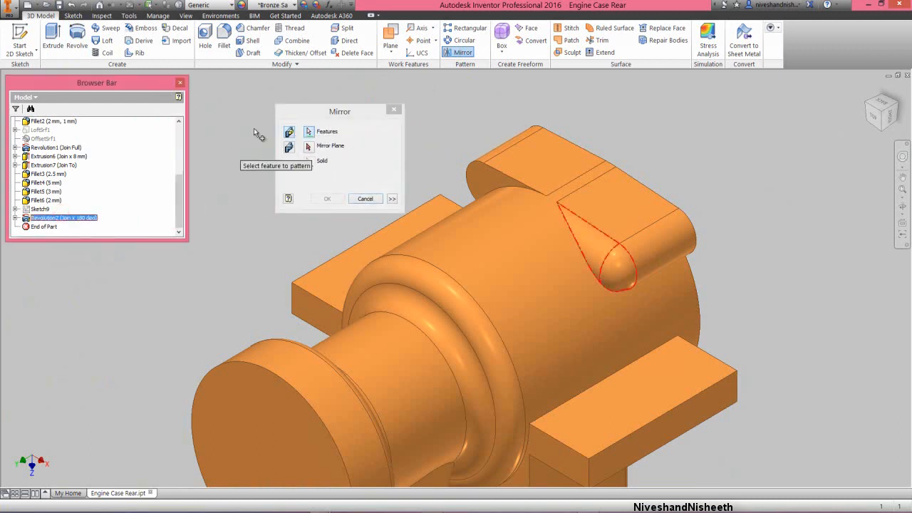
{"action": "left_click", "coordinate": [303, 111]}
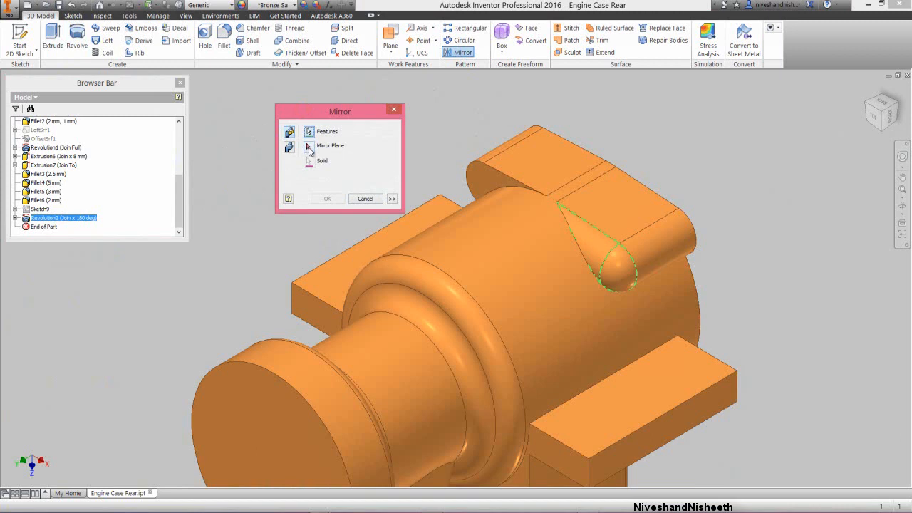
{"action": "left_click", "coordinate": [308, 147]}
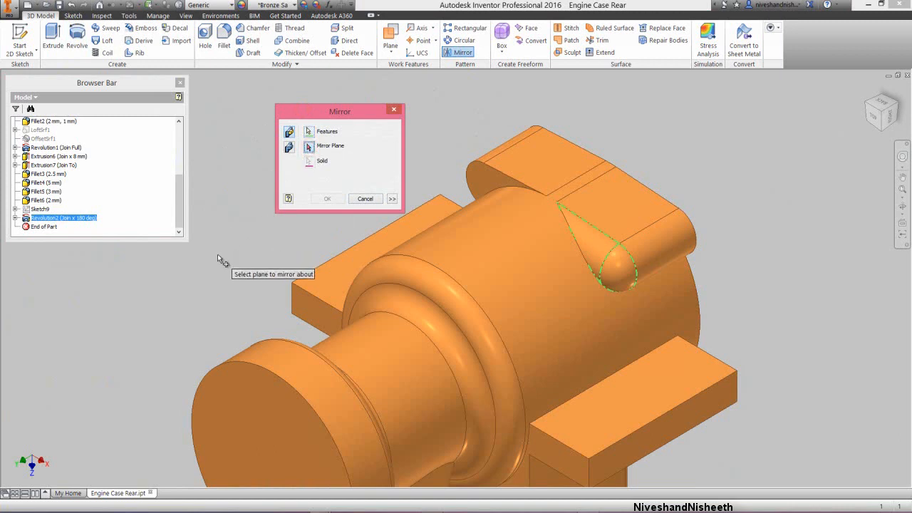
{"action": "scroll", "coordinate": [183, 178], "scroll_direction": "up", "scroll_amount": 4}
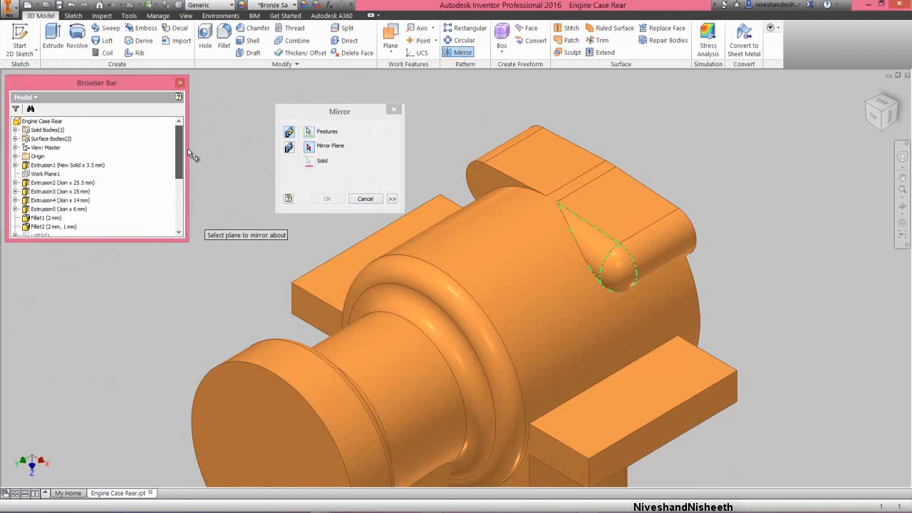
{"action": "left_click", "coordinate": [15, 157]}
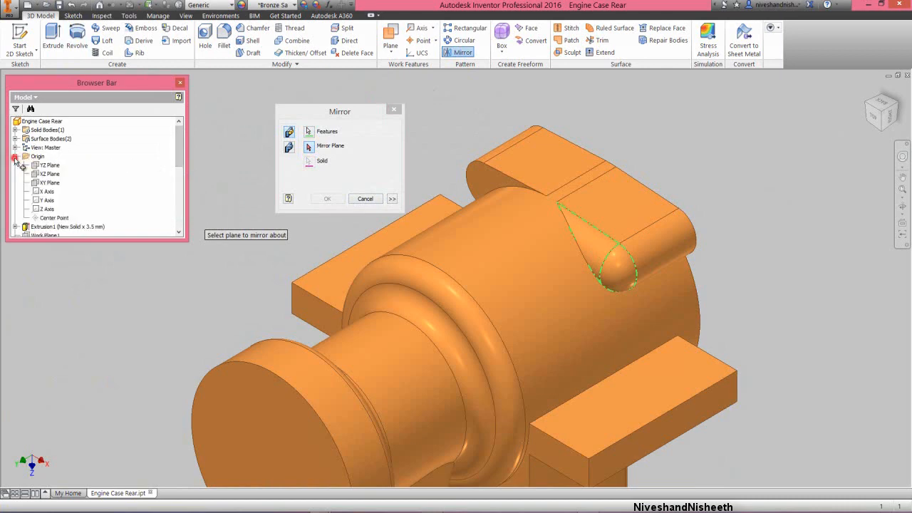
{"action": "left_click", "coordinate": [48, 165]}
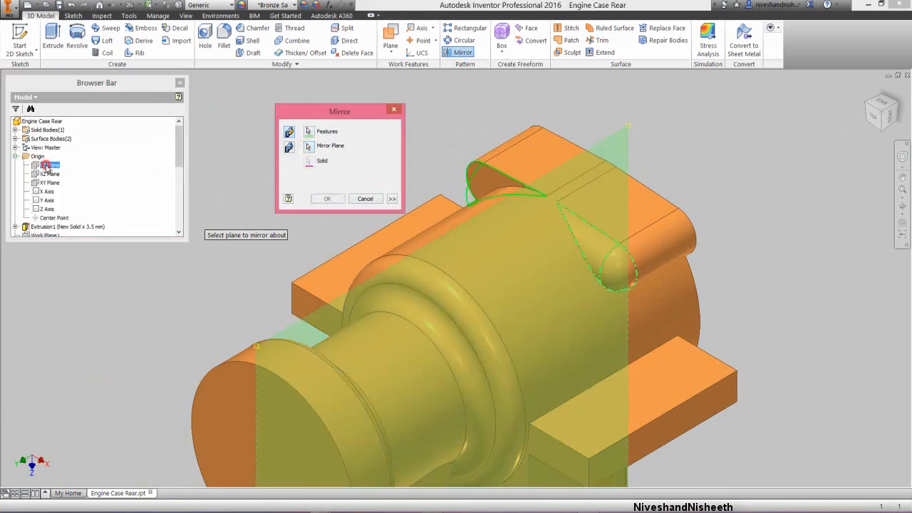
{"action": "left_click", "coordinate": [327, 198]}
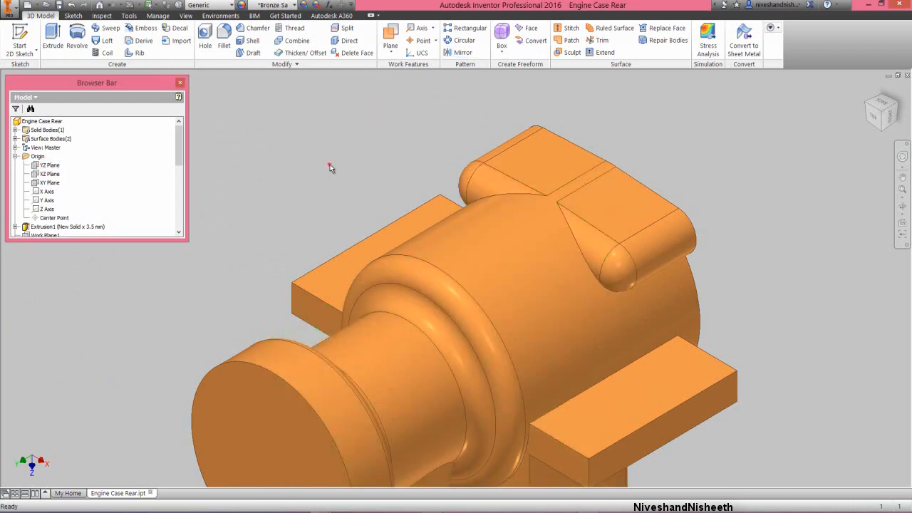
{"action": "left_click", "coordinate": [330, 164]}
Collapse all expanded nodes in the model's feature tree.
{"action": "left_click", "coordinate": [869, 105]}
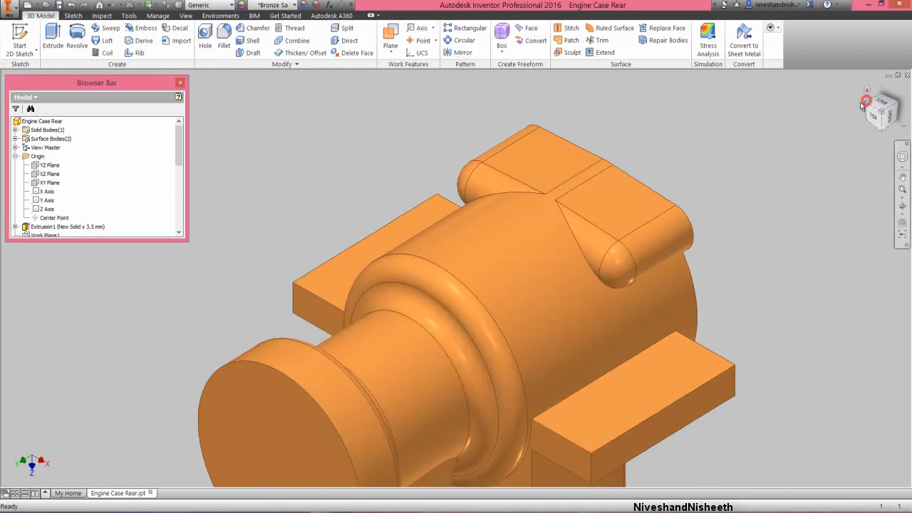
{"action": "left_click", "coordinate": [346, 134]}
{"action": "scroll", "coordinate": [345, 133], "scroll_direction": "up", "scroll_amount": 5}
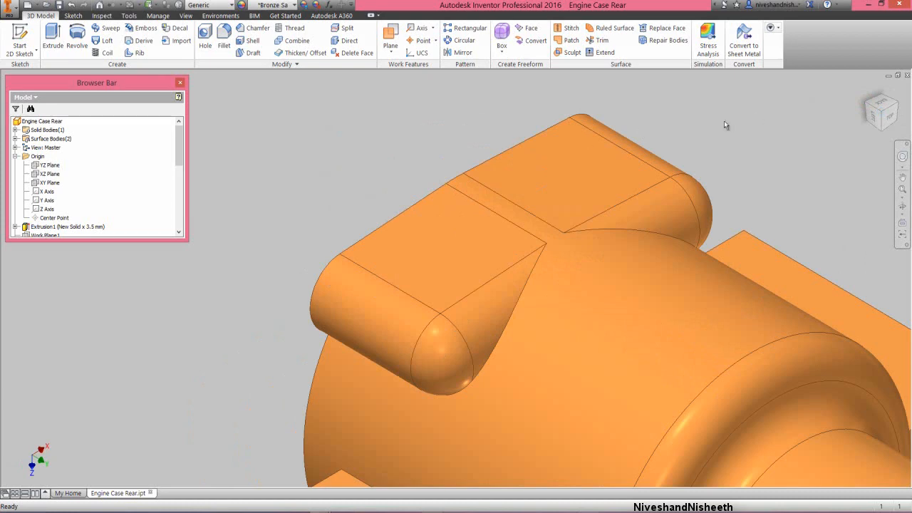
{"action": "left_click", "coordinate": [868, 92]}
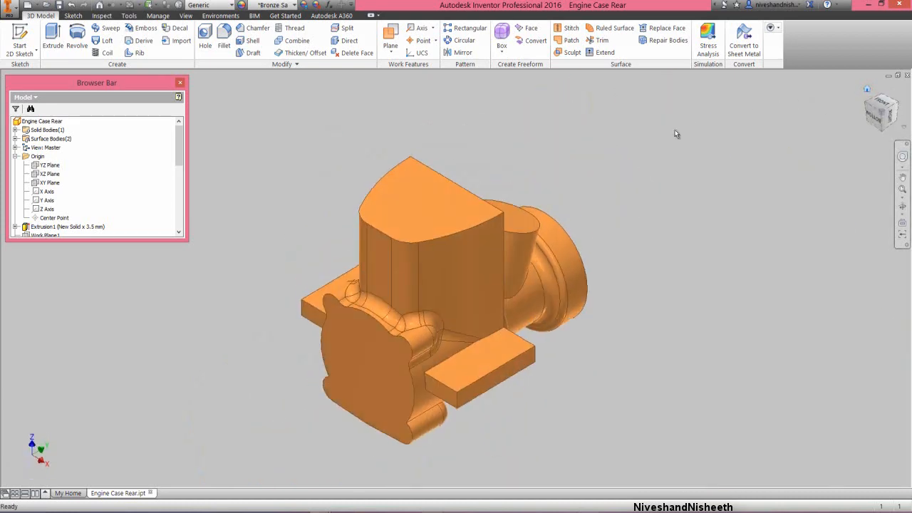
{"action": "right_click", "coordinate": [137, 171]}
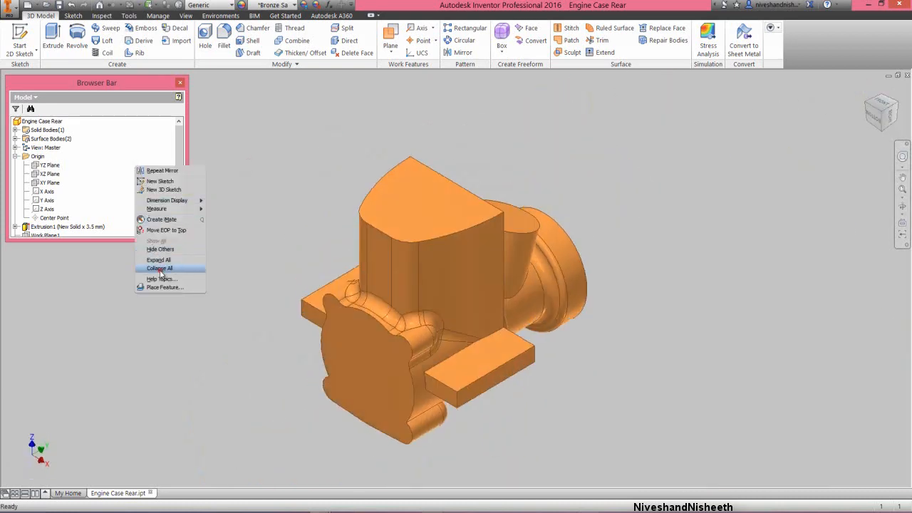
{"action": "left_click", "coordinate": [159, 271]}
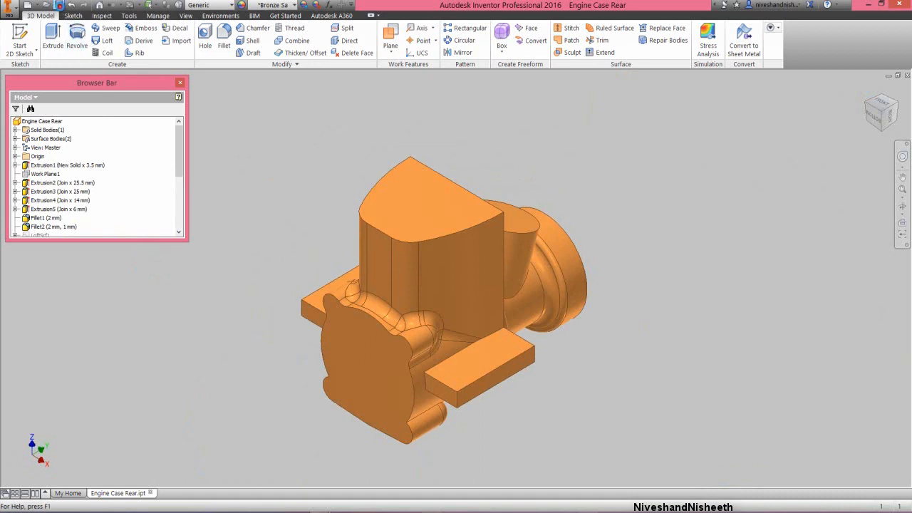
{"action": "left_click", "coordinate": [291, 180]}
Begin a constant-radius fillet on the edge chain where one rounded lower boss meets the cylindrical body.
{"action": "left_click", "coordinate": [224, 41]}
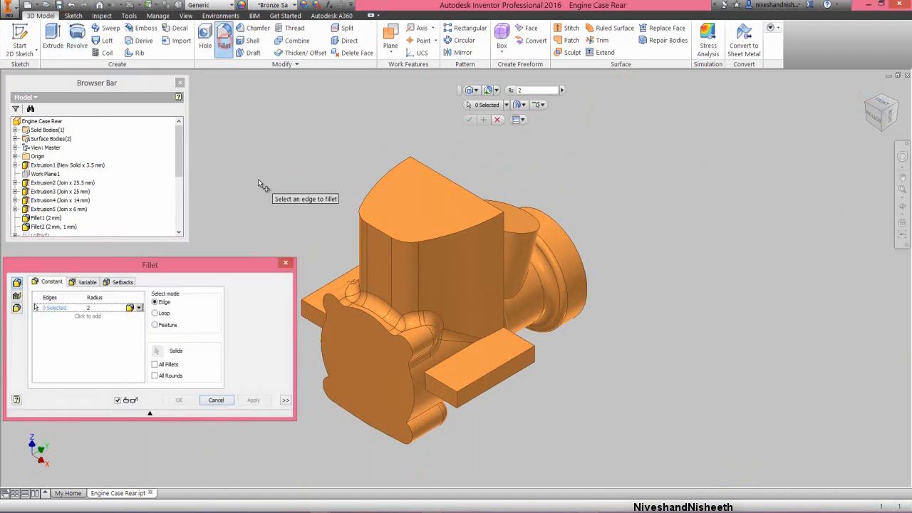
{"action": "left_click", "coordinate": [902, 208]}
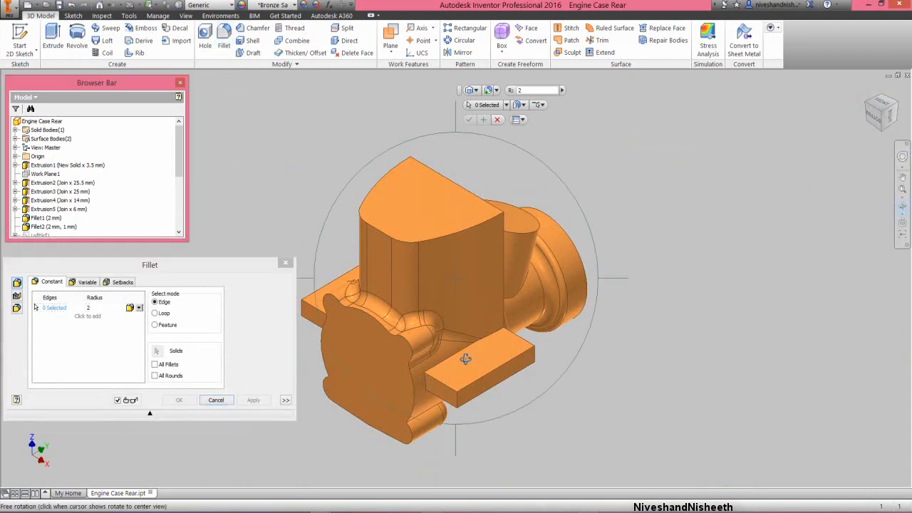
{"action": "left_click_drag", "start_coordinate": [465, 358], "coordinate": [419, 226]}
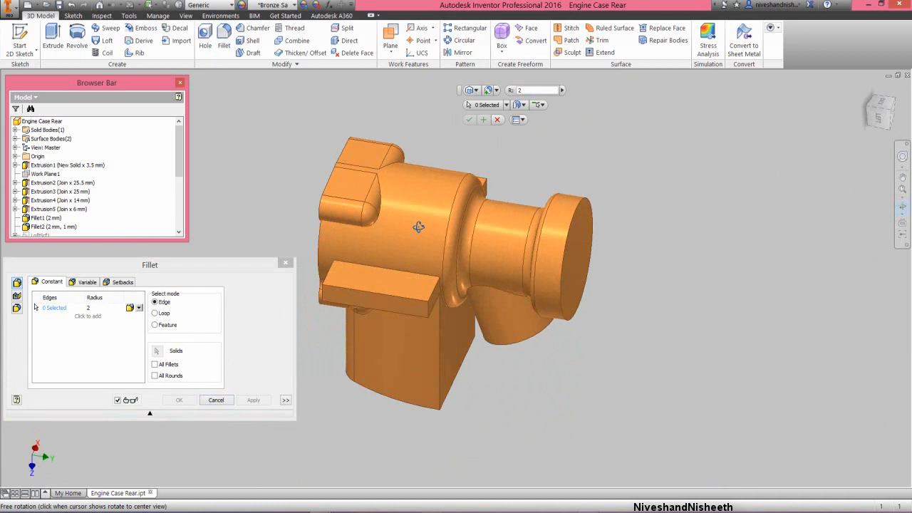
{"action": "right_click", "coordinate": [418, 186]}
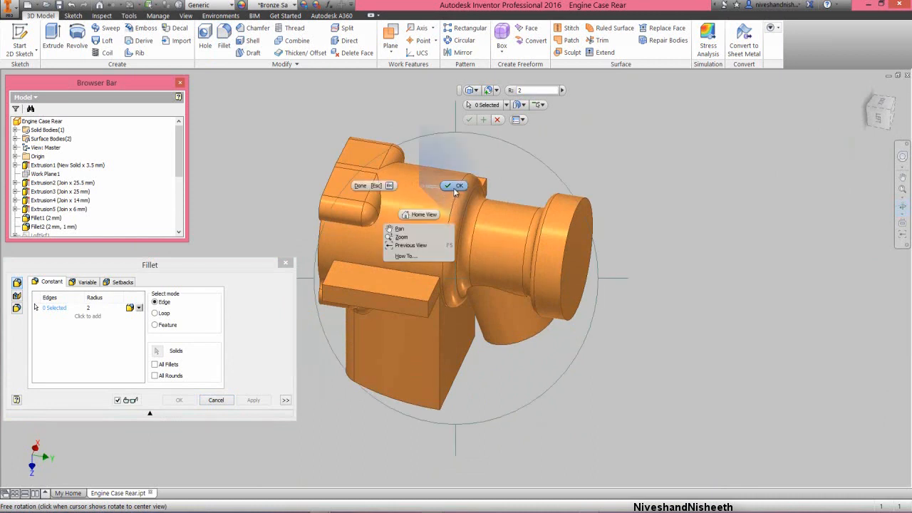
{"action": "left_click", "coordinate": [453, 188]}
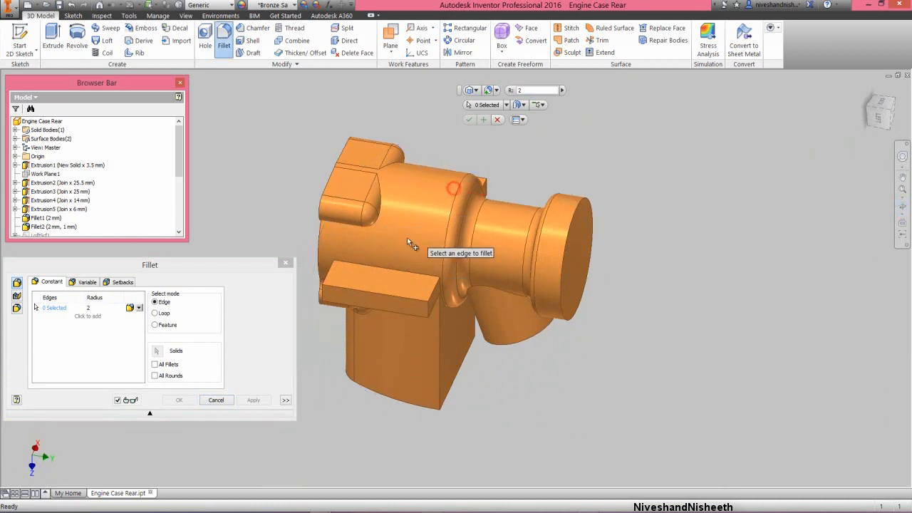
{"action": "left_click", "coordinate": [354, 227]}
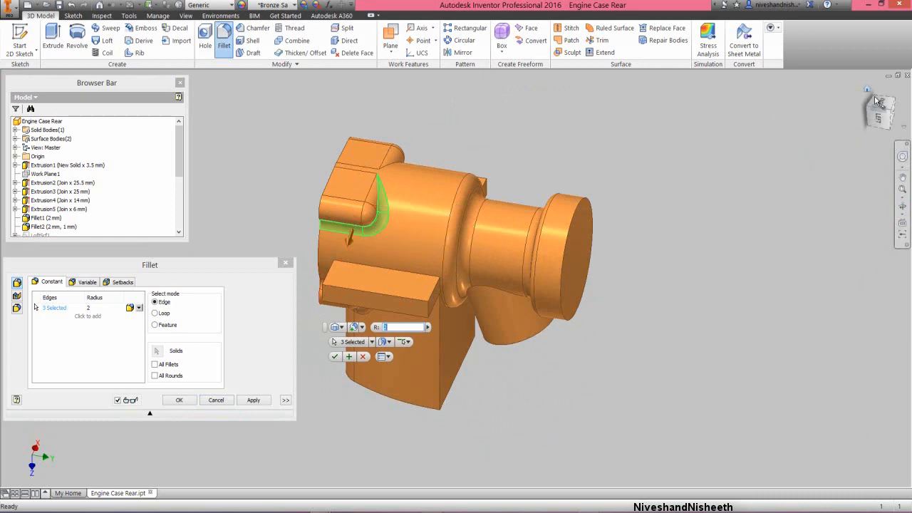
Add the matching edge chain of the opposite boss to the fillet and apply it with a 2.5 mm radius.
{"action": "left_click", "coordinate": [897, 105]}
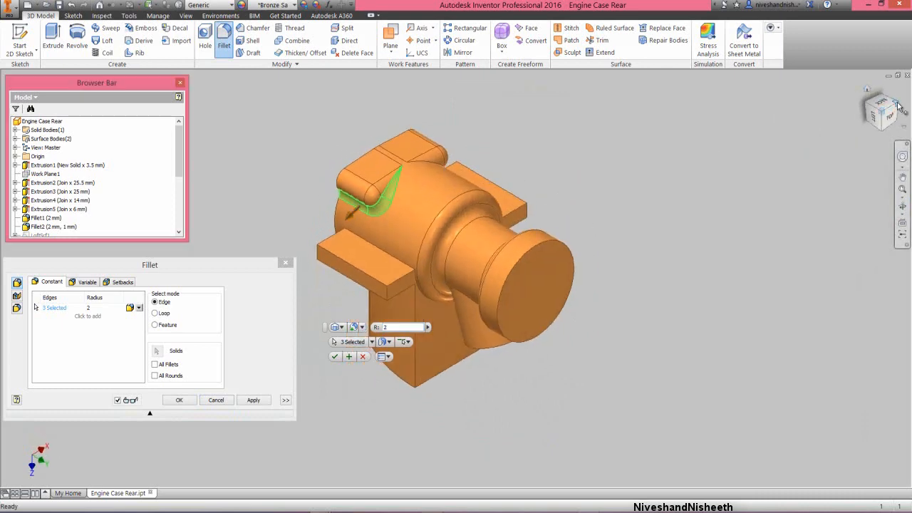
{"action": "left_click", "coordinate": [897, 104]}
{"action": "scroll", "coordinate": [542, 174], "scroll_direction": "up", "scroll_amount": 3}
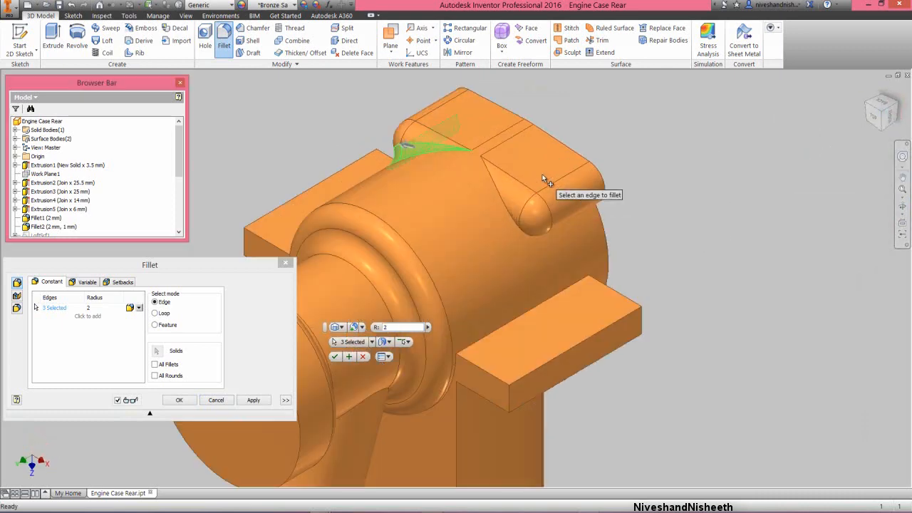
{"action": "left_click", "coordinate": [503, 202]}
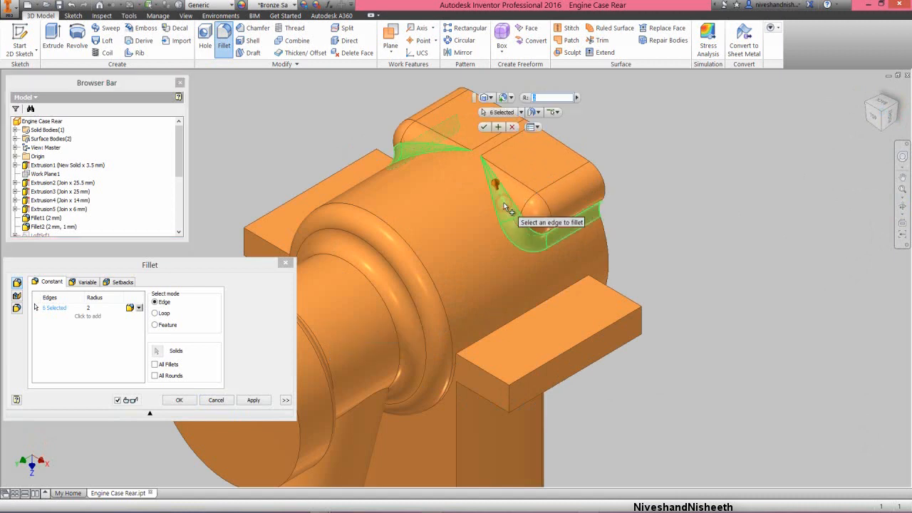
{"action": "left_click", "coordinate": [204, 261]}
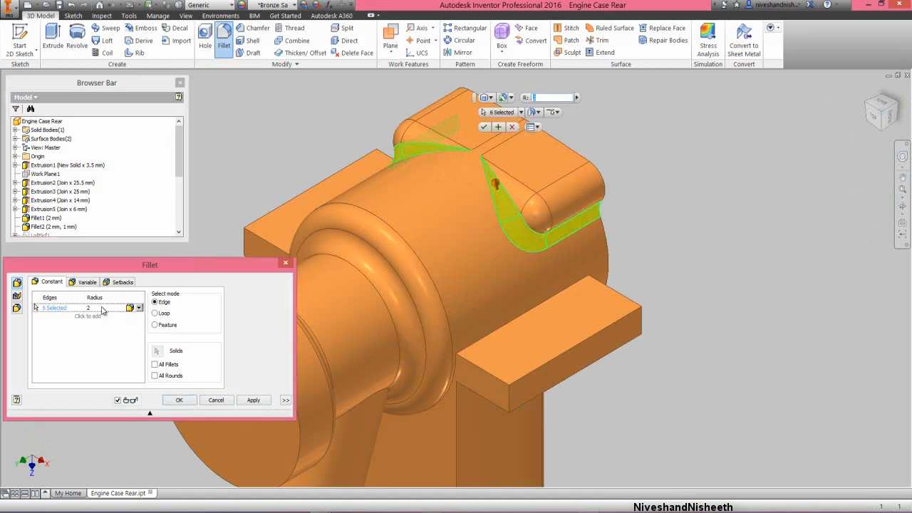
{"action": "left_click", "coordinate": [100, 308]}
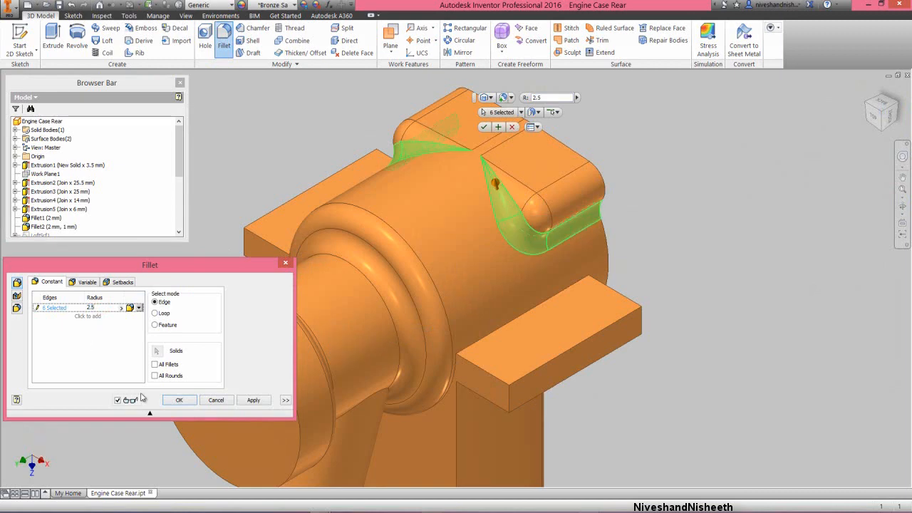
{"action": "left_click", "coordinate": [179, 400]}
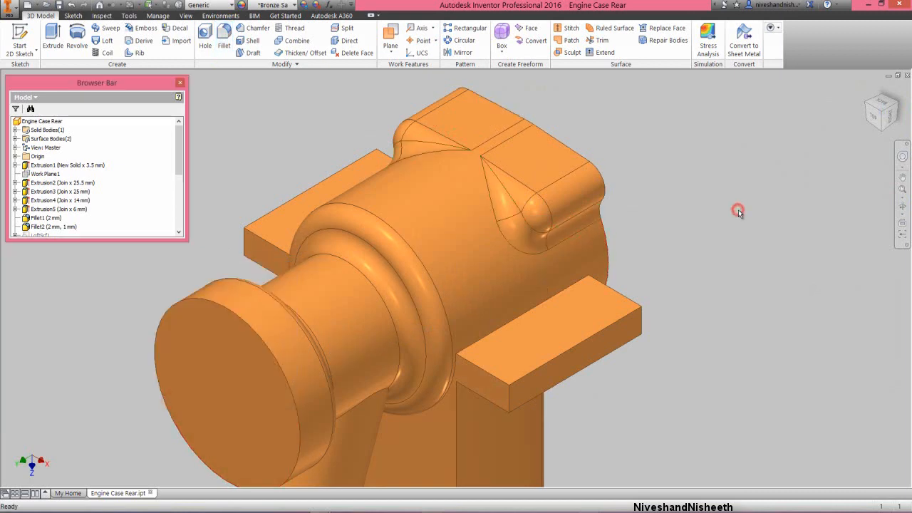
{"action": "left_click", "coordinate": [866, 91]}
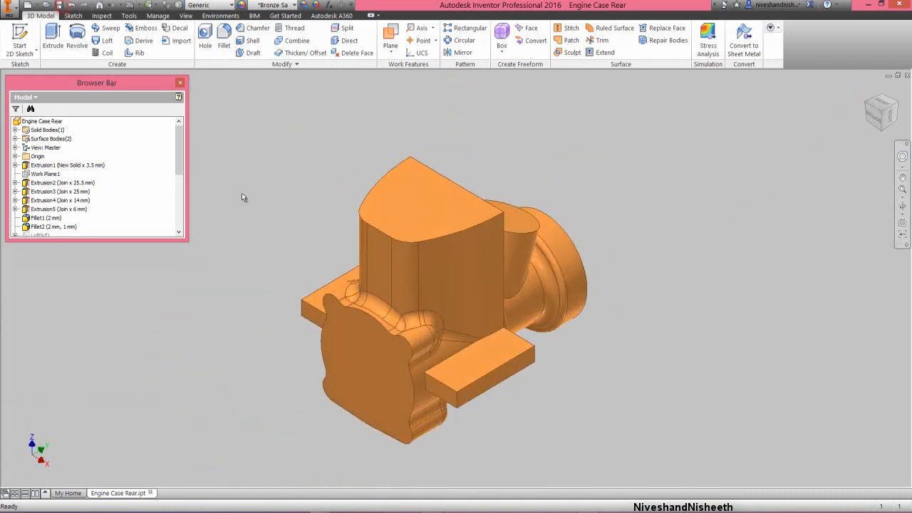
{"action": "left_click", "coordinate": [289, 233]}
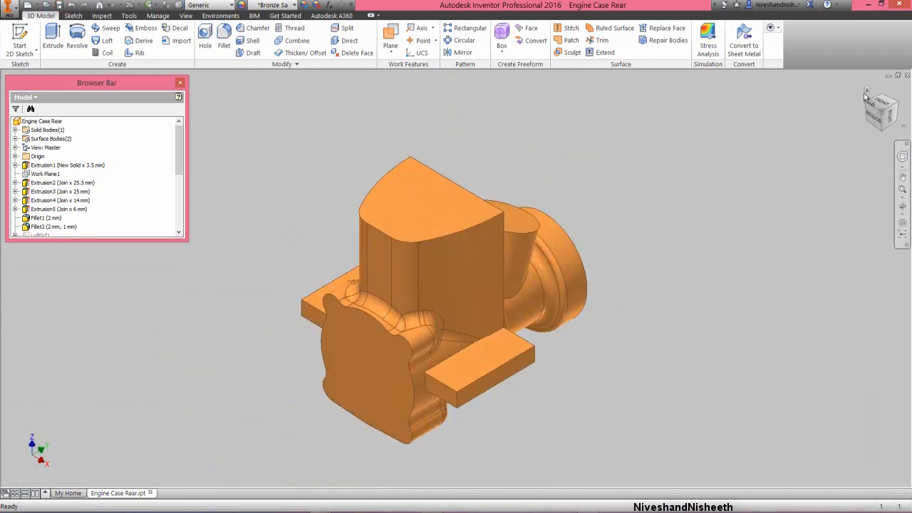
{"action": "left_click", "coordinate": [897, 107]}
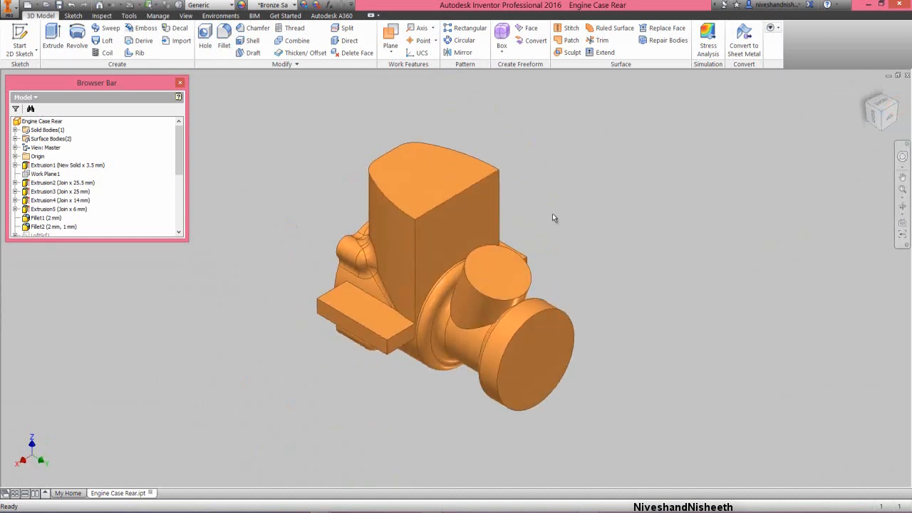
Fillet the two vertical corner edges of the upright block on the cylindrical neck side with a 3.5 mm radius.
{"action": "left_click", "coordinate": [507, 188]}
{"action": "left_click", "coordinate": [499, 192]}
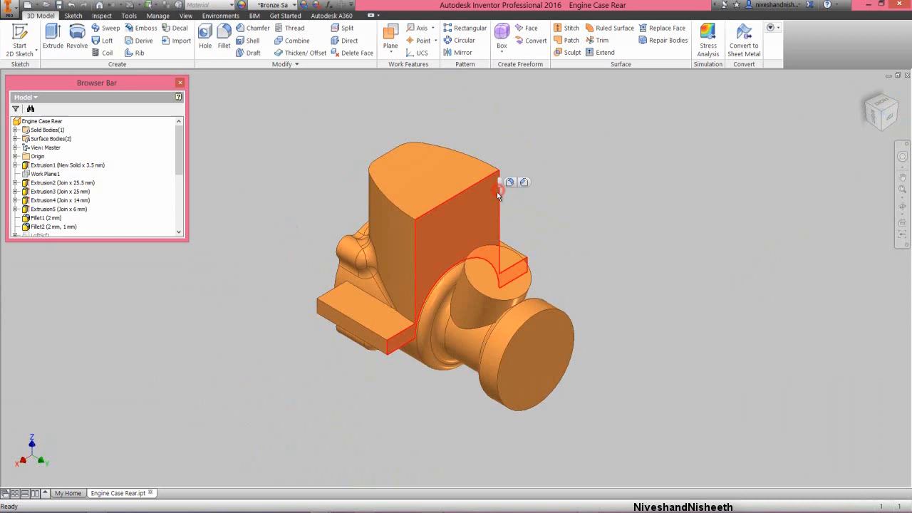
{"action": "left_click", "coordinate": [414, 235], "text": "ctrl"}
{"action": "left_click", "coordinate": [425, 227]}
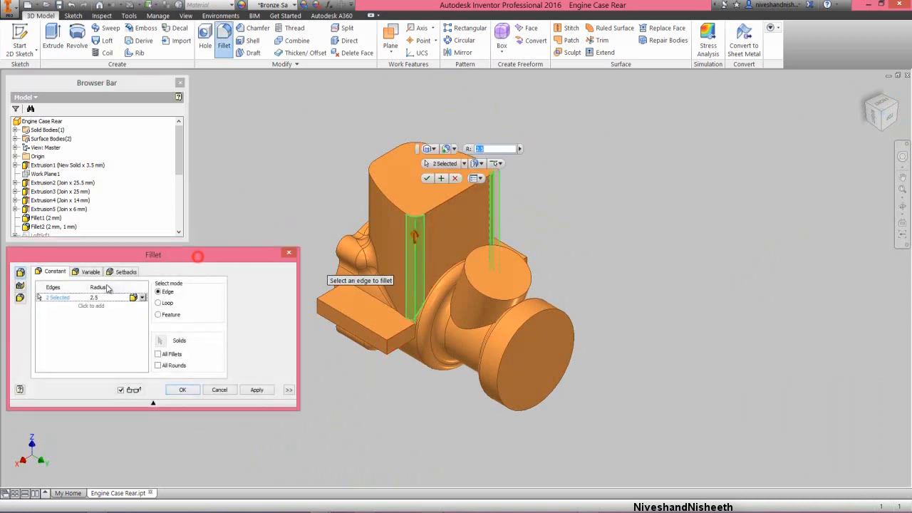
{"action": "left_click", "coordinate": [95, 298]}
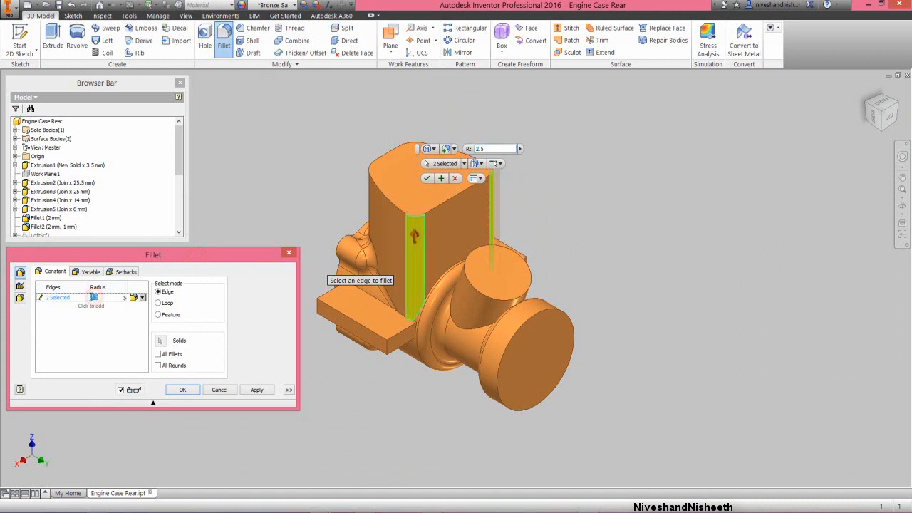
{"action": "left_click", "coordinate": [93, 297]}
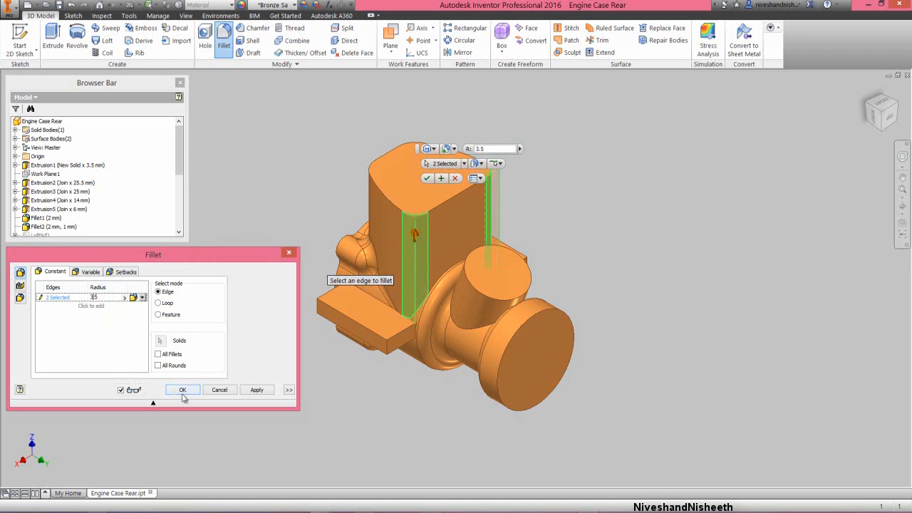
{"action": "left_click", "coordinate": [183, 390]}
{"action": "left_click", "coordinate": [283, 231]}
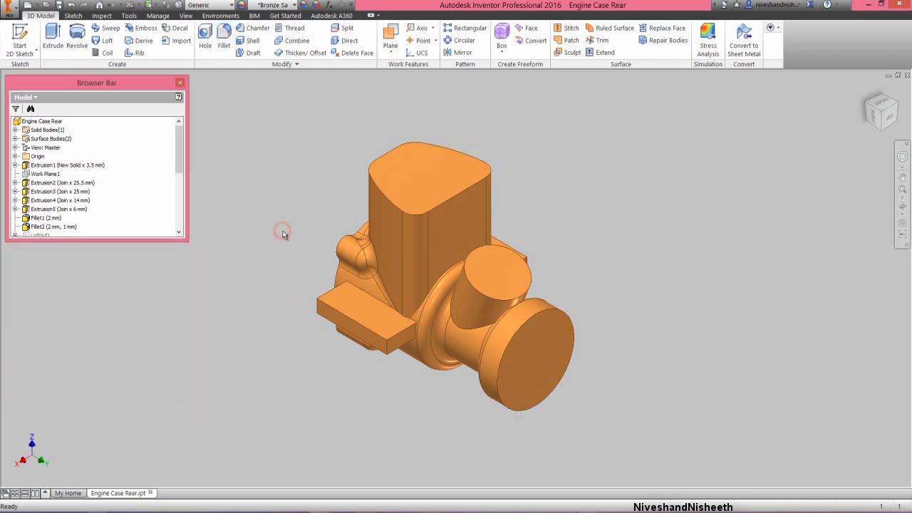
Fillet the four outer vertical corner edges of the two side mounting plates with a 2 mm radius.
{"action": "left_click", "coordinate": [297, 263]}
{"action": "left_click", "coordinate": [318, 307]}
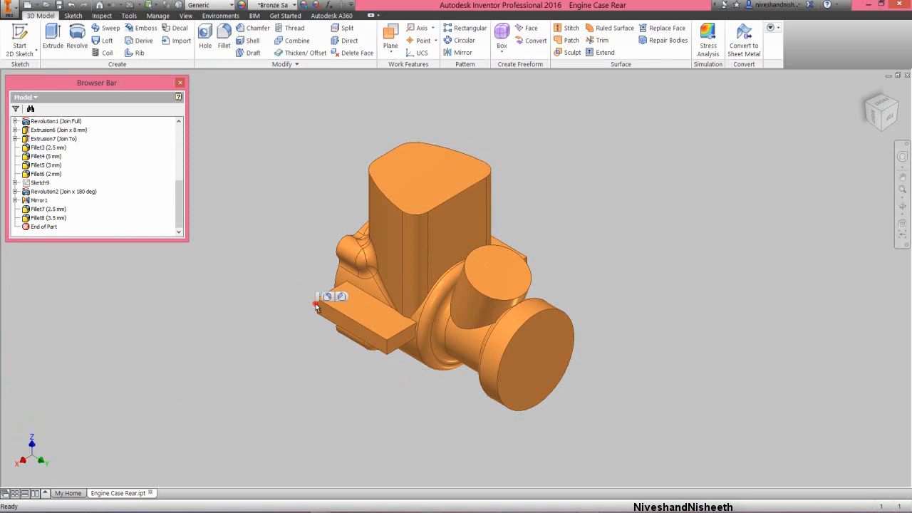
{"action": "left_click", "coordinate": [388, 349], "text": "ctrl"}
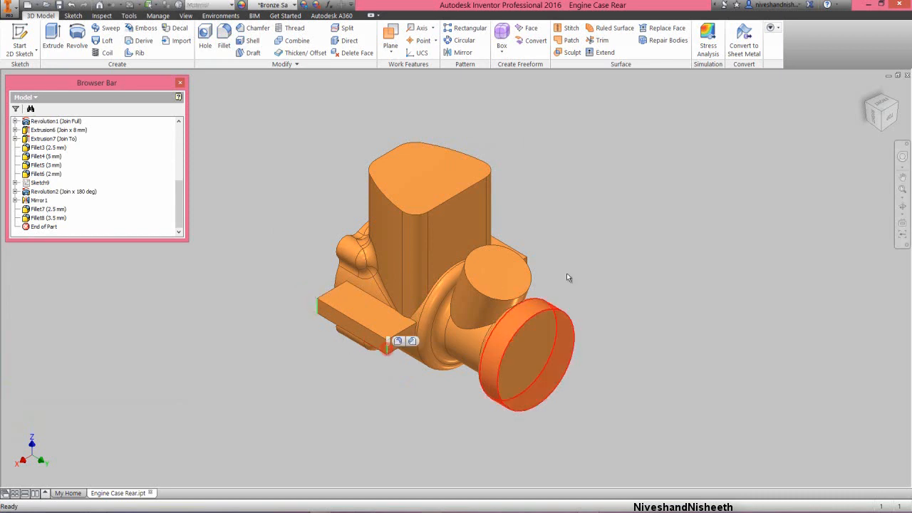
{"action": "left_click", "coordinate": [896, 105]}
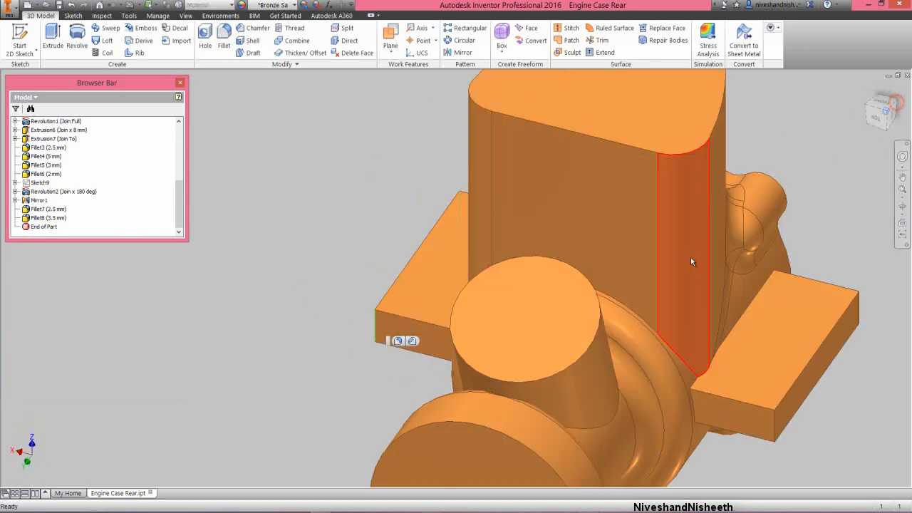
{"action": "scroll", "coordinate": [663, 287], "scroll_direction": "down", "scroll_amount": 6}
{"action": "scroll", "coordinate": [754, 327], "scroll_direction": "up", "scroll_amount": 5}
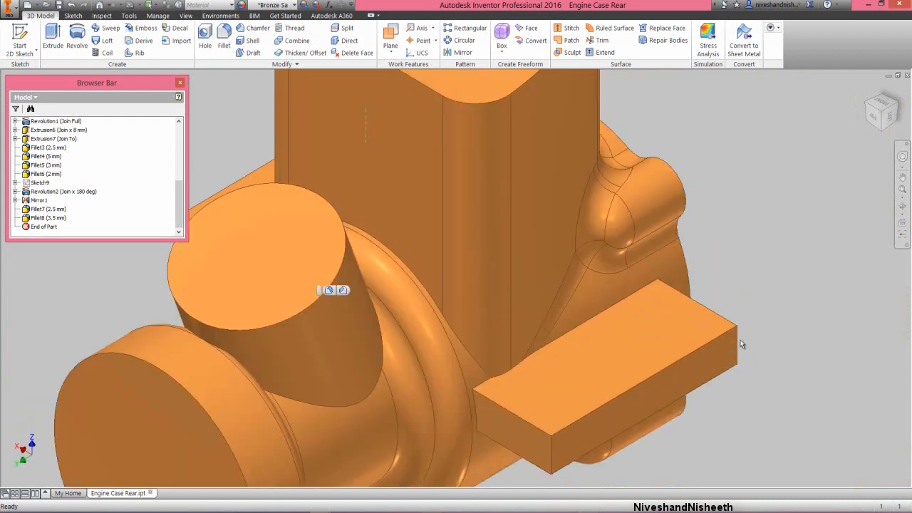
{"action": "left_click", "coordinate": [712, 356]}
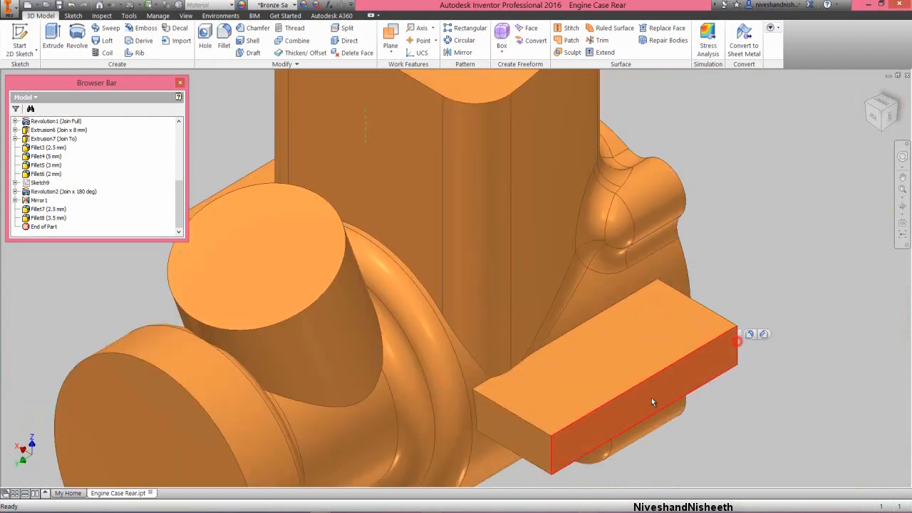
{"action": "left_click", "coordinate": [562, 440]}
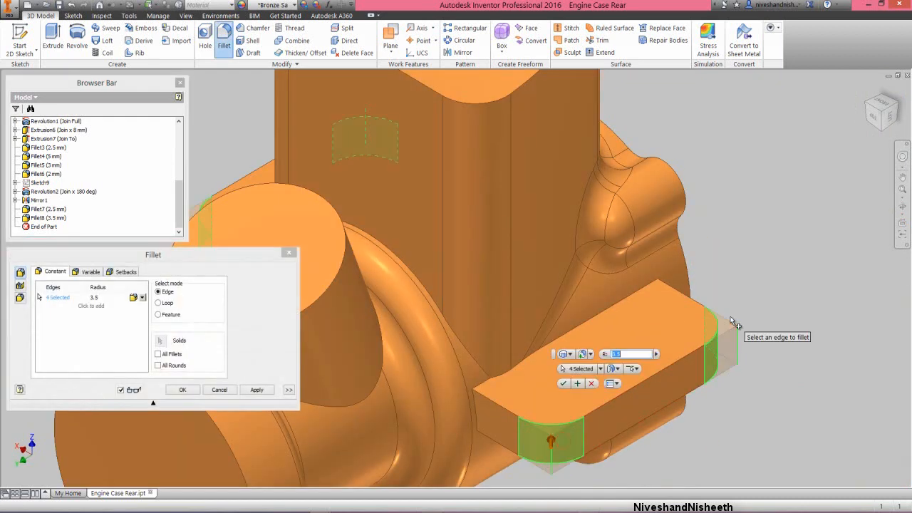
{"action": "left_click", "coordinate": [98, 298]}
{"action": "type", "text": "2"}
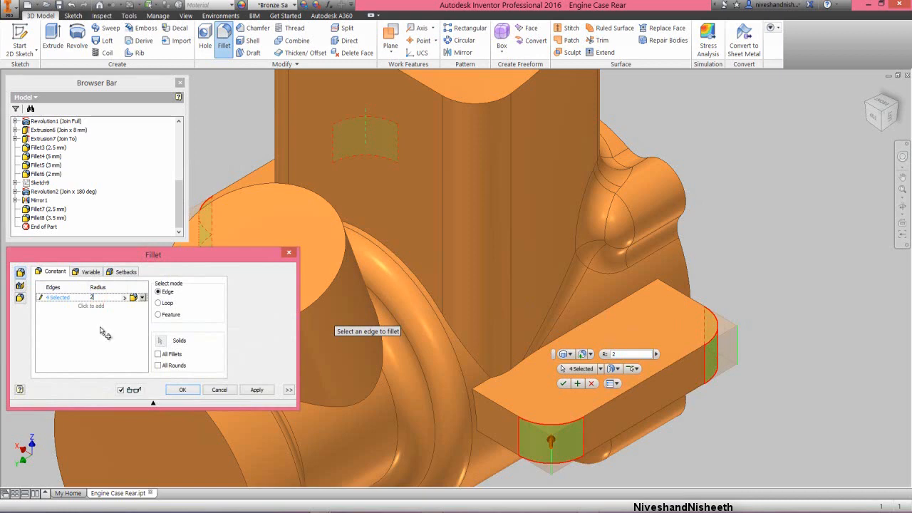
{"action": "left_click", "coordinate": [183, 389]}
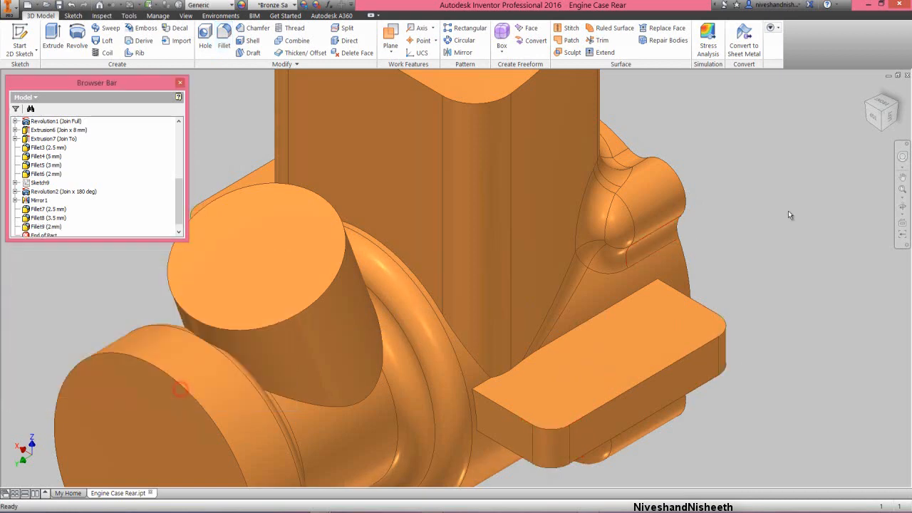
Fillet the outer top edge chains of both side mounting plates with a 0.3 mm radius.
{"action": "left_click", "coordinate": [866, 90]}
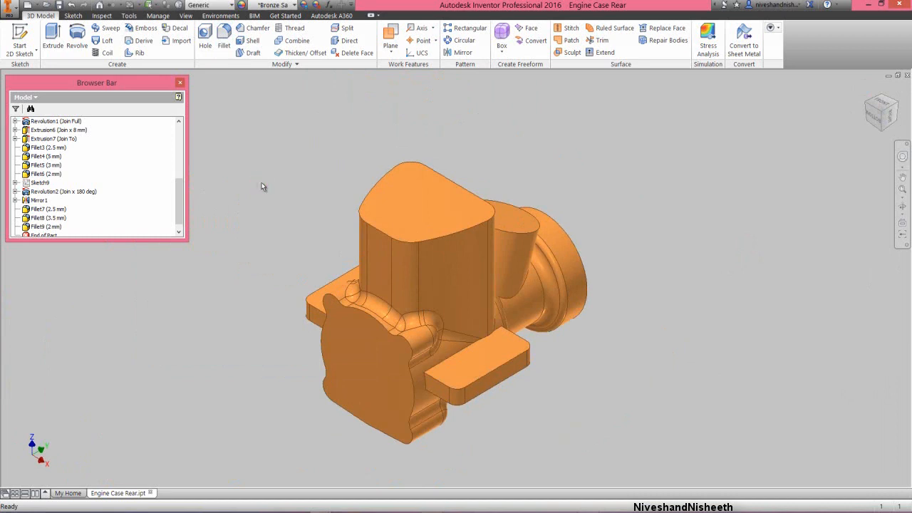
{"action": "left_click", "coordinate": [224, 40]}
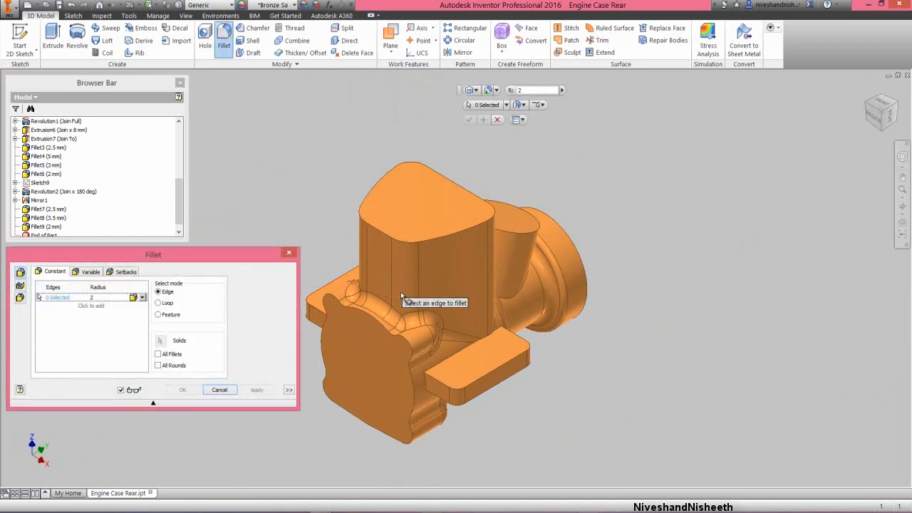
{"action": "left_click", "coordinate": [484, 382]}
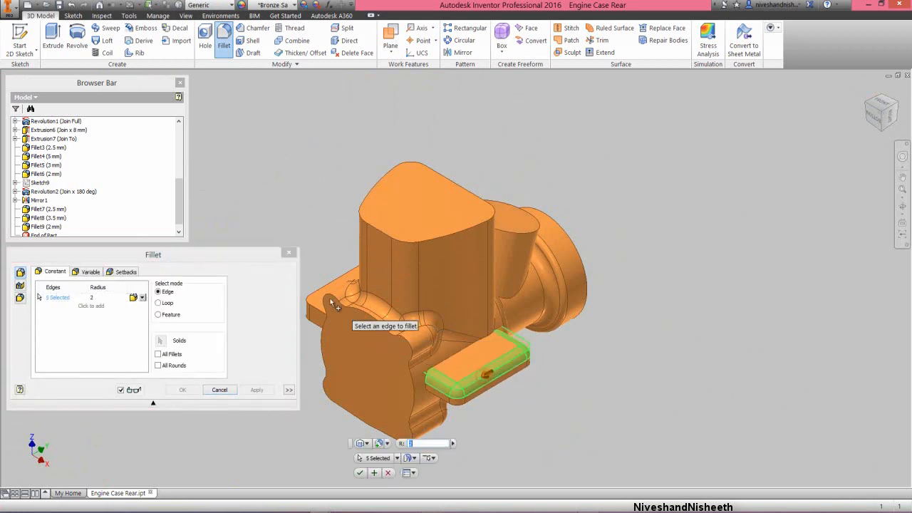
{"action": "left_click", "coordinate": [325, 285]}
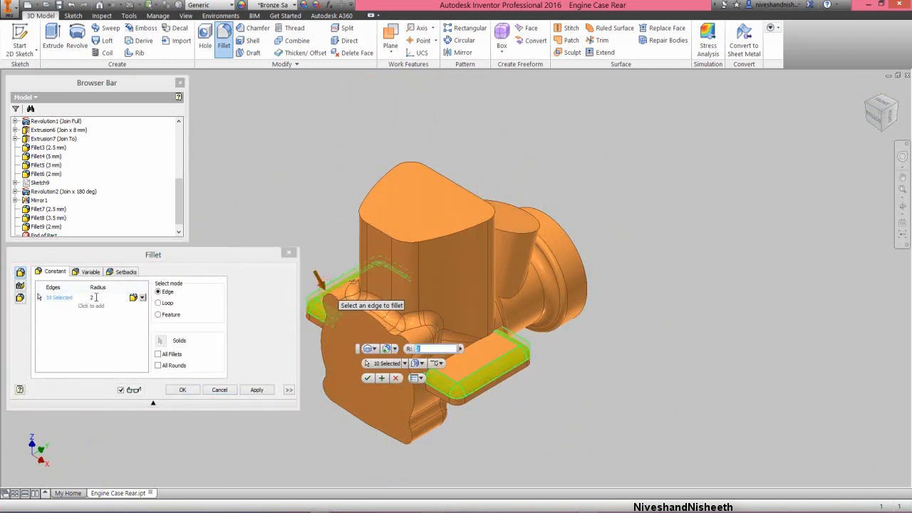
{"action": "type", "text": "3"}
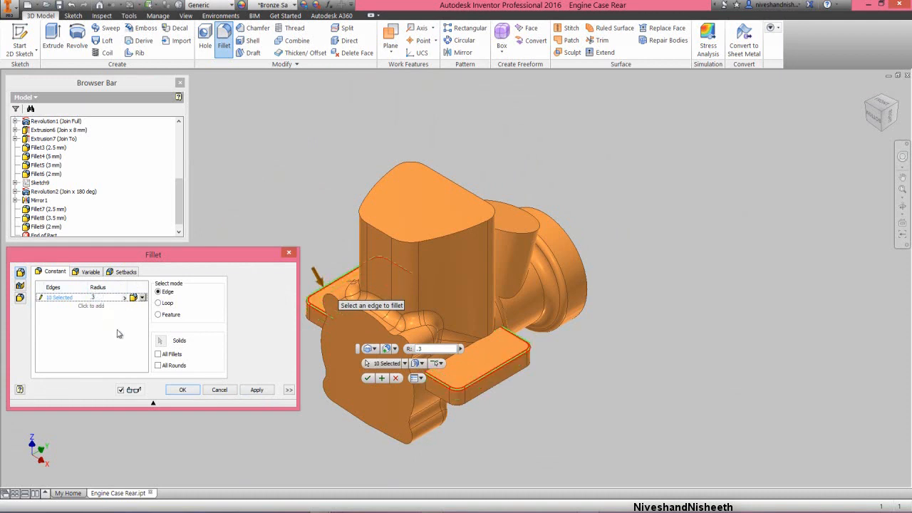
{"action": "left_click", "coordinate": [252, 390]}
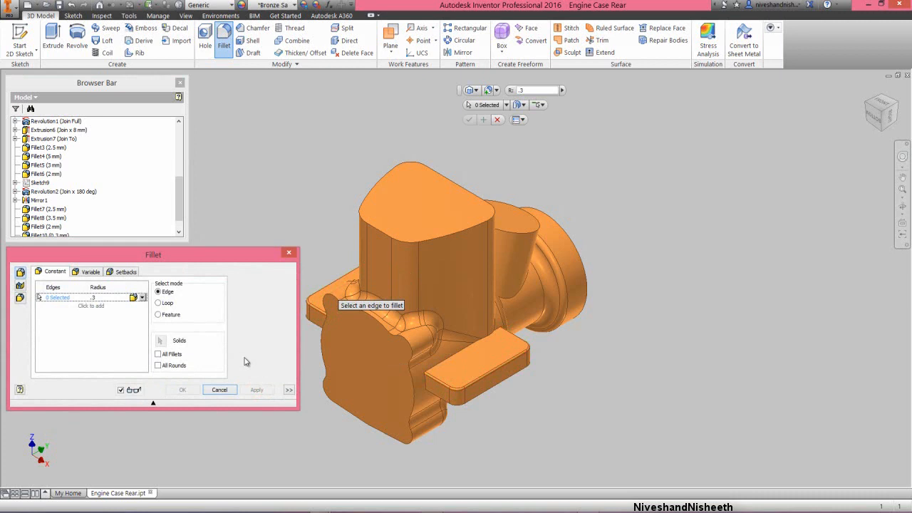
Fillet the edge chains where both side mounting plates meet the case body with a 0.5 mm radius.
{"action": "left_click", "coordinate": [451, 360]}
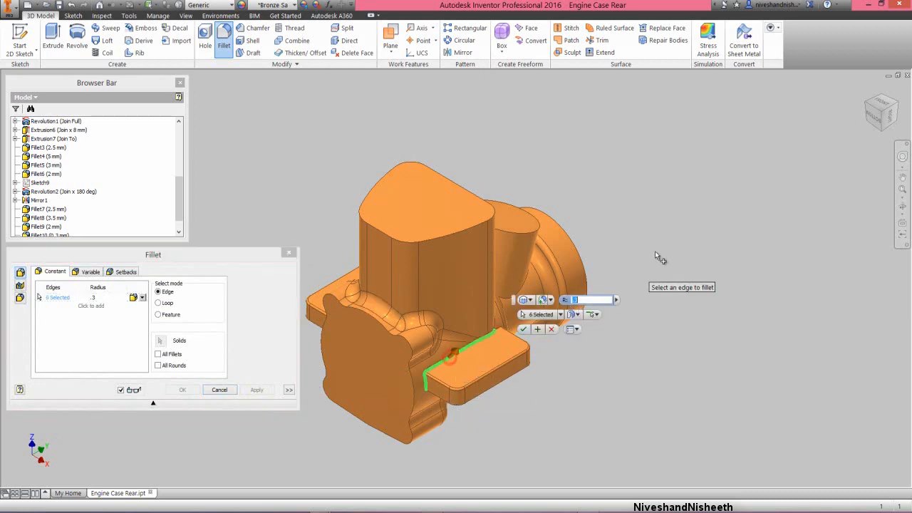
{"action": "left_click", "coordinate": [863, 102]}
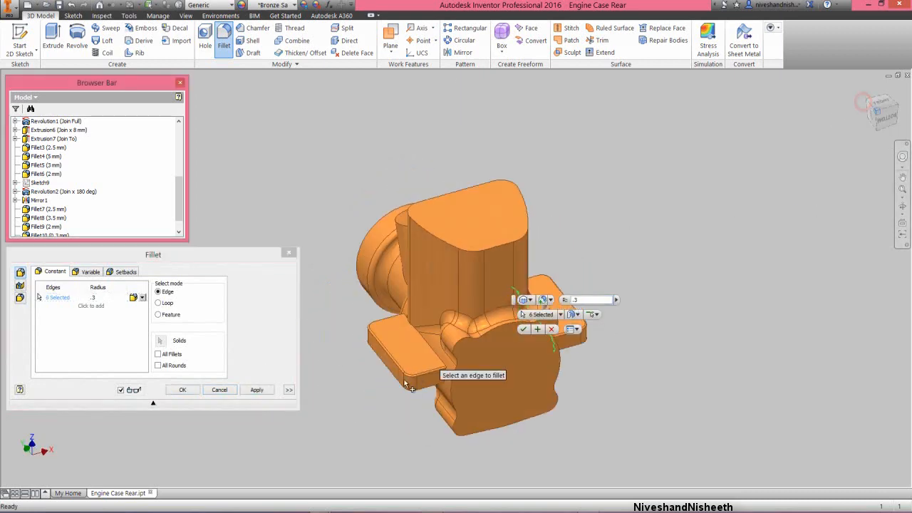
{"action": "left_click", "coordinate": [453, 343]}
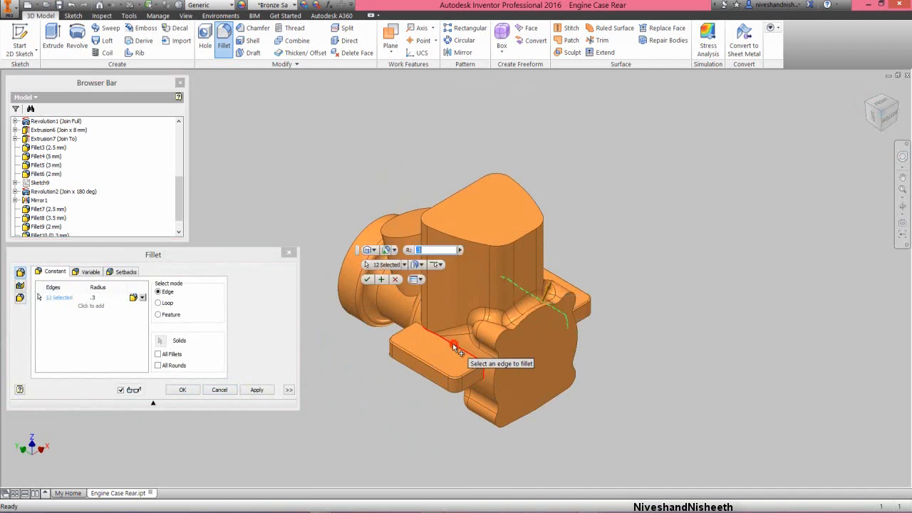
{"action": "left_click", "coordinate": [93, 297]}
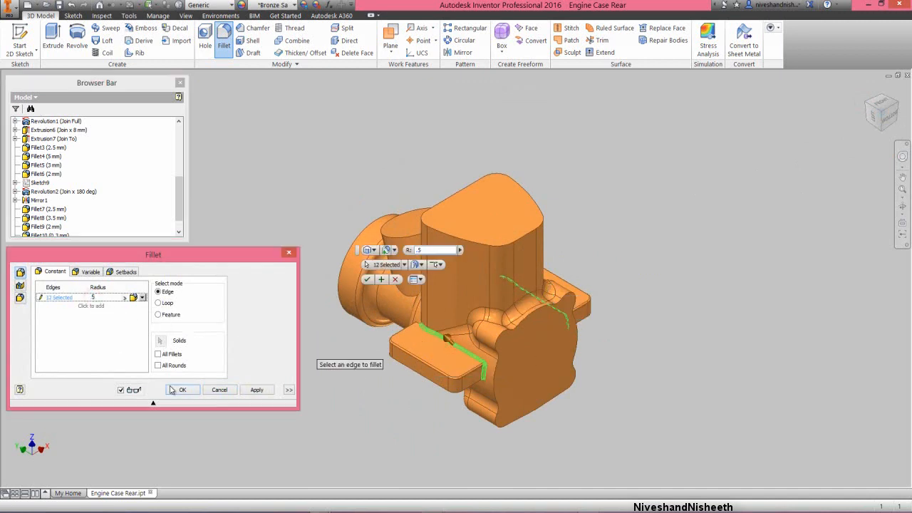
{"action": "left_click", "coordinate": [180, 389]}
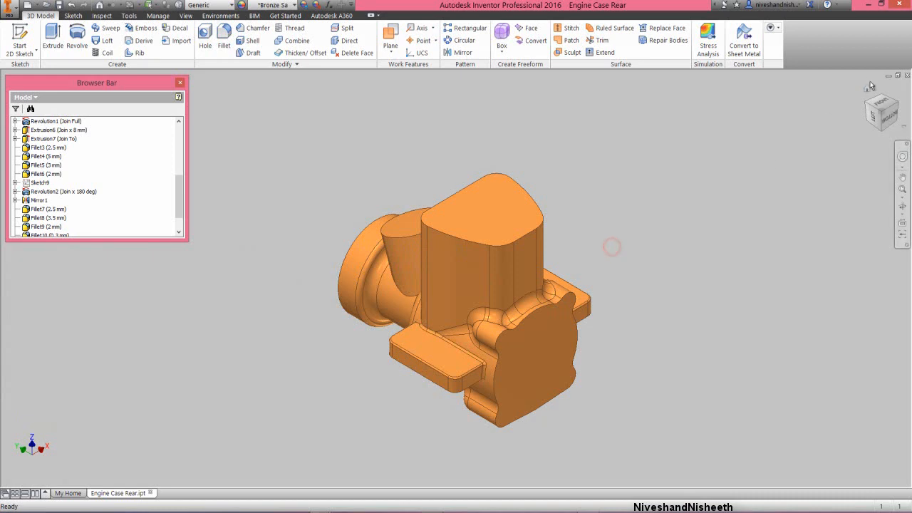
Start a new sketch on the top face of the upright block.
{"action": "left_click", "coordinate": [871, 86]}
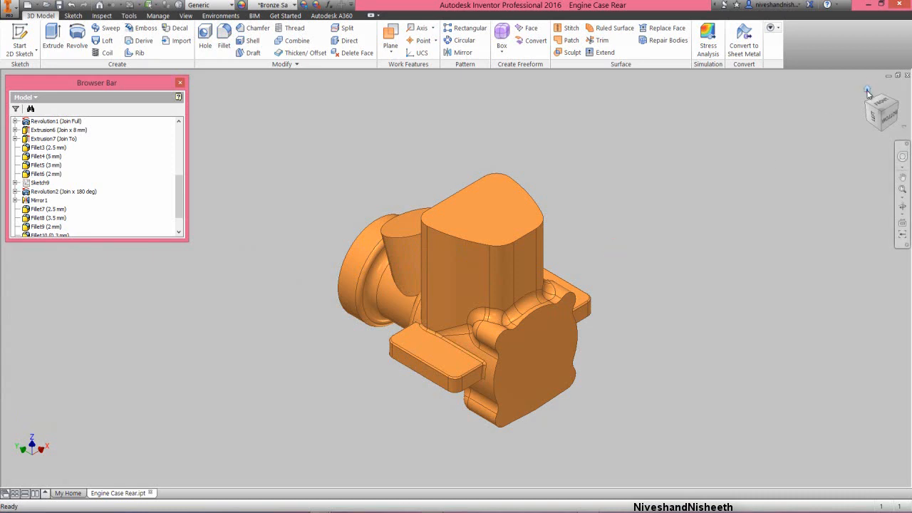
{"action": "left_click", "coordinate": [337, 138]}
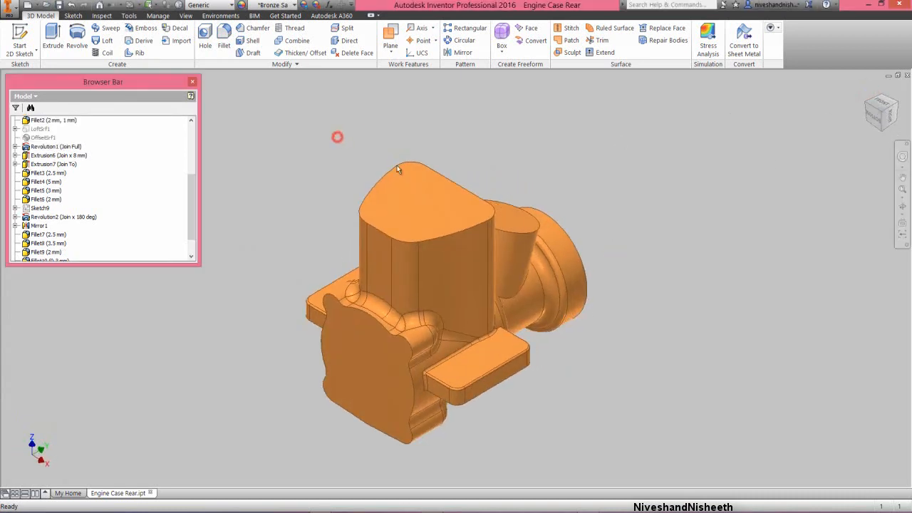
{"action": "left_click", "coordinate": [428, 196]}
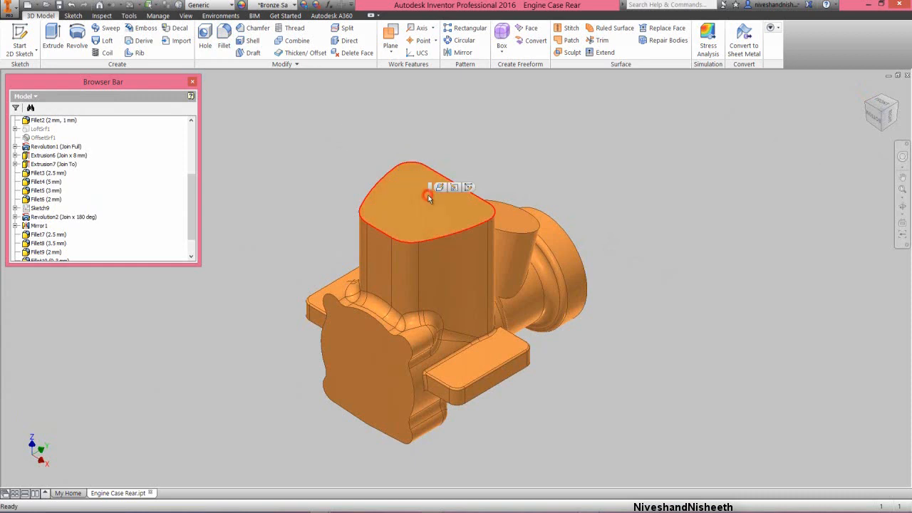
{"action": "left_click", "coordinate": [468, 188]}
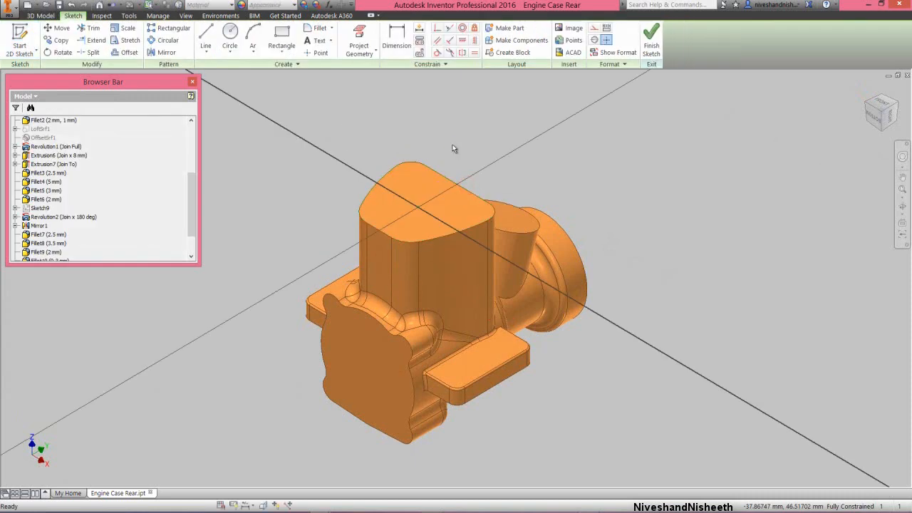
Sketch a 20.0367 mm diameter circle centred on the sketch origin of the block's top face and finish the sketch.
{"action": "right_click", "coordinate": [451, 146]}
{"action": "left_click", "coordinate": [426, 131]}
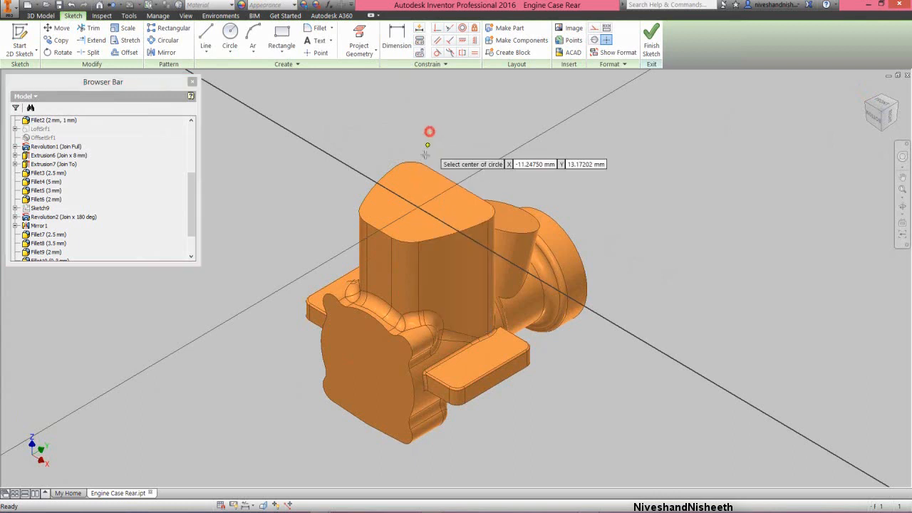
{"action": "scroll", "coordinate": [415, 182], "scroll_direction": "up", "scroll_amount": 3}
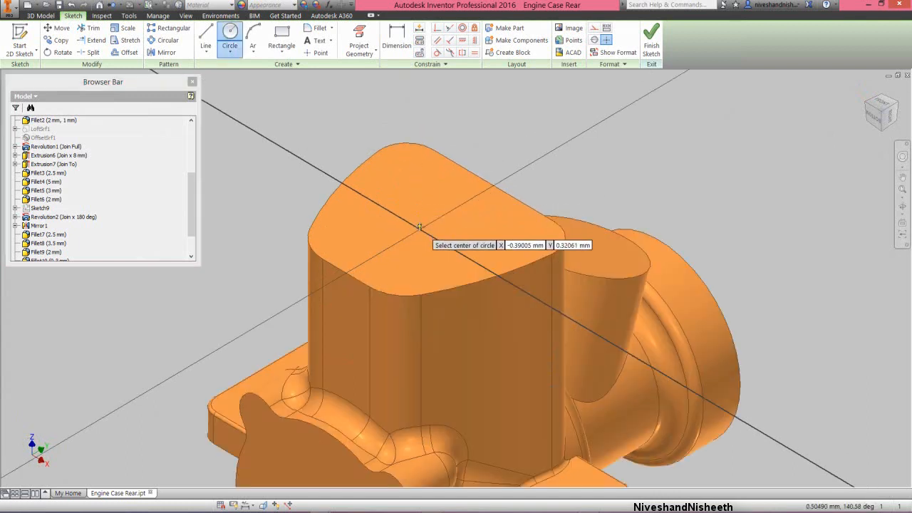
{"action": "left_click", "coordinate": [420, 227]}
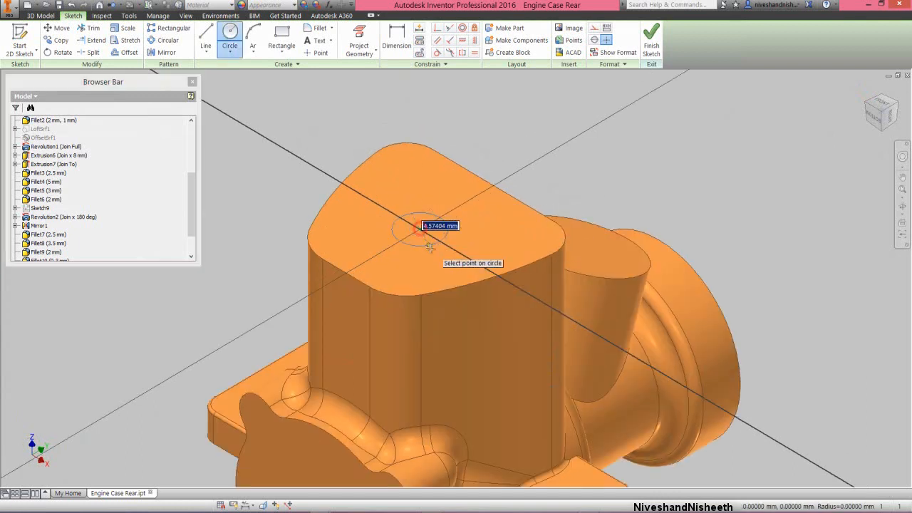
{"action": "type", "text": "20"}
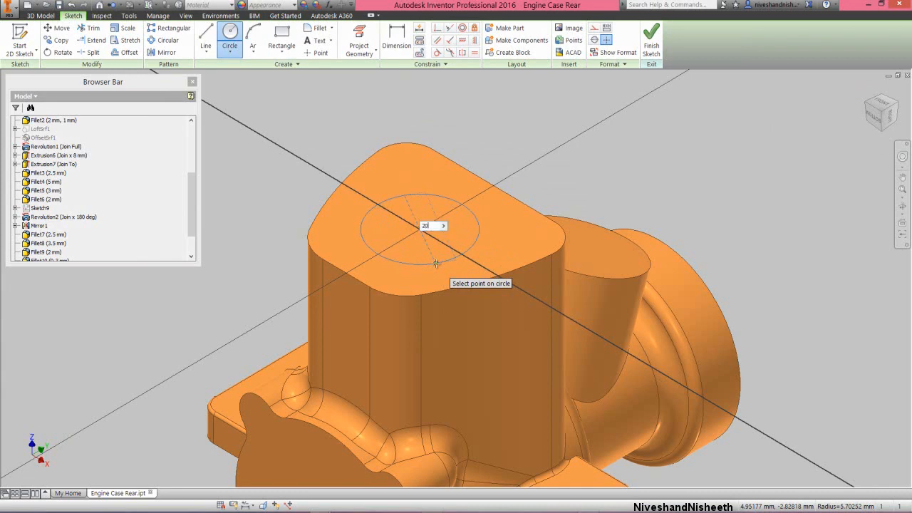
{"action": "type", "text": ".0367"}
{"action": "key", "text": "Return"}
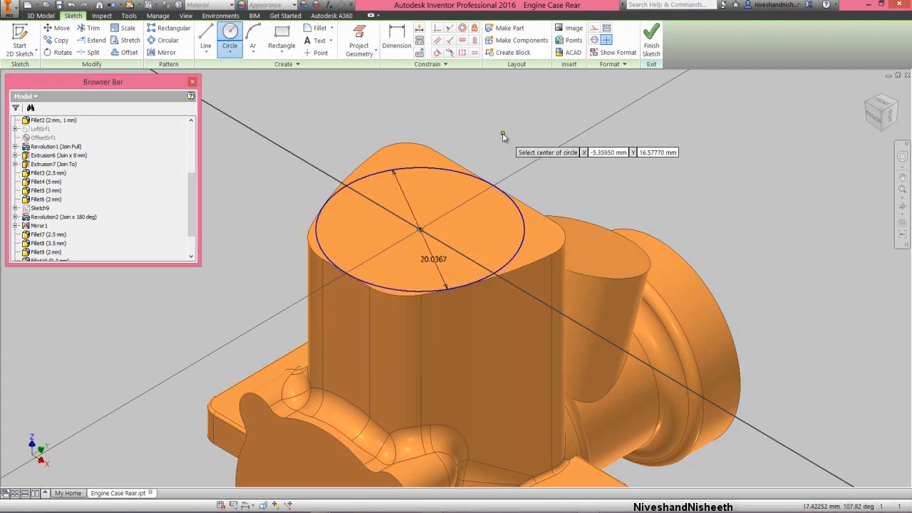
{"action": "right_click", "coordinate": [505, 138]}
{"action": "left_click", "coordinate": [529, 138]}
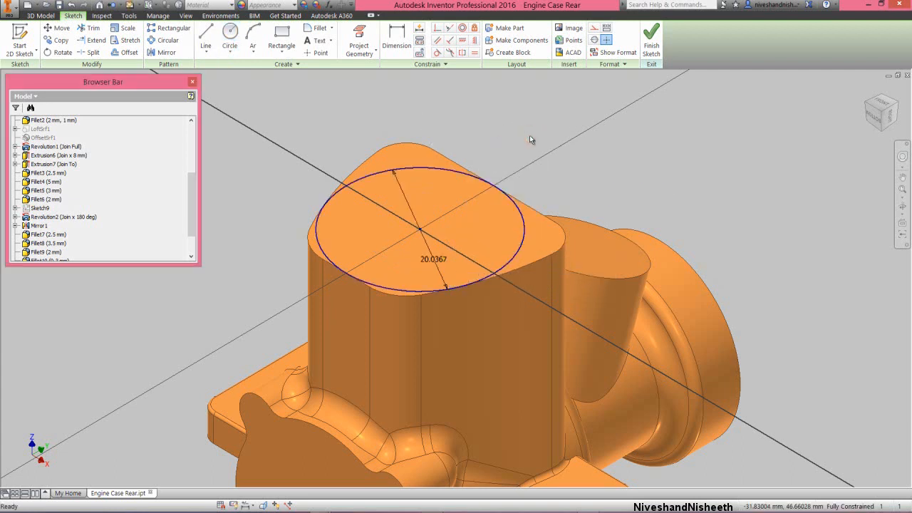
{"action": "left_click", "coordinate": [651, 32]}
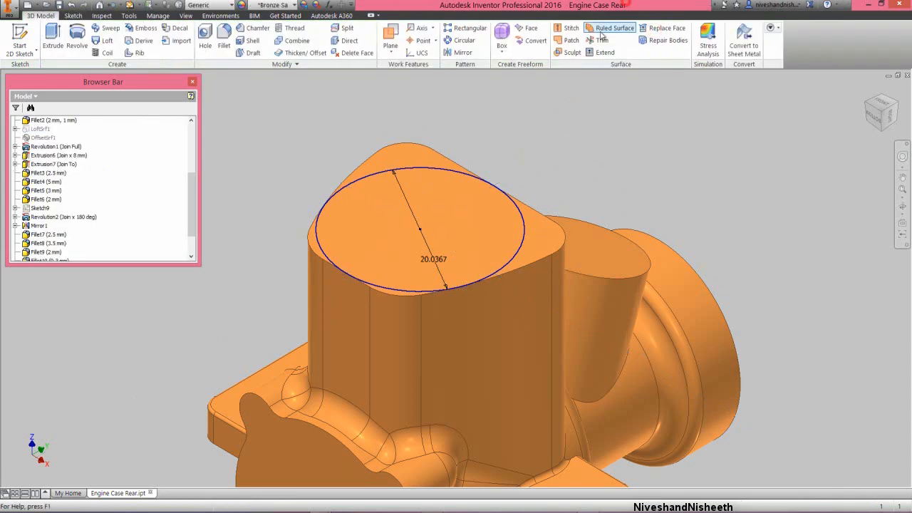
Extrude the circle on top of the upright block upward by 9 mm as a joined solid.
{"action": "left_click", "coordinate": [489, 126]}
{"action": "left_click", "coordinate": [55, 40]}
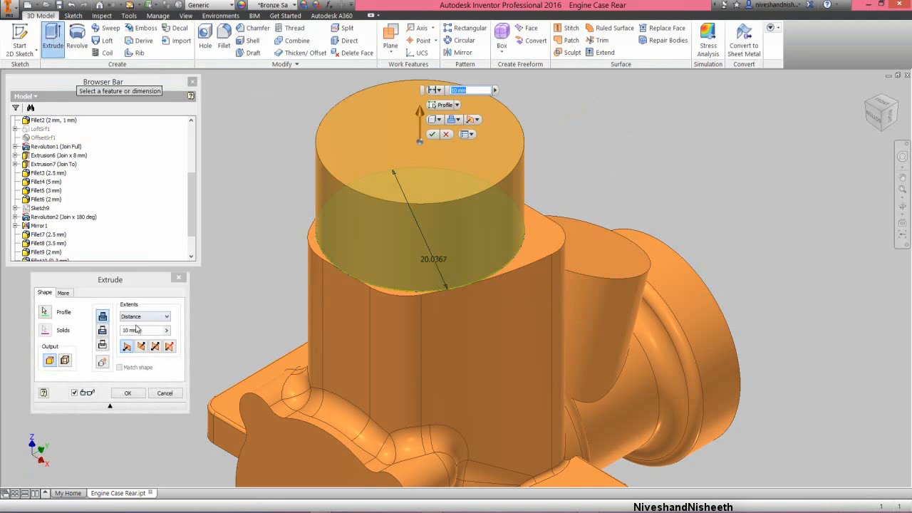
{"action": "left_click", "coordinate": [142, 333]}
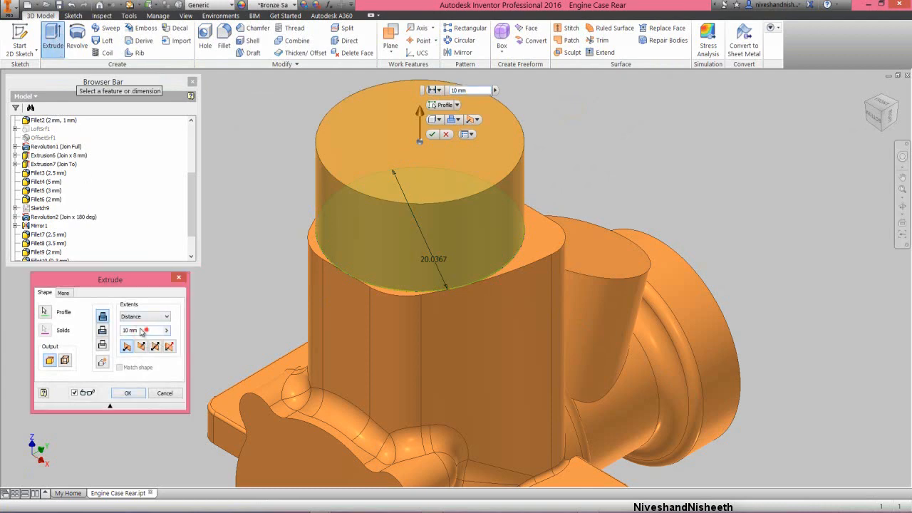
{"action": "left_click_drag", "start_coordinate": [146, 331], "coordinate": [119, 332]}
{"action": "type", "text": "9"}
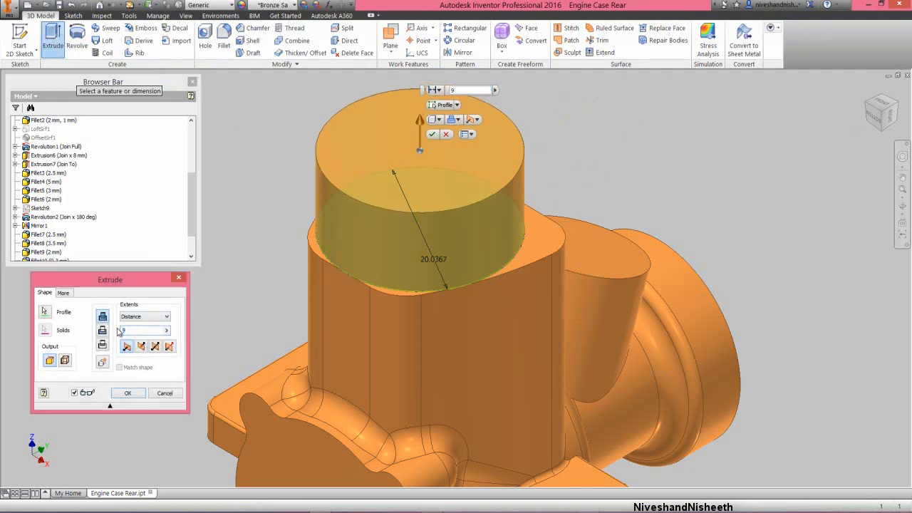
{"action": "left_click", "coordinate": [127, 393]}
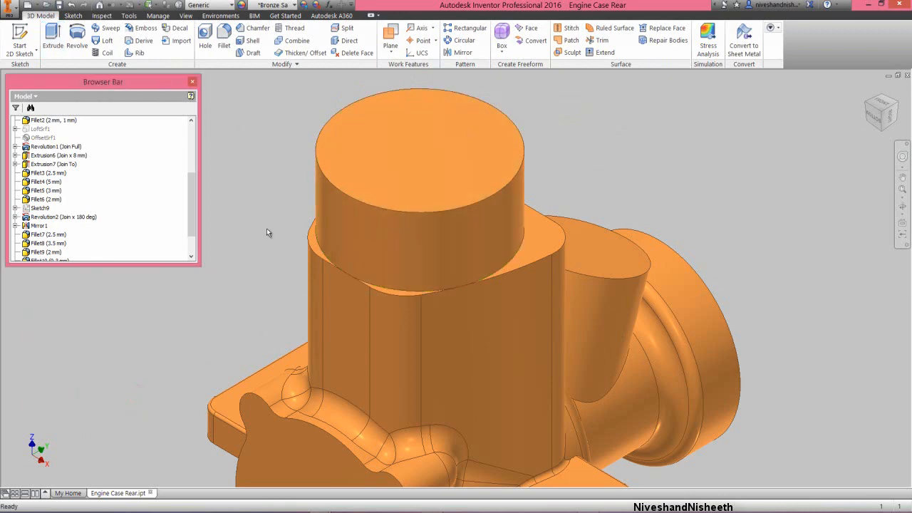
Start a new sketch on the block's top face around the cylinder, viewed face-on with the graphics sliced at the sketch plane.
{"action": "left_click", "coordinate": [555, 248]}
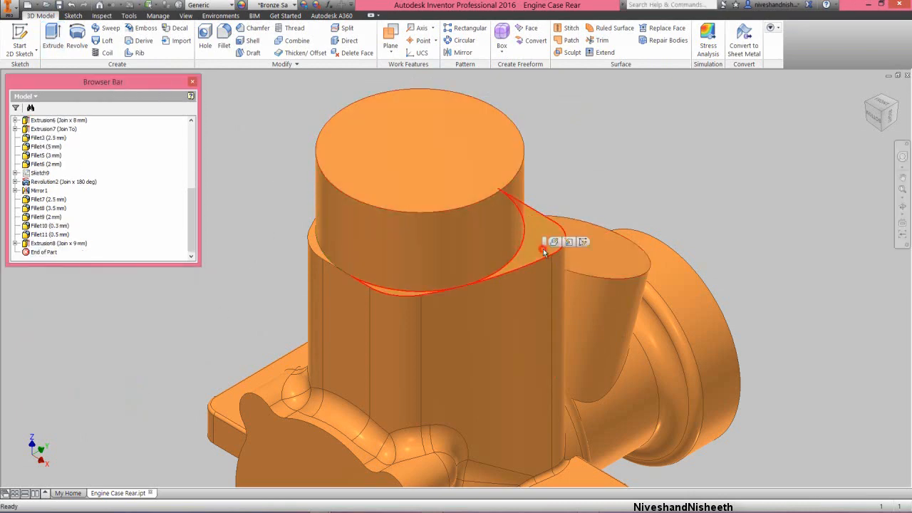
{"action": "left_click", "coordinate": [584, 242]}
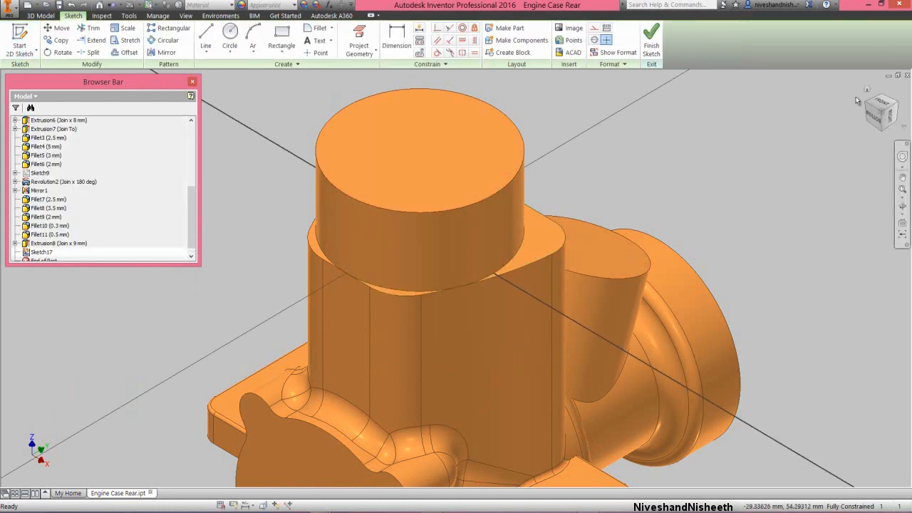
{"action": "left_click", "coordinate": [880, 105]}
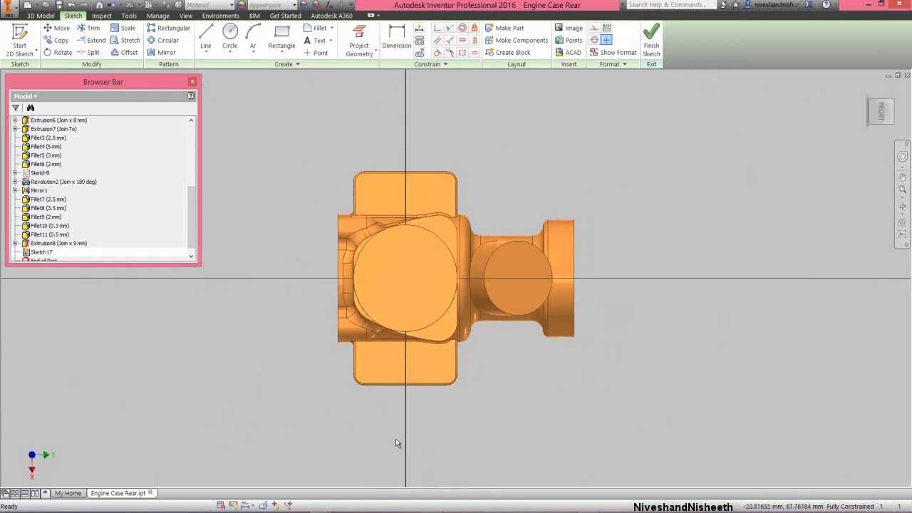
{"action": "left_click", "coordinate": [262, 504]}
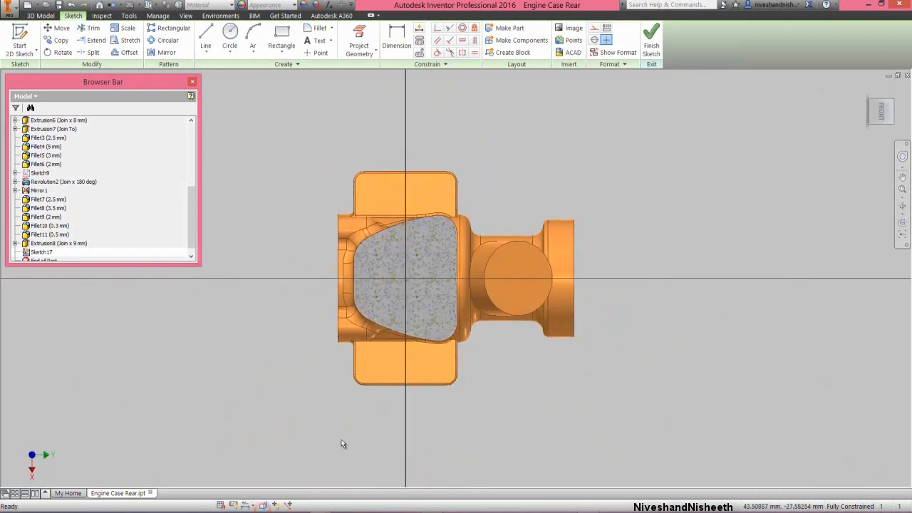
{"action": "scroll", "coordinate": [373, 283], "scroll_direction": "up", "scroll_amount": 3}
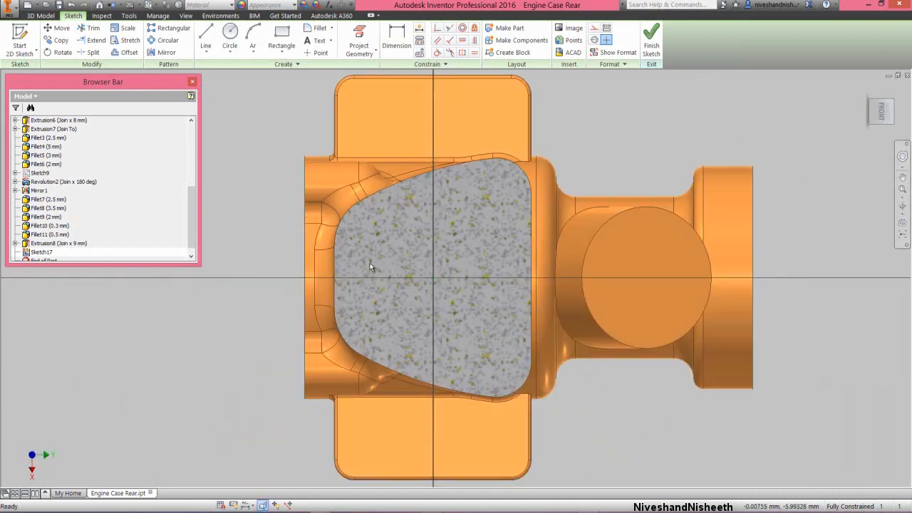
Sketch a two-point center rectangle of 27.5 by 27.5 mm centred on the sketch origin.
{"action": "left_click", "coordinate": [228, 100]}
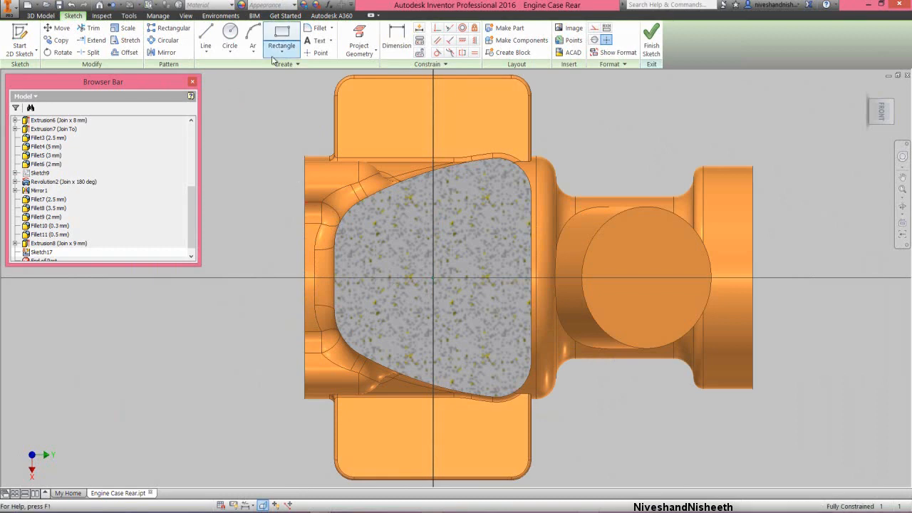
{"action": "left_click", "coordinate": [281, 51]}
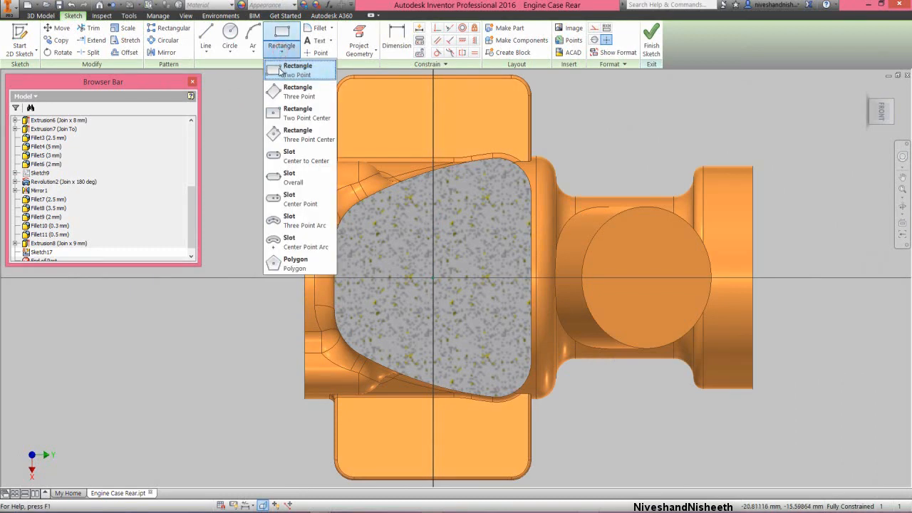
{"action": "left_click", "coordinate": [281, 112]}
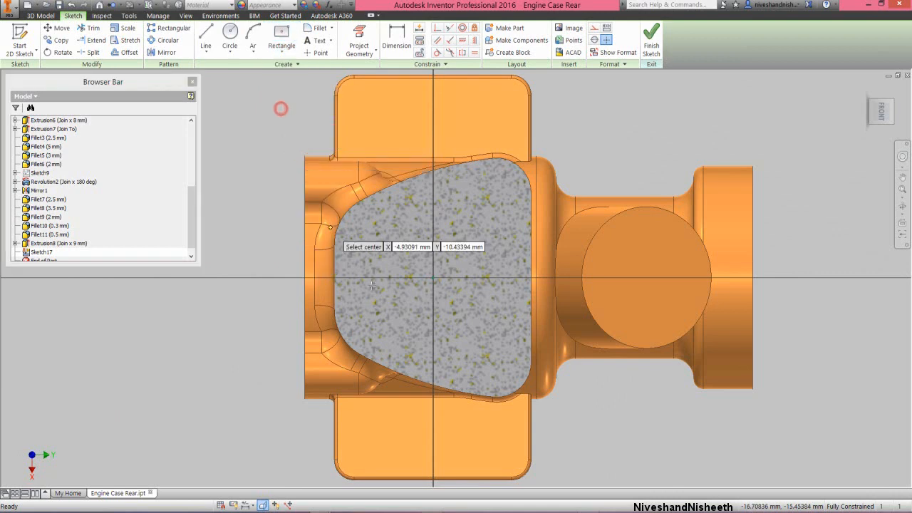
{"action": "left_click", "coordinate": [433, 278]}
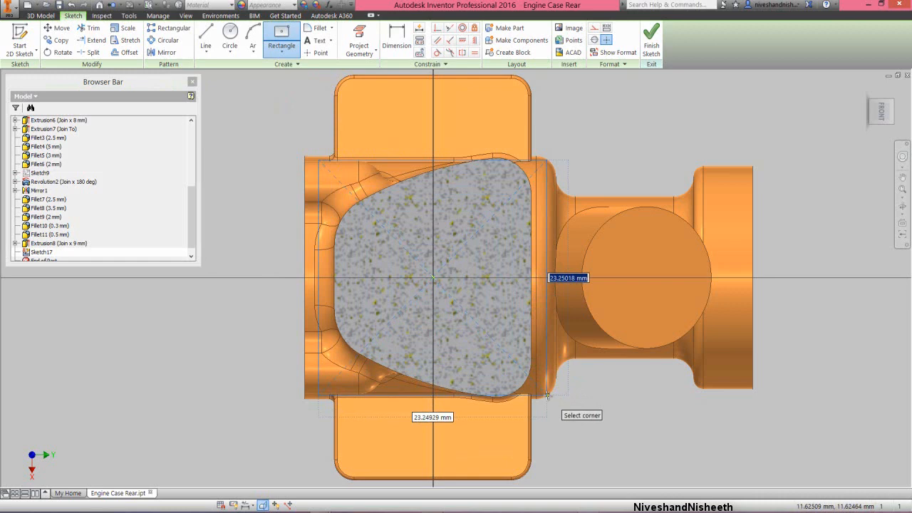
{"action": "type", "text": "27.5"}
{"action": "key", "text": "Tab"}
{"action": "type", "text": "2"}
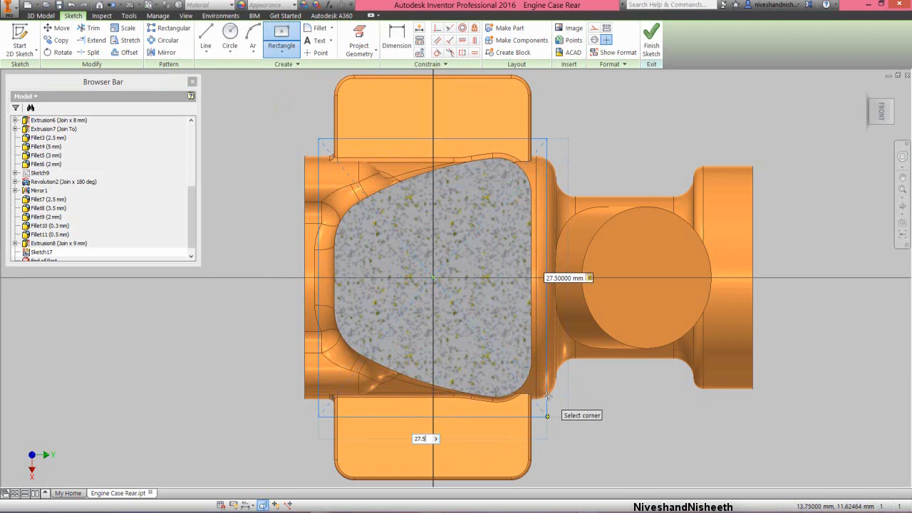
{"action": "type", "text": "7.5"}
{"action": "key", "text": "Return"}
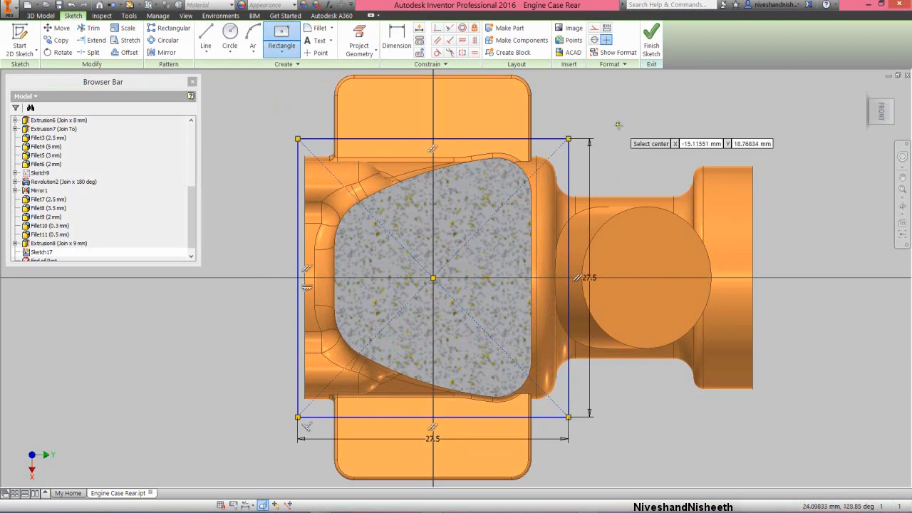
Convert the whole 27.5 mm square to construction geometry.
{"action": "right_click", "coordinate": [640, 125]}
{"action": "left_click", "coordinate": [613, 159]}
{"action": "left_click_drag", "start_coordinate": [250, 129], "coordinate": [657, 472]}
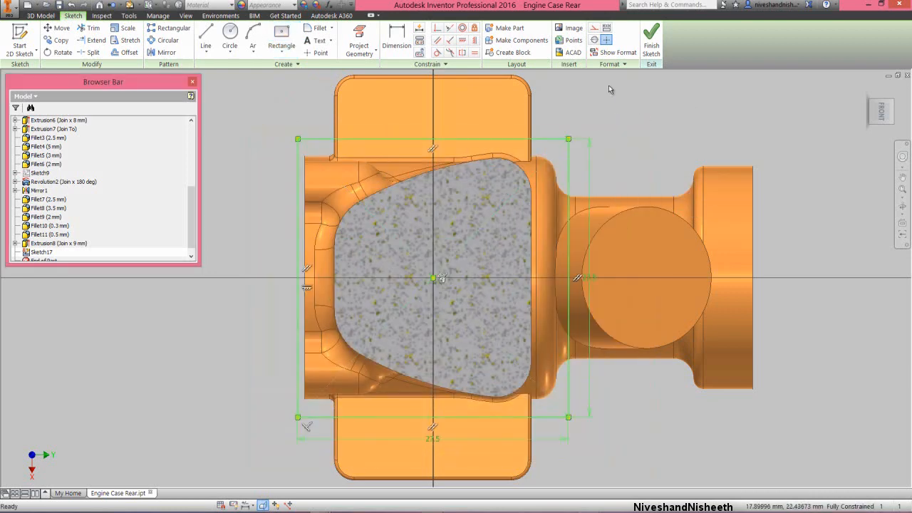
{"action": "left_click", "coordinate": [592, 28]}
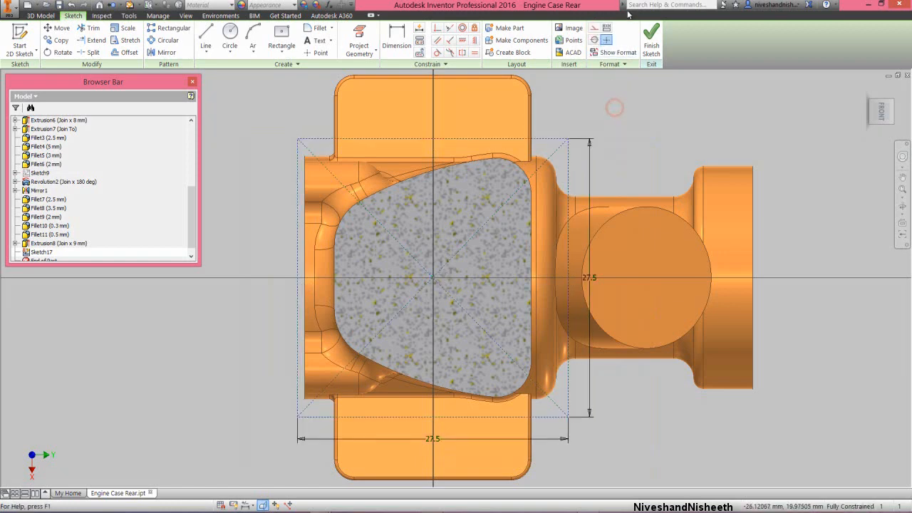
Sketch a second center rectangle of 22.62908 by 22.62908 mm on the sketch origin, inside the construction square.
{"action": "left_click", "coordinate": [280, 35]}
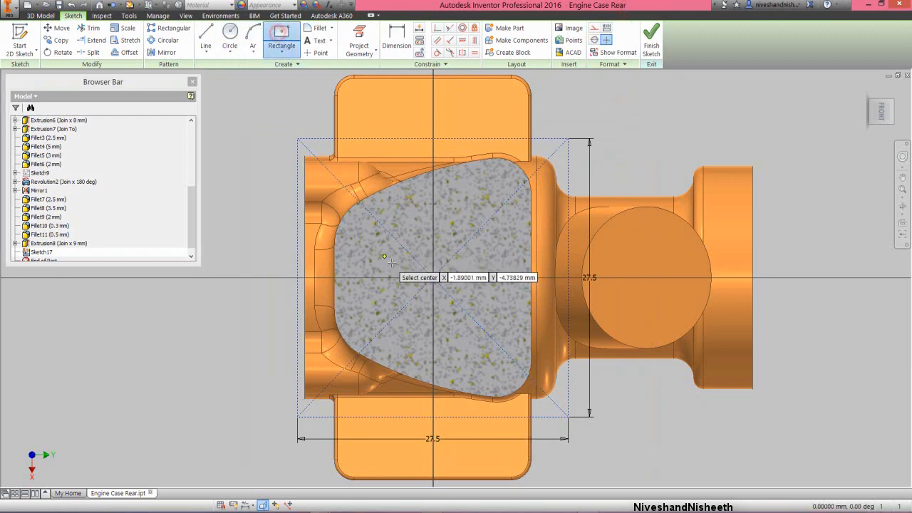
{"action": "left_click", "coordinate": [432, 278]}
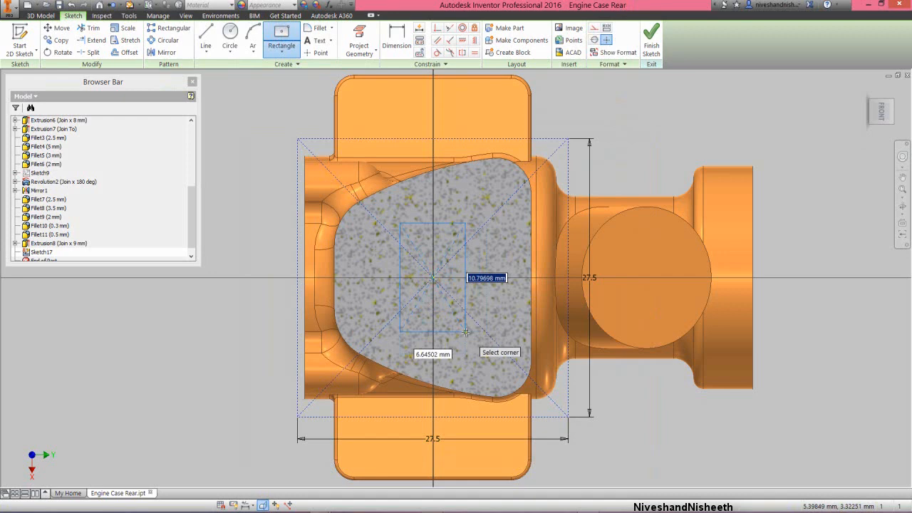
{"action": "type", "text": "22"}
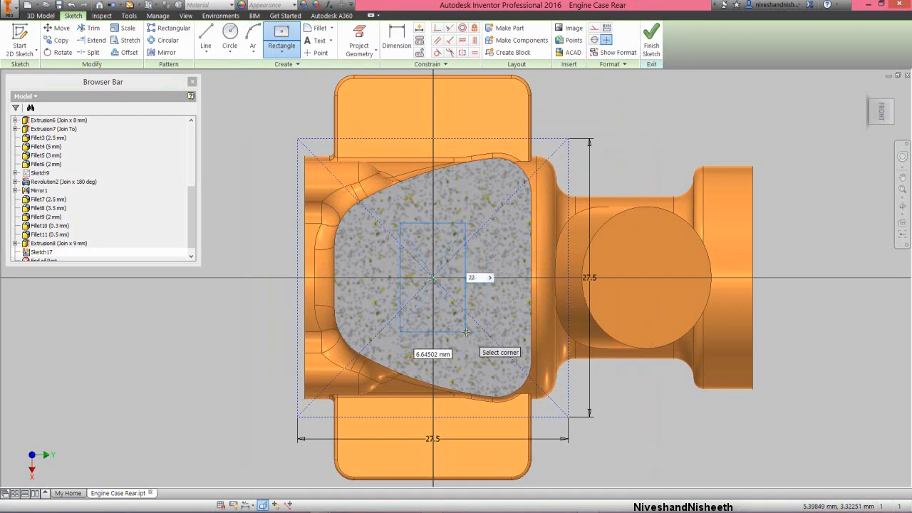
{"action": "type", "text": ".62908"}
{"action": "key", "text": "Tab"}
{"action": "type", "text": "22"}
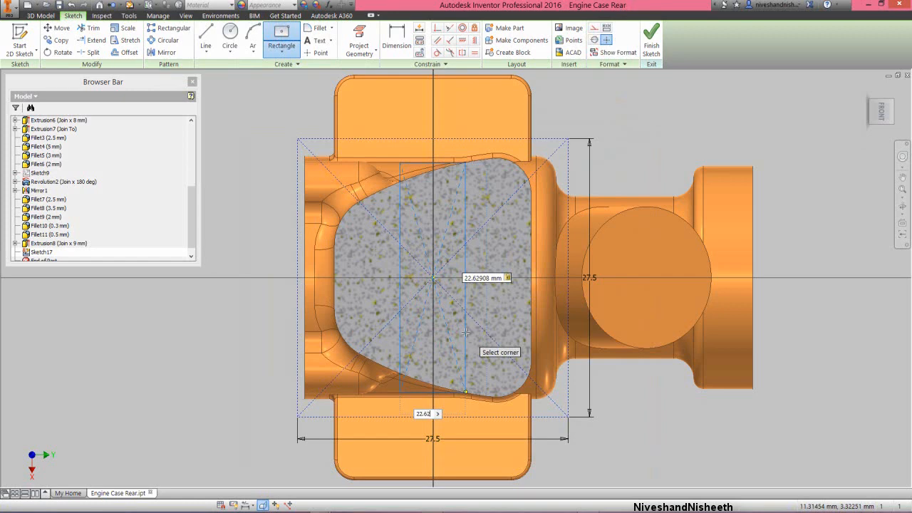
{"action": "type", "text": ".62908"}
{"action": "key", "text": "Return"}
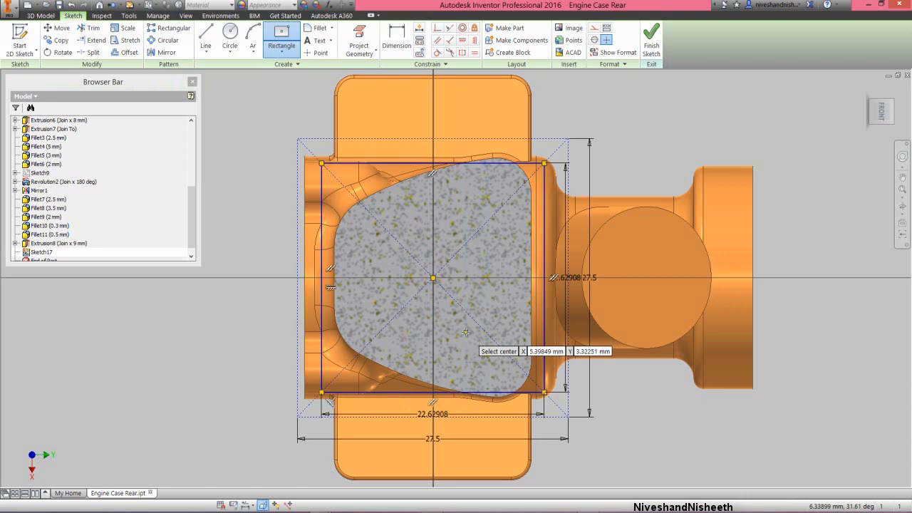
{"action": "right_click", "coordinate": [615, 168]}
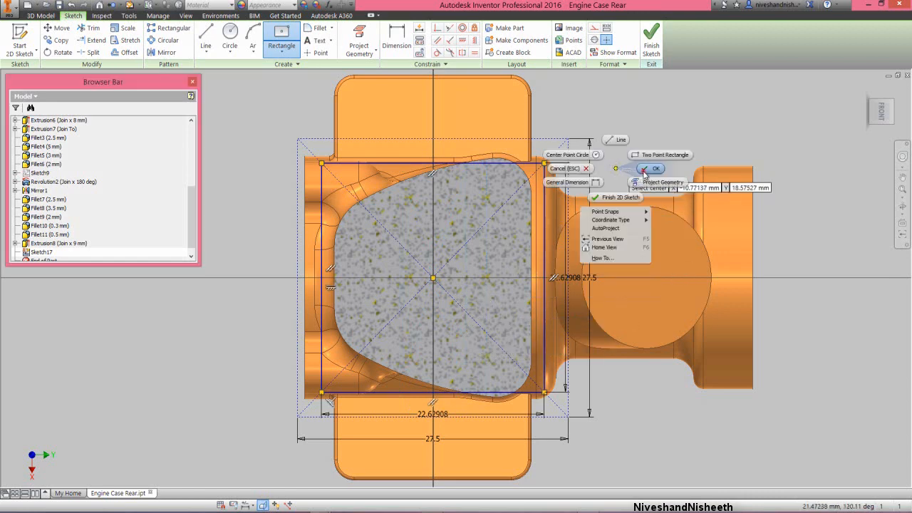
{"action": "left_click", "coordinate": [648, 169]}
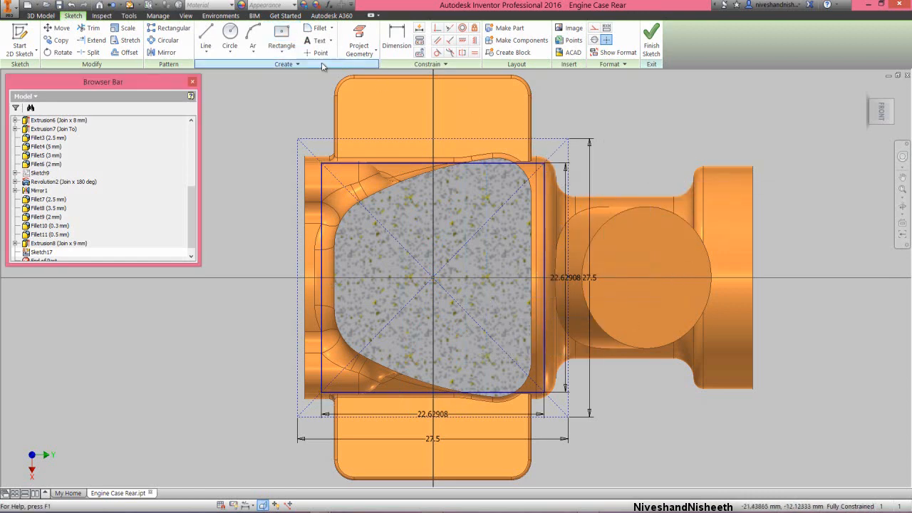
Draw three-point arcs between the corners of the inner square's upper and left sides, bulging outward to touch the construction square.
{"action": "left_click", "coordinate": [254, 41]}
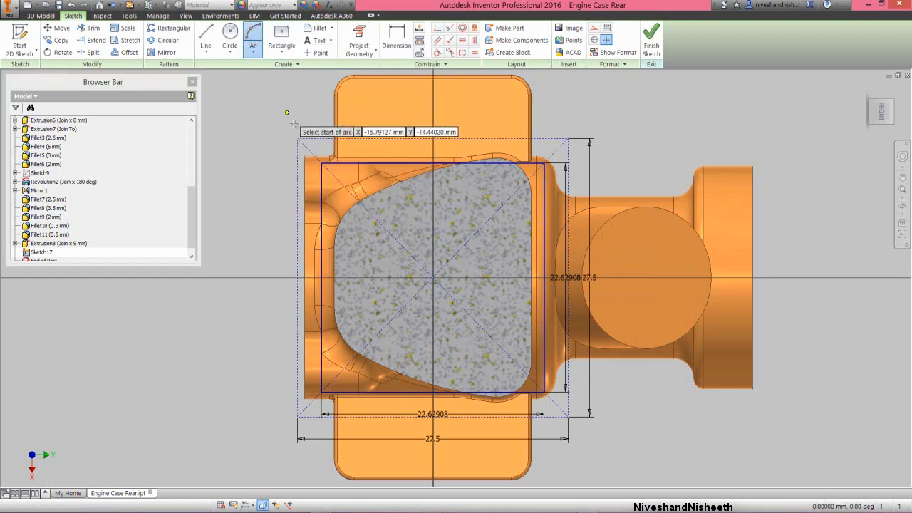
{"action": "left_click", "coordinate": [408, 148]}
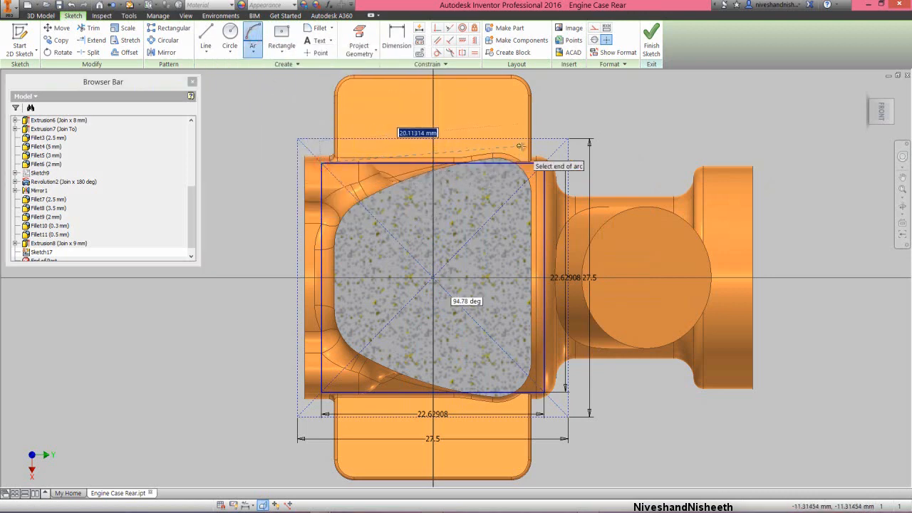
{"action": "left_click", "coordinate": [545, 163]}
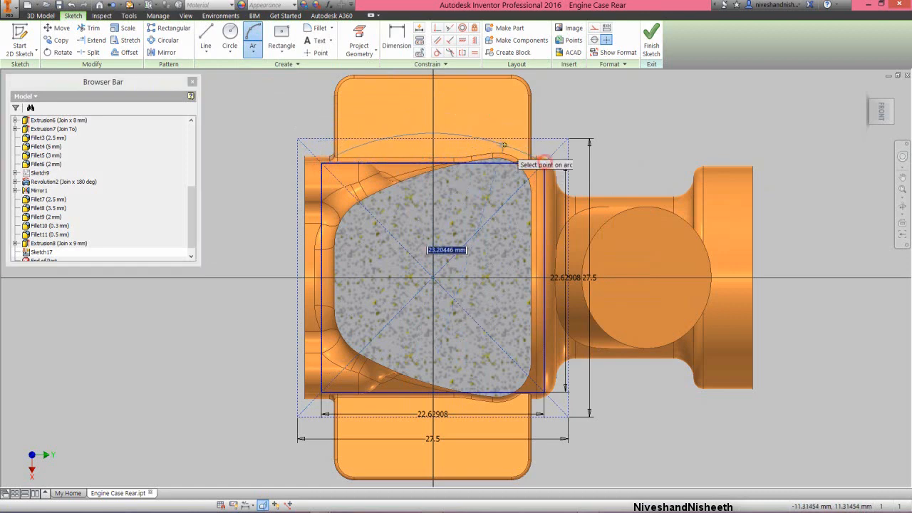
{"action": "left_click", "coordinate": [436, 138]}
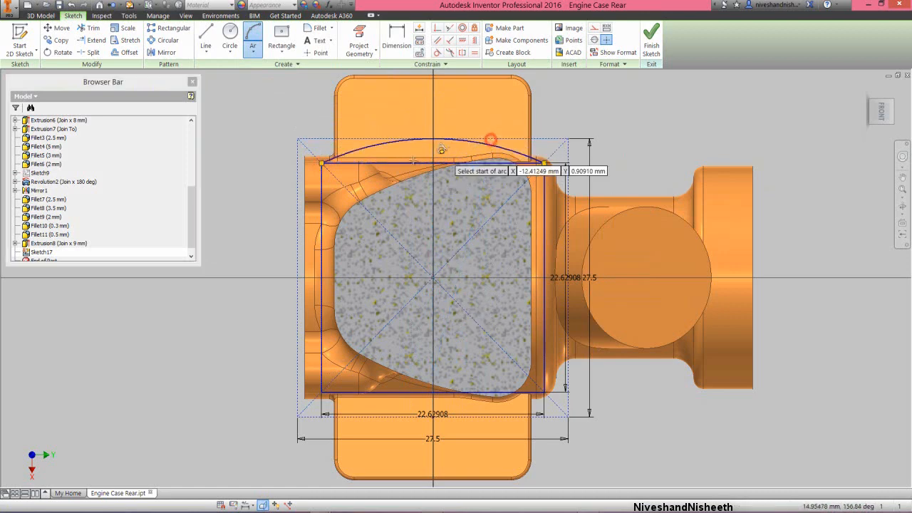
{"action": "left_click", "coordinate": [322, 165]}
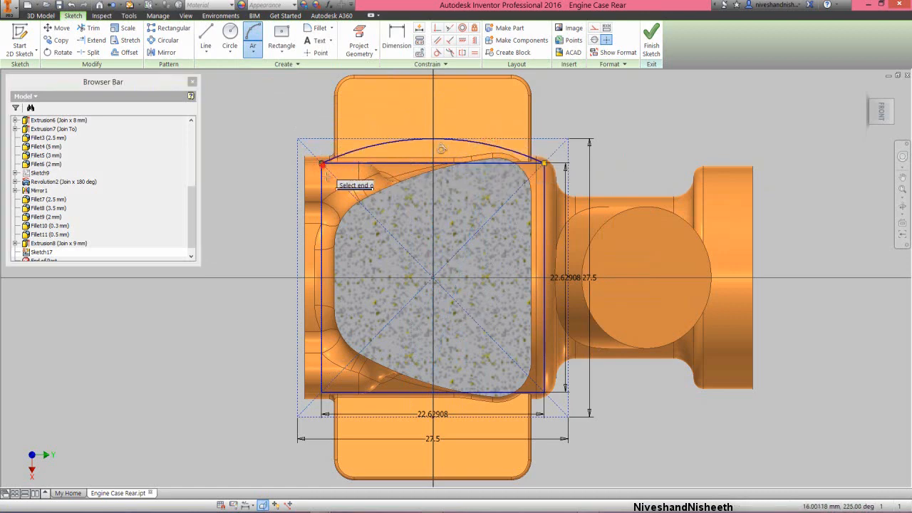
{"action": "left_click", "coordinate": [322, 392]}
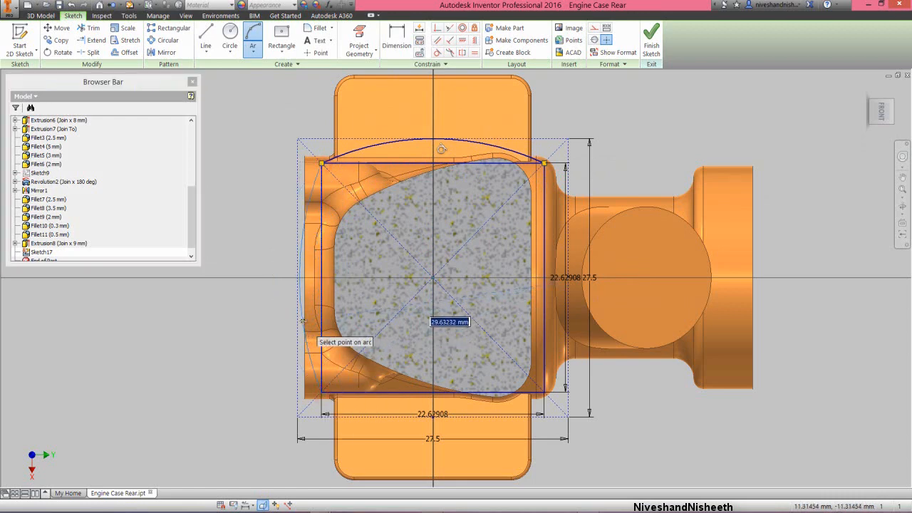
{"action": "left_click", "coordinate": [299, 272]}
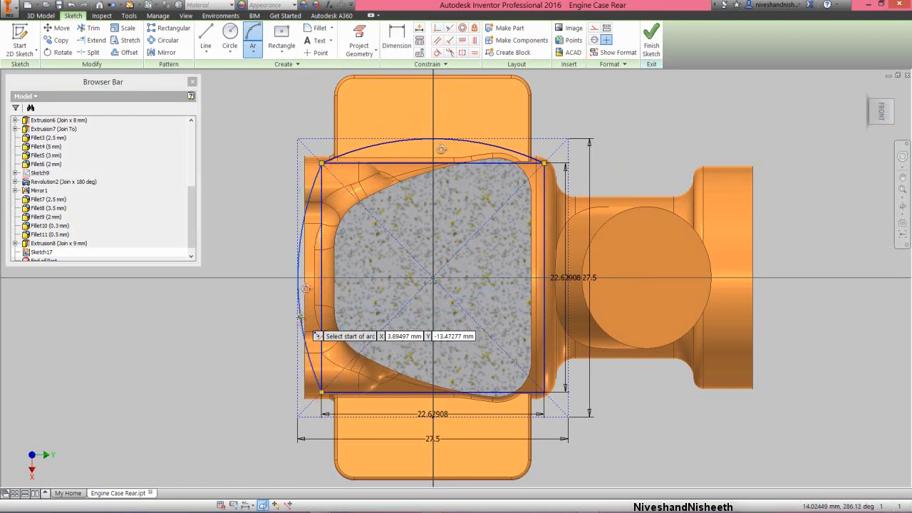
Draw outward three-point arcs of about 27.5 mm radius on the inner square's lower and right sides, and finish the sketch.
{"action": "left_click", "coordinate": [323, 391]}
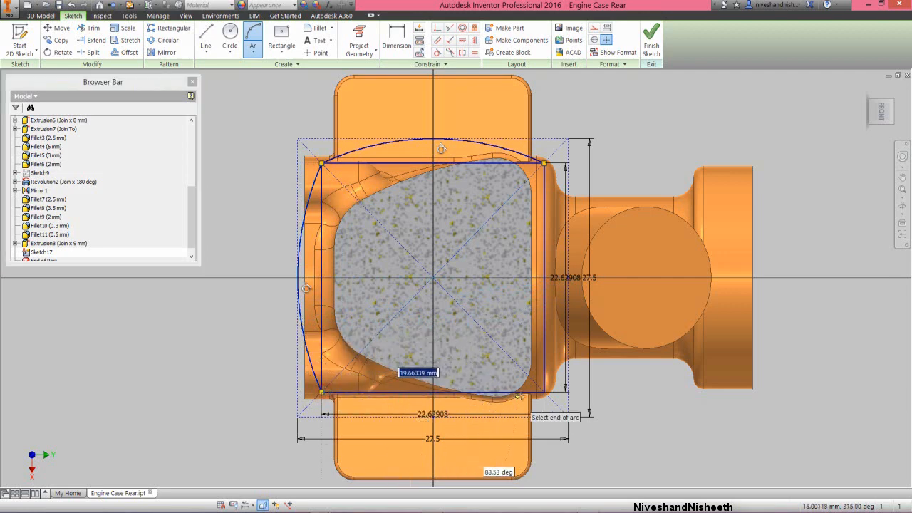
{"action": "left_click", "coordinate": [544, 391]}
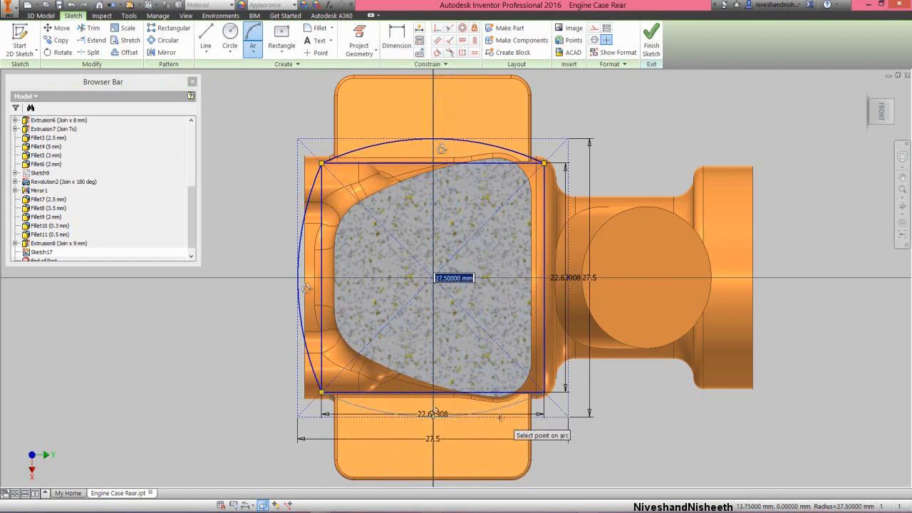
{"action": "left_click", "coordinate": [500, 418]}
{"action": "left_click", "coordinate": [542, 393]}
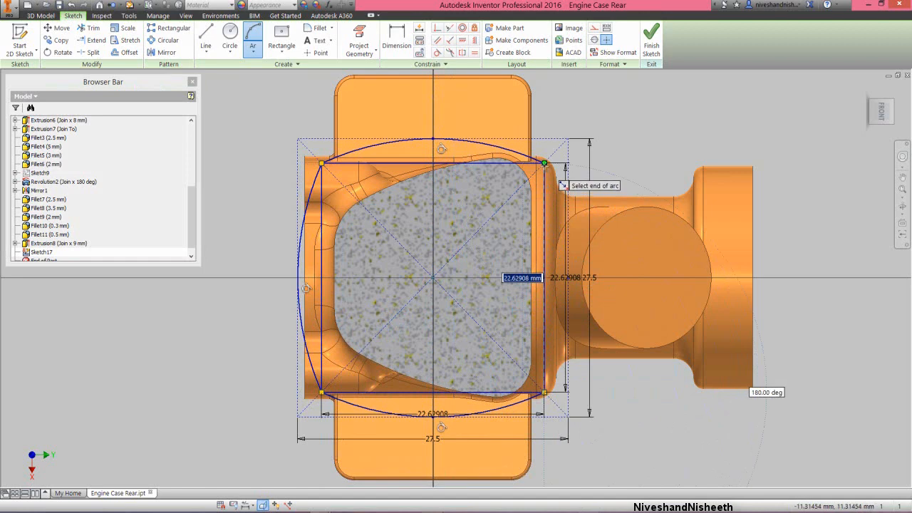
{"action": "left_click", "coordinate": [544, 163]}
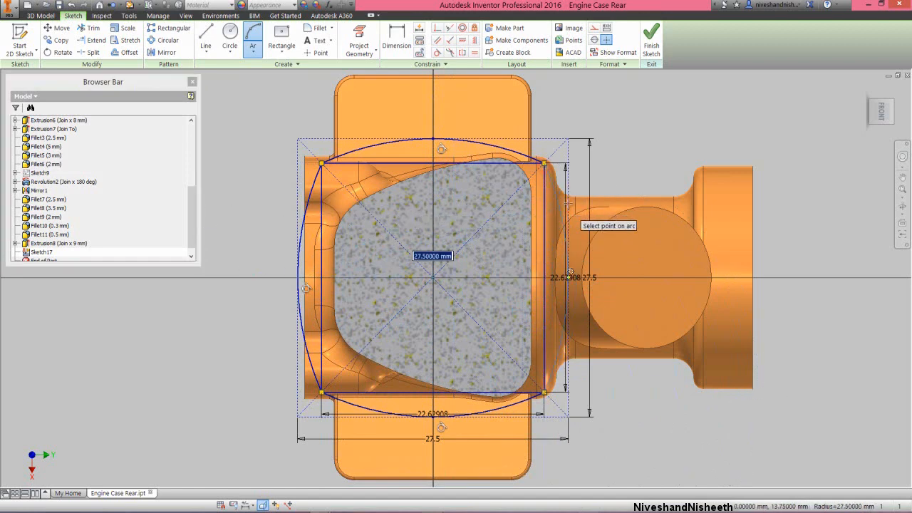
{"action": "left_click", "coordinate": [569, 274]}
{"action": "right_click", "coordinate": [644, 132]}
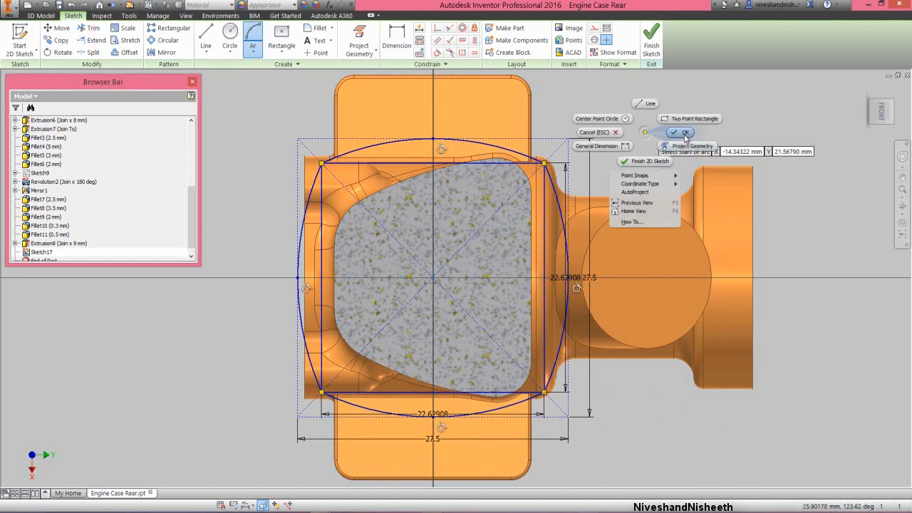
{"action": "left_click", "coordinate": [684, 134]}
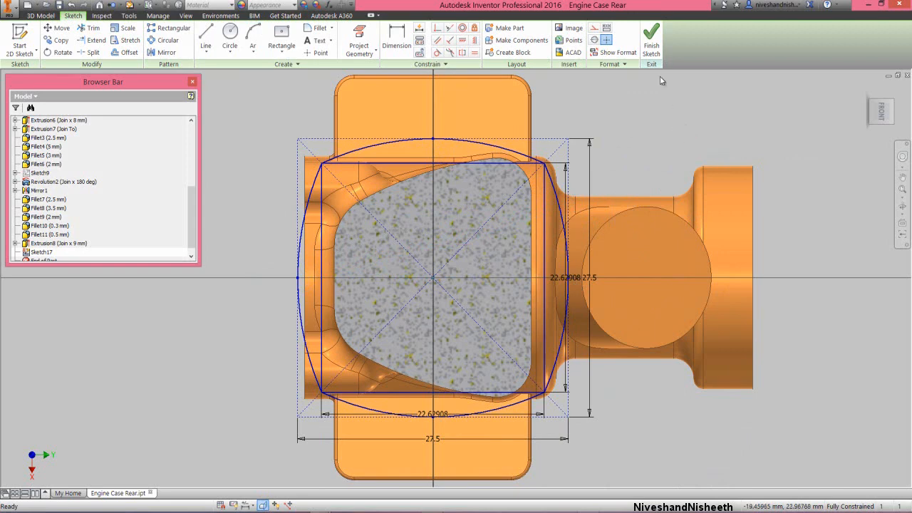
{"action": "left_click", "coordinate": [651, 39]}
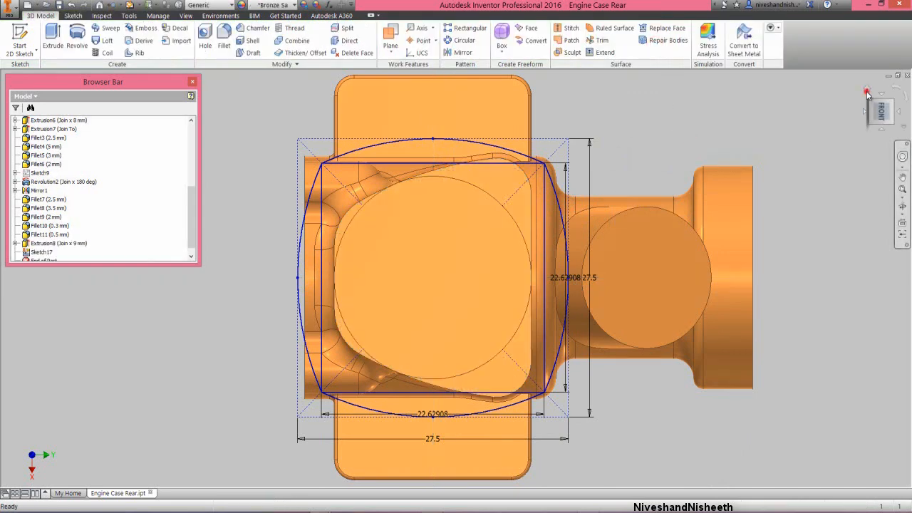
Extrude all regions of the arc-sided square profile 1 mm downward from the sketch plane.
{"action": "left_click", "coordinate": [866, 92]}
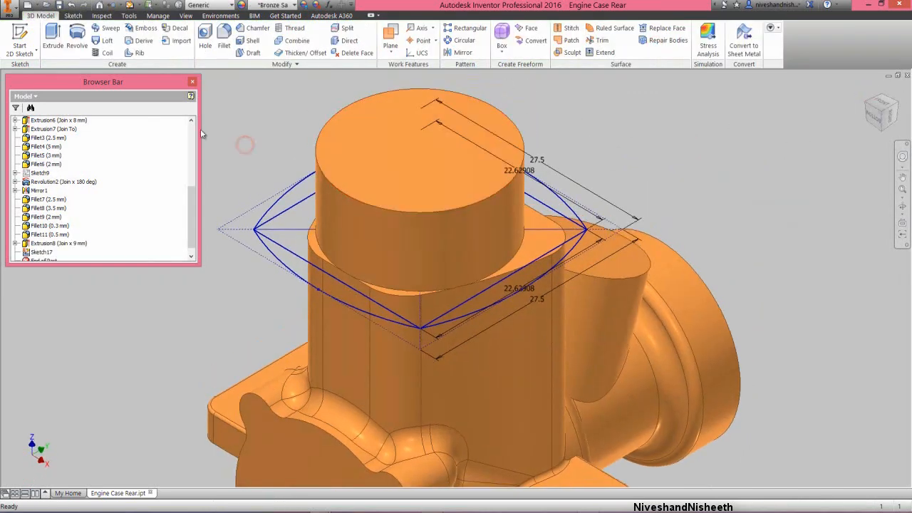
{"action": "left_click", "coordinate": [53, 36]}
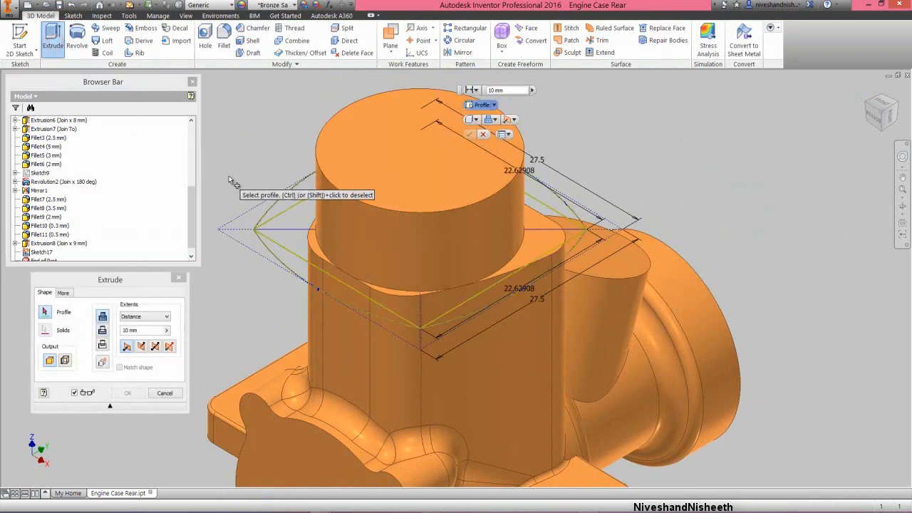
{"action": "left_click", "coordinate": [286, 200]}
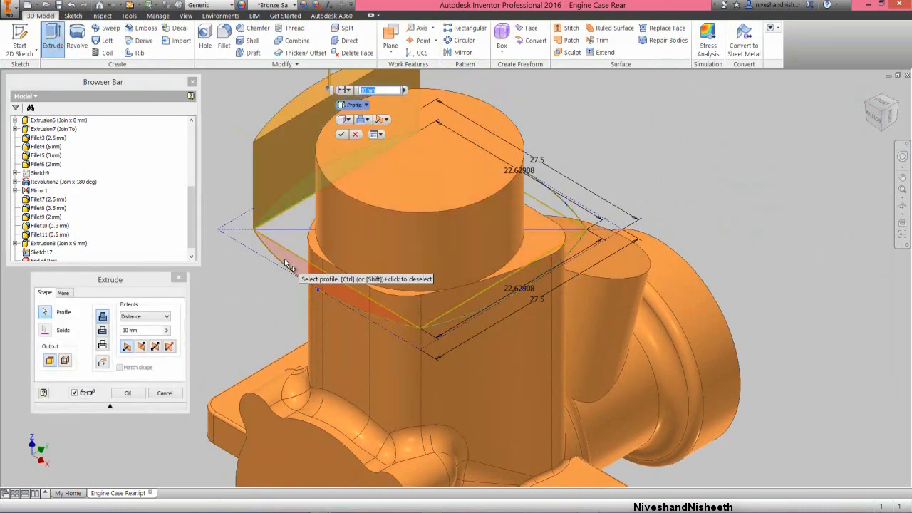
{"action": "left_click", "coordinate": [498, 299]}
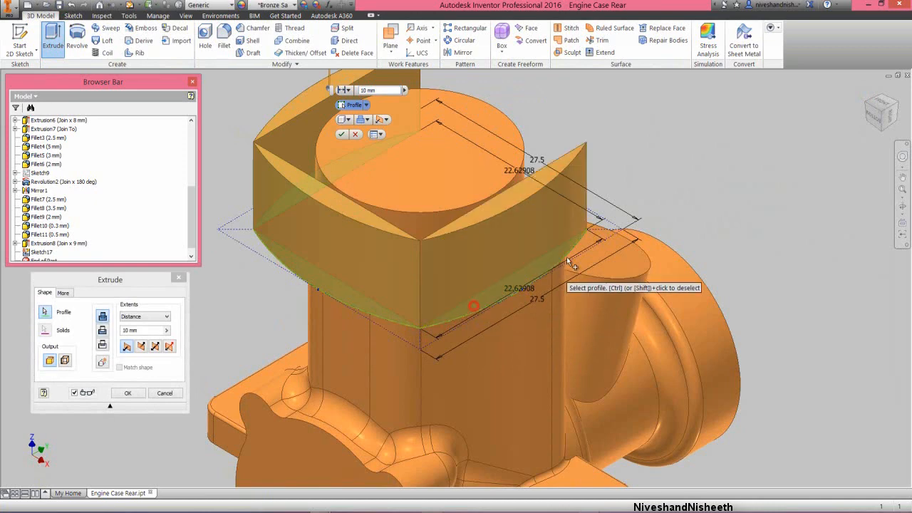
{"action": "left_click", "coordinate": [536, 235]}
{"action": "left_click", "coordinate": [133, 285]}
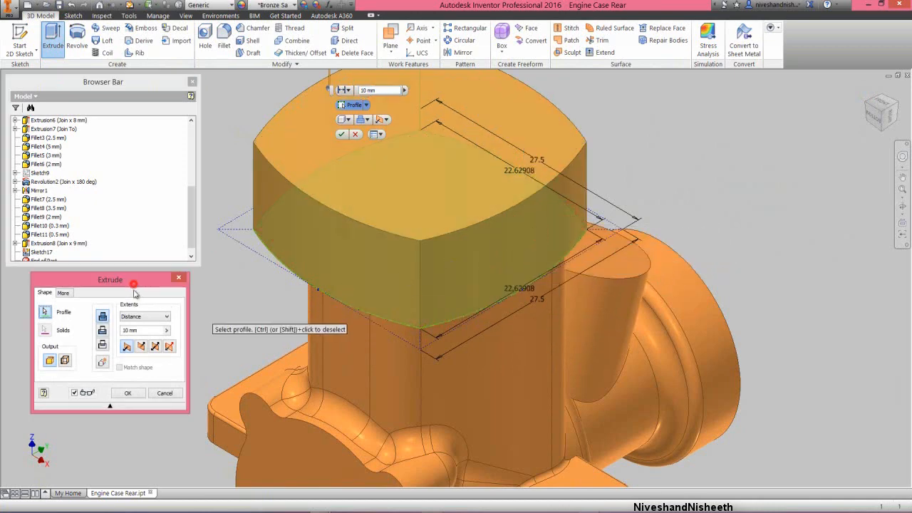
{"action": "left_click", "coordinate": [140, 347]}
{"action": "left_click", "coordinate": [129, 331]}
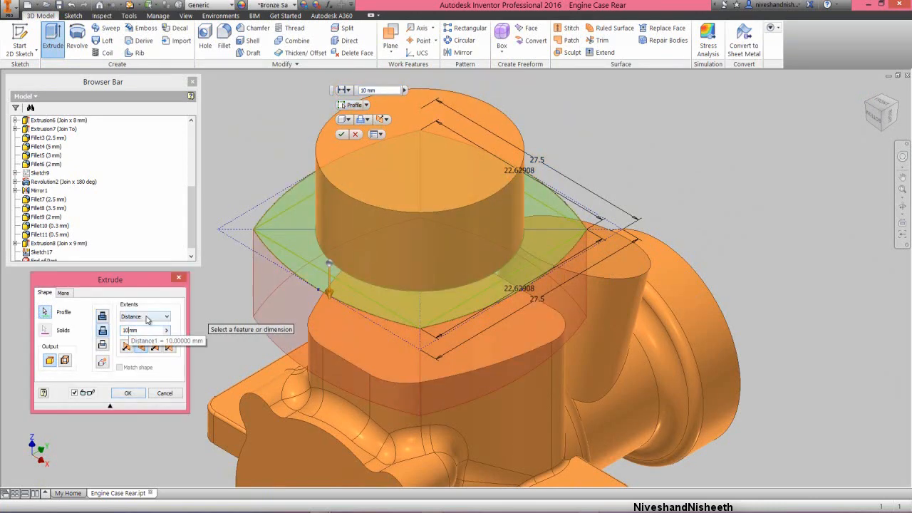
{"action": "left_click", "coordinate": [131, 390]}
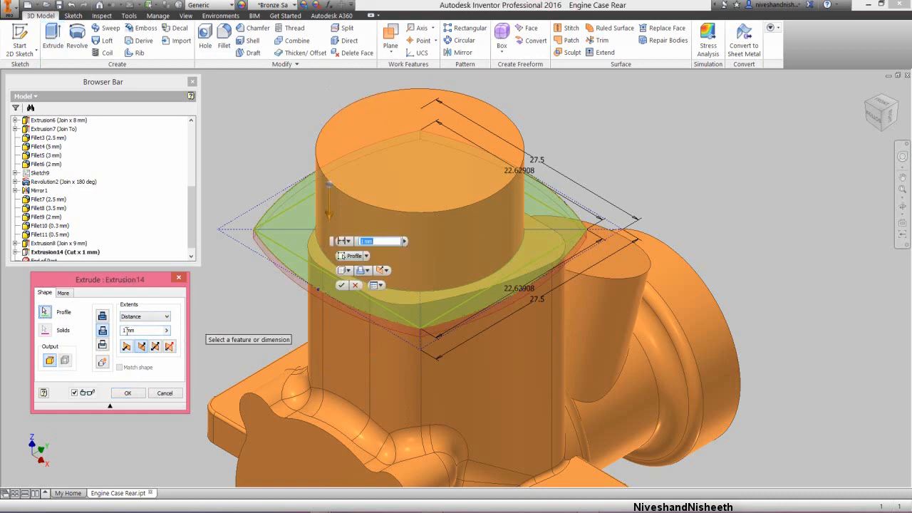
Change the operation of the 1 mm flange extrusion to Join.
{"action": "left_click", "coordinate": [103, 317]}
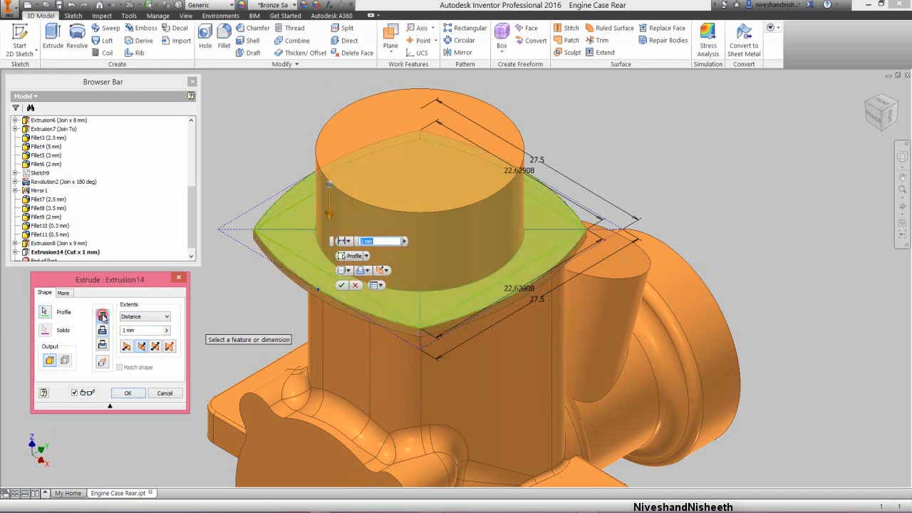
{"action": "left_click", "coordinate": [130, 394]}
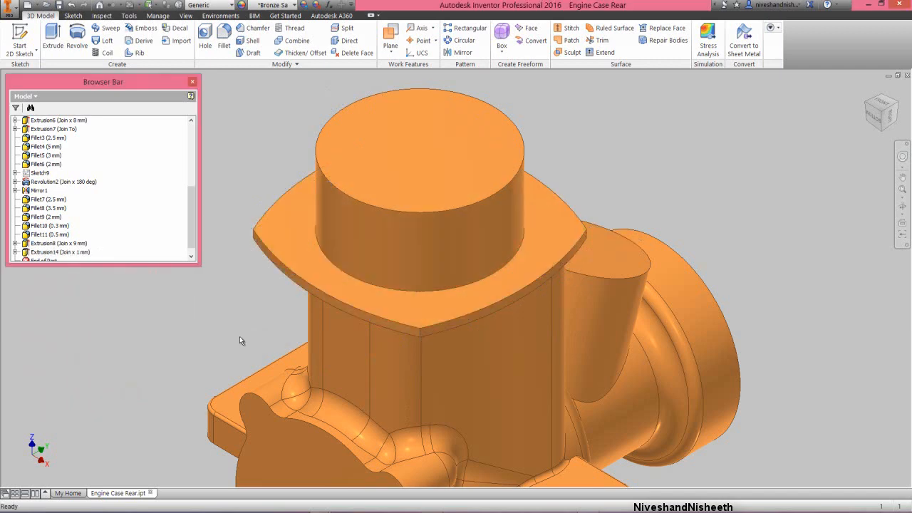
{"action": "left_click", "coordinate": [234, 309]}
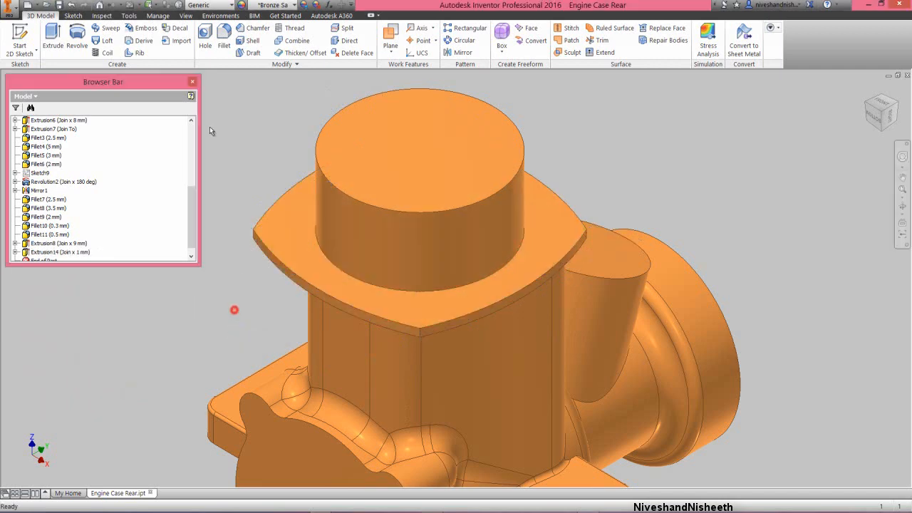
Fillet the four vertical corner edges of the arc-sided flange with a 2 mm radius.
{"action": "left_click", "coordinate": [224, 37]}
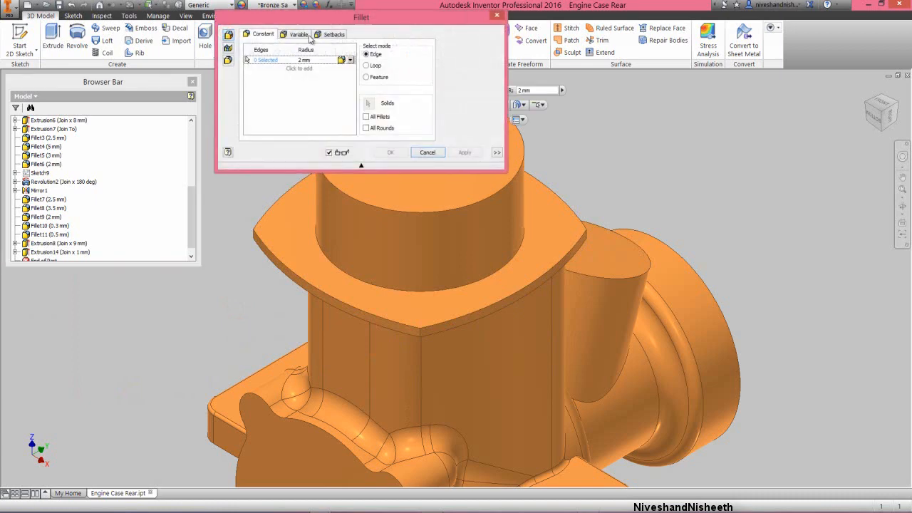
{"action": "left_click_drag", "start_coordinate": [316, 21], "coordinate": [142, 59]}
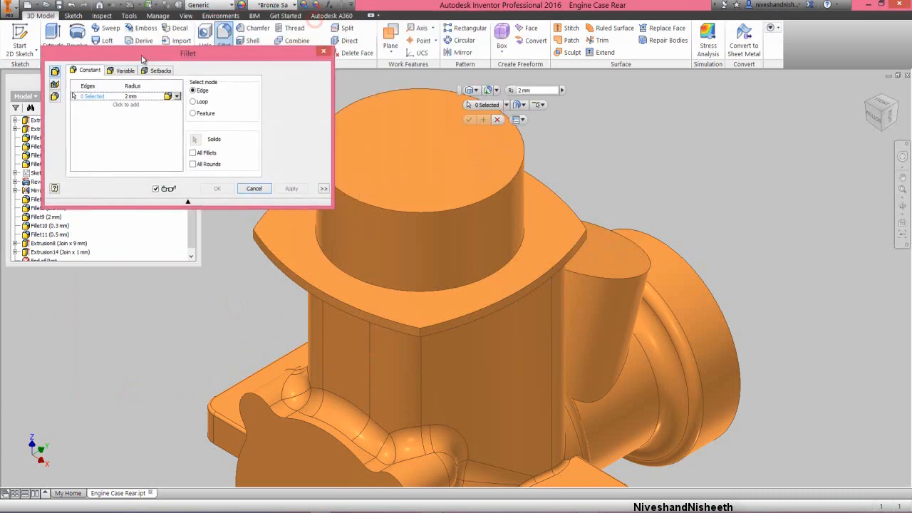
{"action": "left_click", "coordinate": [250, 233]}
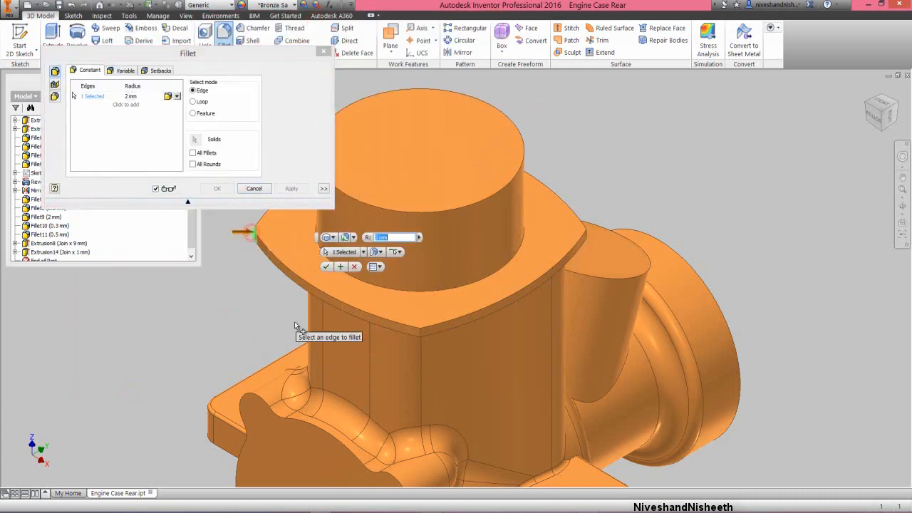
{"action": "left_click", "coordinate": [417, 335]}
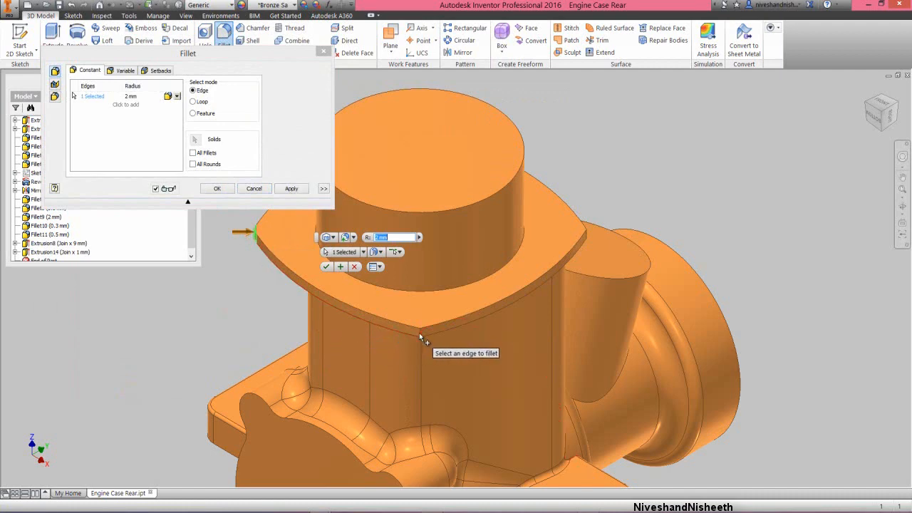
{"action": "left_click", "coordinate": [585, 235]}
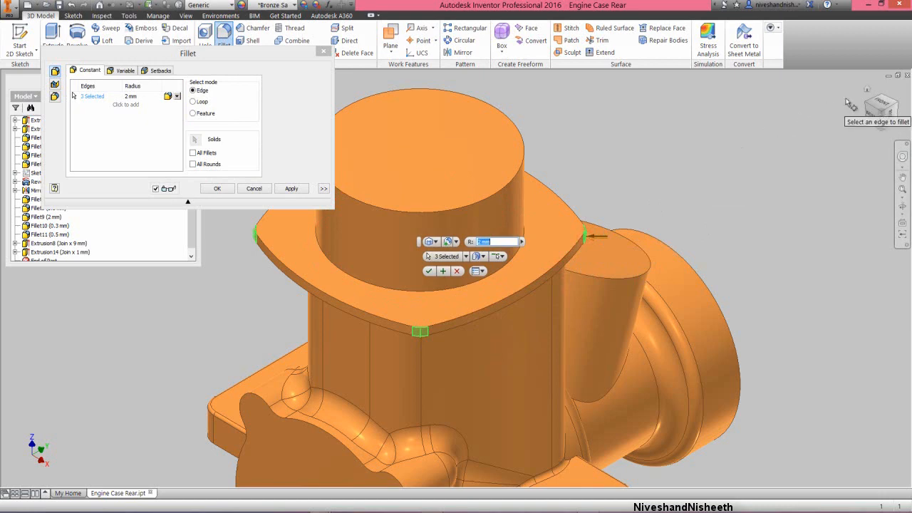
{"action": "left_click", "coordinate": [883, 92]}
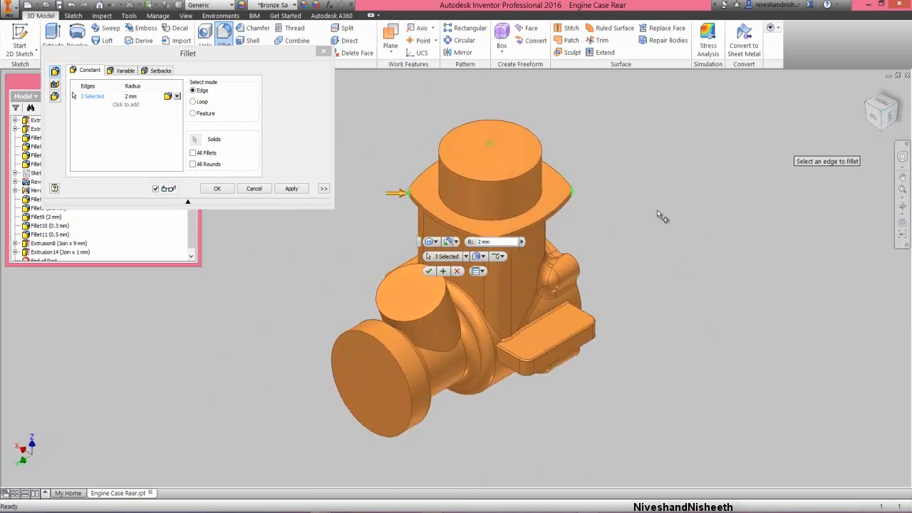
{"action": "scroll", "coordinate": [492, 252], "scroll_direction": "down", "scroll_amount": 5}
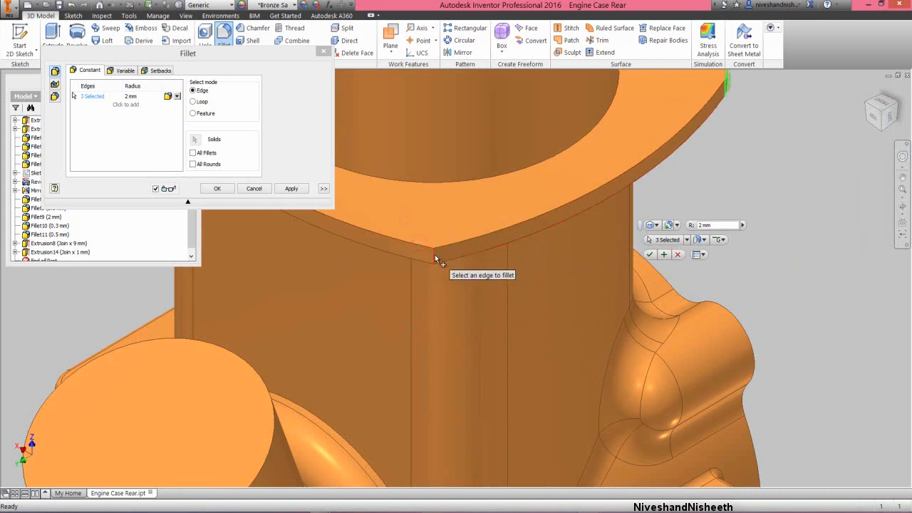
{"action": "left_click", "coordinate": [434, 254]}
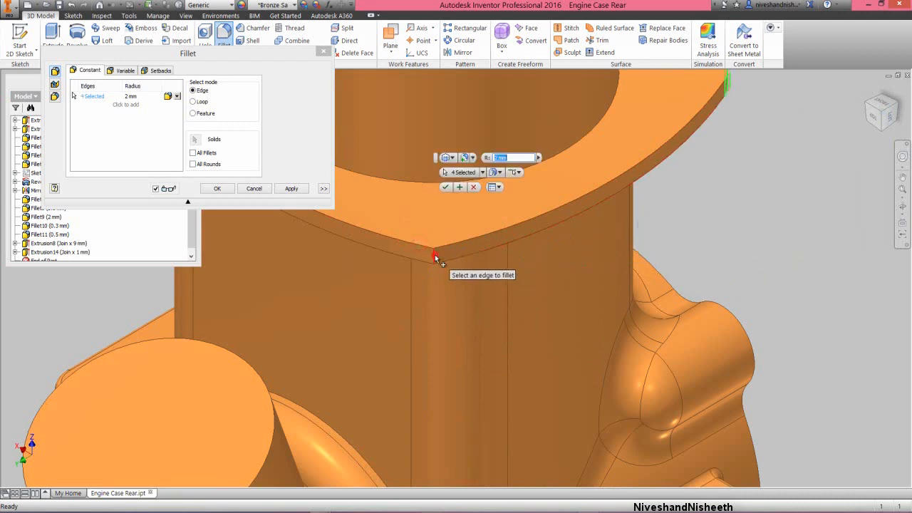
{"action": "left_click", "coordinate": [217, 188]}
{"action": "left_click", "coordinate": [866, 91]}
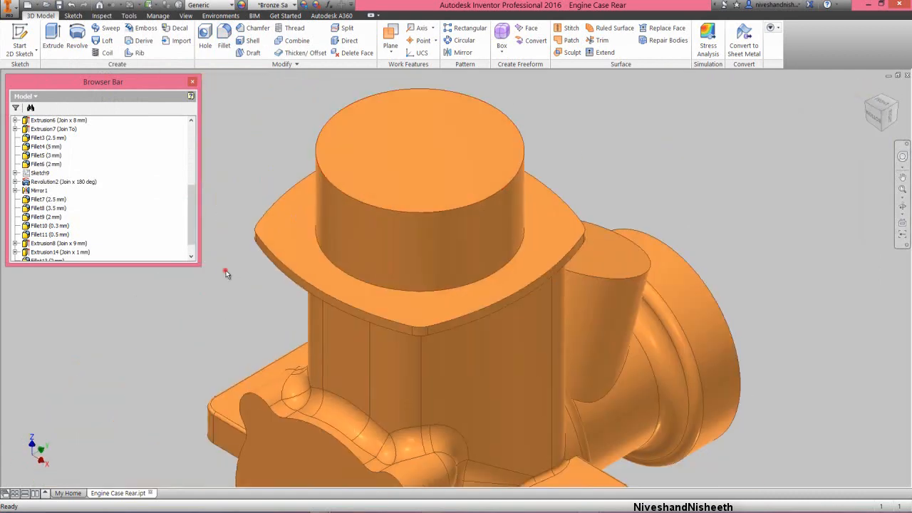
{"action": "left_click", "coordinate": [225, 272]}
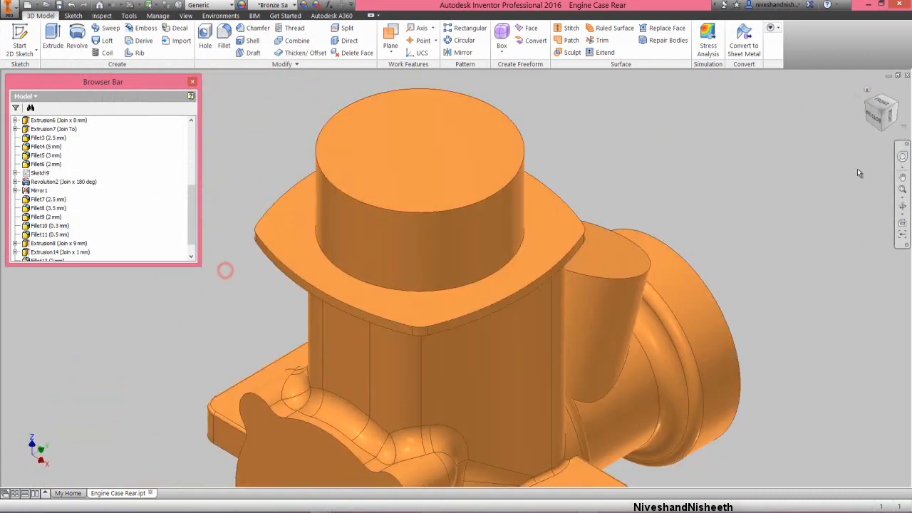
Fit the whole engine case in the isometric view and set that view as the home view.
{"action": "left_click", "coordinate": [901, 191]}
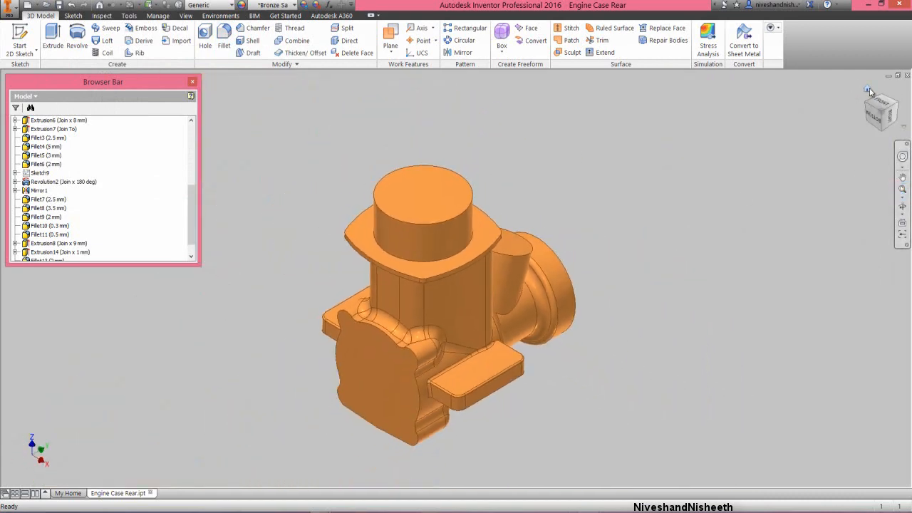
{"action": "right_click", "coordinate": [871, 93]}
{"action": "mouse_move", "coordinate": [852, 161]}
{"action": "left_click", "coordinate": [783, 160]}
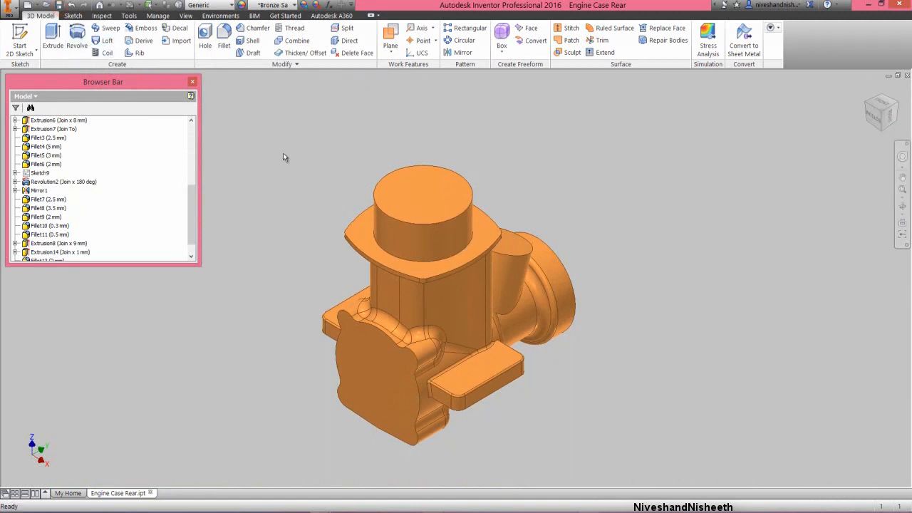
Create a new sketch on a plane offset 2 mm above the flange's top face.
{"action": "left_click", "coordinate": [19, 35]}
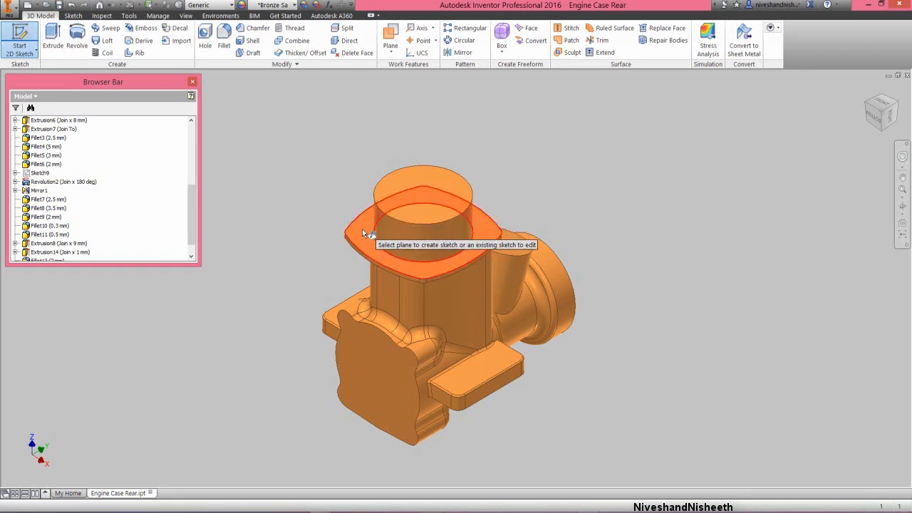
{"action": "left_click_drag", "start_coordinate": [362, 236], "coordinate": [359, 198]}
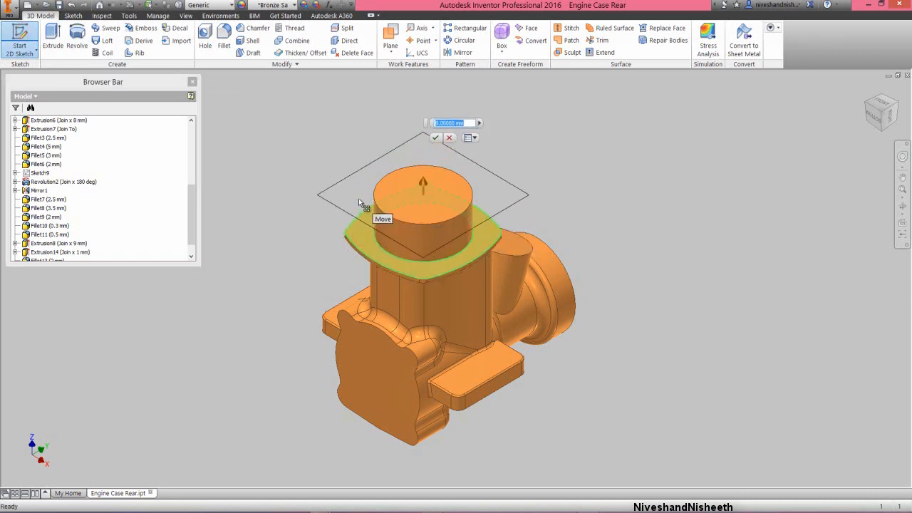
{"action": "type", "text": "2"}
{"action": "left_click", "coordinate": [871, 118]}
{"action": "scroll", "coordinate": [371, 193], "scroll_direction": "down", "scroll_amount": 3}
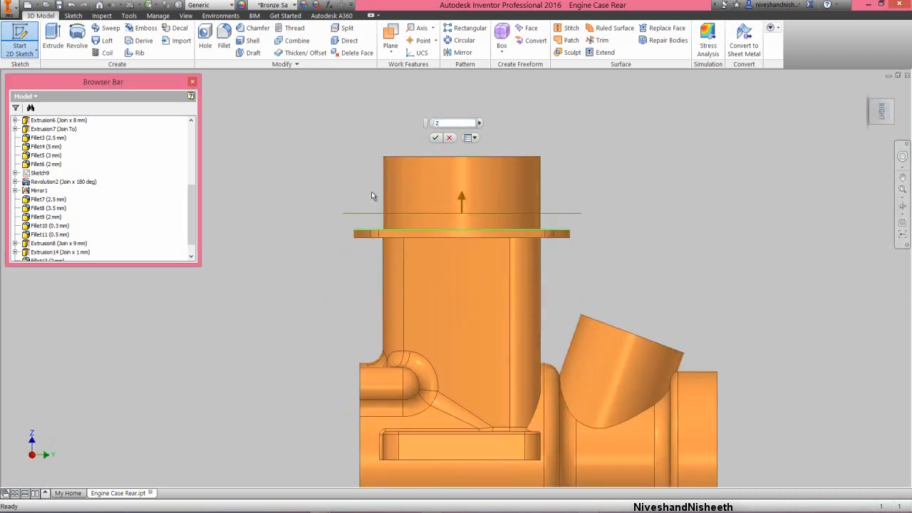
{"action": "left_click", "coordinate": [436, 139]}
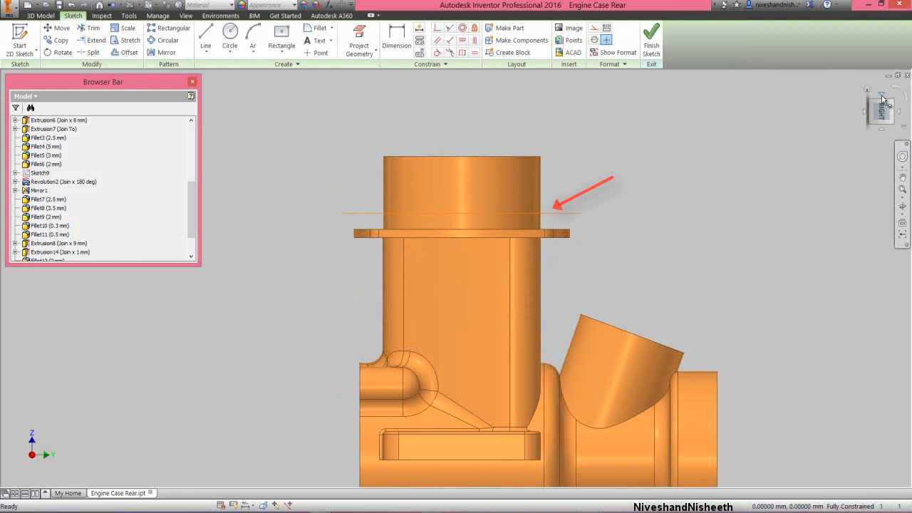
Project all arc and rounded-corner edges of the flange outline onto the new sketch above it.
{"action": "left_click", "coordinate": [882, 95]}
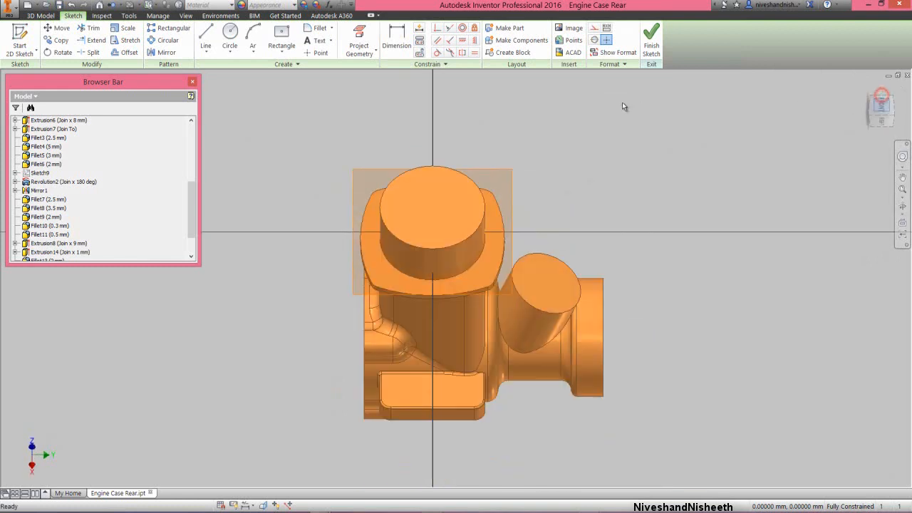
{"action": "left_click", "coordinate": [359, 39]}
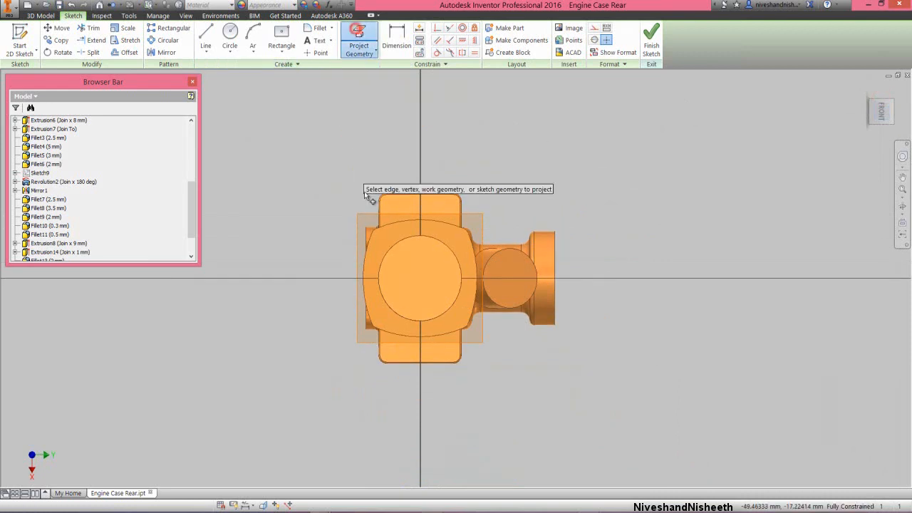
{"action": "scroll", "coordinate": [403, 246], "scroll_direction": "up", "scroll_amount": 3}
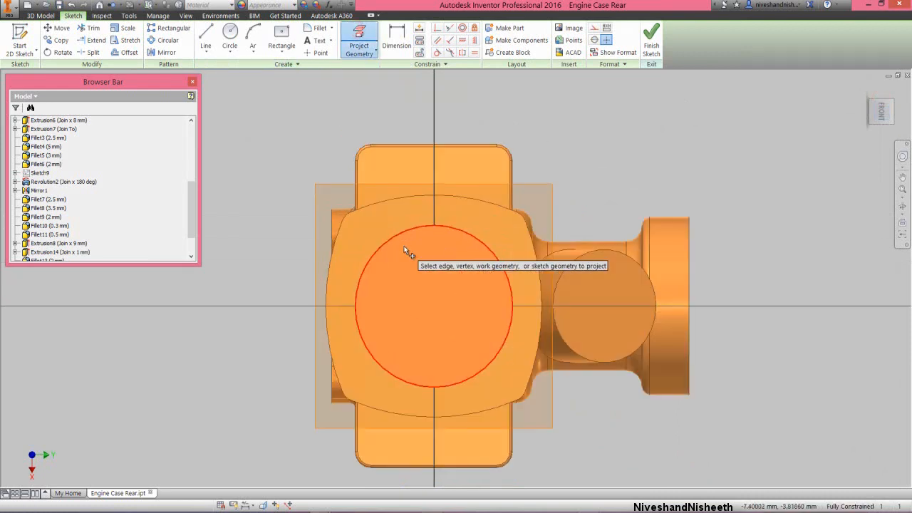
{"action": "left_click", "coordinate": [335, 255]}
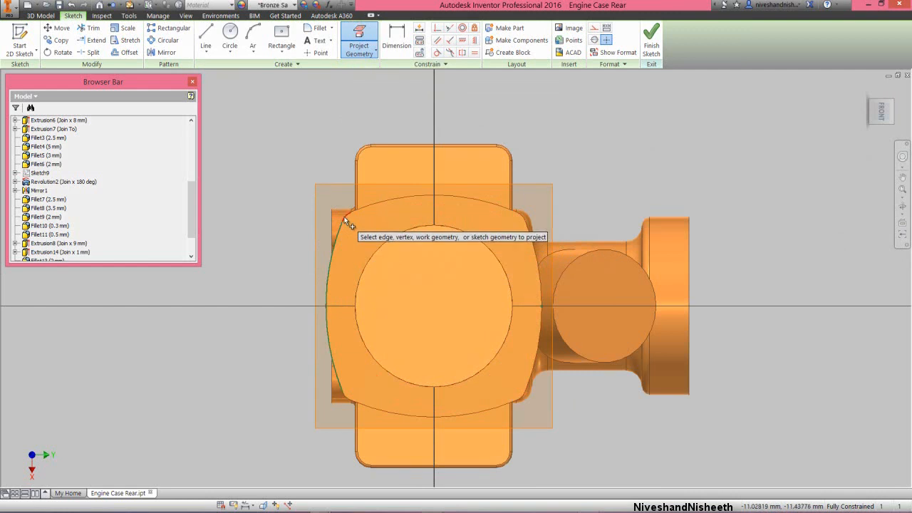
{"action": "left_click", "coordinate": [370, 204]}
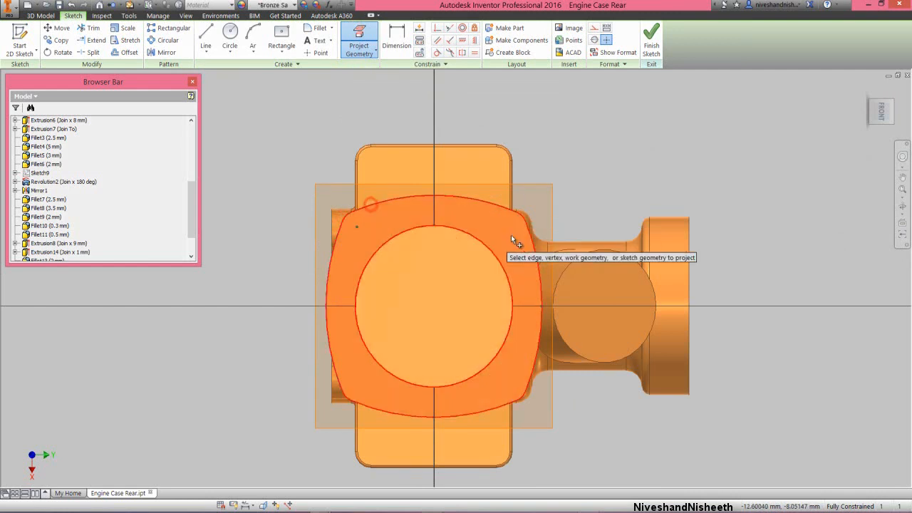
{"action": "left_click", "coordinate": [528, 225]}
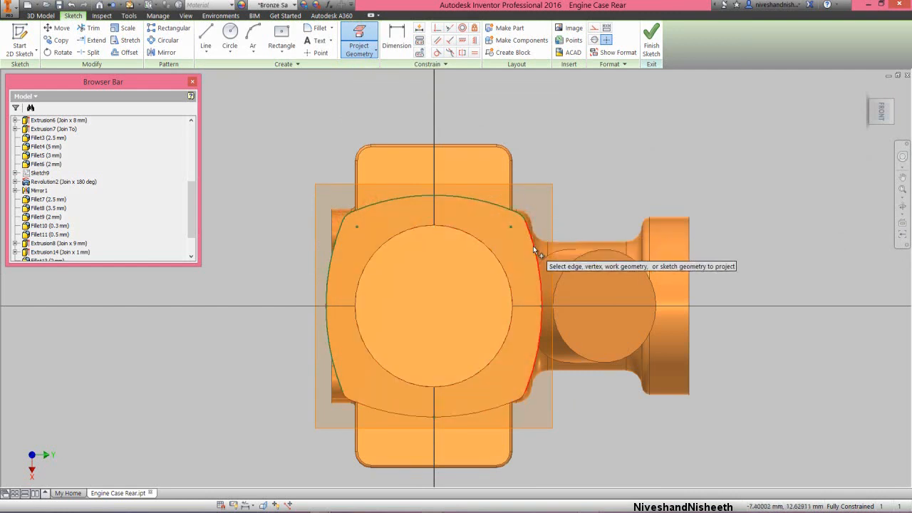
{"action": "left_click", "coordinate": [523, 393]}
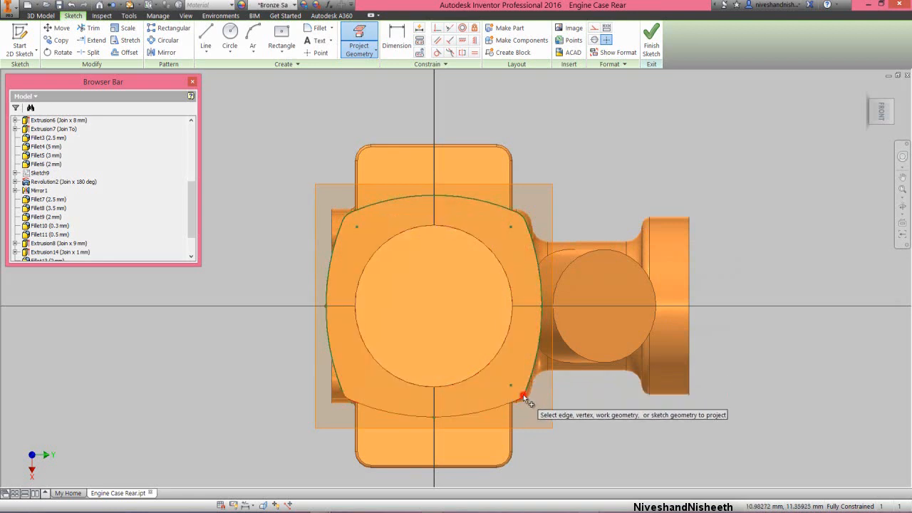
{"action": "left_click", "coordinate": [506, 402]}
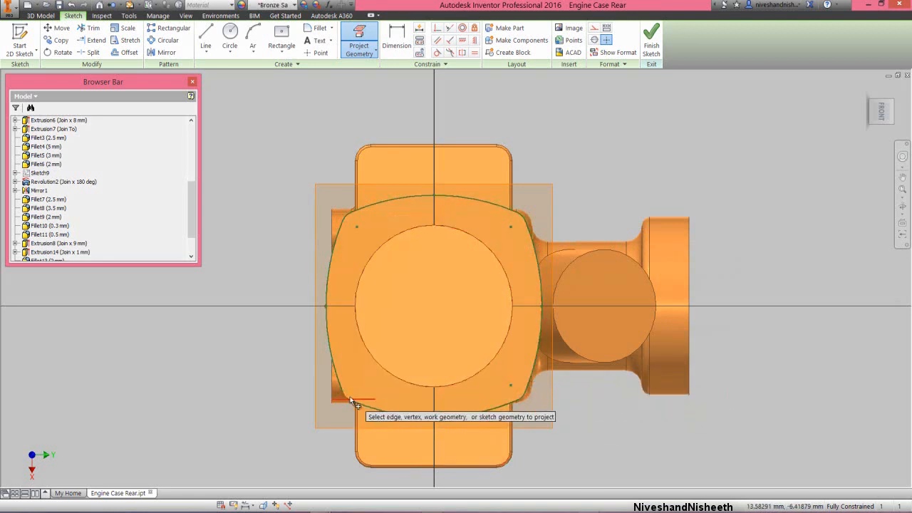
{"action": "left_click", "coordinate": [348, 398]}
{"action": "right_click", "coordinate": [403, 114]}
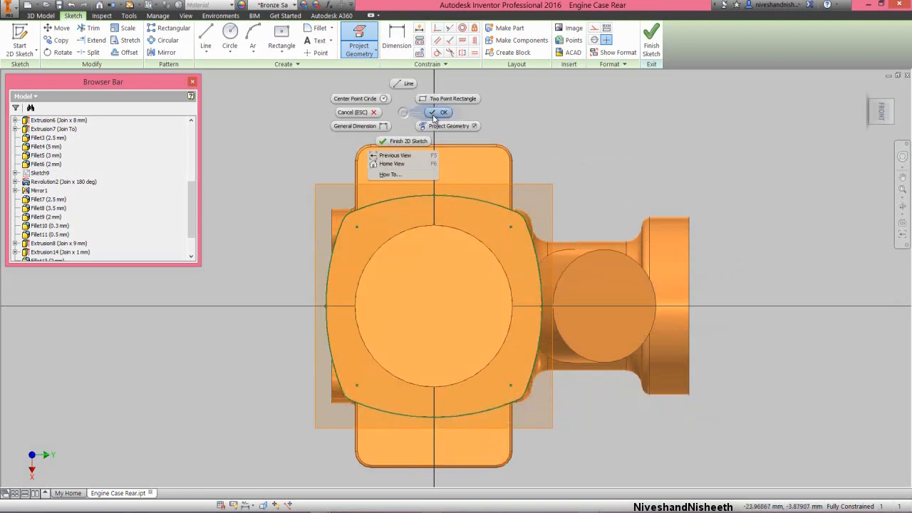
{"action": "left_click", "coordinate": [433, 114]}
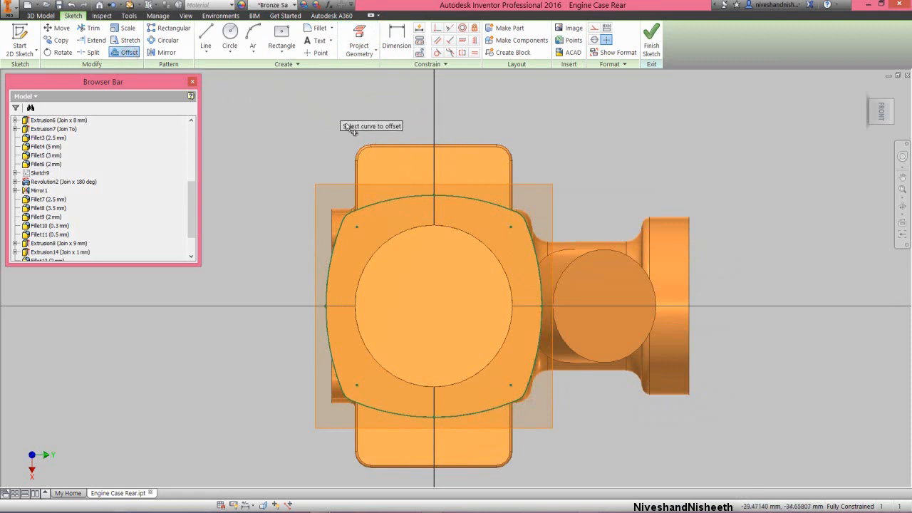
Offset the projected flange outline outward, dimension the offset at 0.5 mm, and finish the sketch.
{"action": "left_click", "coordinate": [379, 201]}
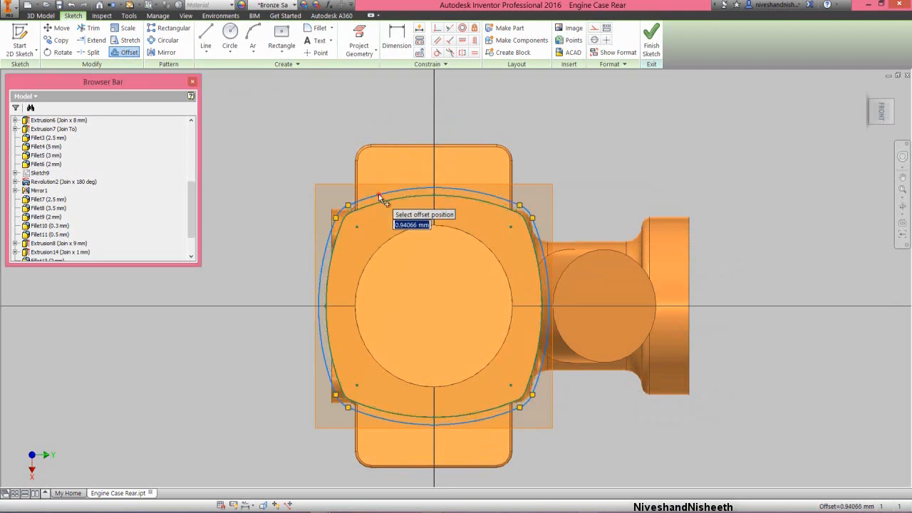
{"action": "left_click", "coordinate": [378, 194]}
{"action": "left_click", "coordinate": [397, 39]}
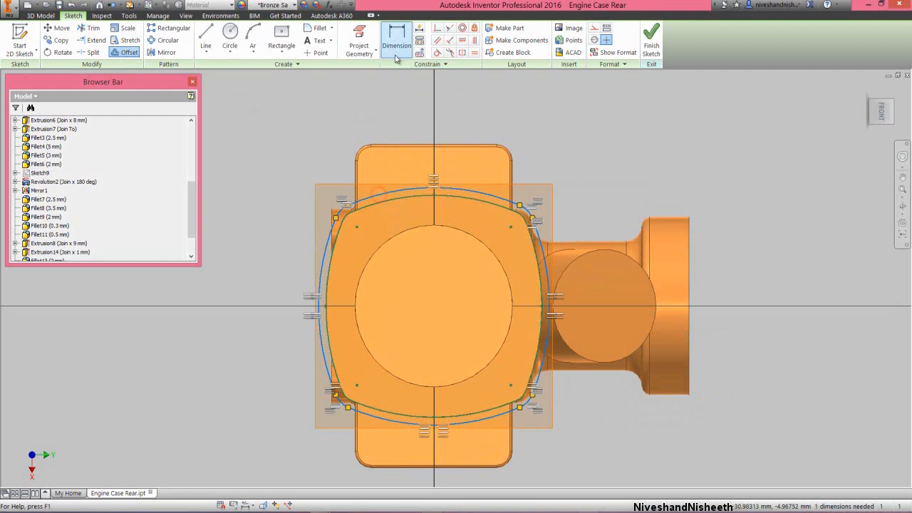
{"action": "left_click", "coordinate": [399, 201]}
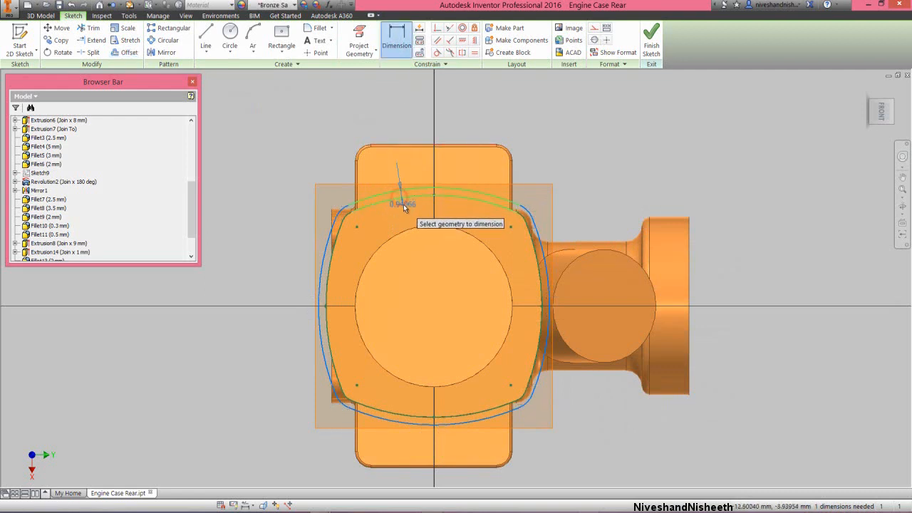
{"action": "left_click", "coordinate": [402, 204]}
{"action": "type", "text": ".5"}
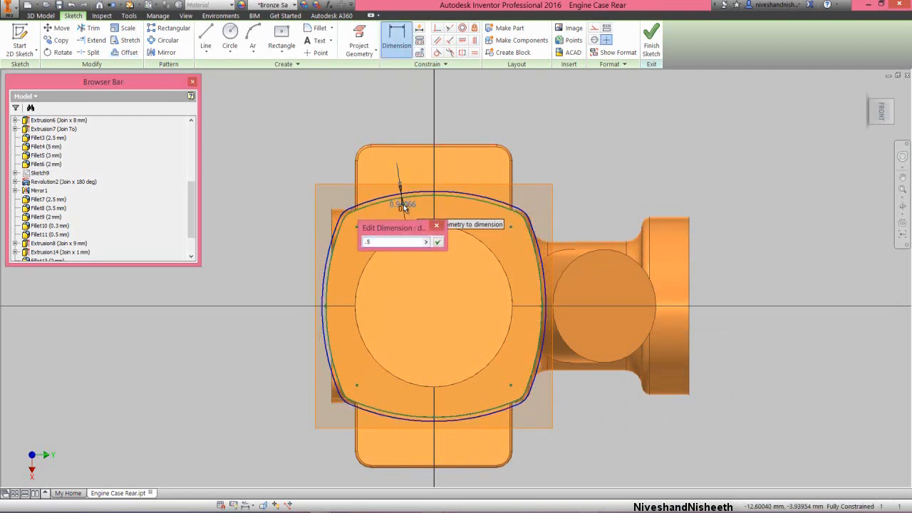
{"action": "key", "text": "Return"}
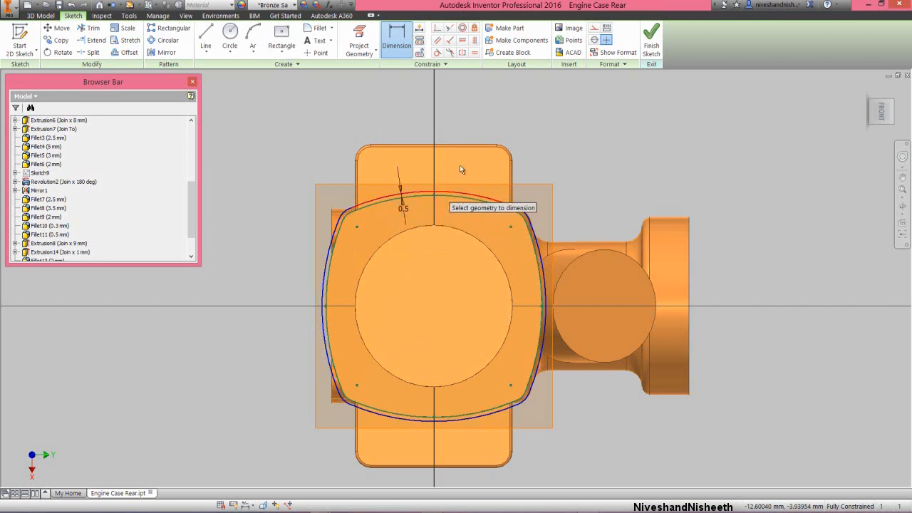
{"action": "left_click", "coordinate": [650, 39]}
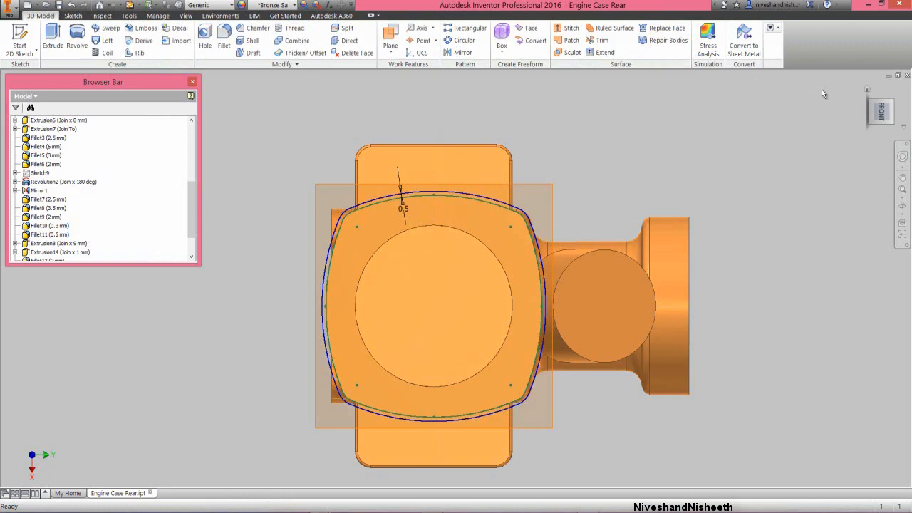
Extrude both the narrow offset ring and the inner outline region upward 1 mm as a joined second flange.
{"action": "left_click", "coordinate": [866, 89]}
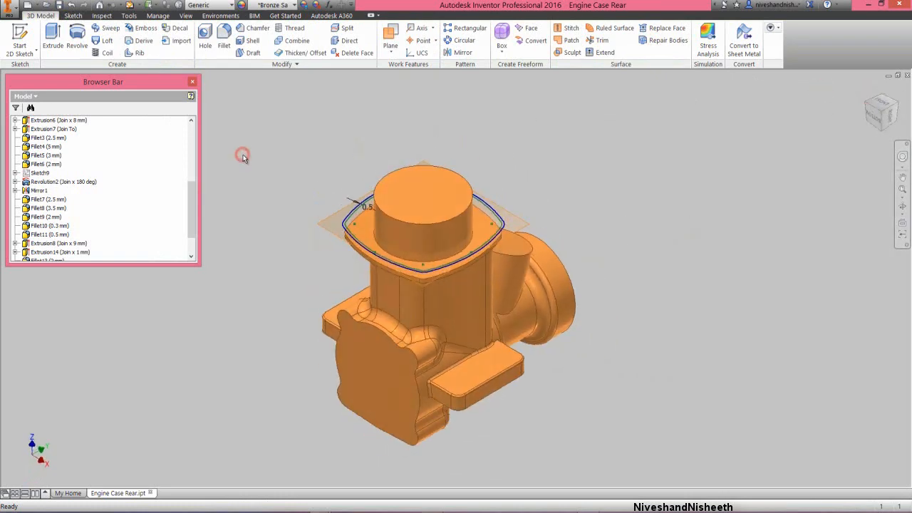
{"action": "left_click", "coordinate": [53, 37]}
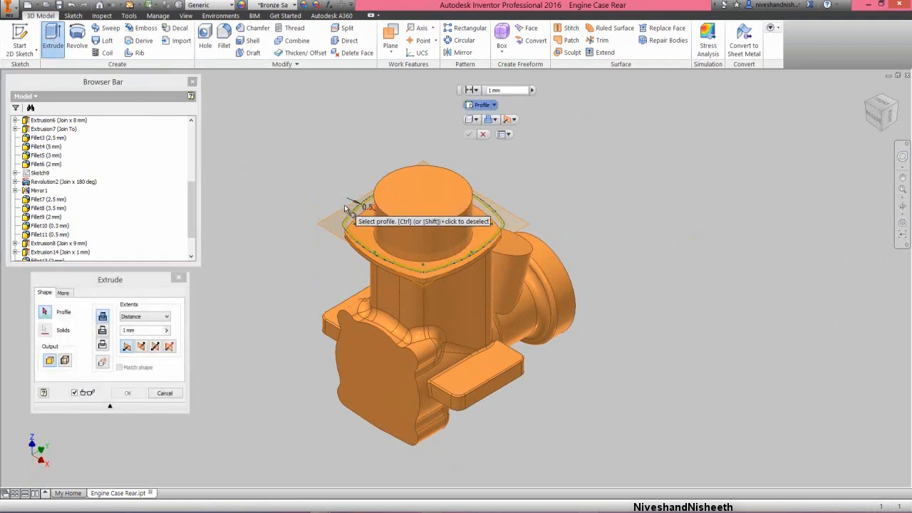
{"action": "scroll", "coordinate": [346, 211], "scroll_direction": "up", "scroll_amount": 3}
{"action": "scroll", "coordinate": [343, 215], "scroll_direction": "up", "scroll_amount": 4}
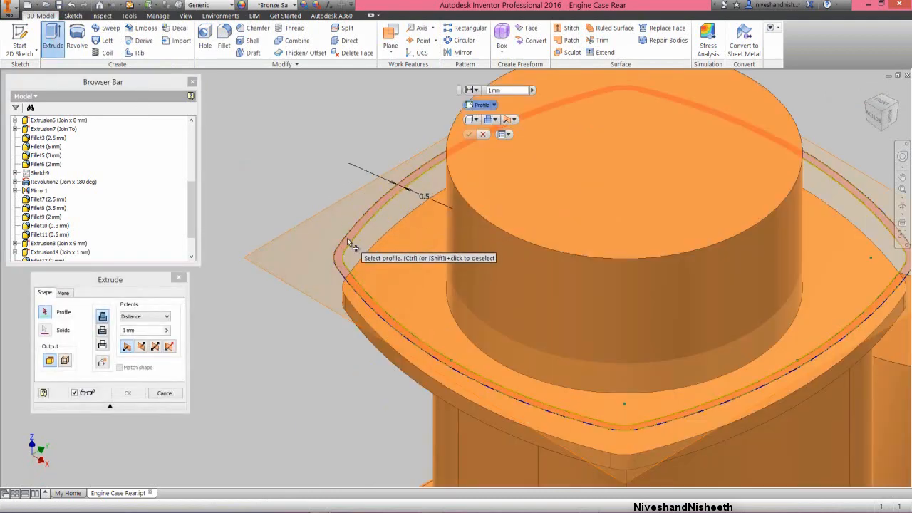
{"action": "left_click", "coordinate": [347, 238]}
{"action": "left_click", "coordinate": [358, 248]}
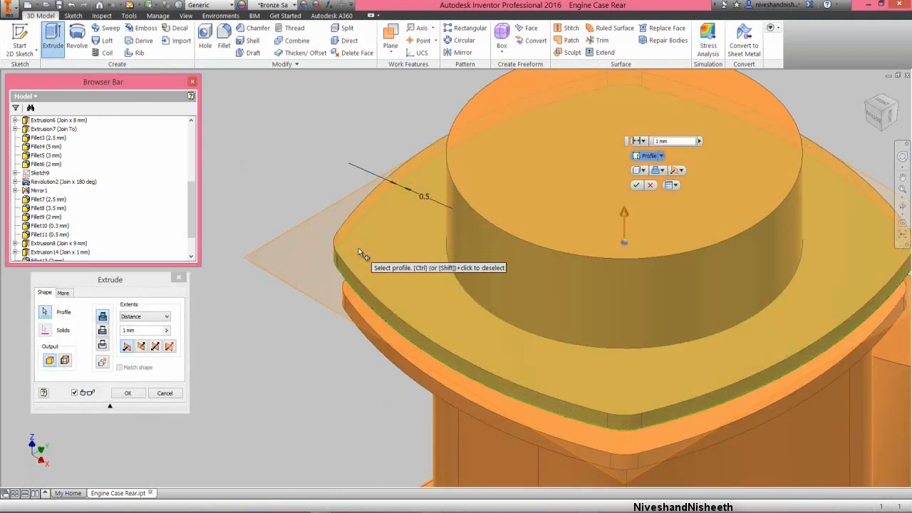
{"action": "left_click", "coordinate": [133, 282]}
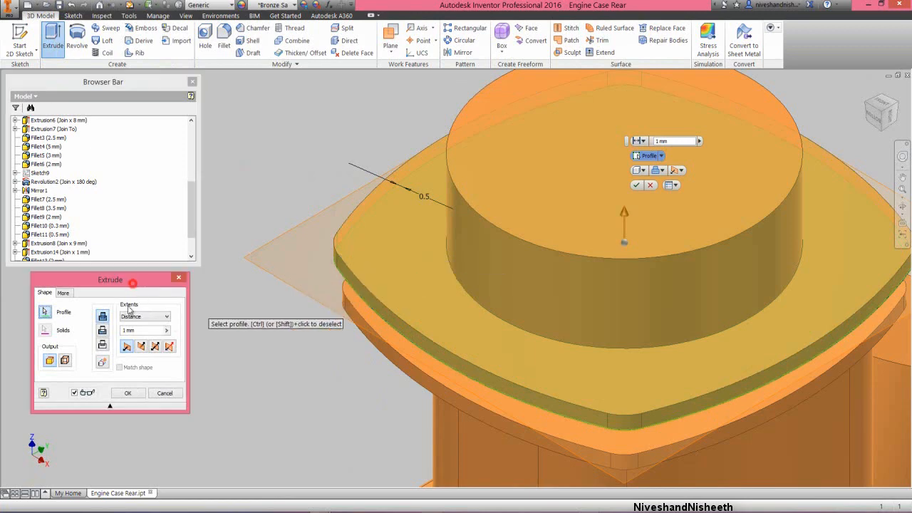
{"action": "left_click", "coordinate": [127, 396]}
{"action": "left_click", "coordinate": [245, 353]}
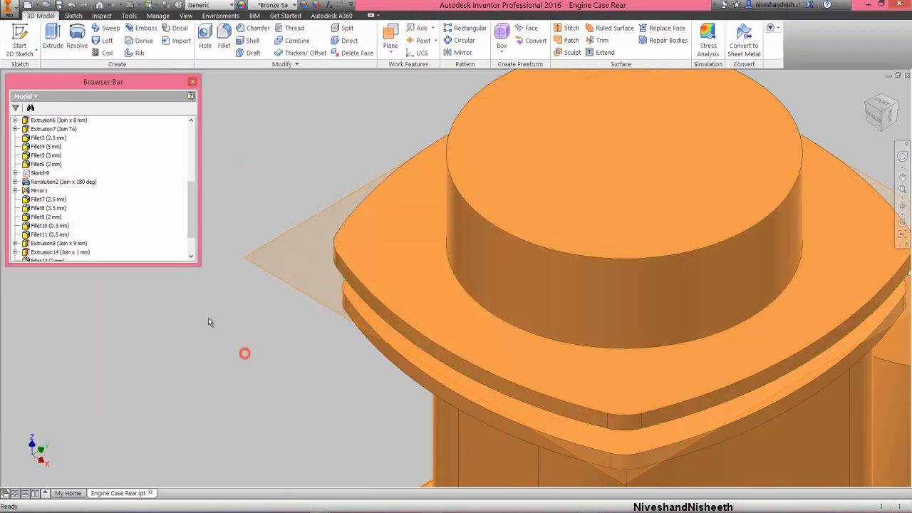
Hide the work plane used for the second flange's sketch.
{"action": "scroll", "coordinate": [150, 224], "scroll_direction": "down", "scroll_amount": 2}
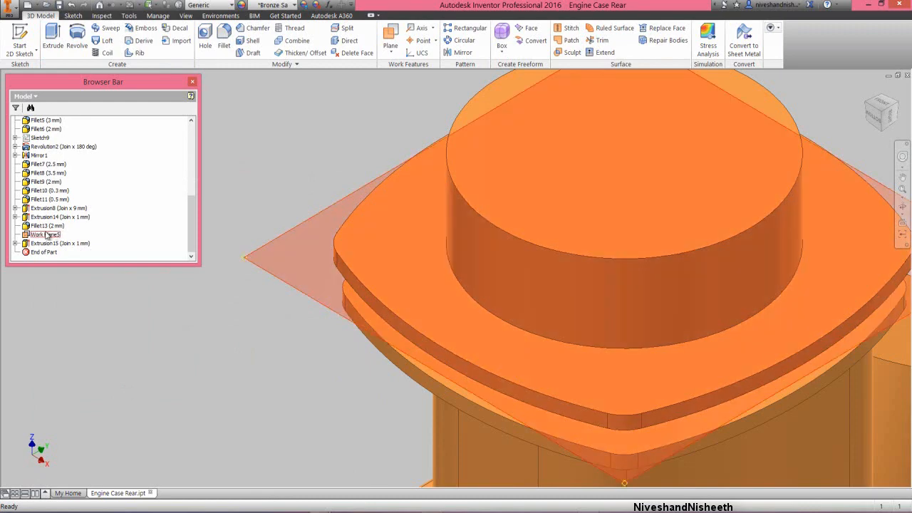
{"action": "right_click", "coordinate": [47, 235]}
{"action": "left_click", "coordinate": [63, 314]}
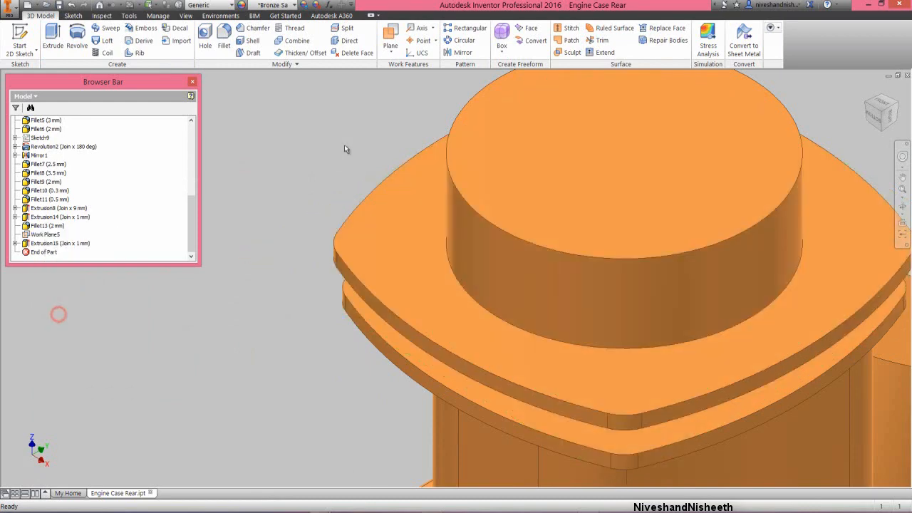
Create a new sketch on a plane offset above the second flange's top face.
{"action": "left_click", "coordinate": [20, 39]}
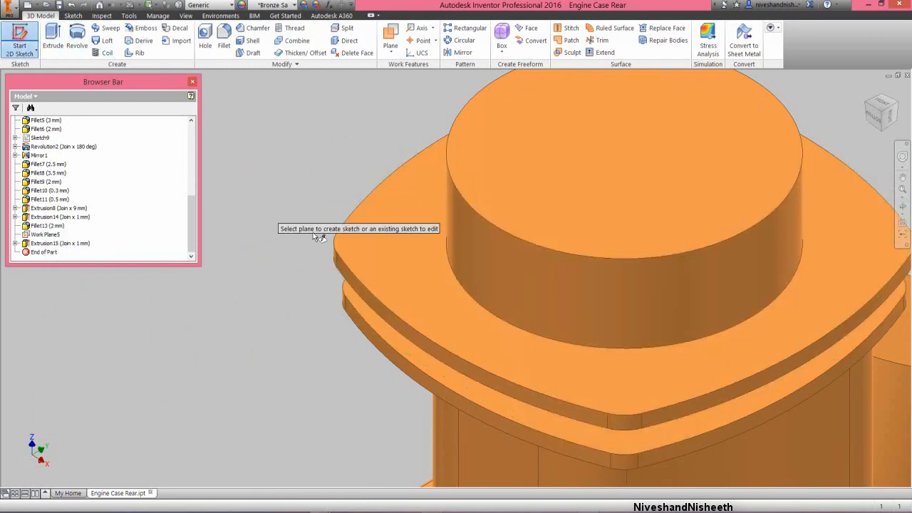
{"action": "left_click", "coordinate": [383, 272]}
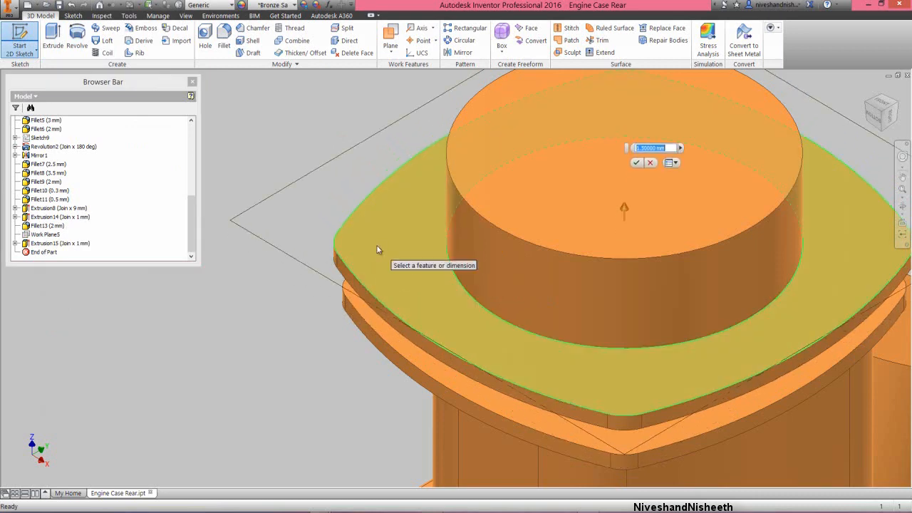
{"action": "key", "text": "Return"}
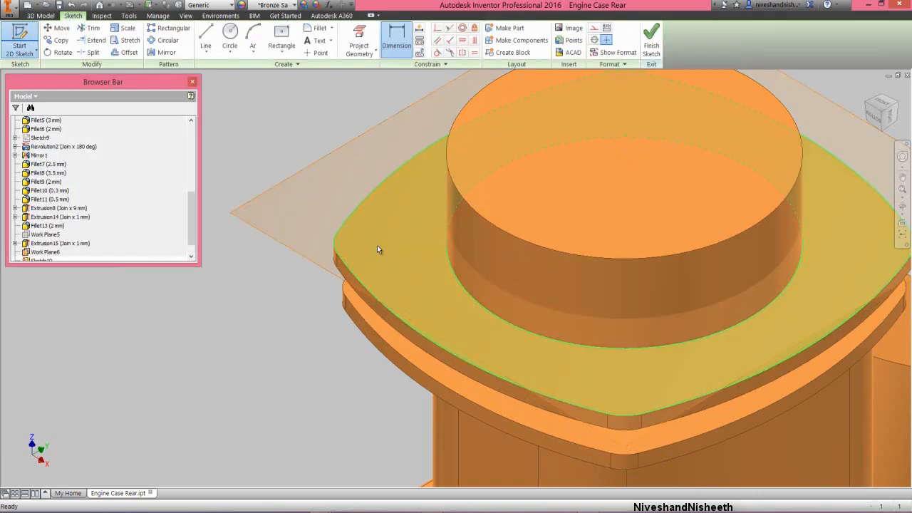
Project all arc and rounded-corner edges of the second flange's outline onto the new sketch.
{"action": "left_click", "coordinate": [881, 107]}
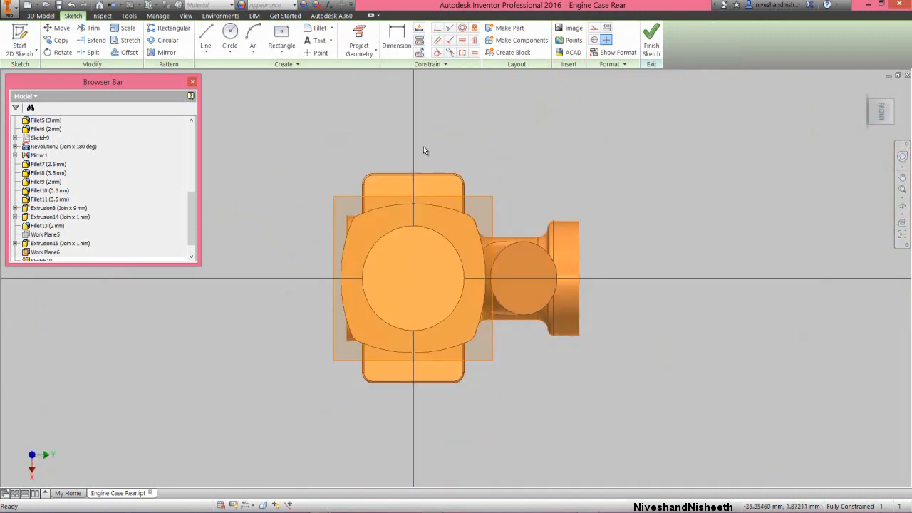
{"action": "left_click", "coordinate": [359, 40]}
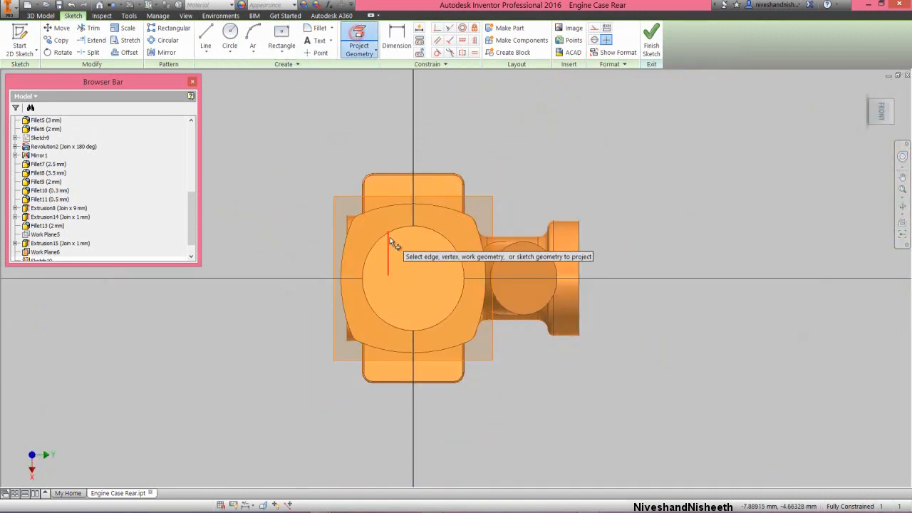
{"action": "scroll", "coordinate": [391, 240], "scroll_direction": "up", "scroll_amount": 3}
{"action": "left_click", "coordinate": [346, 200]}
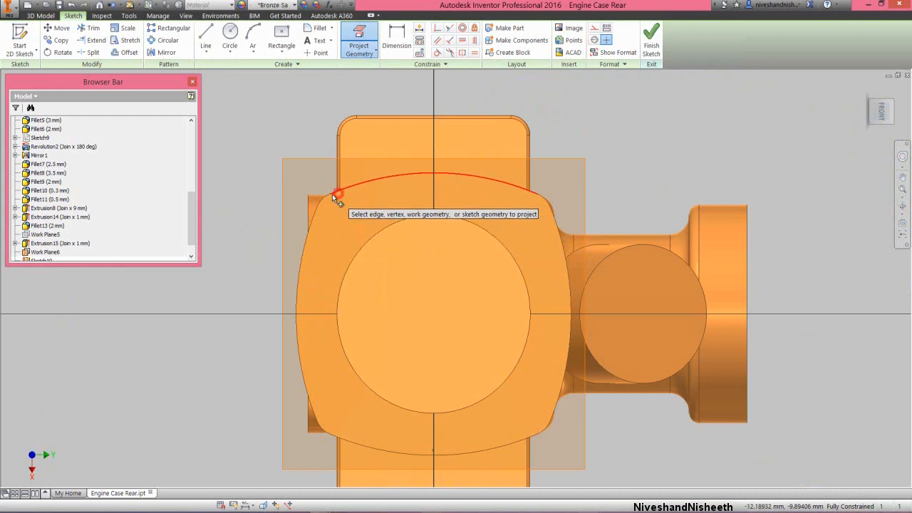
{"action": "left_click", "coordinate": [313, 217]}
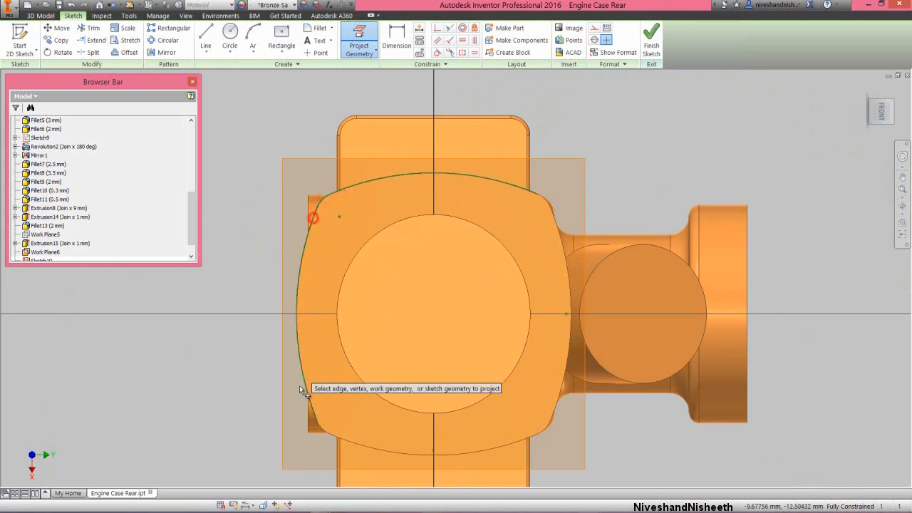
{"action": "left_click", "coordinate": [319, 430]}
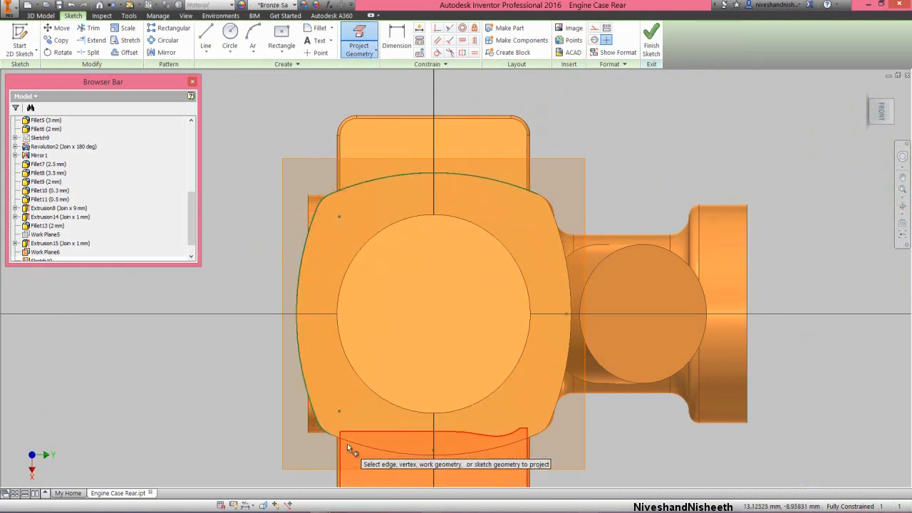
{"action": "left_click", "coordinate": [347, 439]}
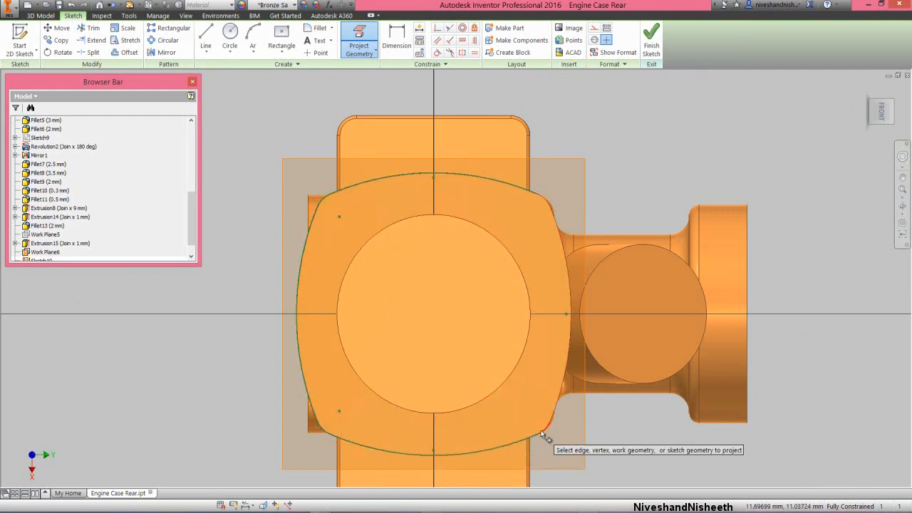
{"action": "left_click", "coordinate": [540, 430]}
{"action": "left_click", "coordinate": [557, 403]}
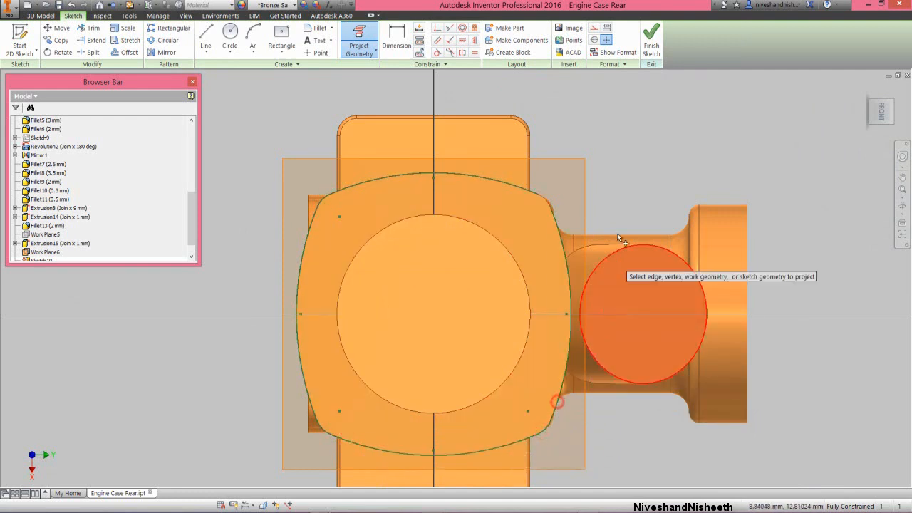
{"action": "left_click", "coordinate": [546, 198]}
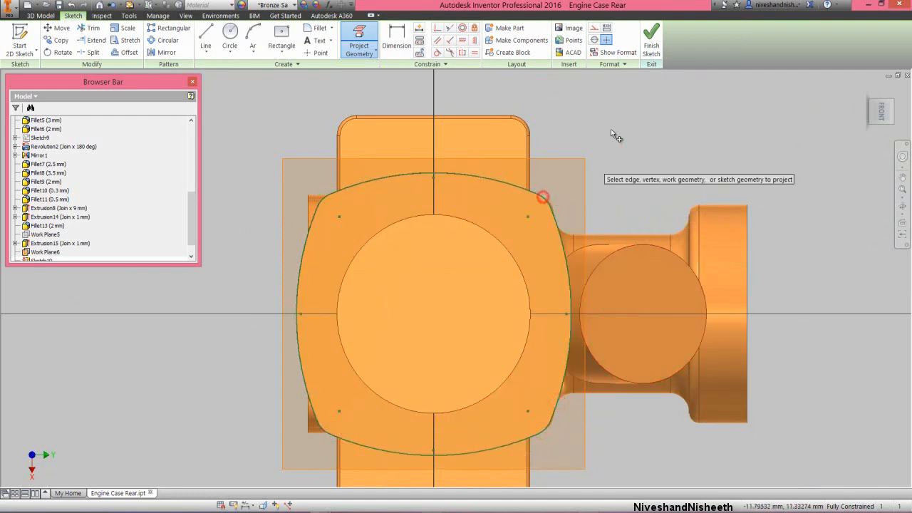
Offset the projected flange outline outward by about 0.83 mm.
{"action": "right_click", "coordinate": [615, 117]}
{"action": "left_click", "coordinate": [656, 118]}
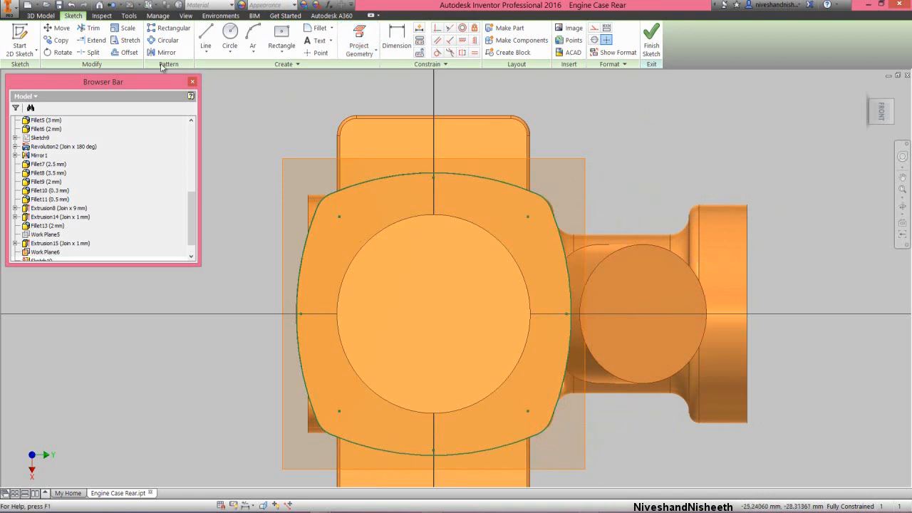
{"action": "left_click", "coordinate": [361, 184]}
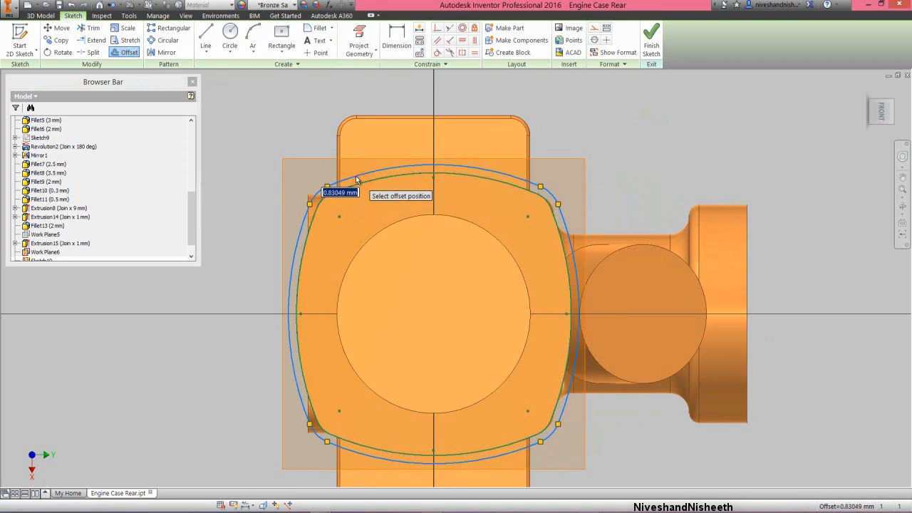
{"action": "left_click", "coordinate": [357, 180]}
Dimension the gap between the projected outline and its offset as 0.5 mm and finish the sketch.
{"action": "key", "text": "d"}
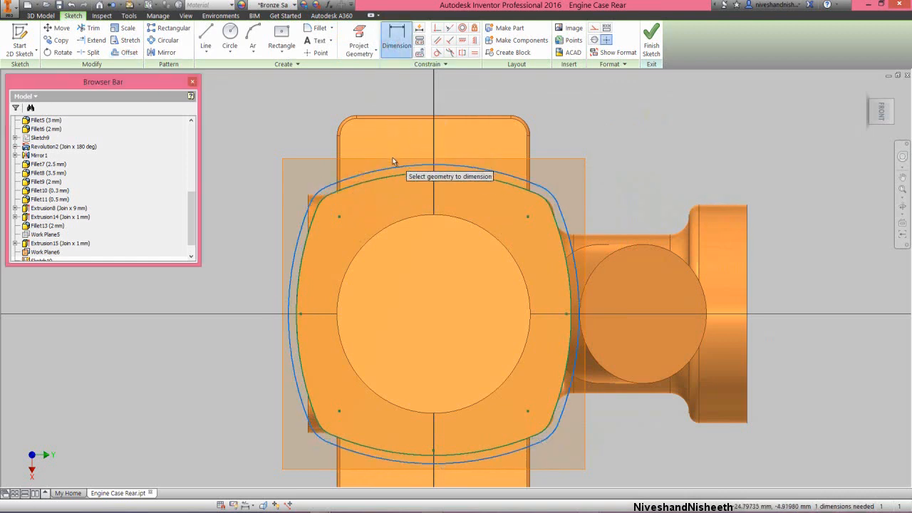
{"action": "left_click", "coordinate": [393, 173]}
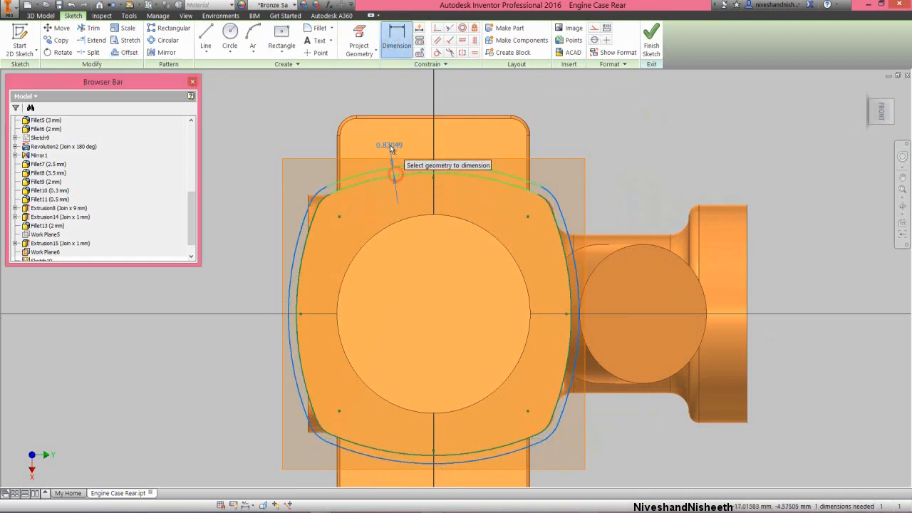
{"action": "left_click", "coordinate": [391, 149]}
{"action": "type", "text": ".5"}
{"action": "key", "text": "Return"}
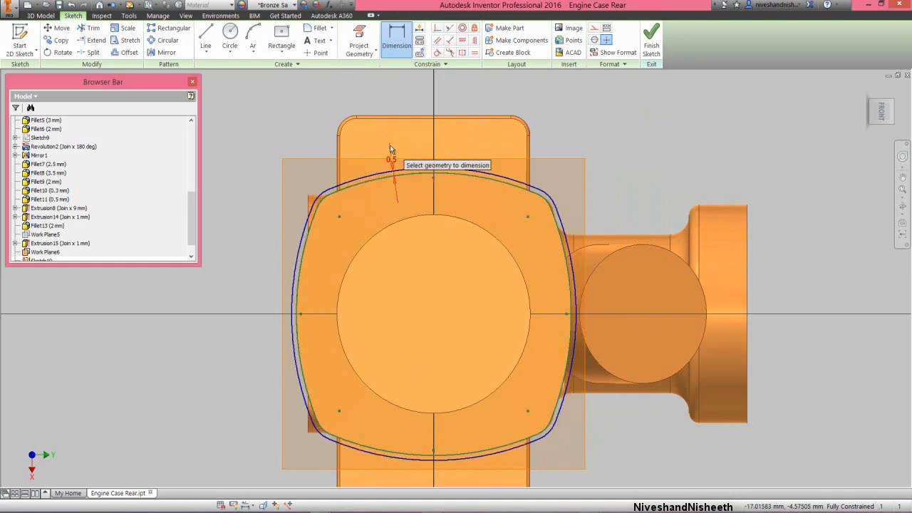
{"action": "left_click", "coordinate": [650, 45]}
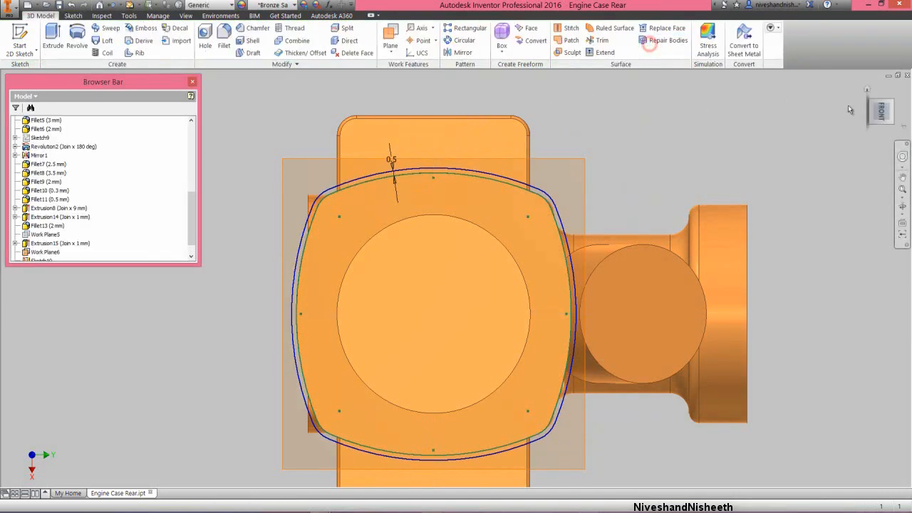
Extrude both the narrow offset ring and the inner outline region upward 1 mm as a joined third flange.
{"action": "left_click", "coordinate": [868, 90]}
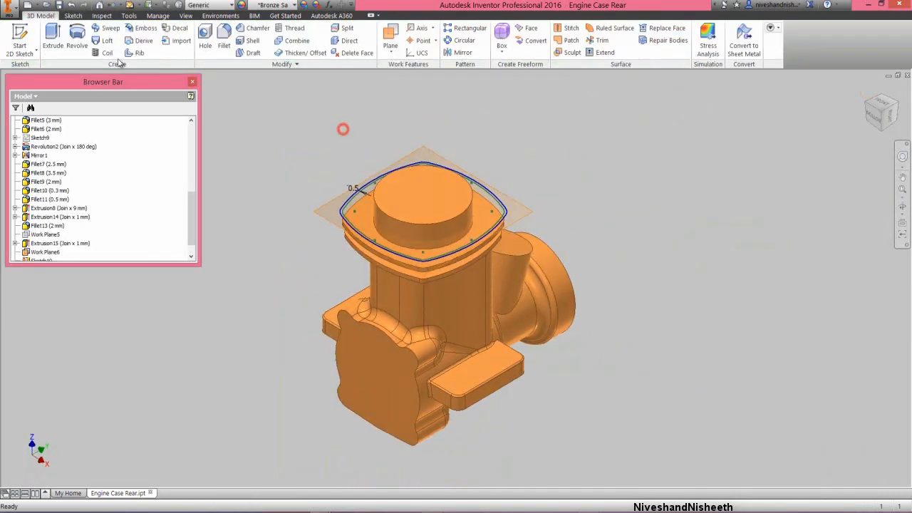
{"action": "left_click", "coordinate": [52, 35]}
{"action": "scroll", "coordinate": [329, 213], "scroll_direction": "up", "scroll_amount": 5}
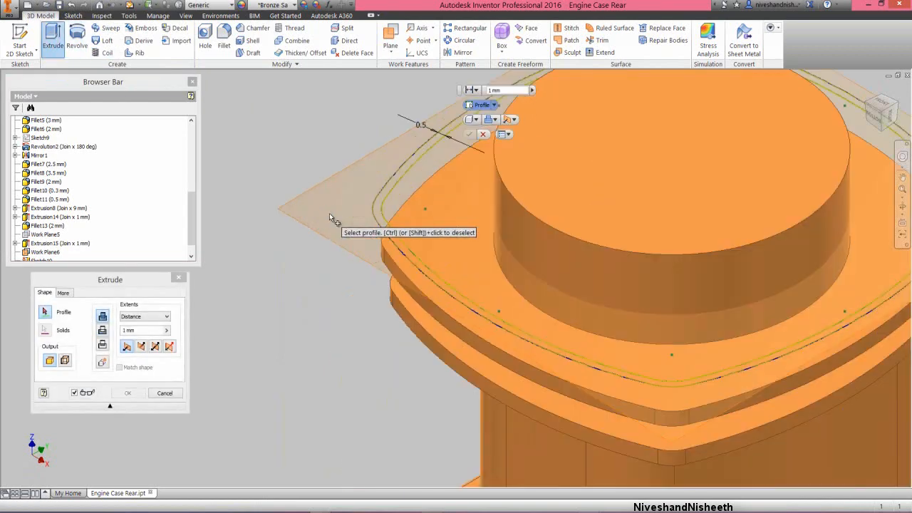
{"action": "left_click", "coordinate": [384, 219]}
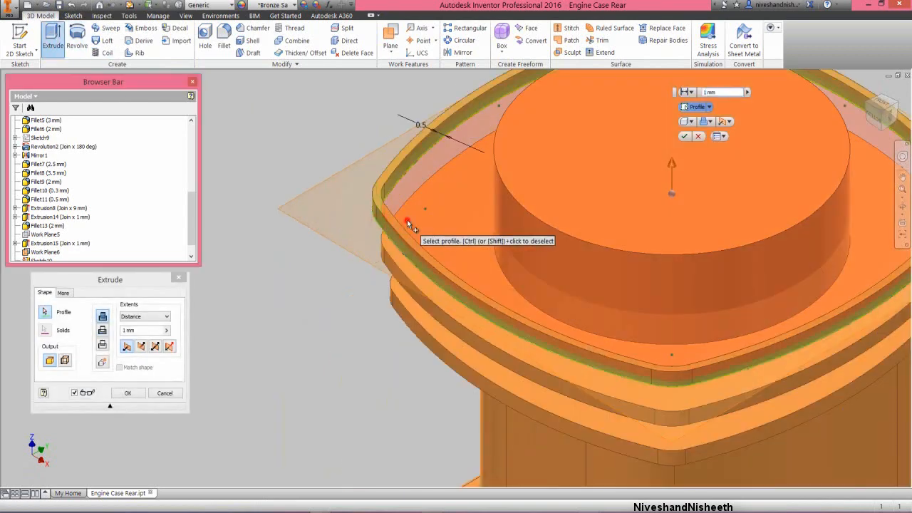
{"action": "left_click", "coordinate": [407, 220]}
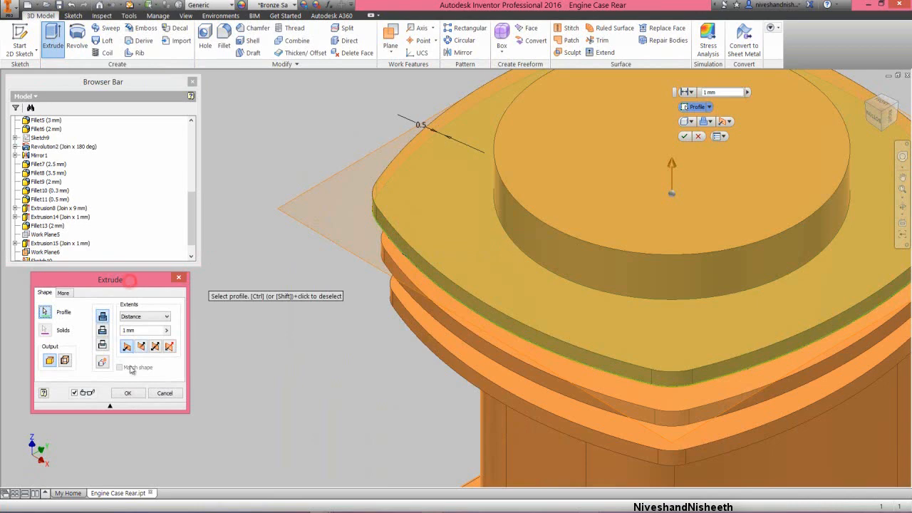
{"action": "left_click", "coordinate": [129, 396]}
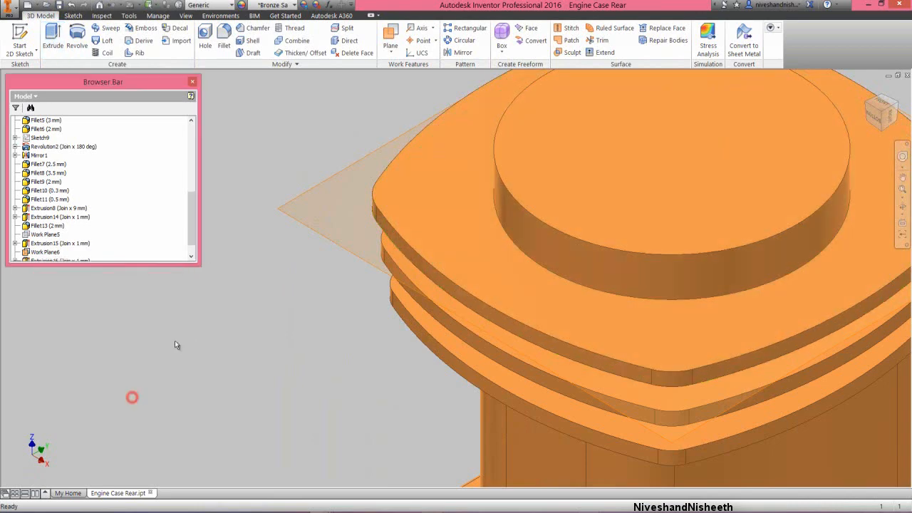
Hide the work plane used for the third flange's sketch.
{"action": "scroll", "coordinate": [108, 241], "scroll_direction": "down", "scroll_amount": 1}
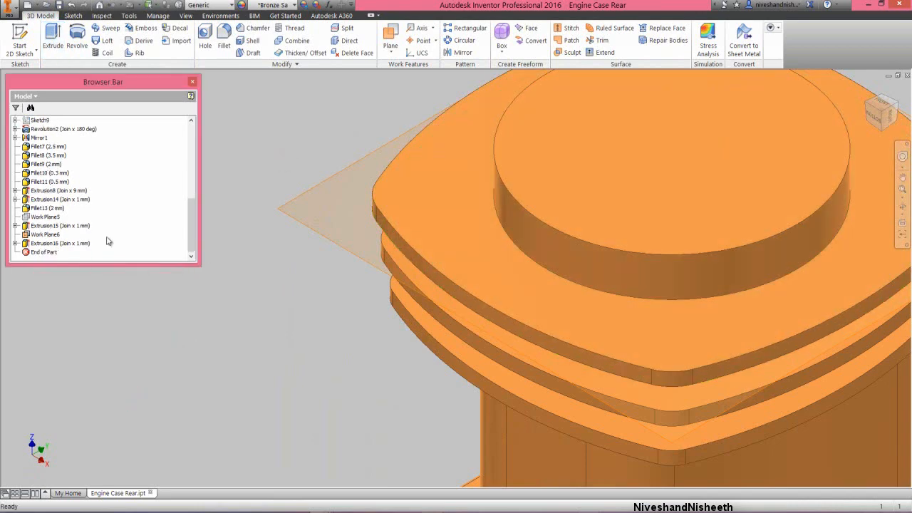
{"action": "left_click", "coordinate": [47, 234]}
{"action": "right_click", "coordinate": [47, 234]}
{"action": "left_click", "coordinate": [61, 316]}
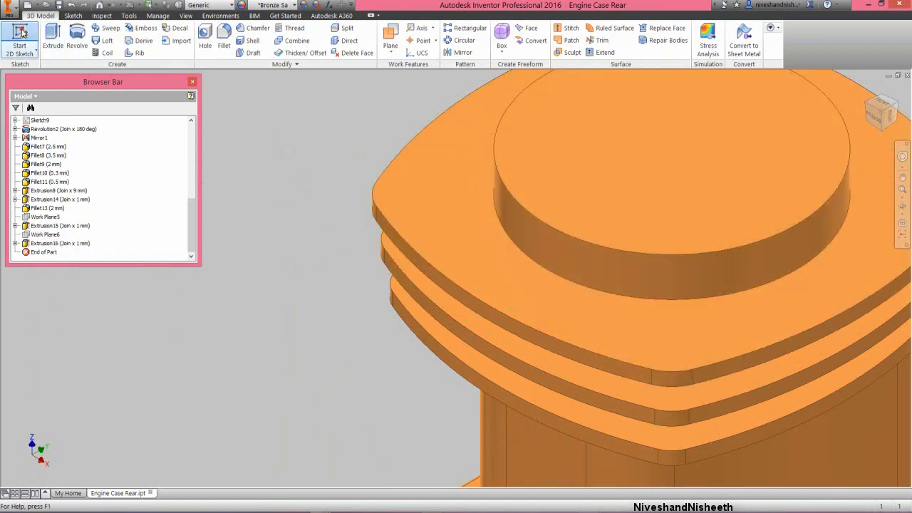
Create a new sketch on a plane offset 2 mm above the third flange's top face.
{"action": "left_click", "coordinate": [20, 42]}
{"action": "left_click", "coordinate": [435, 223]}
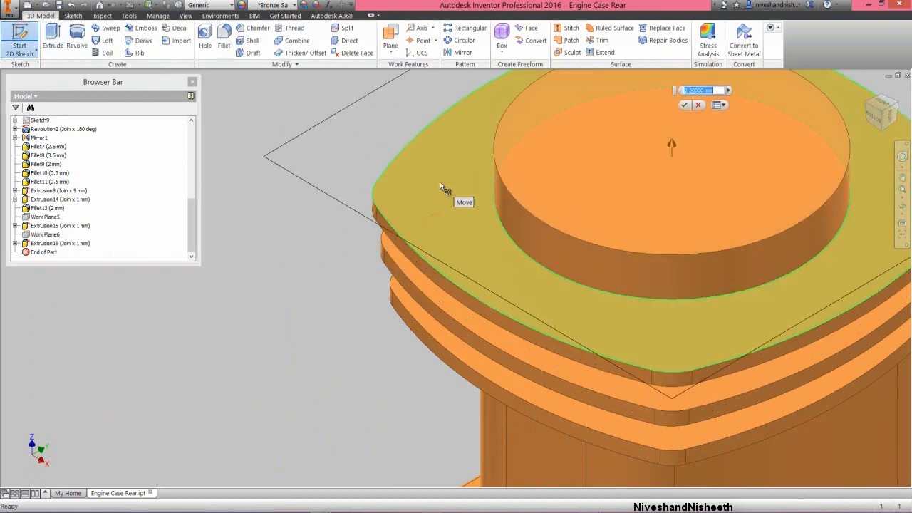
{"action": "type", "text": "2"}
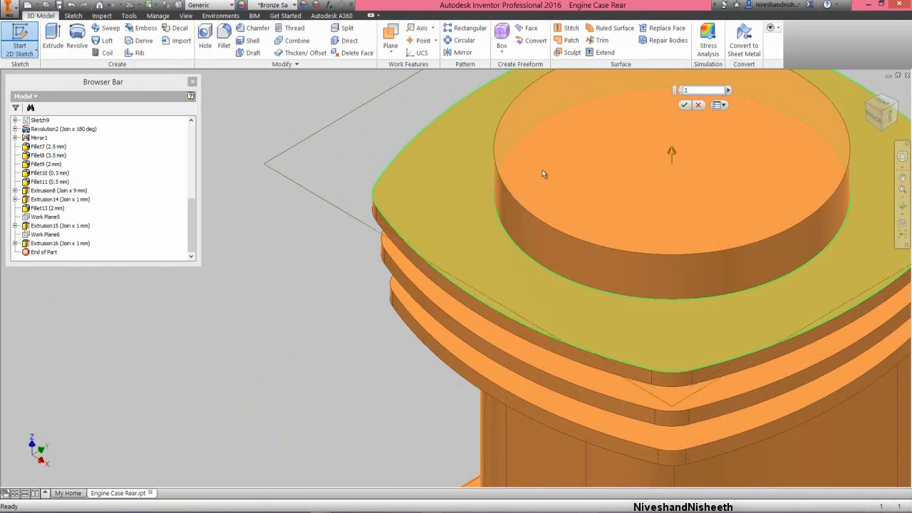
{"action": "left_click", "coordinate": [685, 105]}
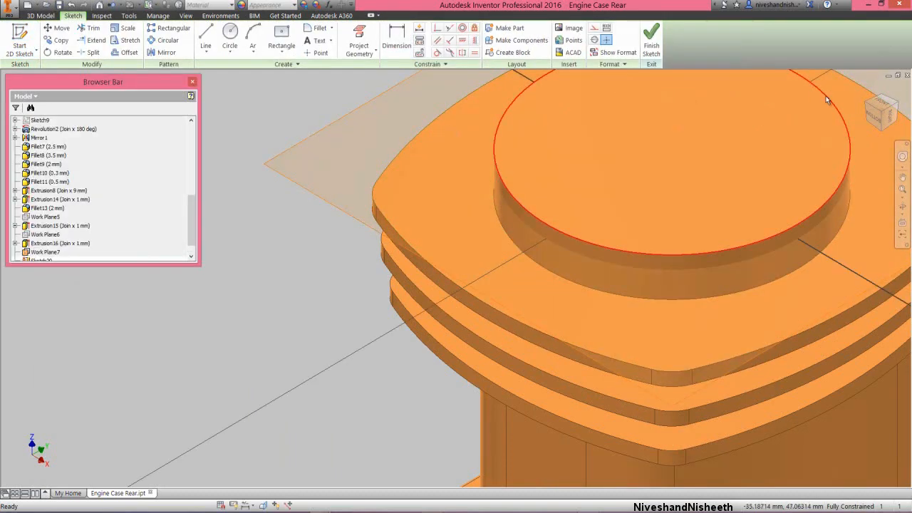
Project all arc and rounded-corner edges of the third flange's outline onto the new sketch.
{"action": "left_click", "coordinate": [884, 107]}
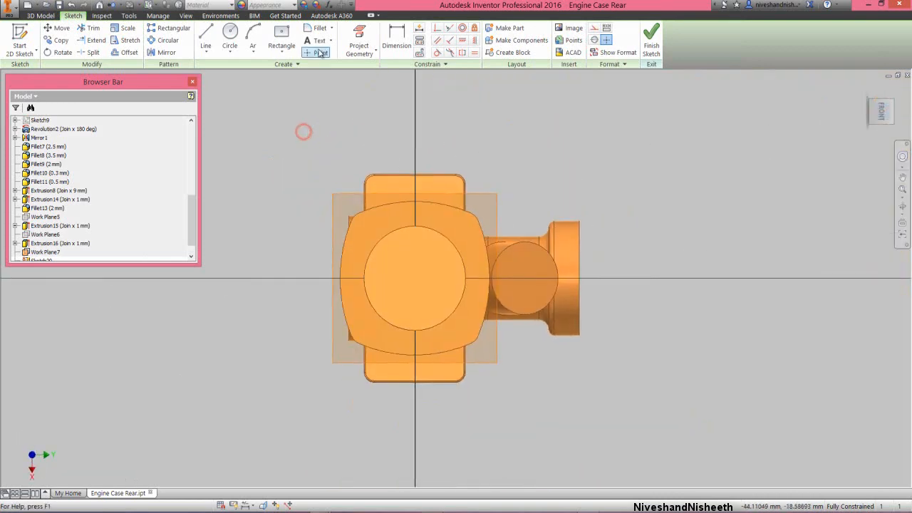
{"action": "left_click", "coordinate": [359, 40]}
{"action": "scroll", "coordinate": [349, 218], "scroll_direction": "up", "scroll_amount": 3}
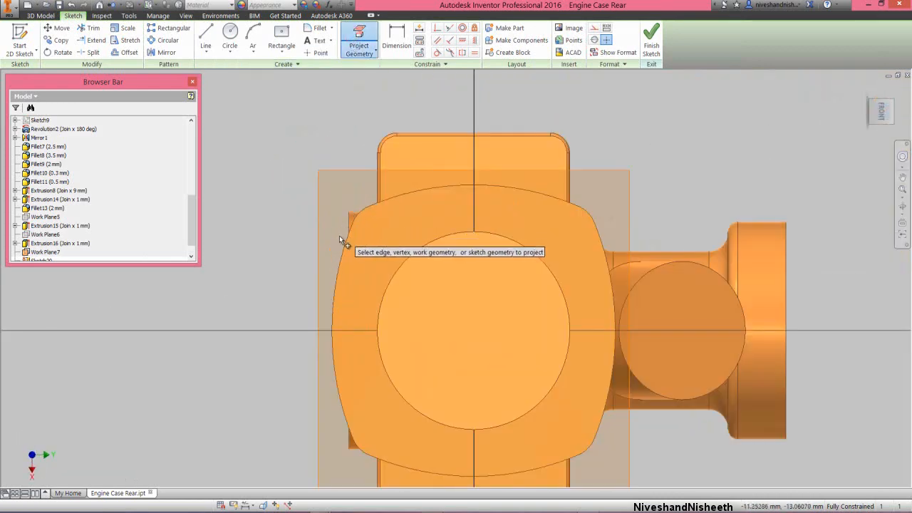
{"action": "left_click", "coordinate": [340, 246]}
{"action": "left_click", "coordinate": [357, 214]}
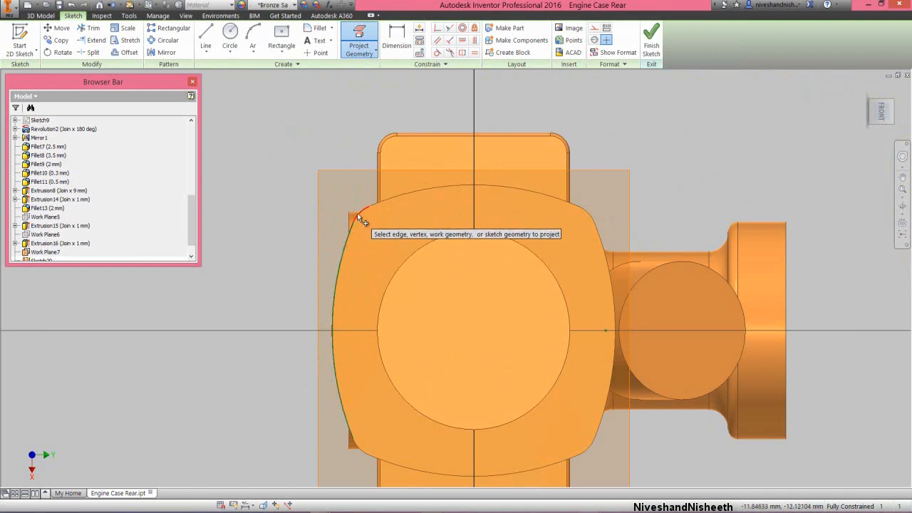
{"action": "left_click", "coordinate": [398, 196]}
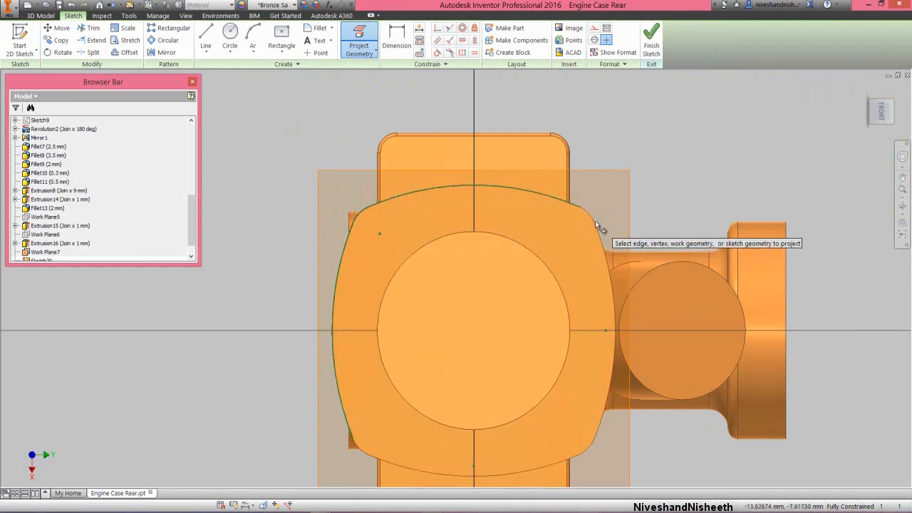
{"action": "left_click", "coordinate": [595, 221]}
{"action": "left_click", "coordinate": [600, 230]}
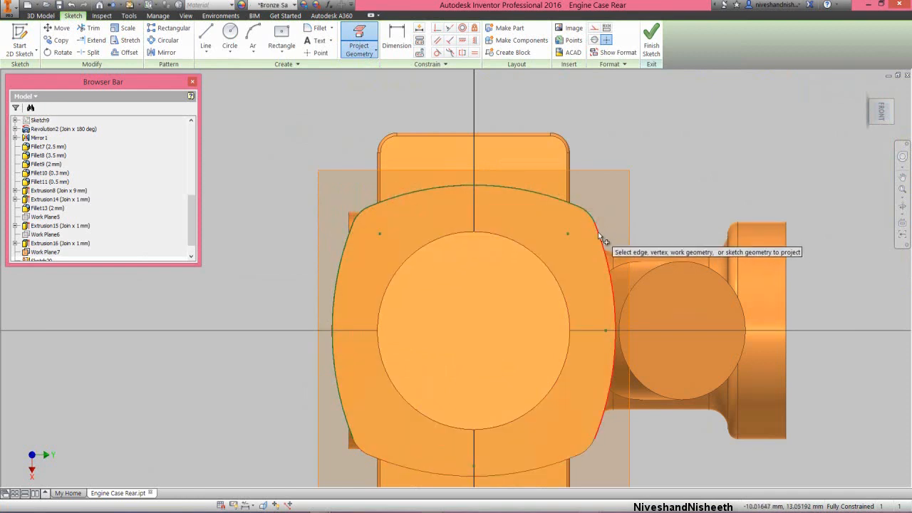
{"action": "left_click", "coordinate": [587, 444]}
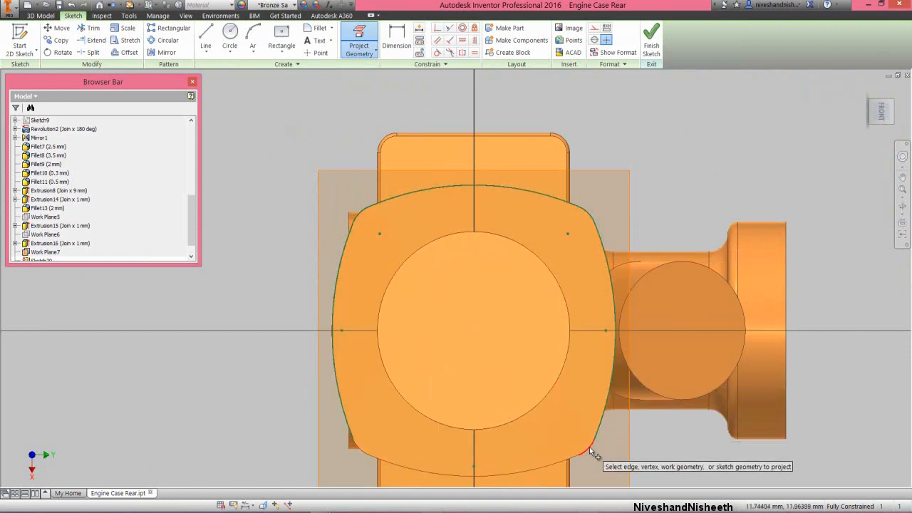
{"action": "left_click", "coordinate": [438, 446]}
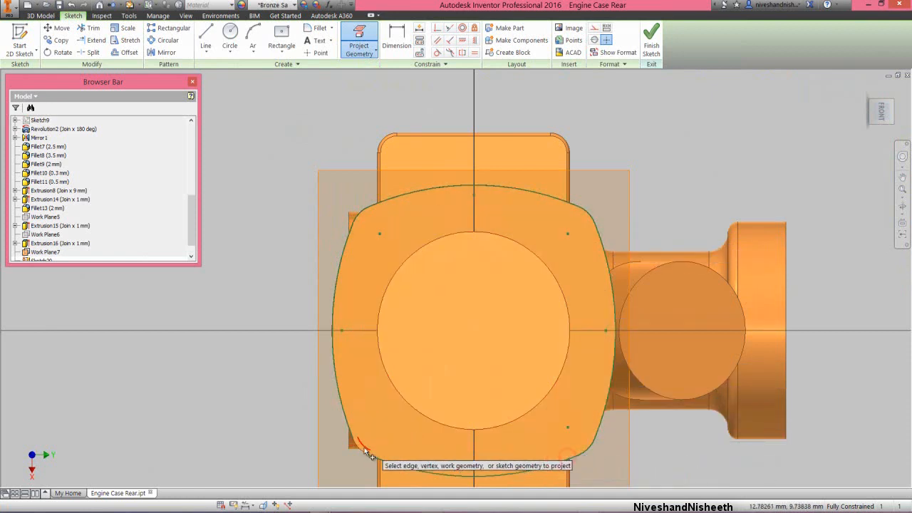
Offset the projected third-flange outline outward by about 1 mm as a closed loop.
{"action": "left_click", "coordinate": [127, 52]}
{"action": "left_click", "coordinate": [368, 209]}
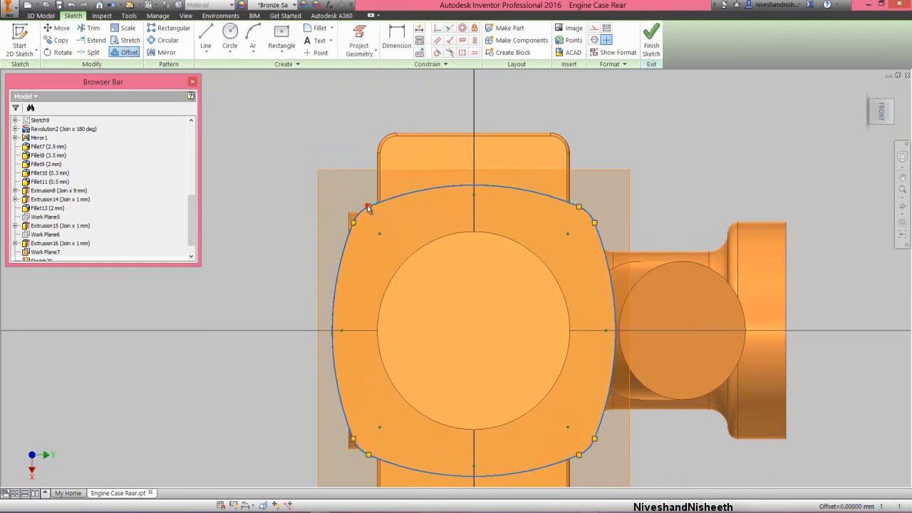
{"action": "left_click", "coordinate": [335, 203]}
{"action": "right_click", "coordinate": [342, 127]}
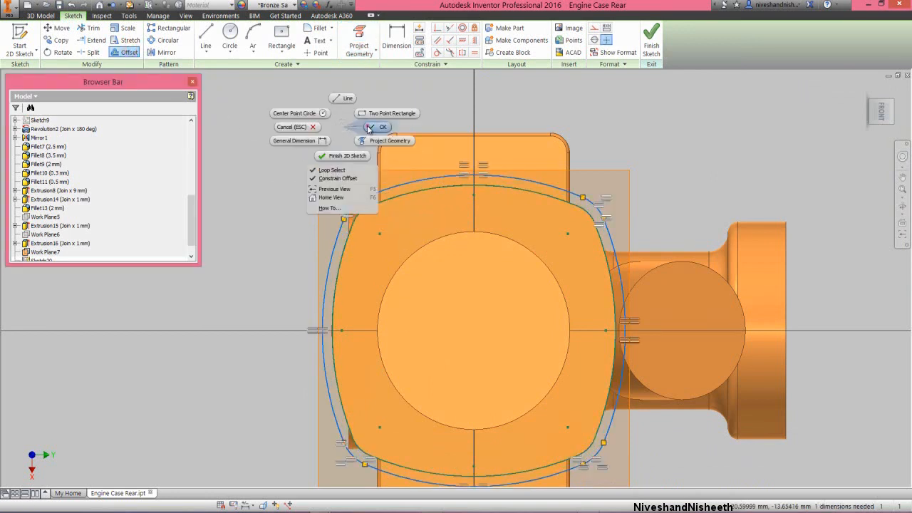
{"action": "left_click", "coordinate": [369, 127]}
Dimension the new offset outline 0.5 mm from the projected third-flange outline and finish the sketch.
{"action": "right_click", "coordinate": [367, 128]}
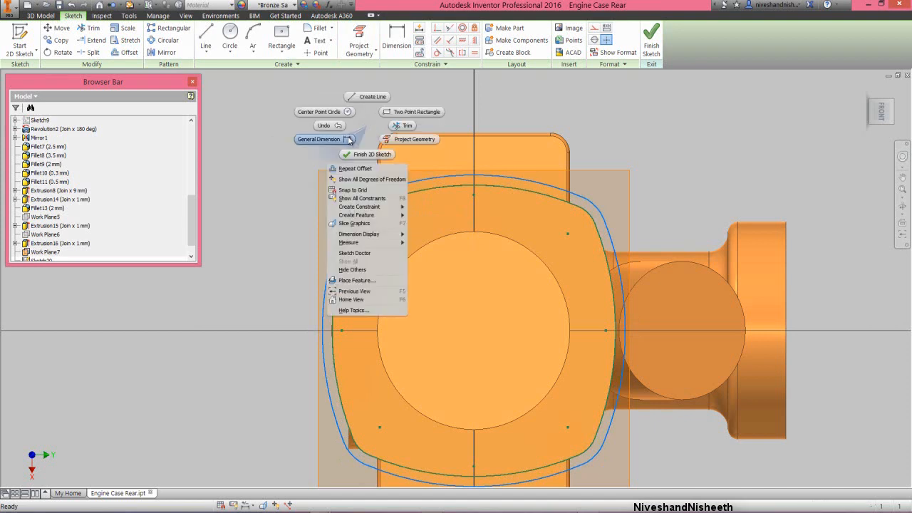
{"action": "left_click", "coordinate": [346, 138]}
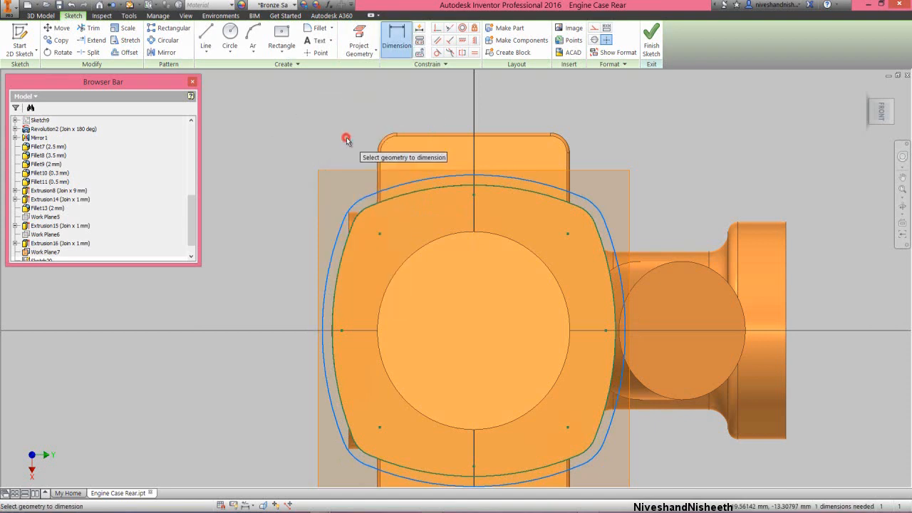
{"action": "left_click", "coordinate": [396, 186]}
{"action": "left_click", "coordinate": [401, 191]}
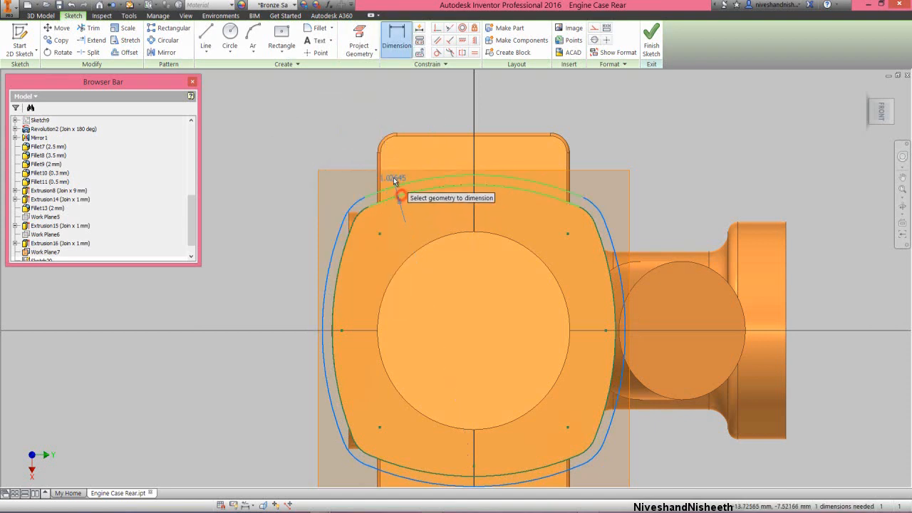
{"action": "left_click", "coordinate": [392, 178]}
{"action": "key", "text": "Return"}
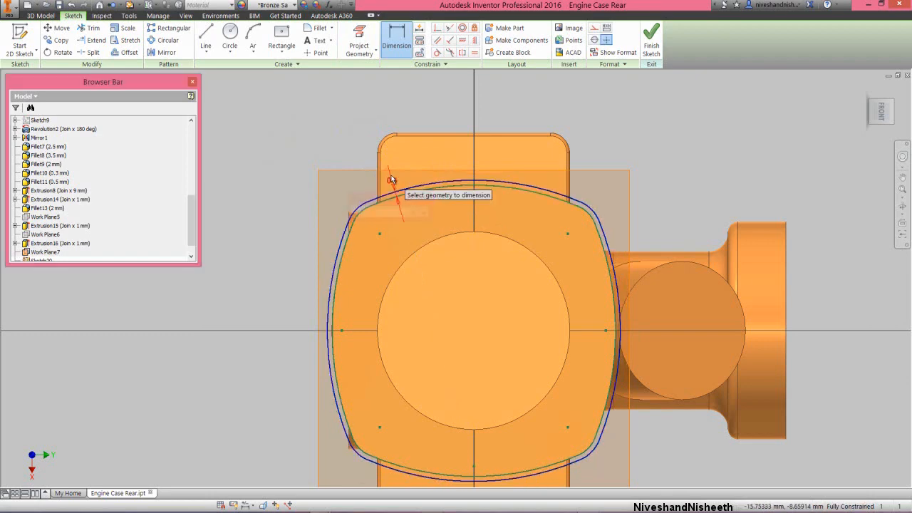
{"action": "left_click", "coordinate": [650, 41]}
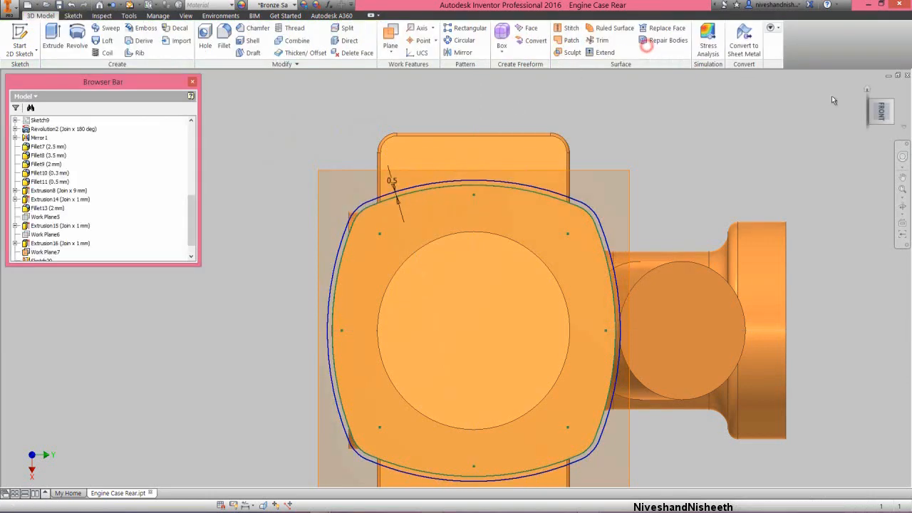
Hide the work plane holding the fourth flange's sketch.
{"action": "left_click", "coordinate": [867, 91]}
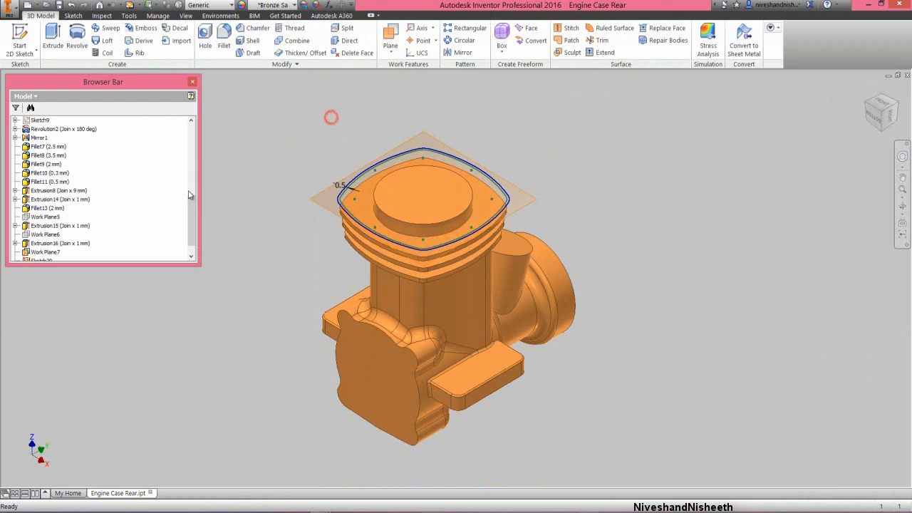
{"action": "right_click", "coordinate": [47, 252]}
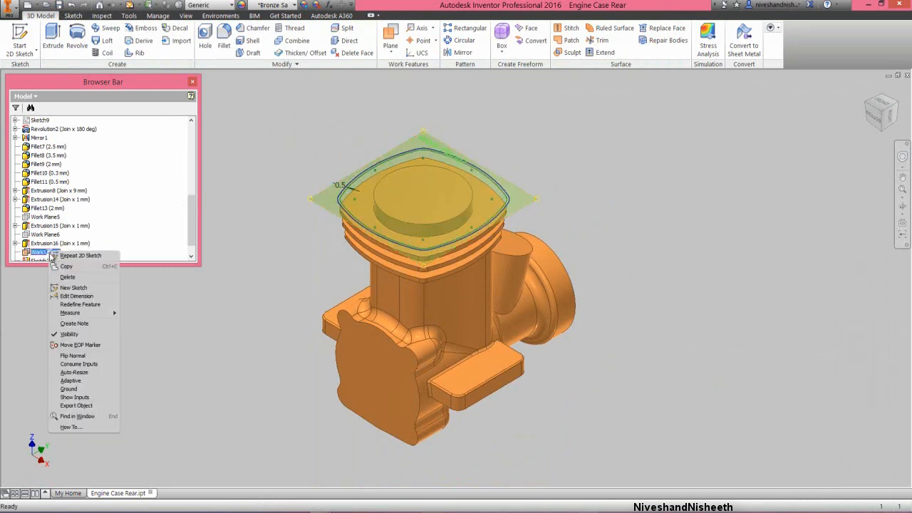
{"action": "left_click", "coordinate": [67, 334]}
Extrude the offset ring and the region inside it upward 1 mm as a joined fourth flange.
{"action": "key", "text": "e"}
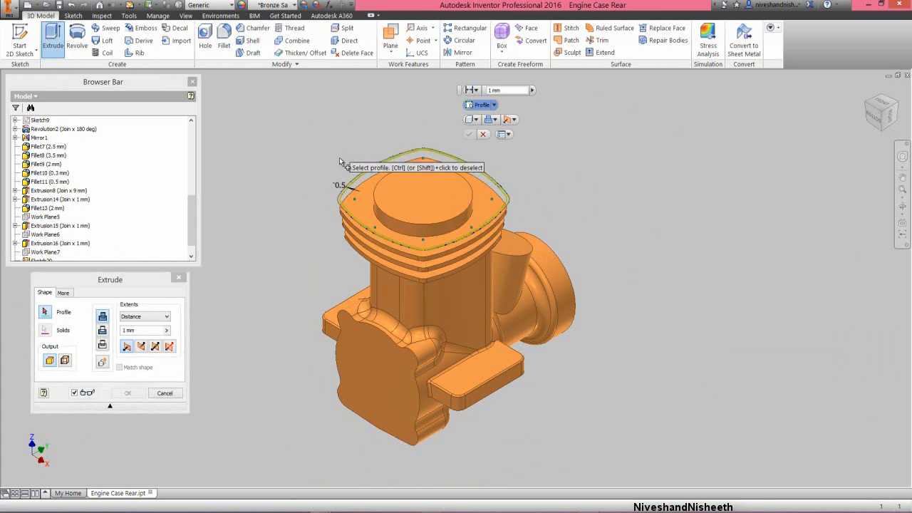
{"action": "scroll", "coordinate": [341, 168], "scroll_direction": "up", "scroll_amount": 5}
{"action": "left_click", "coordinate": [372, 242]}
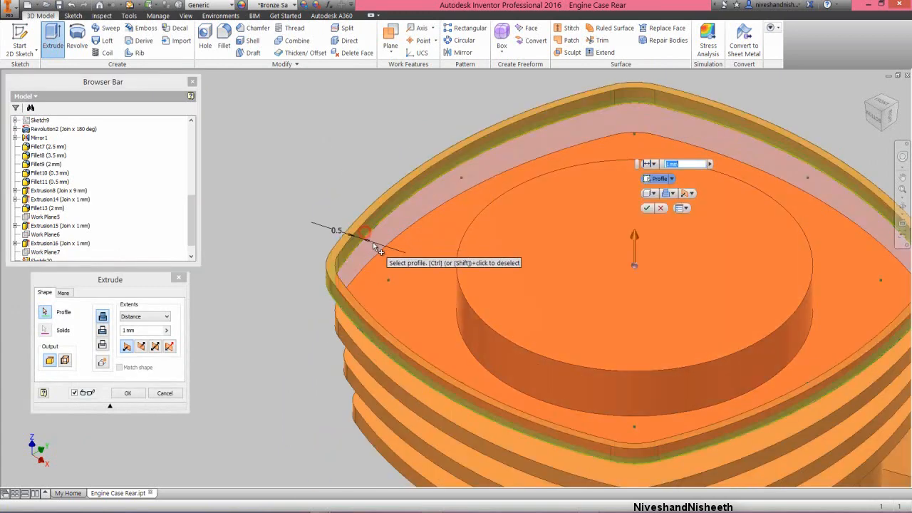
{"action": "left_click", "coordinate": [129, 393]}
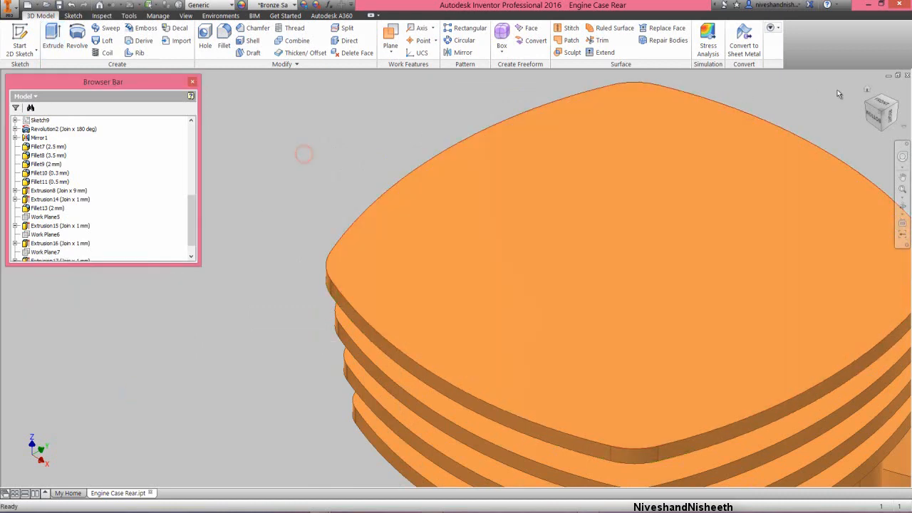
Check the stacked cooling flanges from the side and collapse all entries in the model browser.
{"action": "left_click", "coordinate": [891, 116]}
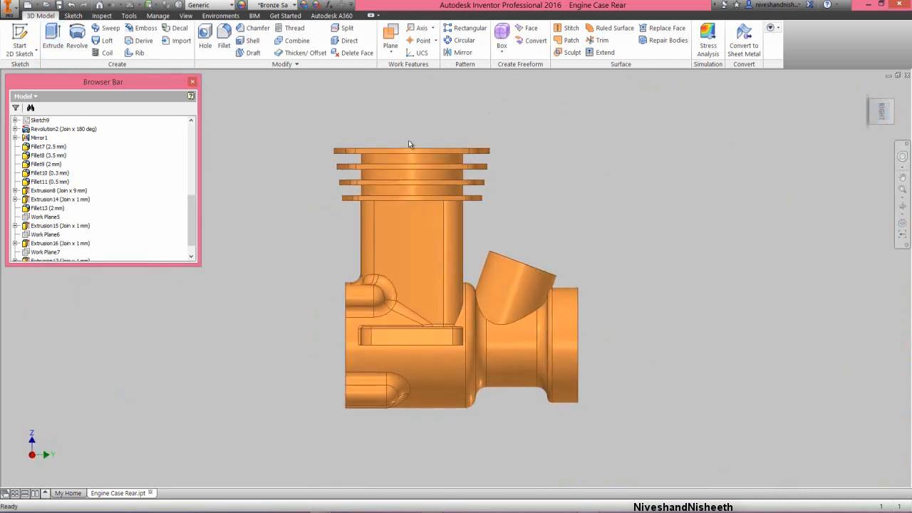
{"action": "scroll", "coordinate": [408, 139], "scroll_direction": "up", "scroll_amount": 2}
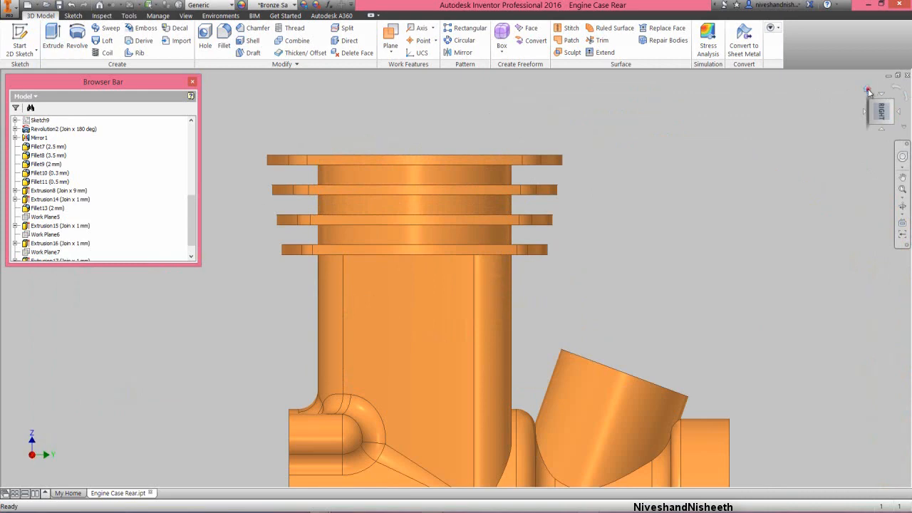
{"action": "left_click", "coordinate": [868, 91]}
{"action": "right_click", "coordinate": [139, 163]}
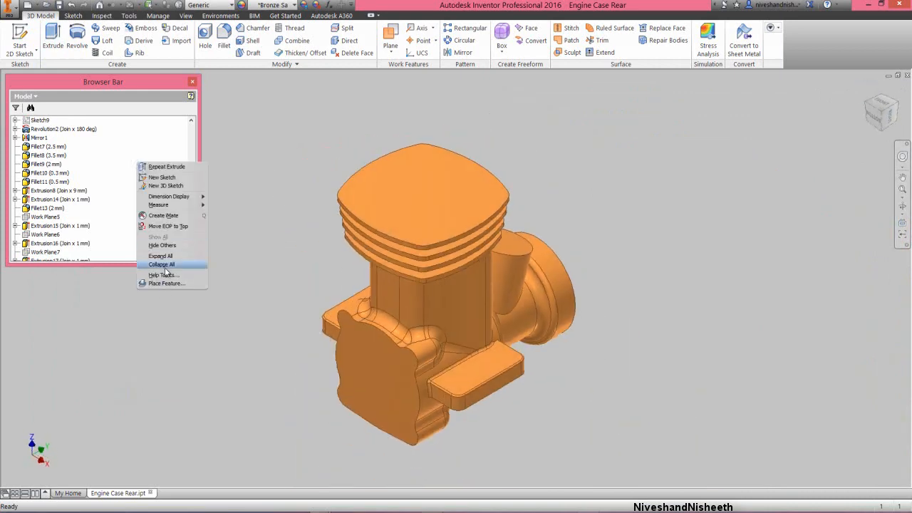
{"action": "left_click", "coordinate": [163, 266]}
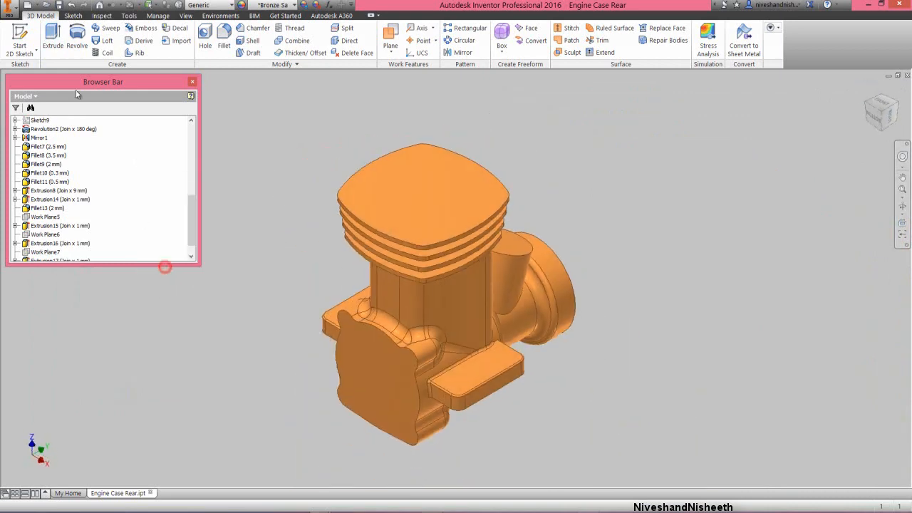
{"action": "left_click", "coordinate": [267, 152]}
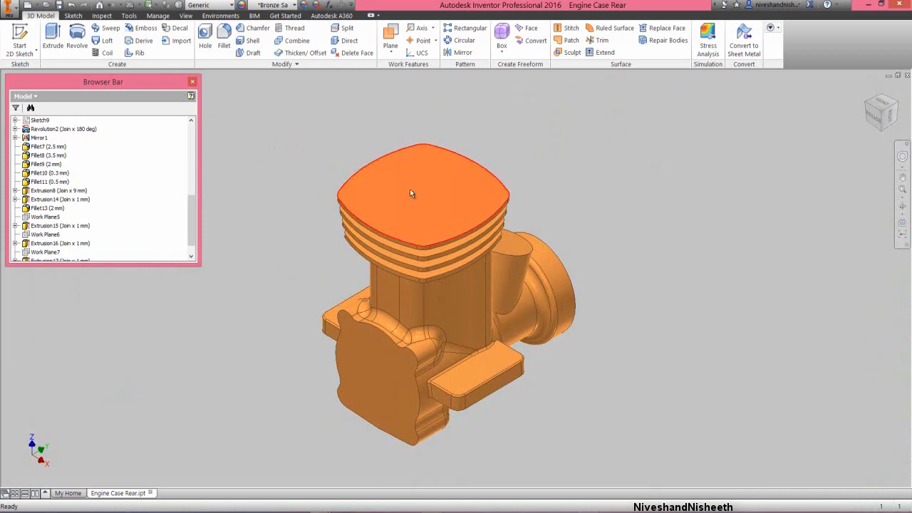
Start a sketch on the fourth flange's upper face and project the cylinder's circular edge into it.
{"action": "left_click", "coordinate": [448, 181]}
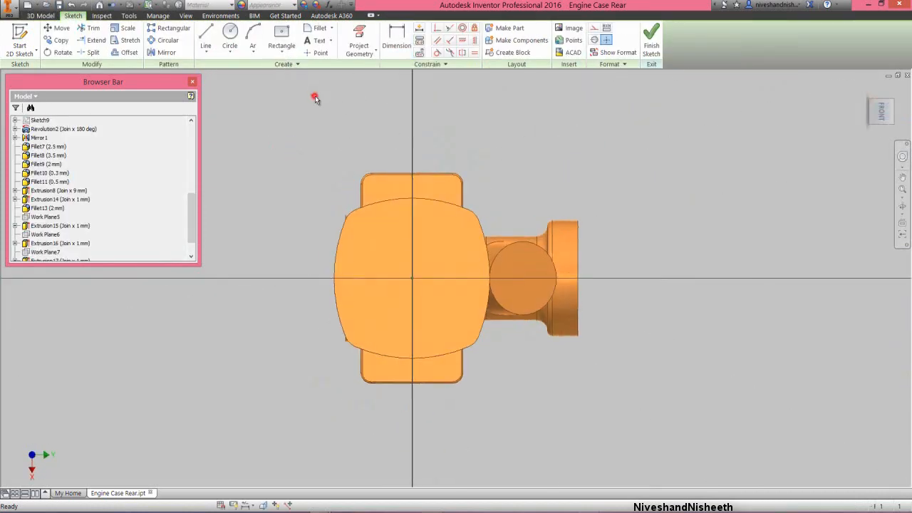
{"action": "key", "text": "p"}
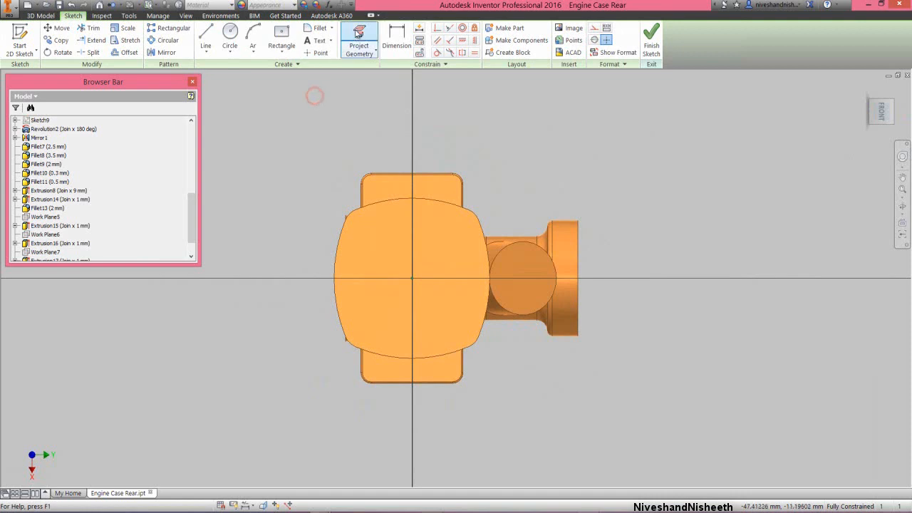
{"action": "left_click", "coordinate": [384, 231]}
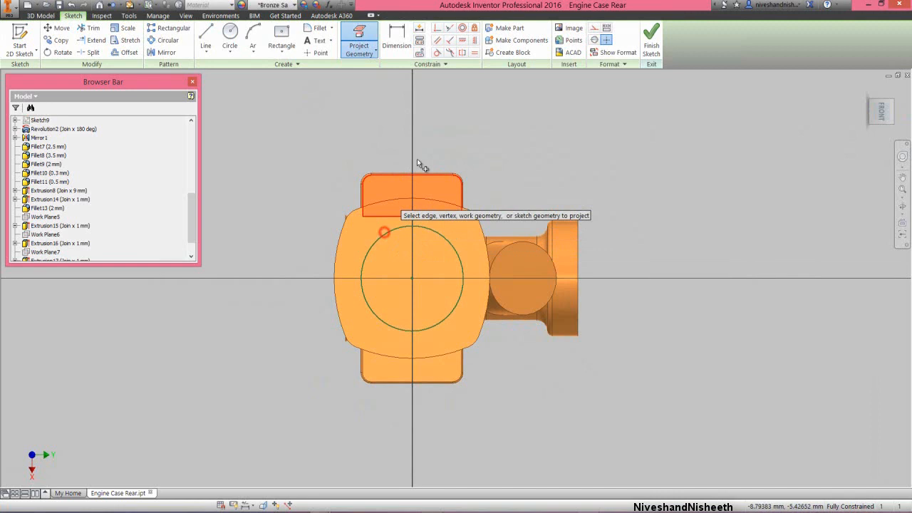
Draw a 23 mm diameter circle centred on the projected cylinder circle.
{"action": "right_click", "coordinate": [448, 128]}
{"action": "left_click", "coordinate": [404, 115]}
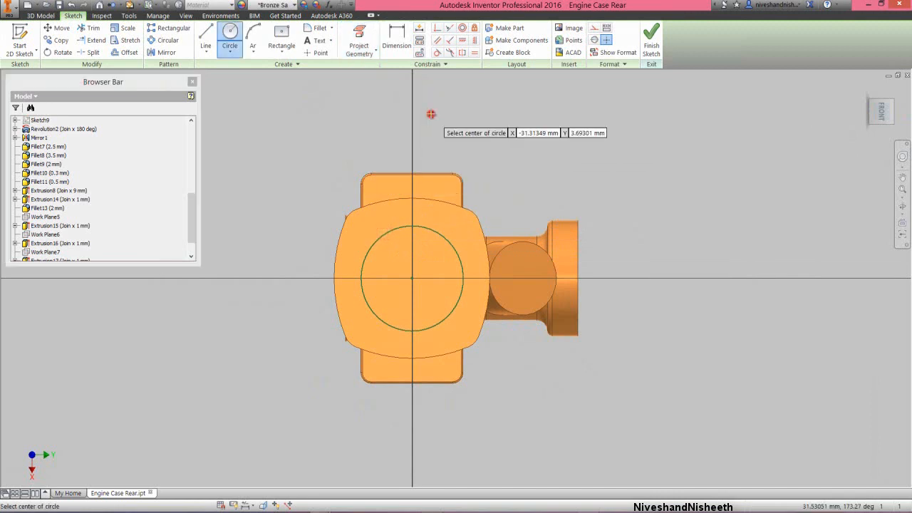
{"action": "left_click", "coordinate": [412, 278]}
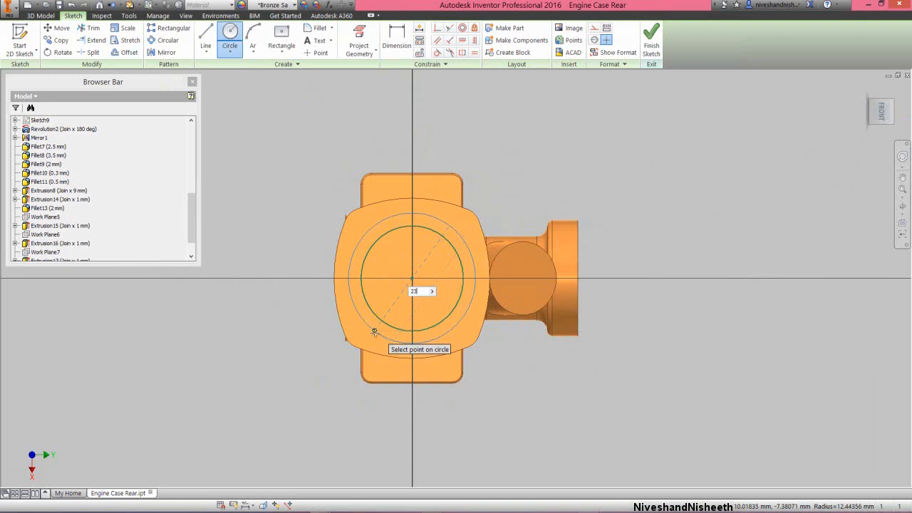
{"action": "key", "text": "Return"}
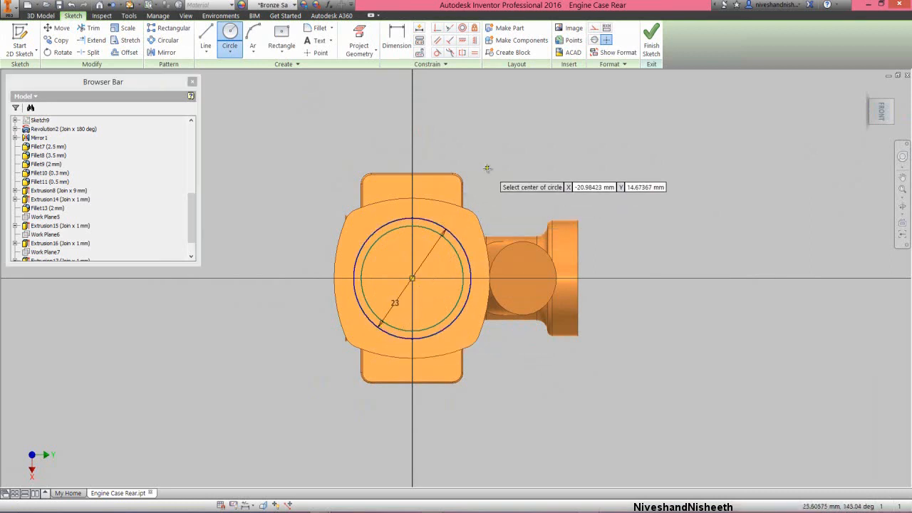
Project the origin's Y Axis into the sketch and collapse the Origin folder.
{"action": "right_click", "coordinate": [487, 169]}
{"action": "left_click", "coordinate": [517, 180]}
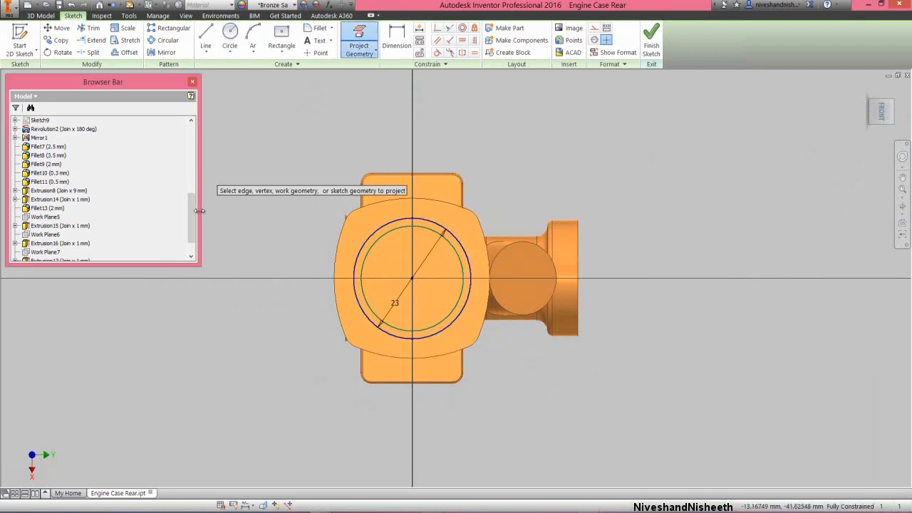
{"action": "scroll", "coordinate": [190, 213], "scroll_direction": "up", "scroll_amount": 10}
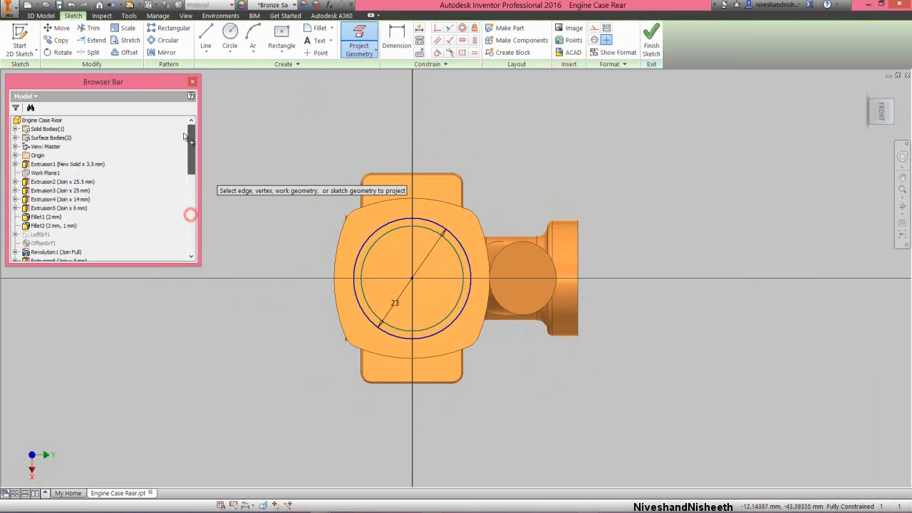
{"action": "left_click", "coordinate": [16, 155]}
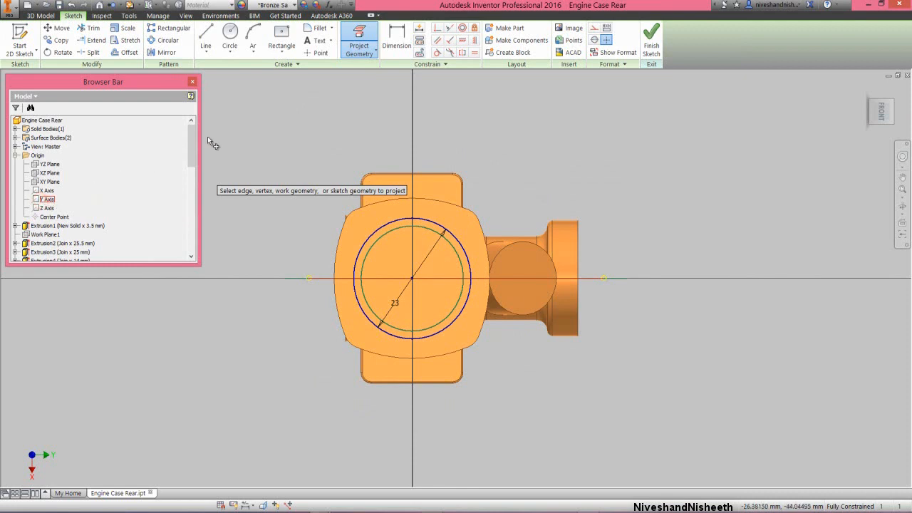
{"action": "right_click", "coordinate": [253, 127]}
{"action": "left_click", "coordinate": [290, 129]}
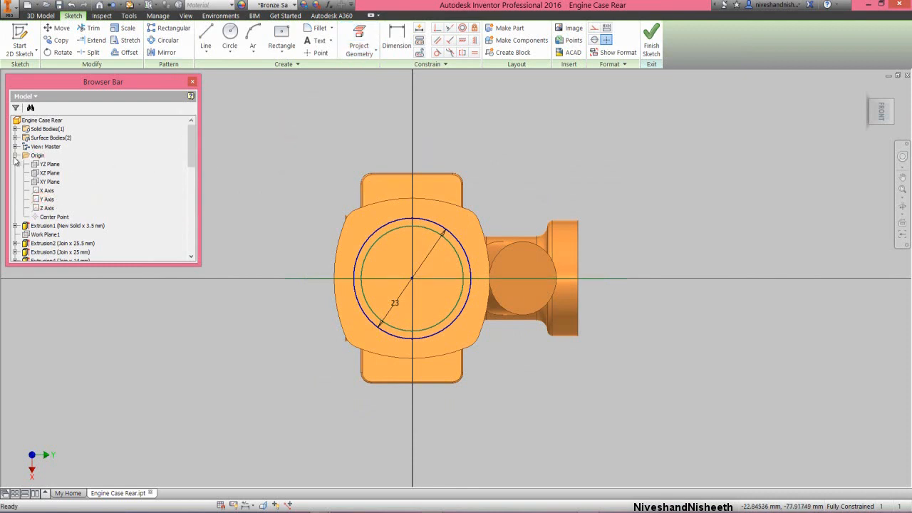
{"action": "left_click", "coordinate": [15, 156]}
{"action": "left_click", "coordinate": [584, 158]}
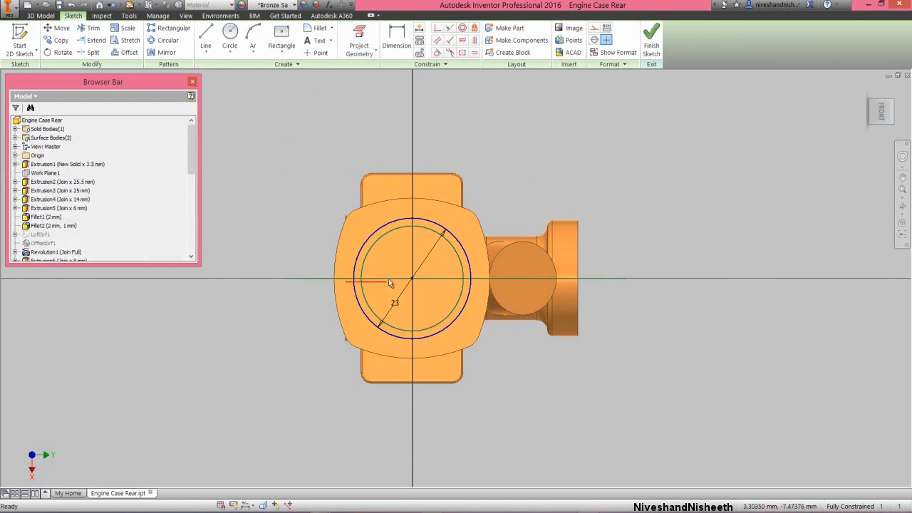
Convert the 23 mm circle and the projected cylinder circle to construction geometry, and keep construction mode on.
{"action": "scroll", "coordinate": [393, 275], "scroll_direction": "up", "scroll_amount": 3}
{"action": "left_click", "coordinate": [597, 156]}
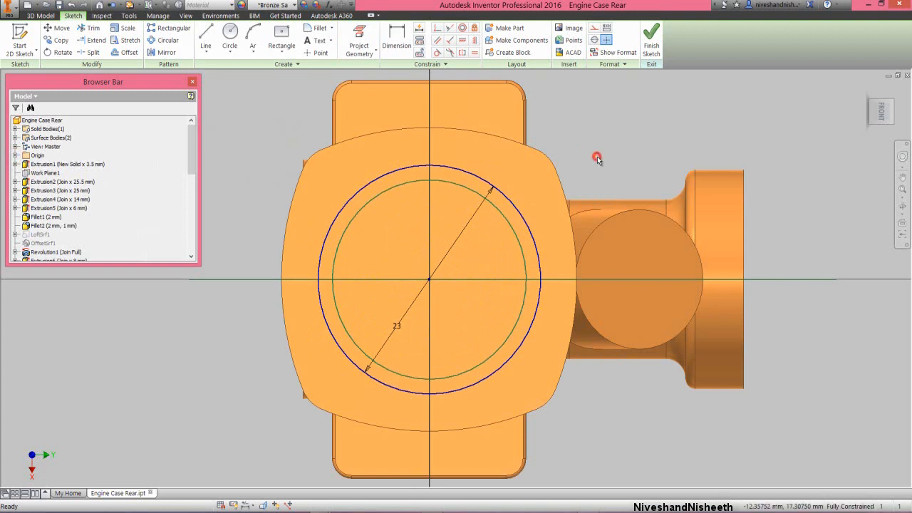
{"action": "left_click", "coordinate": [503, 191]}
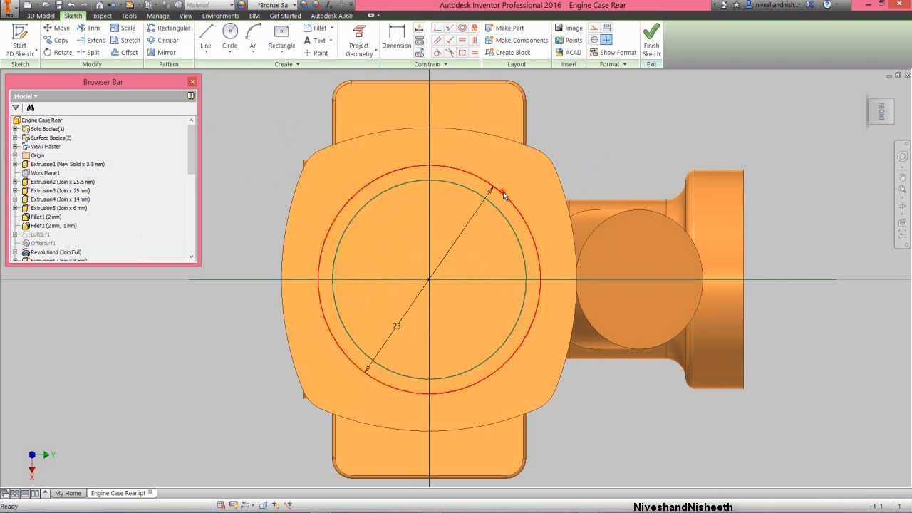
{"action": "left_click", "coordinate": [493, 206]}
{"action": "left_click", "coordinate": [593, 28]}
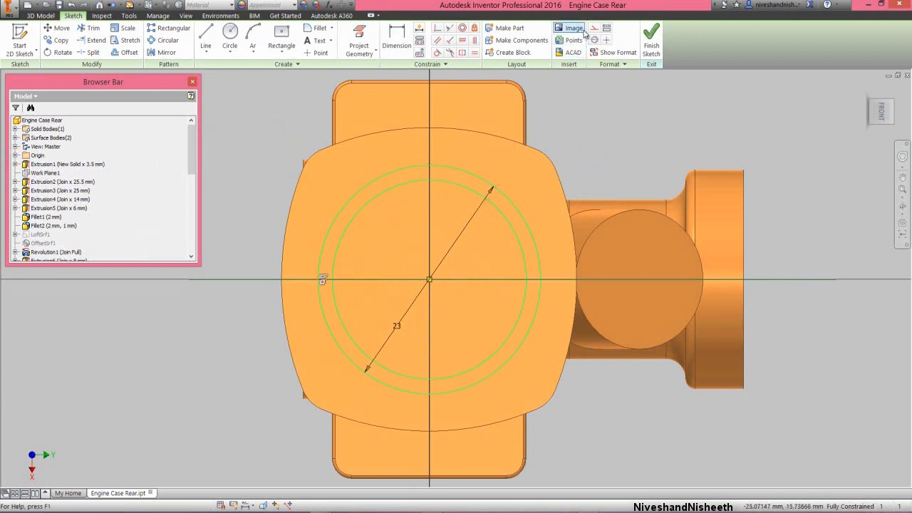
{"action": "left_click", "coordinate": [599, 116]}
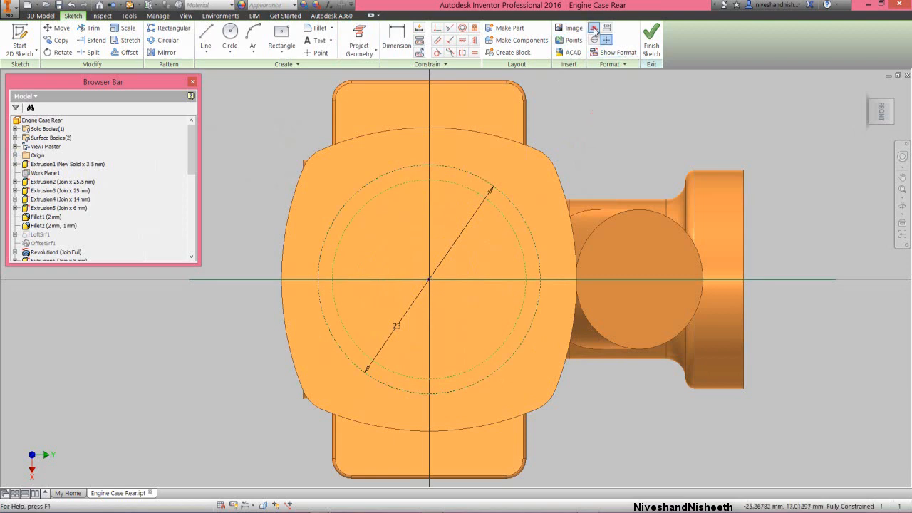
Draw two construction lines from the centre, one to the inner circle about 17° above the Y axis, one to the 23 mm circle at about 7°.
{"action": "right_click", "coordinate": [601, 130]}
{"action": "left_click", "coordinate": [600, 99]}
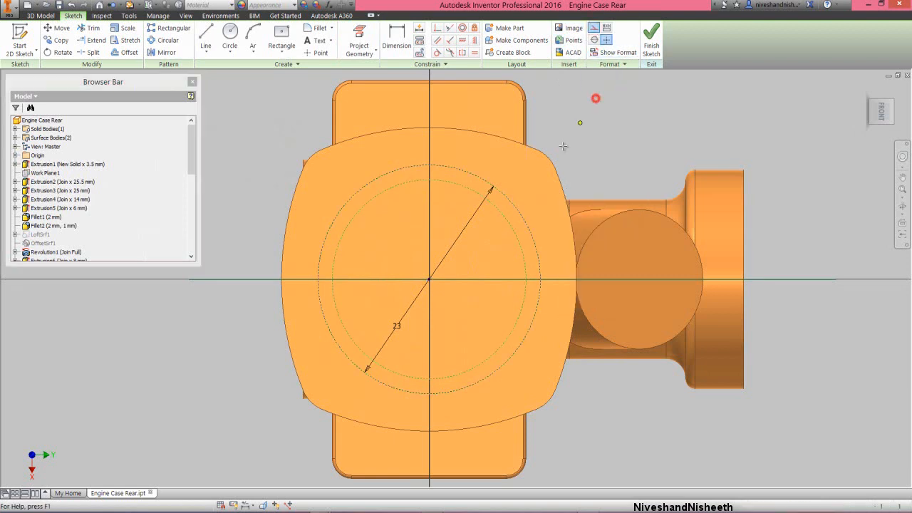
{"action": "left_click", "coordinate": [429, 278]}
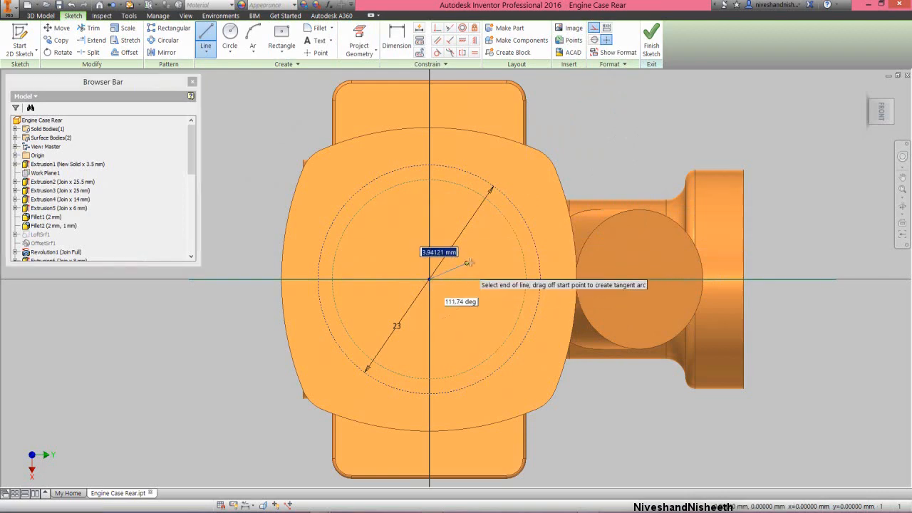
{"action": "key", "text": "Escape"}
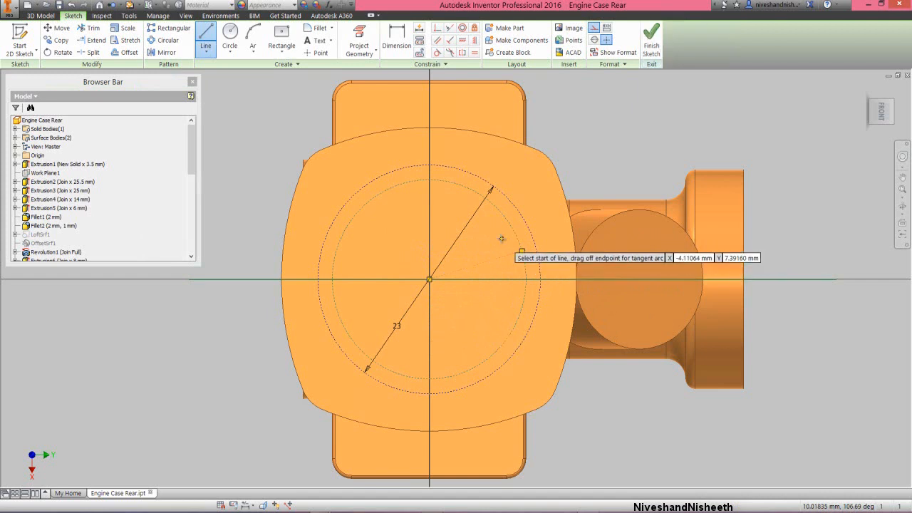
{"action": "left_click", "coordinate": [429, 279]}
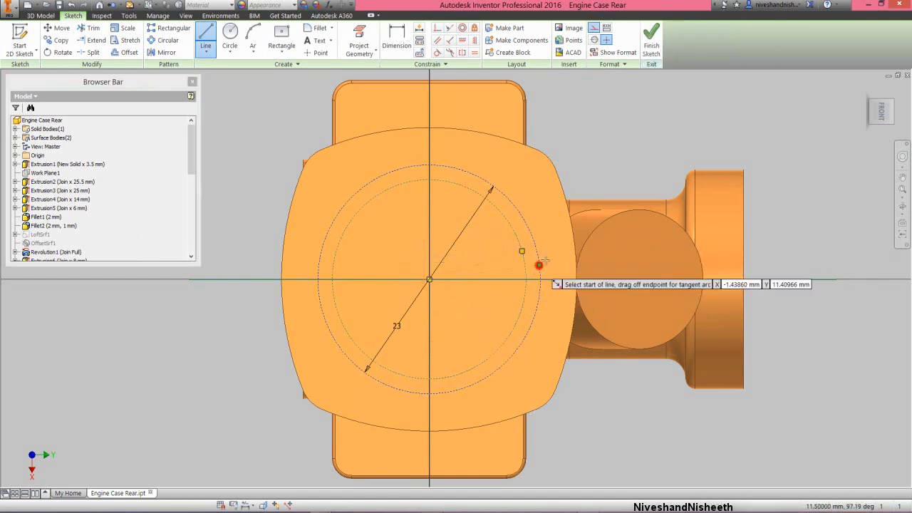
{"action": "right_click", "coordinate": [654, 163]}
{"action": "key", "text": "Escape"}
{"action": "key", "text": "Escape"}
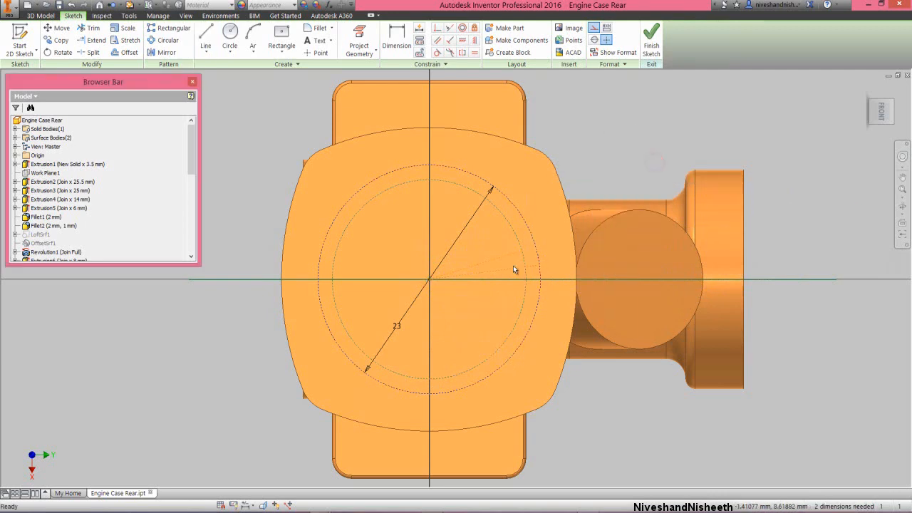
Dimension the angle between the Y axis and the line ending on the inner circle as 19.42296 degrees.
{"action": "scroll", "coordinate": [513, 265], "scroll_direction": "up", "scroll_amount": 3}
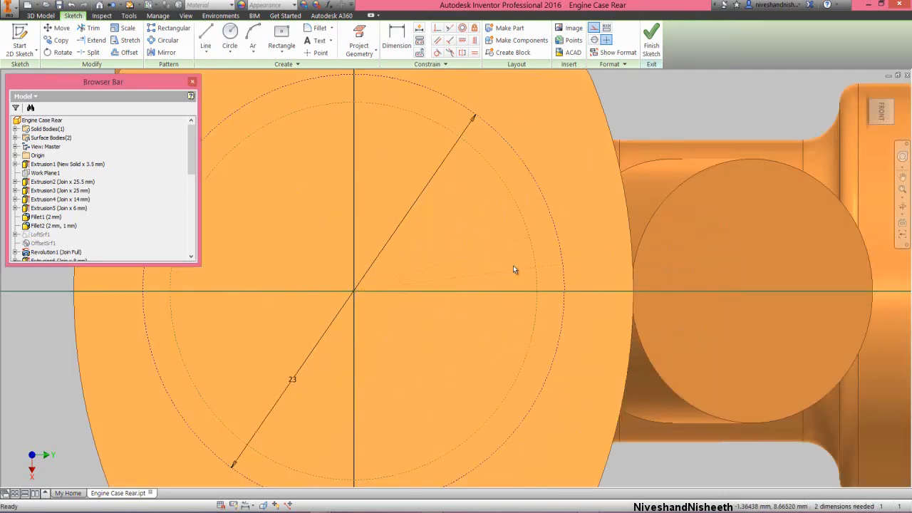
{"action": "right_click", "coordinate": [641, 96]}
{"action": "left_click", "coordinate": [624, 108]}
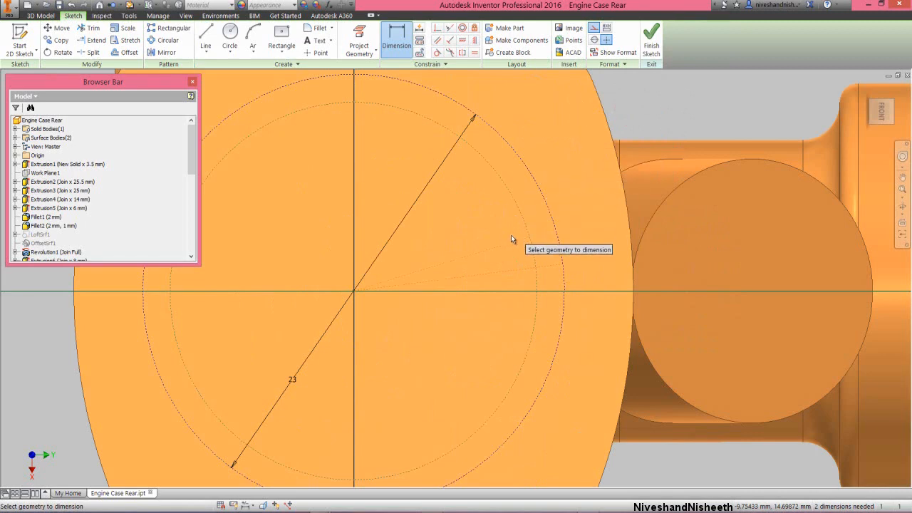
{"action": "left_click", "coordinate": [519, 290]}
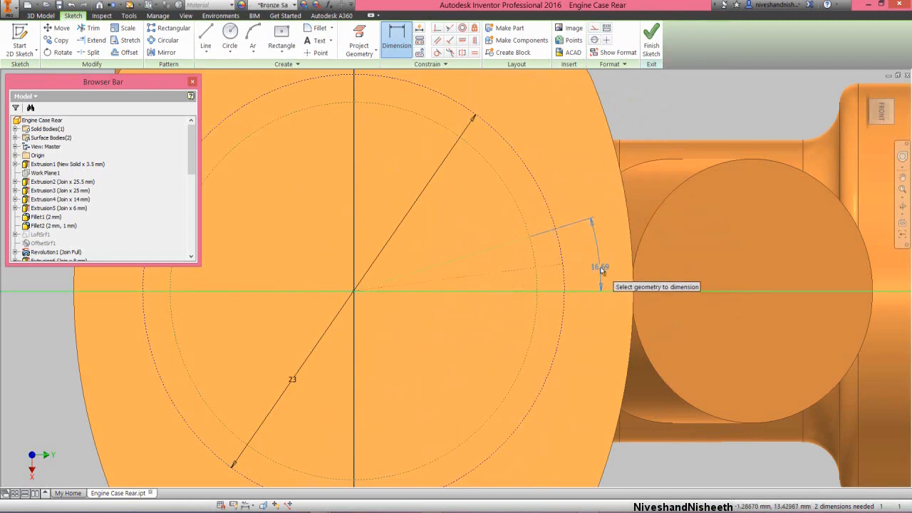
{"action": "left_click", "coordinate": [601, 270]}
{"action": "type", "text": "19"}
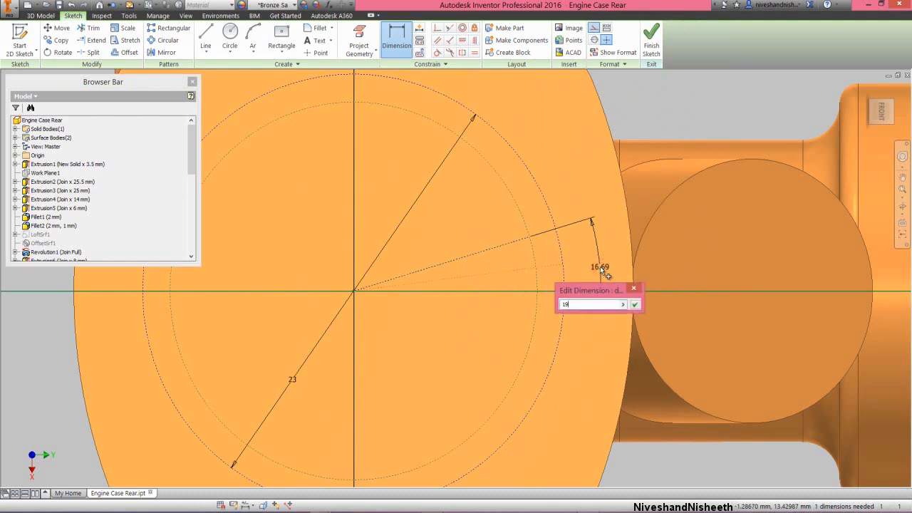
{"action": "type", "text": ".42296"}
{"action": "key", "text": "Return"}
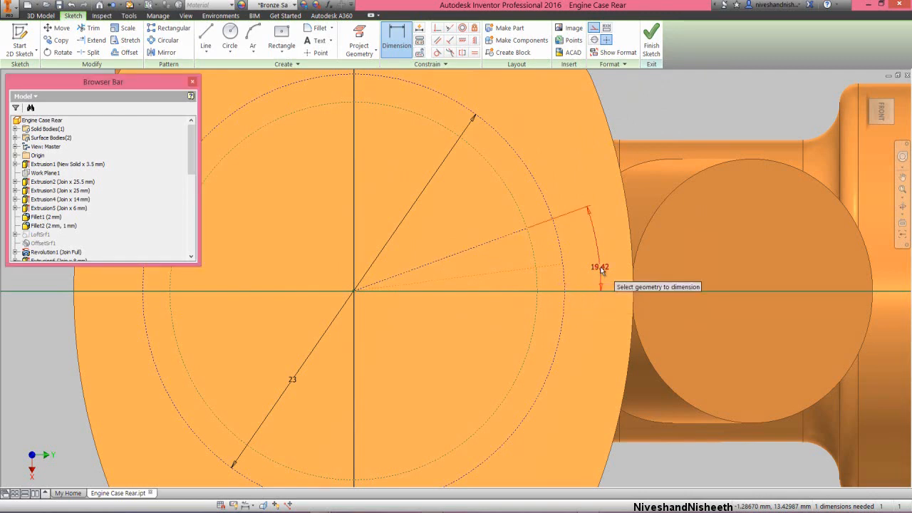
{"action": "right_click", "coordinate": [639, 118]}
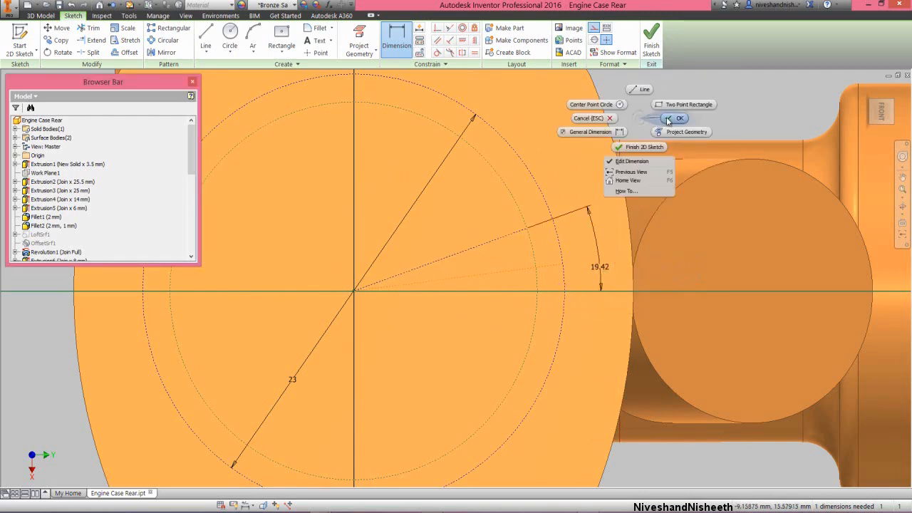
{"action": "left_click", "coordinate": [667, 120]}
Dimension the angle between the Y axis and the line ending on the 23 mm circle as 9.92759 degrees.
{"action": "right_click", "coordinate": [622, 107]}
{"action": "left_click", "coordinate": [602, 129]}
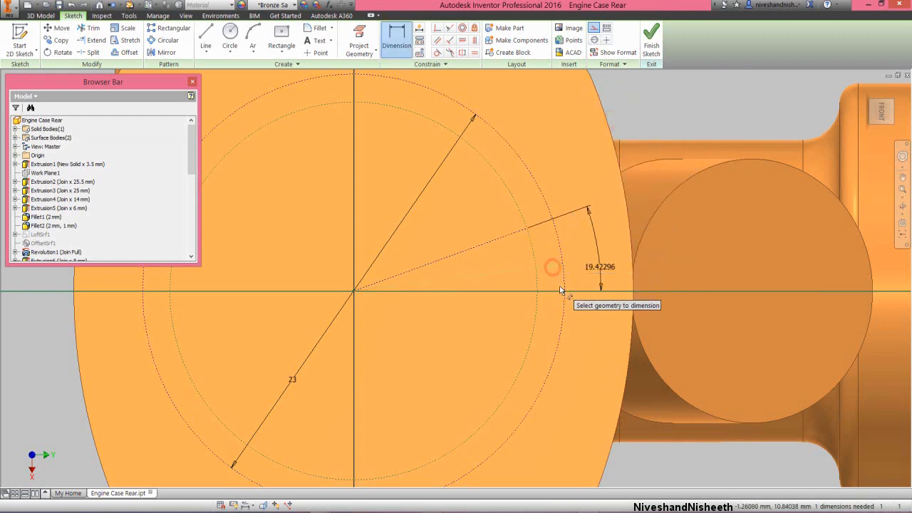
{"action": "left_click", "coordinate": [560, 291]}
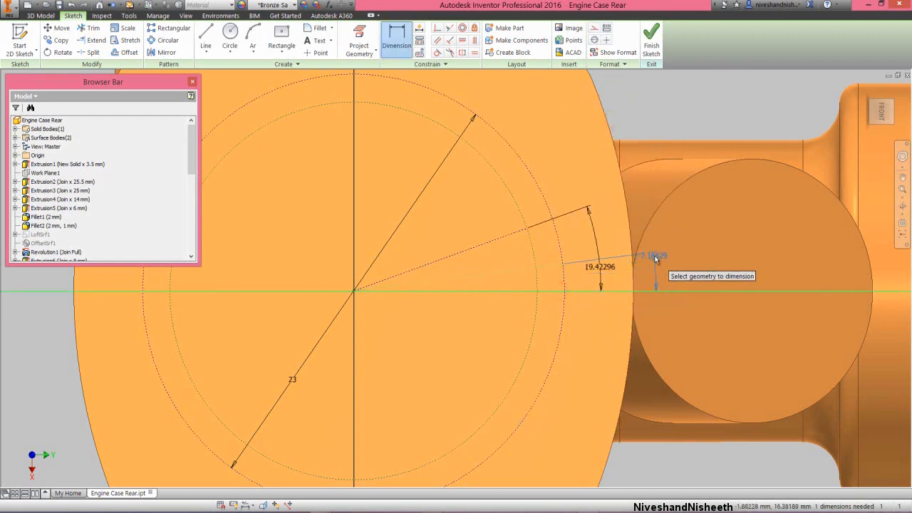
{"action": "left_click", "coordinate": [659, 262]}
{"action": "type", "text": "9"}
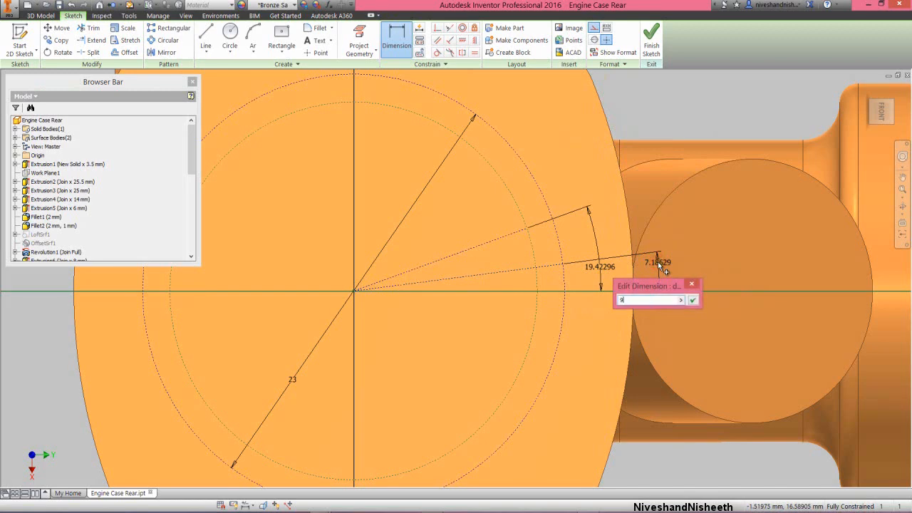
{"action": "type", "text": ".92759"}
{"action": "key", "text": "Return"}
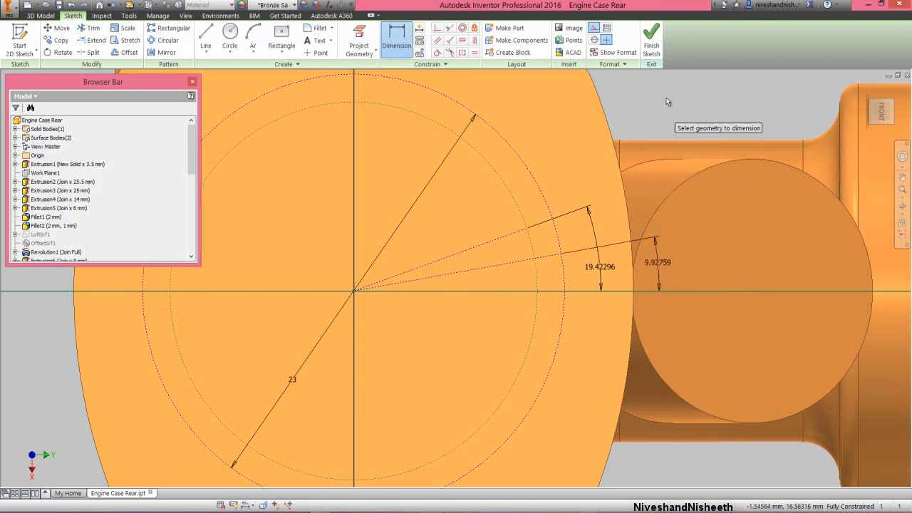
Finish dimensioning and move the 19.42296-degree angle dimension inward, to just inside the inner construction circle.
{"action": "right_click", "coordinate": [667, 101]}
{"action": "left_click", "coordinate": [696, 97]}
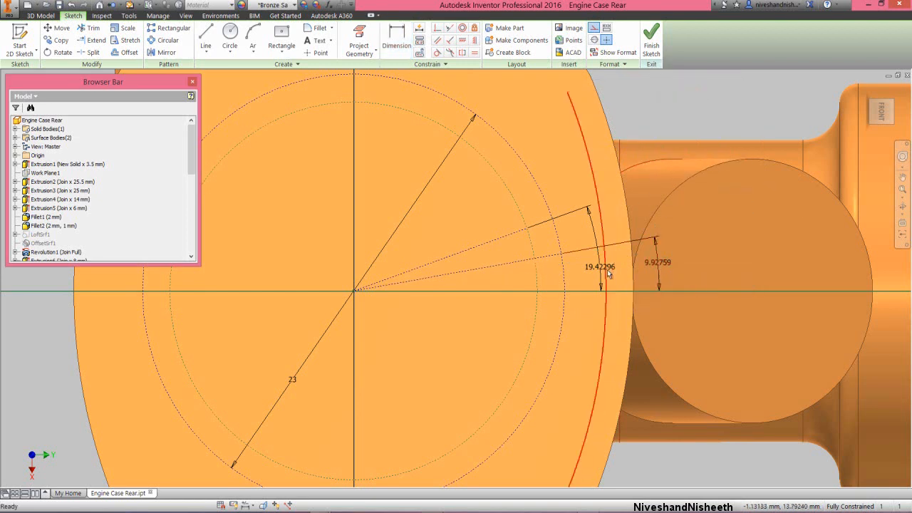
{"action": "left_click_drag", "start_coordinate": [603, 269], "coordinate": [503, 281]}
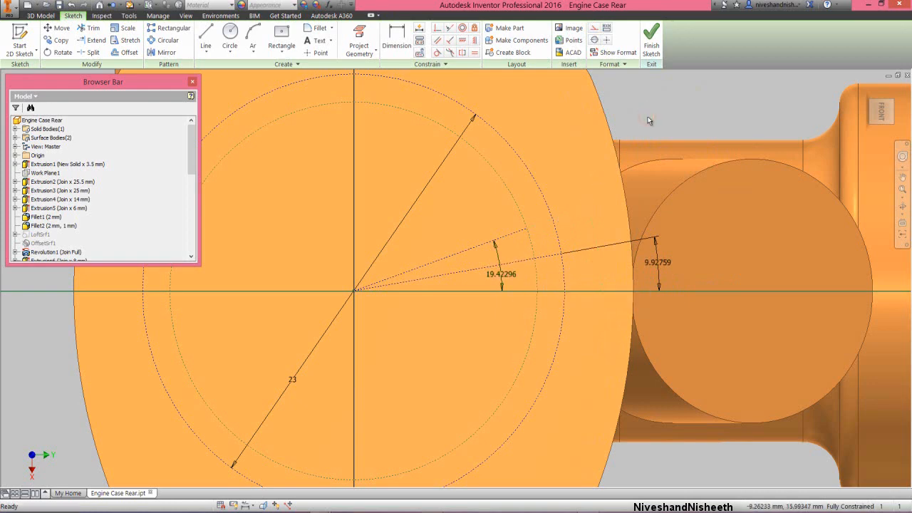
Sketch a construction circle about 2.18 mm in diameter just outside the 23 mm circle, above the Y axis.
{"action": "right_click", "coordinate": [648, 121]}
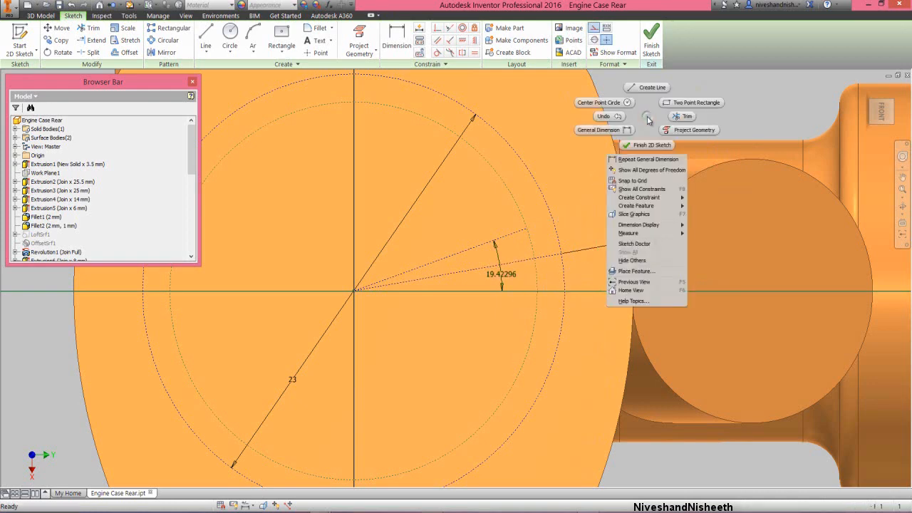
{"action": "left_click", "coordinate": [629, 104]}
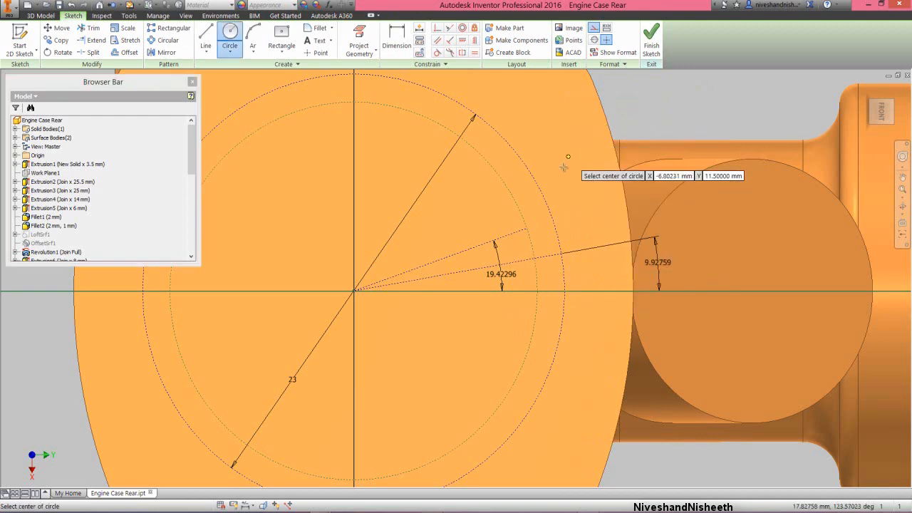
{"action": "left_click", "coordinate": [571, 191]}
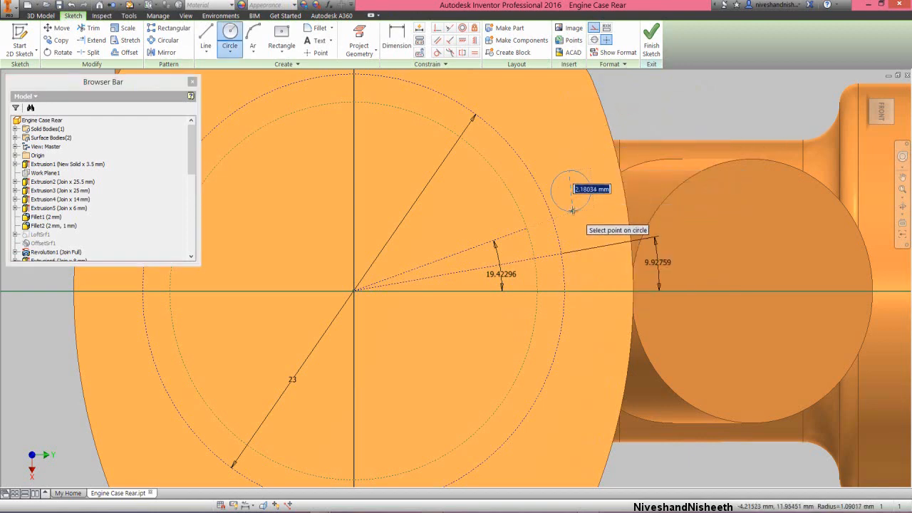
Dimension the small circle above the Y axis by radius and set it to 2 mm.
{"action": "right_click", "coordinate": [570, 209]}
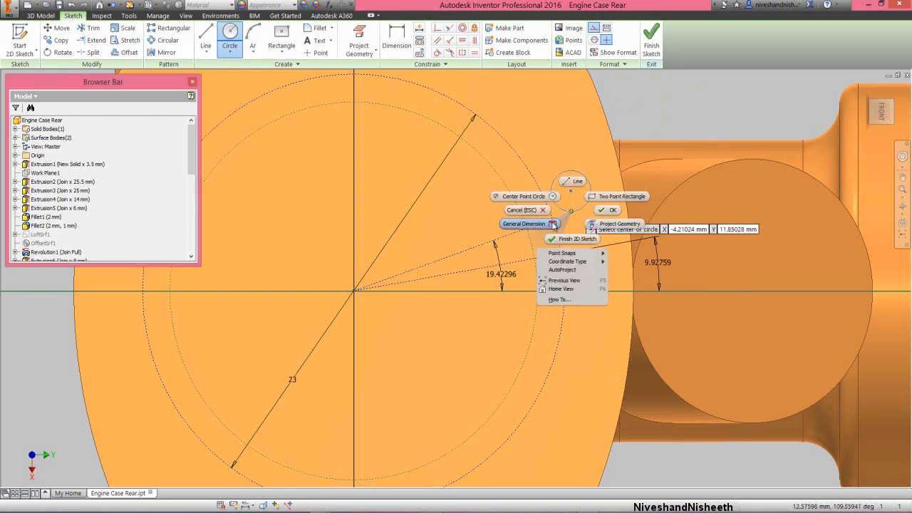
{"action": "left_click", "coordinate": [606, 228]}
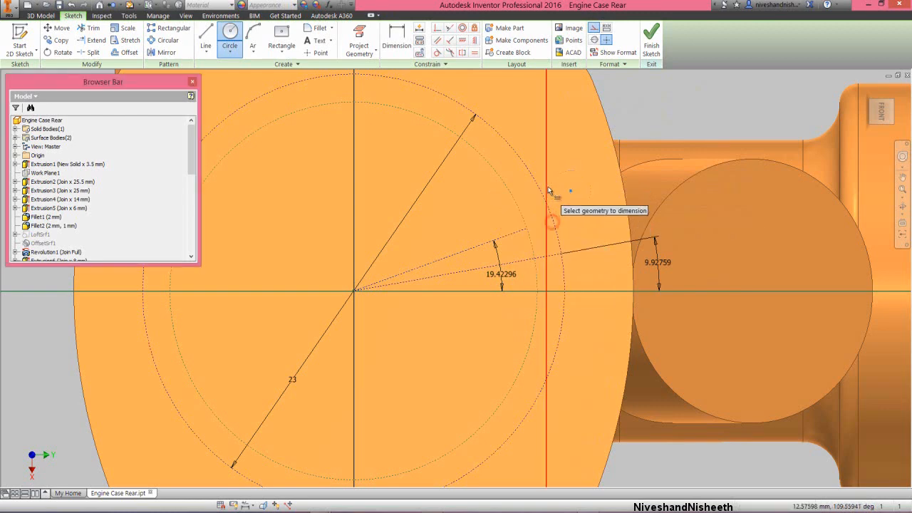
{"action": "right_click", "coordinate": [540, 151]}
{"action": "left_click", "coordinate": [549, 193]}
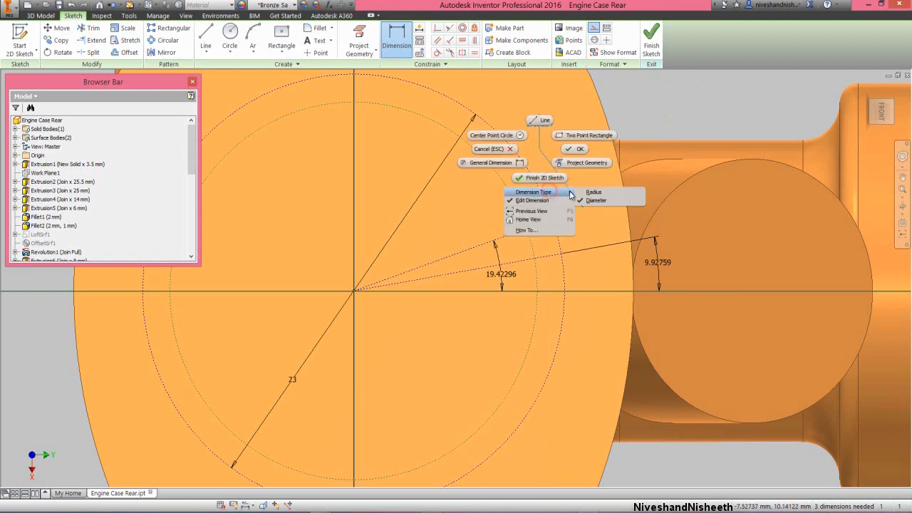
{"action": "left_click", "coordinate": [593, 193]}
{"action": "left_click", "coordinate": [542, 151]}
{"action": "left_click", "coordinate": [542, 130]}
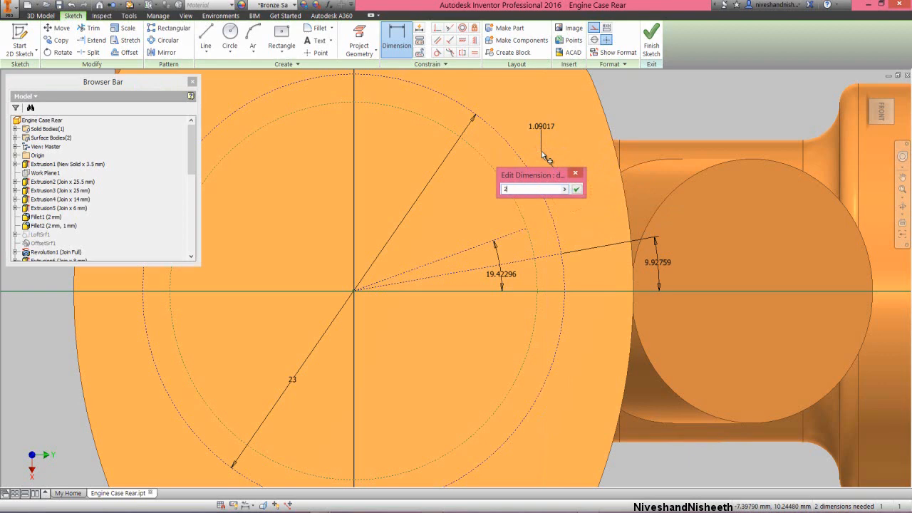
{"action": "key", "text": "Return"}
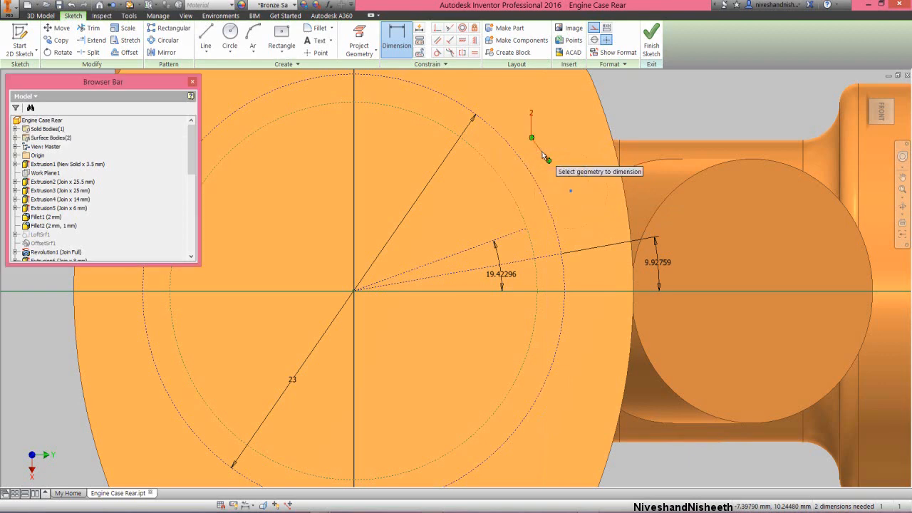
Sketch a second construction circle about 3.14 mm in diameter, centred where the 23 mm circle crosses the Y axis.
{"action": "right_click", "coordinate": [659, 114]}
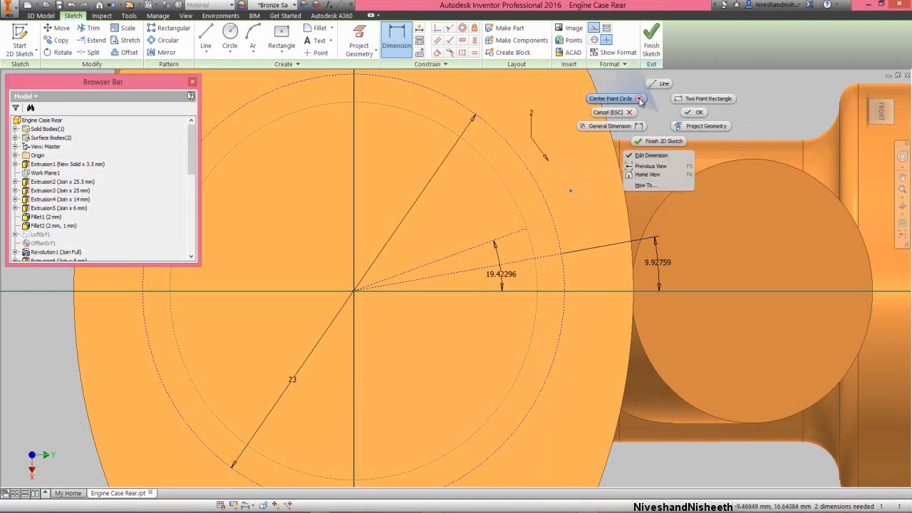
{"action": "left_click", "coordinate": [639, 100]}
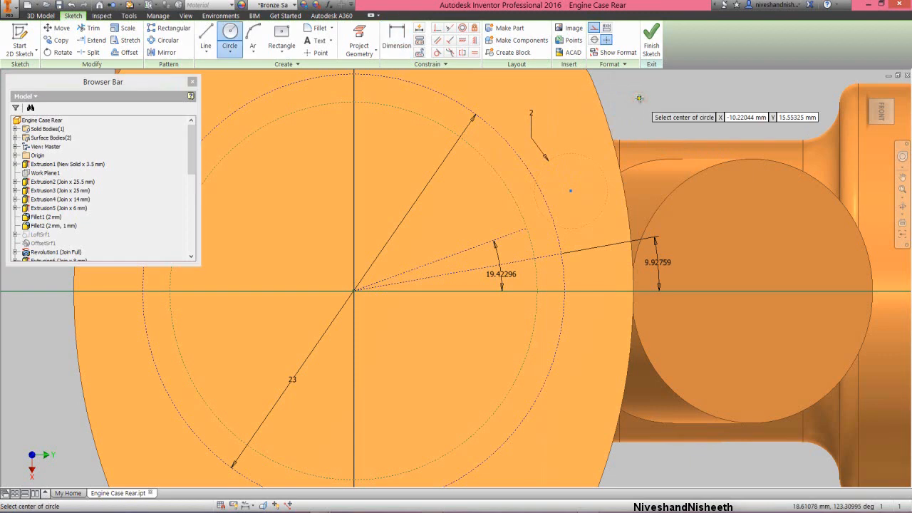
{"action": "left_click", "coordinate": [564, 290]}
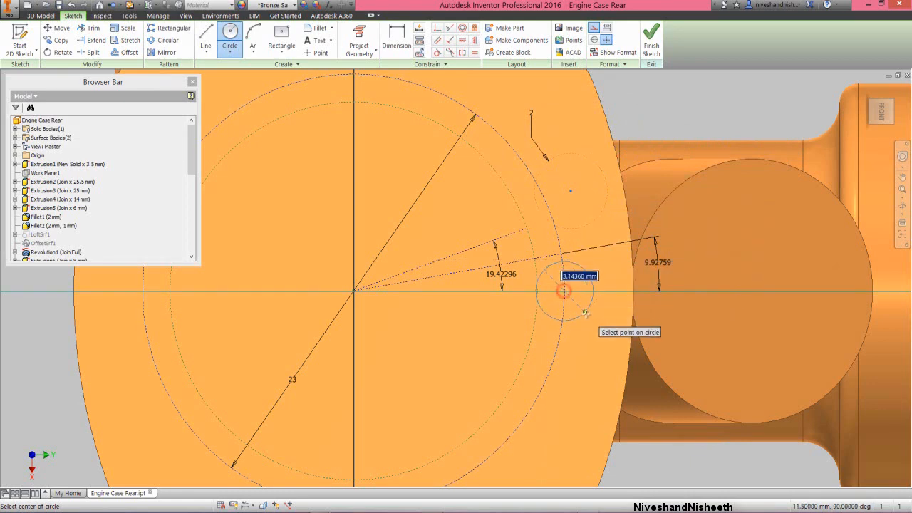
{"action": "key", "text": "Escape"}
{"action": "right_click", "coordinate": [649, 131]}
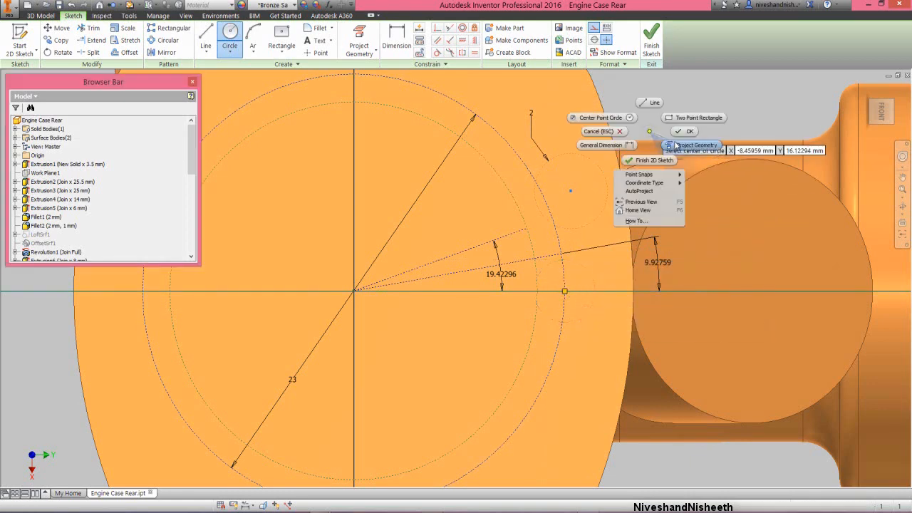
{"action": "left_click", "coordinate": [681, 132]}
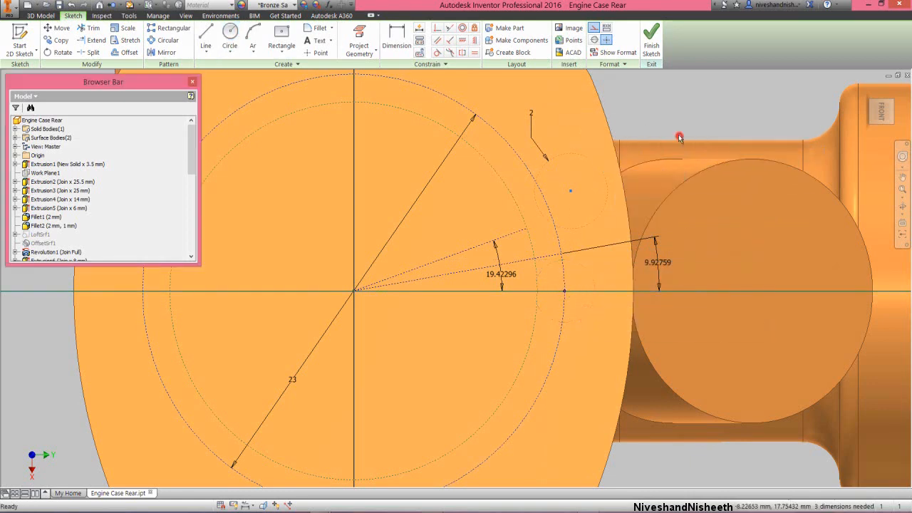
Apply an Equal constraint between the 2 mm radius circle and the circle centred on the Y axis.
{"action": "left_click", "coordinate": [474, 55]}
{"action": "left_click", "coordinate": [563, 155]}
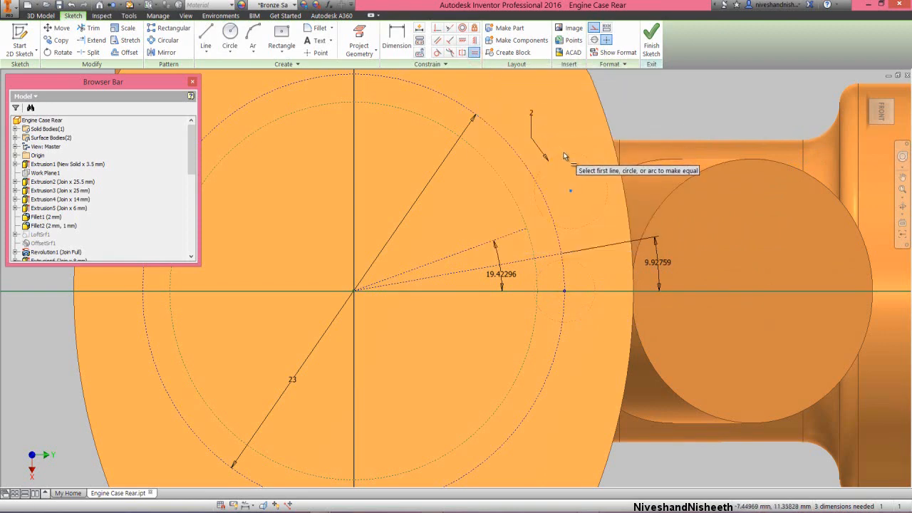
{"action": "left_click", "coordinate": [560, 261]}
{"action": "right_click", "coordinate": [673, 120]}
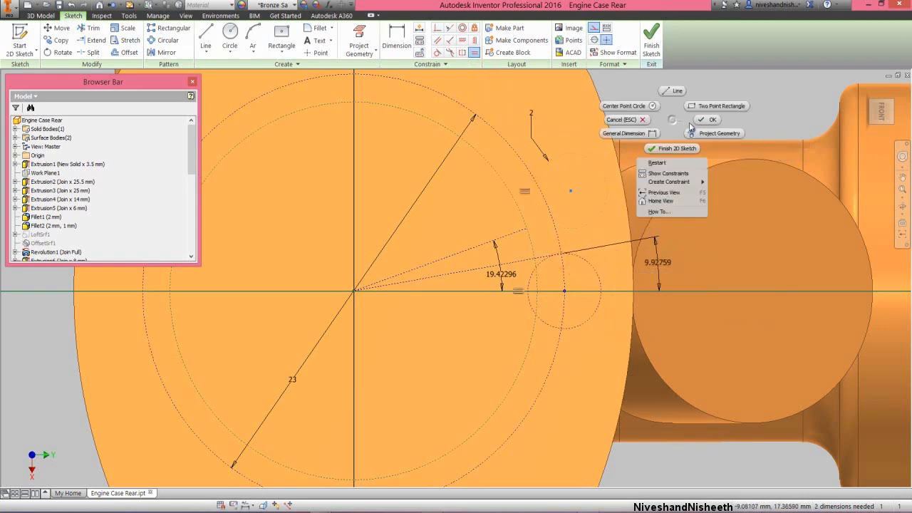
{"action": "left_click", "coordinate": [703, 121]}
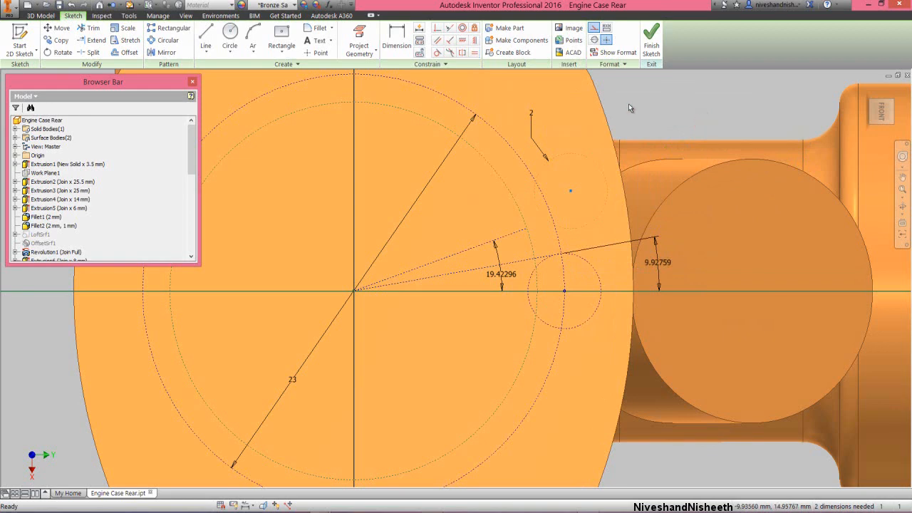
Constrain the upper small circle coincident with the end of the 19.42296-degree line on the inner circle.
{"action": "left_click", "coordinate": [436, 29]}
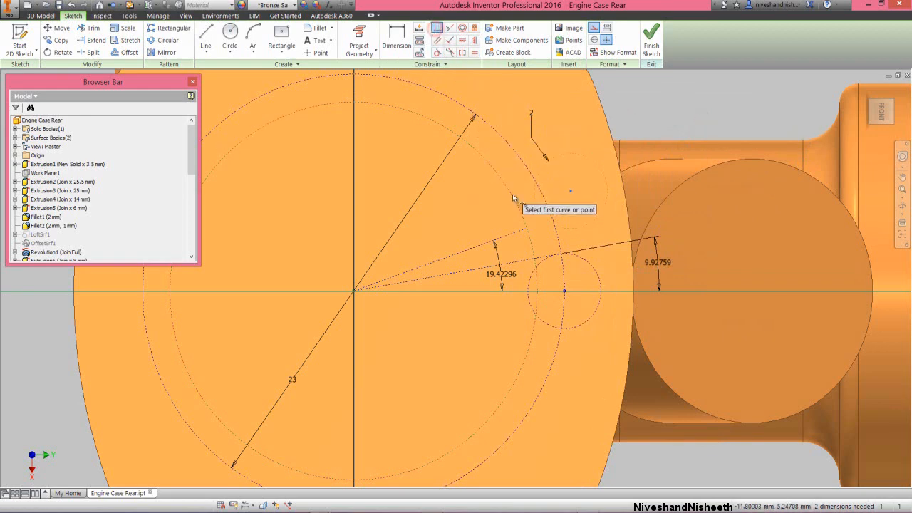
{"action": "left_click", "coordinate": [541, 213]}
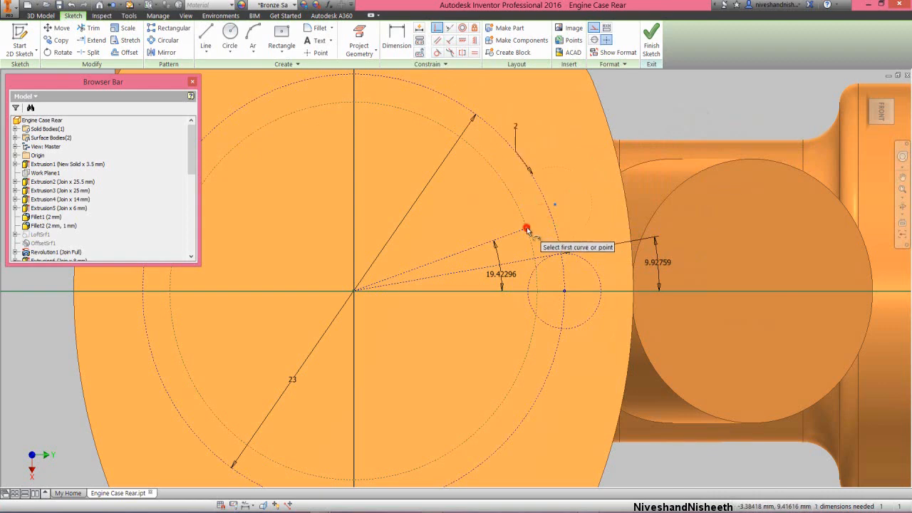
{"action": "left_click", "coordinate": [527, 227]}
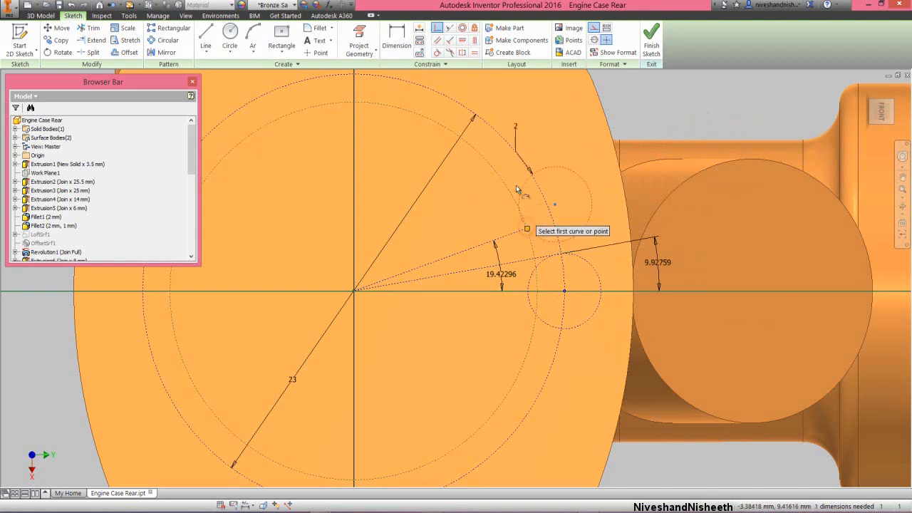
Make the upper small circle tangent to the equal circle centred on the Y axis.
{"action": "left_click", "coordinate": [437, 53]}
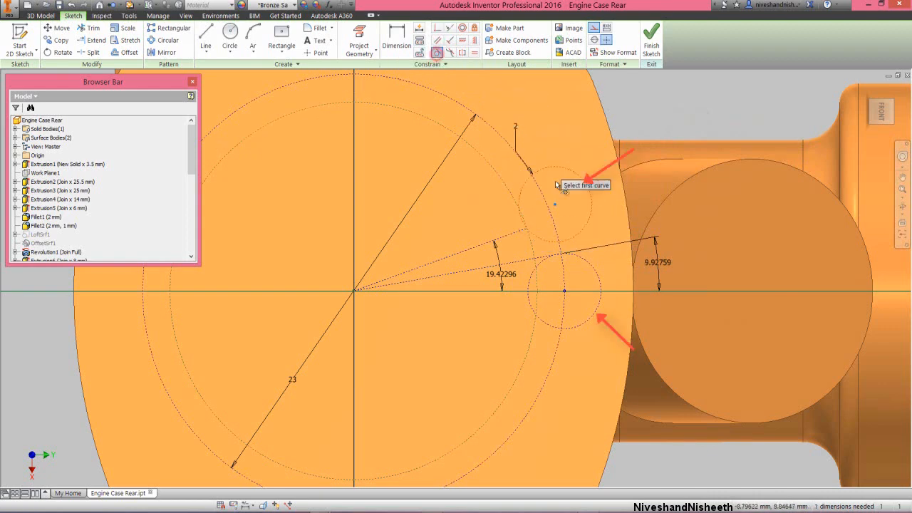
{"action": "left_click", "coordinate": [579, 236]}
{"action": "left_click", "coordinate": [588, 251]}
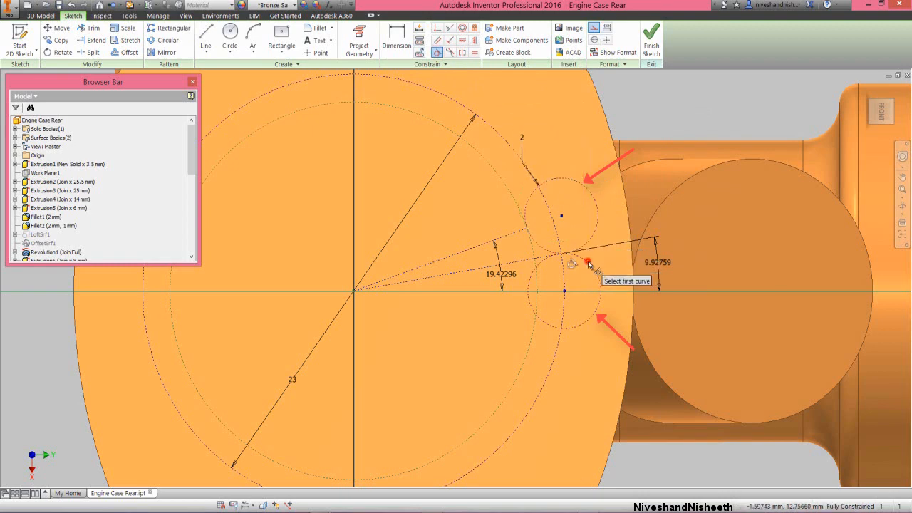
{"action": "right_click", "coordinate": [682, 104]}
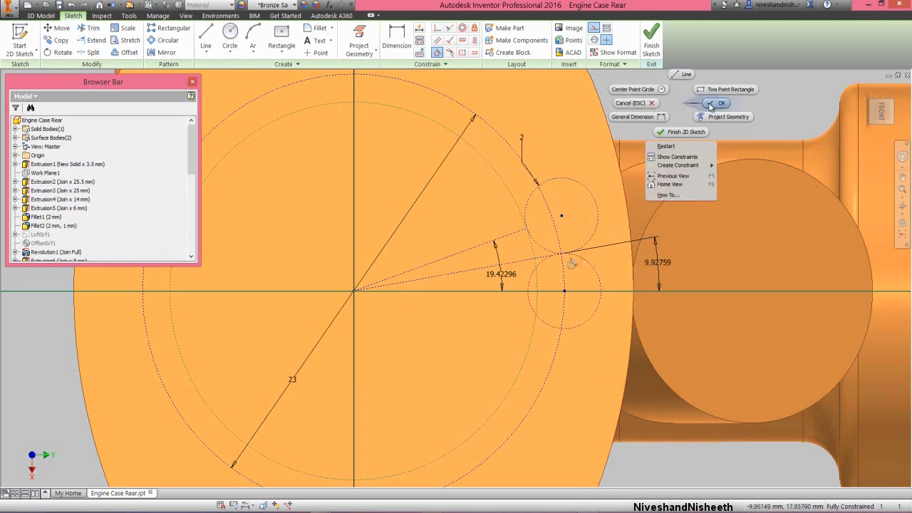
{"action": "left_click", "coordinate": [711, 105]}
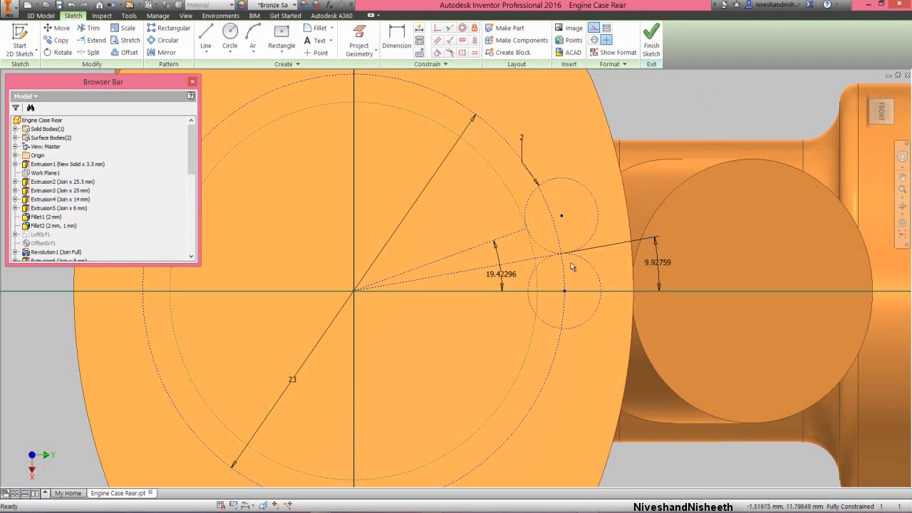
Extend the outer end of the 9.92759-degree construction line to meet the small circles where they touch.
{"action": "scroll", "coordinate": [571, 267], "scroll_direction": "up", "scroll_amount": 5}
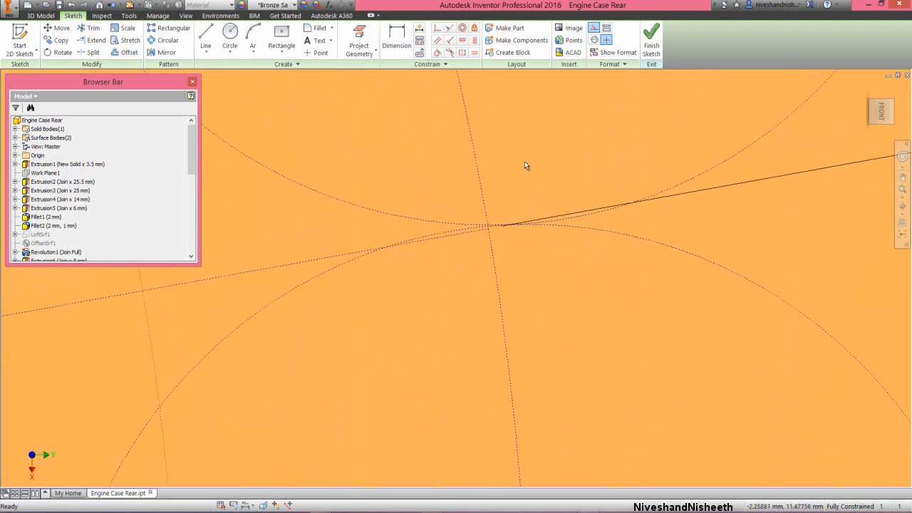
{"action": "left_click", "coordinate": [91, 43]}
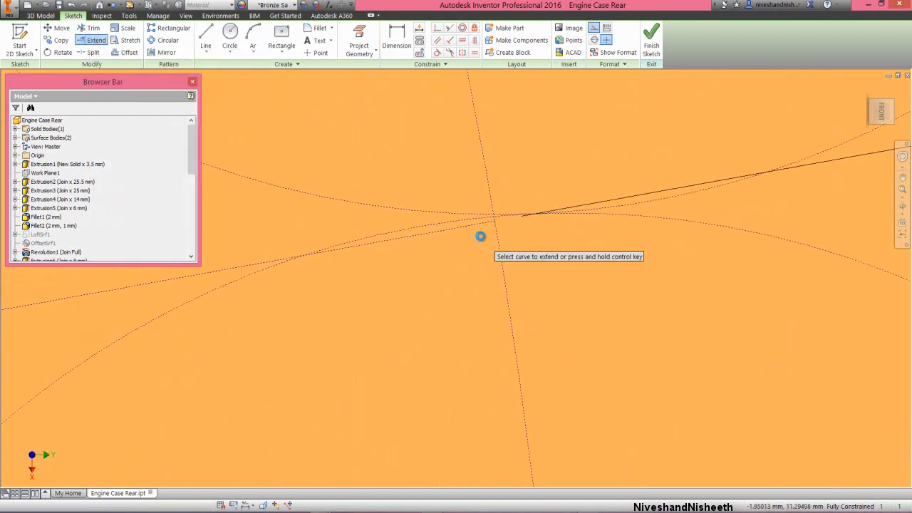
{"action": "left_click", "coordinate": [474, 212]}
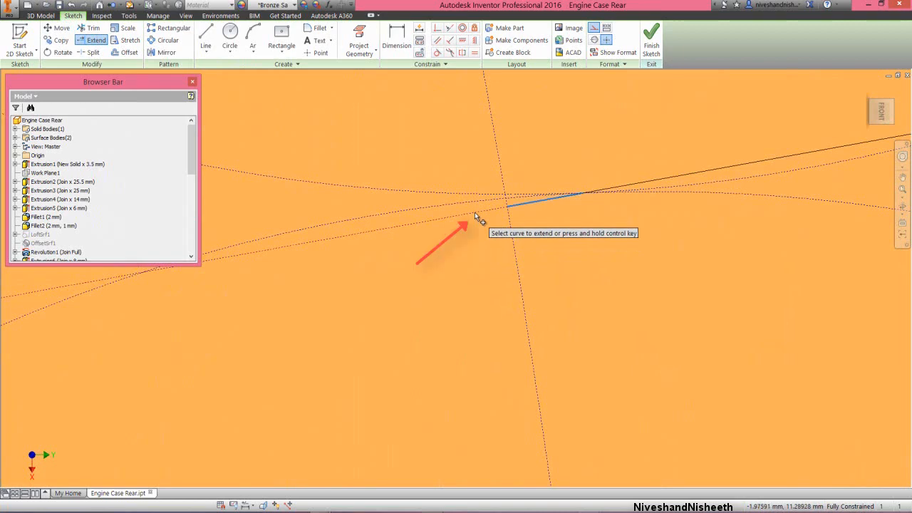
{"action": "right_click", "coordinate": [591, 235]}
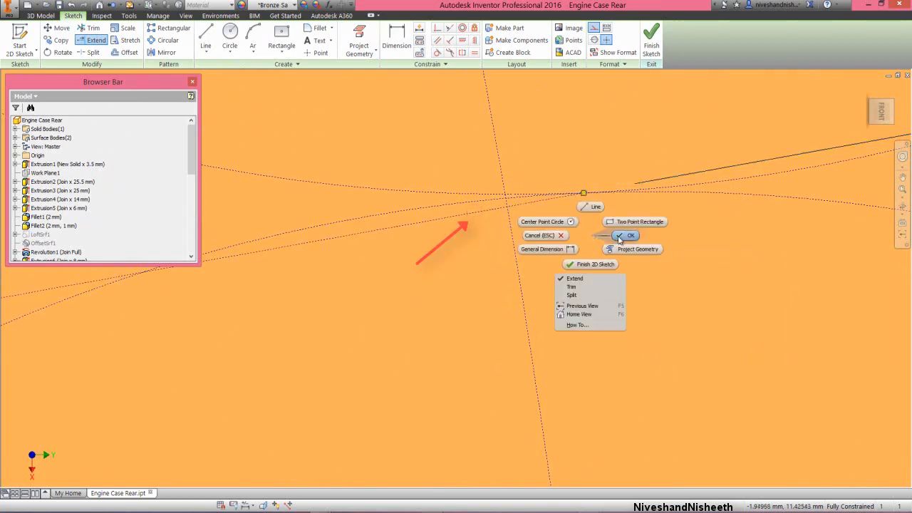
{"action": "left_click", "coordinate": [618, 236]}
{"action": "scroll", "coordinate": [655, 203], "scroll_direction": "up", "scroll_amount": 5}
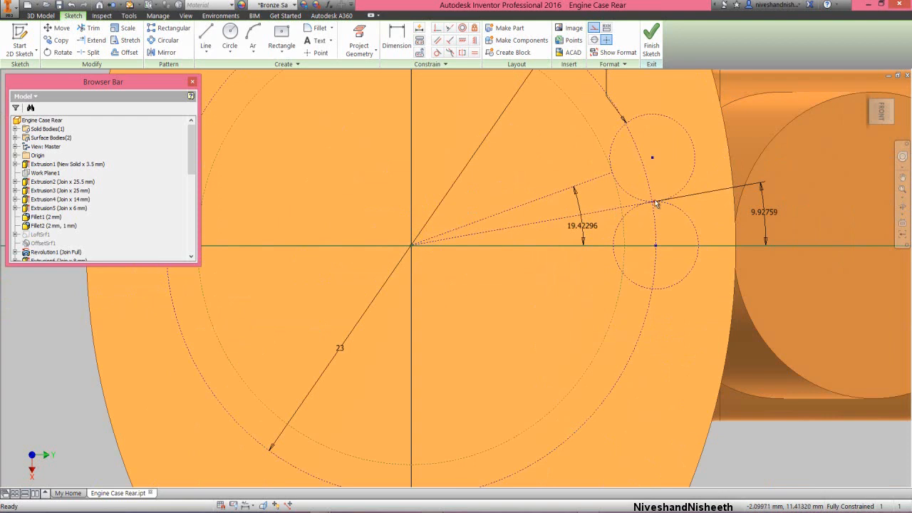
Mirror the upper small circle and the two angled construction lines about the Y axis.
{"action": "left_click", "coordinate": [163, 54]}
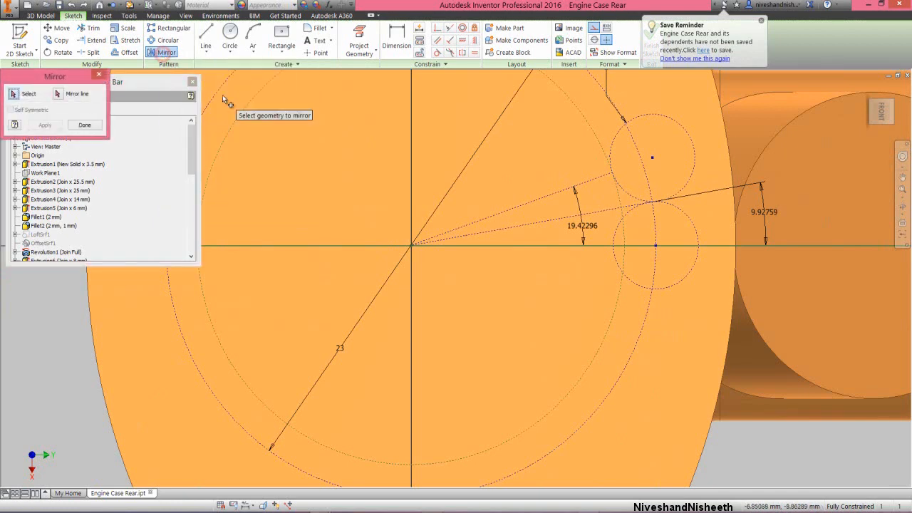
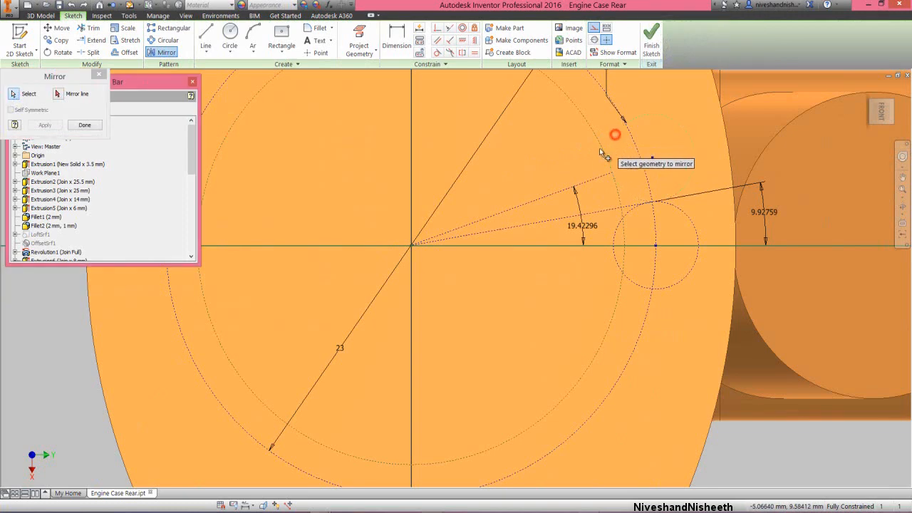
{"action": "left_click", "coordinate": [58, 94]}
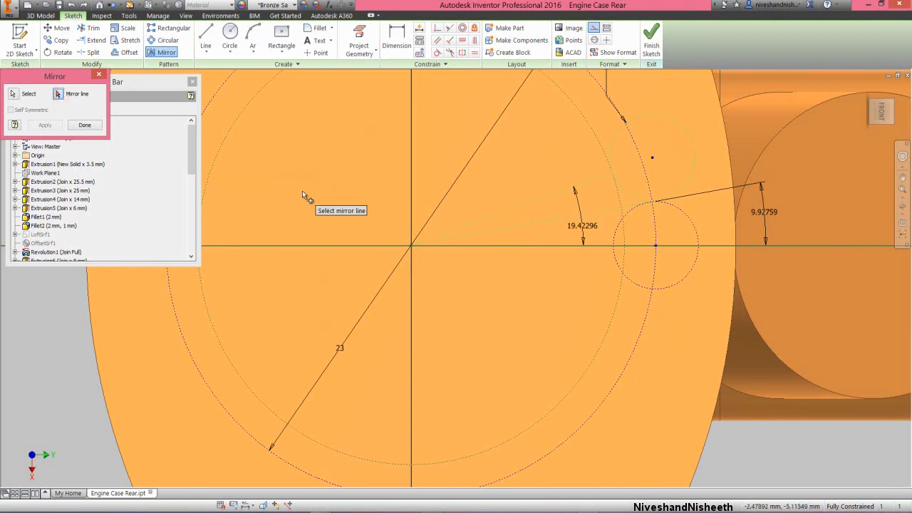
{"action": "left_click", "coordinate": [472, 245]}
{"action": "left_click", "coordinate": [45, 125]}
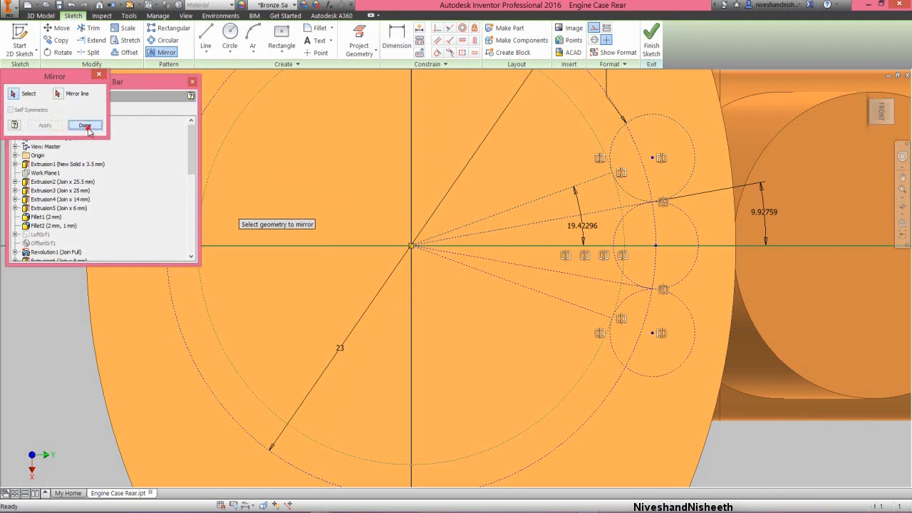
{"action": "left_click", "coordinate": [85, 125]}
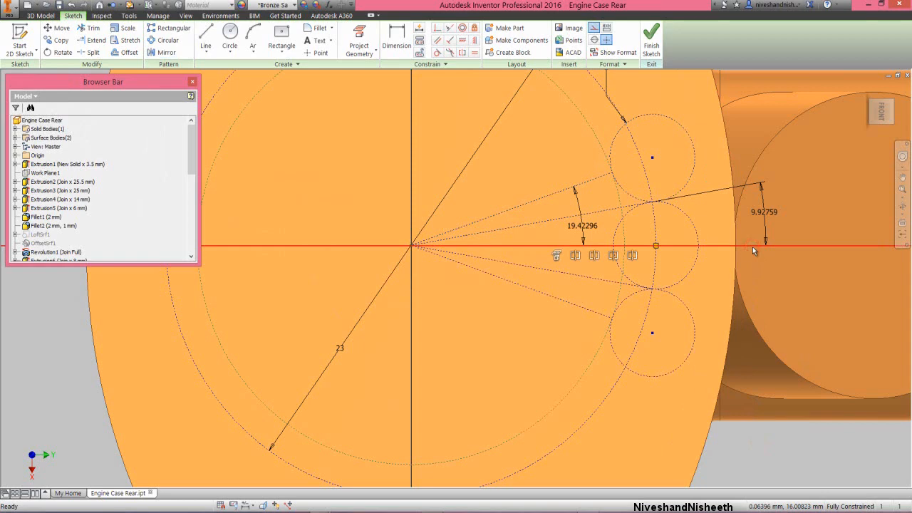
Convert the horizontal Y-axis line through the circle centre to construction geometry.
{"action": "left_click", "coordinate": [593, 29]}
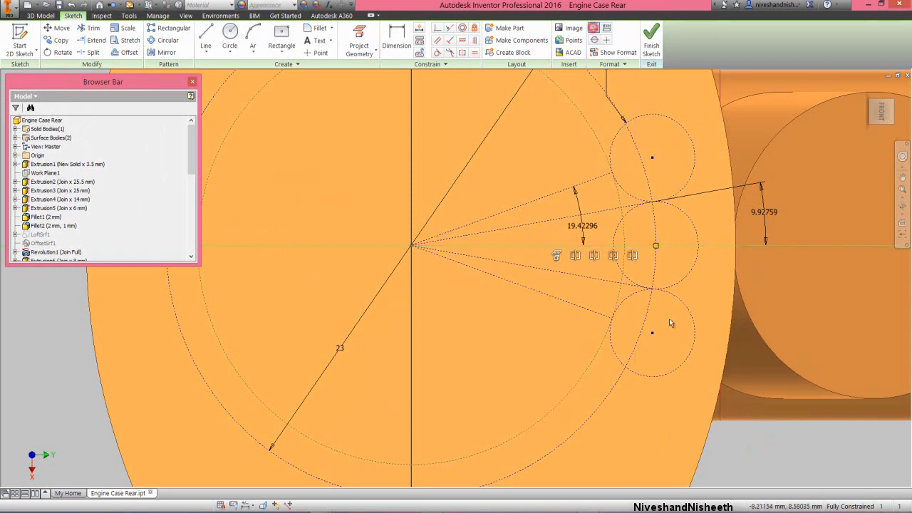
{"action": "left_click", "coordinate": [758, 447]}
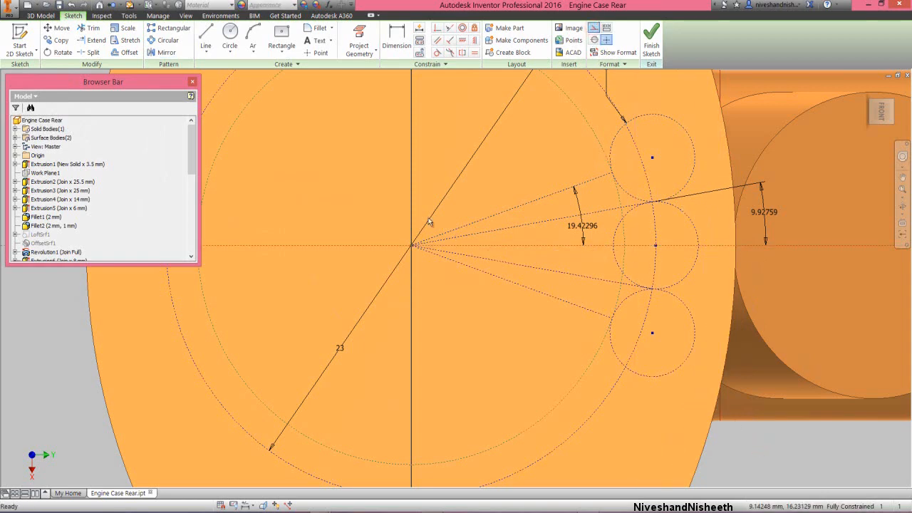
Draw a three-point arc along the inner circle between the ends of the 19.42296-degree line and its mirror, and make it normal geometry.
{"action": "left_click", "coordinate": [253, 37]}
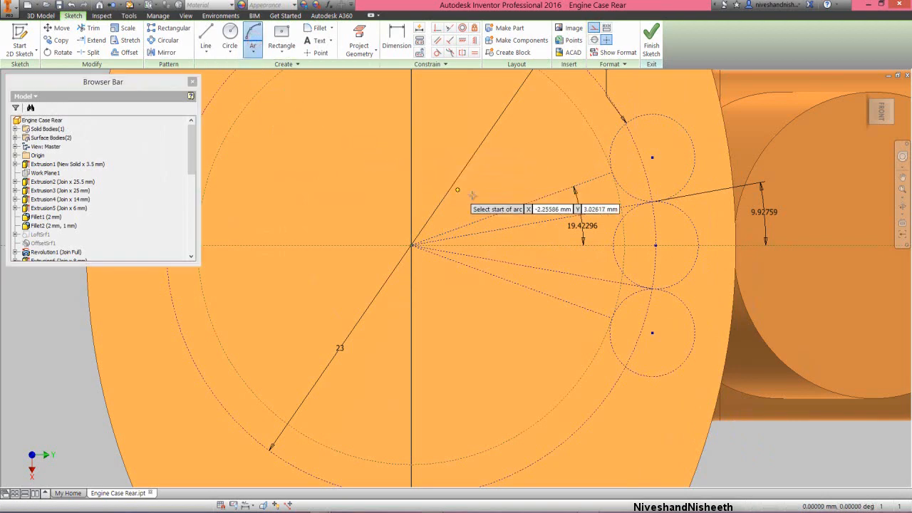
{"action": "left_click", "coordinate": [611, 172]}
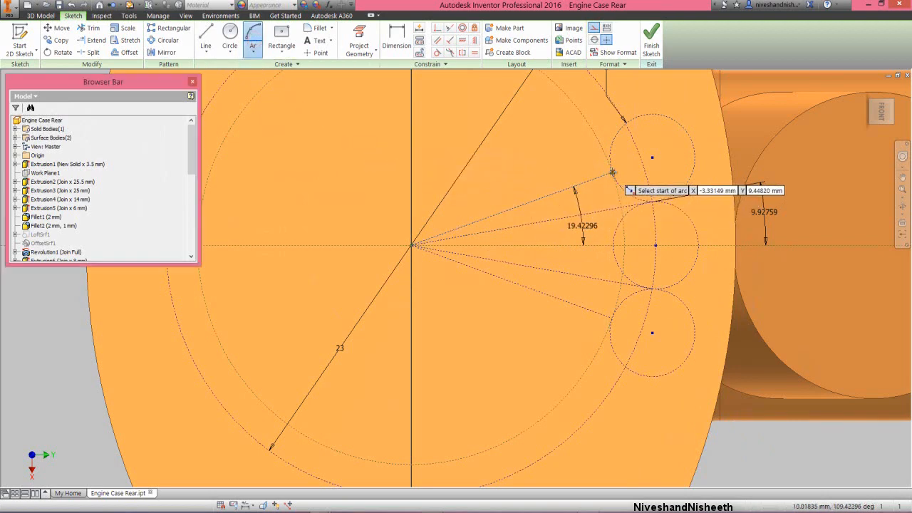
{"action": "left_click", "coordinate": [611, 317]}
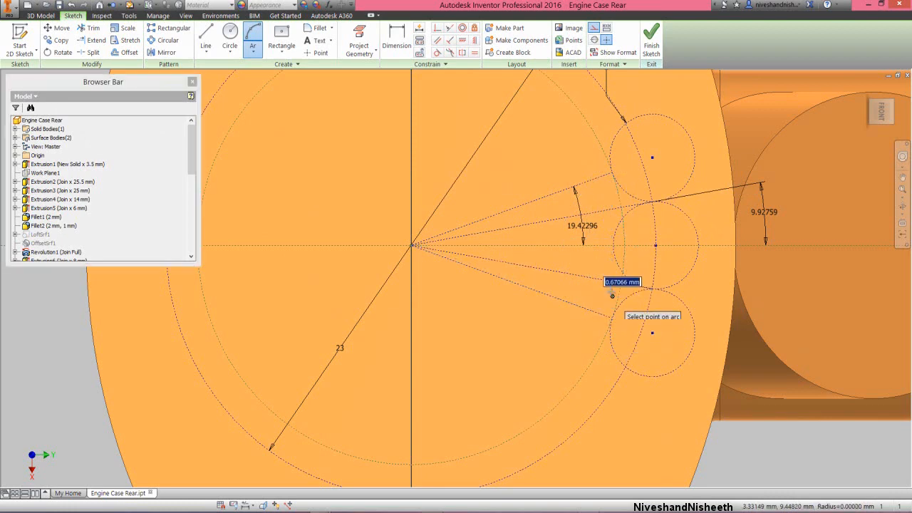
{"action": "left_click", "coordinate": [623, 259]}
{"action": "right_click", "coordinate": [645, 224]}
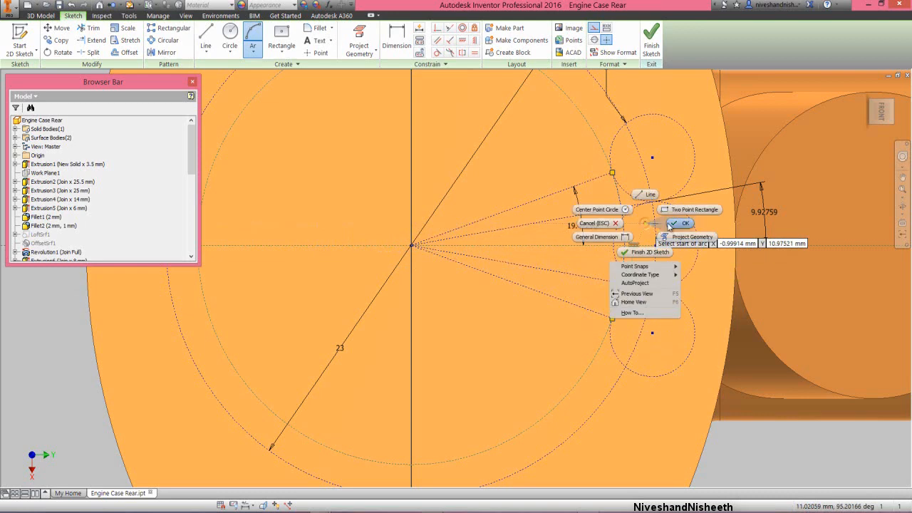
{"action": "left_click", "coordinate": [677, 223]}
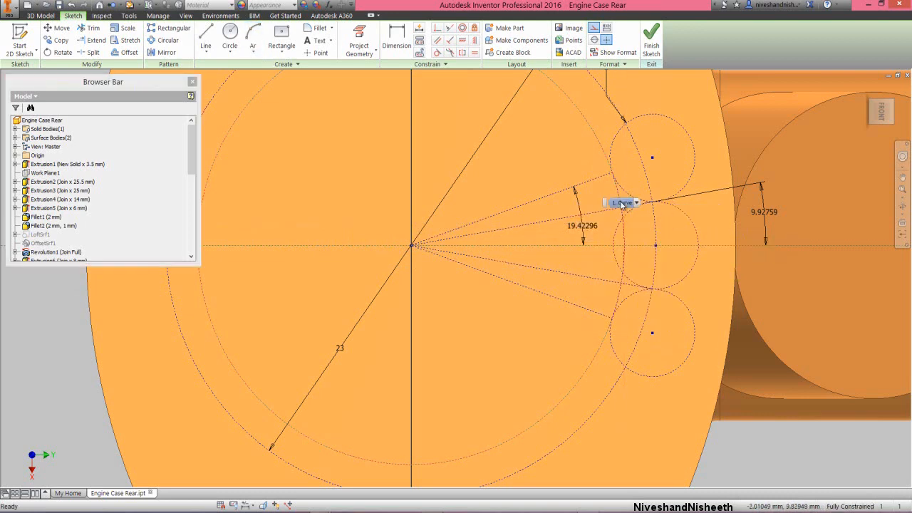
{"action": "left_click", "coordinate": [636, 203]}
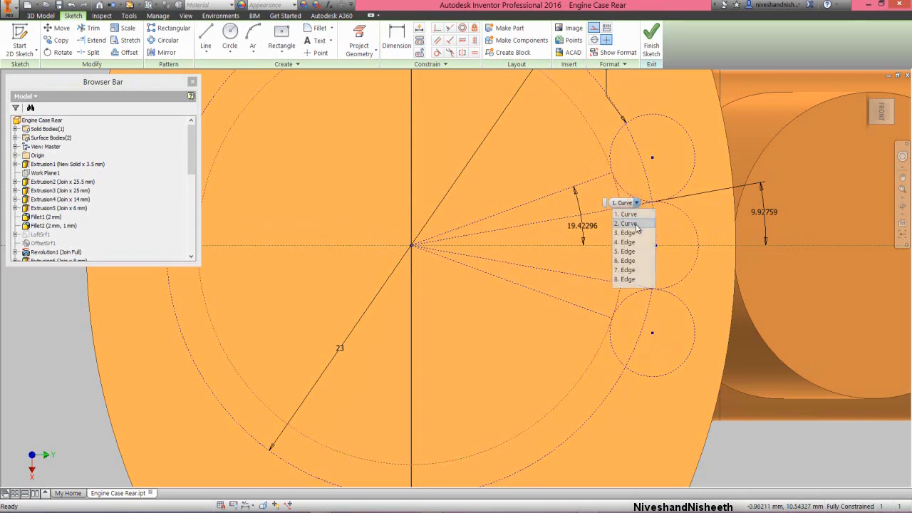
{"action": "left_click", "coordinate": [634, 224]}
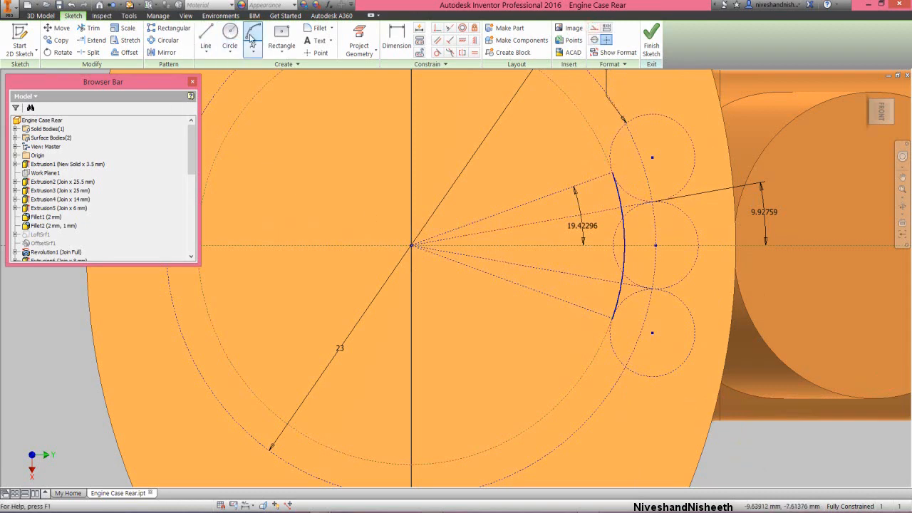
Start another three-point arc around where the upper and middle small construction circles touch.
{"action": "left_click", "coordinate": [252, 39]}
{"action": "scroll", "coordinate": [641, 174], "scroll_direction": "down", "scroll_amount": 5}
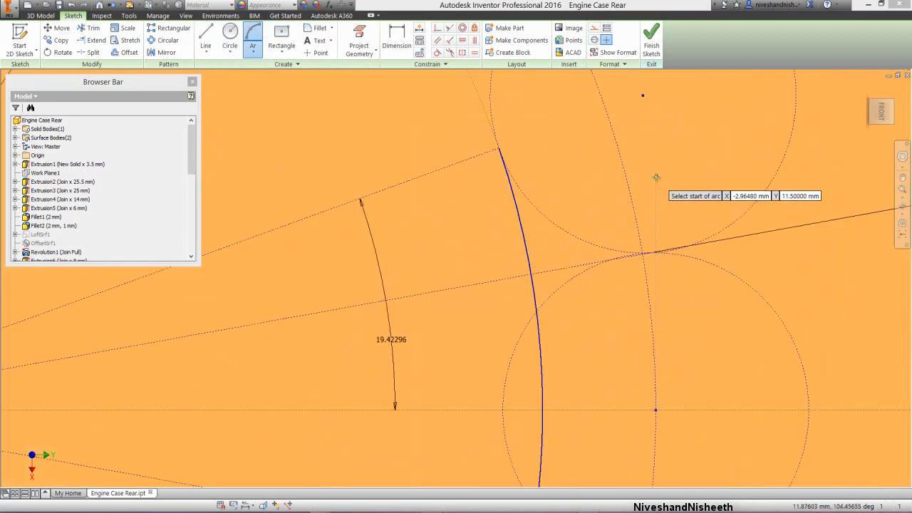
Draw a 2 mm radius three-point arc along the upper small circle, from its tangent point with the middle circle to the inner arc's upper end.
{"action": "scroll", "coordinate": [663, 285], "scroll_direction": "down", "scroll_amount": 4}
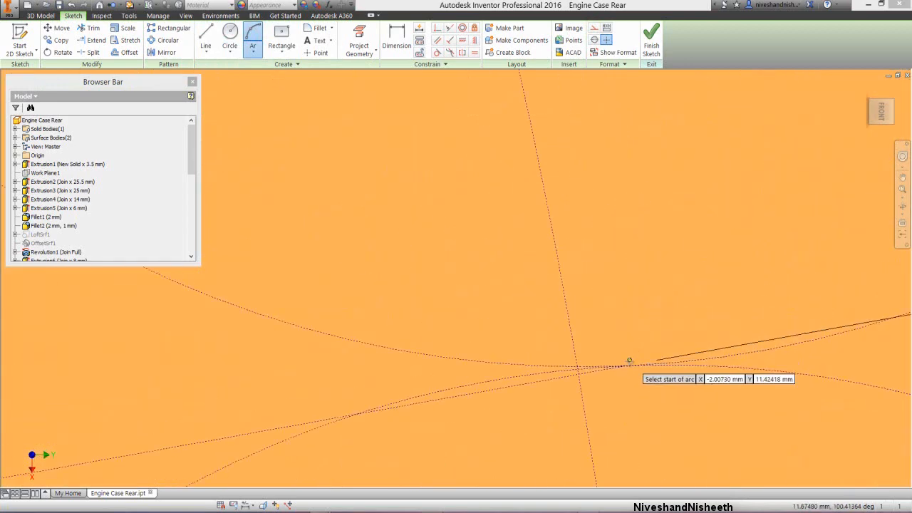
{"action": "left_click", "coordinate": [625, 366]}
{"action": "scroll", "coordinate": [613, 349], "scroll_direction": "down", "scroll_amount": 5}
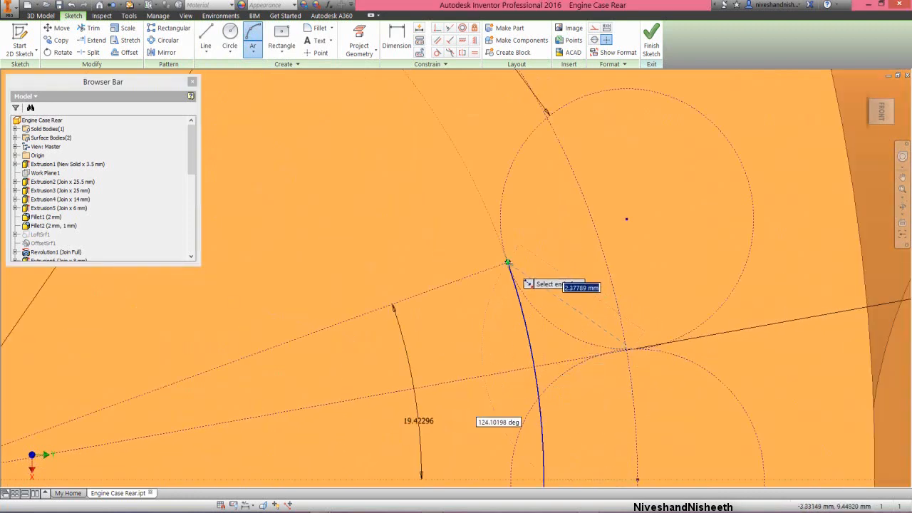
{"action": "left_click", "coordinate": [507, 263]}
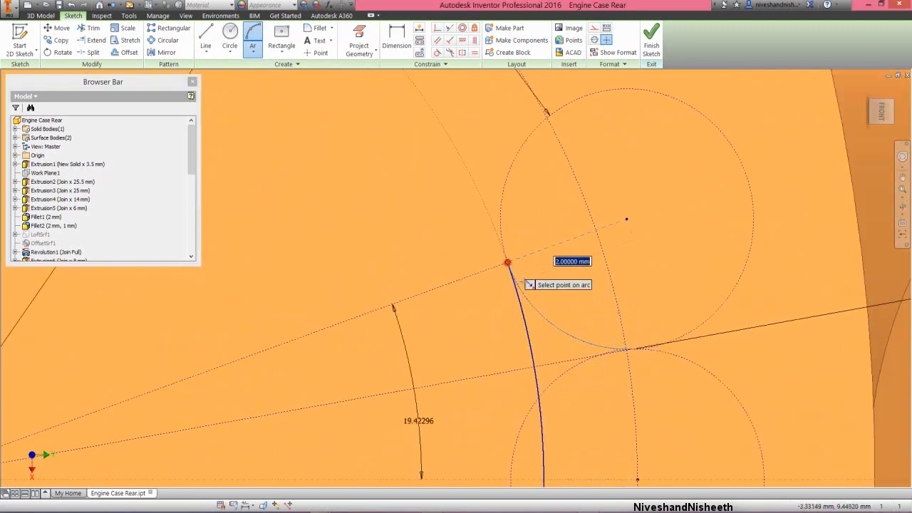
{"action": "left_click", "coordinate": [541, 312]}
{"action": "scroll", "coordinate": [563, 270], "scroll_direction": "up", "scroll_amount": 4}
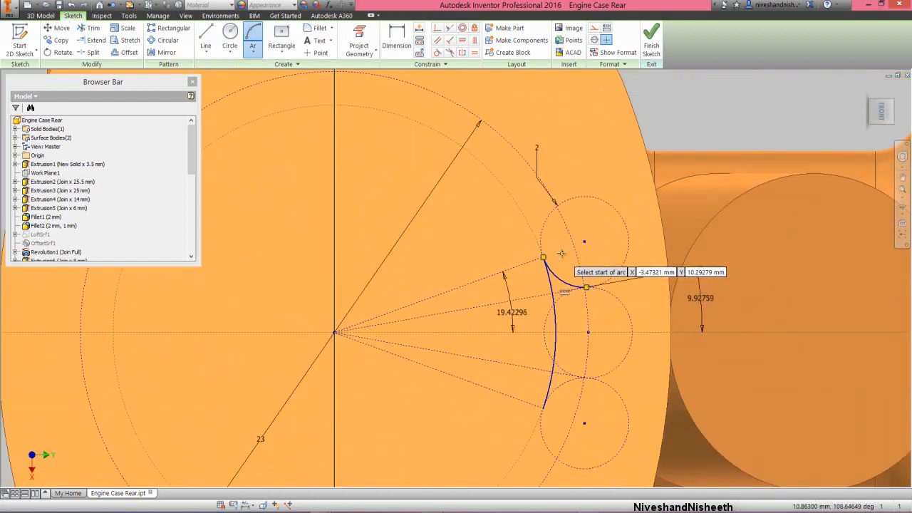
Draw the matching 2 mm radius arc along the lower small circle, from the inner arc's lower end to the middle circle's tangent point.
{"action": "scroll", "coordinate": [560, 257], "scroll_direction": "up", "scroll_amount": 3}
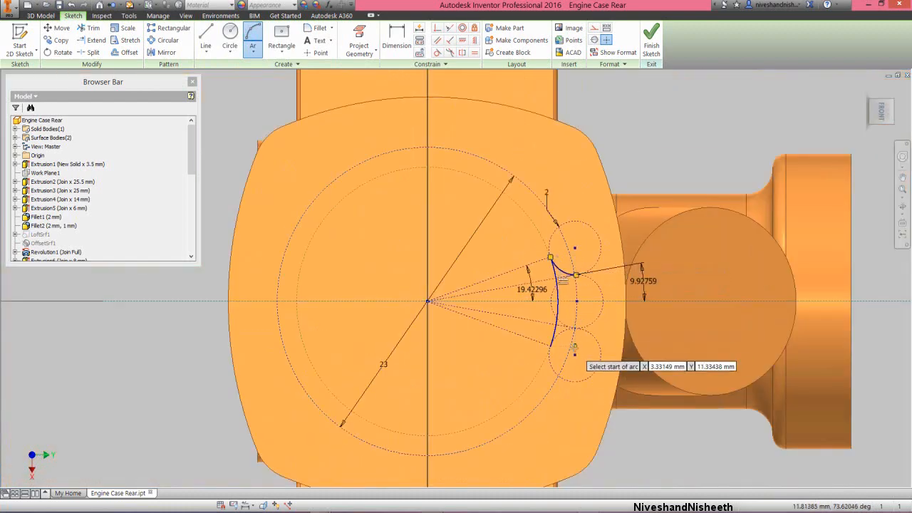
{"action": "scroll", "coordinate": [573, 347], "scroll_direction": "down", "scroll_amount": 4}
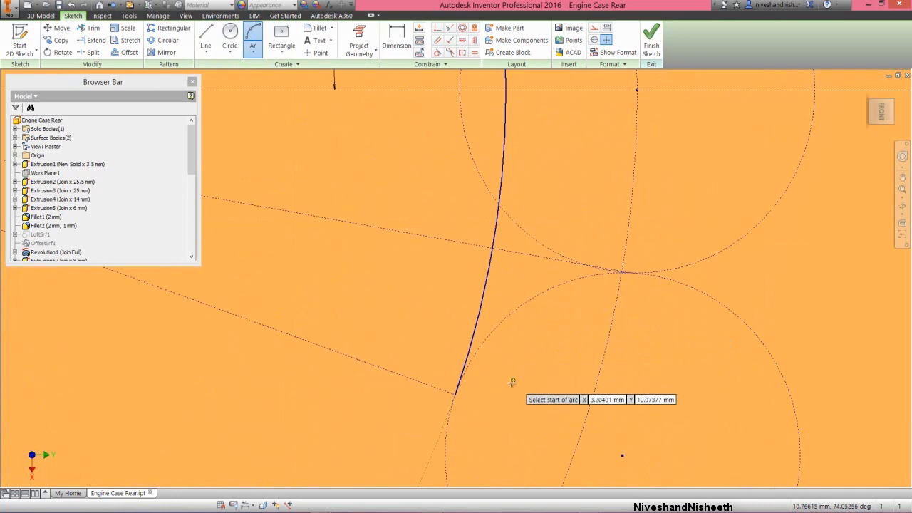
{"action": "left_click", "coordinate": [455, 393]}
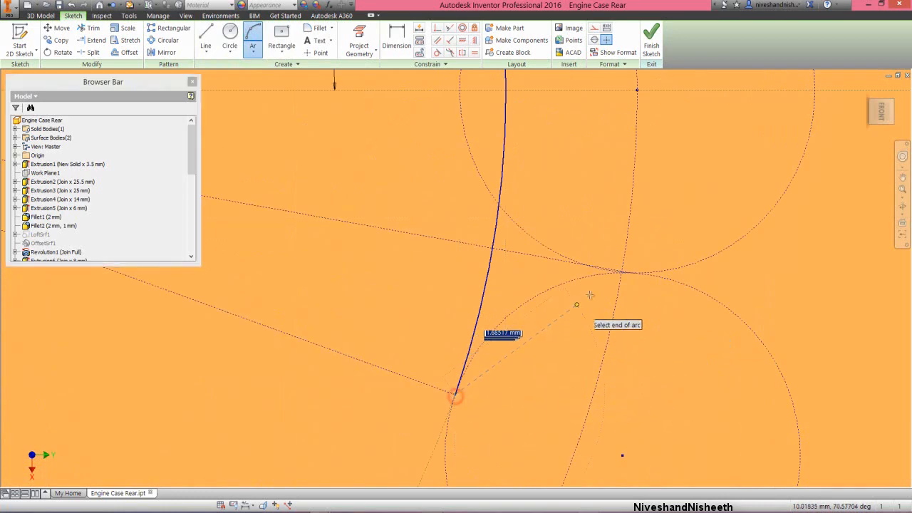
{"action": "scroll", "coordinate": [605, 285], "scroll_direction": "down", "scroll_amount": 4}
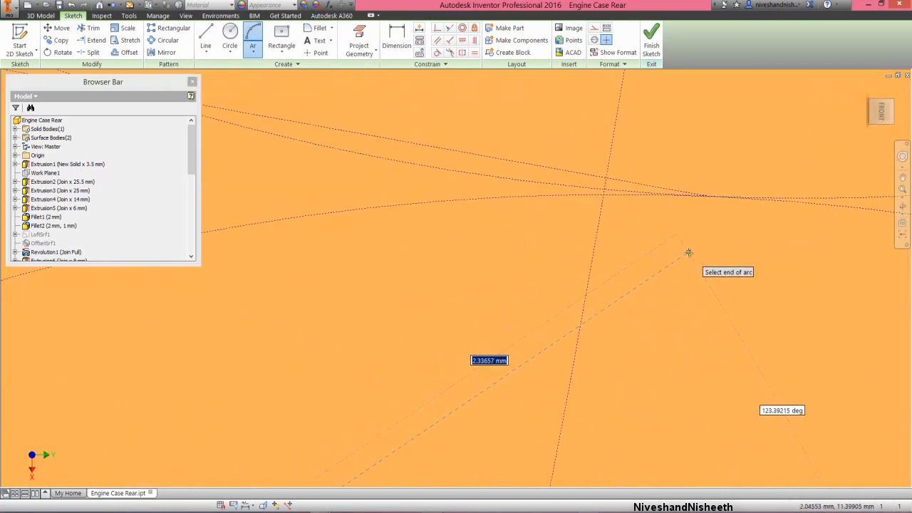
{"action": "left_click", "coordinate": [709, 196]}
{"action": "scroll", "coordinate": [674, 222], "scroll_direction": "up", "scroll_amount": 3}
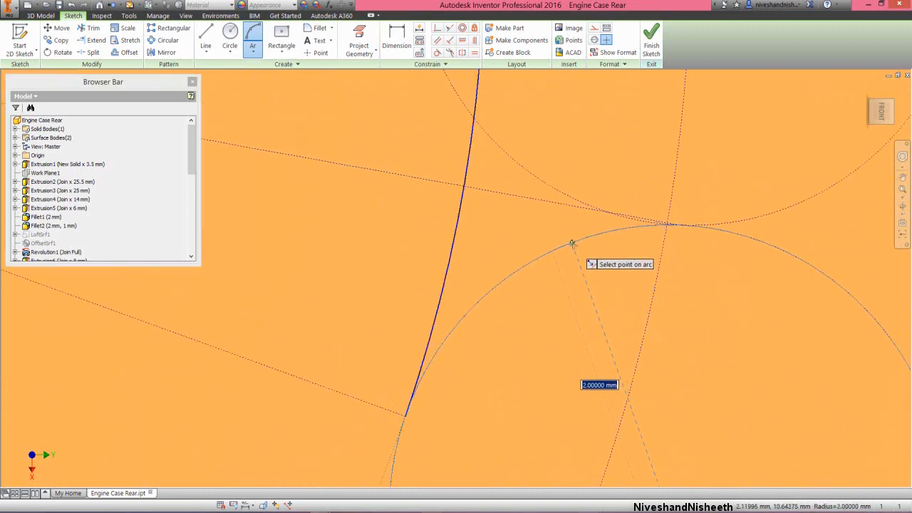
{"action": "left_click", "coordinate": [572, 244]}
{"action": "scroll", "coordinate": [572, 245], "scroll_direction": "up", "scroll_amount": 5}
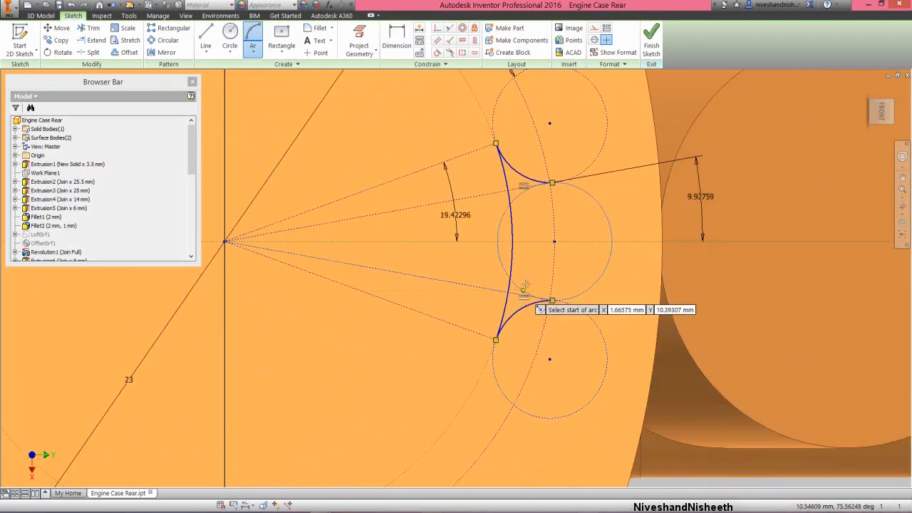
Close the lobe profile with a three-point arc around the middle circle's outer side, joining both fillet arcs, and finish the sketch.
{"action": "scroll", "coordinate": [578, 226], "scroll_direction": "down", "scroll_amount": 3}
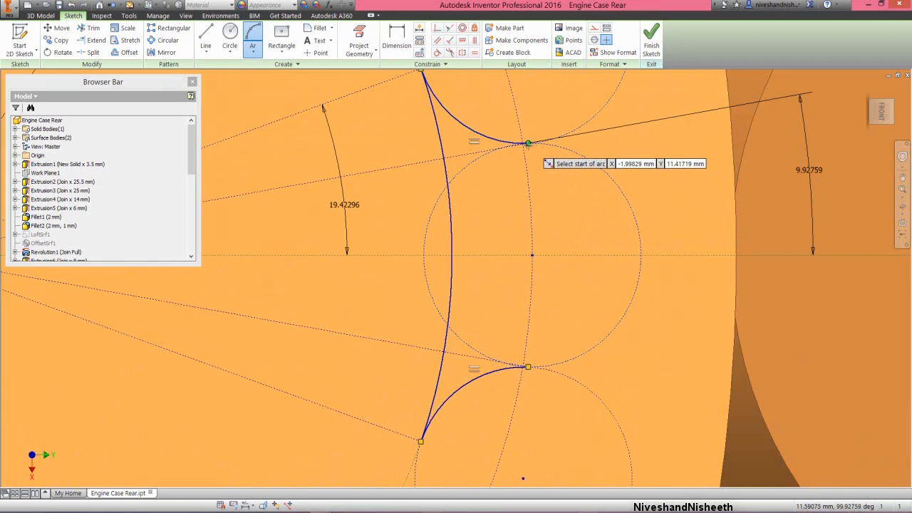
{"action": "left_click", "coordinate": [528, 143]}
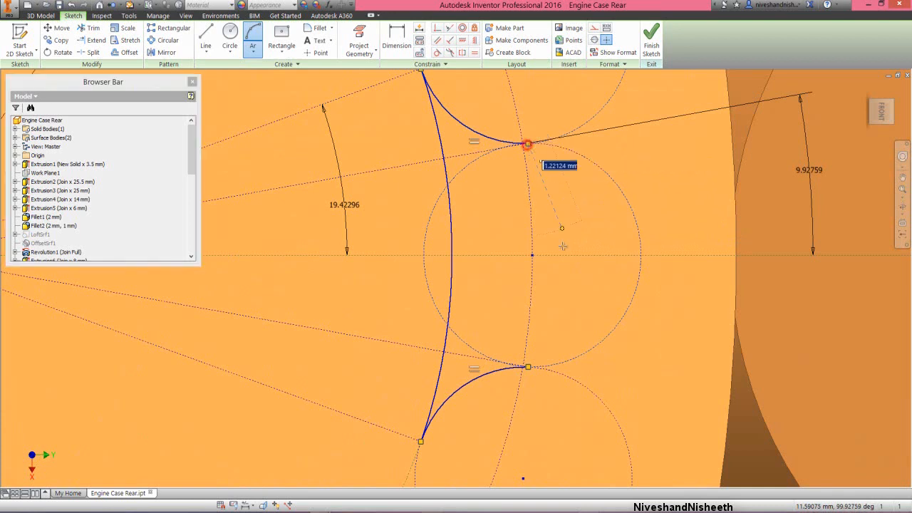
{"action": "left_click", "coordinate": [528, 367]}
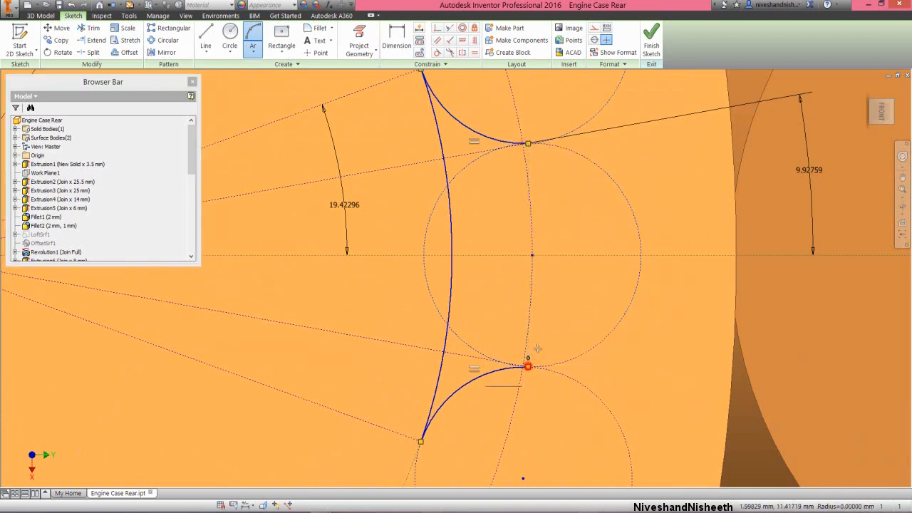
{"action": "left_click", "coordinate": [636, 291]}
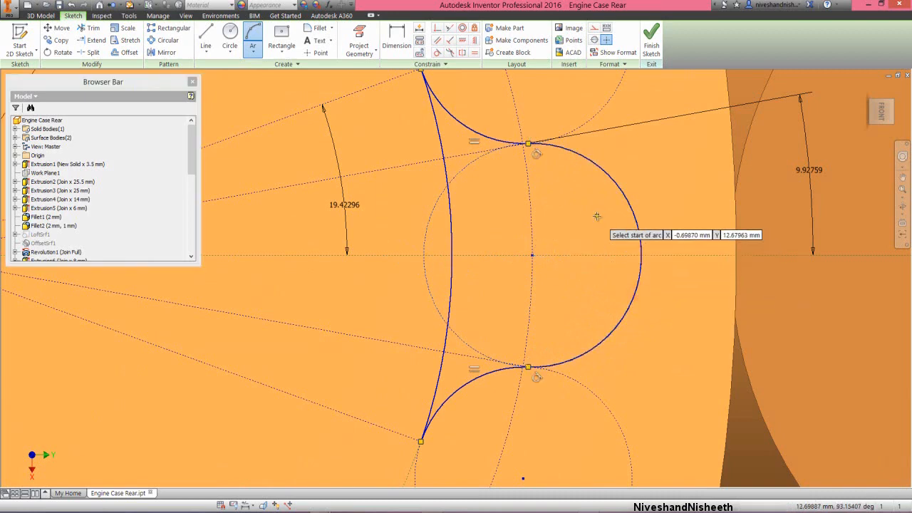
{"action": "right_click", "coordinate": [596, 215]}
{"action": "left_click", "coordinate": [627, 219]}
{"action": "scroll", "coordinate": [606, 257], "scroll_direction": "up", "scroll_amount": 3}
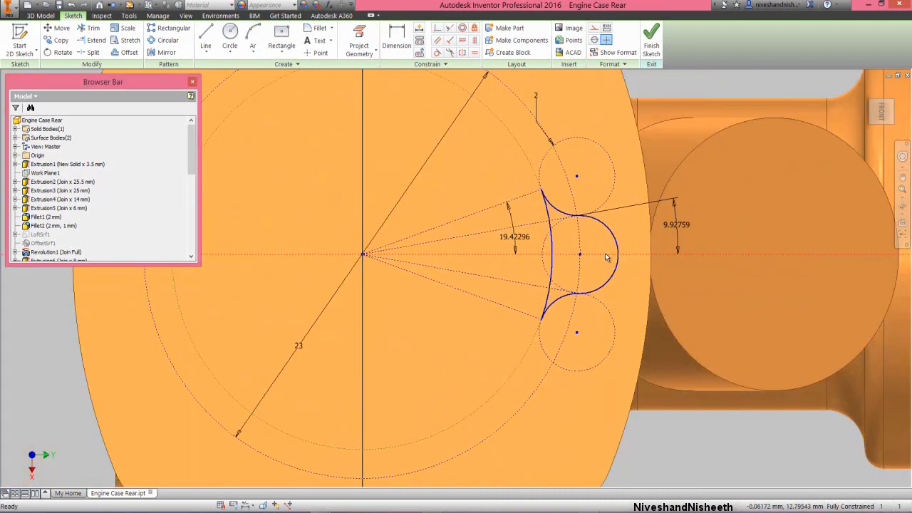
{"action": "left_click", "coordinate": [651, 39]}
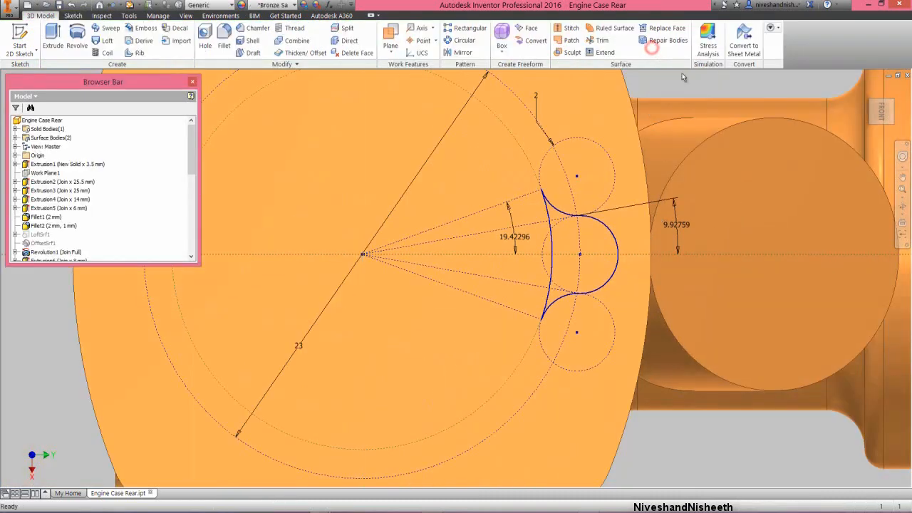
Extrude the lobe profile as a join, using the To extent down to the upper face of the lowest cooling fin.
{"action": "left_click", "coordinate": [873, 108]}
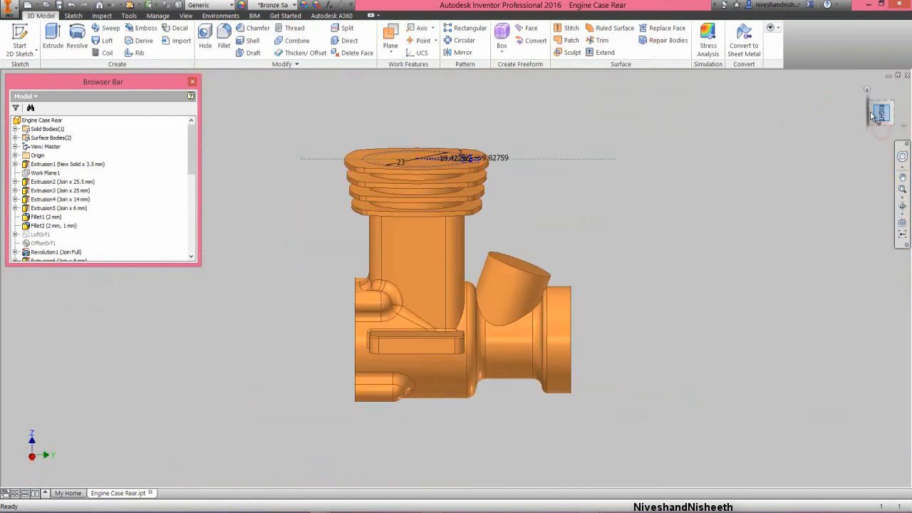
{"action": "left_click", "coordinate": [895, 107]}
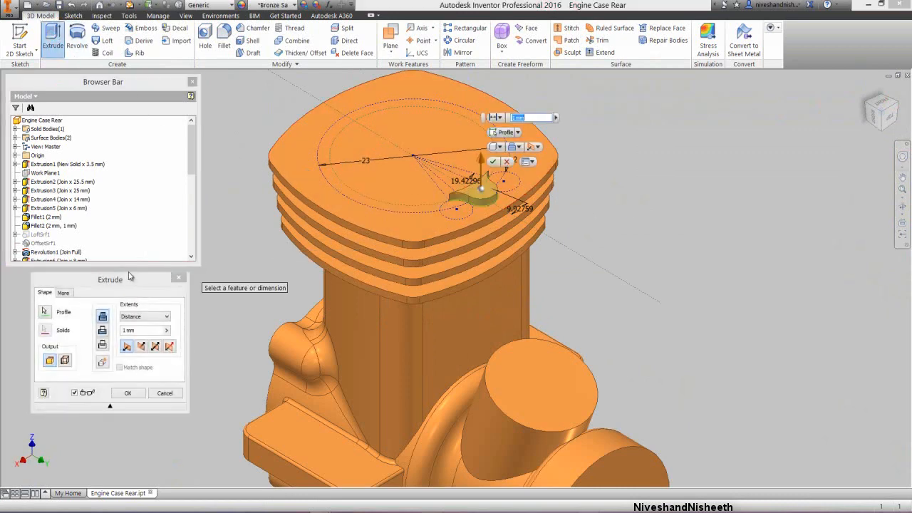
{"action": "left_click", "coordinate": [126, 279]}
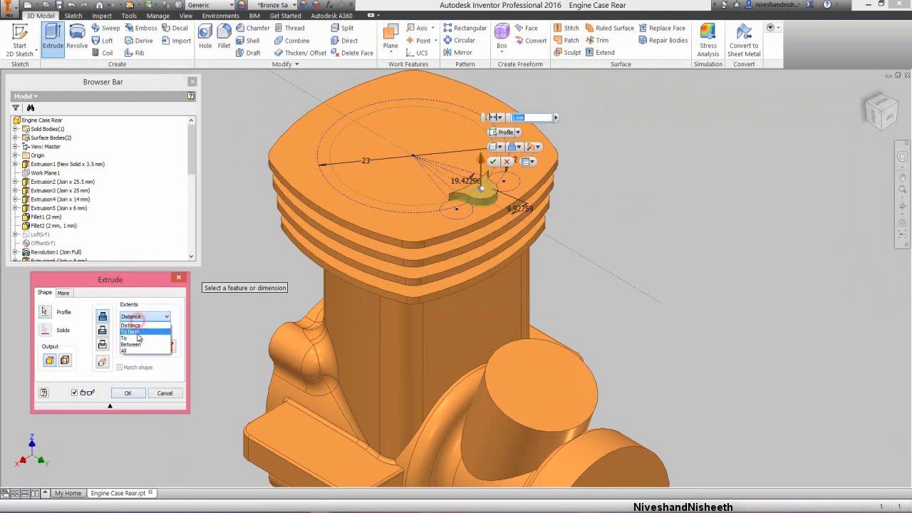
{"action": "left_click", "coordinate": [139, 336]}
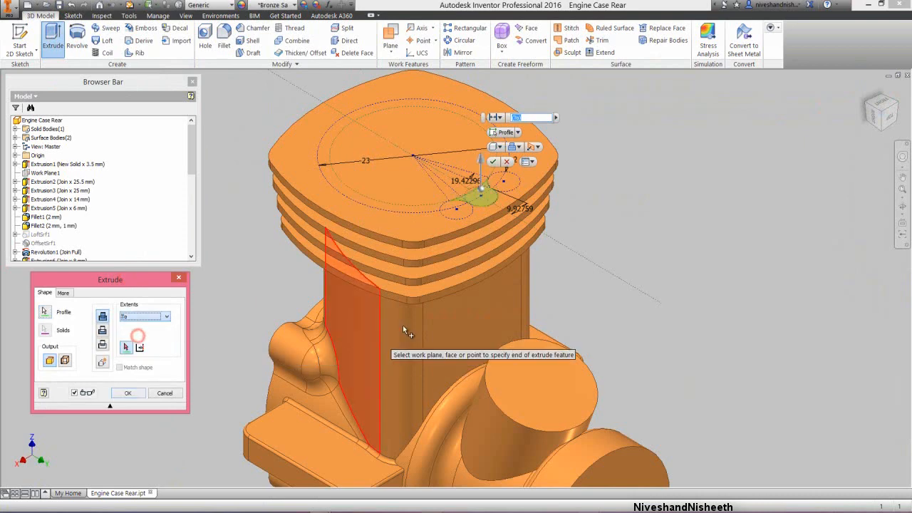
{"action": "left_click", "coordinate": [445, 282]}
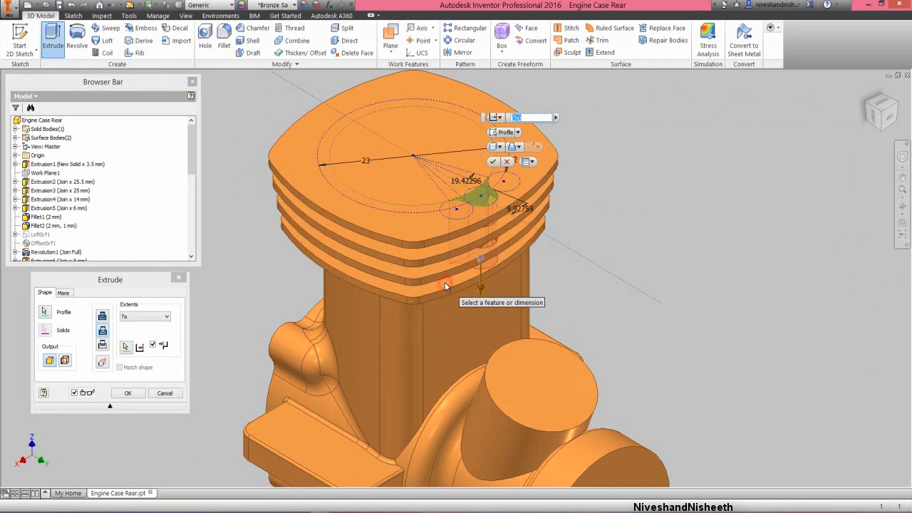
{"action": "left_click", "coordinate": [144, 280]}
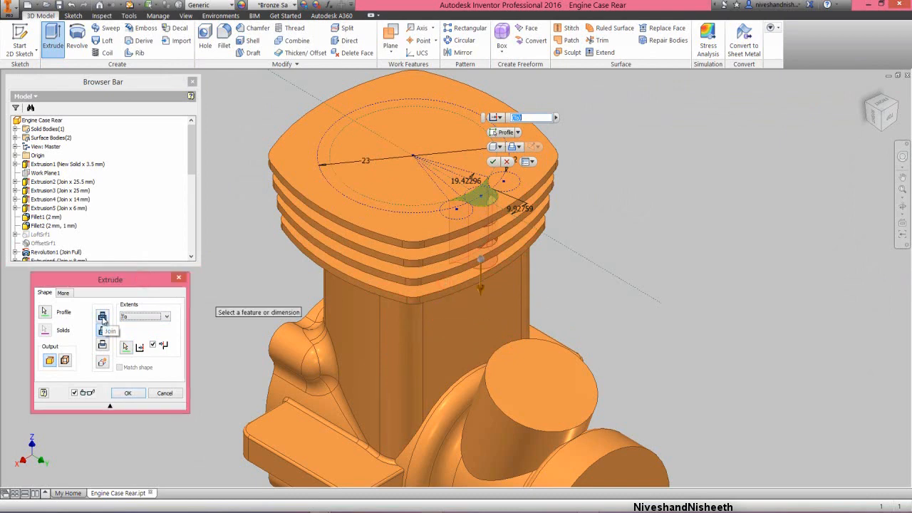
{"action": "left_click", "coordinate": [103, 317]}
{"action": "left_click", "coordinate": [133, 396]}
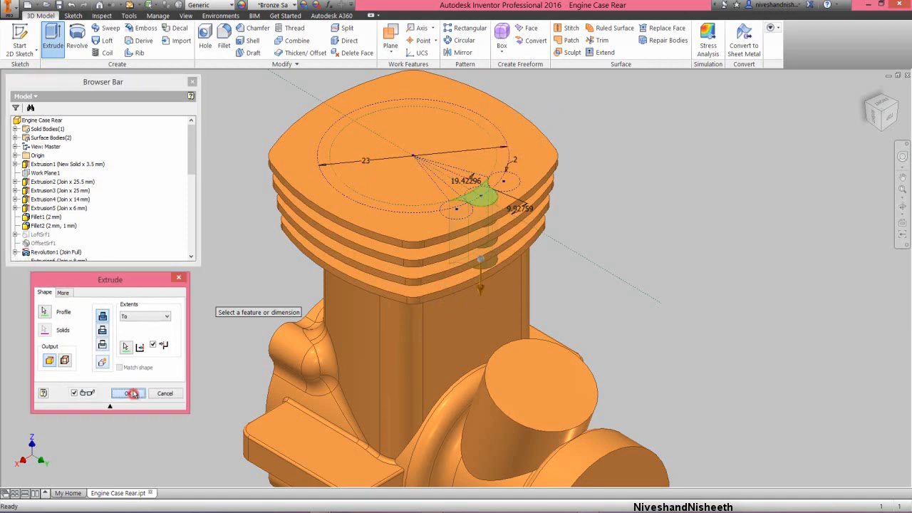
{"action": "left_click", "coordinate": [258, 113]}
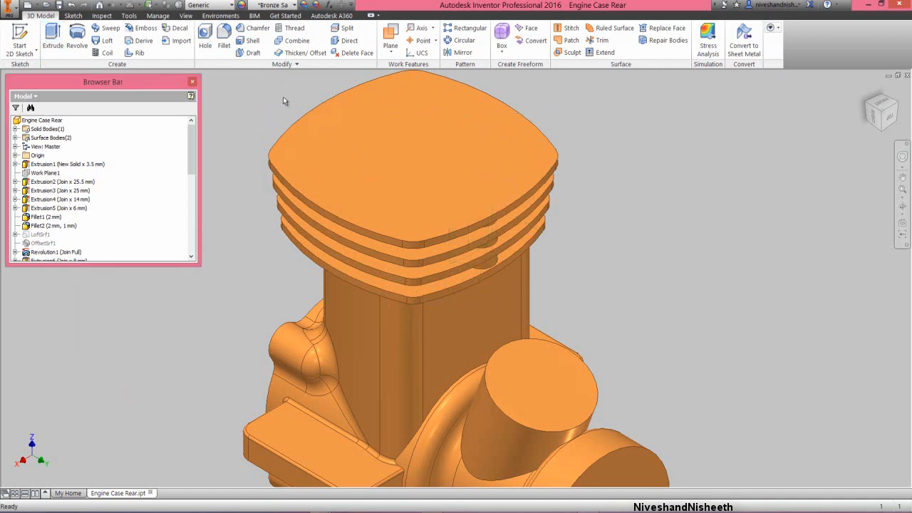
Create a circular pattern of the new lobe extrusion around the origin Z axis over 360 degrees.
{"action": "left_click", "coordinate": [456, 41]}
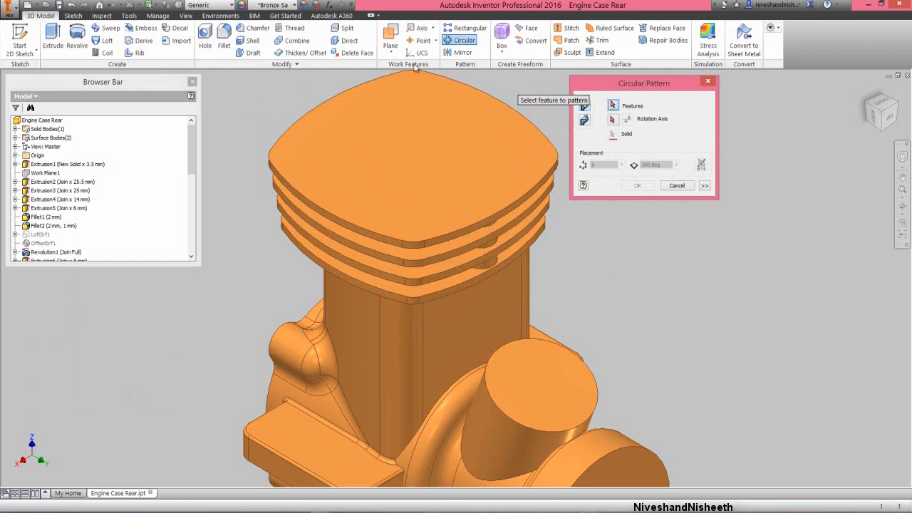
{"action": "left_click_drag", "start_coordinate": [193, 151], "coordinate": [191, 237]}
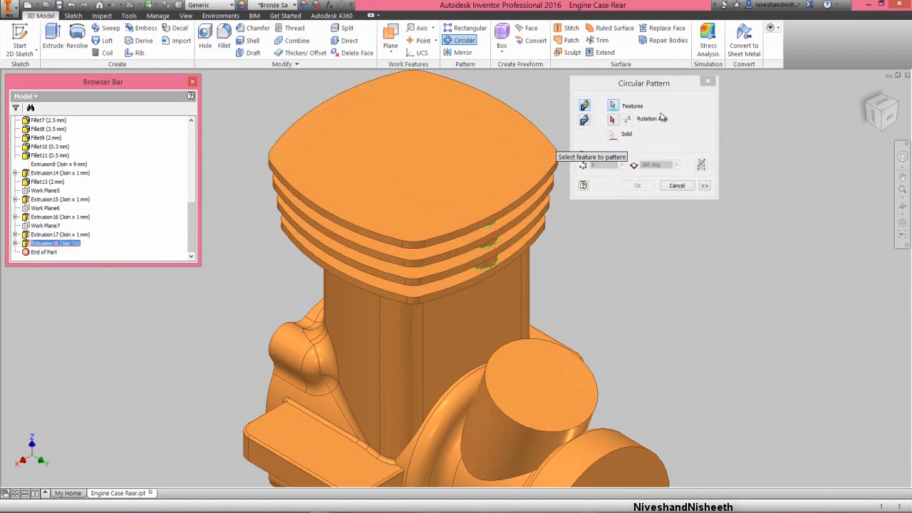
{"action": "left_click", "coordinate": [682, 86]}
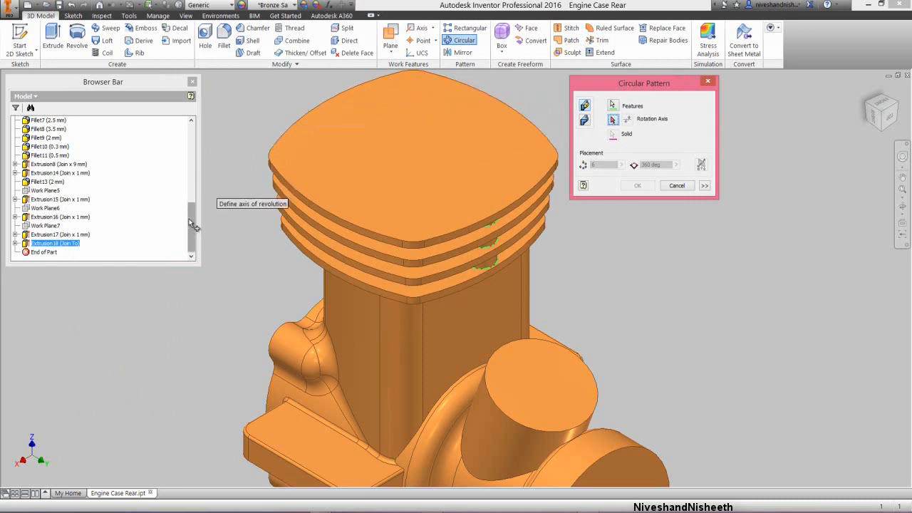
{"action": "scroll", "coordinate": [193, 225], "scroll_direction": "up", "scroll_amount": 10}
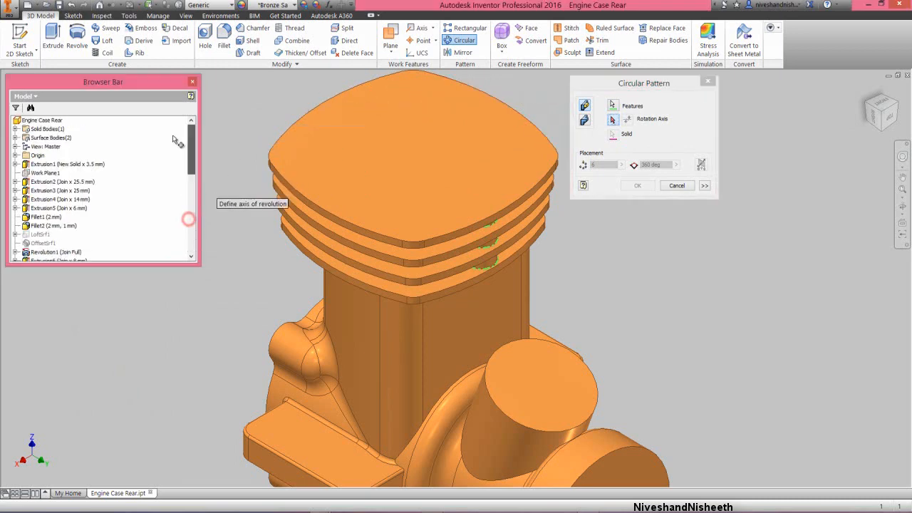
{"action": "left_click", "coordinate": [15, 155]}
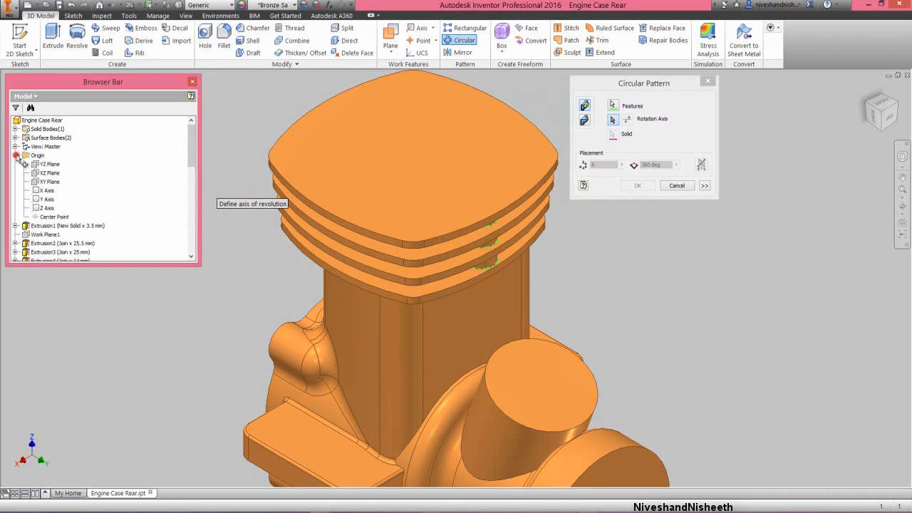
{"action": "left_click", "coordinate": [44, 208]}
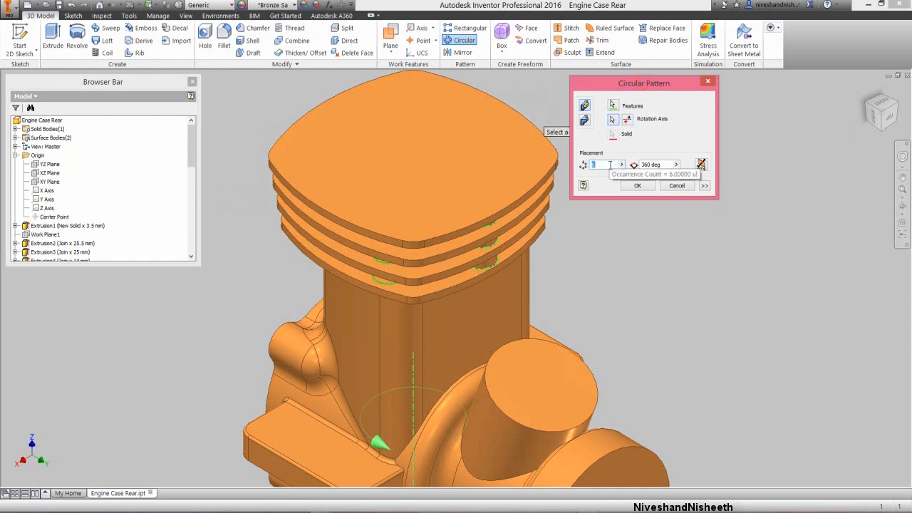
{"action": "type", "text": "6"}
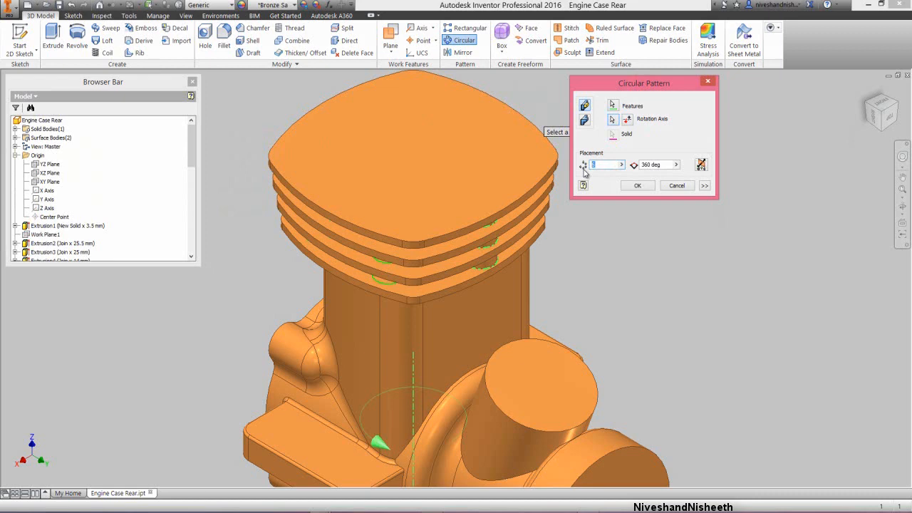
{"action": "left_click", "coordinate": [637, 186]}
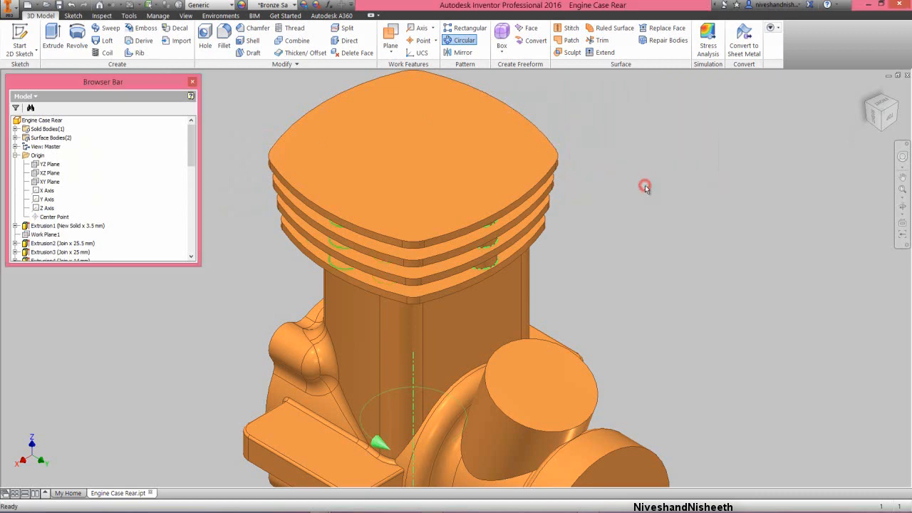
Collapse all expanded nodes in the model browser tree.
{"action": "right_click", "coordinate": [47, 191]}
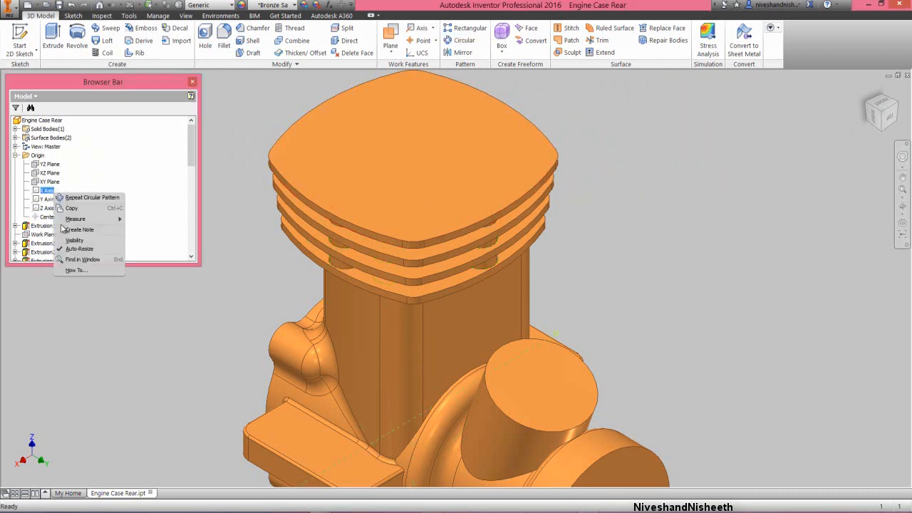
{"action": "left_click", "coordinate": [93, 296]}
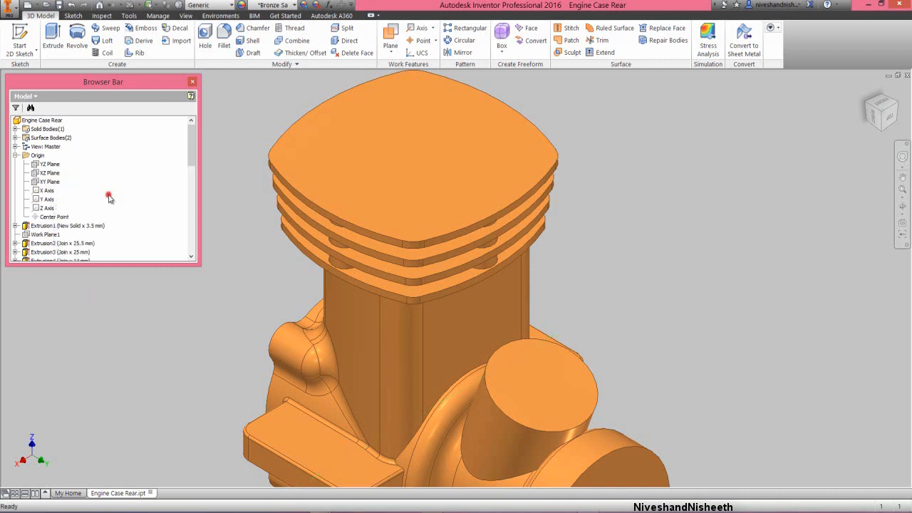
{"action": "right_click", "coordinate": [75, 186]}
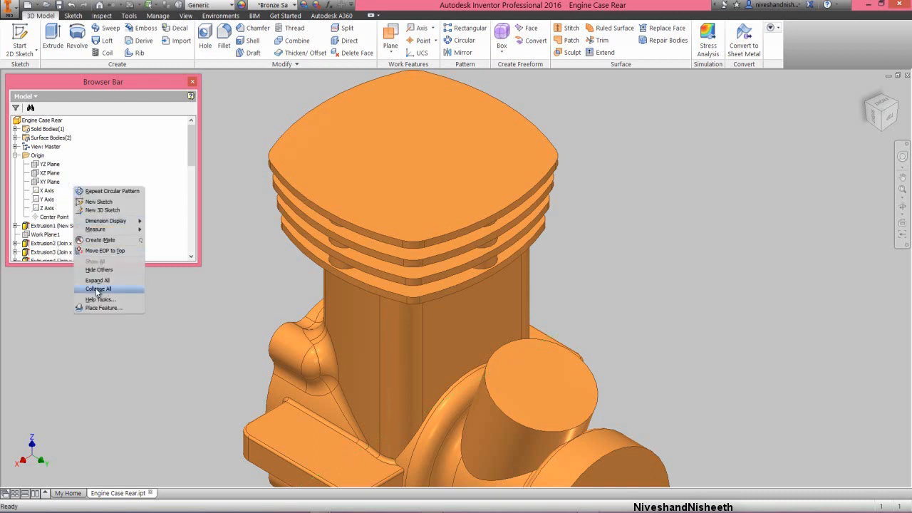
{"action": "left_click", "coordinate": [97, 289]}
Begin a constant 0.3 mm fillet with the upper and lower outer edge loops of the topmost cooling fin.
{"action": "left_click", "coordinate": [899, 206]}
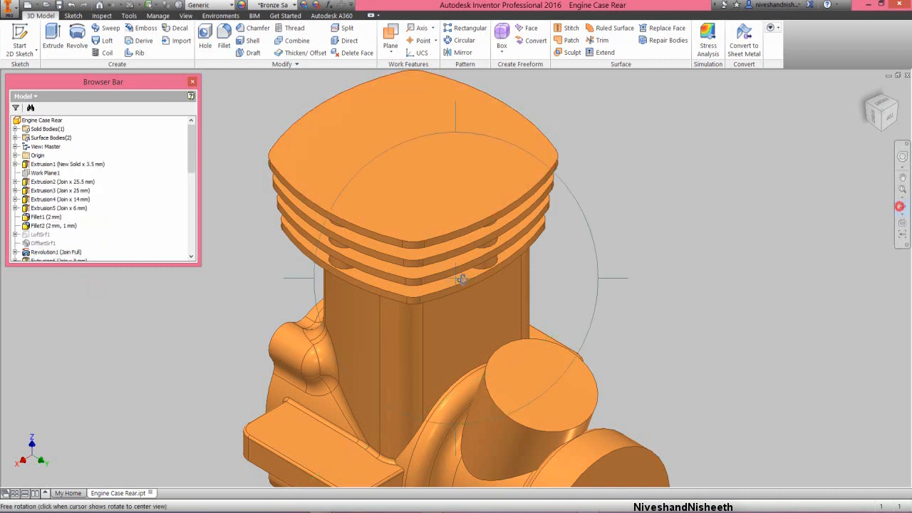
{"action": "left_click_drag", "start_coordinate": [303, 280], "coordinate": [463, 288]}
{"action": "left_click_drag", "start_coordinate": [463, 332], "coordinate": [387, 310]}
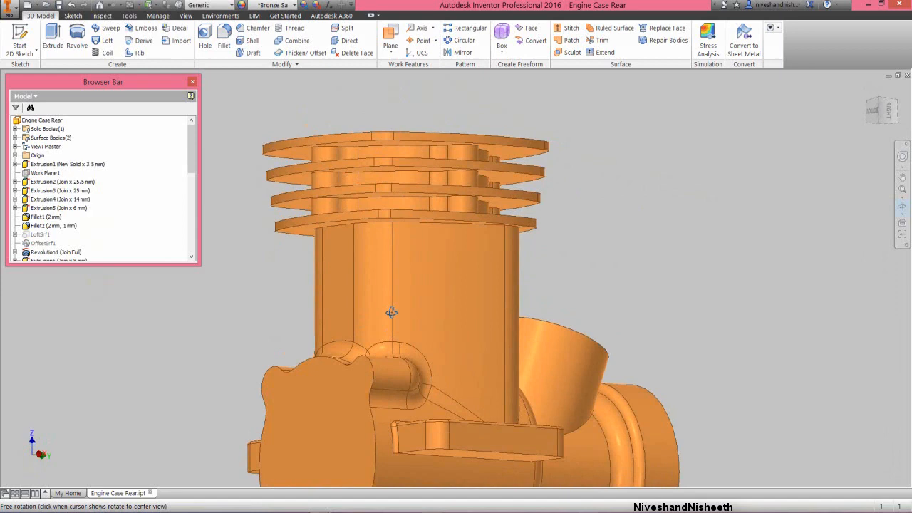
{"action": "right_click", "coordinate": [412, 250]}
{"action": "left_click", "coordinate": [417, 278]}
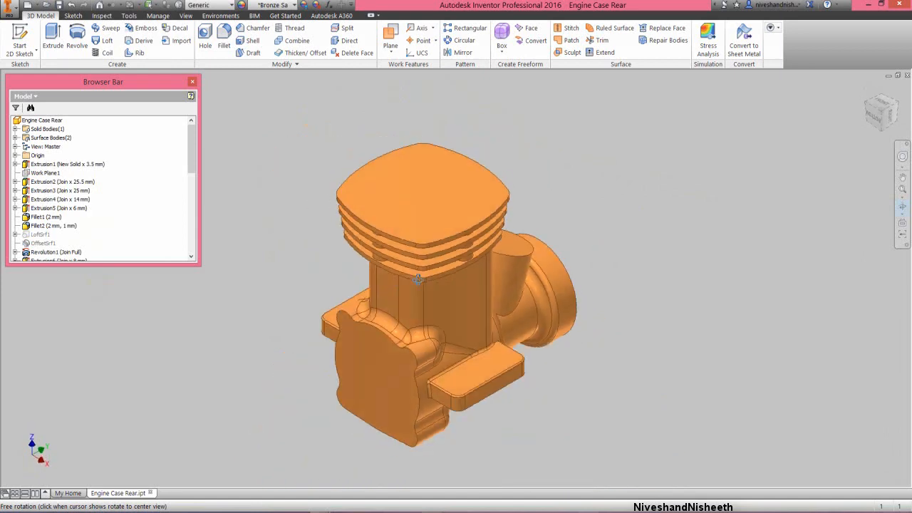
{"action": "right_click", "coordinate": [437, 177]}
{"action": "left_click", "coordinate": [475, 180]}
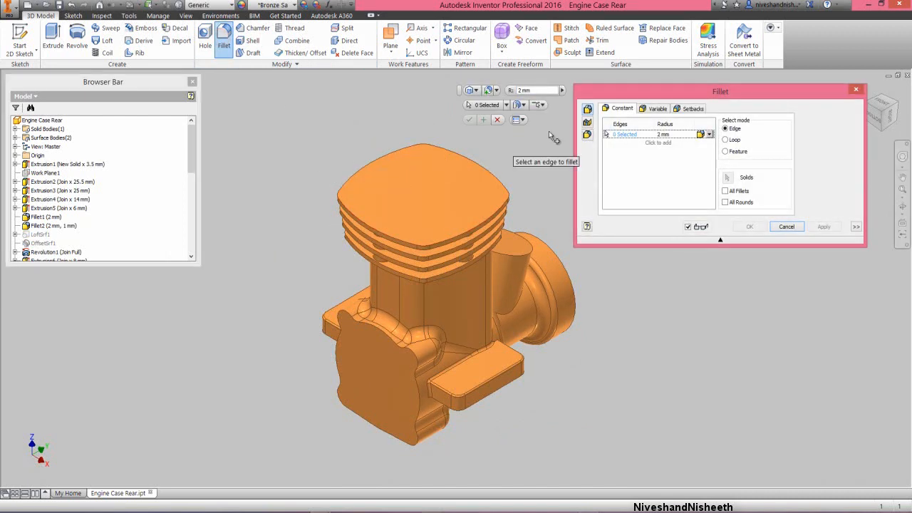
{"action": "left_click", "coordinate": [673, 134]}
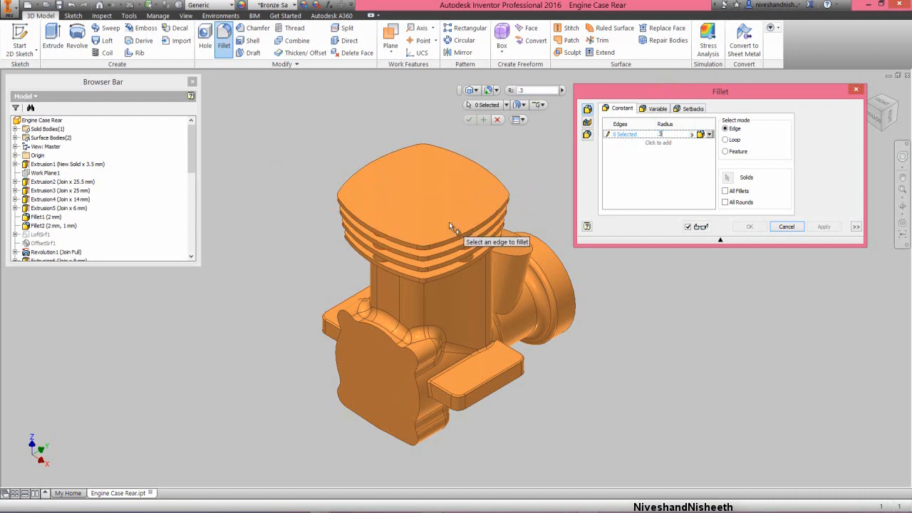
{"action": "scroll", "coordinate": [449, 223], "scroll_direction": "up", "scroll_amount": 3}
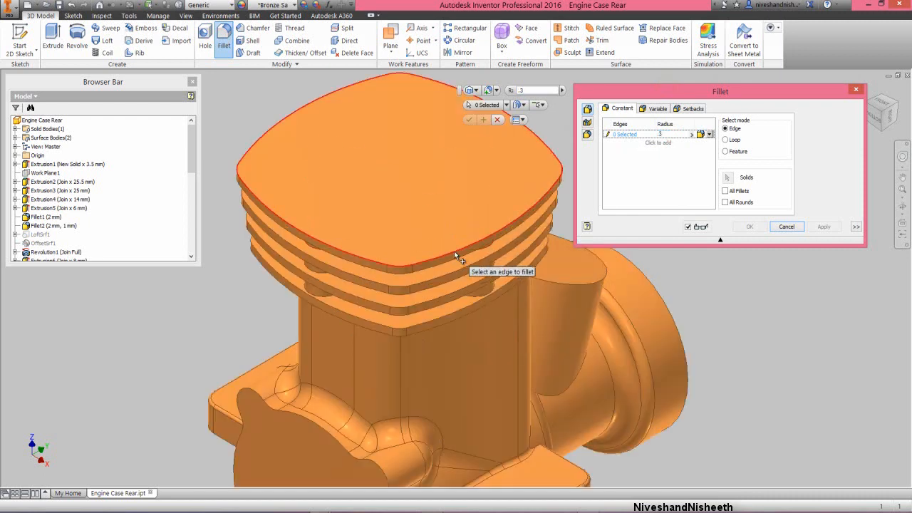
{"action": "left_click", "coordinate": [454, 254]}
{"action": "left_click", "coordinate": [455, 256]}
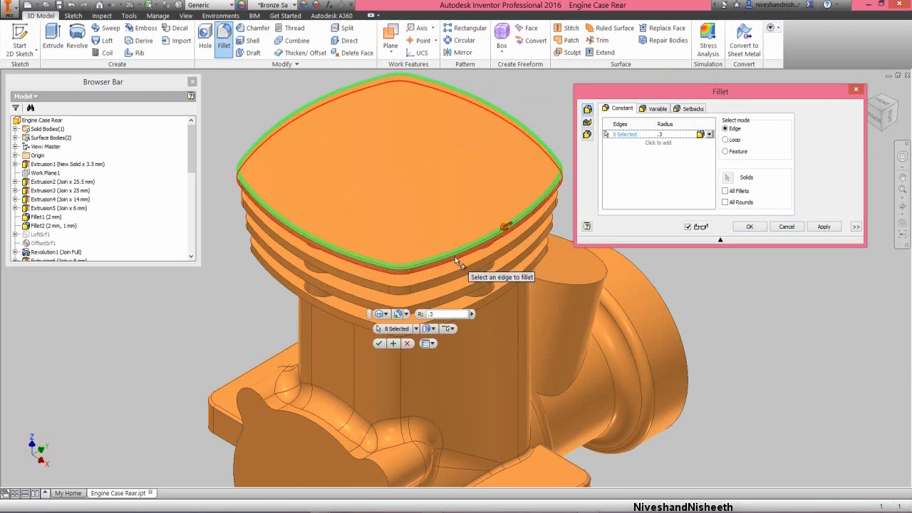
Add the upper and lower outer edge loops of the three remaining fins to the selection and apply the fillet.
{"action": "left_click", "coordinate": [456, 278]}
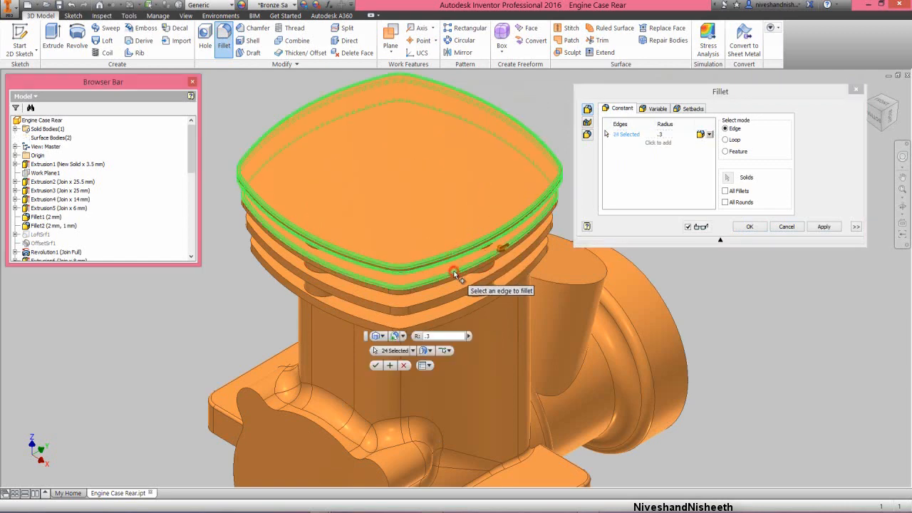
{"action": "left_click", "coordinate": [455, 277]}
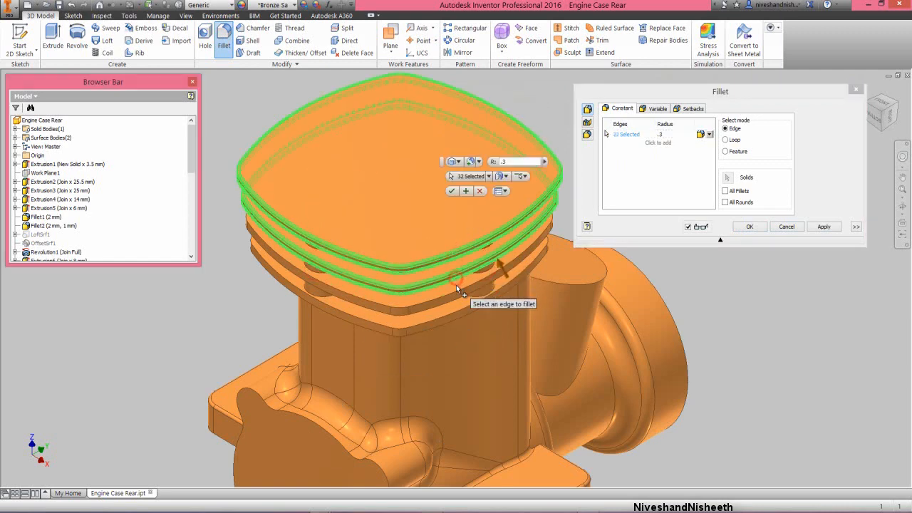
{"action": "left_click", "coordinate": [456, 291]}
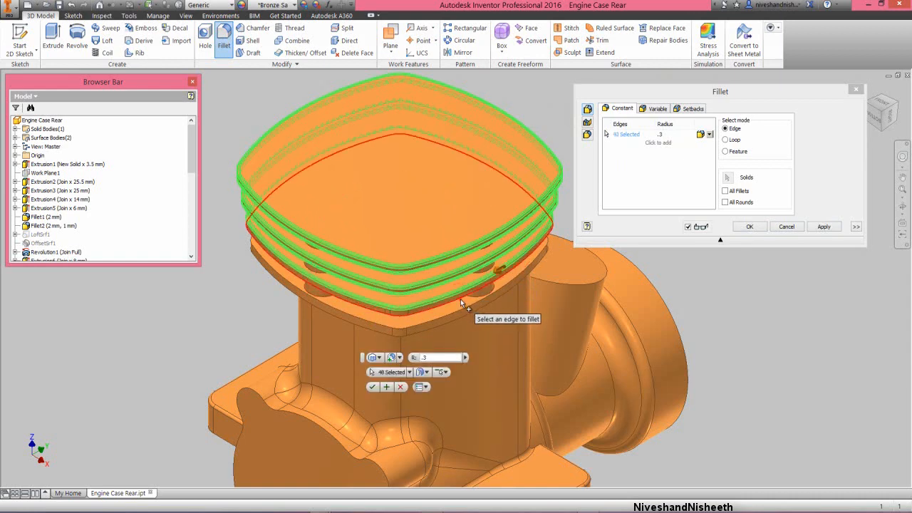
{"action": "left_click", "coordinate": [460, 298]}
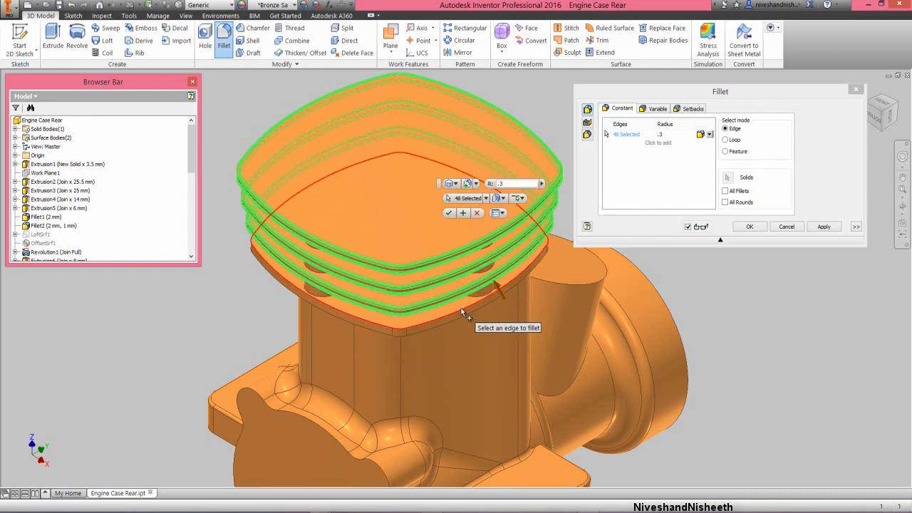
{"action": "left_click", "coordinate": [461, 308]}
{"action": "left_click", "coordinate": [463, 317]}
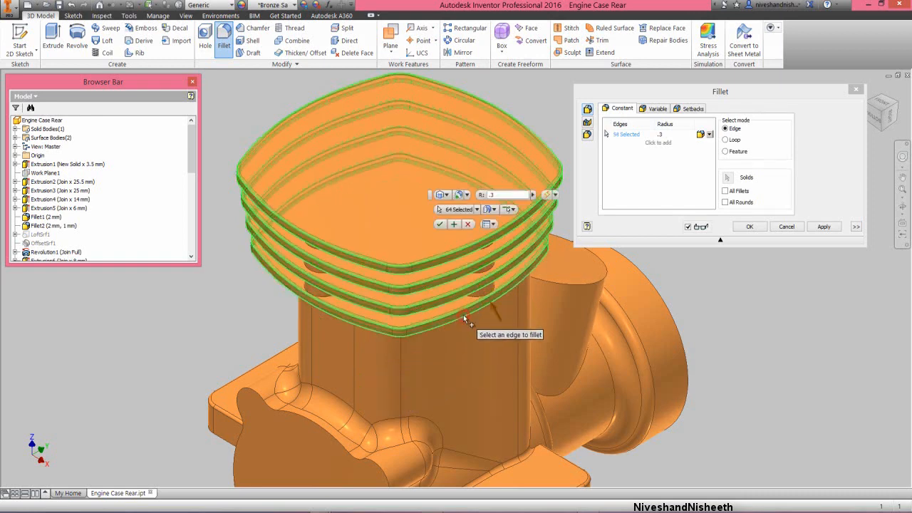
{"action": "left_click", "coordinate": [743, 227]}
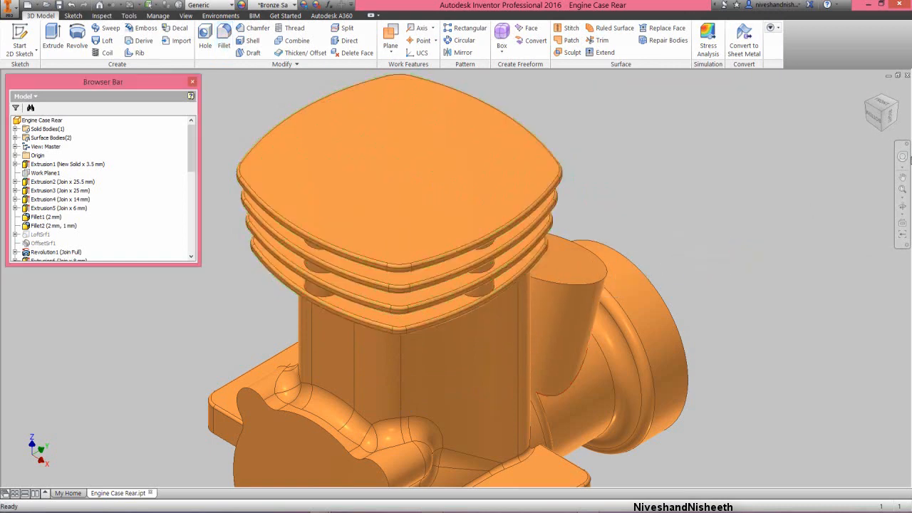
Begin a 0.5 mm fillet with the edges where the lobed core meets the upper faces of the three lower fins.
{"action": "left_click", "coordinate": [903, 156]}
{"action": "left_click_drag", "start_coordinate": [839, 172], "coordinate": [391, 208]}
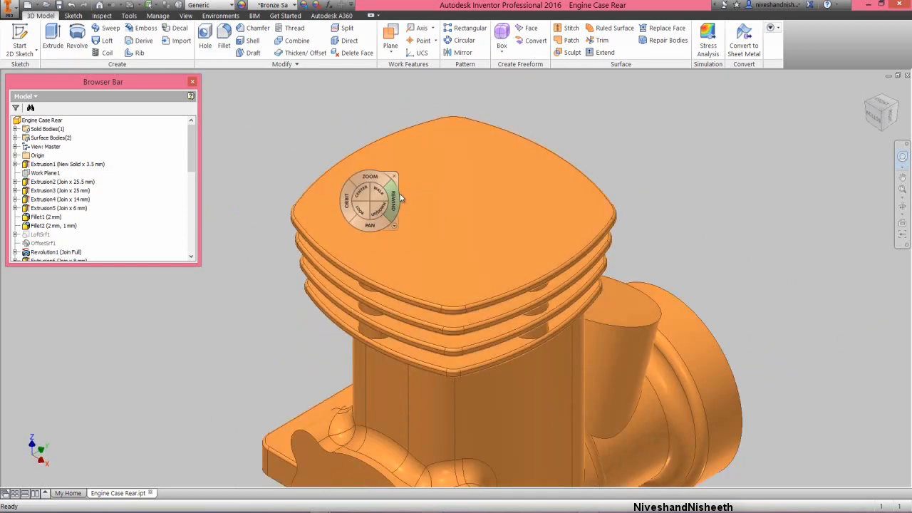
{"action": "left_click", "coordinate": [394, 174]}
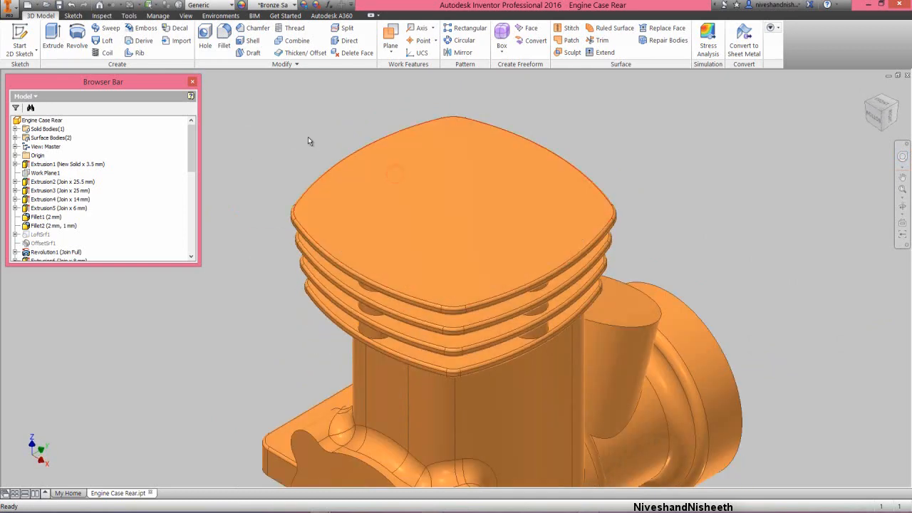
{"action": "left_click", "coordinate": [224, 39]}
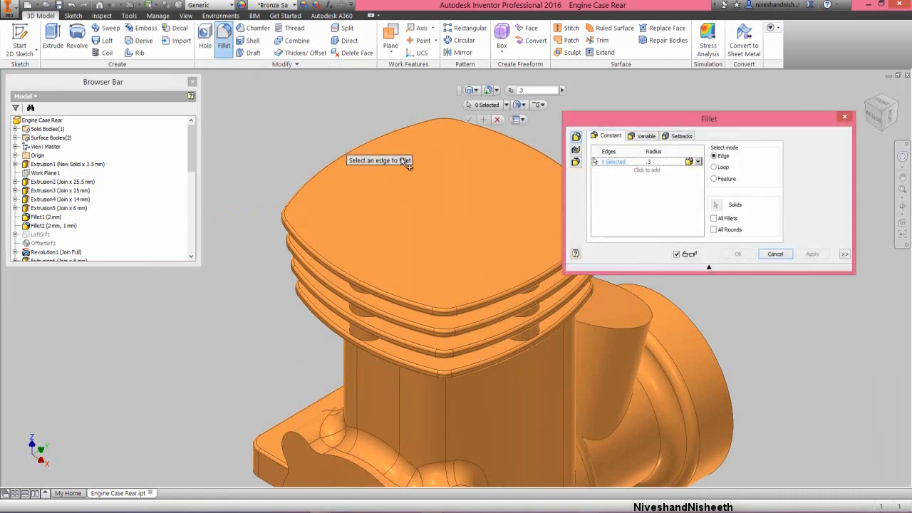
{"action": "key", "text": "BackSpace"}
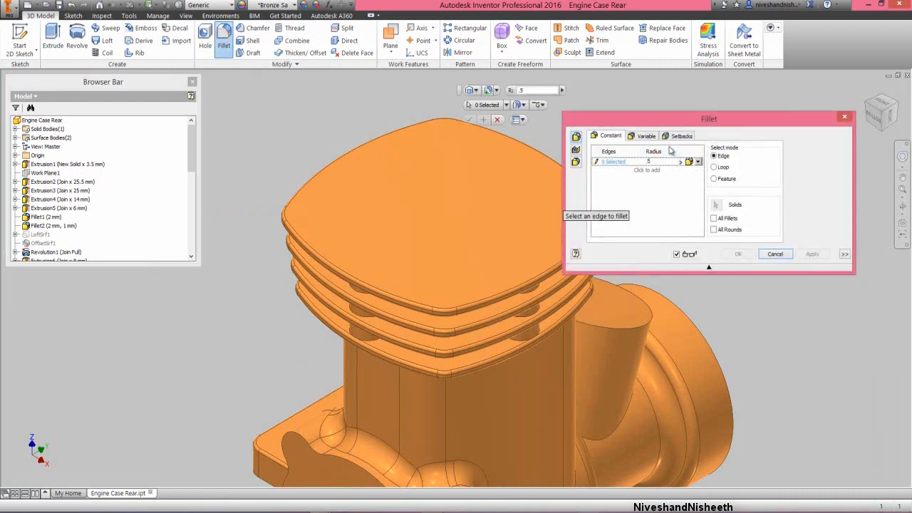
{"action": "left_click_drag", "start_coordinate": [693, 123], "coordinate": [750, 67]}
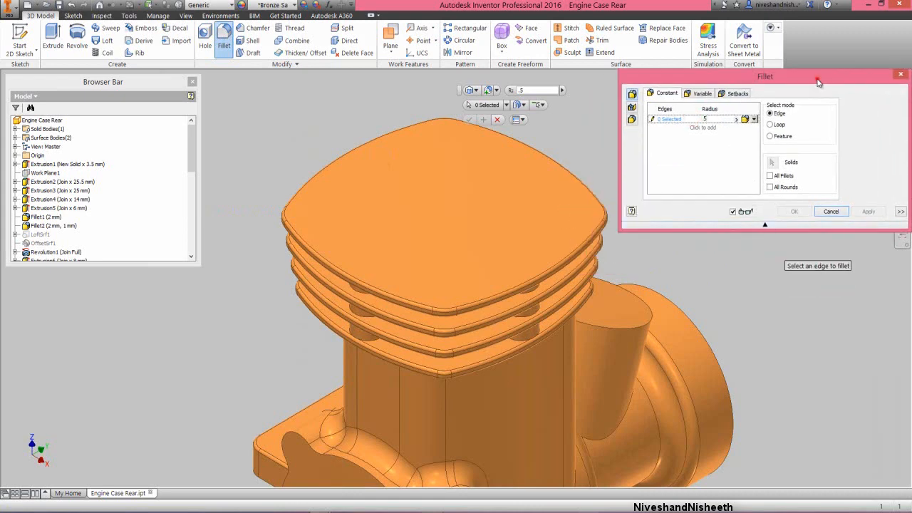
{"action": "left_click_drag", "start_coordinate": [819, 82], "coordinate": [211, 69]}
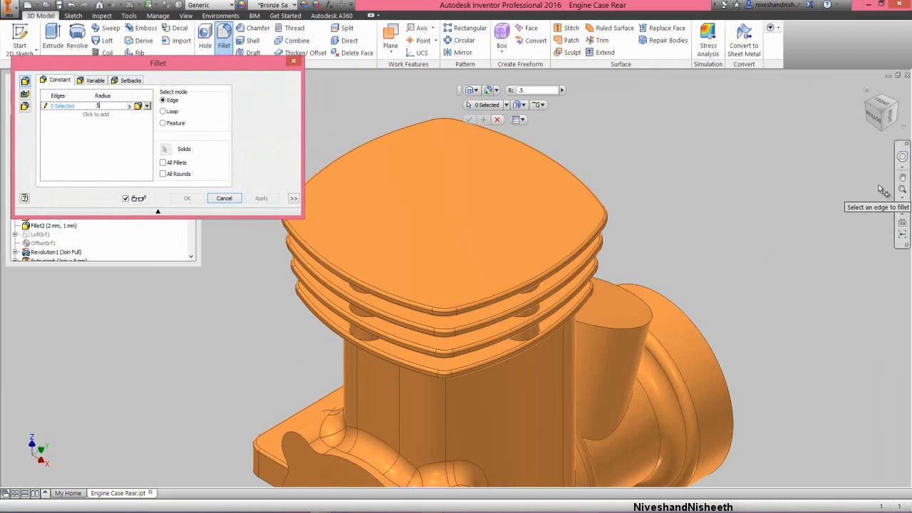
{"action": "left_click", "coordinate": [903, 207]}
{"action": "left_click_drag", "start_coordinate": [484, 289], "coordinate": [475, 271]}
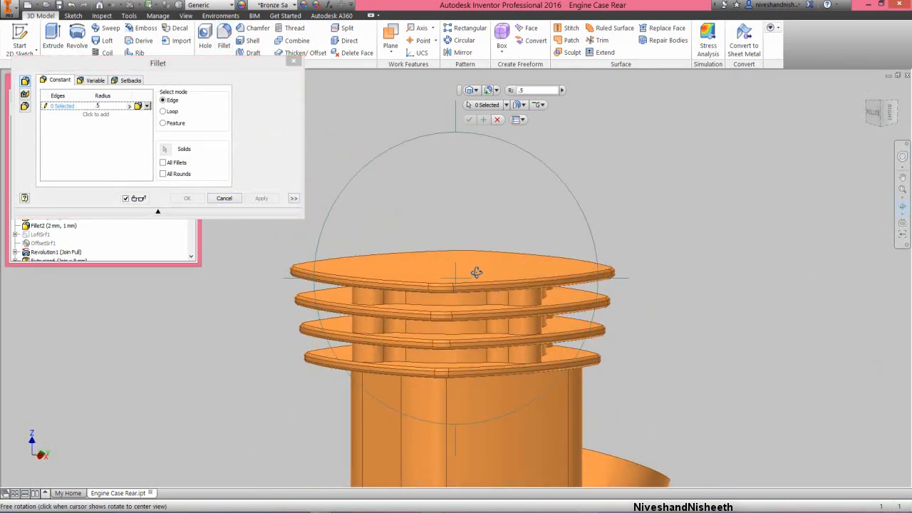
{"action": "right_click", "coordinate": [474, 272]}
{"action": "left_click", "coordinate": [514, 273]}
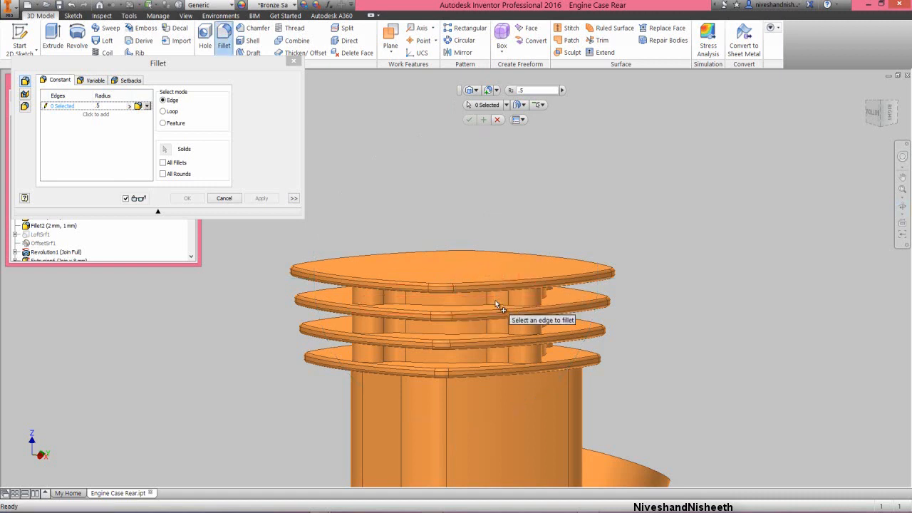
{"action": "left_click", "coordinate": [499, 308]}
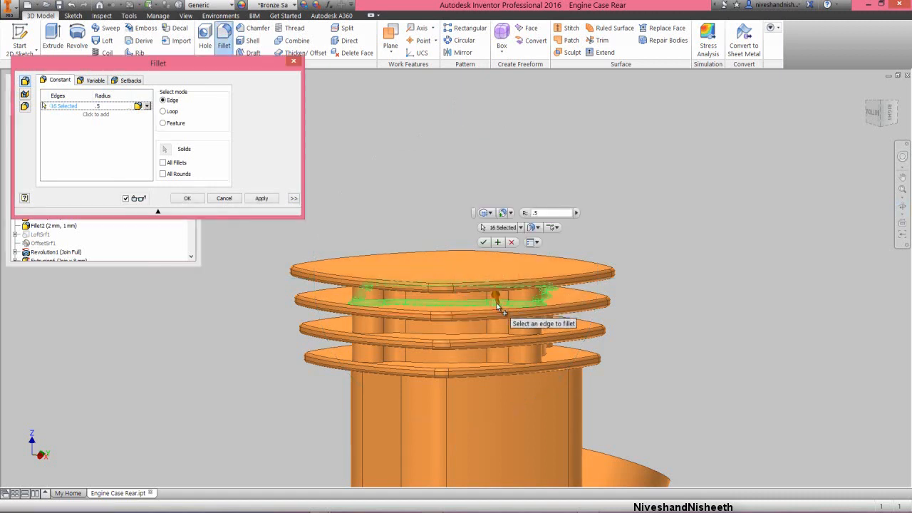
{"action": "left_click", "coordinate": [493, 331]}
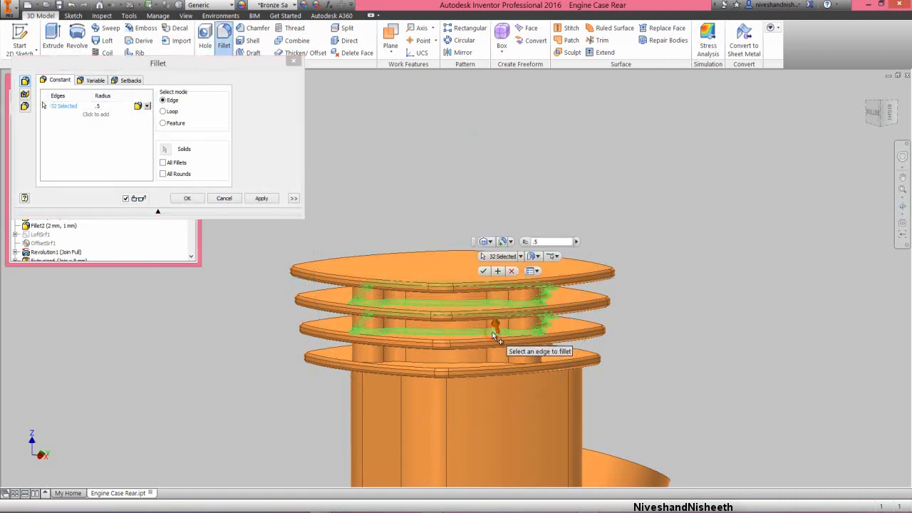
{"action": "left_click", "coordinate": [482, 366]}
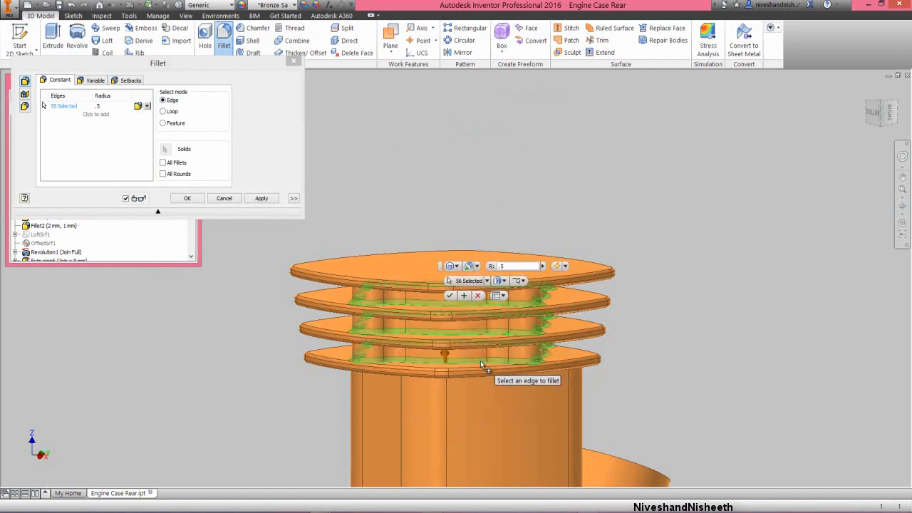
Add the edges where the lobed core meets the undersides of the three upper fins and apply the fillet.
{"action": "left_click_drag", "start_coordinate": [440, 268], "coordinate": [565, 166]}
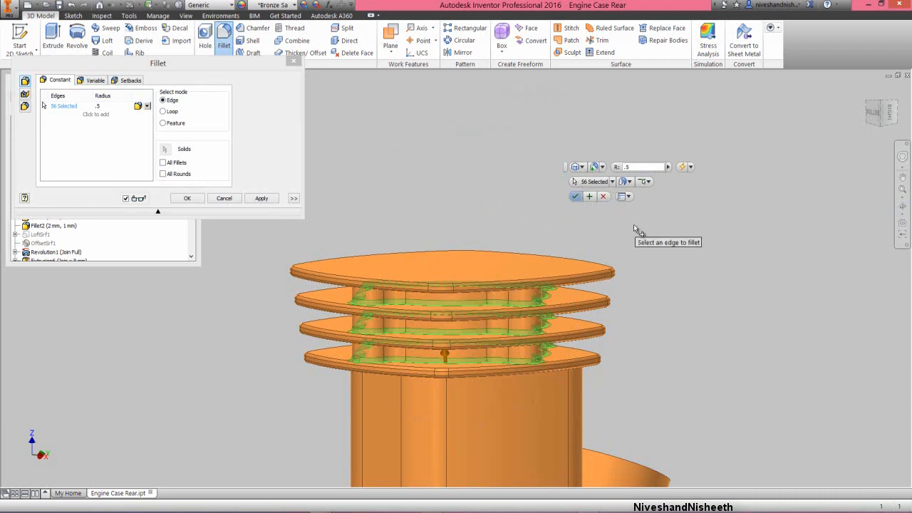
{"action": "left_click", "coordinate": [901, 156]}
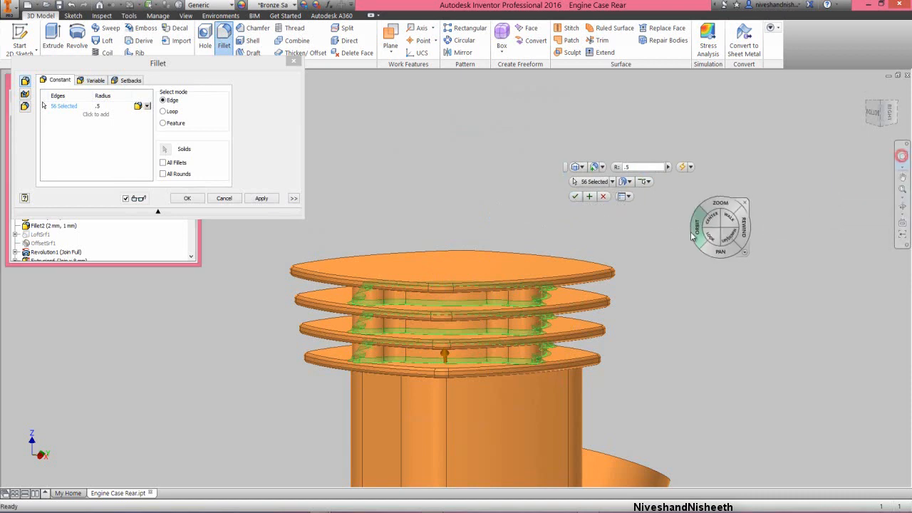
{"action": "left_click_drag", "start_coordinate": [709, 216], "coordinate": [498, 305]}
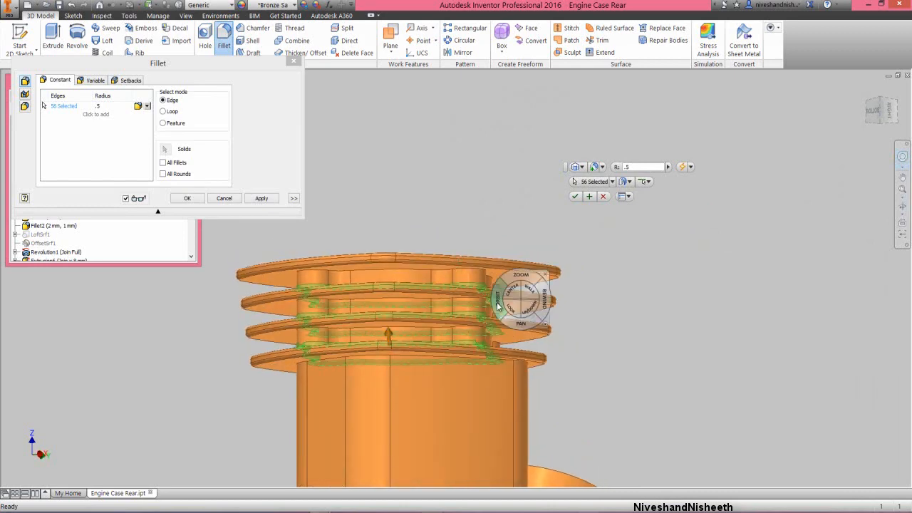
{"action": "left_click", "coordinate": [545, 274]}
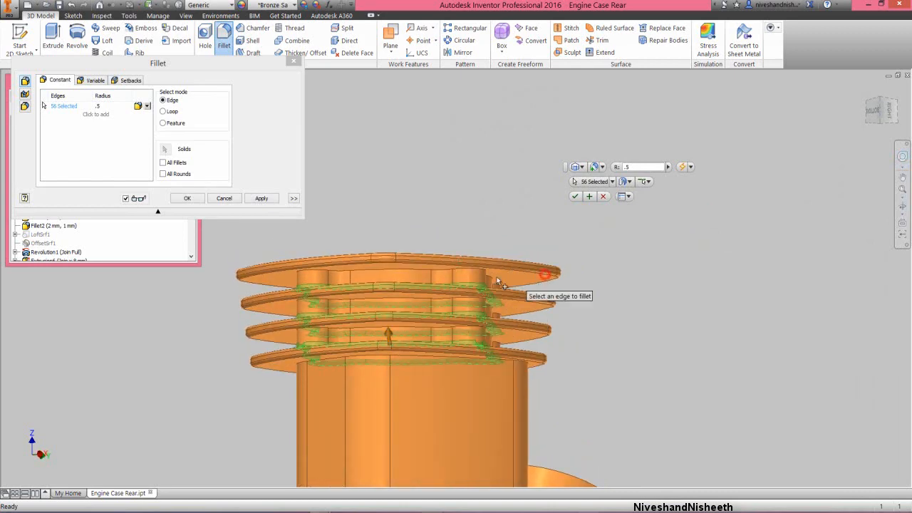
{"action": "left_click", "coordinate": [411, 269]}
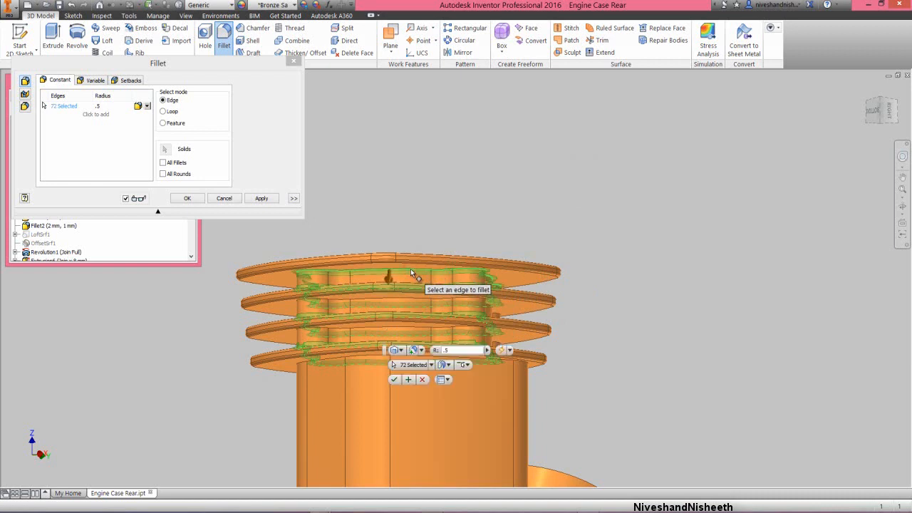
{"action": "left_click", "coordinate": [416, 302]}
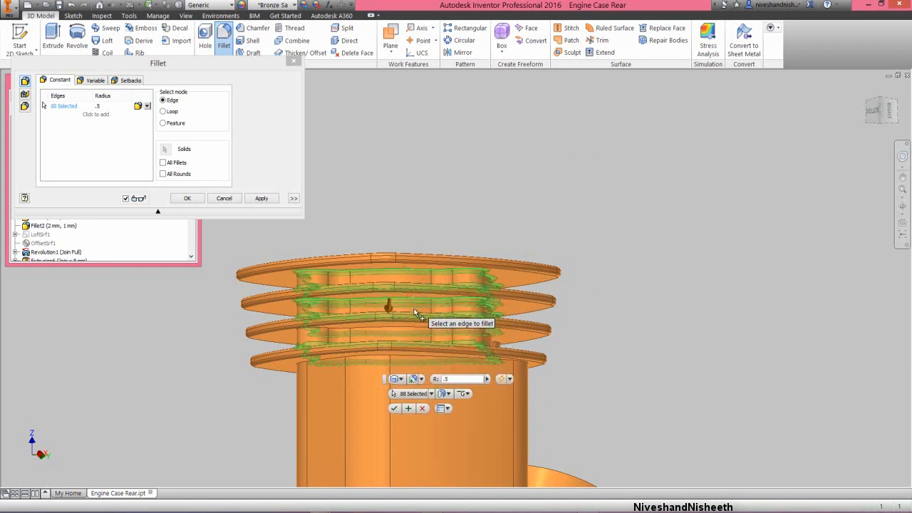
{"action": "left_click", "coordinate": [414, 329]}
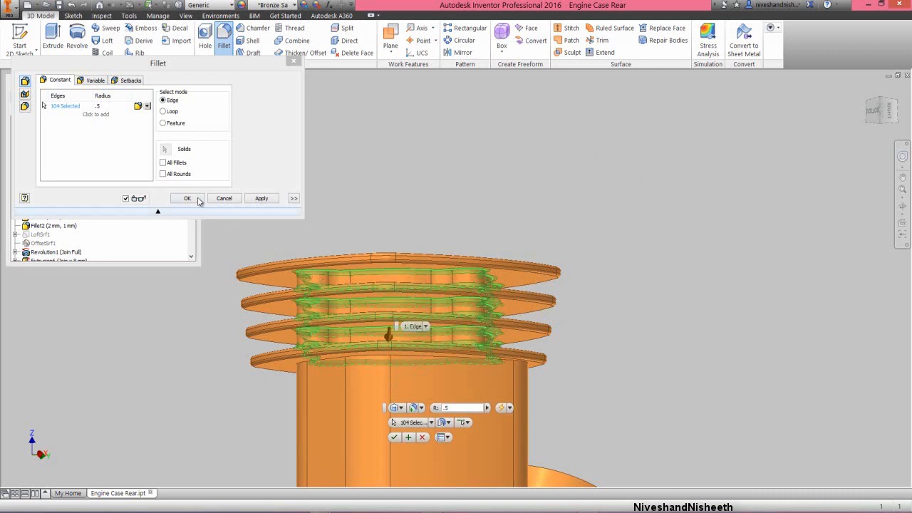
{"action": "left_click", "coordinate": [591, 240]}
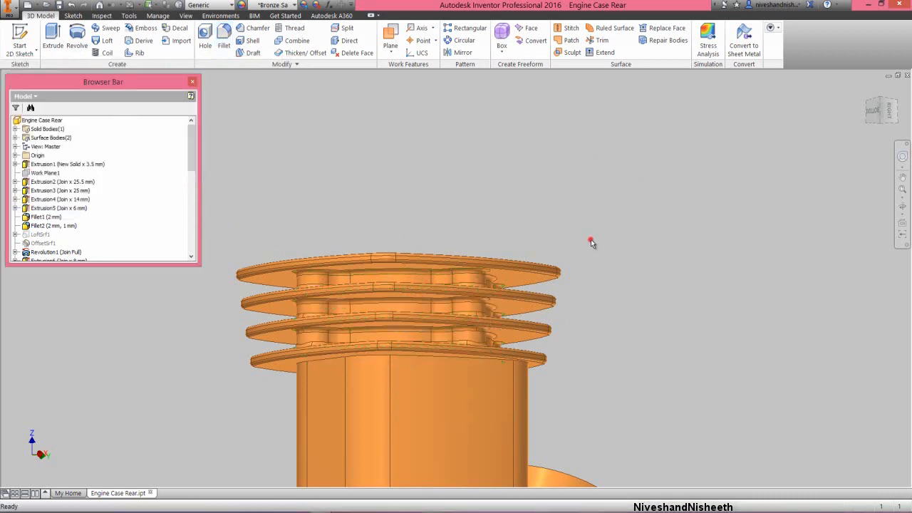
Apply a constant 0.45 mm fillet to the edge loop where the main column meets the underside of the lowest fin.
{"action": "left_click", "coordinate": [902, 209]}
{"action": "left_click_drag", "start_coordinate": [491, 314], "coordinate": [376, 330]}
{"action": "right_click", "coordinate": [445, 215]}
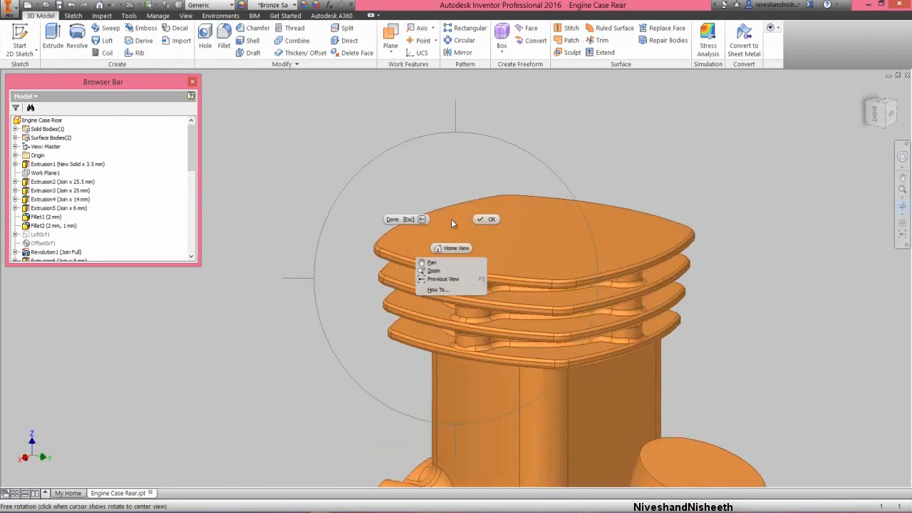
{"action": "left_click", "coordinate": [464, 249]}
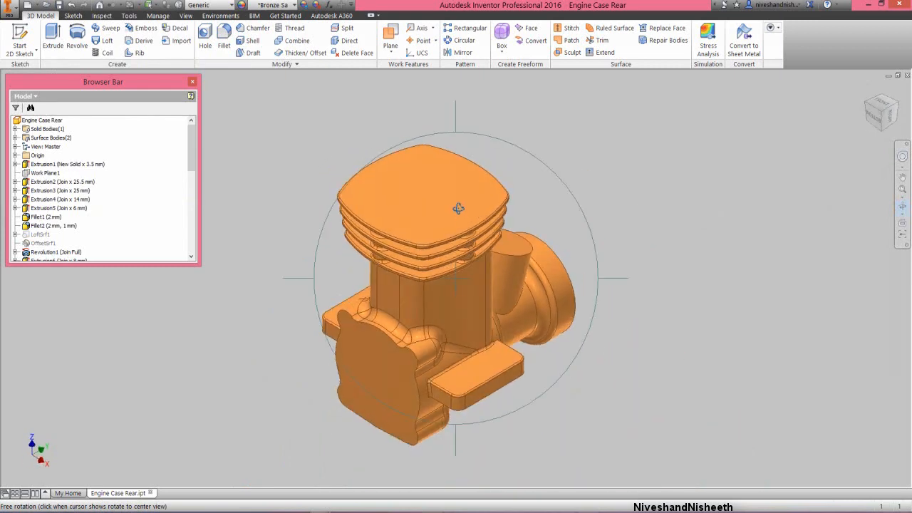
{"action": "right_click", "coordinate": [457, 207]}
{"action": "left_click", "coordinate": [496, 214]}
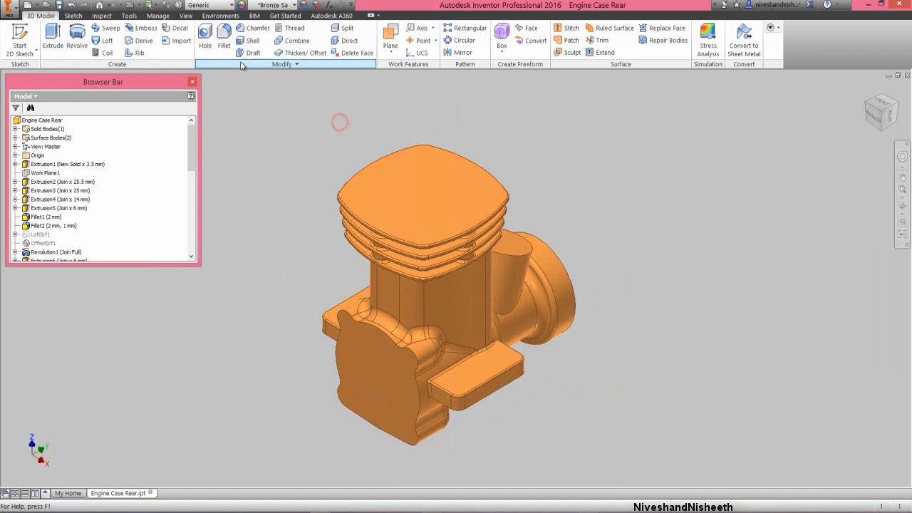
{"action": "left_click", "coordinate": [225, 49]}
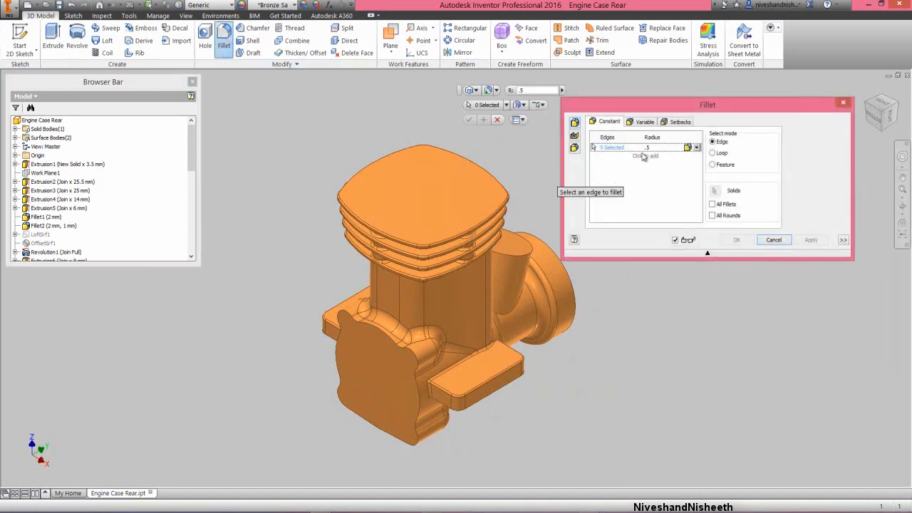
{"action": "left_click", "coordinate": [645, 146]}
{"action": "middle_click_drag", "start_coordinate": [471, 317], "coordinate": [449, 257], "text": "shift"}
{"action": "right_click", "coordinate": [444, 254]}
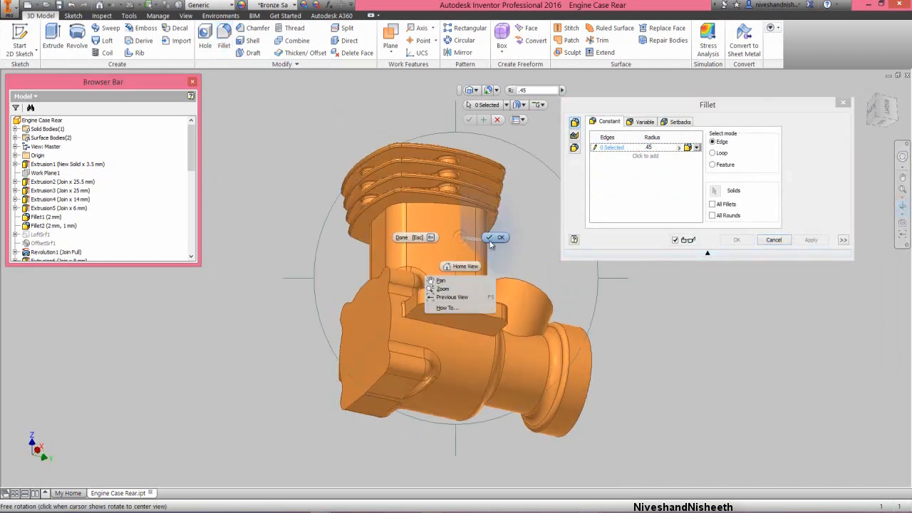
{"action": "left_click", "coordinate": [487, 240]}
{"action": "left_click", "coordinate": [448, 204]}
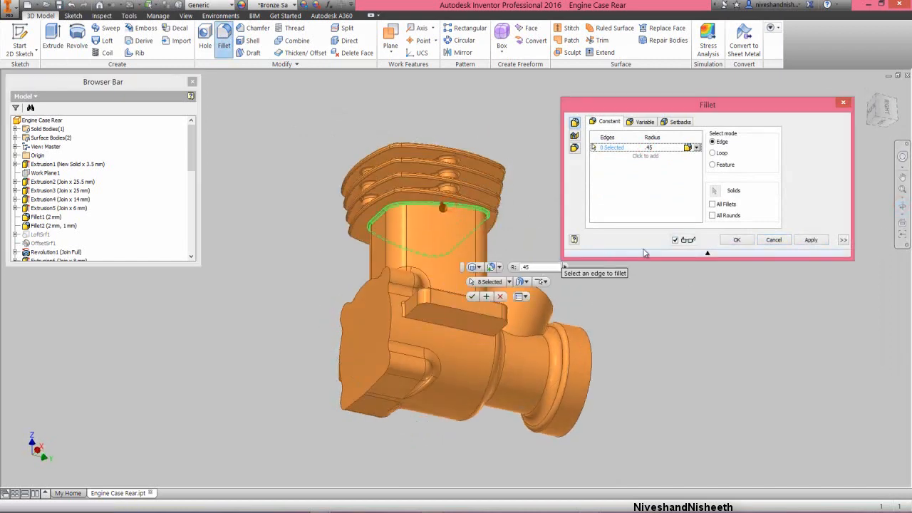
{"action": "left_click", "coordinate": [733, 240]}
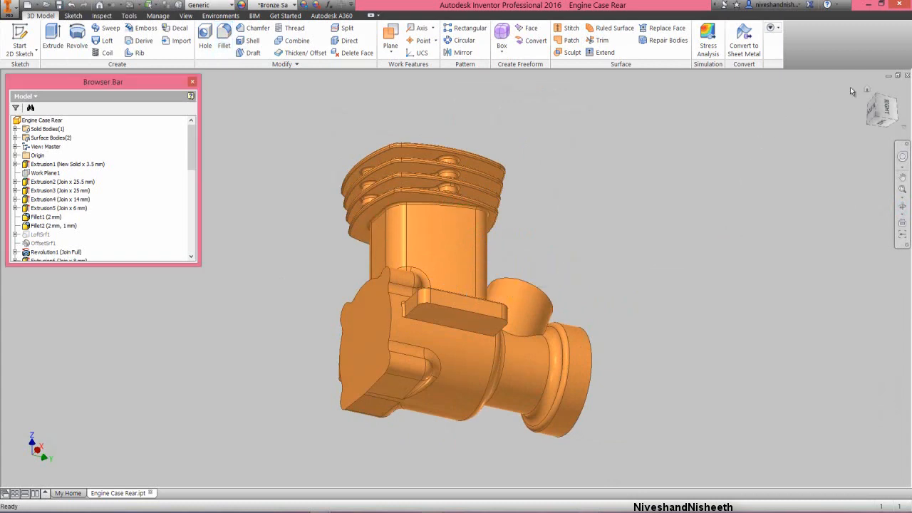
Start a sketch on the circular end face of the slanted cylinder behind the column and look straight at that face.
{"action": "left_click", "coordinate": [868, 90]}
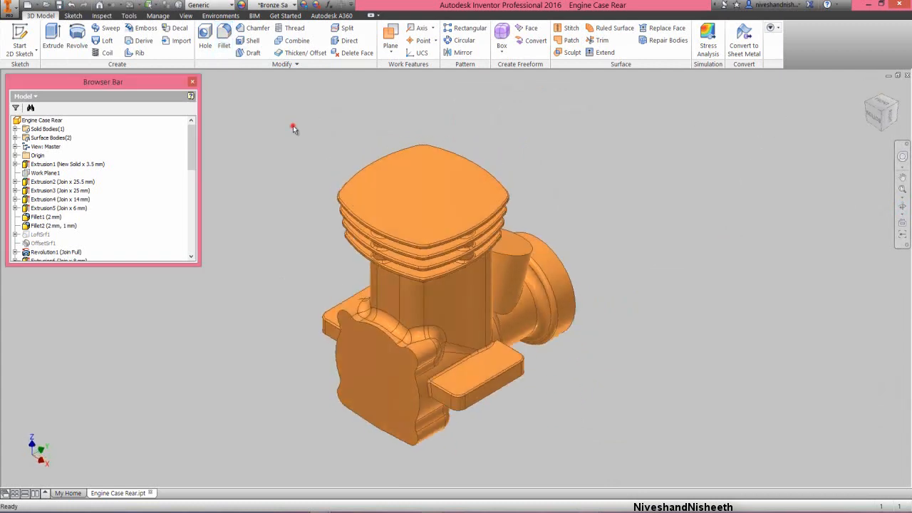
{"action": "left_click", "coordinate": [282, 167]}
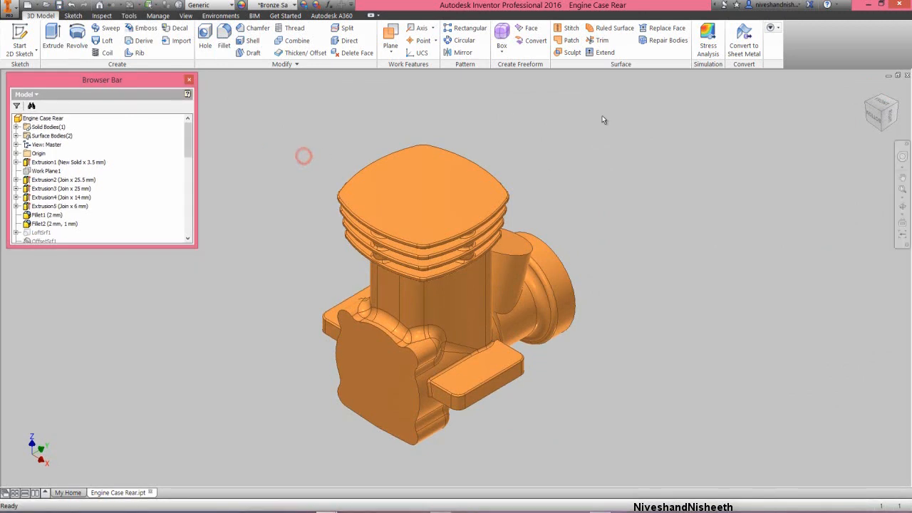
{"action": "left_click", "coordinate": [899, 104]}
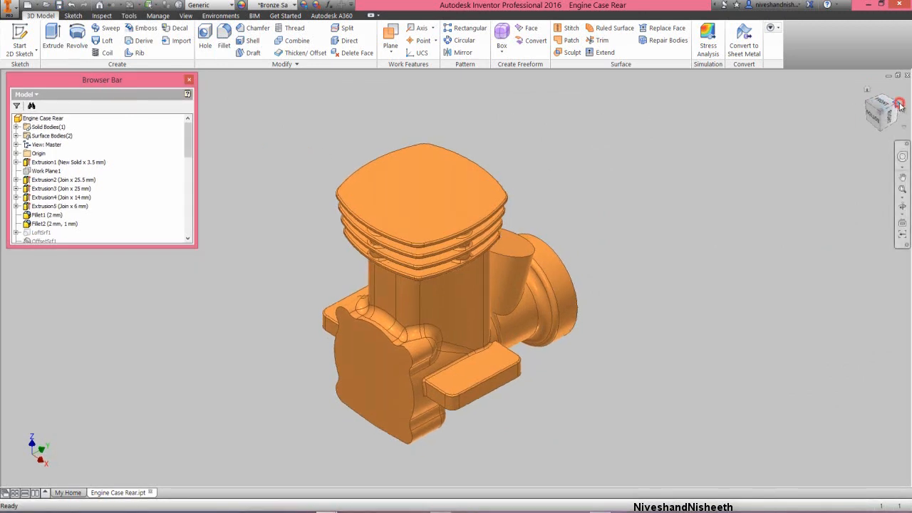
{"action": "left_click", "coordinate": [505, 299]}
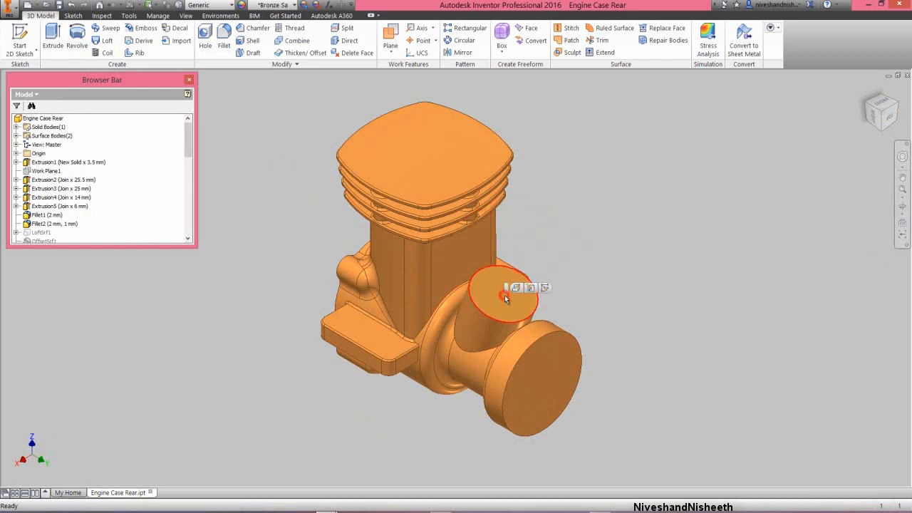
{"action": "left_click", "coordinate": [545, 289]}
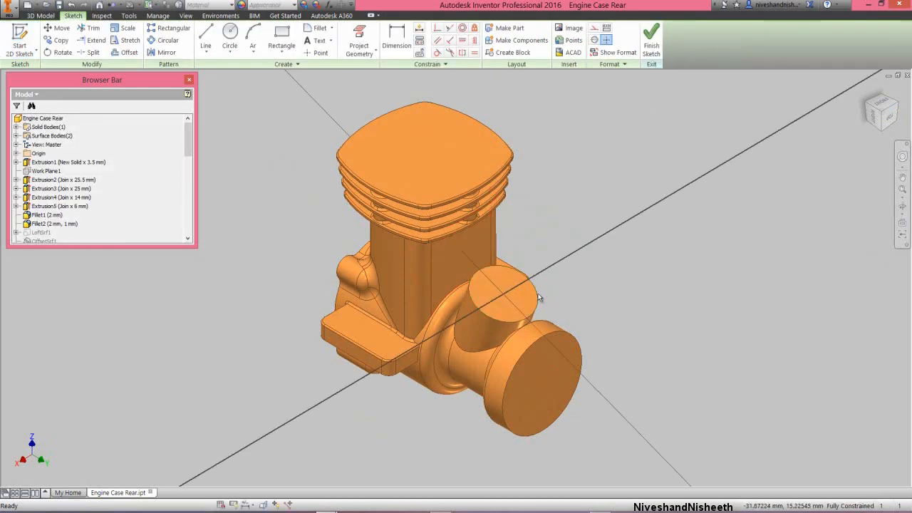
{"action": "left_click", "coordinate": [553, 290]}
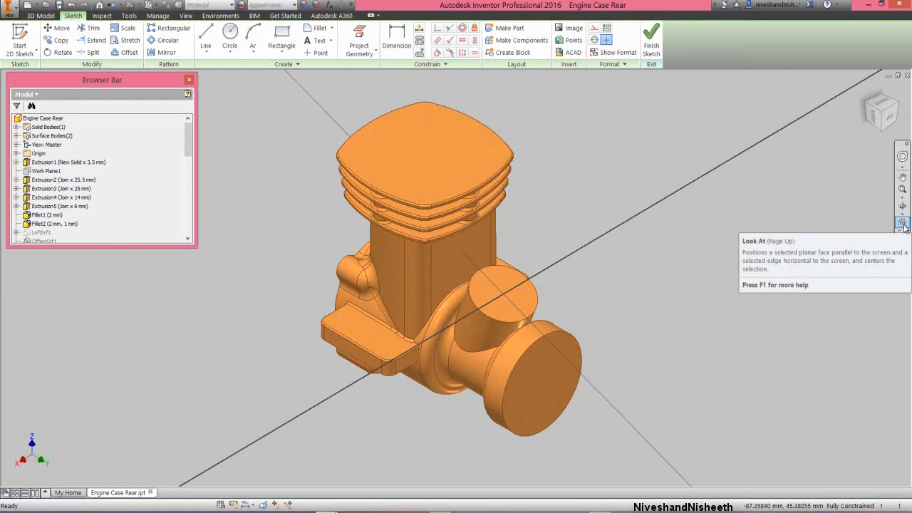
{"action": "left_click", "coordinate": [902, 224]}
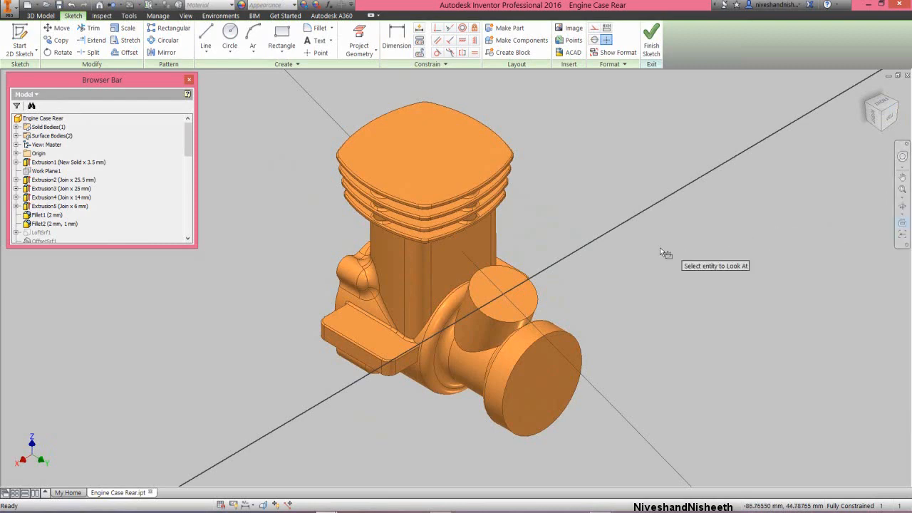
{"action": "left_click", "coordinate": [523, 292]}
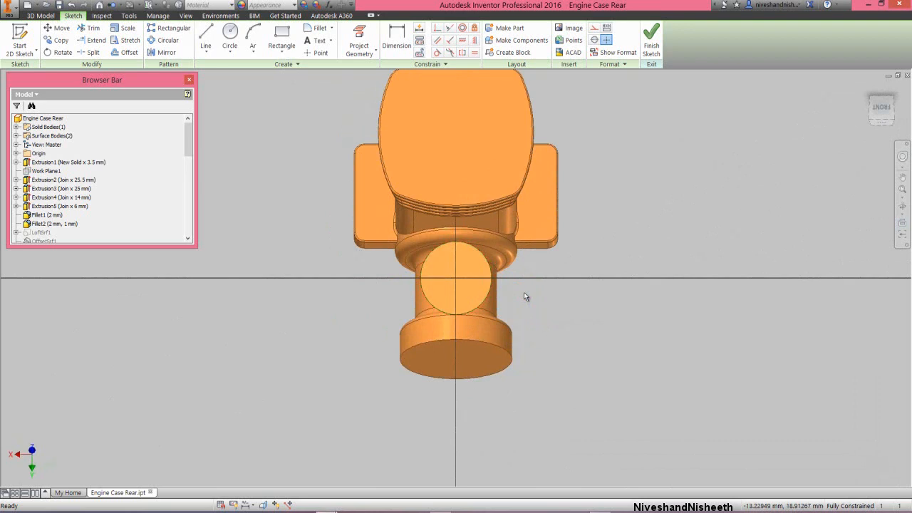
Project the origin YZ plane into the sketch as construction geometry.
{"action": "left_click", "coordinate": [594, 30]}
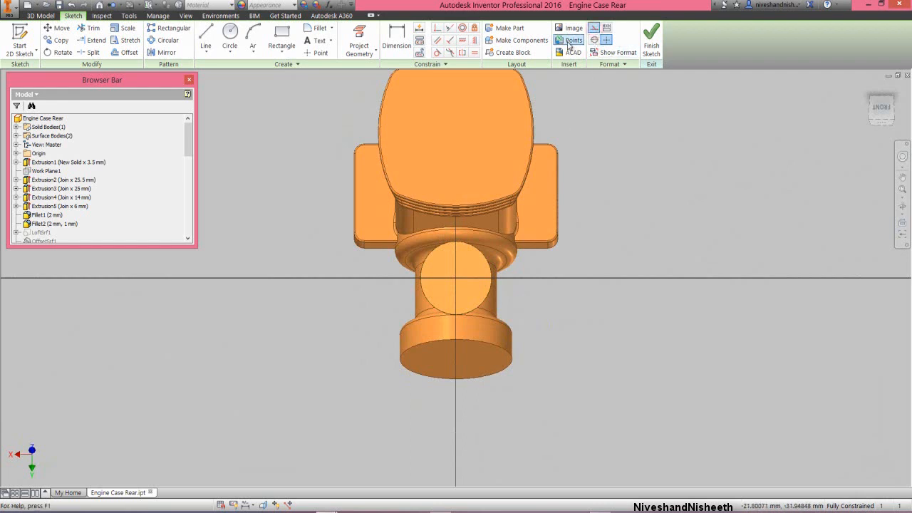
{"action": "right_click", "coordinate": [245, 134]}
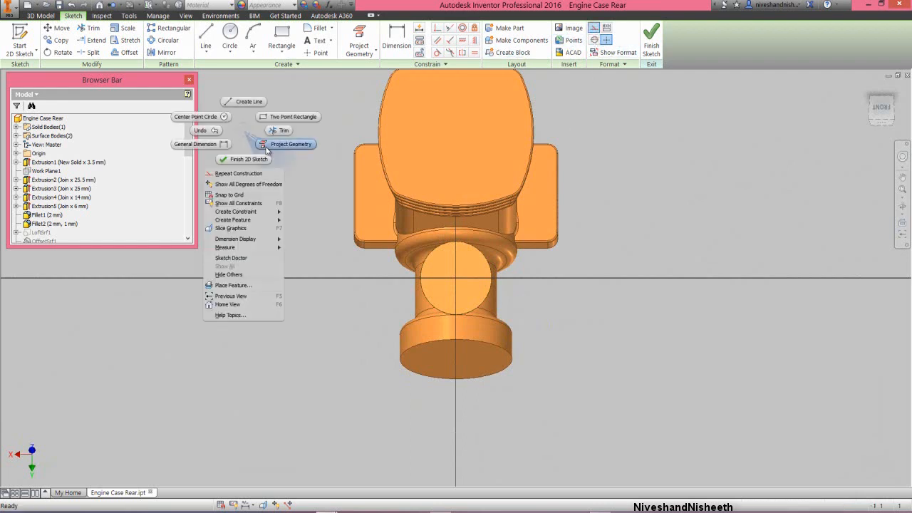
{"action": "left_click", "coordinate": [295, 144]}
{"action": "left_click", "coordinate": [16, 153]}
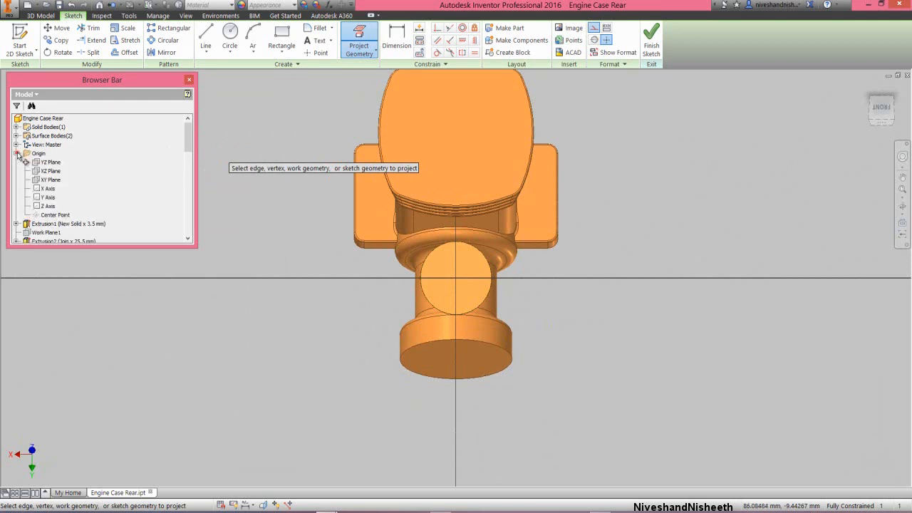
{"action": "left_click", "coordinate": [52, 163]}
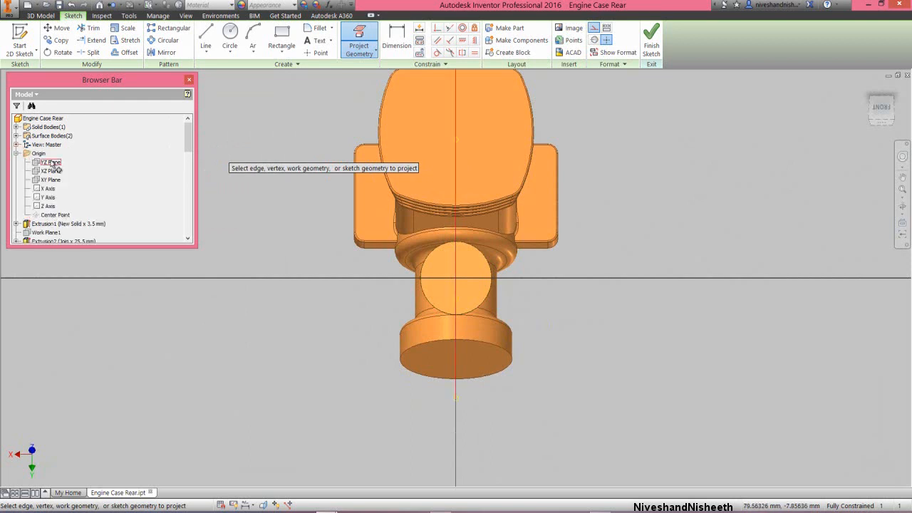
{"action": "right_click", "coordinate": [258, 150]}
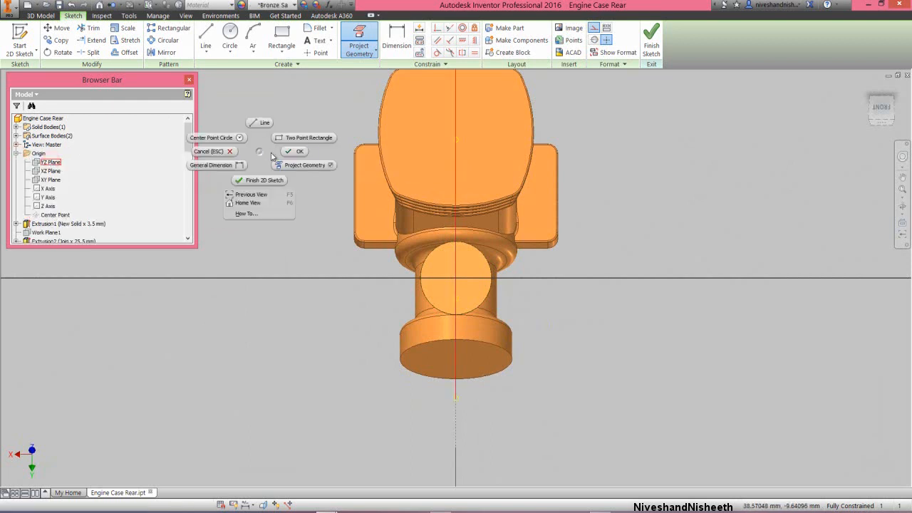
{"action": "left_click", "coordinate": [288, 153]}
{"action": "right_click", "coordinate": [163, 196]}
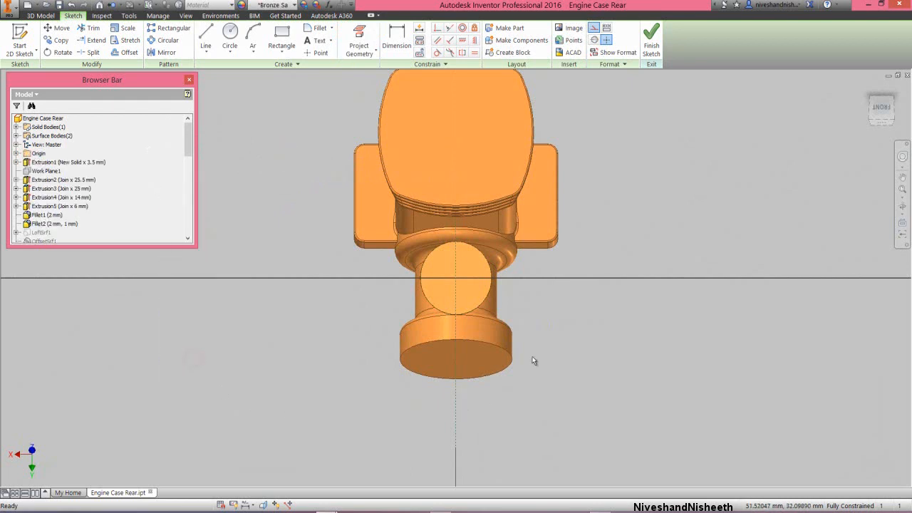
Draw a construction line along the projected YZ plane, spanning slightly beyond both sides of the circular face.
{"action": "right_click", "coordinate": [626, 196]}
{"action": "left_click", "coordinate": [637, 170]}
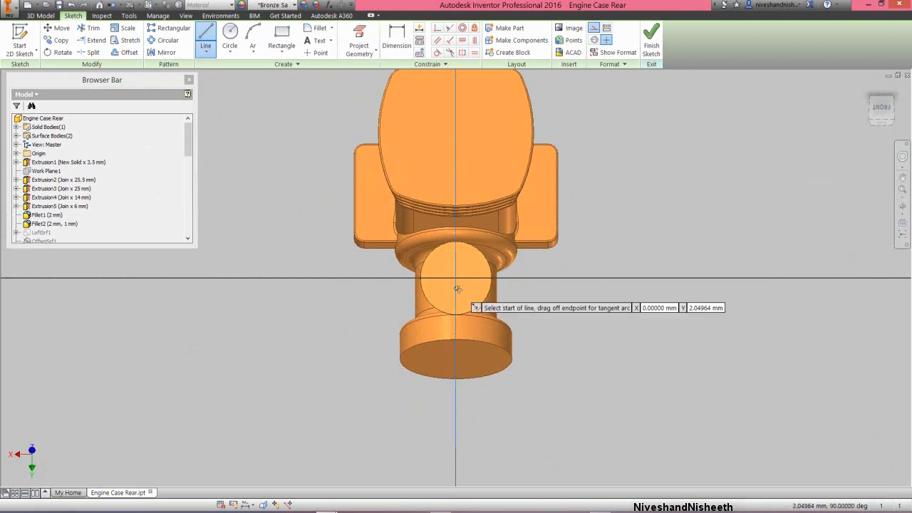
{"action": "scroll", "coordinate": [452, 296], "scroll_direction": "down", "scroll_amount": 2}
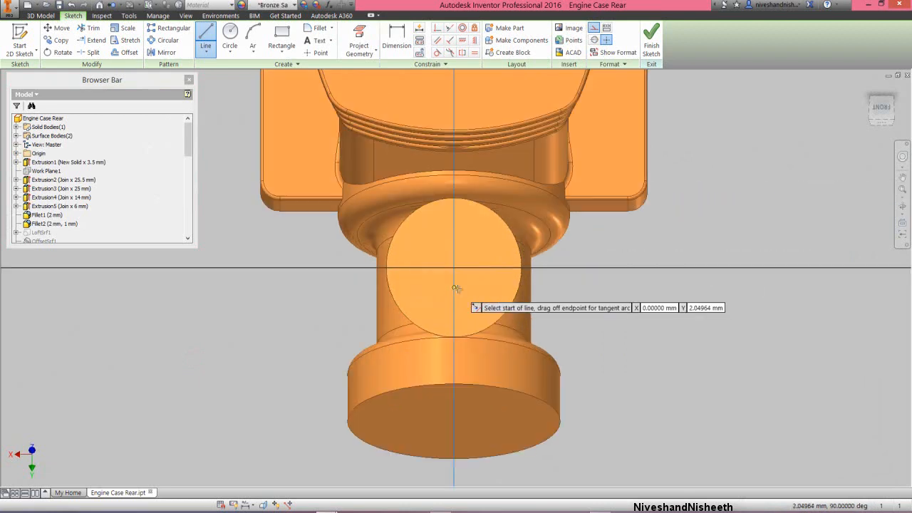
{"action": "left_click", "coordinate": [452, 189]}
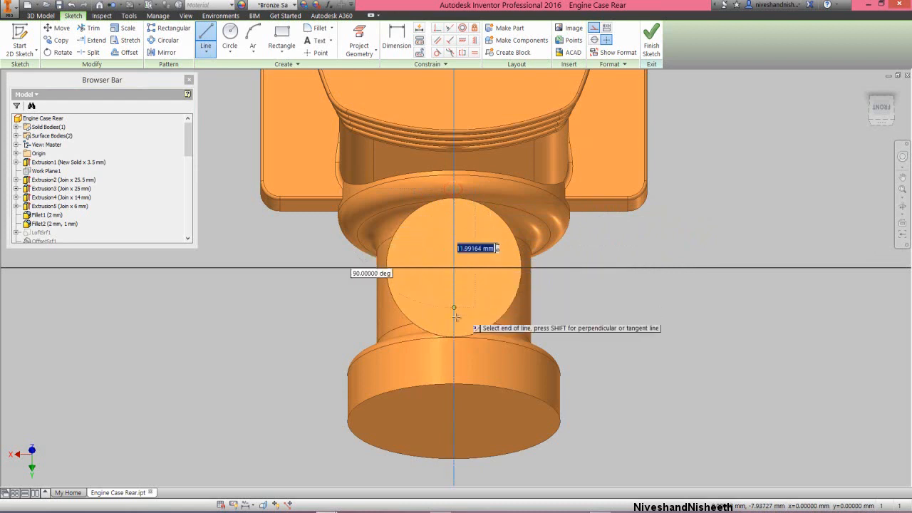
{"action": "left_click", "coordinate": [456, 351]}
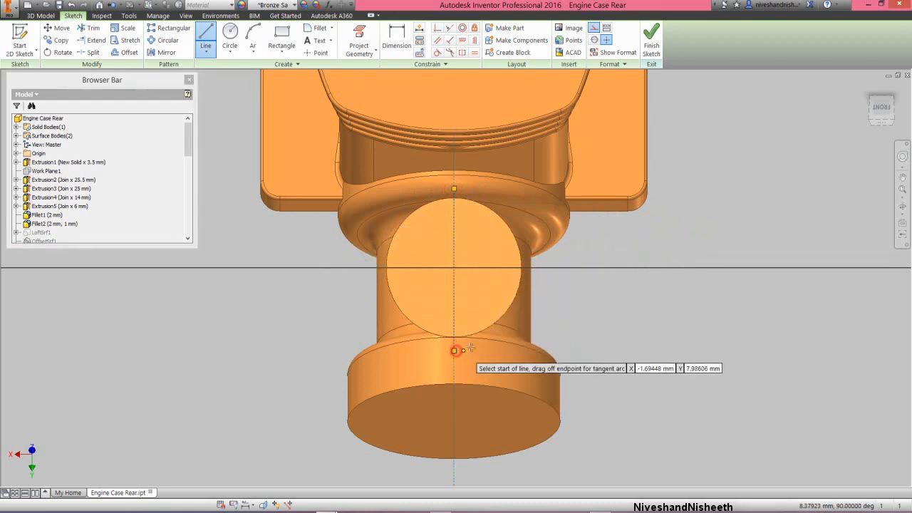
{"action": "right_click", "coordinate": [554, 321]}
{"action": "left_click", "coordinate": [584, 326]}
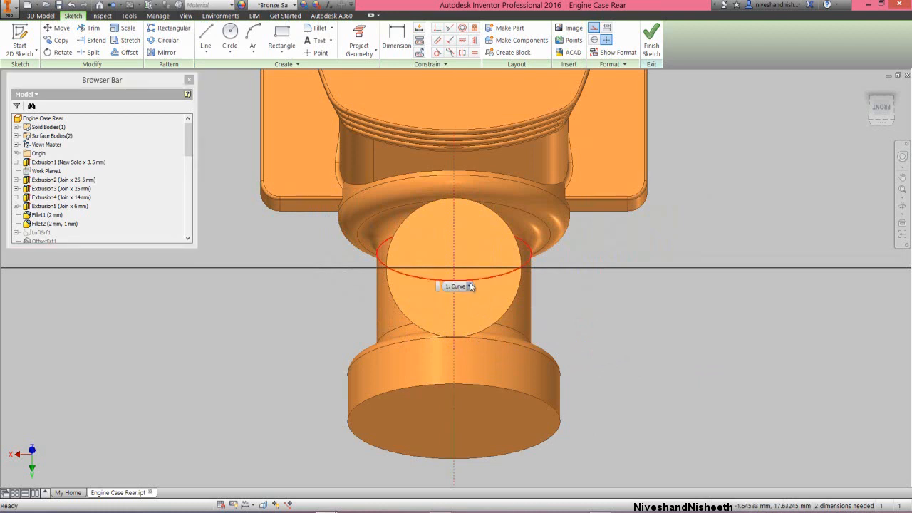
Convert the line across the circular face from construction to normal geometry and finish the sketch.
{"action": "left_click", "coordinate": [469, 286]}
{"action": "left_click", "coordinate": [469, 305]}
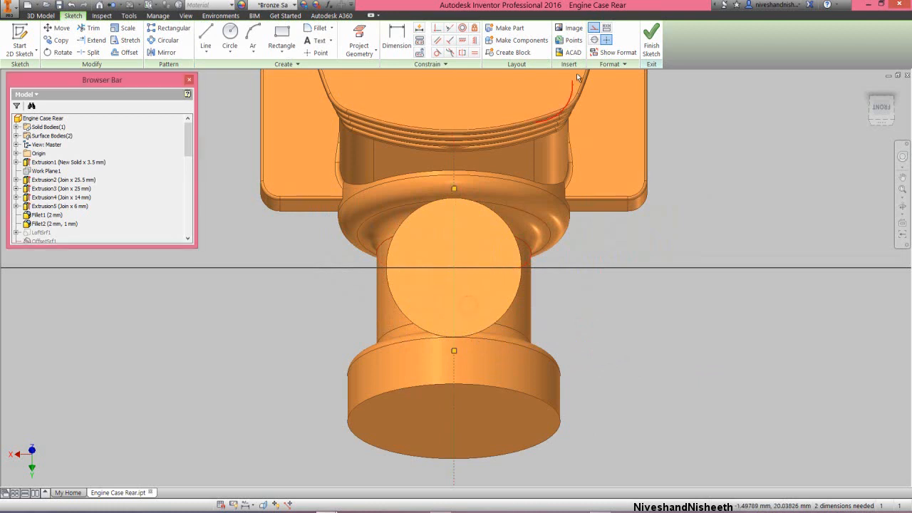
{"action": "left_click", "coordinate": [593, 28]}
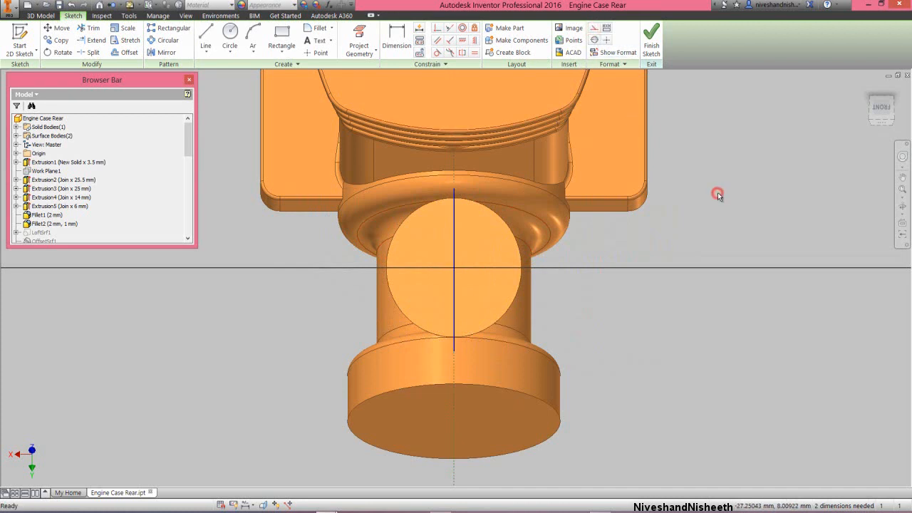
{"action": "left_click", "coordinate": [649, 41]}
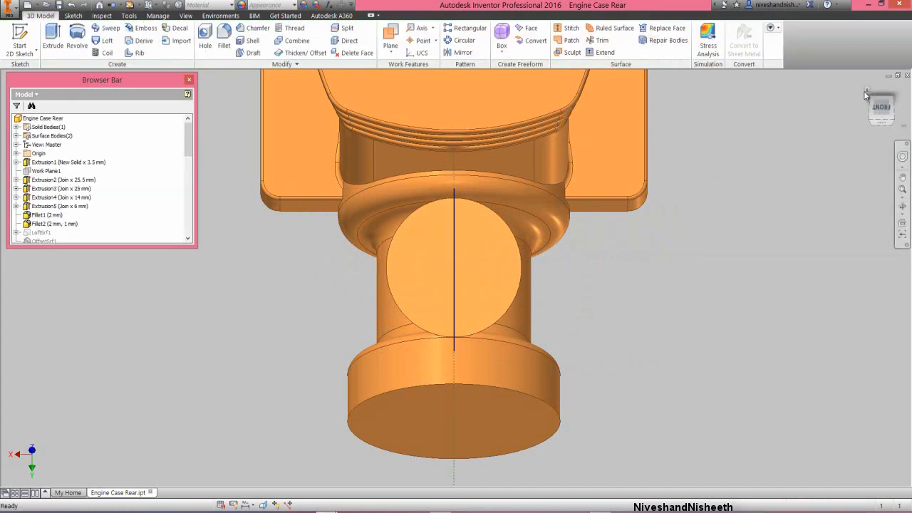
Create a rib from the line across the slanted cylinder's end face, with a 2 mm thickness and an extended profile.
{"action": "left_click", "coordinate": [881, 124]}
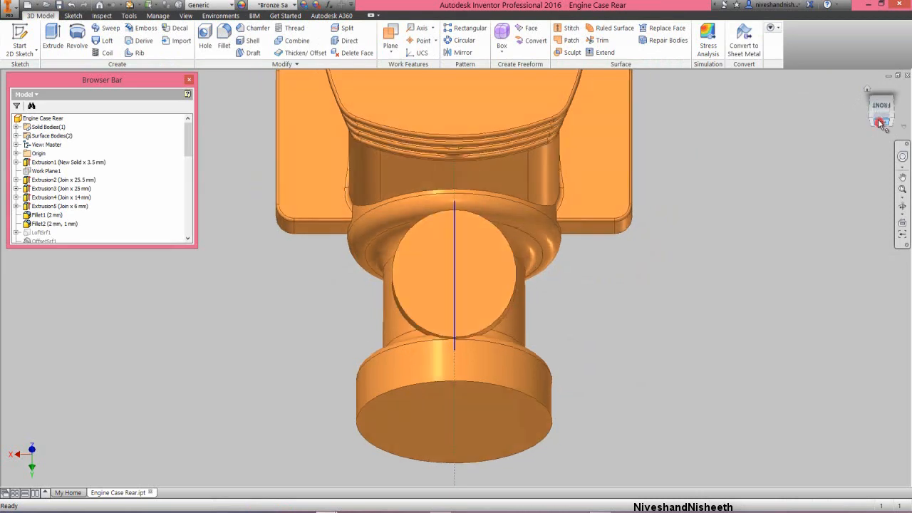
{"action": "left_click", "coordinate": [870, 105]}
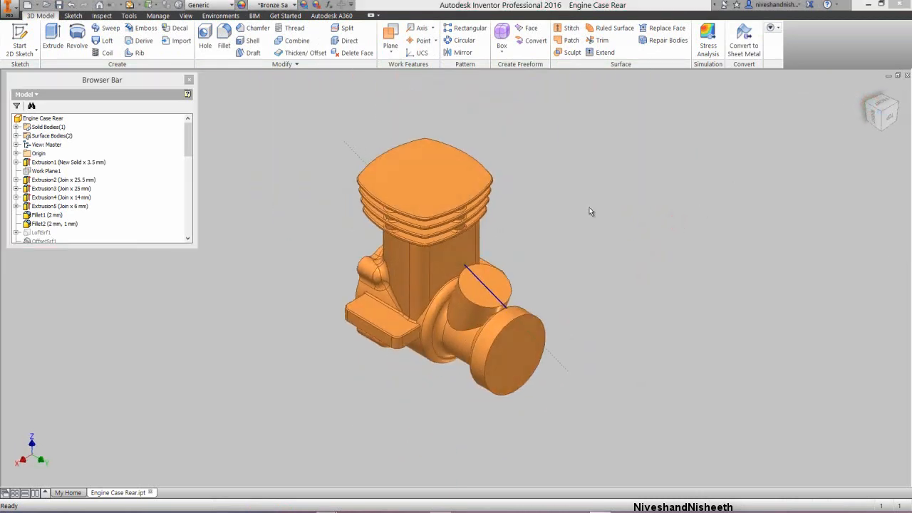
{"action": "scroll", "coordinate": [445, 277], "scroll_direction": "down", "scroll_amount": 3}
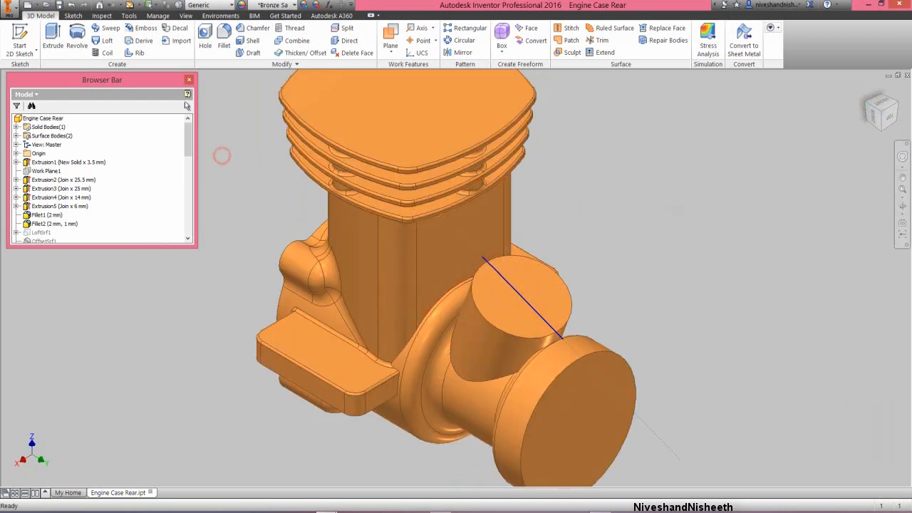
{"action": "left_click", "coordinate": [137, 53]}
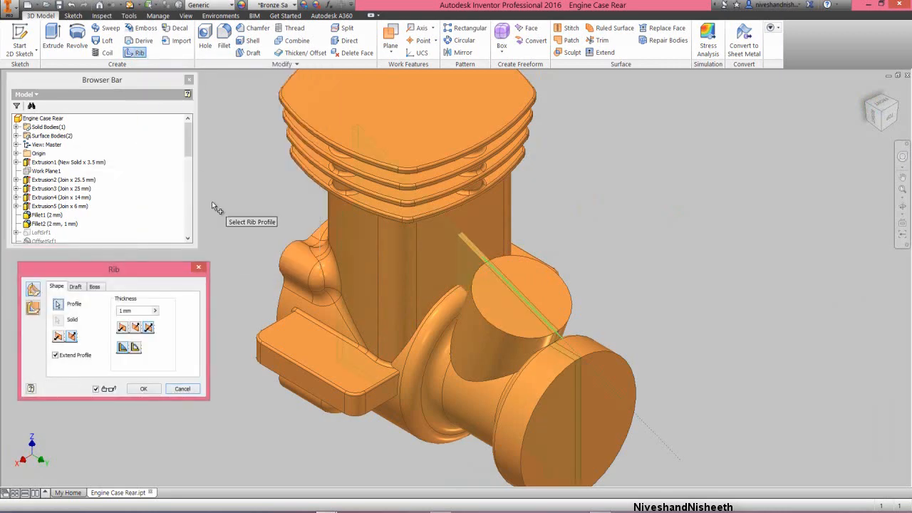
{"action": "left_click", "coordinate": [133, 314]}
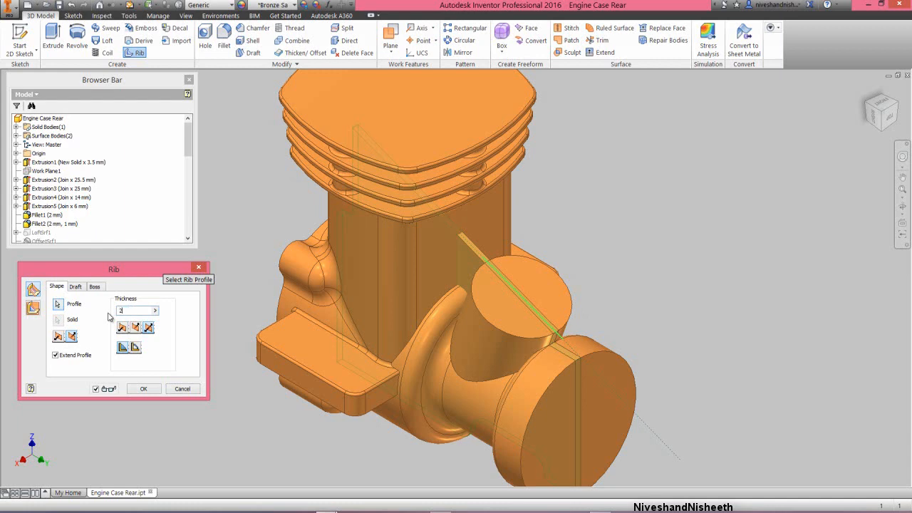
{"action": "left_click", "coordinate": [143, 389]}
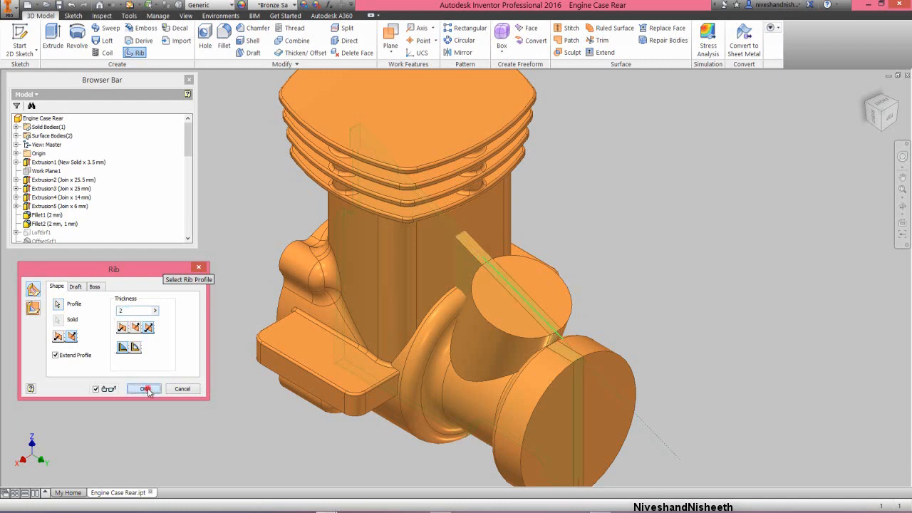
Fillet the edges around the base of the slanted cylinder with a 1 mm radius.
{"action": "left_click", "coordinate": [222, 420]}
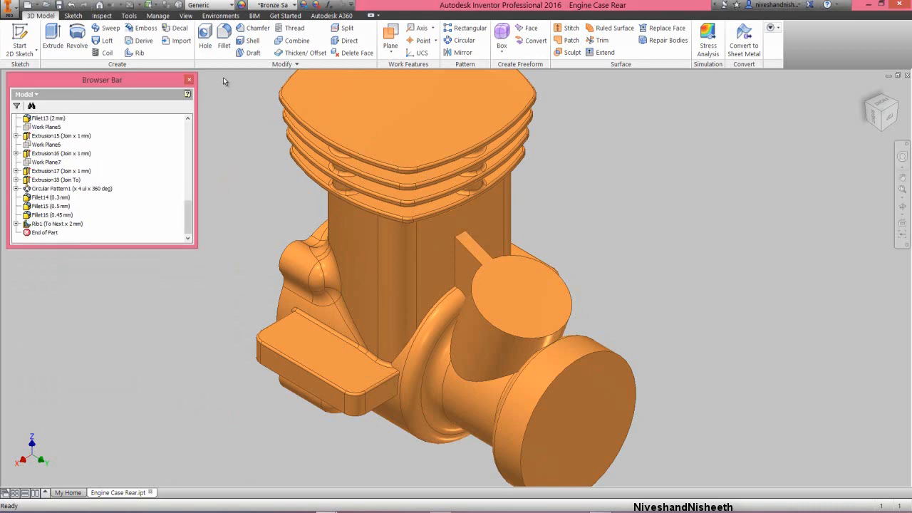
{"action": "left_click", "coordinate": [224, 39]}
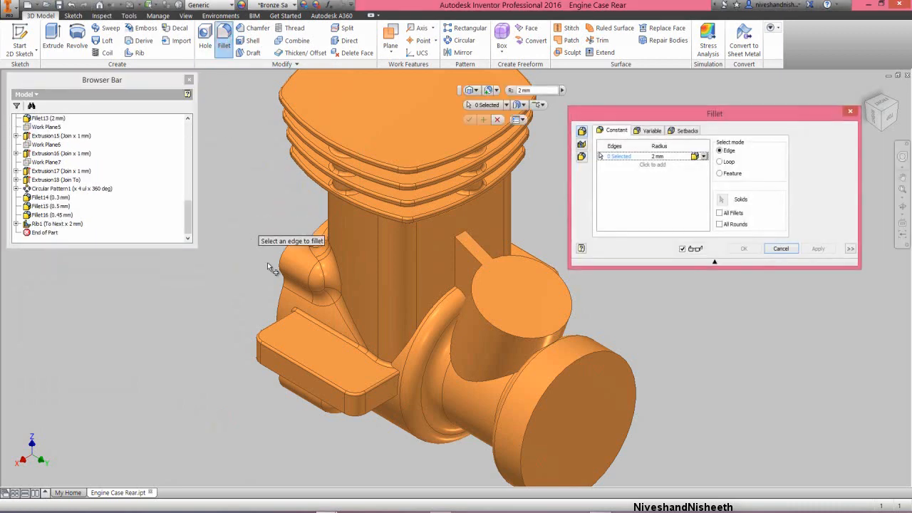
{"action": "left_click", "coordinate": [467, 384]}
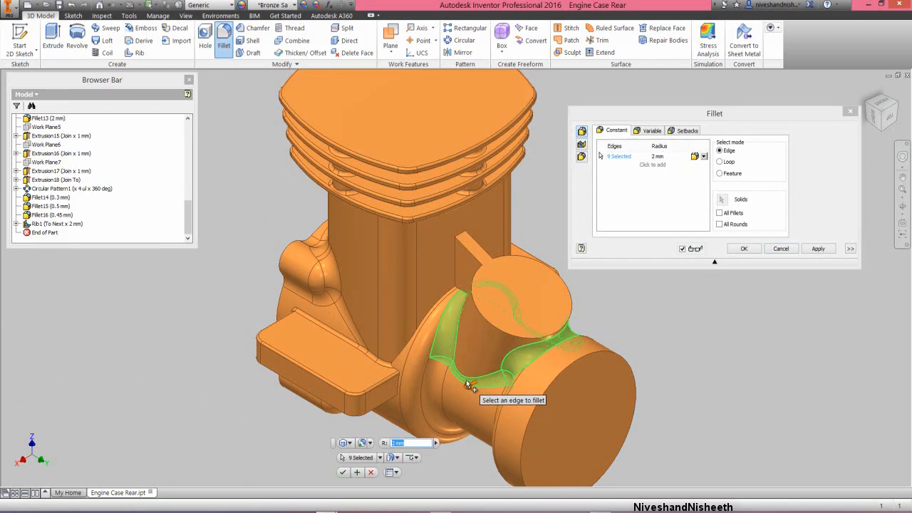
{"action": "left_click", "coordinate": [662, 156]}
{"action": "left_click", "coordinate": [661, 156]}
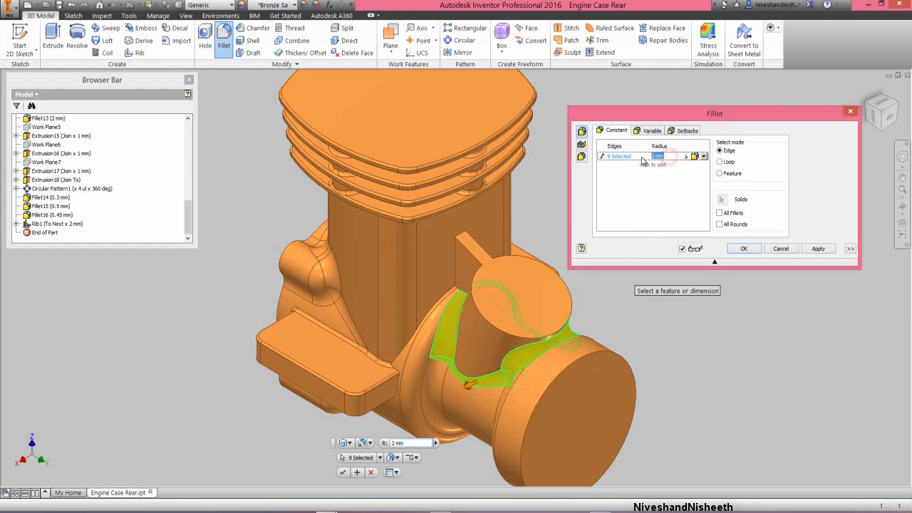
{"action": "type", "text": "1"}
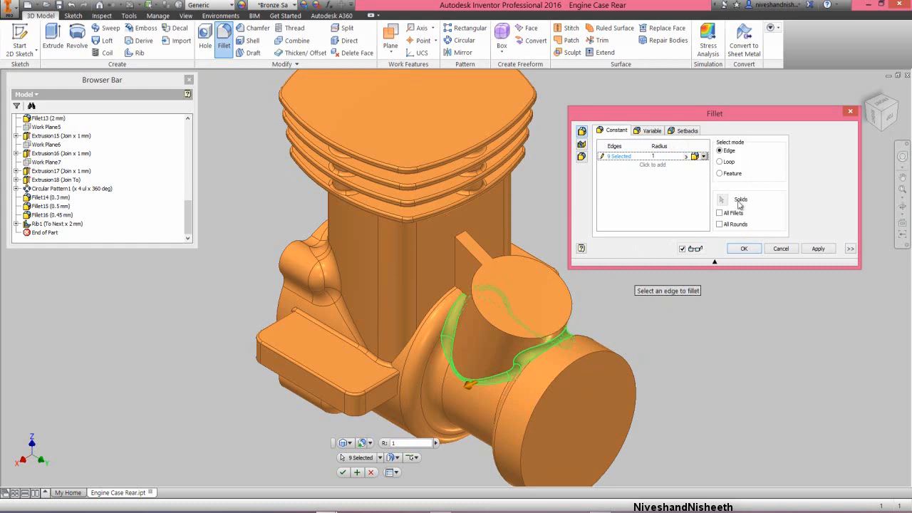
{"action": "left_click", "coordinate": [755, 251]}
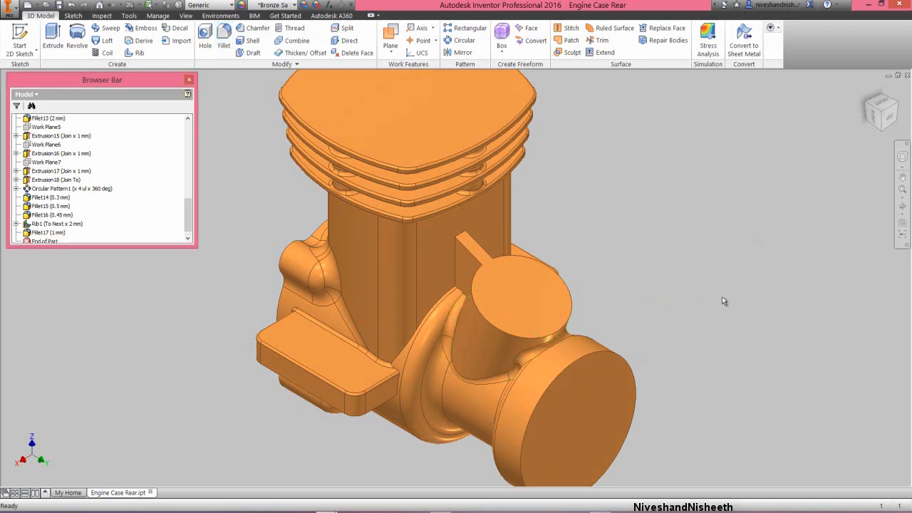
Fillet the rib's top edge at the upright block and the collar edges on both sides of the block, all with 1 mm radius.
{"action": "left_click", "coordinate": [722, 298]}
{"action": "left_click", "coordinate": [587, 218]}
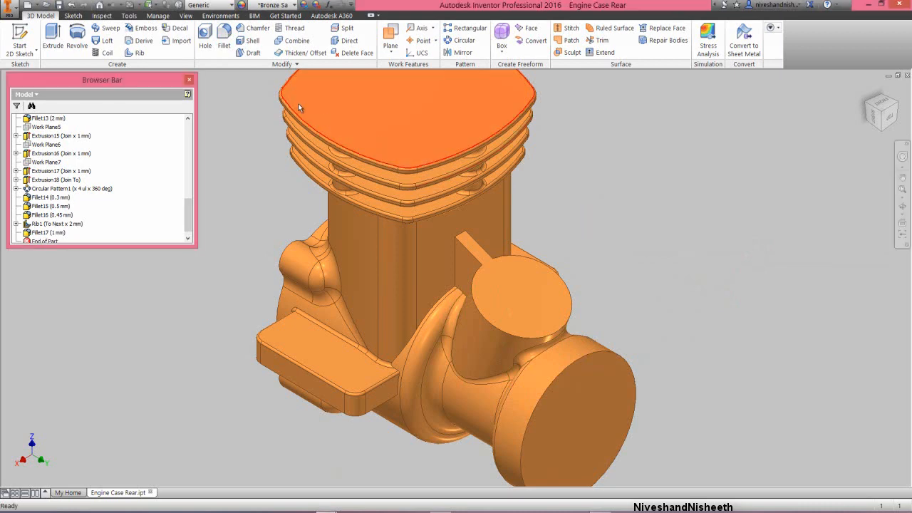
{"action": "left_click", "coordinate": [224, 40]}
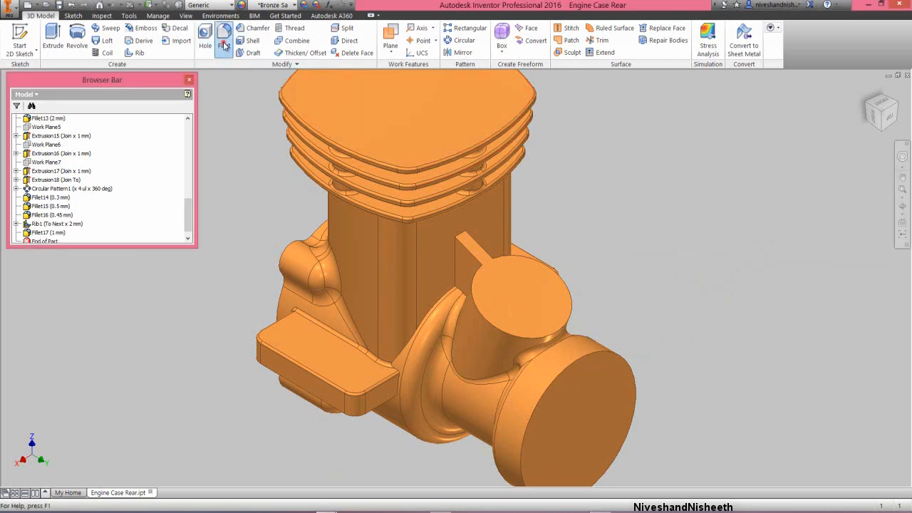
{"action": "left_click", "coordinate": [460, 234]}
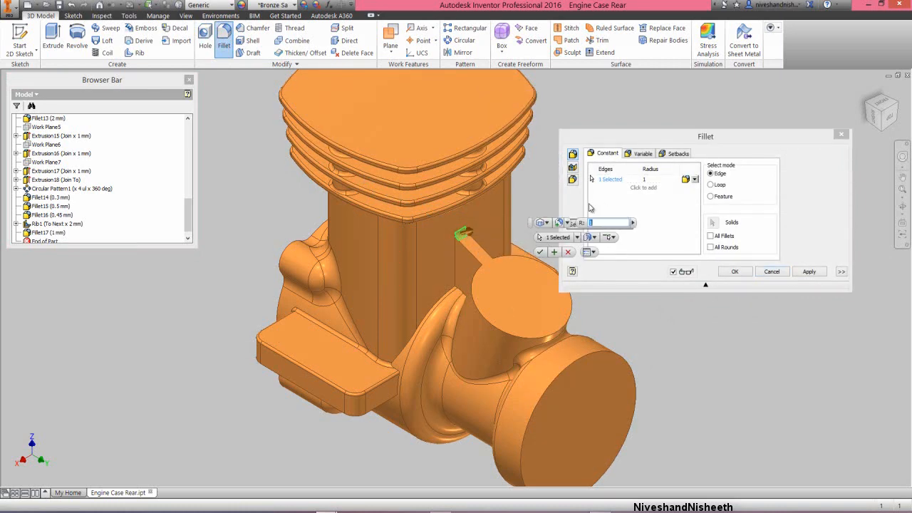
{"action": "left_click", "coordinate": [631, 192]}
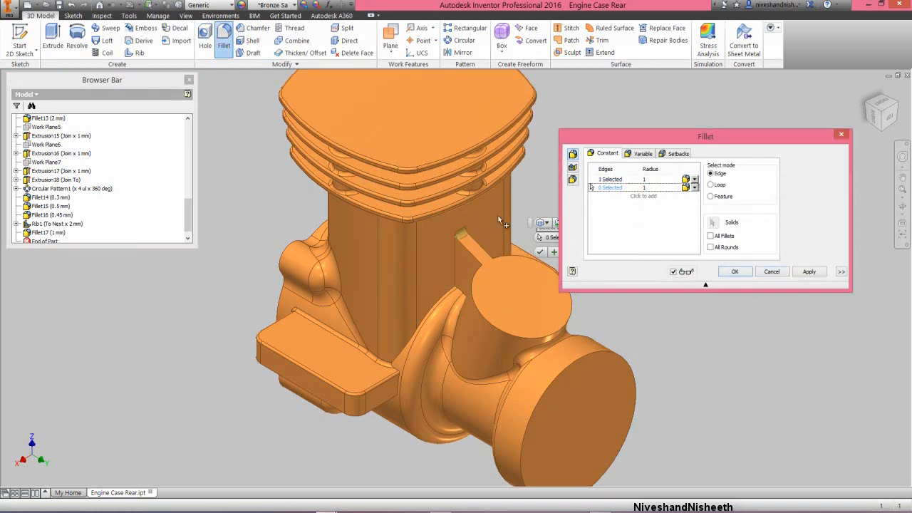
{"action": "left_click", "coordinate": [436, 302]}
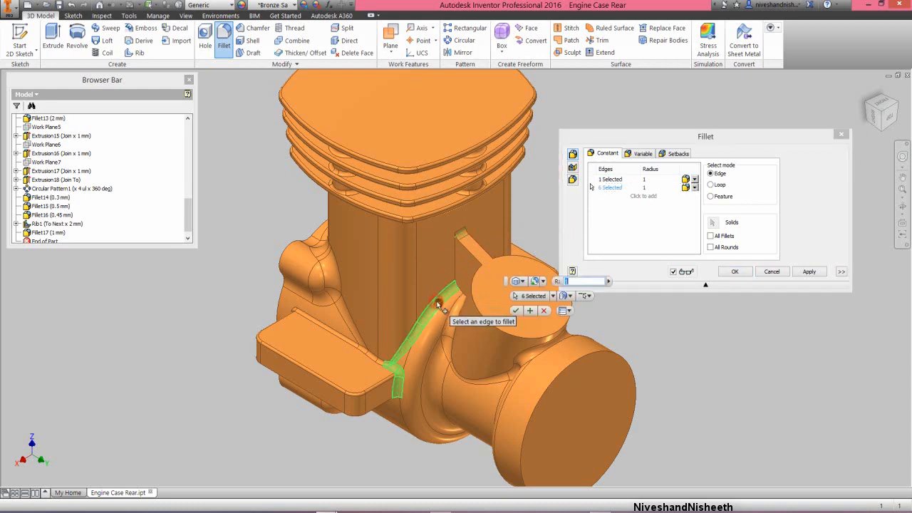
{"action": "left_click", "coordinate": [900, 104]}
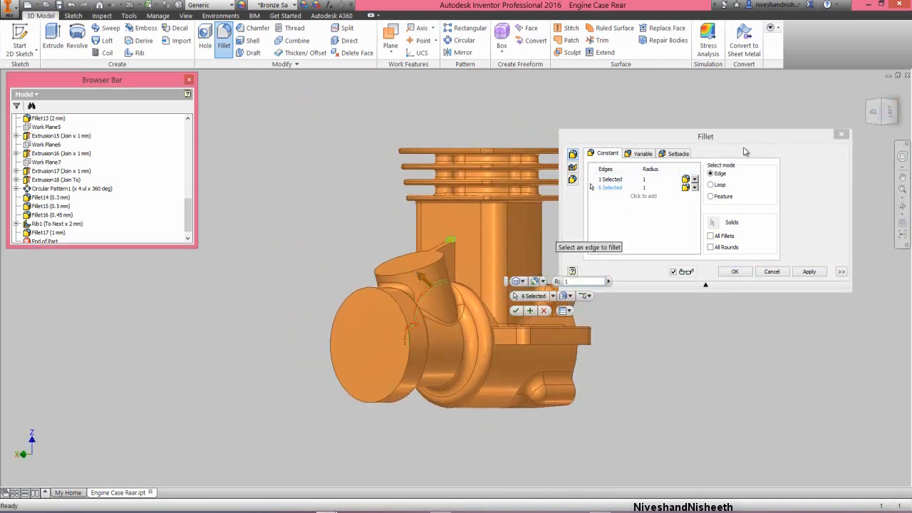
{"action": "left_click", "coordinate": [882, 100]}
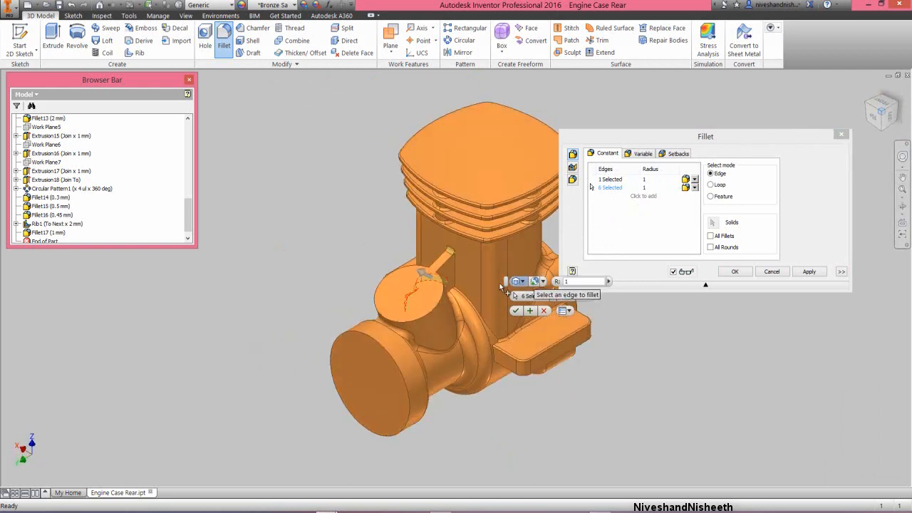
{"action": "left_click", "coordinate": [466, 295]}
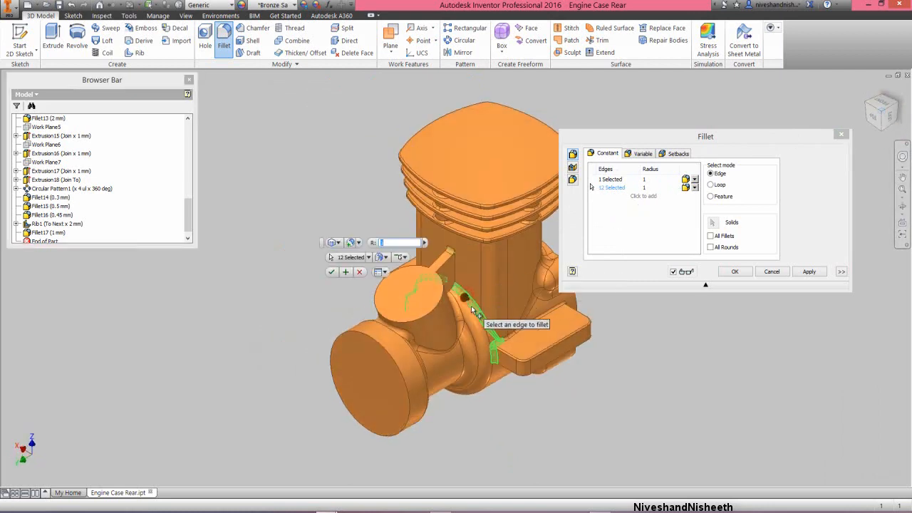
{"action": "left_click", "coordinate": [734, 271]}
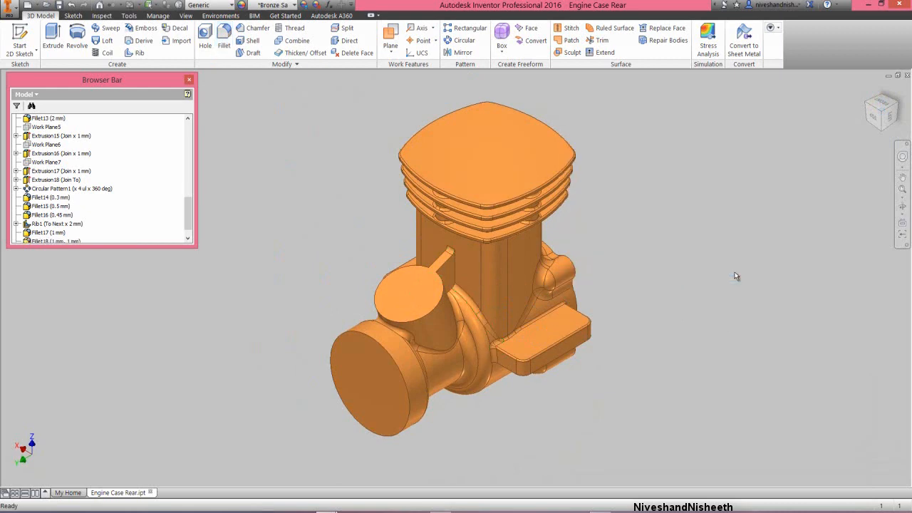
Fillet the edges along both sides of the rib, where it meets the upright block and the slanted cylinder, with a 1 mm radius.
{"action": "left_click", "coordinate": [866, 93]}
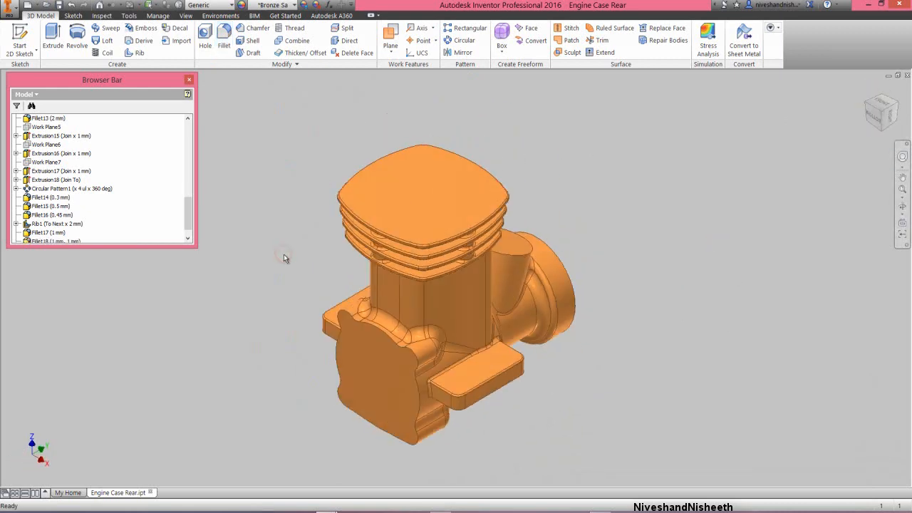
{"action": "left_click", "coordinate": [897, 107]}
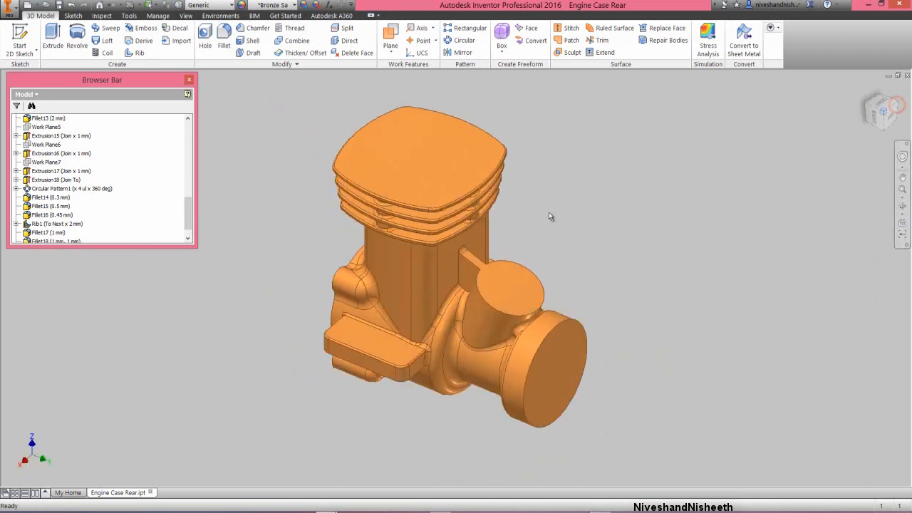
{"action": "left_click", "coordinate": [469, 258]}
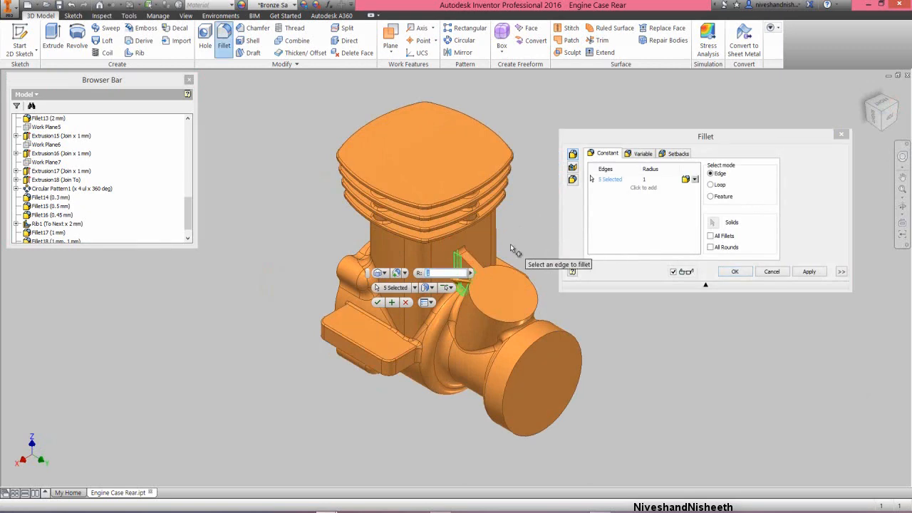
{"action": "left_click", "coordinate": [899, 105]}
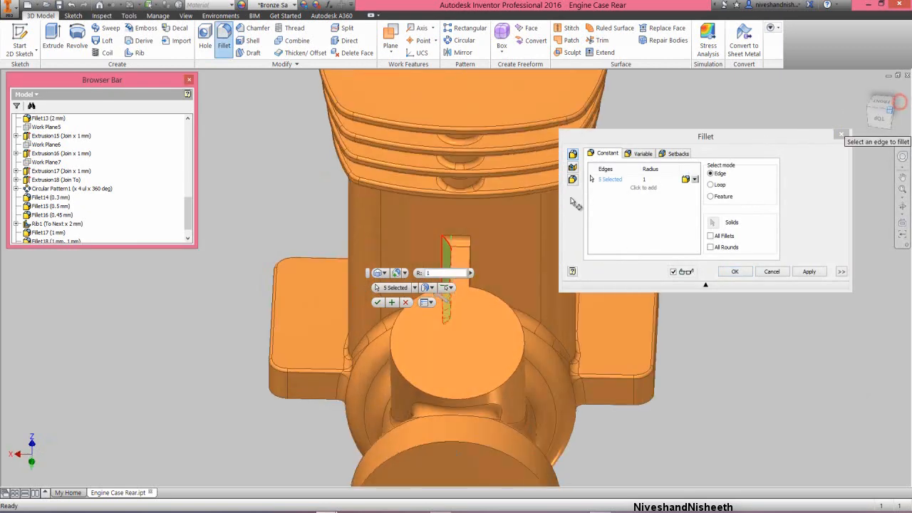
{"action": "left_click", "coordinate": [533, 235]}
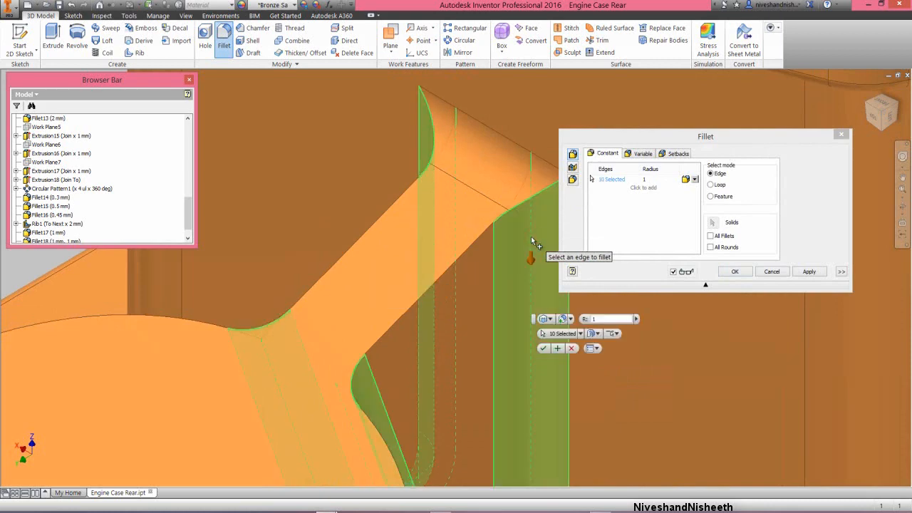
{"action": "left_click", "coordinate": [741, 276]}
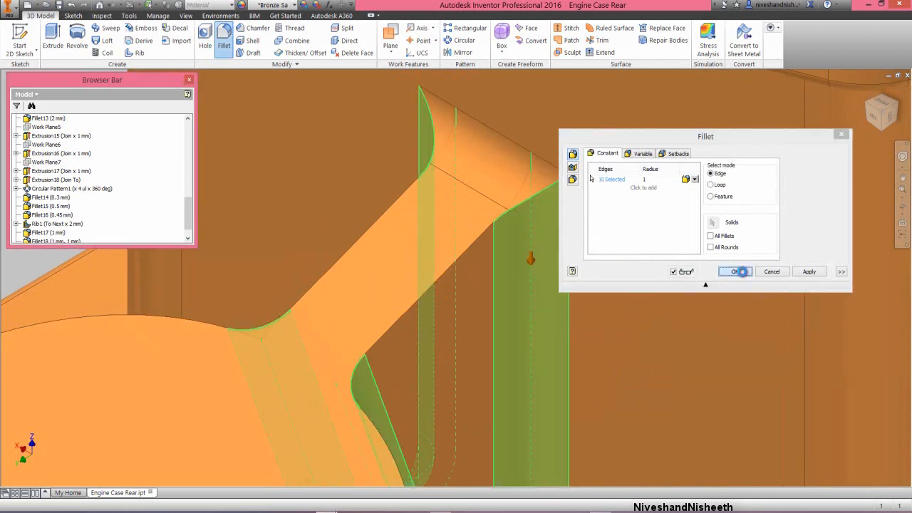
Save the part file.
{"action": "scroll", "coordinate": [570, 175], "scroll_direction": "down", "scroll_amount": 5}
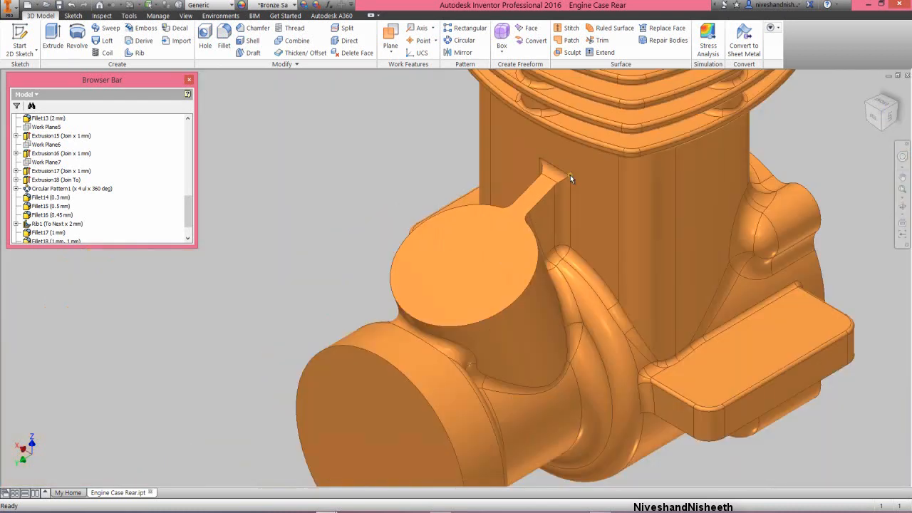
{"action": "left_click", "coordinate": [901, 191]}
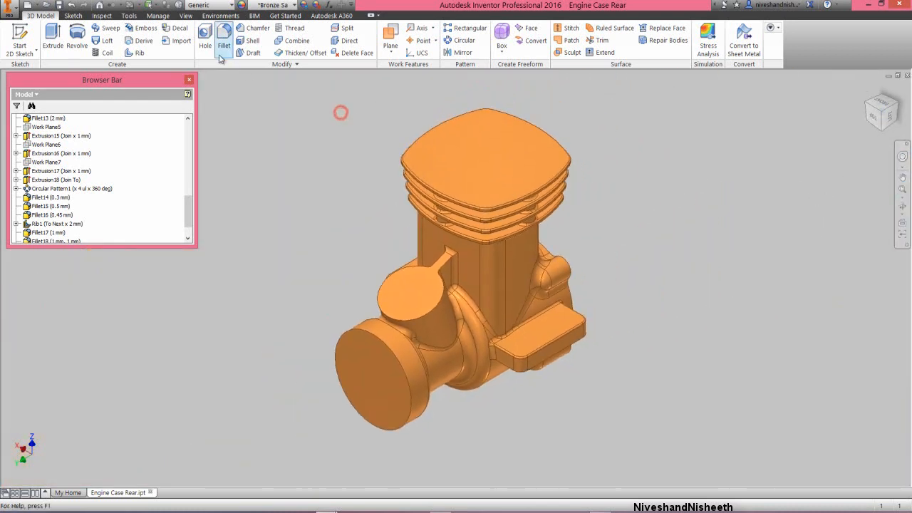
{"action": "left_click", "coordinate": [59, 5]}
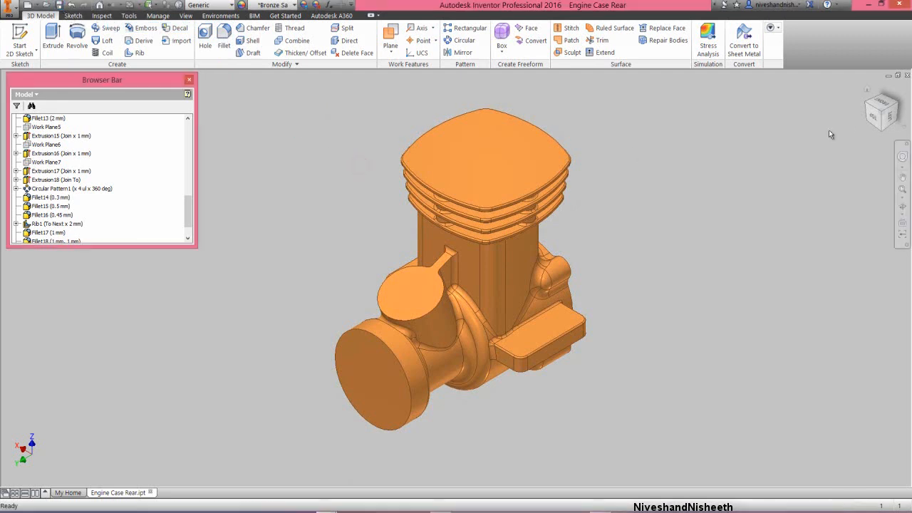
Turn on the visibility of the origin XY plane with the part seen from the left side.
{"action": "left_click", "coordinate": [889, 121]}
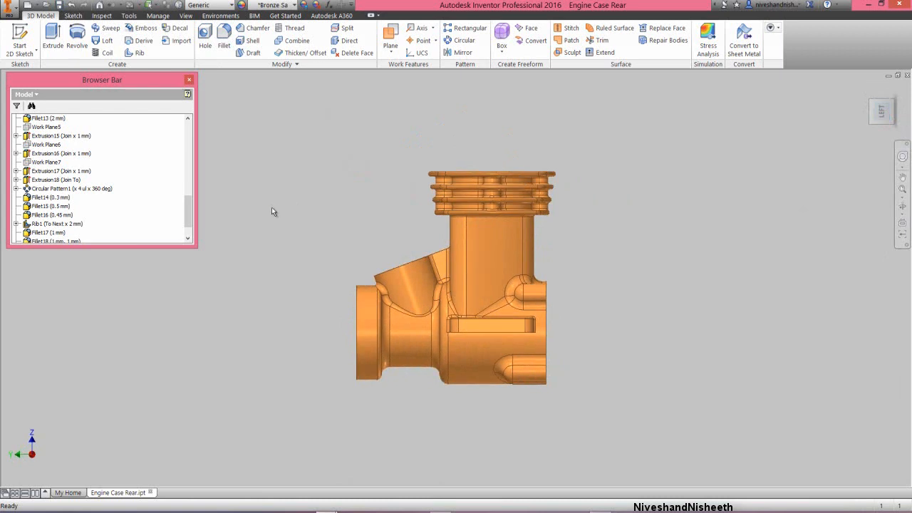
{"action": "left_click", "coordinate": [271, 208]}
{"action": "left_click_drag", "start_coordinate": [188, 206], "coordinate": [188, 133]}
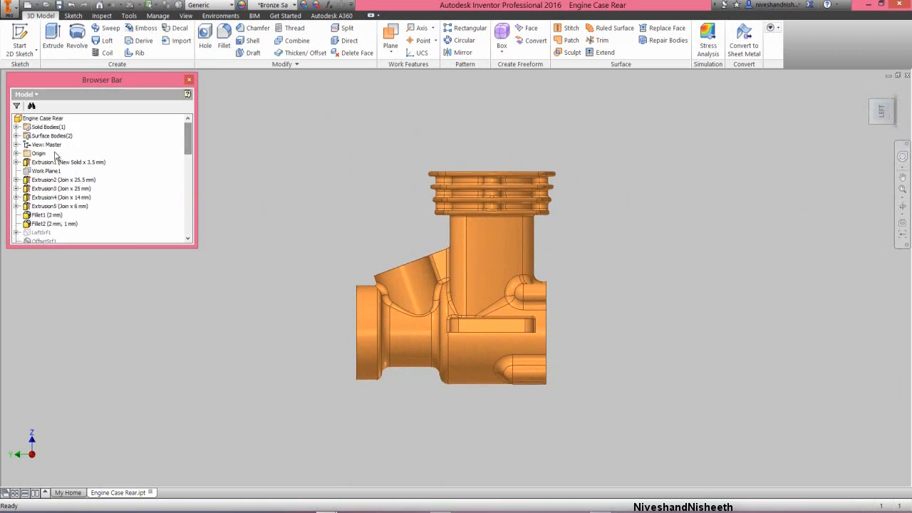
{"action": "left_click", "coordinate": [16, 153]}
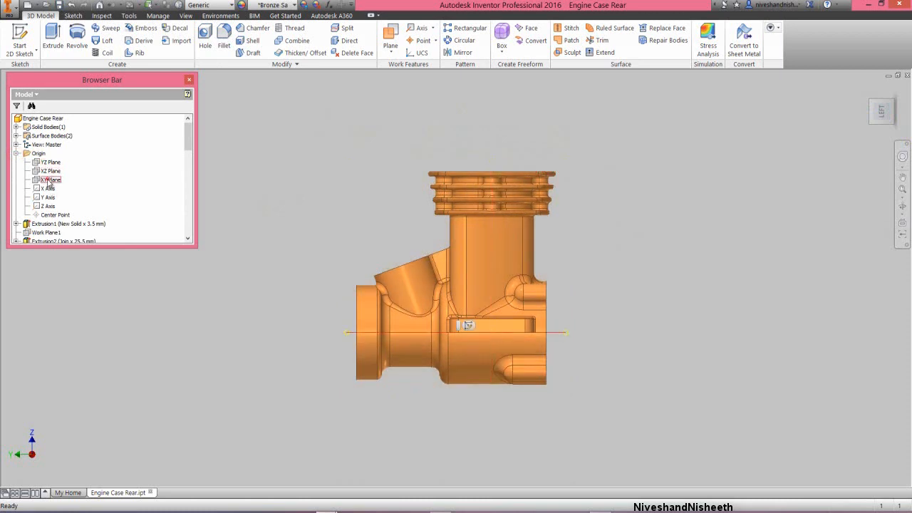
{"action": "right_click", "coordinate": [47, 180]}
{"action": "left_click", "coordinate": [65, 233]}
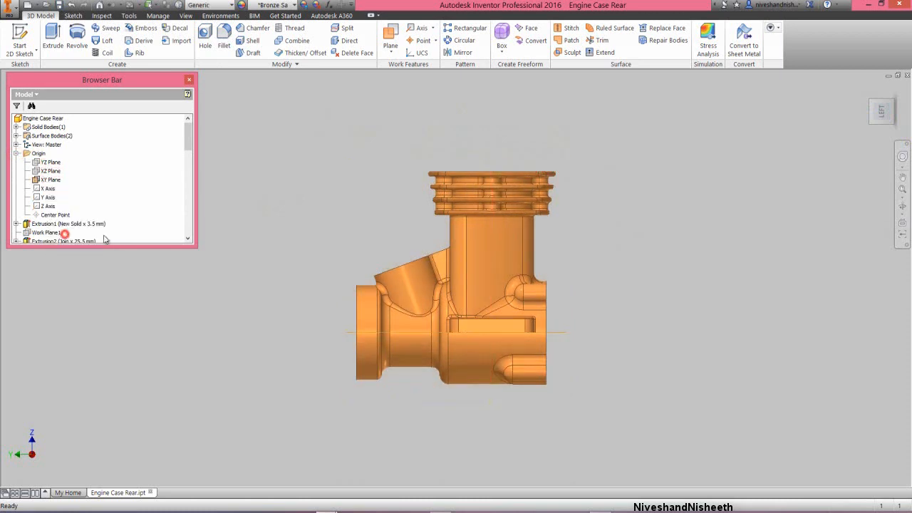
{"action": "left_click", "coordinate": [335, 163]}
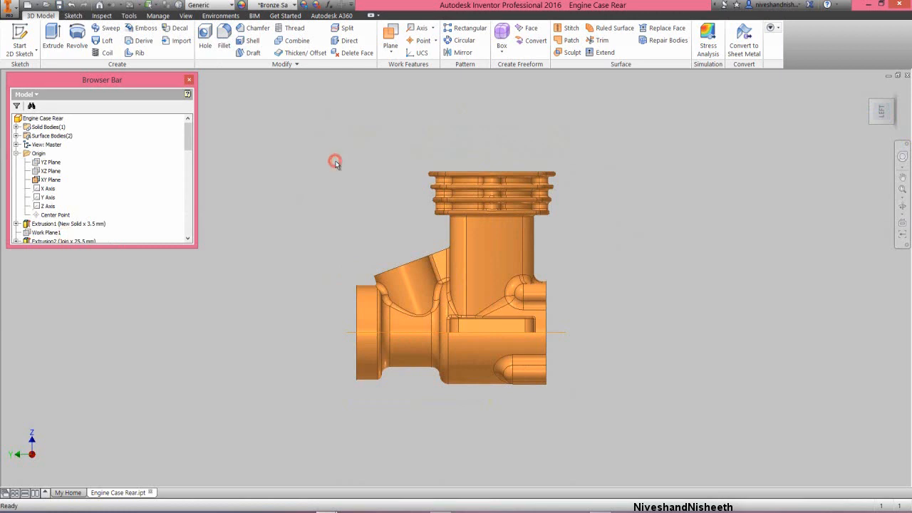
Split the cylindrical side face of the large end flange, using the XY plane as the split tool.
{"action": "left_click", "coordinate": [347, 28]}
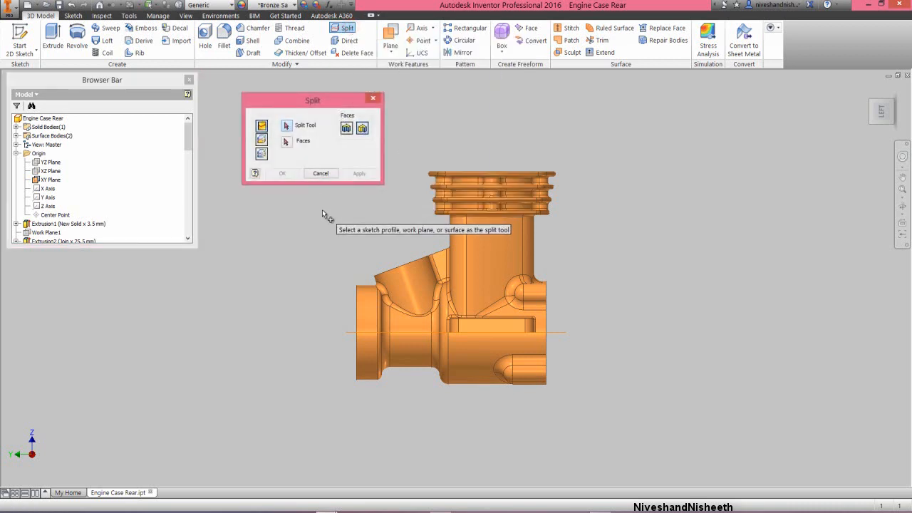
{"action": "left_click", "coordinate": [347, 334]}
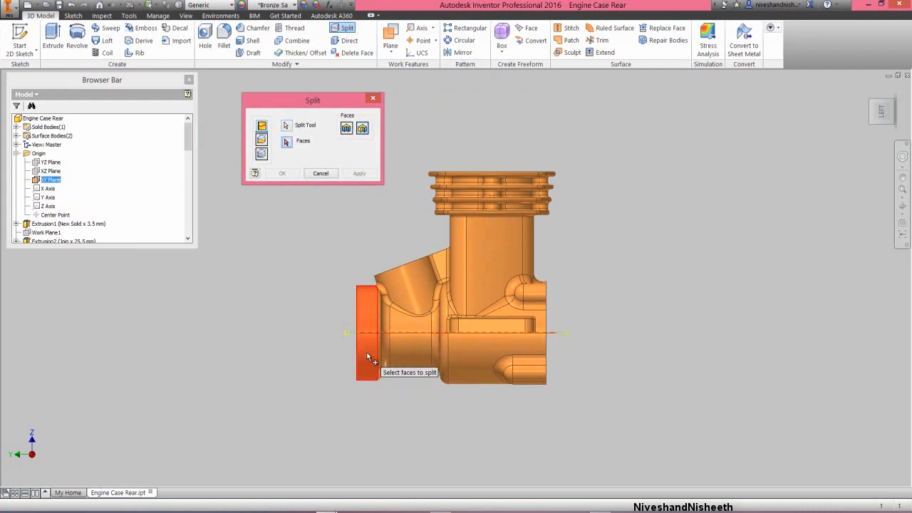
{"action": "left_click", "coordinate": [368, 356]}
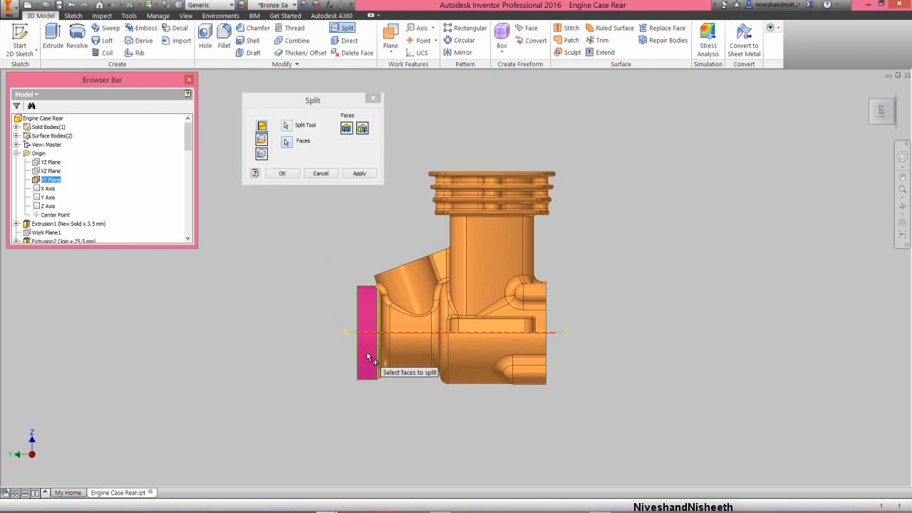
{"action": "left_click", "coordinate": [284, 173]}
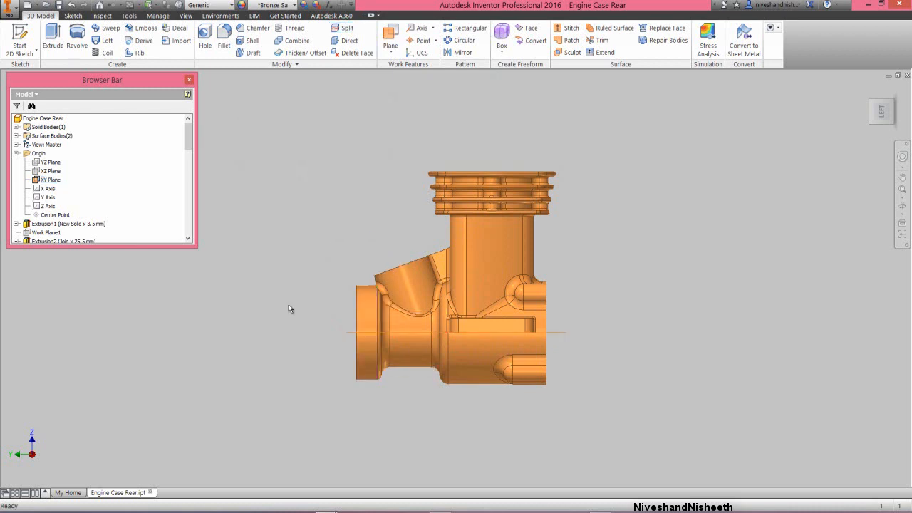
{"action": "left_click", "coordinate": [864, 112]}
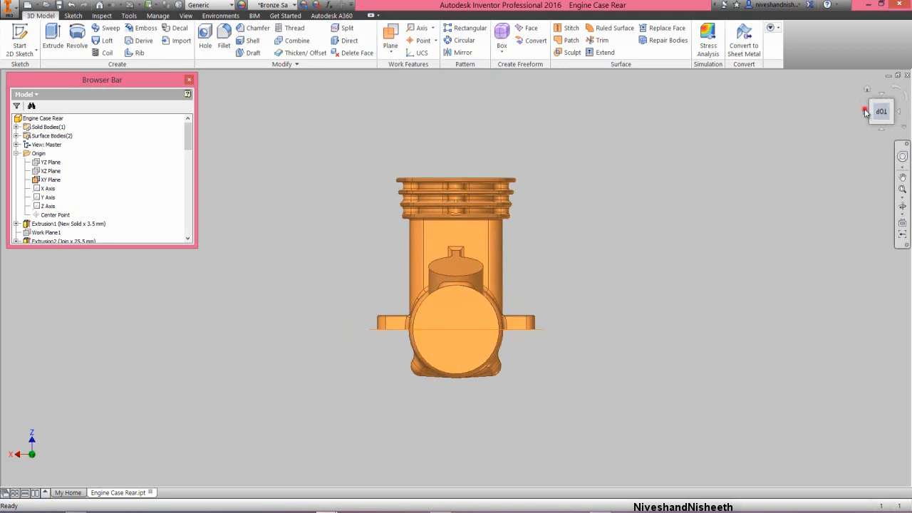
{"action": "left_click", "coordinate": [865, 112]}
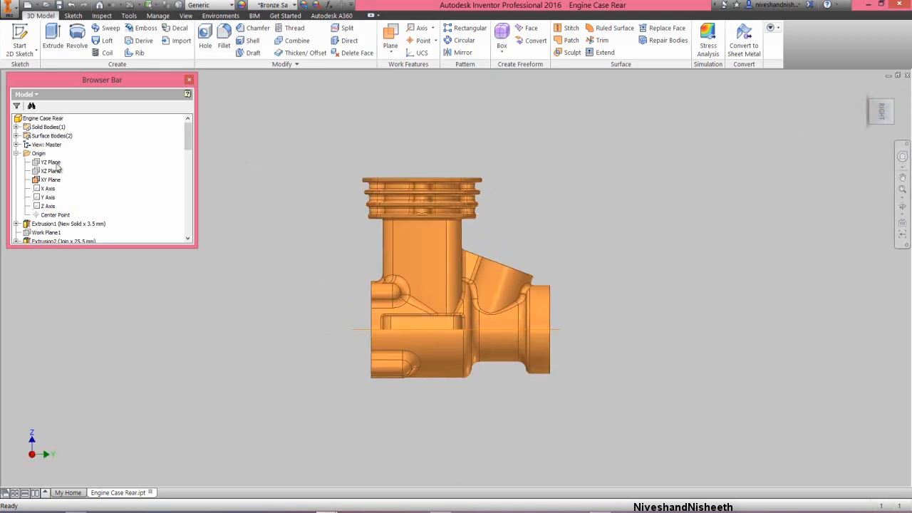
Start a new 2D sketch on the origin YZ plane.
{"action": "left_click", "coordinate": [56, 163]}
{"action": "right_click", "coordinate": [46, 165]}
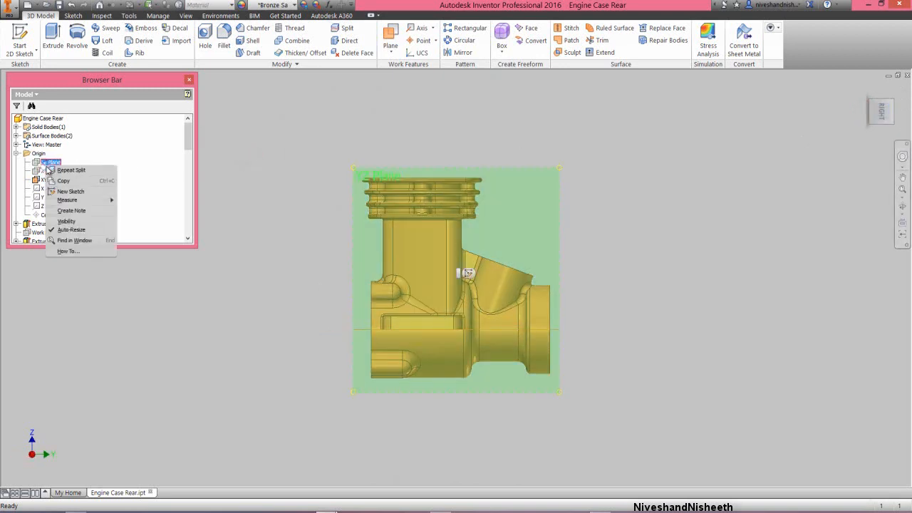
{"action": "left_click", "coordinate": [79, 196]}
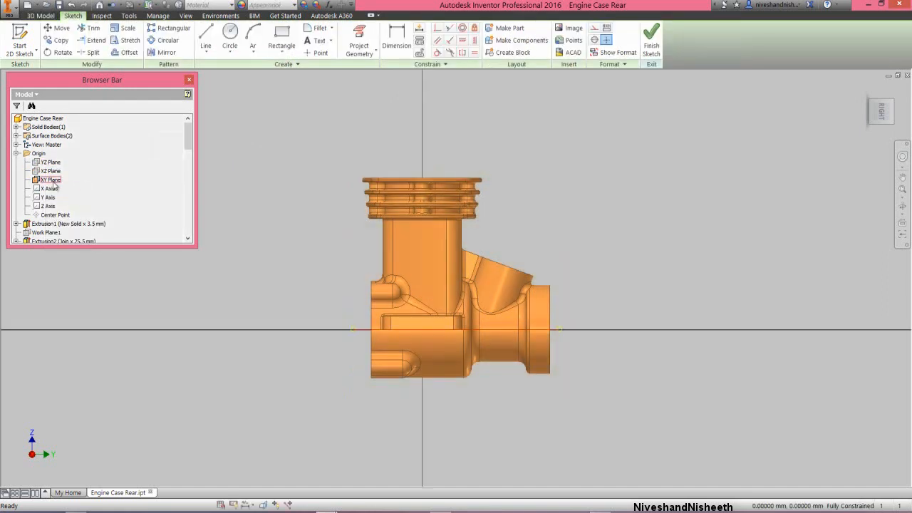
Turn off the visibility of the XY plane and slice the part graphics at the sketch plane.
{"action": "right_click", "coordinate": [52, 179]}
{"action": "left_click", "coordinate": [78, 263]}
{"action": "left_click", "coordinate": [263, 504]}
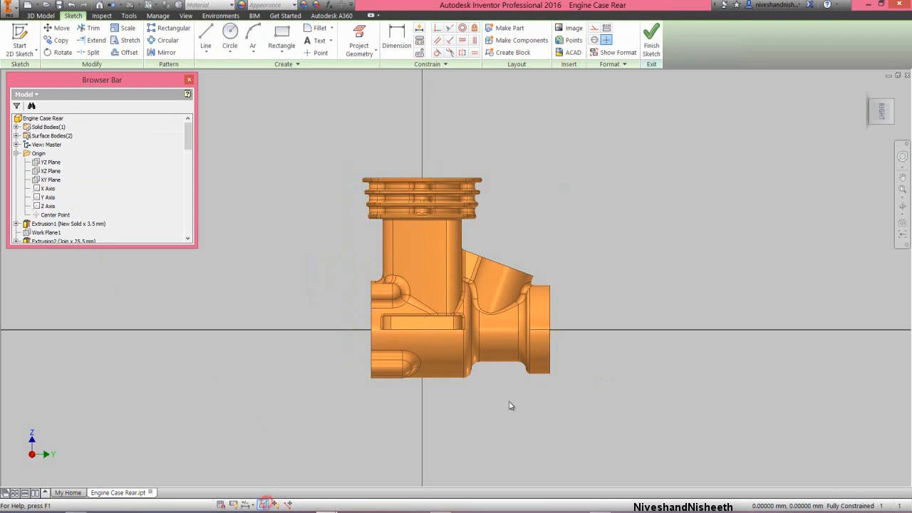
Draw a construction rectangle 17 mm wide and 16.1375 mm high inside the section, near the end flange.
{"action": "scroll", "coordinate": [506, 317], "scroll_direction": "up", "scroll_amount": 3}
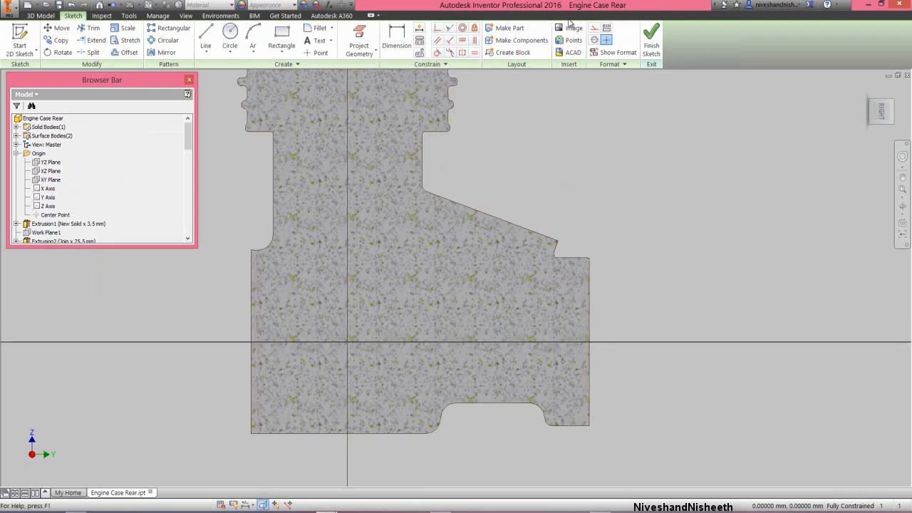
{"action": "left_click", "coordinate": [281, 35]}
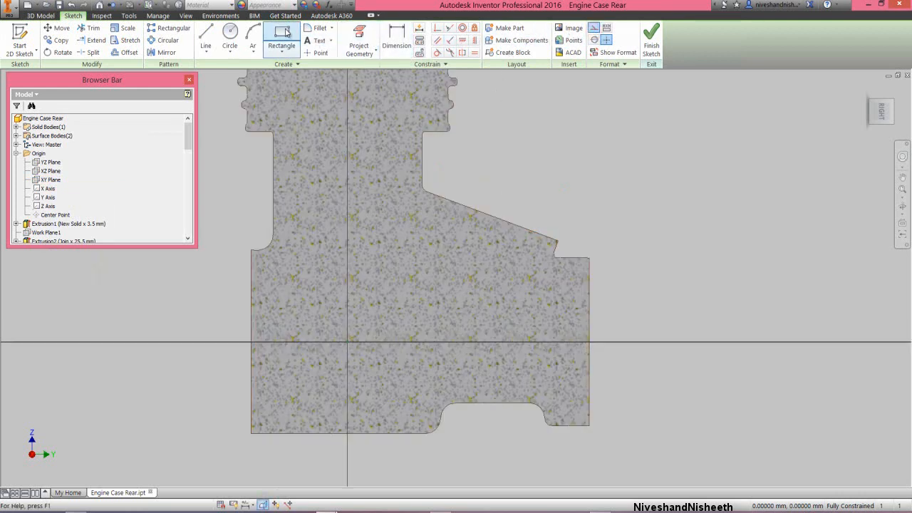
{"action": "left_click", "coordinate": [454, 284]}
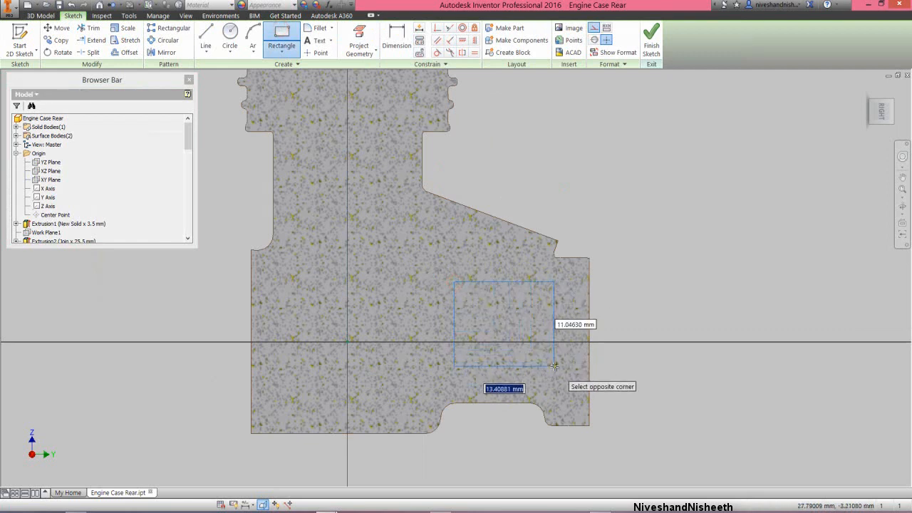
{"action": "type", "text": "17"}
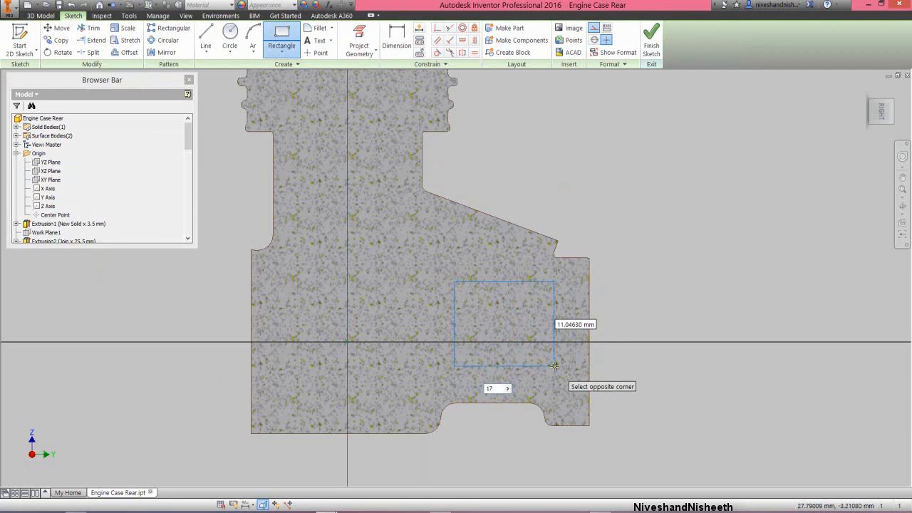
{"action": "key", "text": "Tab"}
{"action": "type", "text": "16"}
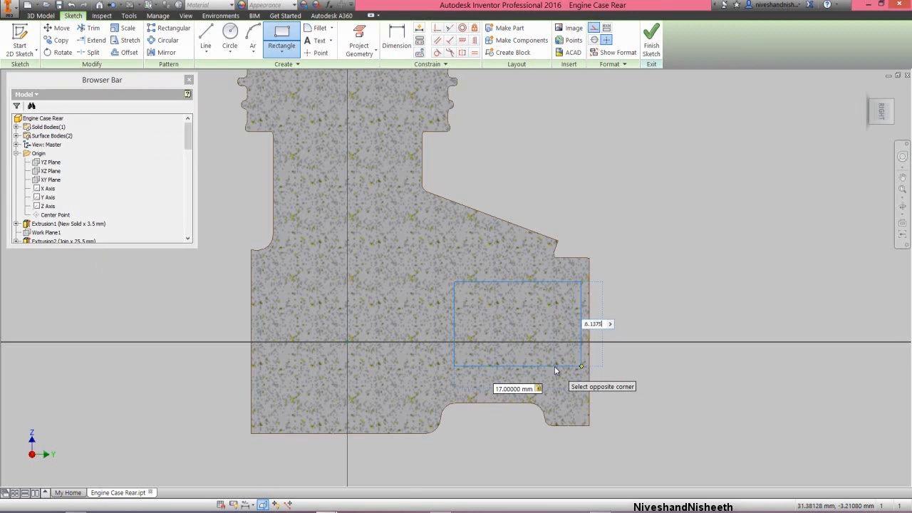
{"action": "key", "text": "Return"}
{"action": "right_click", "coordinate": [581, 166]}
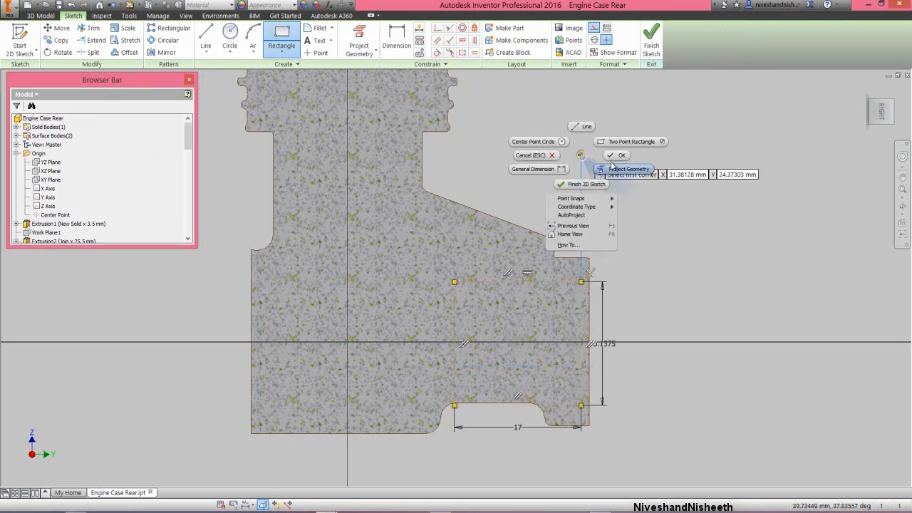
{"action": "left_click", "coordinate": [613, 155]}
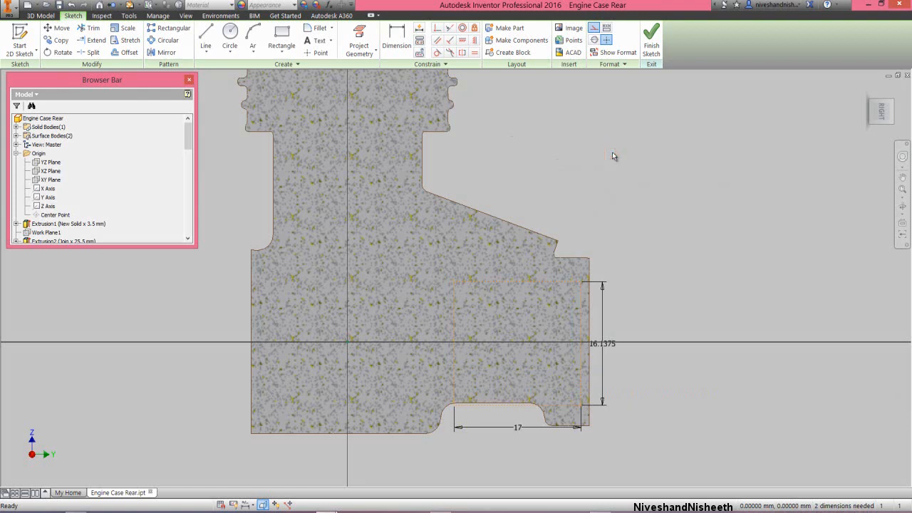
Dimension the rectangle's vertical side nearest the flange 5.05872 mm from the flange's end edge.
{"action": "left_click", "coordinate": [397, 39]}
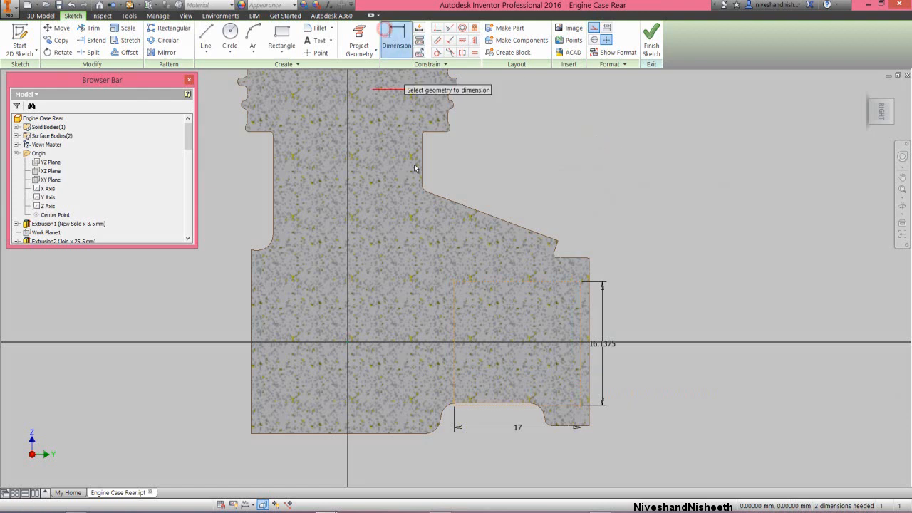
{"action": "left_click", "coordinate": [588, 299]}
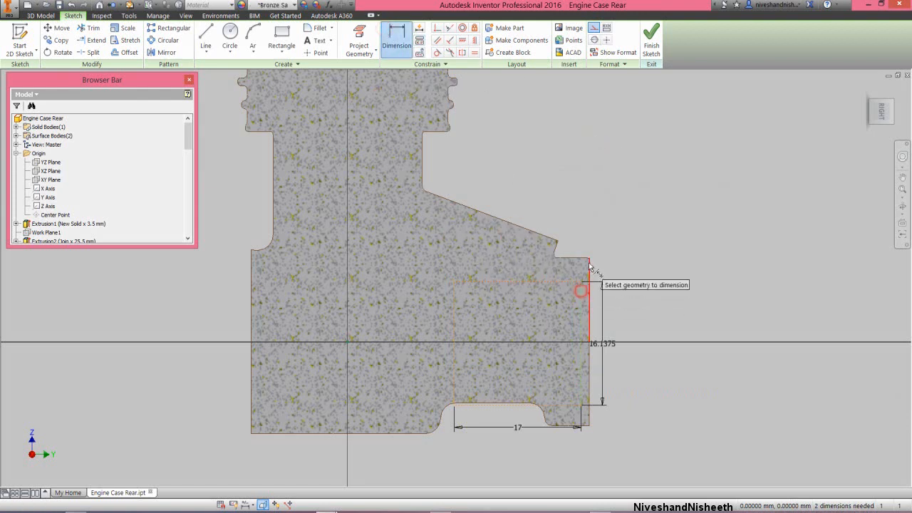
{"action": "left_click", "coordinate": [583, 227]}
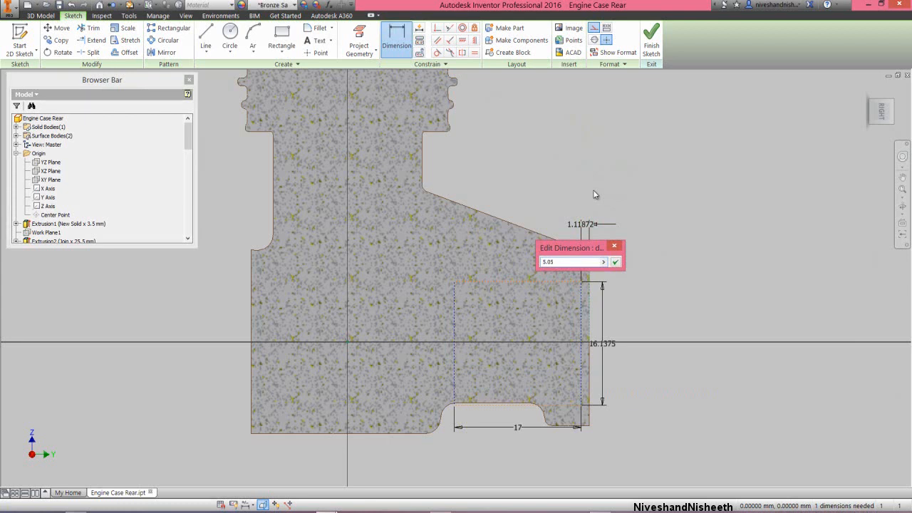
{"action": "type", "text": "5.05872"}
{"action": "key", "text": "Return"}
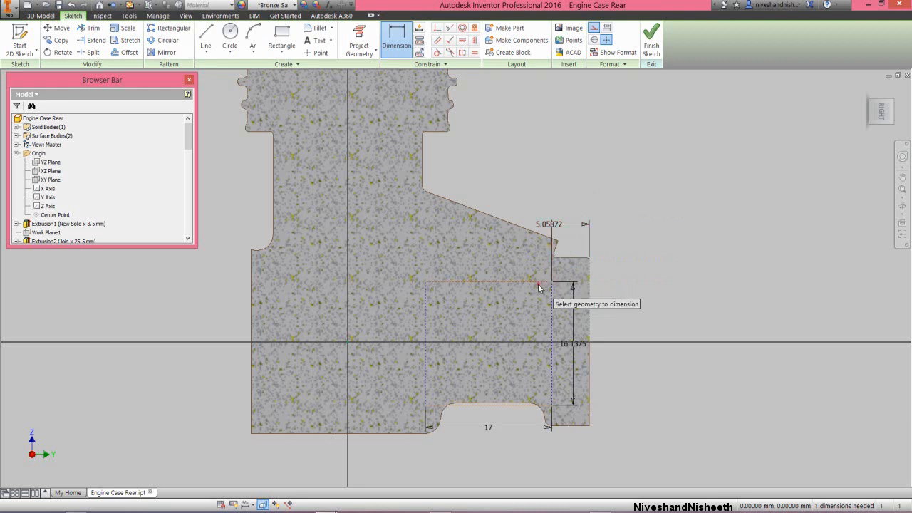
Dimension the rectangle's upper side from the flange's top edge, trying a value of 2.93125 mm and undoing that value change.
{"action": "left_click", "coordinate": [588, 259]}
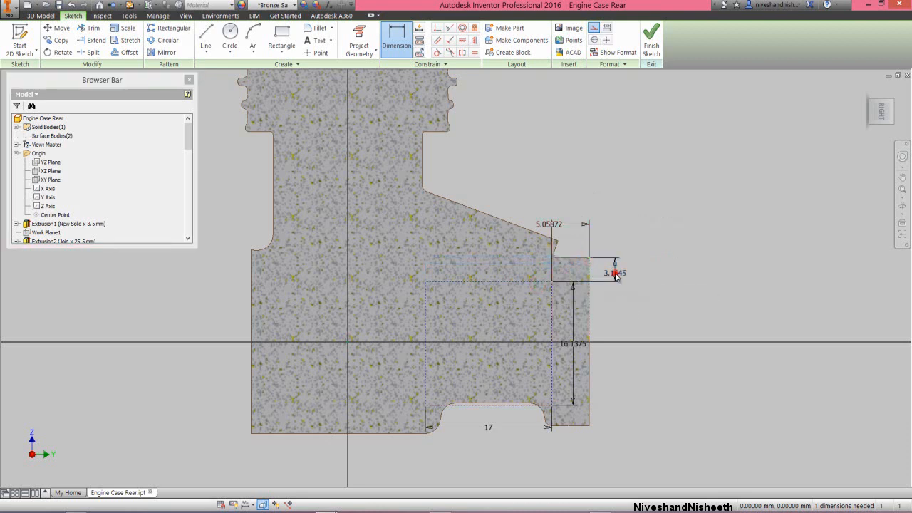
{"action": "left_click", "coordinate": [616, 276]}
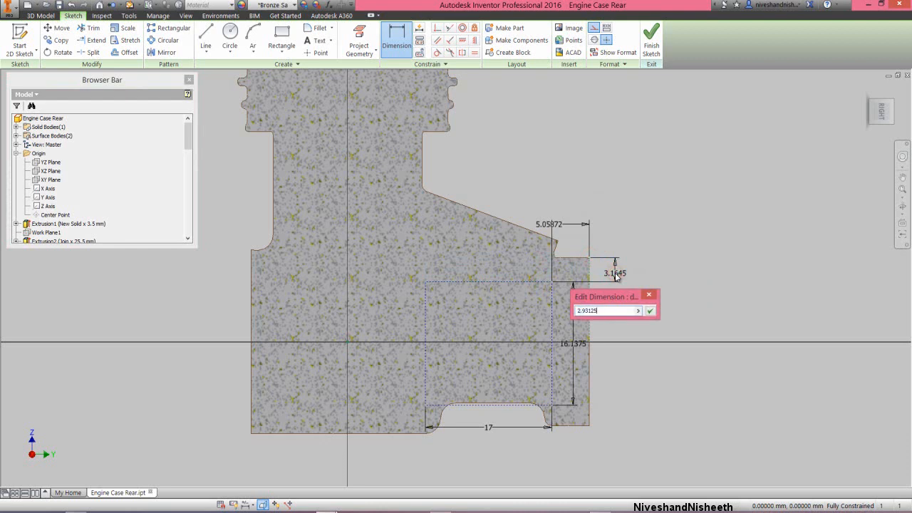
{"action": "type", "text": "2.93125"}
{"action": "key", "text": "Return"}
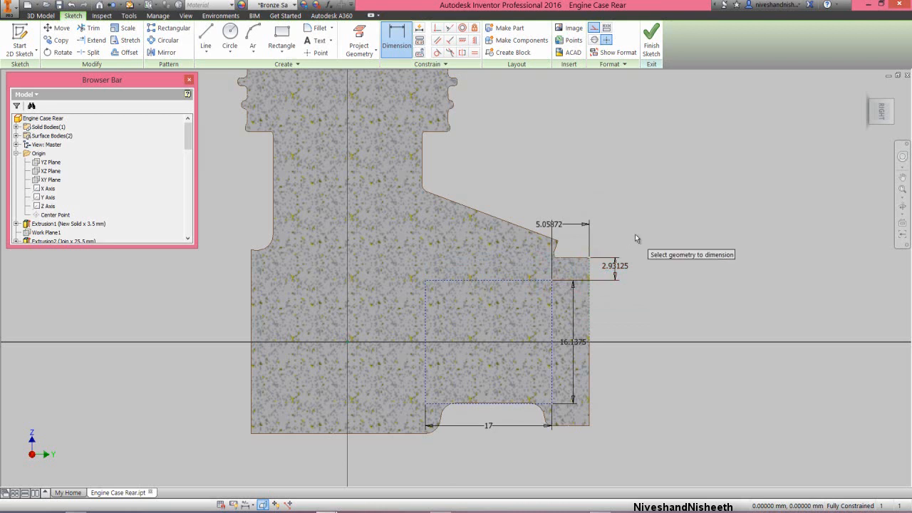
{"action": "right_click", "coordinate": [635, 233]}
{"action": "left_click", "coordinate": [665, 236]}
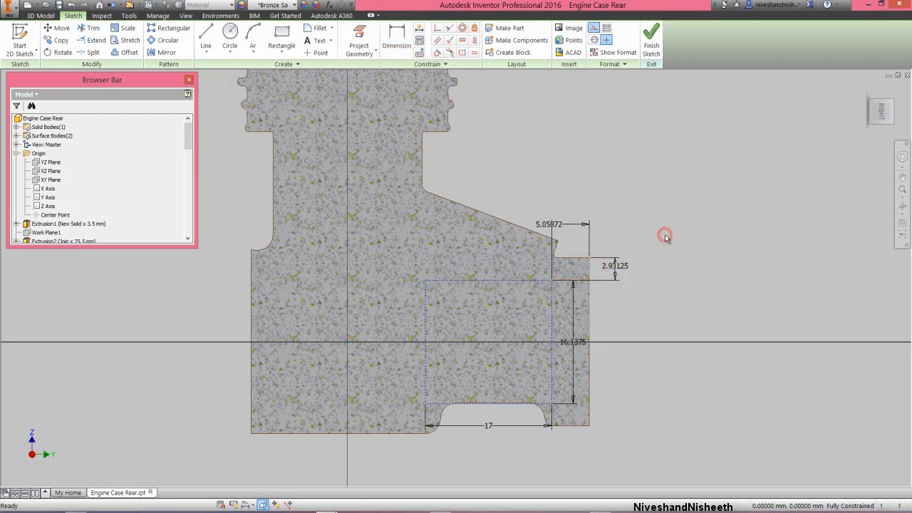
{"action": "key", "text": "ctrl+z"}
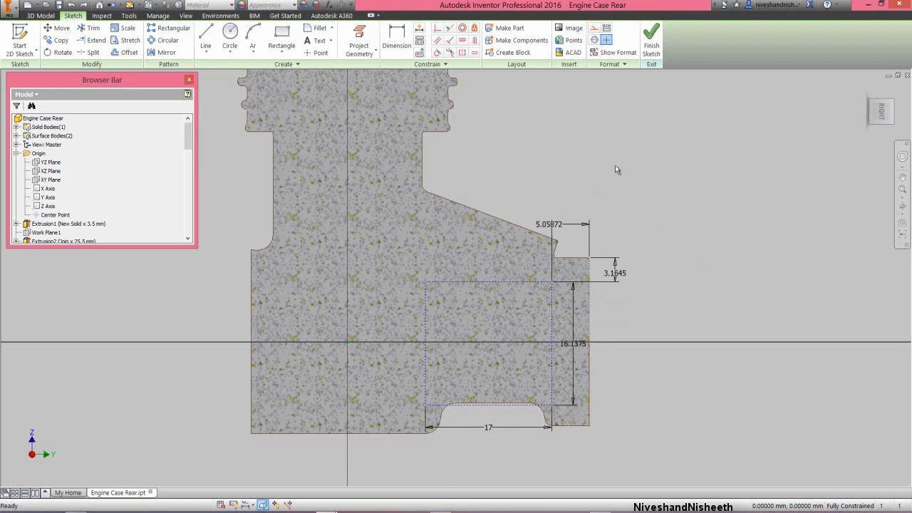
Draw two connected lines forming a V between the rectangle's upper corners, with the vertex pointing down into the rectangle.
{"action": "right_click", "coordinate": [617, 170]}
{"action": "left_click", "coordinate": [619, 139]}
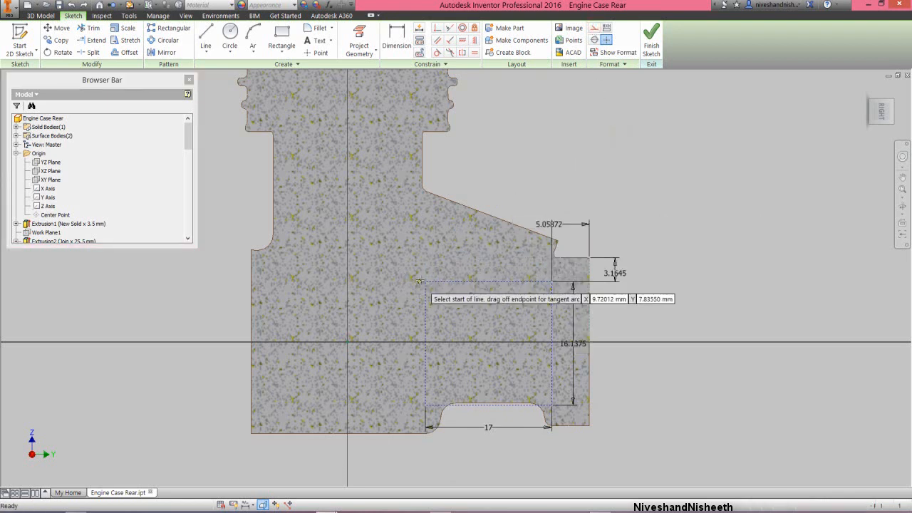
{"action": "left_click", "coordinate": [425, 283]}
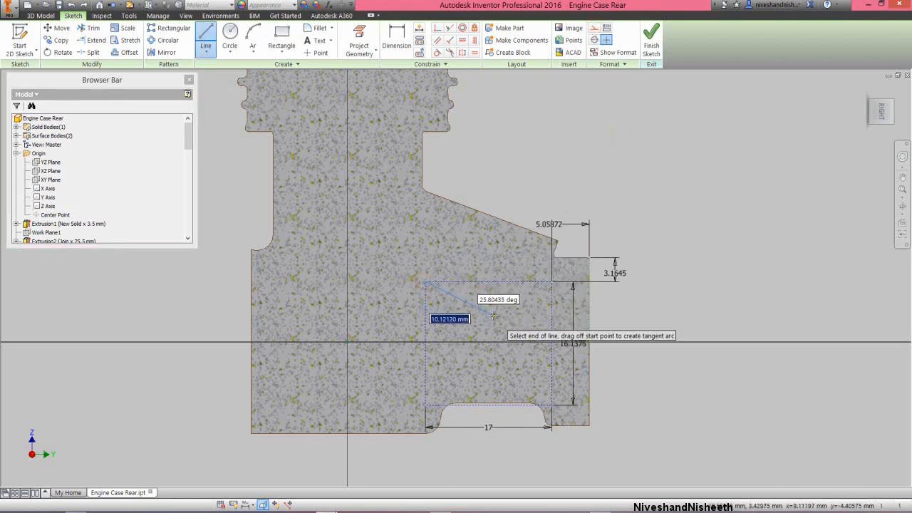
{"action": "left_click", "coordinate": [493, 314]}
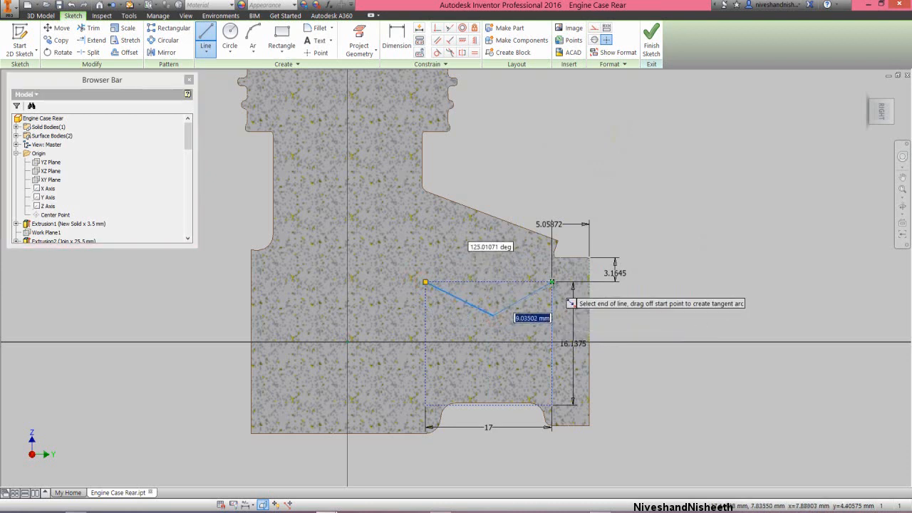
{"action": "double_click", "coordinate": [552, 283]}
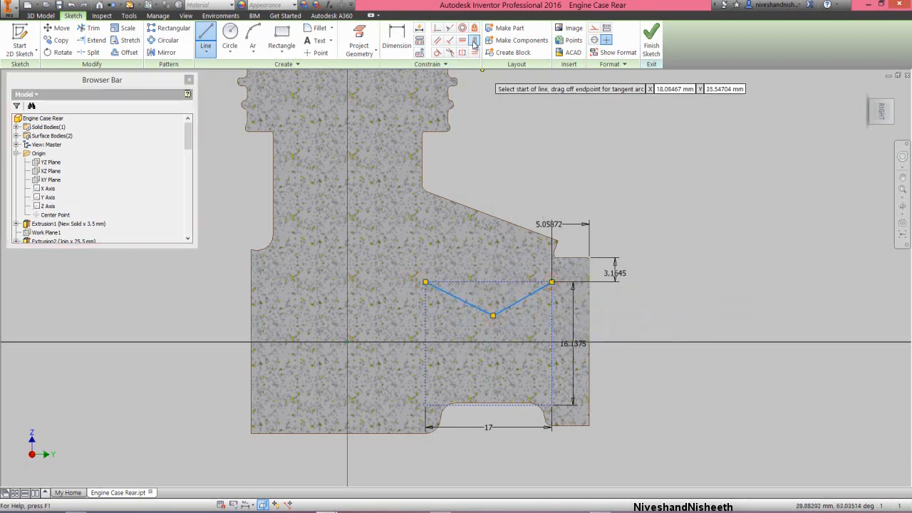
Align the V's vertex with the midpoint of the rectangle's upper side using a vertical constraint.
{"action": "left_click", "coordinate": [474, 43]}
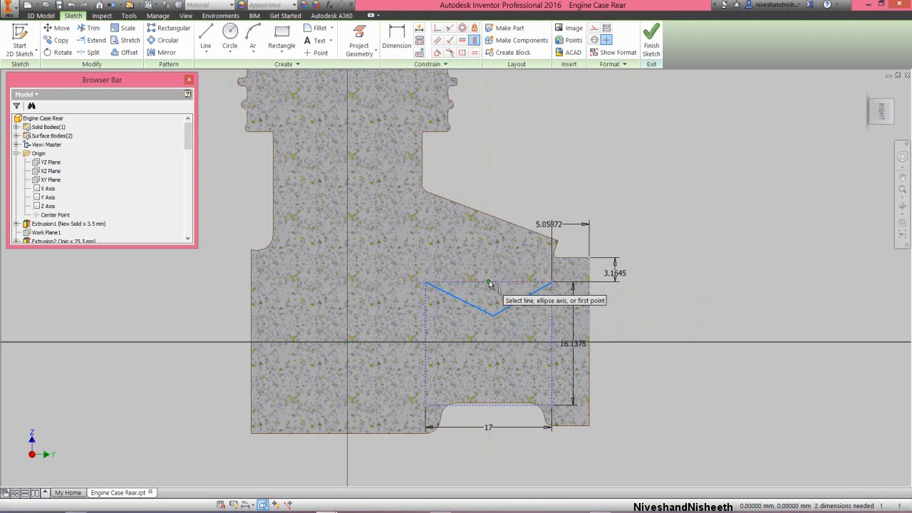
{"action": "left_click", "coordinate": [488, 282]}
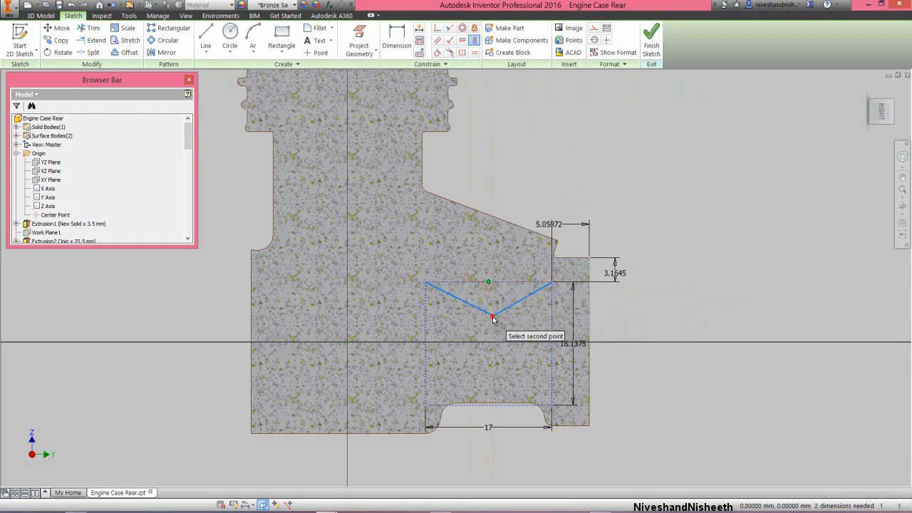
{"action": "left_click", "coordinate": [492, 318]}
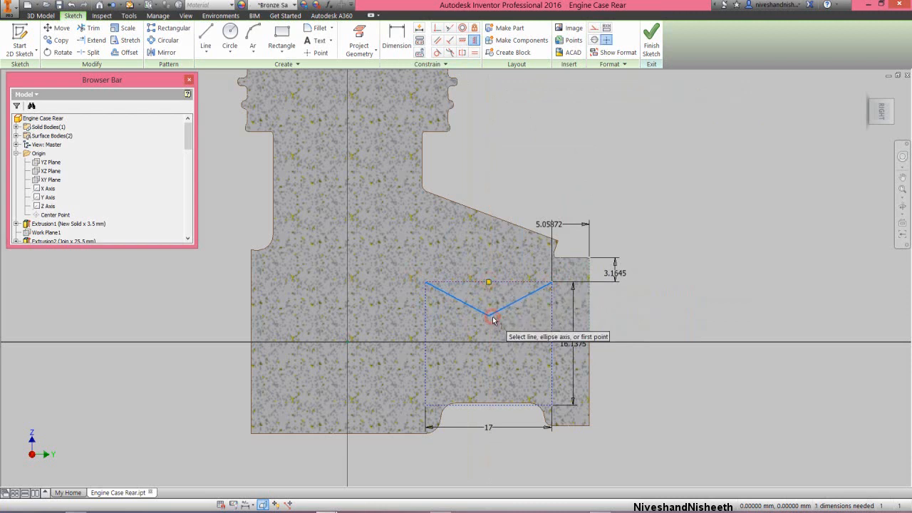
Draw two connected lines forming an inverted V between the rectangle's lower corners, with the vertex centred below the upper V.
{"action": "right_click", "coordinate": [567, 175]}
{"action": "left_click", "coordinate": [557, 144]}
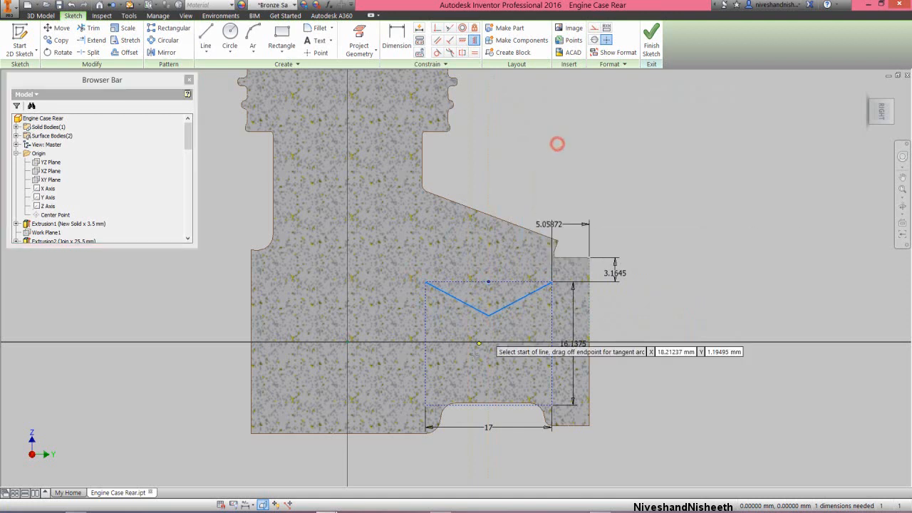
{"action": "left_click", "coordinate": [426, 404]}
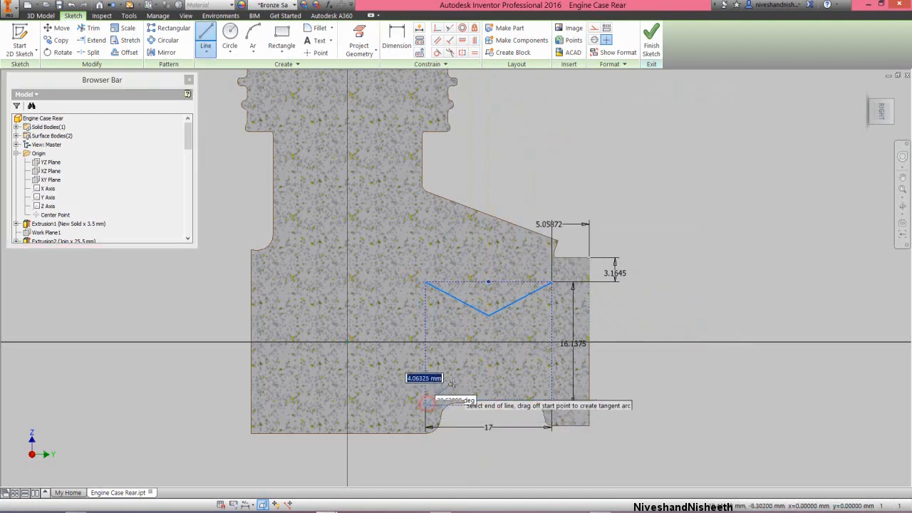
{"action": "left_click", "coordinate": [486, 373]}
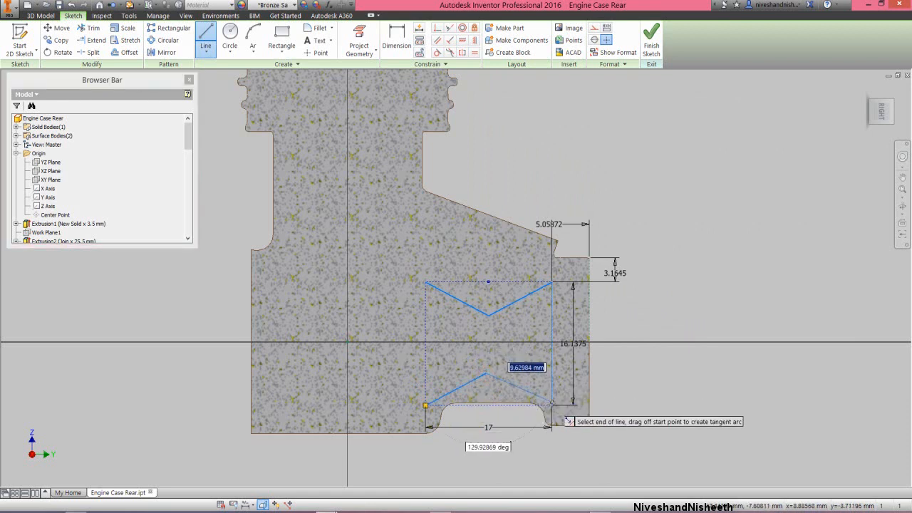
{"action": "left_click", "coordinate": [551, 403]}
{"action": "right_click", "coordinate": [526, 376]}
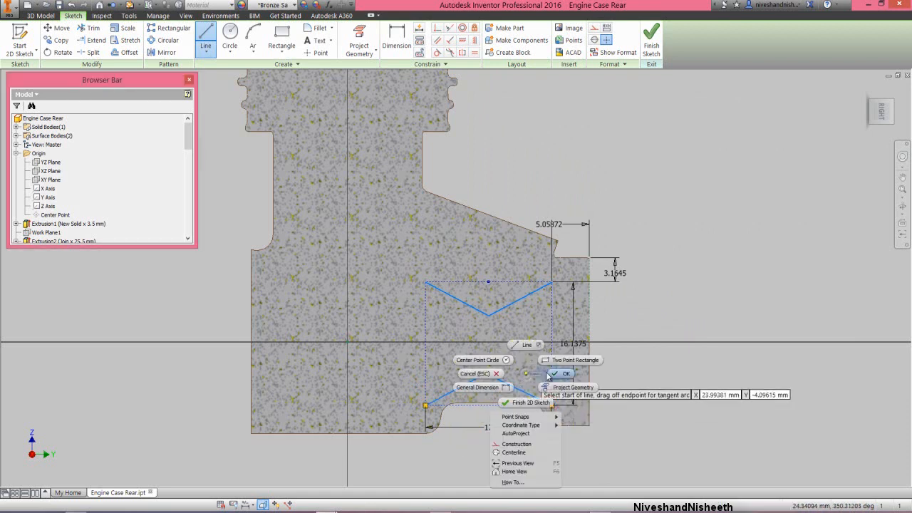
{"action": "left_click", "coordinate": [558, 373]}
Draw a short vertical line about 1.64 mm long between the vertices of the two V shapes, crossing the horizontal axis.
{"action": "right_click", "coordinate": [507, 83]}
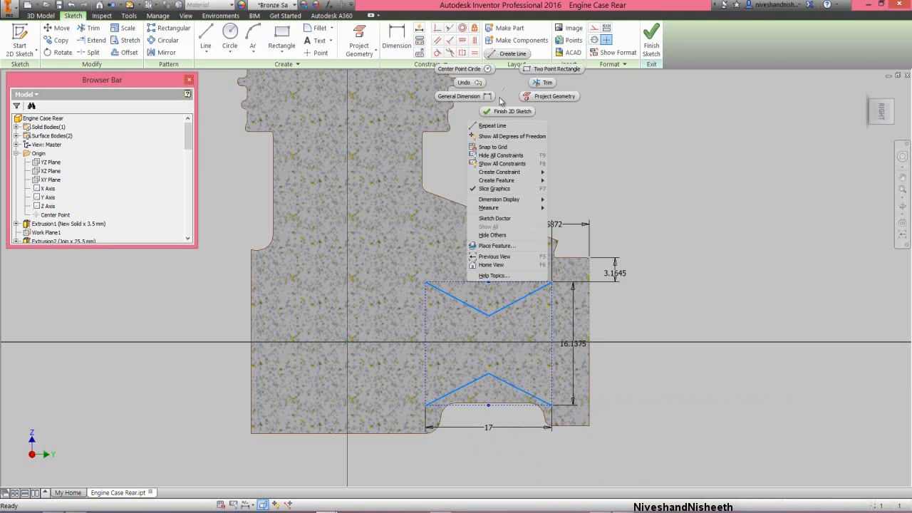
{"action": "left_click", "coordinate": [492, 125]}
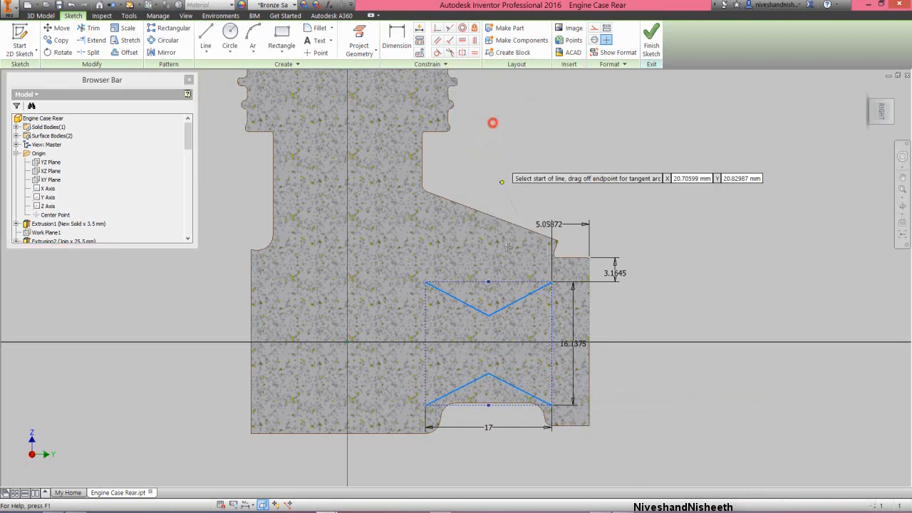
{"action": "left_click", "coordinate": [488, 336]}
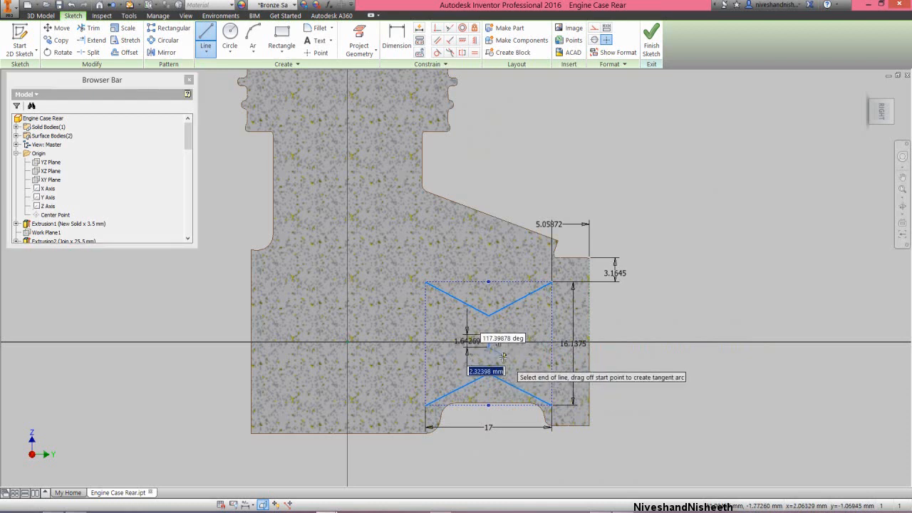
{"action": "right_click", "coordinate": [503, 359]}
{"action": "left_click", "coordinate": [528, 363]}
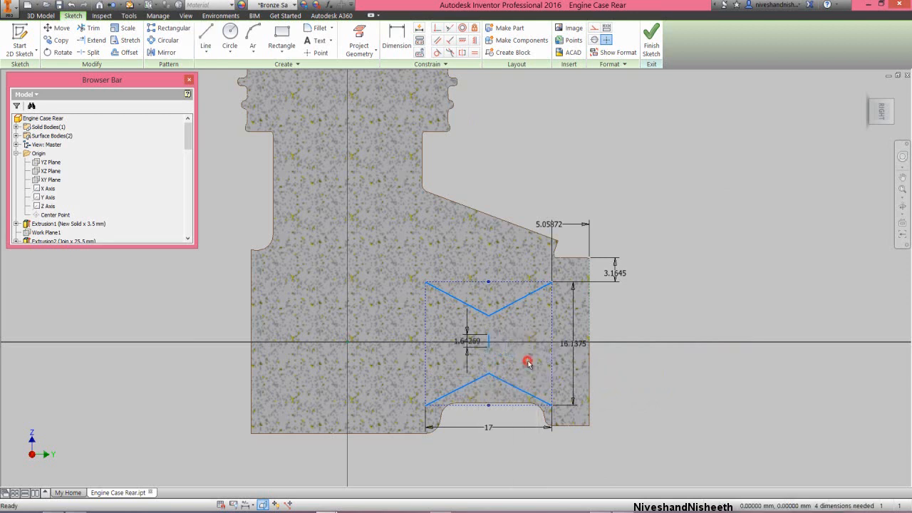
Centre the short vertical line in the rectangle by aligning its midpoint vertically with the upper side's midpoint and horizontally with the left side's midpoint.
{"action": "left_click", "coordinate": [475, 40]}
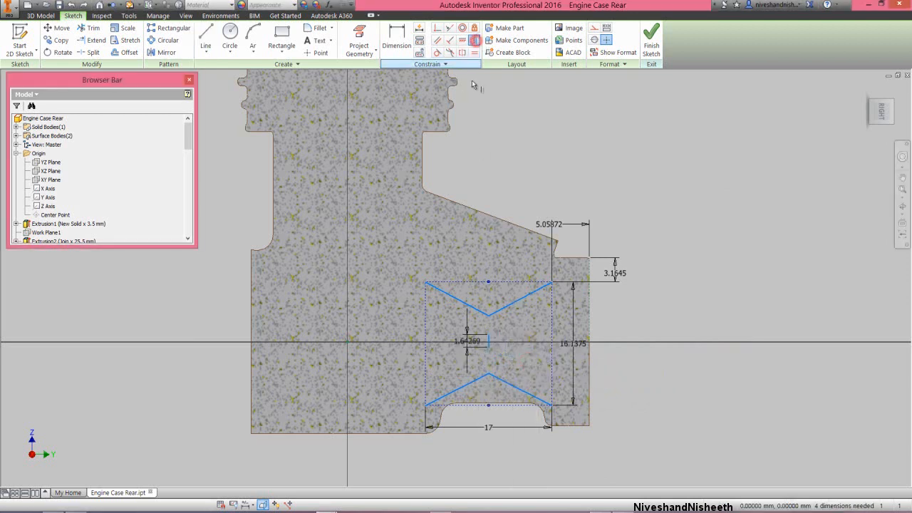
{"action": "left_click", "coordinate": [488, 342]}
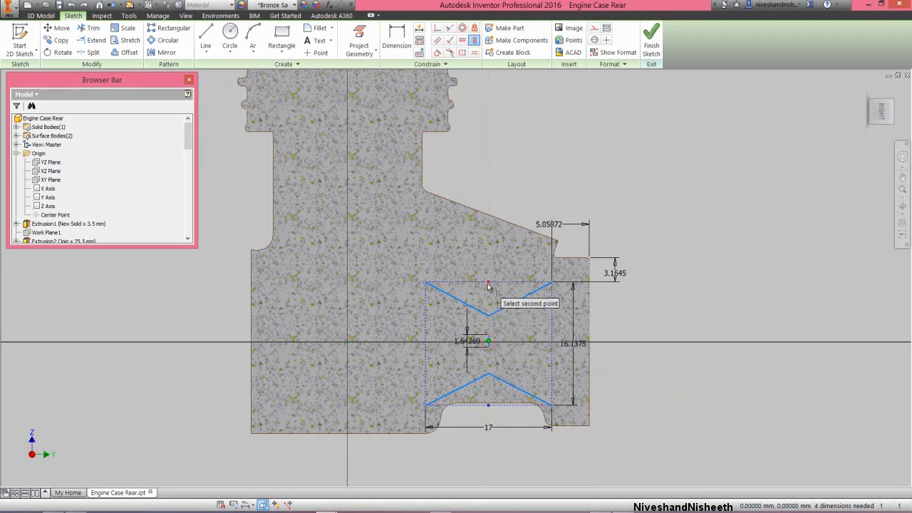
{"action": "left_click", "coordinate": [487, 284]}
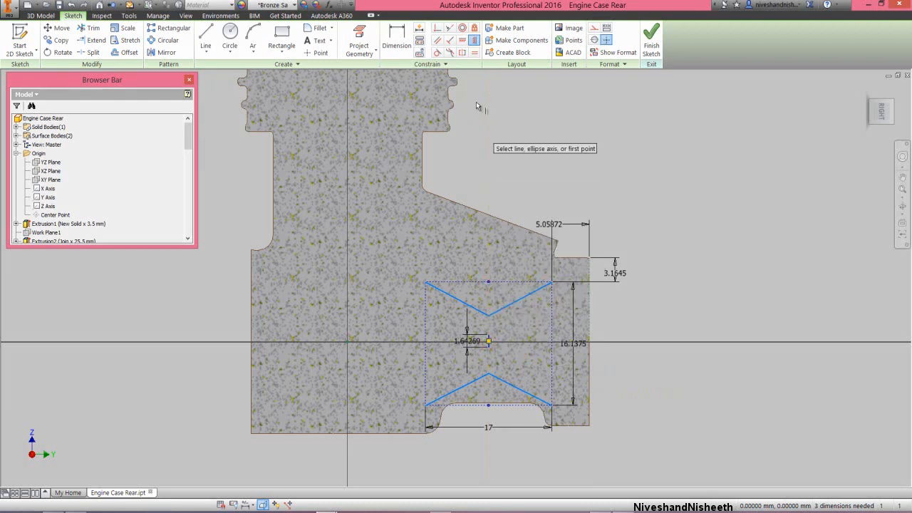
{"action": "left_click", "coordinate": [462, 40]}
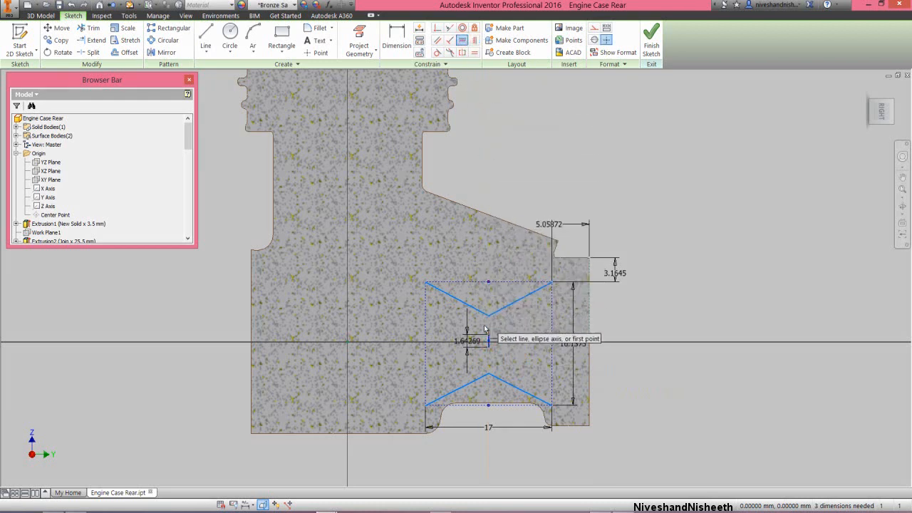
{"action": "left_click", "coordinate": [489, 342]}
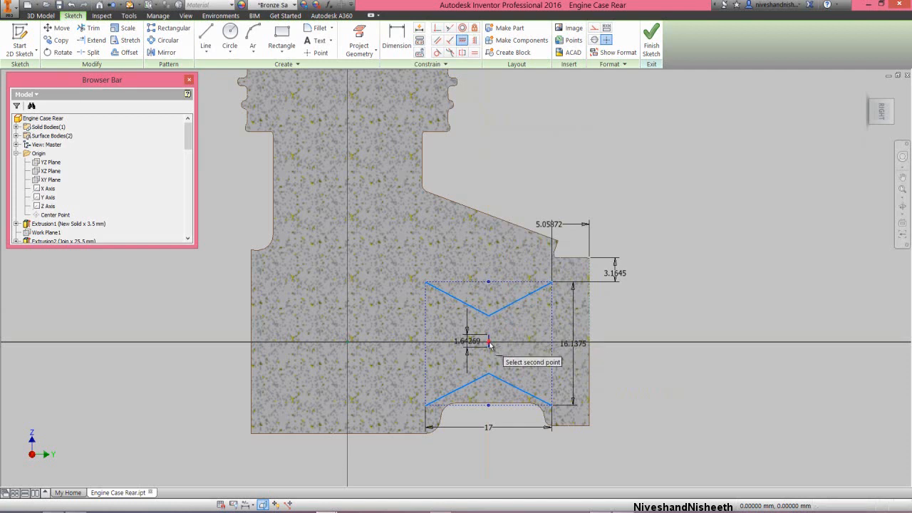
{"action": "left_click", "coordinate": [425, 346]}
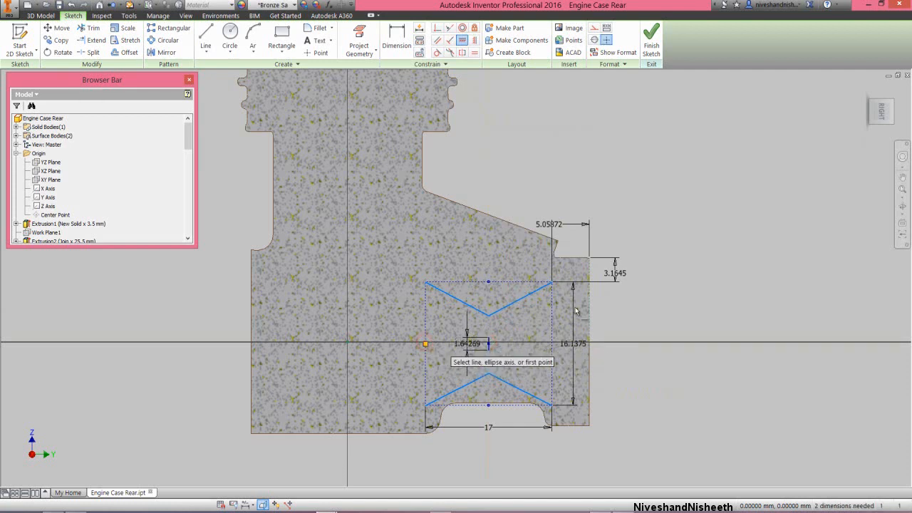
{"action": "right_click", "coordinate": [690, 205]}
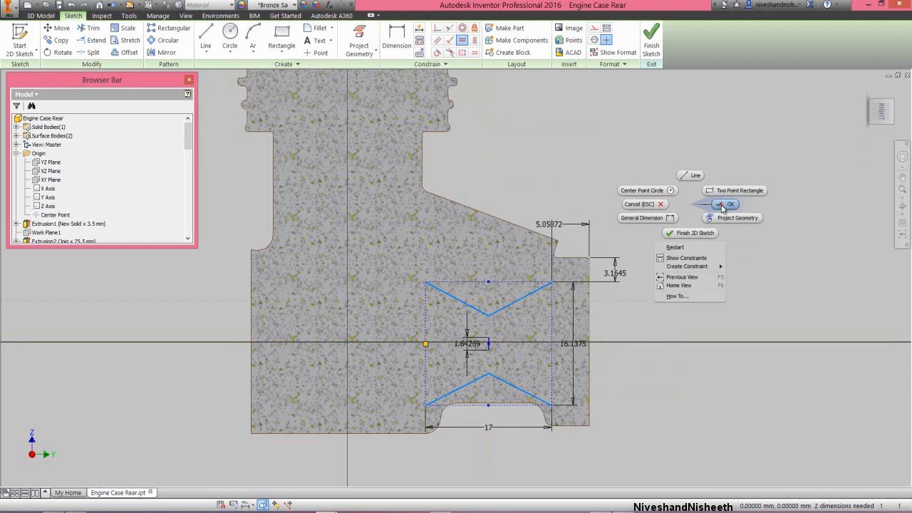
{"action": "left_click", "coordinate": [722, 206]}
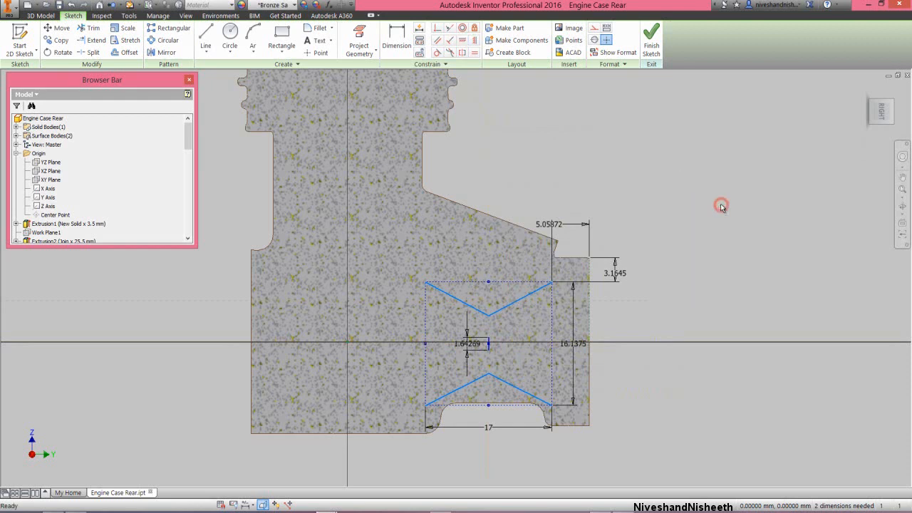
Make the two V vertices coincident with the short vertical line's upper and lower ends, and convert that line to construction geometry.
{"action": "left_click", "coordinate": [440, 29]}
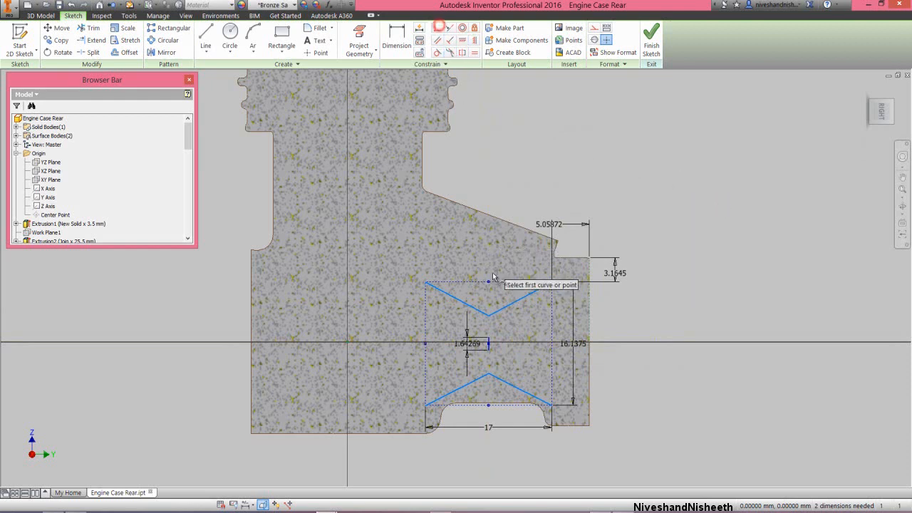
{"action": "left_click", "coordinate": [488, 315]}
{"action": "left_click", "coordinate": [489, 343]}
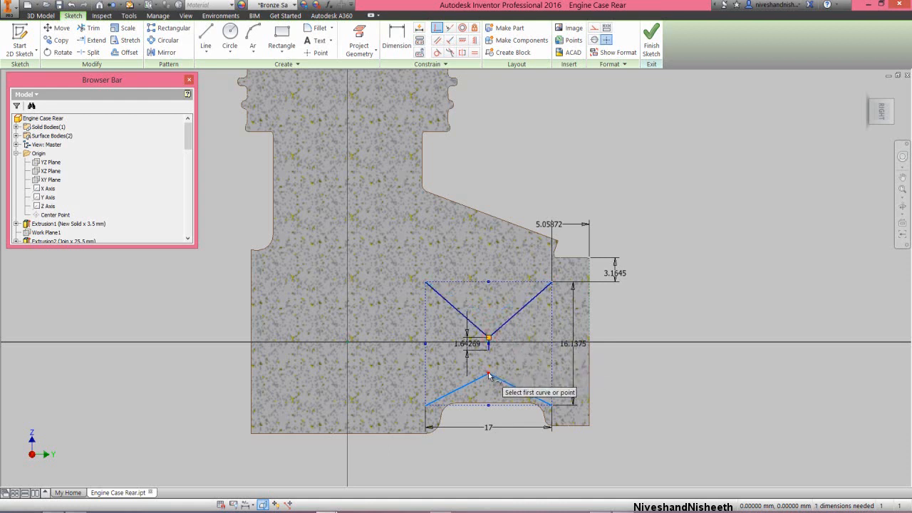
{"action": "left_click", "coordinate": [488, 375]}
{"action": "left_click", "coordinate": [489, 349]}
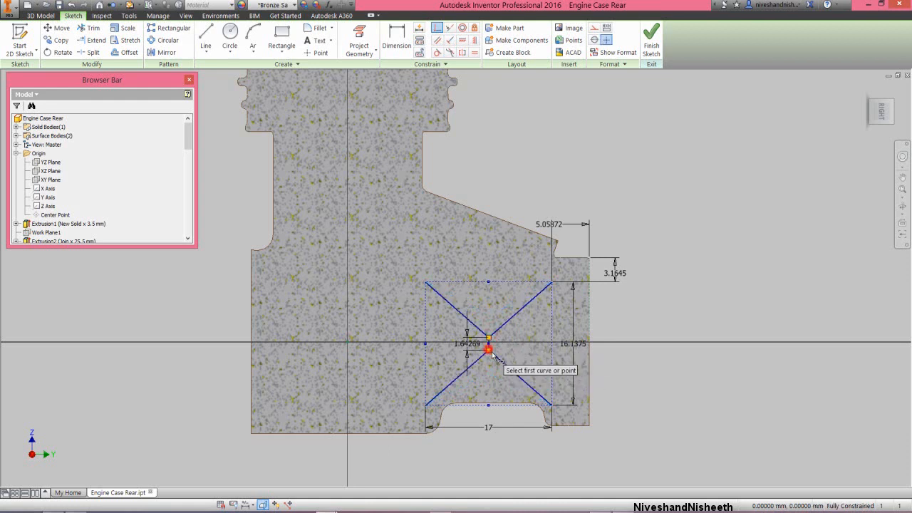
{"action": "right_click", "coordinate": [663, 250]}
{"action": "left_click", "coordinate": [698, 251]}
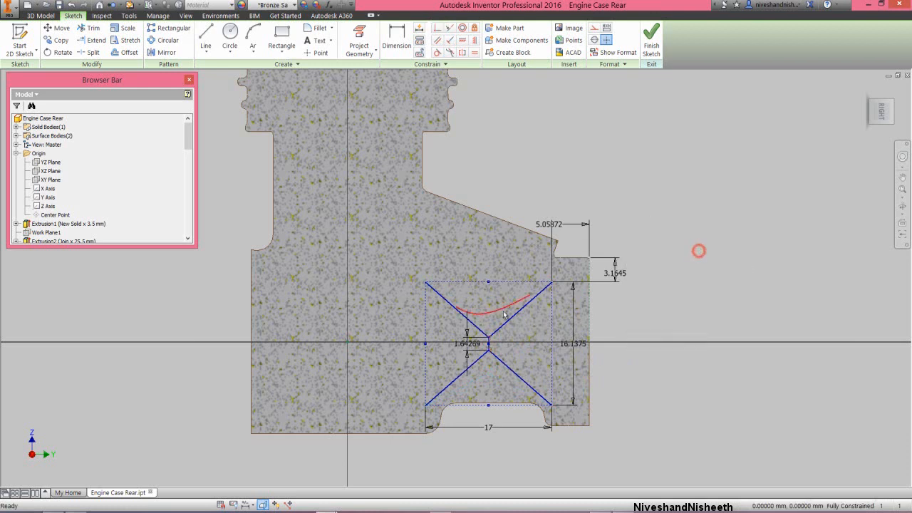
{"action": "left_click", "coordinate": [489, 349]}
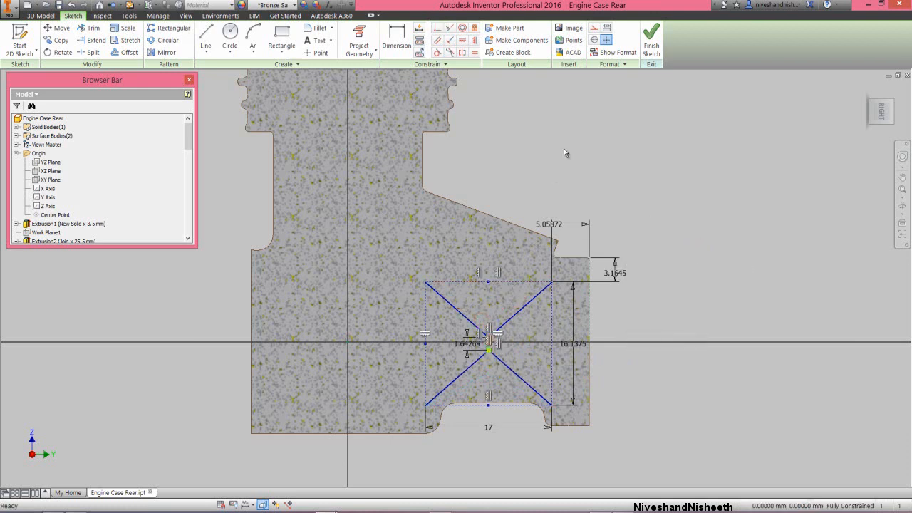
{"action": "left_click", "coordinate": [663, 208]}
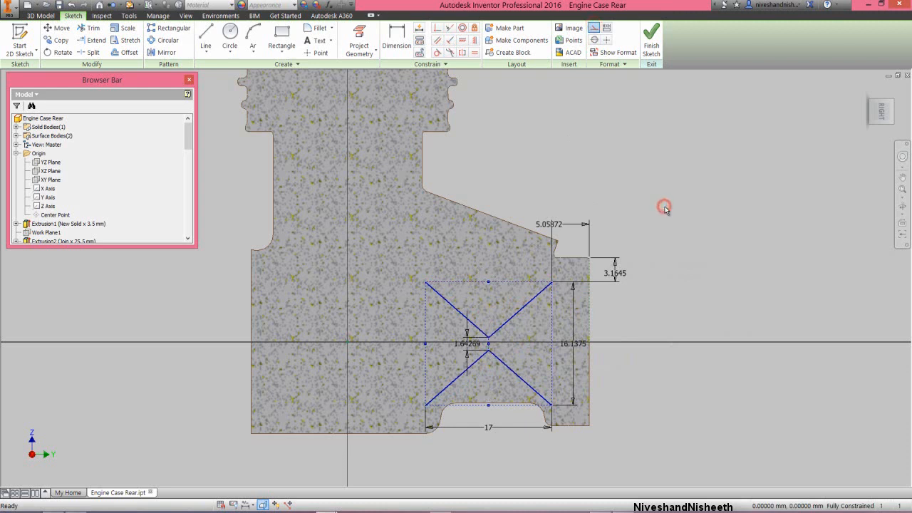
Offset only the upper V's left line outward to the lower left by about 1.34 mm, with Loop Select turned off.
{"action": "left_click", "coordinate": [128, 53]}
{"action": "right_click", "coordinate": [702, 202]}
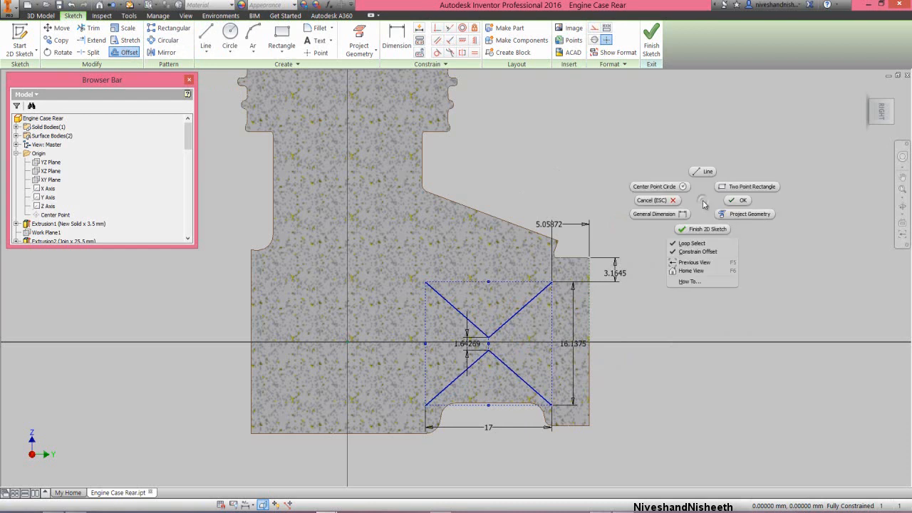
{"action": "left_click", "coordinate": [688, 246]}
{"action": "left_click", "coordinate": [460, 314]}
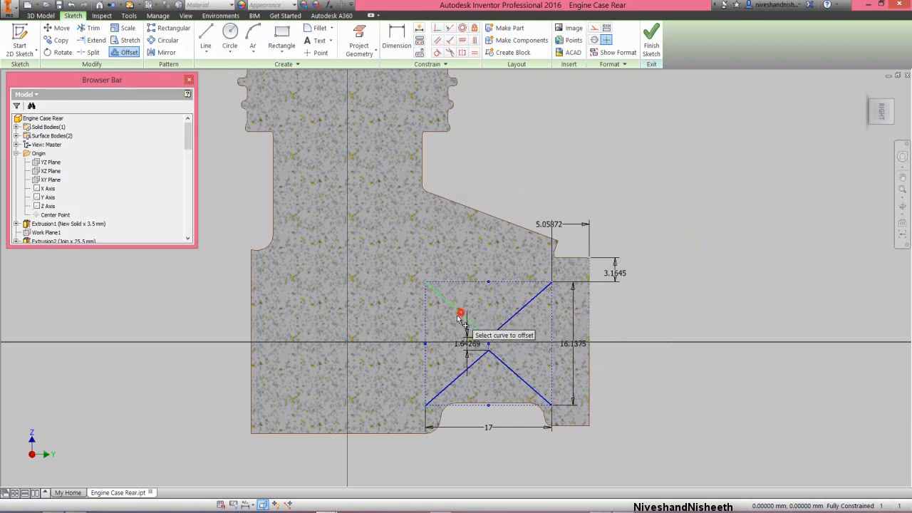
{"action": "right_click", "coordinate": [460, 317]}
{"action": "left_click", "coordinate": [483, 319]}
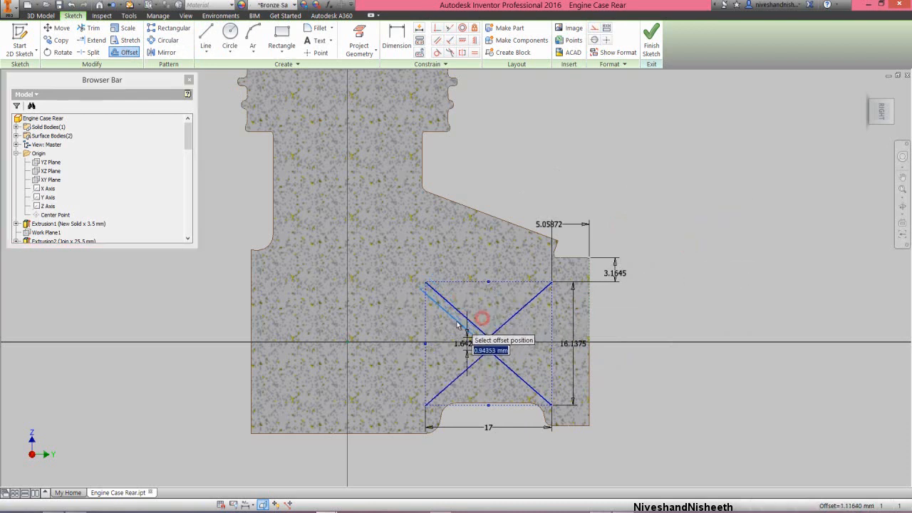
{"action": "left_click", "coordinate": [456, 318]}
Offset the lower inverted V's left line outward to the upper left by about 1.84 mm.
{"action": "left_click", "coordinate": [457, 376]}
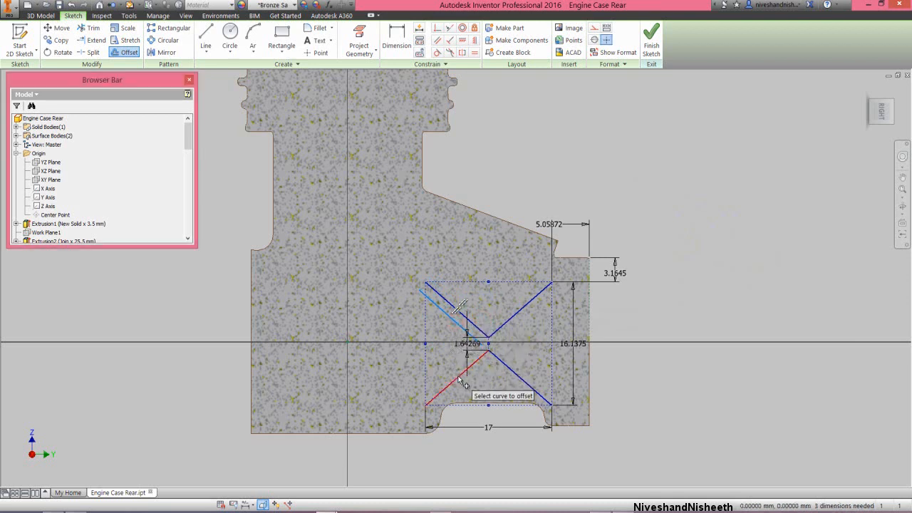
{"action": "right_click", "coordinate": [452, 372]}
{"action": "left_click", "coordinate": [474, 369]}
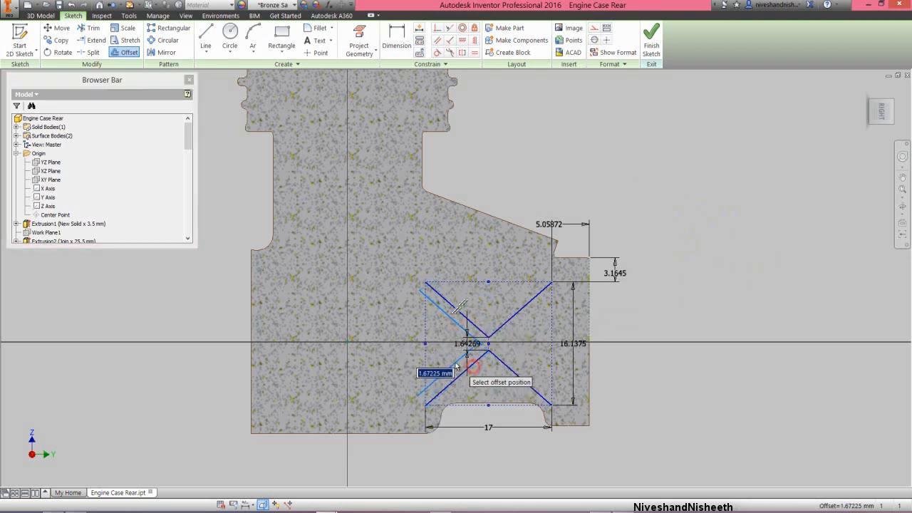
{"action": "left_click", "coordinate": [455, 368]}
Dimension the spacing between the upper V's left line and its offset copy as 1.25 mm.
{"action": "right_click", "coordinate": [545, 139]}
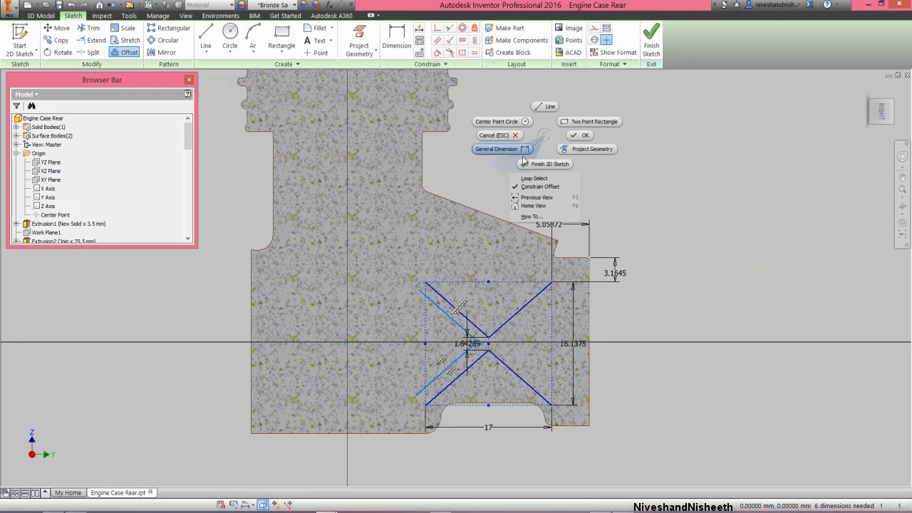
{"action": "left_click", "coordinate": [520, 151]}
{"action": "scroll", "coordinate": [464, 342], "scroll_direction": "up", "scroll_amount": 3}
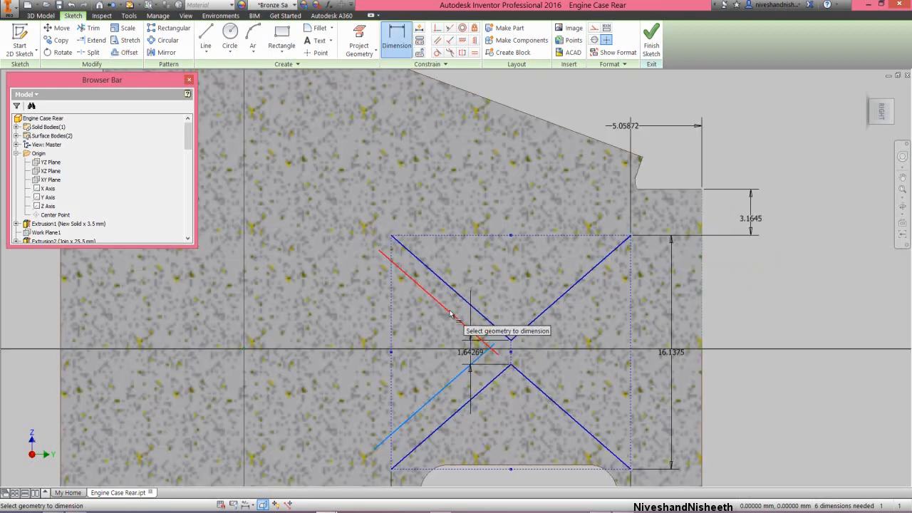
{"action": "left_click", "coordinate": [448, 310]}
{"action": "left_click", "coordinate": [460, 300]}
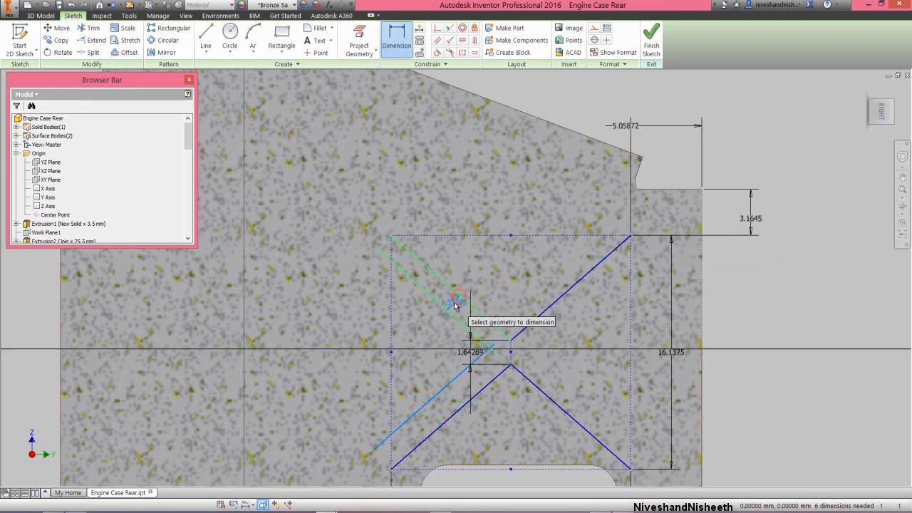
{"action": "left_click", "coordinate": [453, 304]}
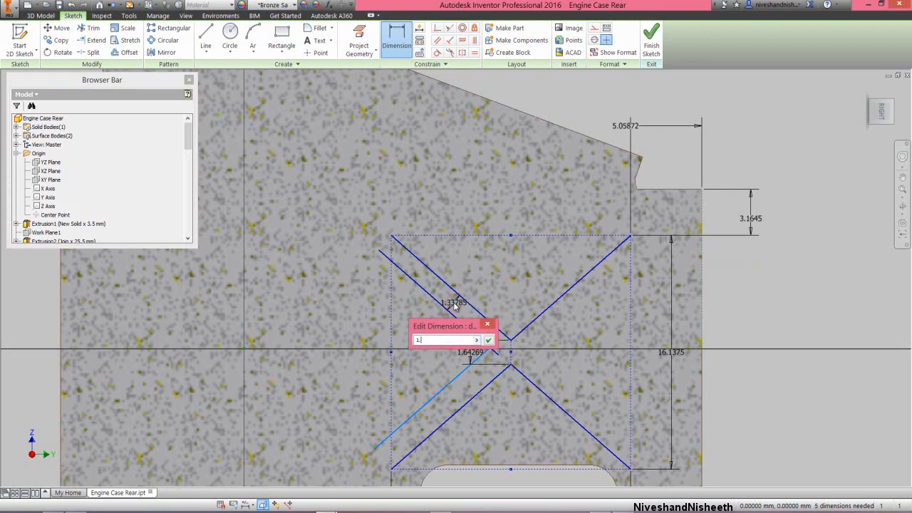
{"action": "type", "text": "1.25"}
{"action": "key", "text": "Return"}
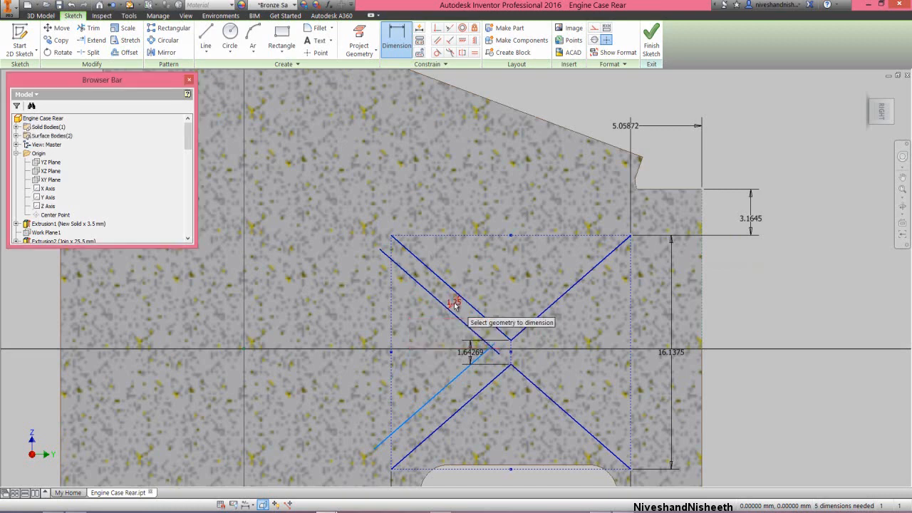
Dimension the spacing between the inverted V's left line and its offset copy as 1.25 mm.
{"action": "left_click", "coordinate": [437, 394]}
{"action": "left_click", "coordinate": [455, 414]}
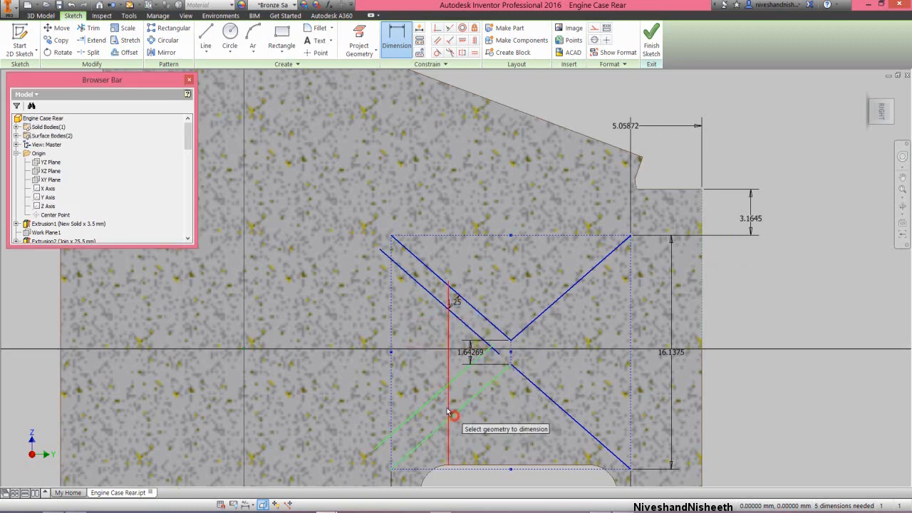
{"action": "left_click", "coordinate": [438, 406]}
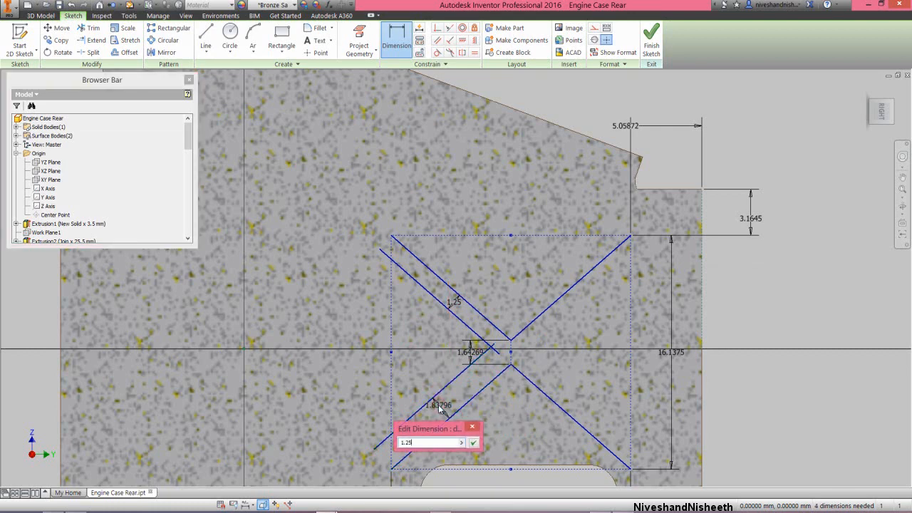
{"action": "type", "text": "1.25"}
{"action": "left_click", "coordinate": [473, 442]}
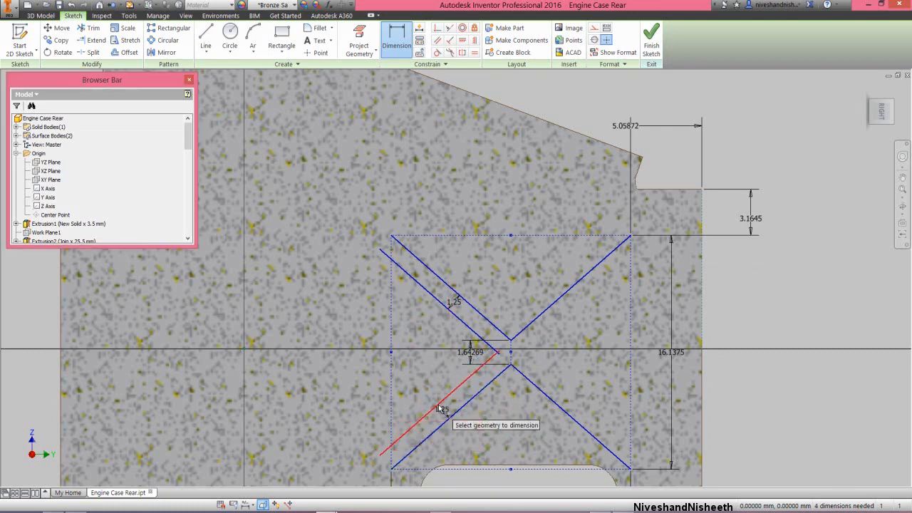
{"action": "right_click", "coordinate": [502, 288]}
{"action": "left_click", "coordinate": [531, 285]}
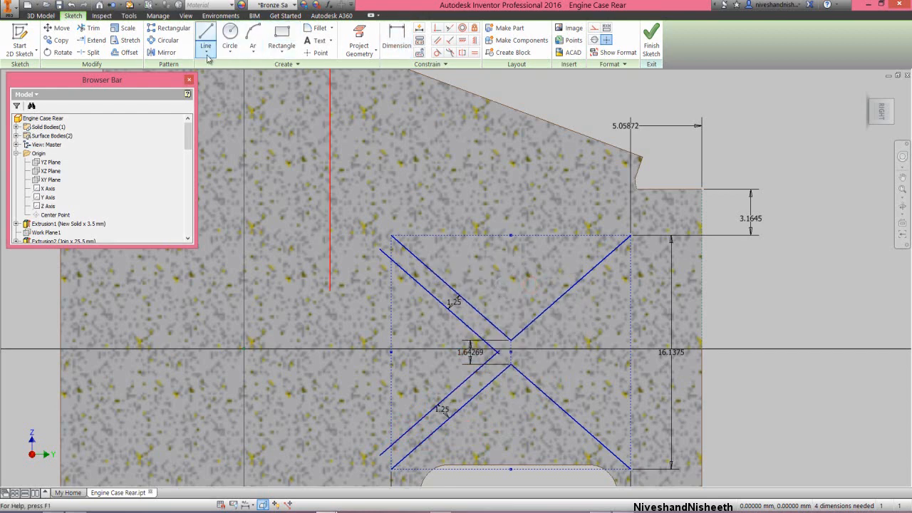
Trim the two offset lines where they extend beyond the rectangle's left side and past their mutual intersection.
{"action": "left_click", "coordinate": [93, 28]}
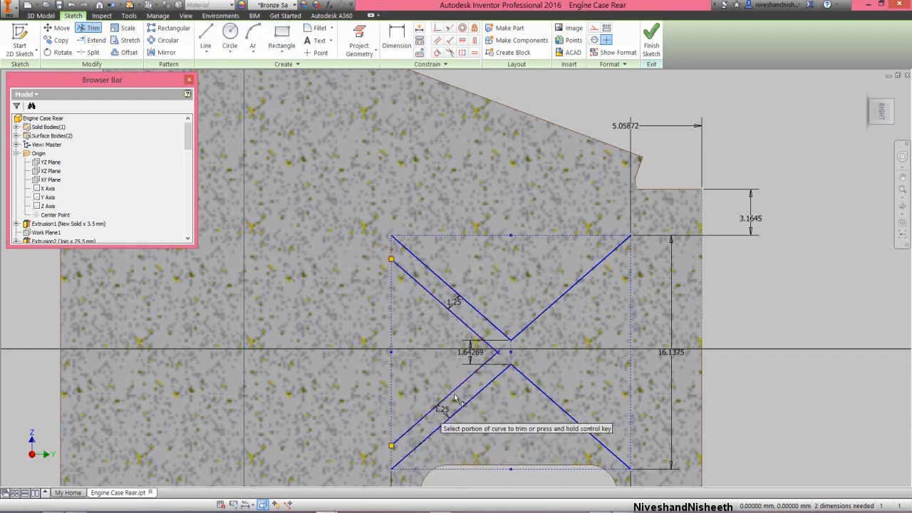
{"action": "scroll", "coordinate": [466, 350], "scroll_direction": "up", "scroll_amount": 3}
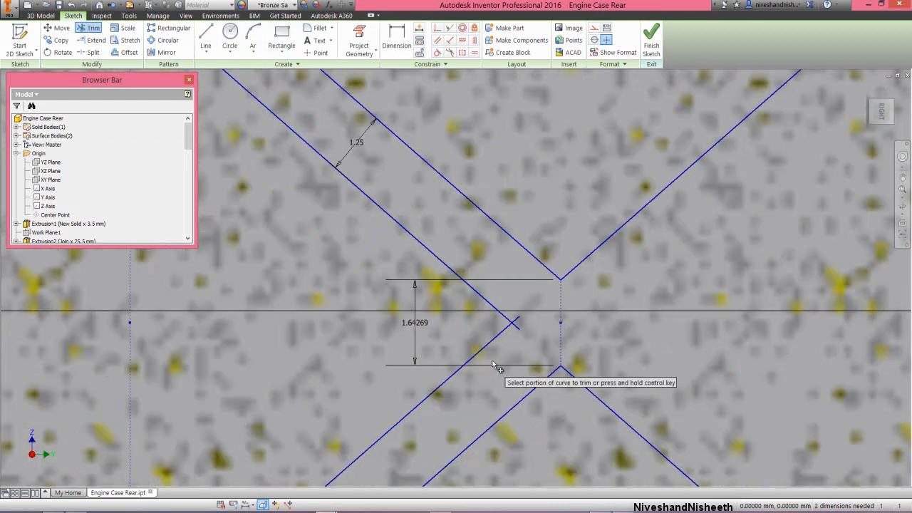
{"action": "left_click", "coordinate": [517, 326]}
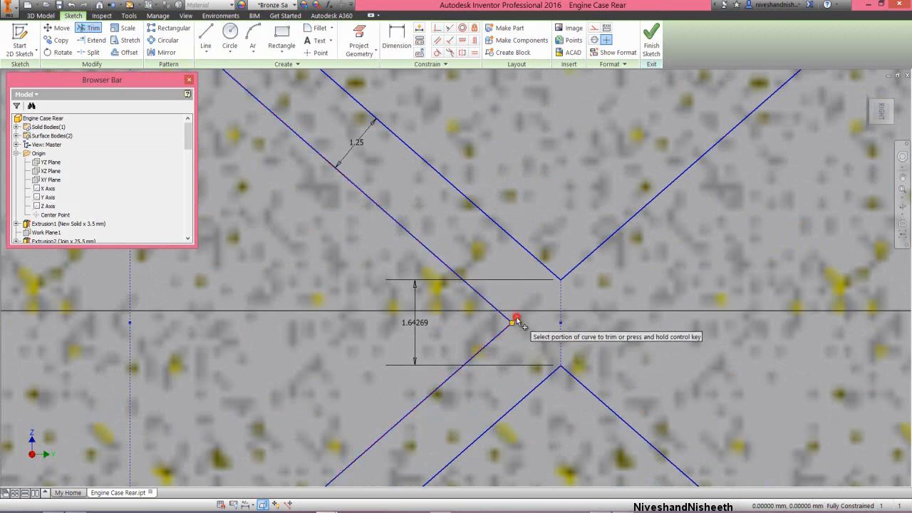
{"action": "left_click", "coordinate": [517, 317]}
{"action": "scroll", "coordinate": [542, 286], "scroll_direction": "down", "scroll_amount": 3}
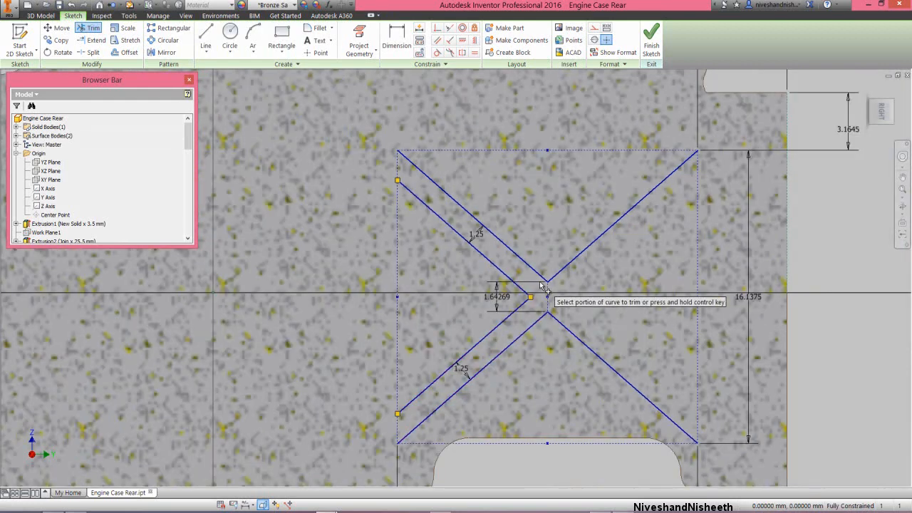
Close the left ends of the upper and lower X arms with short vertical lines along the rectangle's left side.
{"action": "right_click", "coordinate": [520, 194]}
{"action": "left_click", "coordinate": [521, 164]}
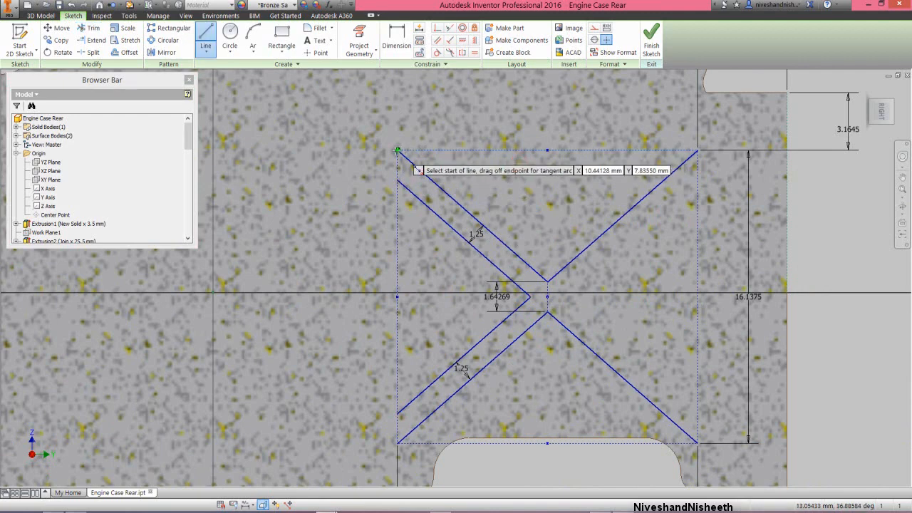
{"action": "left_click", "coordinate": [397, 152]}
{"action": "double_click", "coordinate": [396, 179]}
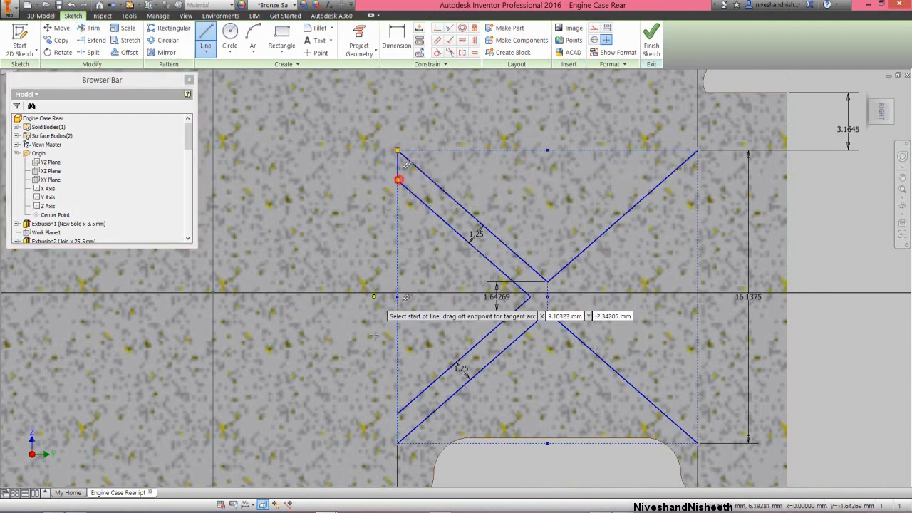
{"action": "left_click", "coordinate": [397, 413]}
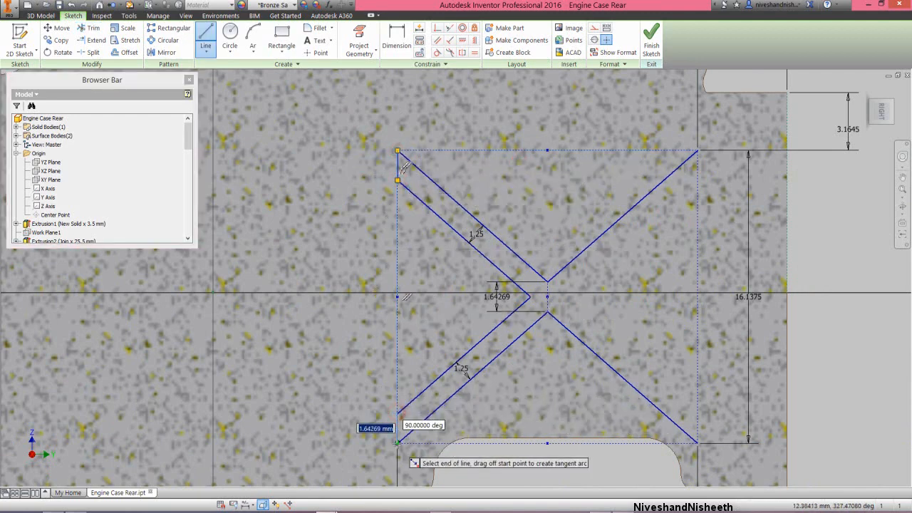
{"action": "double_click", "coordinate": [397, 444]}
{"action": "right_click", "coordinate": [430, 331]}
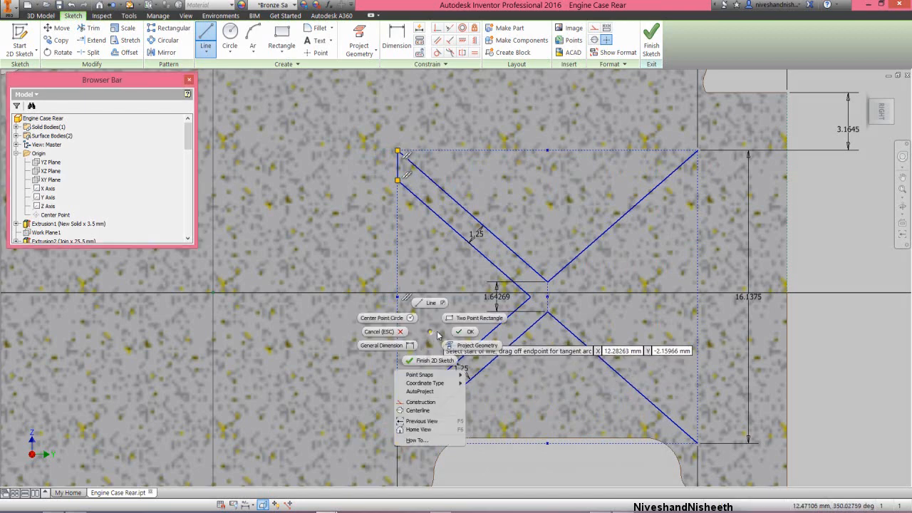
{"action": "left_click", "coordinate": [460, 333]}
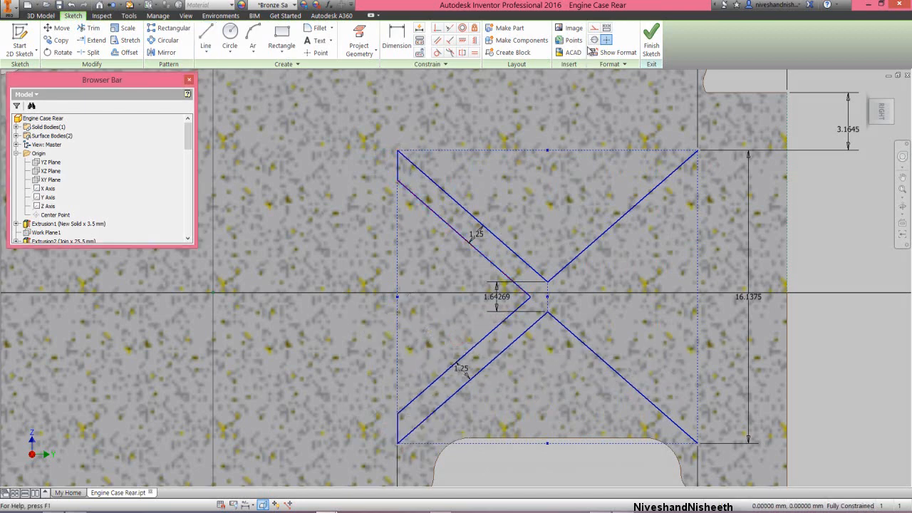
Draw a vertical construction line between the midpoints of the rectangle's upper and lower sides.
{"action": "right_click", "coordinate": [589, 89]}
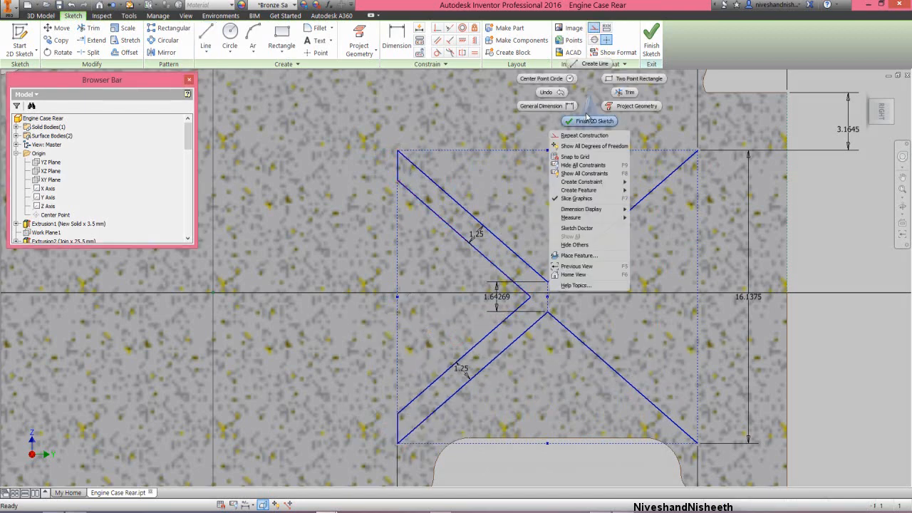
{"action": "left_click", "coordinate": [594, 63]}
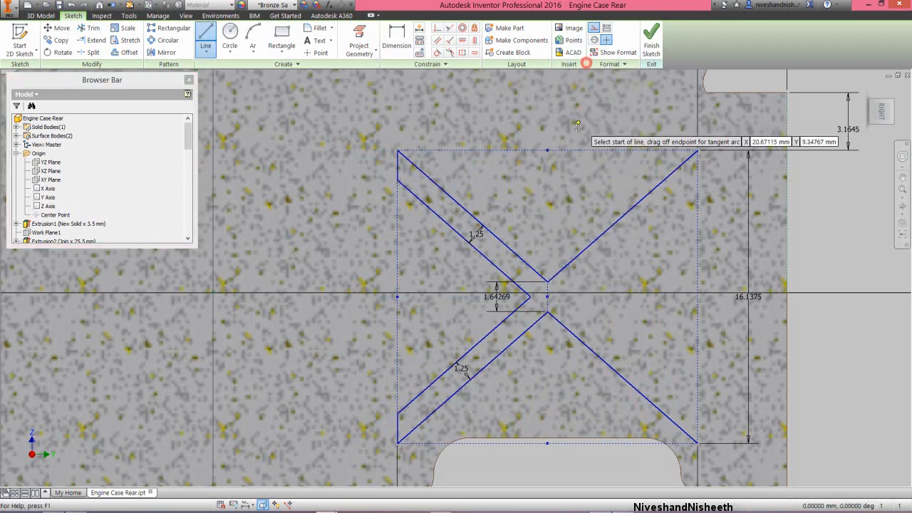
{"action": "left_click", "coordinate": [547, 151]}
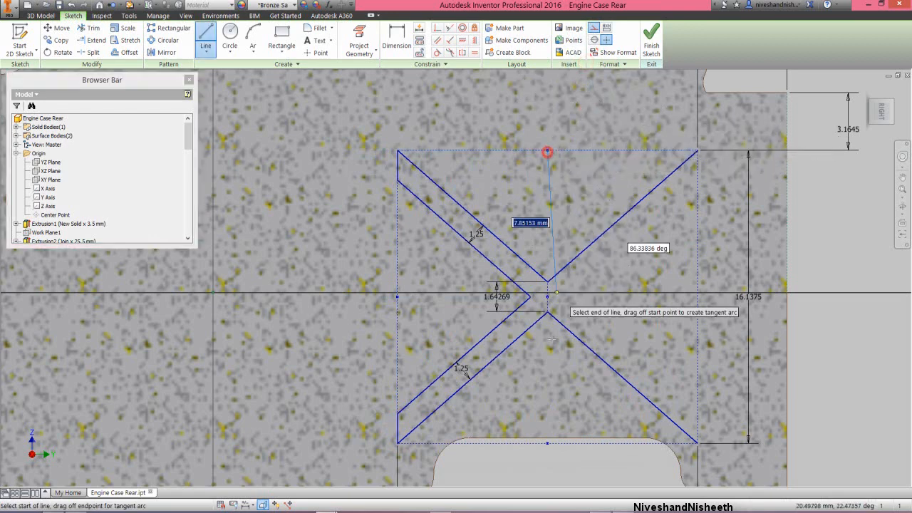
{"action": "left_click", "coordinate": [547, 445]}
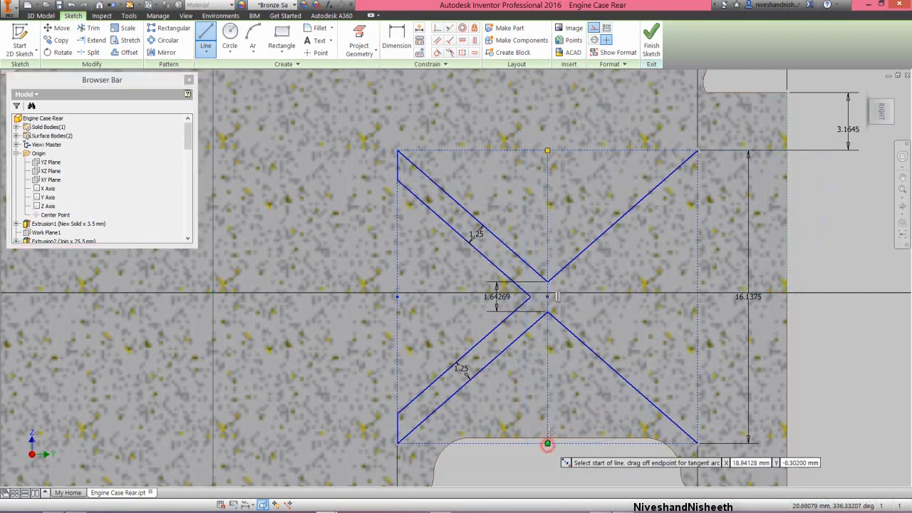
{"action": "right_click", "coordinate": [594, 316]}
{"action": "left_click", "coordinate": [625, 320]}
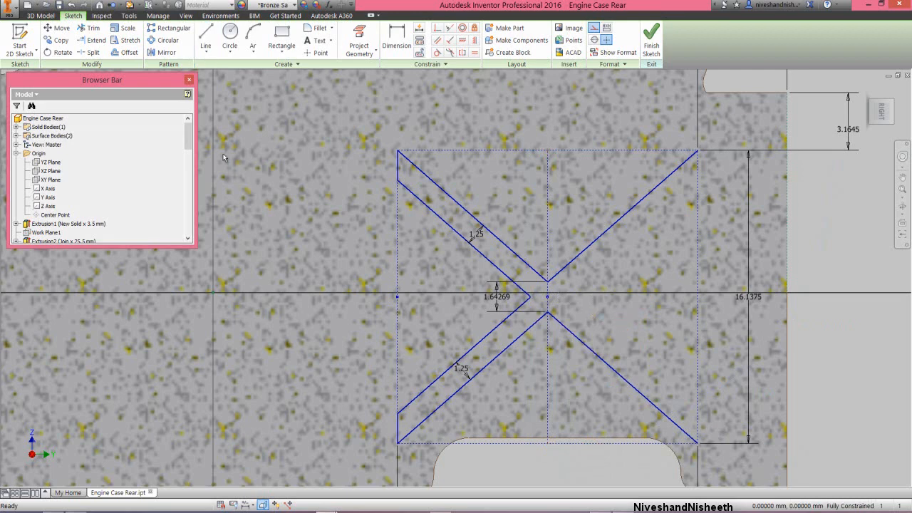
Mirror the two left X arms, including their end lines, about the vertical construction line and finish the sketch.
{"action": "left_click", "coordinate": [166, 52]}
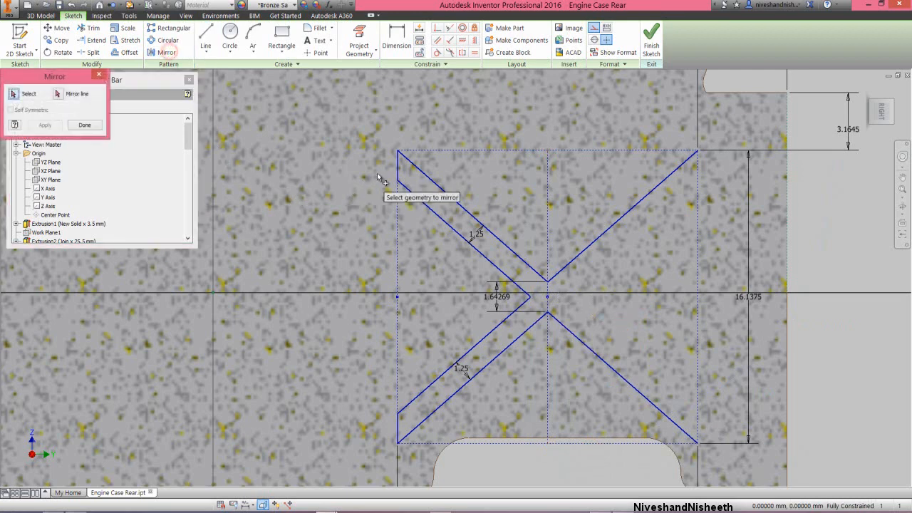
{"action": "left_click", "coordinate": [415, 195]}
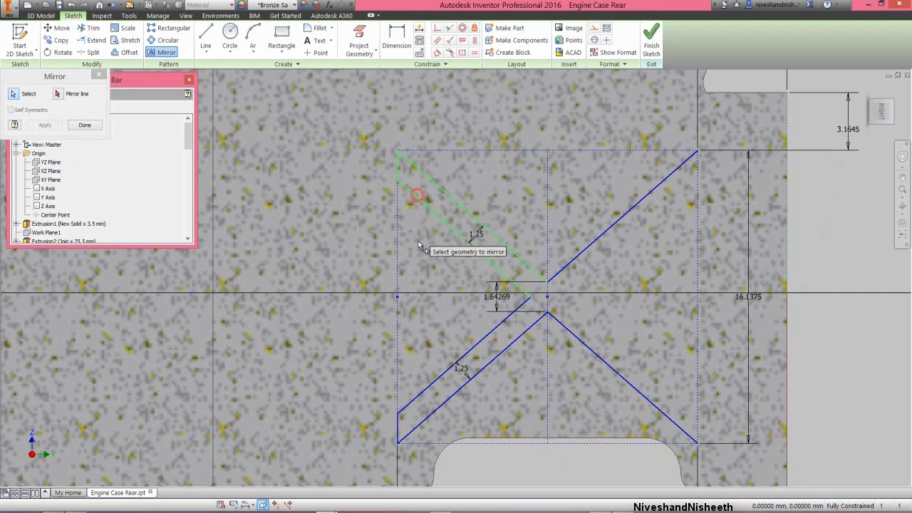
{"action": "left_click", "coordinate": [471, 374]}
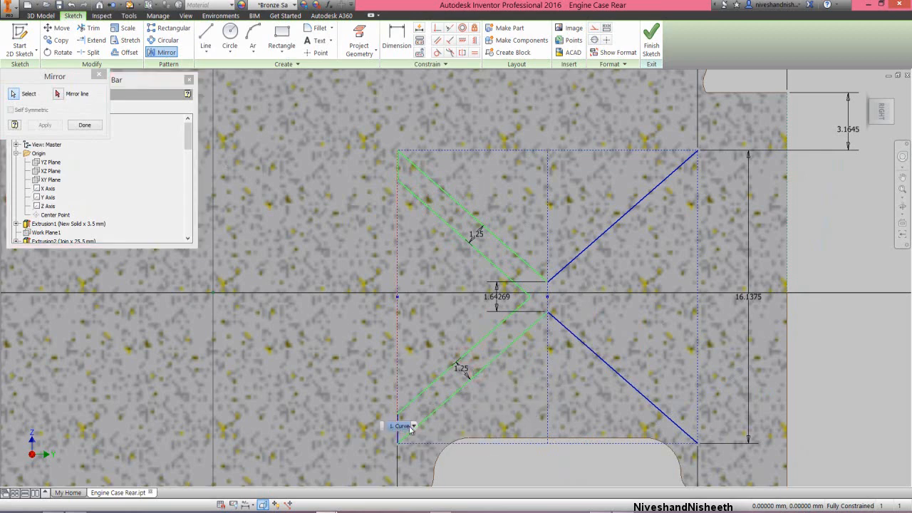
{"action": "left_click", "coordinate": [413, 426]}
{"action": "left_click", "coordinate": [410, 448]}
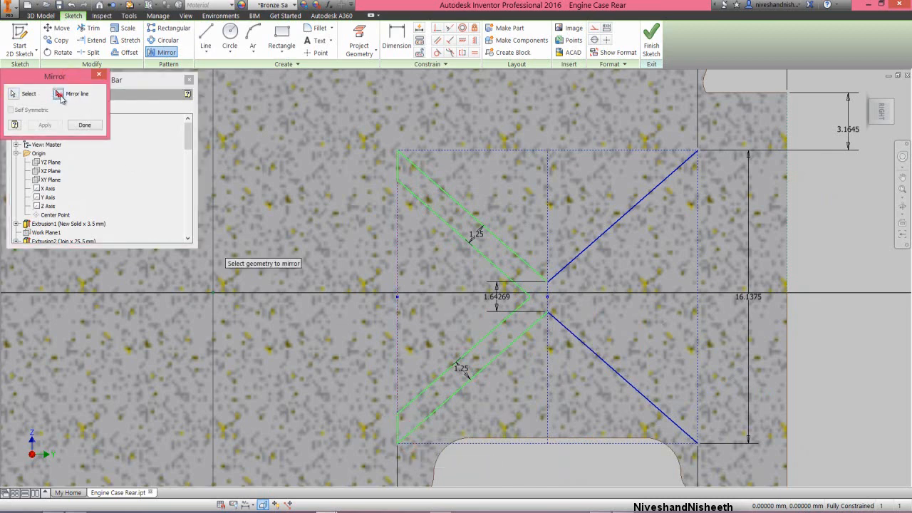
{"action": "left_click", "coordinate": [548, 217]}
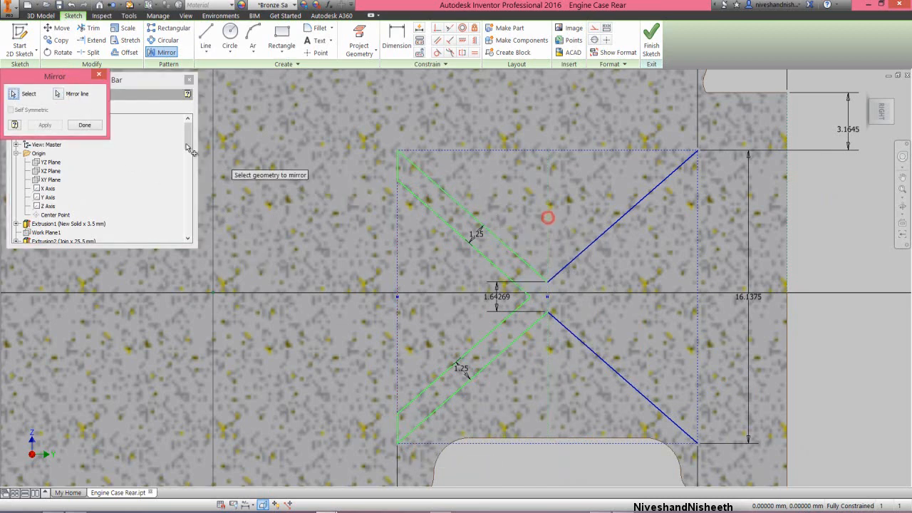
{"action": "left_click", "coordinate": [45, 125]}
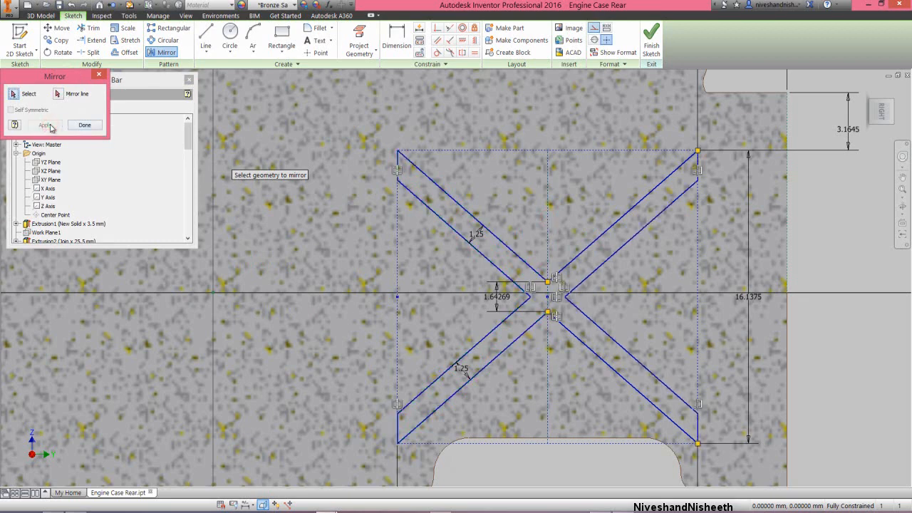
{"action": "left_click", "coordinate": [84, 125]}
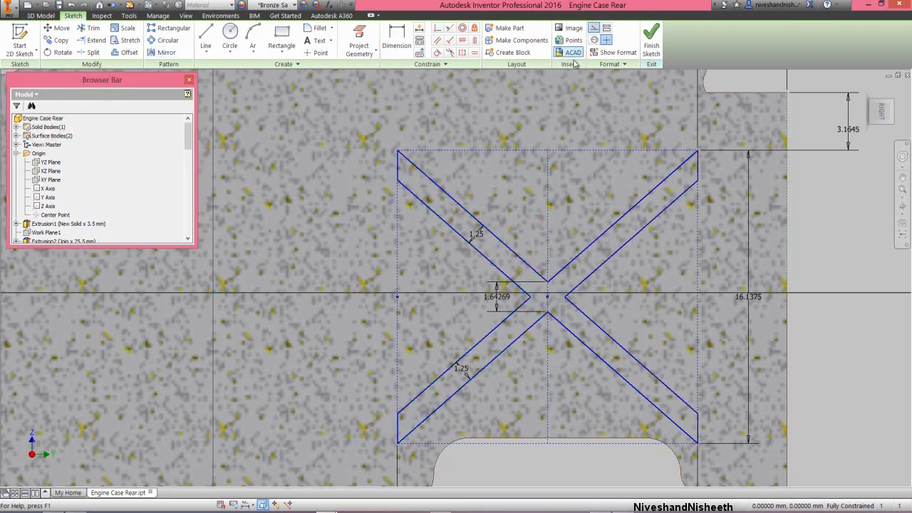
{"action": "left_click", "coordinate": [651, 40]}
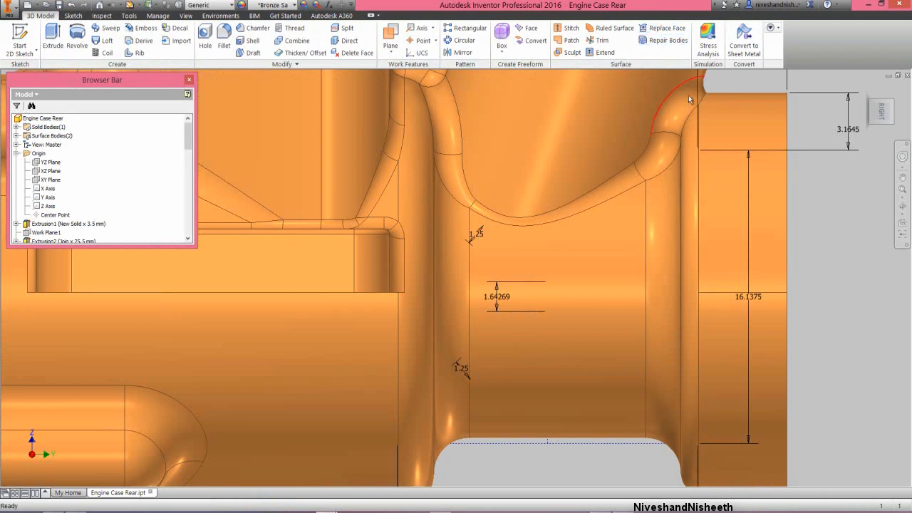
Collapse the feature tree and make the OffsetSrf1 surface visible around the cylindrical neck.
{"action": "left_click", "coordinate": [893, 105]}
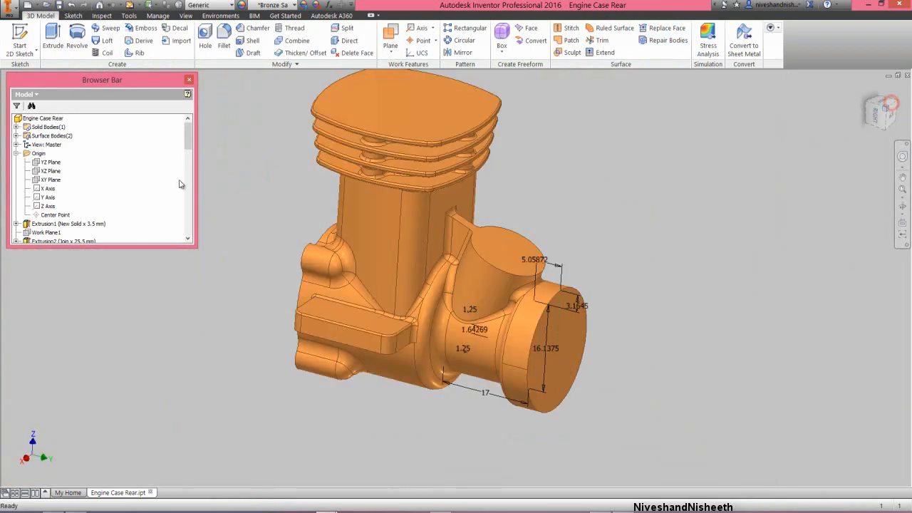
{"action": "right_click", "coordinate": [143, 176]}
{"action": "left_click", "coordinate": [164, 273]}
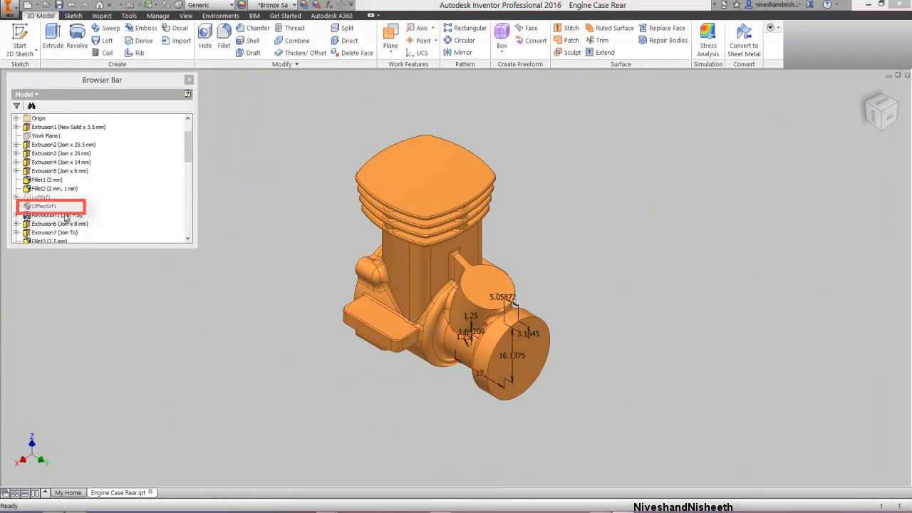
{"action": "left_click", "coordinate": [47, 207]}
{"action": "right_click", "coordinate": [47, 206]}
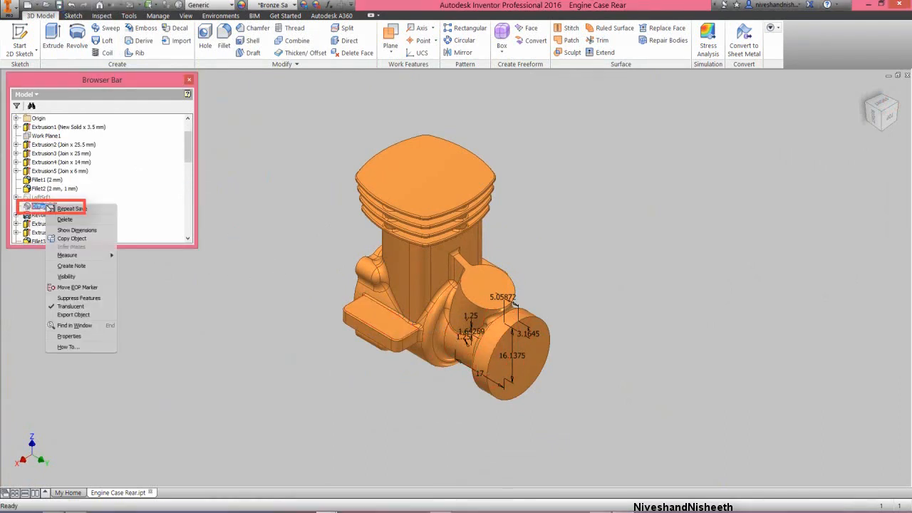
{"action": "left_click", "coordinate": [76, 276]}
{"action": "scroll", "coordinate": [439, 338], "scroll_direction": "down", "scroll_amount": 4}
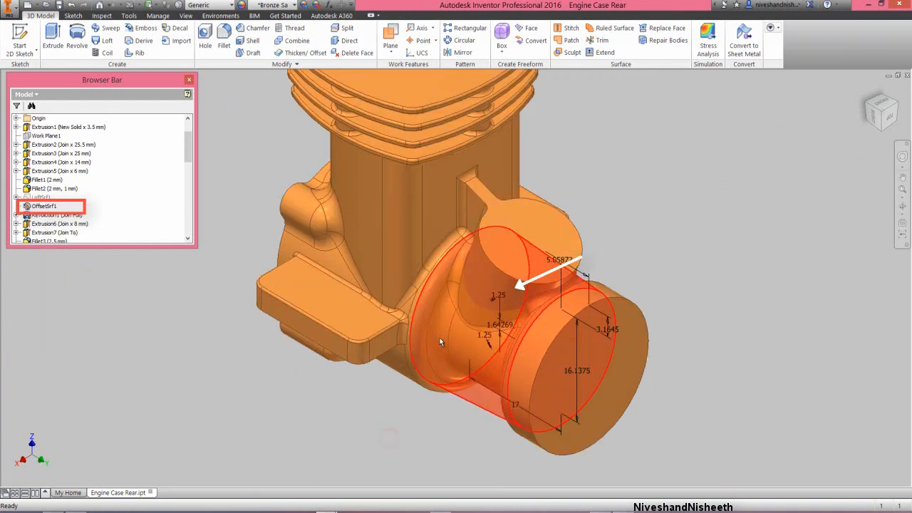
Extrude the X-shaped profile as a join with extents To, ending at the OffsetSrf1 surface.
{"action": "left_click", "coordinate": [53, 36]}
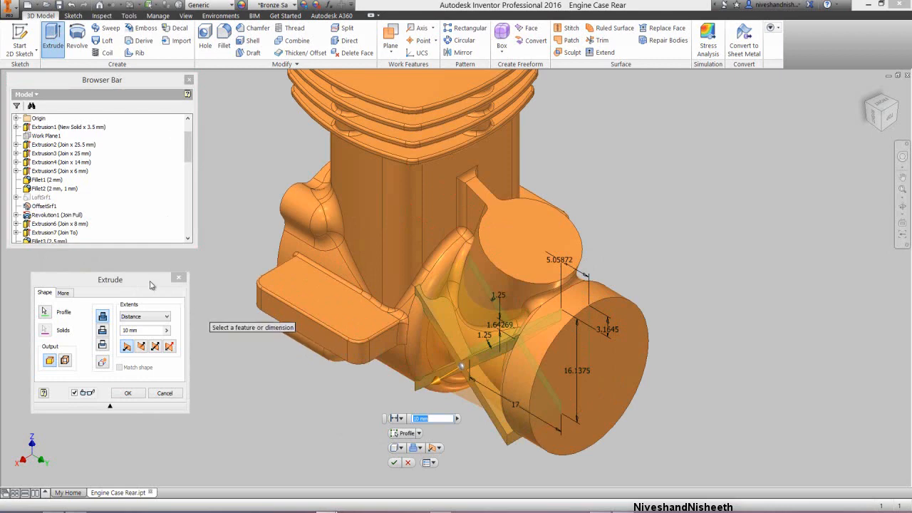
{"action": "left_click", "coordinate": [145, 279]}
{"action": "left_click", "coordinate": [156, 319]}
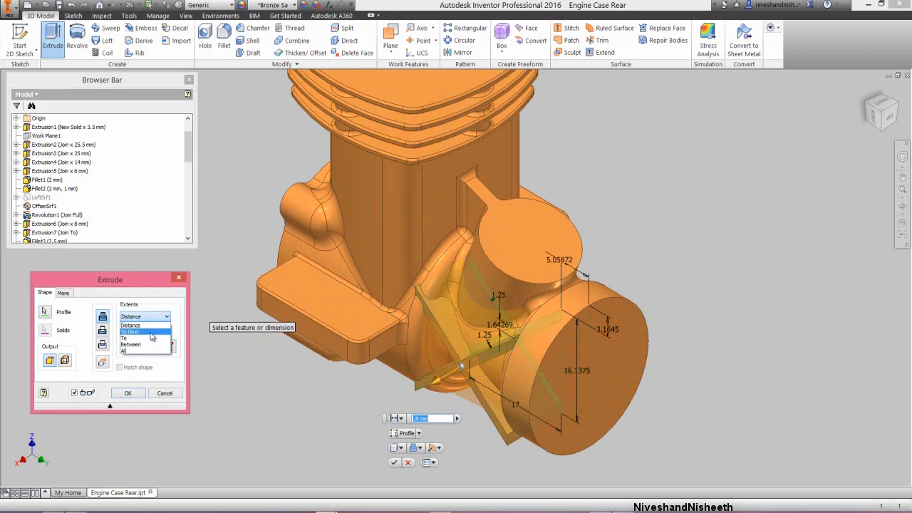
{"action": "left_click", "coordinate": [151, 338]}
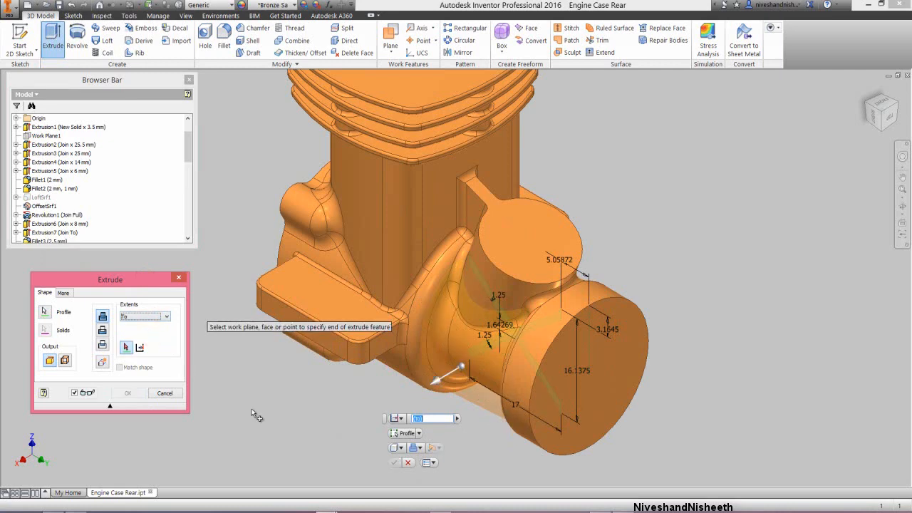
{"action": "left_click", "coordinate": [443, 354]}
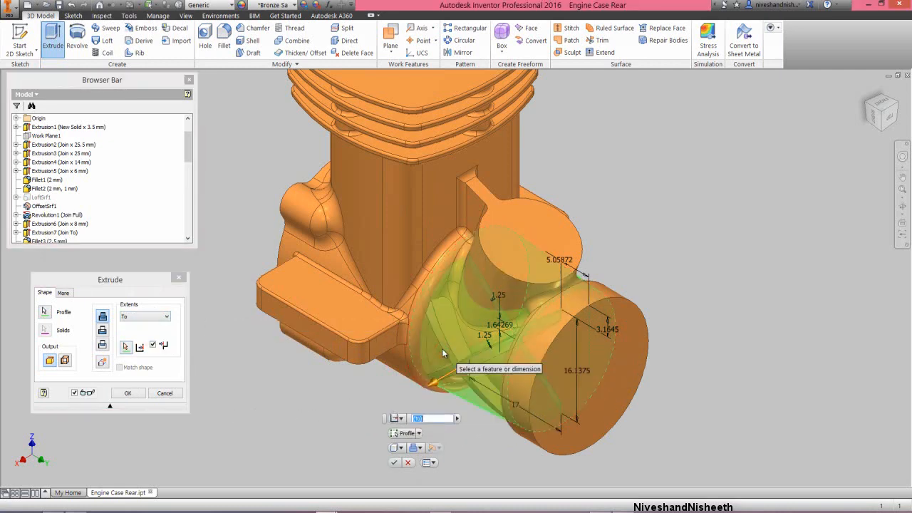
{"action": "left_click", "coordinate": [395, 463]}
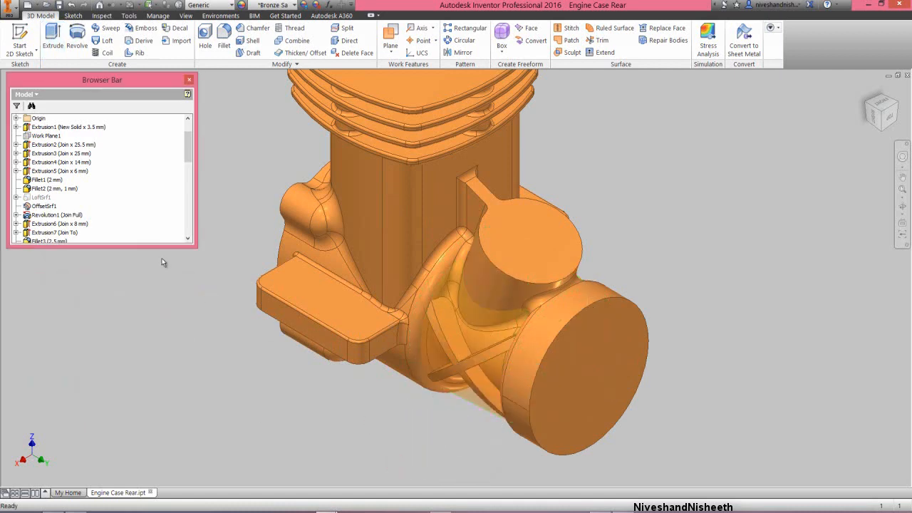
Inspect the X-shaped rib from below and behind, then hide the OffsetSrf1 surface.
{"action": "left_click", "coordinate": [448, 426]}
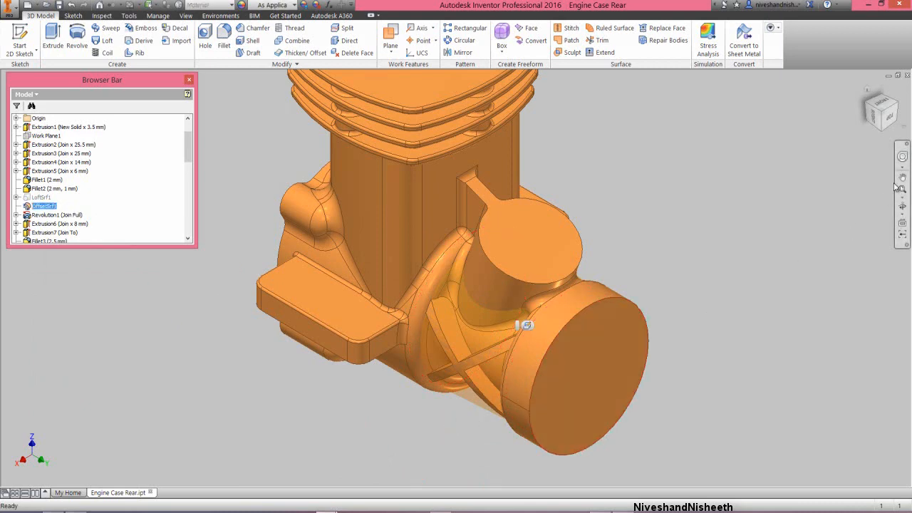
{"action": "left_click", "coordinate": [901, 157]}
{"action": "left_click_drag", "start_coordinate": [546, 343], "coordinate": [394, 279]}
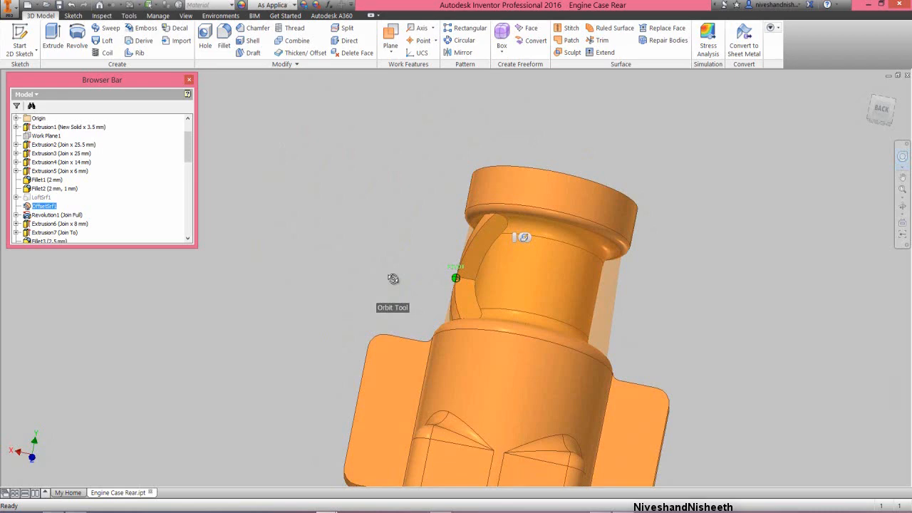
{"action": "mouse_move", "coordinate": [393, 279]}
{"action": "left_mouse_down"}
{"action": "mouse_move", "coordinate": [429, 277]}
{"action": "mouse_move", "coordinate": [404, 276]}
{"action": "left_mouse_up"}
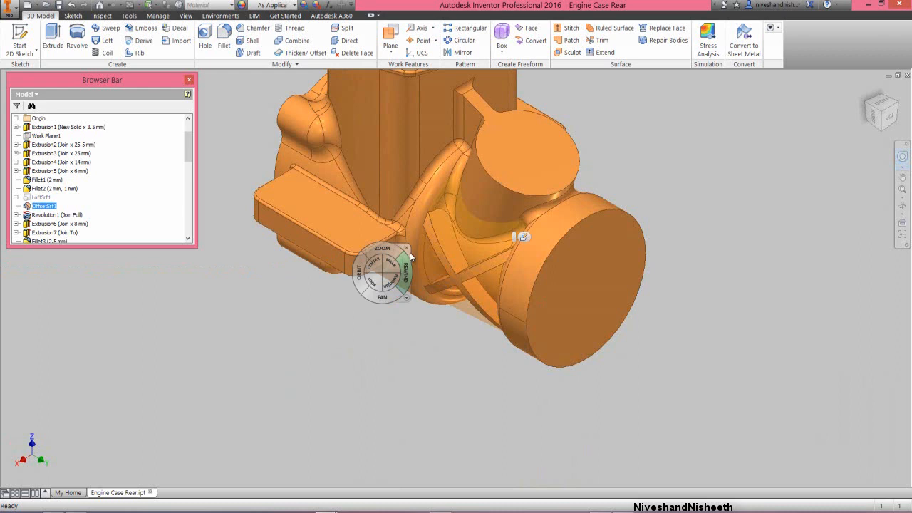
{"action": "left_click", "coordinate": [406, 250]}
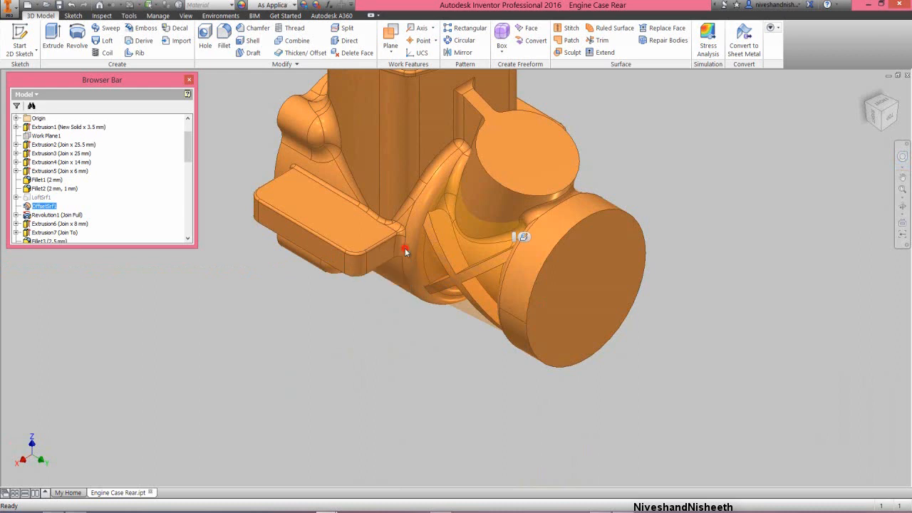
{"action": "right_click", "coordinate": [34, 206]}
{"action": "left_click", "coordinate": [51, 284]}
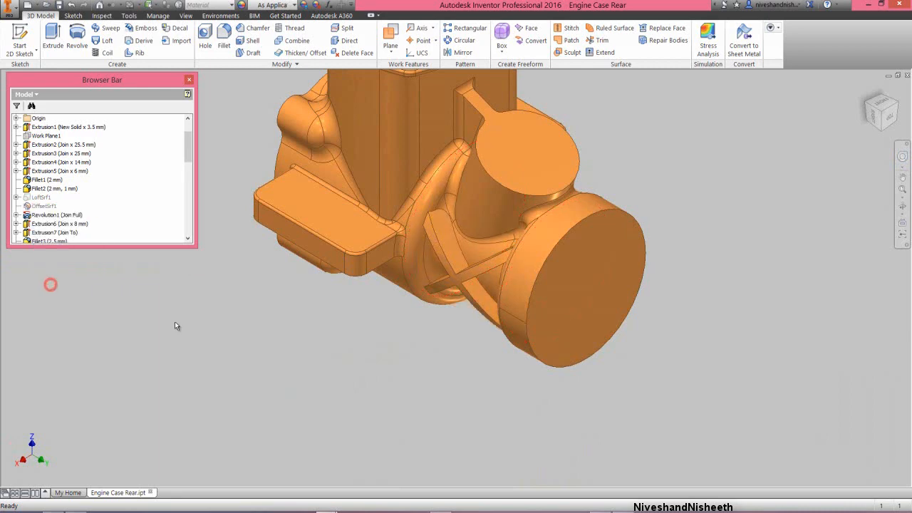
Start a fillet with a 1 mm radius and select three inner corner edges where the X rib's arms cross.
{"action": "left_click", "coordinate": [867, 102]}
{"action": "scroll", "coordinate": [518, 332], "scroll_direction": "up", "scroll_amount": 3}
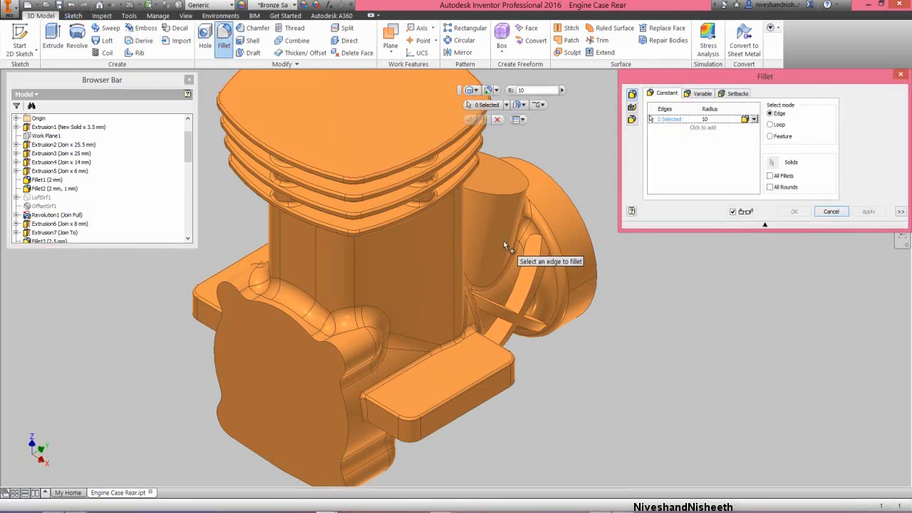
{"action": "scroll", "coordinate": [507, 269], "scroll_direction": "up", "scroll_amount": 3}
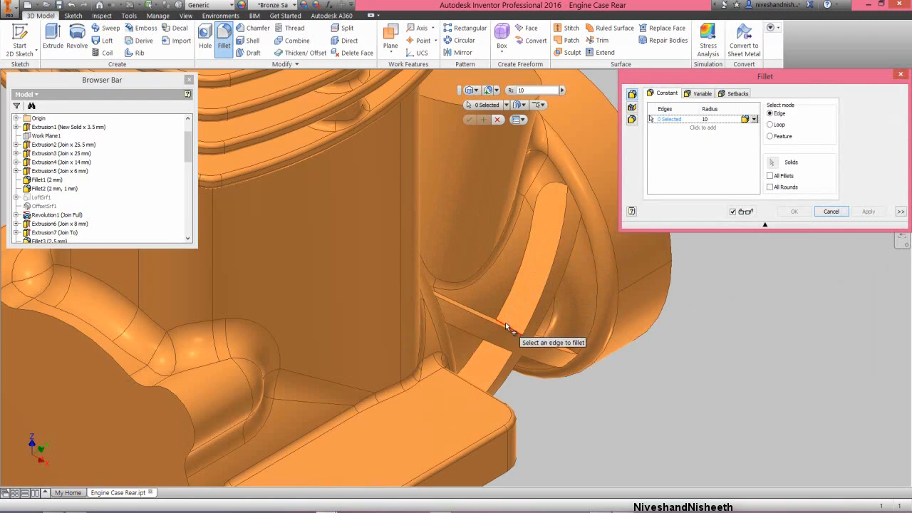
{"action": "left_click", "coordinate": [506, 322]}
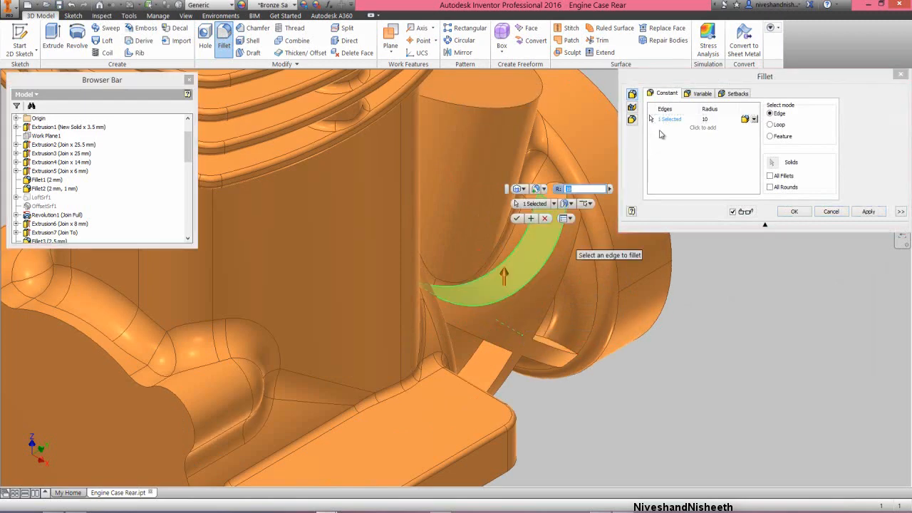
{"action": "left_click", "coordinate": [687, 79]}
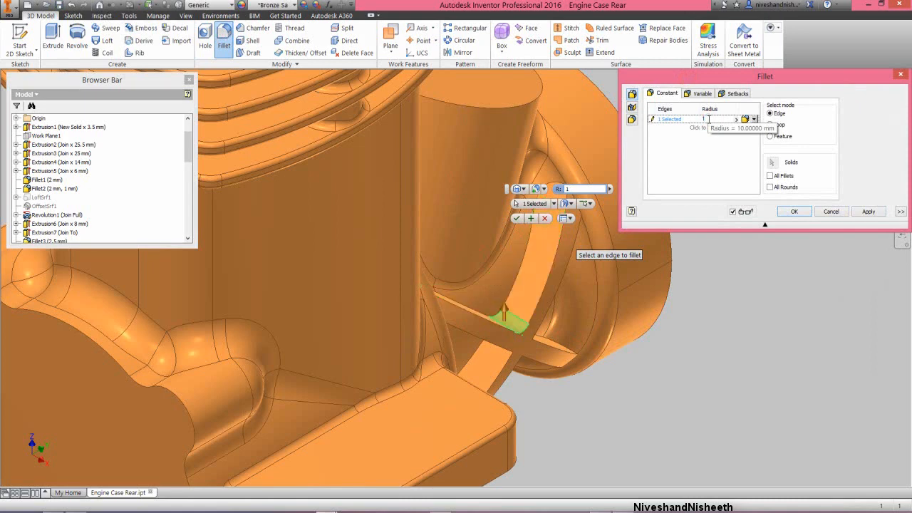
{"action": "left_click", "coordinate": [507, 347]}
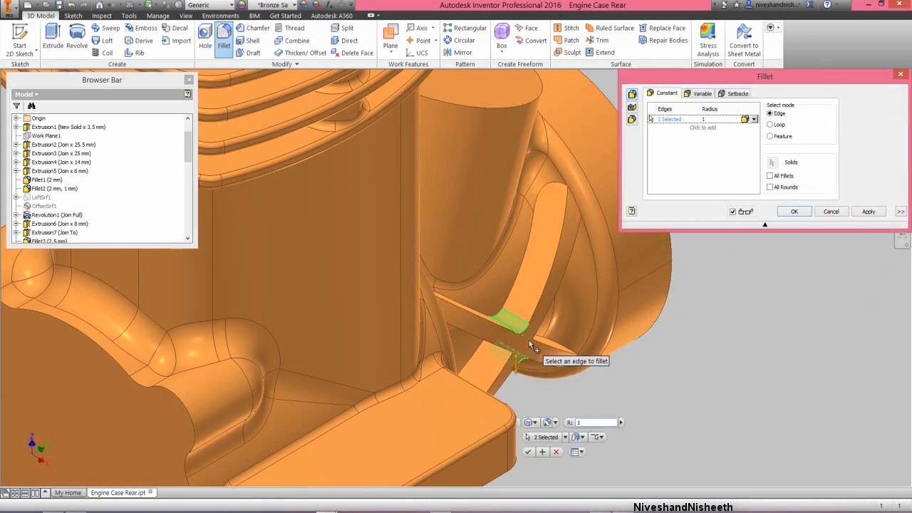
{"action": "left_click", "coordinate": [529, 339]}
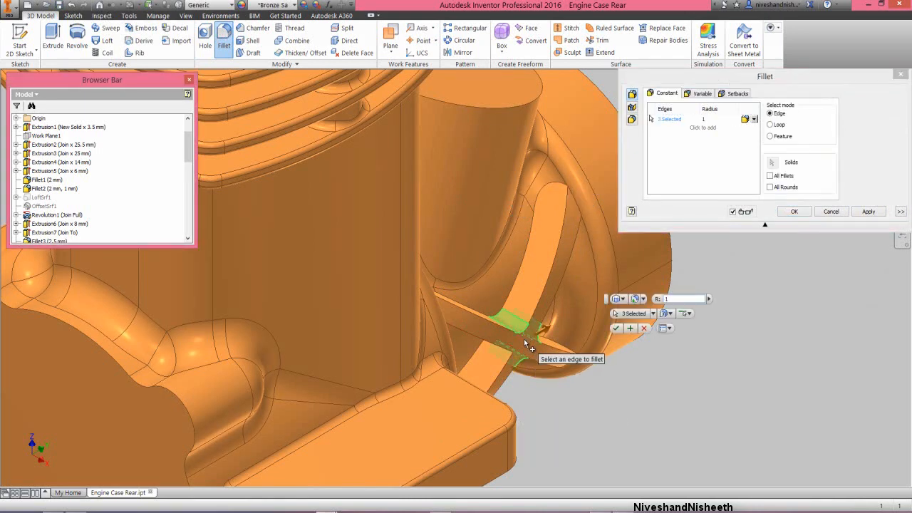
Add the fourth inner corner edge of the X rib's crossing and apply the fillet.
{"action": "left_click_drag", "start_coordinate": [837, 75], "coordinate": [704, 53]}
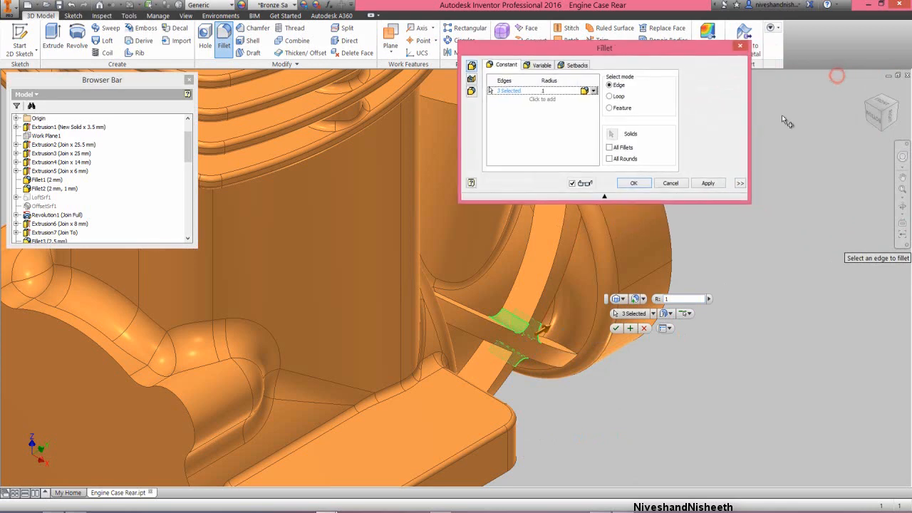
{"action": "left_click", "coordinate": [901, 156]}
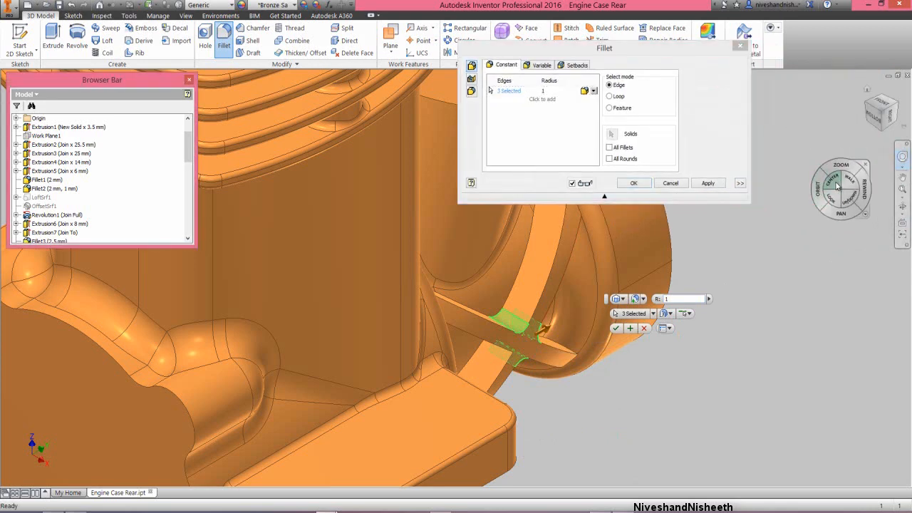
{"action": "left_click_drag", "start_coordinate": [527, 349], "coordinate": [522, 308]}
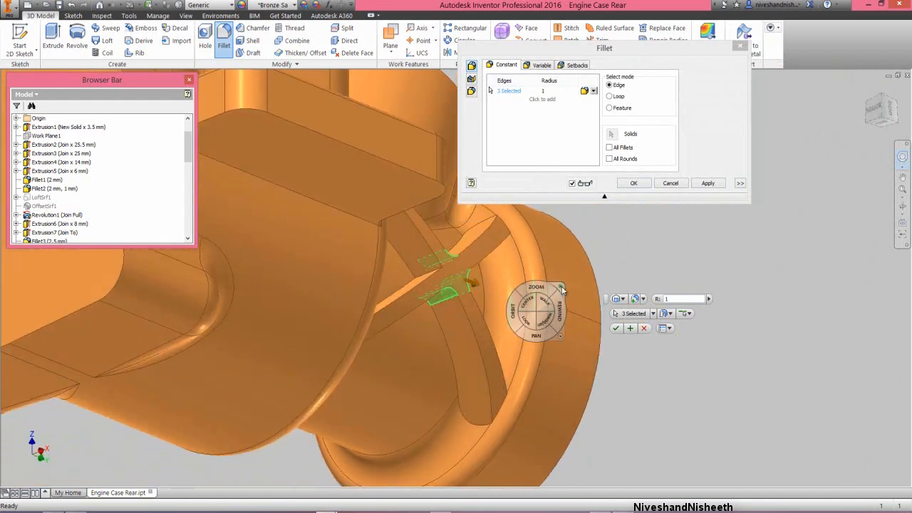
{"action": "left_click", "coordinate": [562, 287]}
{"action": "left_click", "coordinate": [422, 277]}
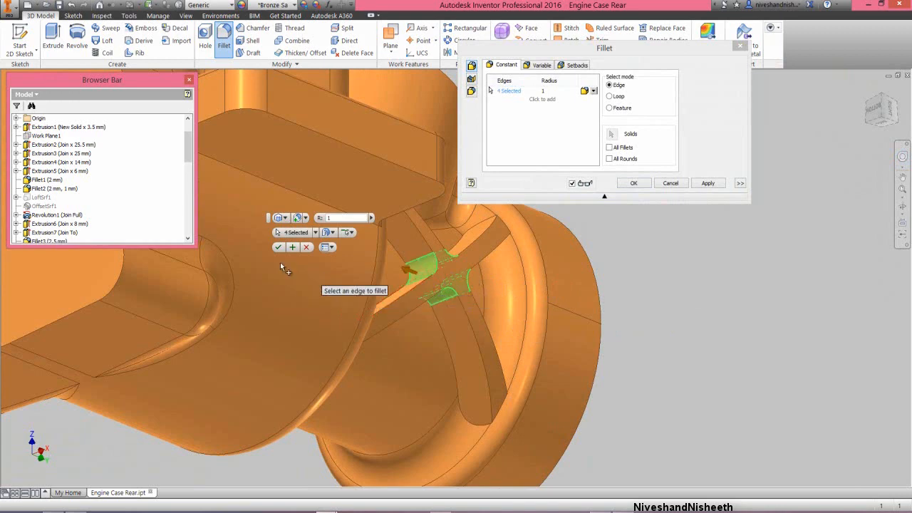
{"action": "right_click_drag", "start_coordinate": [277, 247], "coordinate": [646, 280]}
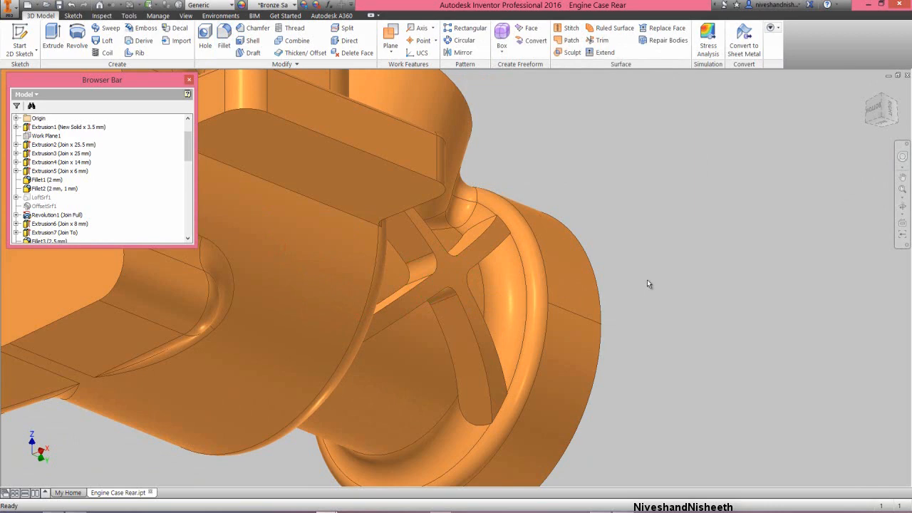
Mirror the Extrusion19 rib and its Fillet20 about the YZ origin plane.
{"action": "left_click", "coordinate": [886, 102]}
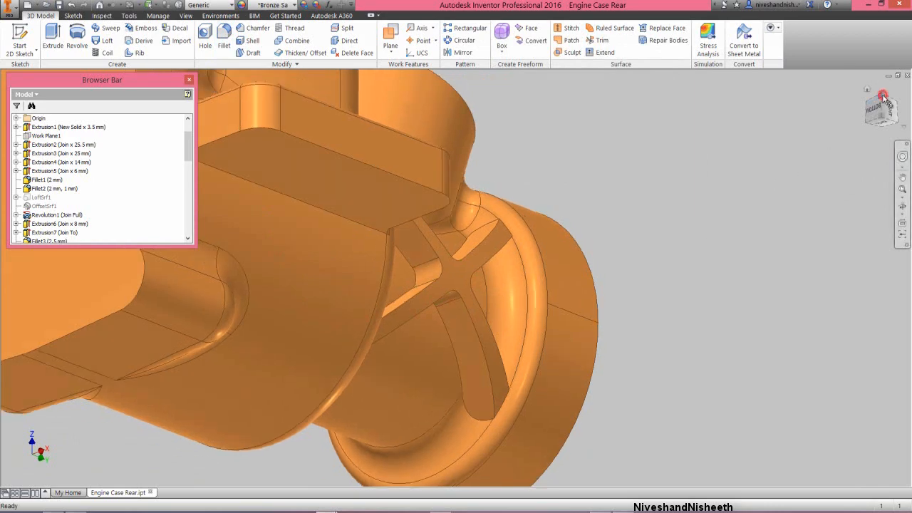
{"action": "left_click", "coordinate": [901, 105]}
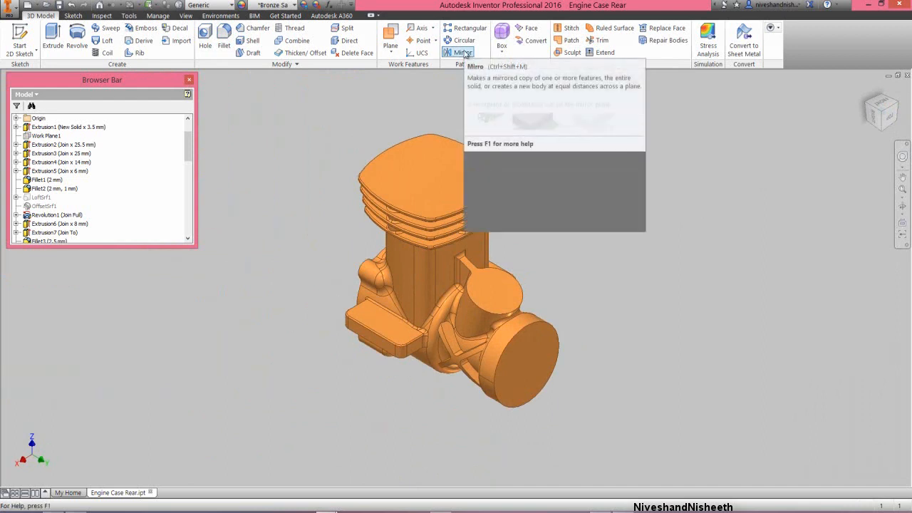
{"action": "left_click", "coordinate": [464, 54]}
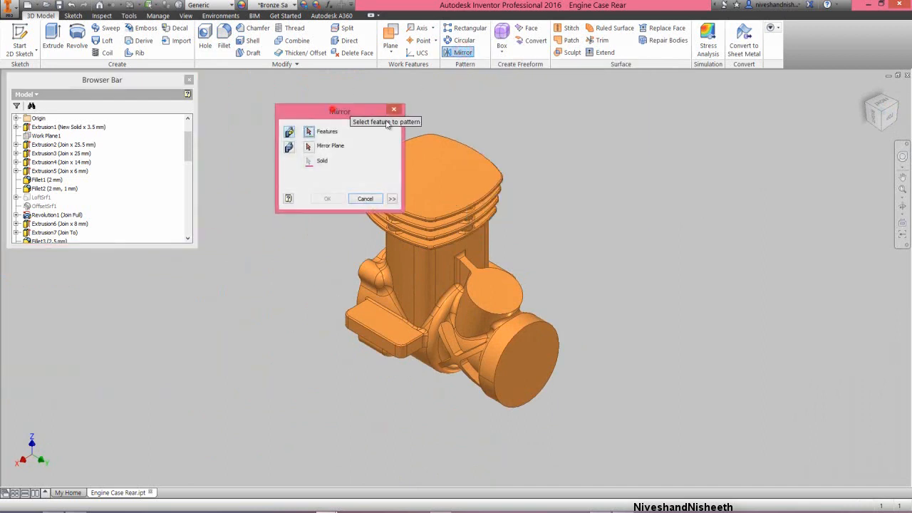
{"action": "left_click_drag", "start_coordinate": [333, 112], "coordinate": [619, 141]}
{"action": "left_click_drag", "start_coordinate": [189, 148], "coordinate": [177, 228]}
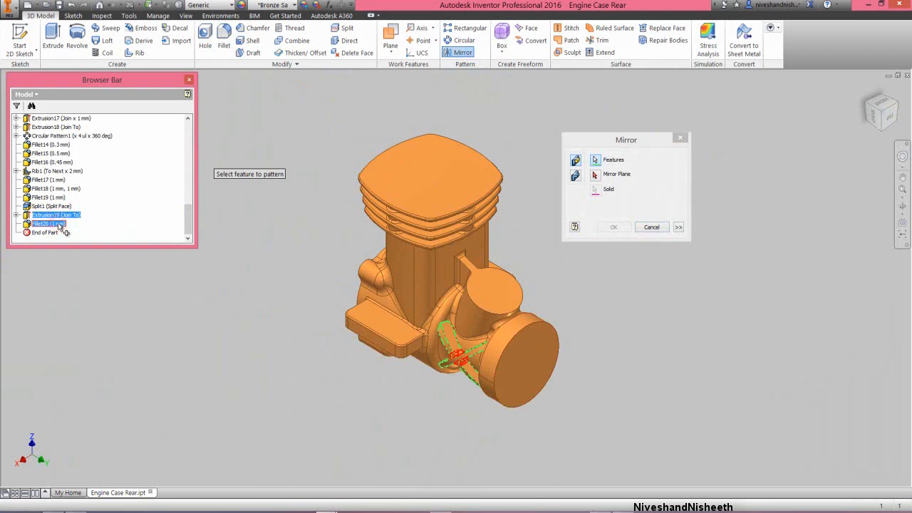
{"action": "left_click", "coordinate": [595, 175]}
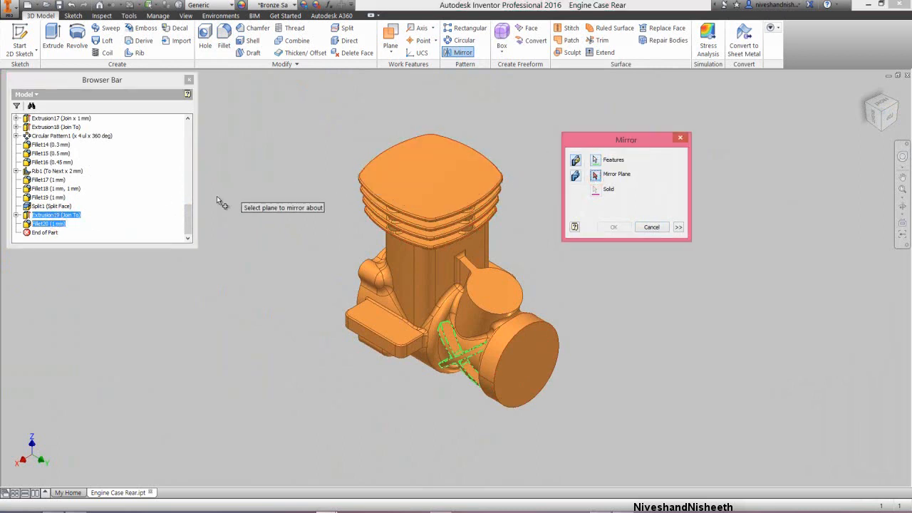
{"action": "left_click_drag", "start_coordinate": [188, 212], "coordinate": [199, 133]}
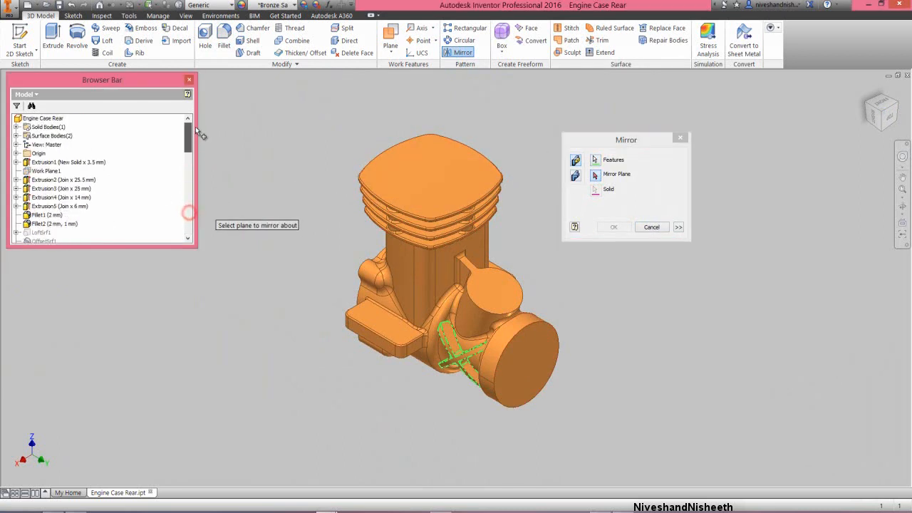
{"action": "left_click", "coordinate": [17, 153]}
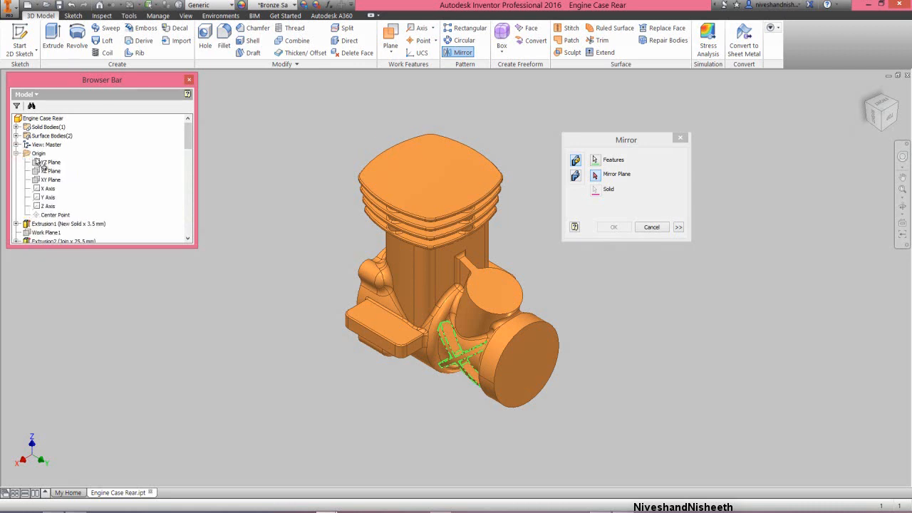
{"action": "left_click", "coordinate": [44, 163]}
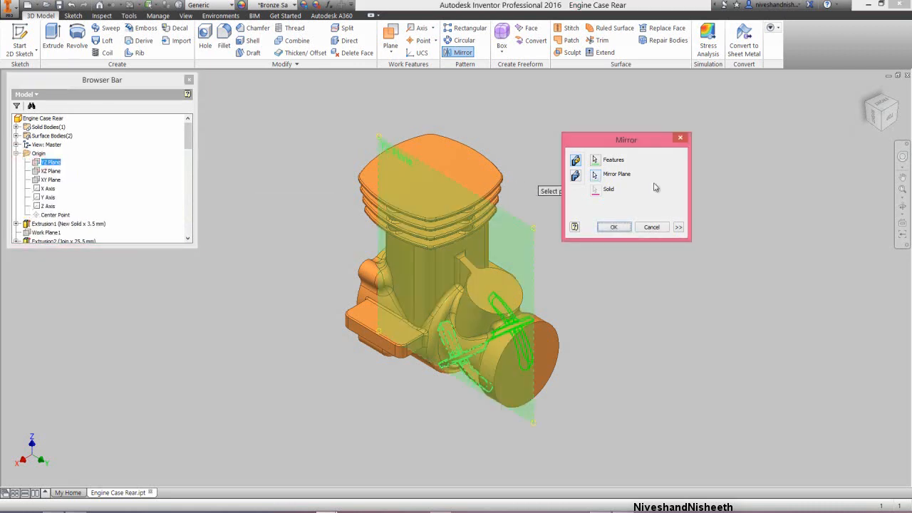
{"action": "left_click", "coordinate": [619, 227]}
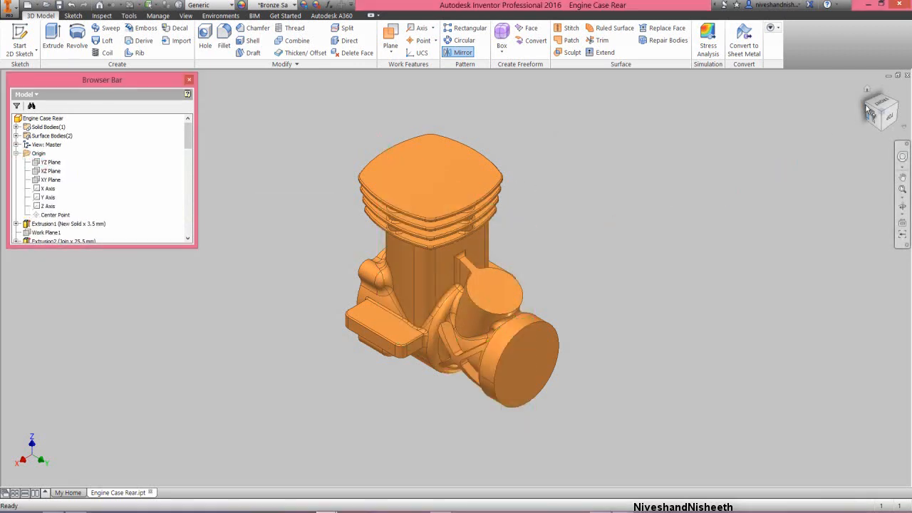
Start another fillet and select the four edges at the arm ends of the mirrored X rib.
{"action": "left_click", "coordinate": [899, 108]}
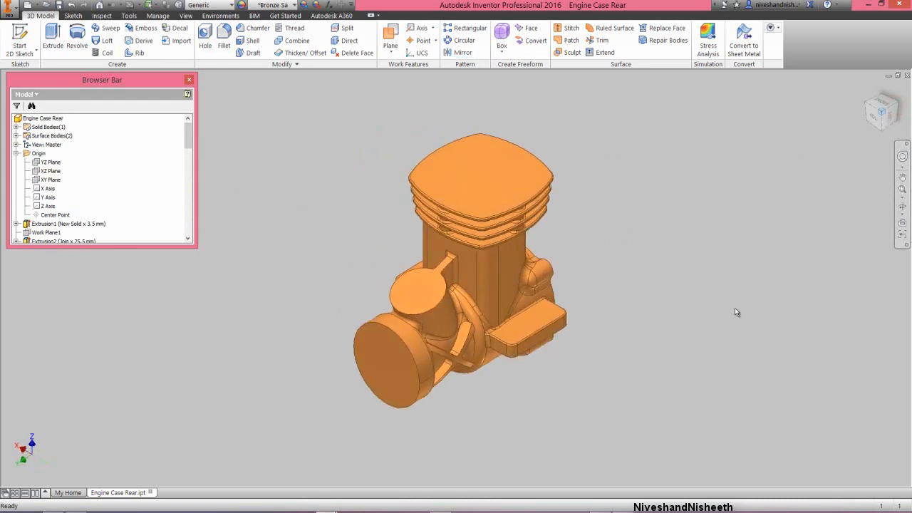
{"action": "scroll", "coordinate": [428, 331], "scroll_direction": "up", "scroll_amount": 3}
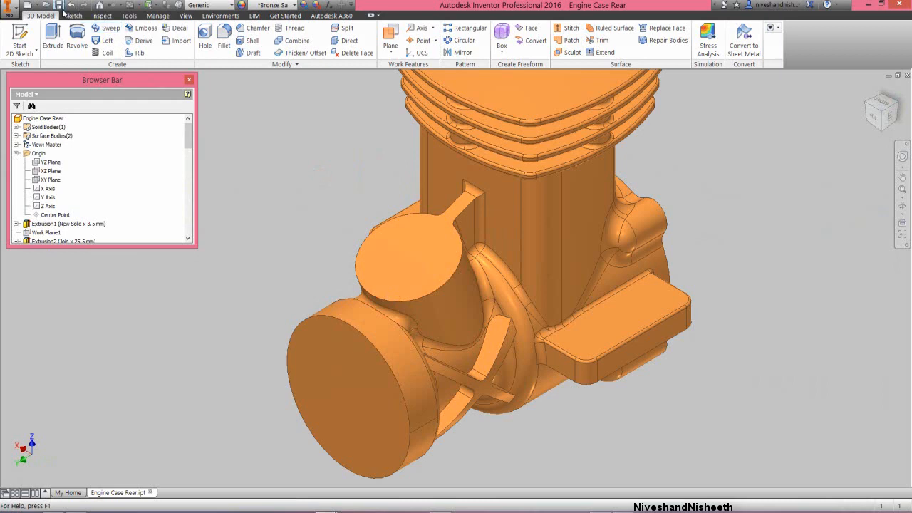
{"action": "left_click", "coordinate": [222, 36]}
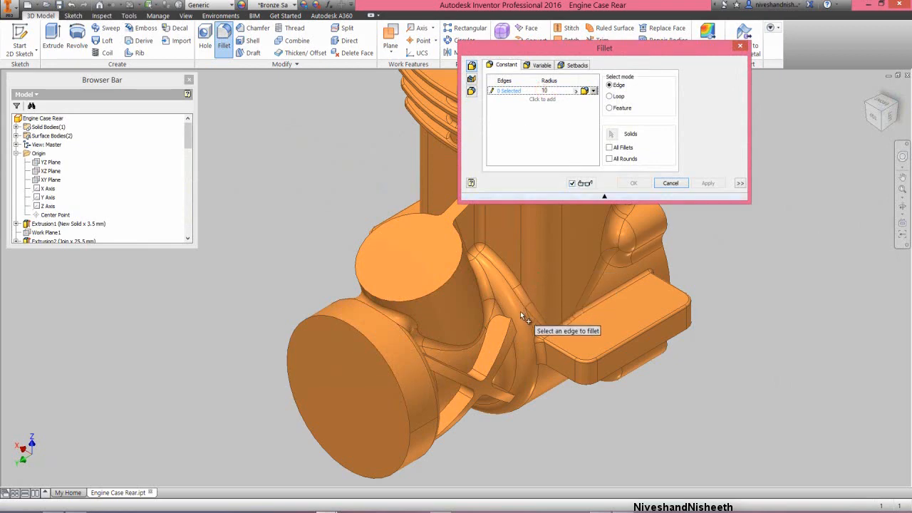
{"action": "left_click", "coordinate": [514, 326]}
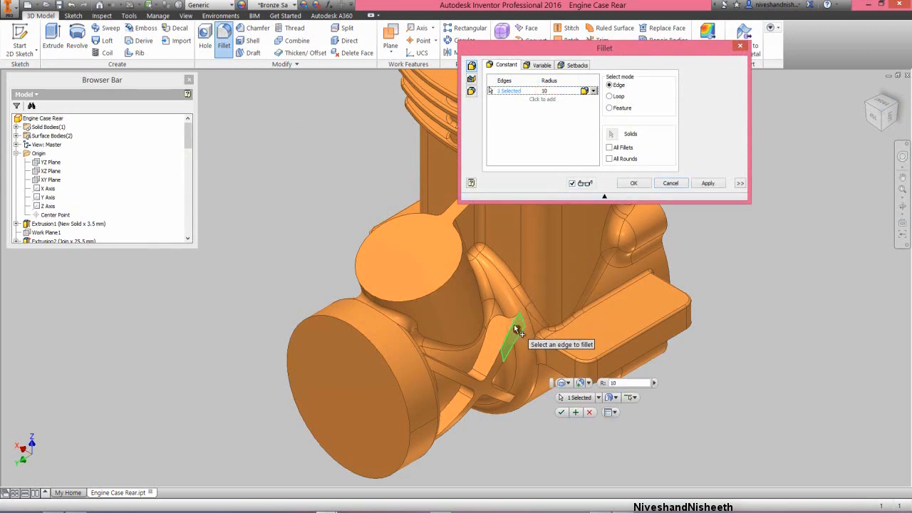
{"action": "left_click", "coordinate": [511, 398]}
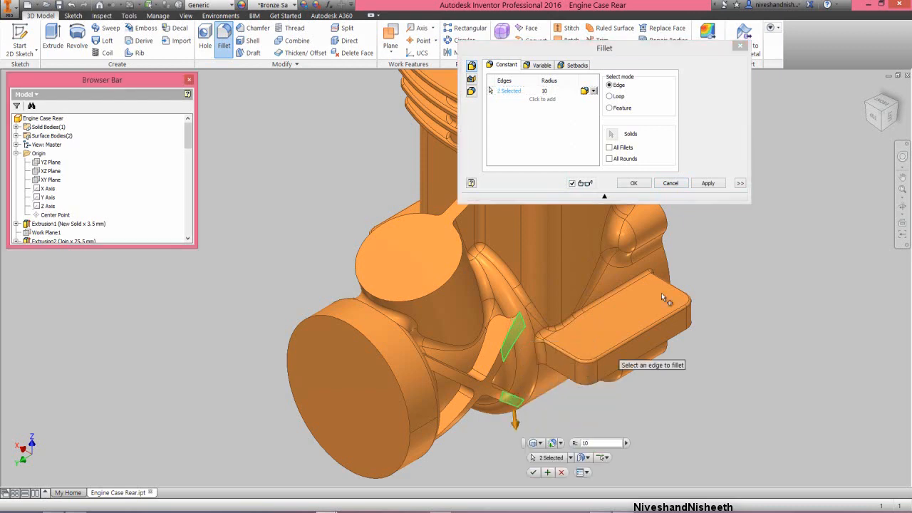
{"action": "left_click", "coordinate": [896, 106]}
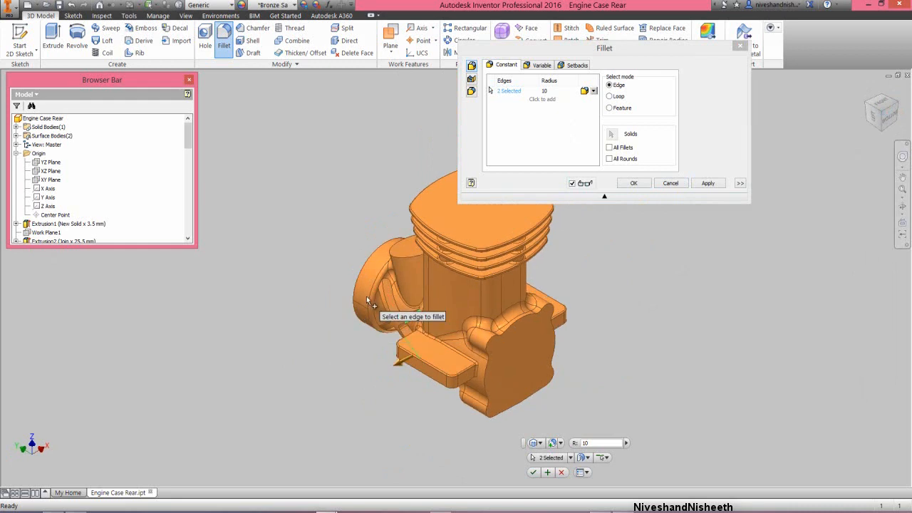
{"action": "scroll", "coordinate": [387, 283], "scroll_direction": "up", "scroll_amount": 4}
{"action": "left_click", "coordinate": [416, 268]}
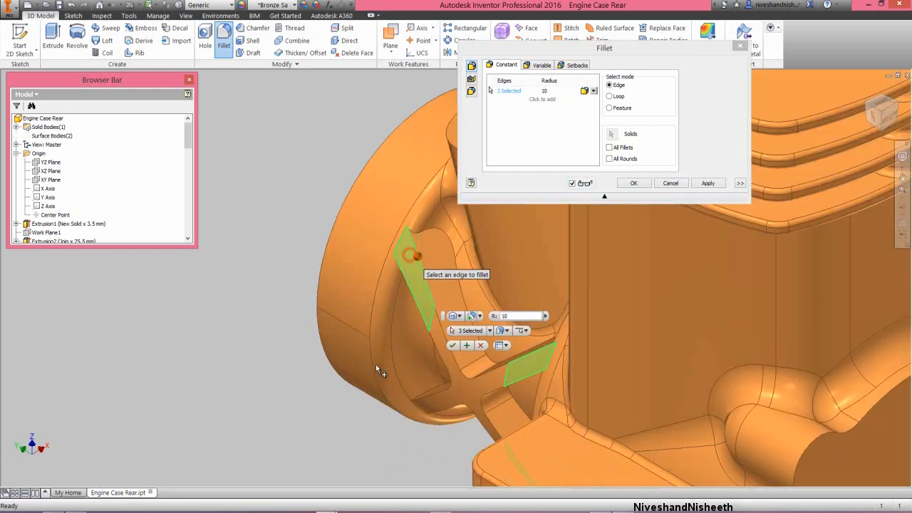
{"action": "left_click", "coordinate": [415, 410]}
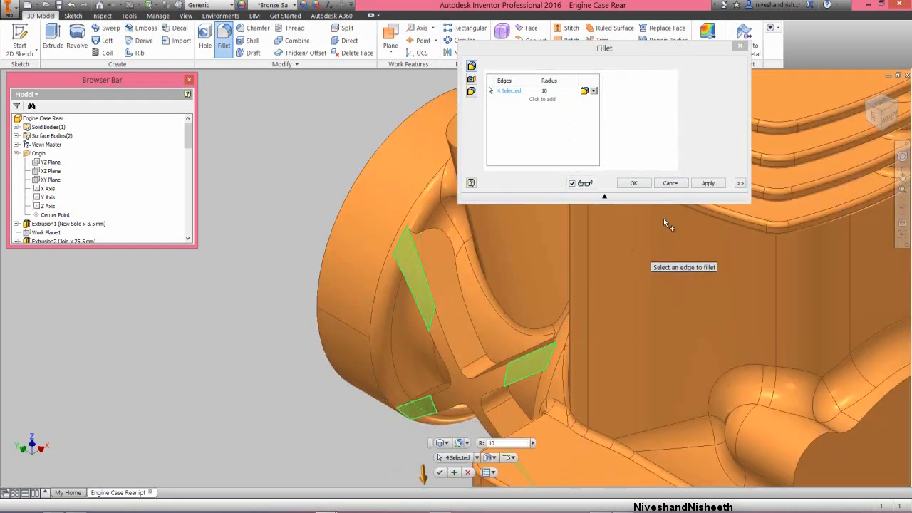
Add the four arm-end edges of the original X rib to the fillet selection and apply the 10 mm fillet.
{"action": "left_click", "coordinate": [867, 91]}
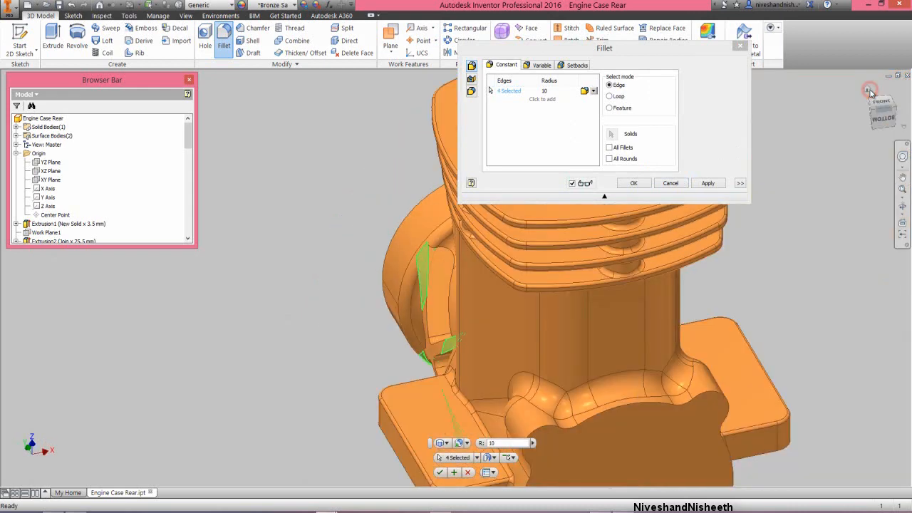
{"action": "scroll", "coordinate": [564, 286], "scroll_direction": "down", "scroll_amount": 3}
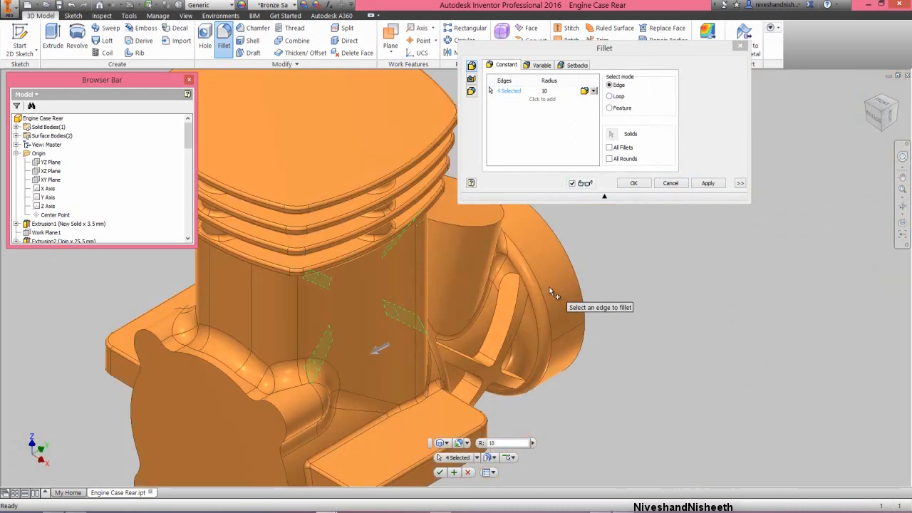
{"action": "left_click", "coordinate": [522, 290]}
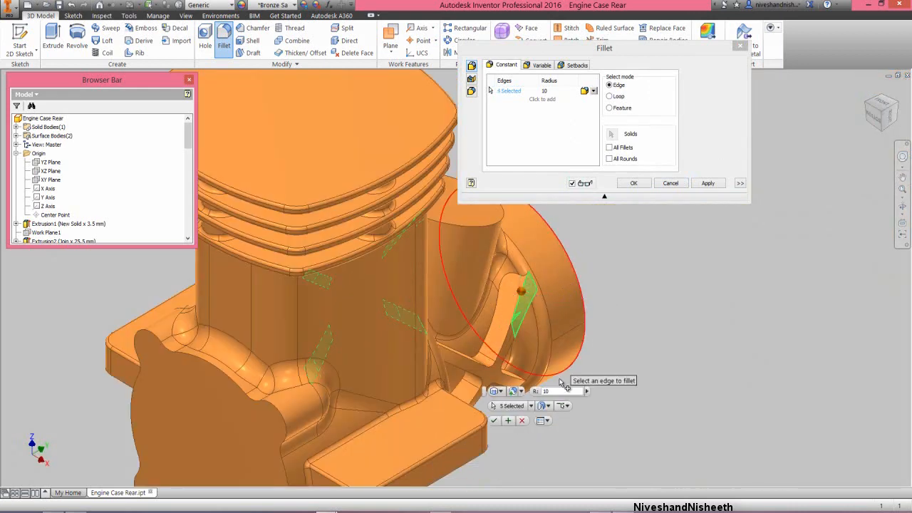
{"action": "left_click", "coordinate": [524, 382]}
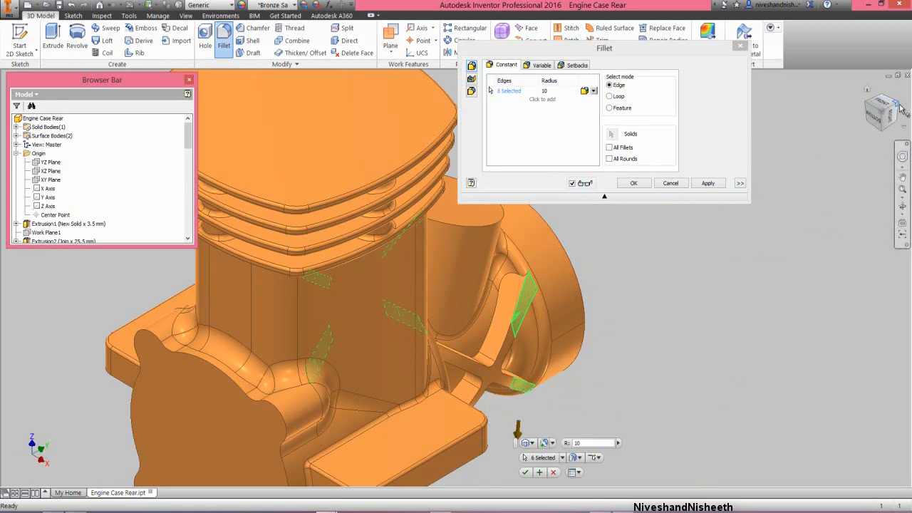
{"action": "left_click_drag", "start_coordinate": [886, 108], "coordinate": [434, 366]}
{"action": "scroll", "coordinate": [438, 361], "scroll_direction": "down", "scroll_amount": 2}
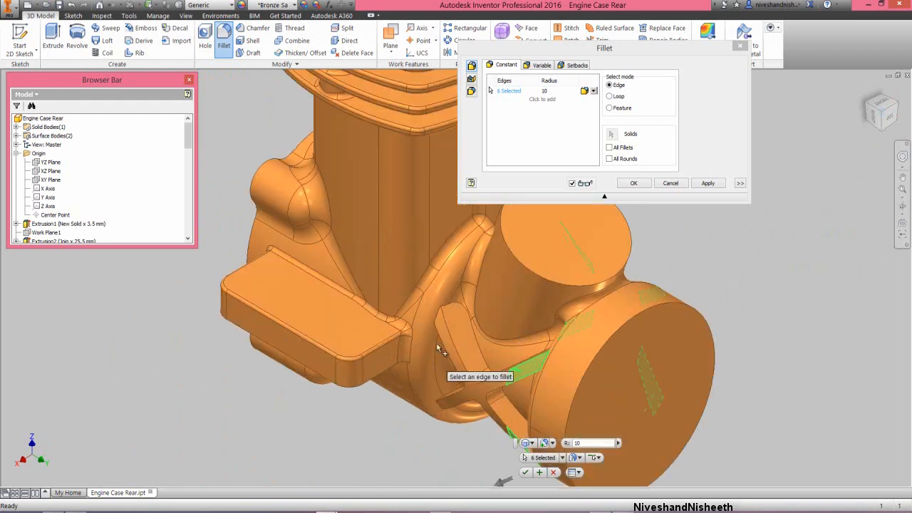
{"action": "left_click", "coordinate": [438, 320]}
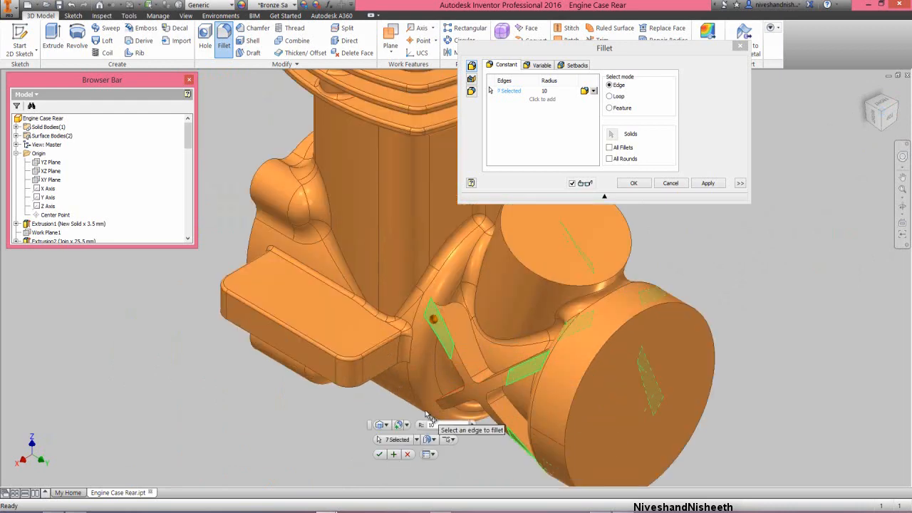
{"action": "left_click", "coordinate": [440, 407]}
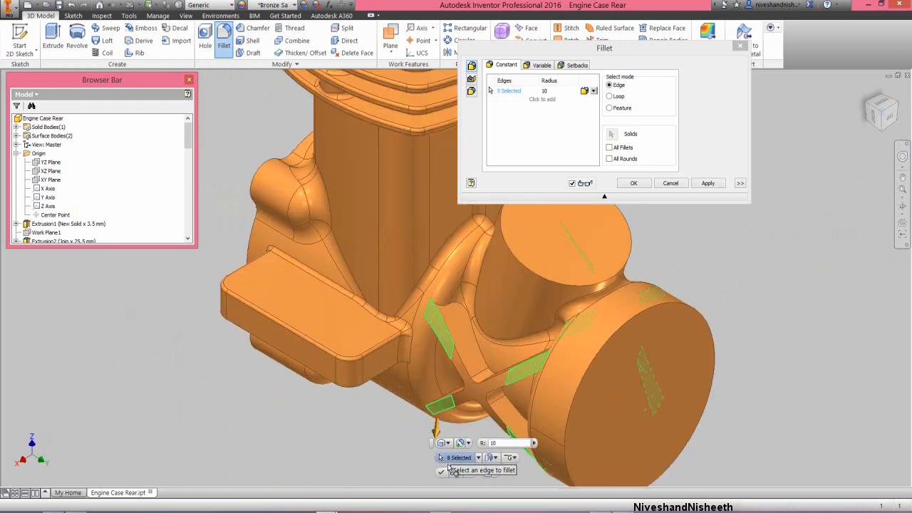
{"action": "left_click", "coordinate": [446, 474]}
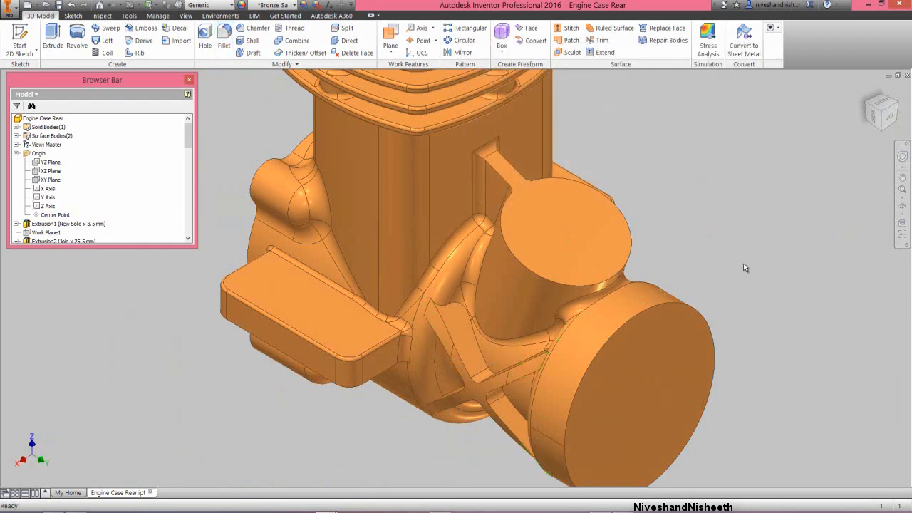
Check the filleted X rib from the side, restore the home view and save the Engine Case Rear part.
{"action": "left_click", "coordinate": [902, 207]}
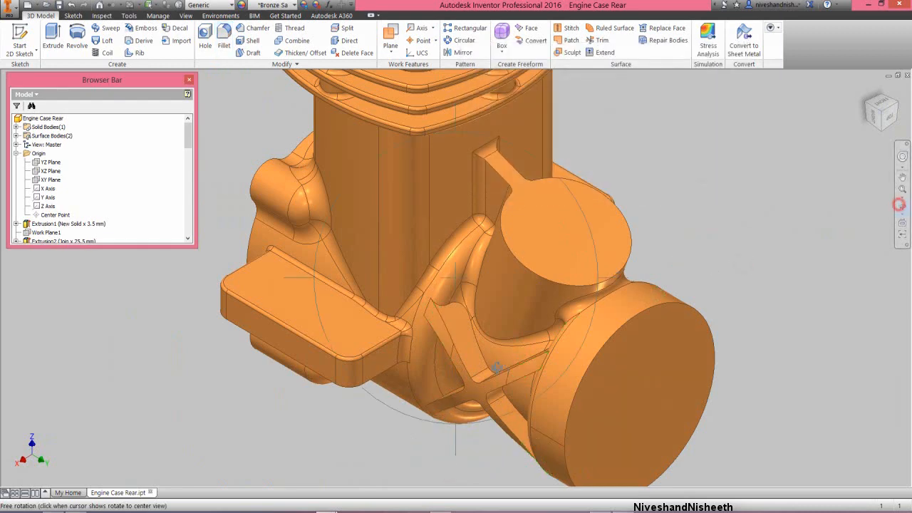
{"action": "left_click_drag", "start_coordinate": [491, 385], "coordinate": [218, 313]}
{"action": "key", "text": "Escape"}
{"action": "right_click", "coordinate": [218, 311]}
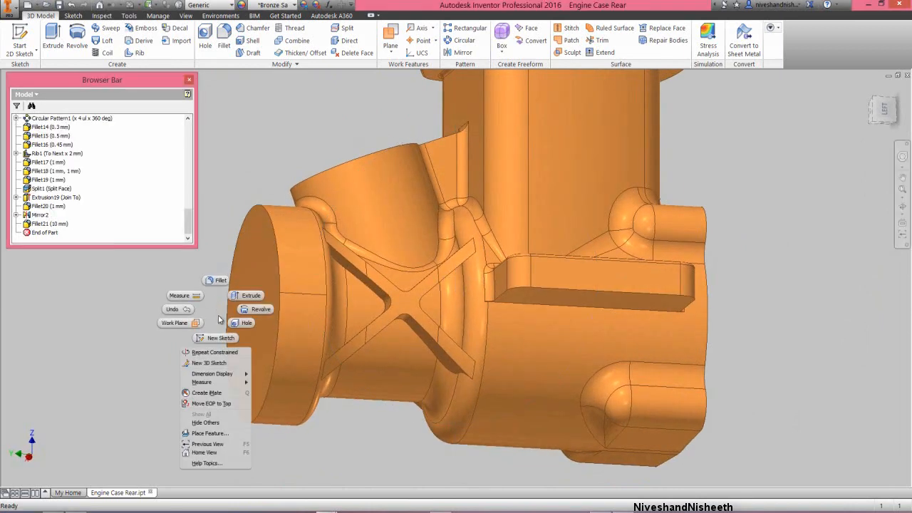
{"action": "left_click", "coordinate": [221, 453]}
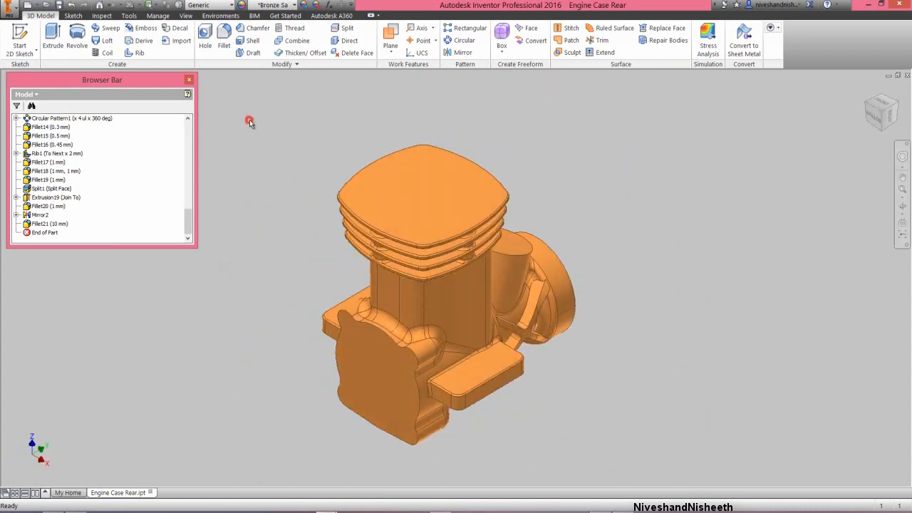
{"action": "left_click", "coordinate": [59, 5]}
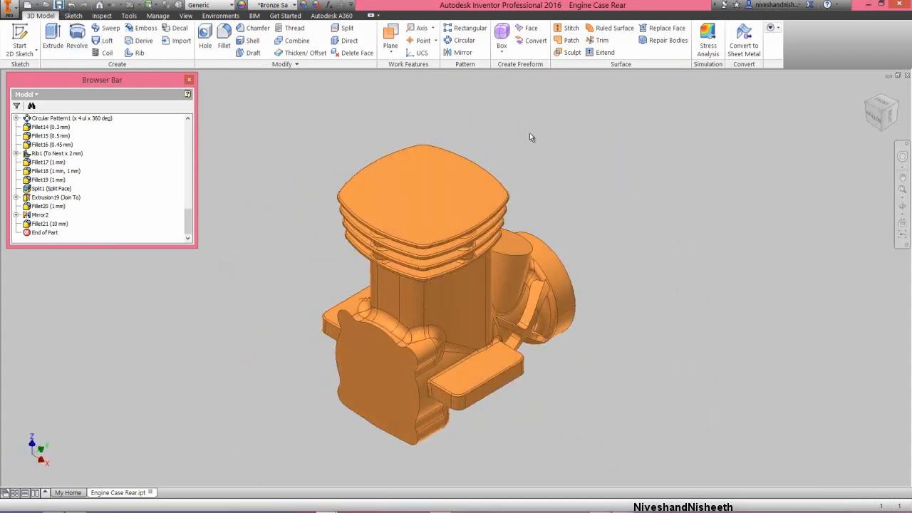
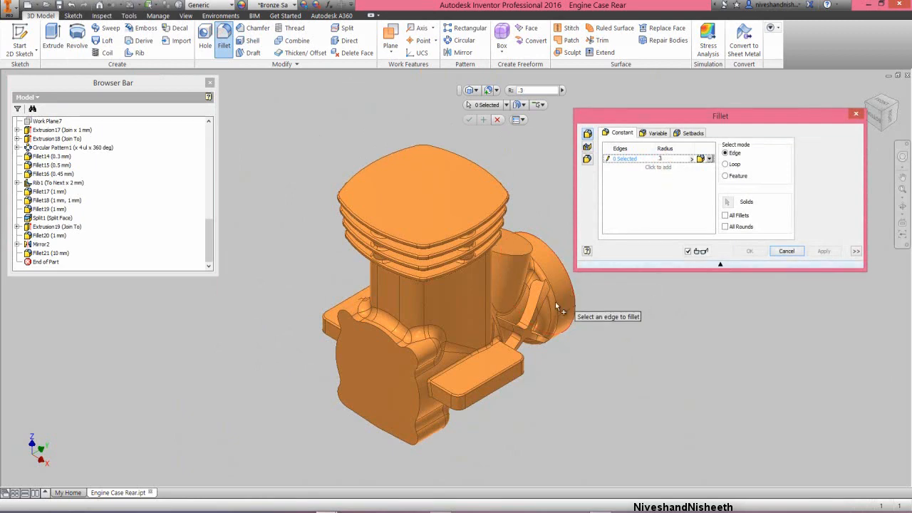
Start a 0.3 mm fillet and select the outer and base edge chains of the original X rib's upper and cylinder-side gaps.
{"action": "scroll", "coordinate": [548, 307], "scroll_direction": "up", "scroll_amount": 6}
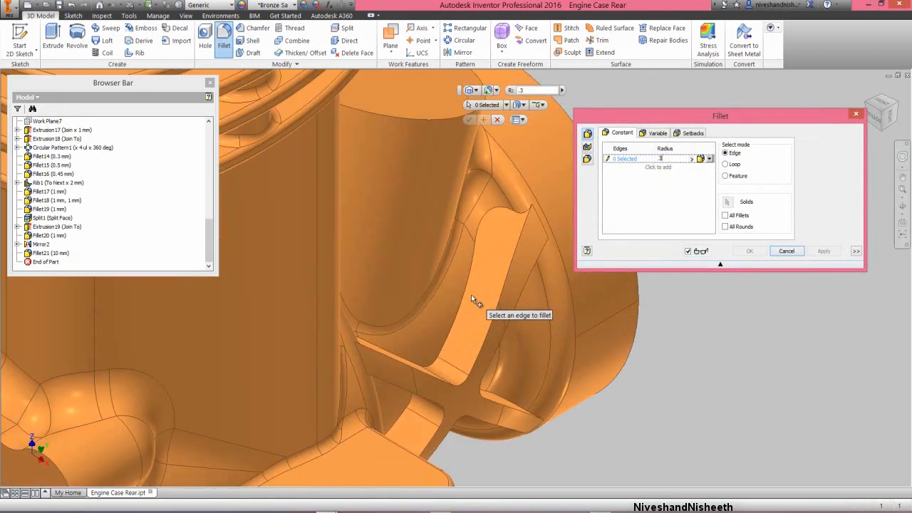
{"action": "left_click", "coordinate": [465, 294]}
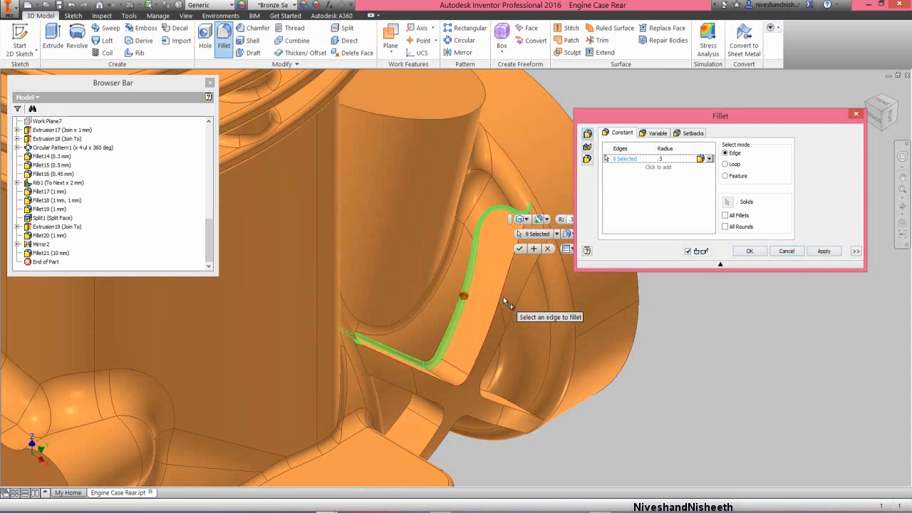
{"action": "left_click", "coordinate": [499, 298]}
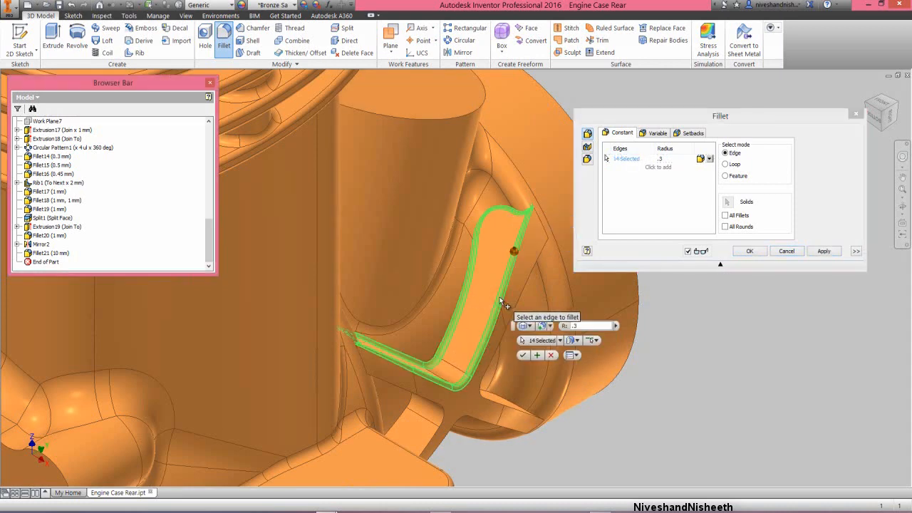
{"action": "left_click", "coordinate": [432, 401]}
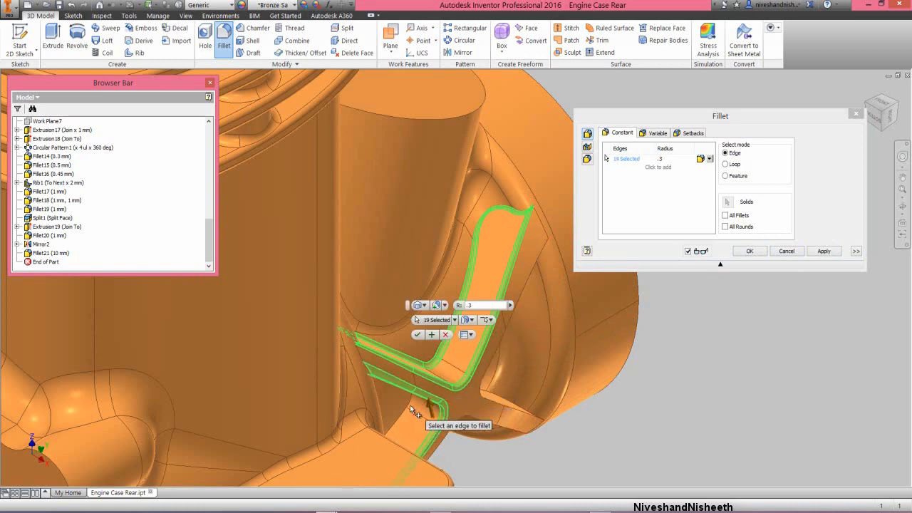
{"action": "left_click", "coordinate": [409, 405]}
{"action": "left_click", "coordinate": [409, 405]}
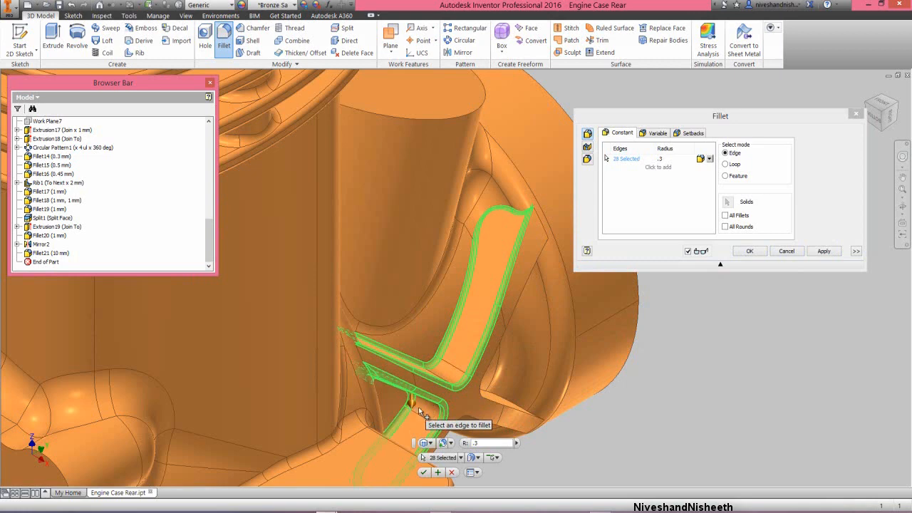
Add the outer and base edge chains of the original X rib's flange-side and lower gaps to the 0.3 mm fillet.
{"action": "left_click", "coordinate": [497, 406]}
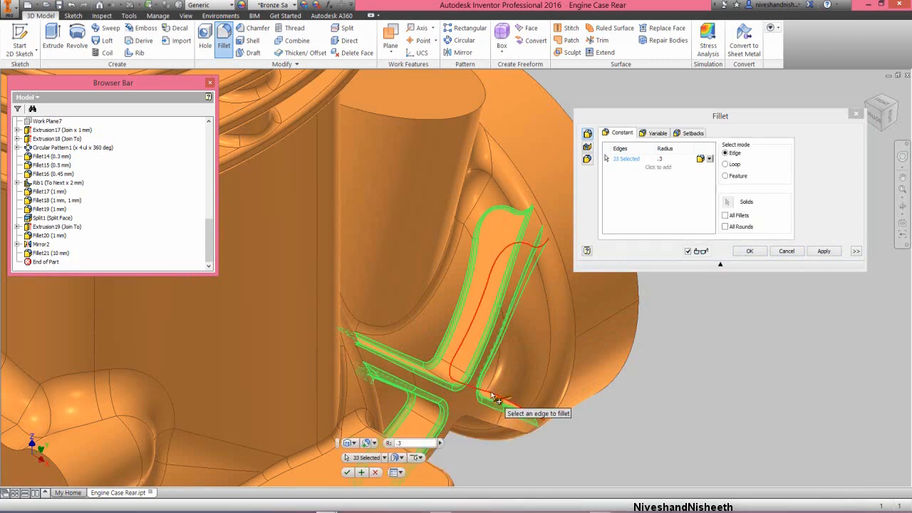
{"action": "left_click", "coordinate": [490, 399]}
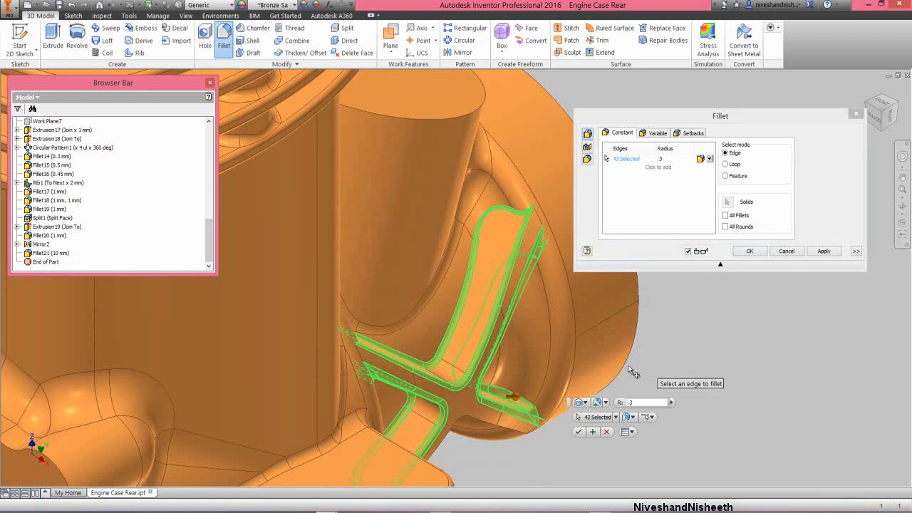
{"action": "scroll", "coordinate": [574, 356], "scroll_direction": "down", "scroll_amount": 3}
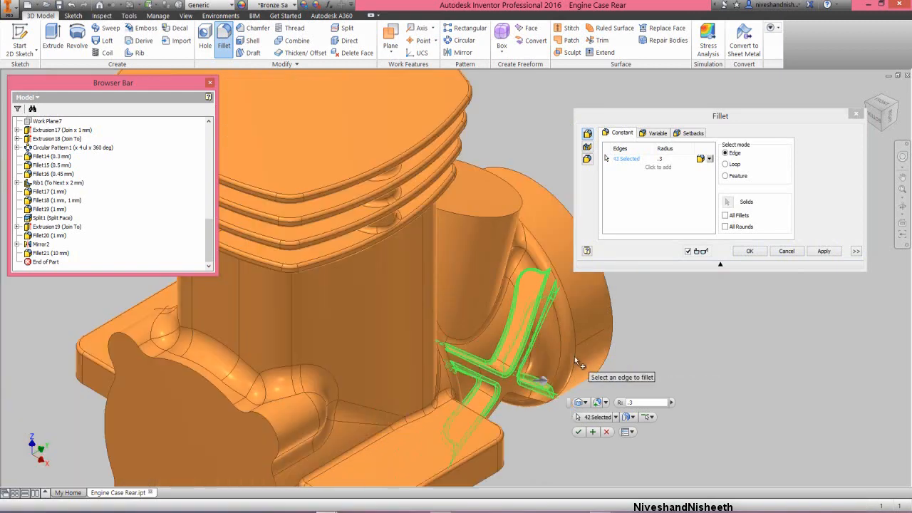
{"action": "left_click", "coordinate": [528, 396]}
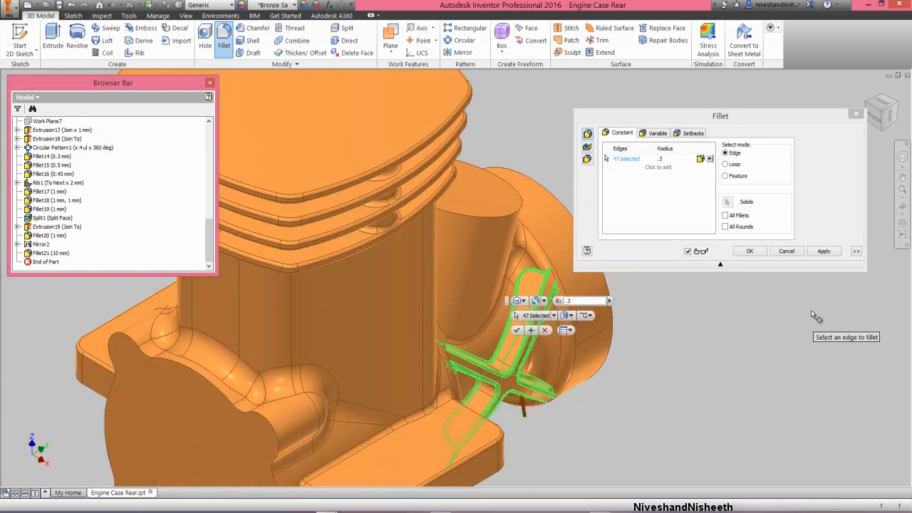
{"action": "left_click", "coordinate": [902, 207]}
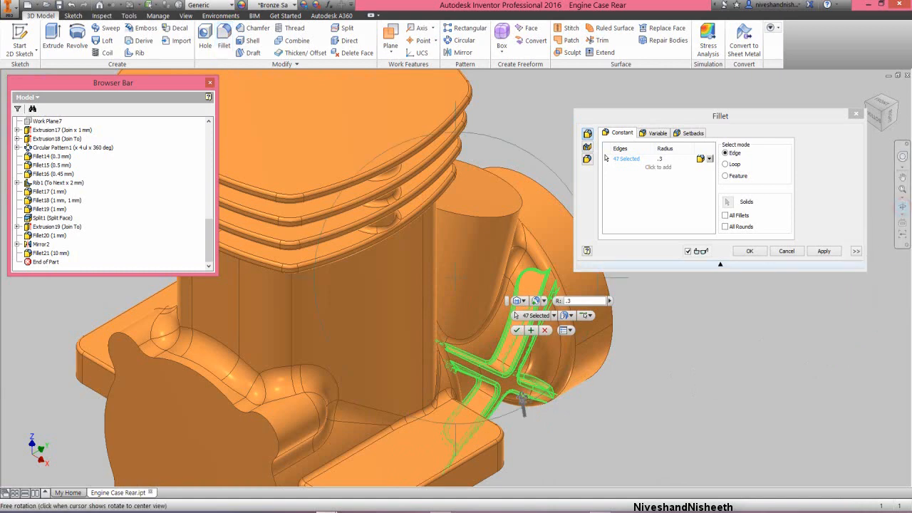
{"action": "left_click_drag", "start_coordinate": [596, 371], "coordinate": [513, 401]}
{"action": "scroll", "coordinate": [513, 402], "scroll_direction": "up", "scroll_amount": 3}
{"action": "right_click", "coordinate": [516, 379]}
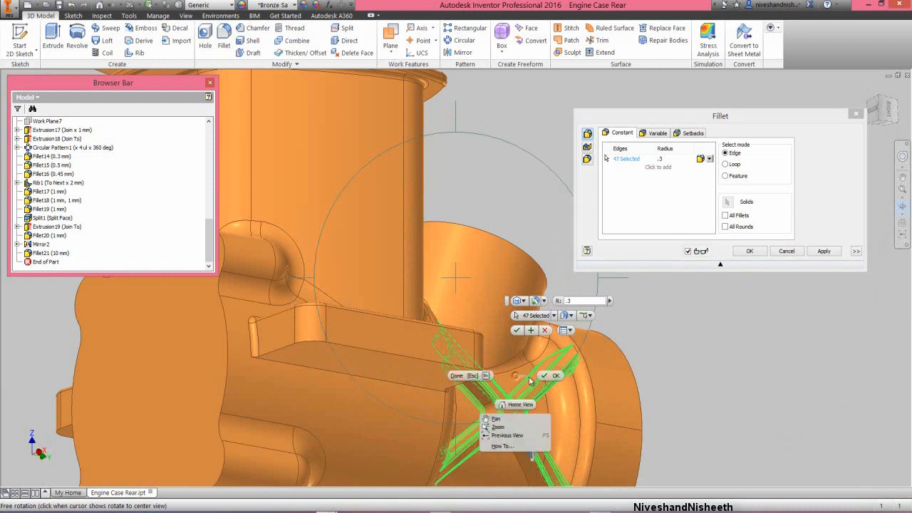
{"action": "left_click", "coordinate": [545, 378]}
{"action": "left_click", "coordinate": [506, 441]}
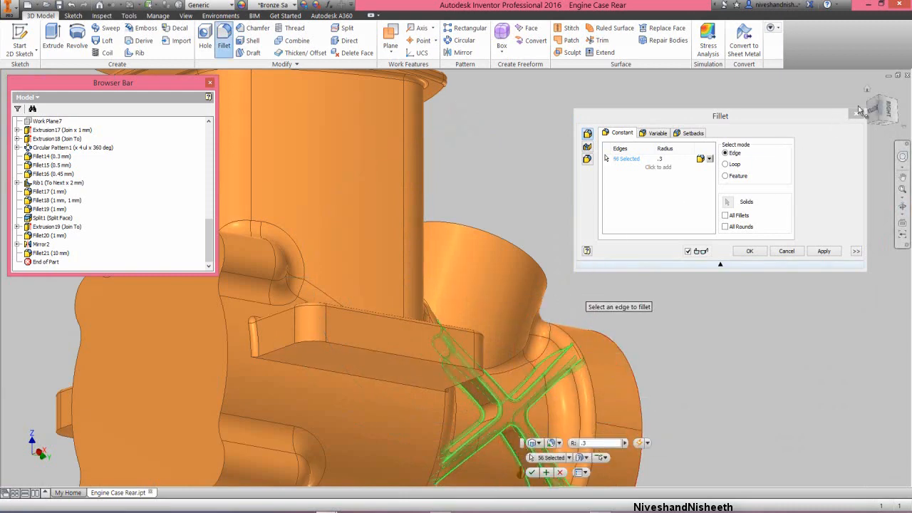
Add the mirrored X rib's upper and cylinder-side gap edges and the flange-side gap's outer edges to the 0.3 mm fillet.
{"action": "left_click", "coordinate": [879, 101]}
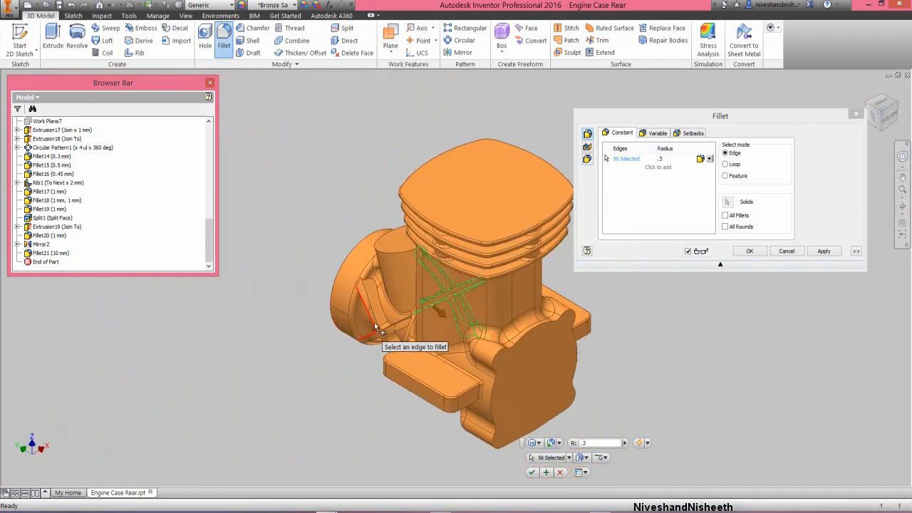
{"action": "scroll", "coordinate": [374, 321], "scroll_direction": "up", "scroll_amount": 3}
{"action": "left_click", "coordinate": [396, 311]}
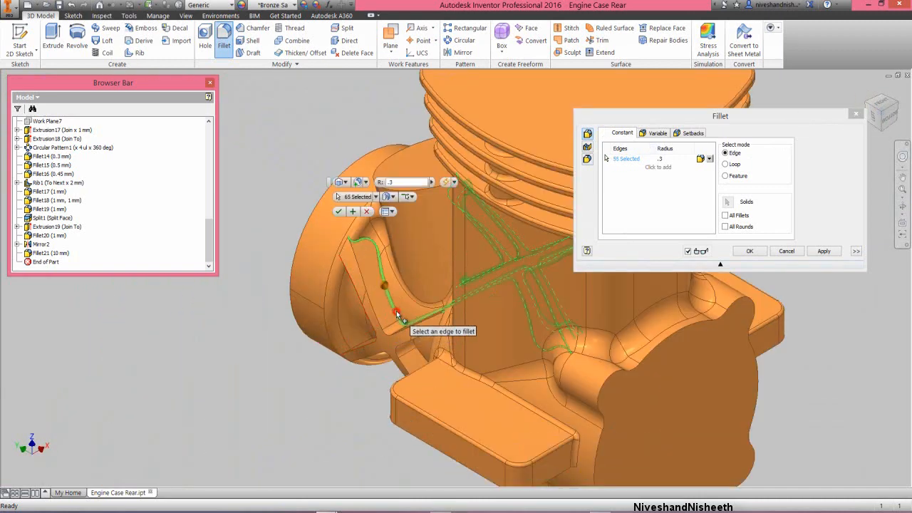
{"action": "left_click", "coordinate": [374, 308]}
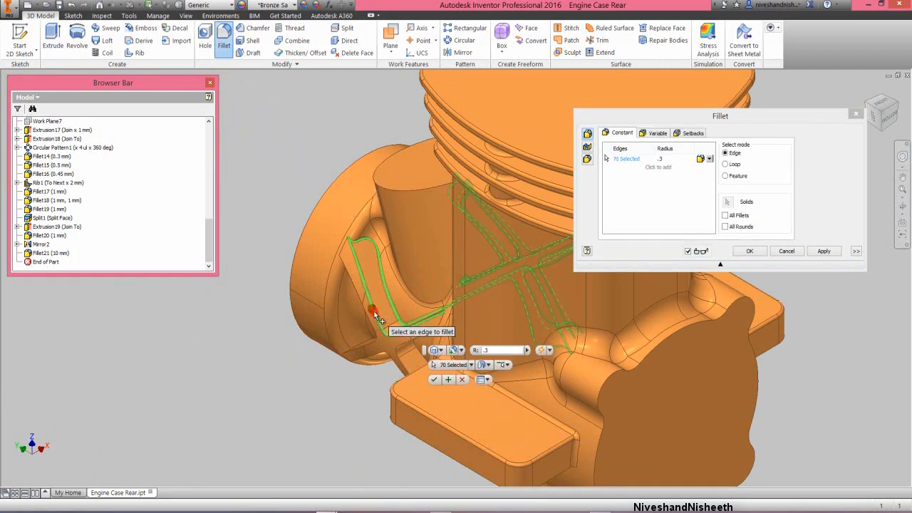
{"action": "left_click", "coordinate": [357, 293]}
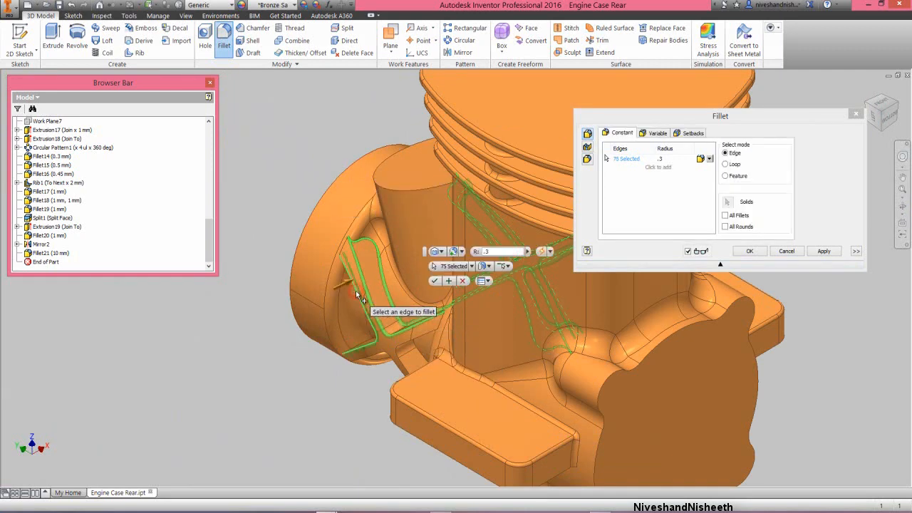
{"action": "left_click", "coordinate": [418, 348]}
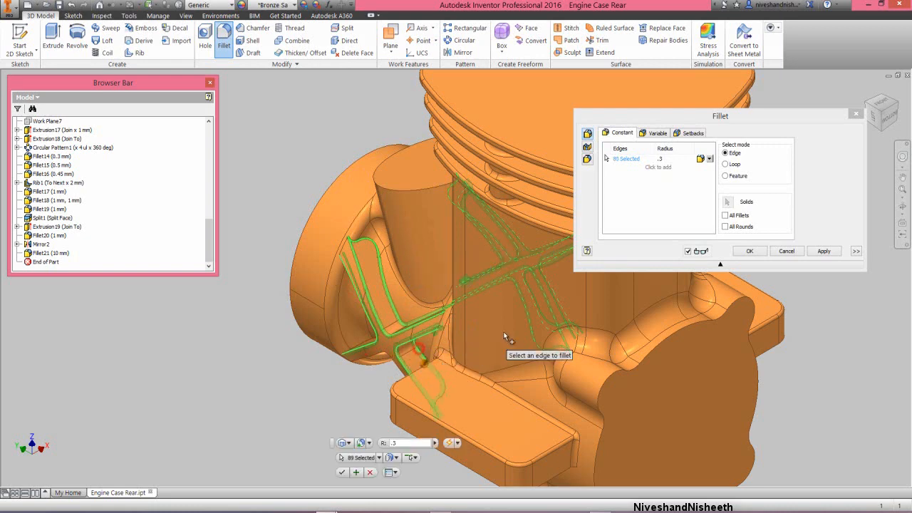
Add the mirrored X rib's flange-side gap base edges and lower gap outer edges to the 0.3 mm fillet.
{"action": "left_click", "coordinate": [902, 207]}
{"action": "left_click_drag", "start_coordinate": [452, 344], "coordinate": [548, 327]}
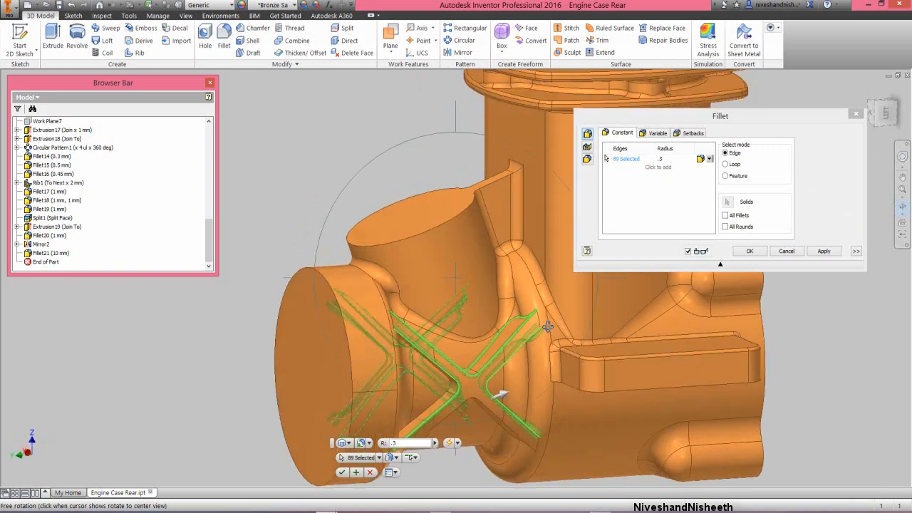
{"action": "right_click", "coordinate": [548, 328]}
{"action": "left_click", "coordinate": [572, 328]}
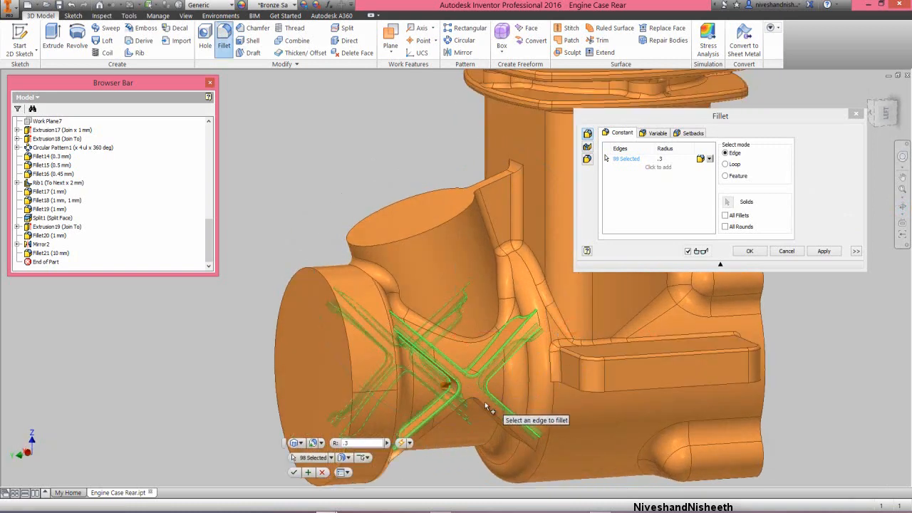
{"action": "left_click", "coordinate": [479, 403]}
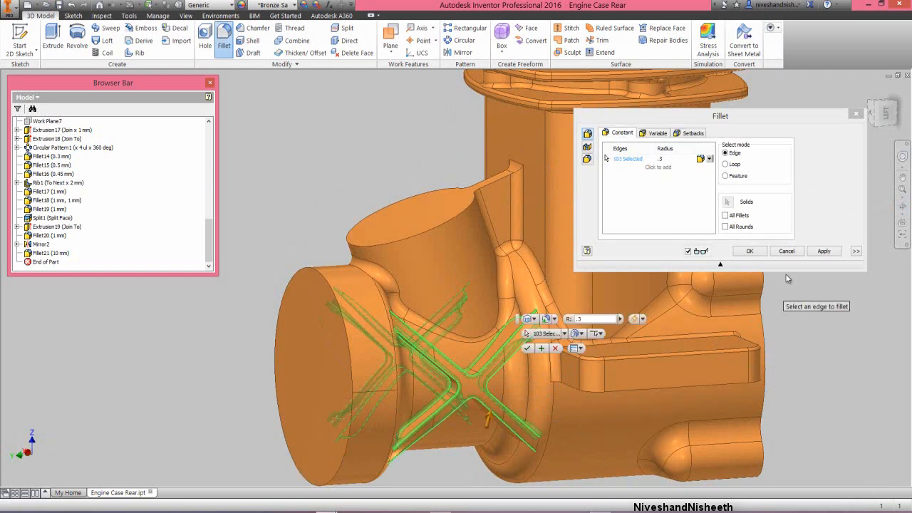
Add the mirrored X rib's lower gap base edges, create the 0.3 mm fillet and save the part in the home view.
{"action": "left_click", "coordinate": [902, 208]}
{"action": "left_click_drag", "start_coordinate": [491, 442], "coordinate": [489, 376]}
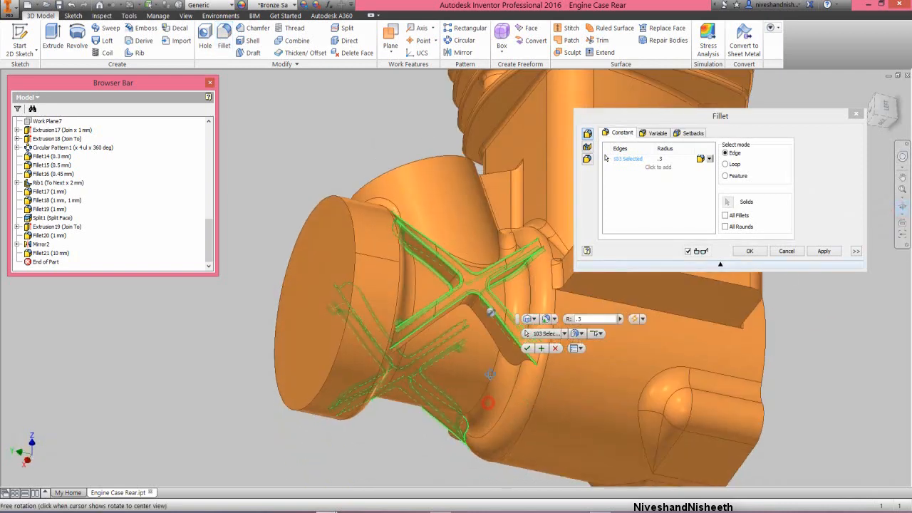
{"action": "right_click", "coordinate": [483, 336]}
{"action": "left_click", "coordinate": [511, 340]}
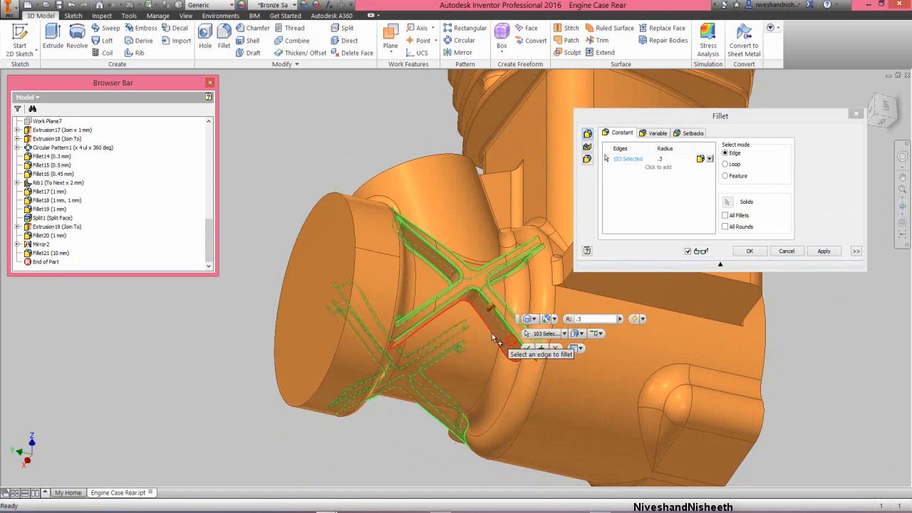
{"action": "left_click", "coordinate": [490, 335]}
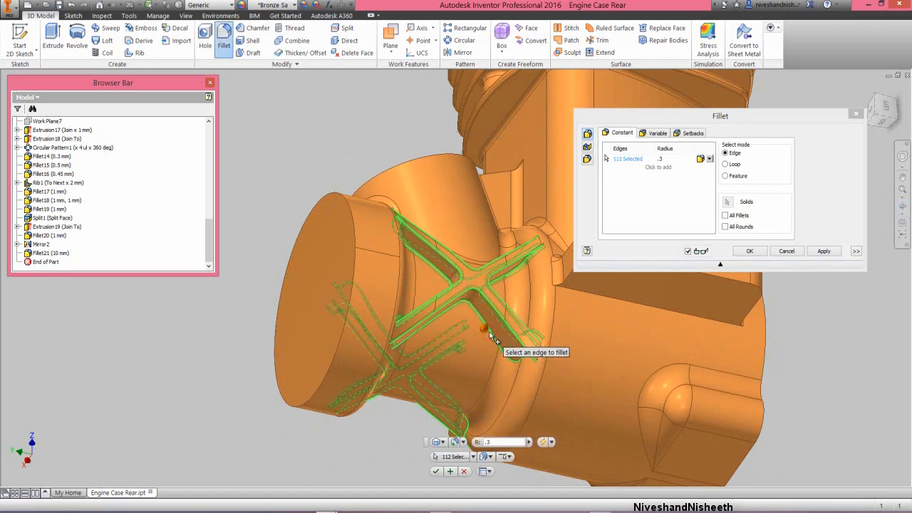
{"action": "left_click", "coordinate": [749, 252]}
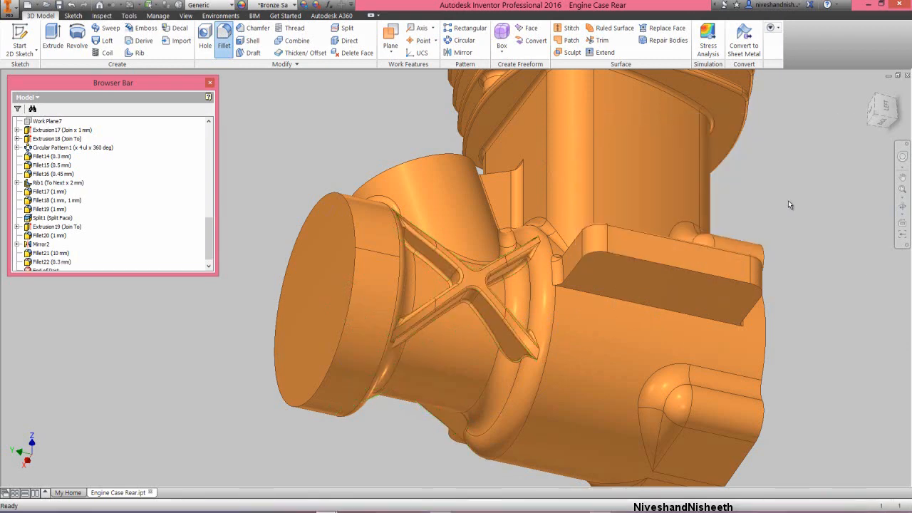
{"action": "left_click", "coordinate": [866, 92]}
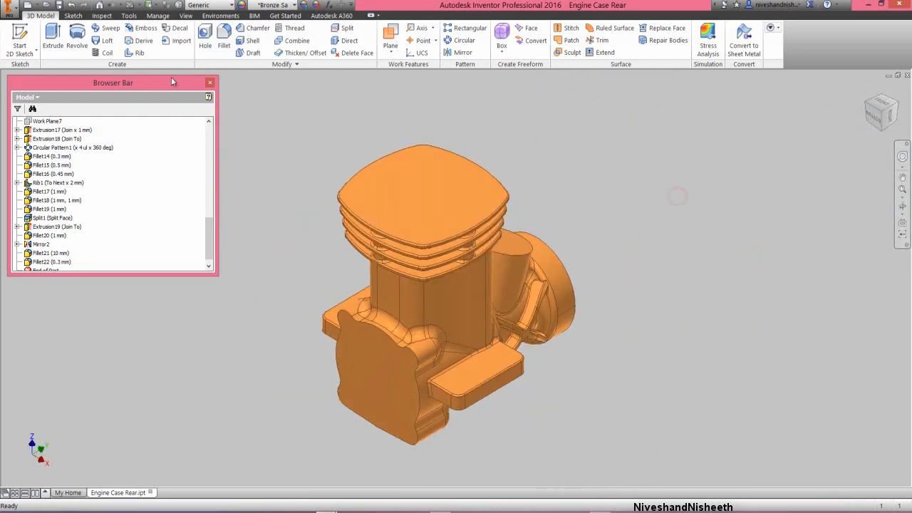
{"action": "left_click", "coordinate": [58, 5]}
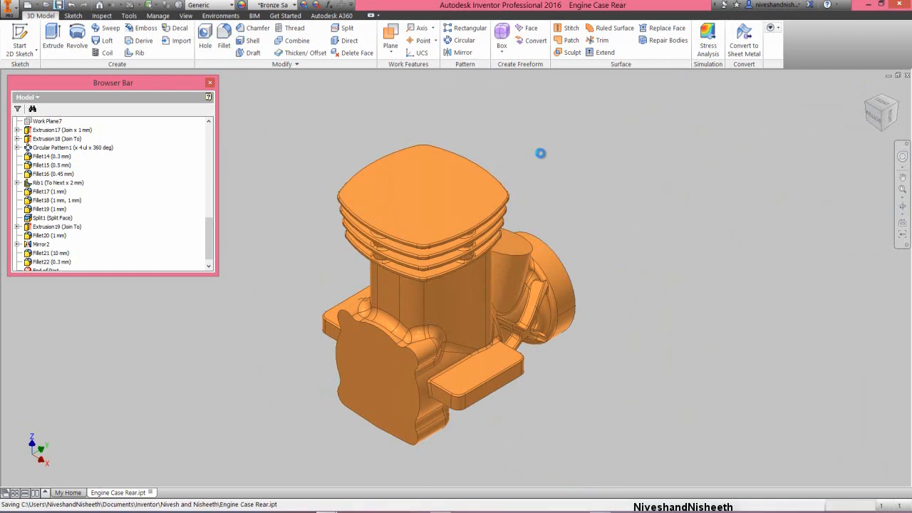
Start a sketch on the crankcase's flat four-lobed end face and project the arcs of its four corner lobes.
{"action": "left_click", "coordinate": [383, 379]}
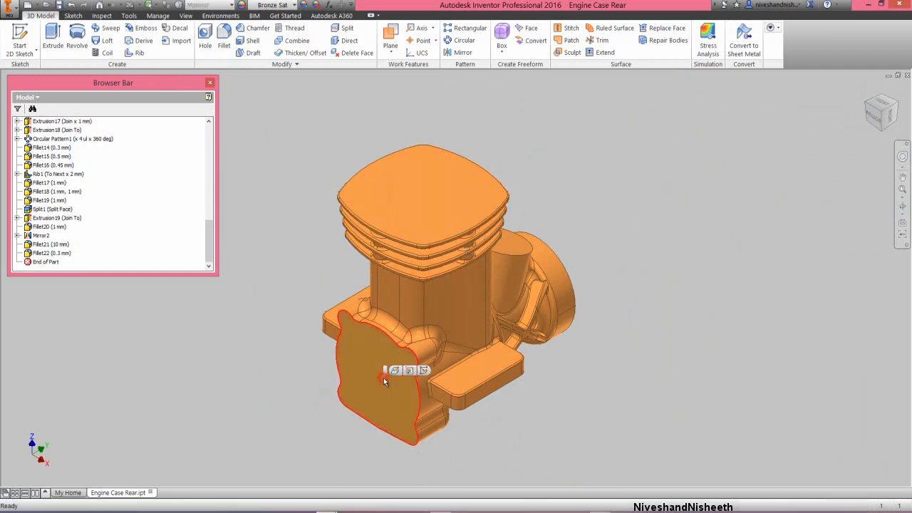
{"action": "left_click", "coordinate": [424, 371]}
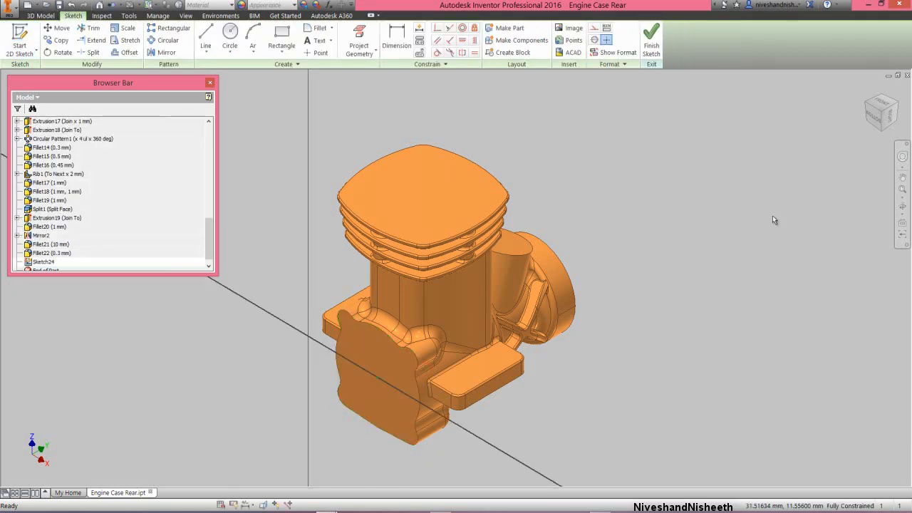
{"action": "left_click", "coordinate": [872, 118]}
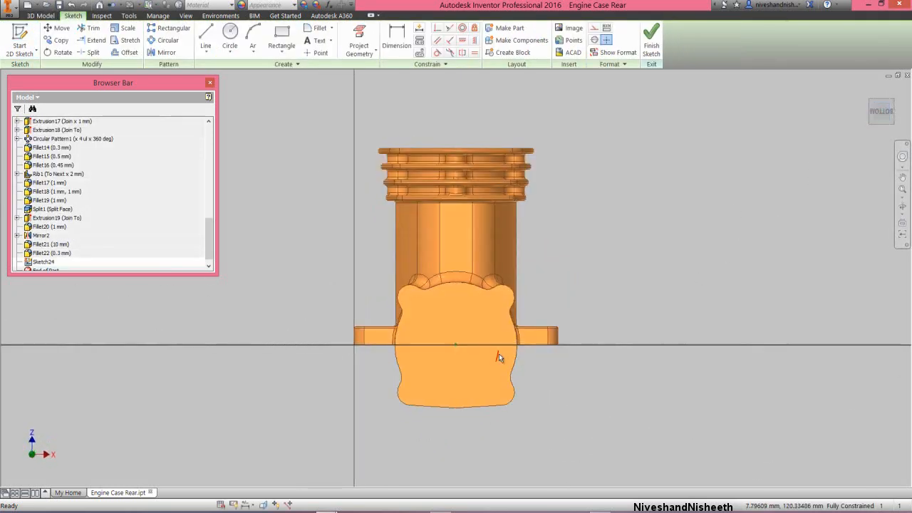
{"action": "scroll", "coordinate": [464, 360], "scroll_direction": "up", "scroll_amount": 3}
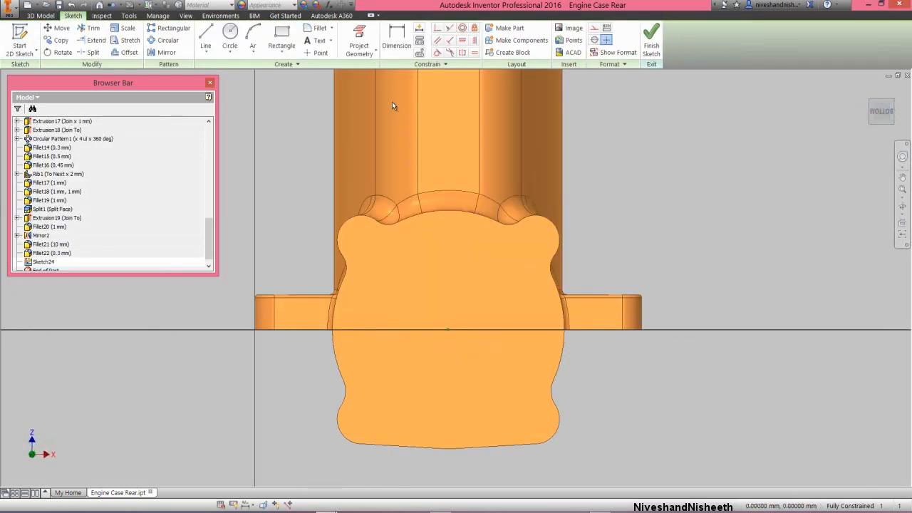
{"action": "left_click", "coordinate": [372, 32]}
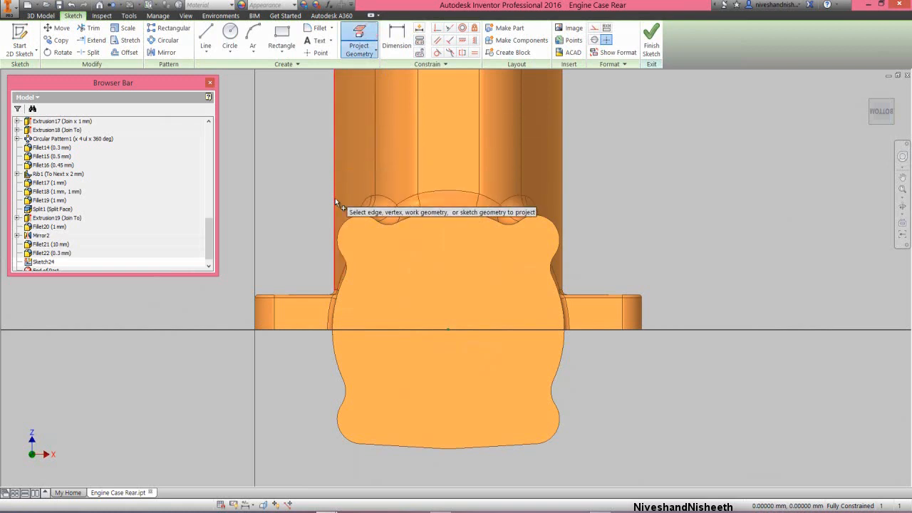
{"action": "left_click", "coordinate": [346, 223]}
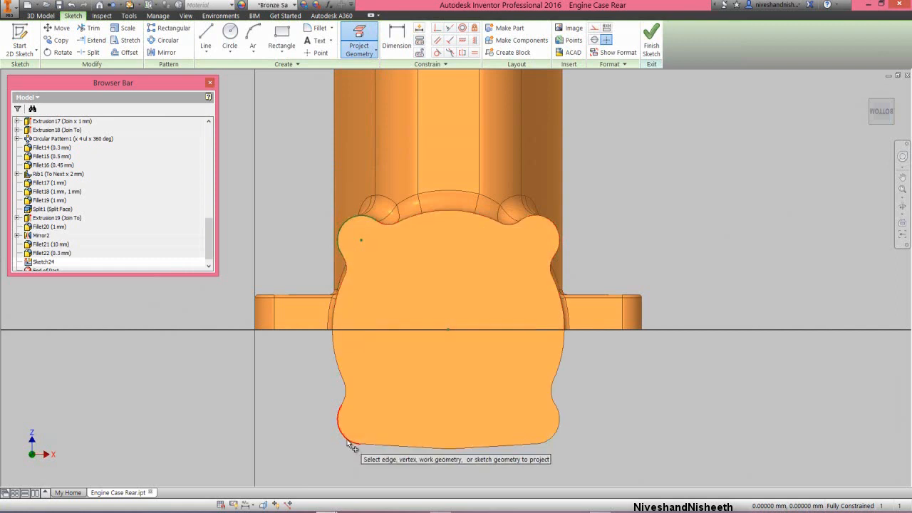
{"action": "left_click", "coordinate": [349, 436]}
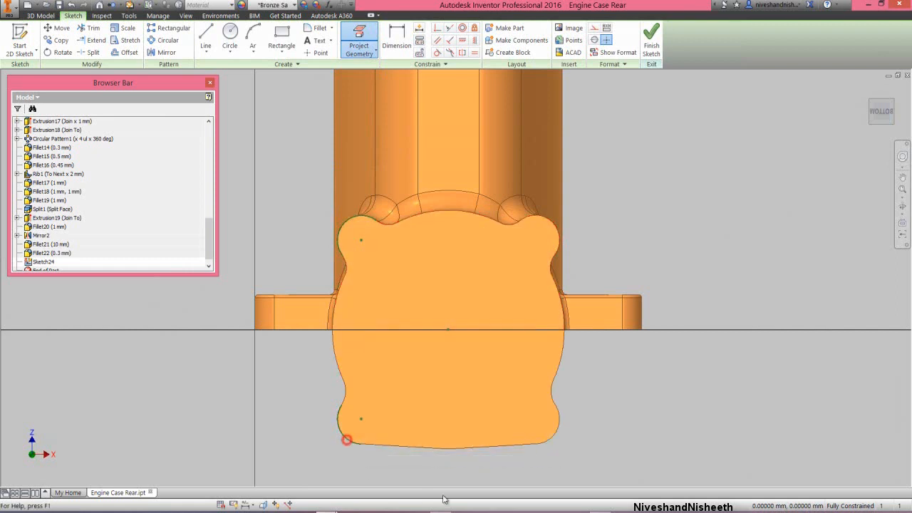
{"action": "left_click", "coordinate": [552, 438]}
{"action": "left_click", "coordinate": [556, 230]}
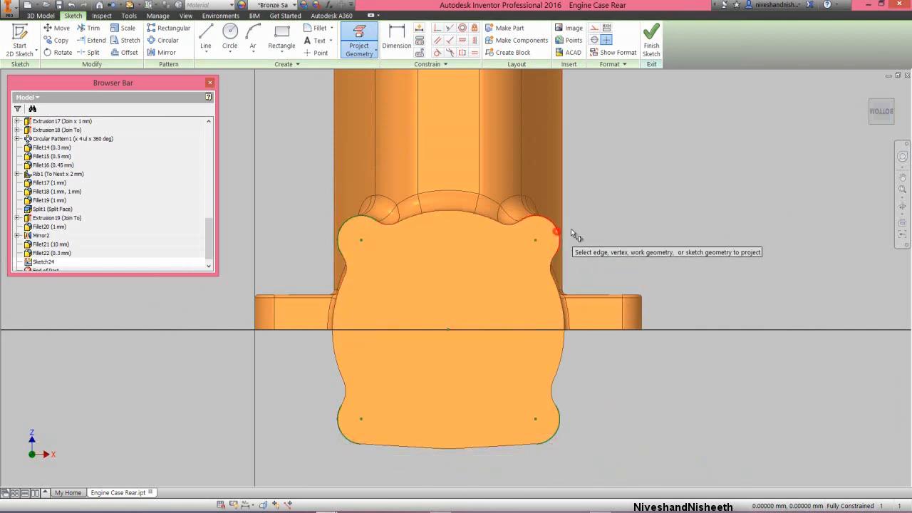
{"action": "right_click", "coordinate": [619, 182]}
{"action": "left_click", "coordinate": [654, 182]}
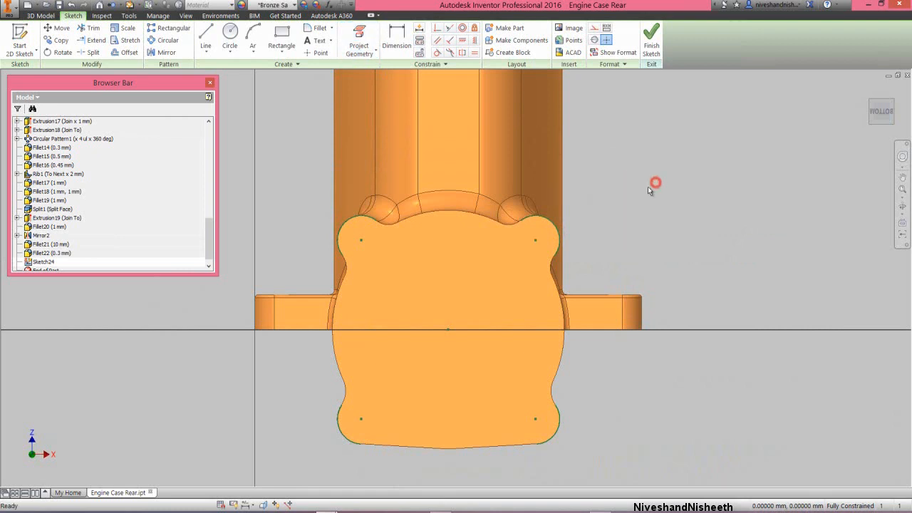
Convert the projected arcs to construction geometry and their centres to center points, and finish the sketch.
{"action": "mouse_move", "coordinate": [307, 193]}
{"action": "left_mouse_down"}
{"action": "mouse_move", "coordinate": [453, 320]}
{"action": "mouse_move", "coordinate": [564, 453]}
{"action": "left_mouse_up"}
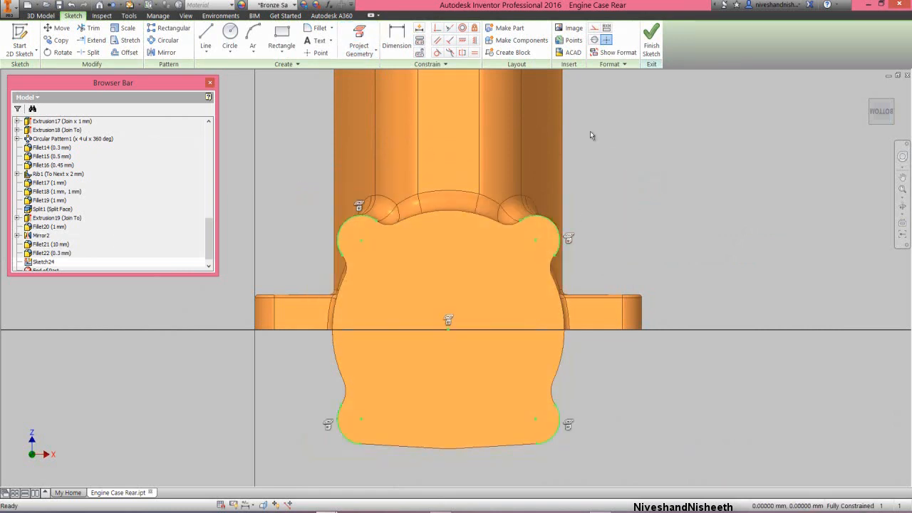
{"action": "left_click", "coordinate": [595, 27]}
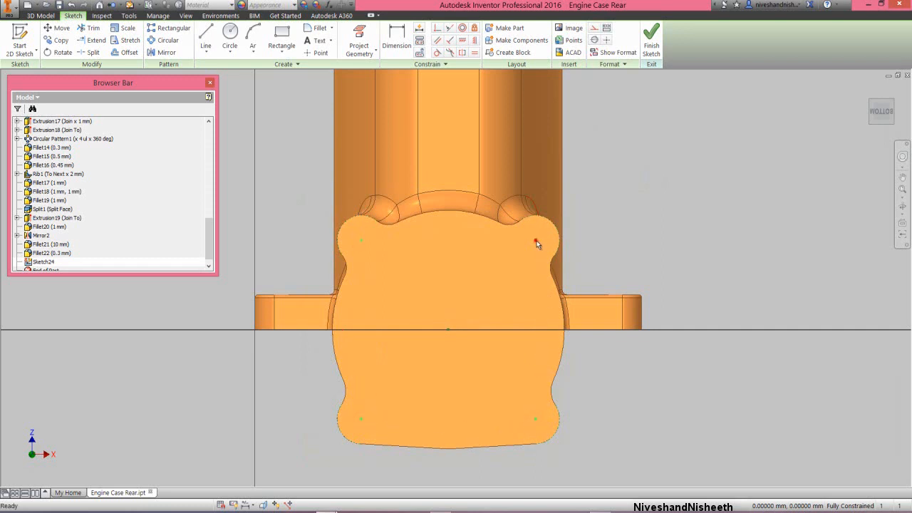
{"action": "left_click", "coordinate": [606, 41]}
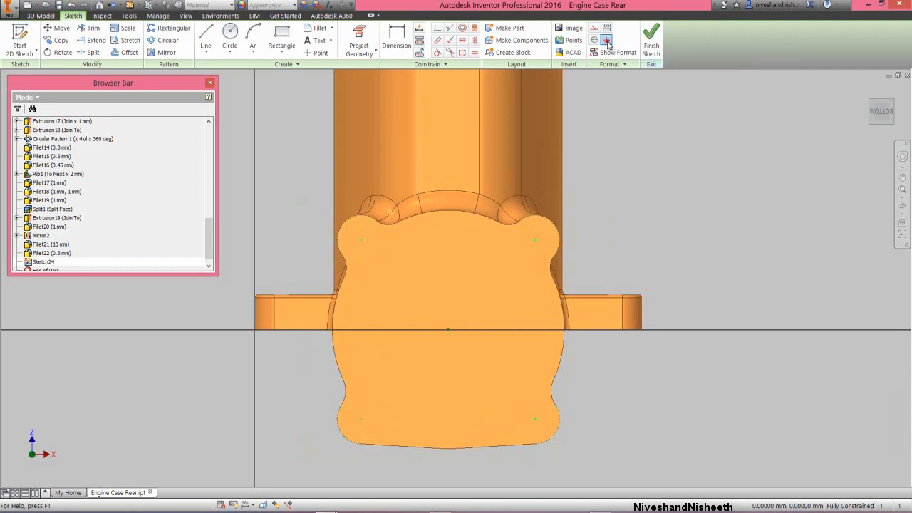
{"action": "left_click", "coordinate": [638, 188]}
{"action": "left_click", "coordinate": [651, 36]}
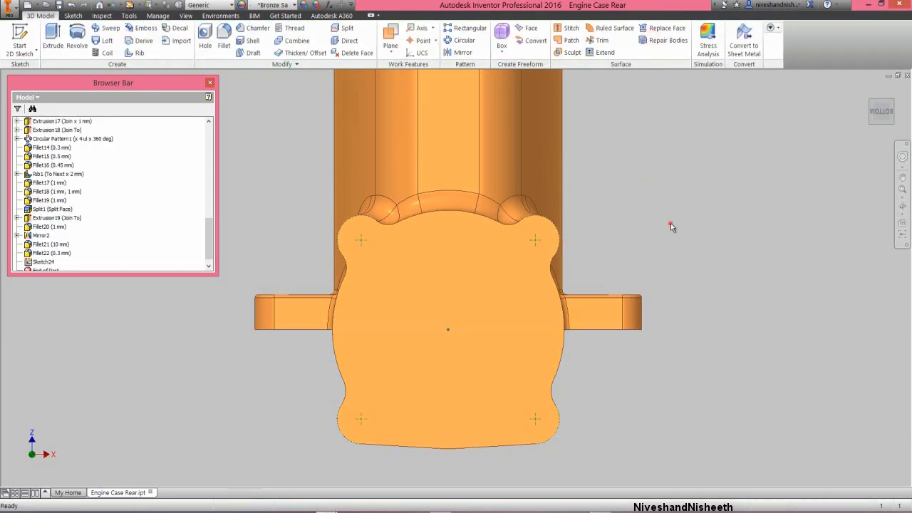
Start tapped holes at the four lobe centres with the ANSI Metric M Profile thread type and size 2.5.
{"action": "left_click", "coordinate": [204, 36]}
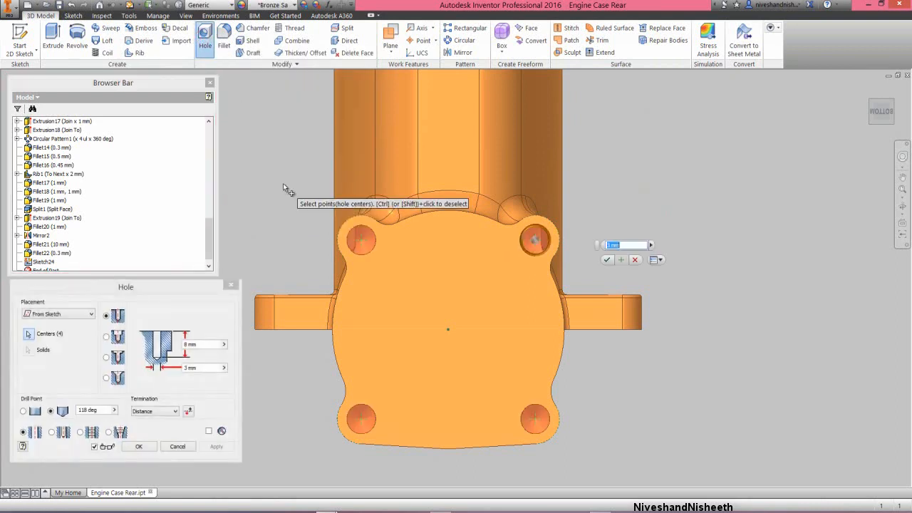
{"action": "left_click", "coordinate": [185, 290]}
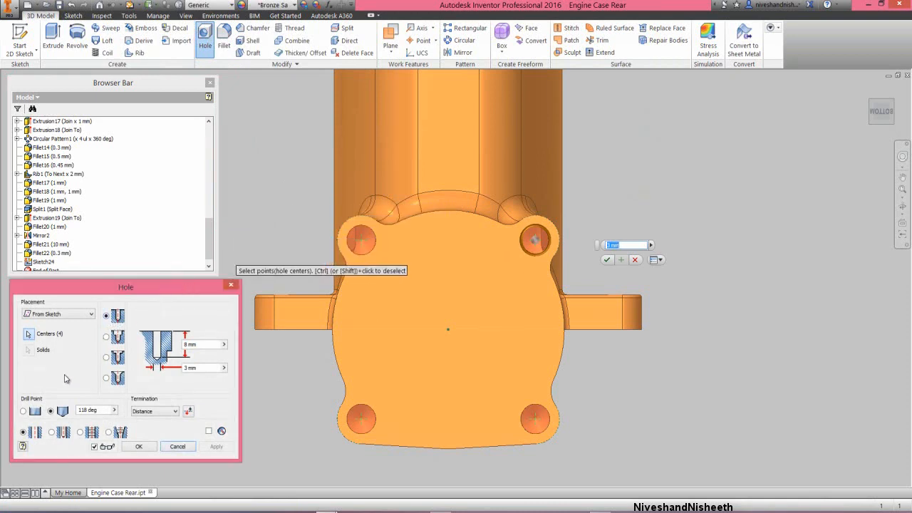
{"action": "left_click", "coordinate": [81, 433]}
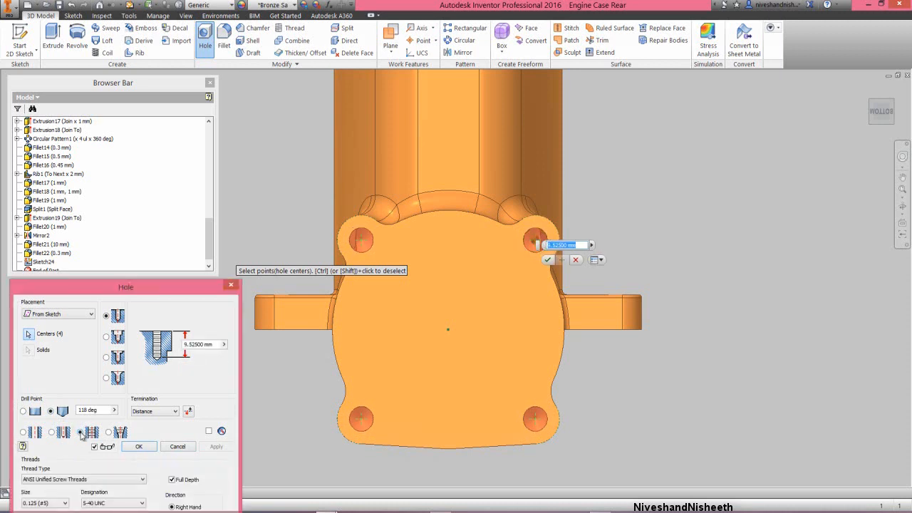
{"action": "left_click_drag", "start_coordinate": [133, 295], "coordinate": [130, 191]}
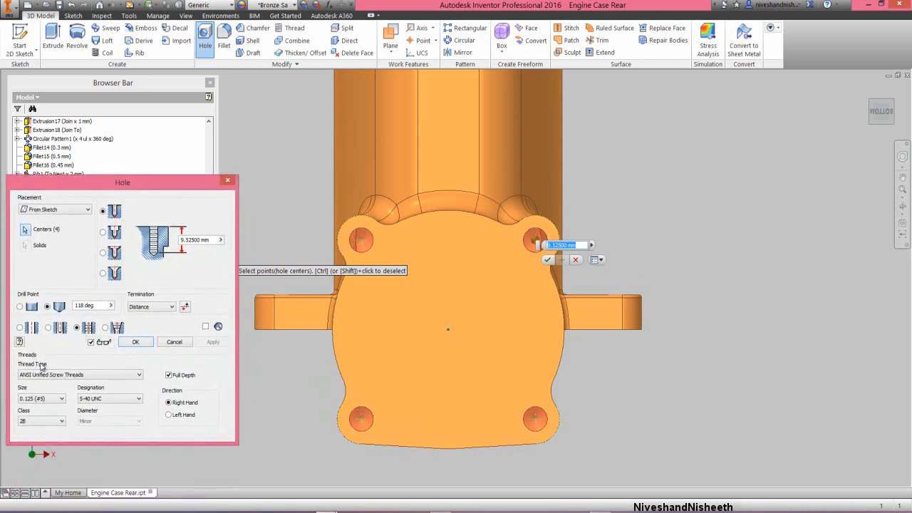
{"action": "left_click", "coordinate": [123, 379]}
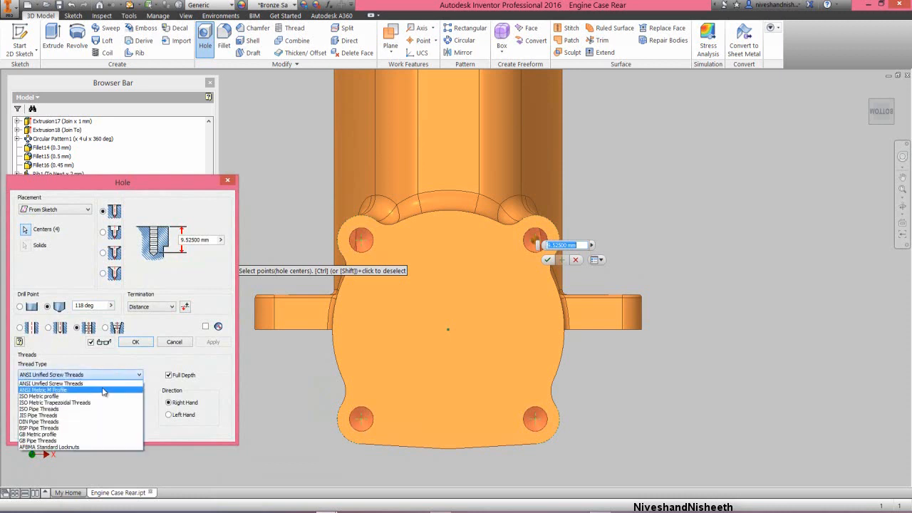
{"action": "left_click", "coordinate": [61, 390]}
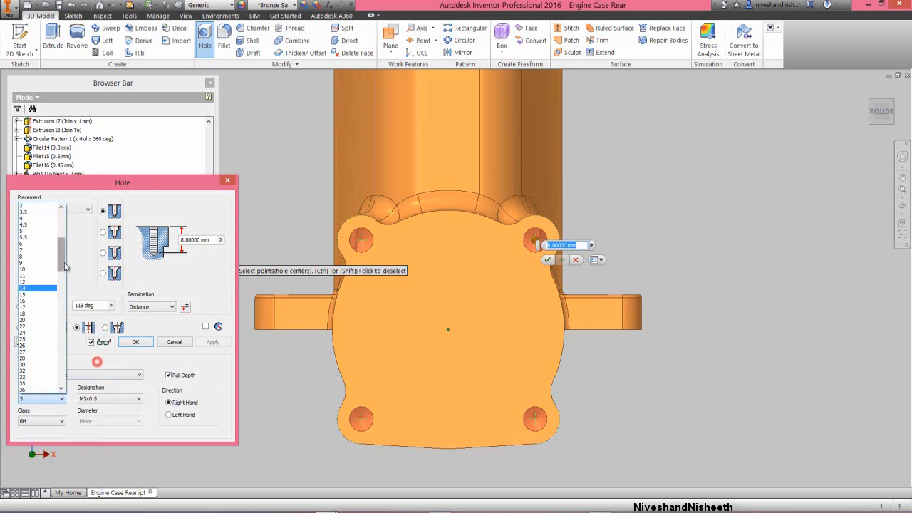
{"action": "left_click_drag", "start_coordinate": [63, 263], "coordinate": [63, 245]}
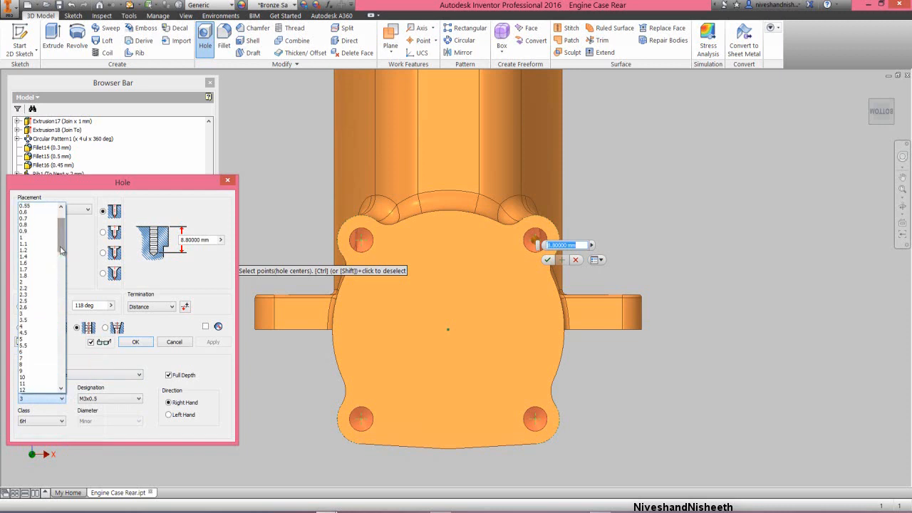
{"action": "left_click", "coordinate": [34, 305]}
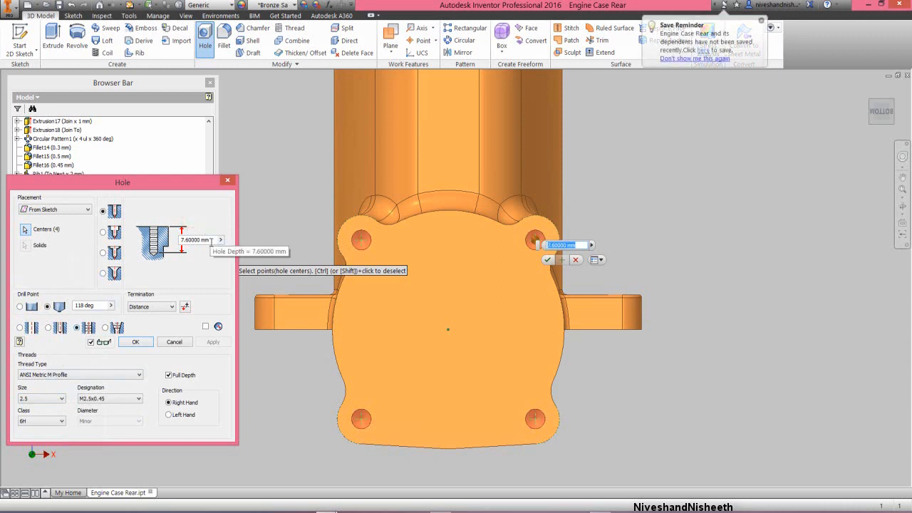
Set the hole depth to 5 mm, create the four tapped holes and check them in the home view.
{"action": "left_click_drag", "start_coordinate": [211, 241], "coordinate": [184, 254]}
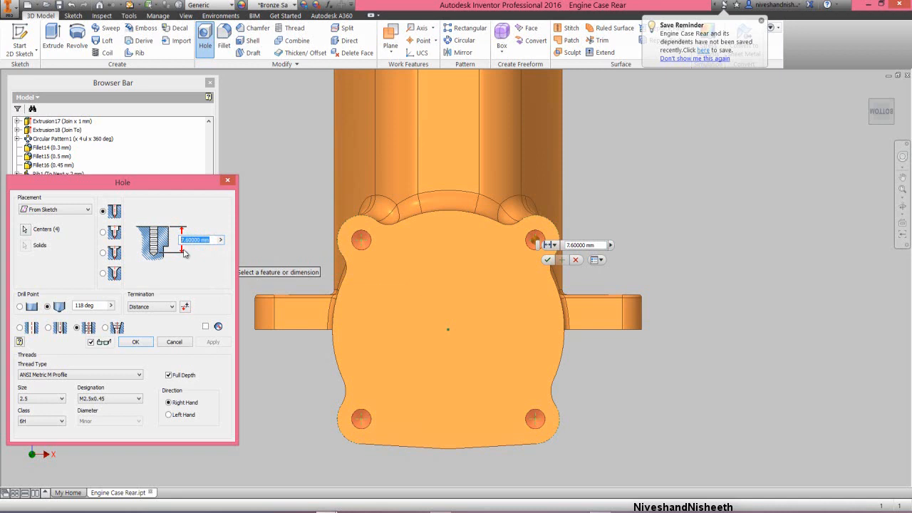
{"action": "type", "text": "5"}
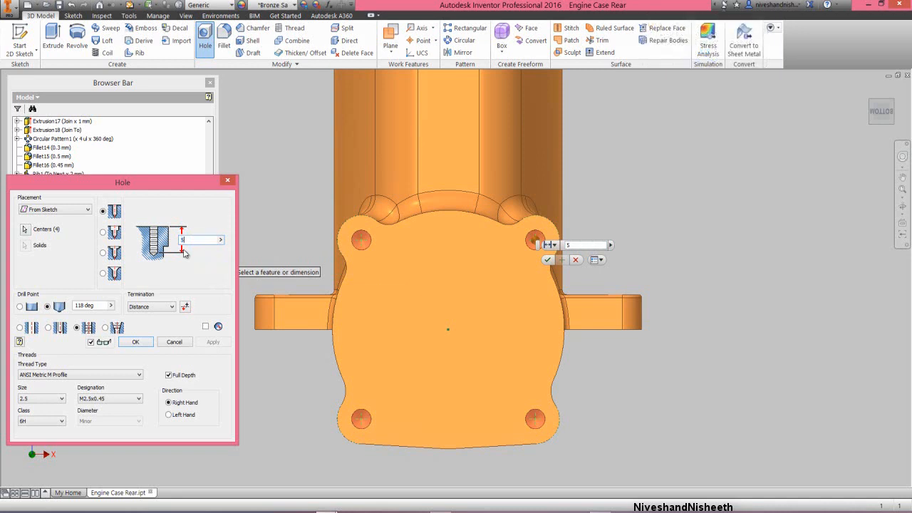
{"action": "left_click", "coordinate": [135, 342]}
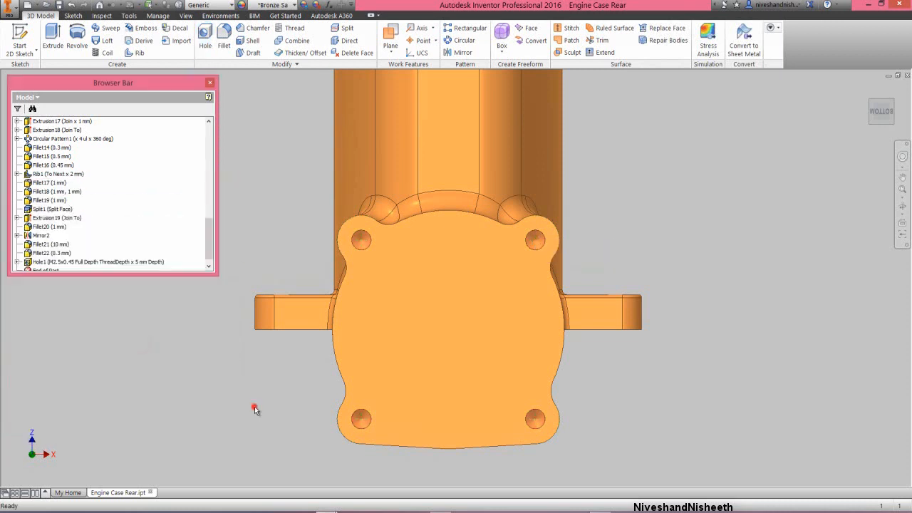
{"action": "left_click", "coordinate": [896, 106]}
{"action": "scroll", "coordinate": [357, 428], "scroll_direction": "up", "scroll_amount": 3}
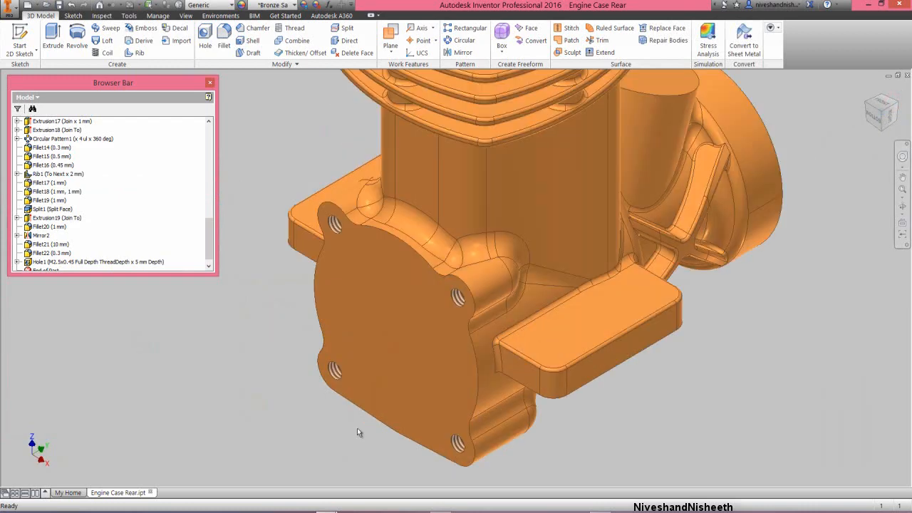
{"action": "left_click", "coordinate": [240, 273]}
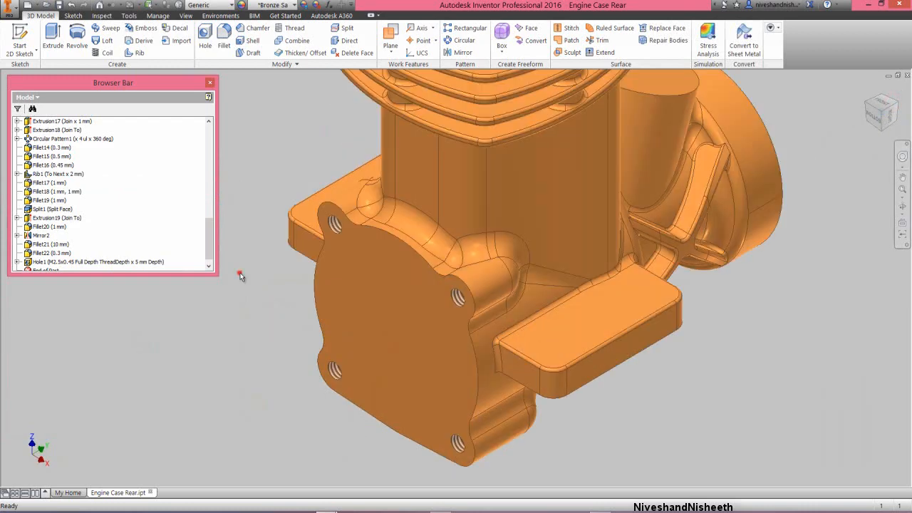
Create a sketch on the cylinder's top face using the face's centre point as the hole centre, and finish the sketch.
{"action": "left_click", "coordinate": [313, 155]}
{"action": "left_click", "coordinate": [899, 190]}
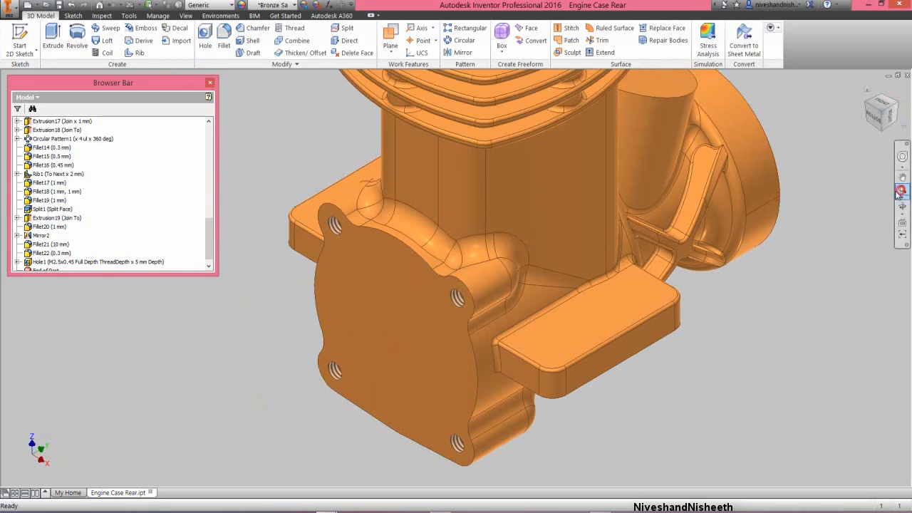
{"action": "left_click", "coordinate": [428, 191]}
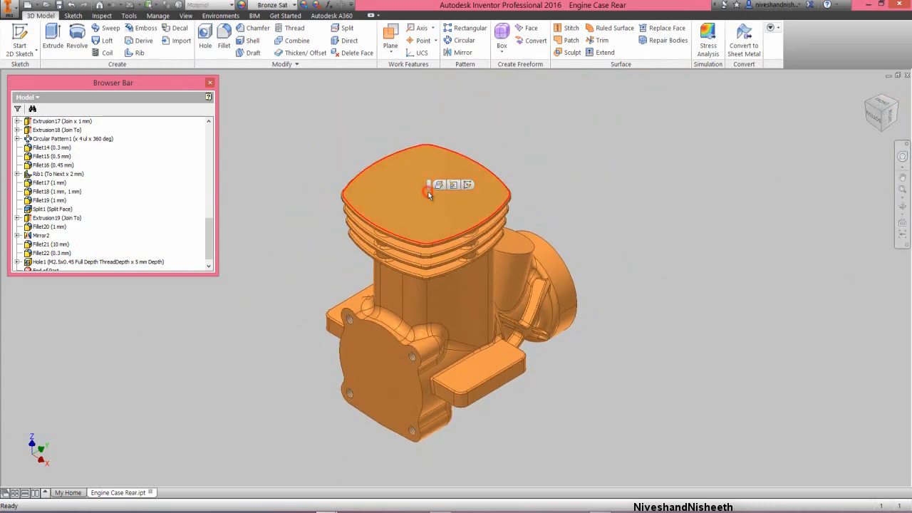
{"action": "left_click", "coordinate": [468, 186]}
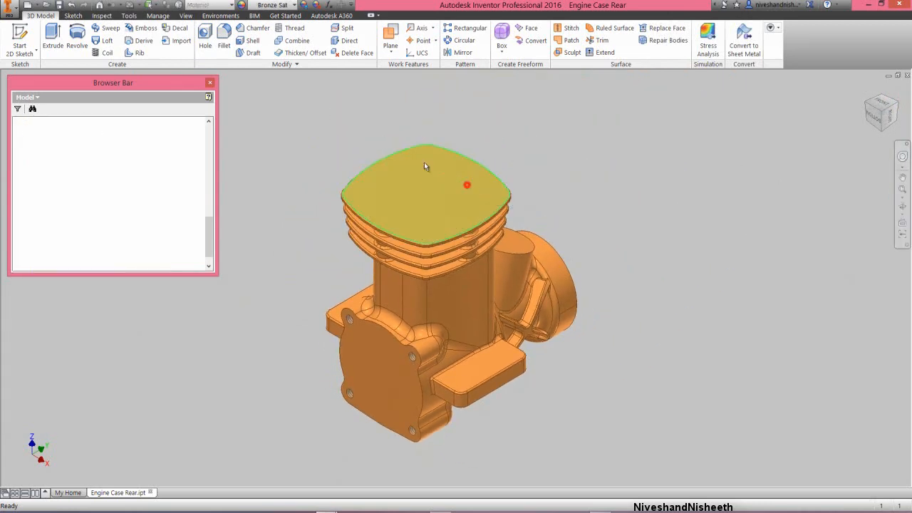
{"action": "scroll", "coordinate": [416, 186], "scroll_direction": "up", "scroll_amount": 3}
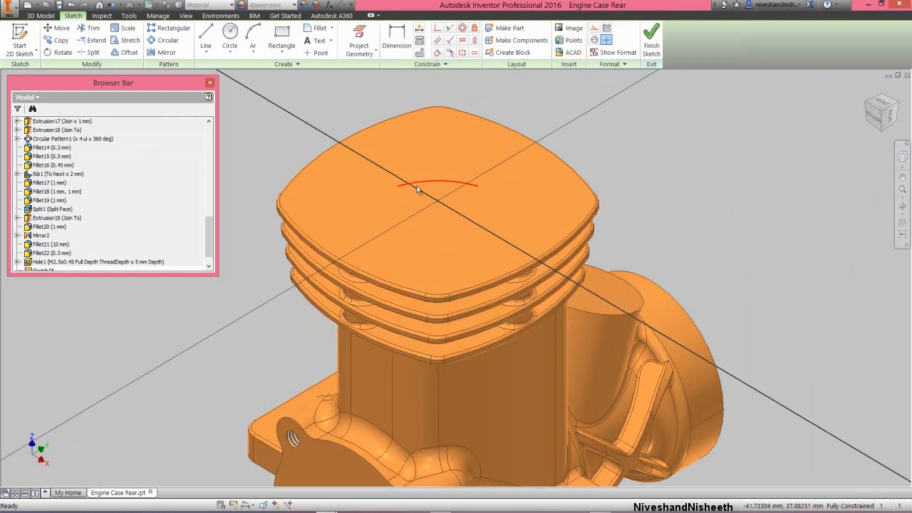
{"action": "left_click", "coordinate": [436, 202]}
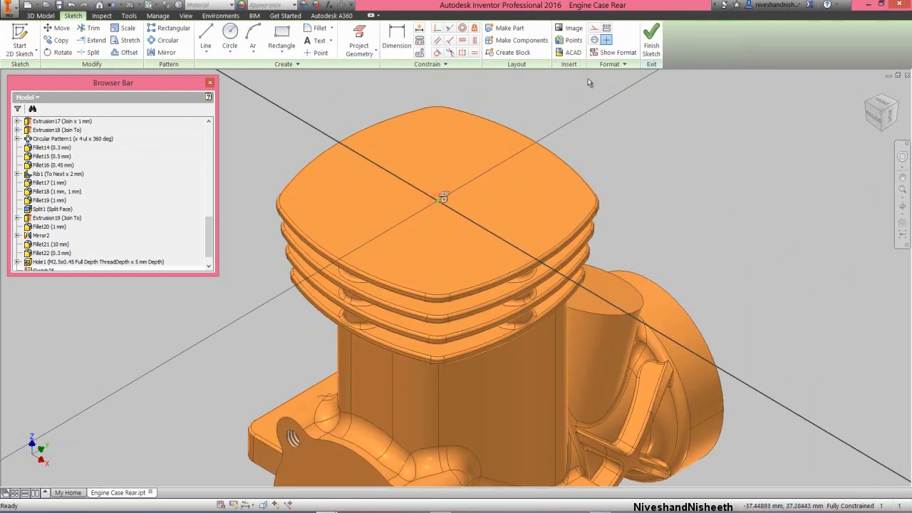
{"action": "left_click", "coordinate": [682, 174]}
{"action": "left_click", "coordinate": [660, 38]}
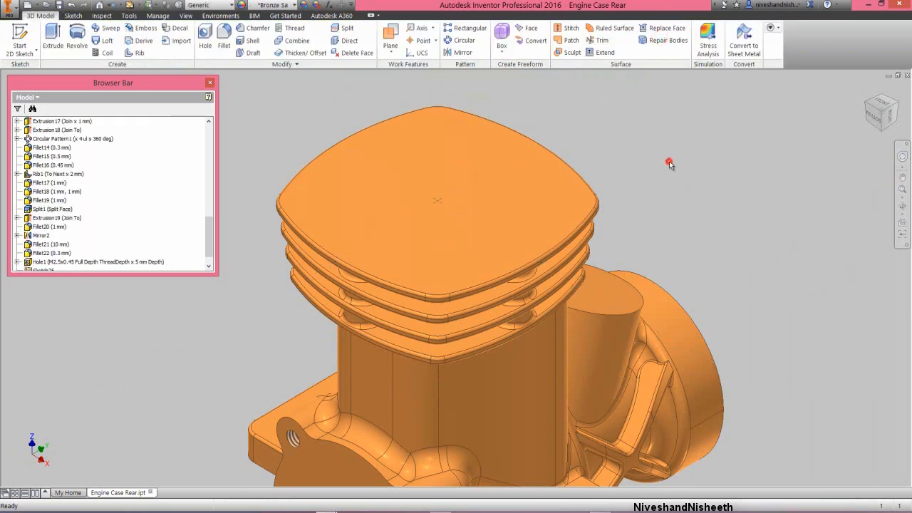
Create a simple flat-bottomed hole at the top face's centre point, 25 mm deep and 18 mm in diameter.
{"action": "left_click", "coordinate": [206, 36]}
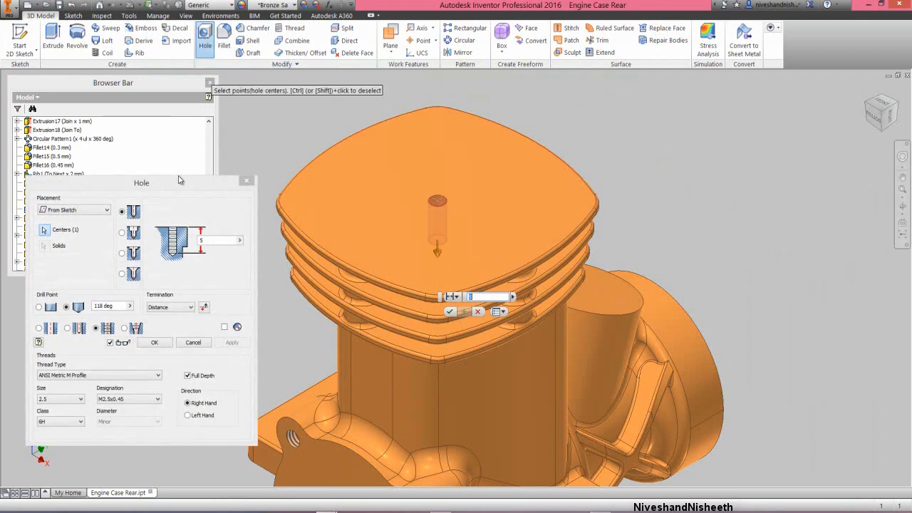
{"action": "left_click", "coordinate": [39, 307]}
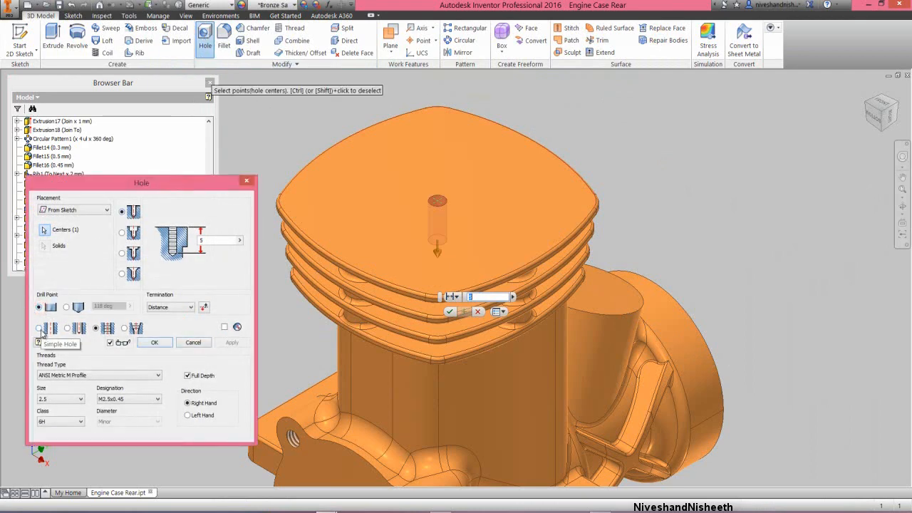
{"action": "left_click", "coordinate": [39, 328]}
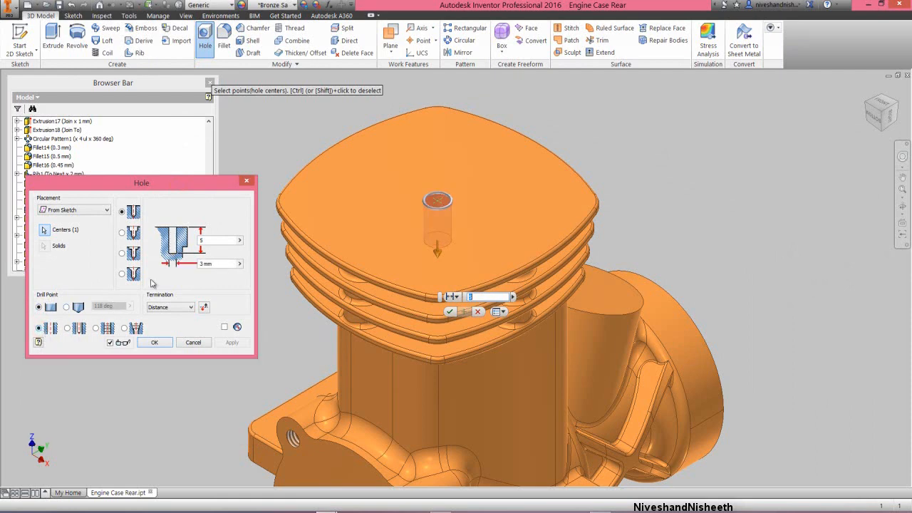
{"action": "double_click", "coordinate": [210, 241]}
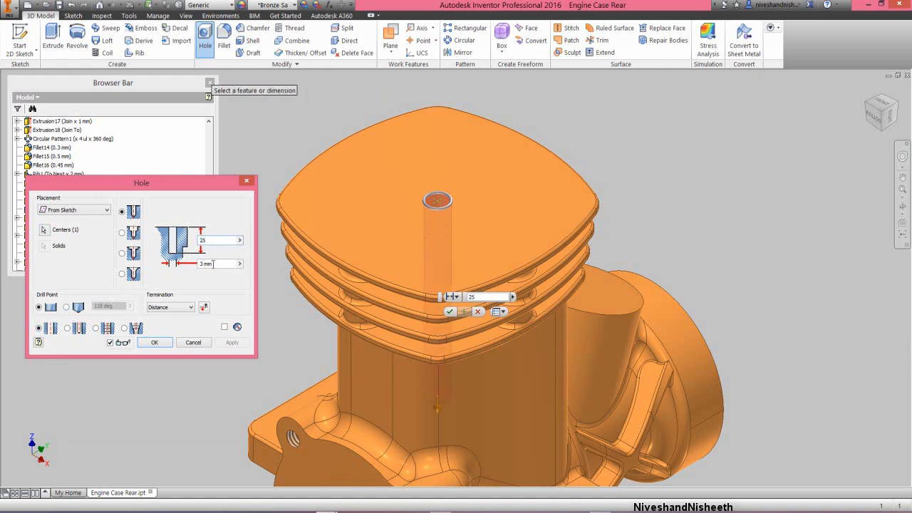
{"action": "double_click", "coordinate": [215, 263]}
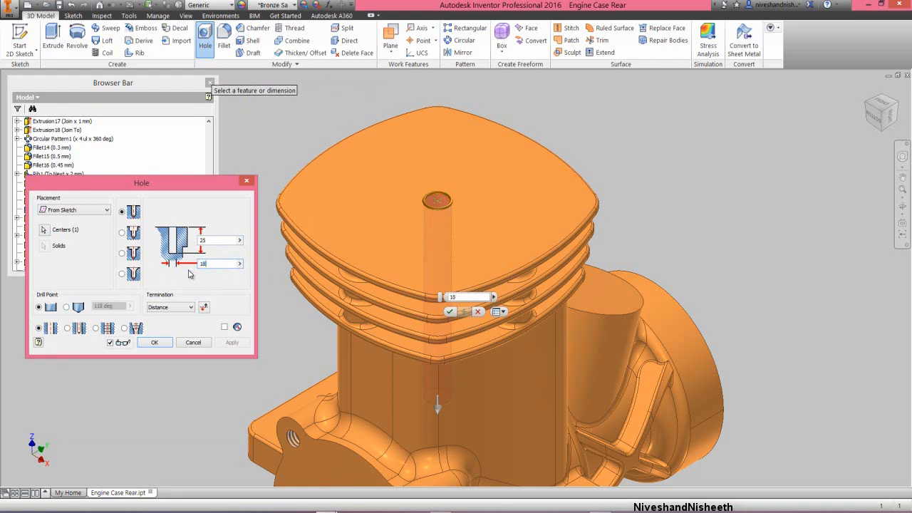
{"action": "left_click", "coordinate": [167, 346]}
{"action": "left_click", "coordinate": [274, 143]}
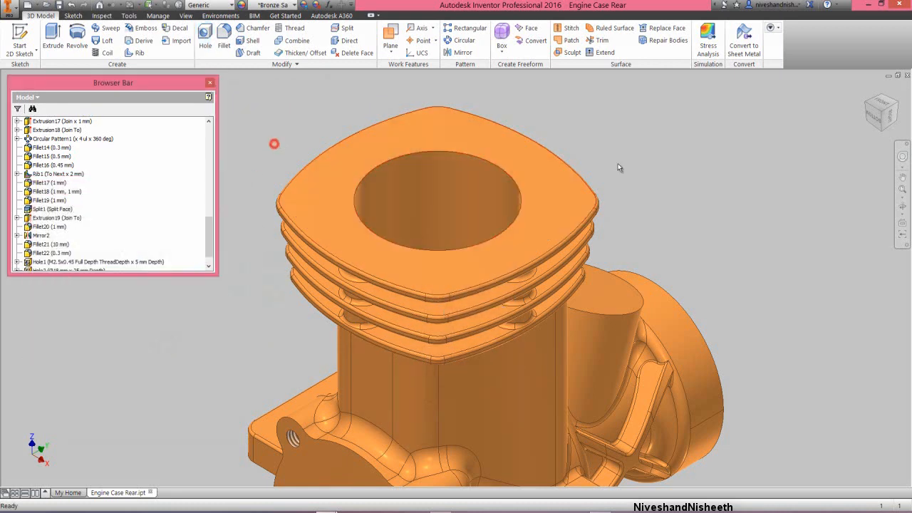
Inspect the cylinder bore from above and save the part.
{"action": "left_click", "coordinate": [902, 157]}
{"action": "left_click", "coordinate": [717, 172]}
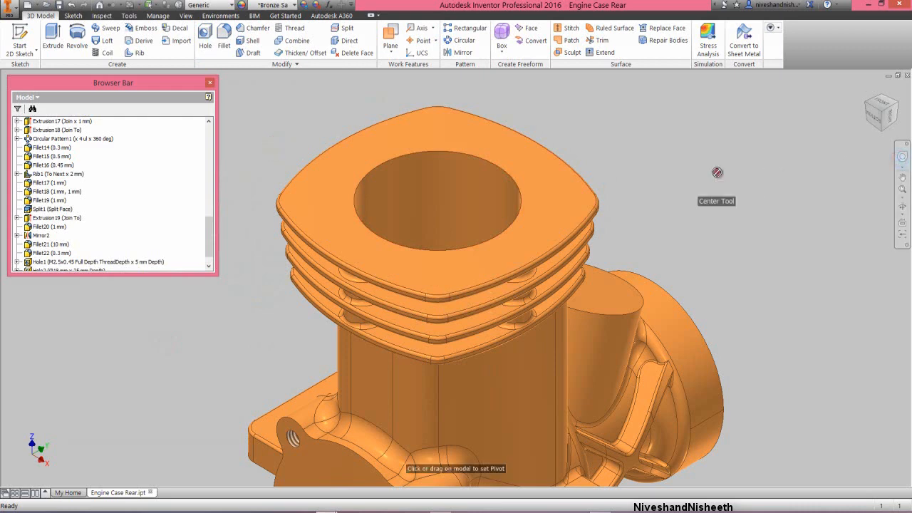
{"action": "left_click", "coordinate": [433, 199]}
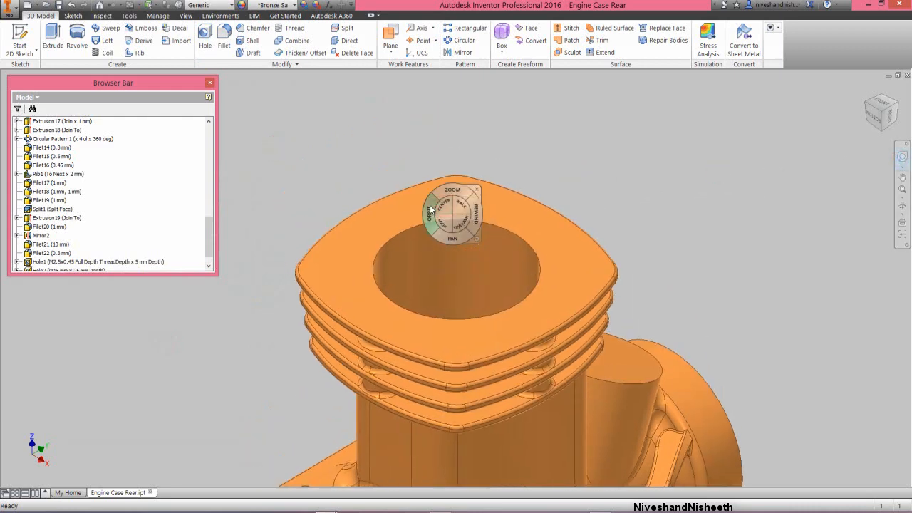
{"action": "left_click_drag", "start_coordinate": [430, 209], "coordinate": [447, 241]}
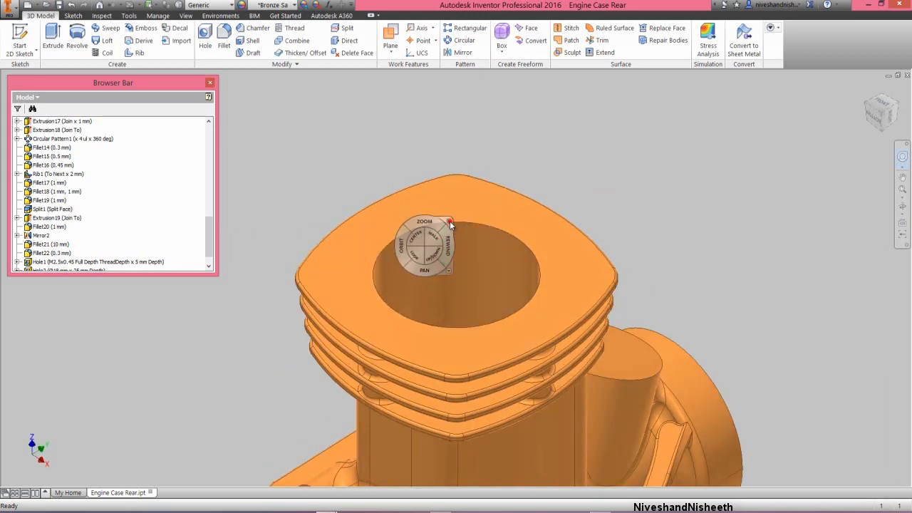
{"action": "left_click", "coordinate": [449, 220]}
{"action": "left_click", "coordinate": [901, 190]}
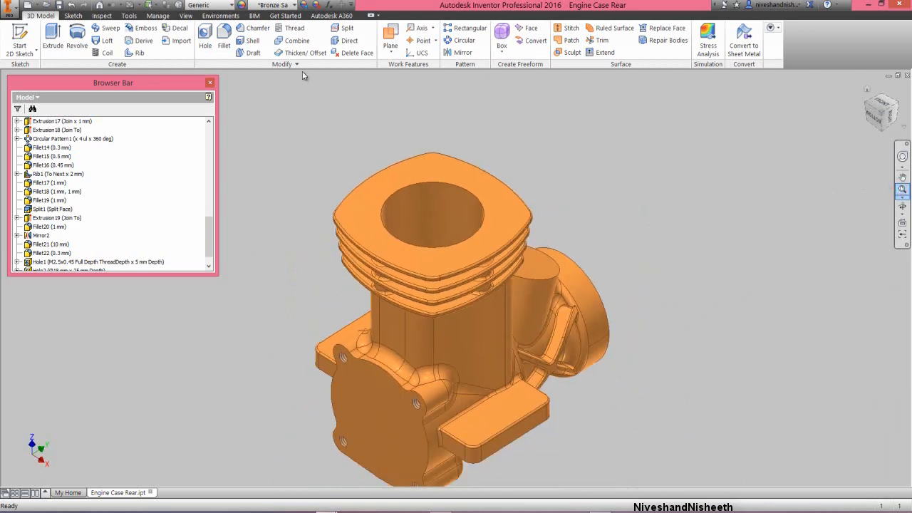
{"action": "left_click", "coordinate": [67, 5]}
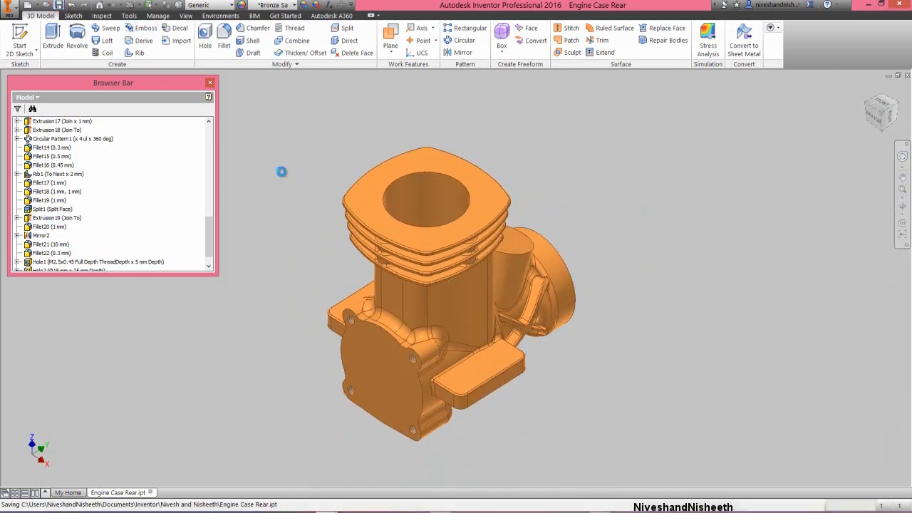
Start an extrusion sketch on the cylinder's top face and project the bore's circular edge into it.
{"action": "left_click", "coordinate": [367, 201]}
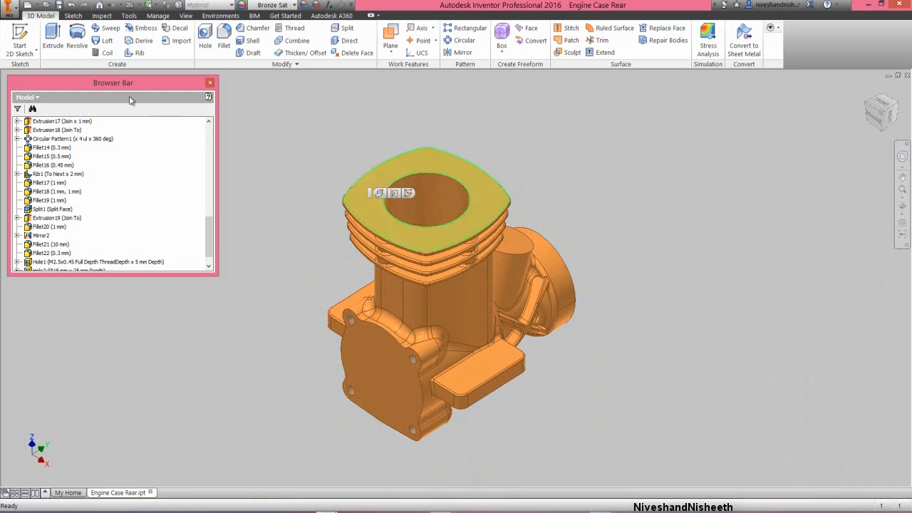
{"action": "left_click", "coordinate": [53, 36]}
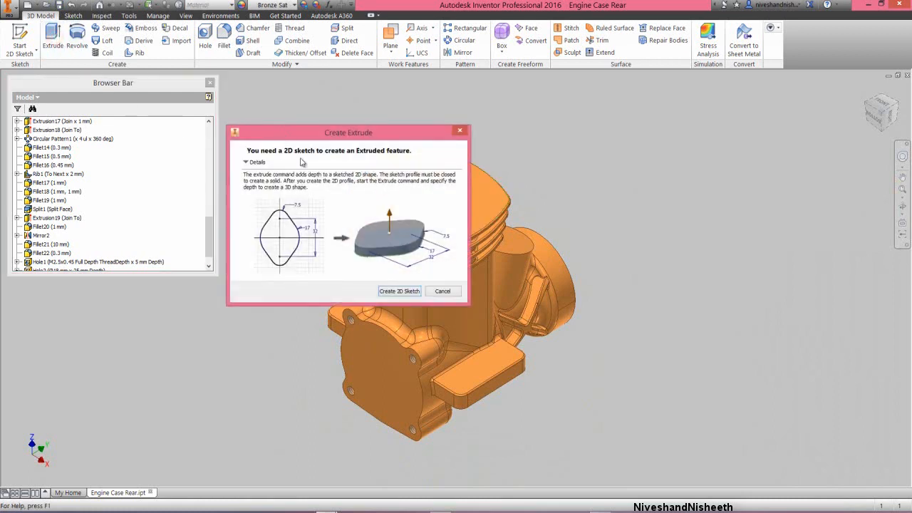
{"action": "left_click", "coordinate": [398, 291]}
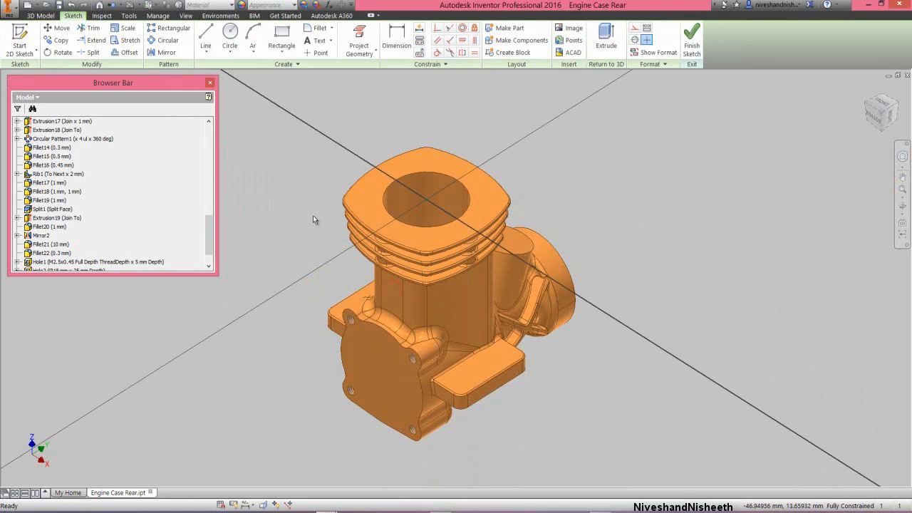
{"action": "left_click", "coordinate": [354, 40]}
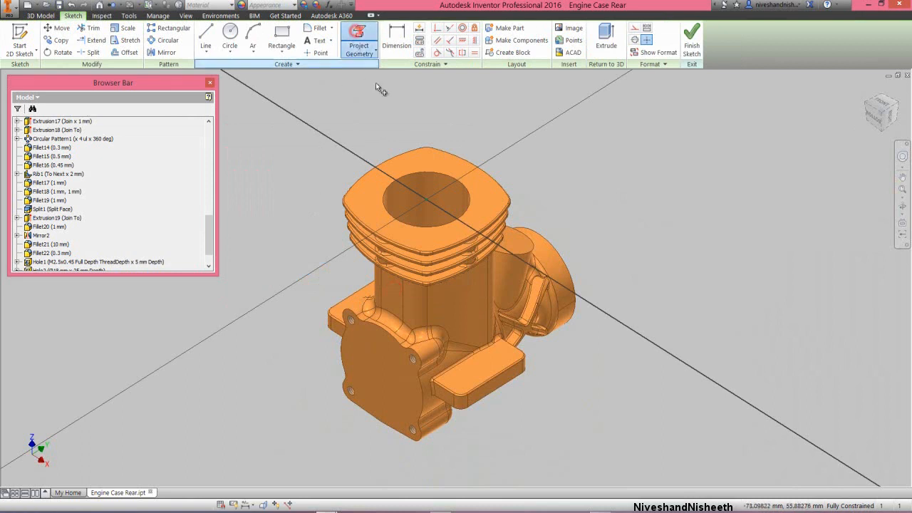
{"action": "left_click", "coordinate": [432, 172]}
Sketch a circle 27.5 mm in diameter centred on the bore.
{"action": "right_click", "coordinate": [471, 120]}
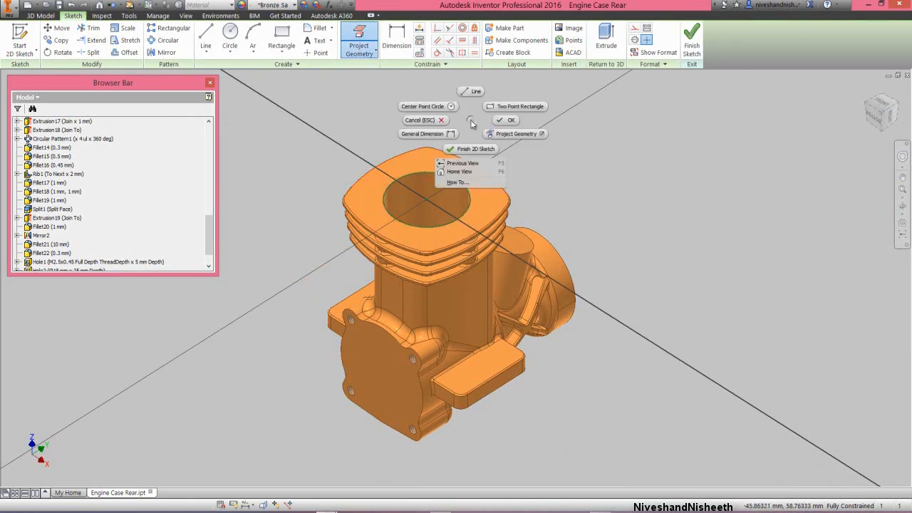
{"action": "left_click", "coordinate": [455, 107]}
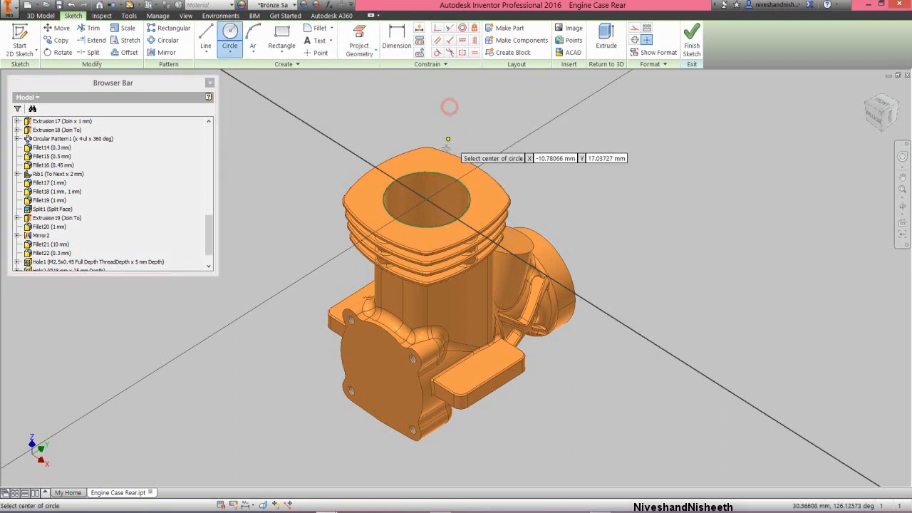
{"action": "left_click", "coordinate": [426, 199]}
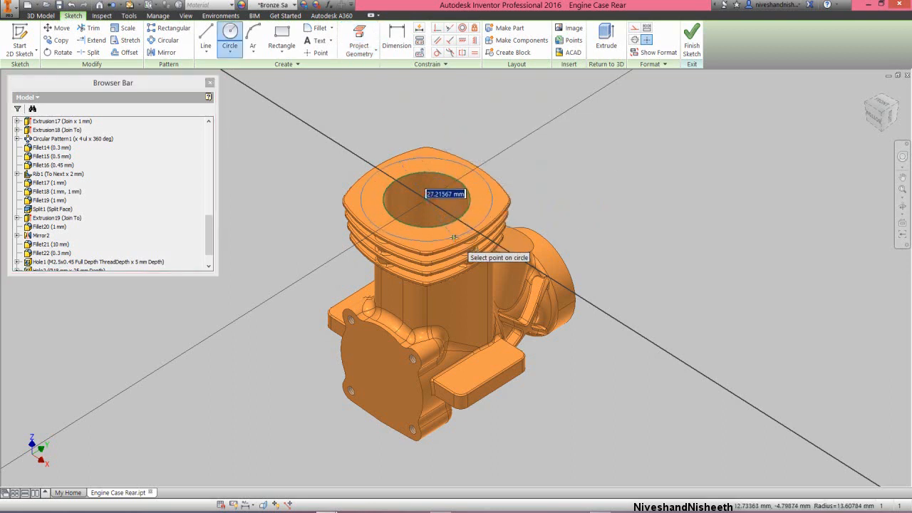
{"action": "type", "text": "27.5"}
{"action": "key", "text": "Return"}
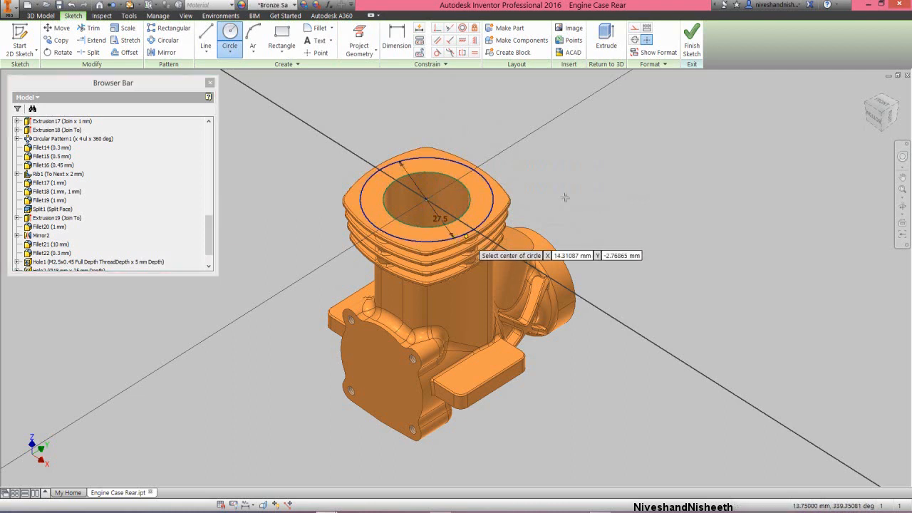
{"action": "right_click", "coordinate": [601, 162]}
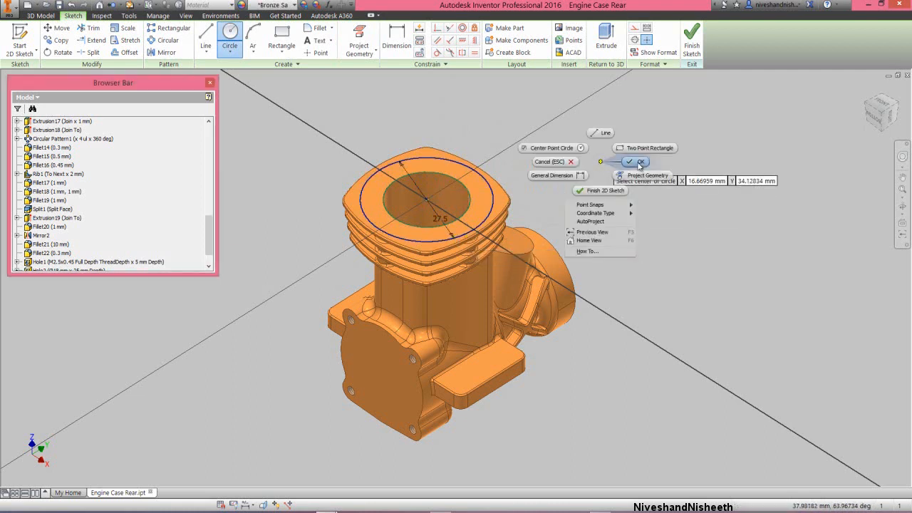
{"action": "left_click", "coordinate": [638, 163]}
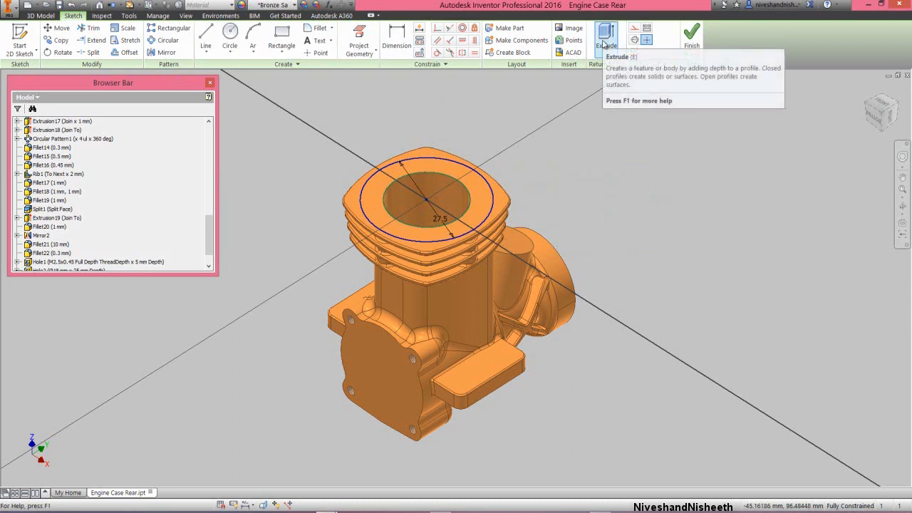
Extrude the ring between the circle and the bore edge 0.25 mm upward as a join, and save the part.
{"action": "left_click", "coordinate": [604, 45]}
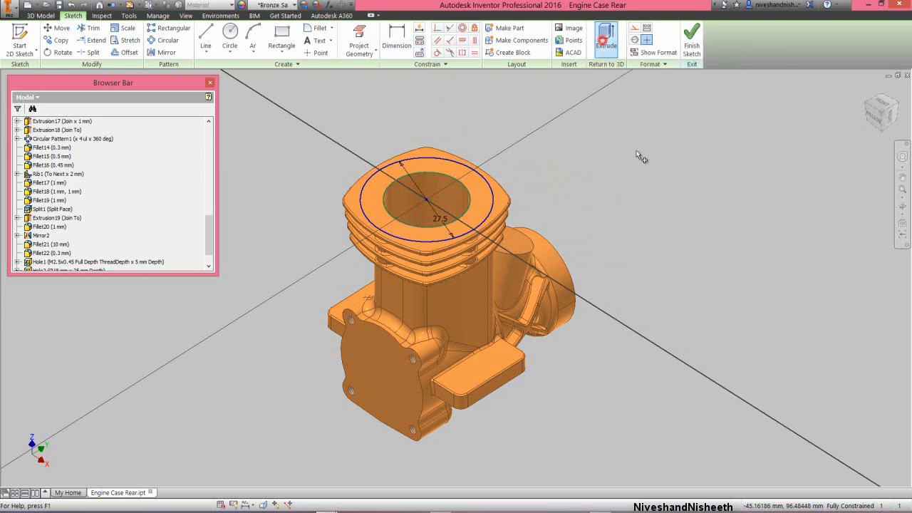
{"action": "left_click", "coordinate": [480, 206]}
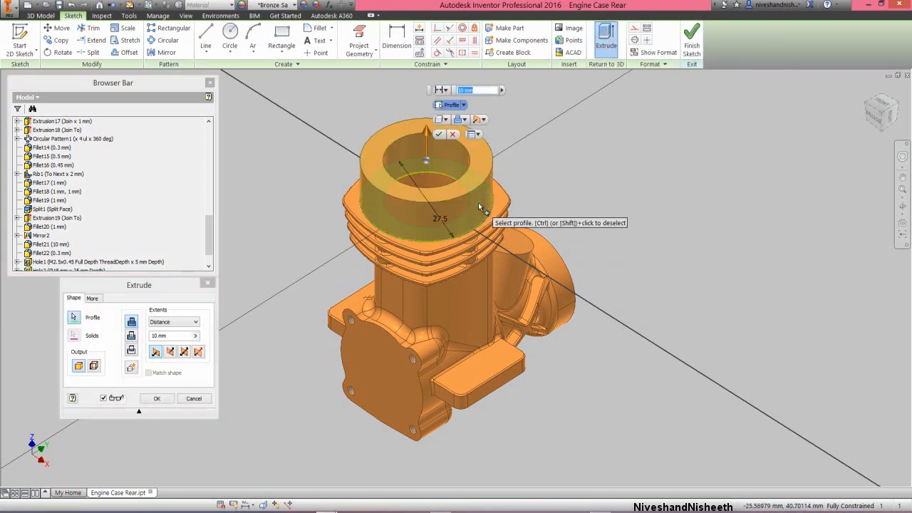
{"action": "left_click", "coordinate": [171, 338]}
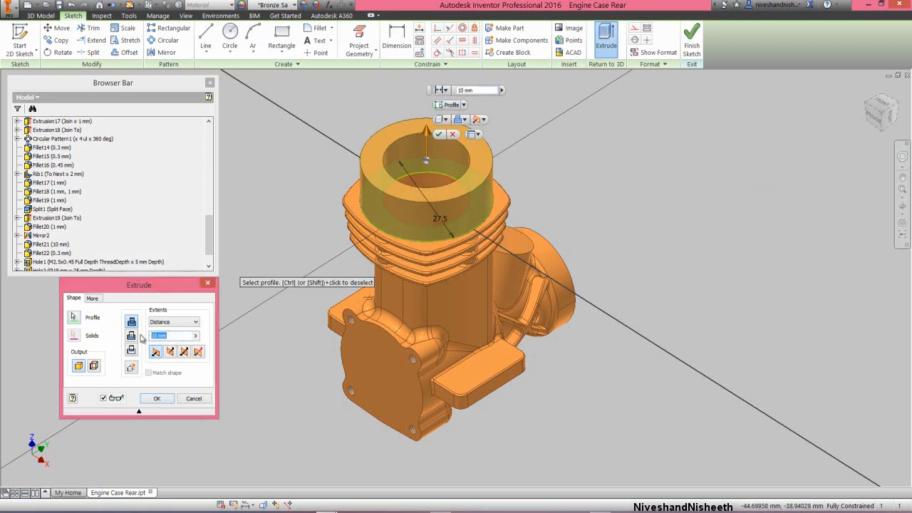
{"action": "type", "text": ".25"}
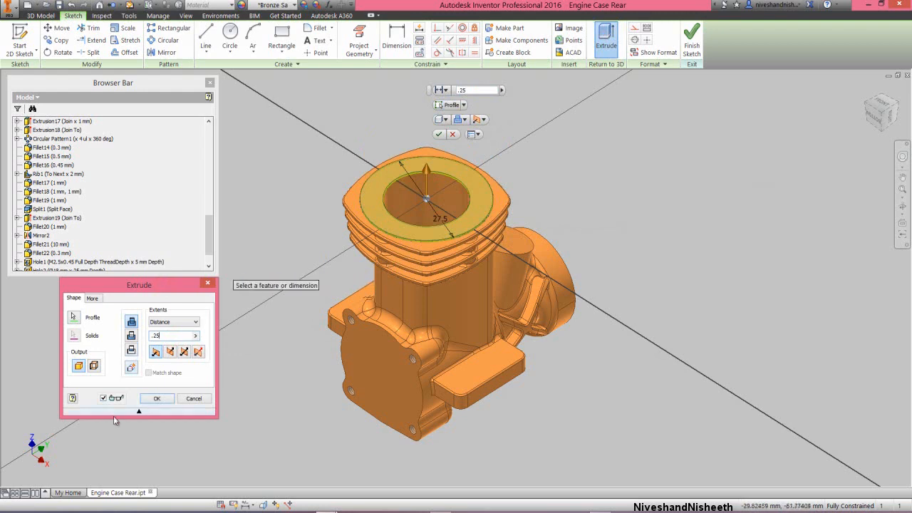
{"action": "left_click", "coordinate": [154, 399]}
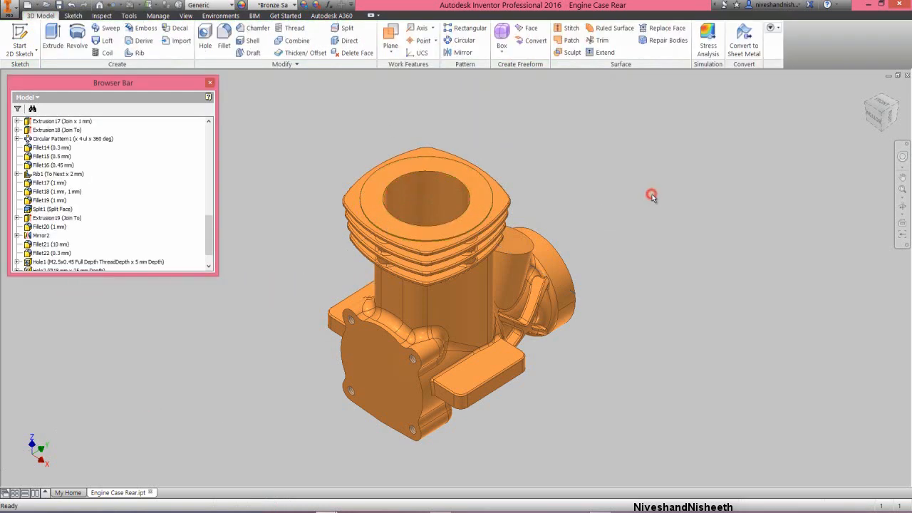
{"action": "left_click", "coordinate": [59, 4]}
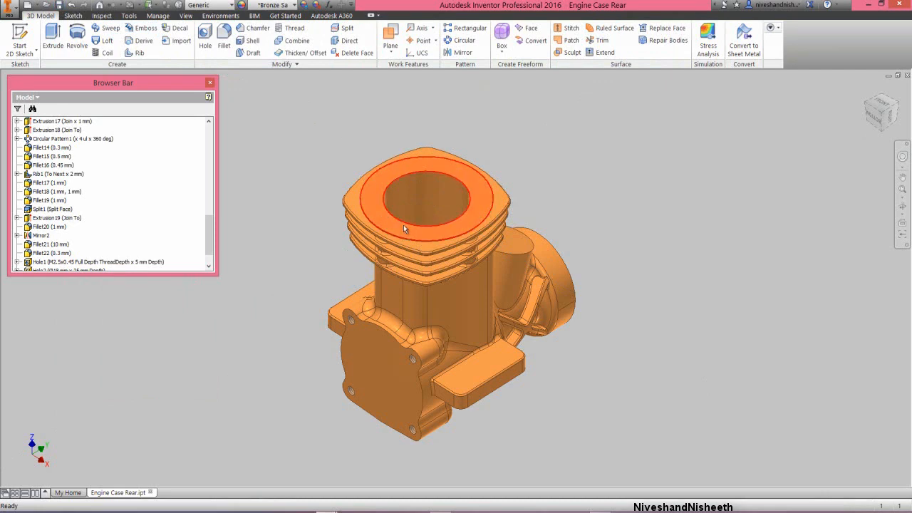
Fillet the circular edge at the base of the raised ring on the cylinder's top with a 0.5 mm radius.
{"action": "scroll", "coordinate": [403, 224], "scroll_direction": "up", "scroll_amount": 5}
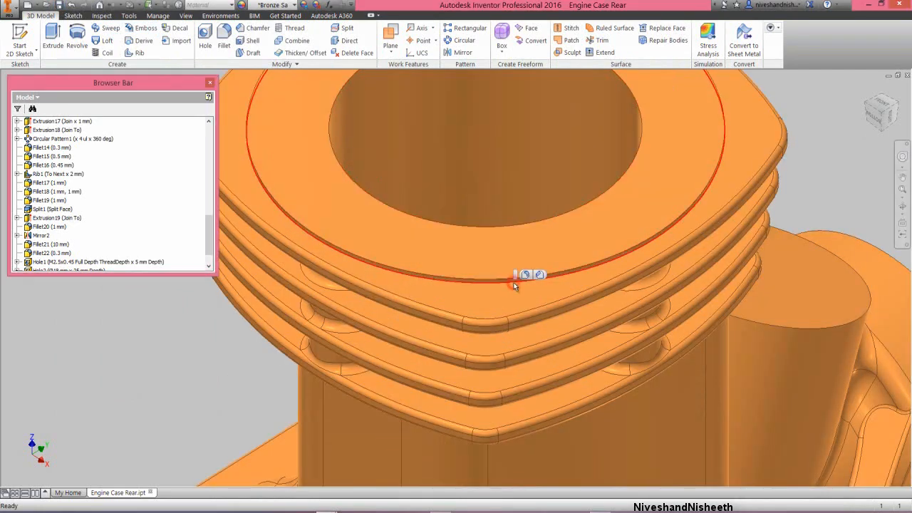
{"action": "left_click", "coordinate": [514, 283]}
{"action": "left_click", "coordinate": [525, 274]}
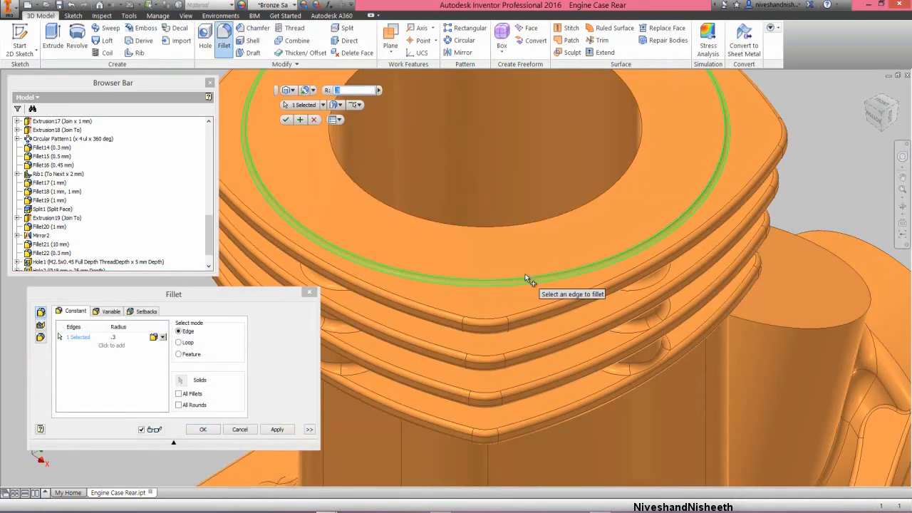
{"action": "left_click", "coordinate": [163, 293]}
{"action": "left_click", "coordinate": [118, 336]}
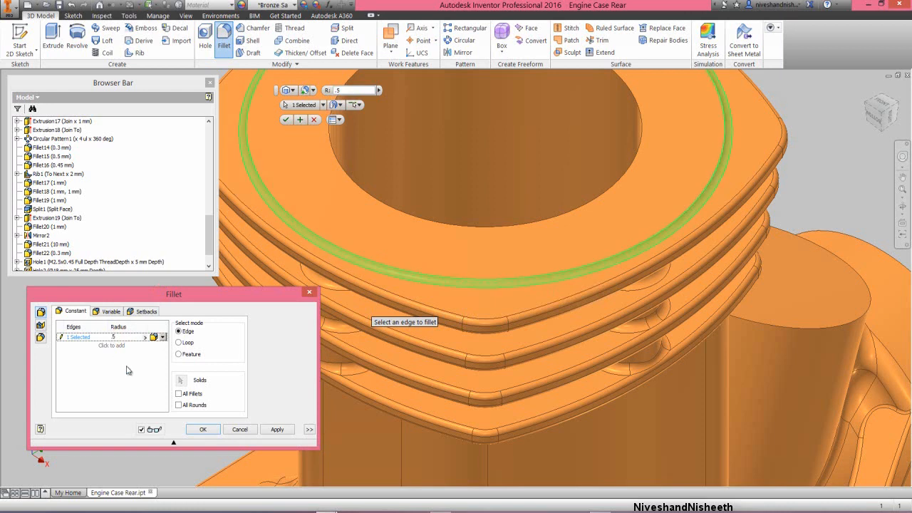
{"action": "left_click", "coordinate": [202, 429]}
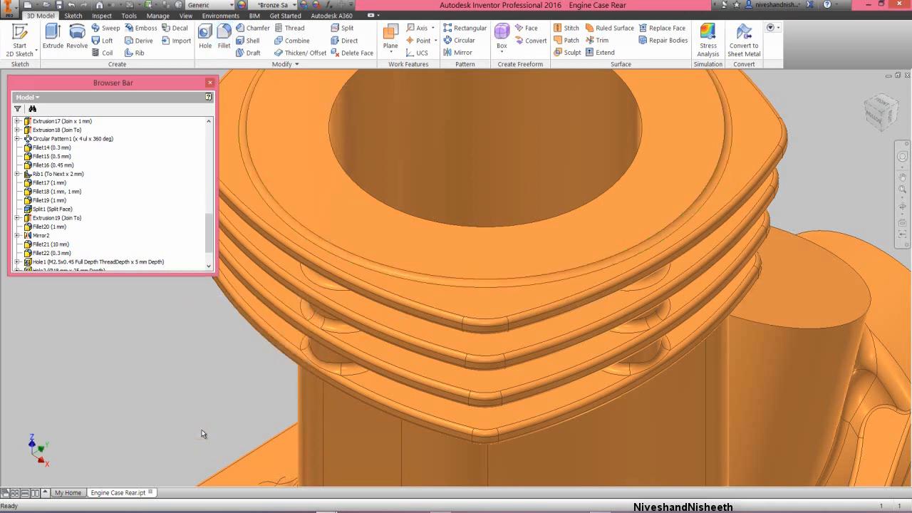
Start a 2D sketch on the top face of the raised ring and orient the view straight down onto it.
{"action": "scroll", "coordinate": [509, 325], "scroll_direction": "up", "scroll_amount": 3}
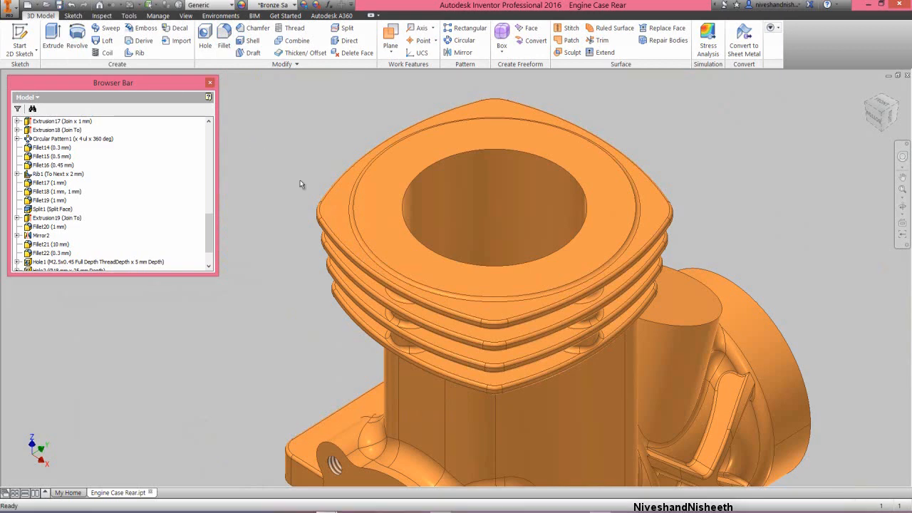
{"action": "left_click", "coordinate": [296, 139]}
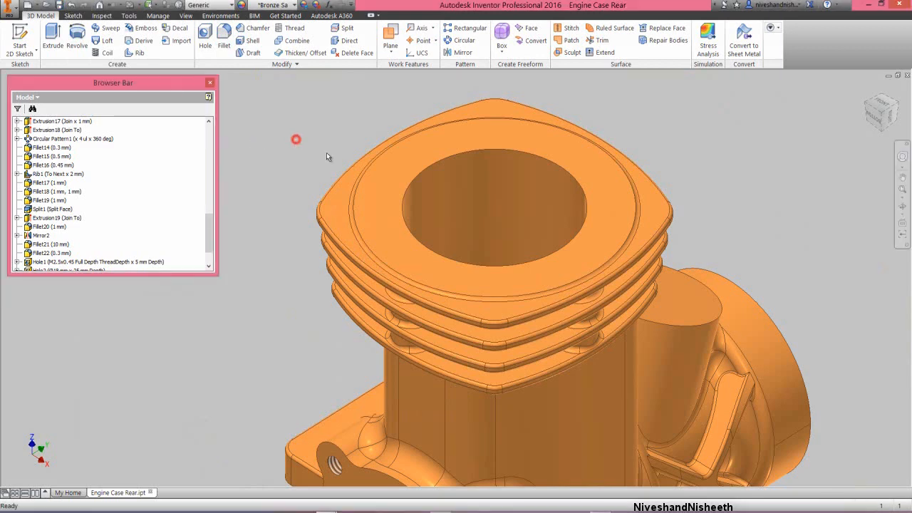
{"action": "left_click", "coordinate": [383, 184]}
{"action": "left_click", "coordinate": [424, 177]}
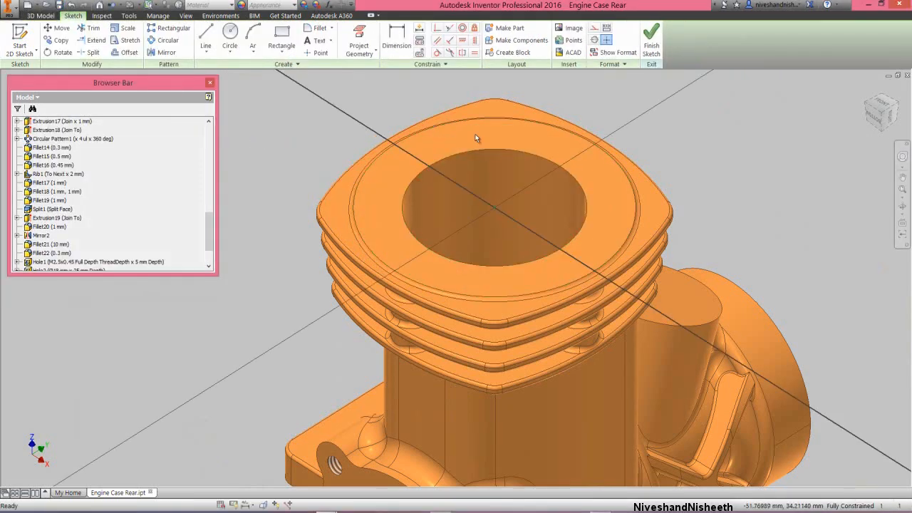
{"action": "left_click", "coordinate": [878, 108]}
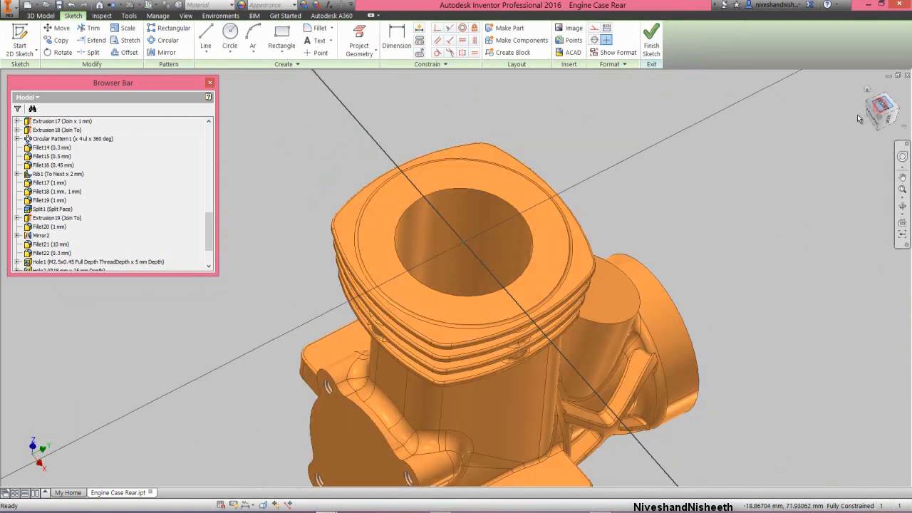
{"action": "left_click", "coordinate": [894, 91]}
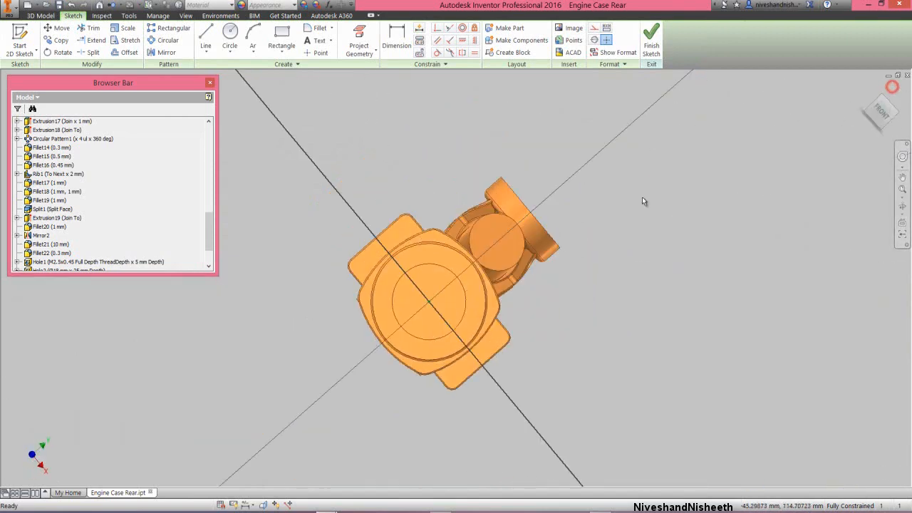
{"action": "left_click", "coordinate": [620, 263]}
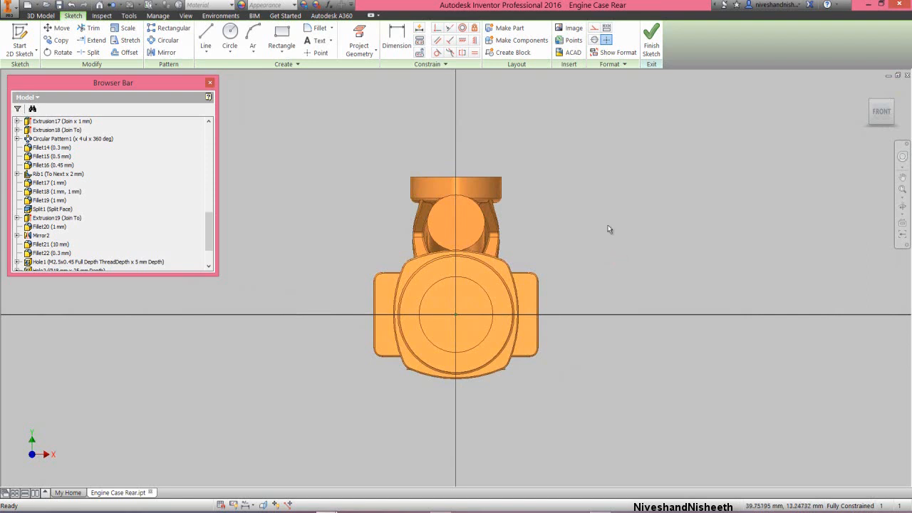
Project the origin's Y axis into the sketch as construction geometry.
{"action": "right_click", "coordinate": [575, 153]}
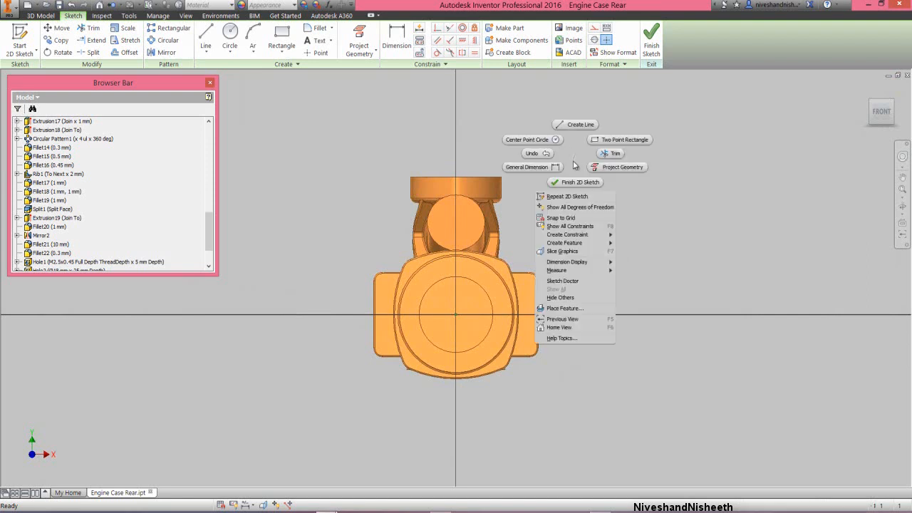
{"action": "left_click", "coordinate": [605, 167]}
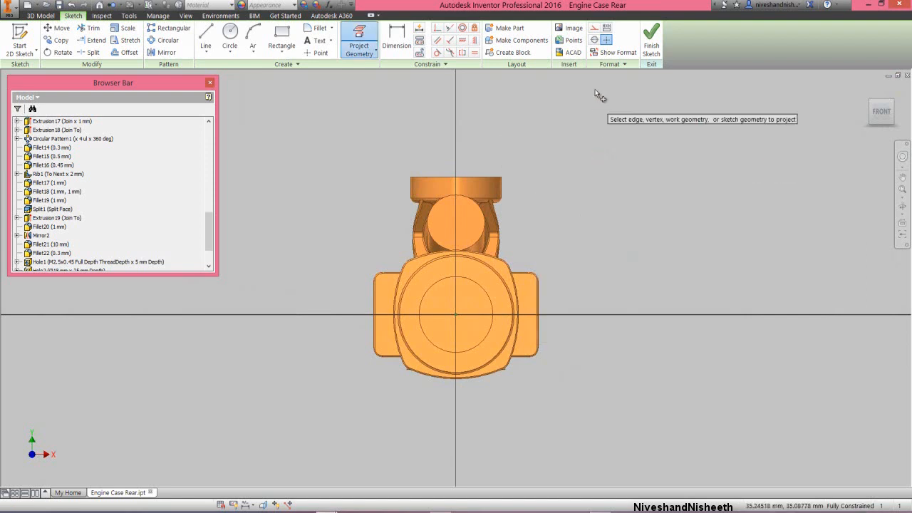
{"action": "left_click", "coordinate": [595, 29]}
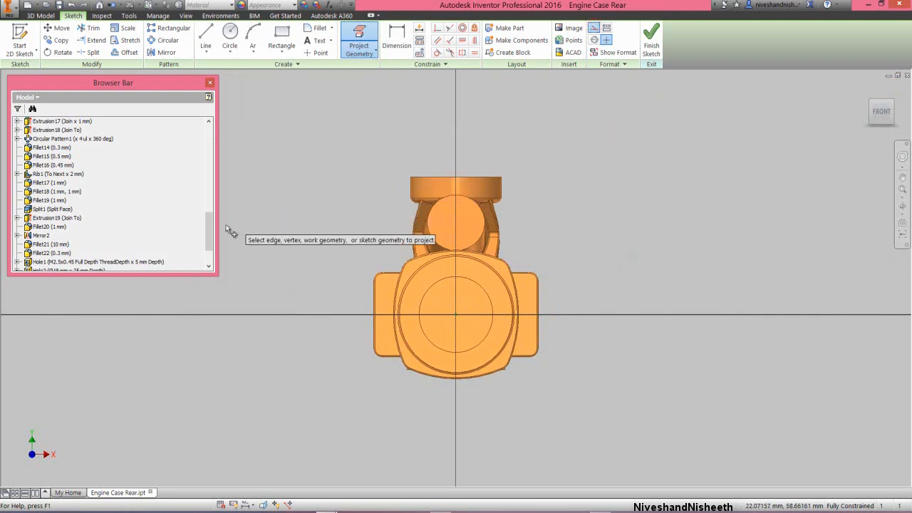
{"action": "left_click_drag", "start_coordinate": [209, 237], "coordinate": [211, 139]}
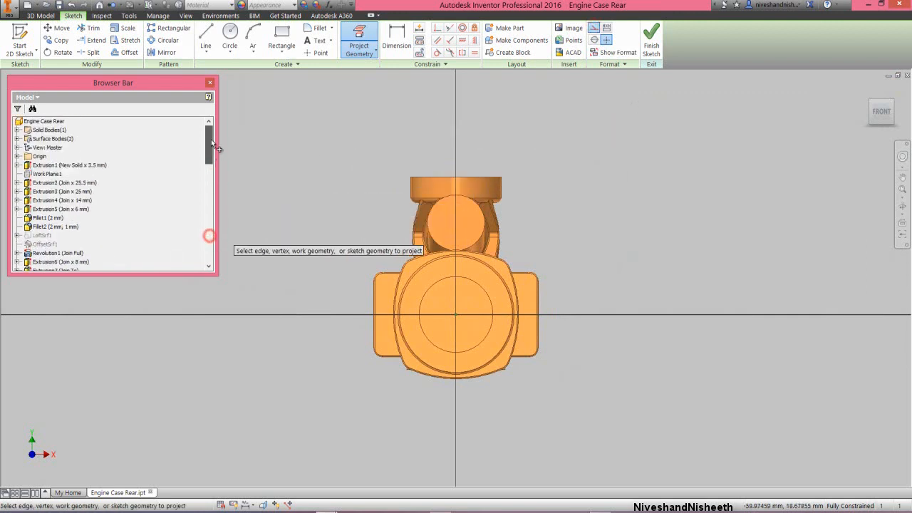
{"action": "left_click", "coordinate": [17, 156]}
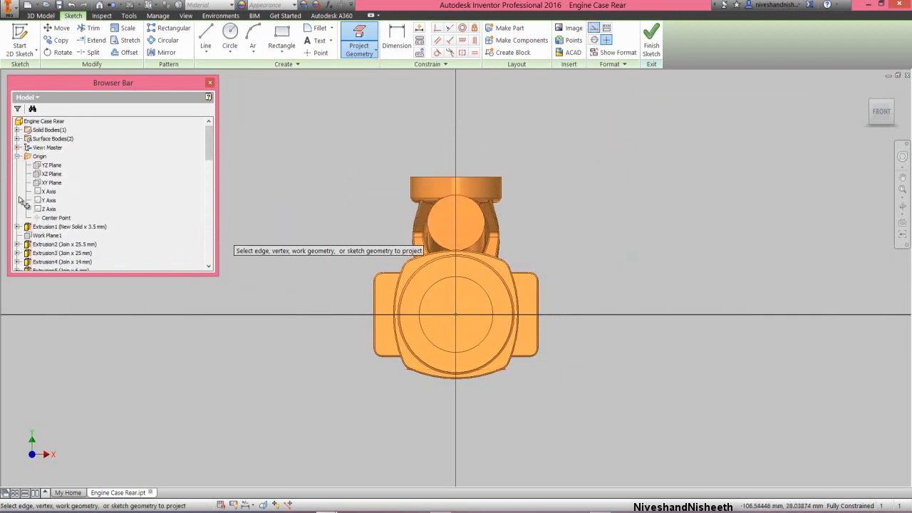
{"action": "left_click", "coordinate": [46, 201]}
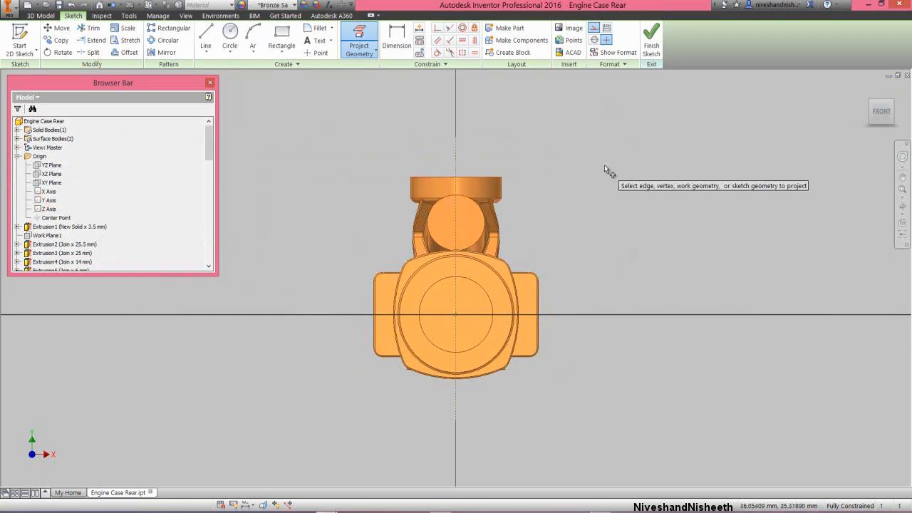
{"action": "right_click", "coordinate": [604, 165]}
{"action": "left_click", "coordinate": [570, 164]}
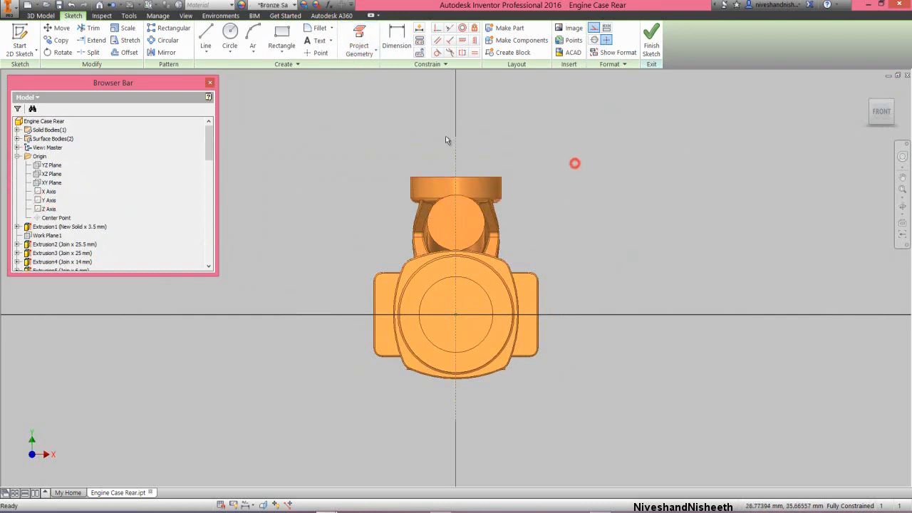
Place a sketch point on the vertical centerline above the origin, dimension it 11.5 mm from the origin, and finish the sketch.
{"action": "left_click", "coordinate": [320, 53]}
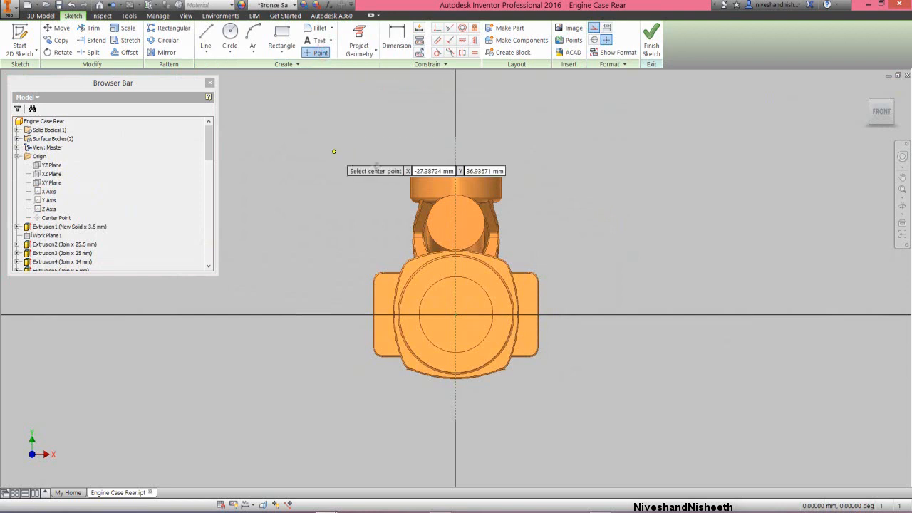
{"action": "scroll", "coordinate": [460, 292], "scroll_direction": "up", "scroll_amount": 2}
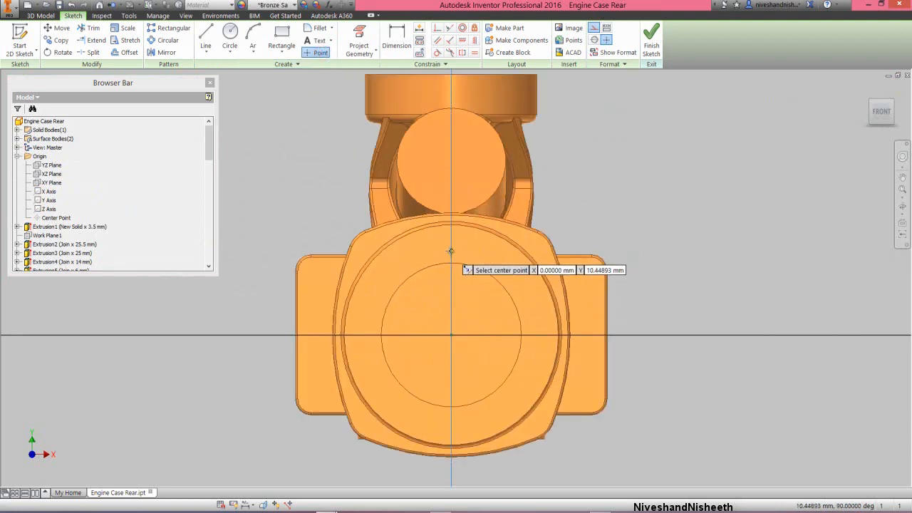
{"action": "right_click", "coordinate": [476, 252]}
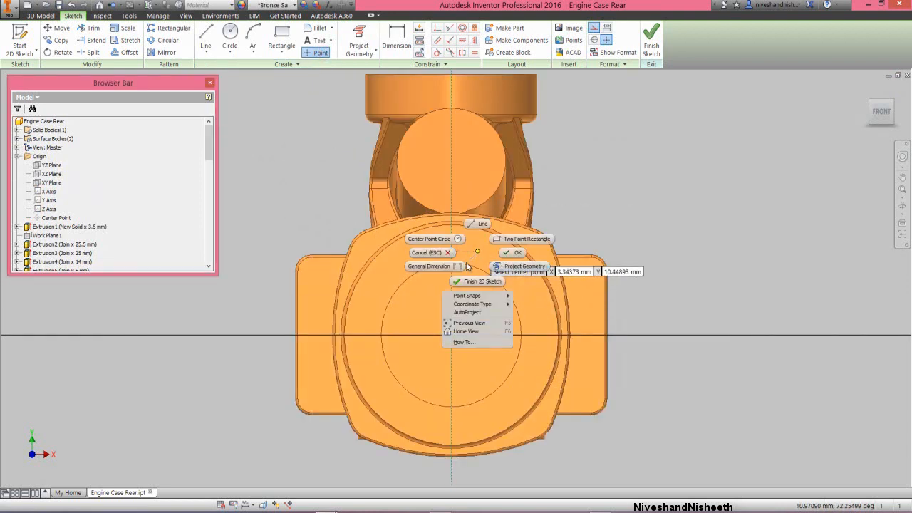
{"action": "left_click", "coordinate": [458, 266]}
{"action": "left_click", "coordinate": [456, 253]}
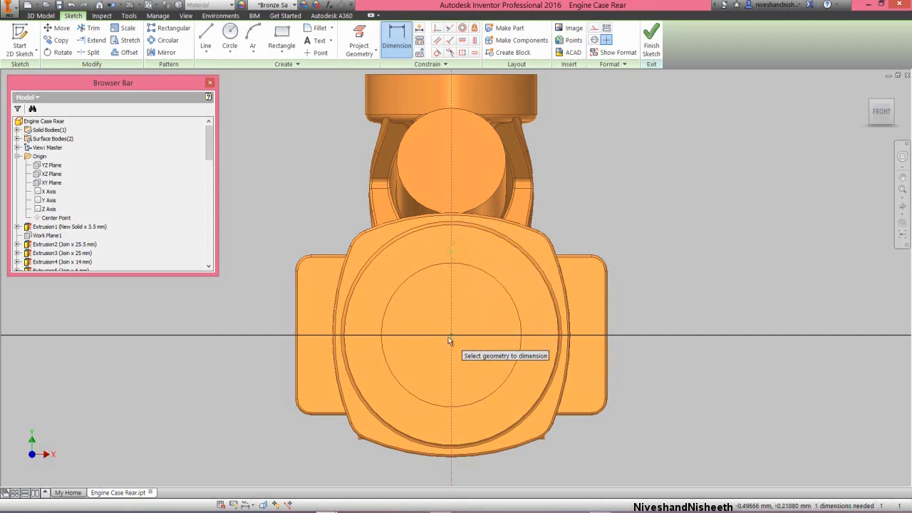
{"action": "left_click", "coordinate": [451, 335]}
{"action": "left_click", "coordinate": [486, 315]}
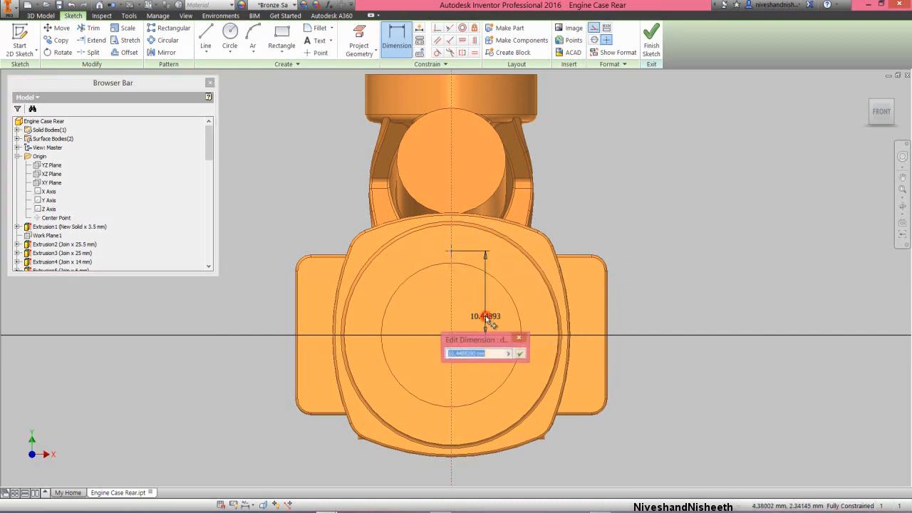
{"action": "type", "text": "11.5"}
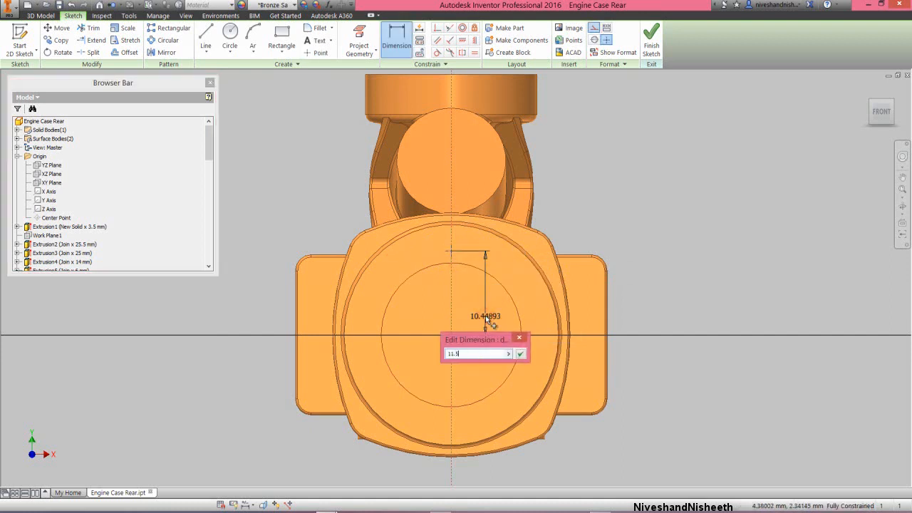
{"action": "key", "text": "Return"}
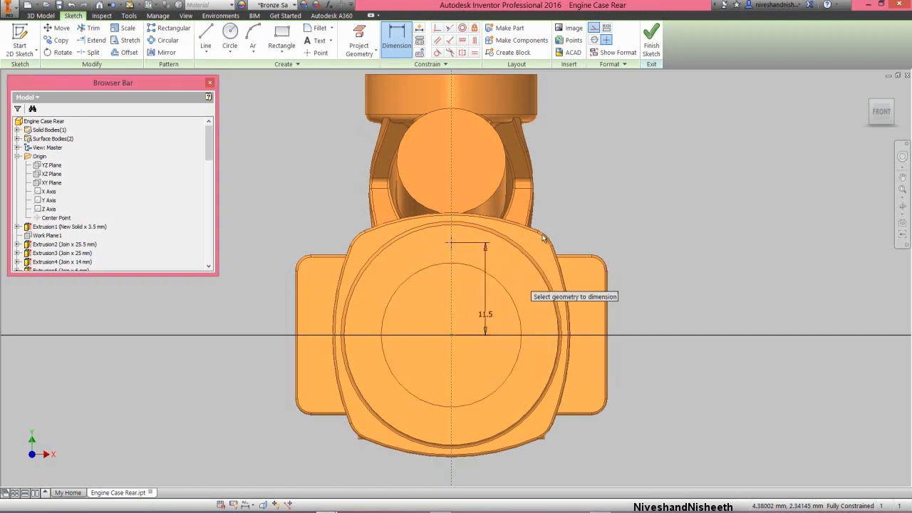
{"action": "left_click", "coordinate": [650, 43]}
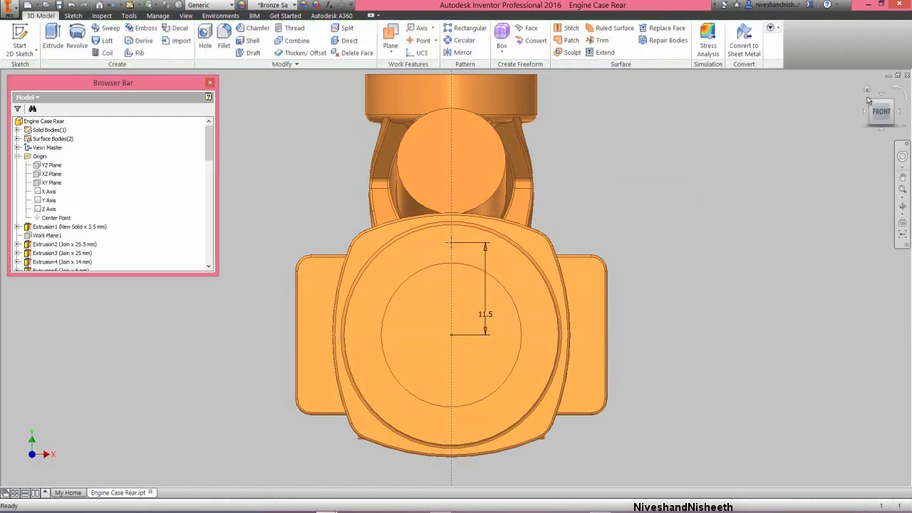
Collapse all nodes in the model browser and save the part.
{"action": "left_click", "coordinate": [866, 93]}
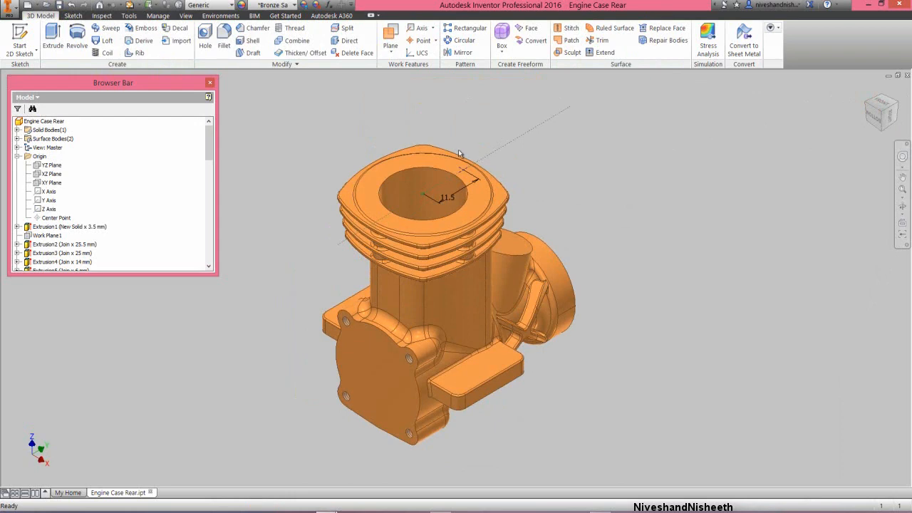
{"action": "scroll", "coordinate": [460, 153], "scroll_direction": "down", "scroll_amount": 3}
{"action": "right_click", "coordinate": [163, 158]}
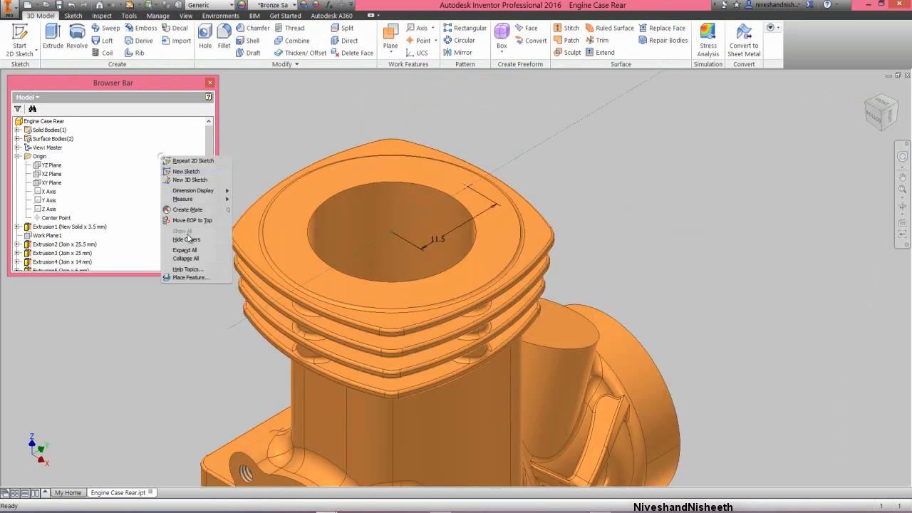
{"action": "left_click", "coordinate": [185, 250]}
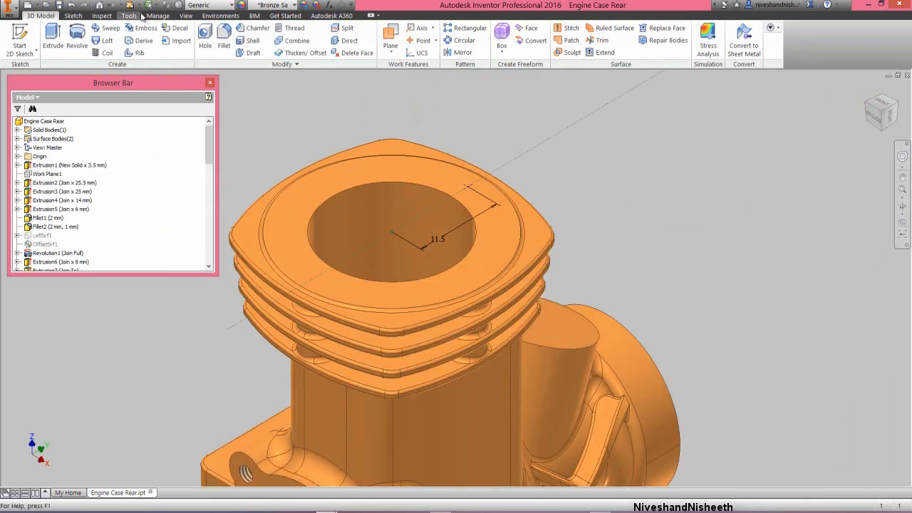
{"action": "left_click", "coordinate": [59, 4]}
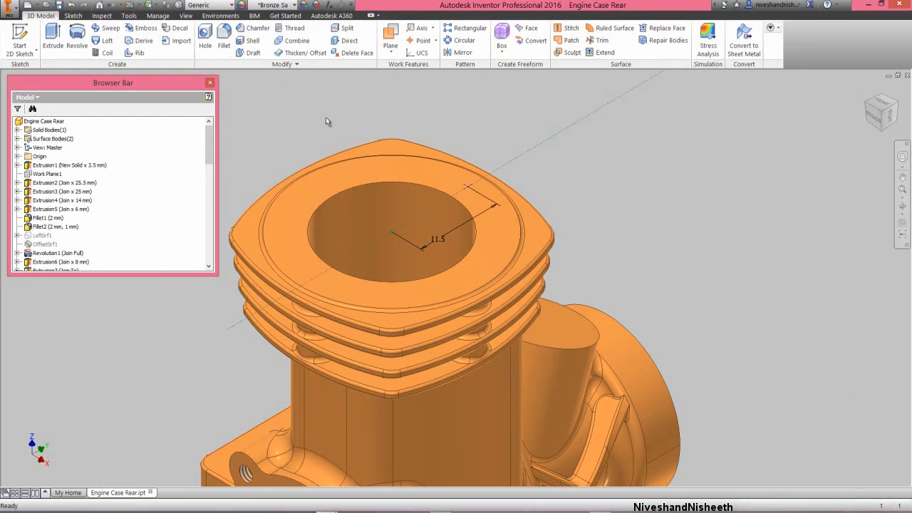
Start a tapped hole at the sketch point on the cylinder's top face with a 118 deg angled drill point.
{"action": "left_click", "coordinate": [204, 35]}
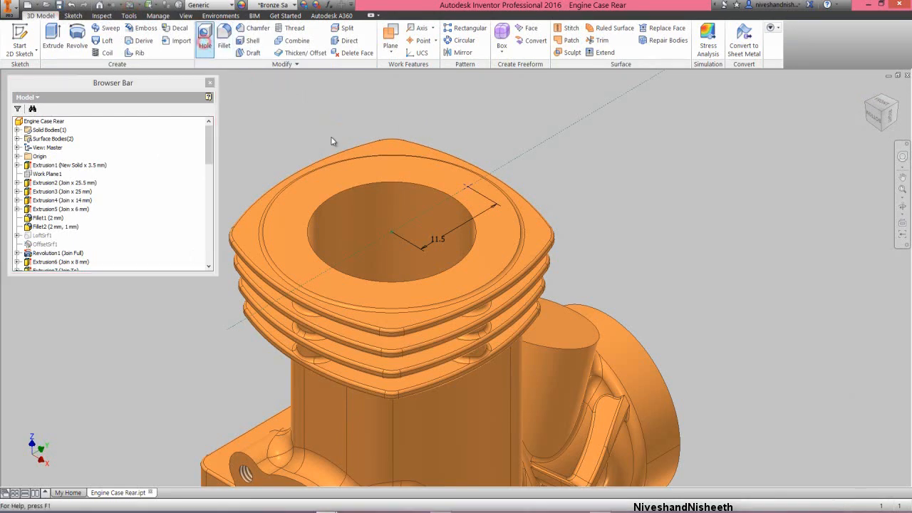
{"action": "left_click", "coordinate": [207, 183]}
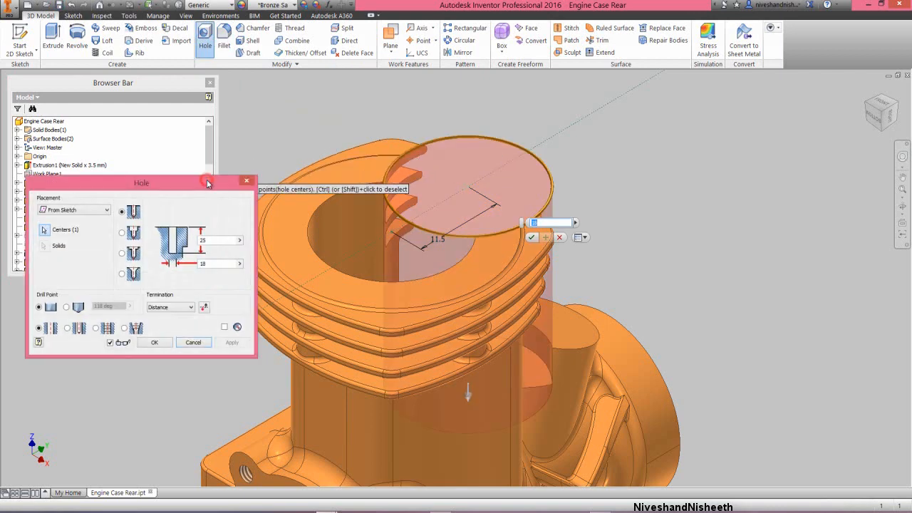
{"action": "left_click", "coordinate": [95, 328]}
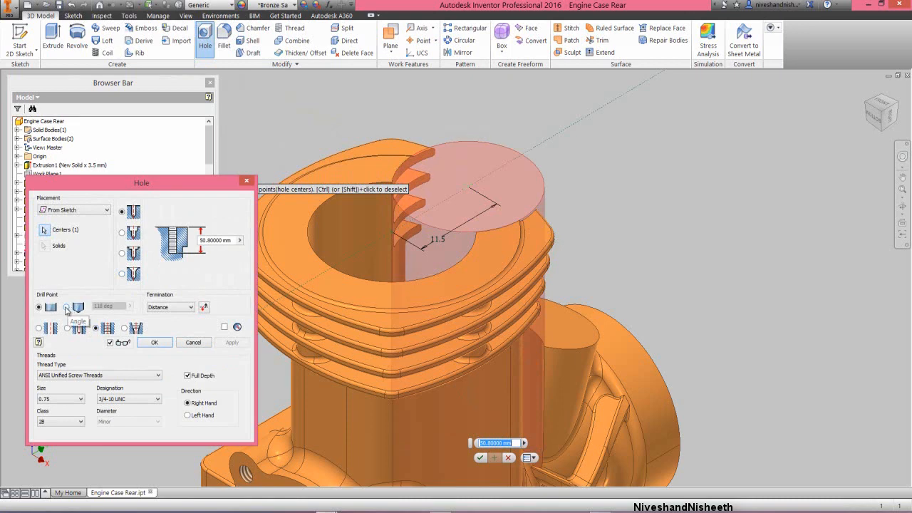
{"action": "left_click", "coordinate": [67, 307]}
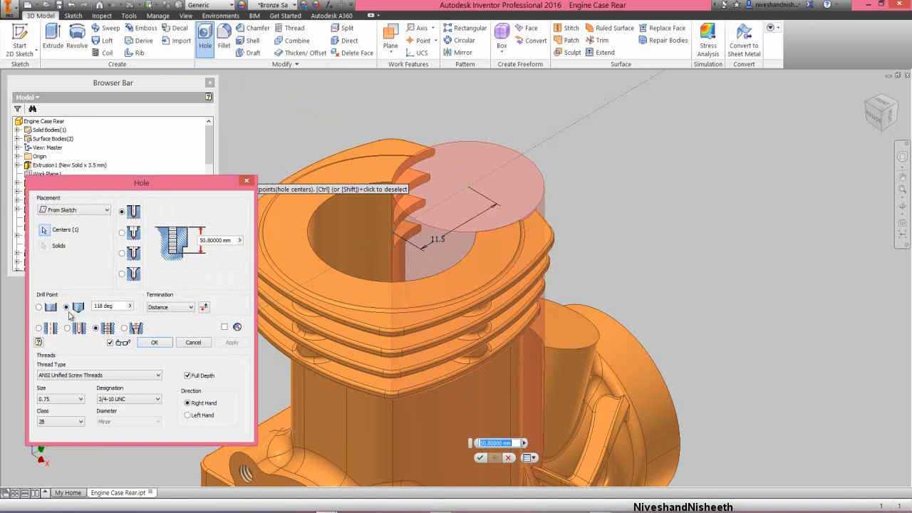
Set the hole thread to ANSI Metric M Profile, size 2.5, M2.5x0.45, with 8 mm depth, and create the hole.
{"action": "left_click", "coordinate": [80, 375]}
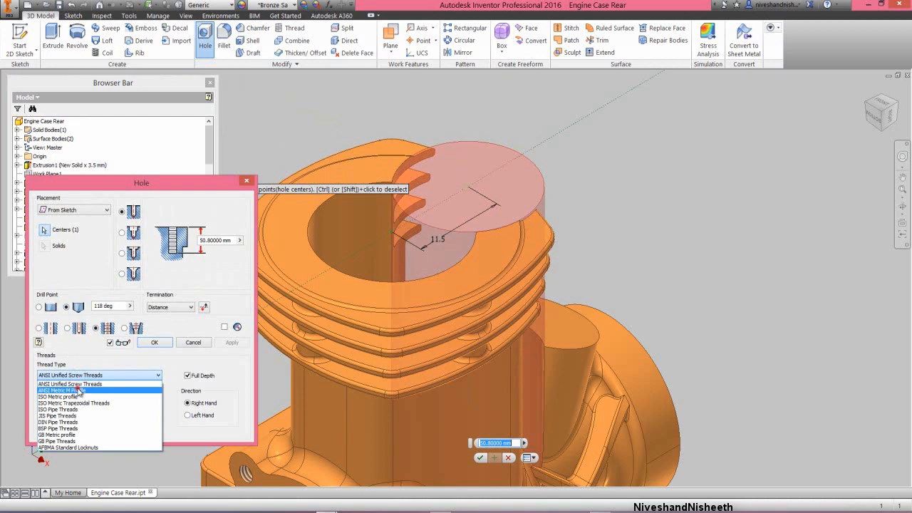
{"action": "left_click", "coordinate": [78, 390]}
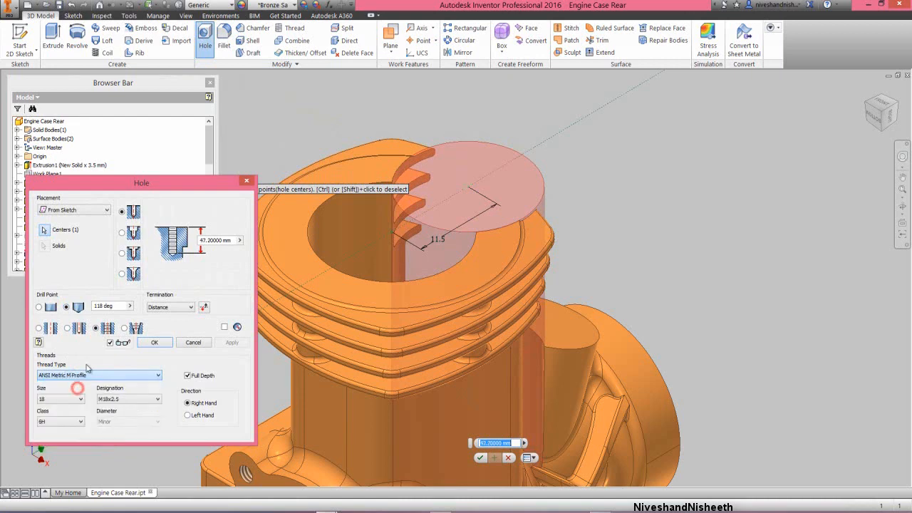
{"action": "left_click", "coordinate": [77, 401]}
{"action": "left_click_drag", "start_coordinate": [80, 285], "coordinate": [84, 243]}
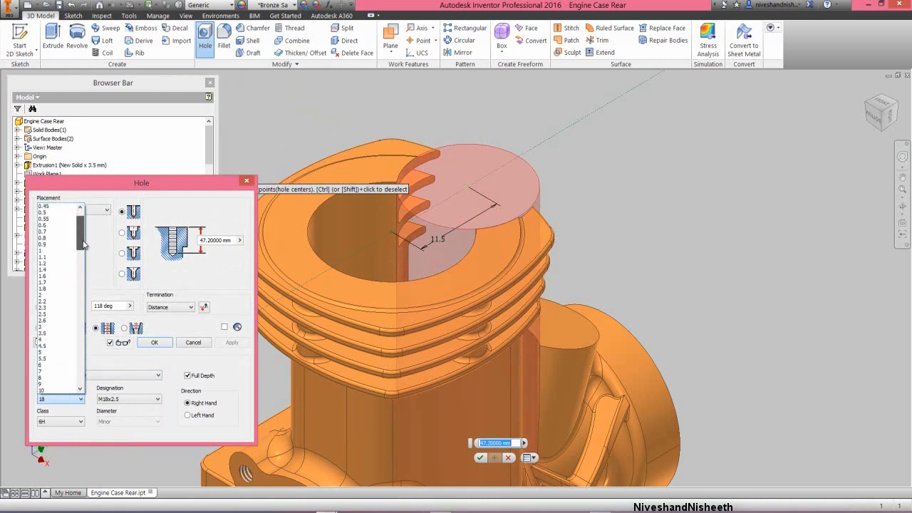
{"action": "left_click", "coordinate": [57, 314]}
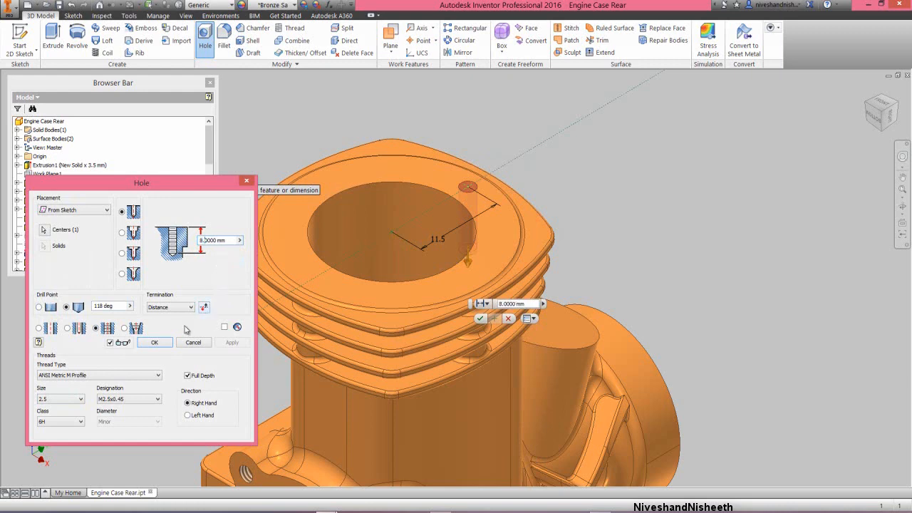
{"action": "left_click", "coordinate": [155, 344]}
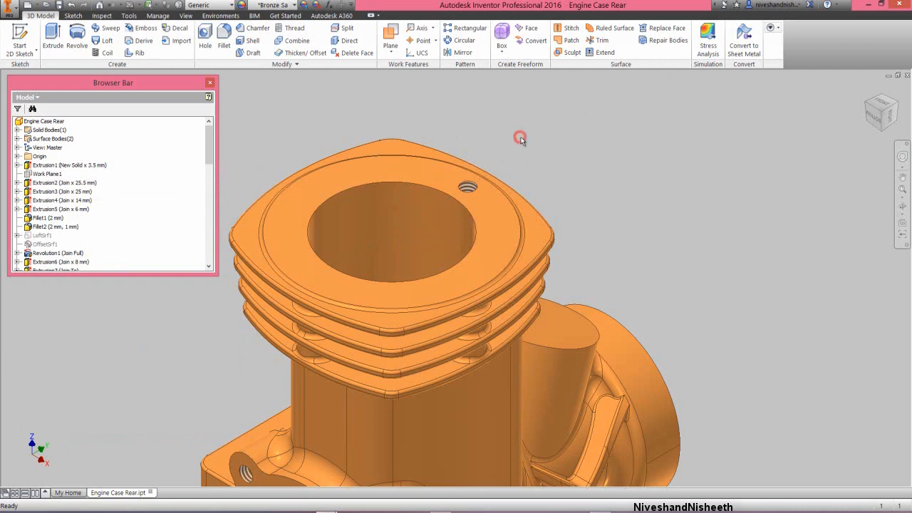
Pattern the tapped hole circularly around the cylinder bore axis with 4 occurrences over 360 deg.
{"action": "left_click", "coordinate": [464, 41]}
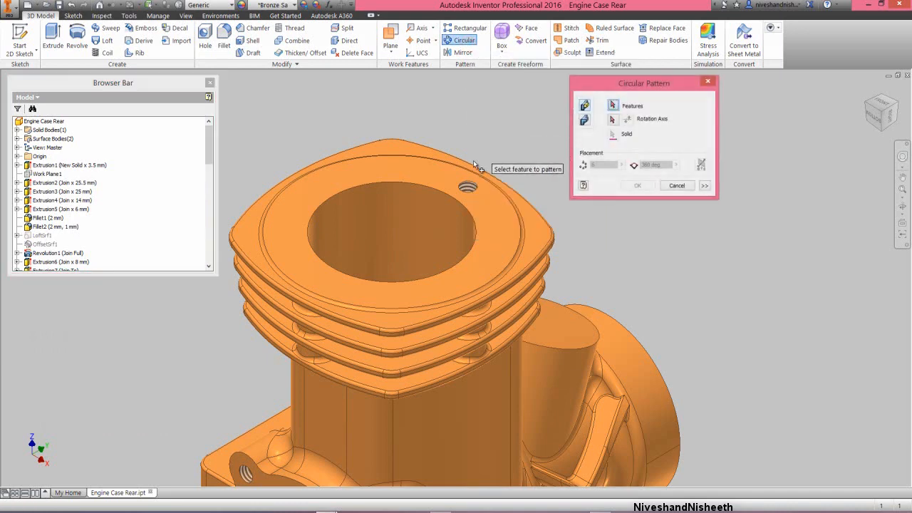
{"action": "left_click", "coordinate": [467, 187]}
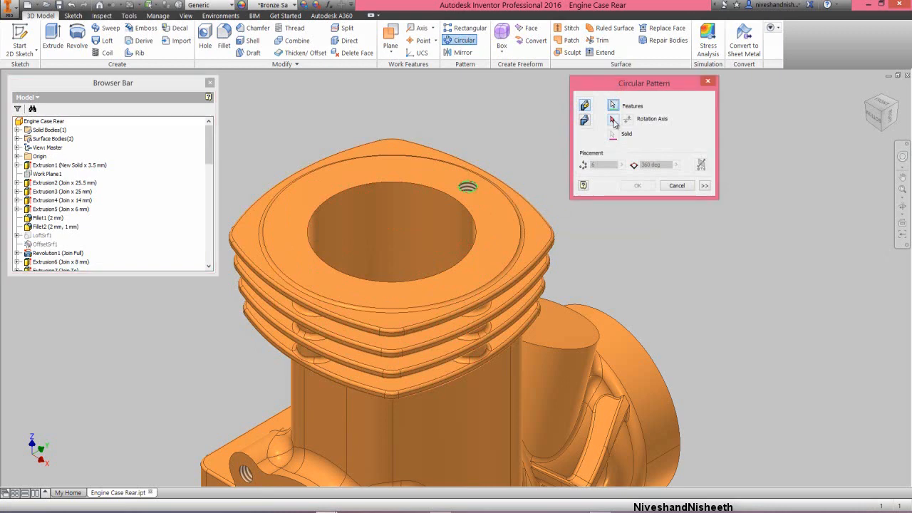
{"action": "left_click", "coordinate": [612, 121]}
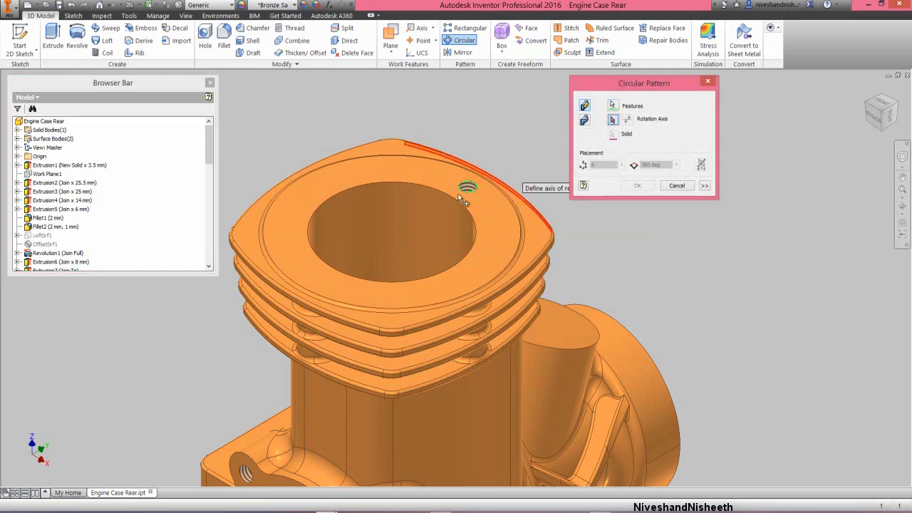
{"action": "left_click", "coordinate": [423, 214]}
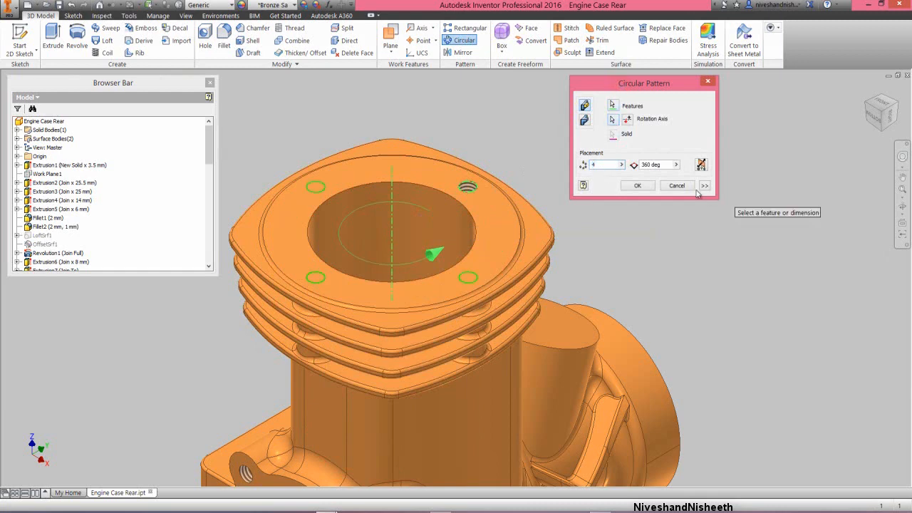
{"action": "left_click", "coordinate": [639, 186]}
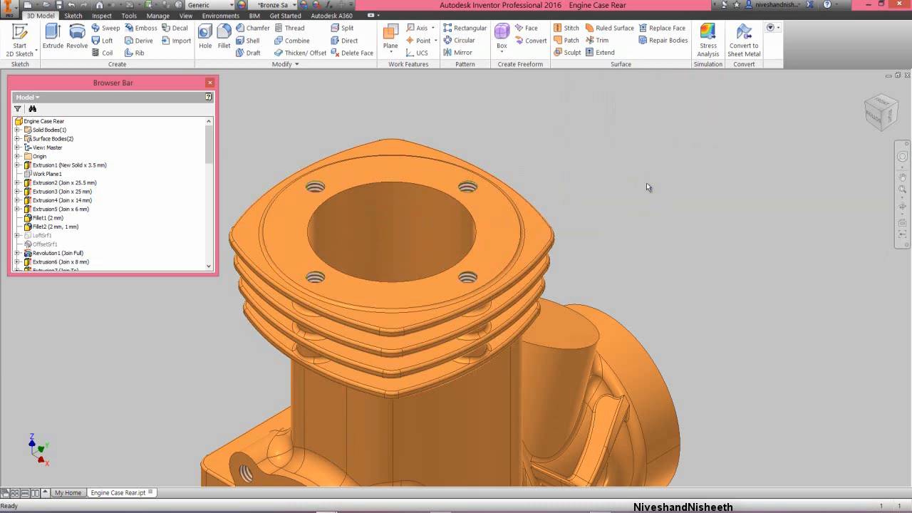
{"action": "left_click", "coordinate": [646, 184]}
Collapse the model browser tree again and fit the whole engine case in view.
{"action": "right_click", "coordinate": [146, 200]}
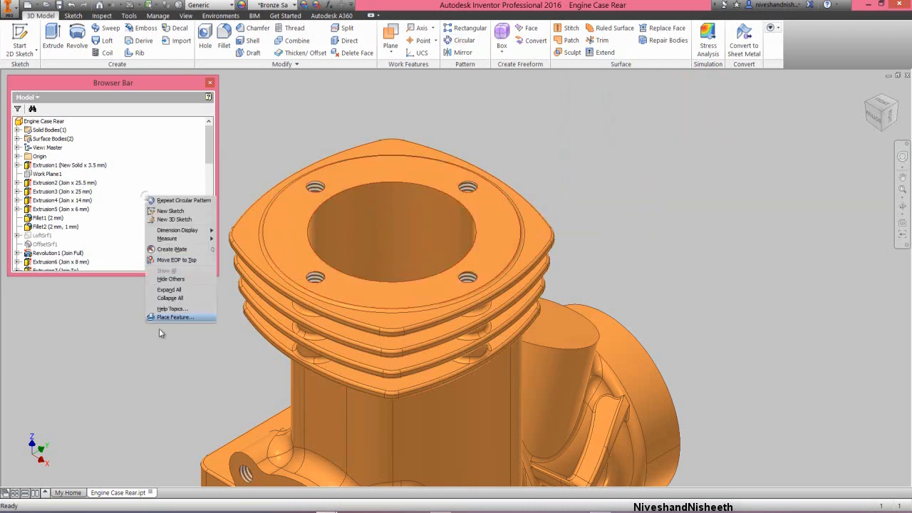
{"action": "left_click", "coordinate": [173, 299]}
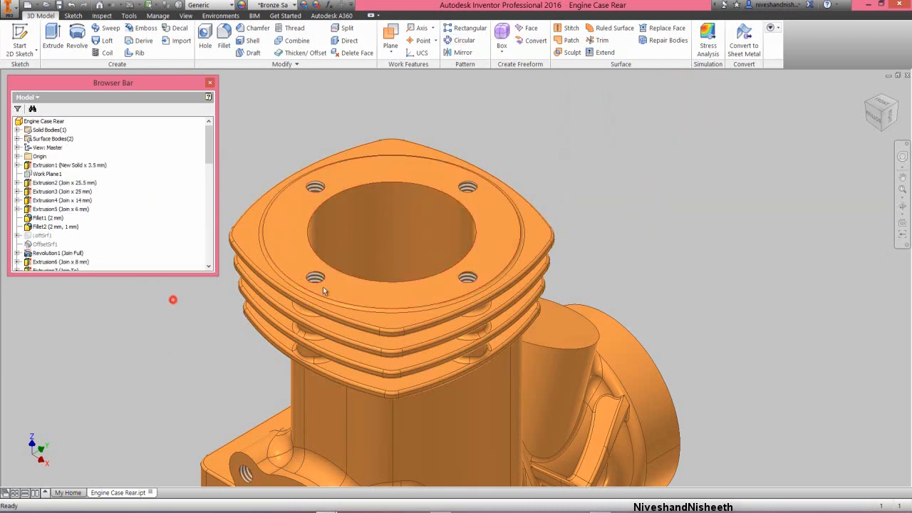
{"action": "left_click", "coordinate": [905, 187]}
{"action": "left_click", "coordinate": [285, 138]}
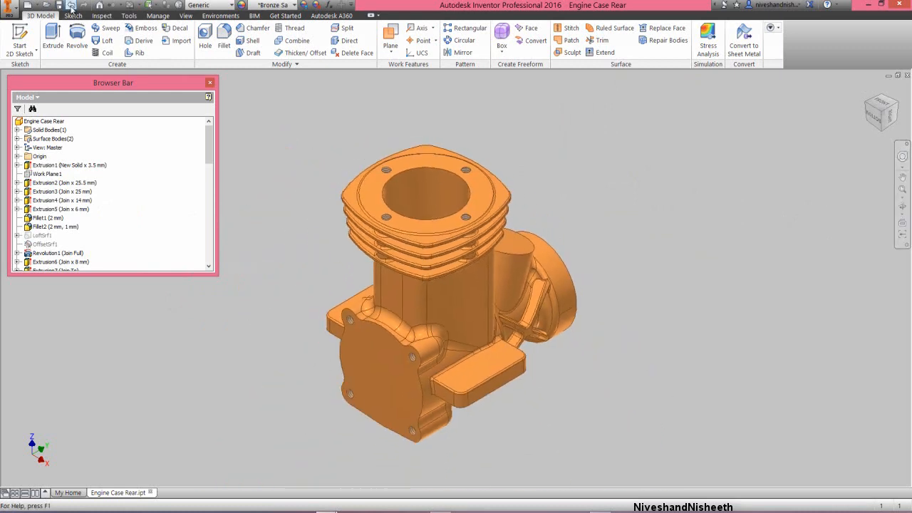
Apply the Light Gray appearance to the ring-shaped top face around the cylinder bore and save the part.
{"action": "left_click", "coordinate": [375, 197]}
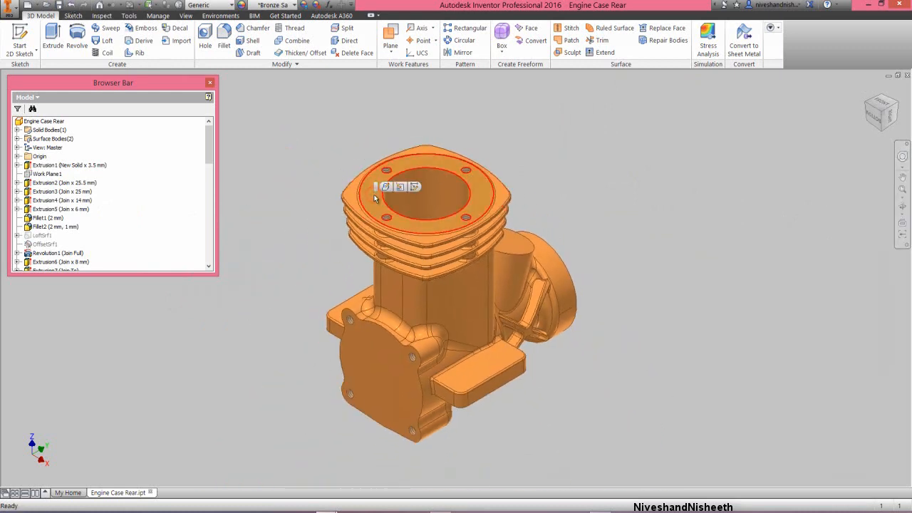
{"action": "left_click", "coordinate": [278, 5]}
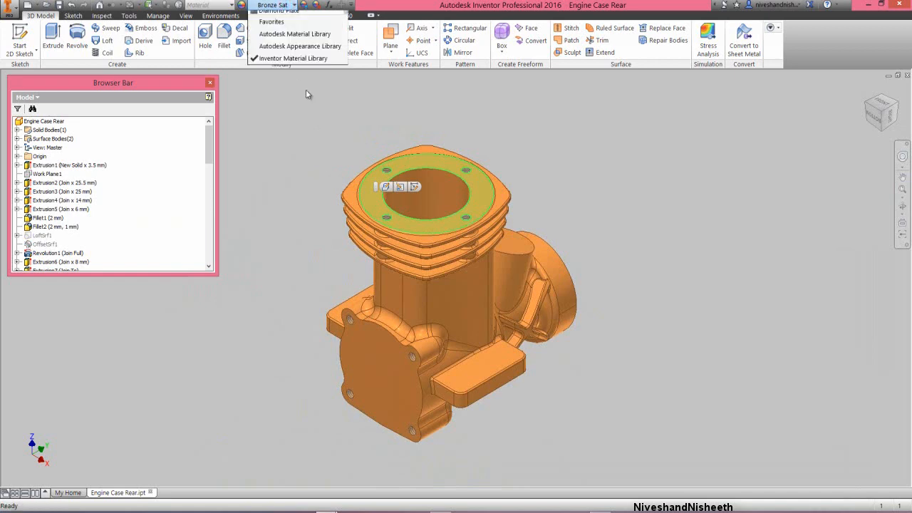
{"action": "left_click_drag", "start_coordinate": [347, 84], "coordinate": [343, 166]}
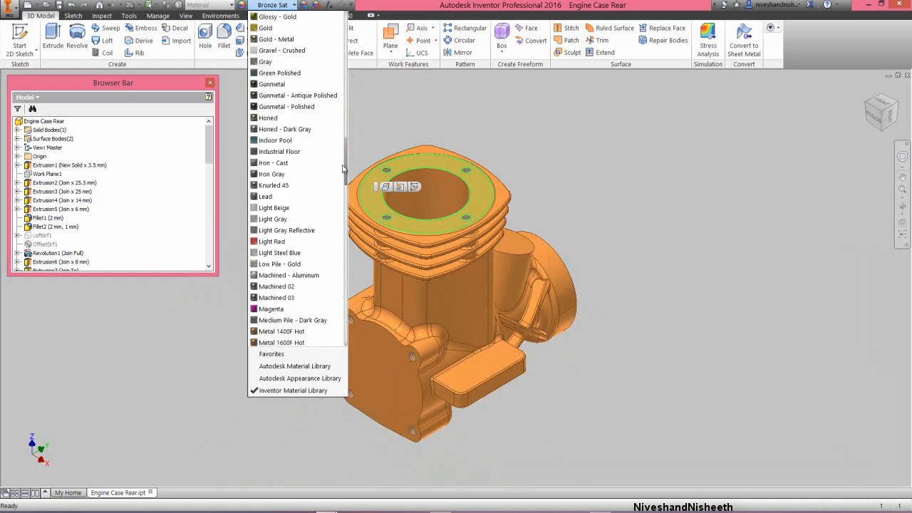
{"action": "left_click", "coordinate": [285, 218]}
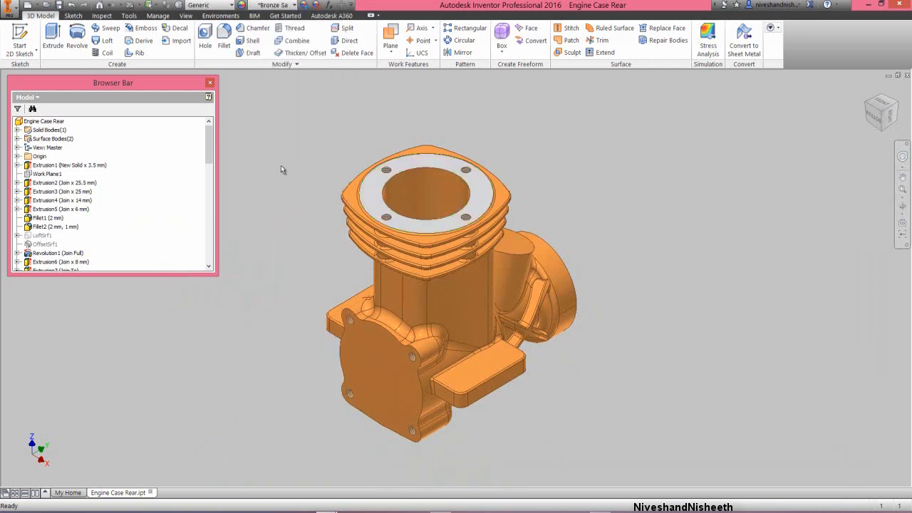
{"action": "left_click", "coordinate": [281, 168]}
{"action": "left_click", "coordinate": [58, 5]}
Create a work plane offset 2 mm downward from the underside of the cylinder's lowest cooling fin.
{"action": "left_click", "coordinate": [902, 206]}
{"action": "left_click_drag", "start_coordinate": [437, 300], "coordinate": [427, 246]}
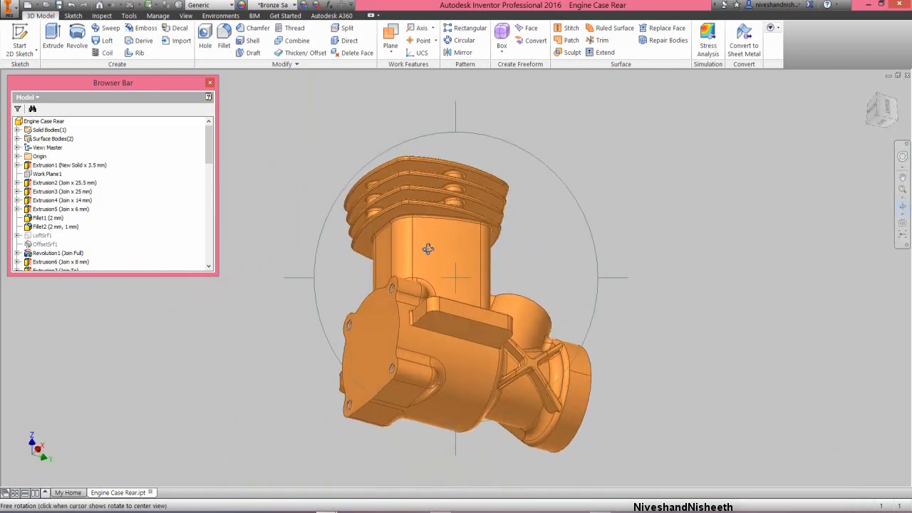
{"action": "right_click", "coordinate": [432, 246]}
{"action": "left_click", "coordinate": [472, 249]}
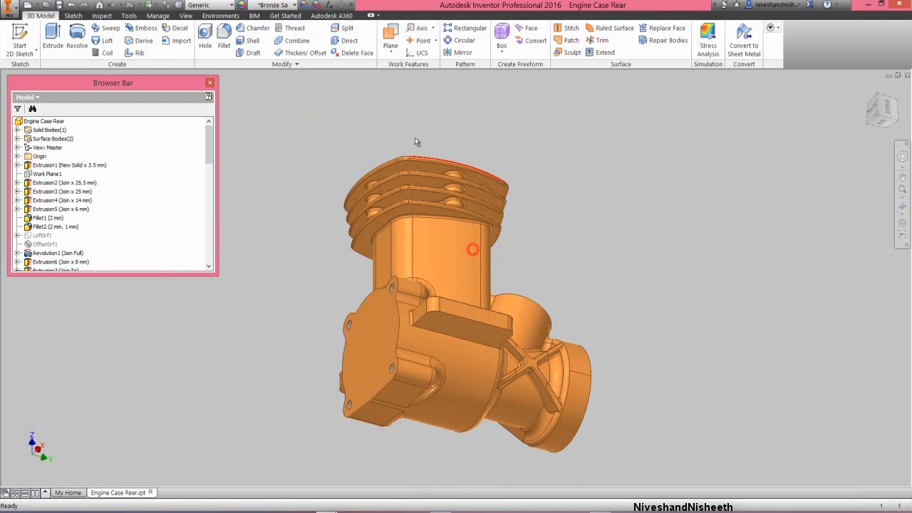
{"action": "left_click", "coordinate": [390, 43]}
{"action": "left_click", "coordinate": [395, 89]}
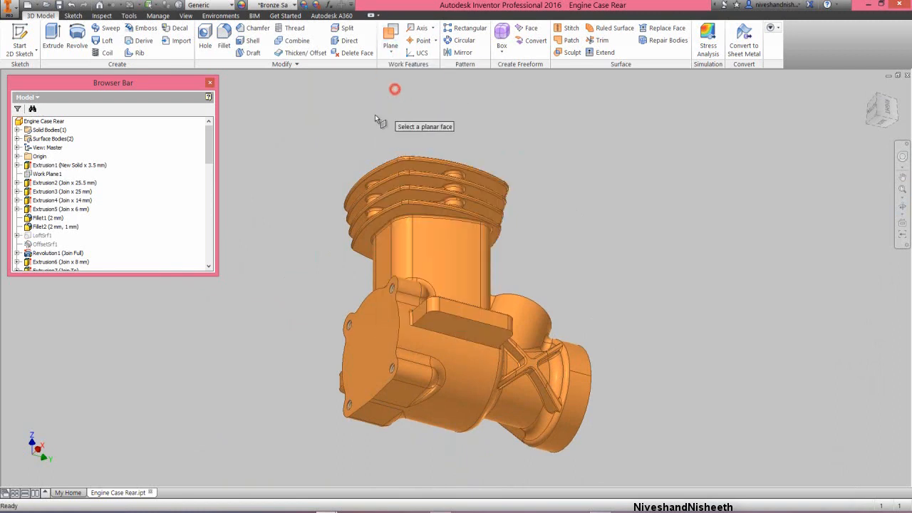
{"action": "left_click", "coordinate": [397, 217]}
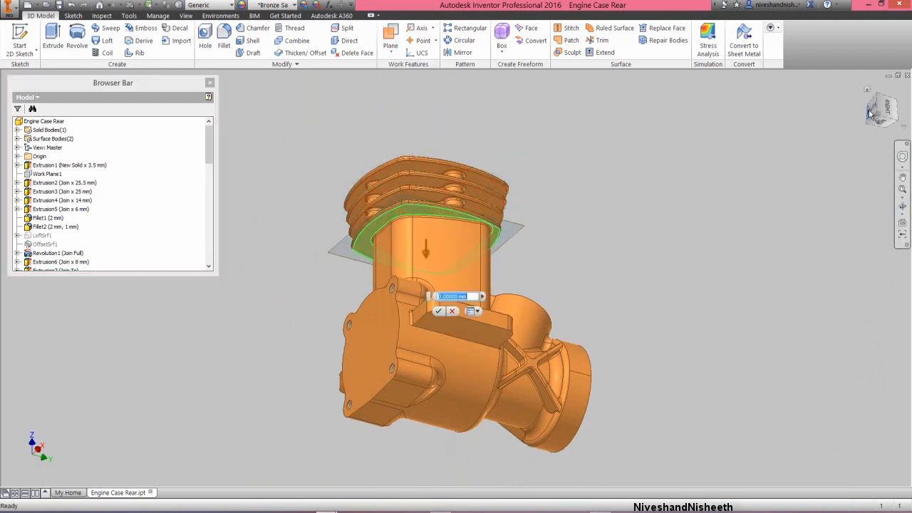
{"action": "left_click", "coordinate": [890, 111]}
{"action": "scroll", "coordinate": [414, 228], "scroll_direction": "up", "scroll_amount": 3}
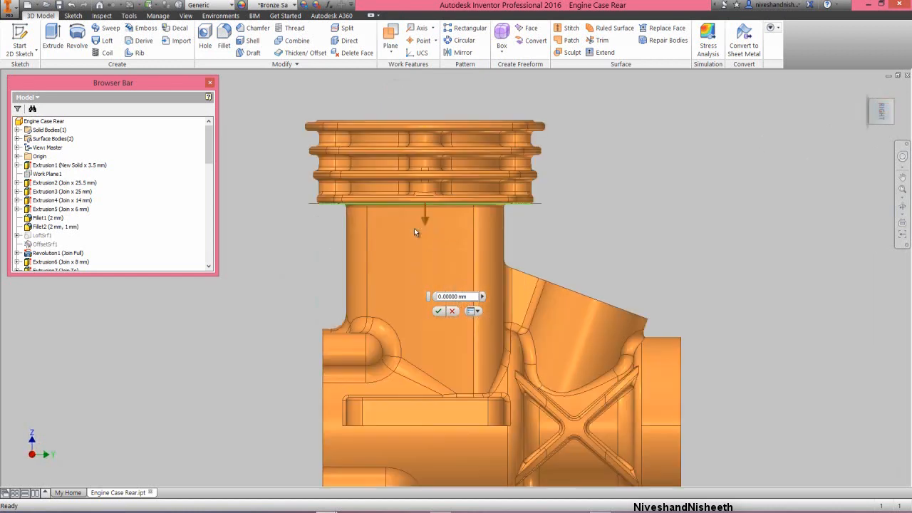
{"action": "left_click_drag", "start_coordinate": [472, 298], "coordinate": [438, 298]}
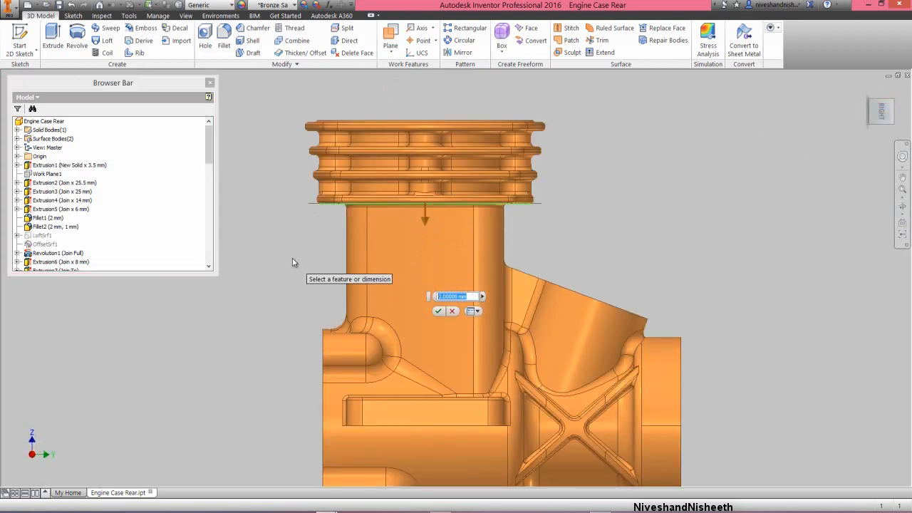
{"action": "type", "text": "2"}
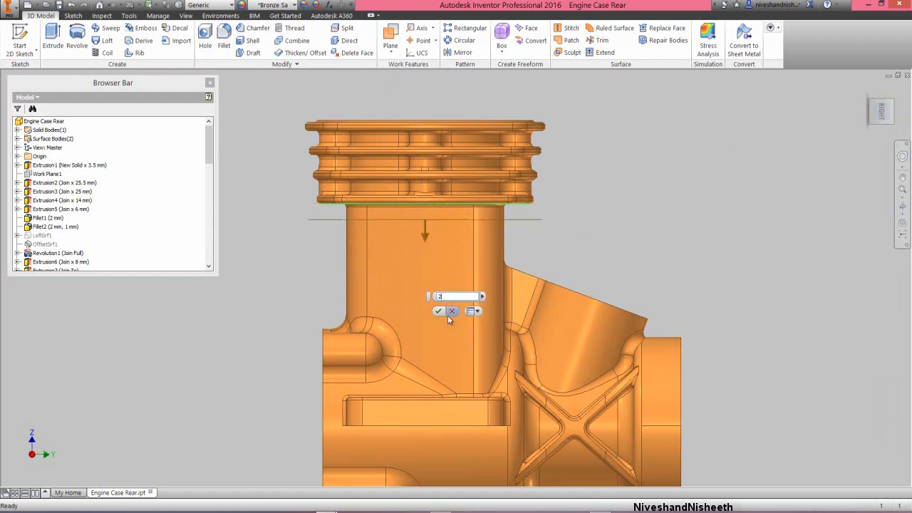
{"action": "left_click", "coordinate": [439, 312]}
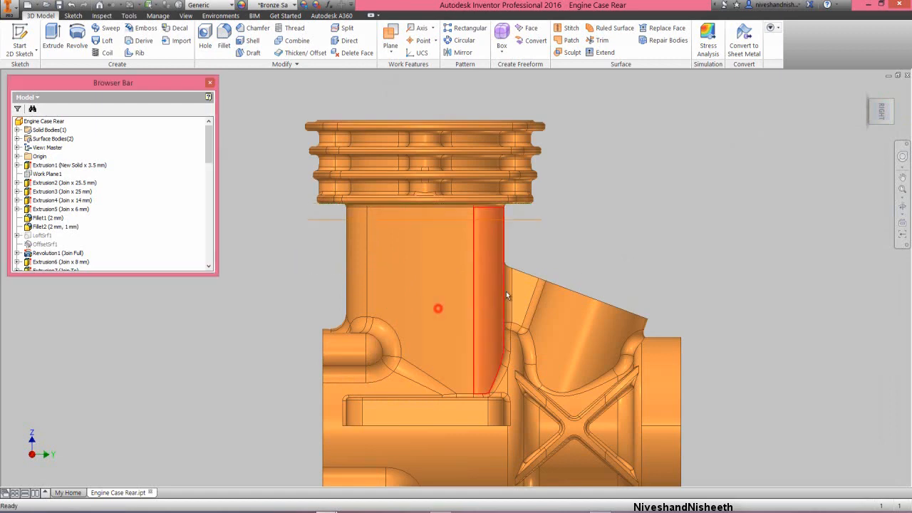
Start a 2D sketch on the offset work plane, viewed from above, with the model graphics sliced at the sketch plane.
{"action": "left_click", "coordinate": [527, 219]}
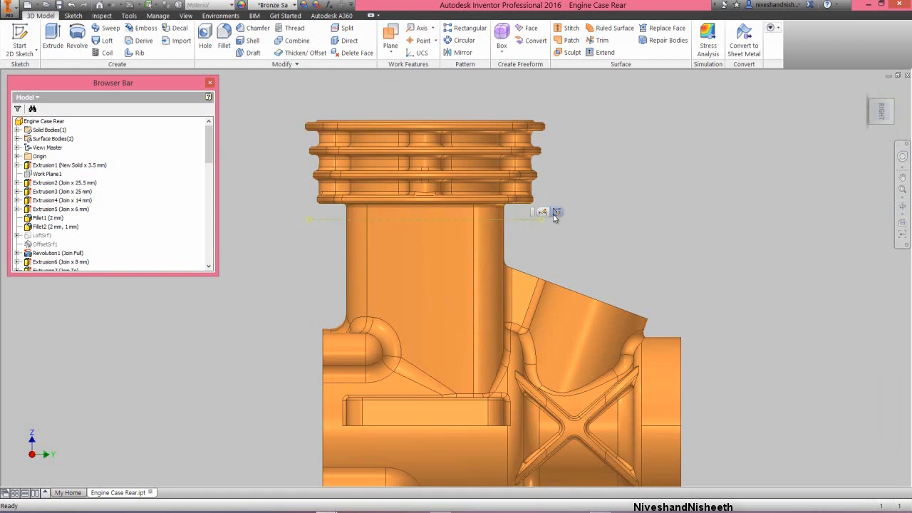
{"action": "left_click", "coordinate": [542, 212]}
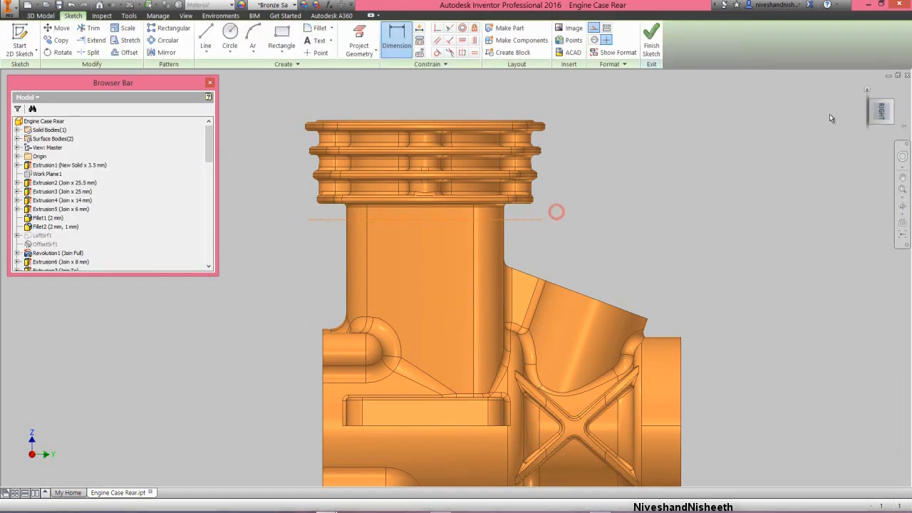
{"action": "left_click", "coordinate": [880, 96]}
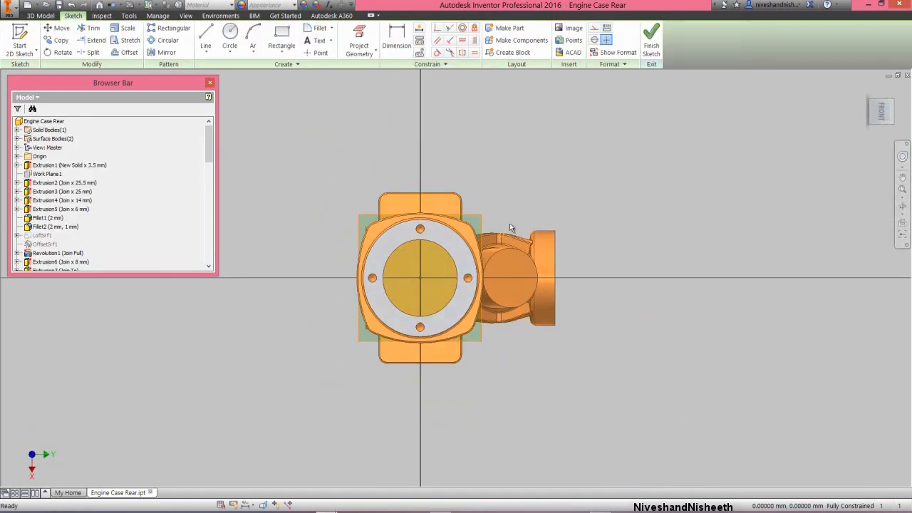
{"action": "right_click_drag", "start_coordinate": [431, 224], "coordinate": [397, 279]}
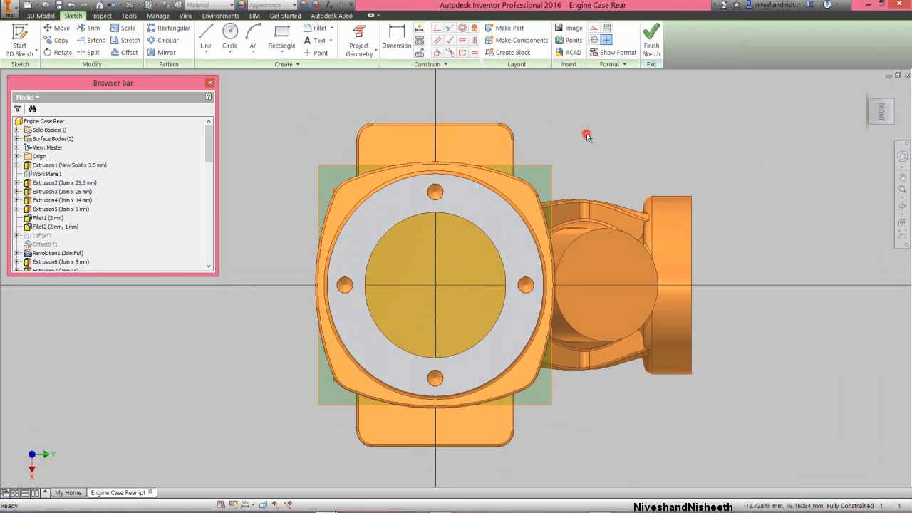
{"action": "right_click", "coordinate": [589, 154]}
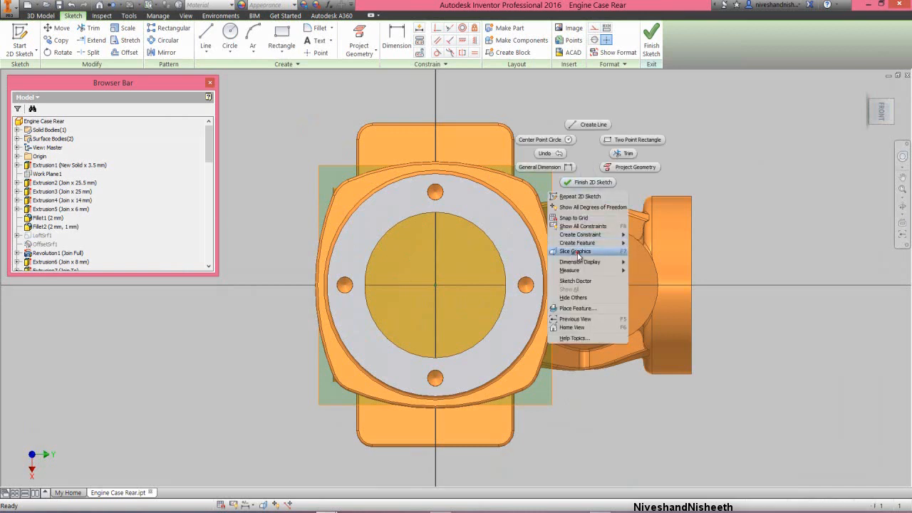
{"action": "left_click", "coordinate": [575, 252]}
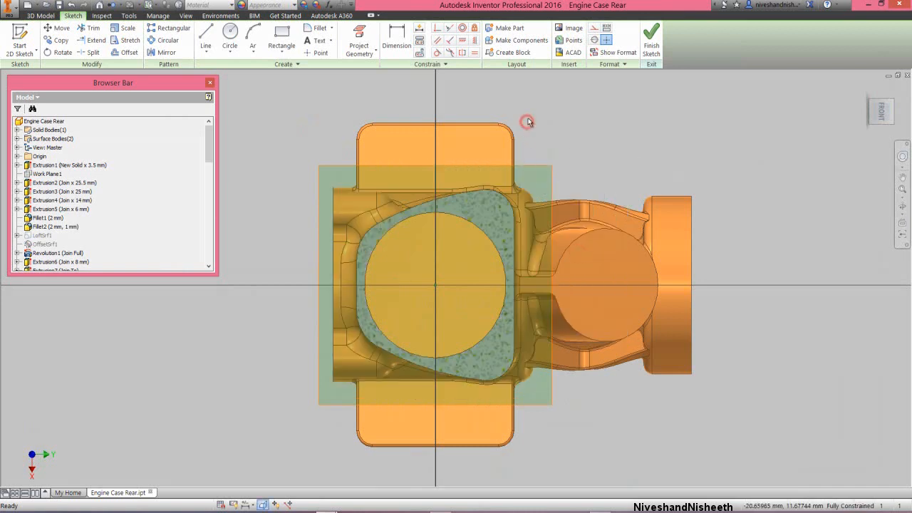
Hide the work plane offset below the cooling fins.
{"action": "scroll", "coordinate": [207, 146], "scroll_direction": "down", "scroll_amount": 10}
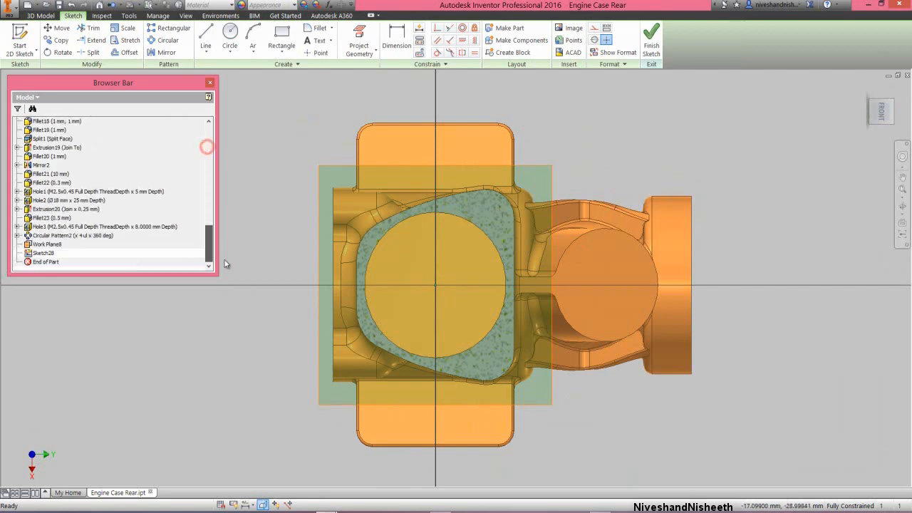
{"action": "right_click", "coordinate": [51, 248]}
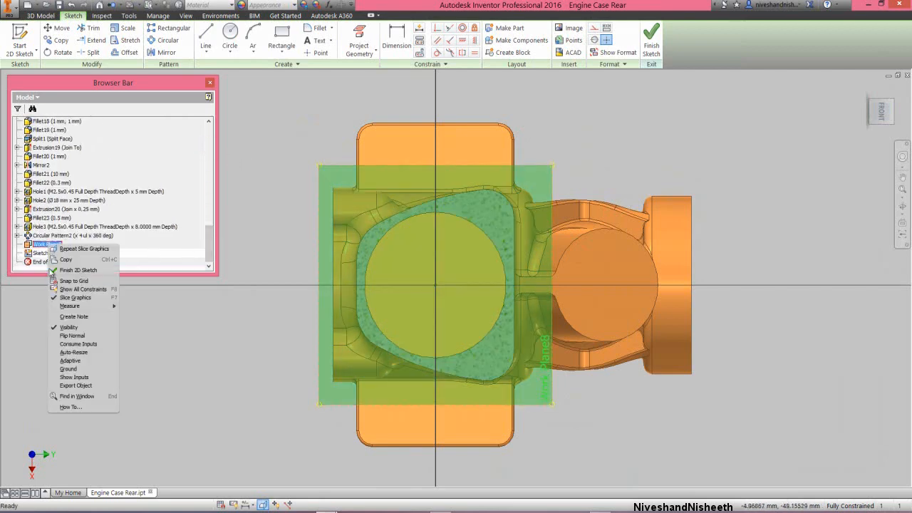
{"action": "left_click", "coordinate": [69, 327]}
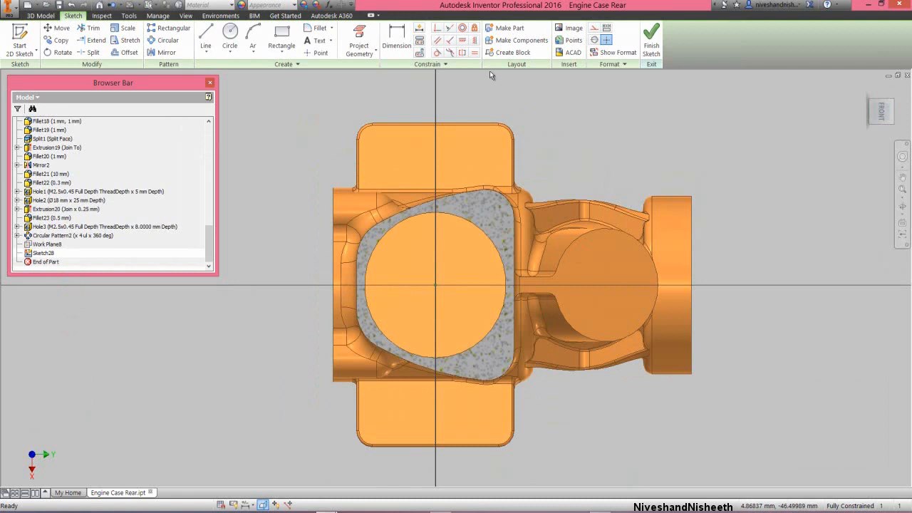
Project the cut edges of the sliced cylinder wall as construction geometry, with construction mode switched off again at the end.
{"action": "left_click", "coordinate": [593, 28]}
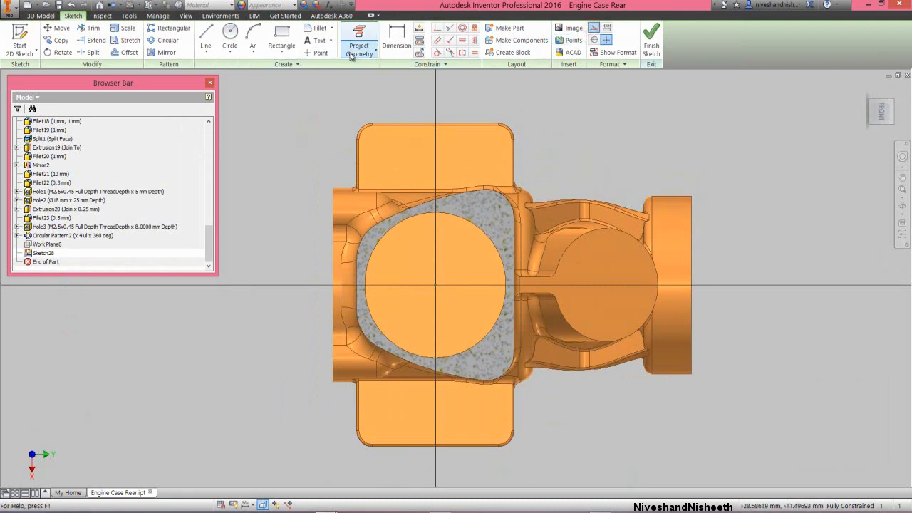
{"action": "left_click", "coordinate": [351, 57]}
{"action": "left_click", "coordinate": [361, 85]}
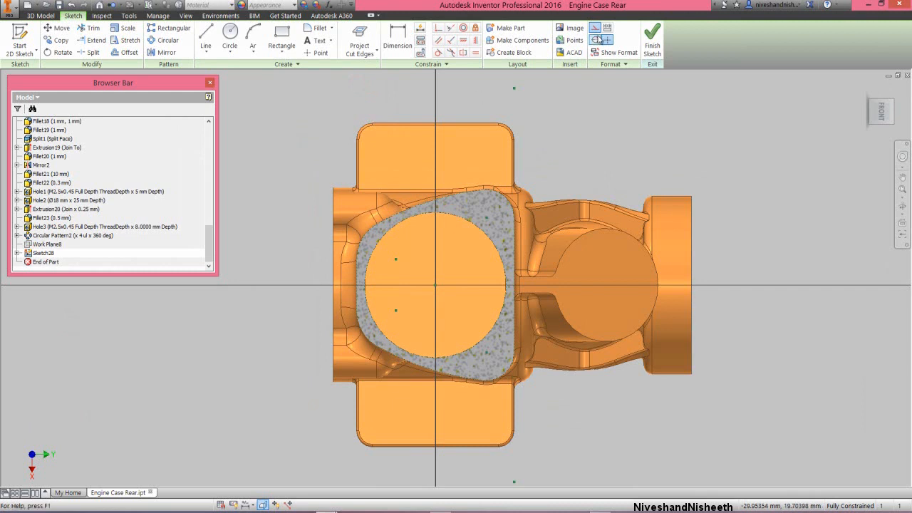
{"action": "left_click", "coordinate": [595, 28]}
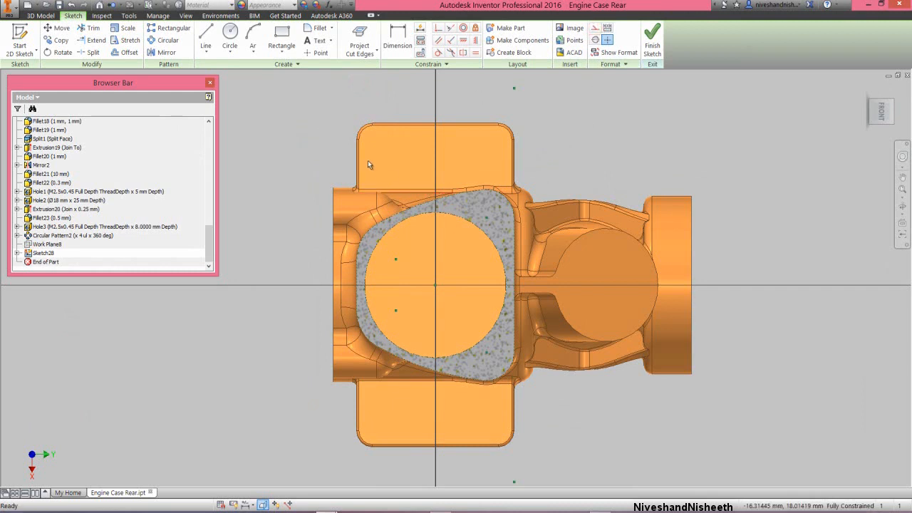
Sketch a slanted line from the cylinder section's outer edge near its rounded corner up onto the adjoining rectangular lug.
{"action": "right_click", "coordinate": [317, 129]}
{"action": "left_click", "coordinate": [314, 97]}
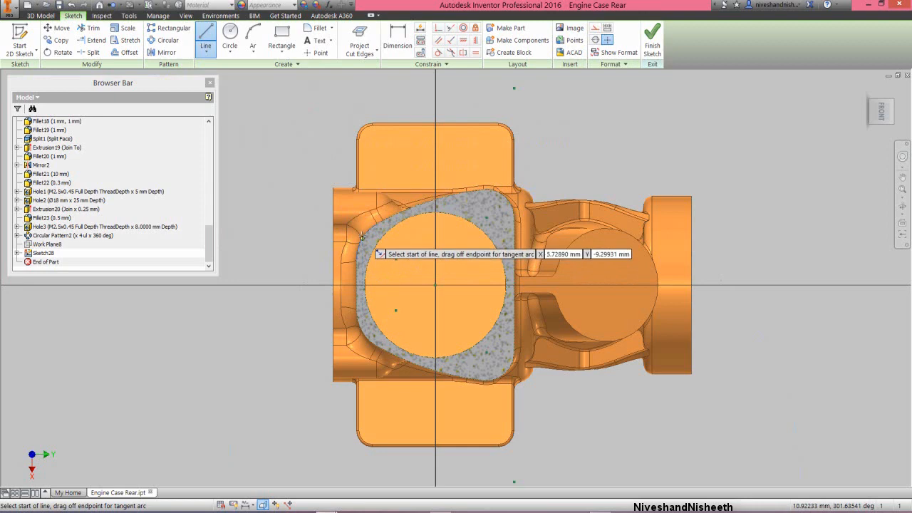
{"action": "left_click", "coordinate": [359, 243]}
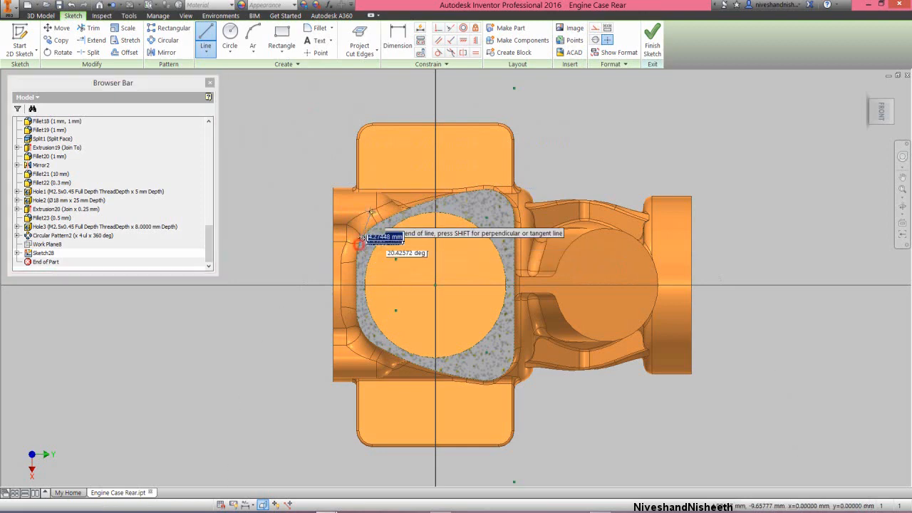
{"action": "left_click", "coordinate": [382, 156]}
{"action": "right_click", "coordinate": [417, 98]}
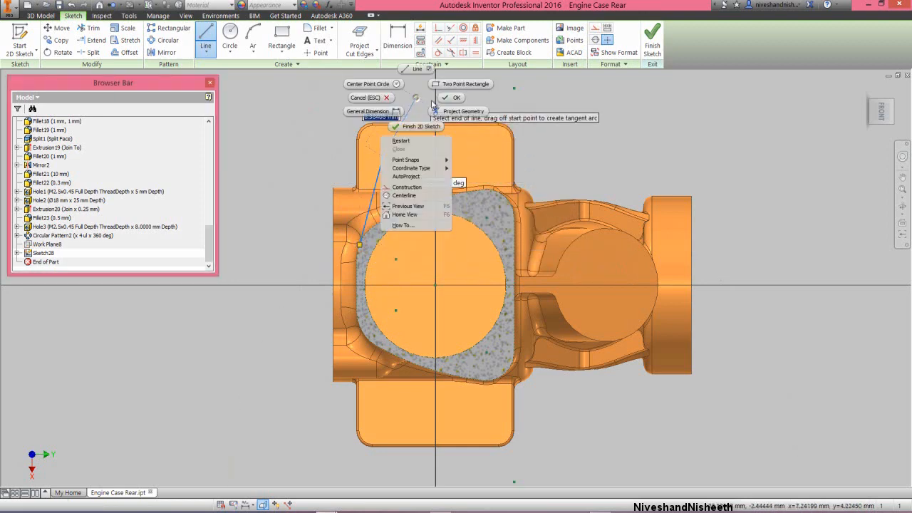
{"action": "left_click", "coordinate": [445, 95]}
Constrain the slanted line tangent to the rounded corner of the projected cylinder outline.
{"action": "left_click", "coordinate": [438, 52]}
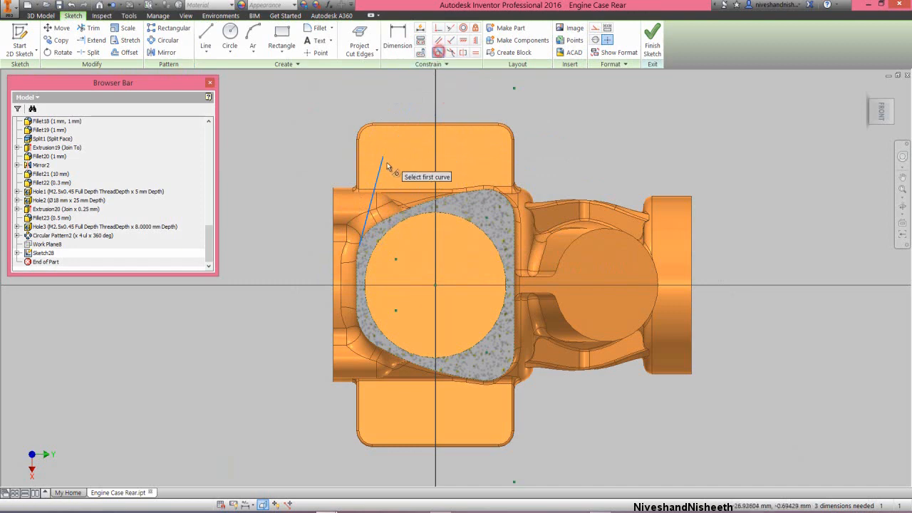
{"action": "left_click", "coordinate": [378, 174]}
{"action": "left_click", "coordinate": [366, 229]}
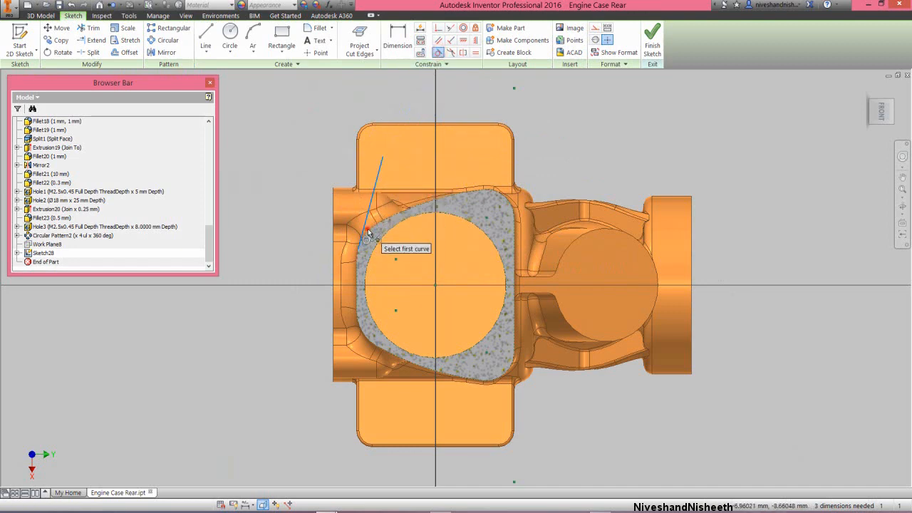
{"action": "right_click", "coordinate": [415, 104]}
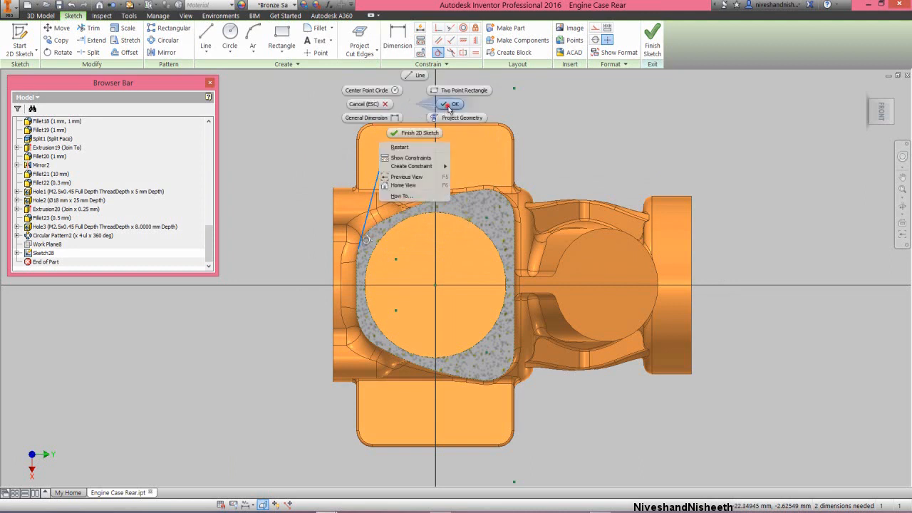
{"action": "left_click", "coordinate": [447, 104]}
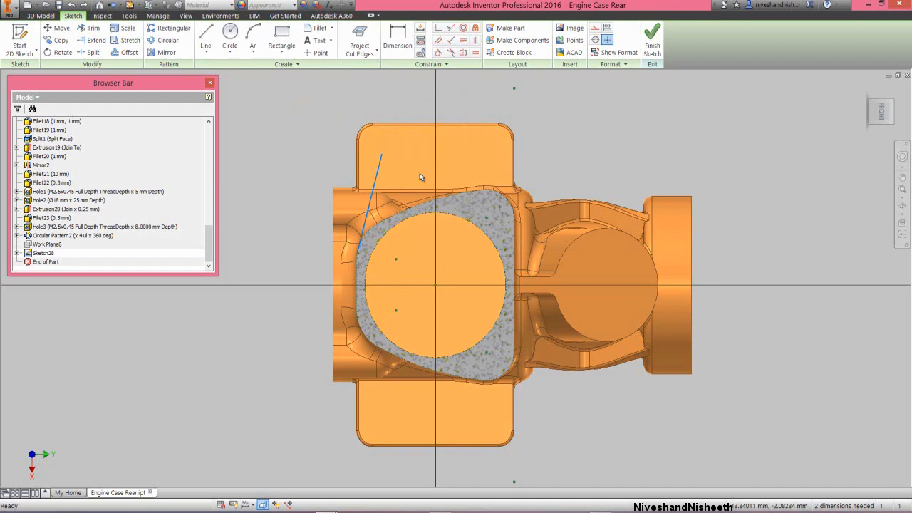
Move the slanted line's free end closer to the cylinder section and extend its other end to the projected outer edge.
{"action": "scroll", "coordinate": [419, 173], "scroll_direction": "up", "scroll_amount": 4}
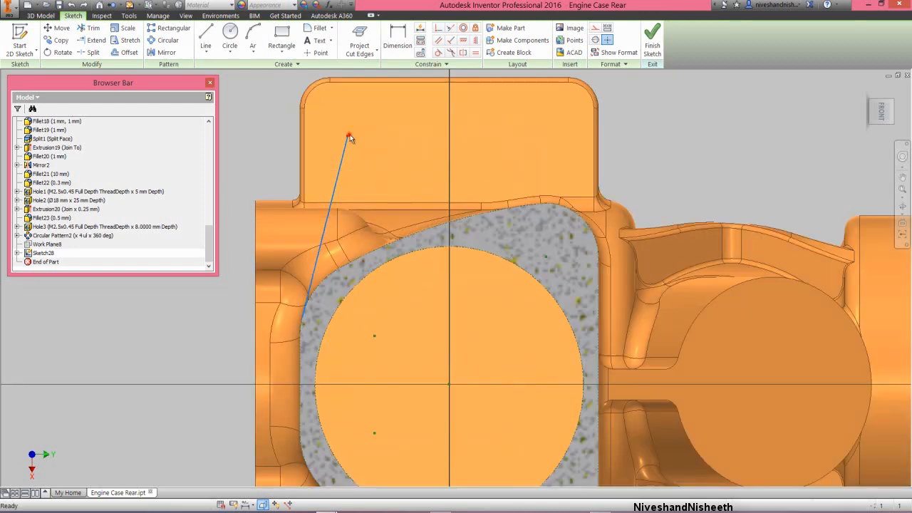
{"action": "left_click_drag", "start_coordinate": [349, 139], "coordinate": [352, 191]}
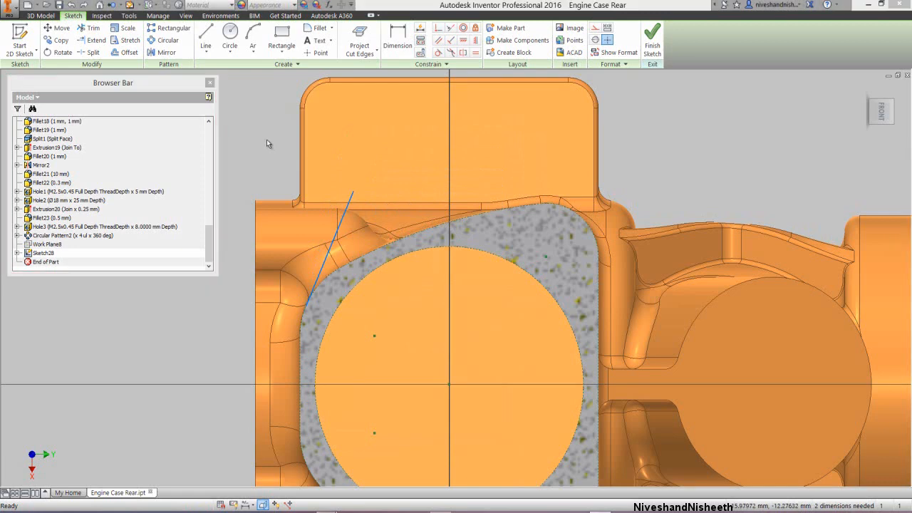
{"action": "left_click", "coordinate": [96, 41]}
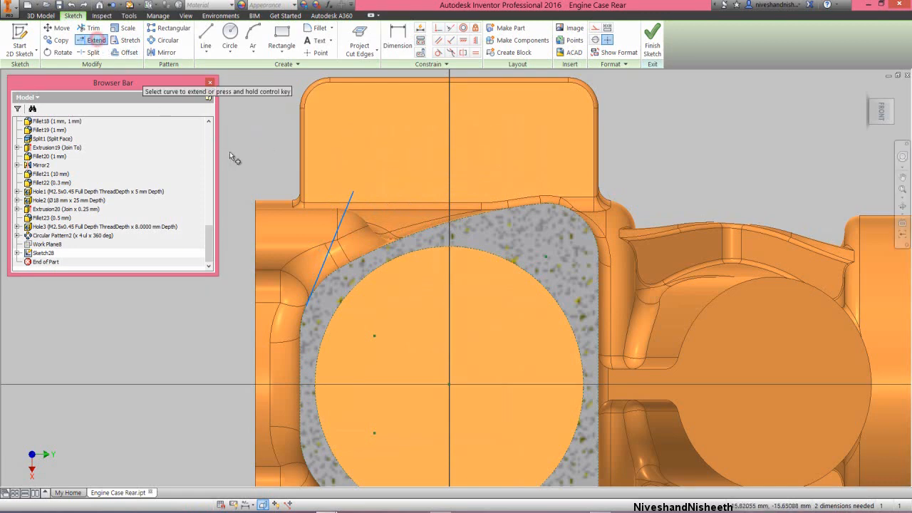
{"action": "left_click", "coordinate": [321, 277]}
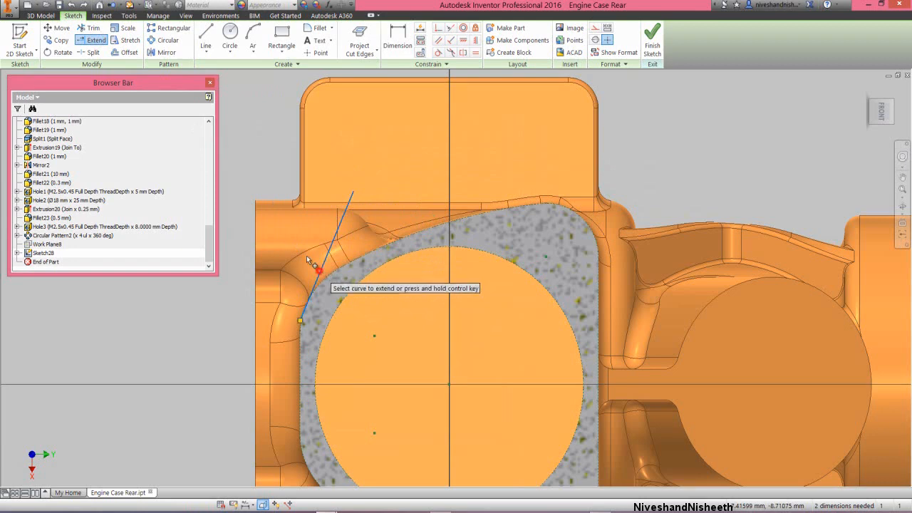
{"action": "right_click", "coordinate": [258, 148]}
{"action": "left_click", "coordinate": [289, 148]}
Offset a copy of the slanted line about 1.53 mm inward toward the cylinder bore.
{"action": "left_click", "coordinate": [126, 52]}
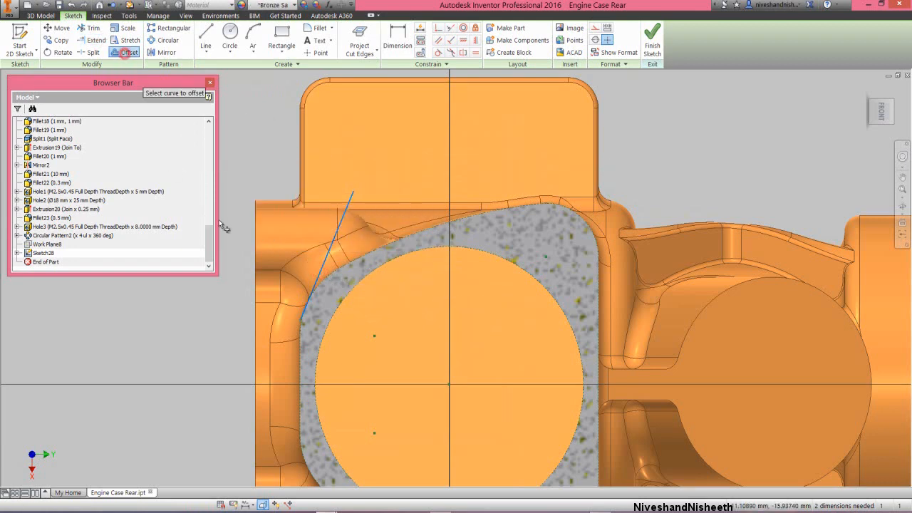
{"action": "right_click", "coordinate": [347, 268]}
{"action": "left_click", "coordinate": [367, 269]}
{"action": "left_click", "coordinate": [350, 265]}
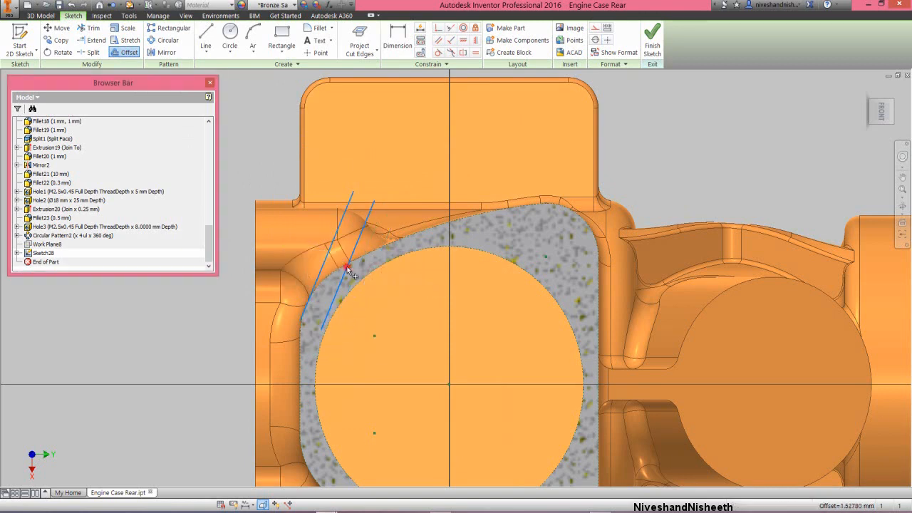
Sketch a line from the upper end of the offset slanted line across to the cylinder outline's opposite rounded corner.
{"action": "right_click", "coordinate": [271, 140]}
{"action": "left_click", "coordinate": [269, 112]}
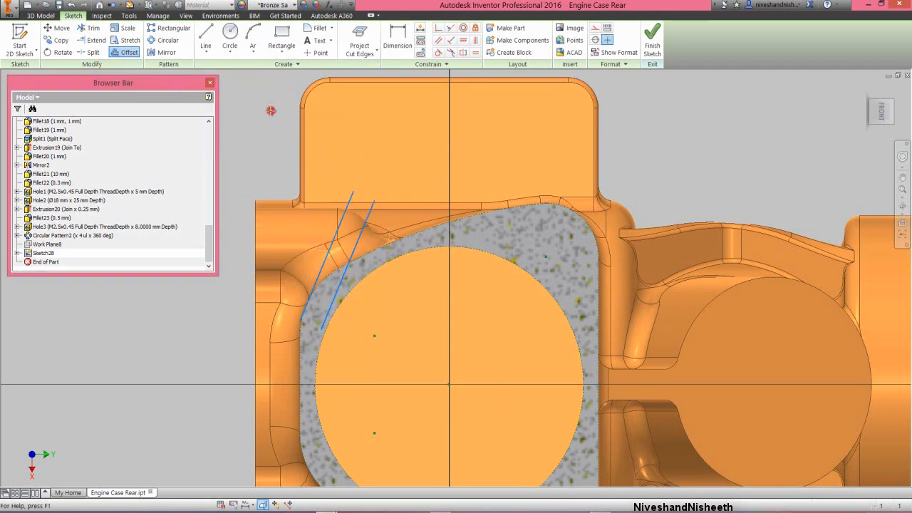
{"action": "left_click", "coordinate": [375, 200]}
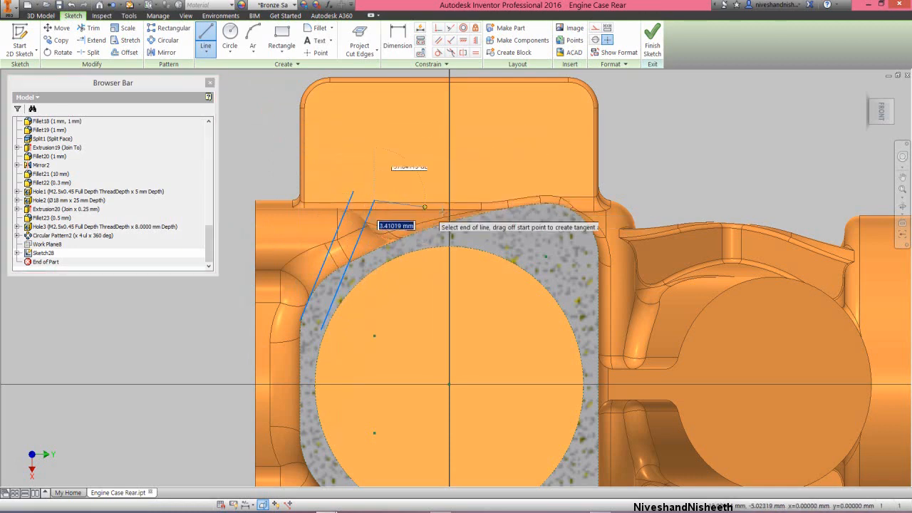
{"action": "left_click", "coordinate": [541, 204]}
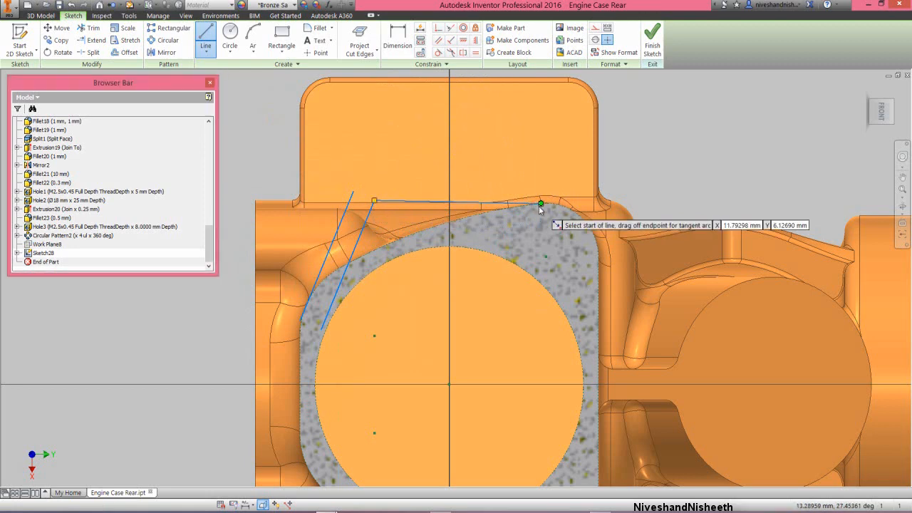
{"action": "right_click", "coordinate": [541, 205]}
{"action": "left_click", "coordinate": [577, 196]}
{"action": "left_click", "coordinate": [676, 136]}
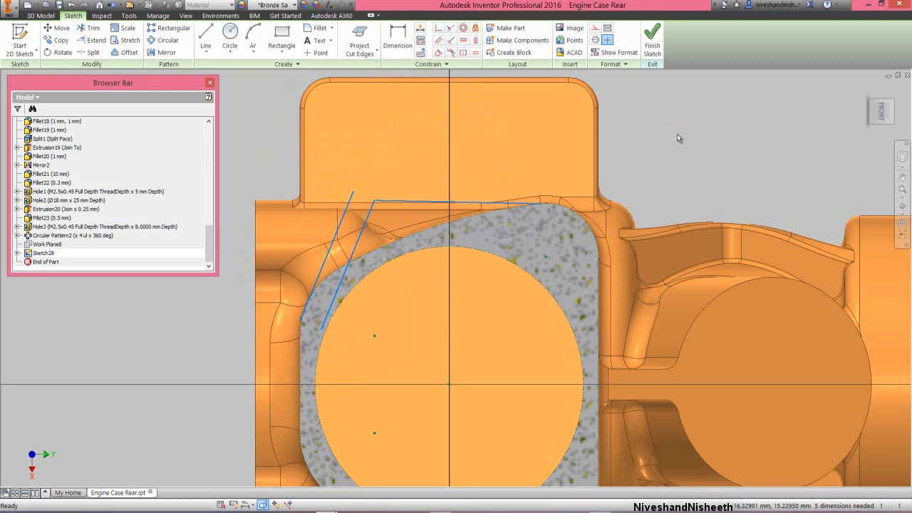
Dimension the angle between the offset slanted line and the new top line at 115 degrees.
{"action": "left_click", "coordinate": [397, 39]}
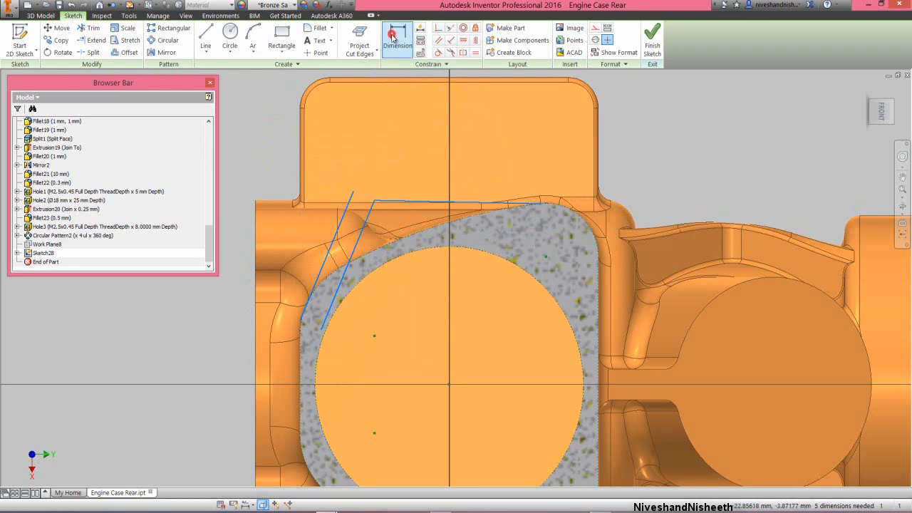
{"action": "left_click", "coordinate": [355, 243]}
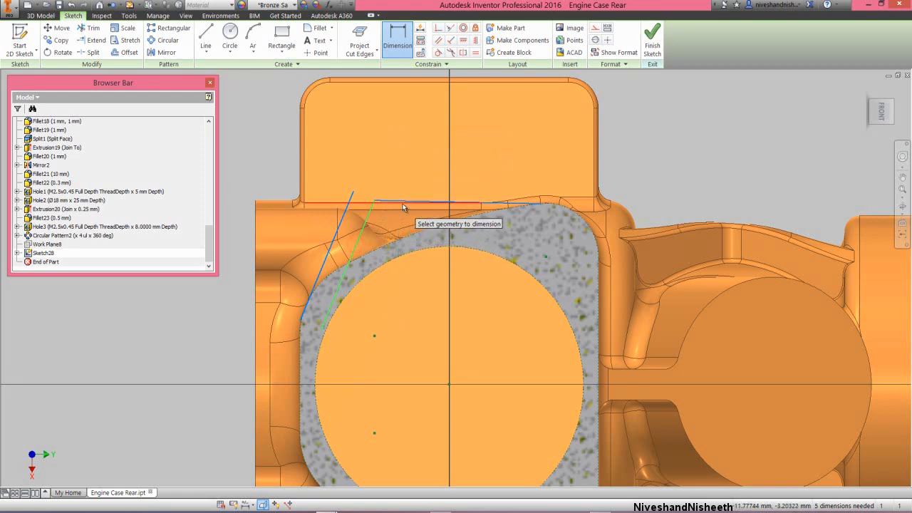
{"action": "left_click", "coordinate": [405, 201]}
{"action": "left_click", "coordinate": [394, 222]}
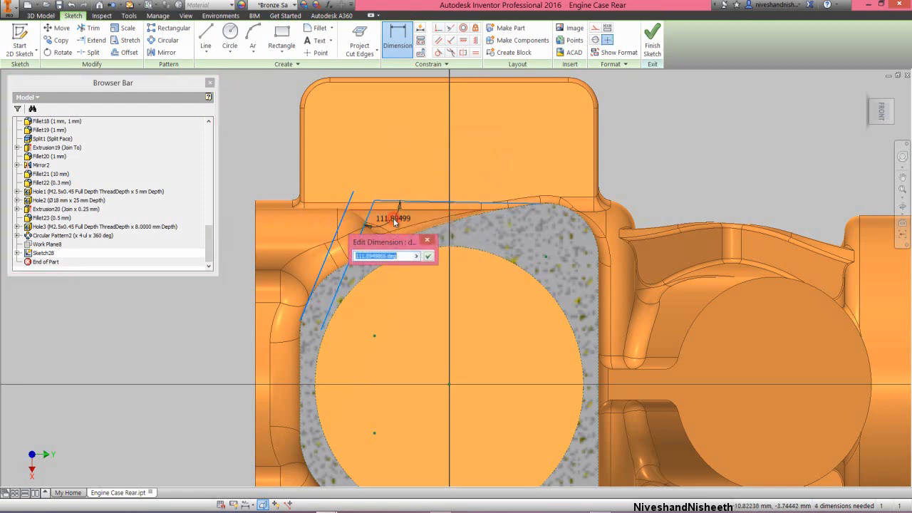
{"action": "type", "text": "115"}
{"action": "key", "text": "Return"}
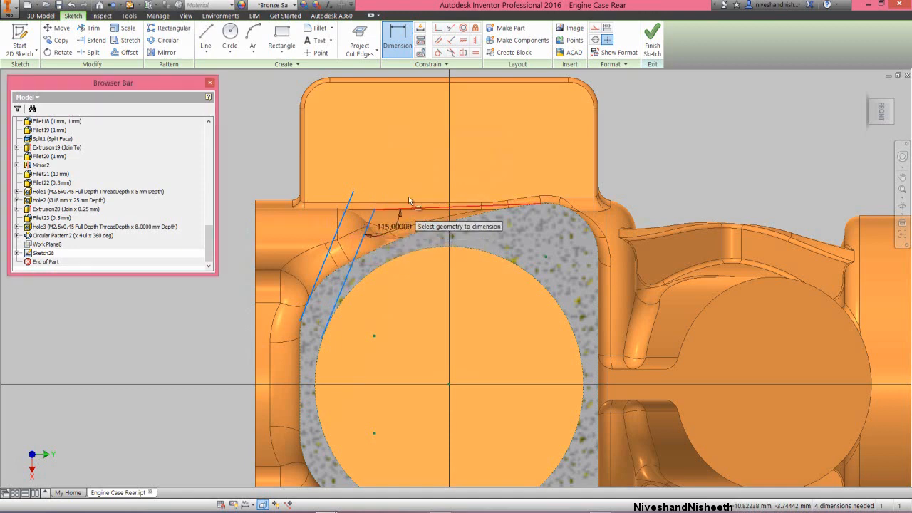
{"action": "right_click", "coordinate": [645, 165]}
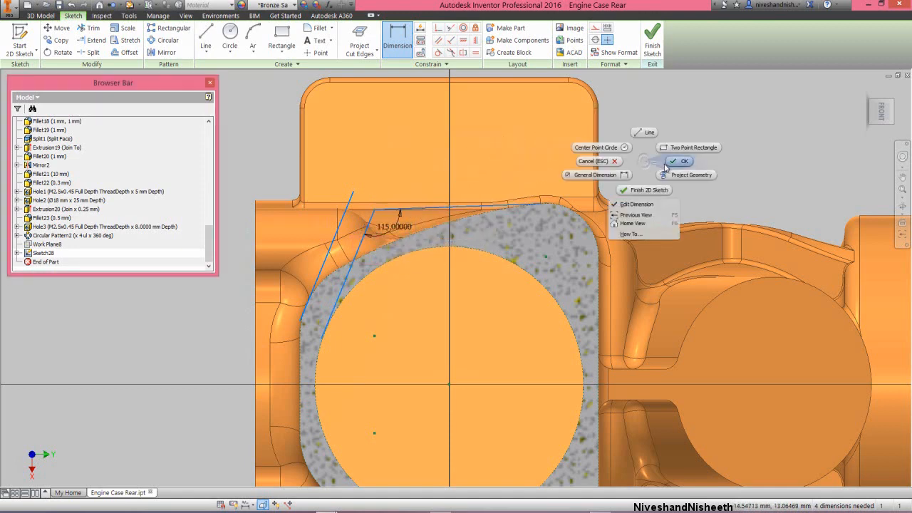
{"action": "left_click", "coordinate": [662, 163]}
Dimension the spacing between the two parallel slanted lines at 0.5 mm.
{"action": "left_click", "coordinate": [393, 39]}
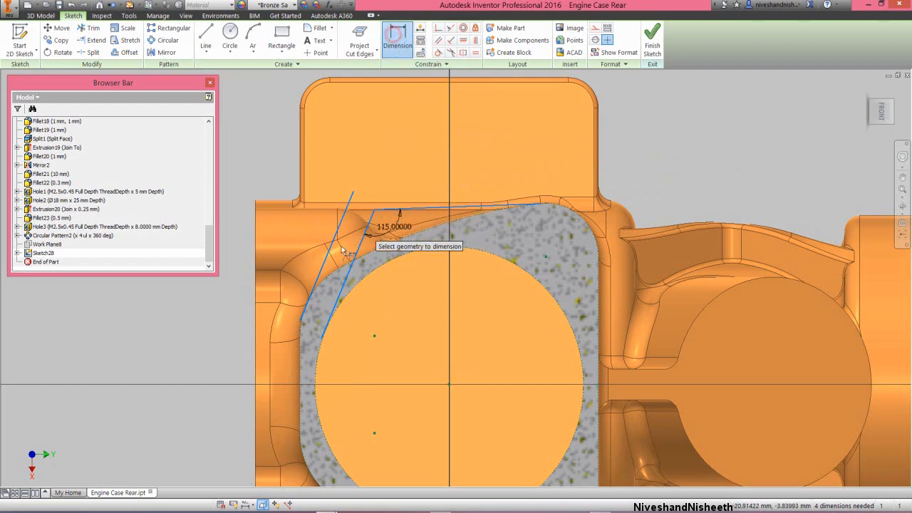
{"action": "left_click", "coordinate": [324, 265]}
{"action": "left_click", "coordinate": [347, 283]}
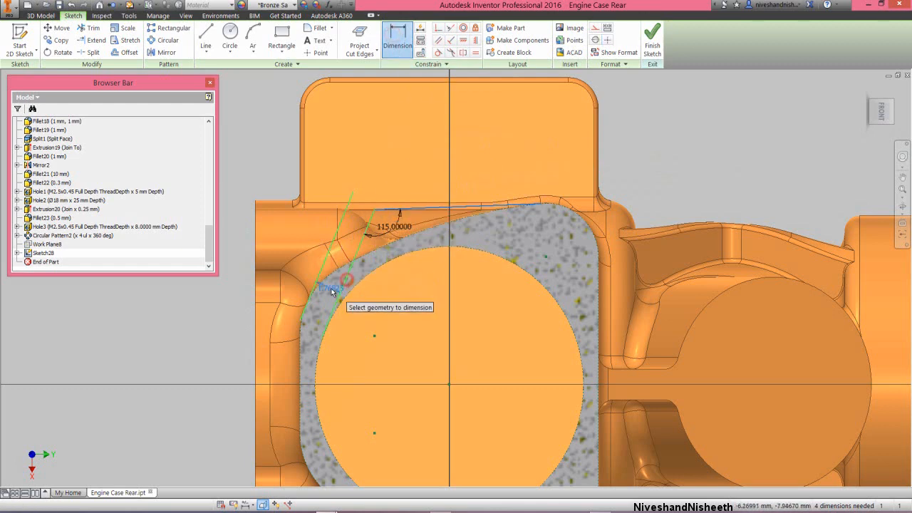
{"action": "left_click", "coordinate": [331, 289]}
{"action": "type", "text": "."}
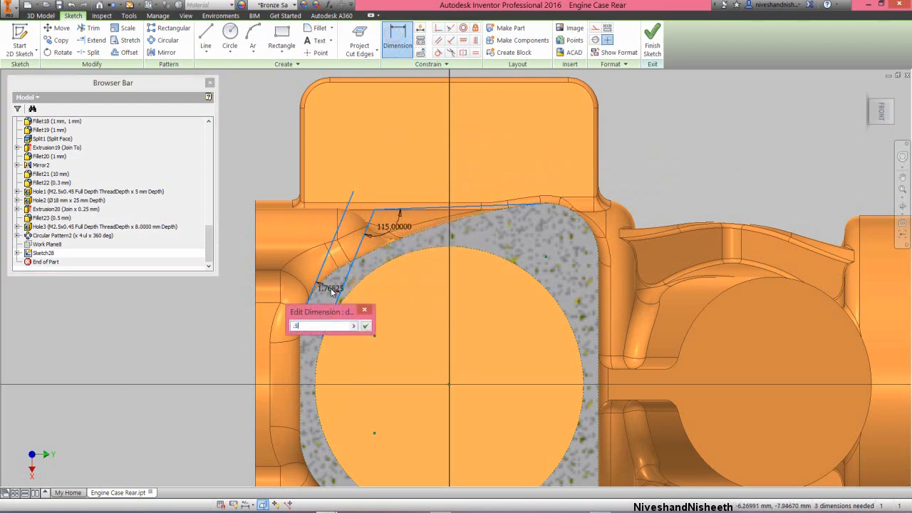
{"action": "type", "text": "5"}
{"action": "key", "text": "Return"}
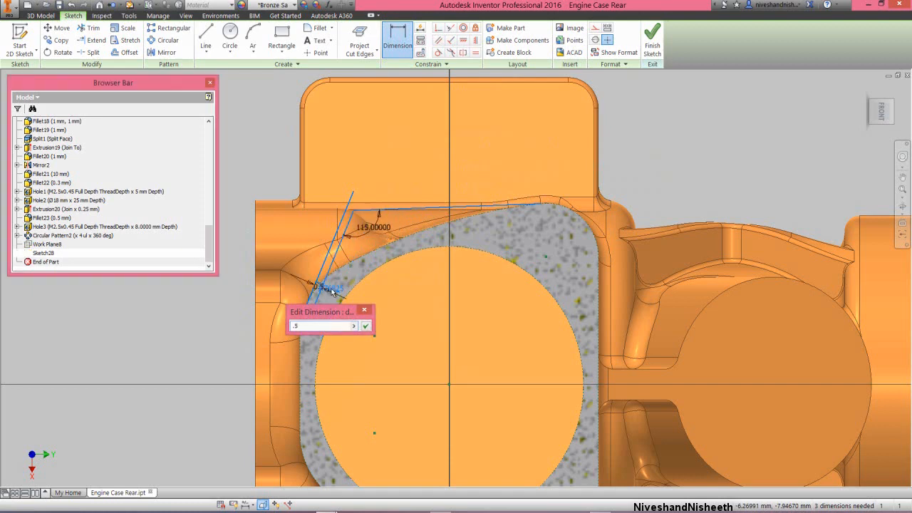
{"action": "right_click", "coordinate": [620, 146]}
{"action": "left_click", "coordinate": [649, 147]}
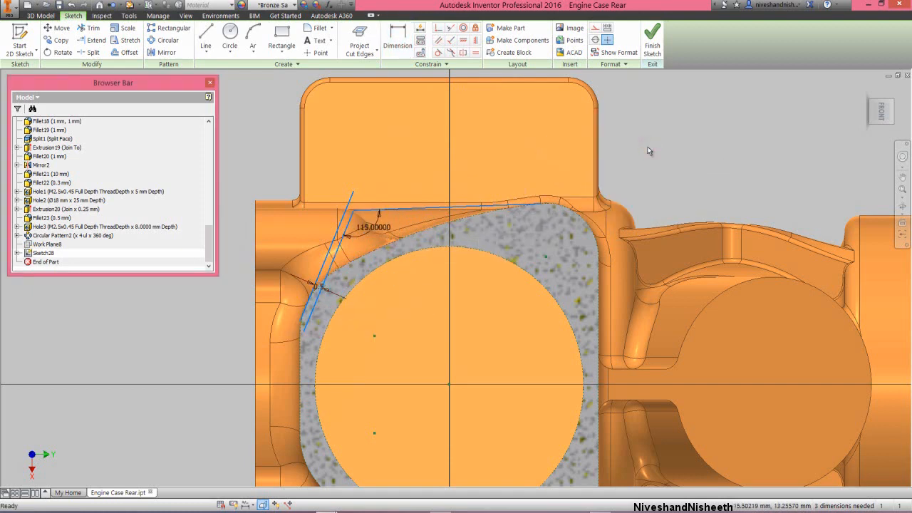
Trim the inner slanted line's lower end at the cylinder outline and move the 0.5 mm dimension clear along the lines.
{"action": "left_click", "coordinate": [89, 28]}
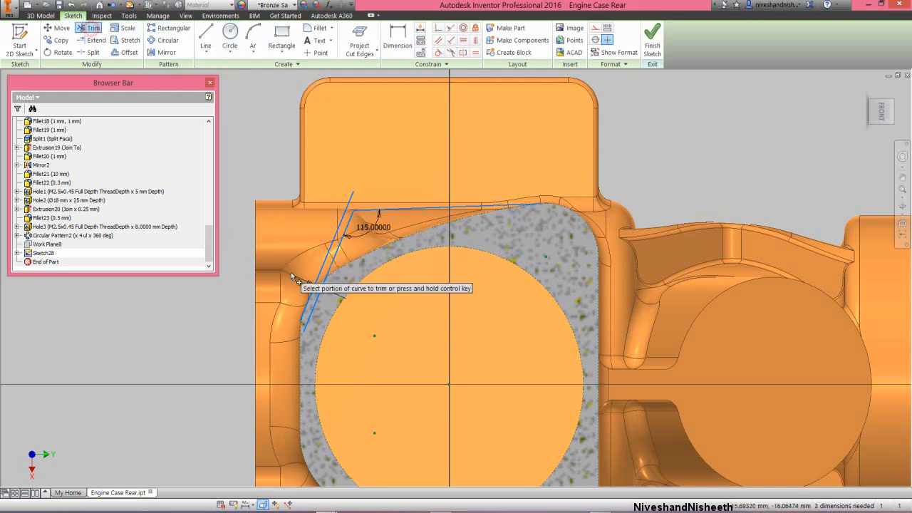
{"action": "left_click", "coordinate": [318, 296]}
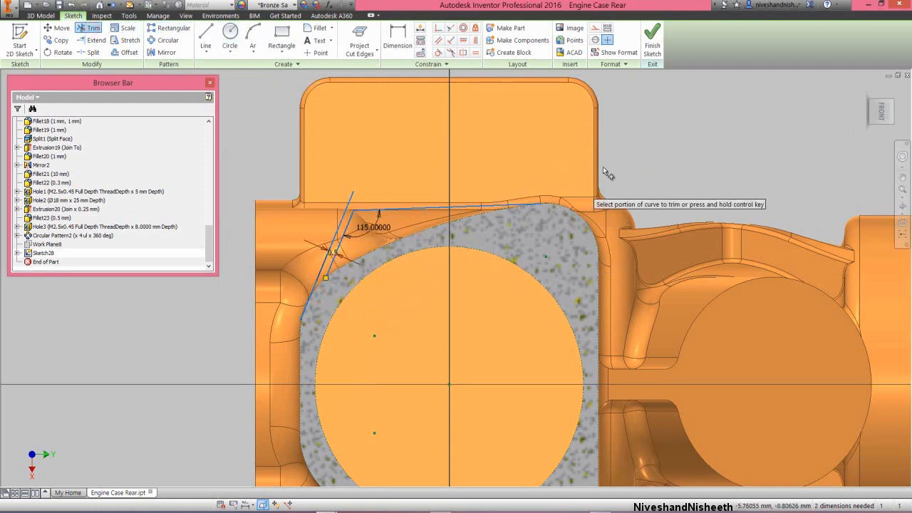
{"action": "right_click", "coordinate": [645, 151]}
{"action": "left_click", "coordinate": [651, 147]}
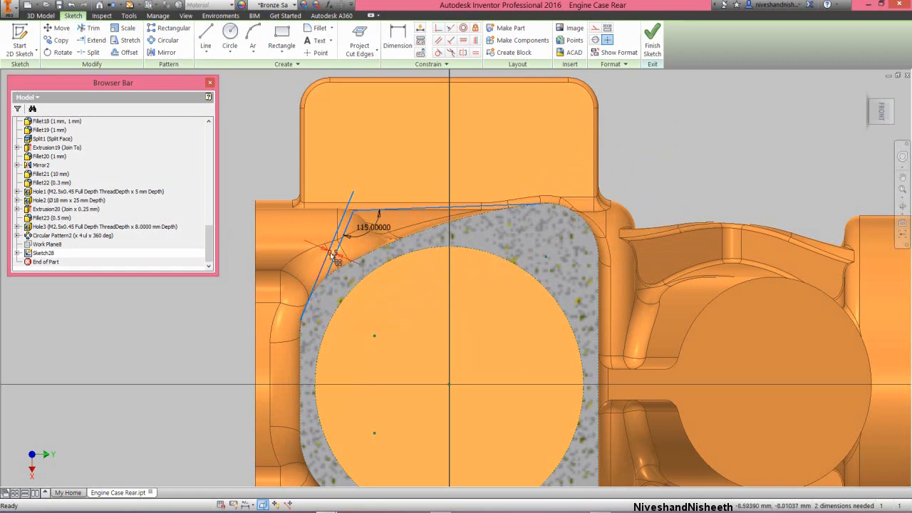
{"action": "left_click_drag", "start_coordinate": [335, 258], "coordinate": [311, 312]}
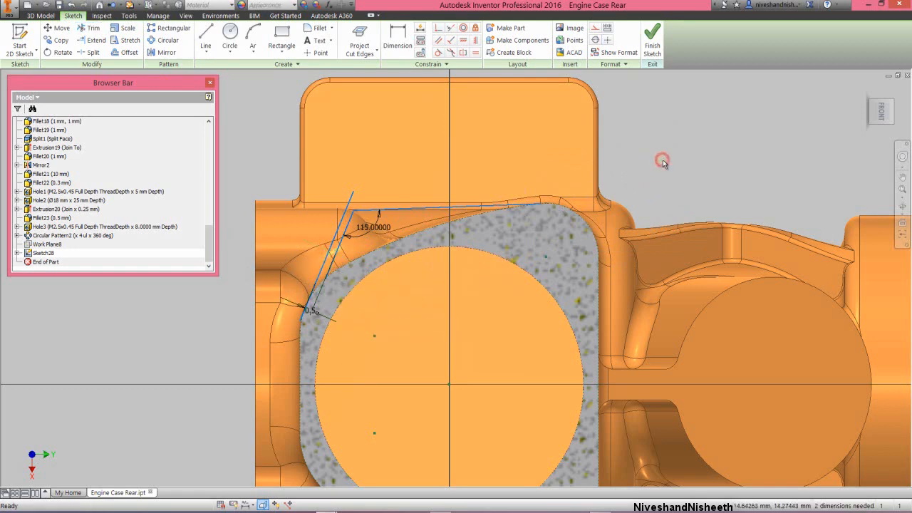
Constrain the top line tangent to the rounded corner of the projected cylinder outline.
{"action": "left_click", "coordinate": [438, 52]}
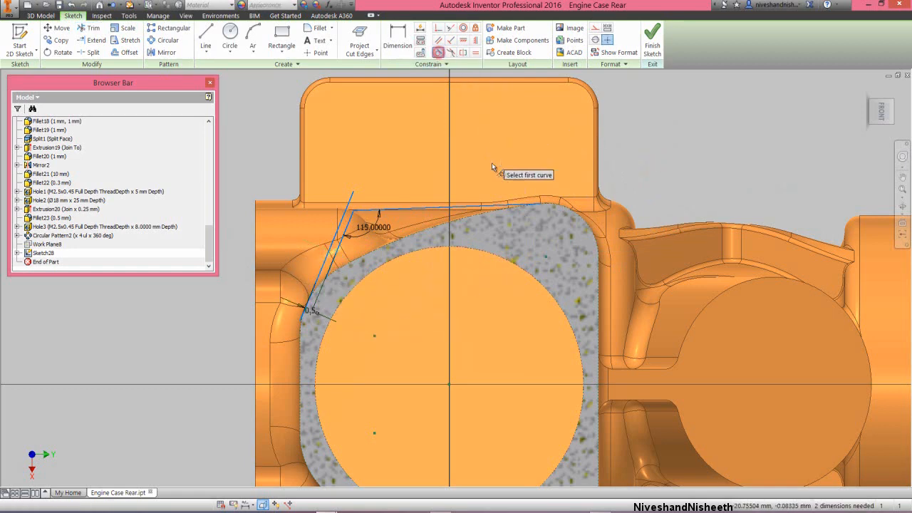
{"action": "left_click", "coordinate": [499, 206]}
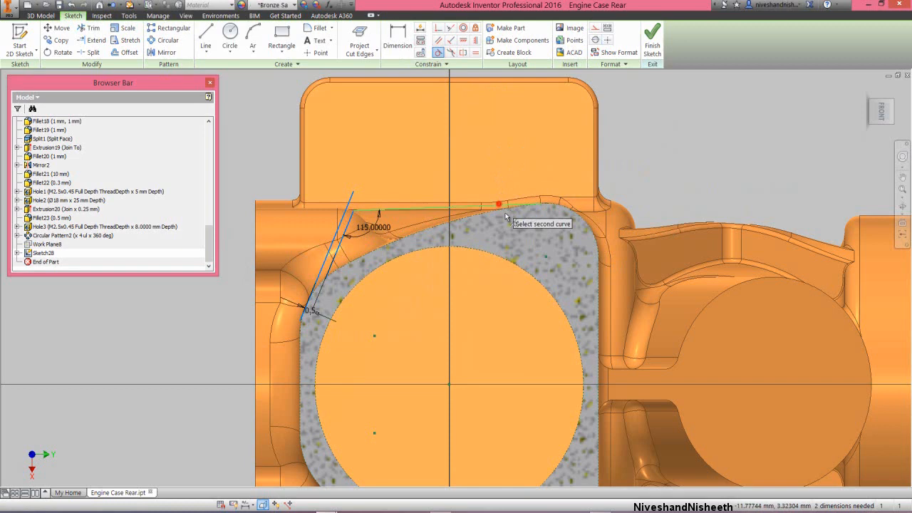
{"action": "left_click", "coordinate": [559, 211]}
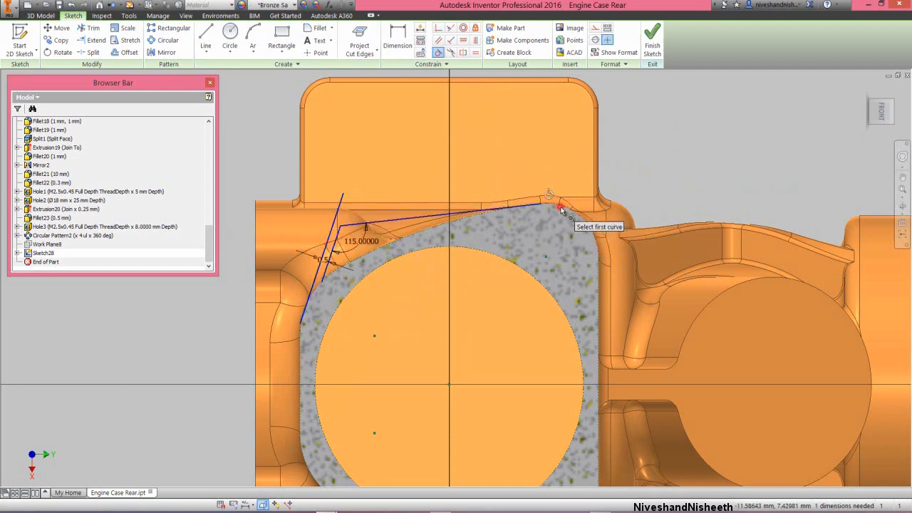
{"action": "right_click", "coordinate": [649, 141]}
{"action": "left_click", "coordinate": [606, 140]}
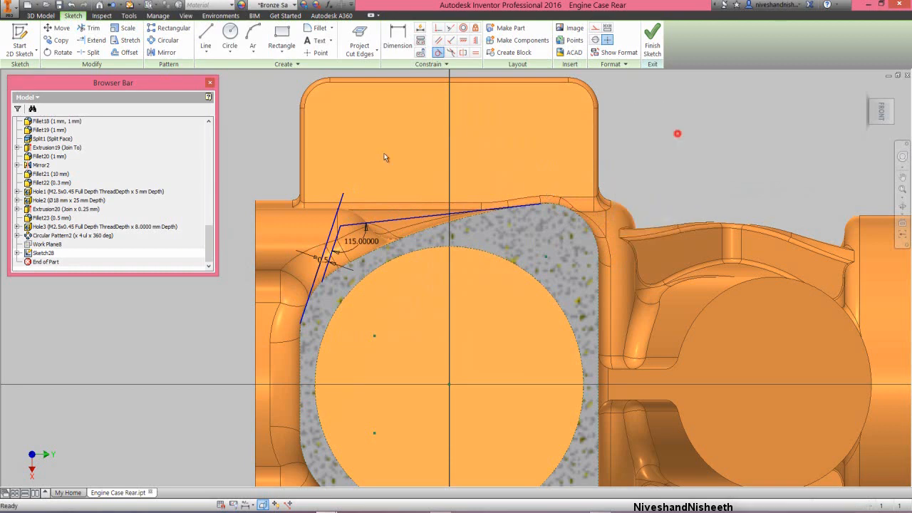
Convert the outer slanted line to construction geometry and the adjoining projected cylinder outline curve to normal geometry.
{"action": "left_click", "coordinate": [342, 202]}
{"action": "left_click", "coordinate": [593, 28]}
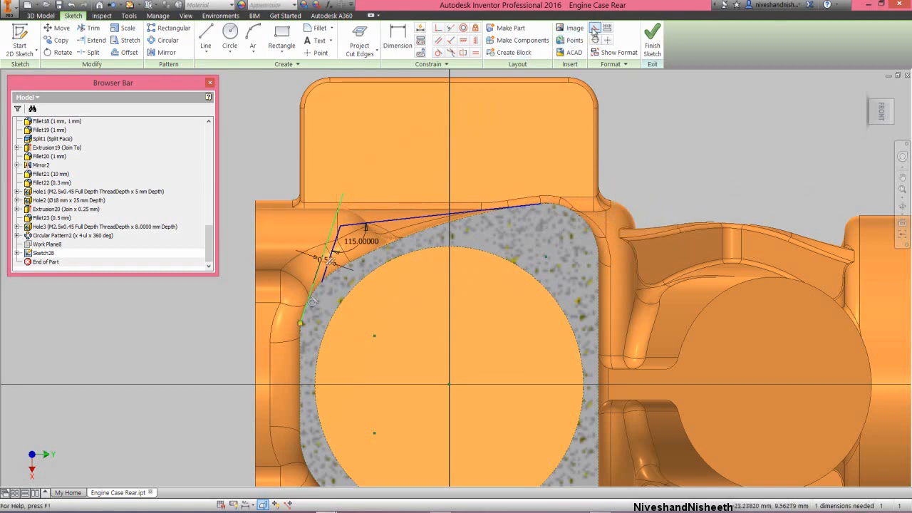
{"action": "left_click", "coordinate": [664, 163]}
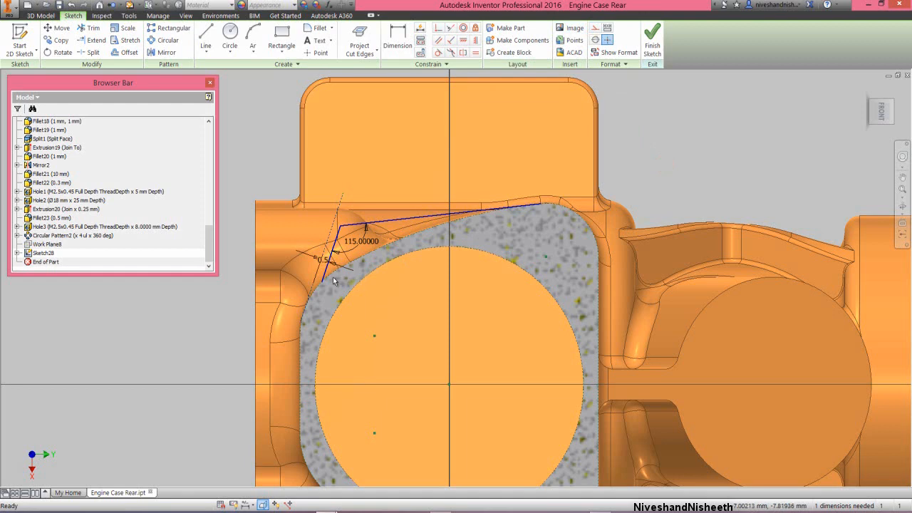
{"action": "left_click", "coordinate": [397, 245]}
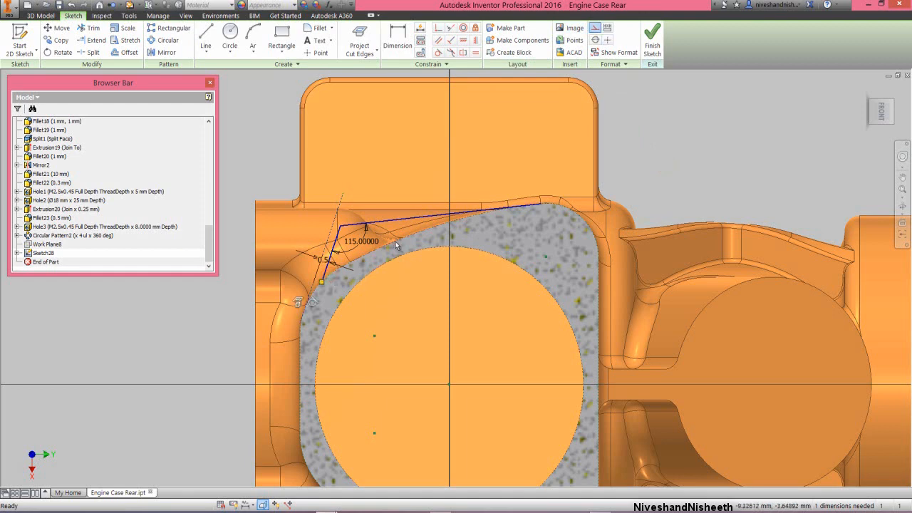
{"action": "left_click", "coordinate": [593, 28]}
{"action": "left_click", "coordinate": [654, 154]}
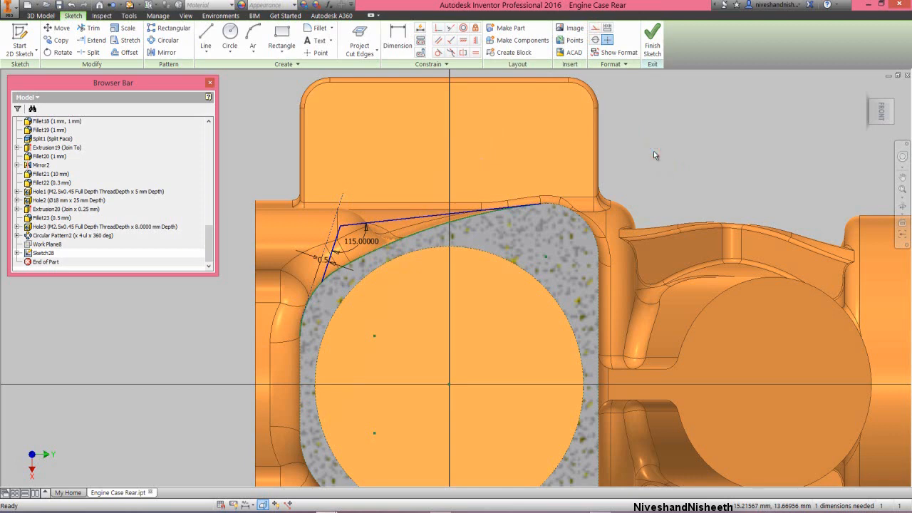
Finish the sketch, show the profile below the cylinder fins in an angled 3D view, and save the part.
{"action": "left_click", "coordinate": [651, 39]}
{"action": "left_click", "coordinate": [866, 92]}
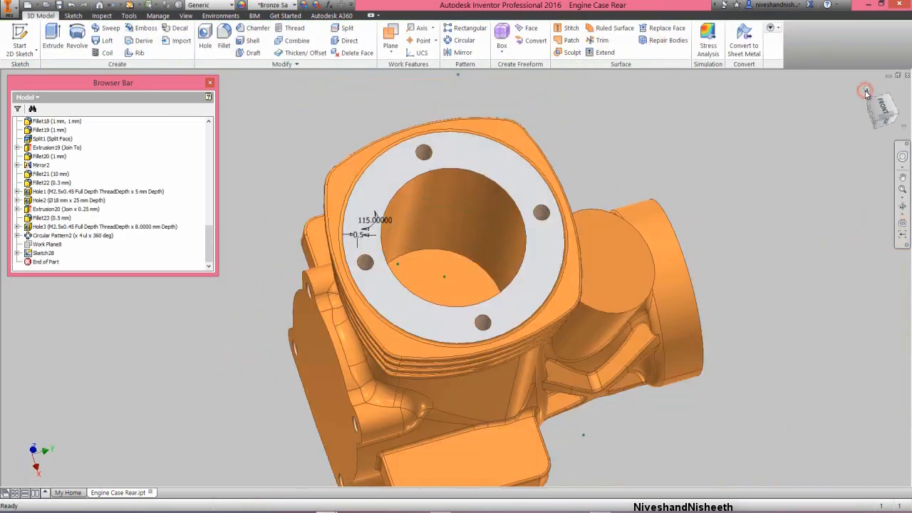
{"action": "left_click", "coordinate": [865, 107]}
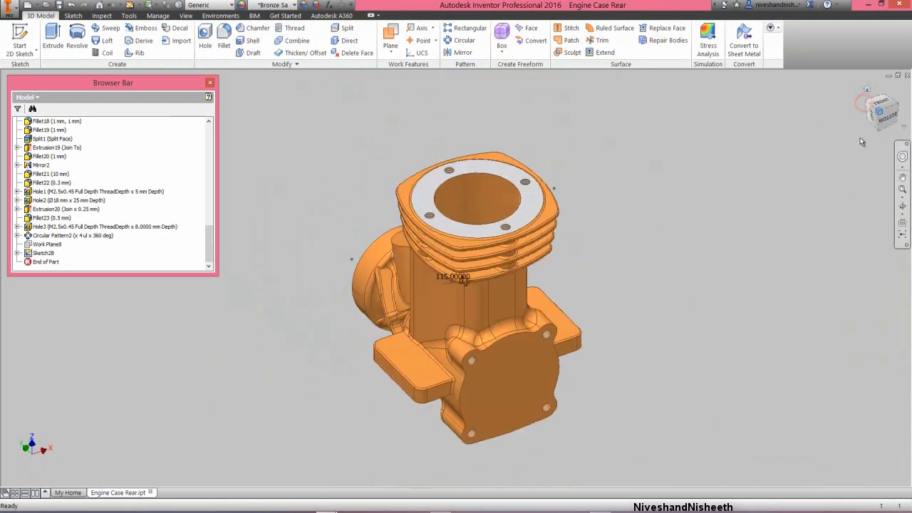
{"action": "left_click", "coordinate": [902, 206]}
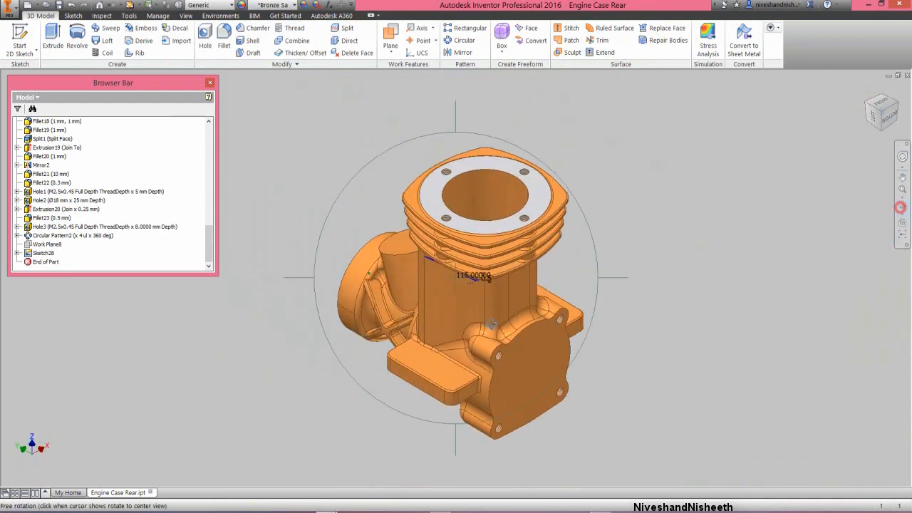
{"action": "scroll", "coordinate": [462, 273], "scroll_direction": "up", "scroll_amount": 6}
{"action": "left_click_drag", "start_coordinate": [462, 272], "coordinate": [473, 257]}
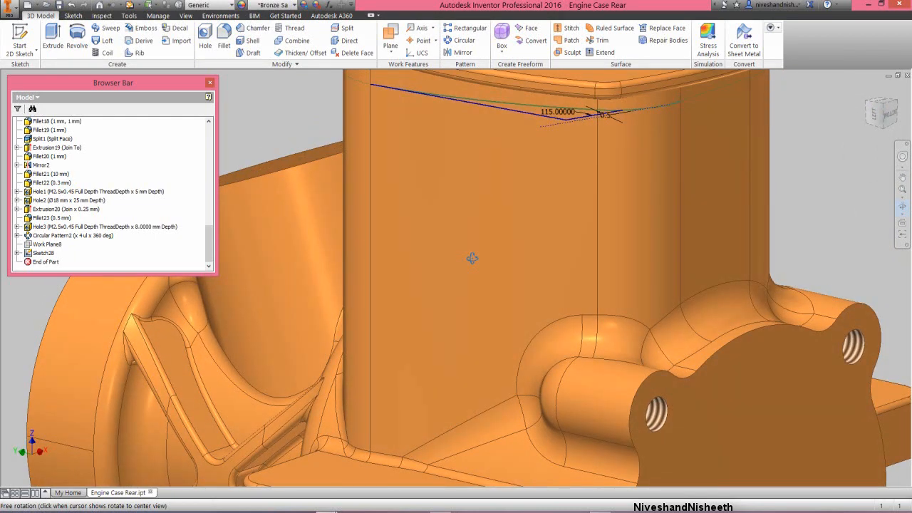
{"action": "right_click", "coordinate": [467, 168]}
{"action": "left_click", "coordinate": [497, 170]}
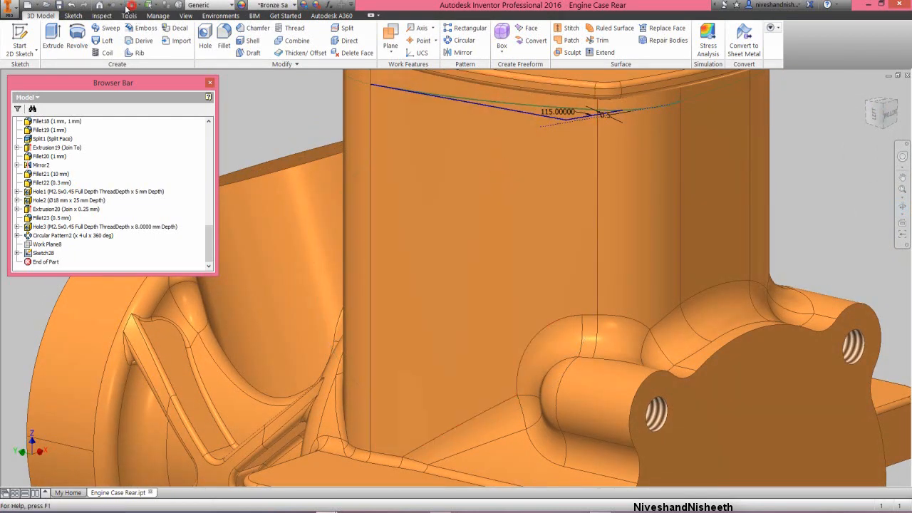
{"action": "left_click", "coordinate": [59, 5]}
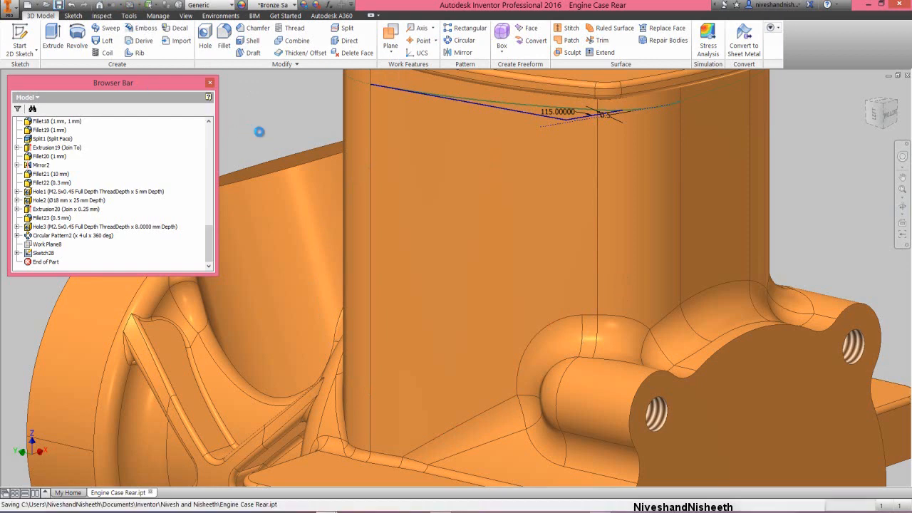
Extrude the closed sketch profile 1 mm downward as a join to form a small fin on the cylinder wall.
{"action": "left_click", "coordinate": [53, 37]}
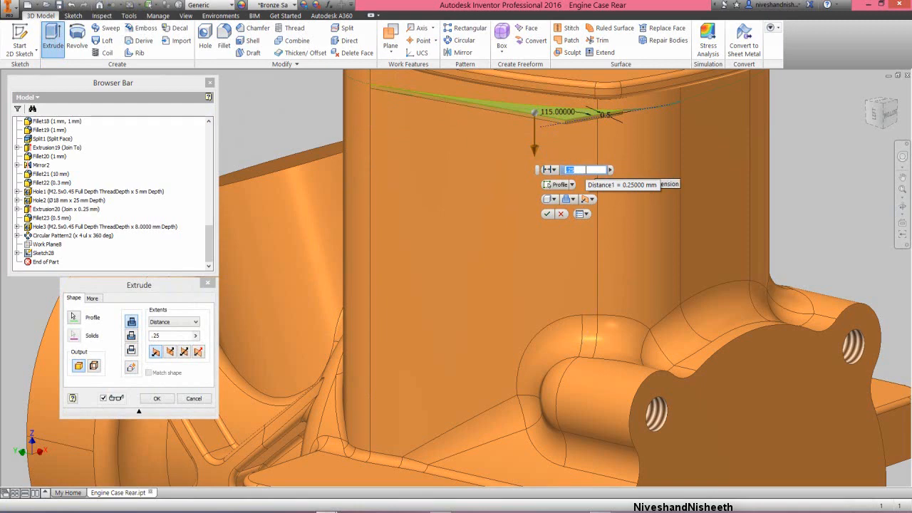
{"action": "type", "text": "1"}
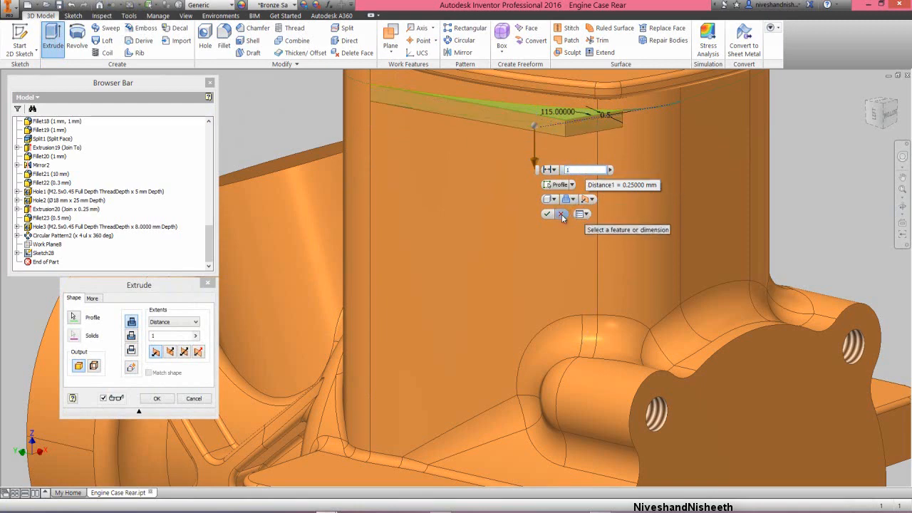
{"action": "key", "text": "Return"}
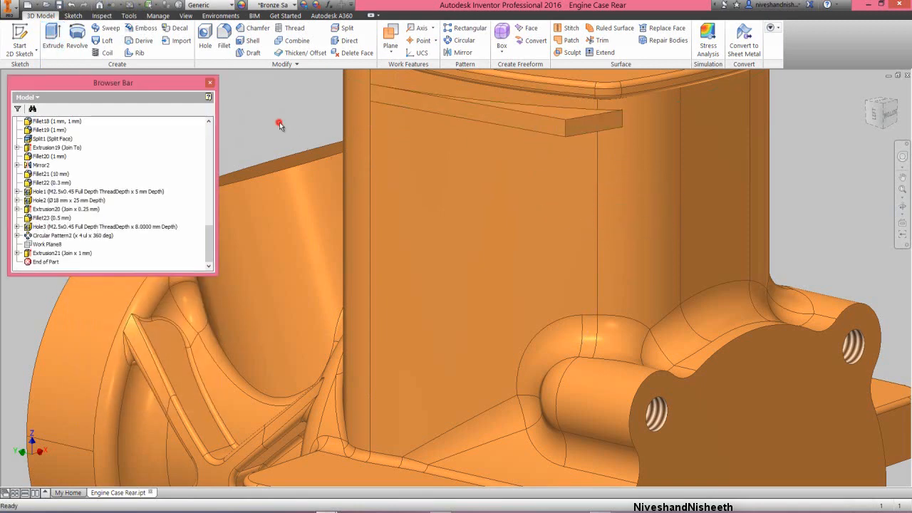
Fillet the five outer edges of the small fin below the cylinder fins with a 0.3 mm radius.
{"action": "key", "text": "f"}
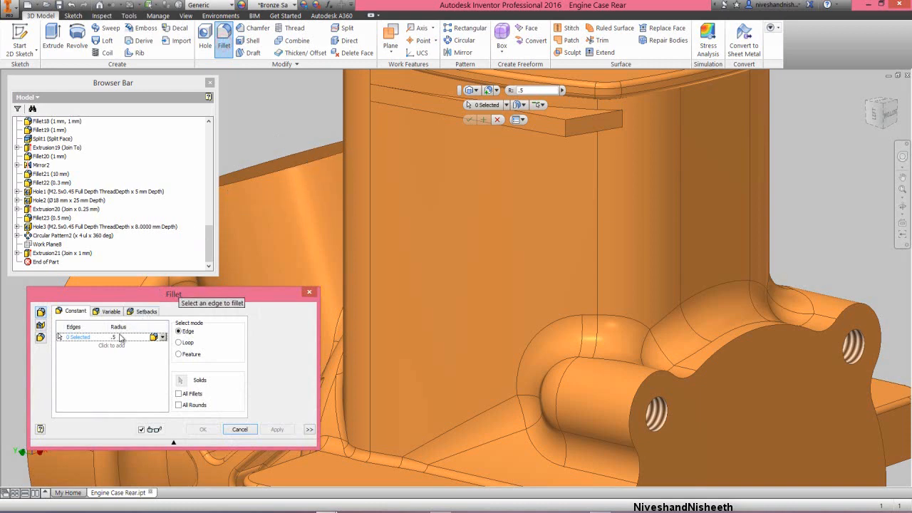
{"action": "type", "text": "1"}
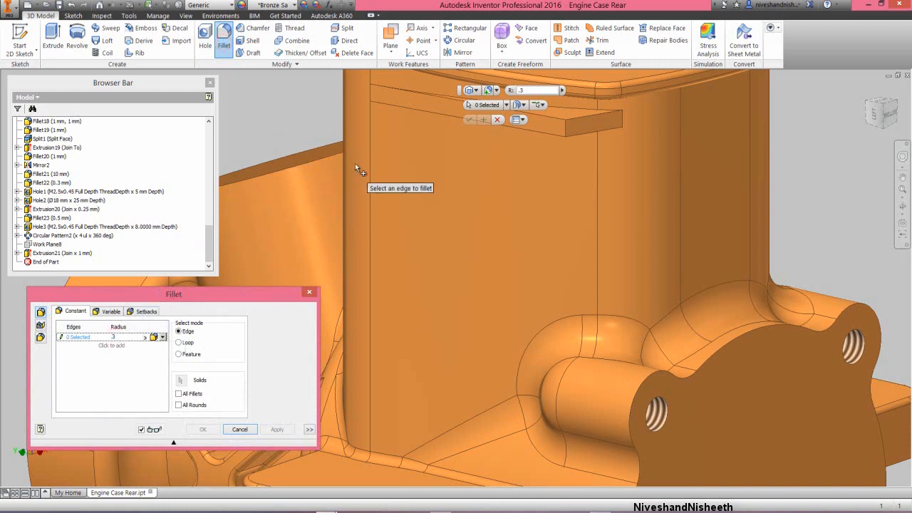
{"action": "left_click", "coordinate": [444, 96]}
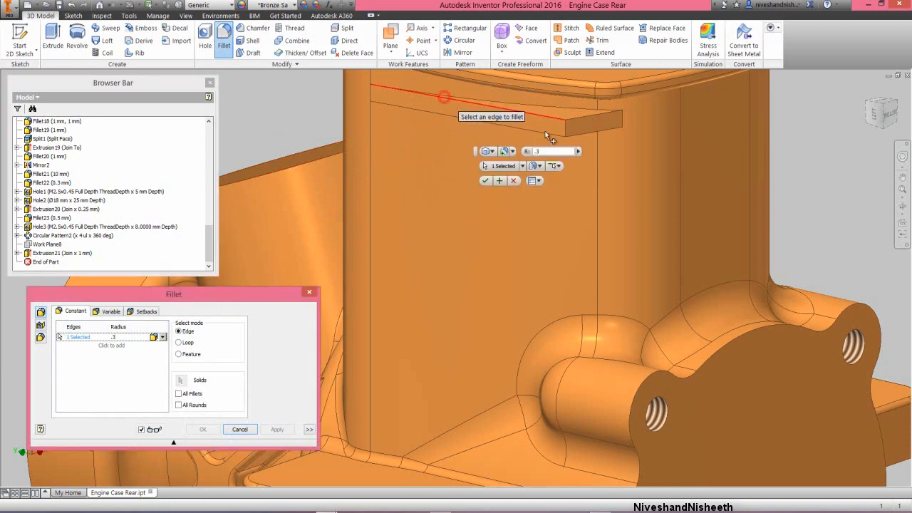
{"action": "left_click", "coordinate": [585, 117]}
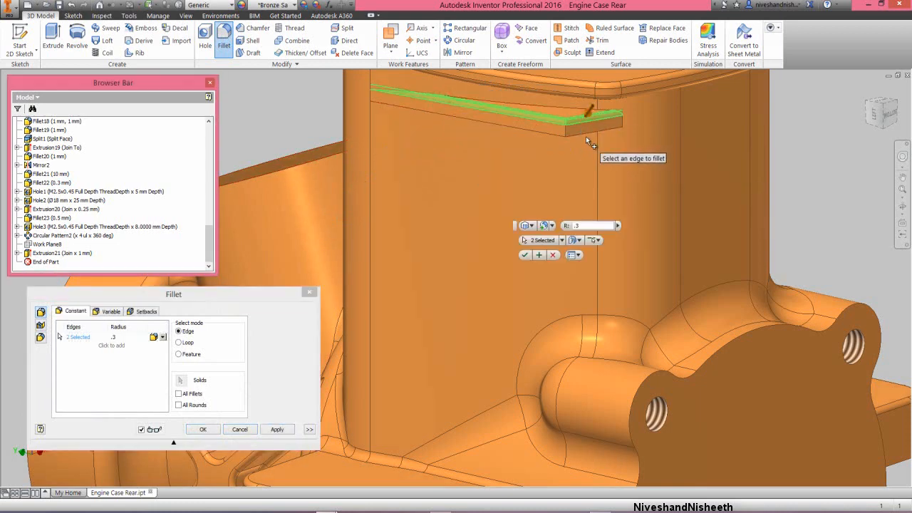
{"action": "left_click", "coordinate": [587, 134]}
{"action": "left_click", "coordinate": [546, 133]}
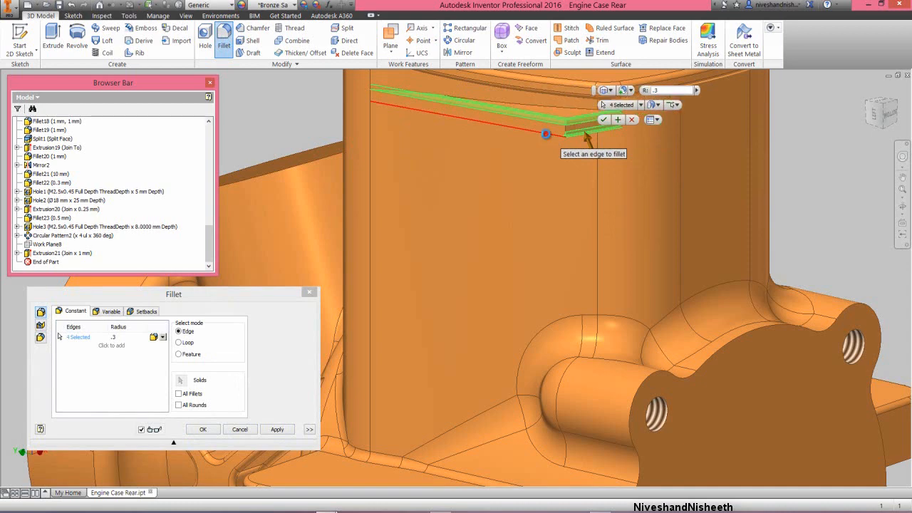
{"action": "left_click", "coordinate": [566, 129]}
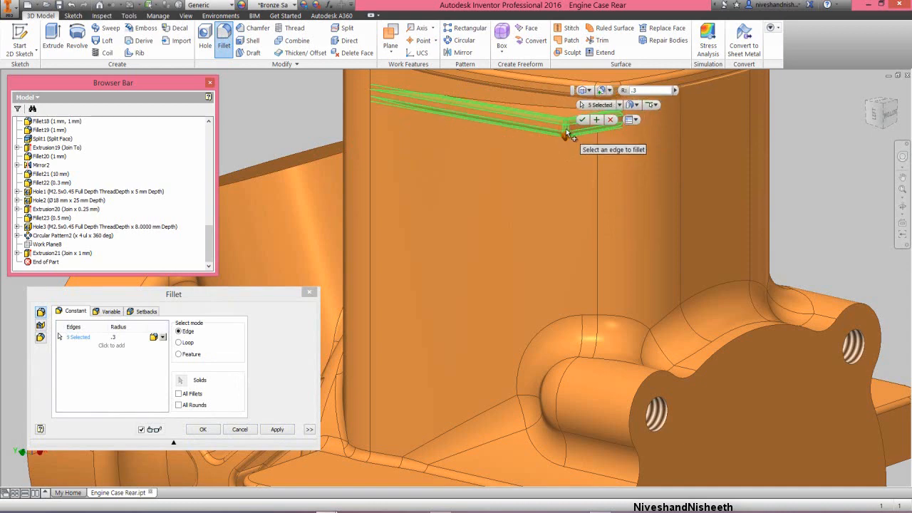
{"action": "left_click", "coordinate": [202, 428]}
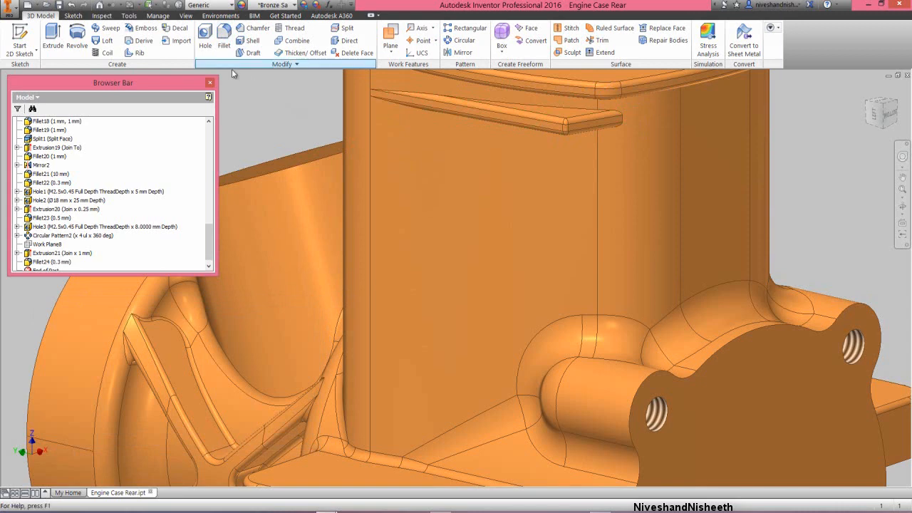
Fillet the edges where the small fin meets the cylinder wall with a 0.5 mm radius and save the part.
{"action": "left_click", "coordinate": [221, 46]}
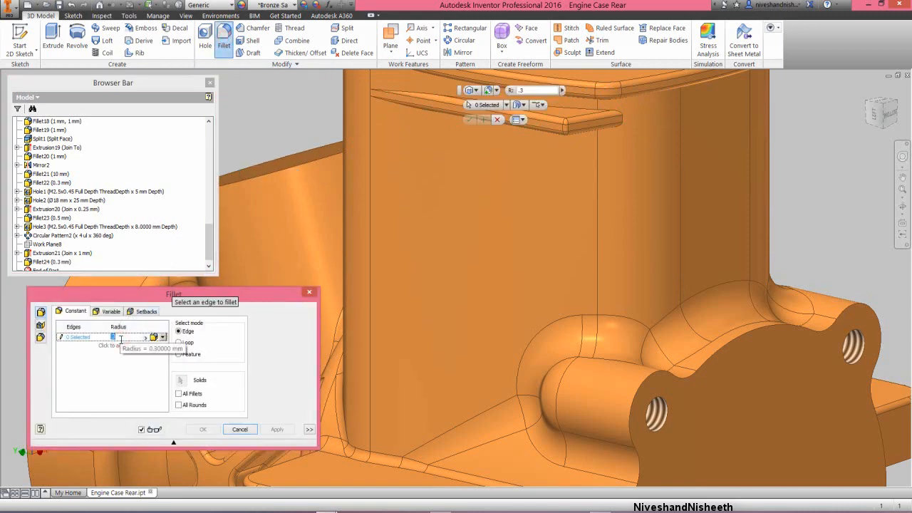
{"action": "key", "text": "BackSpace"}
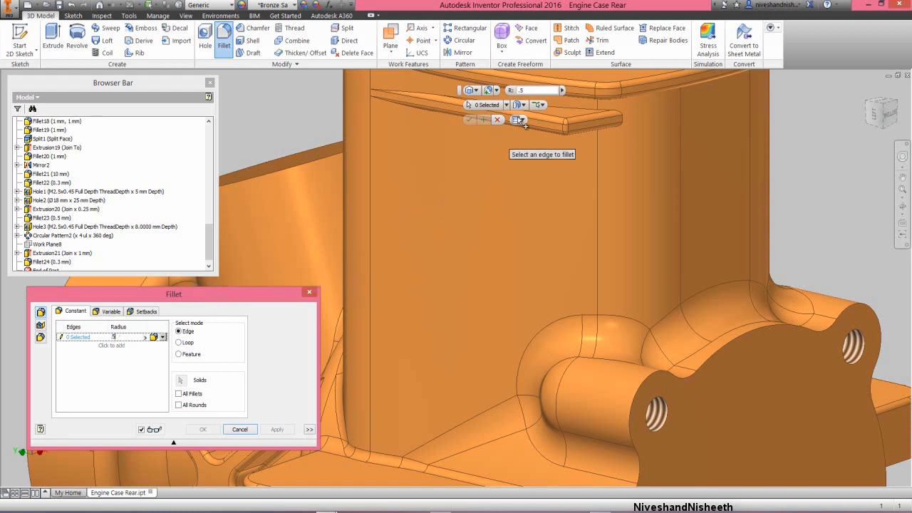
{"action": "left_click", "coordinate": [564, 106]}
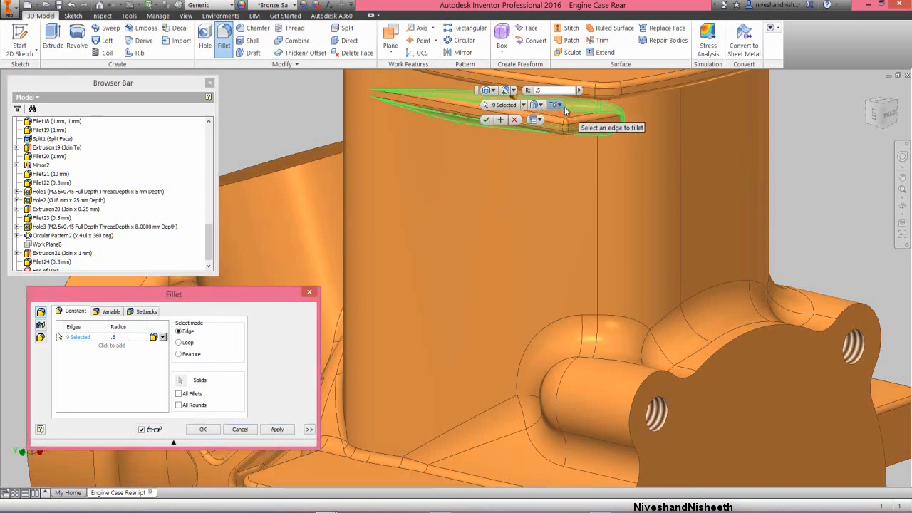
{"action": "left_click", "coordinate": [203, 429]}
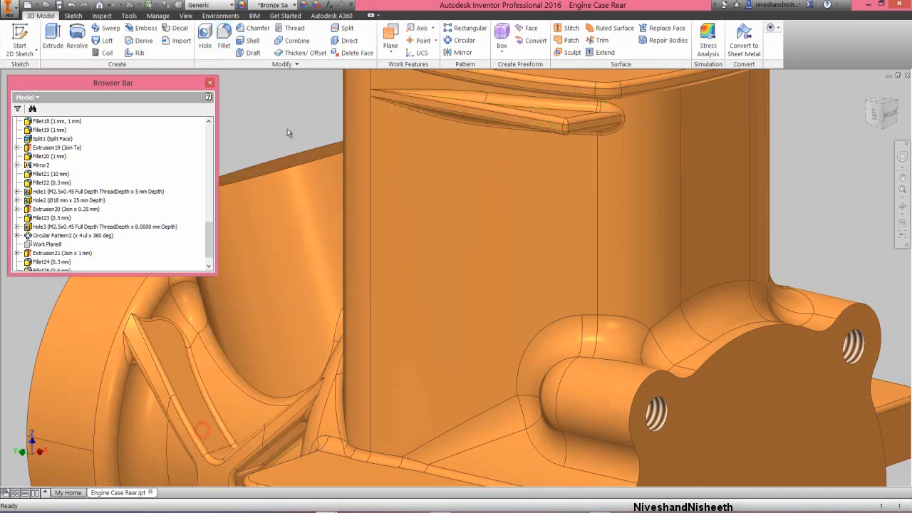
{"action": "scroll", "coordinate": [523, 237], "scroll_direction": "down", "scroll_amount": 3}
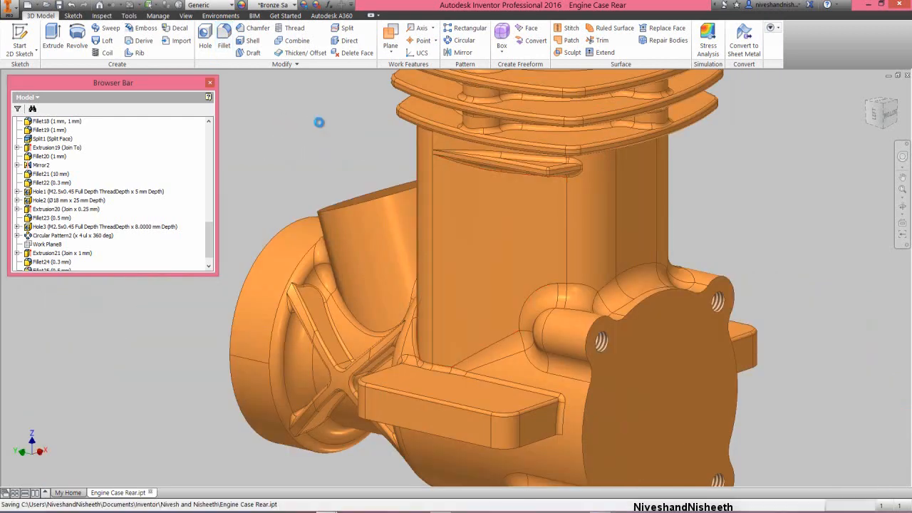
Mirror the small fin's 1 mm extrusion about the YZ origin plane to the opposite side of the cylinder.
{"action": "left_click", "coordinate": [887, 110]}
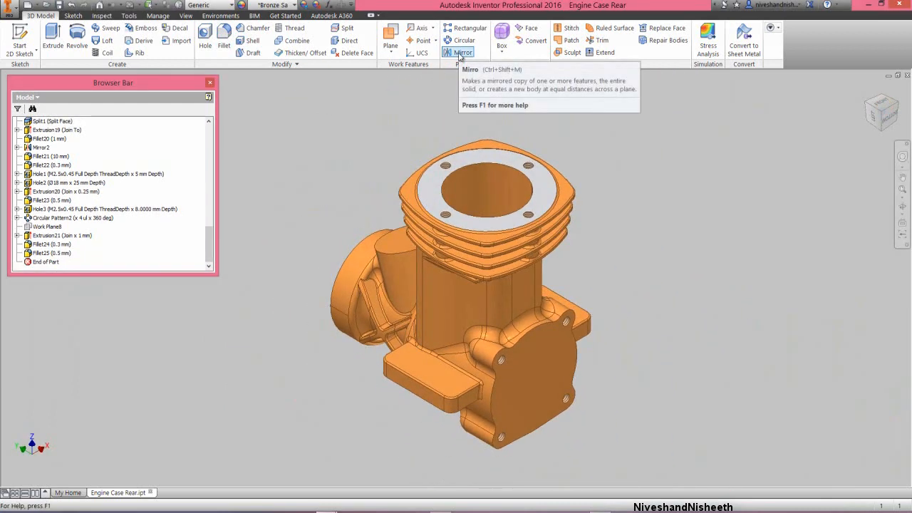
{"action": "left_click", "coordinate": [462, 53]}
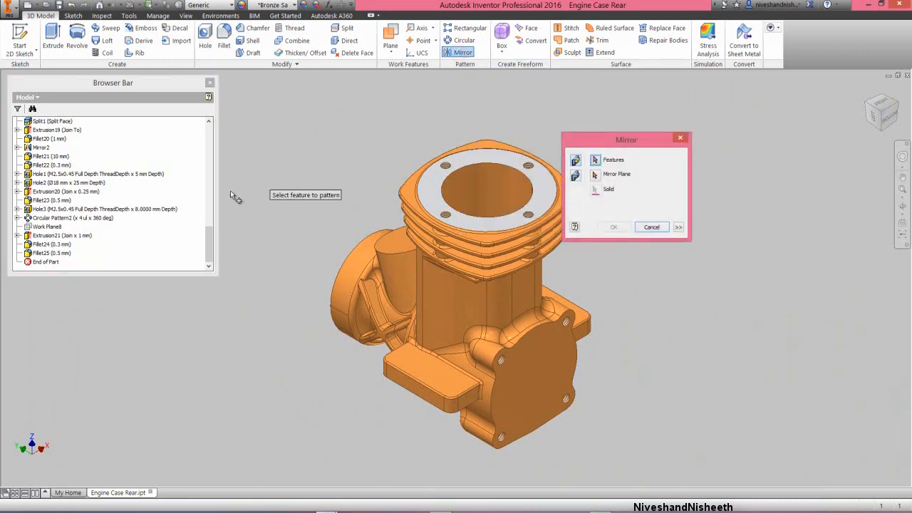
{"action": "left_click", "coordinate": [90, 242]}
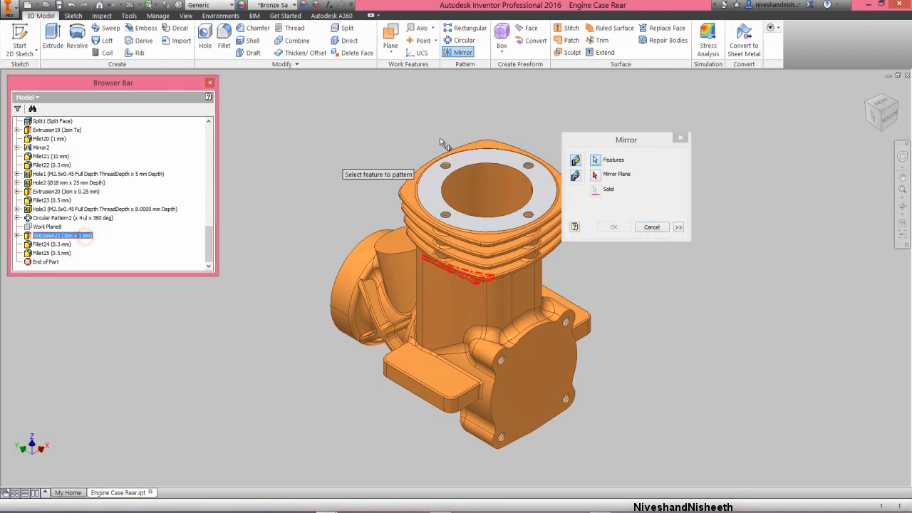
{"action": "left_click", "coordinate": [619, 140]}
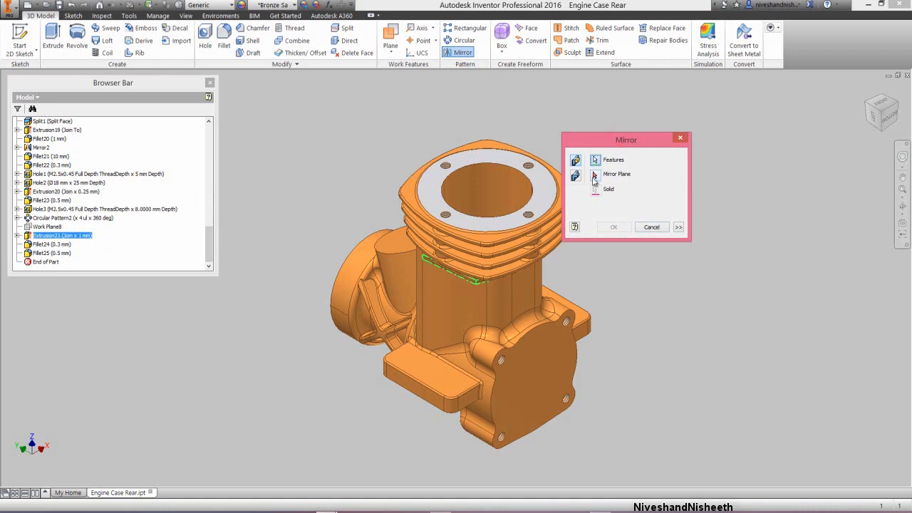
{"action": "left_click", "coordinate": [594, 175]}
{"action": "left_click_drag", "start_coordinate": [211, 236], "coordinate": [207, 134]}
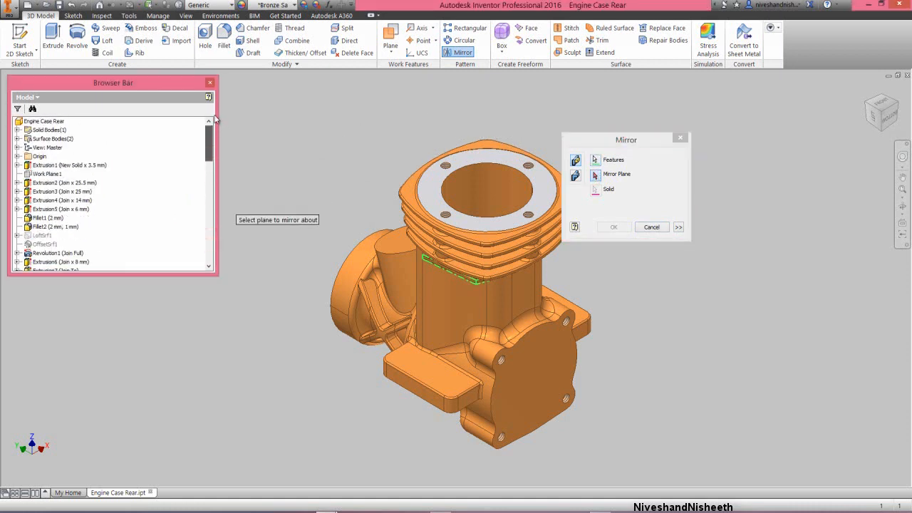
{"action": "left_click", "coordinate": [17, 156]}
{"action": "left_click", "coordinate": [51, 164]}
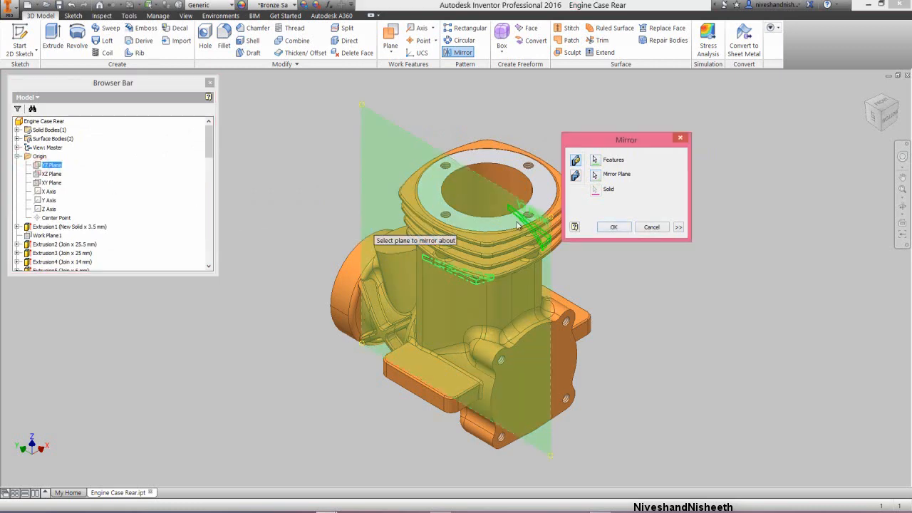
{"action": "left_click", "coordinate": [617, 226]}
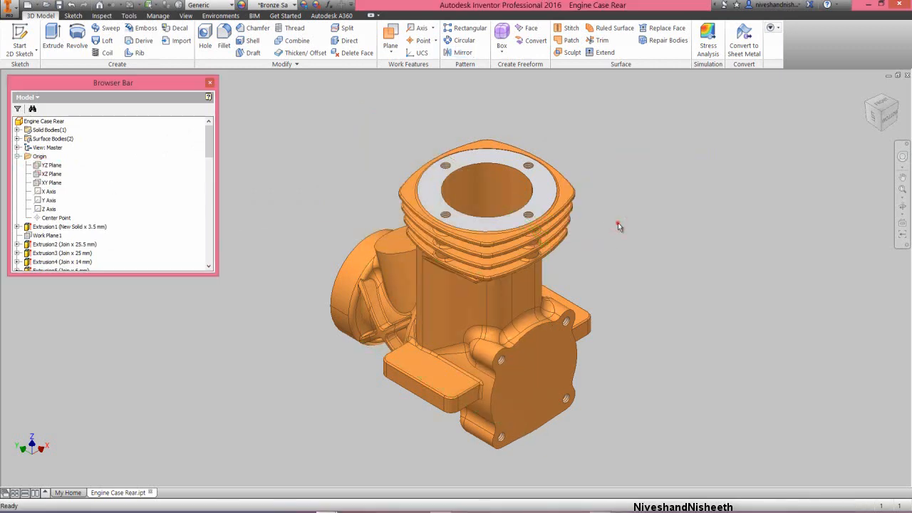
Show the mirrored fin in a close angled view and collapse all entries of the model tree.
{"action": "left_click", "coordinate": [895, 103]}
{"action": "left_click", "coordinate": [903, 206]}
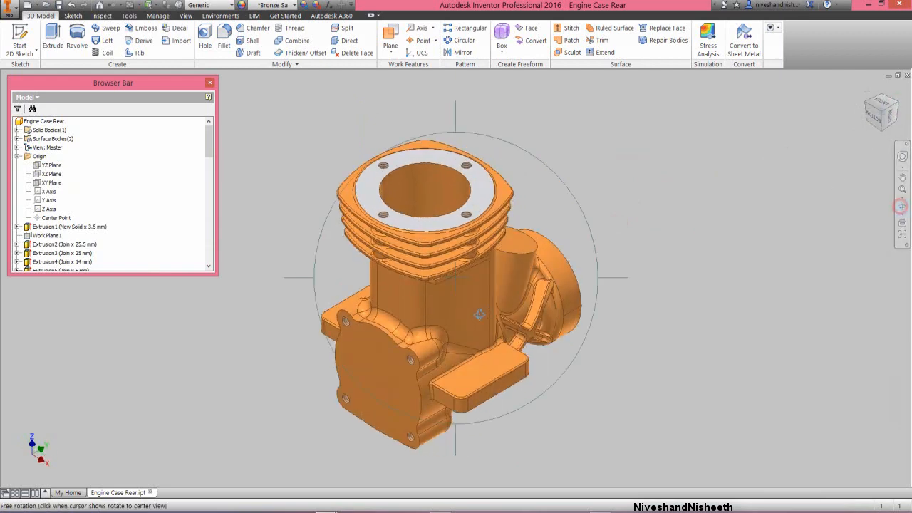
{"action": "left_click_drag", "start_coordinate": [477, 314], "coordinate": [461, 288]}
{"action": "scroll", "coordinate": [429, 227], "scroll_direction": "down", "scroll_amount": 6}
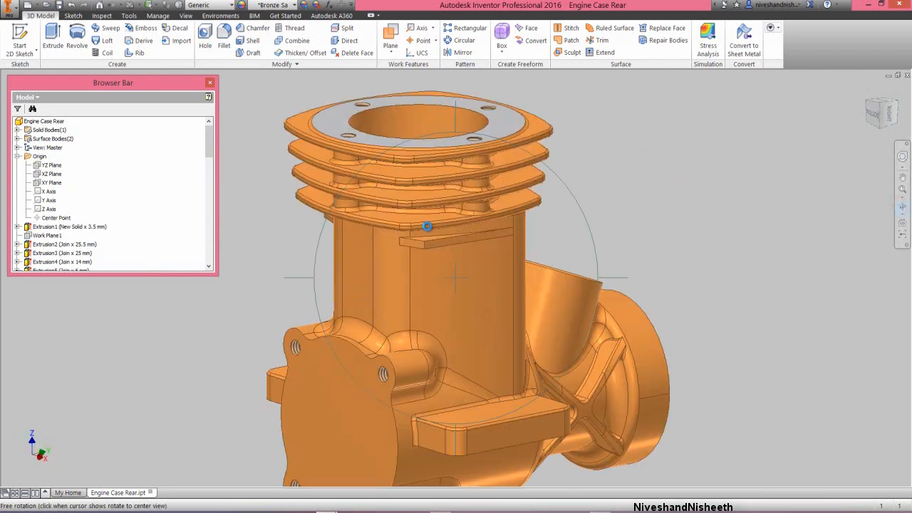
{"action": "right_click", "coordinate": [452, 253]}
{"action": "left_click", "coordinate": [479, 255]}
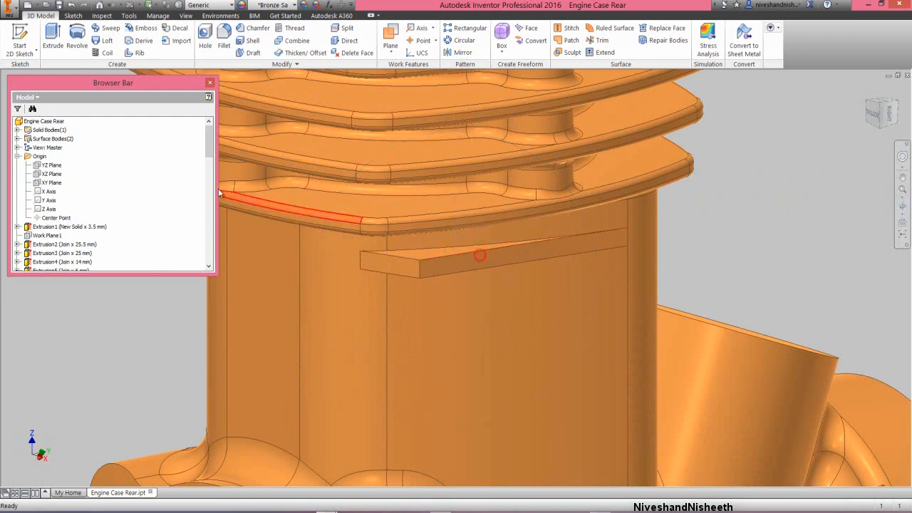
{"action": "right_click", "coordinate": [163, 163]}
{"action": "left_click", "coordinate": [169, 265]}
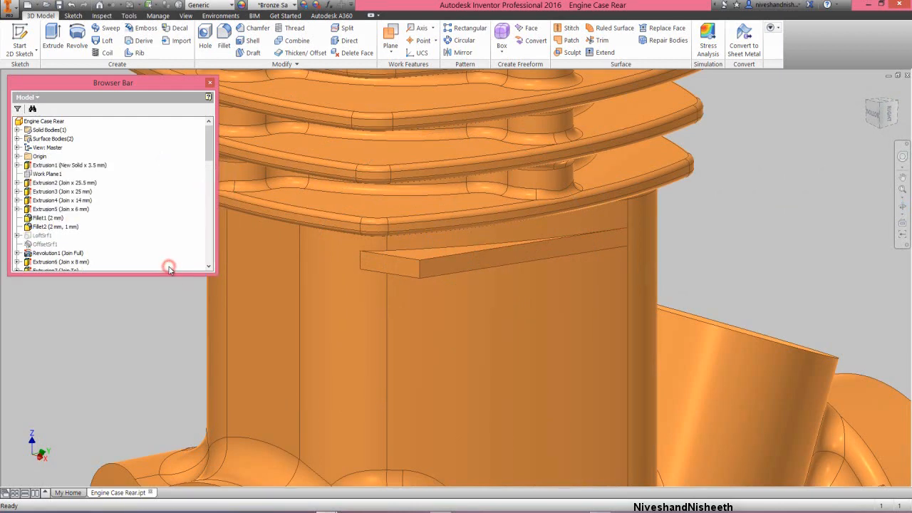
Fillet the five outer edges of the mirrored fin with a 0.3 mm radius.
{"action": "left_click", "coordinate": [223, 40]}
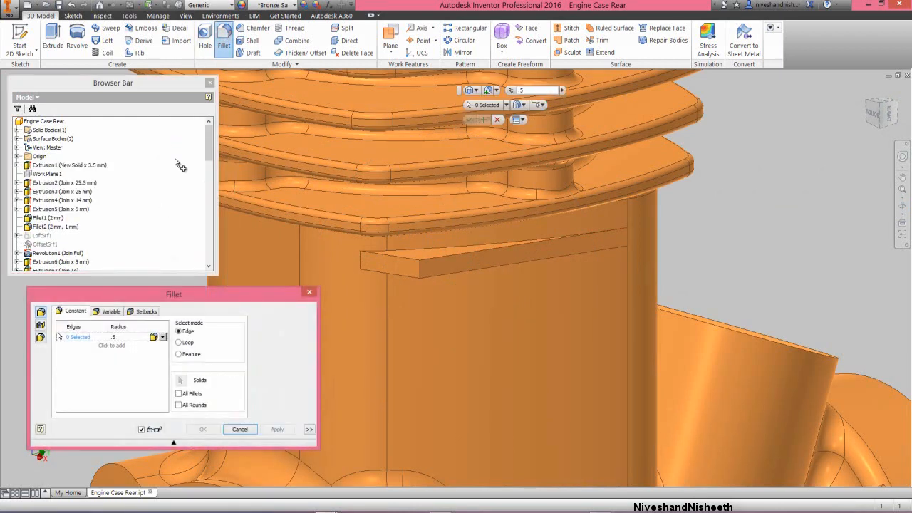
{"action": "left_click", "coordinate": [405, 257]}
{"action": "left_click", "coordinate": [452, 272]}
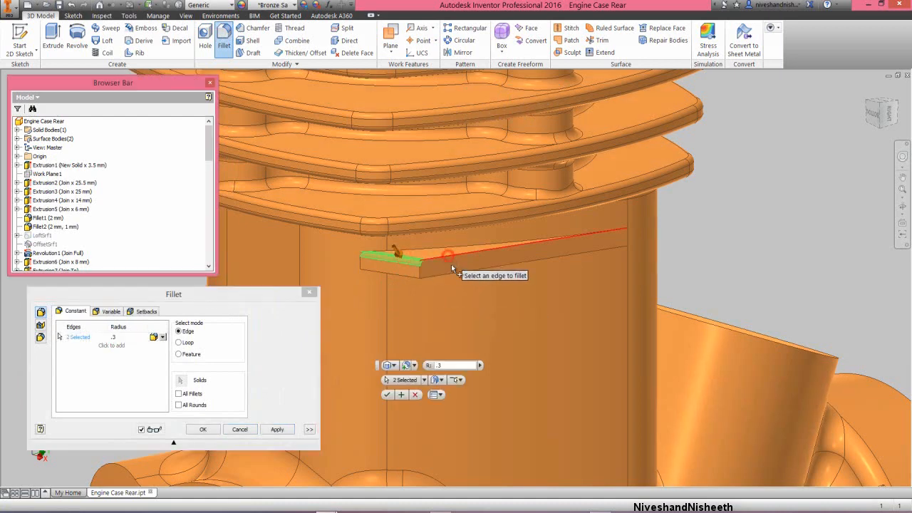
{"action": "left_click", "coordinate": [454, 271]}
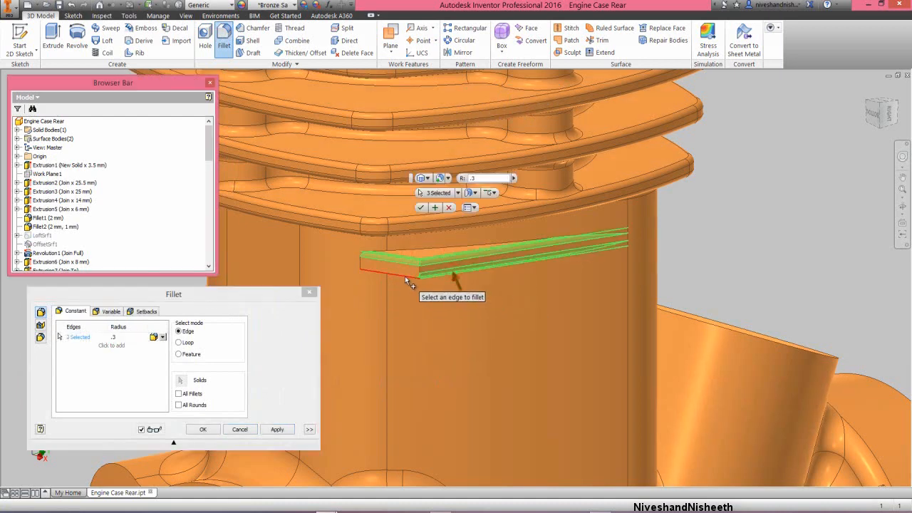
{"action": "left_click", "coordinate": [406, 276]}
{"action": "left_click", "coordinate": [418, 270]}
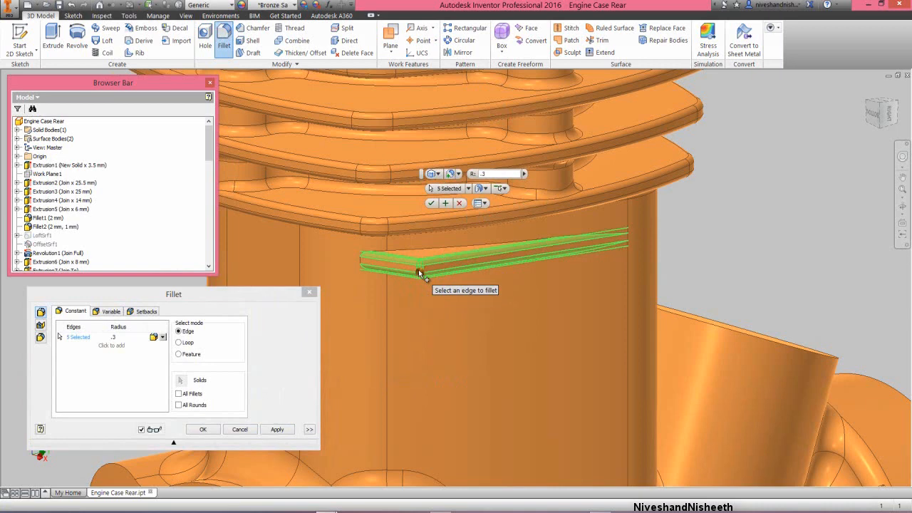
{"action": "left_click", "coordinate": [277, 429]}
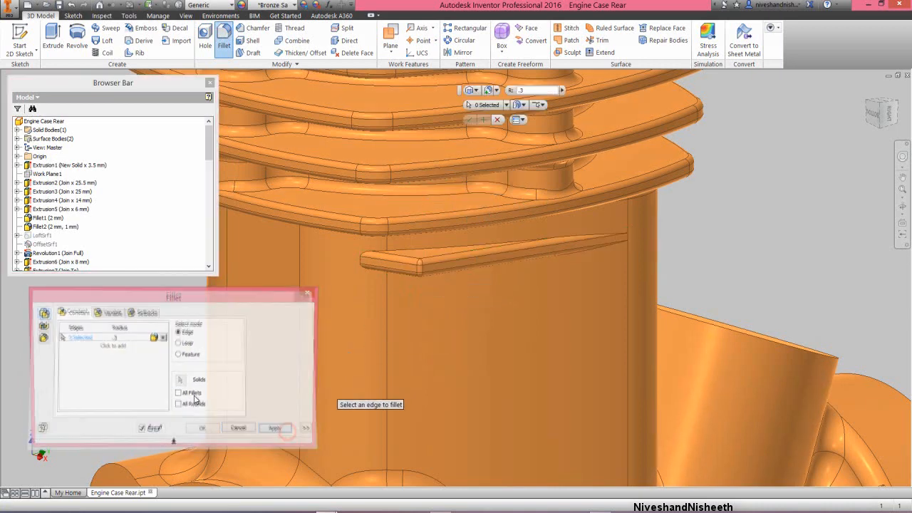
Fillet the edges where the mirrored fin meets the cylinder wall with a 0.5 mm radius.
{"action": "type", "text": "5"}
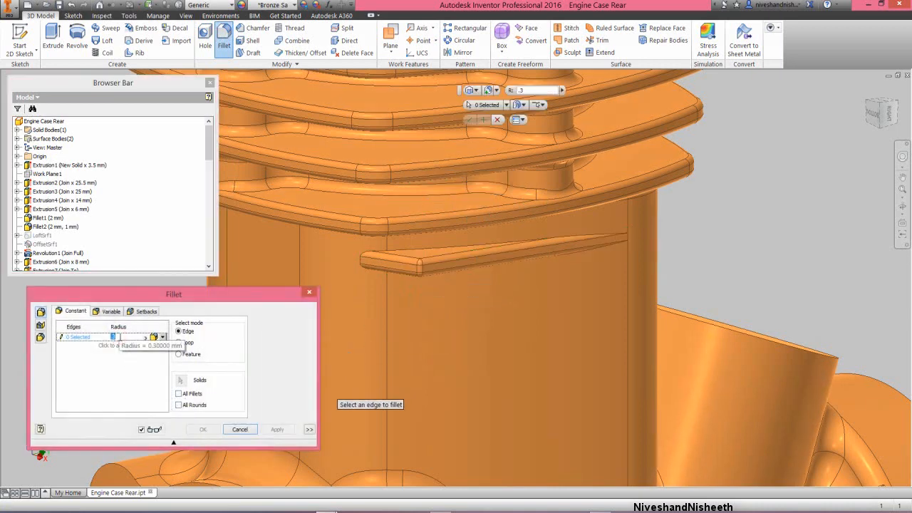
{"action": "left_click", "coordinate": [438, 249]}
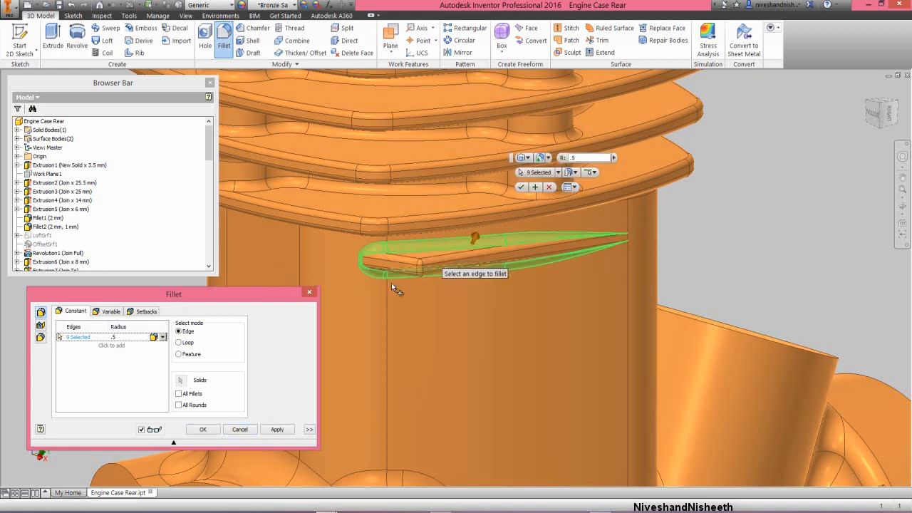
{"action": "left_click", "coordinate": [203, 429]}
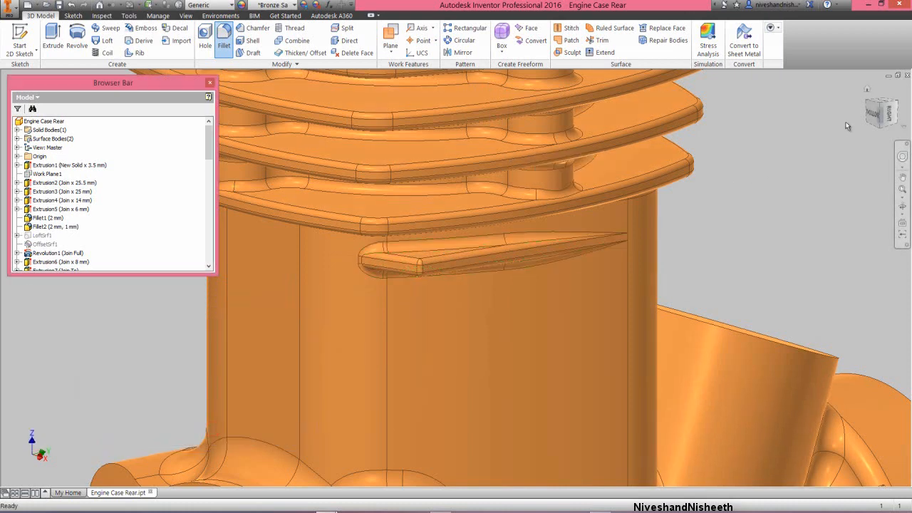
Start a rectangular pattern using the small fin's 1 mm extrusion, its mirror, and the 0.3 mm and 0.5 mm fillets of both fins.
{"action": "left_click", "coordinate": [878, 106]}
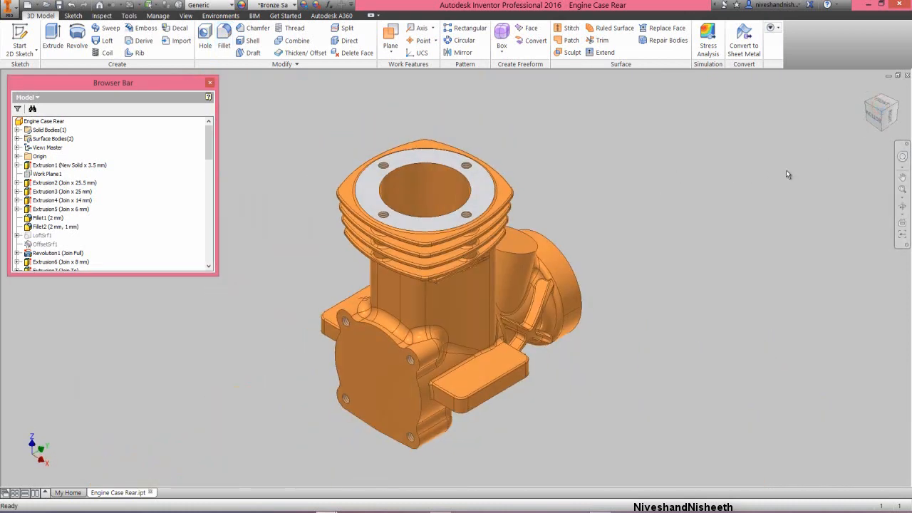
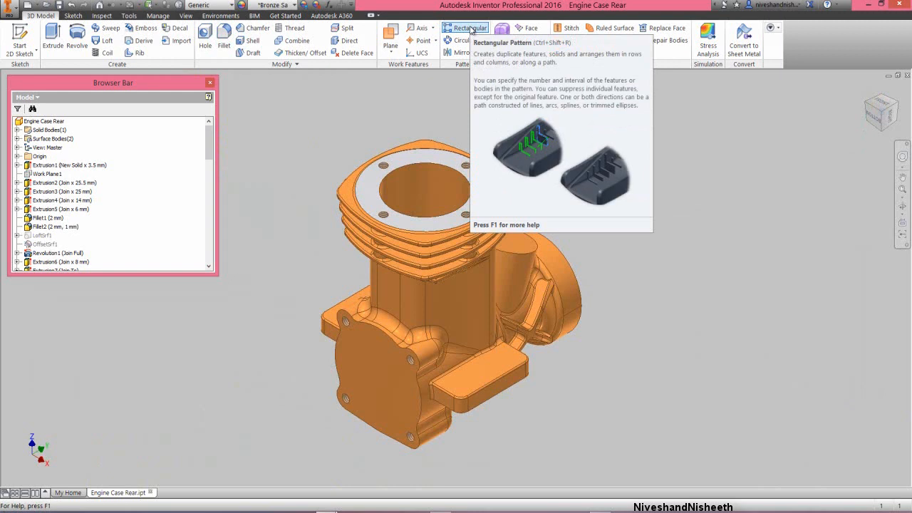
{"action": "left_click", "coordinate": [471, 28]}
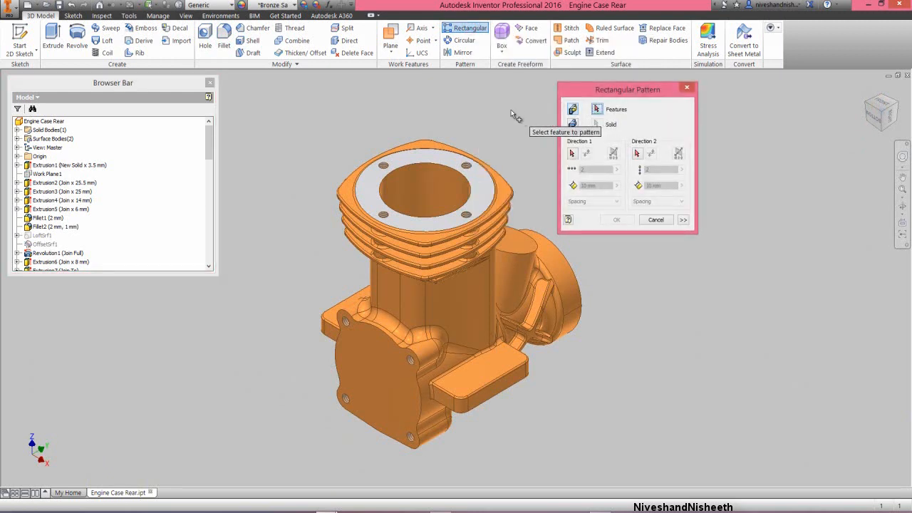
{"action": "left_click_drag", "start_coordinate": [208, 149], "coordinate": [207, 260]}
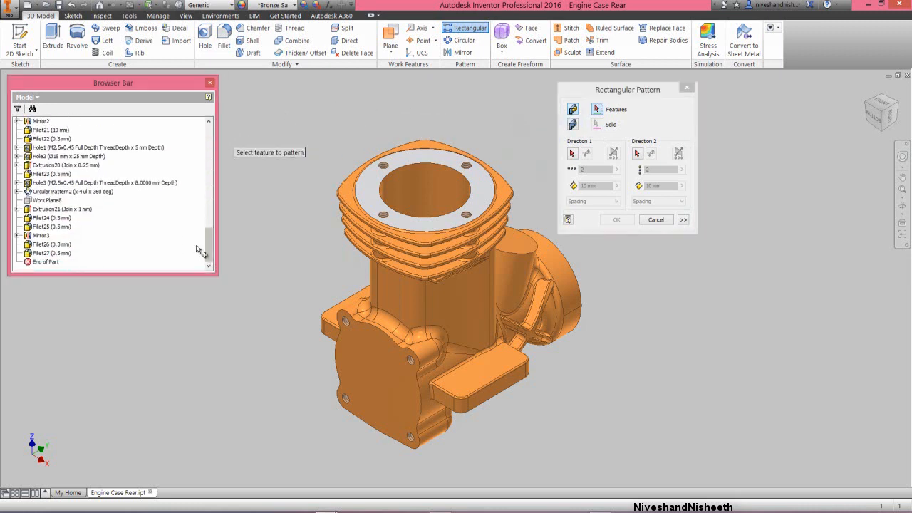
{"action": "left_click", "coordinate": [86, 209]}
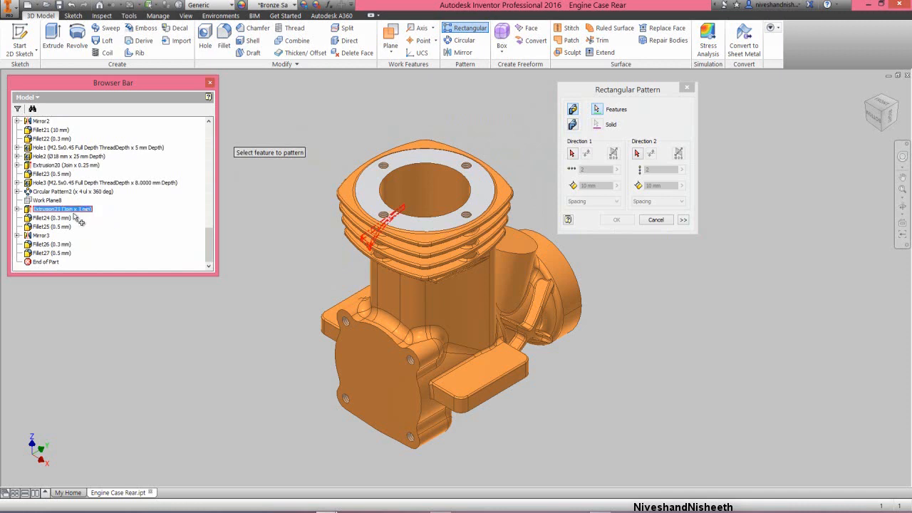
{"action": "left_click", "coordinate": [66, 252], "text": "shift"}
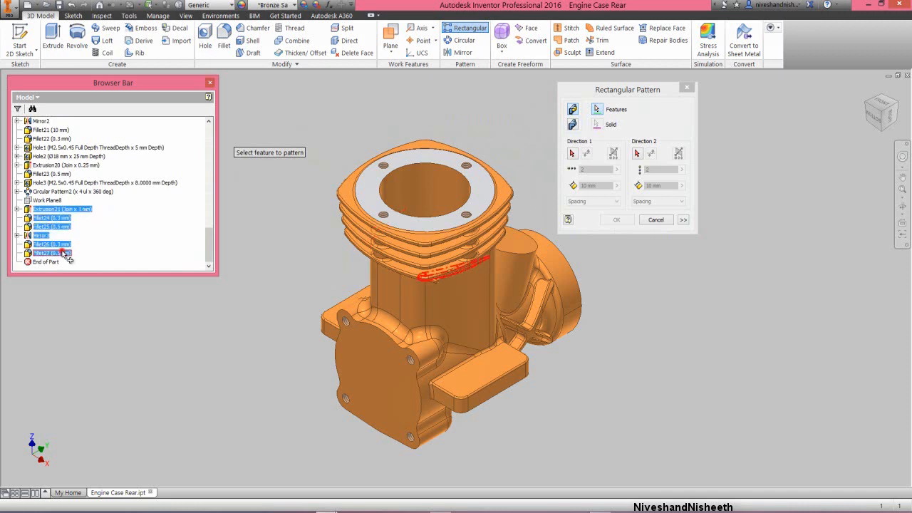
{"action": "left_click", "coordinate": [634, 92]}
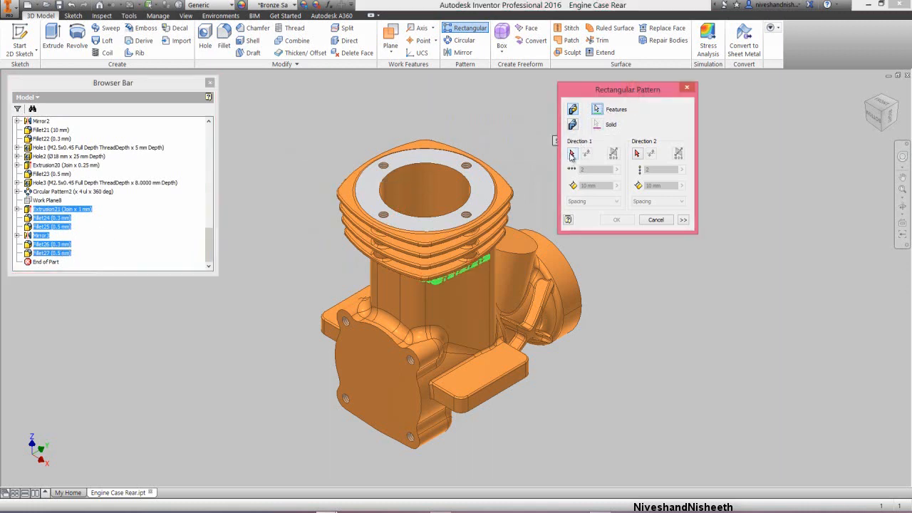
Set the pattern's first direction along the origin Z axis, reversed to run down the cylinder.
{"action": "left_click", "coordinate": [571, 154]}
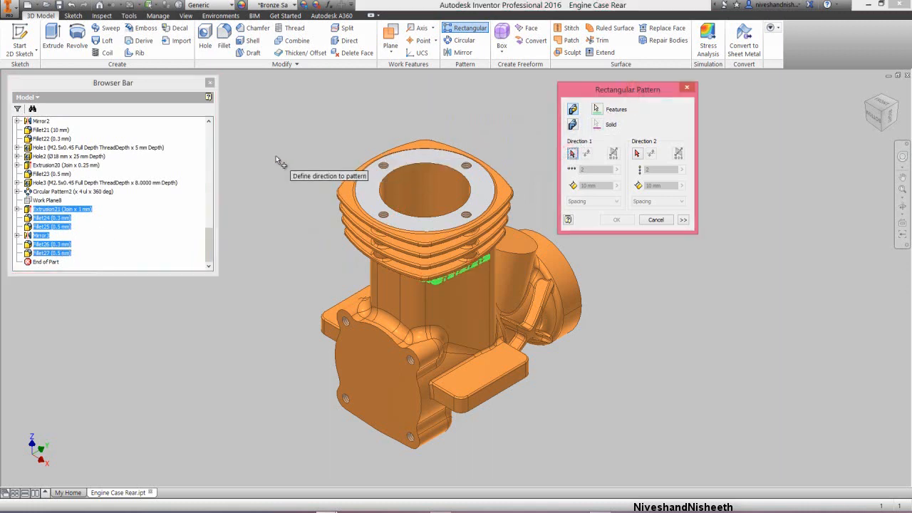
{"action": "left_click_drag", "start_coordinate": [208, 240], "coordinate": [210, 134]}
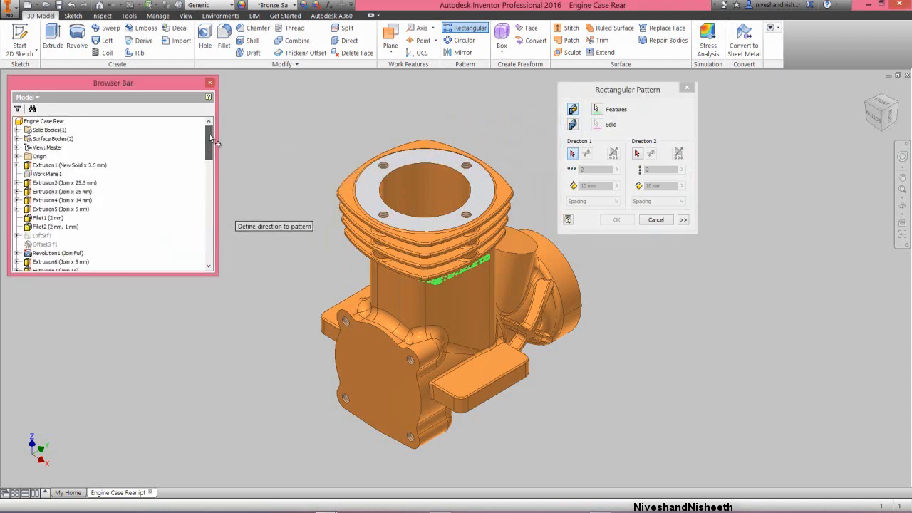
{"action": "left_click", "coordinate": [18, 156]}
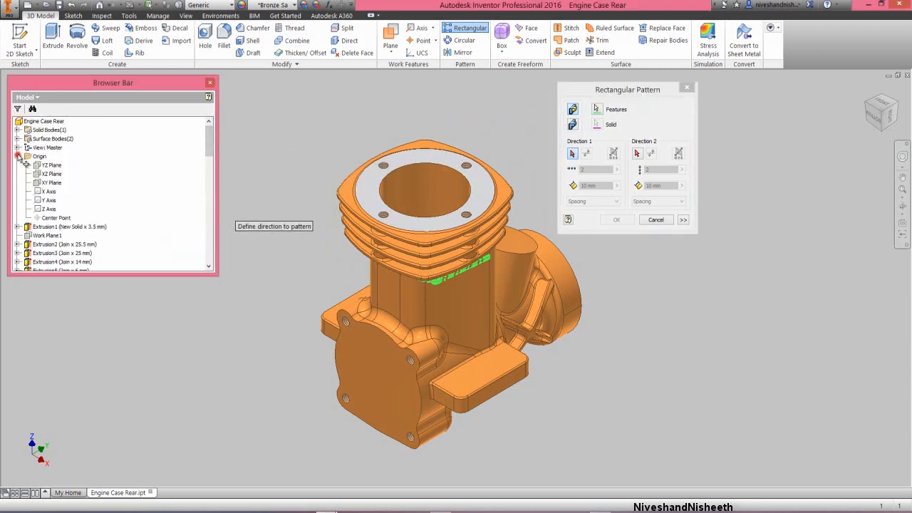
{"action": "left_click", "coordinate": [49, 209]}
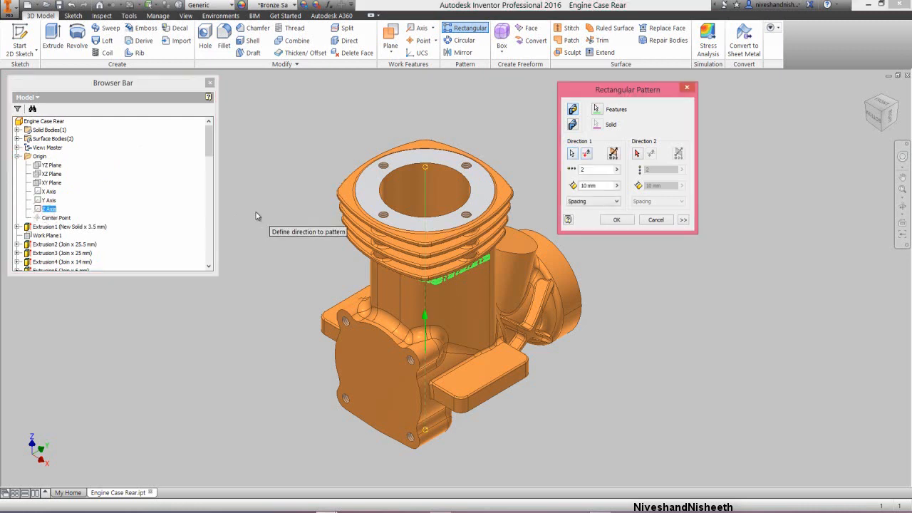
{"action": "left_click", "coordinate": [586, 156]}
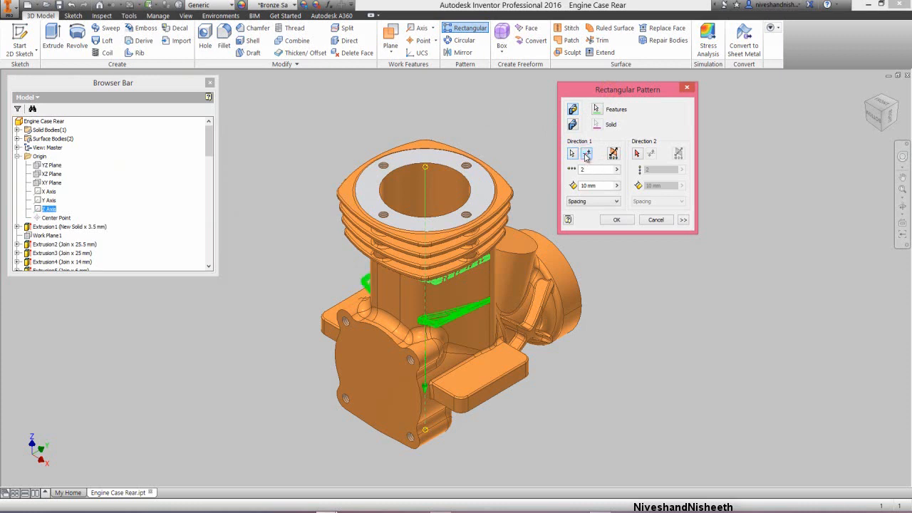
Set the fin pattern to 4 occurrences with 3.5 mm spacing and create it.
{"action": "double_click", "coordinate": [583, 169]}
{"action": "type", "text": "4"}
{"action": "double_click", "coordinate": [606, 184]}
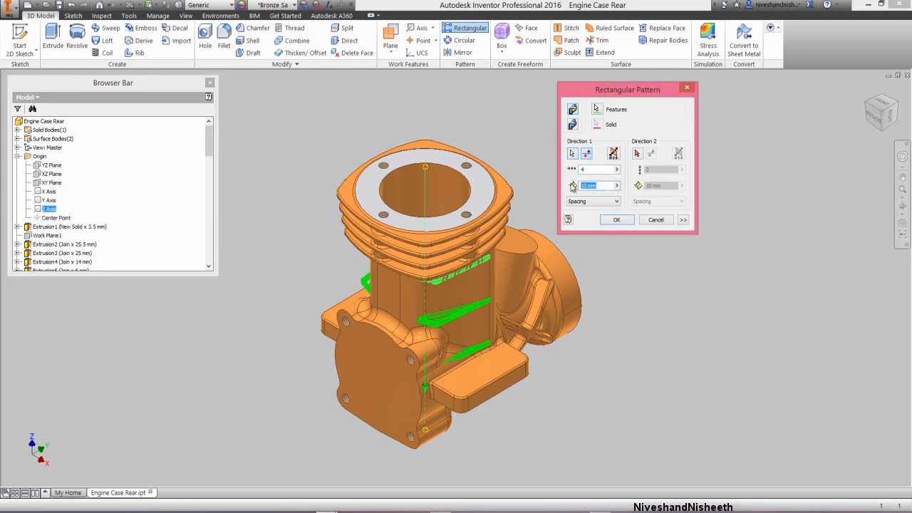
{"action": "type", "text": "3.5"}
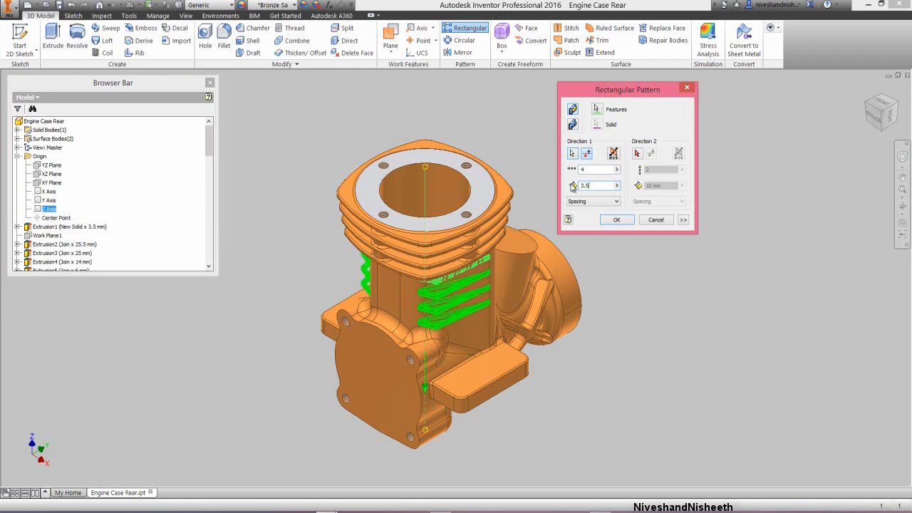
{"action": "left_click", "coordinate": [616, 220]}
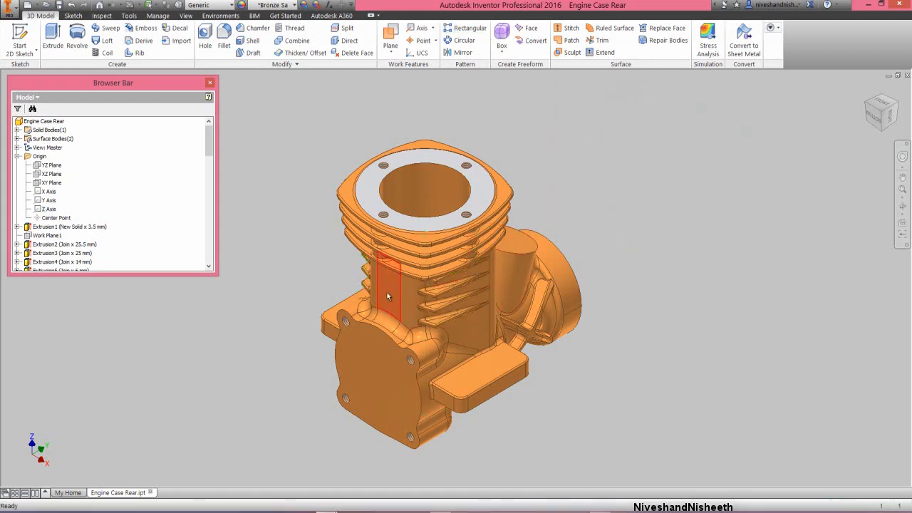
Collapse all entries of the model tree.
{"action": "scroll", "coordinate": [386, 293], "scroll_direction": "up", "scroll_amount": 3}
{"action": "right_click", "coordinate": [135, 190]}
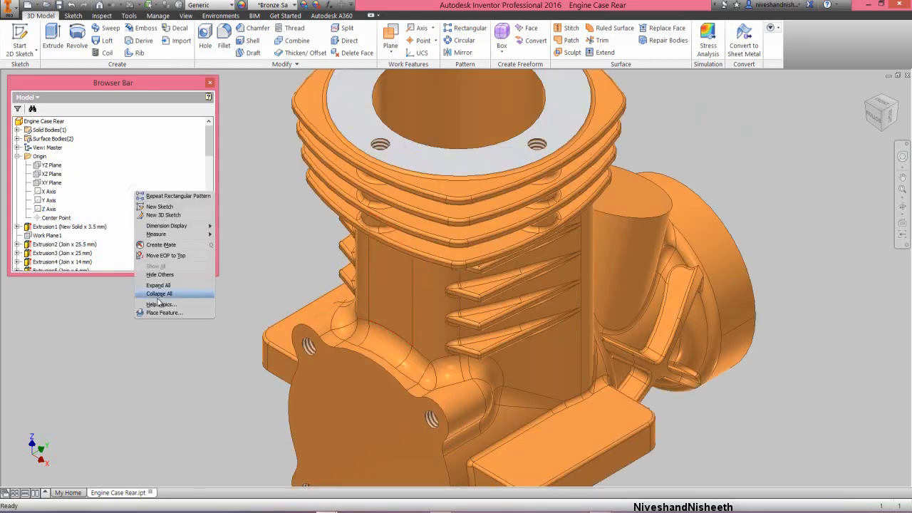
{"action": "left_click", "coordinate": [160, 302]}
Inspect the patterned fins on both sides of the cylinder, then save the part in the home view.
{"action": "left_click", "coordinate": [902, 156]}
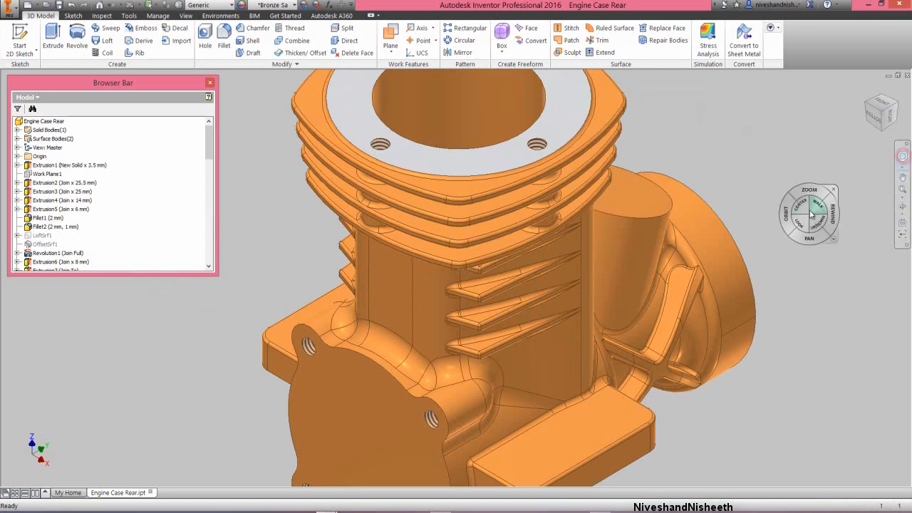
{"action": "left_click_drag", "start_coordinate": [804, 206], "coordinate": [403, 339]}
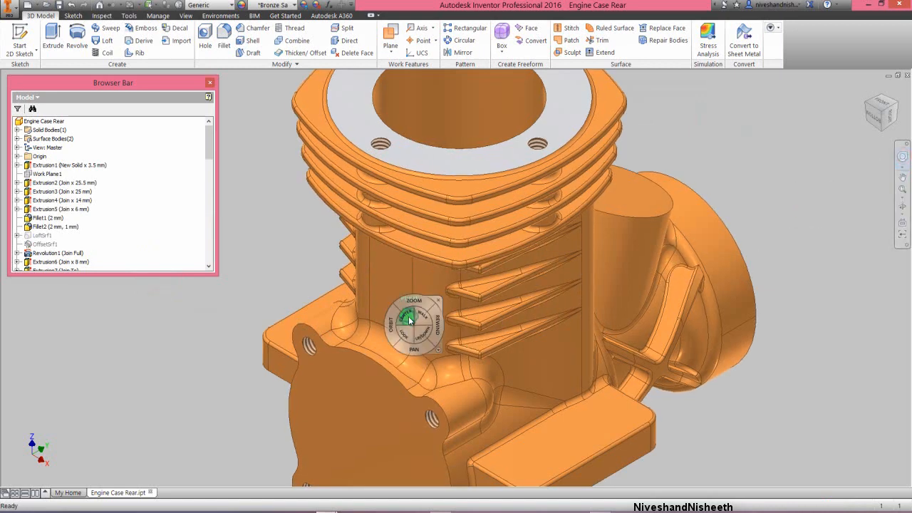
{"action": "left_click_drag", "start_coordinate": [395, 324], "coordinate": [515, 297]}
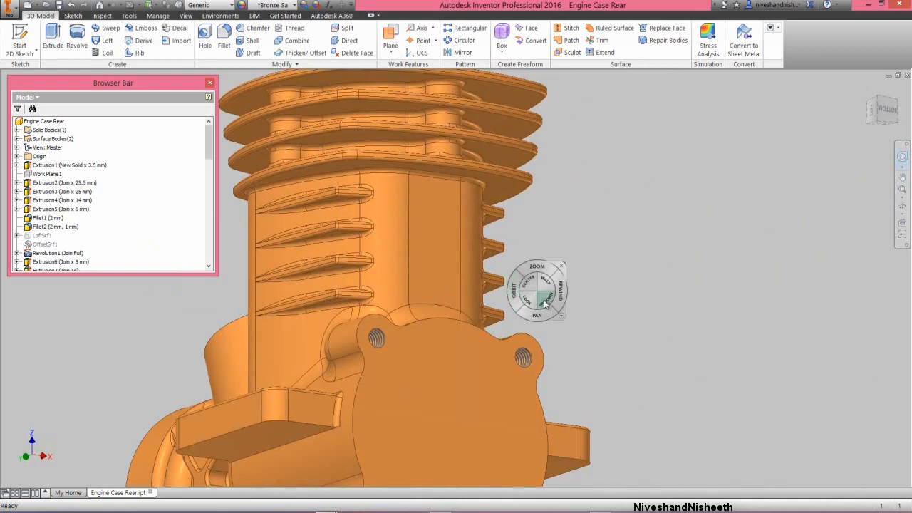
{"action": "right_click", "coordinate": [552, 315]}
{"action": "left_click", "coordinate": [574, 356]}
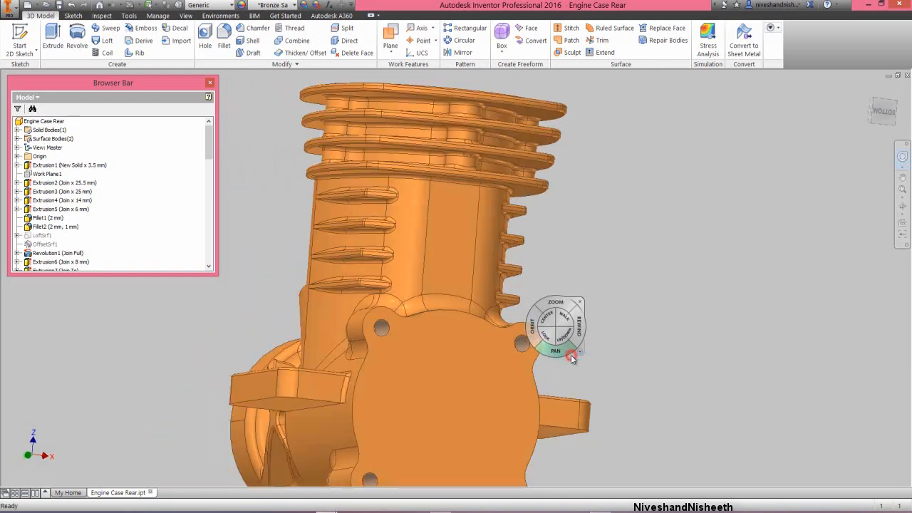
{"action": "left_click", "coordinate": [583, 305]}
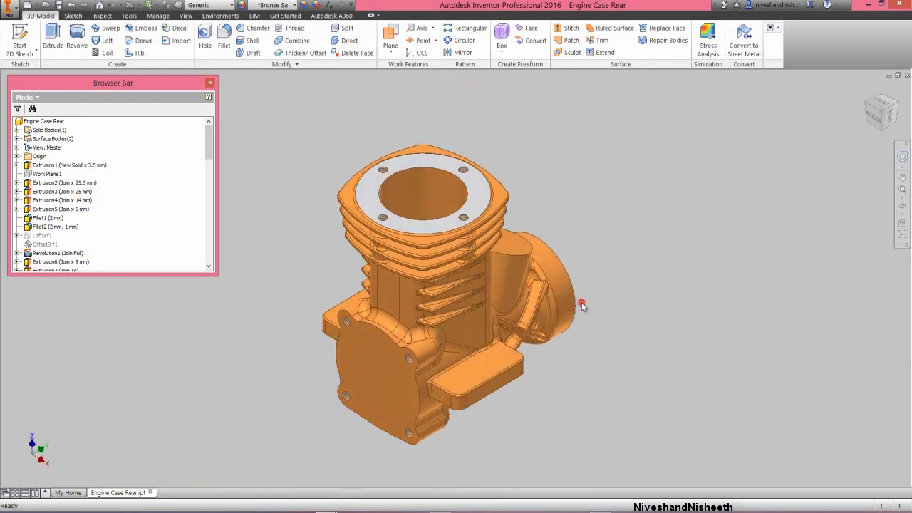
{"action": "left_click", "coordinate": [59, 5]}
Sketch a 16 mm diameter circle centred on the flat end face of the large horizontal round boss.
{"action": "left_click", "coordinate": [899, 107]}
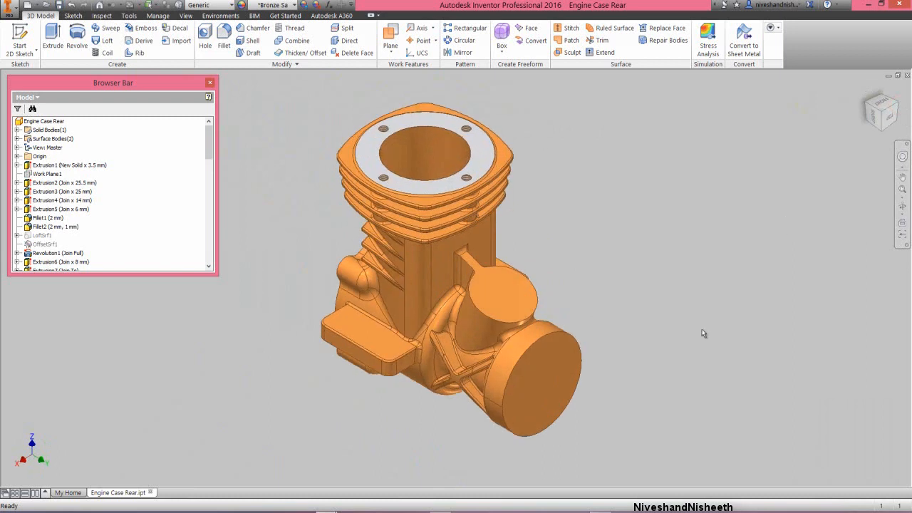
{"action": "left_click", "coordinate": [538, 386]}
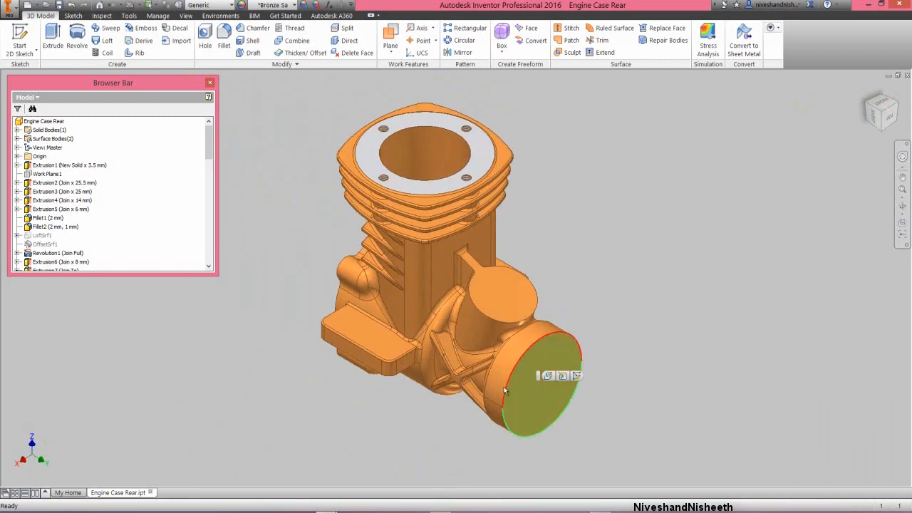
{"action": "left_click", "coordinate": [53, 37]}
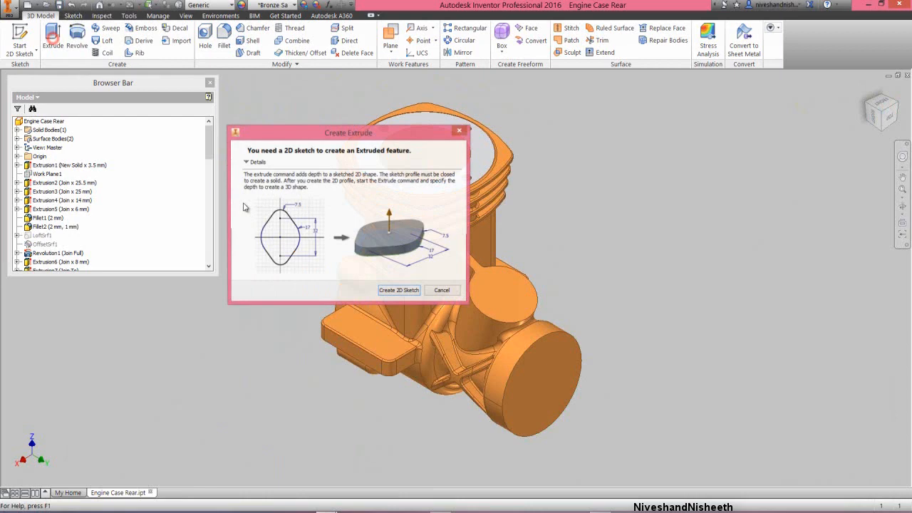
{"action": "left_click", "coordinate": [408, 290]}
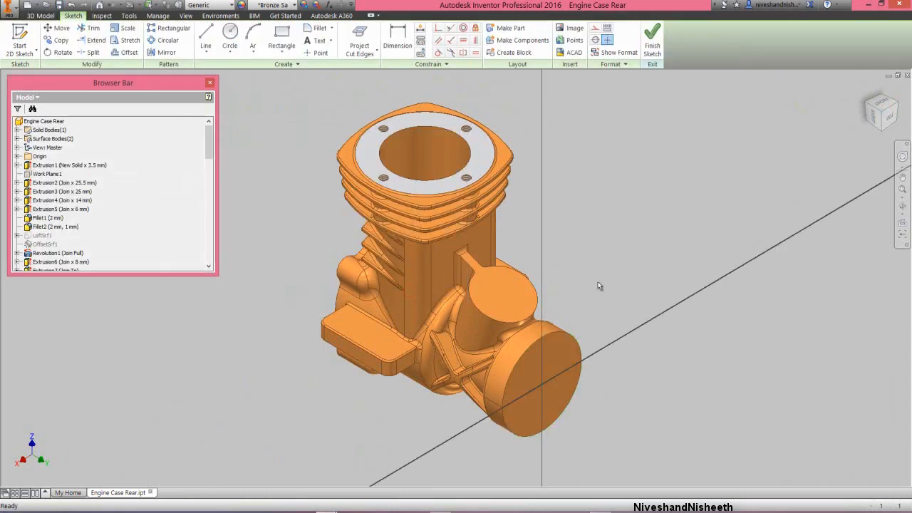
{"action": "right_click", "coordinate": [598, 285]}
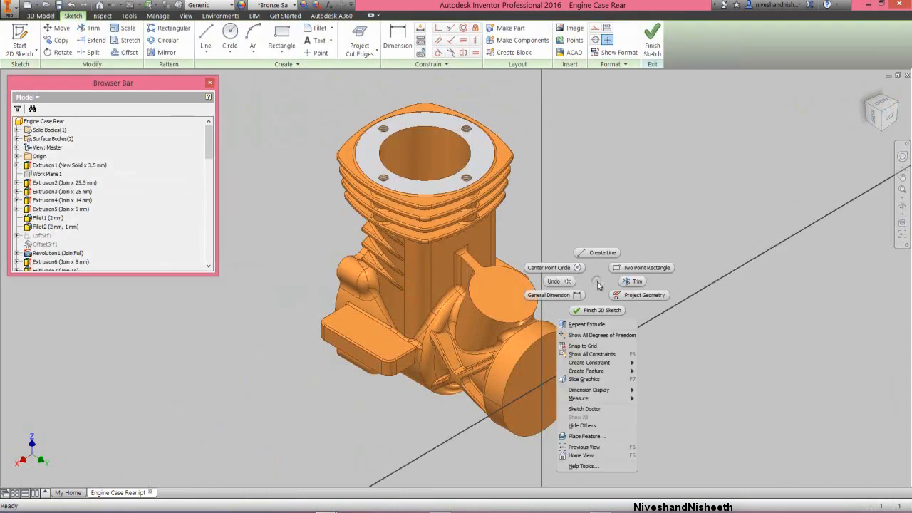
{"action": "left_click", "coordinate": [579, 267]}
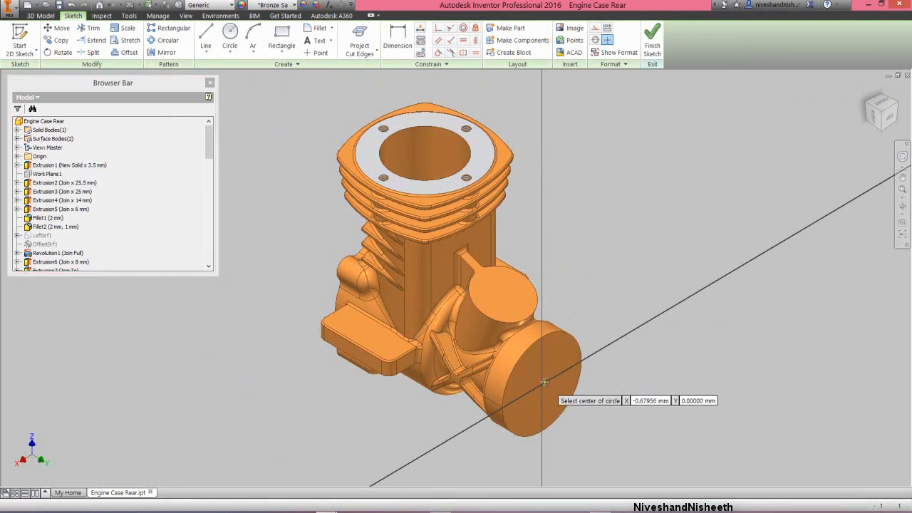
{"action": "left_click", "coordinate": [543, 383]}
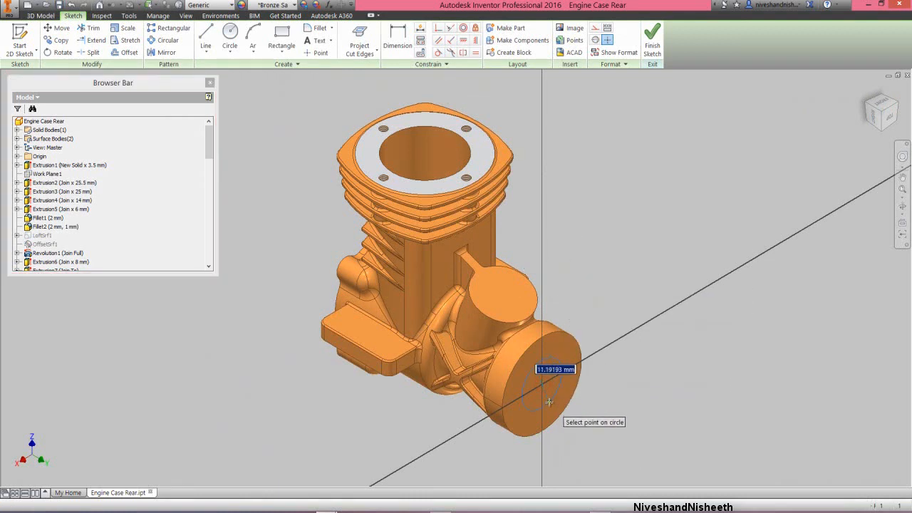
{"action": "type", "text": "16.00000"}
{"action": "key", "text": "Return"}
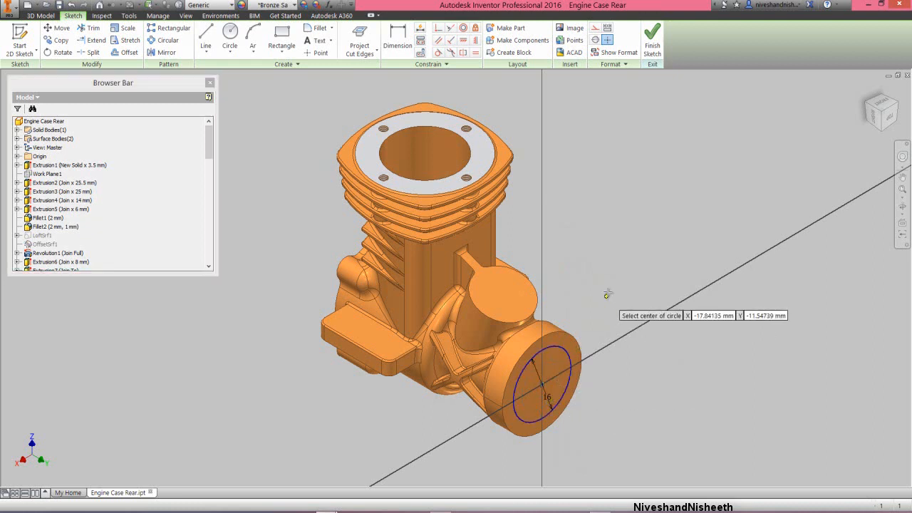
{"action": "right_click", "coordinate": [608, 289]}
{"action": "left_click", "coordinate": [640, 291]}
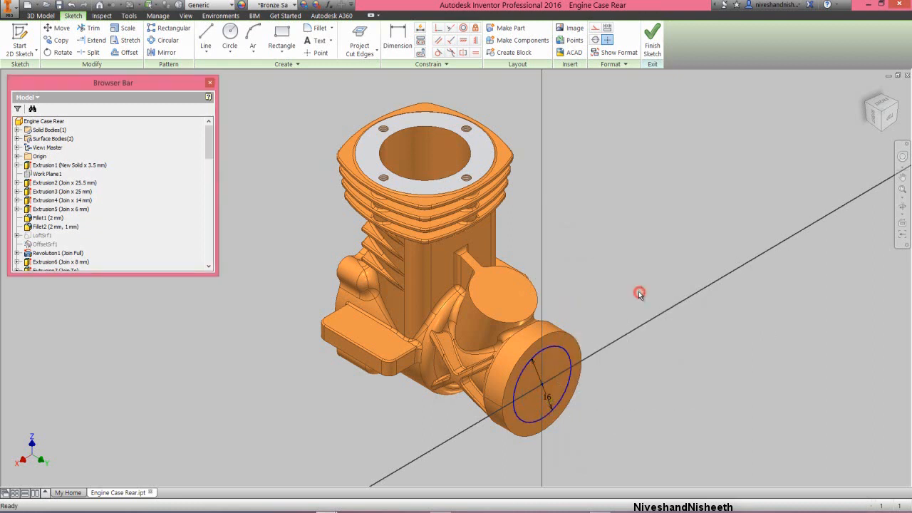
{"action": "left_click", "coordinate": [652, 39]}
{"action": "left_click", "coordinate": [608, 248]}
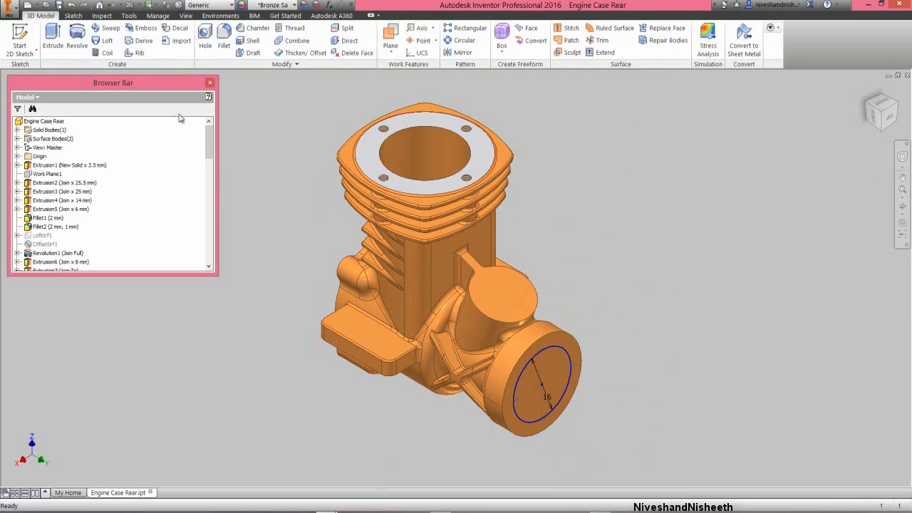
Extrude the 16 mm circle as a 4 mm deep cut into the round boss.
{"action": "left_click", "coordinate": [53, 35]}
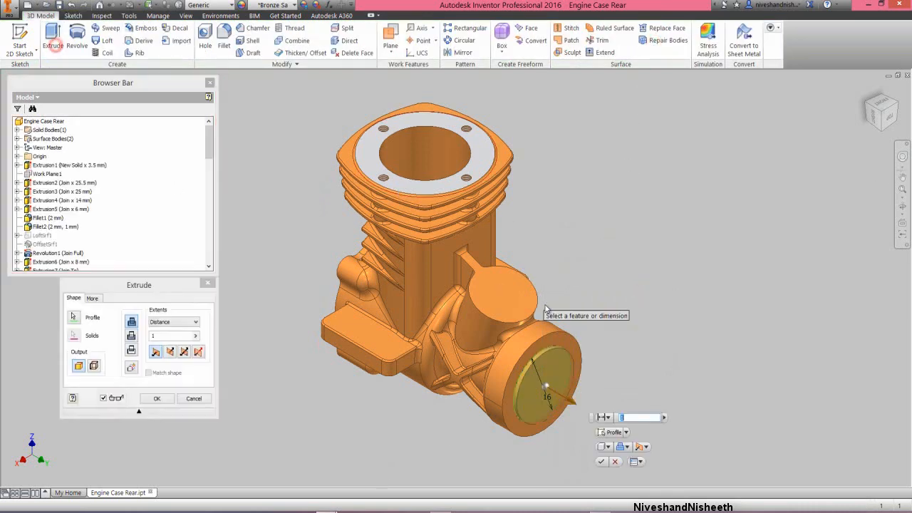
{"action": "left_click", "coordinate": [131, 337]}
{"action": "left_click", "coordinate": [158, 337]}
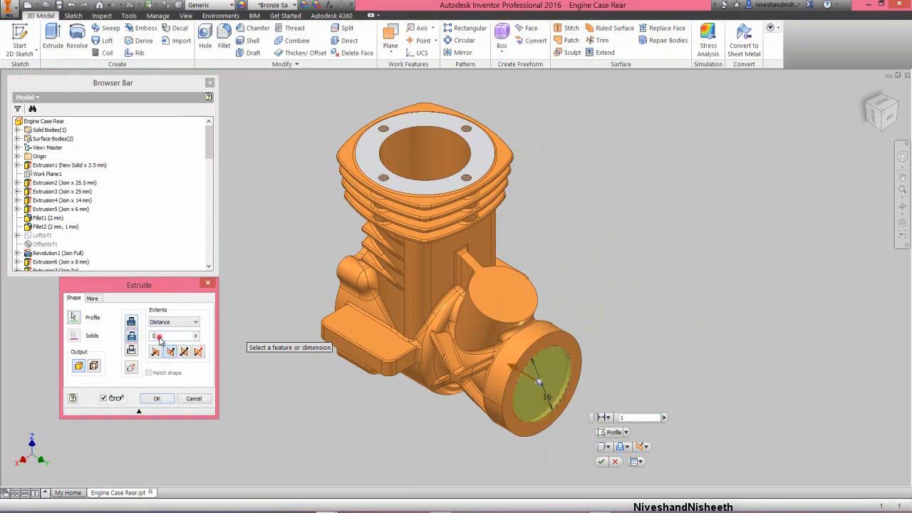
{"action": "left_click_drag", "start_coordinate": [159, 339], "coordinate": [146, 341]}
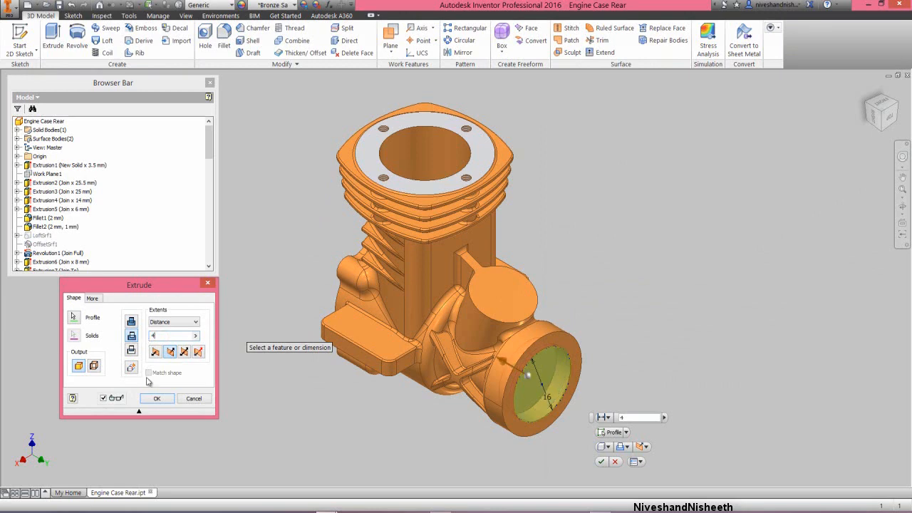
{"action": "left_click", "coordinate": [157, 398]}
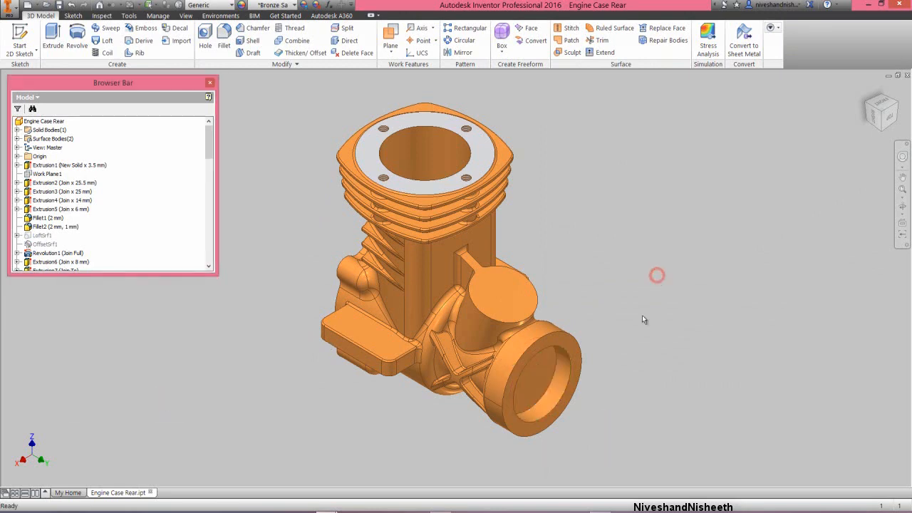
Apply the Light Gray appearance to the inner cylindrical wall of the round boss recess and save the part.
{"action": "left_click", "coordinate": [564, 382]}
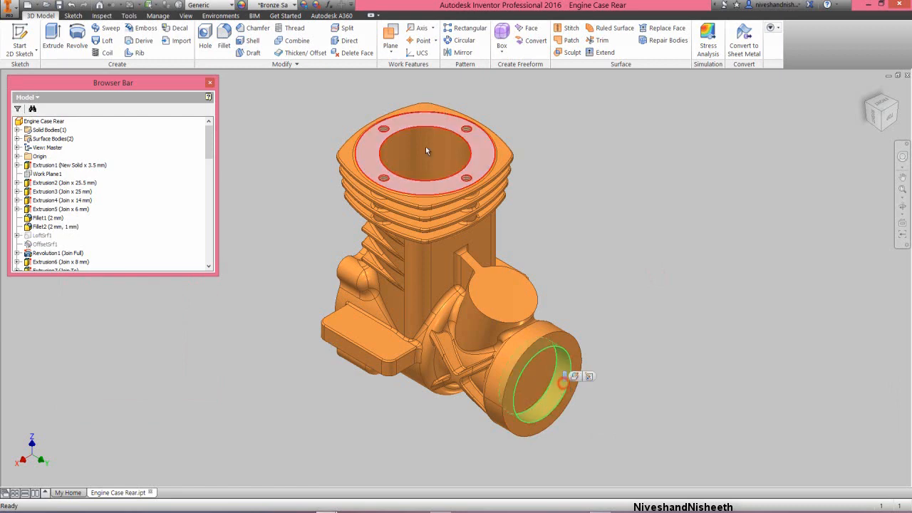
{"action": "left_click", "coordinate": [293, 6]}
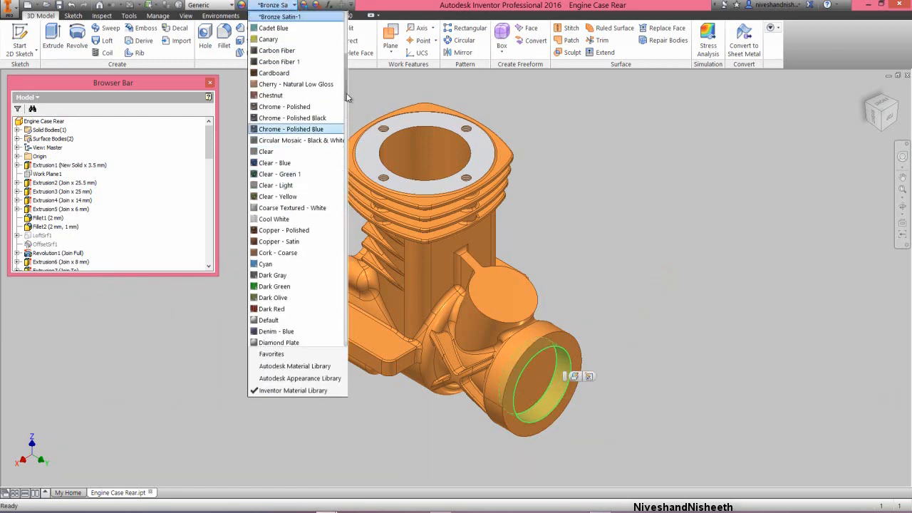
{"action": "left_click_drag", "start_coordinate": [348, 97], "coordinate": [329, 188]}
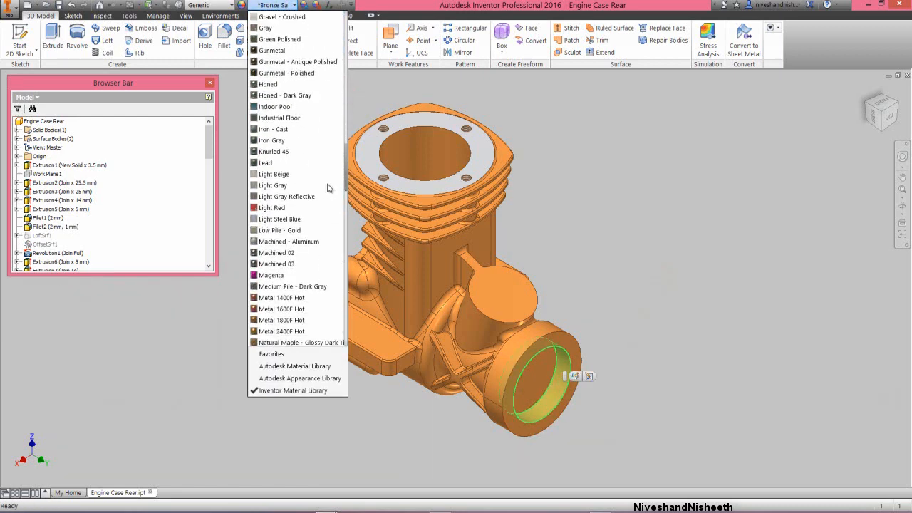
{"action": "left_click", "coordinate": [278, 186]}
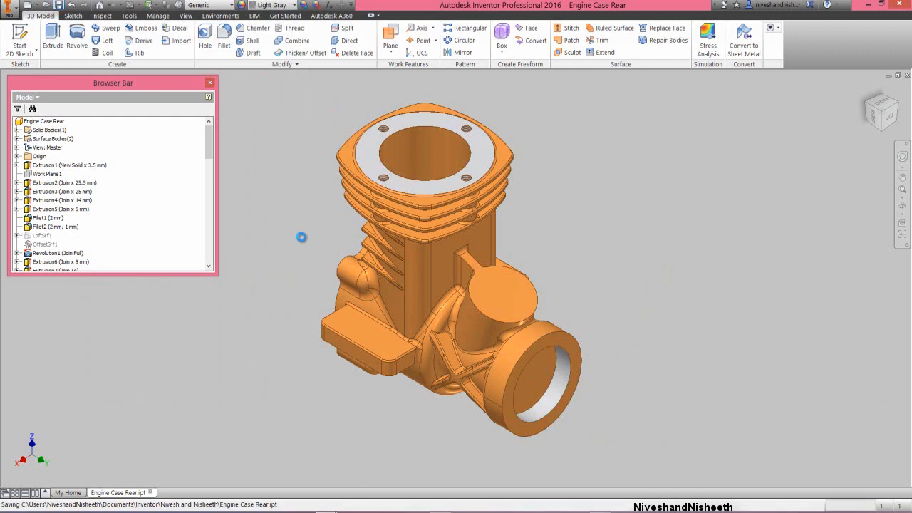
Create a simple 12 mm Through All hole in the recess floor, concentric with the round boss recess.
{"action": "left_click", "coordinate": [205, 36]}
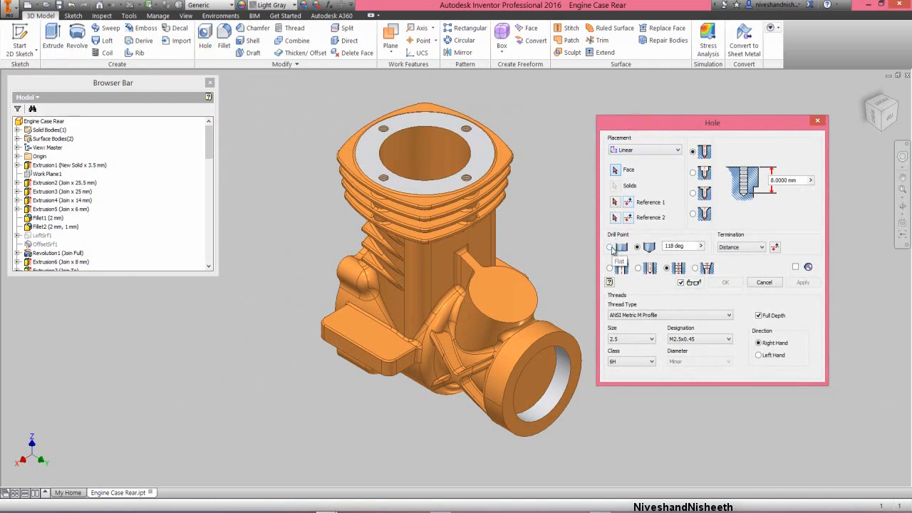
{"action": "left_click", "coordinate": [610, 247]}
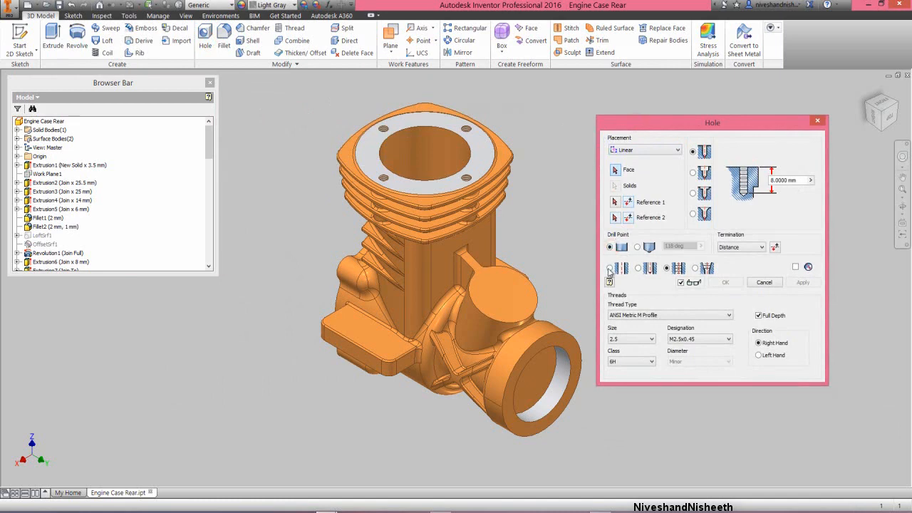
{"action": "left_click", "coordinate": [609, 269]}
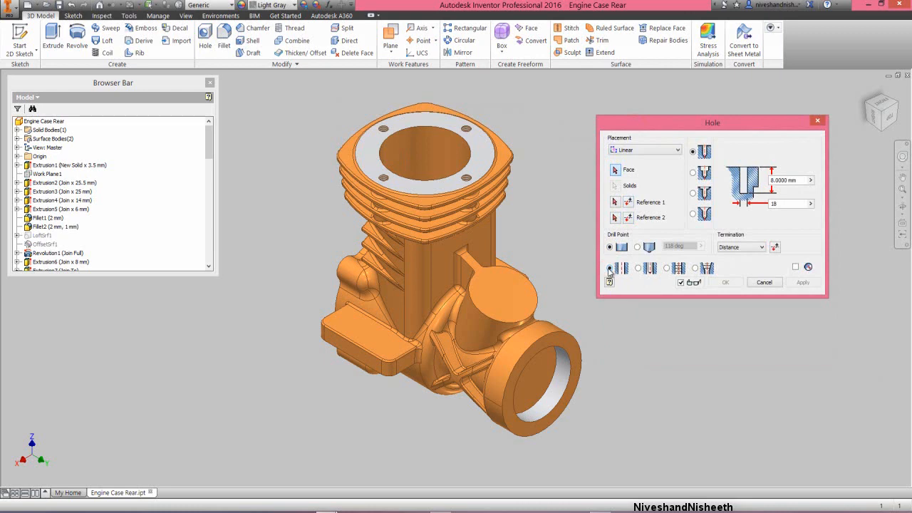
{"action": "left_click", "coordinate": [548, 376]}
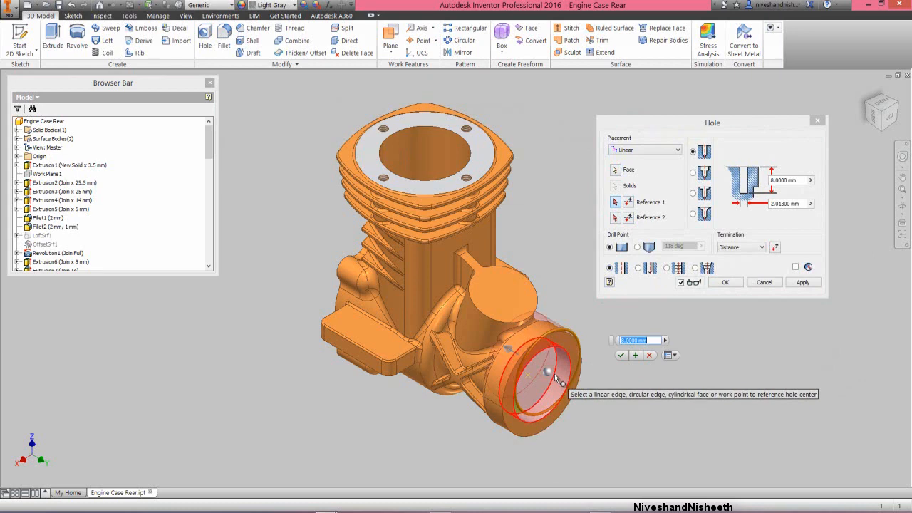
{"action": "left_click", "coordinate": [554, 374]}
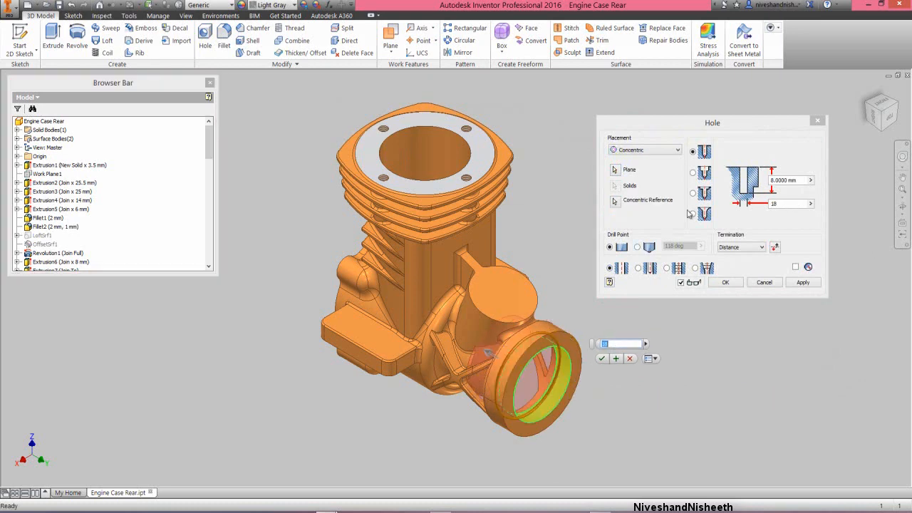
{"action": "left_click", "coordinate": [741, 123]}
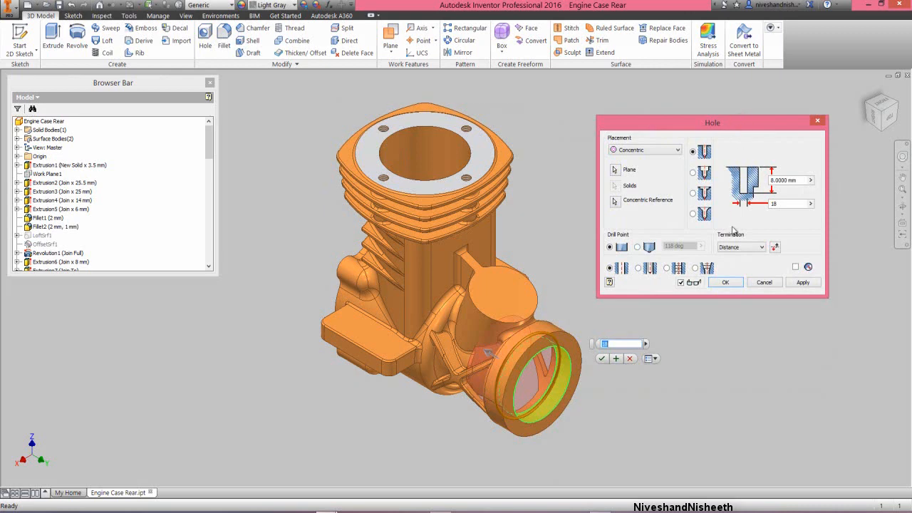
{"action": "left_click", "coordinate": [734, 247]}
{"action": "left_click", "coordinate": [735, 265]}
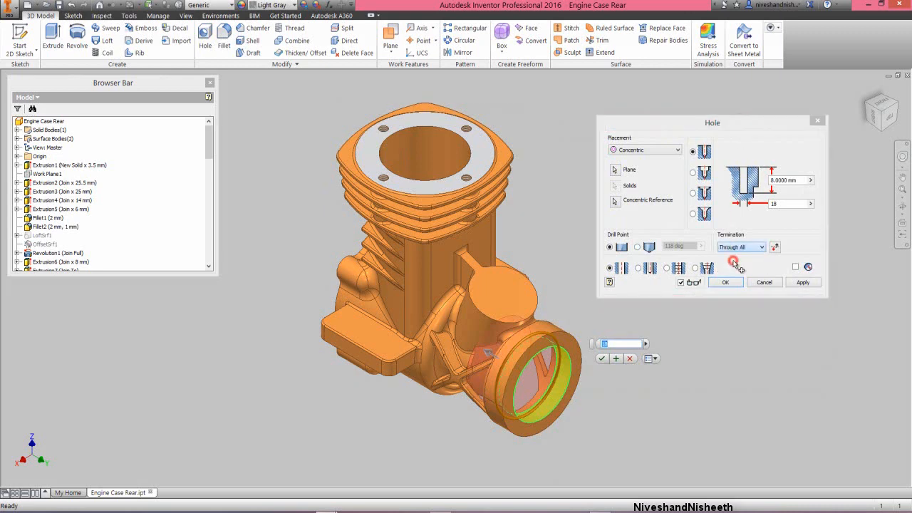
{"action": "double_click", "coordinate": [783, 204]}
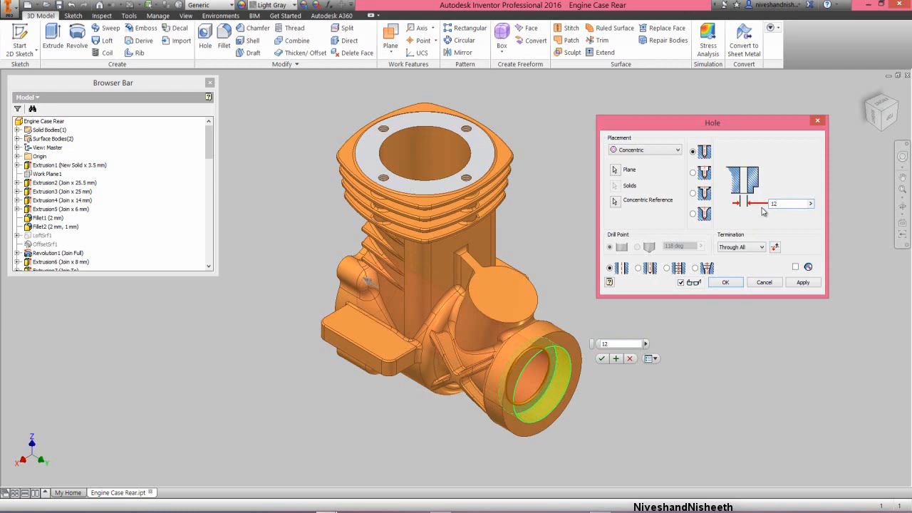
{"action": "left_click", "coordinate": [738, 284]}
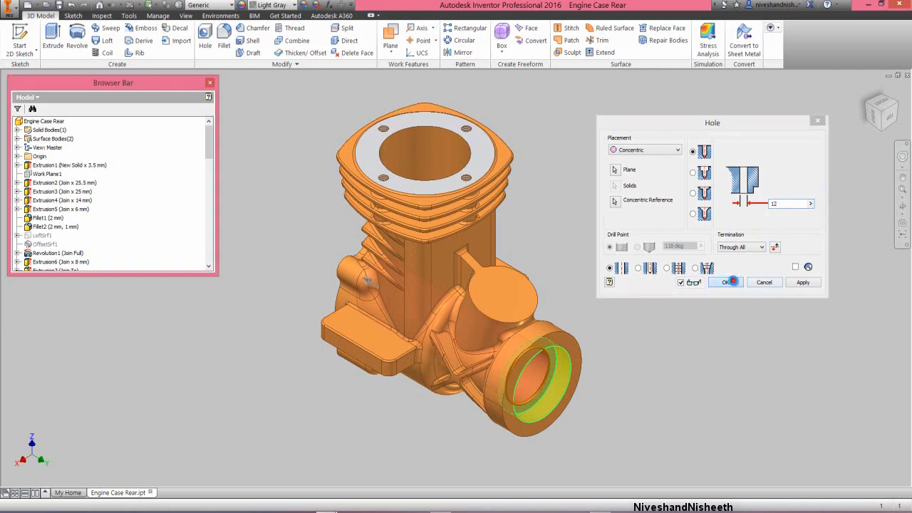
Inspect the through bore from the flange side of the case, then return to the view facing the round boss.
{"action": "left_click", "coordinate": [902, 206]}
{"action": "left_click_drag", "start_coordinate": [464, 372], "coordinate": [605, 347]}
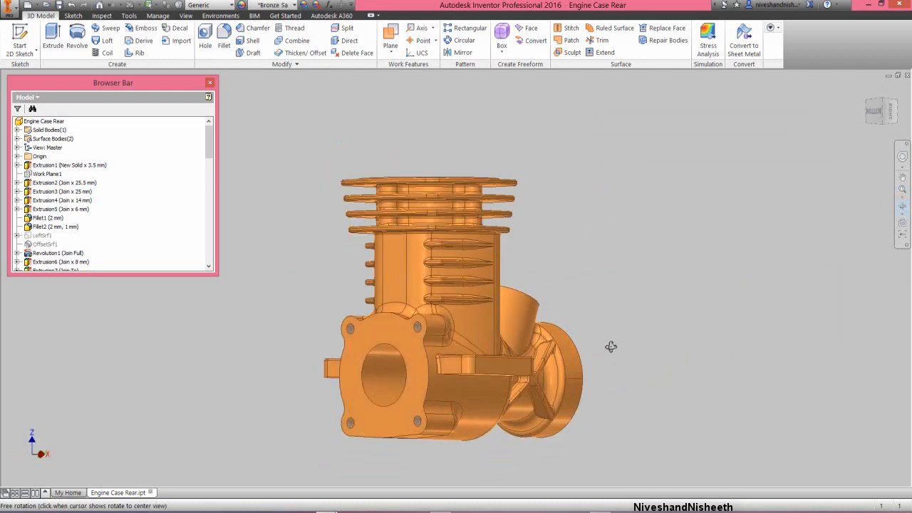
{"action": "right_click", "coordinate": [573, 261]}
{"action": "left_click", "coordinate": [578, 290]}
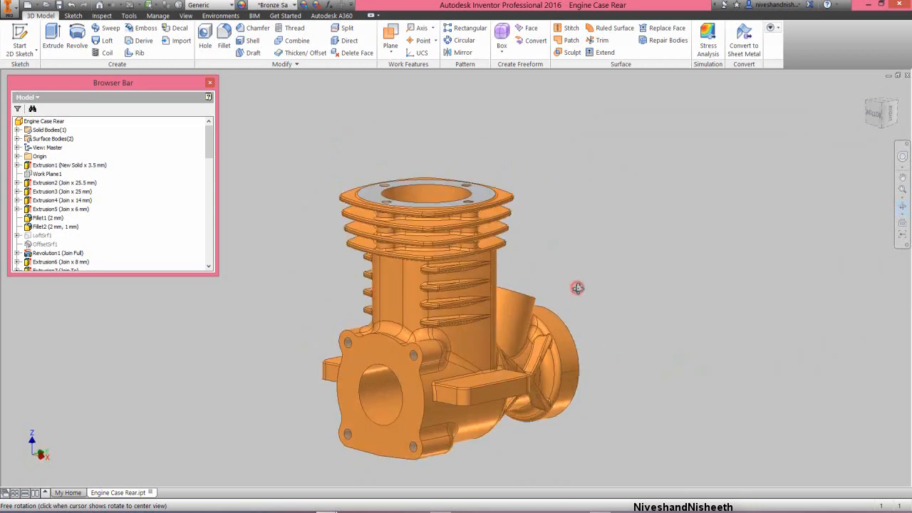
{"action": "right_click", "coordinate": [547, 231]}
{"action": "left_click", "coordinate": [582, 232]}
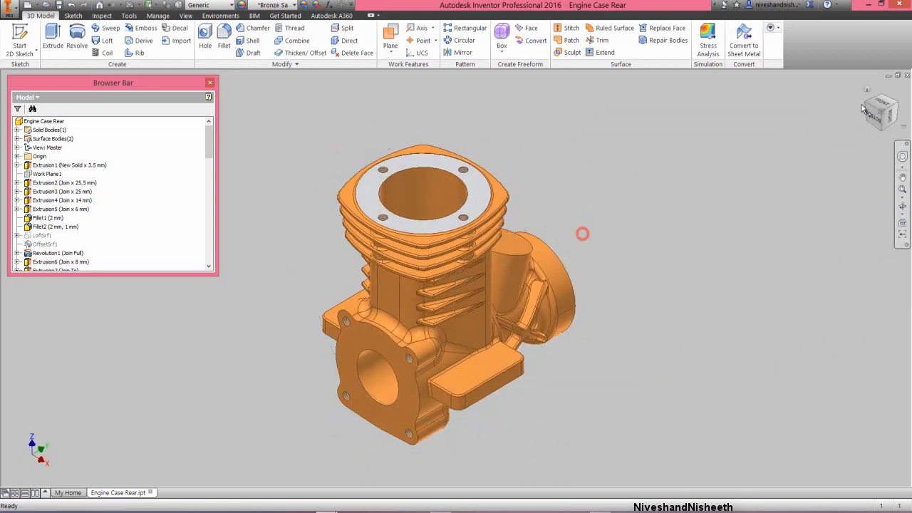
{"action": "left_click", "coordinate": [899, 103]}
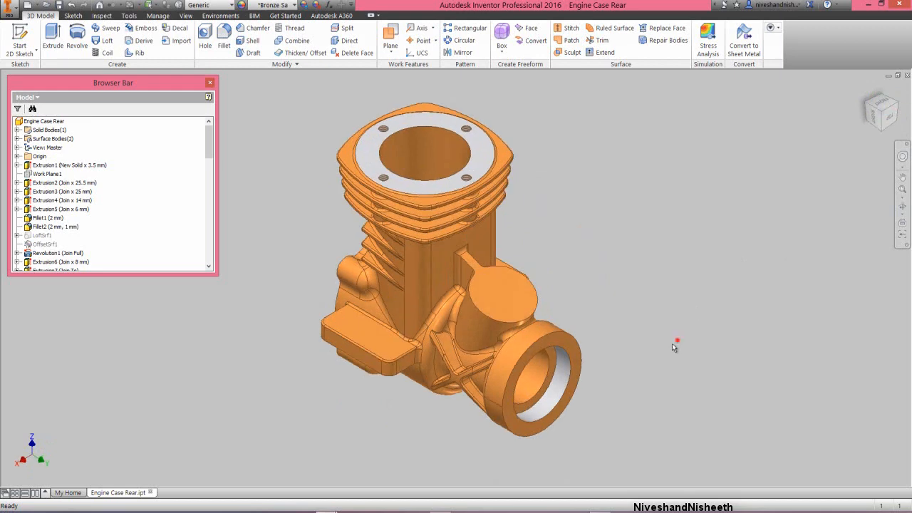
Apply the Light Gray appearance to the ring-shaped floor of the round boss recess and save the part.
{"action": "left_click", "coordinate": [554, 369]}
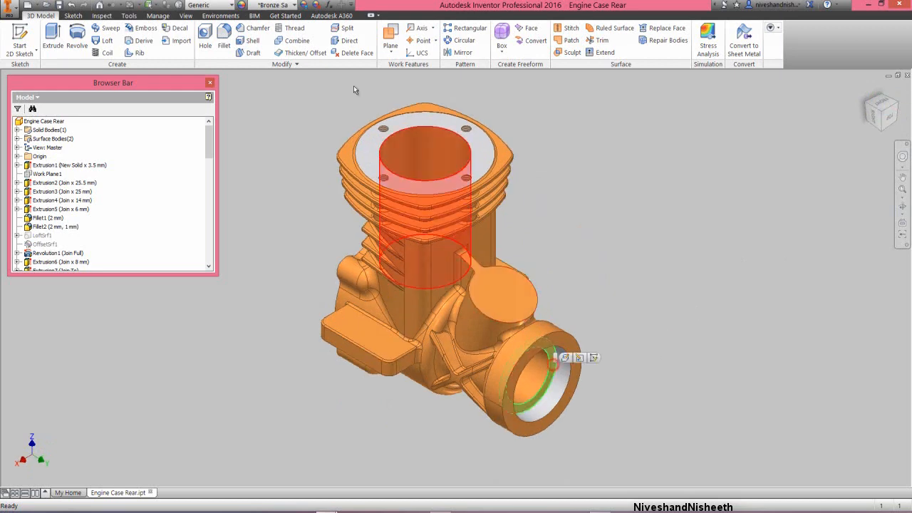
{"action": "left_click", "coordinate": [284, 5]}
{"action": "scroll", "coordinate": [344, 77], "scroll_direction": "up", "scroll_amount": 3}
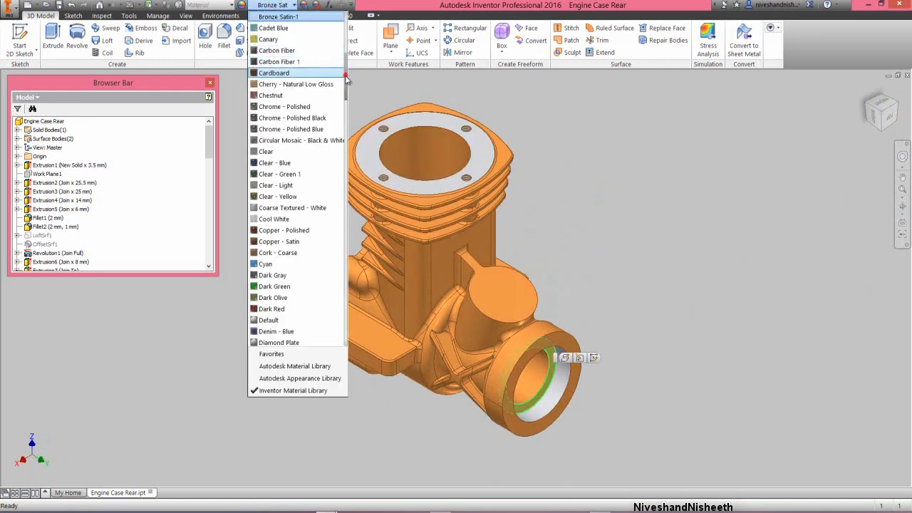
{"action": "left_click_drag", "start_coordinate": [345, 77], "coordinate": [334, 179]}
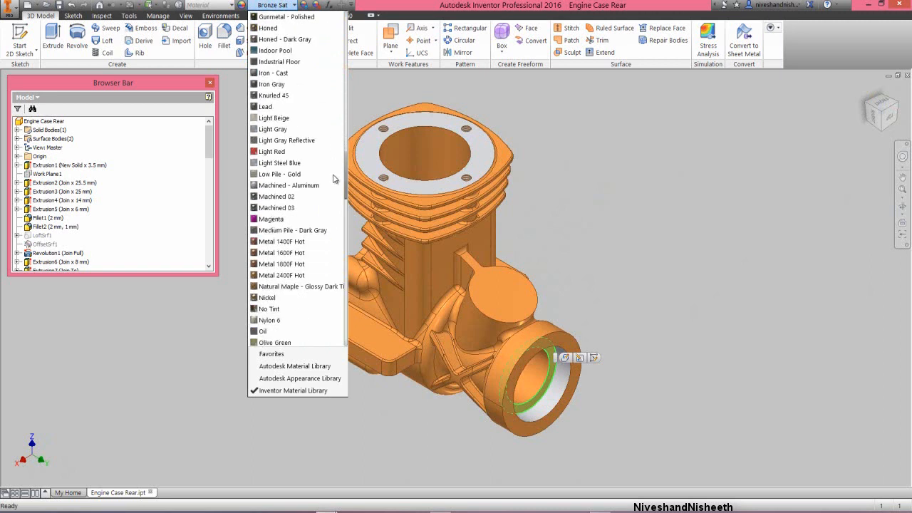
{"action": "left_click", "coordinate": [277, 128]}
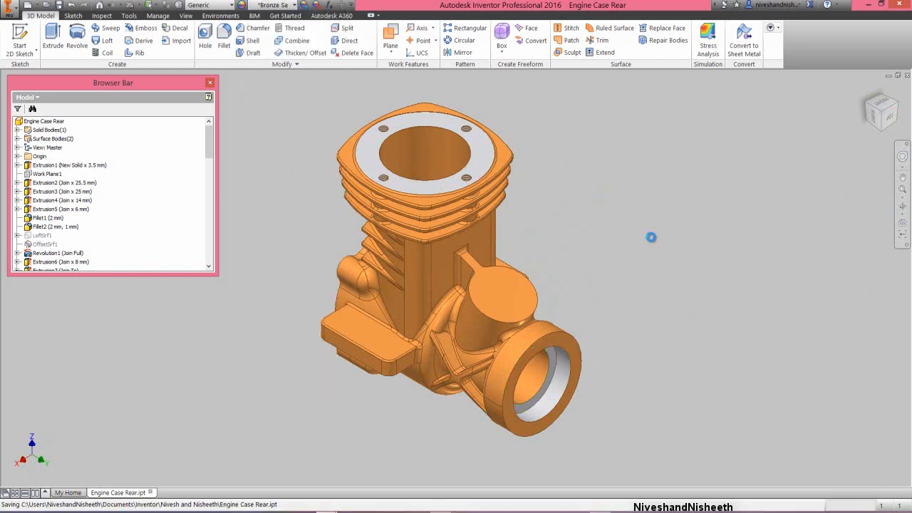
Start a simple hole on the four-hole flange face, placed concentric with the flange's existing bore.
{"action": "left_click", "coordinate": [871, 107]}
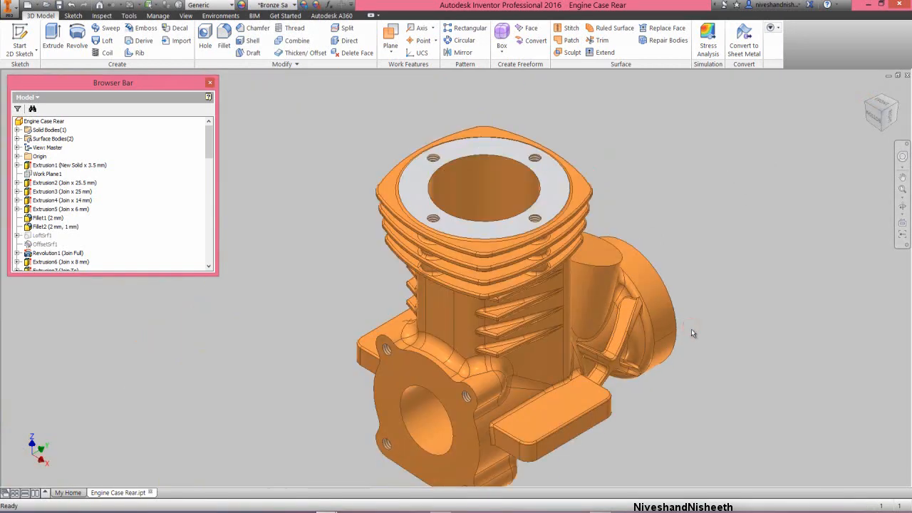
{"action": "scroll", "coordinate": [693, 332], "scroll_direction": "up", "scroll_amount": 4}
{"action": "scroll", "coordinate": [558, 414], "scroll_direction": "down", "scroll_amount": 5}
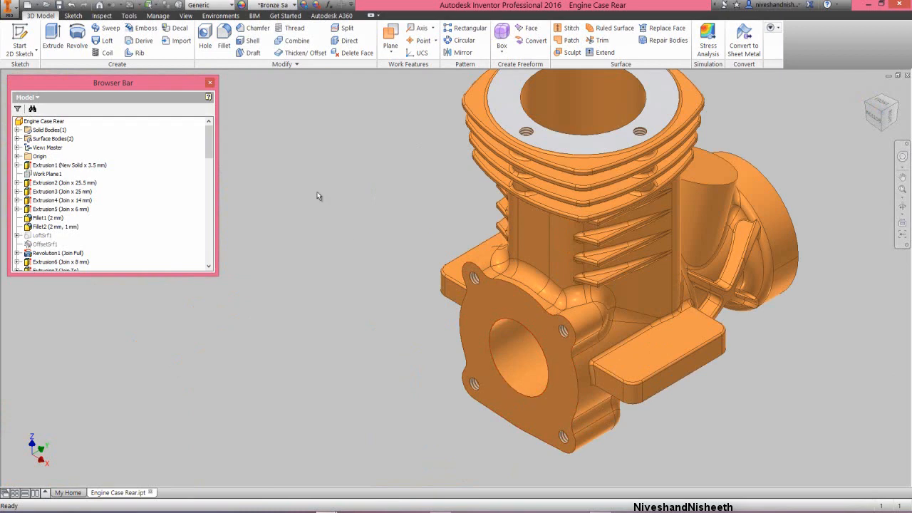
{"action": "left_click", "coordinate": [205, 36]}
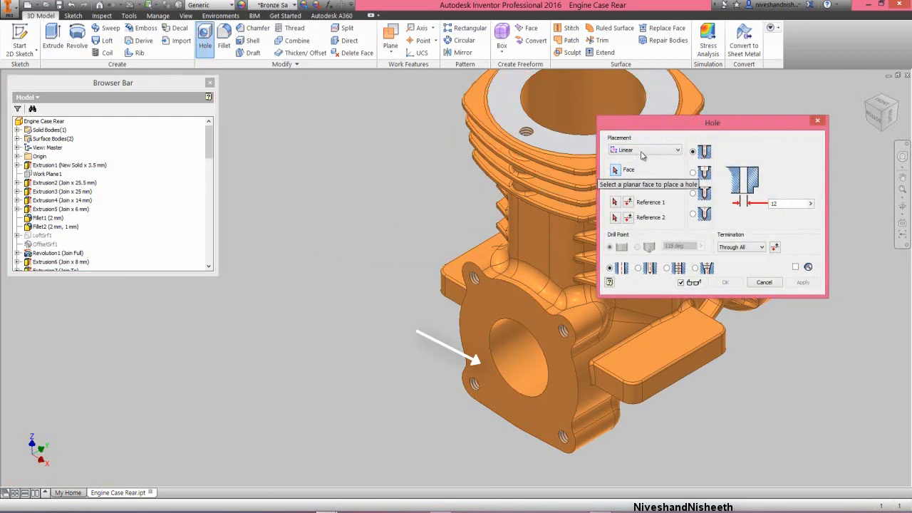
{"action": "left_click_drag", "start_coordinate": [679, 130], "coordinate": [184, 199]}
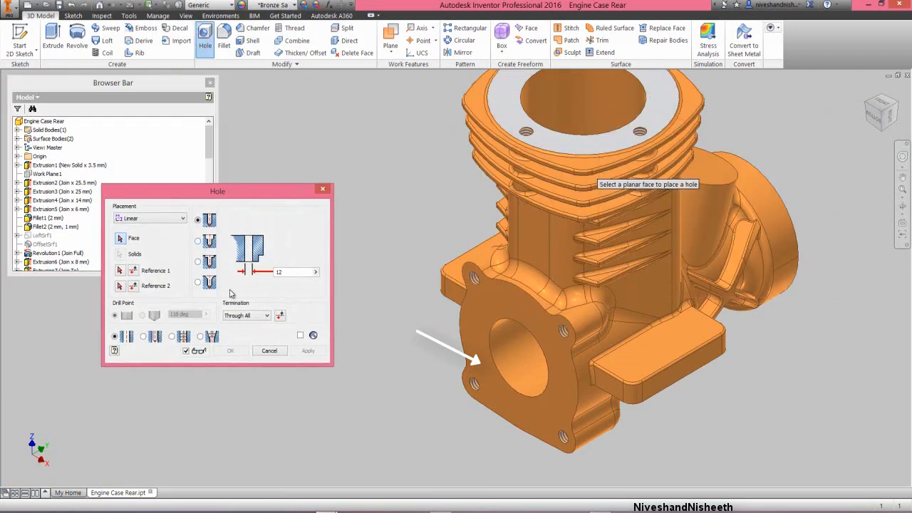
{"action": "left_click", "coordinate": [481, 354]}
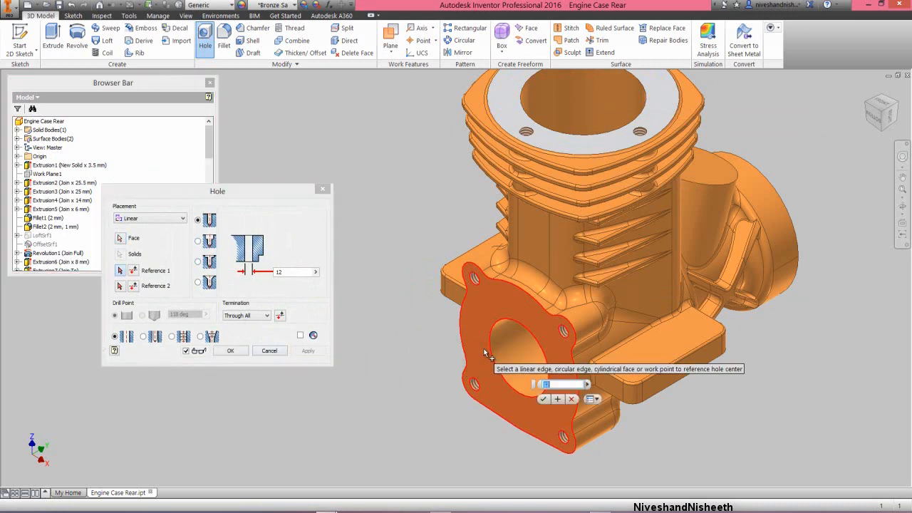
{"action": "left_click", "coordinate": [535, 337]}
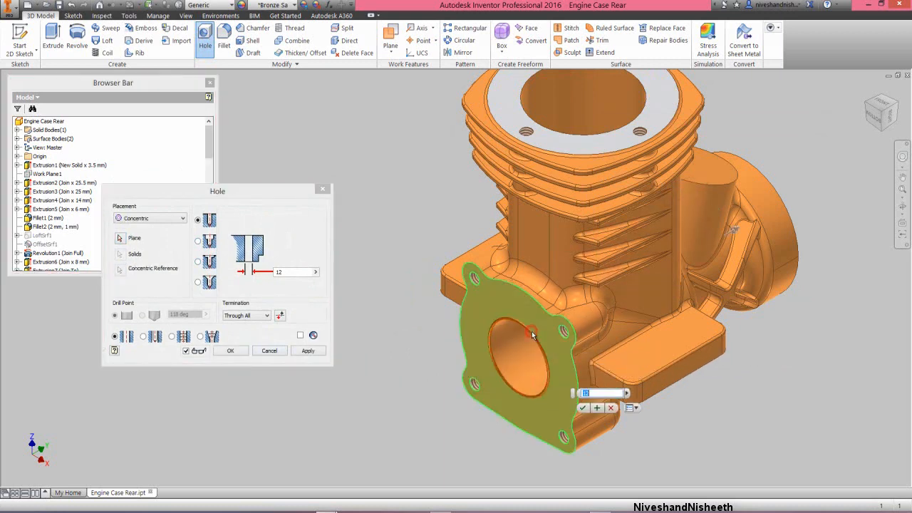
{"action": "left_click", "coordinate": [257, 196]}
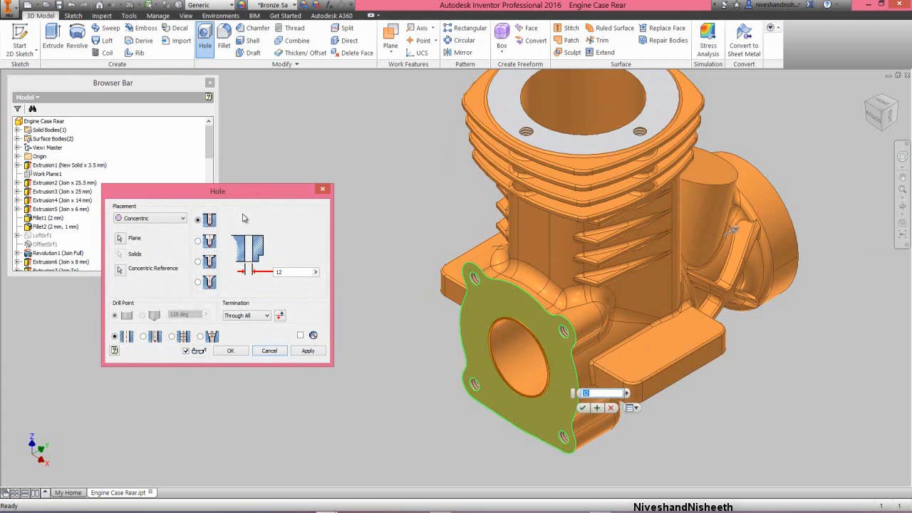
Set the flange hole to 21 mm diameter with a Distance termination of 20 mm depth and create it.
{"action": "left_click", "coordinate": [285, 272]}
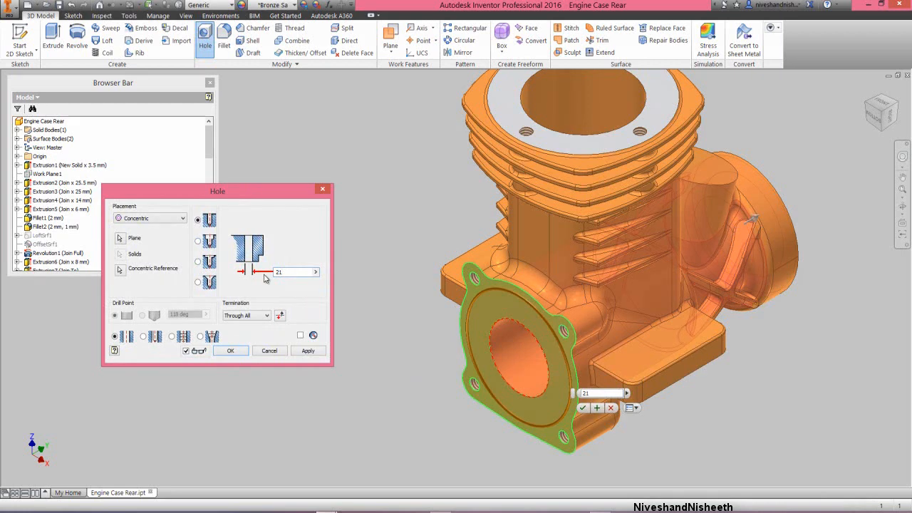
{"action": "left_click", "coordinate": [261, 317]}
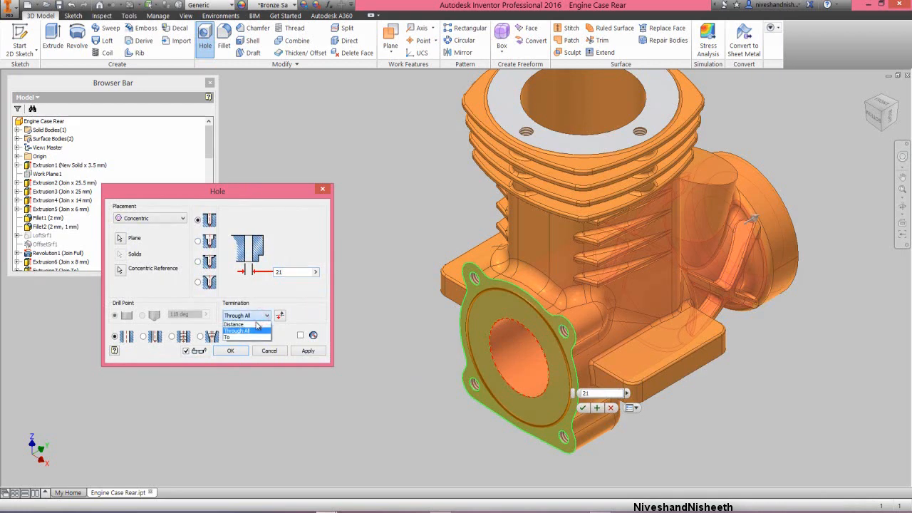
{"action": "left_click", "coordinate": [254, 324]}
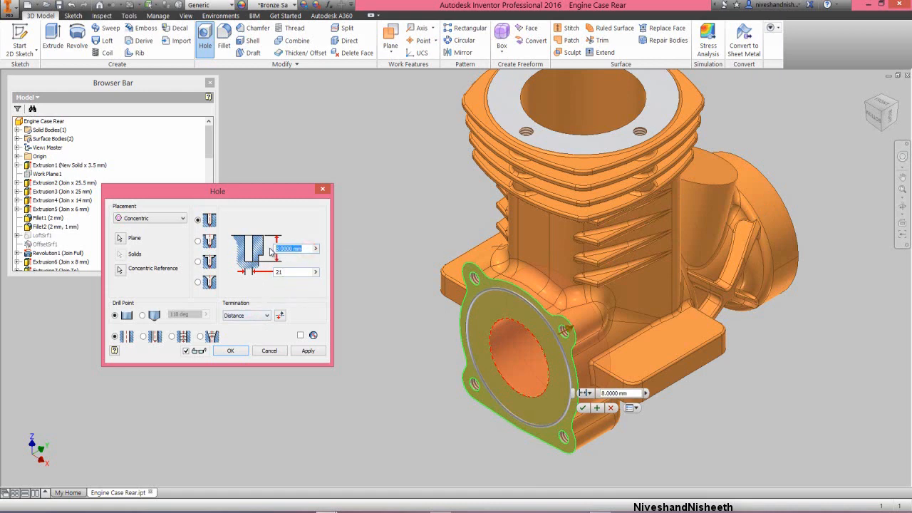
{"action": "type", "text": "20"}
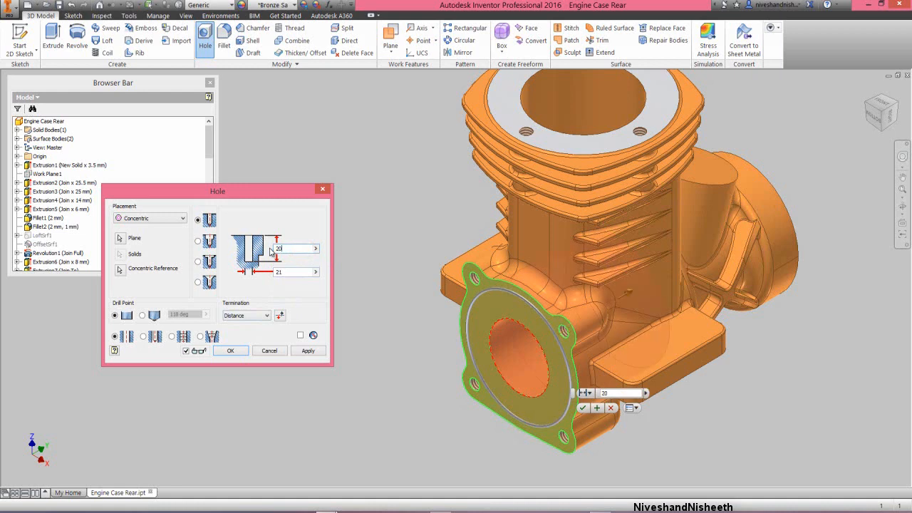
{"action": "left_click", "coordinate": [231, 351]}
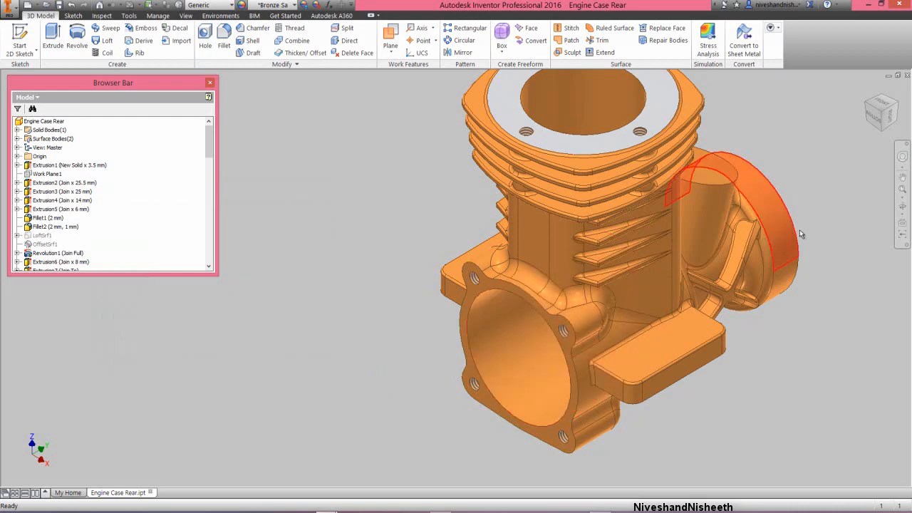
Inspect the new bore from the flange side of the case, then return to the previous view.
{"action": "left_click", "coordinate": [902, 206]}
{"action": "left_click_drag", "start_coordinate": [484, 378], "coordinate": [544, 337]}
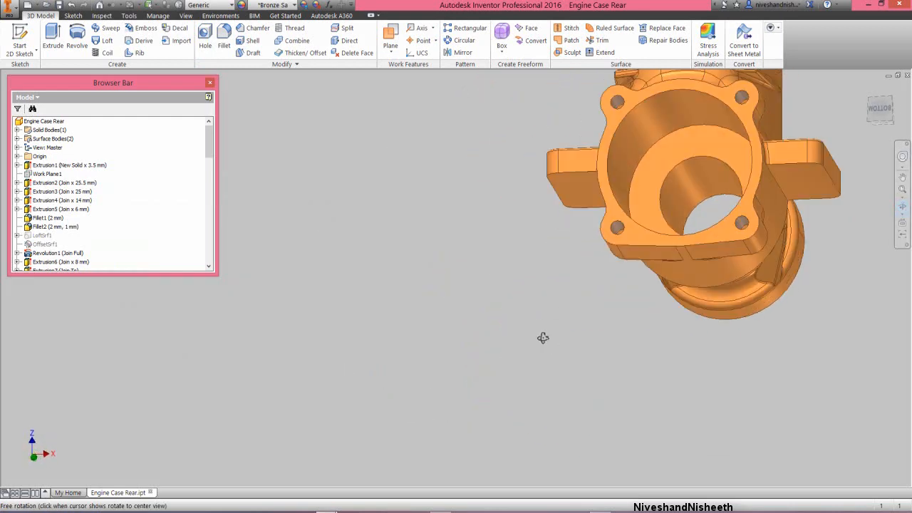
{"action": "right_click", "coordinate": [562, 254]}
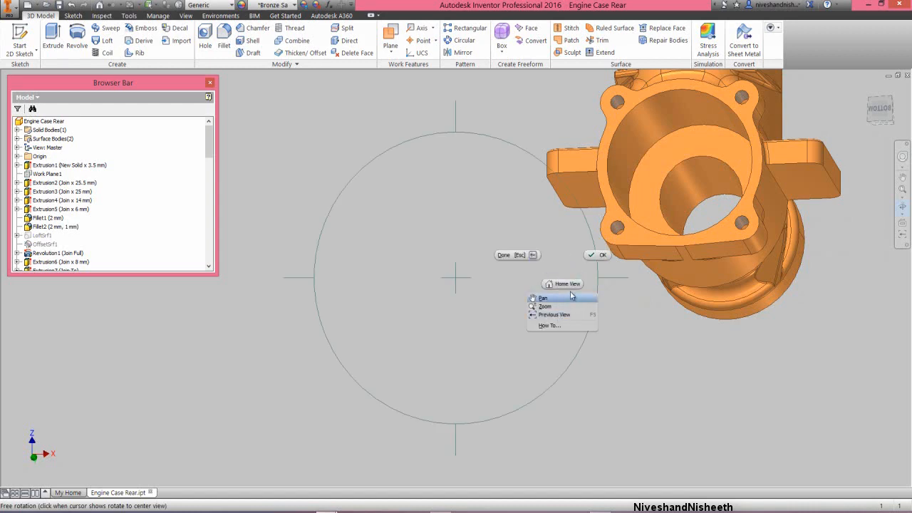
{"action": "left_click", "coordinate": [559, 314]}
{"action": "right_click", "coordinate": [543, 252]}
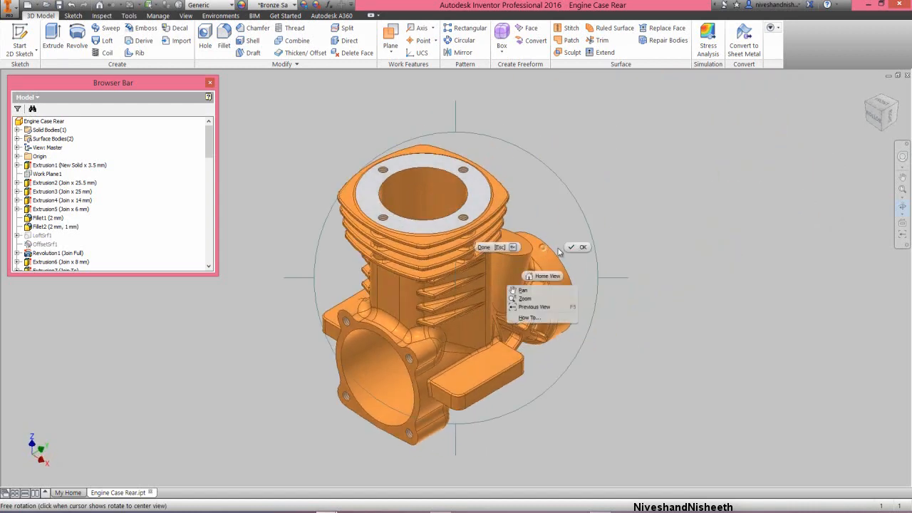
{"action": "left_click", "coordinate": [574, 248]}
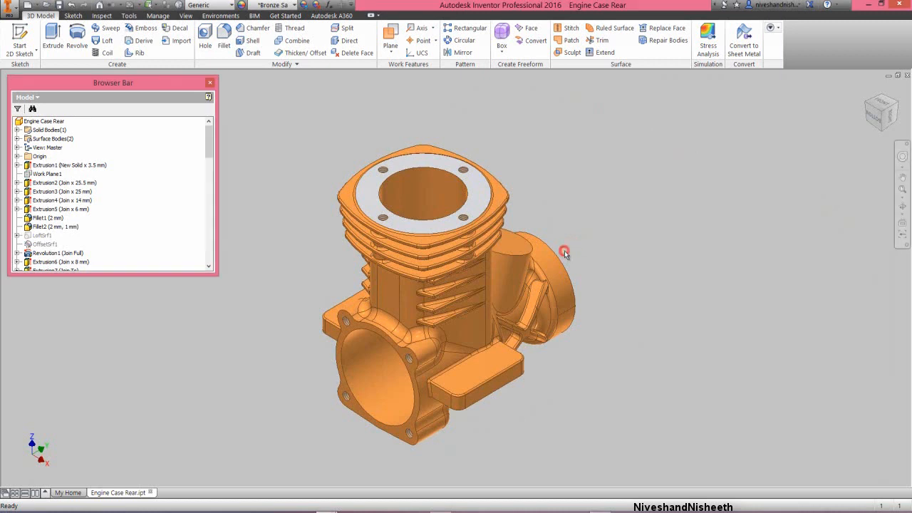
Apply the Light Gray appearance to the four-hole flange face and save the part.
{"action": "left_click", "coordinate": [352, 324]}
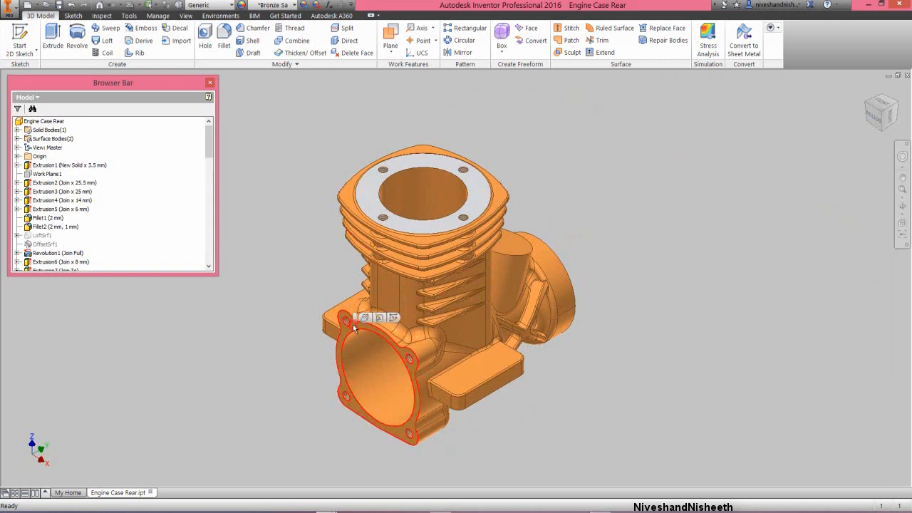
{"action": "left_click", "coordinate": [274, 5]}
{"action": "scroll", "coordinate": [285, 132], "scroll_direction": "down", "scroll_amount": 10}
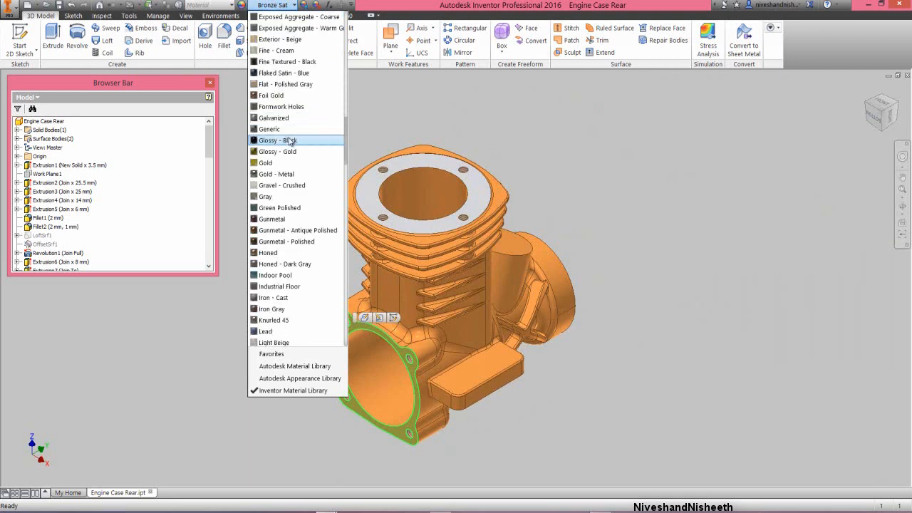
{"action": "scroll", "coordinate": [302, 235], "scroll_direction": "down", "scroll_amount": 2}
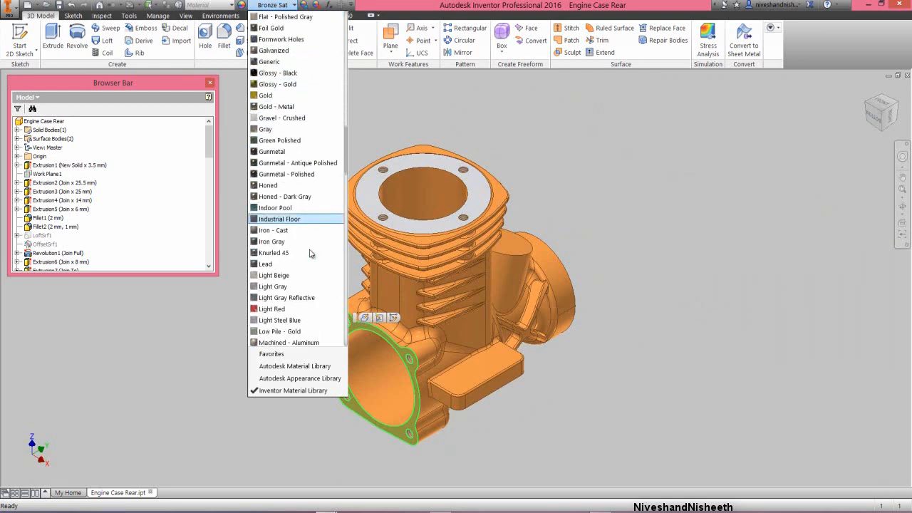
{"action": "left_click", "coordinate": [297, 286]}
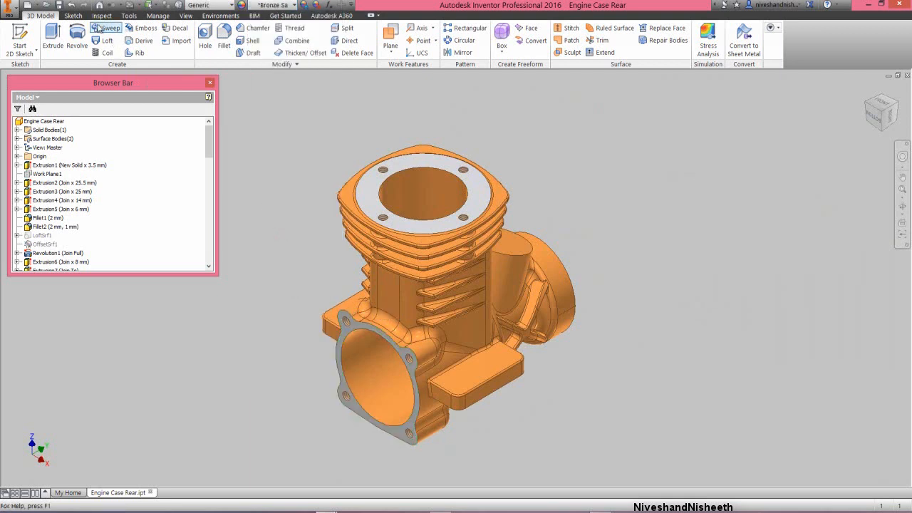
{"action": "key", "text": "ctrl+s"}
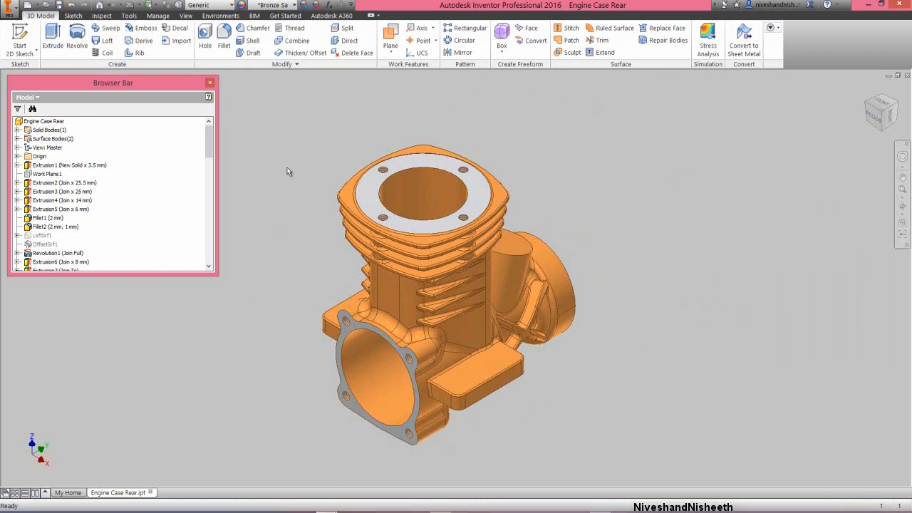
Set up a simple hole on the cylinder's top face, concentric with its bore, with 14 mm diameter and To termination.
{"action": "left_click", "coordinate": [204, 36]}
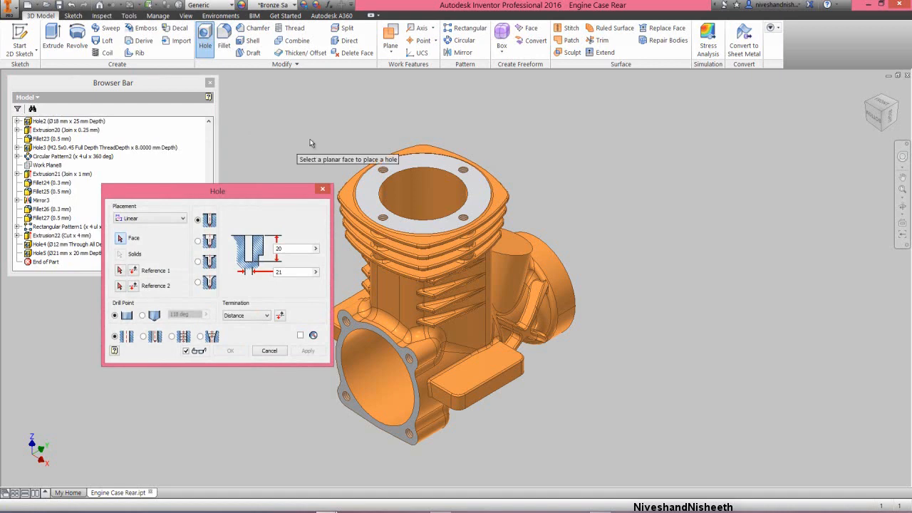
{"action": "left_click", "coordinate": [406, 165]}
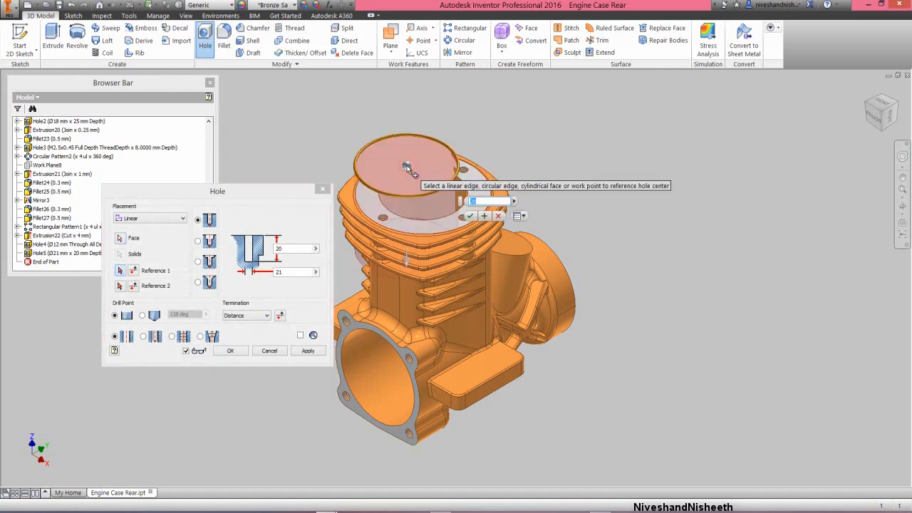
{"action": "left_click", "coordinate": [454, 217]}
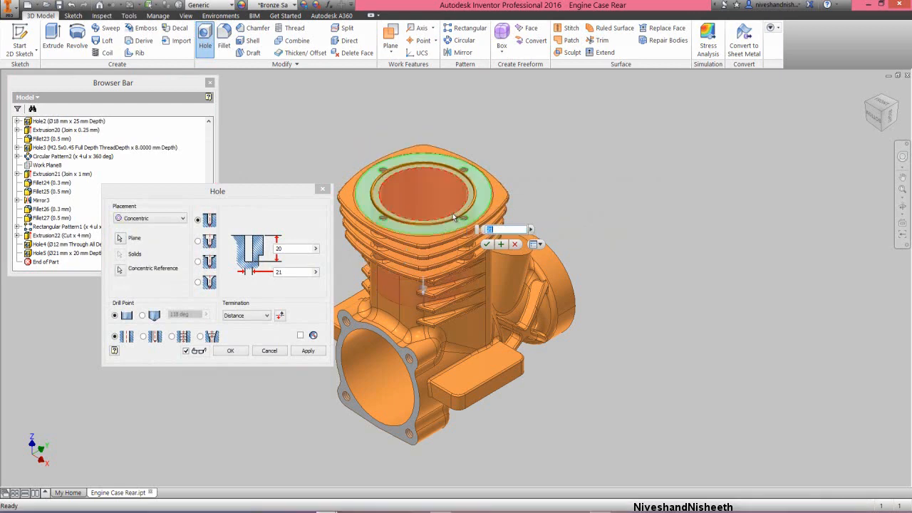
{"action": "left_click", "coordinate": [272, 190]}
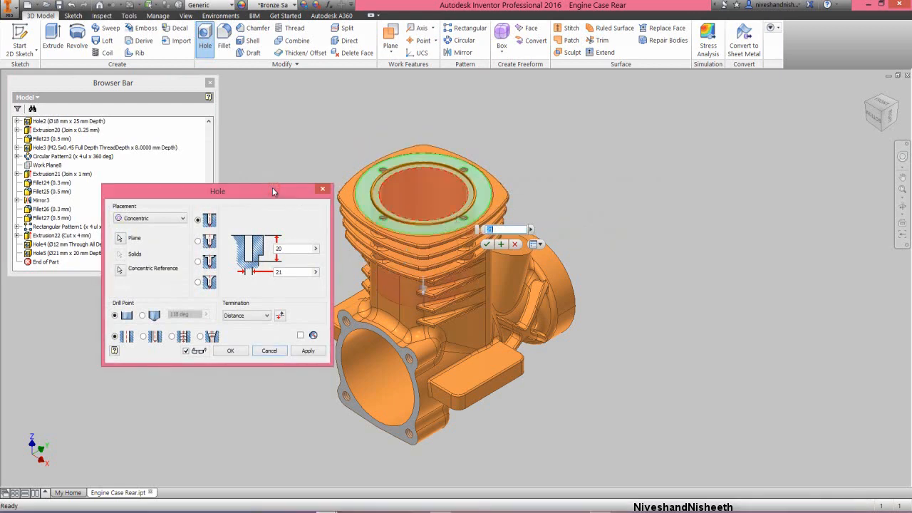
{"action": "double_click", "coordinate": [292, 271]}
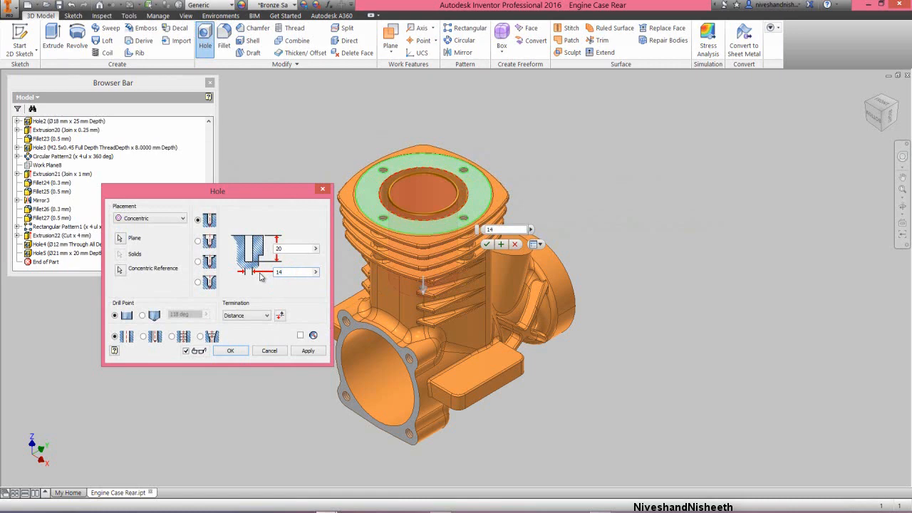
{"action": "left_click", "coordinate": [267, 317]}
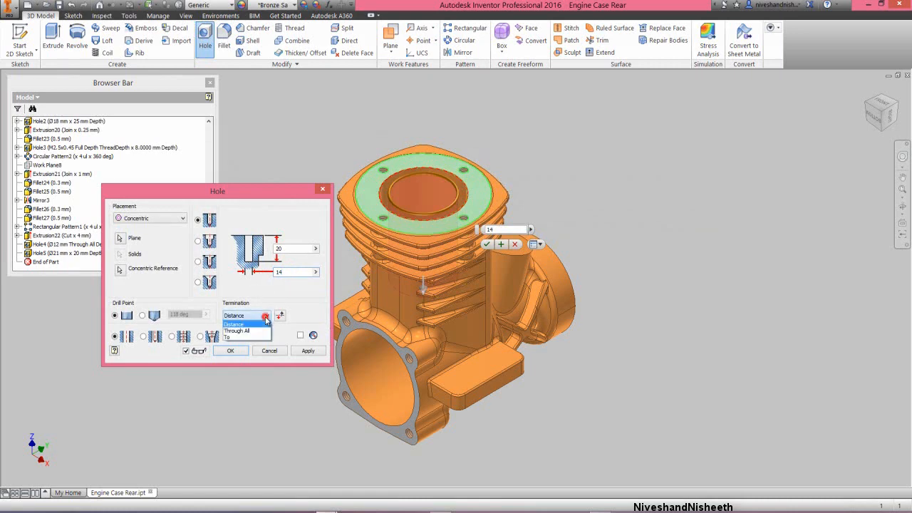
{"action": "left_click", "coordinate": [250, 339]}
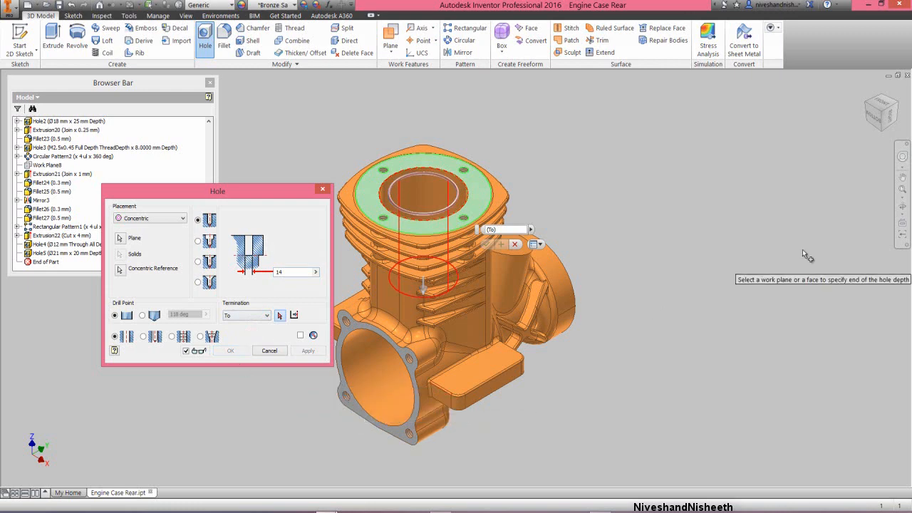
End the cylinder hole at the inner cylindrical face of the flange bore and create it.
{"action": "left_click", "coordinate": [902, 205]}
{"action": "left_click_drag", "start_coordinate": [601, 324], "coordinate": [483, 312]}
{"action": "right_click", "coordinate": [506, 297]}
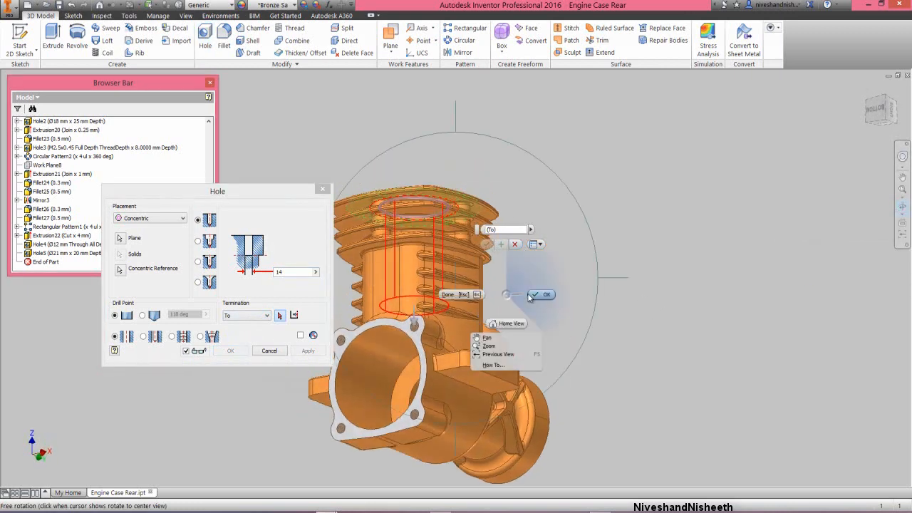
{"action": "left_click", "coordinate": [533, 296]}
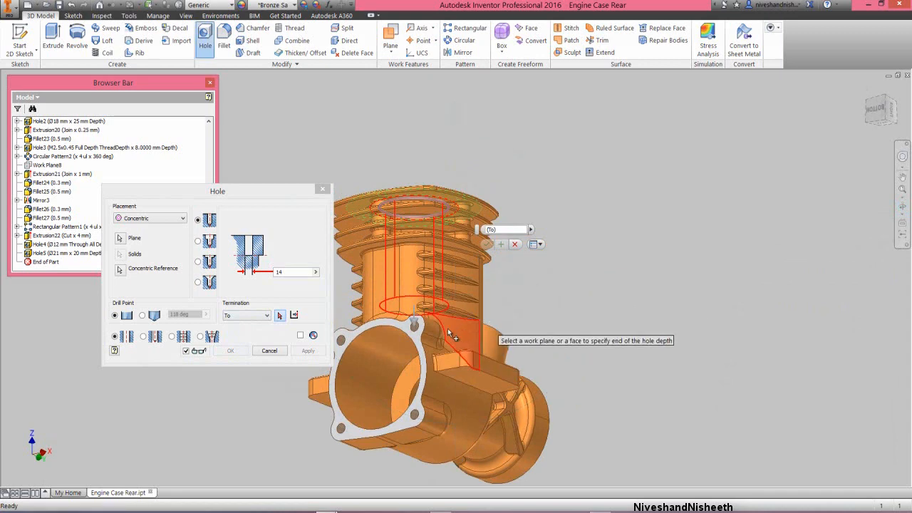
{"action": "left_click", "coordinate": [394, 352]}
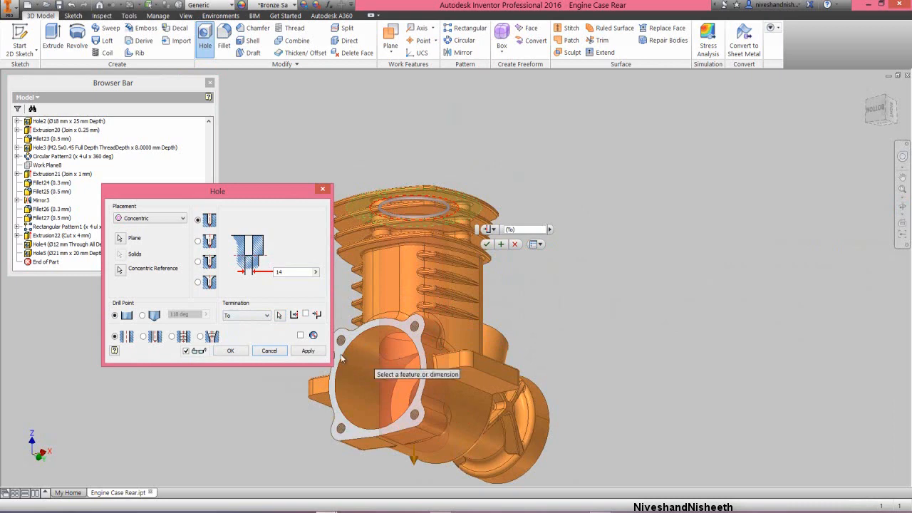
{"action": "left_click", "coordinate": [239, 349]}
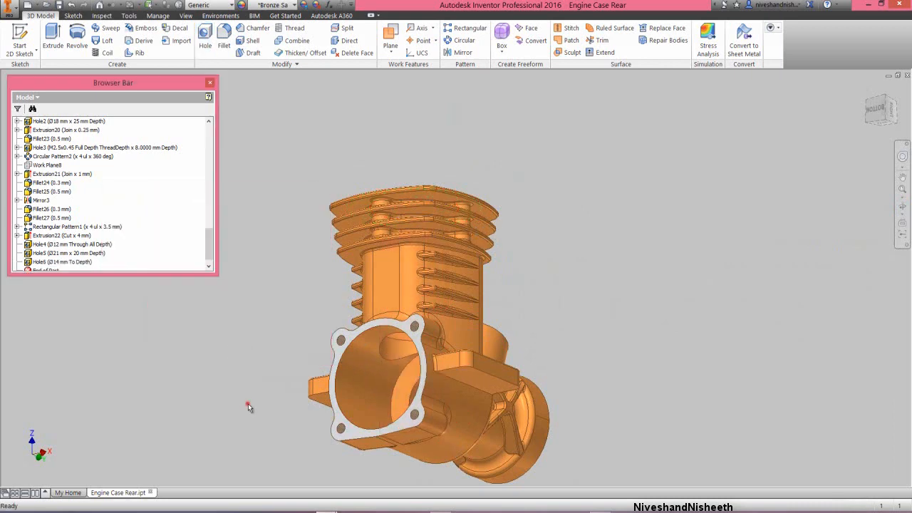
Inspect the new hole through the cylinder from above, restore the home view and save the part.
{"action": "left_click", "coordinate": [902, 206]}
{"action": "left_click_drag", "start_coordinate": [541, 300], "coordinate": [486, 310]}
{"action": "right_click", "coordinate": [478, 230]}
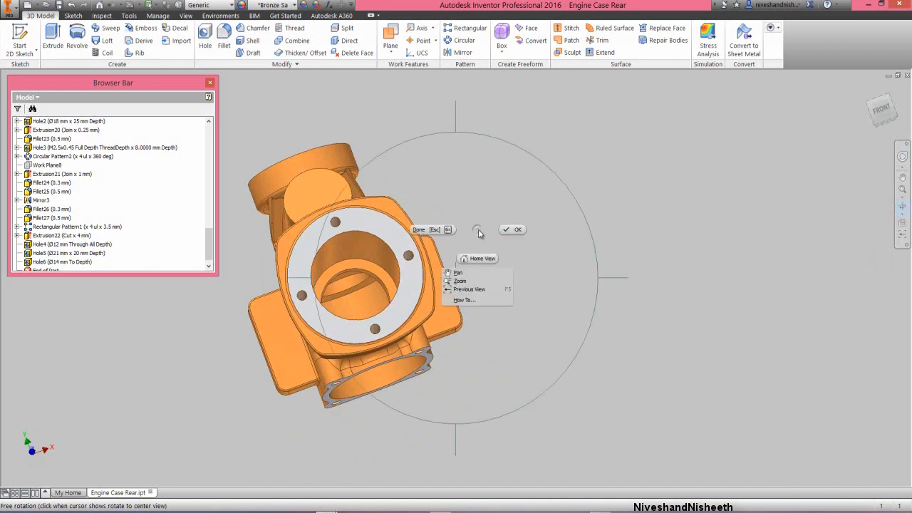
{"action": "left_click", "coordinate": [484, 262]}
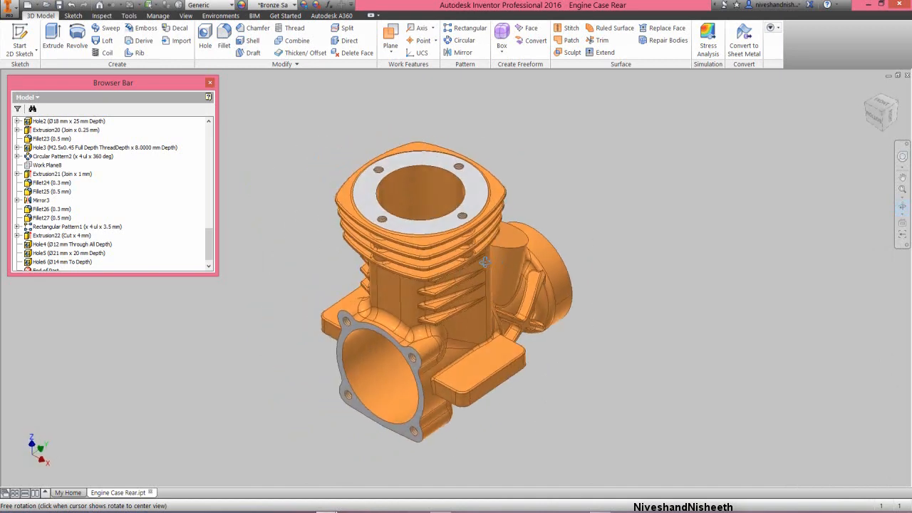
{"action": "right_click", "coordinate": [507, 203]}
{"action": "left_click", "coordinate": [555, 196]}
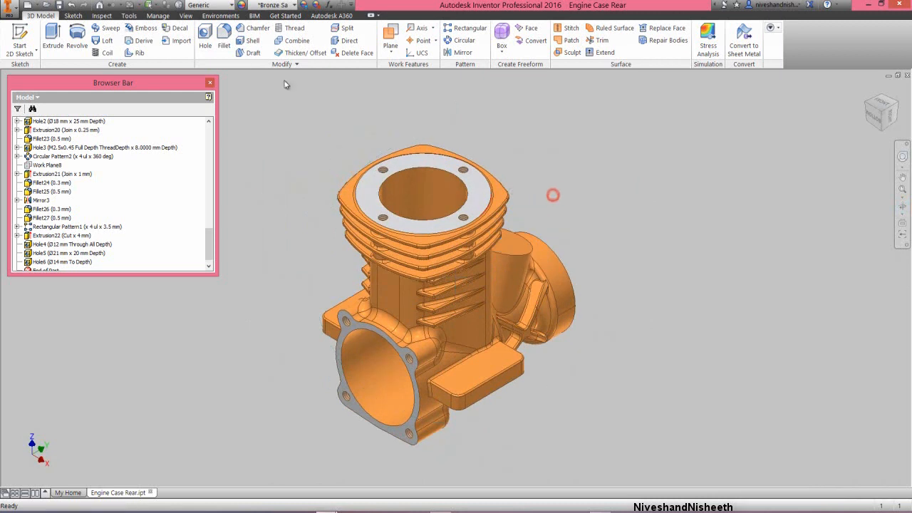
{"action": "left_click", "coordinate": [59, 4]}
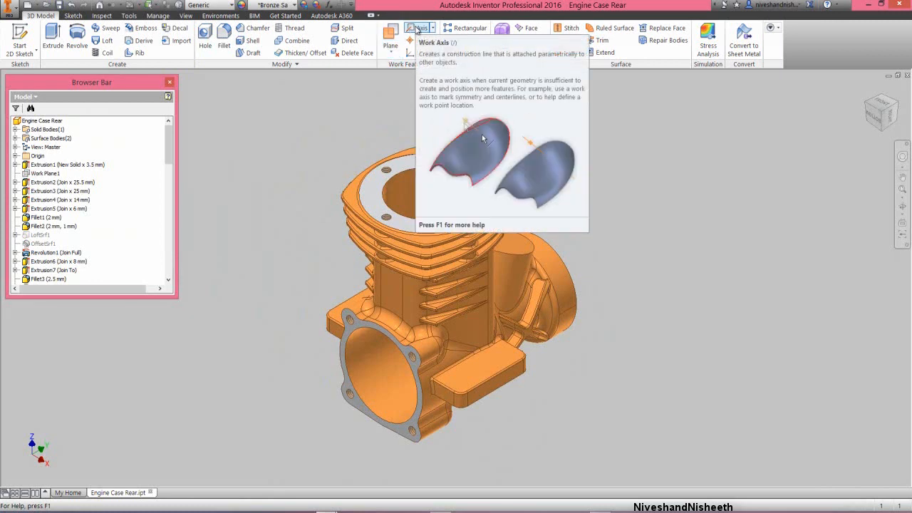
Create a work axis through the inclined cylindrical boss above the round boss.
{"action": "left_click", "coordinate": [897, 106]}
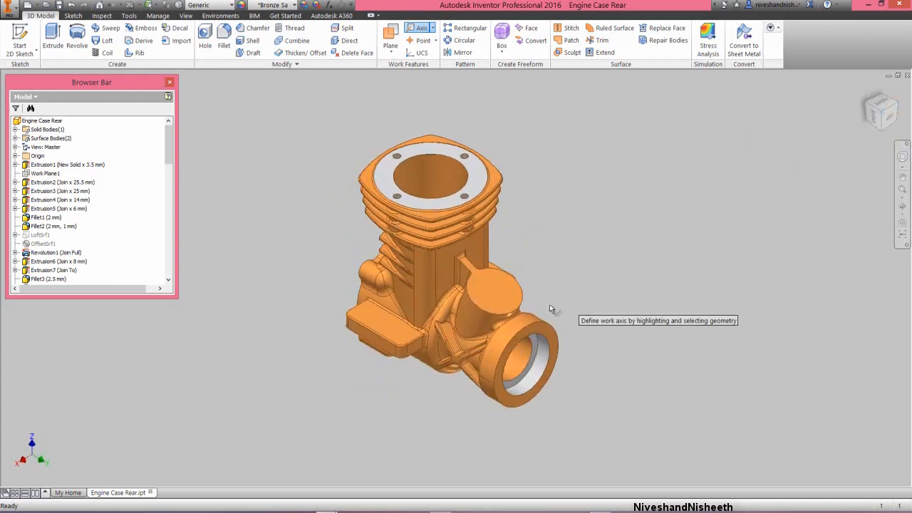
{"action": "left_click", "coordinate": [478, 317]}
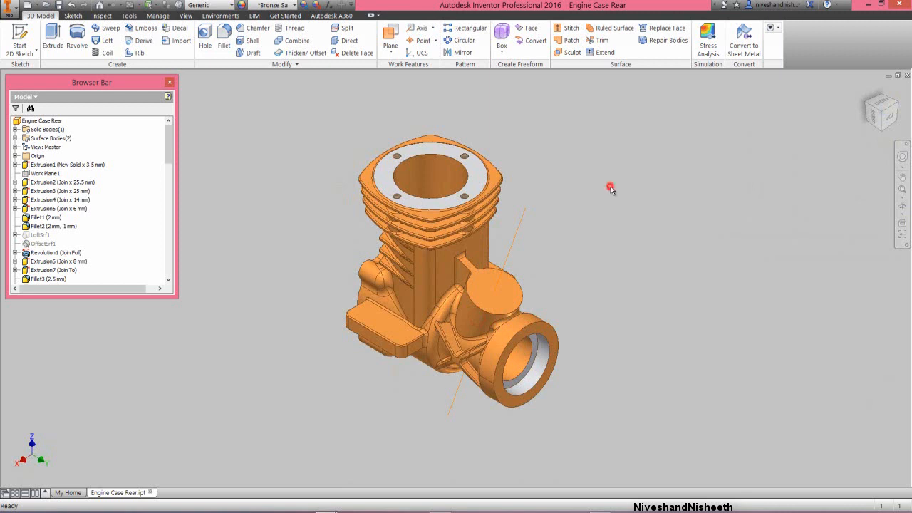
{"action": "left_click", "coordinate": [658, 157]}
Create a work plane tangent to the inclined boss's cylindrical surface and parallel to the YZ Plane, then collapse the model tree.
{"action": "left_click", "coordinate": [394, 56]}
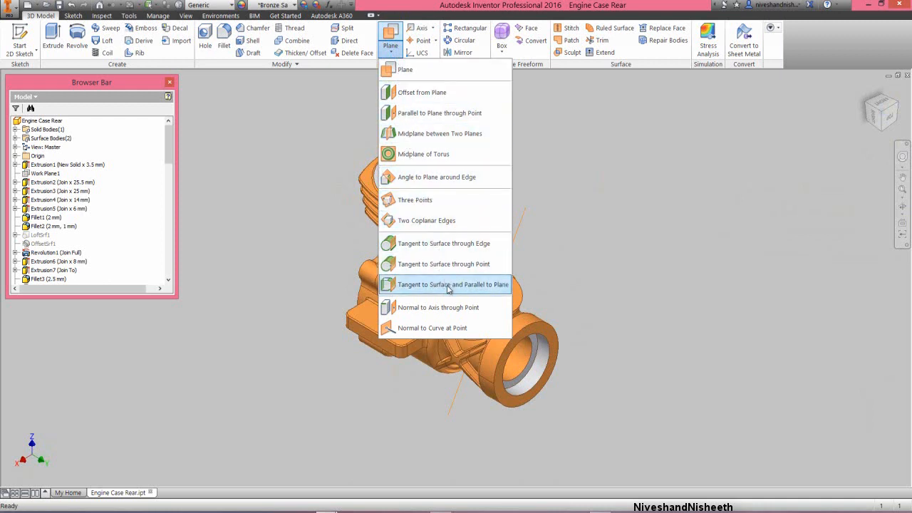
{"action": "left_click", "coordinate": [449, 285]}
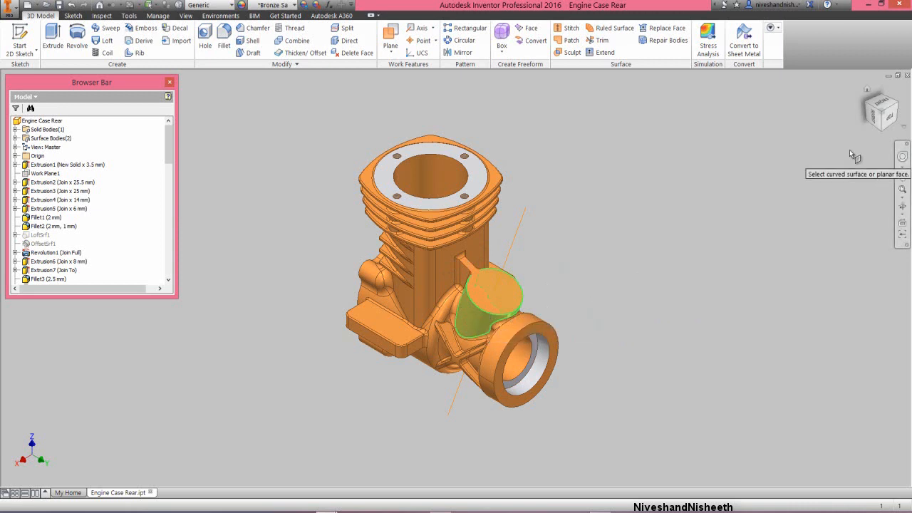
{"action": "left_click", "coordinate": [891, 117]}
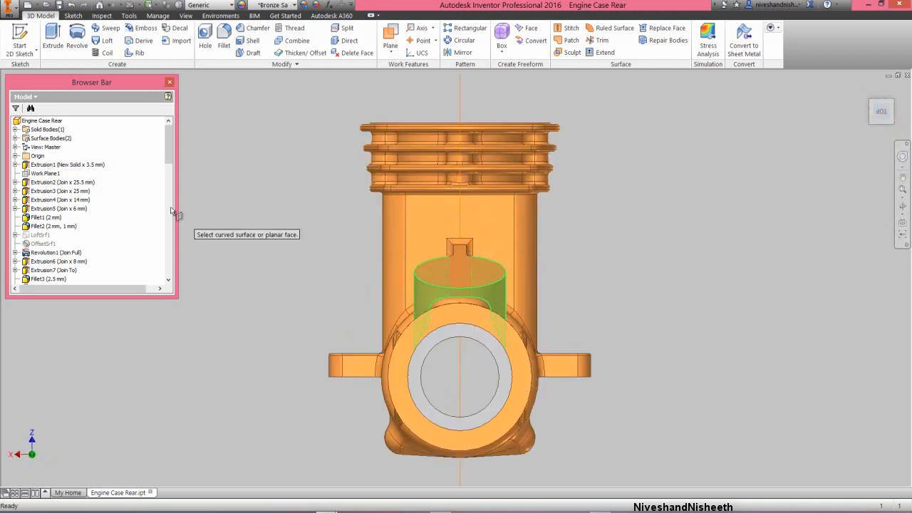
{"action": "left_click", "coordinate": [16, 155]}
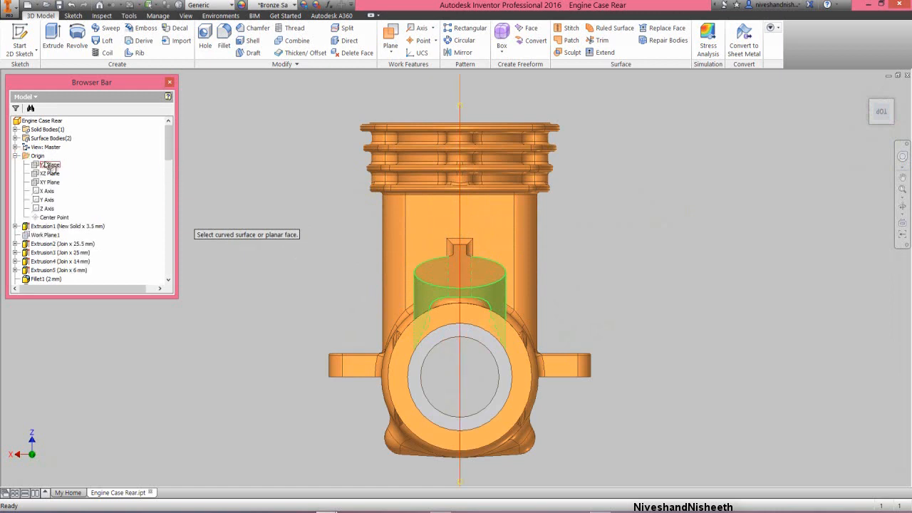
{"action": "left_click", "coordinate": [47, 165]}
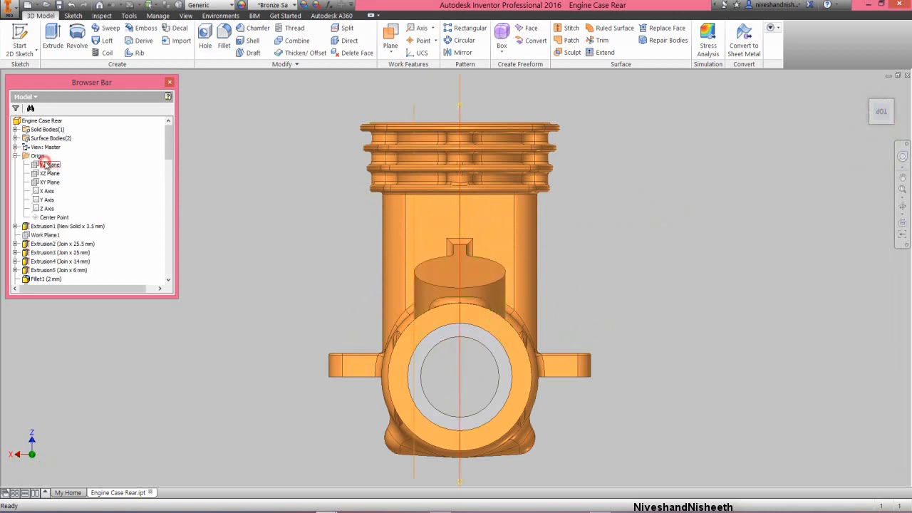
{"action": "right_click", "coordinate": [107, 177]}
{"action": "left_click", "coordinate": [121, 278]}
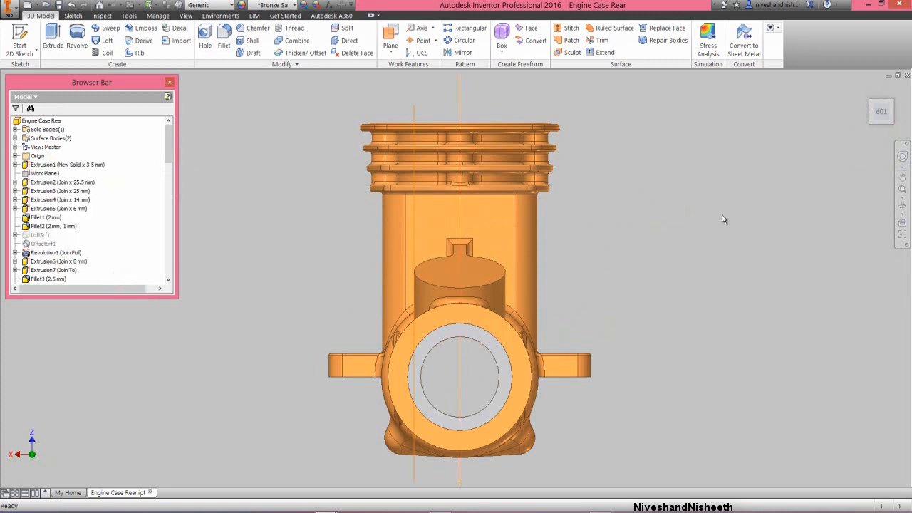
Start a sketch on the work plane tangent to the inclined boss and slice the graphics at the sketch plane.
{"action": "left_click", "coordinate": [902, 155]}
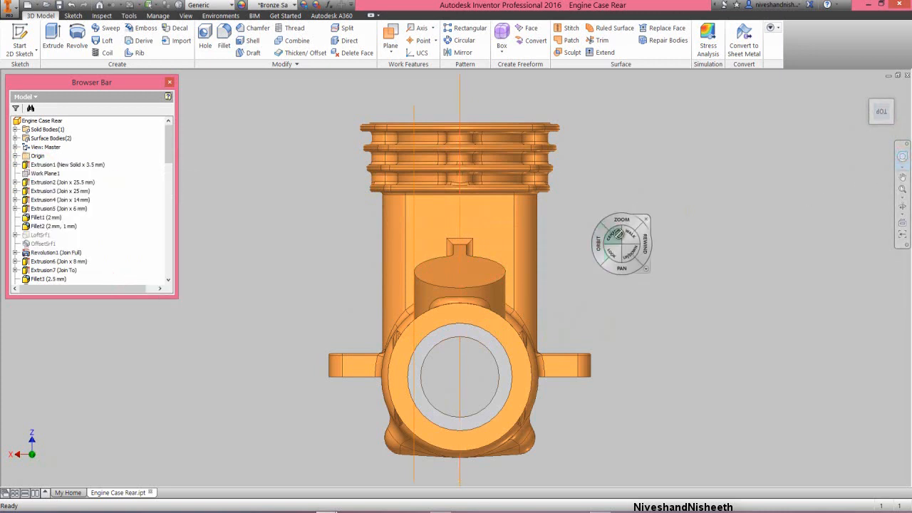
{"action": "left_click_drag", "start_coordinate": [616, 236], "coordinate": [485, 315]}
{"action": "right_click", "coordinate": [499, 228]}
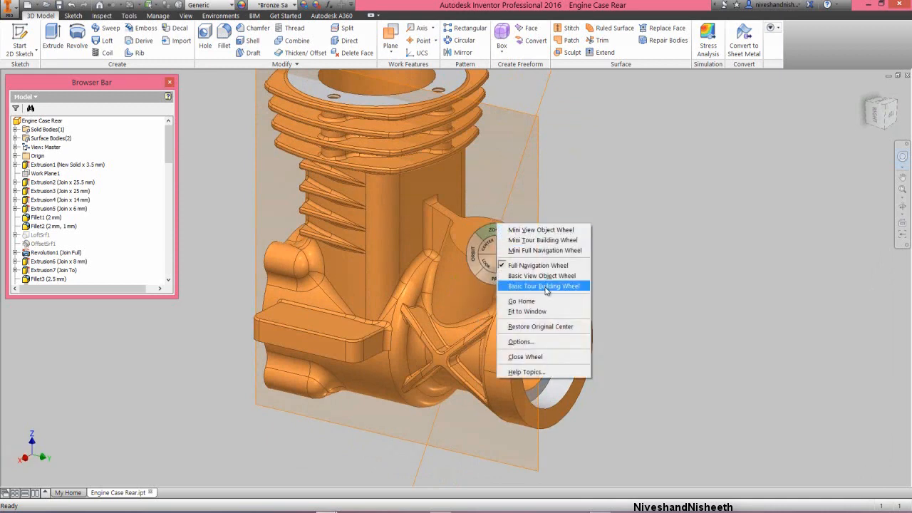
{"action": "left_click", "coordinate": [539, 357]}
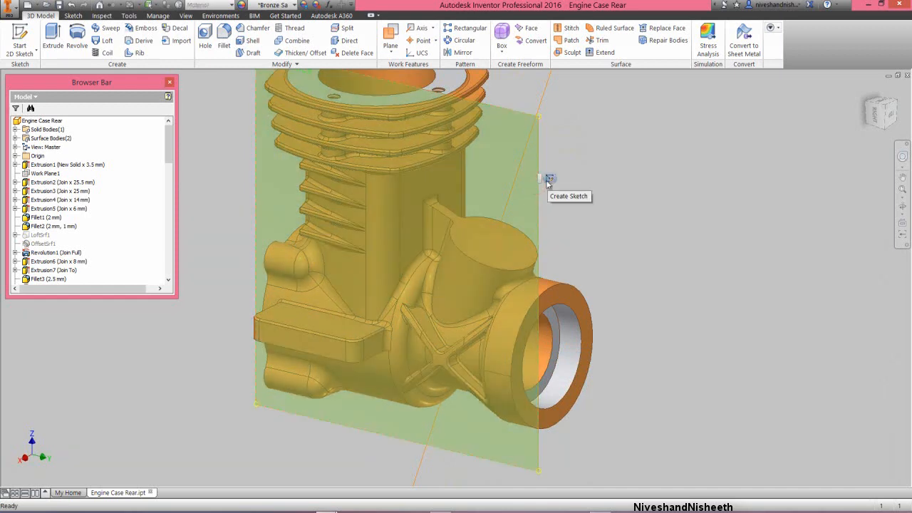
{"action": "left_click", "coordinate": [548, 179]}
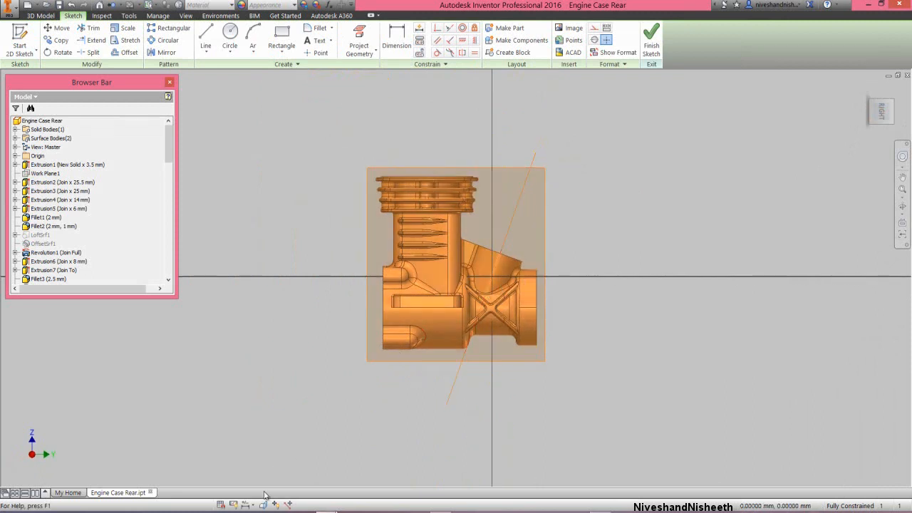
{"action": "left_click", "coordinate": [263, 505]}
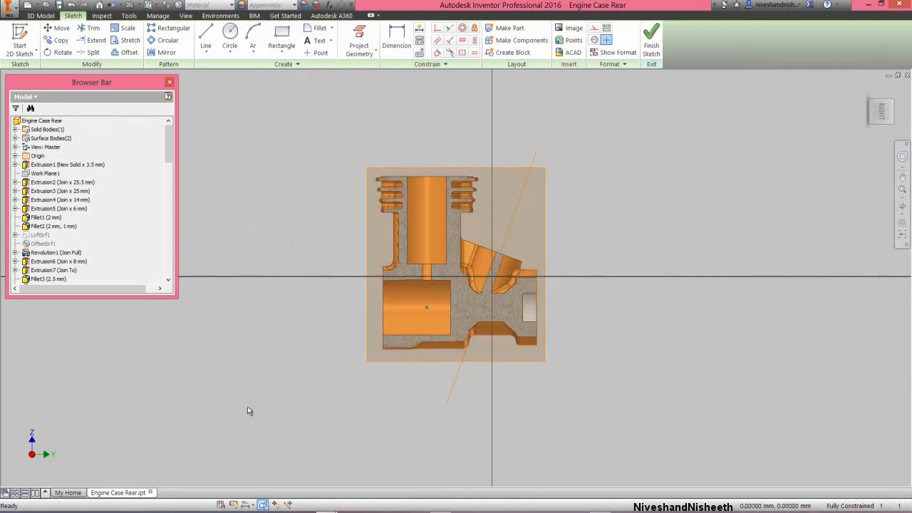
Project the inclined boss's work axis into the sketch.
{"action": "left_click_drag", "start_coordinate": [171, 165], "coordinate": [165, 278]}
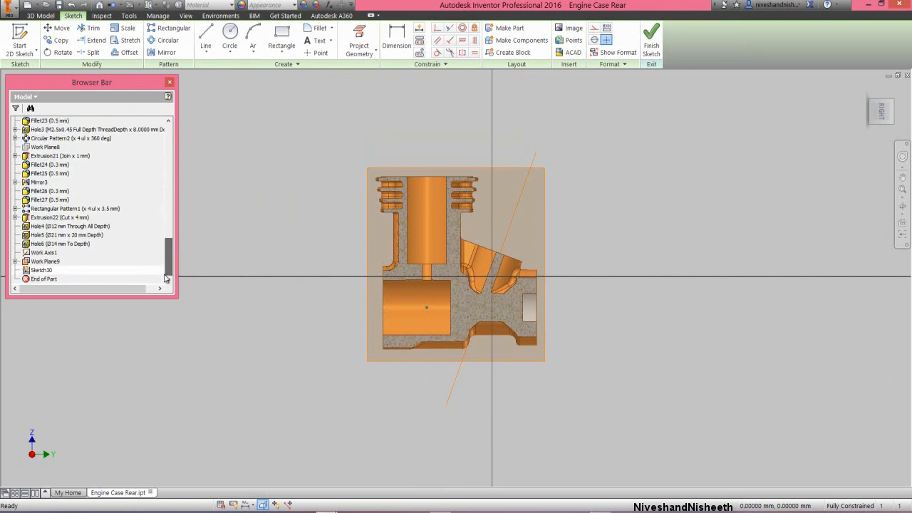
{"action": "left_click", "coordinate": [359, 44]}
{"action": "left_click", "coordinate": [520, 198]}
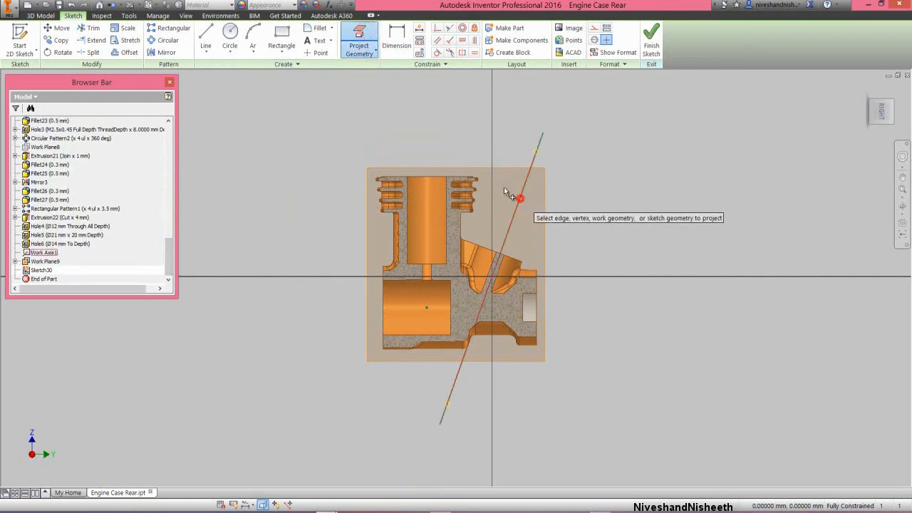
{"action": "right_click", "coordinate": [418, 120]}
{"action": "left_click", "coordinate": [453, 119]}
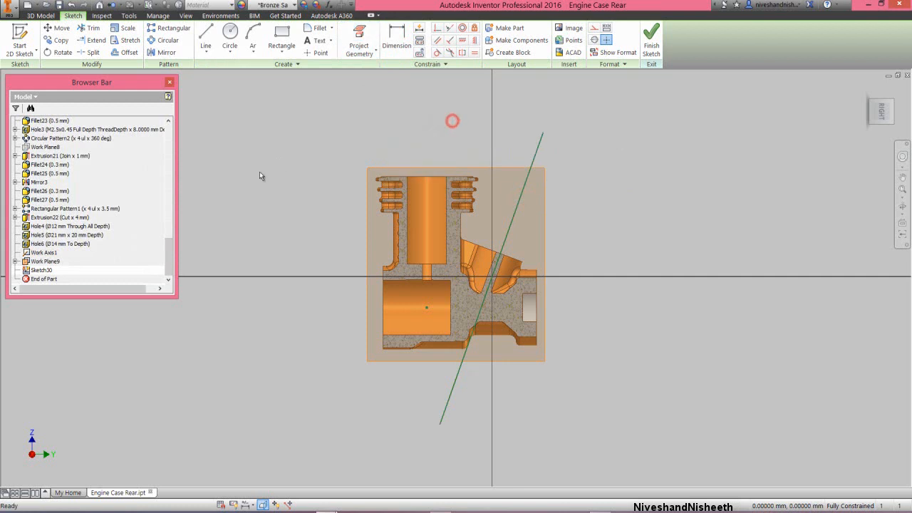
Hide the boss's work axis and the tangent work plane.
{"action": "right_click", "coordinate": [49, 252]}
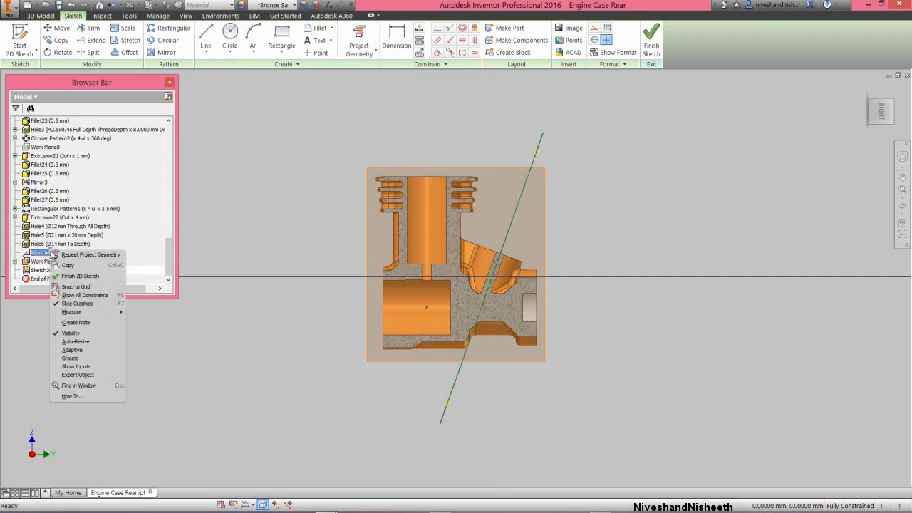
{"action": "left_click", "coordinate": [66, 334]}
{"action": "right_click", "coordinate": [55, 261]}
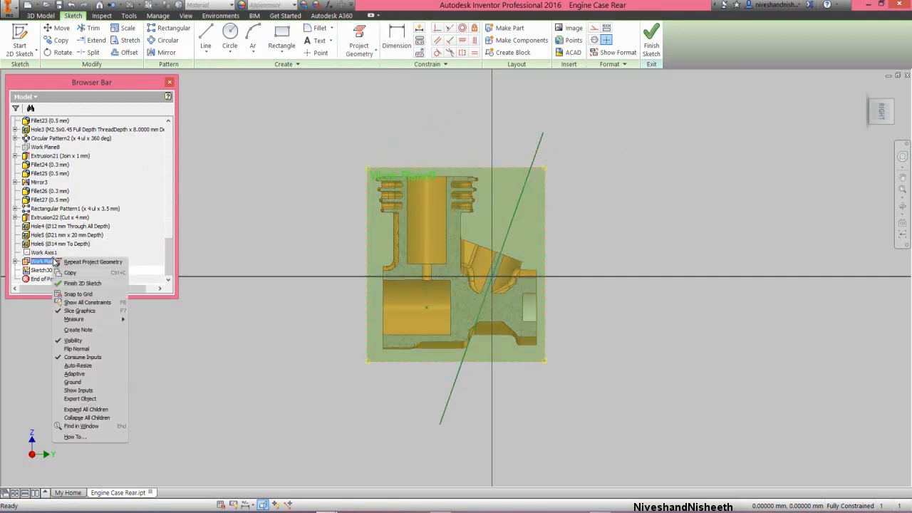
{"action": "left_click", "coordinate": [72, 341]}
{"action": "scroll", "coordinate": [478, 278], "scroll_direction": "up", "scroll_amount": 3}
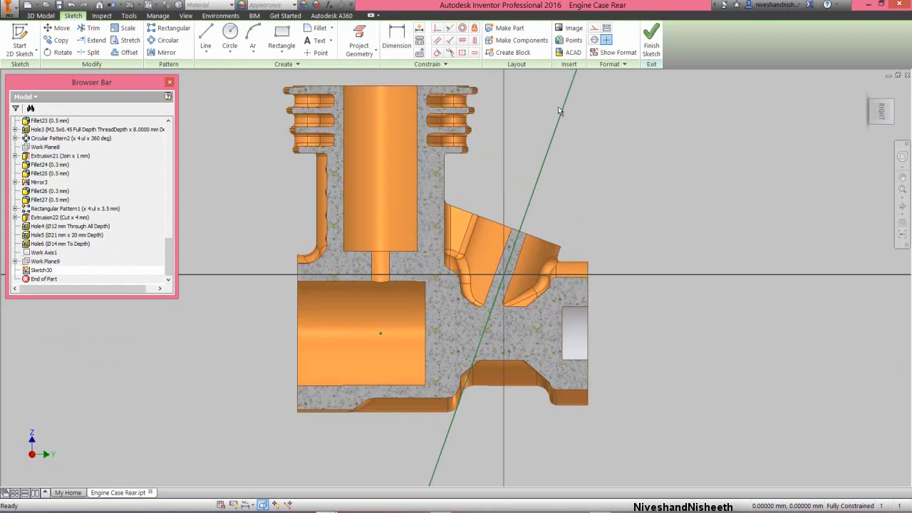
Project the inclined boss's top edge as construction geometry and convert the projected axis line to construction.
{"action": "left_click", "coordinate": [593, 27]}
{"action": "left_click", "coordinate": [359, 41]}
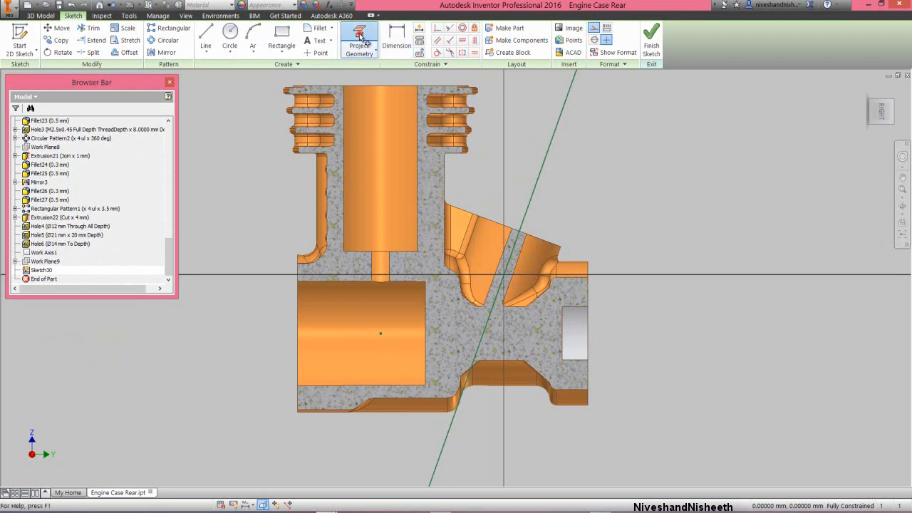
{"action": "left_click", "coordinate": [540, 239]}
{"action": "right_click", "coordinate": [570, 186]}
{"action": "left_click", "coordinate": [603, 185]}
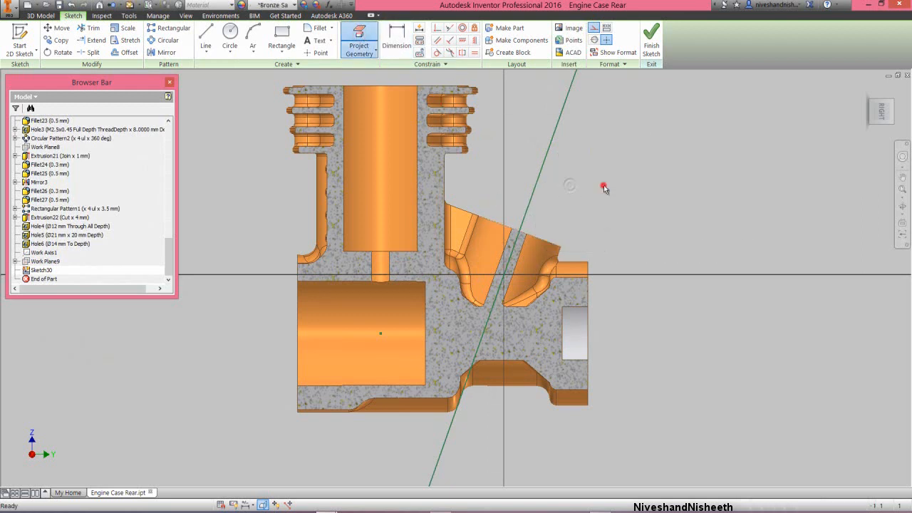
{"action": "left_click", "coordinate": [539, 172]}
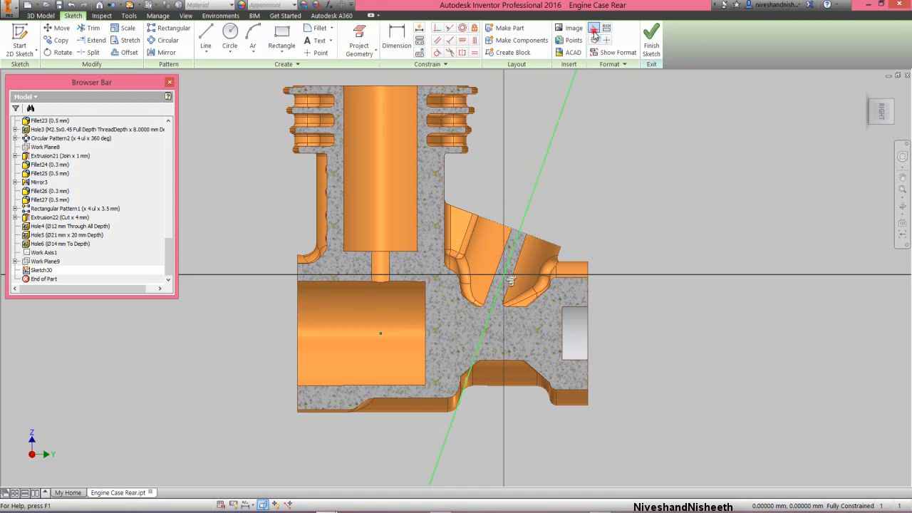
Draw a 5.5 mm diameter circle over the inclined boss, on the cylinder side of the projected axis.
{"action": "right_click", "coordinate": [607, 162]}
{"action": "left_click", "coordinate": [588, 148]}
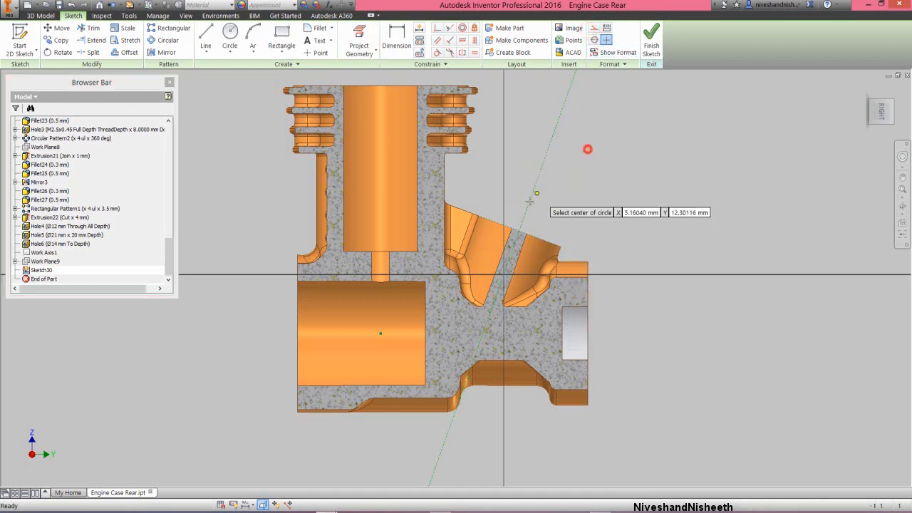
{"action": "left_click", "coordinate": [489, 229]}
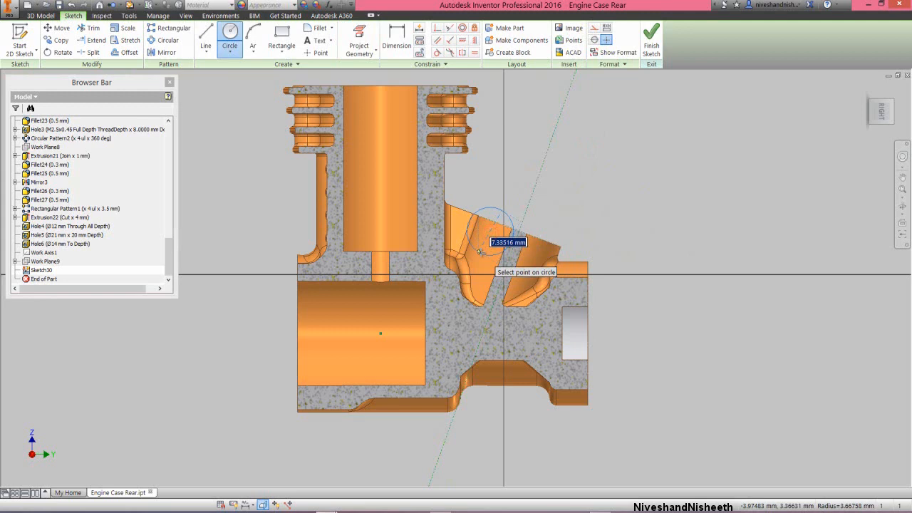
{"action": "type", "text": "5.5"}
{"action": "key", "text": "Return"}
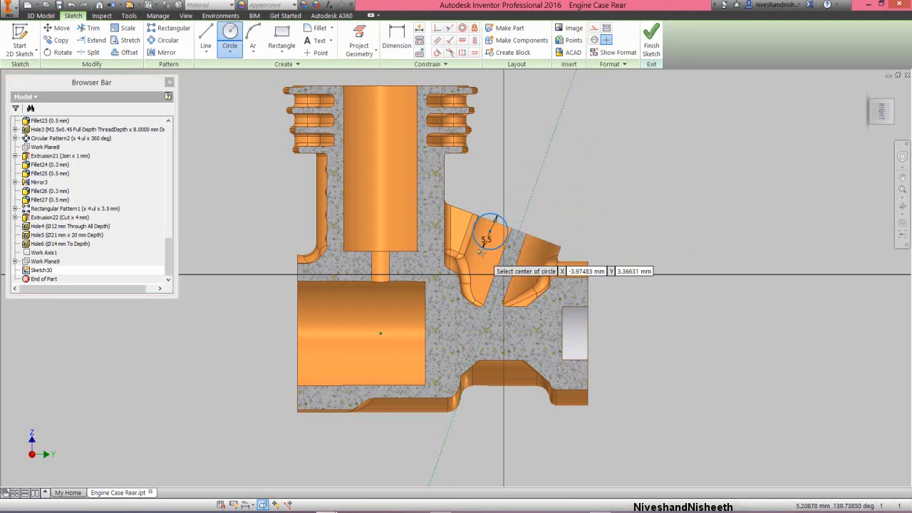
Dimension the circle's centre 7 mm from the projected boss axis.
{"action": "scroll", "coordinate": [522, 229], "scroll_direction": "up", "scroll_amount": 3}
{"action": "right_click", "coordinate": [542, 222]}
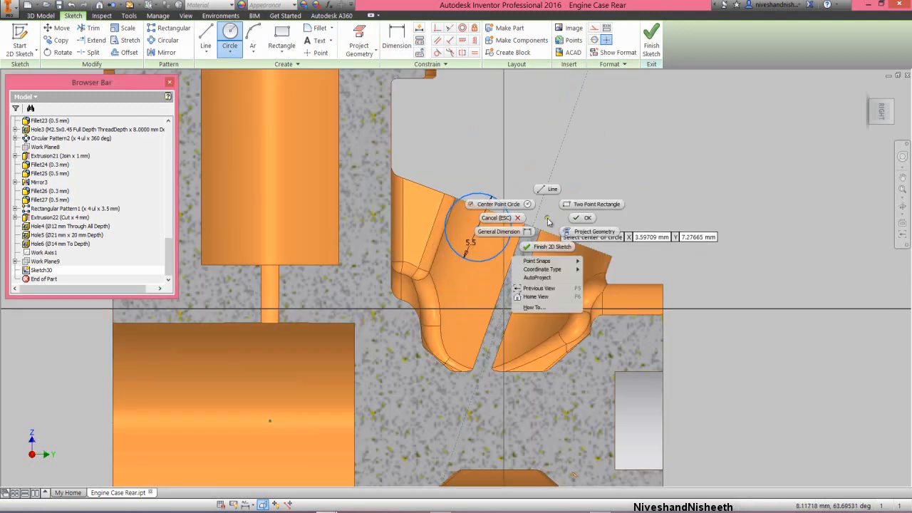
{"action": "left_click", "coordinate": [497, 231]}
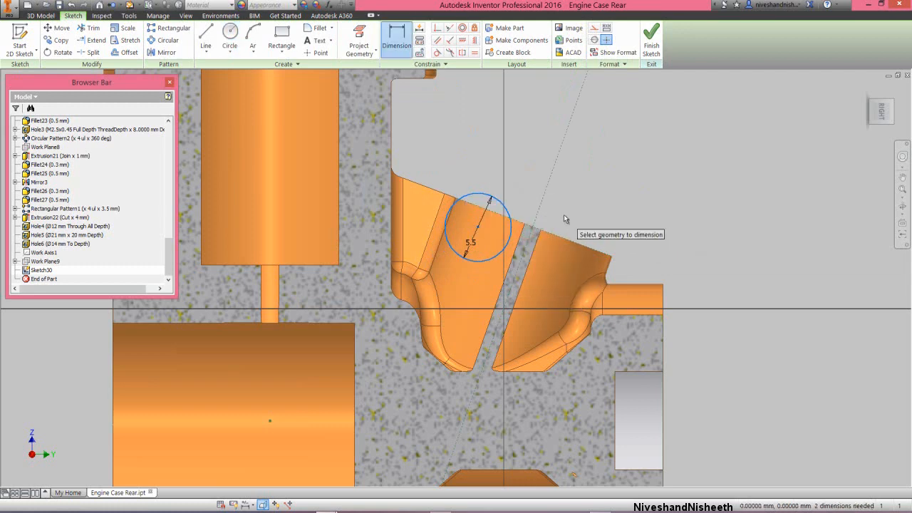
{"action": "left_click", "coordinate": [477, 232]}
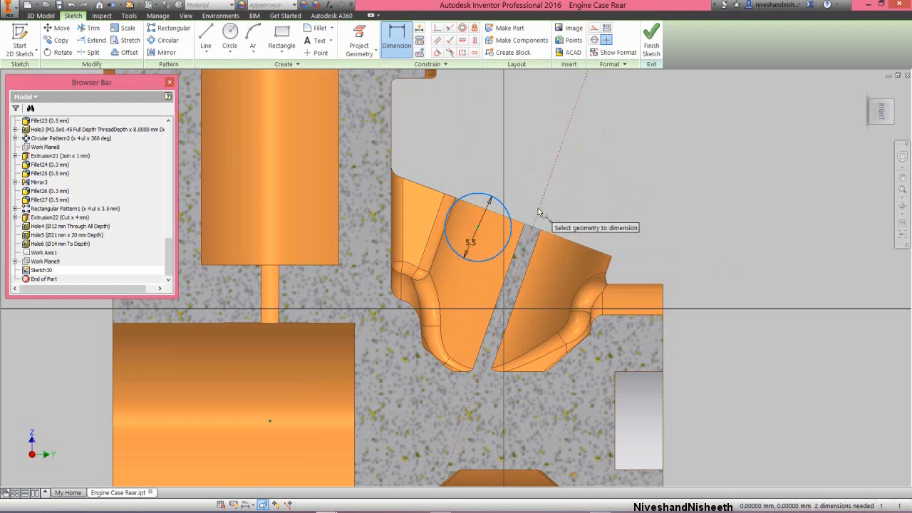
{"action": "left_click", "coordinate": [536, 213]}
{"action": "left_click", "coordinate": [531, 191]}
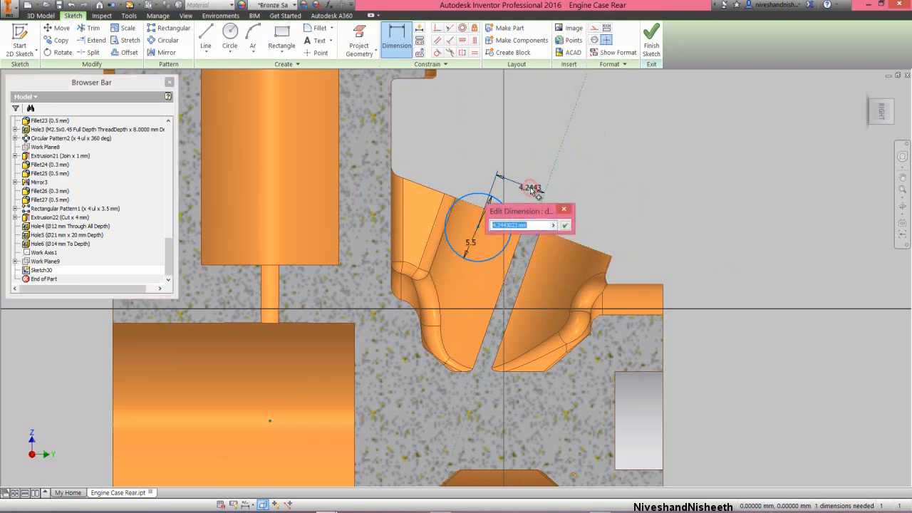
{"action": "type", "text": "7"}
{"action": "key", "text": "Return"}
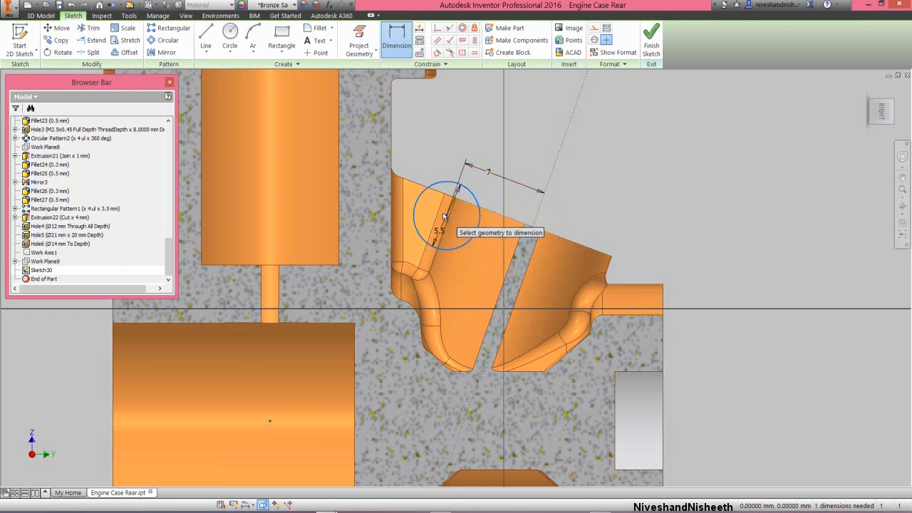
Dimension the circle's centre 3.5 mm below the boss's projected top edge and finish the sketch.
{"action": "left_click", "coordinate": [560, 243]}
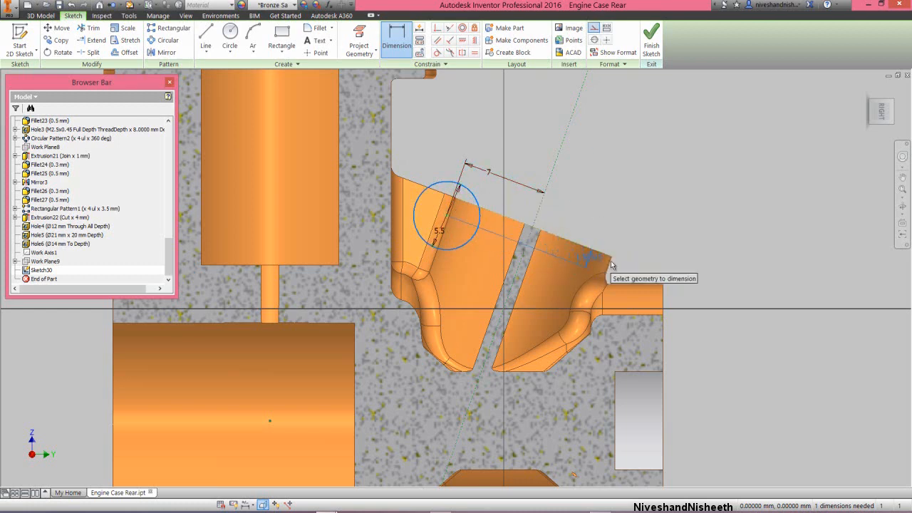
{"action": "left_click", "coordinate": [627, 268]}
{"action": "type", "text": "3."}
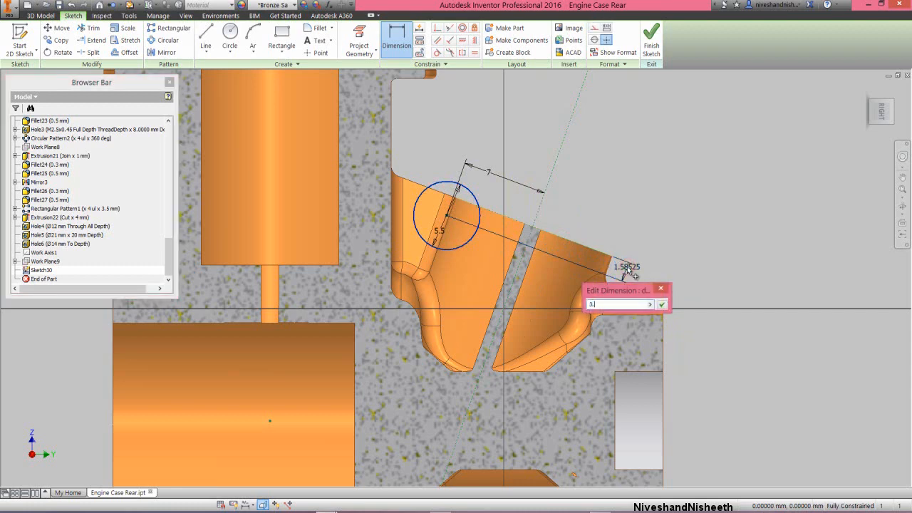
{"action": "type", "text": "5"}
{"action": "key", "text": "Return"}
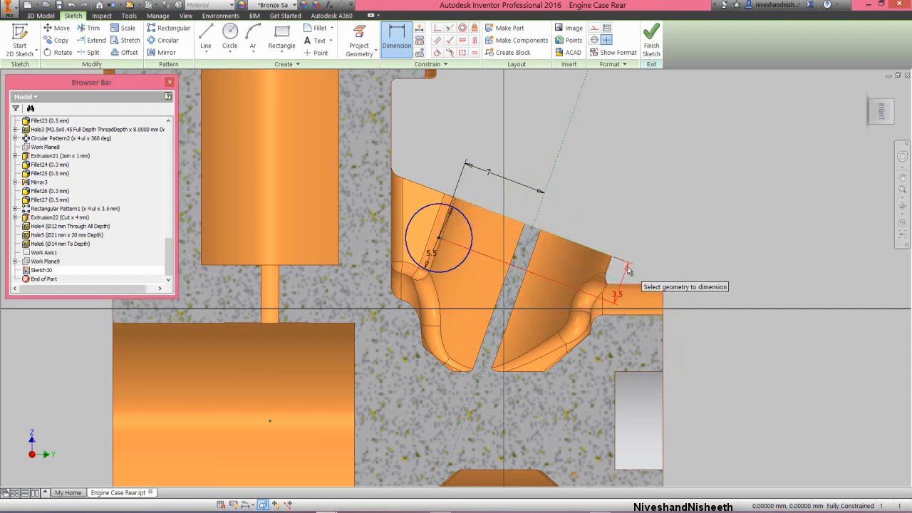
{"action": "right_click", "coordinate": [649, 169]}
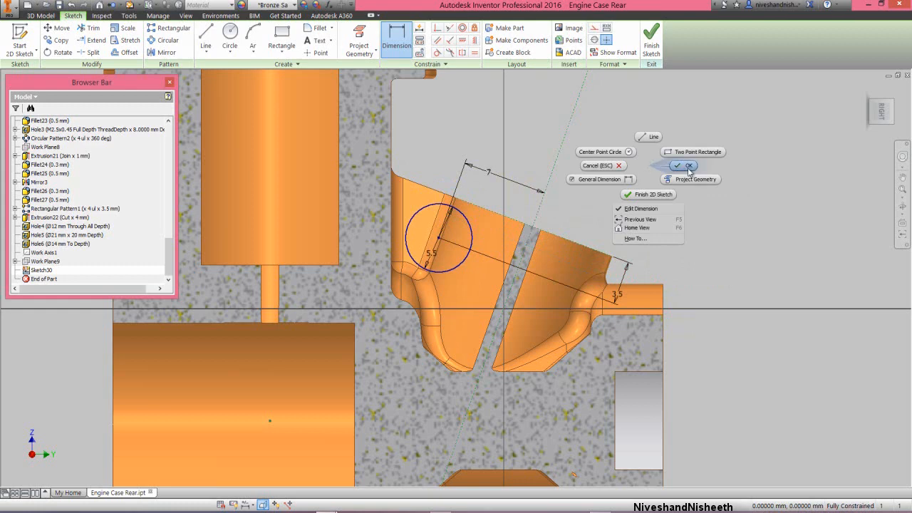
{"action": "left_click", "coordinate": [688, 167]}
{"action": "left_click", "coordinate": [653, 46]}
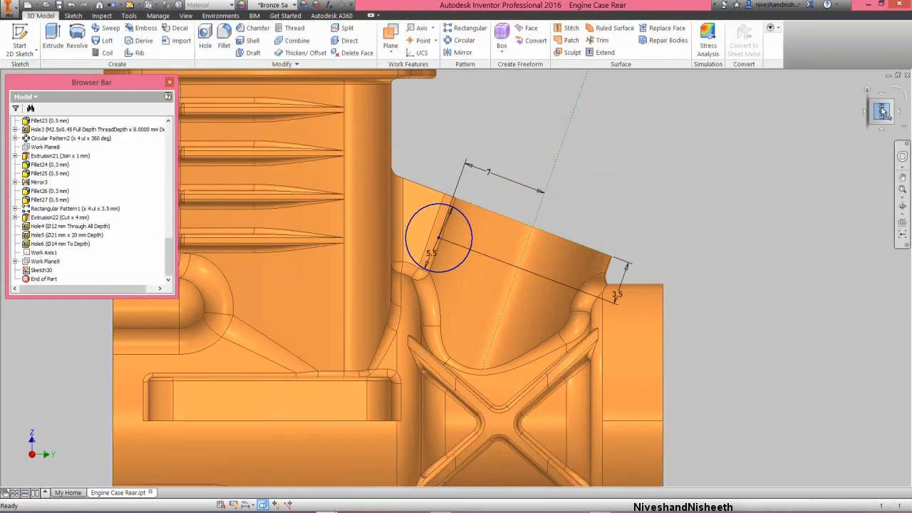
Extrude the 5.5 mm circle 14 mm as a join in the reversed direction, across the inclined boss.
{"action": "left_click", "coordinate": [893, 104]}
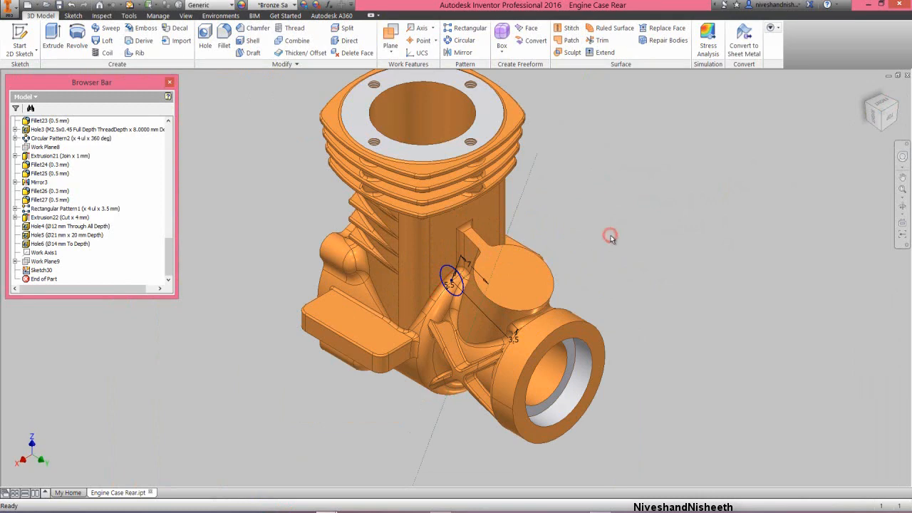
{"action": "left_click", "coordinate": [445, 271]}
{"action": "left_click", "coordinate": [456, 259]}
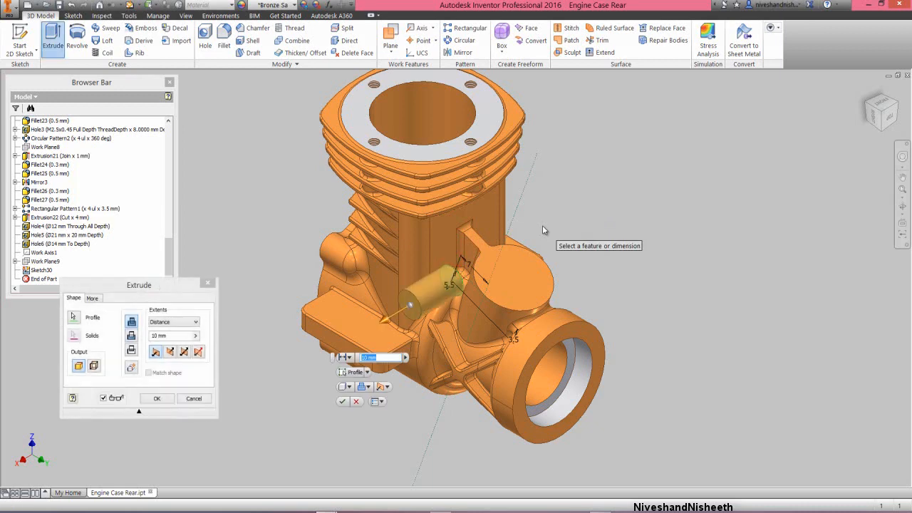
{"action": "left_click", "coordinate": [171, 352]}
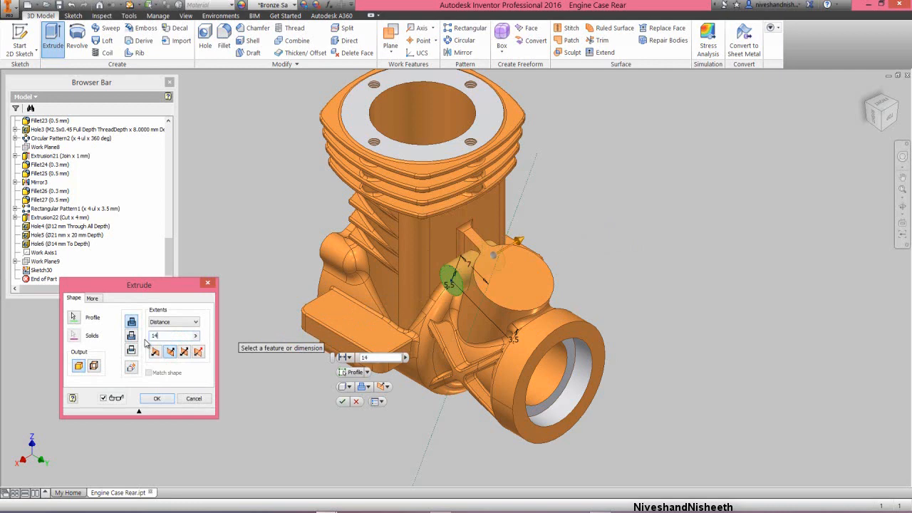
{"action": "key", "text": "Return"}
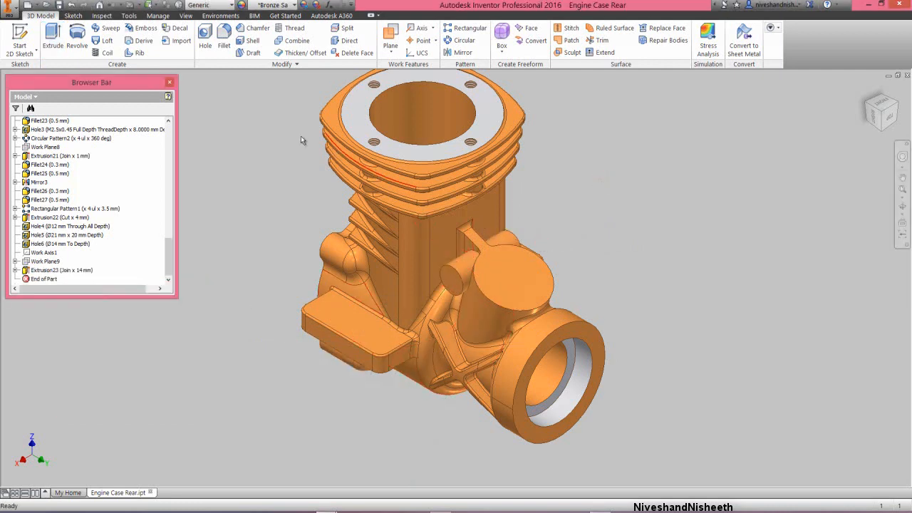
Fillet the edges where the cross cylinder meets the inclined boss on both sides with a 0.5 mm radius.
{"action": "left_click", "coordinate": [223, 44]}
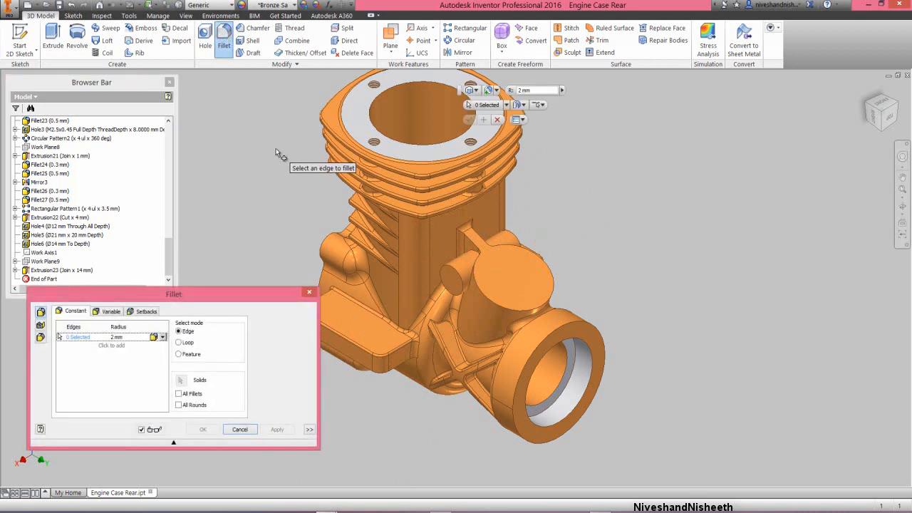
{"action": "left_click", "coordinate": [116, 336]}
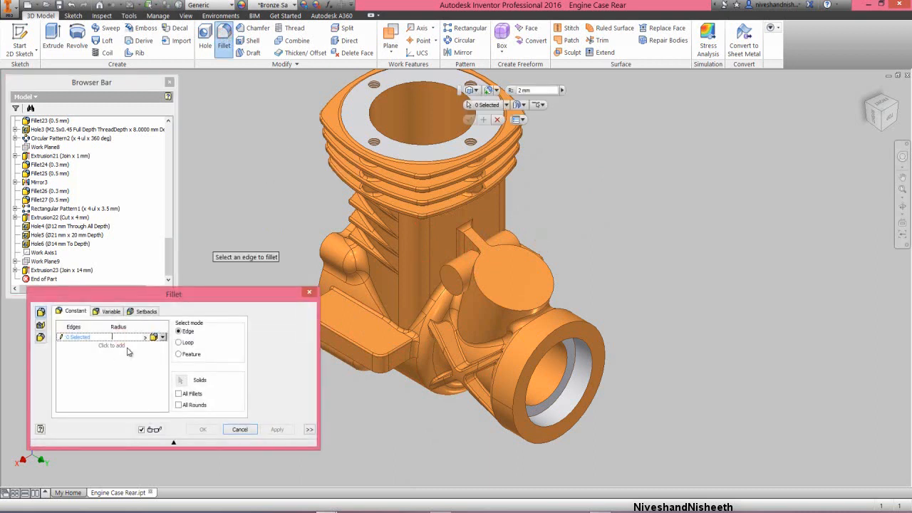
{"action": "left_click", "coordinate": [468, 287]}
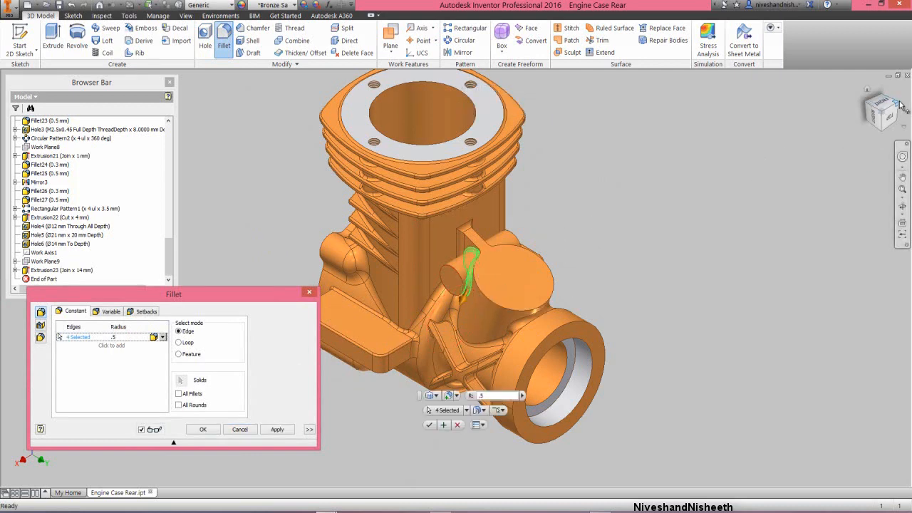
{"action": "left_click_drag", "start_coordinate": [881, 107], "coordinate": [512, 258]}
{"action": "scroll", "coordinate": [427, 282], "scroll_direction": "up", "scroll_amount": 3}
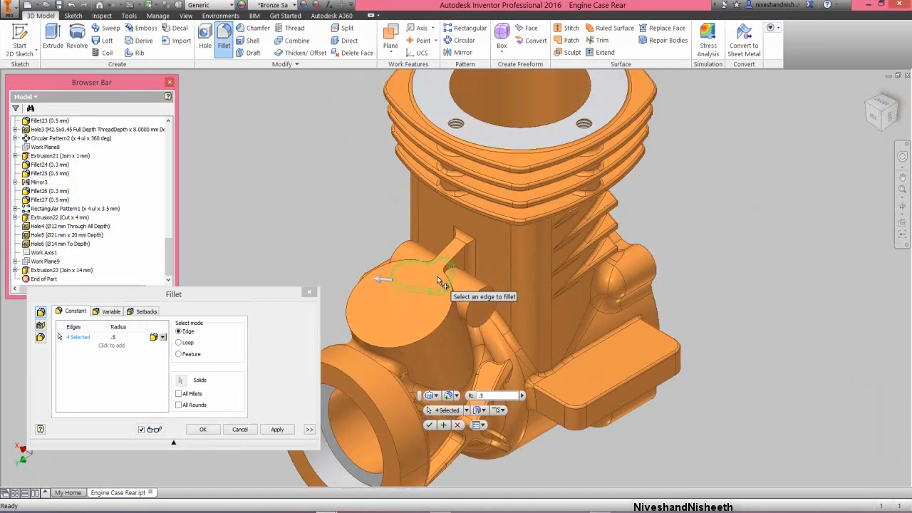
{"action": "left_click", "coordinate": [459, 272]}
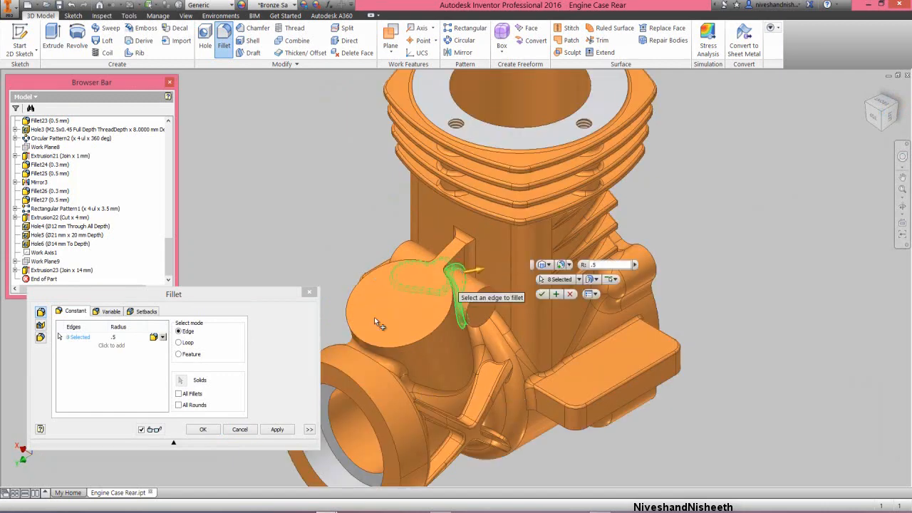
{"action": "left_click", "coordinate": [205, 429]}
{"action": "left_click", "coordinate": [312, 238]}
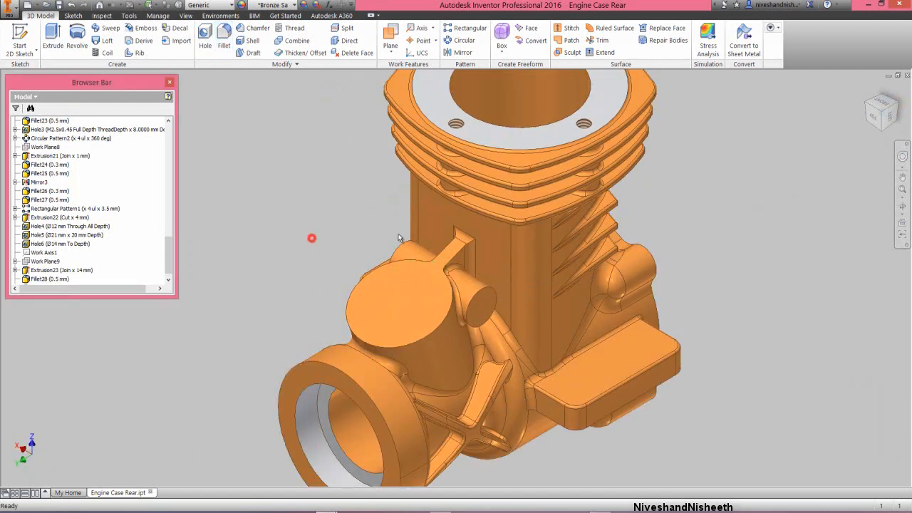
Save the Engine Case Rear part.
{"action": "left_click", "coordinate": [866, 91]}
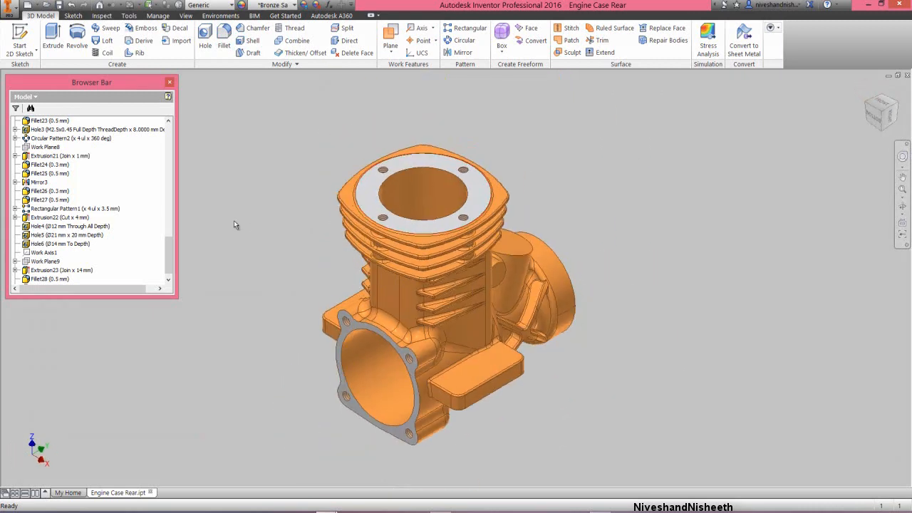
{"action": "left_click", "coordinate": [58, 4]}
{"action": "left_click", "coordinate": [237, 242]}
Bore a flat-bottomed 11 mm diameter hole 15 mm deep into the inclined boss's end face, concentric with the boss.
{"action": "left_click", "coordinate": [900, 104]}
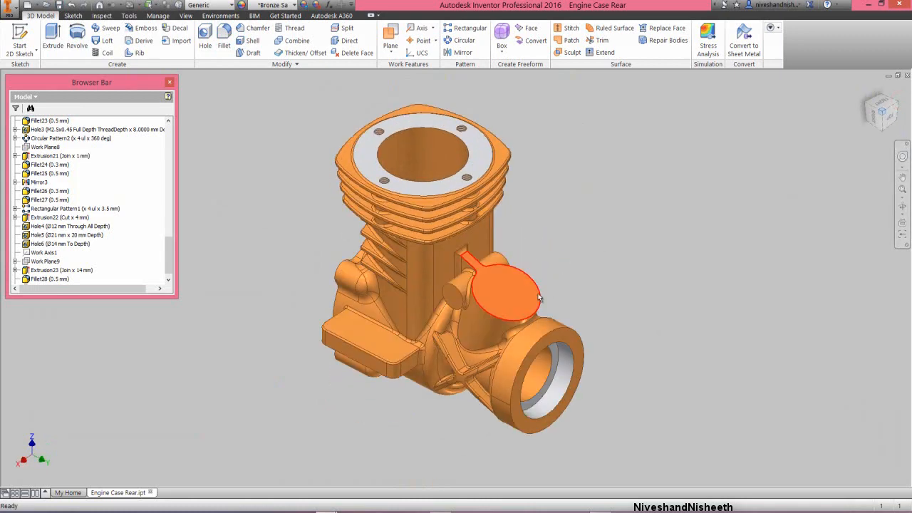
{"action": "scroll", "coordinate": [497, 305], "scroll_direction": "up", "scroll_amount": 5}
{"action": "left_click", "coordinate": [205, 36]}
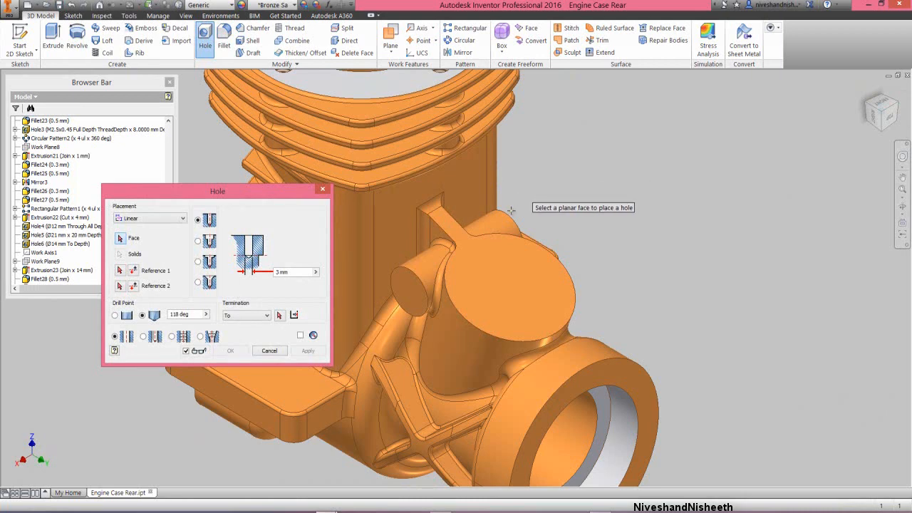
{"action": "left_click", "coordinate": [497, 297]}
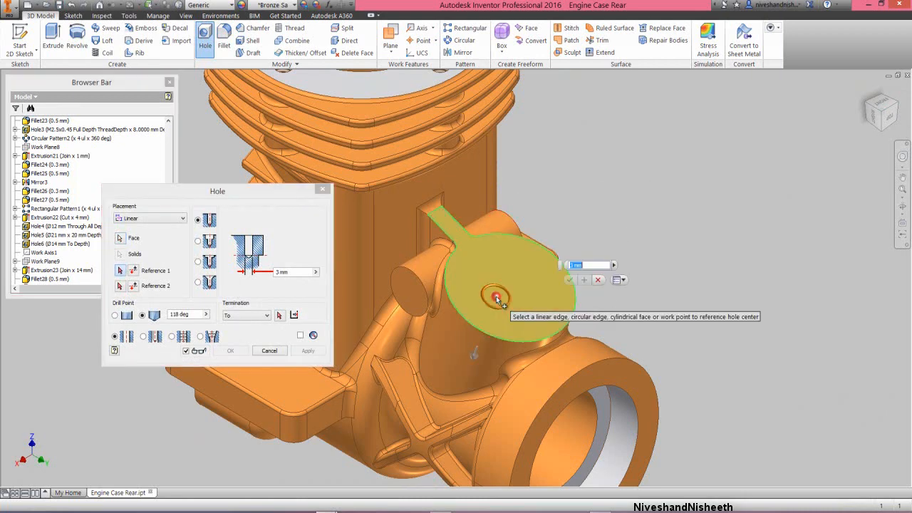
{"action": "left_click", "coordinate": [470, 322]}
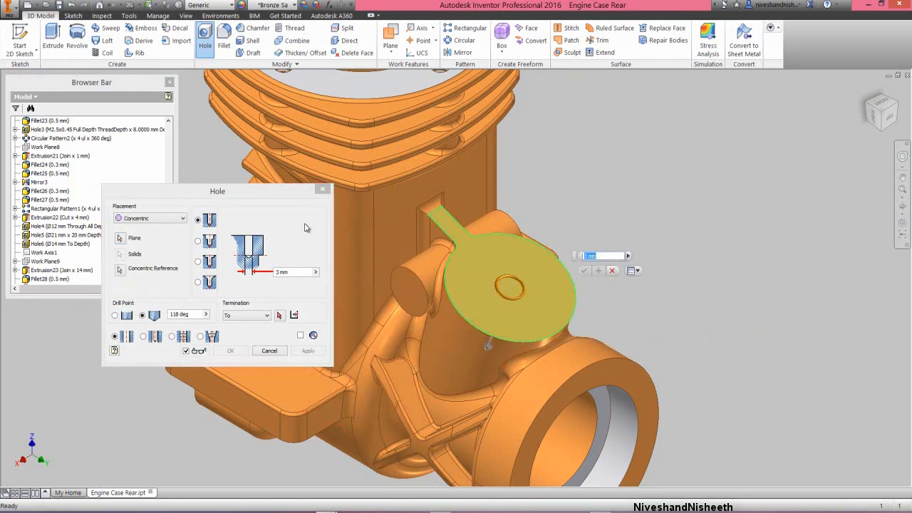
{"action": "left_click", "coordinate": [284, 193]}
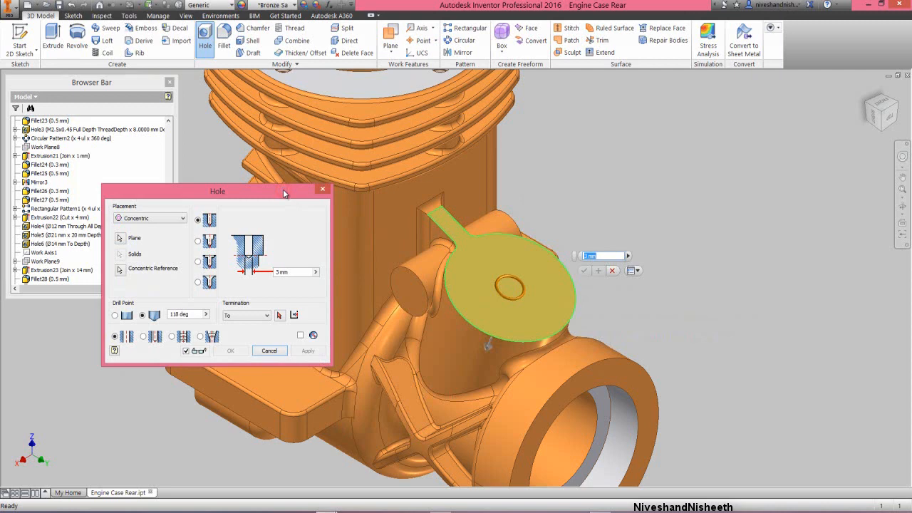
{"action": "left_click", "coordinate": [115, 316]}
{"action": "double_click", "coordinate": [299, 272]}
{"action": "type", "text": "11"}
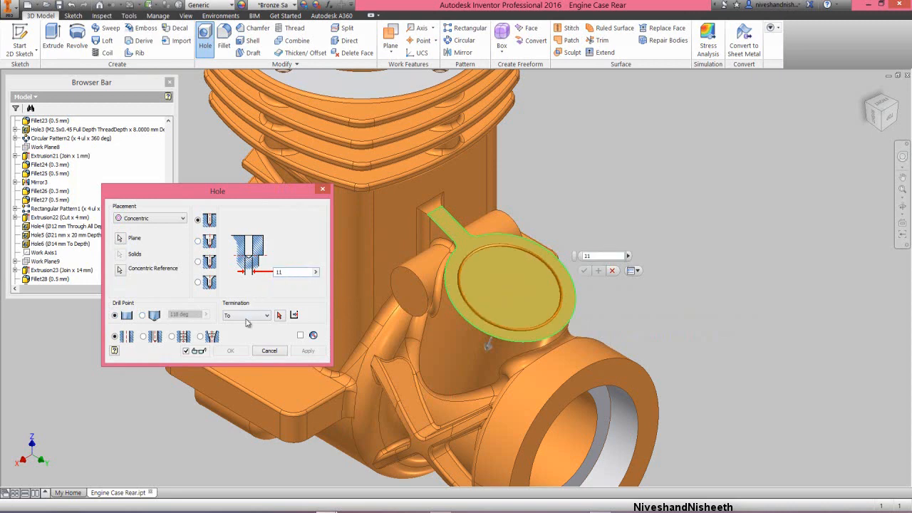
{"action": "left_click", "coordinate": [246, 315]}
{"action": "left_click", "coordinate": [245, 323]}
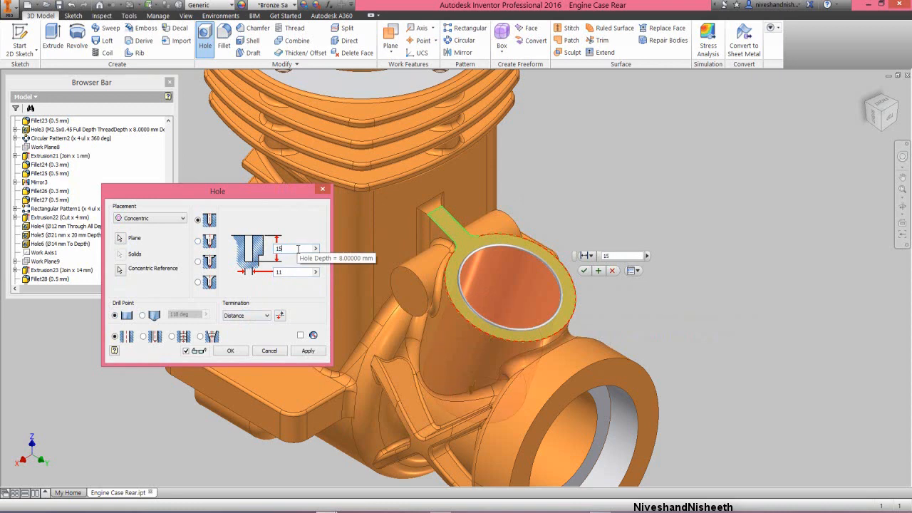
{"action": "left_click", "coordinate": [241, 351]}
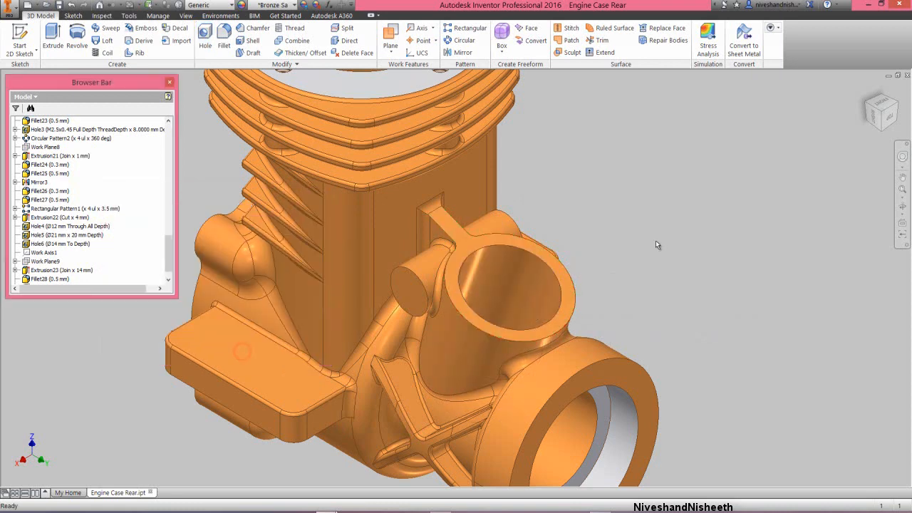
{"action": "left_click", "coordinate": [655, 240]}
Apply the Light Gray appearance to the inclined boss's bore face and save the part.
{"action": "scroll", "coordinate": [629, 266], "scroll_direction": "down", "scroll_amount": 3}
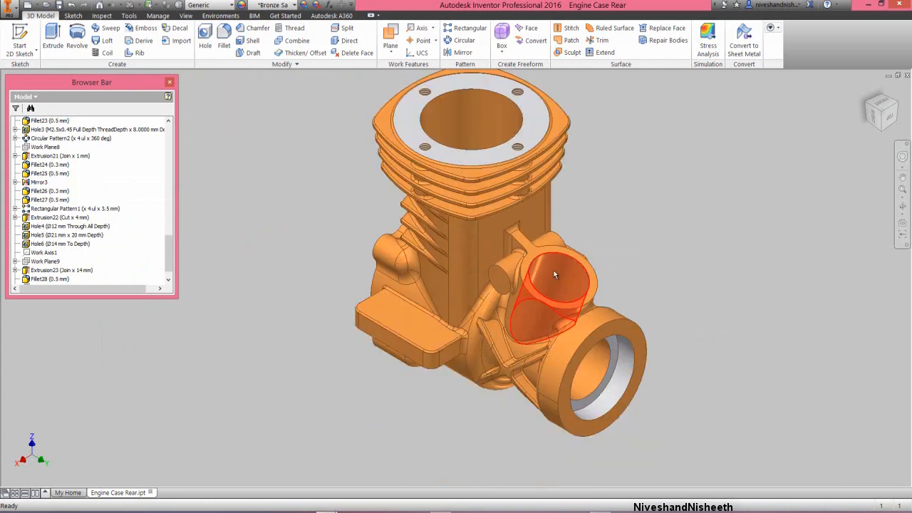
{"action": "left_click", "coordinate": [554, 274]}
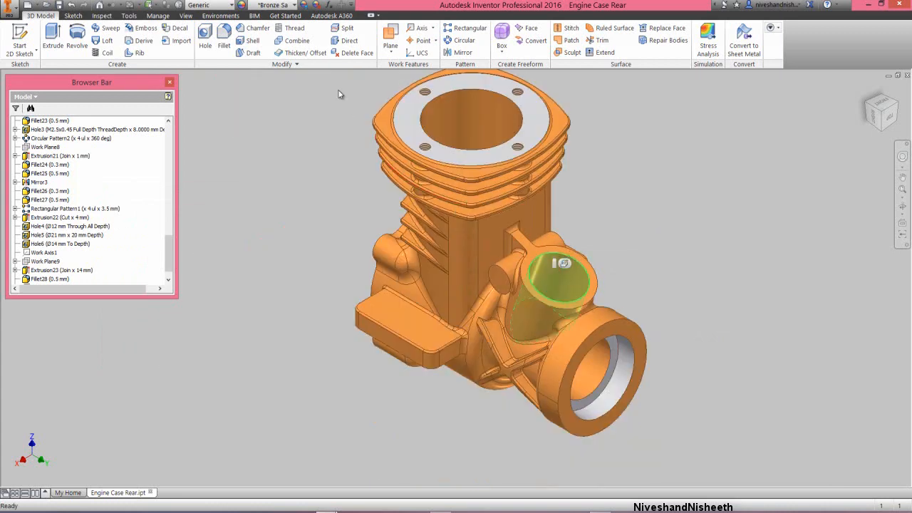
{"action": "left_click", "coordinate": [292, 5]}
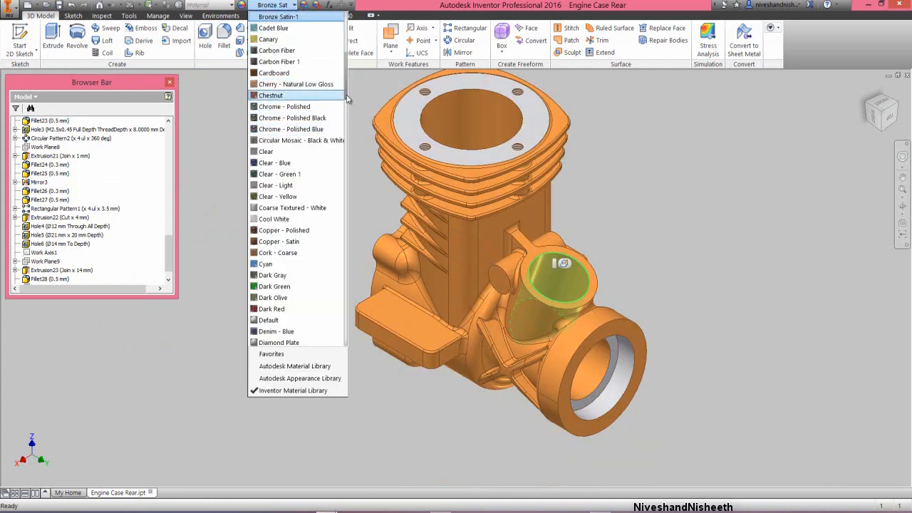
{"action": "left_click_drag", "start_coordinate": [348, 98], "coordinate": [339, 194]}
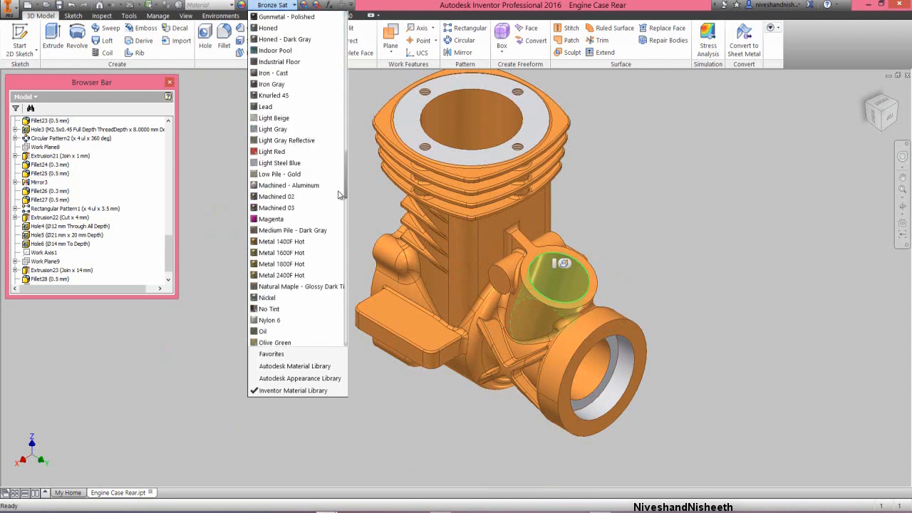
{"action": "left_click", "coordinate": [274, 129]}
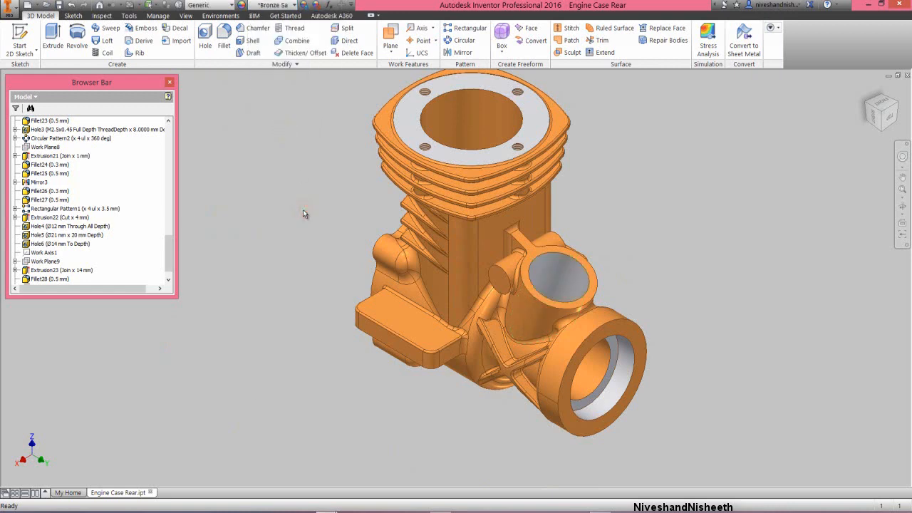
{"action": "left_click", "coordinate": [902, 189]}
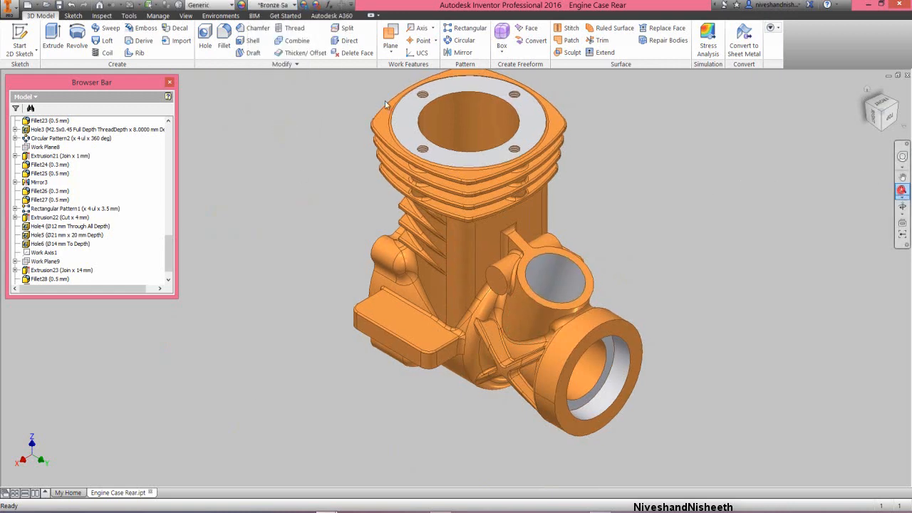
{"action": "left_click", "coordinate": [60, 5]}
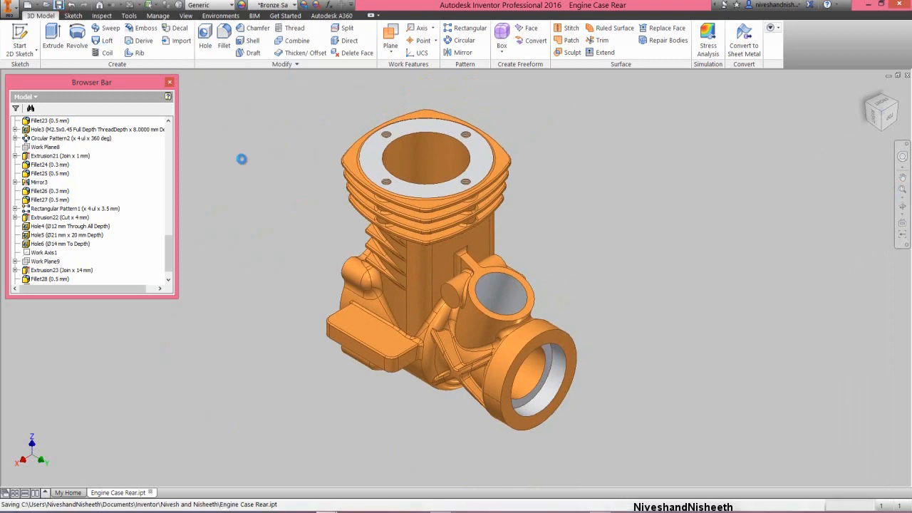
Start a sketch on the cross cylinder's end face and project its circular edge.
{"action": "left_click", "coordinate": [54, 34]}
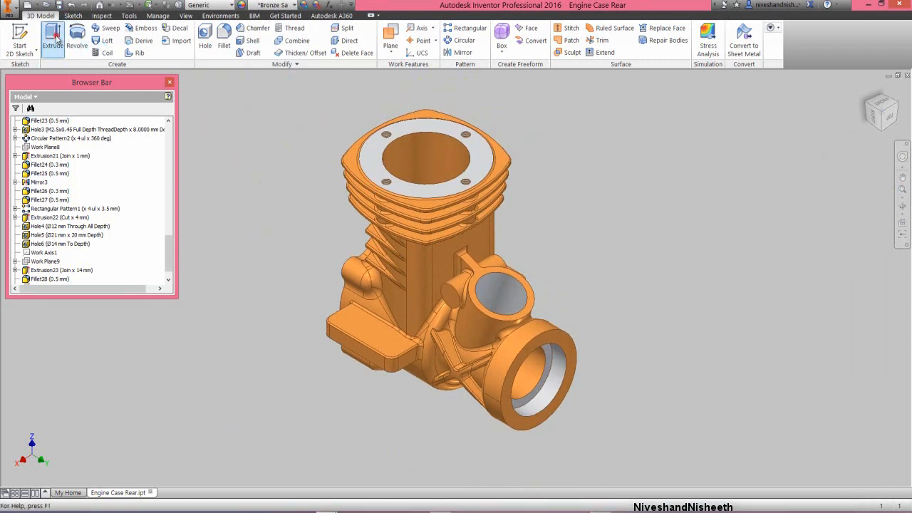
{"action": "left_click", "coordinate": [399, 291]}
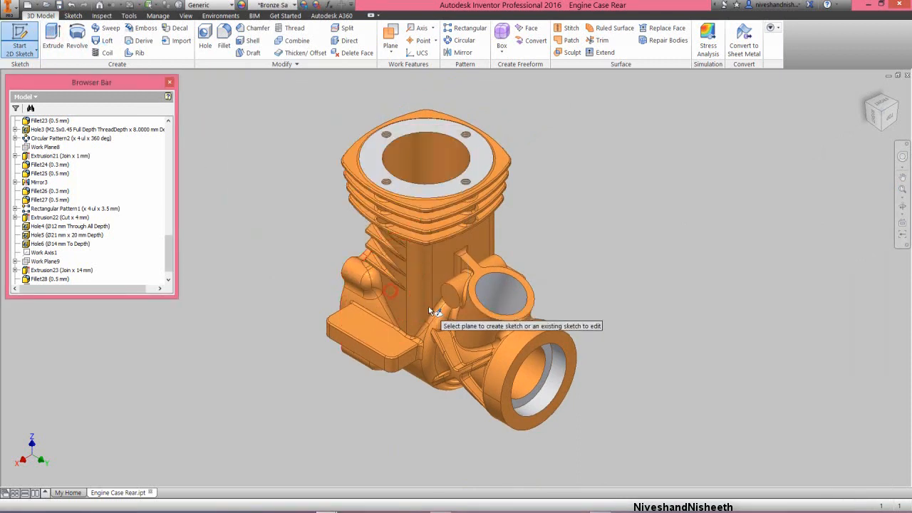
{"action": "scroll", "coordinate": [428, 306], "scroll_direction": "up", "scroll_amount": 3}
{"action": "left_click", "coordinate": [453, 292]}
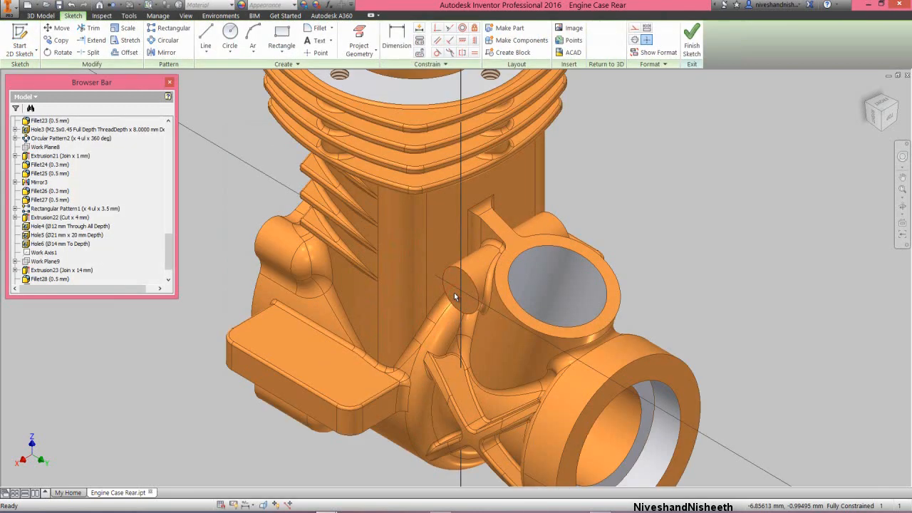
{"action": "left_click", "coordinate": [359, 42]}
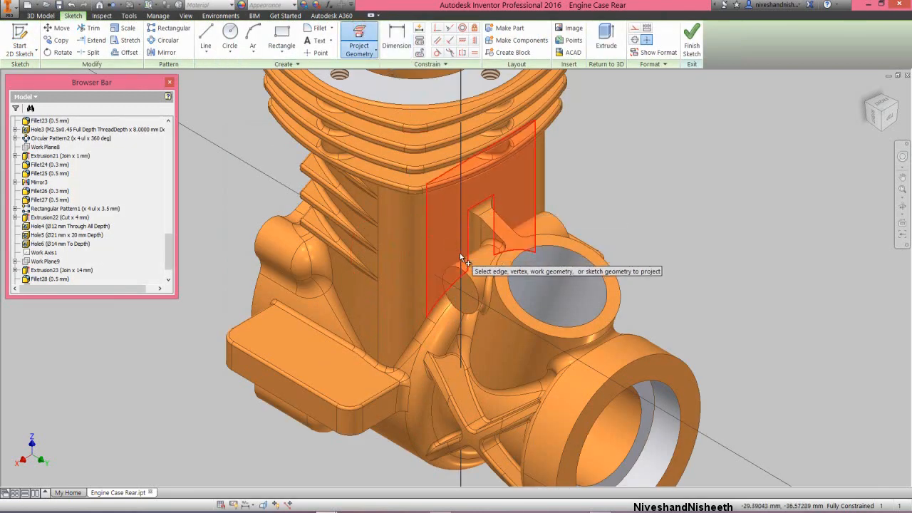
{"action": "left_click", "coordinate": [464, 271]}
Draw a 4 mm diameter circle concentric with the projected edge of the cross cylinder.
{"action": "right_click", "coordinate": [599, 171]}
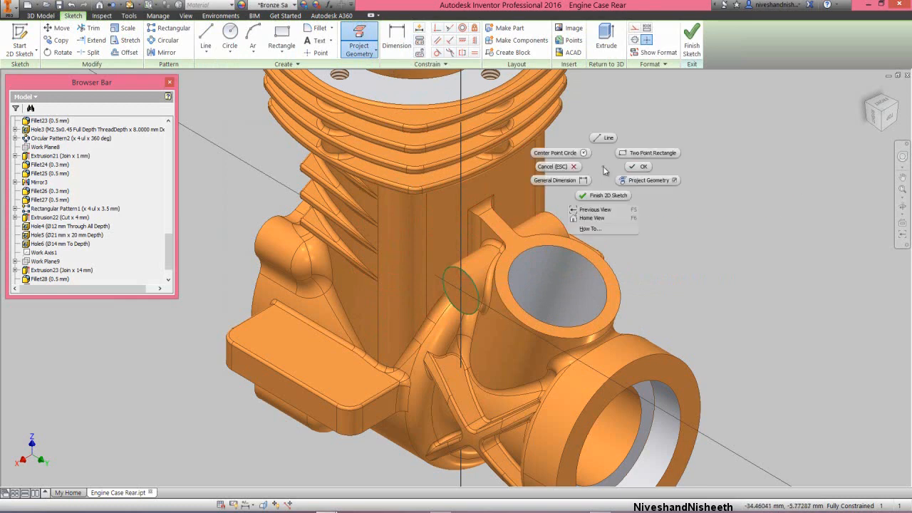
{"action": "left_click", "coordinate": [584, 154]}
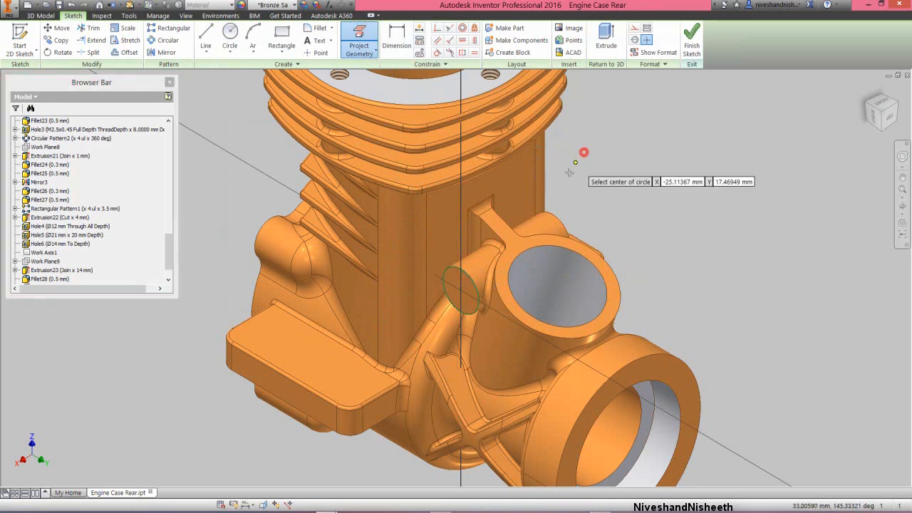
{"action": "left_click", "coordinate": [462, 291]}
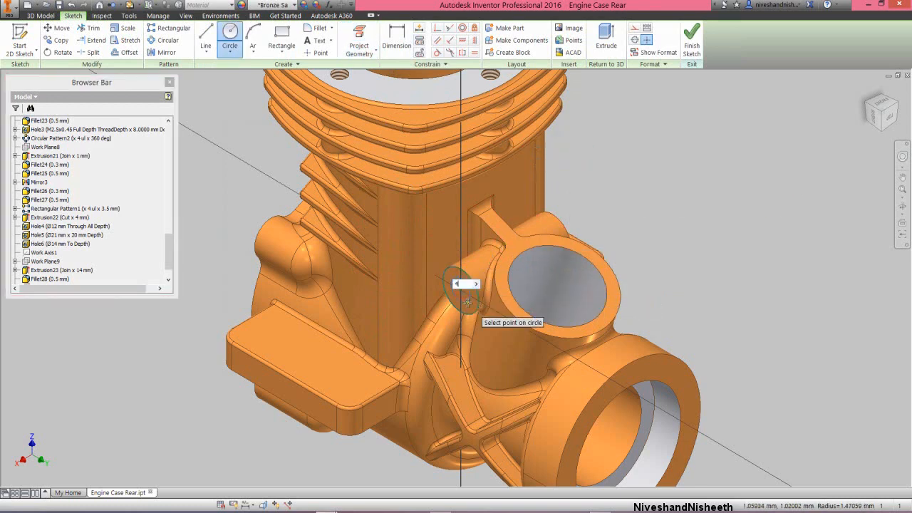
{"action": "left_click", "coordinate": [467, 301]}
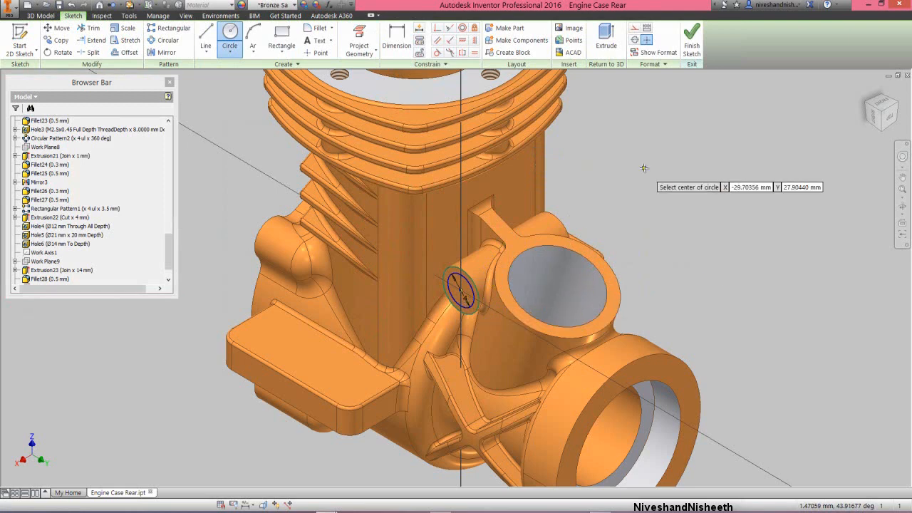
{"action": "right_click", "coordinate": [678, 165]}
{"action": "left_click", "coordinate": [645, 170]}
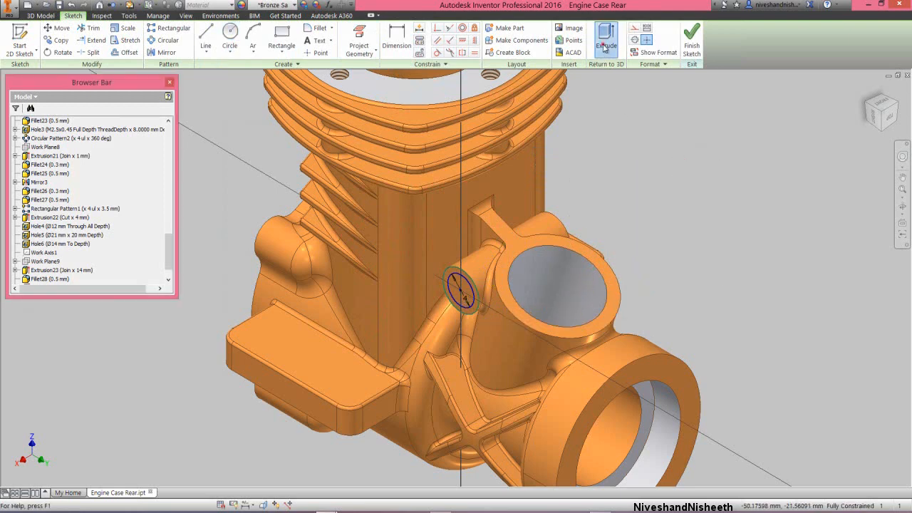
Cut the 4 mm circle inward through the cross cylinder with an Extrude cut using the All extent.
{"action": "left_click", "coordinate": [606, 36]}
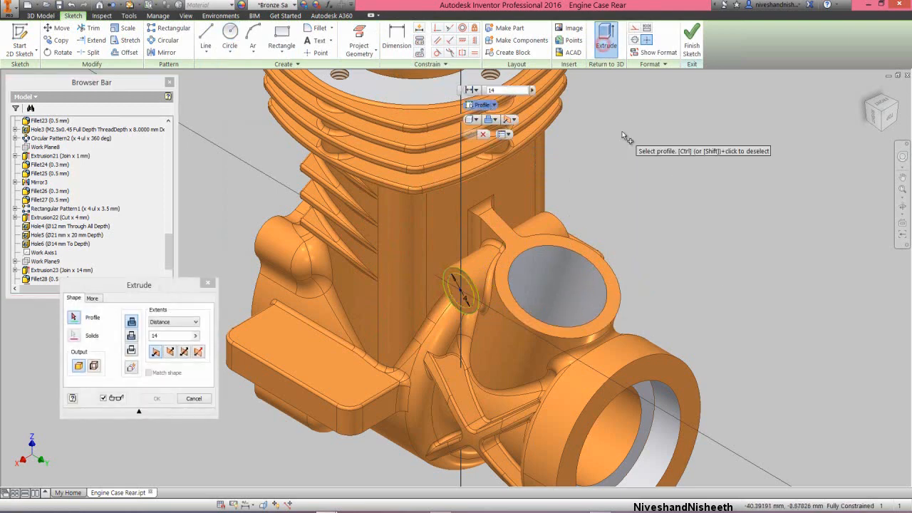
{"action": "left_click", "coordinate": [457, 283]}
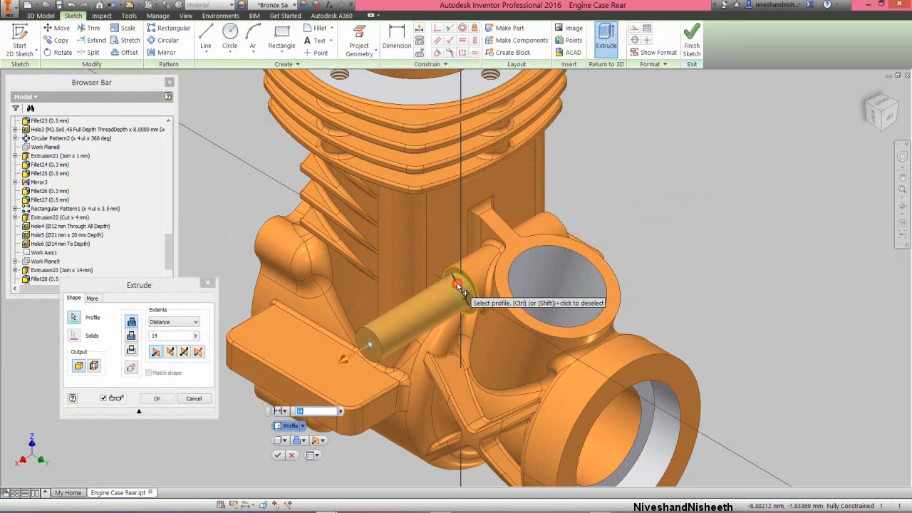
{"action": "left_click", "coordinate": [131, 336]}
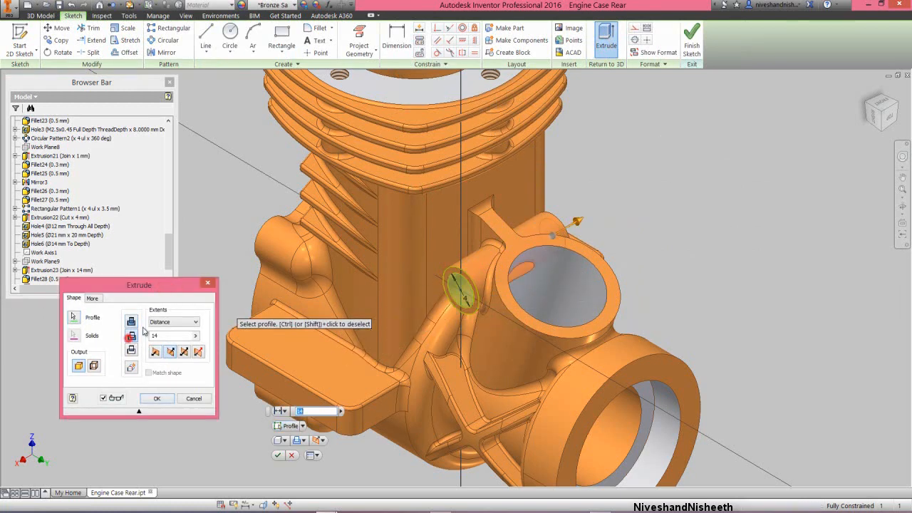
{"action": "left_click", "coordinate": [178, 322]}
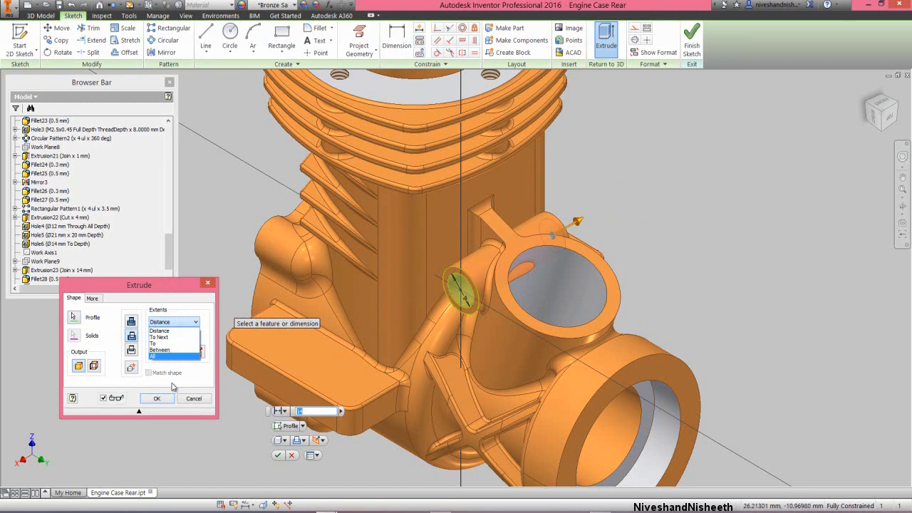
{"action": "left_click", "coordinate": [172, 357]}
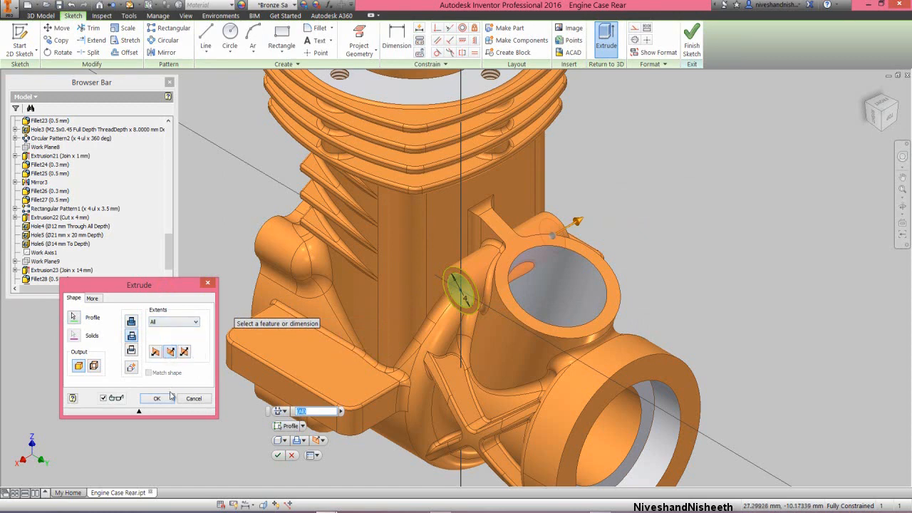
{"action": "left_click", "coordinate": [158, 398]}
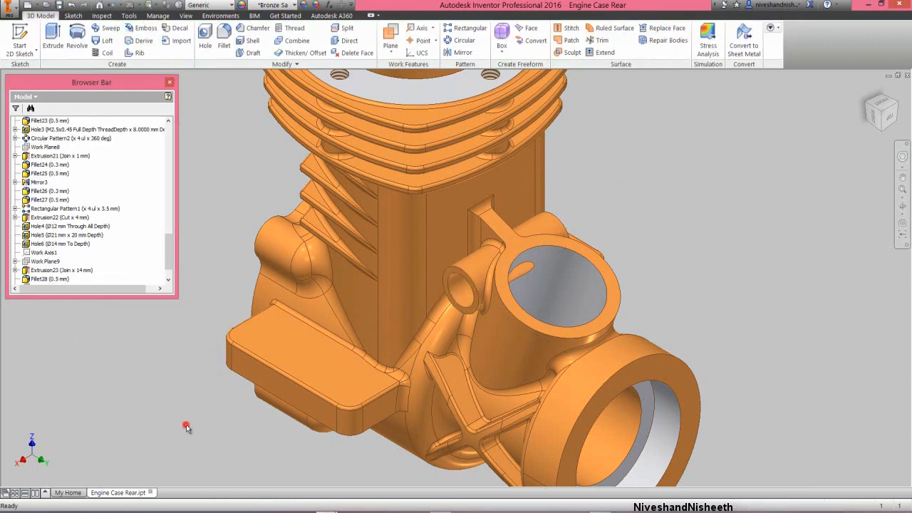
Apply the Light Gray appearance to the cross cylinder's bore face and save the part.
{"action": "left_click", "coordinate": [469, 290]}
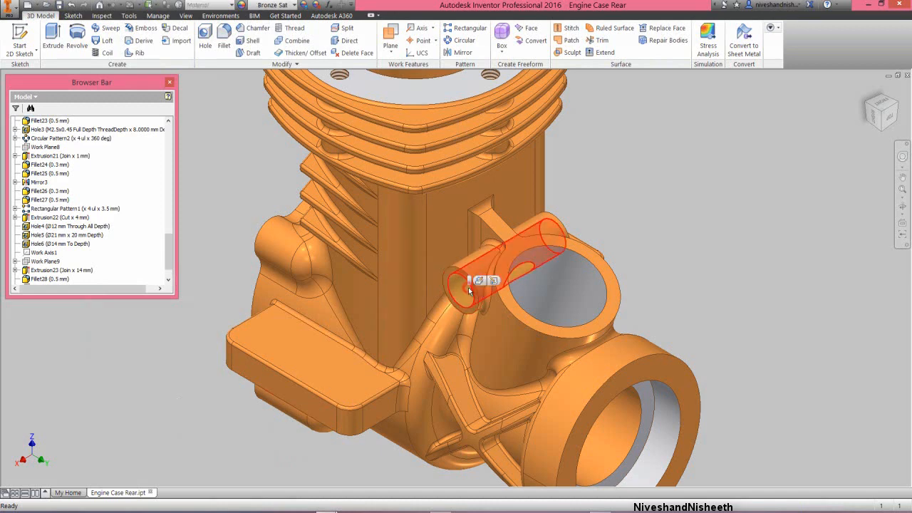
{"action": "left_click", "coordinate": [293, 5]}
{"action": "scroll", "coordinate": [308, 132], "scroll_direction": "down", "scroll_amount": 10}
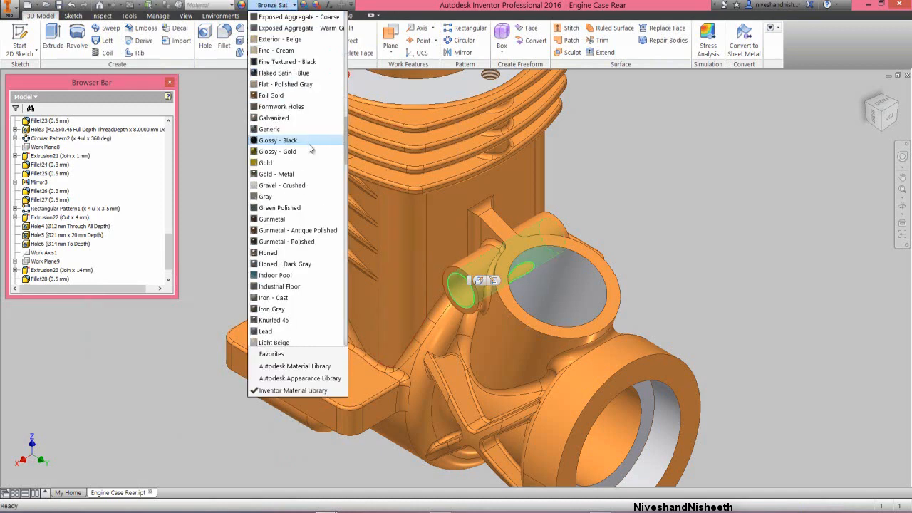
{"action": "scroll", "coordinate": [312, 246], "scroll_direction": "down", "scroll_amount": 1}
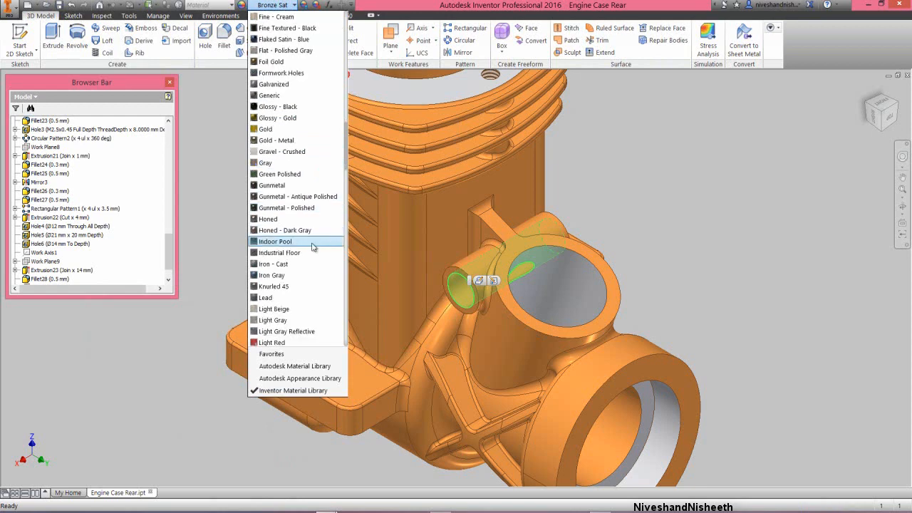
{"action": "left_click", "coordinate": [291, 320]}
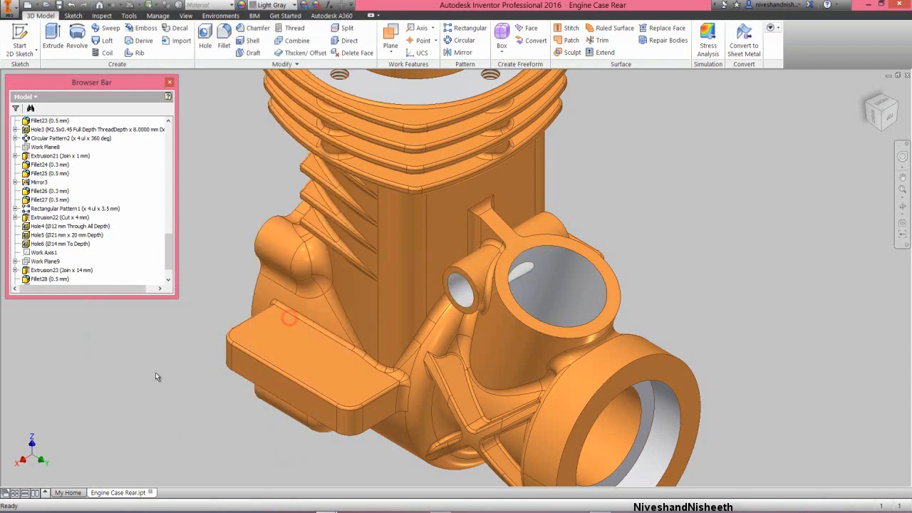
{"action": "left_click", "coordinate": [903, 191]}
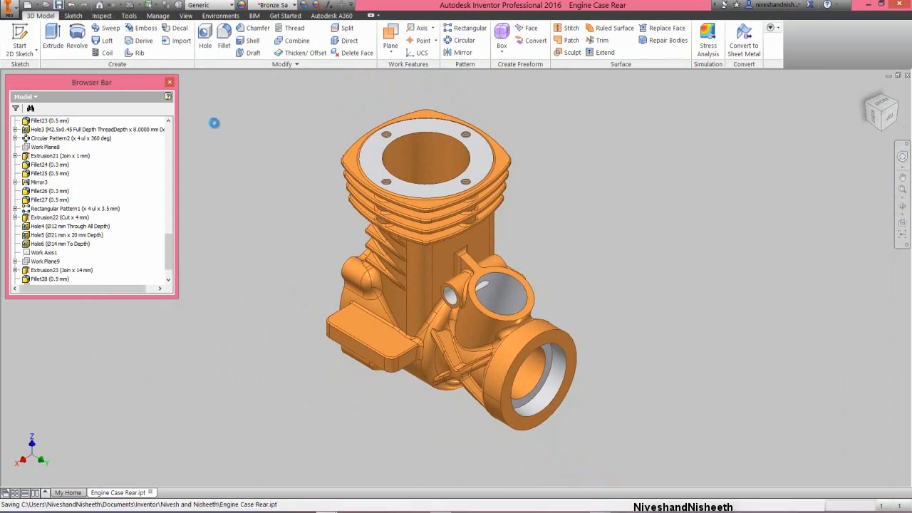
Start a flat-bottomed hole, 2.5 mm in diameter and 8 mm deep, on the top face of the flat side lug.
{"action": "key", "text": "h"}
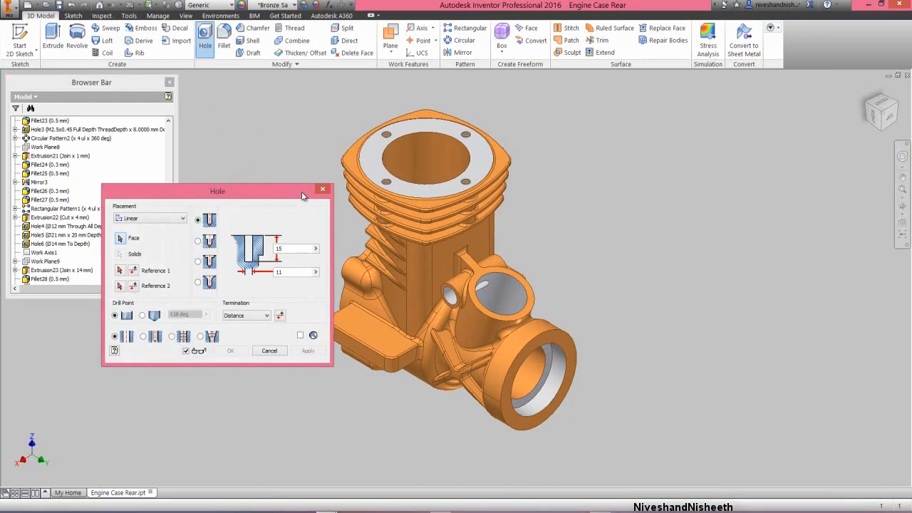
{"action": "left_click_drag", "start_coordinate": [302, 196], "coordinate": [262, 159]}
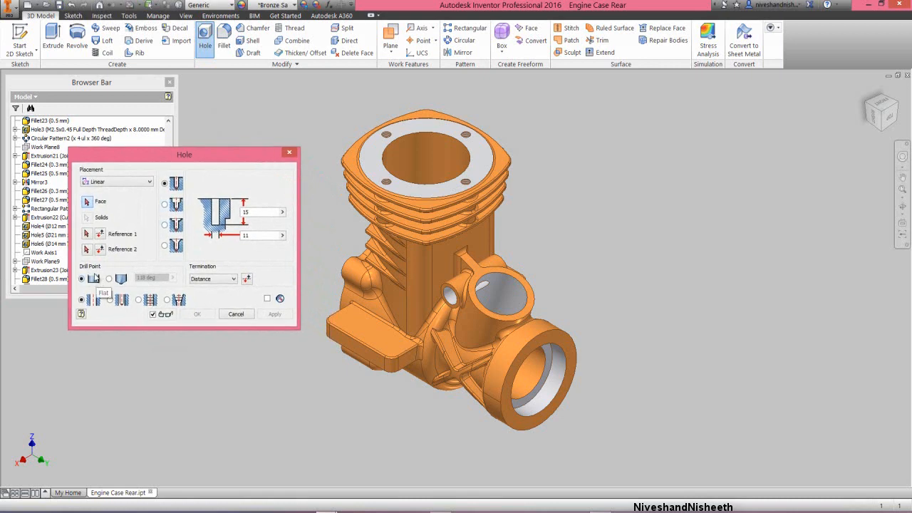
{"action": "double_click", "coordinate": [262, 212]}
{"action": "double_click", "coordinate": [258, 237]}
{"action": "left_click", "coordinate": [355, 321]}
{"action": "scroll", "coordinate": [356, 321], "scroll_direction": "up", "scroll_amount": 3}
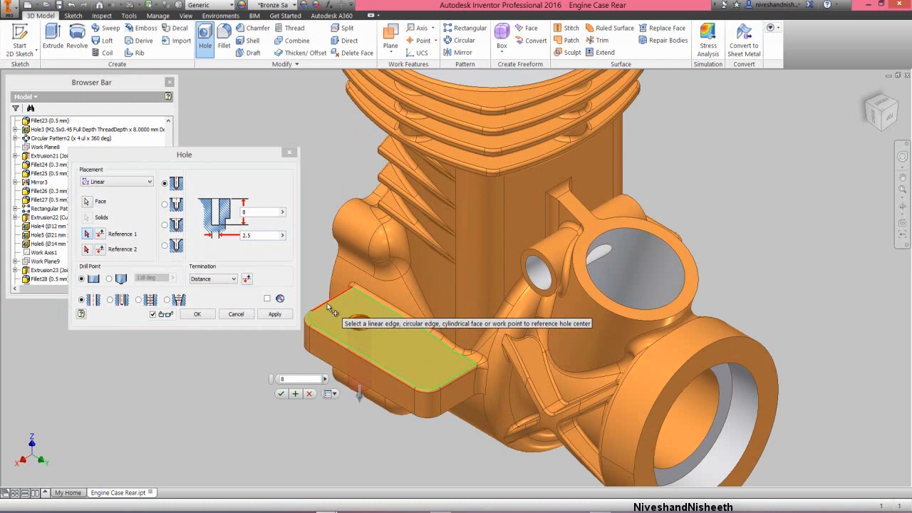
Position the hole 4.7 mm from the lug's short end edge and 2.7 mm from its outer long edge, and create it.
{"action": "left_click", "coordinate": [325, 301]}
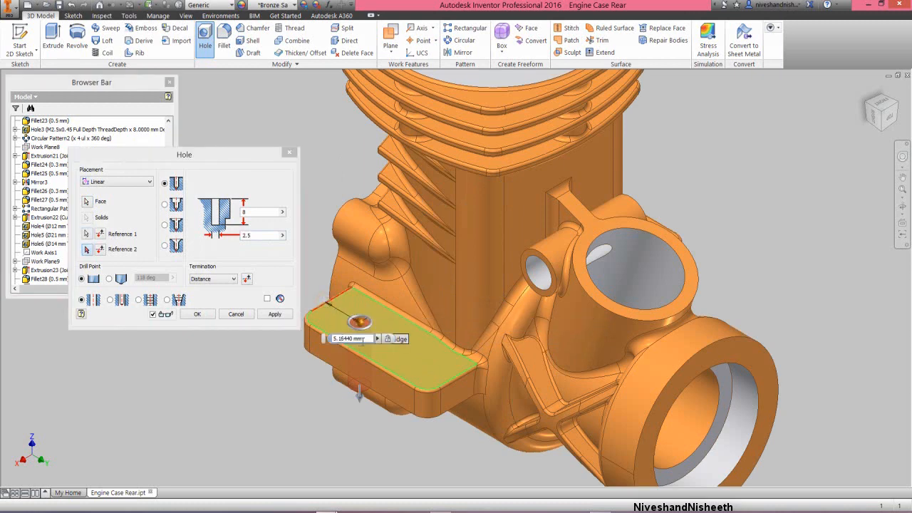
{"action": "left_click", "coordinate": [343, 339]}
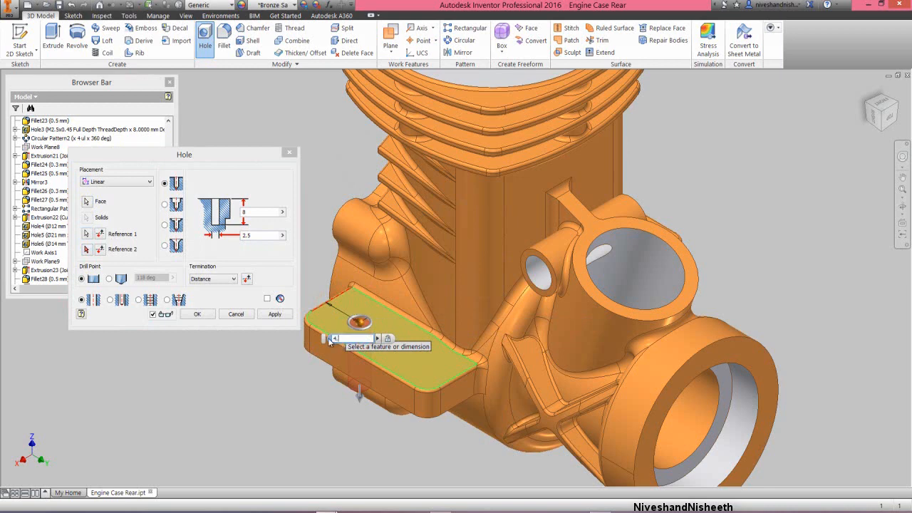
{"action": "type", "text": "4.7"}
{"action": "key", "text": "Return"}
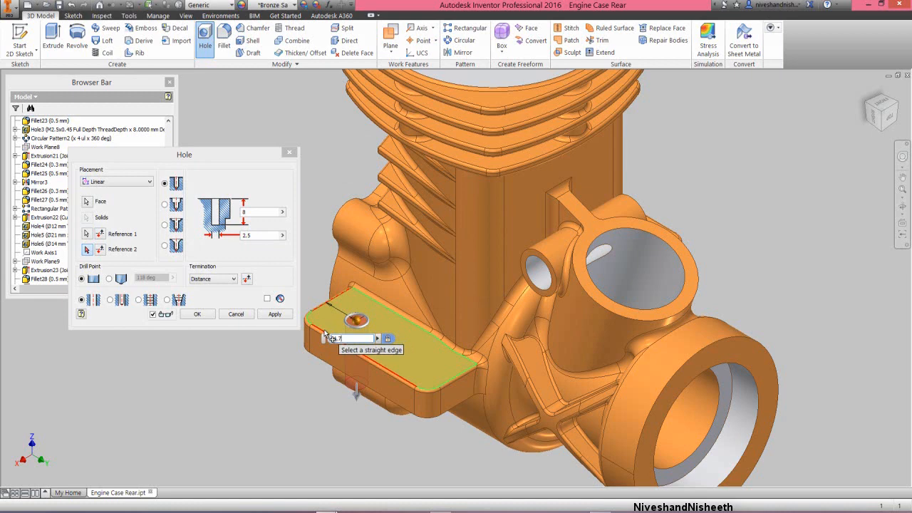
{"action": "left_click", "coordinate": [325, 334]}
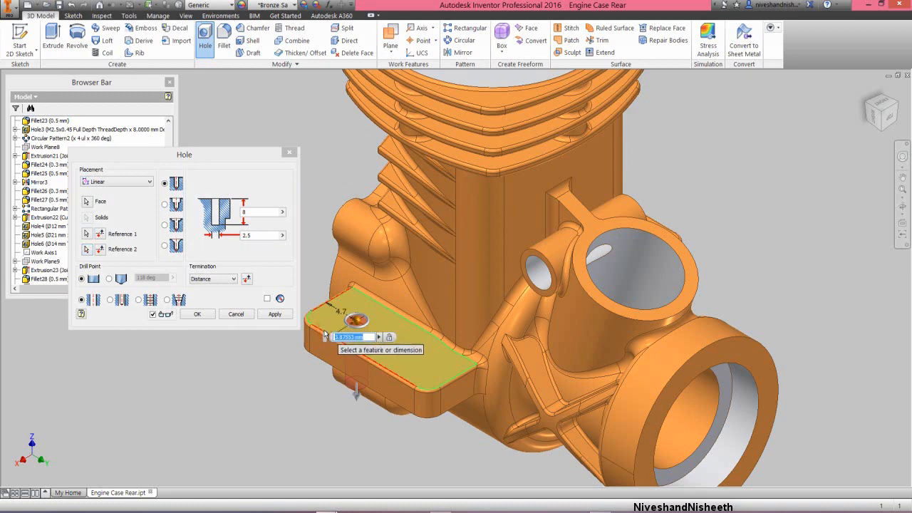
{"action": "key", "text": "Tab"}
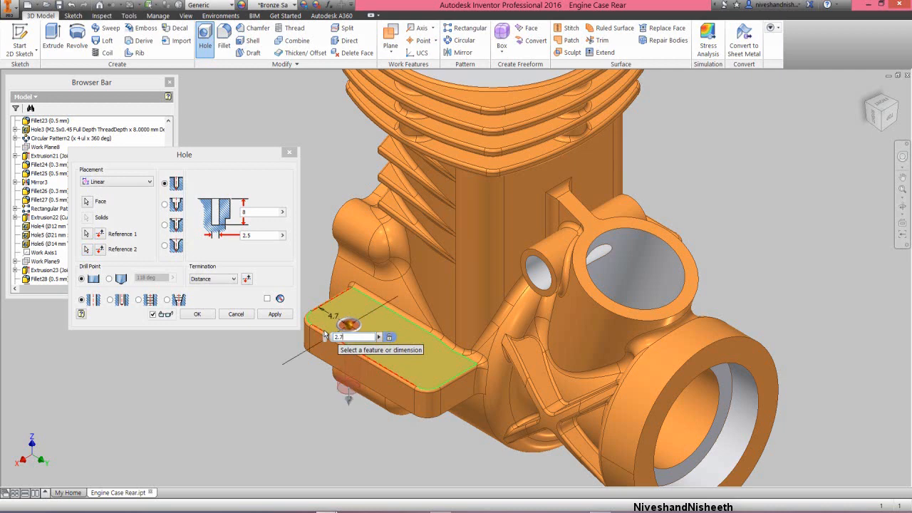
{"action": "left_click", "coordinate": [203, 315]}
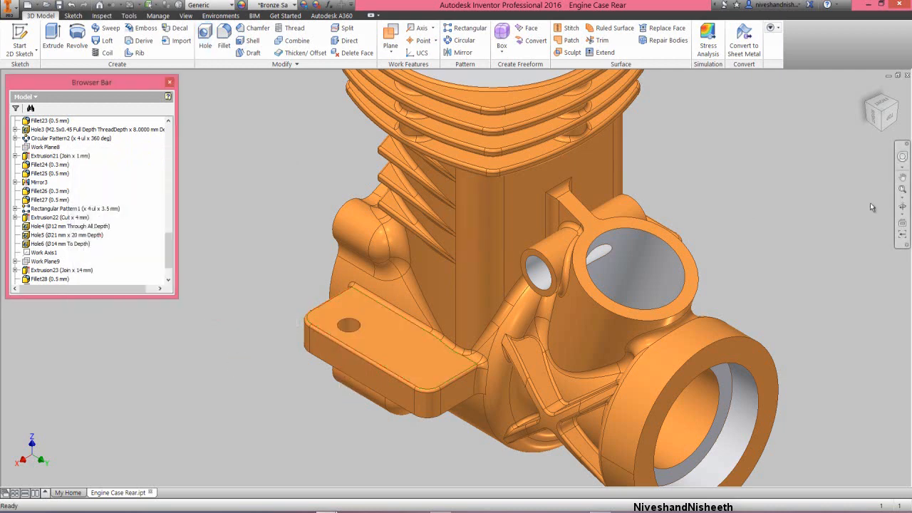
Create a work plane through the midpoint of the lug's outer long edge, perpendicular to that edge.
{"action": "left_click", "coordinate": [902, 205]}
{"action": "left_click_drag", "start_coordinate": [392, 364], "coordinate": [374, 298]}
{"action": "right_click", "coordinate": [374, 298]}
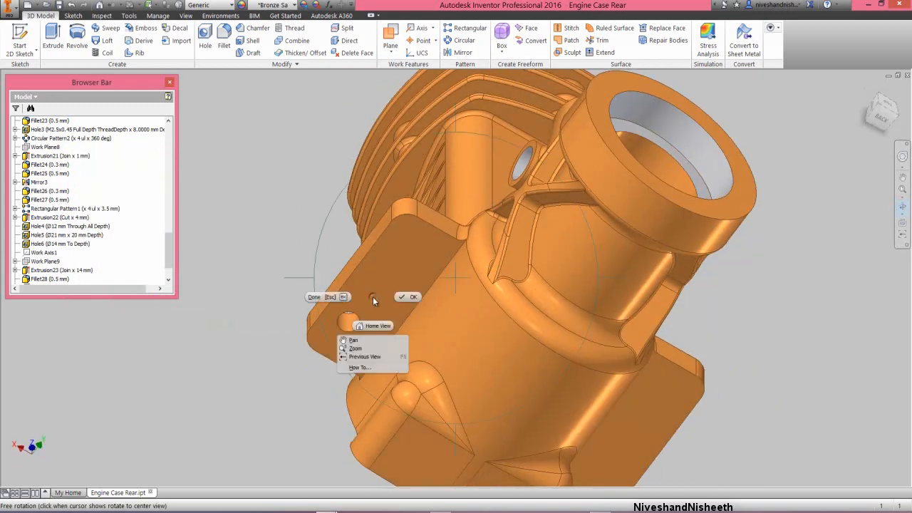
{"action": "left_click", "coordinate": [371, 358]}
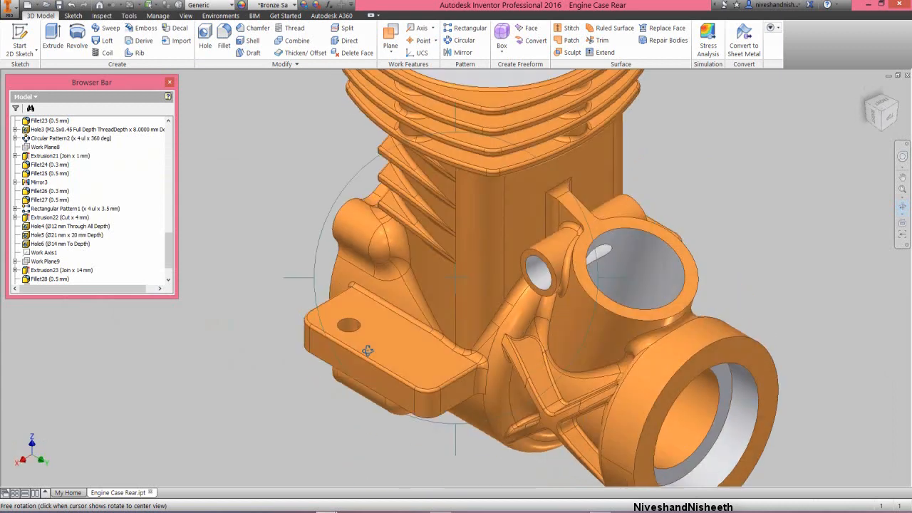
{"action": "right_click", "coordinate": [325, 239]}
{"action": "left_click", "coordinate": [352, 242]}
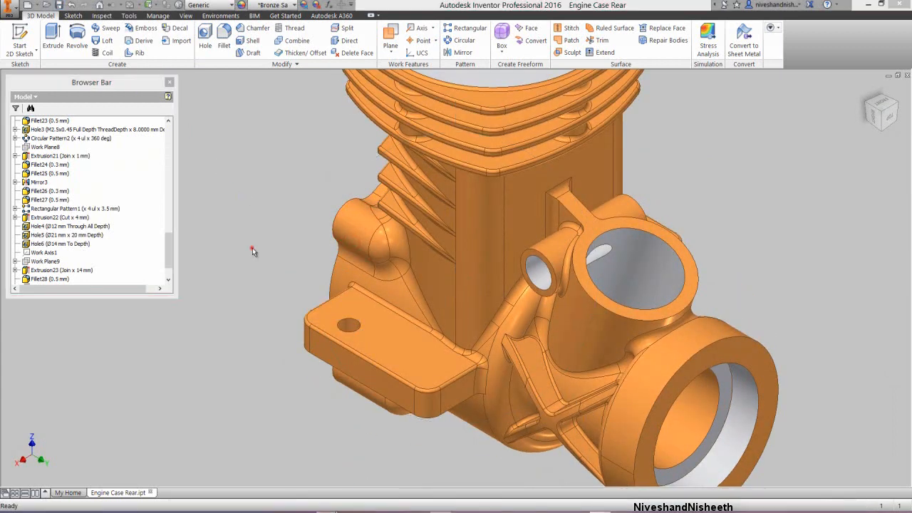
{"action": "left_click", "coordinate": [389, 36]}
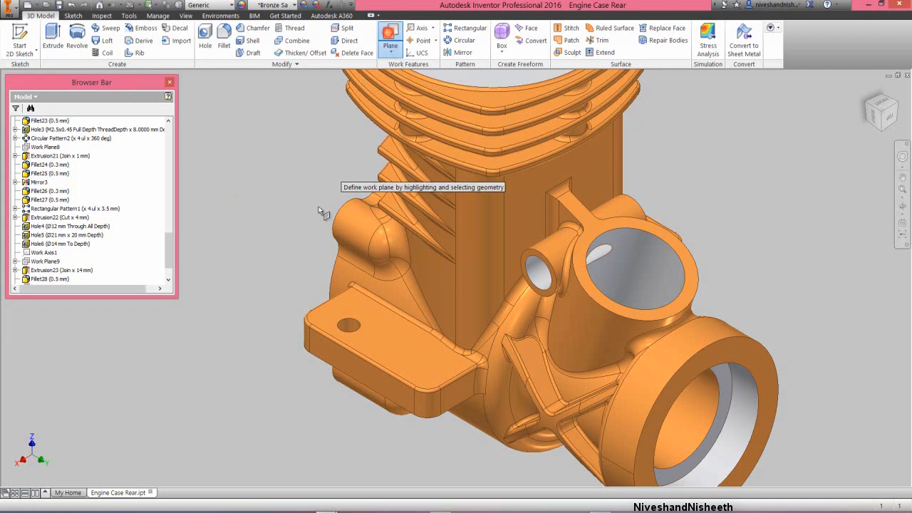
{"action": "left_click", "coordinate": [365, 356]}
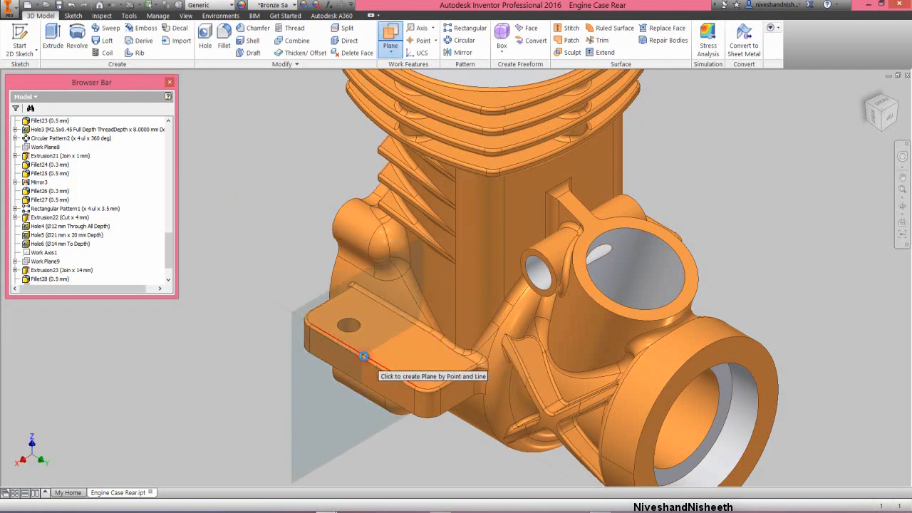
Mirror the 2.5 mm hole about the lug's middle work plane and hide the plane.
{"action": "left_click", "coordinate": [462, 52]}
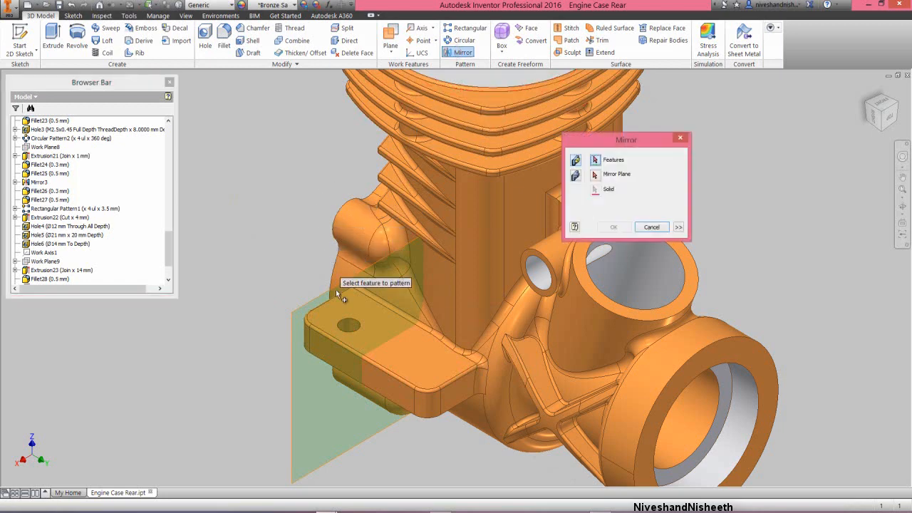
{"action": "left_click", "coordinate": [348, 325]}
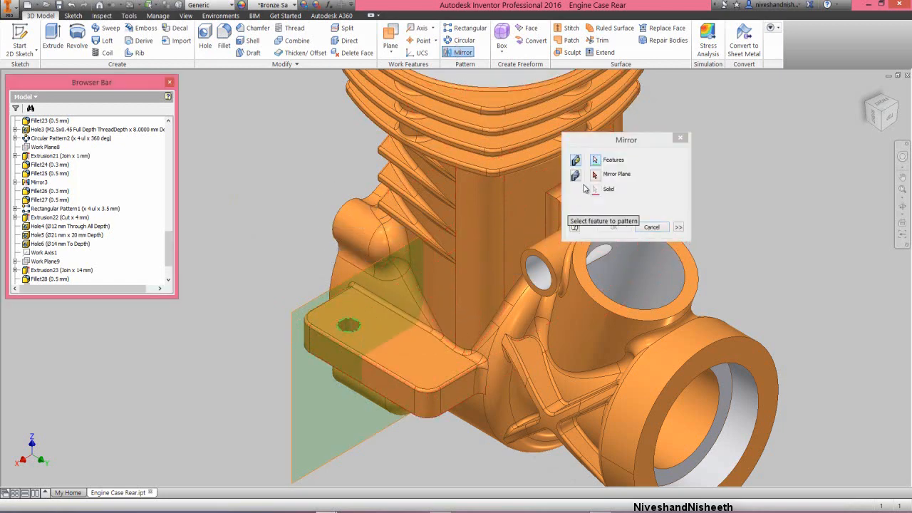
{"action": "left_click", "coordinate": [595, 174]}
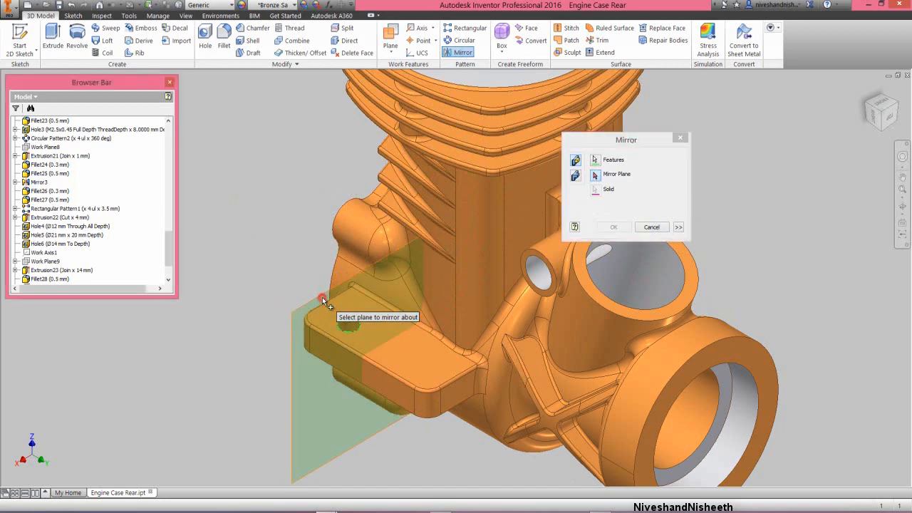
{"action": "left_click", "coordinate": [322, 294]}
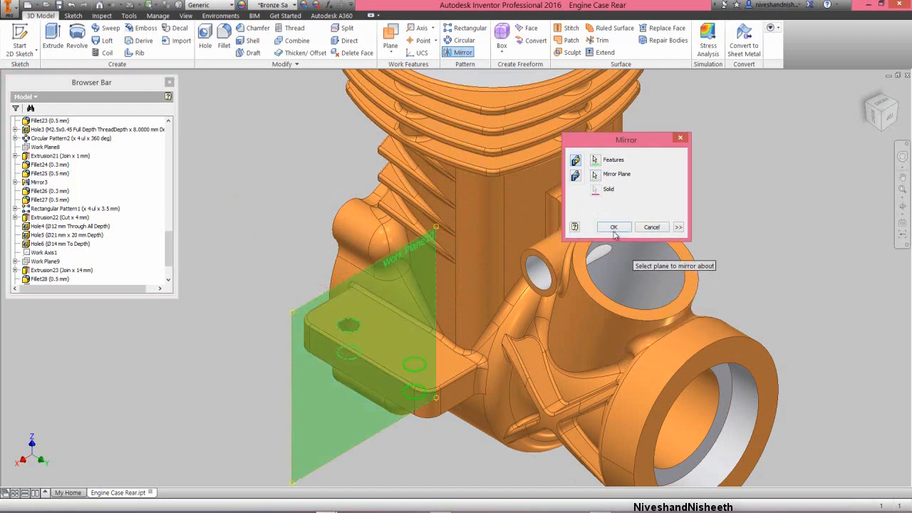
{"action": "left_click", "coordinate": [613, 225]}
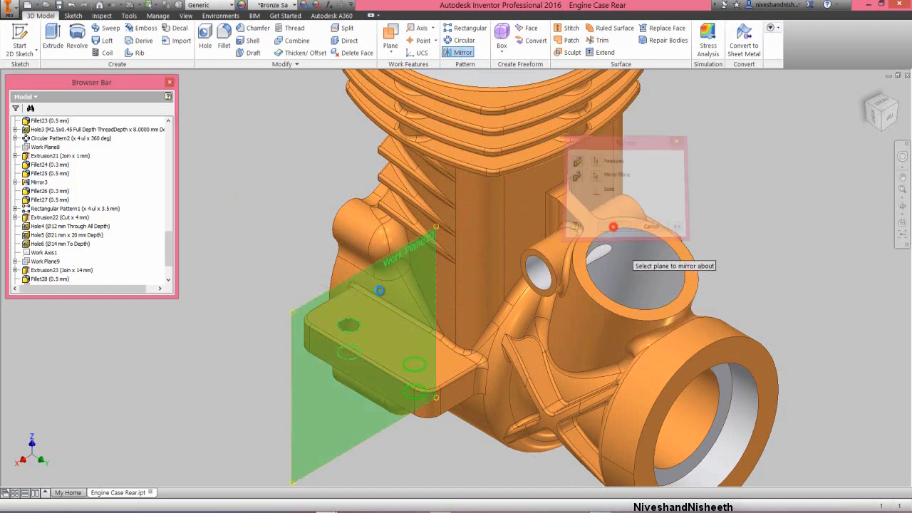
{"action": "left_click", "coordinate": [246, 361]}
{"action": "left_click", "coordinate": [292, 365]}
{"action": "right_click", "coordinate": [293, 364]}
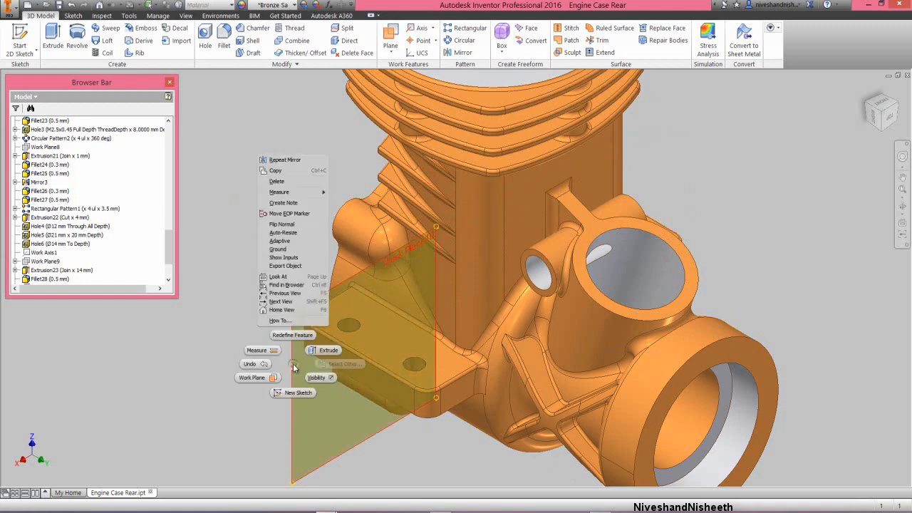
{"action": "left_click", "coordinate": [320, 375]}
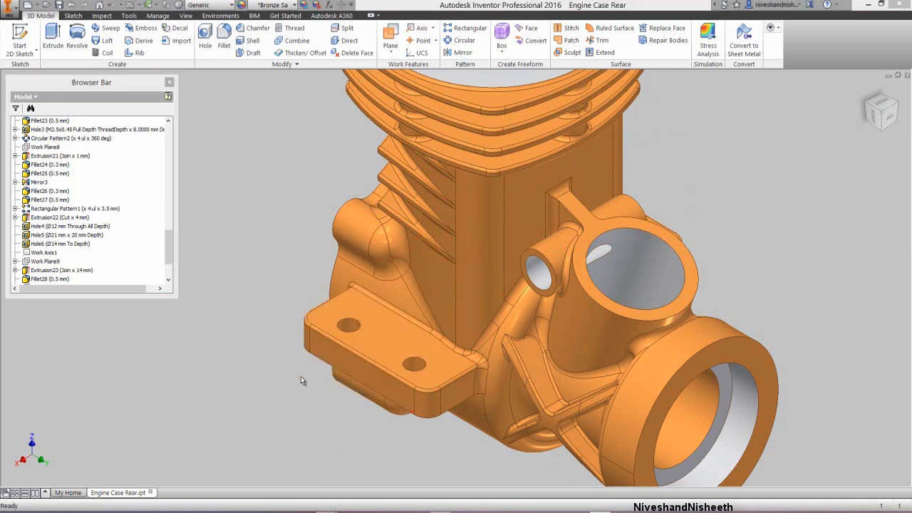
Create a 2.5 mm, 8 mm deep hole on the opposite lug's top face, 5.65 mm from its short edge and 2.7 mm from its outer long edge.
{"action": "left_click", "coordinate": [891, 109]}
{"action": "scroll", "coordinate": [514, 333], "scroll_direction": "up", "scroll_amount": 3}
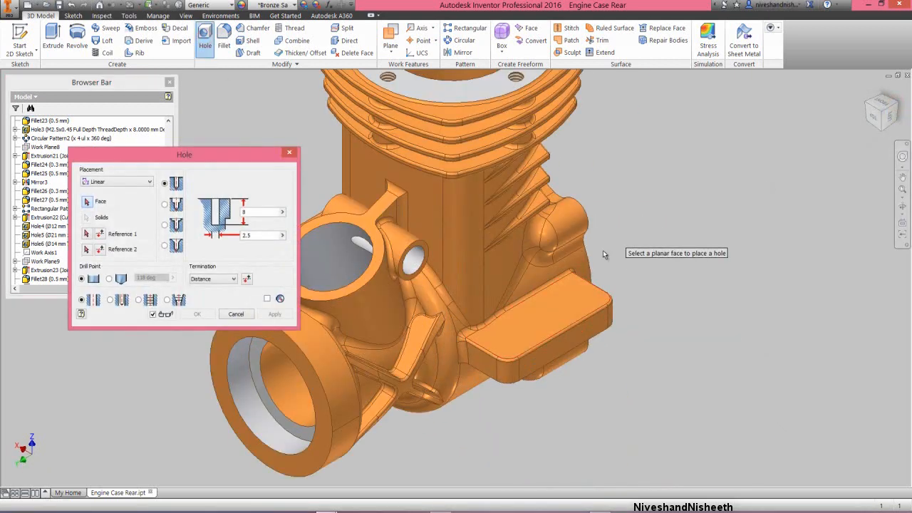
{"action": "left_click", "coordinate": [517, 332]}
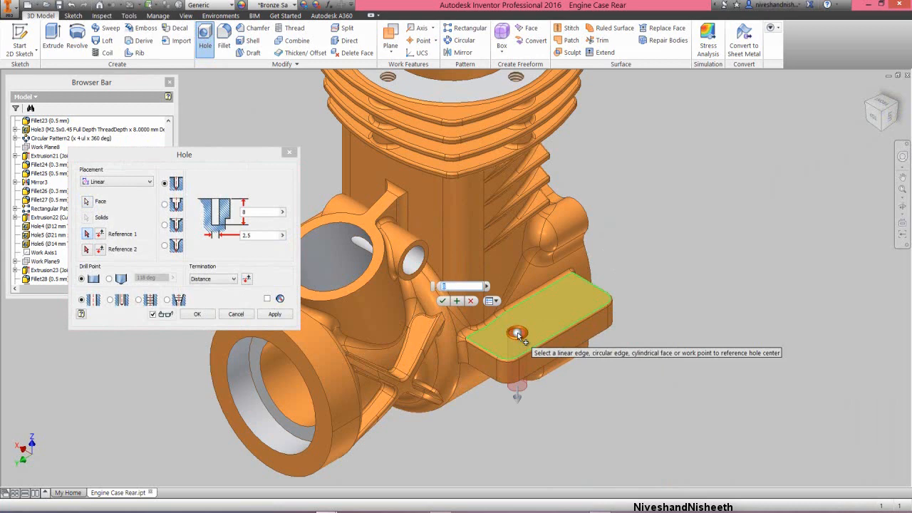
{"action": "scroll", "coordinate": [517, 332], "scroll_direction": "up", "scroll_amount": 3}
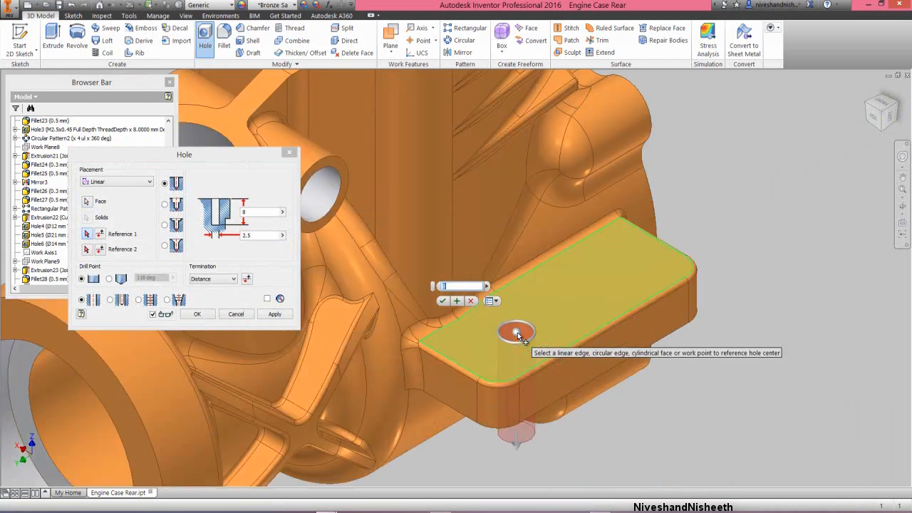
{"action": "left_click", "coordinate": [465, 369]}
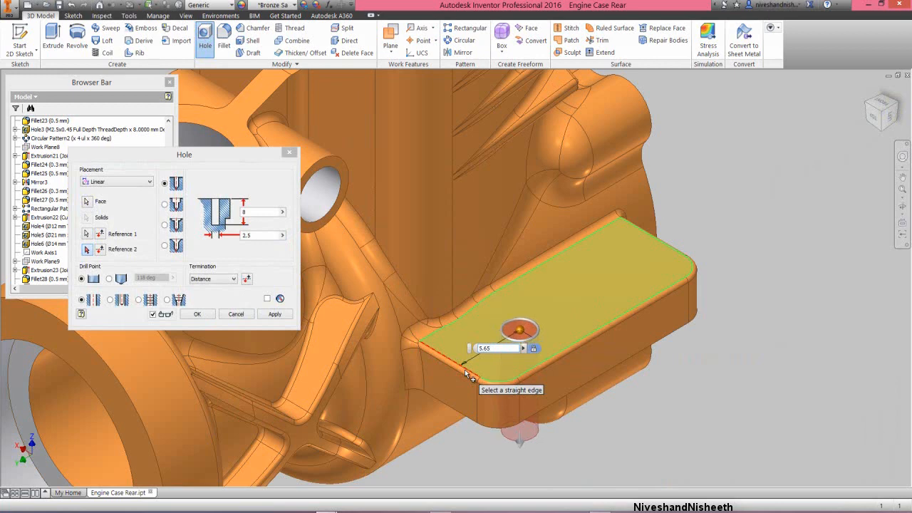
{"action": "left_click", "coordinate": [531, 370]}
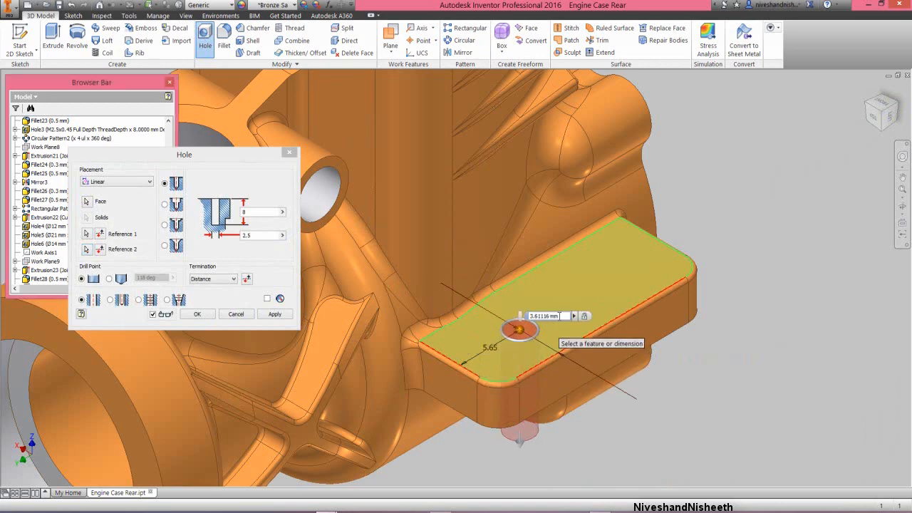
{"action": "left_click_drag", "start_coordinate": [560, 315], "coordinate": [526, 319]}
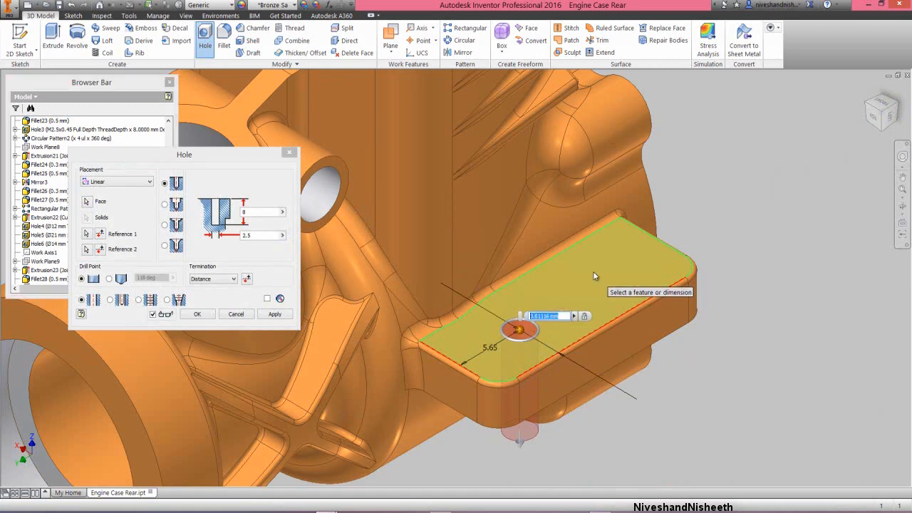
{"action": "type", "text": "2.7"}
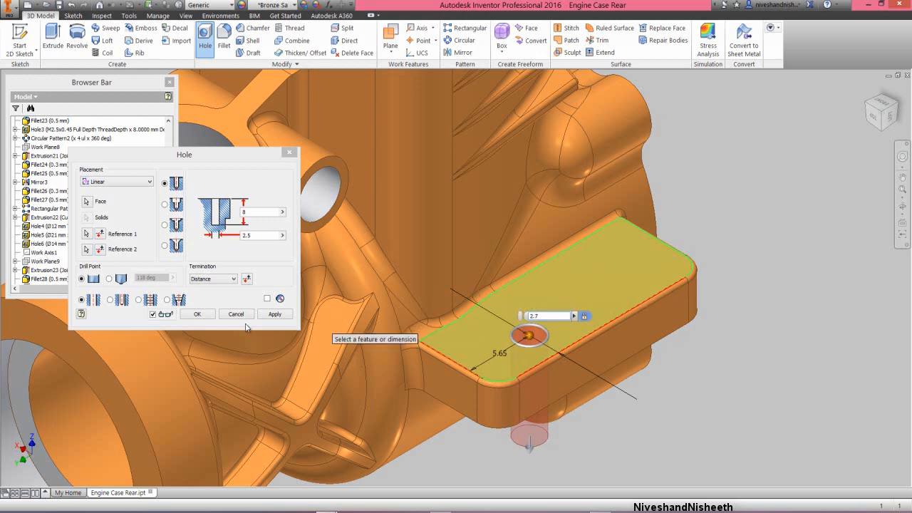
{"action": "left_click", "coordinate": [205, 315]}
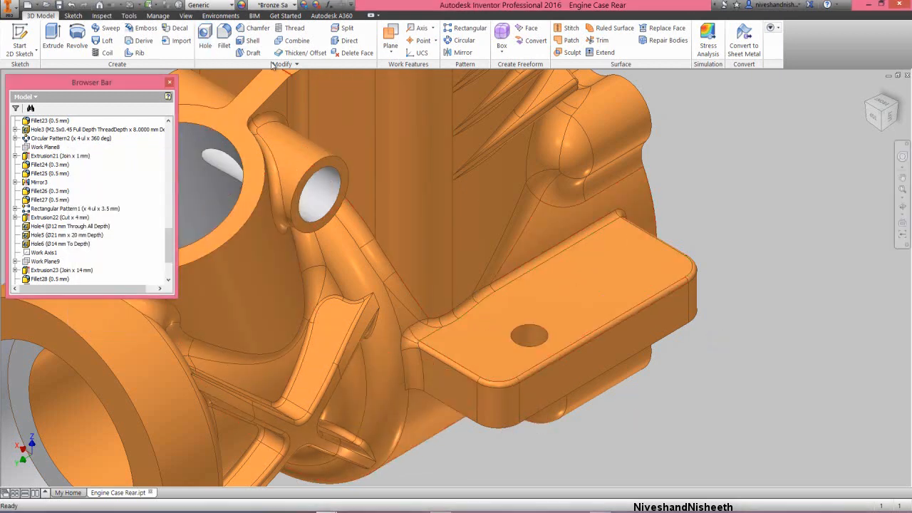
Add a second 2.5 mm hole 3.75 mm from the lug's other short edge and 2.7 mm from its outer long edge, and save the part.
{"action": "left_click", "coordinate": [205, 36]}
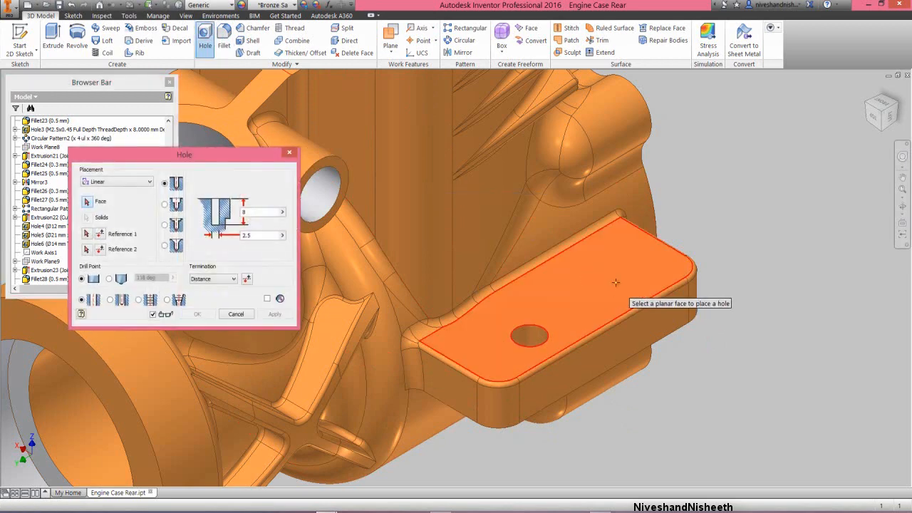
{"action": "left_click", "coordinate": [616, 281]}
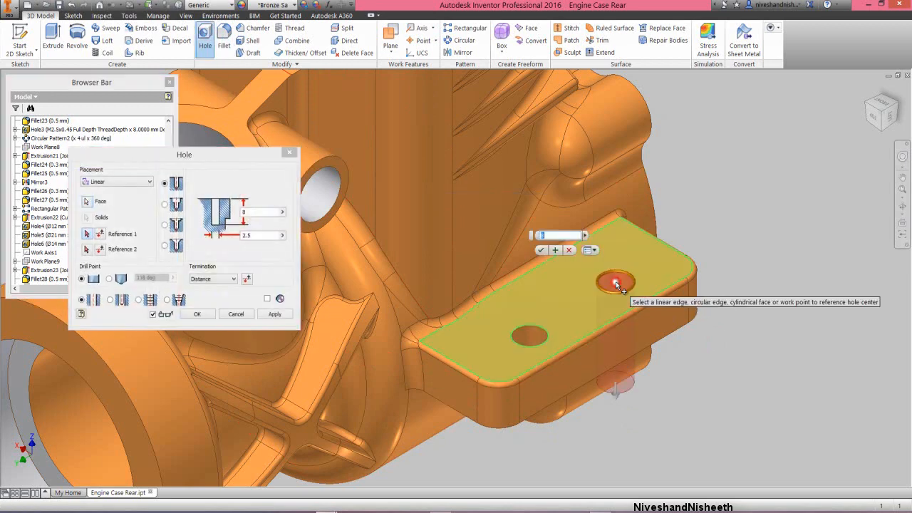
{"action": "left_click", "coordinate": [674, 255]}
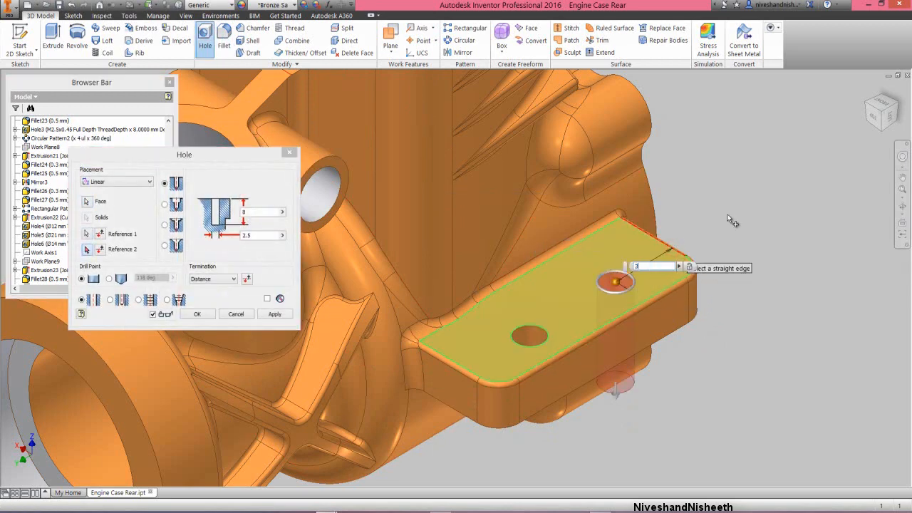
{"action": "type", "text": "3.75"}
{"action": "key", "text": "Return"}
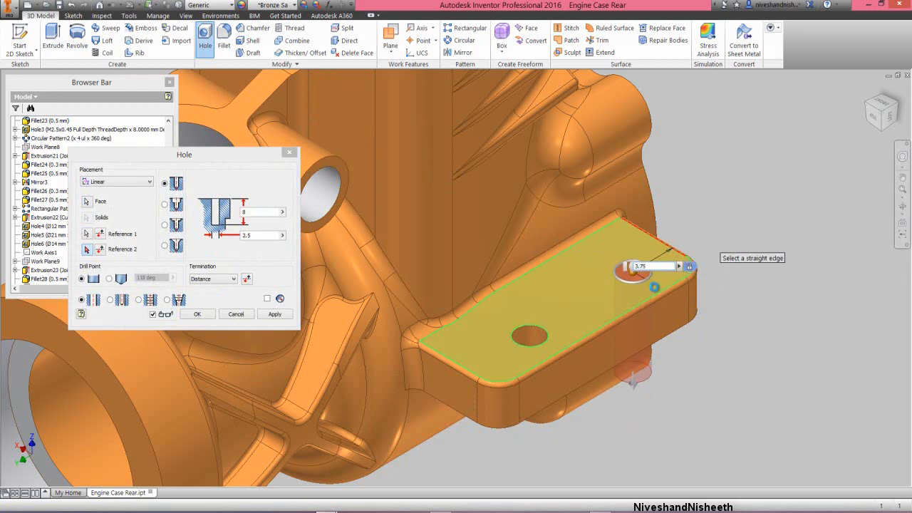
{"action": "left_click", "coordinate": [654, 294]}
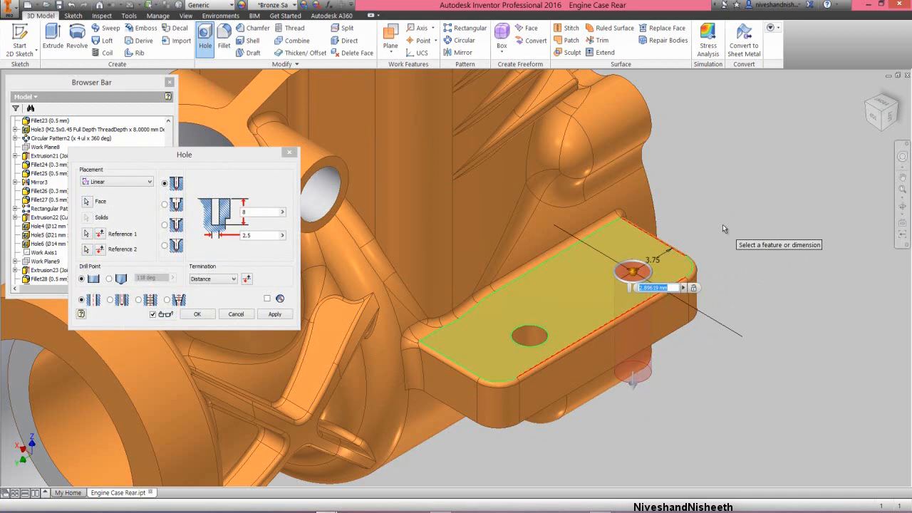
{"action": "type", "text": "2.7"}
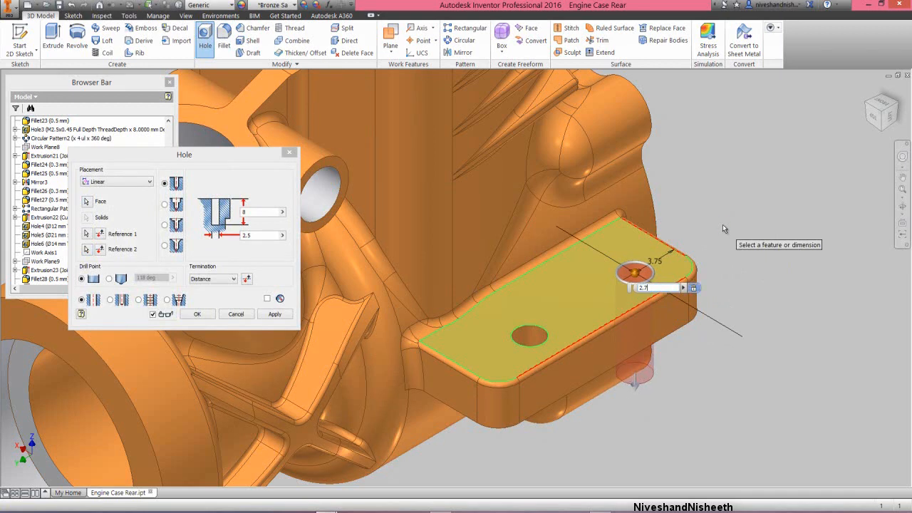
{"action": "right_click", "coordinate": [723, 224]}
{"action": "left_click", "coordinate": [757, 225]}
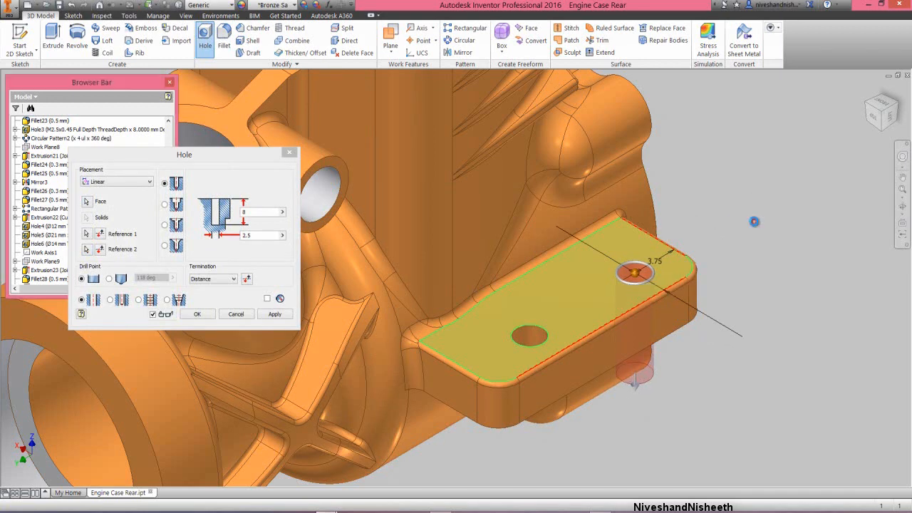
{"action": "left_click", "coordinate": [871, 92]}
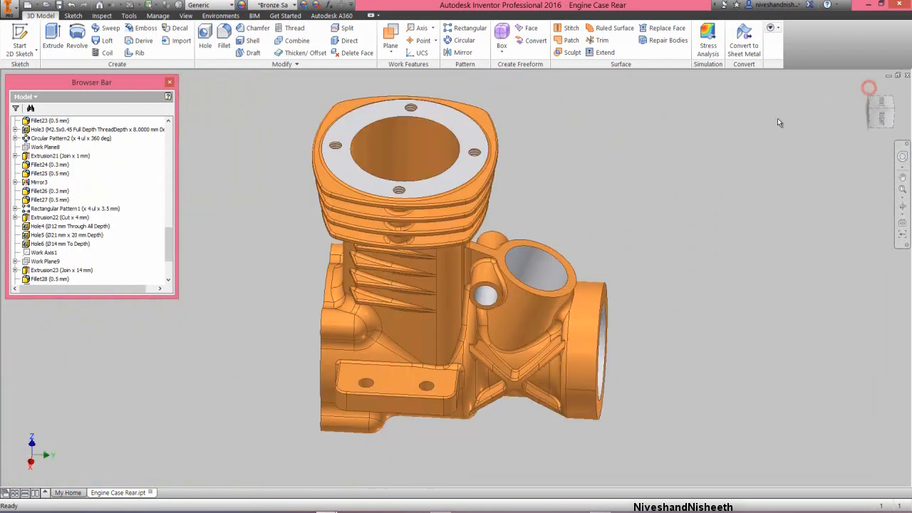
{"action": "left_click", "coordinate": [57, 5]}
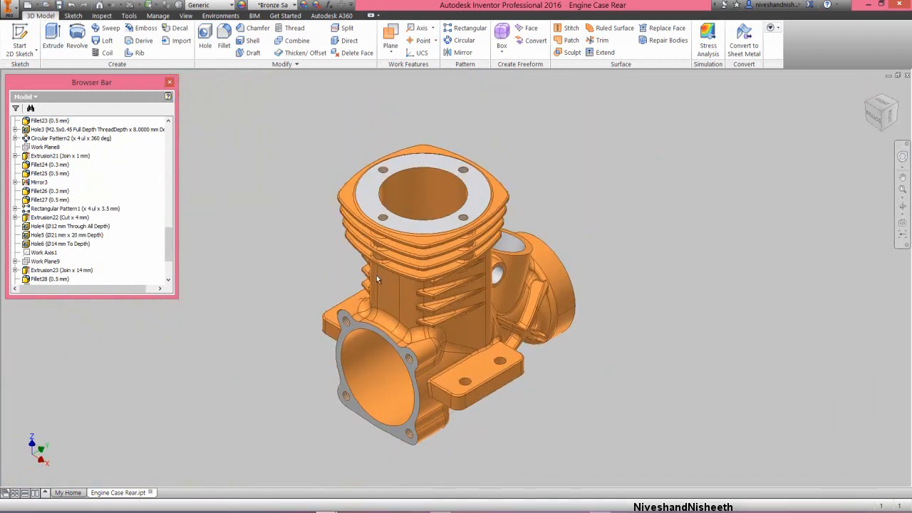
Start a sketch on the lug's outer side face and view it from the right.
{"action": "left_click", "coordinate": [492, 389]}
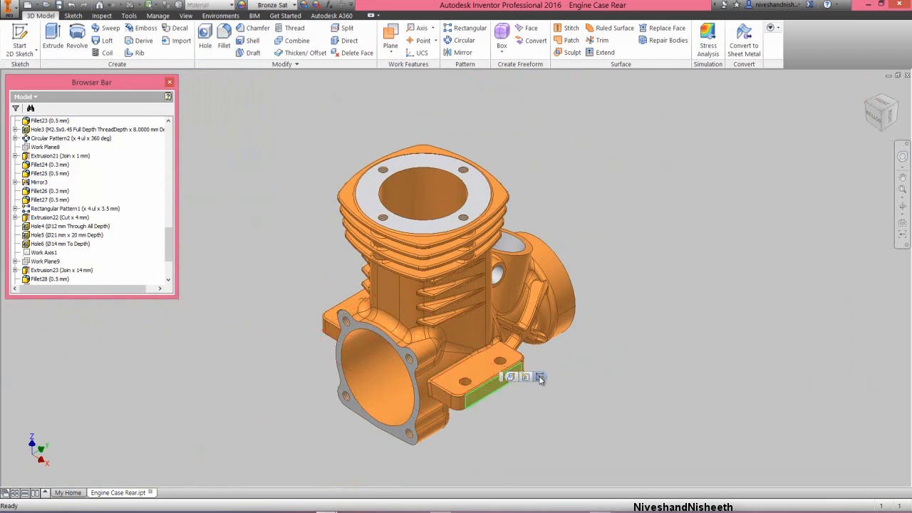
{"action": "left_click", "coordinate": [539, 377]}
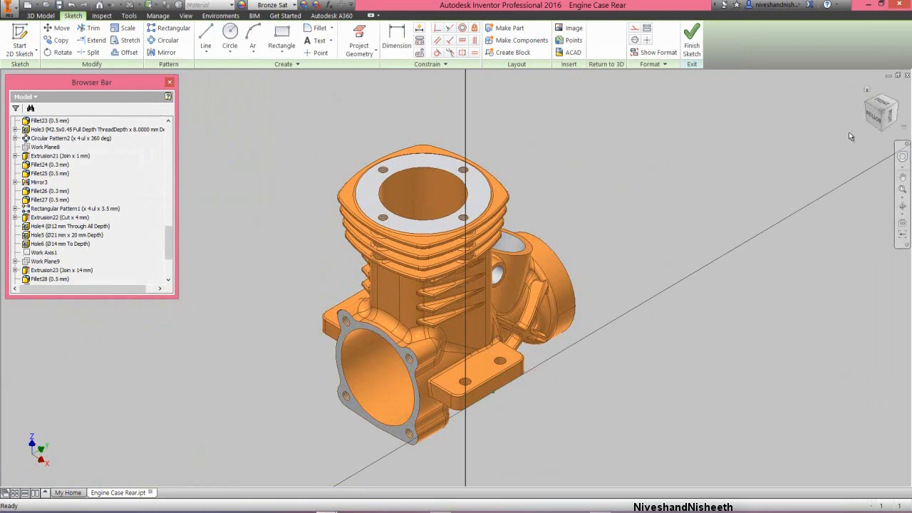
{"action": "left_click", "coordinate": [887, 114]}
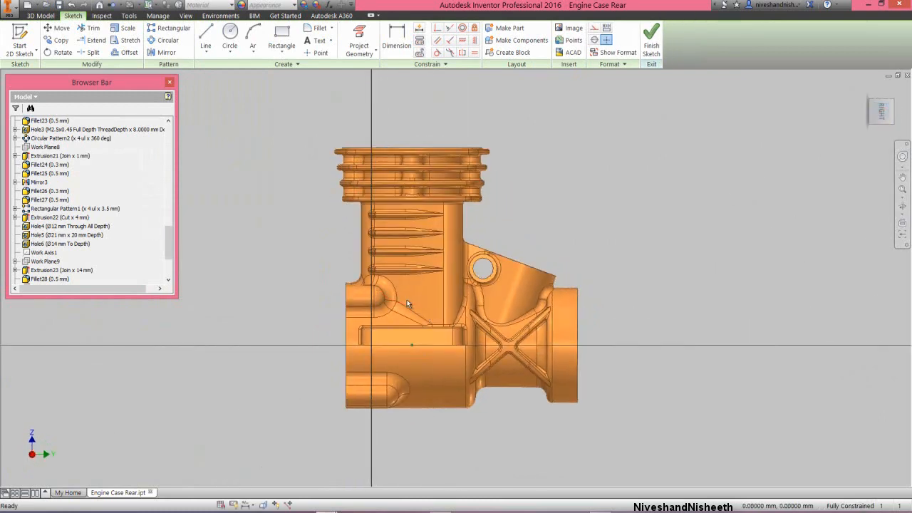
{"action": "scroll", "coordinate": [406, 304], "scroll_direction": "up", "scroll_amount": 3}
{"action": "left_click", "coordinate": [660, 147]}
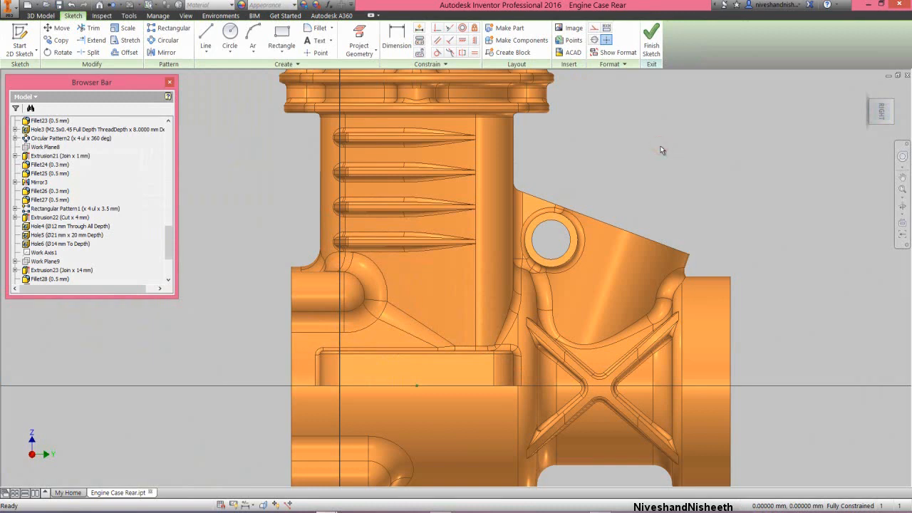
{"action": "left_click", "coordinate": [631, 176]}
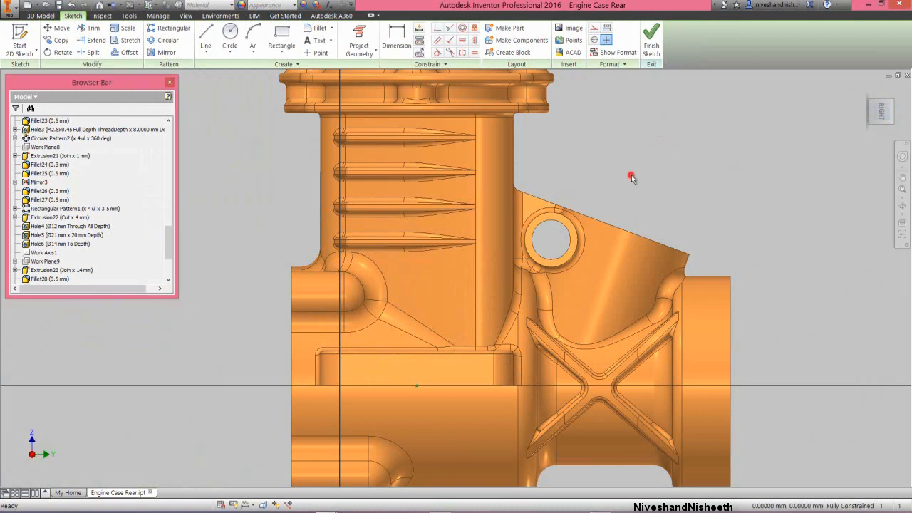
Add the sketch text ".12" in Arial Black, with centre and middle justification, over the cylinder's side wall near the lowest fin.
{"action": "left_click", "coordinate": [318, 40]}
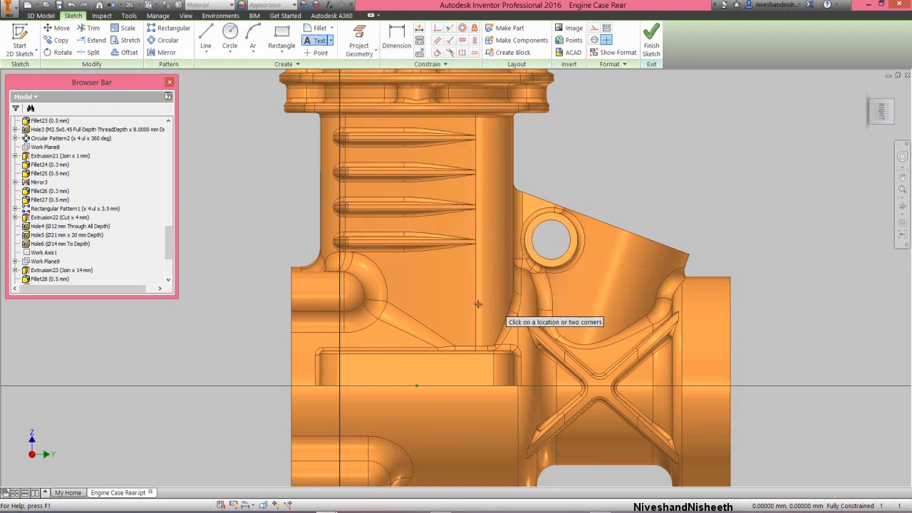
{"action": "left_click_drag", "start_coordinate": [418, 271], "coordinate": [495, 318]}
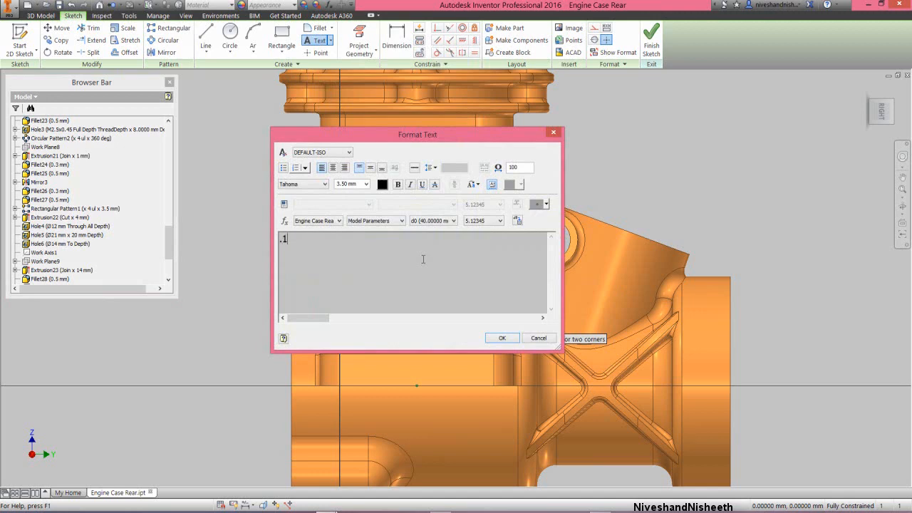
{"action": "left_click_drag", "start_coordinate": [416, 259], "coordinate": [250, 243]}
{"action": "left_click", "coordinate": [301, 184]}
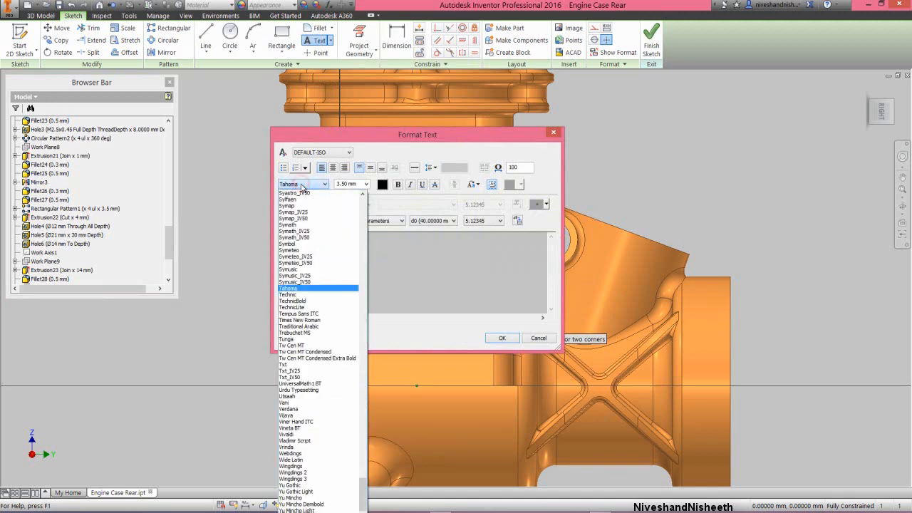
{"action": "key", "text": "Home"}
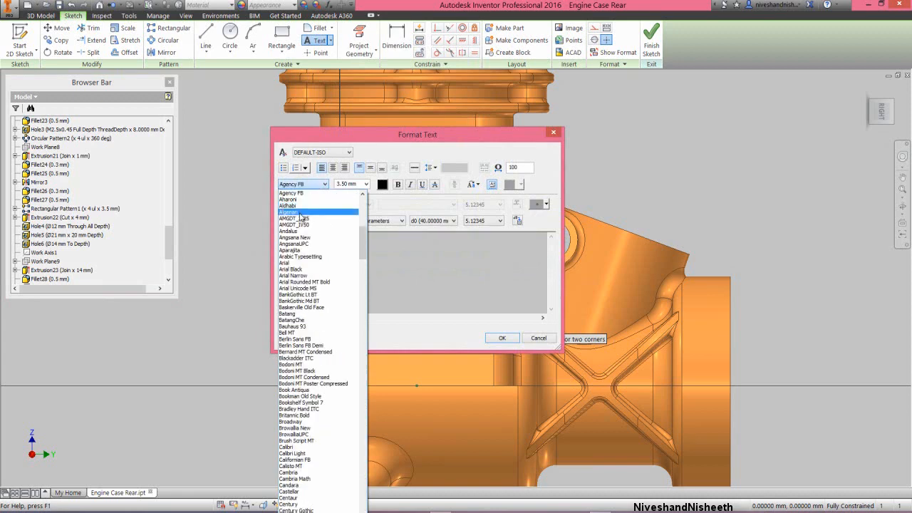
{"action": "left_click", "coordinate": [290, 269]}
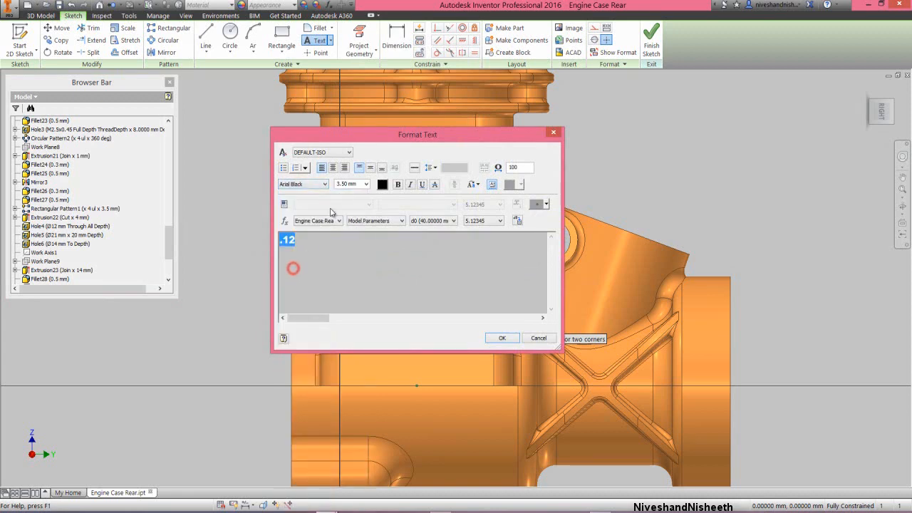
{"action": "left_click", "coordinate": [333, 167]}
{"action": "left_click", "coordinate": [370, 168]}
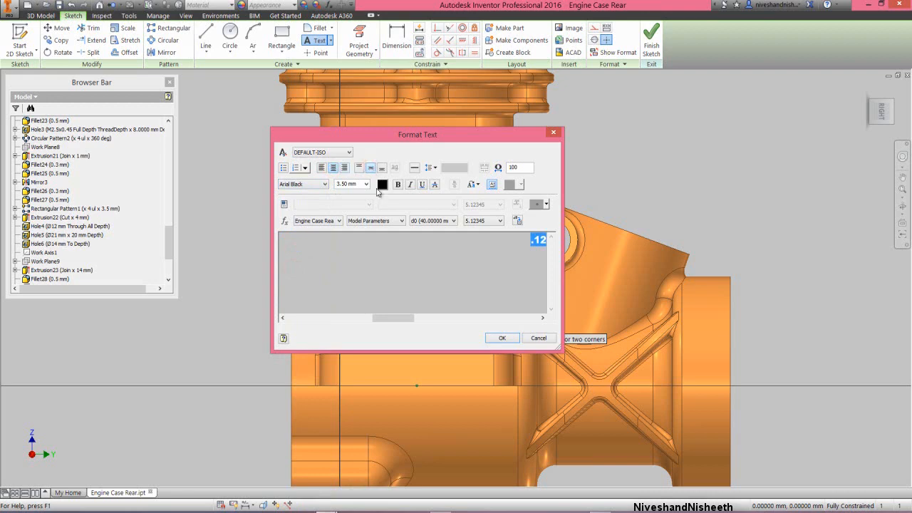
{"action": "left_click", "coordinate": [513, 340]}
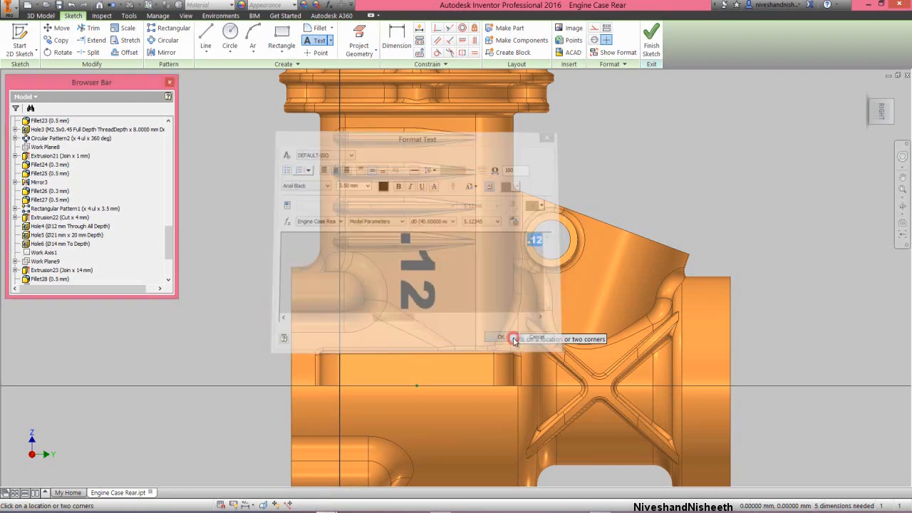
{"action": "right_click", "coordinate": [572, 166]}
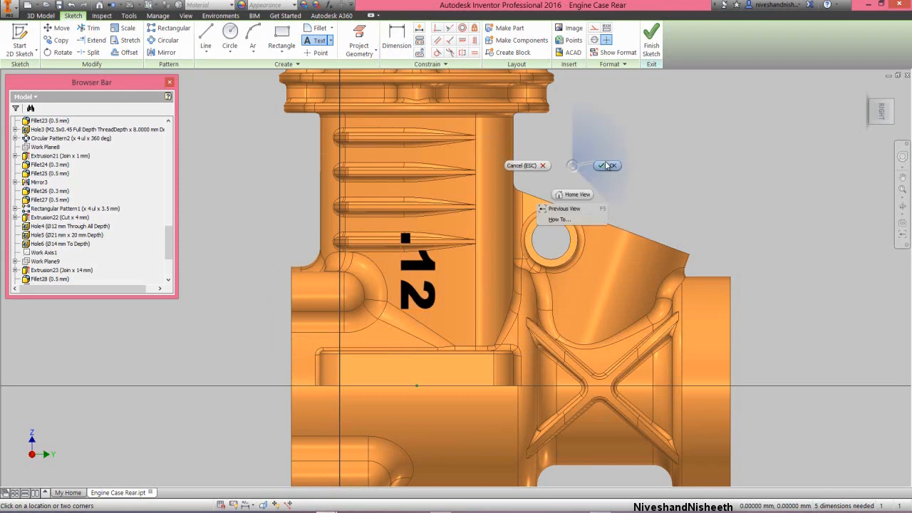
{"action": "left_click", "coordinate": [605, 164]}
Constrain the ".12" text horizontally, move it just below the lowest side fin, and finish the sketch.
{"action": "left_click", "coordinate": [462, 41]}
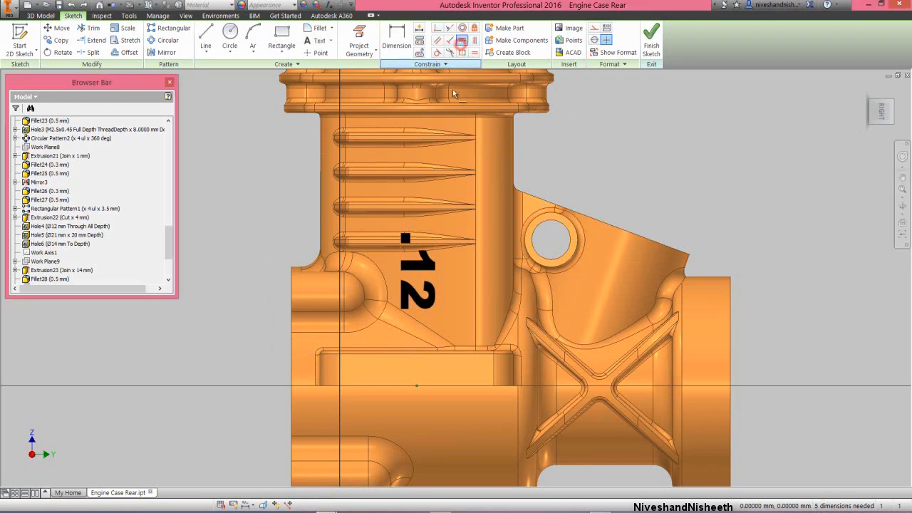
{"action": "left_click", "coordinate": [425, 312]}
{"action": "right_click", "coordinate": [589, 158]}
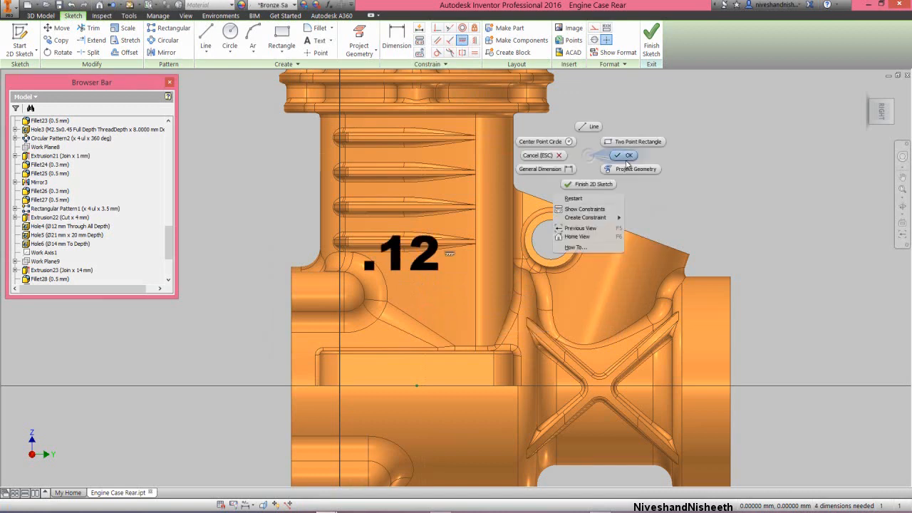
{"action": "left_click", "coordinate": [625, 162]}
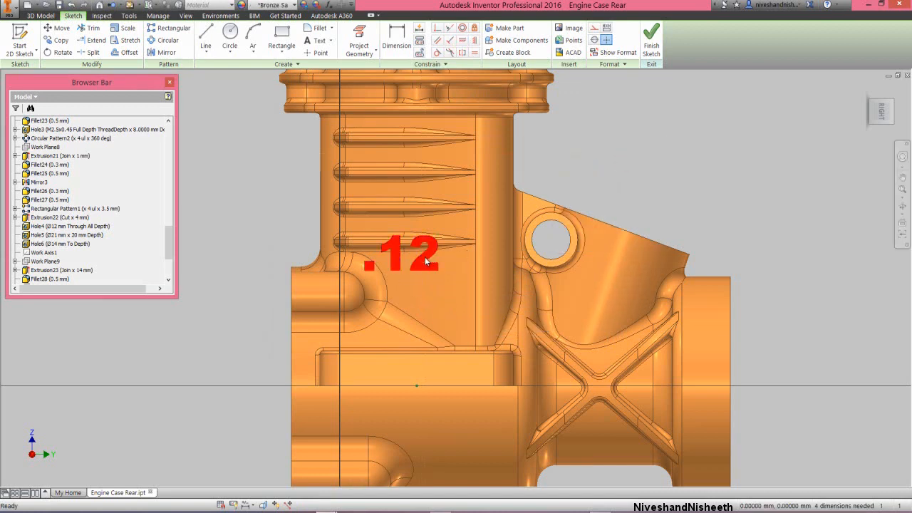
{"action": "left_click_drag", "start_coordinate": [429, 261], "coordinate": [458, 289]}
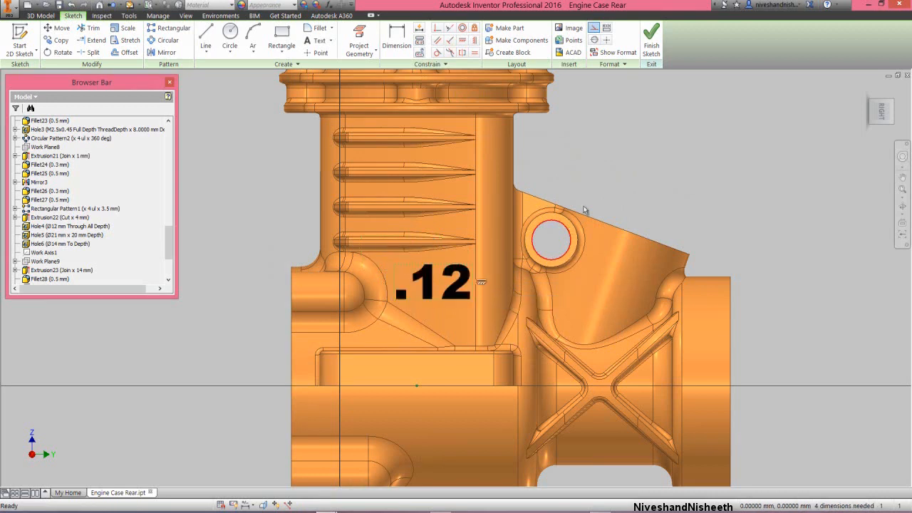
{"action": "left_click", "coordinate": [651, 39]}
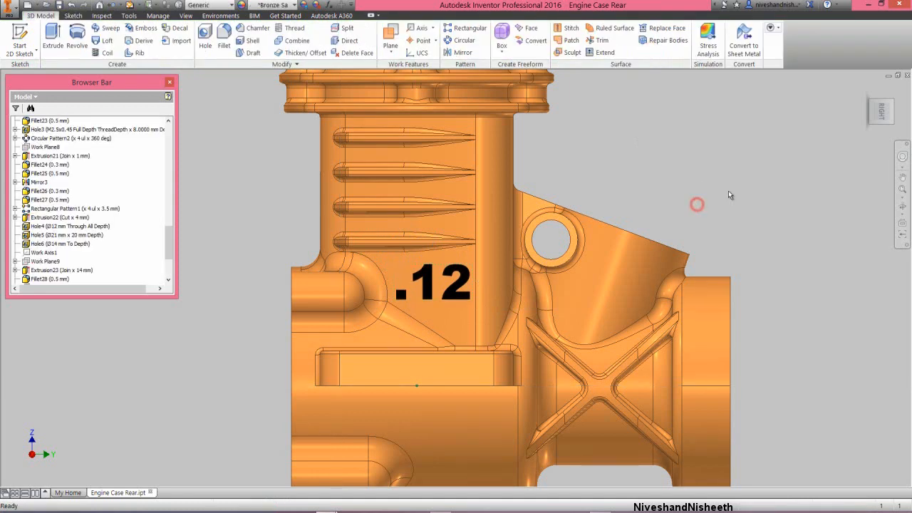
Set up an emboss from face of the ".12" text, directed toward the cylinder's side wall, with a depth of .333 mm.
{"action": "left_click", "coordinate": [895, 104]}
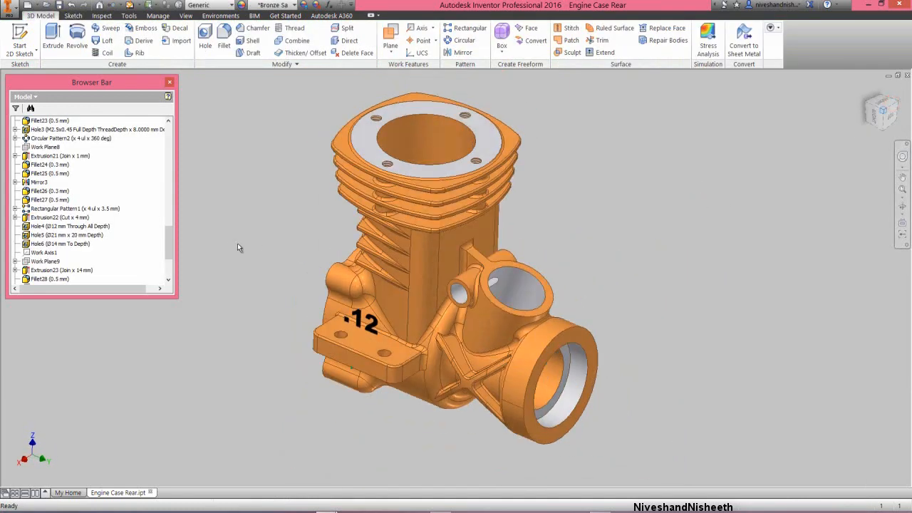
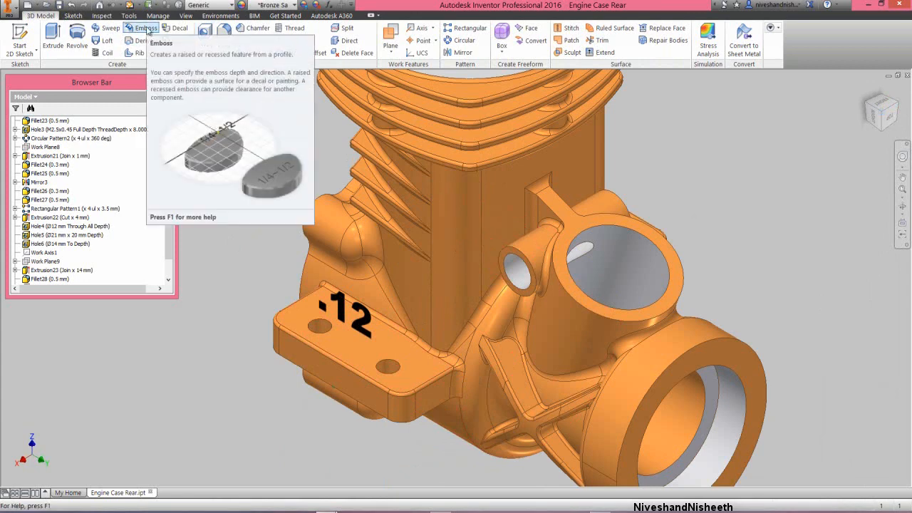
{"action": "left_click", "coordinate": [146, 29]}
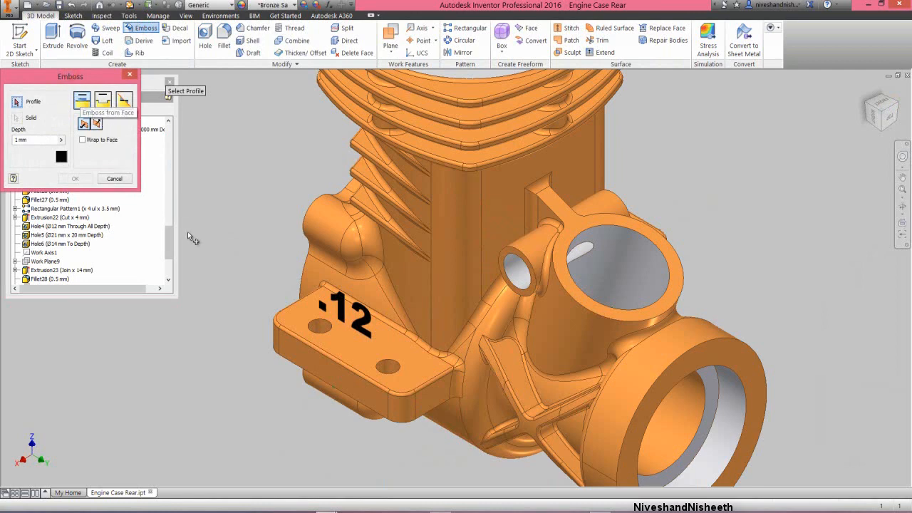
{"action": "left_click", "coordinate": [348, 313]}
{"action": "left_click", "coordinate": [104, 80]}
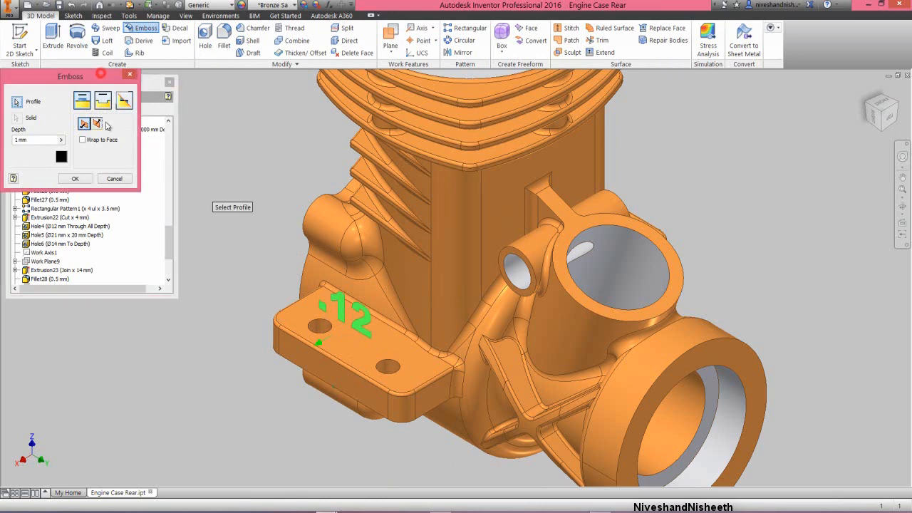
{"action": "left_click", "coordinate": [97, 124]}
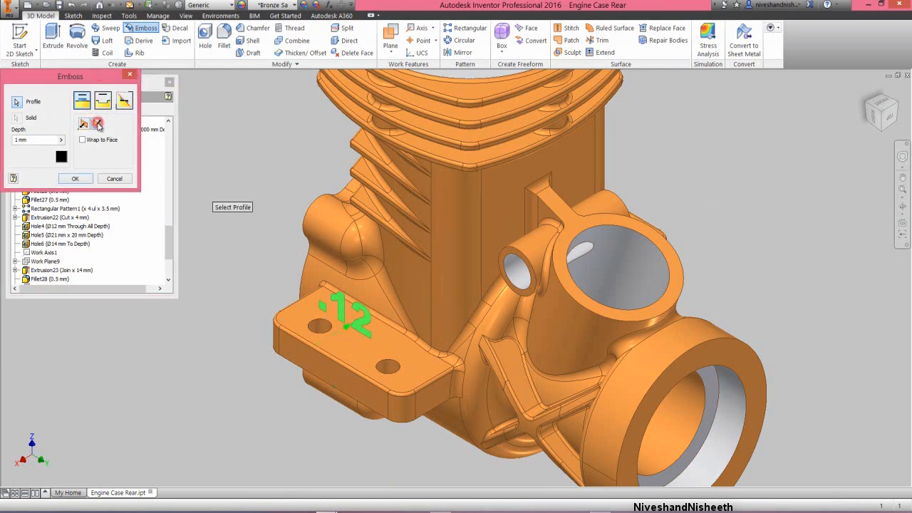
{"action": "left_click", "coordinate": [41, 139]}
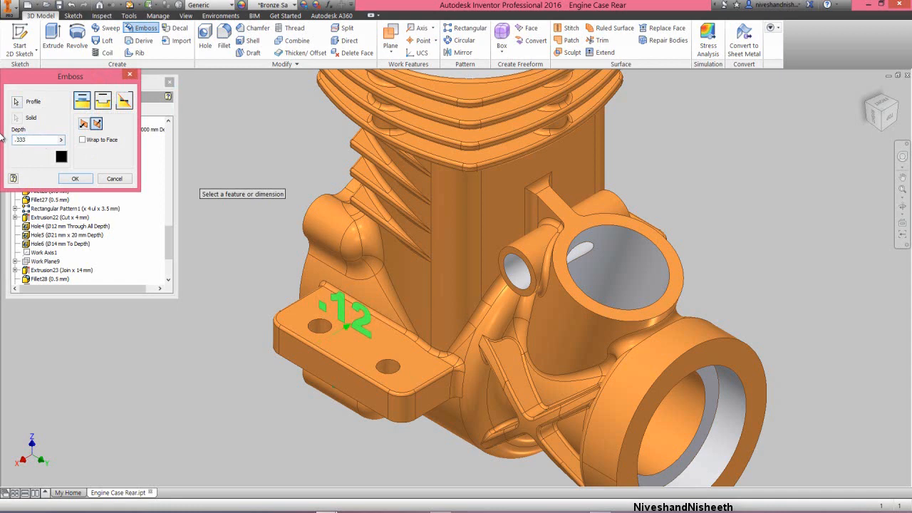
Assign the Light Gray appearance to the top face of the ".12" emboss and create the feature.
{"action": "left_click", "coordinate": [60, 158]}
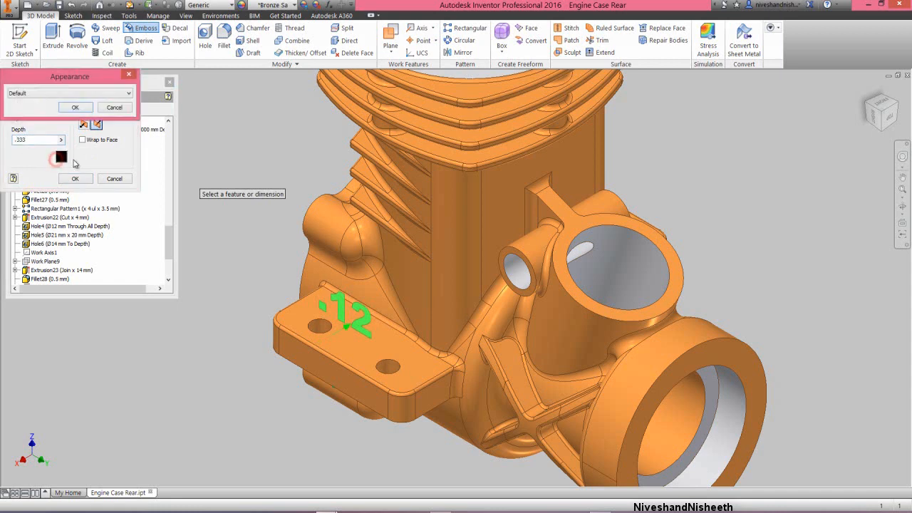
{"action": "left_click", "coordinate": [126, 93]}
{"action": "left_click_drag", "start_coordinate": [128, 163], "coordinate": [127, 199]}
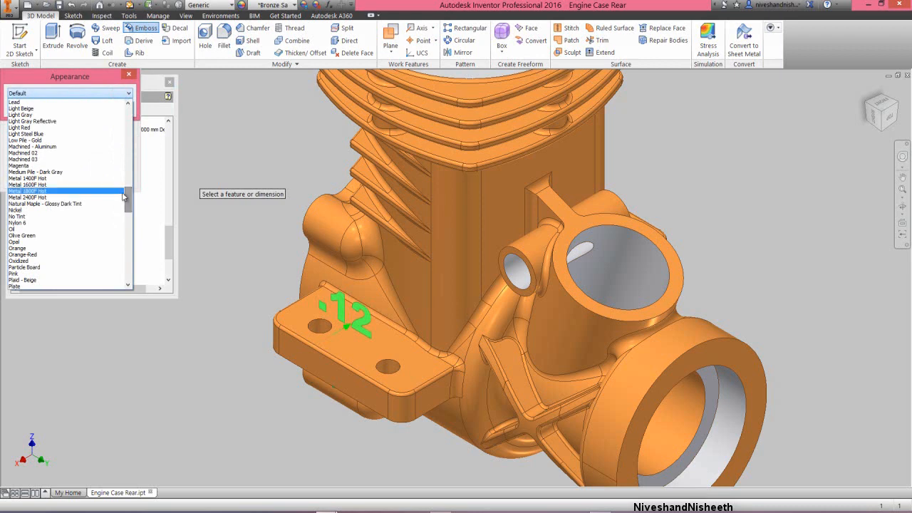
{"action": "left_click", "coordinate": [69, 116]}
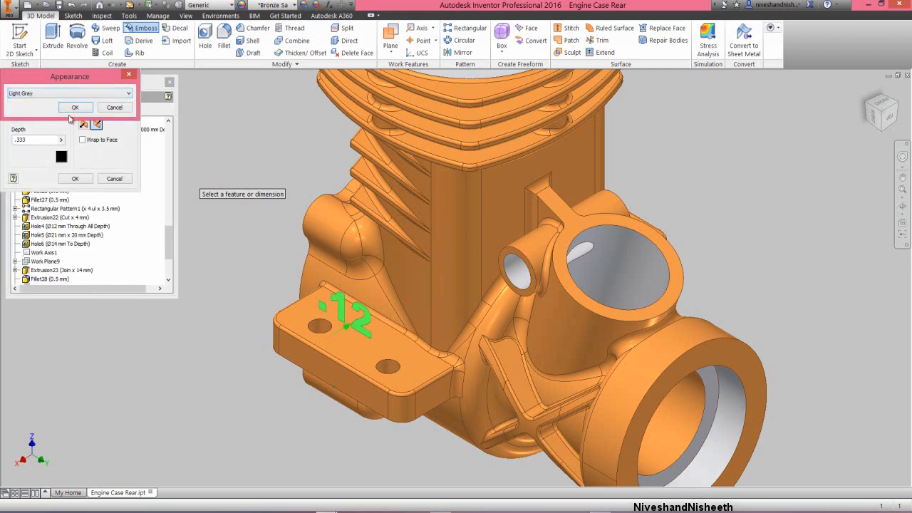
{"action": "left_click", "coordinate": [76, 107]}
{"action": "left_click", "coordinate": [76, 178]}
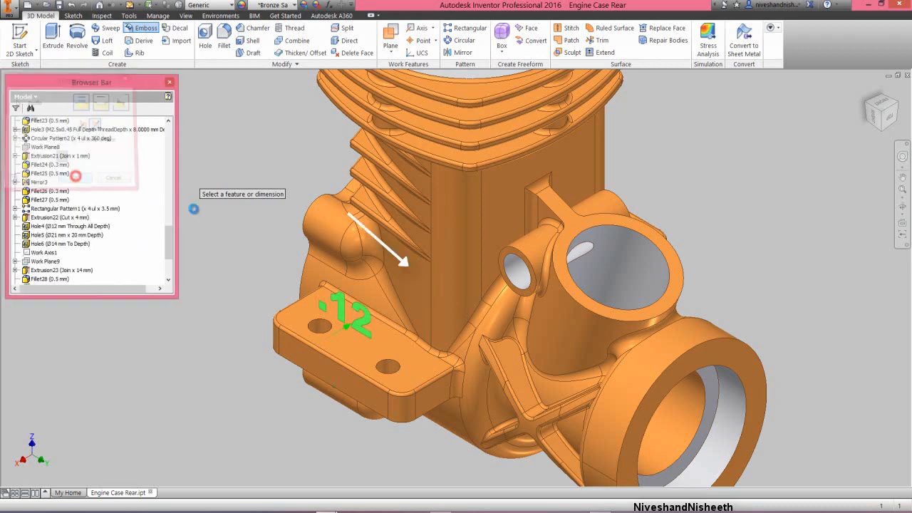
{"action": "left_click", "coordinate": [214, 221]}
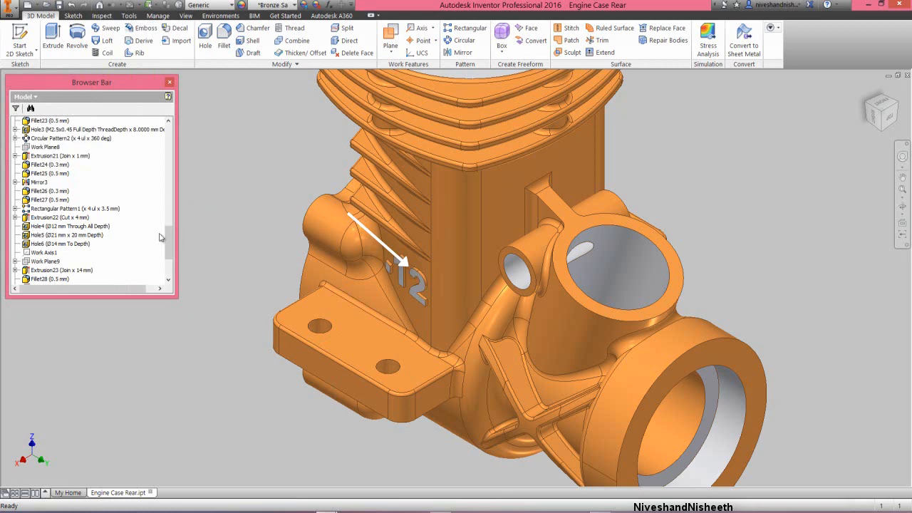
Set the whole ".12" emboss feature's appearance to Light Gray in its feature properties.
{"action": "scroll", "coordinate": [160, 237], "scroll_direction": "down", "scroll_amount": 3}
{"action": "right_click", "coordinate": [30, 270]}
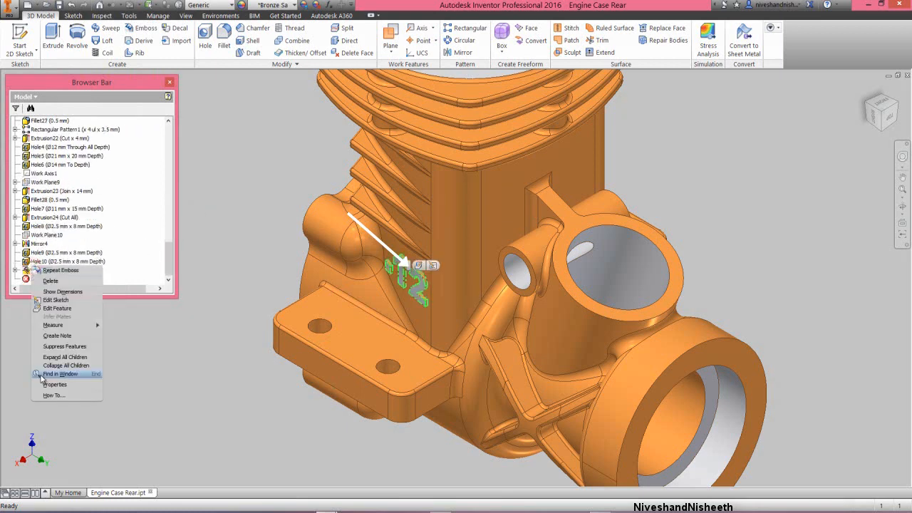
{"action": "left_click", "coordinate": [50, 384]}
{"action": "left_click", "coordinate": [128, 207]}
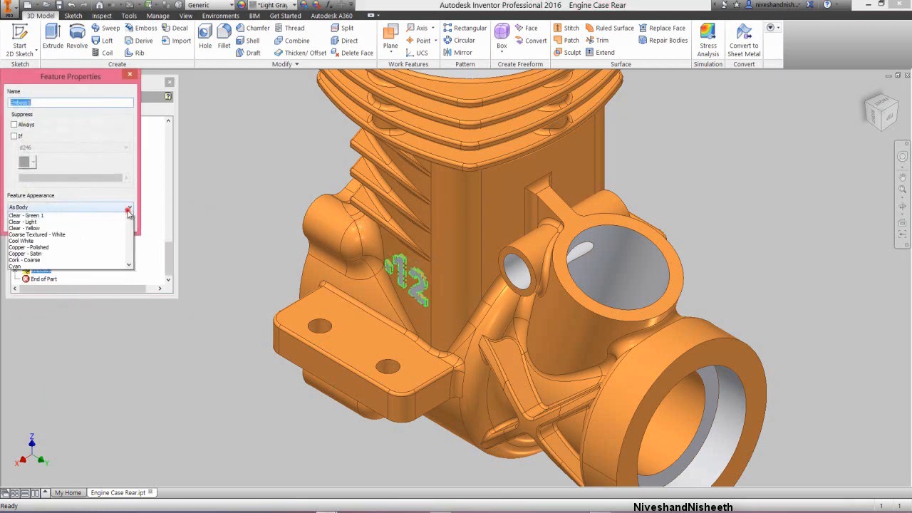
{"action": "left_click_drag", "start_coordinate": [131, 285], "coordinate": [131, 331]}
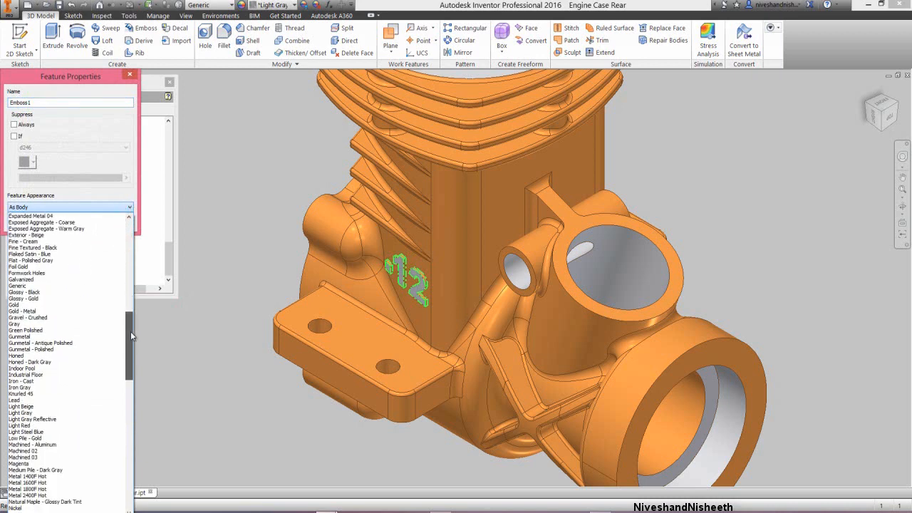
{"action": "left_click", "coordinate": [62, 411]}
{"action": "left_click", "coordinate": [75, 222]}
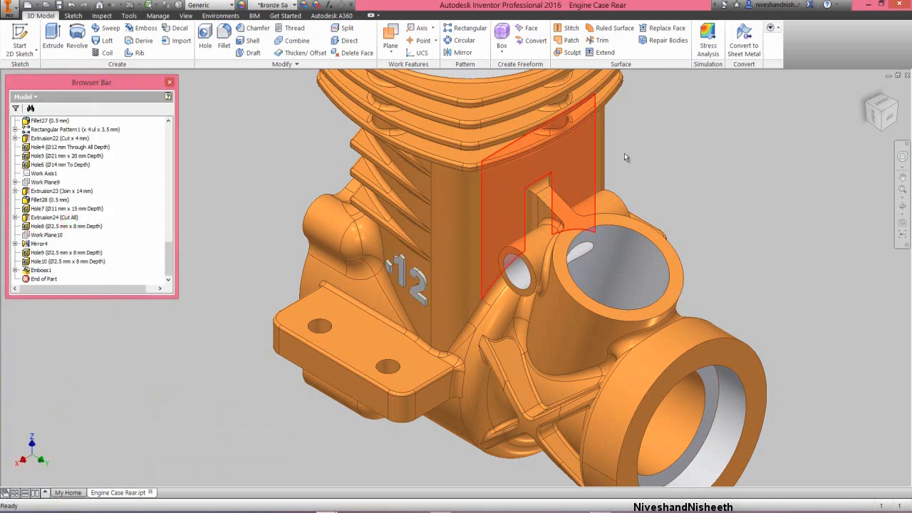
{"action": "left_click", "coordinate": [903, 105]}
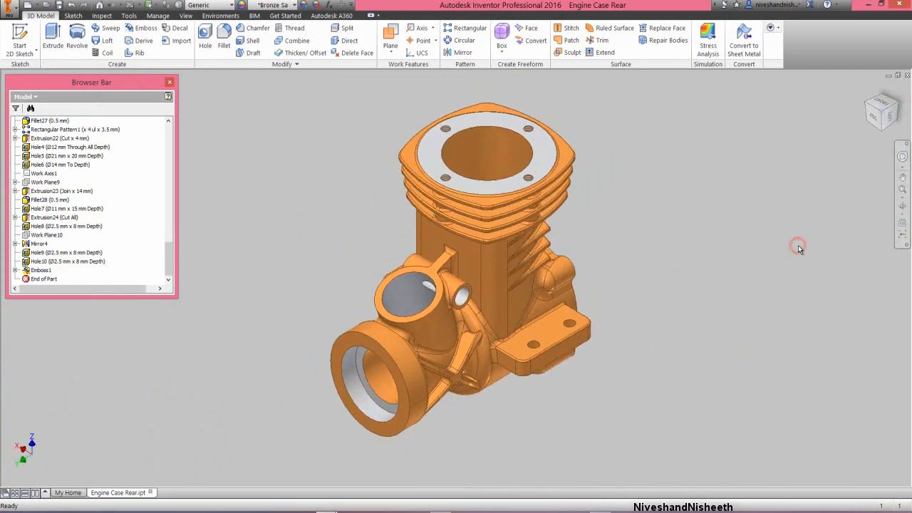
Start a new sketch on the outer side face of the mounting flange.
{"action": "left_click", "coordinate": [560, 351]}
{"action": "left_click", "coordinate": [598, 342]}
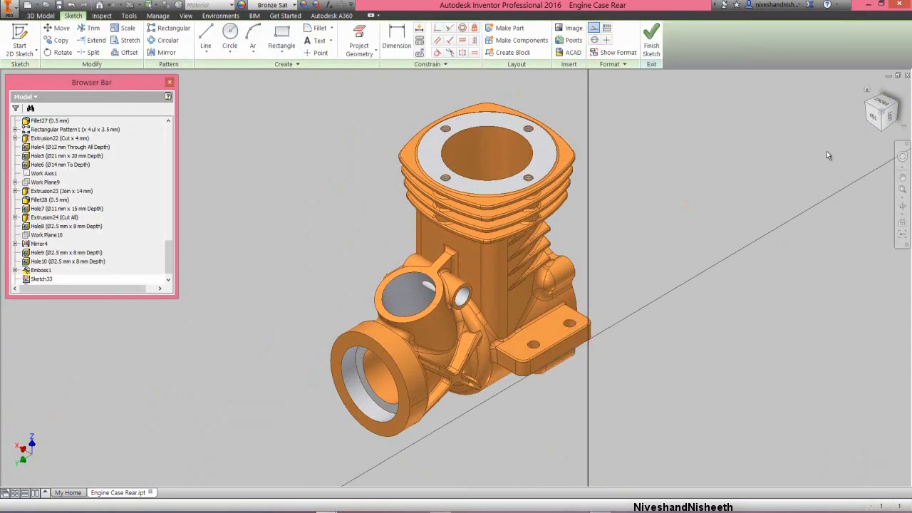
{"action": "left_click", "coordinate": [892, 117]}
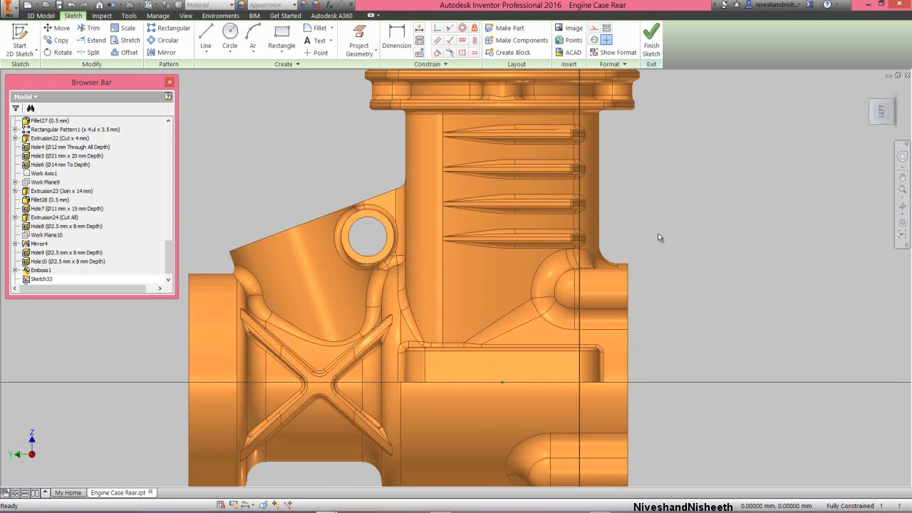
Add the sketch text ".12" in Arial Black with centre and middle justification.
{"action": "left_click", "coordinate": [317, 40]}
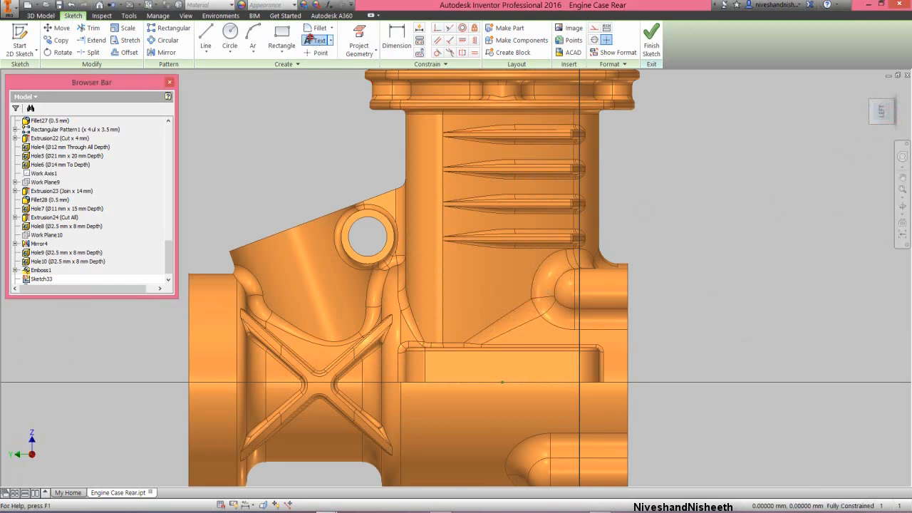
{"action": "left_click", "coordinate": [454, 275]}
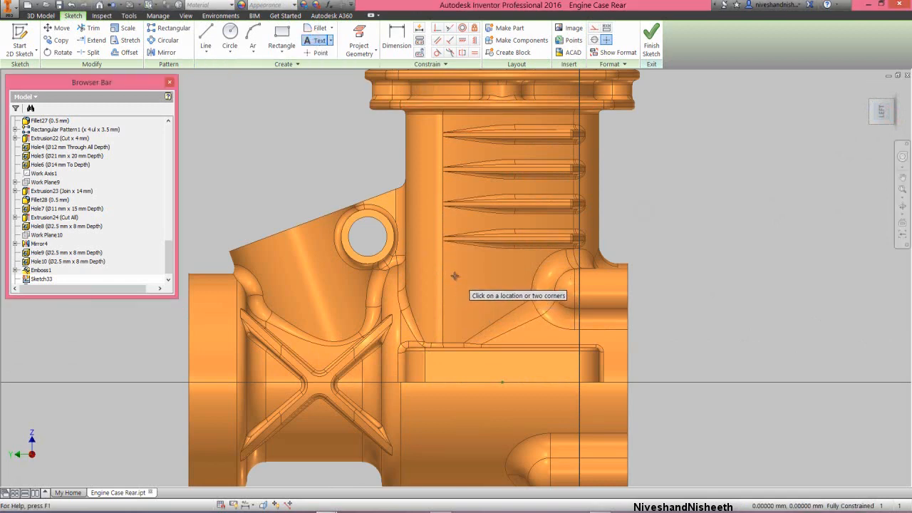
{"action": "left_click", "coordinate": [528, 324]}
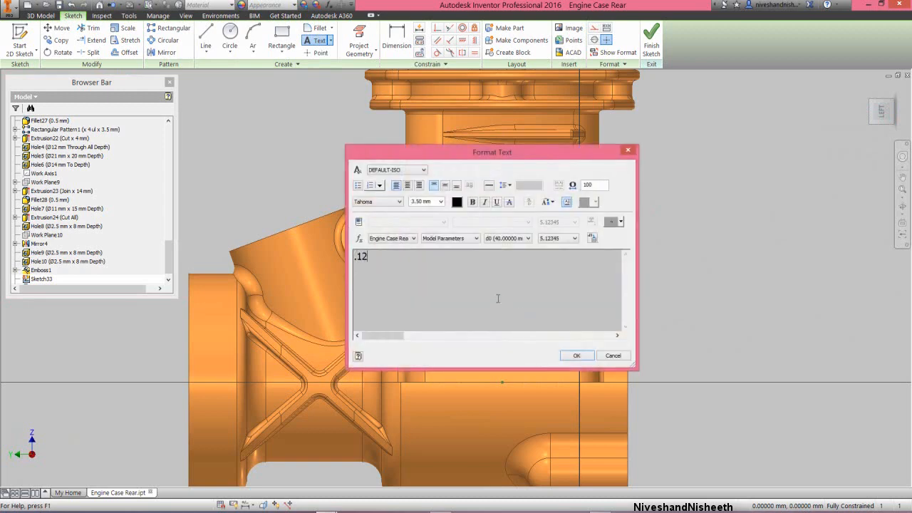
{"action": "key", "text": "ctrl+a"}
{"action": "left_click", "coordinate": [399, 202]}
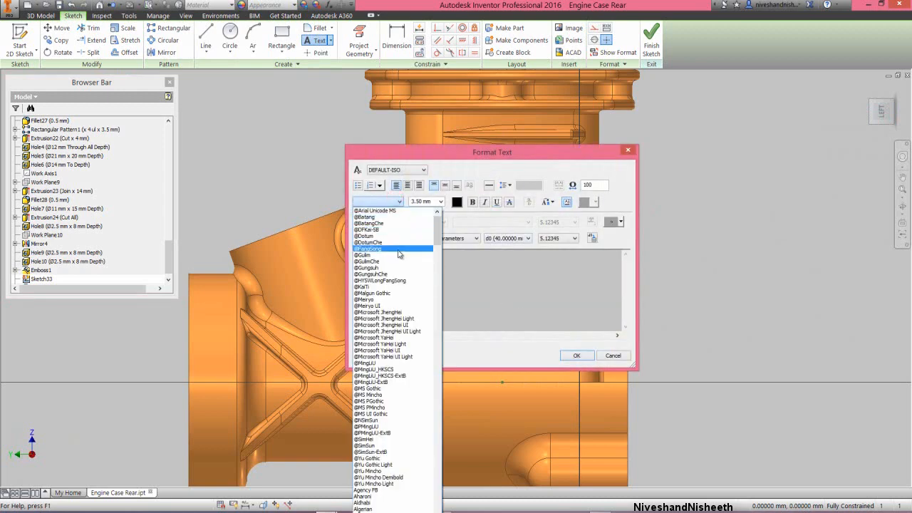
{"action": "scroll", "coordinate": [399, 321], "scroll_direction": "down", "scroll_amount": 5}
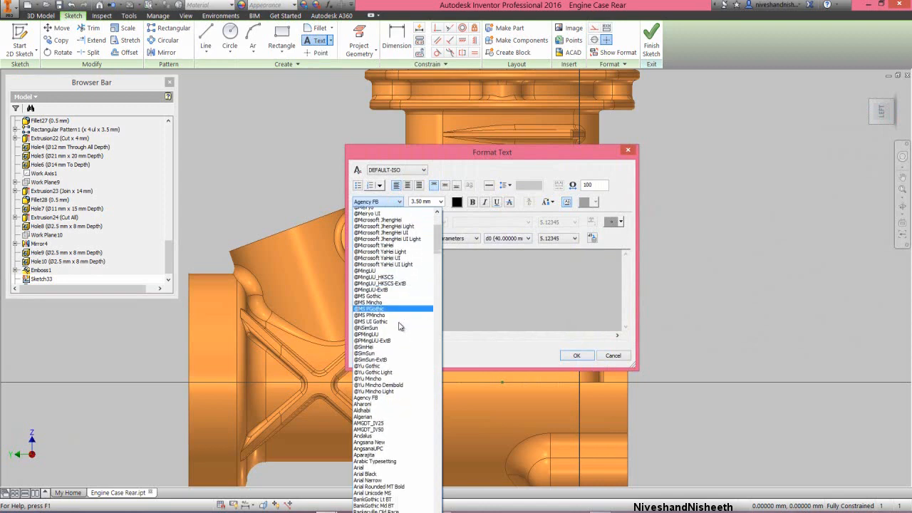
{"action": "left_click", "coordinate": [398, 474]}
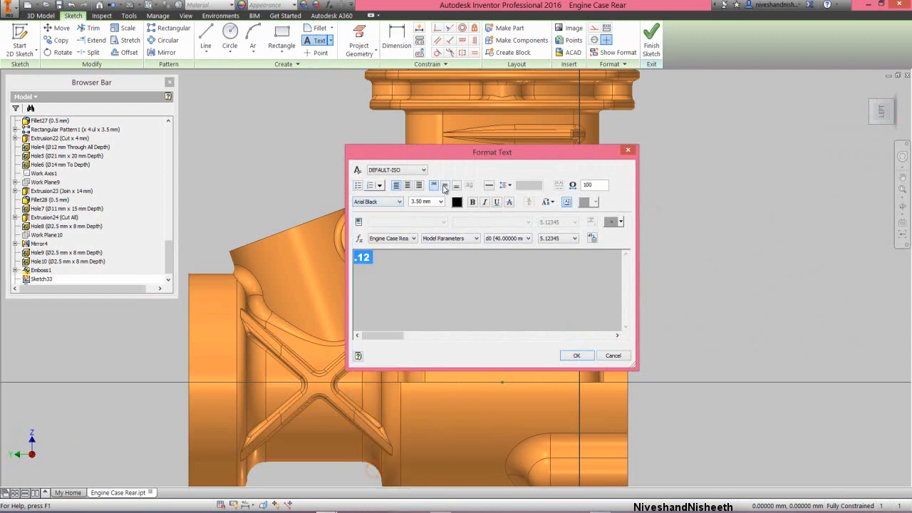
{"action": "left_click", "coordinate": [407, 185]}
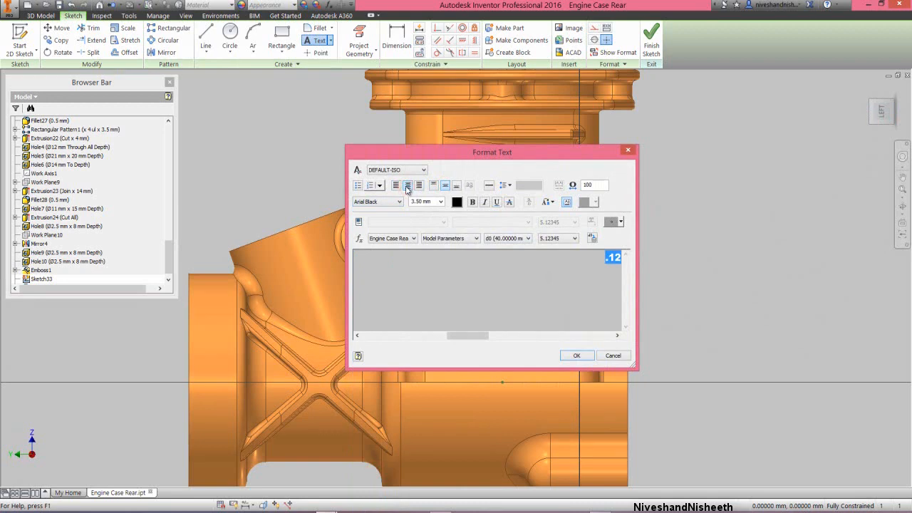
{"action": "left_click", "coordinate": [586, 356]}
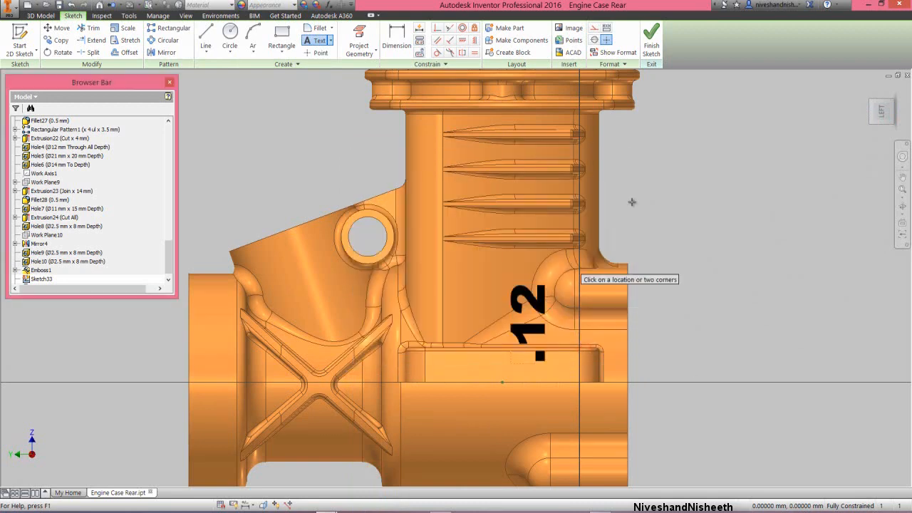
{"action": "right_click", "coordinate": [652, 184]}
{"action": "left_click", "coordinate": [681, 184]}
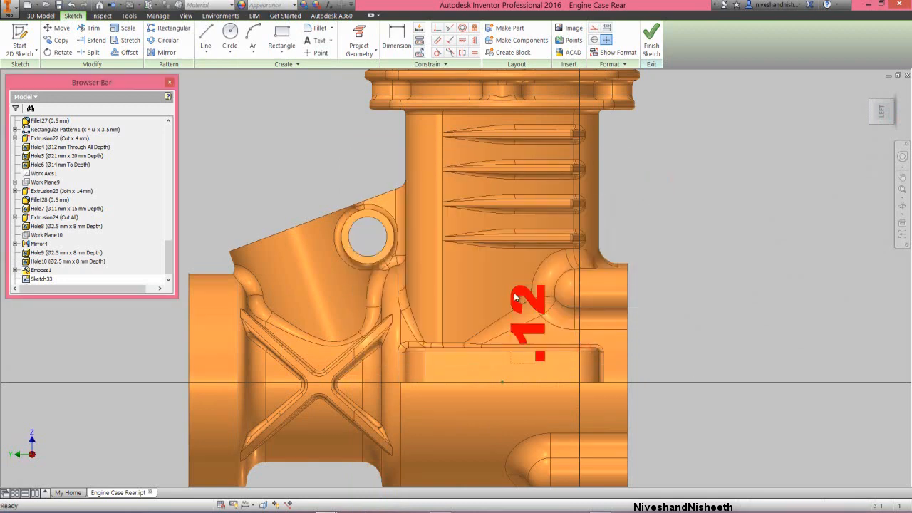
Position the .12 text on the cylinder wall below the side fins with its frame constrained horizontal, and finish the sketch.
{"action": "mouse_move", "coordinate": [518, 290]}
{"action": "left_mouse_down"}
{"action": "mouse_move", "coordinate": [502, 265]}
{"action": "mouse_move", "coordinate": [480, 265]}
{"action": "left_mouse_up"}
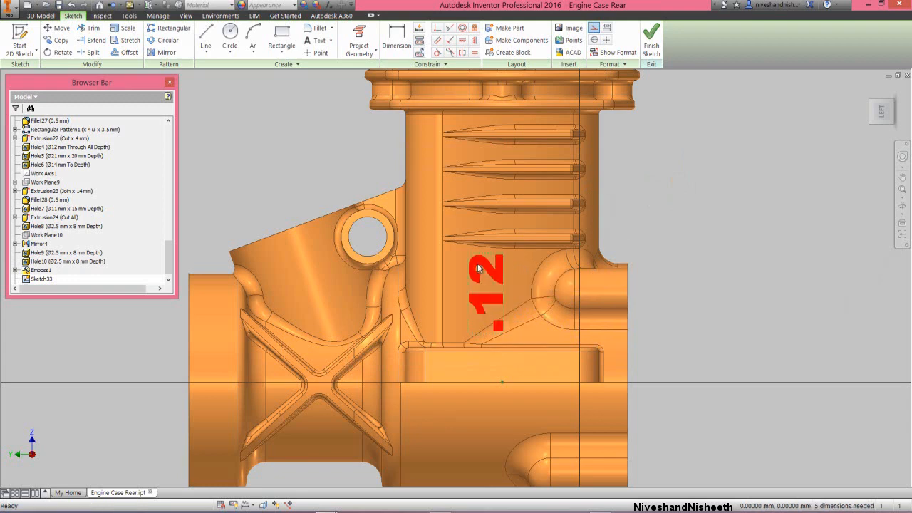
{"action": "left_click", "coordinate": [461, 40]}
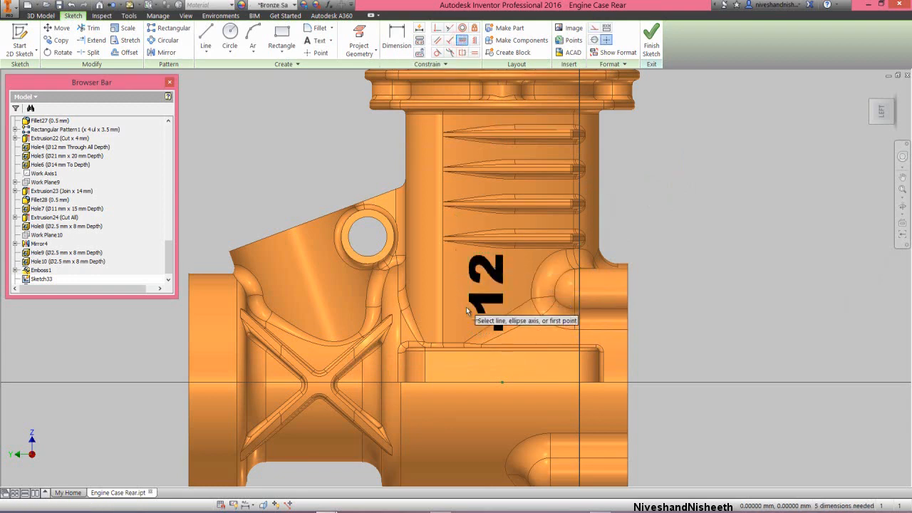
{"action": "left_click", "coordinate": [492, 335]}
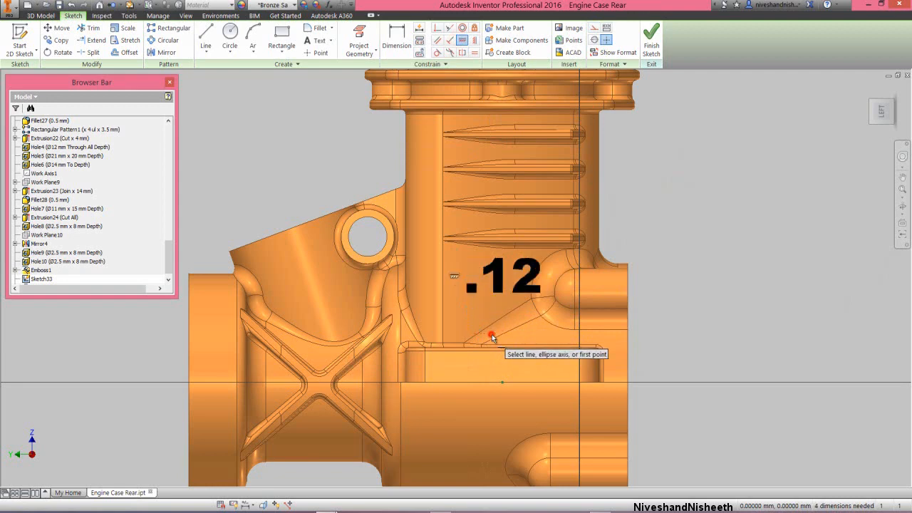
{"action": "right_click", "coordinate": [644, 187]}
{"action": "left_click", "coordinate": [680, 184]}
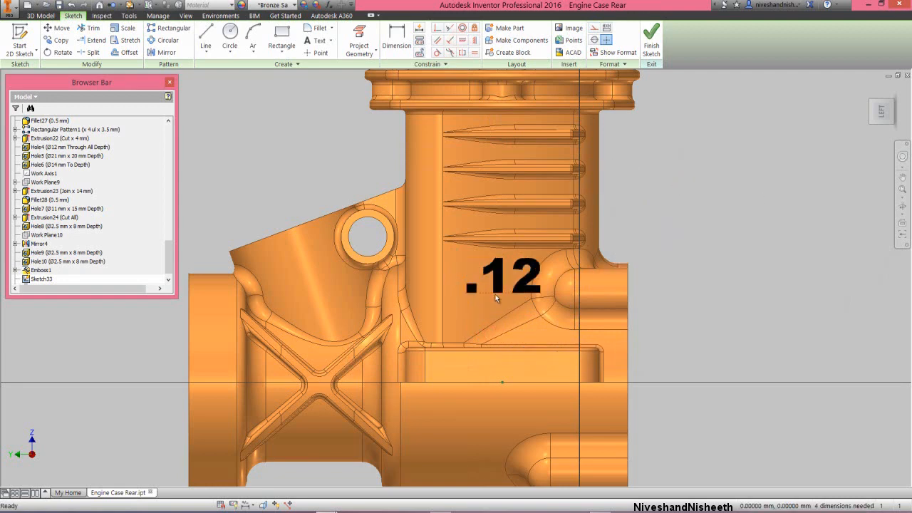
{"action": "left_click_drag", "start_coordinate": [518, 284], "coordinate": [501, 290]}
{"action": "left_click", "coordinate": [651, 40]}
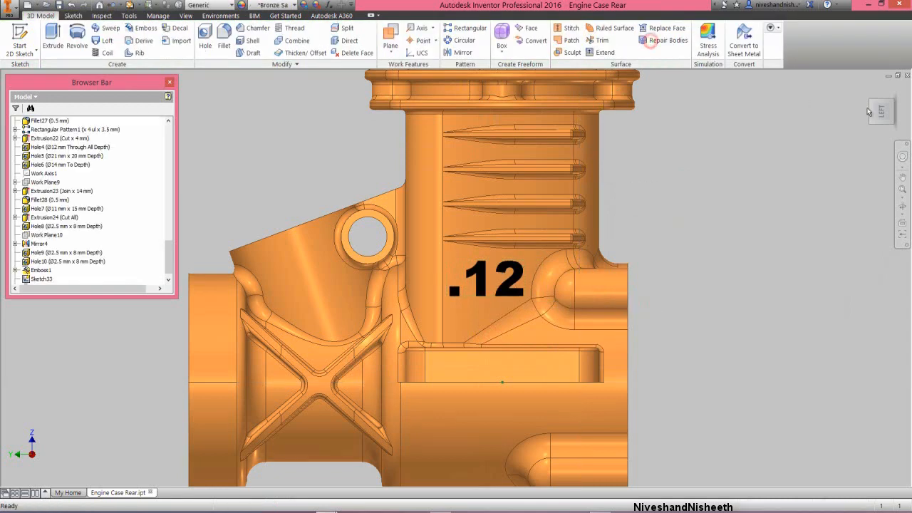
Emboss the .12 text raised from the cylinder wall with a depth of .333 and the direction reversed.
{"action": "left_click", "coordinate": [890, 104]}
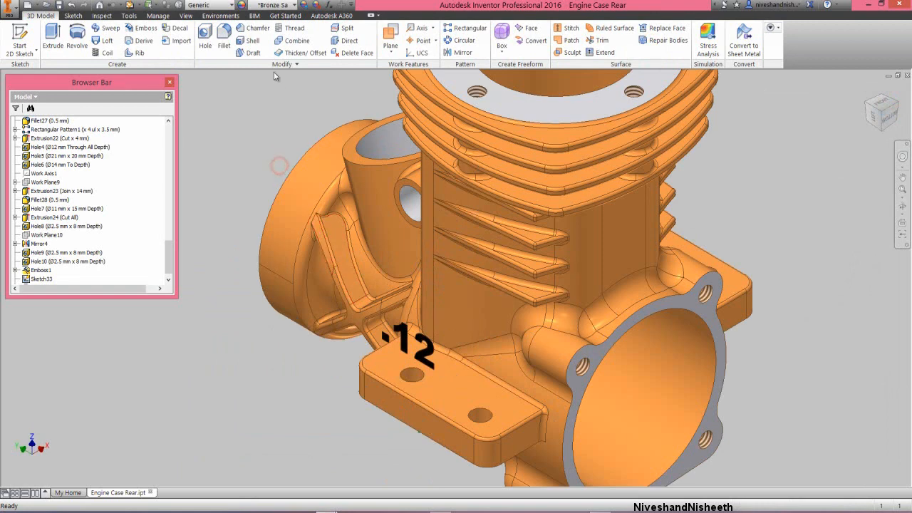
{"action": "left_click", "coordinate": [147, 28]}
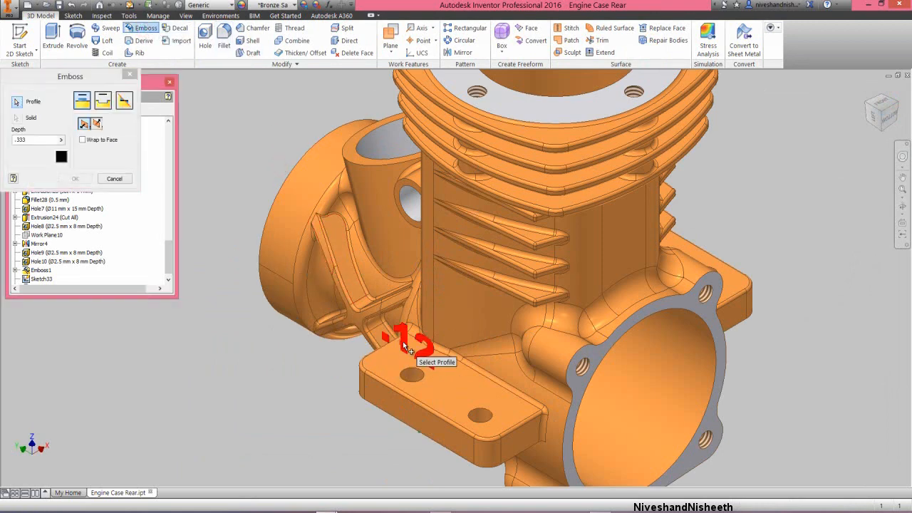
{"action": "left_click", "coordinate": [402, 342]}
{"action": "left_click", "coordinate": [95, 125]}
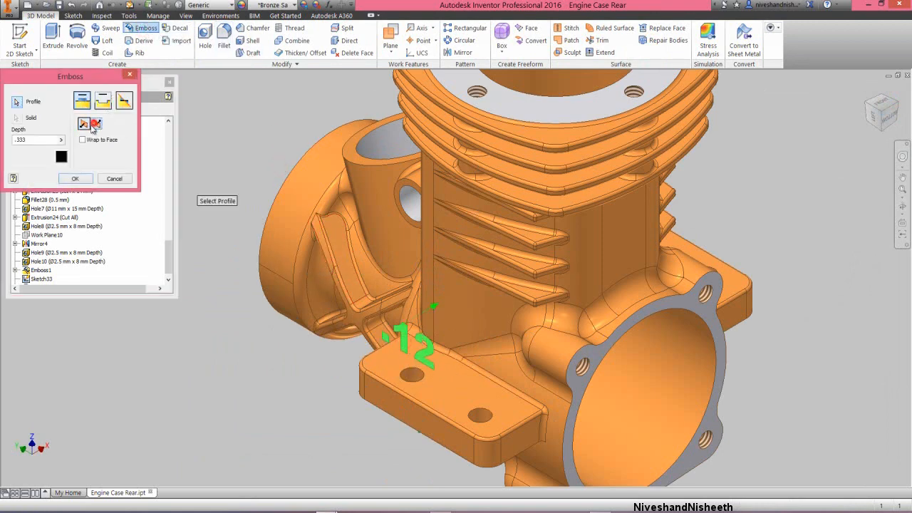
{"action": "left_click", "coordinate": [75, 178]}
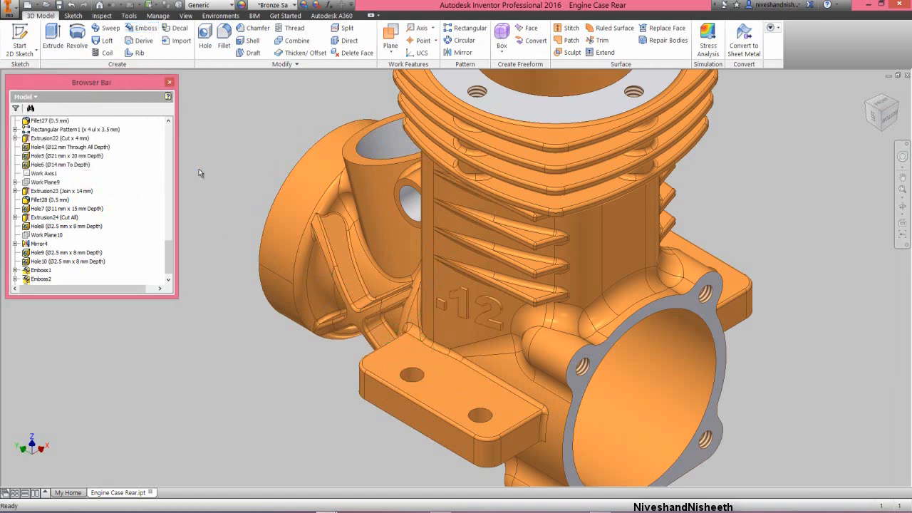
Set the feature appearance of the .12 emboss to Light Gray.
{"action": "right_click", "coordinate": [37, 278]}
{"action": "left_click", "coordinate": [68, 397]}
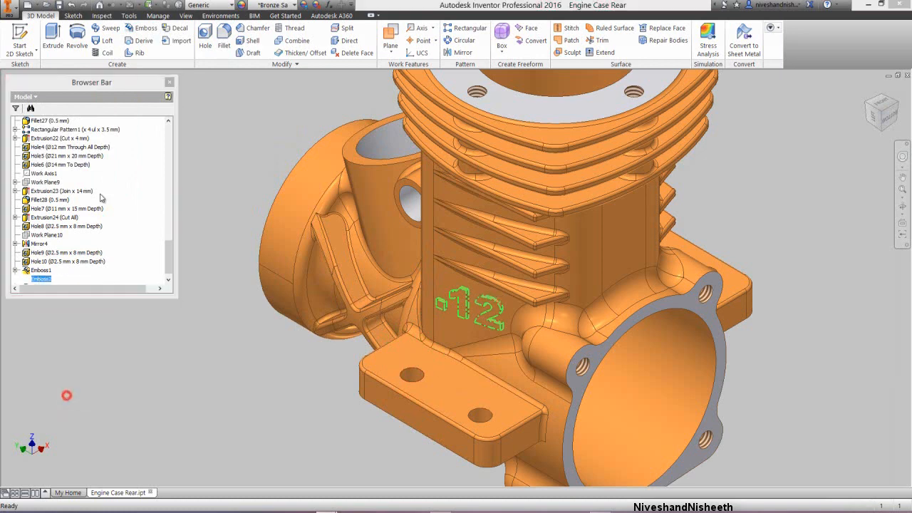
{"action": "left_click", "coordinate": [128, 208]}
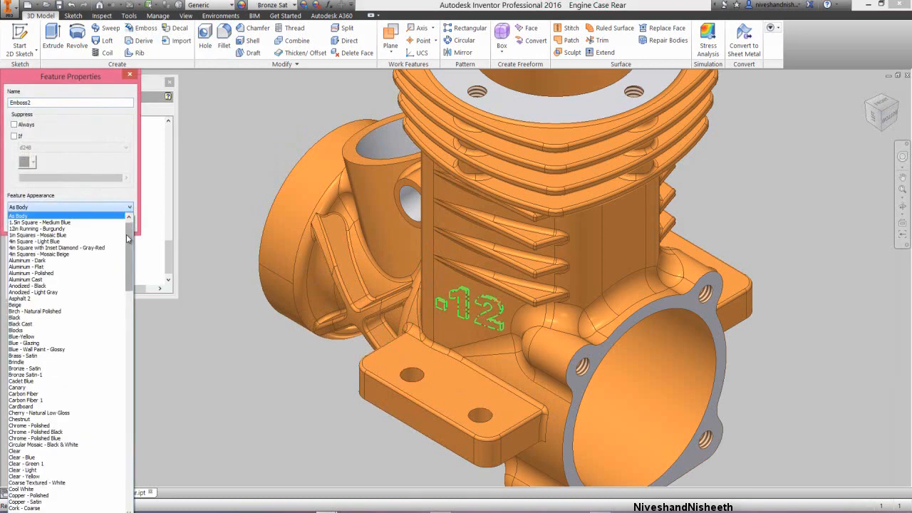
{"action": "left_click_drag", "start_coordinate": [127, 224], "coordinate": [129, 319]}
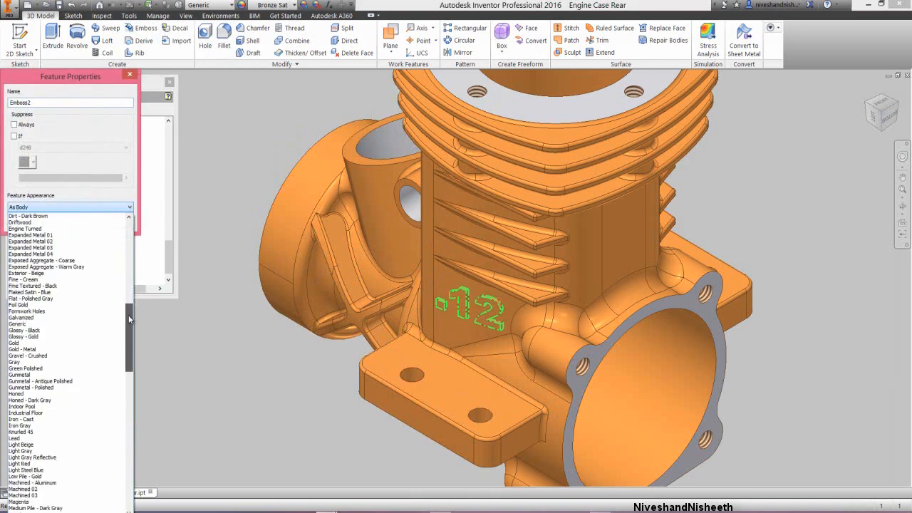
{"action": "left_click", "coordinate": [82, 450]}
{"action": "left_click", "coordinate": [75, 220]}
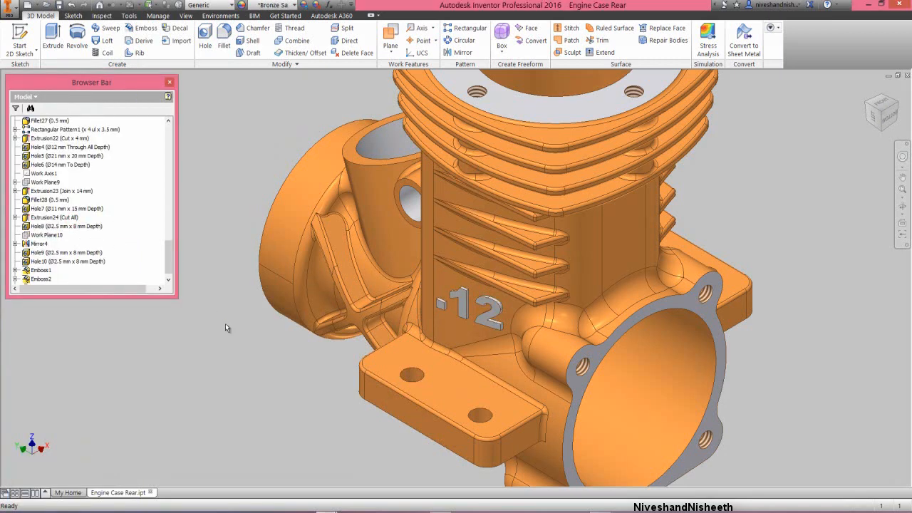
{"action": "left_click", "coordinate": [225, 324]}
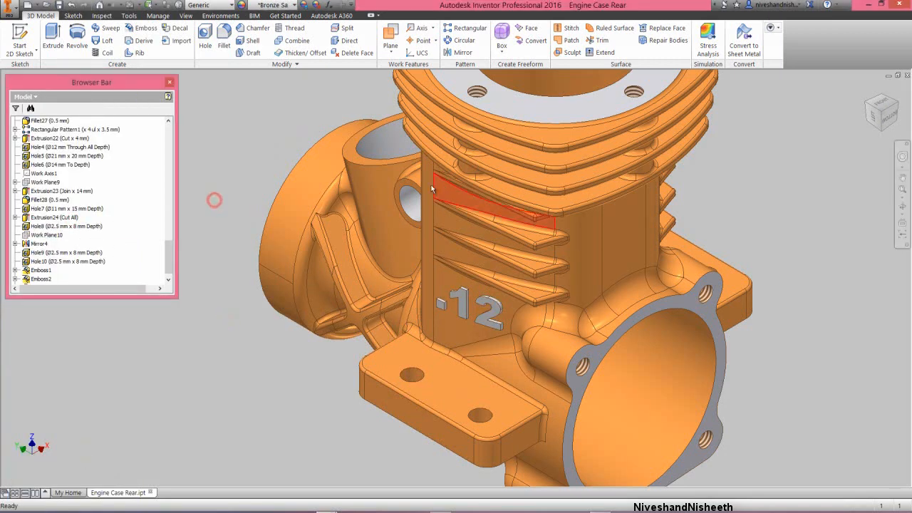
Save the part with the whole engine case shown in its home view.
{"action": "left_click", "coordinate": [868, 90]}
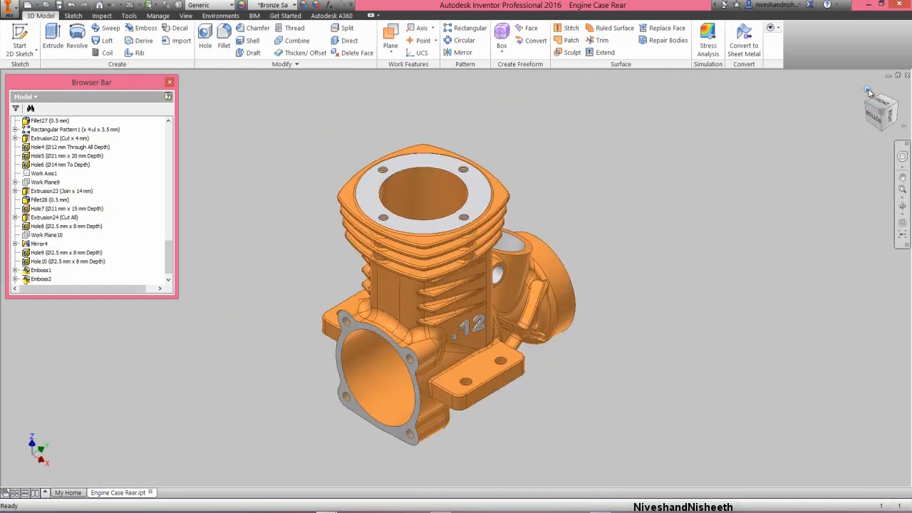
{"action": "left_click", "coordinate": [258, 160]}
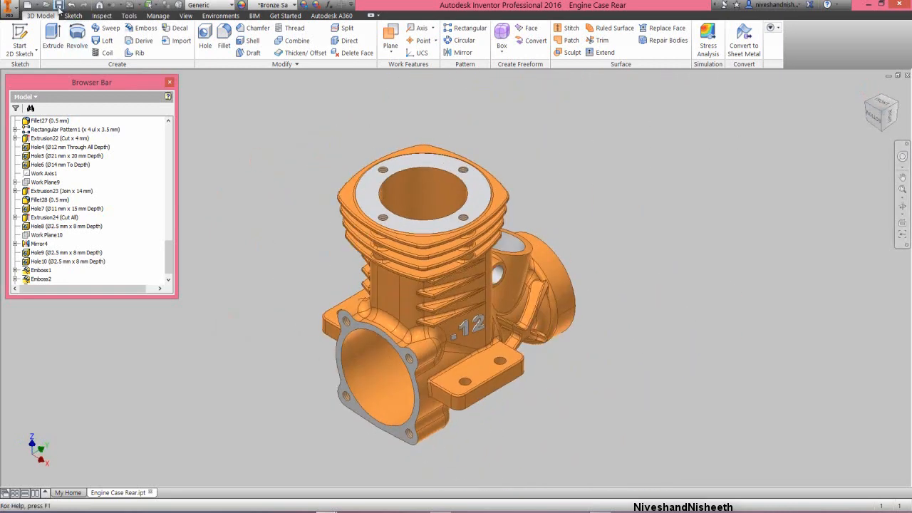
{"action": "left_click", "coordinate": [256, 204]}
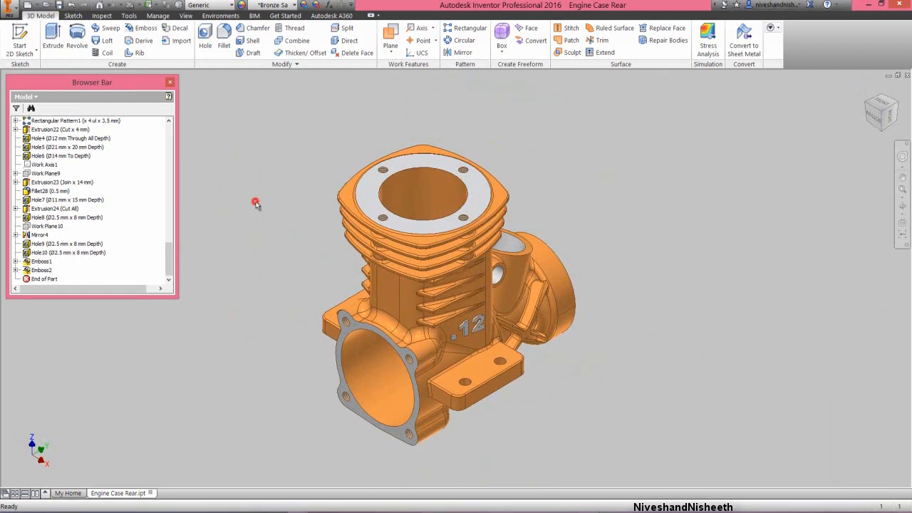
Set the face appearance of the four mounting holes in the two side flanges to Light Gray, and save the part.
{"action": "scroll", "coordinate": [464, 404], "scroll_direction": "up", "scroll_amount": 5}
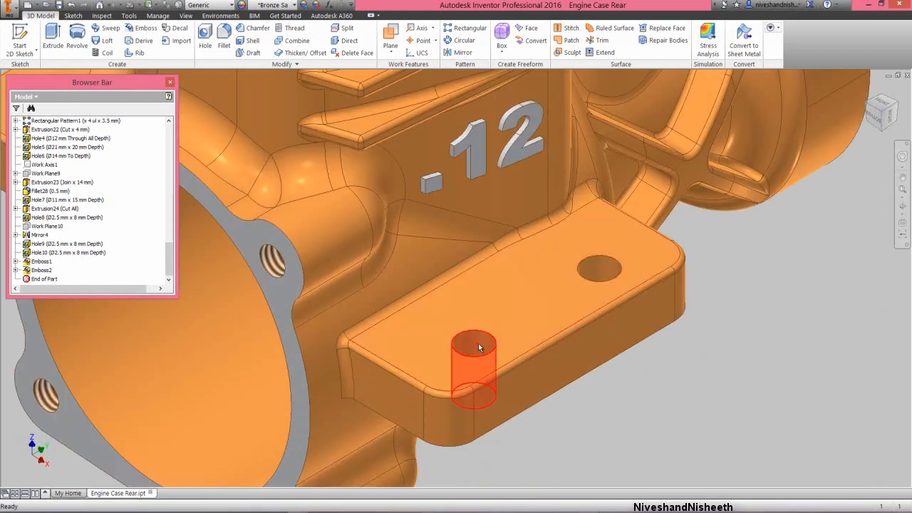
{"action": "left_click", "coordinate": [590, 274]}
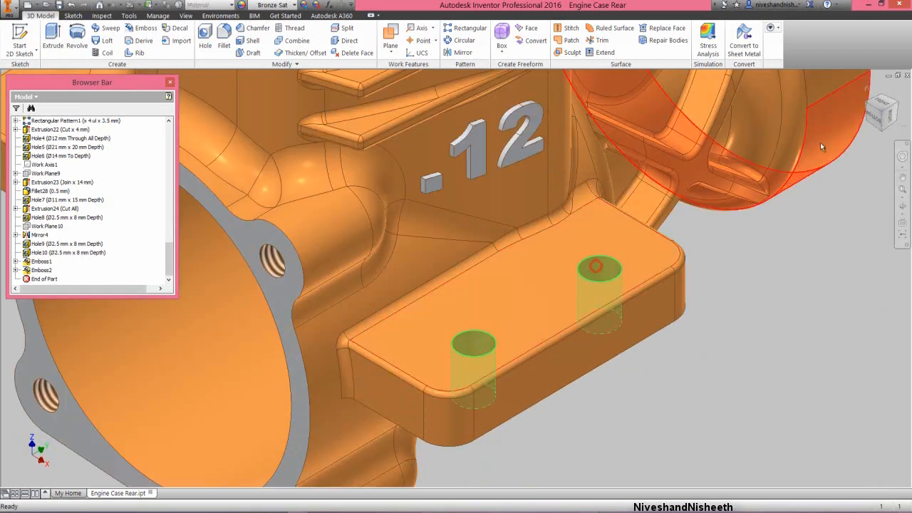
{"action": "left_click", "coordinate": [866, 105]}
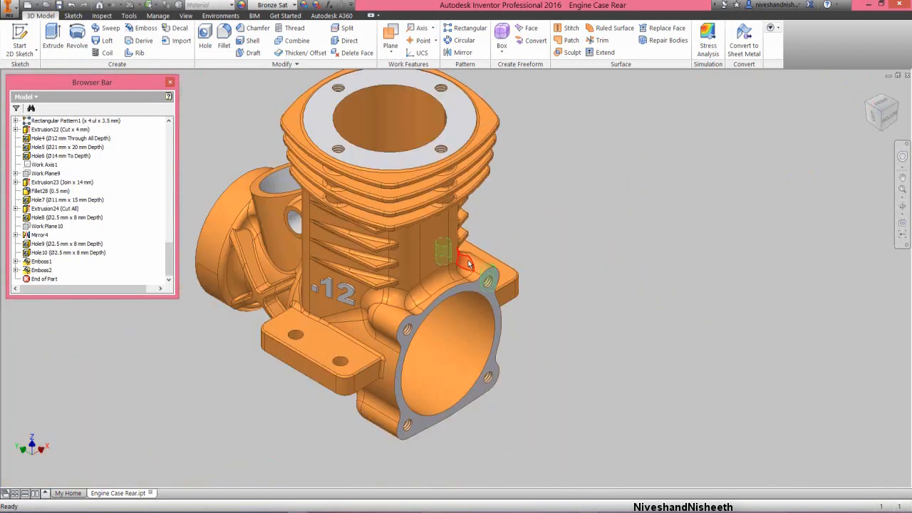
{"action": "scroll", "coordinate": [314, 321], "scroll_direction": "up", "scroll_amount": 3}
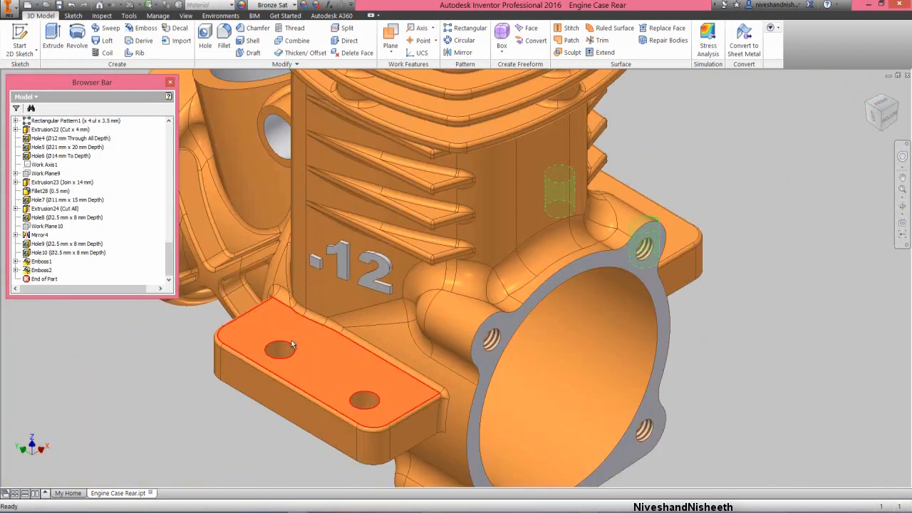
{"action": "right_click", "coordinate": [368, 407]}
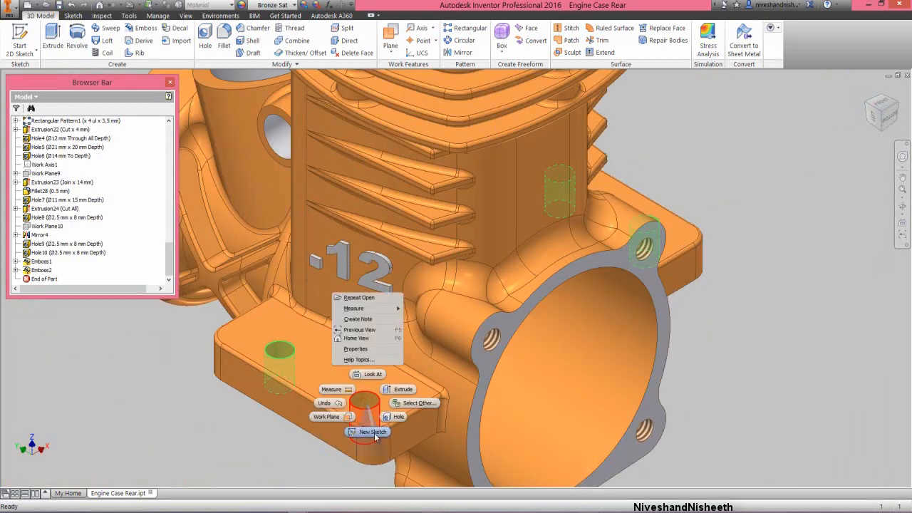
{"action": "left_click", "coordinate": [366, 349]}
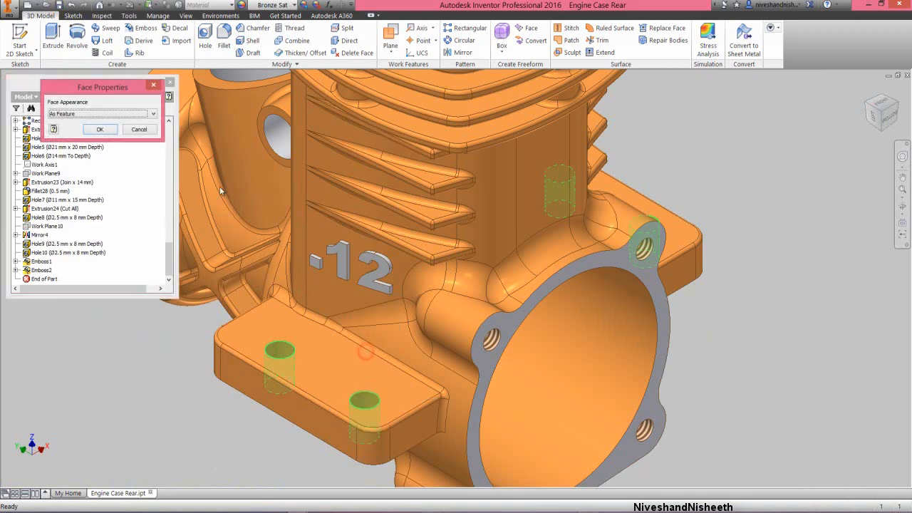
{"action": "left_click", "coordinate": [151, 114]}
{"action": "scroll", "coordinate": [171, 243], "scroll_direction": "down", "scroll_amount": 10}
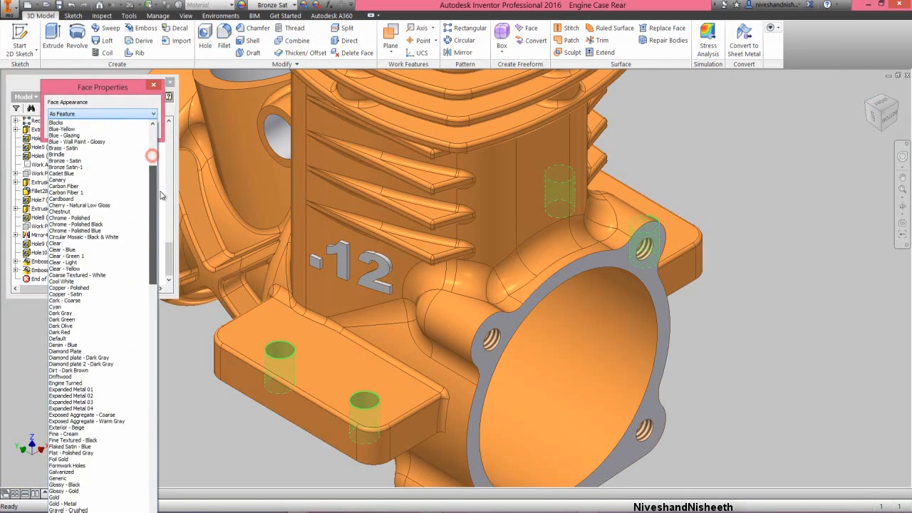
{"action": "scroll", "coordinate": [171, 244], "scroll_direction": "down", "scroll_amount": 3}
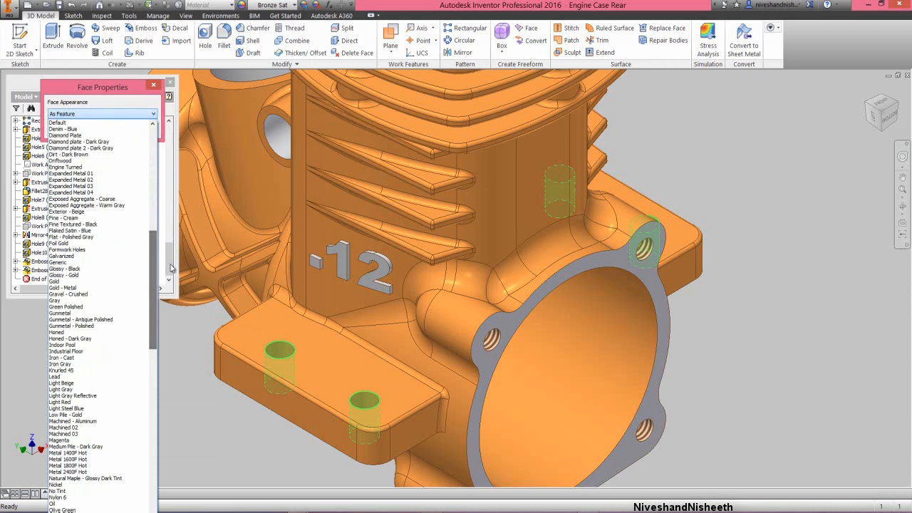
{"action": "left_click", "coordinate": [99, 389]}
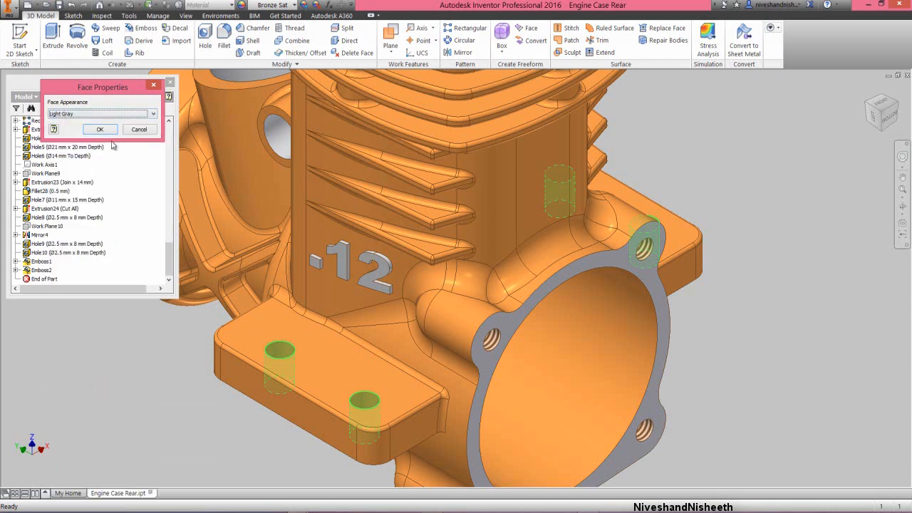
{"action": "left_click", "coordinate": [99, 129]}
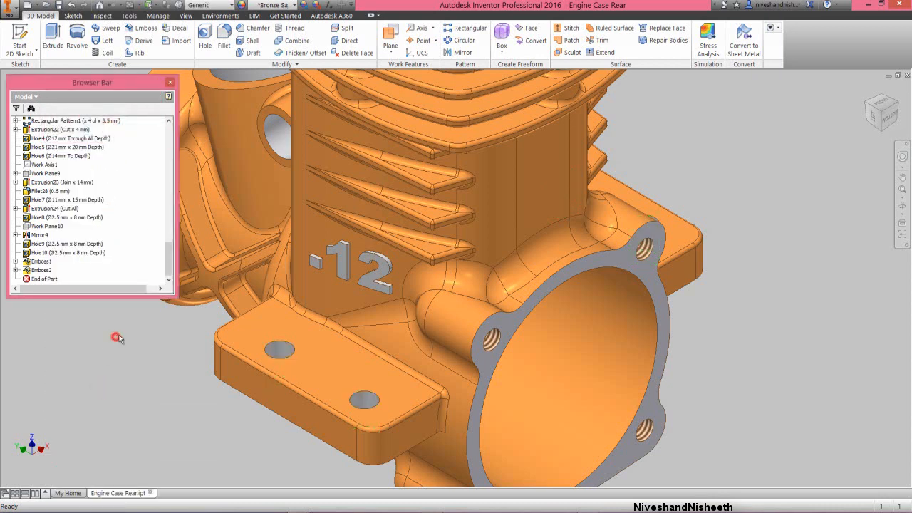
{"action": "left_click", "coordinate": [866, 91]}
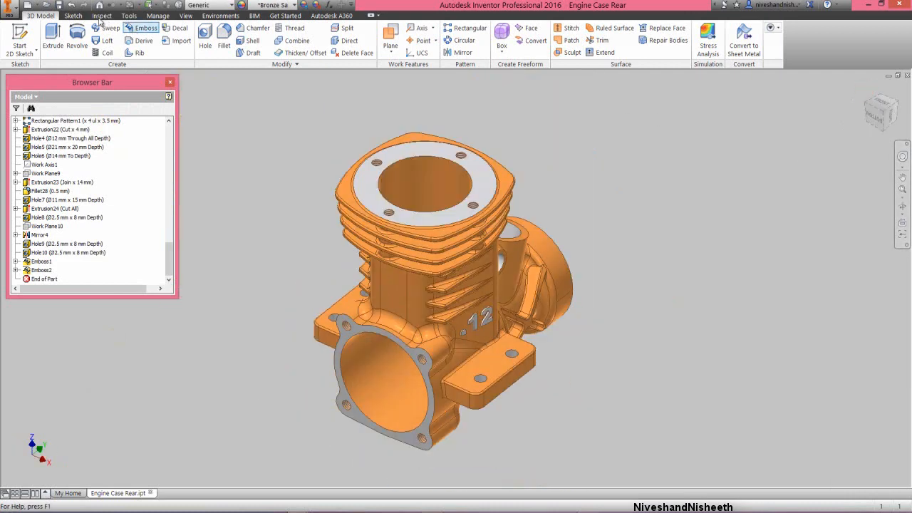
{"action": "key", "text": "ctrl+s"}
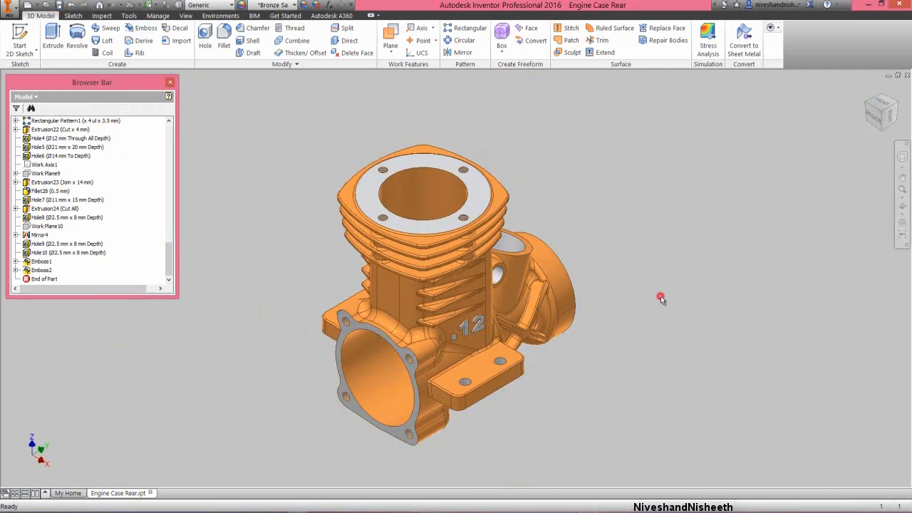
Start a constant fillet with a radius of .25 mm on the four corner edges of the embossed decimal point.
{"action": "scroll", "coordinate": [465, 334], "scroll_direction": "up", "scroll_amount": 10}
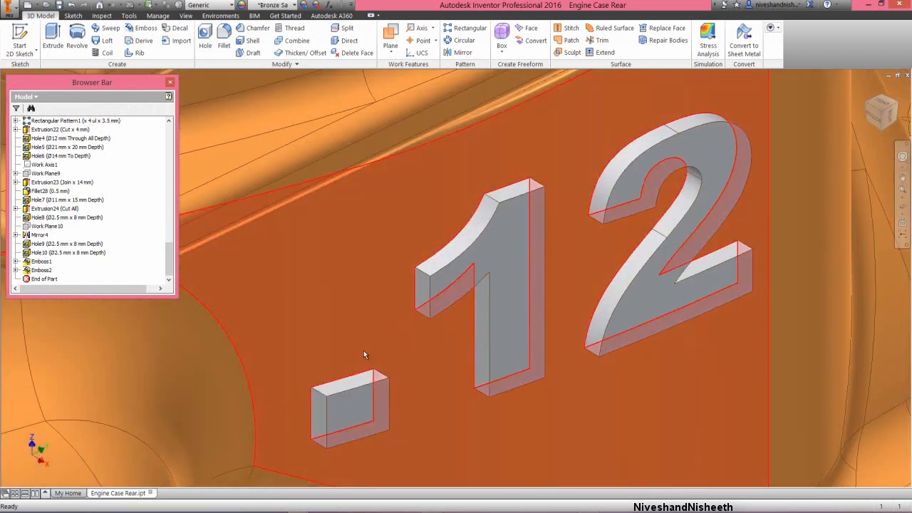
{"action": "left_click", "coordinate": [329, 390]}
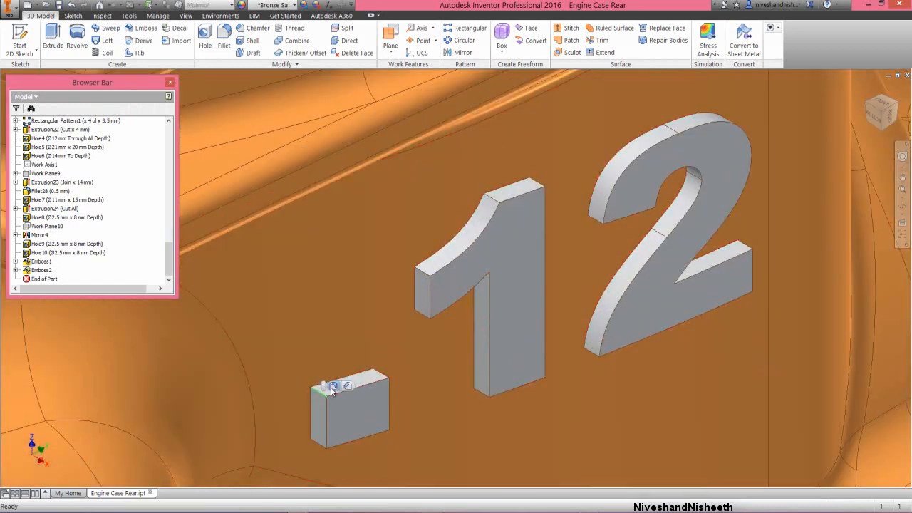
{"action": "left_click", "coordinate": [333, 386]}
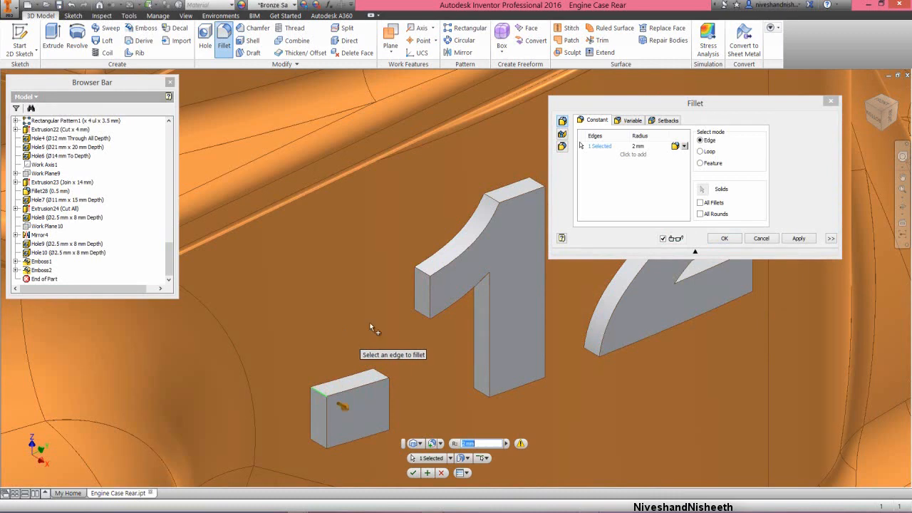
{"action": "left_click", "coordinate": [635, 147]}
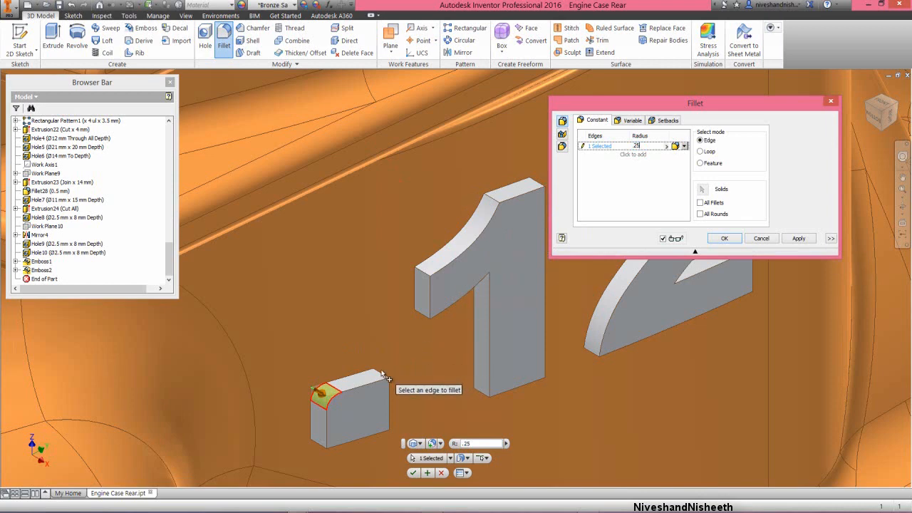
{"action": "left_click", "coordinate": [382, 373]}
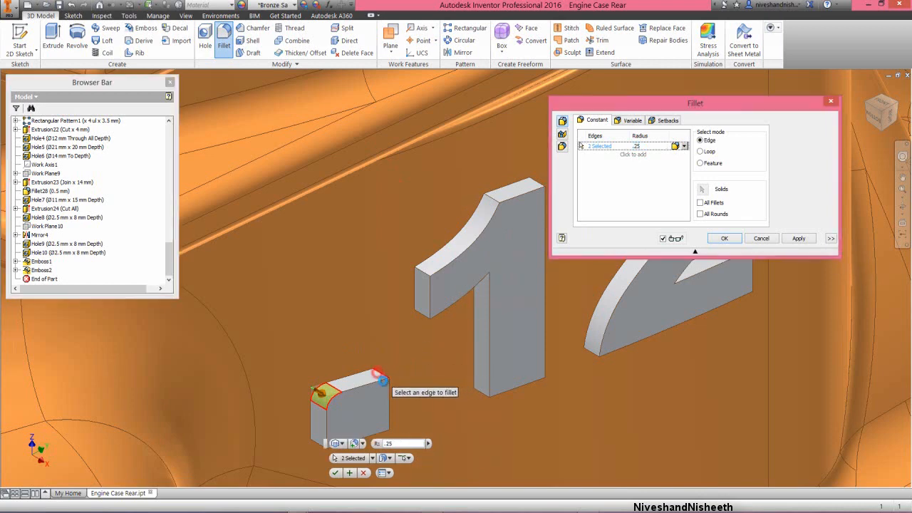
{"action": "left_click", "coordinate": [322, 438]}
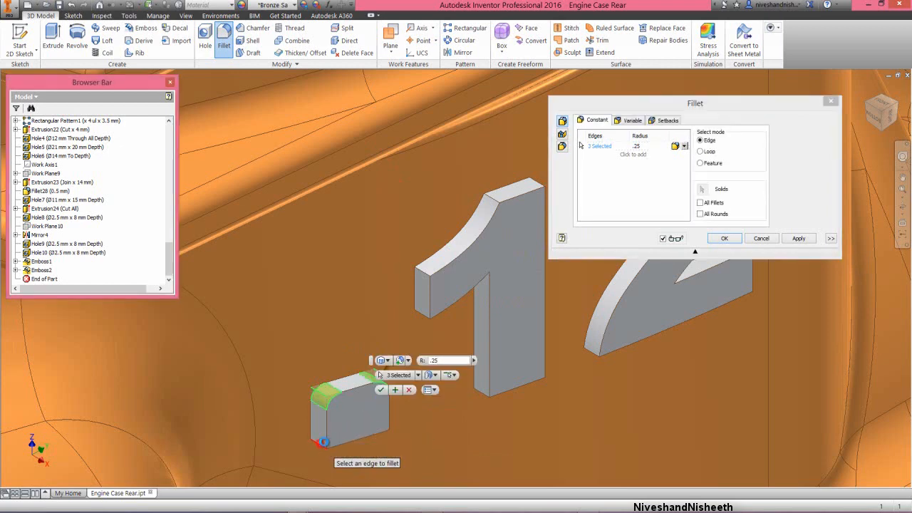
{"action": "left_click", "coordinate": [382, 429]}
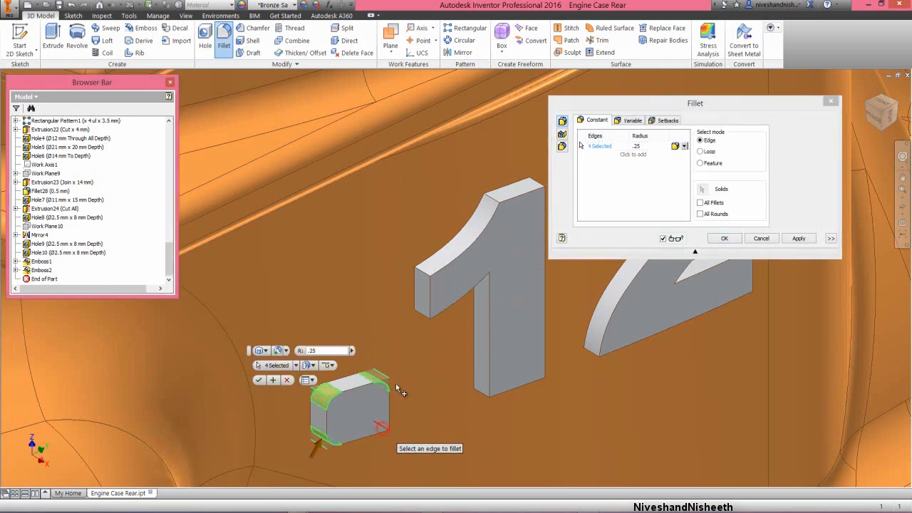
Add the seven corner edges of the embossed digit 1, including its inner corner, to the .25 mm fillet.
{"action": "left_click", "coordinate": [416, 311]}
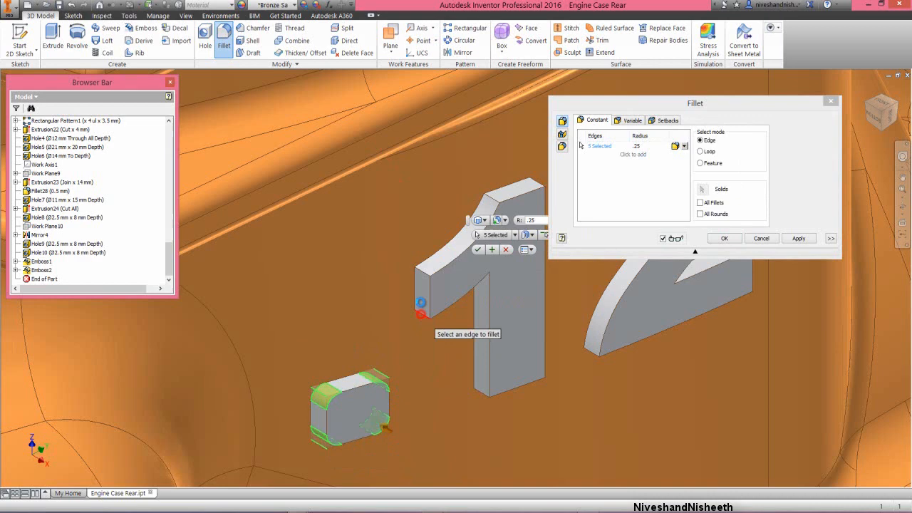
{"action": "left_click", "coordinate": [424, 273]}
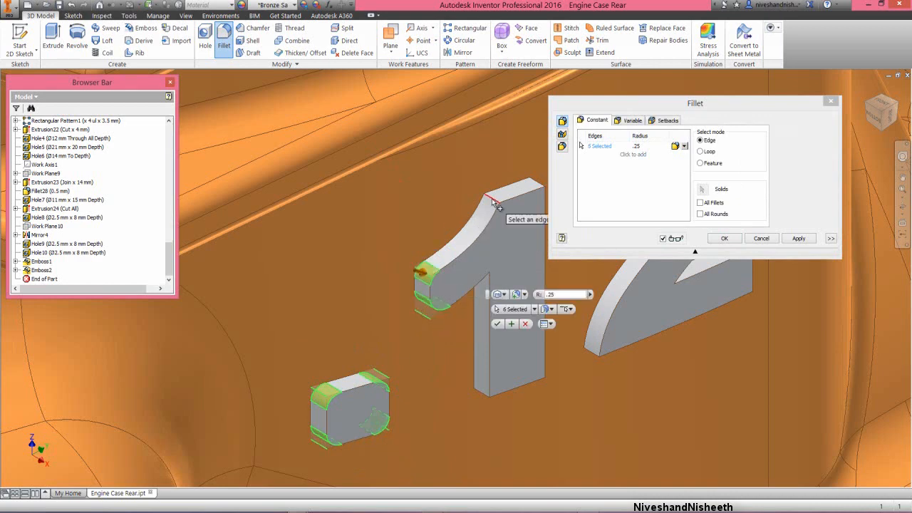
{"action": "left_click", "coordinate": [517, 189]}
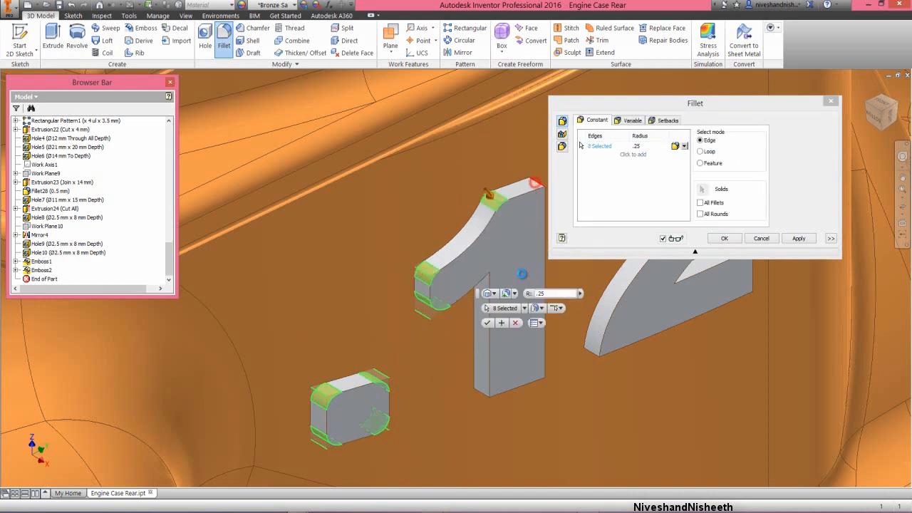
{"action": "left_click", "coordinate": [537, 370]}
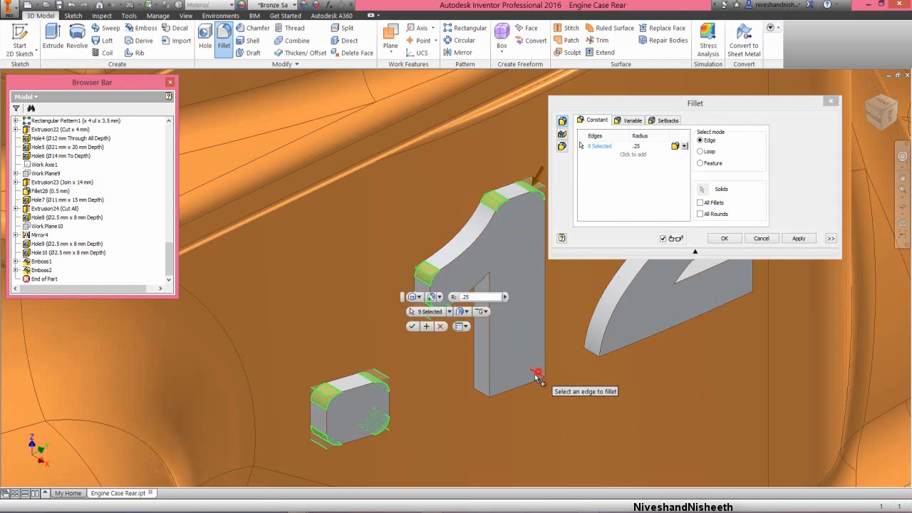
{"action": "left_click", "coordinate": [487, 398]}
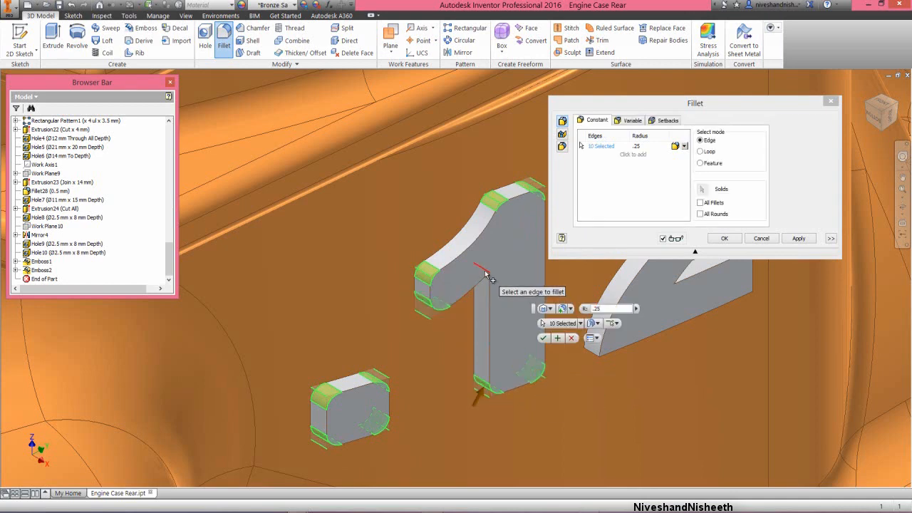
{"action": "left_click", "coordinate": [461, 299]}
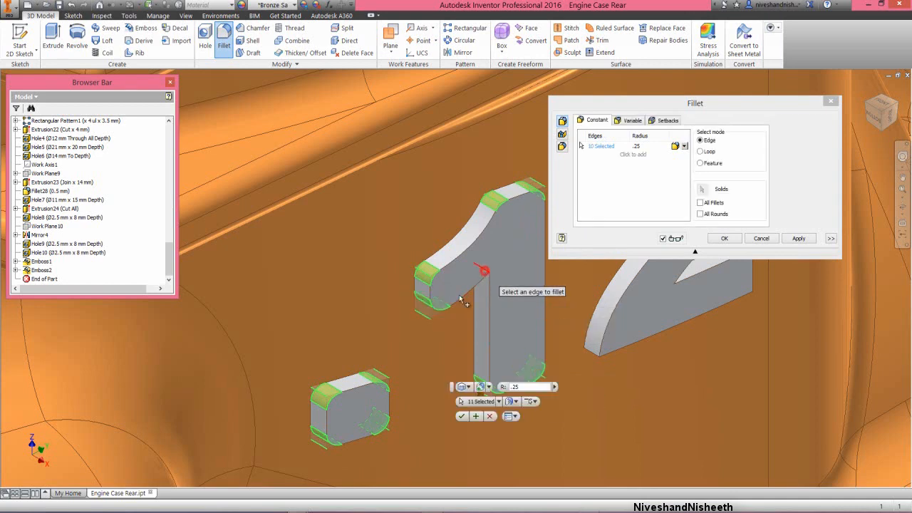
Add the six corner edges of the embossed digit 2, including its inner corner, to the .25 mm fillet.
{"action": "left_click", "coordinate": [594, 354]}
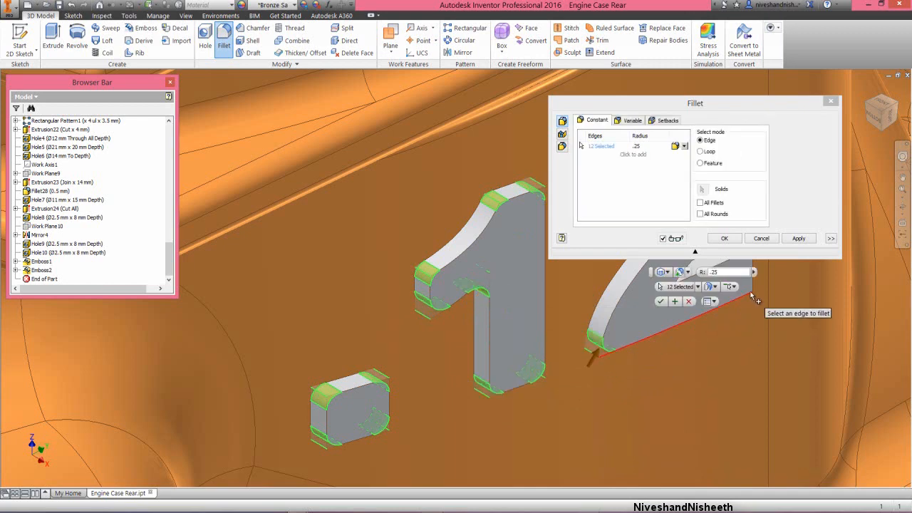
{"action": "left_click", "coordinate": [748, 289]}
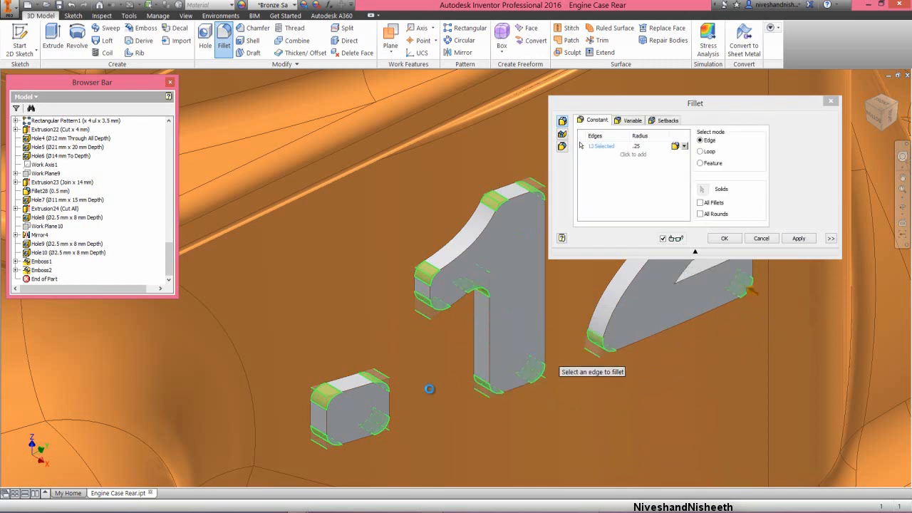
{"action": "scroll", "coordinate": [431, 396], "scroll_direction": "down", "scroll_amount": 3}
{"action": "scroll", "coordinate": [430, 396], "scroll_direction": "down", "scroll_amount": 2}
{"action": "scroll", "coordinate": [456, 385], "scroll_direction": "up", "scroll_amount": 3}
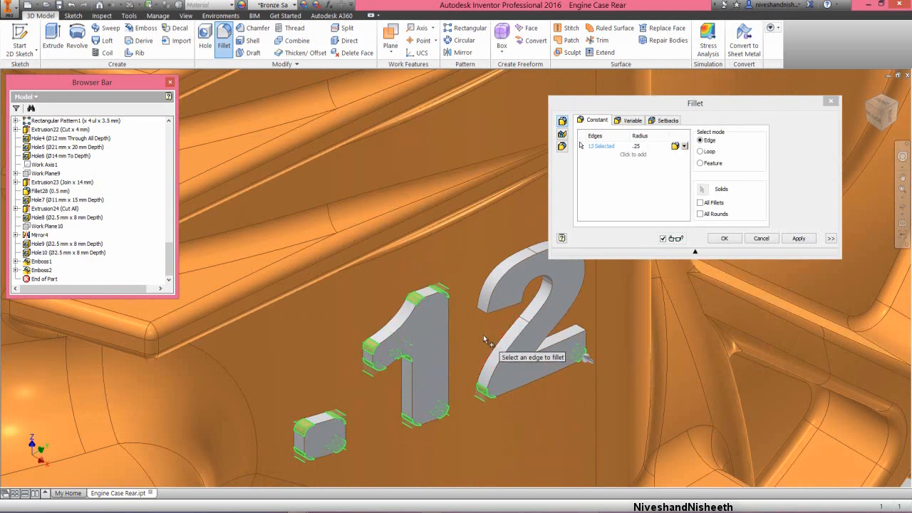
{"action": "left_click", "coordinate": [479, 312]}
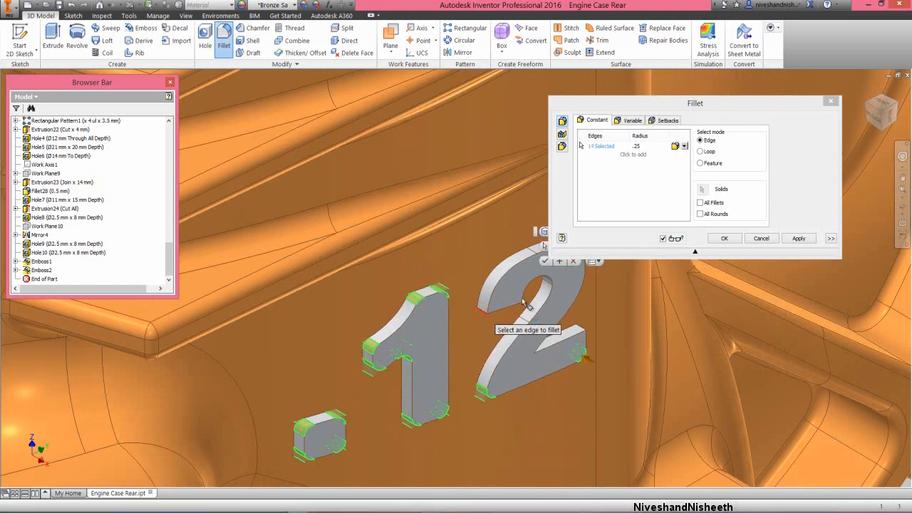
{"action": "left_click", "coordinate": [526, 306]}
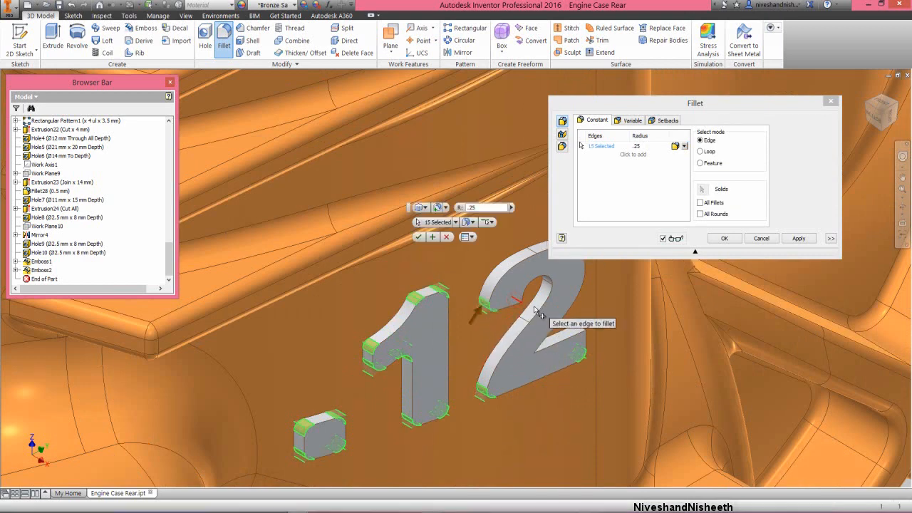
{"action": "left_click", "coordinate": [532, 354]}
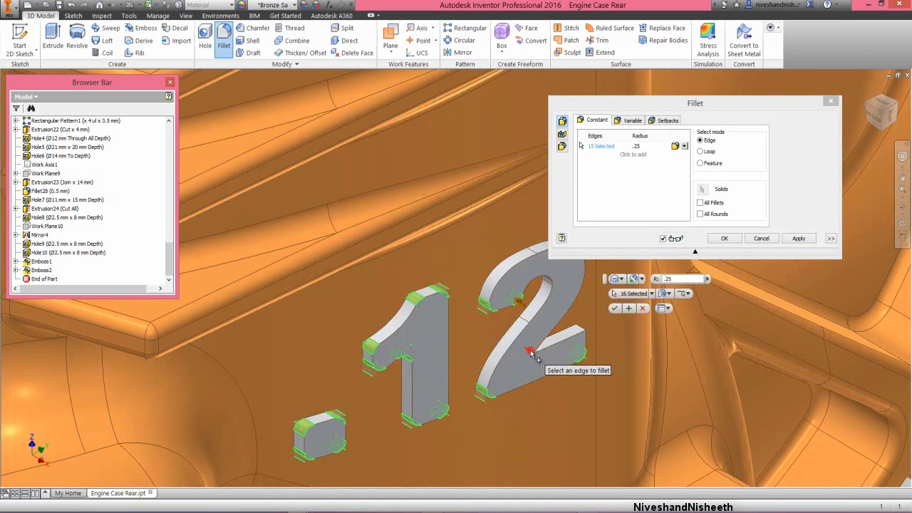
{"action": "left_click", "coordinate": [581, 334]}
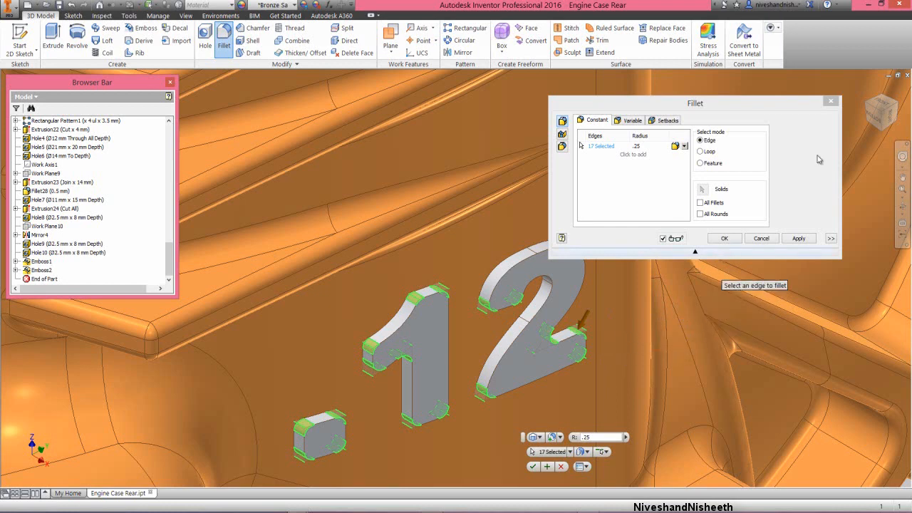
Add the four corner edges of the embossed decimal point on the opposite side of the case to the .25 mm fillet.
{"action": "left_click", "coordinate": [868, 106]}
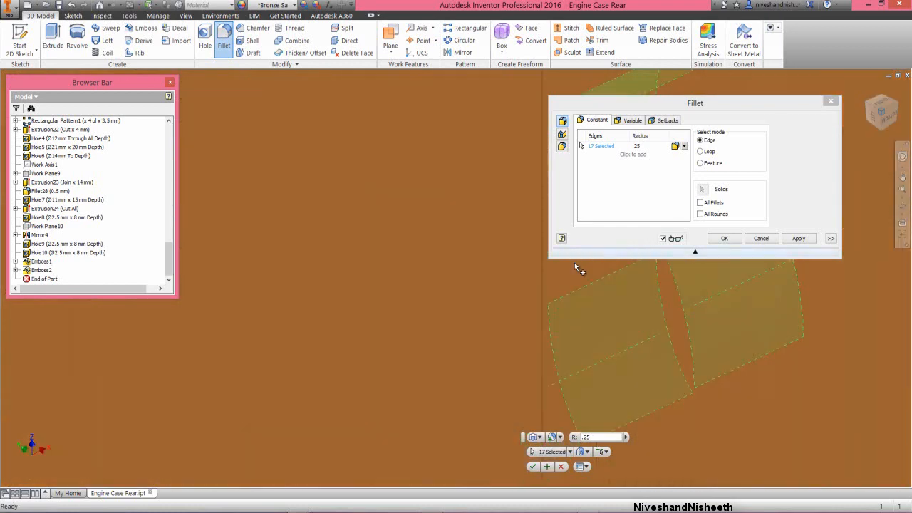
{"action": "scroll", "coordinate": [485, 307], "scroll_direction": "down", "scroll_amount": 2}
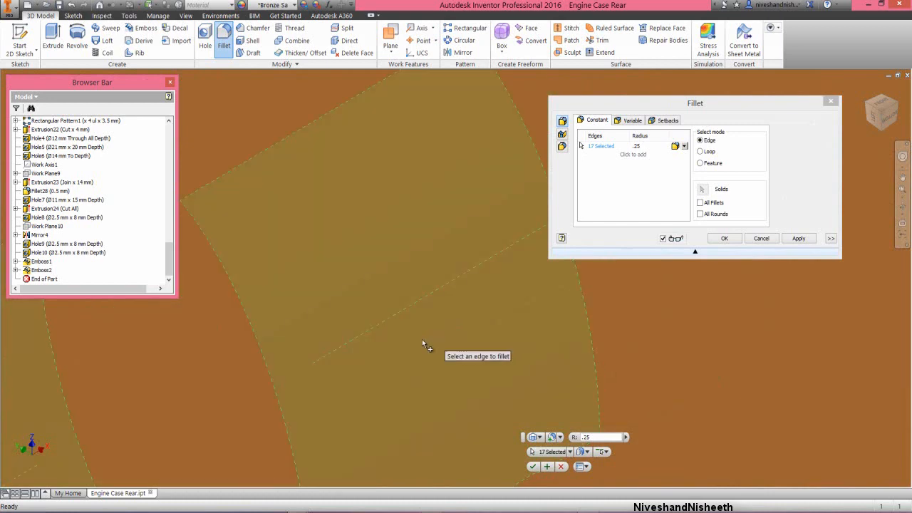
{"action": "scroll", "coordinate": [413, 347], "scroll_direction": "up", "scroll_amount": 3}
{"action": "scroll", "coordinate": [416, 350], "scroll_direction": "up", "scroll_amount": 4}
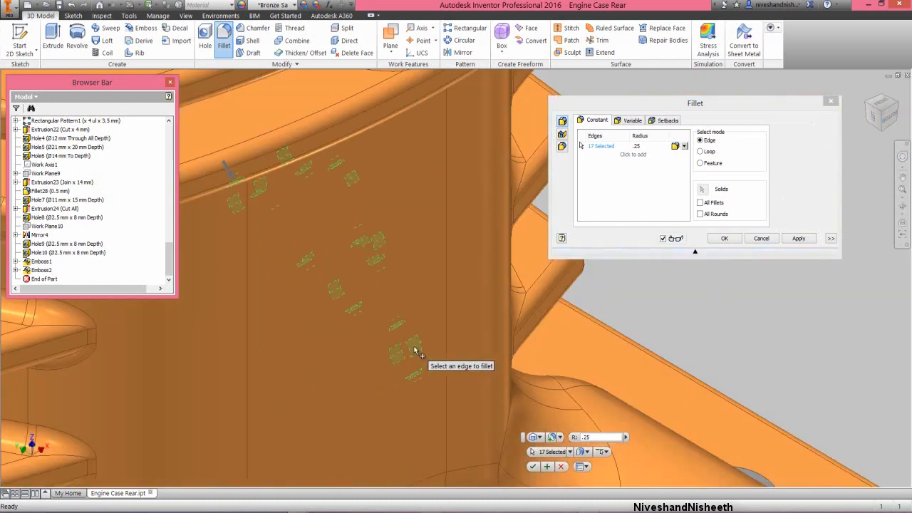
{"action": "scroll", "coordinate": [213, 421], "scroll_direction": "down", "scroll_amount": 3}
{"action": "scroll", "coordinate": [211, 421], "scroll_direction": "down", "scroll_amount": 2}
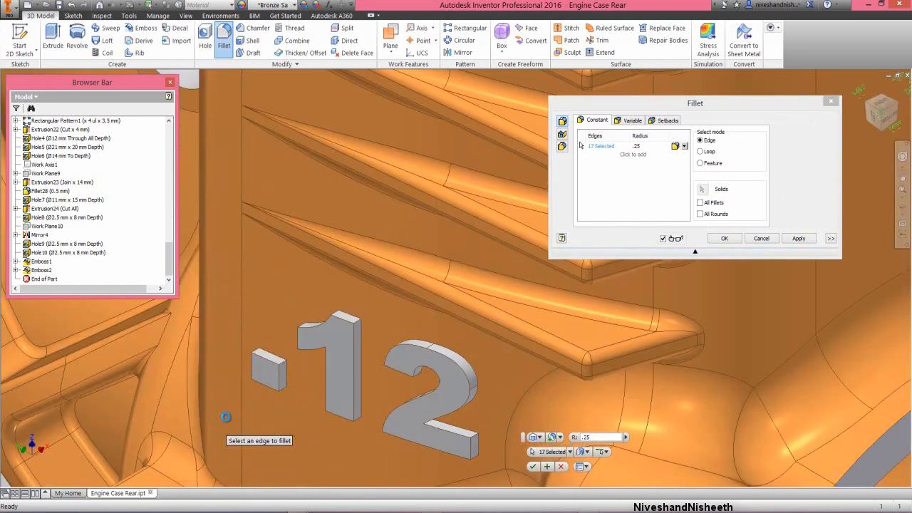
{"action": "scroll", "coordinate": [252, 396], "scroll_direction": "down", "scroll_amount": 2}
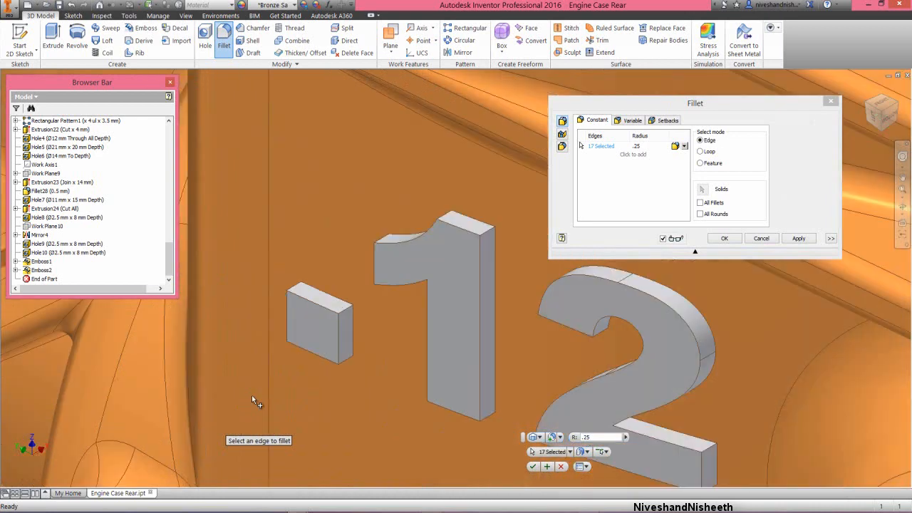
{"action": "left_click", "coordinate": [297, 289]}
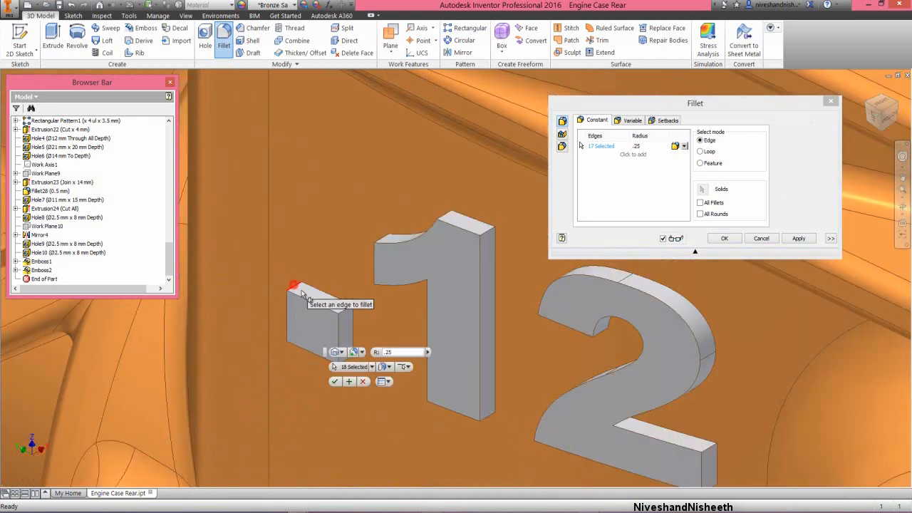
{"action": "left_click", "coordinate": [347, 309]}
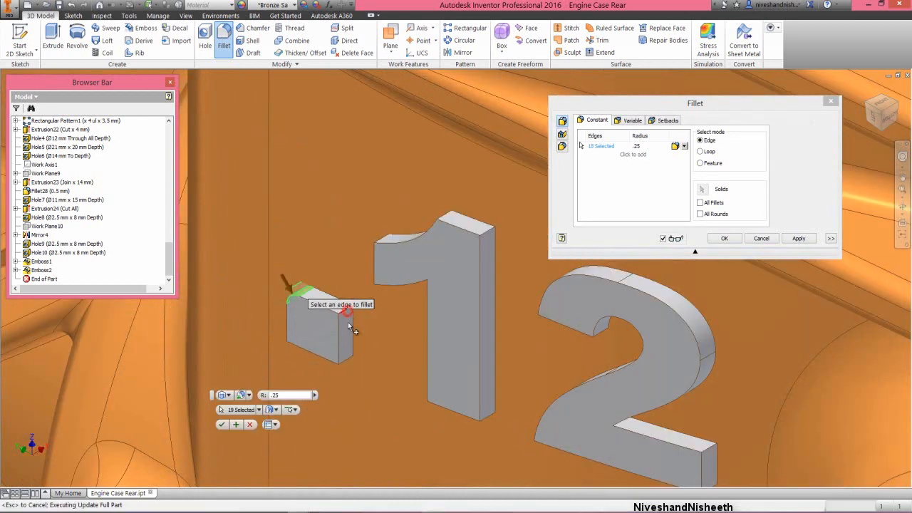
{"action": "left_click", "coordinate": [343, 361]}
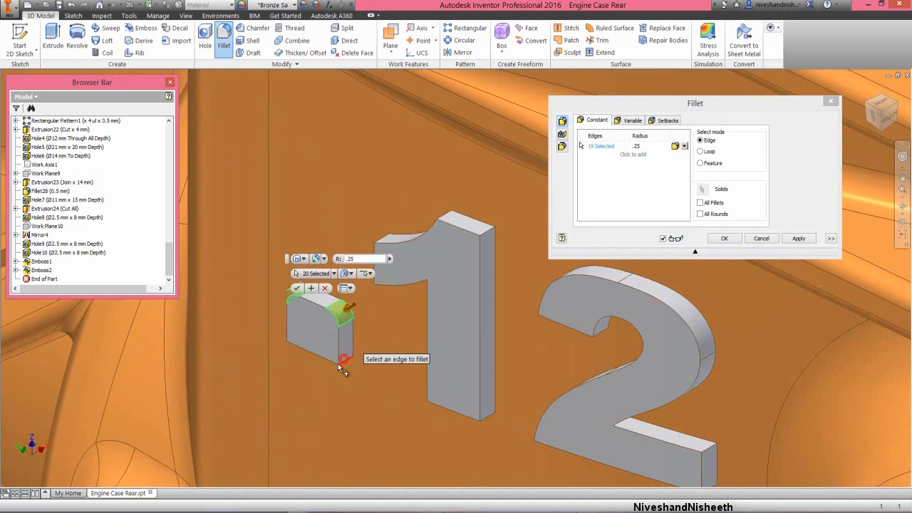
{"action": "left_click", "coordinate": [295, 337]}
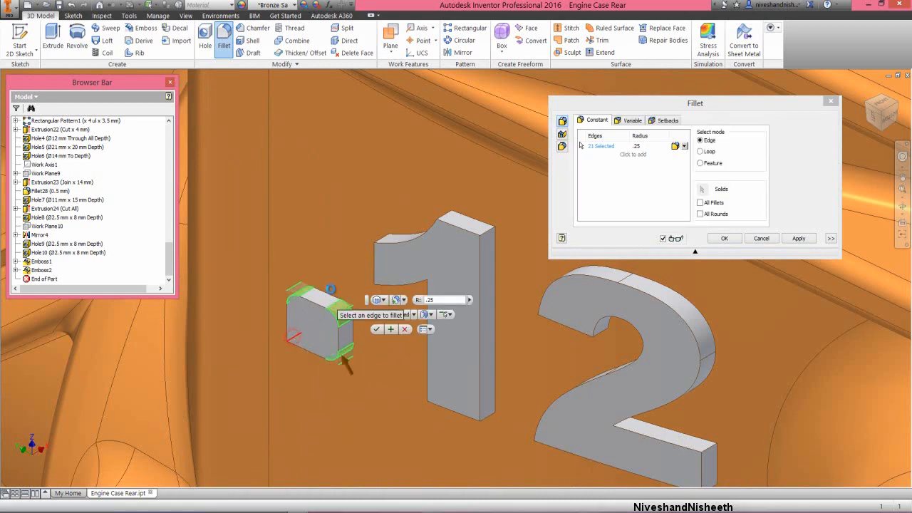
Add the seven corner edges of the opposite side's embossed digit 1, including its inner corner, to the .25 mm fillet.
{"action": "left_click", "coordinate": [384, 281]}
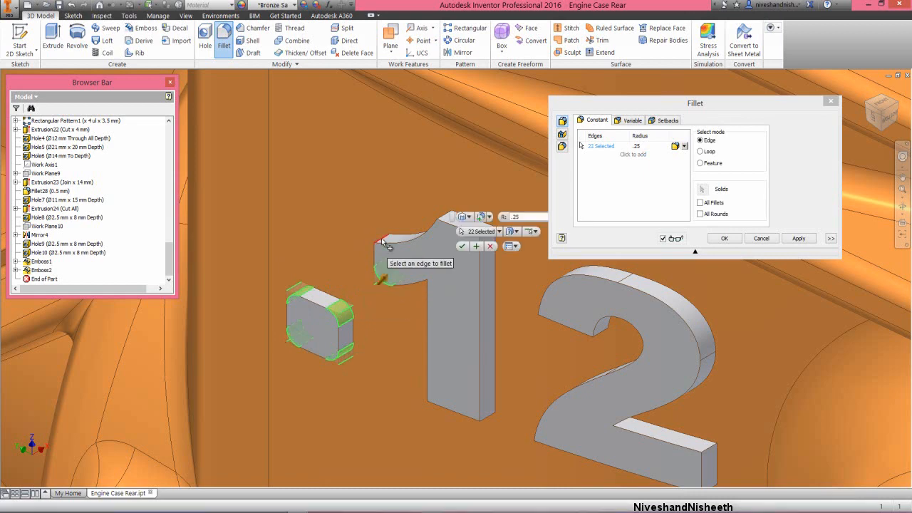
{"action": "left_click", "coordinate": [383, 240]}
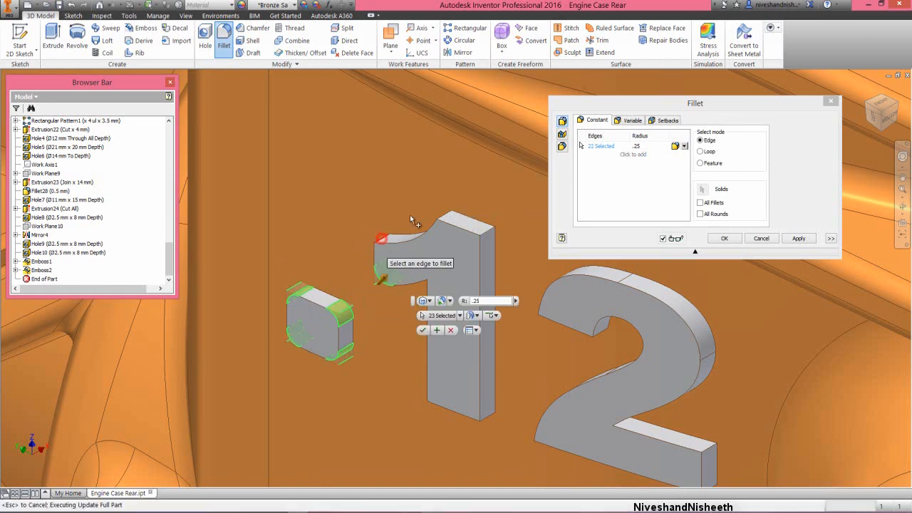
{"action": "left_click", "coordinate": [449, 215]}
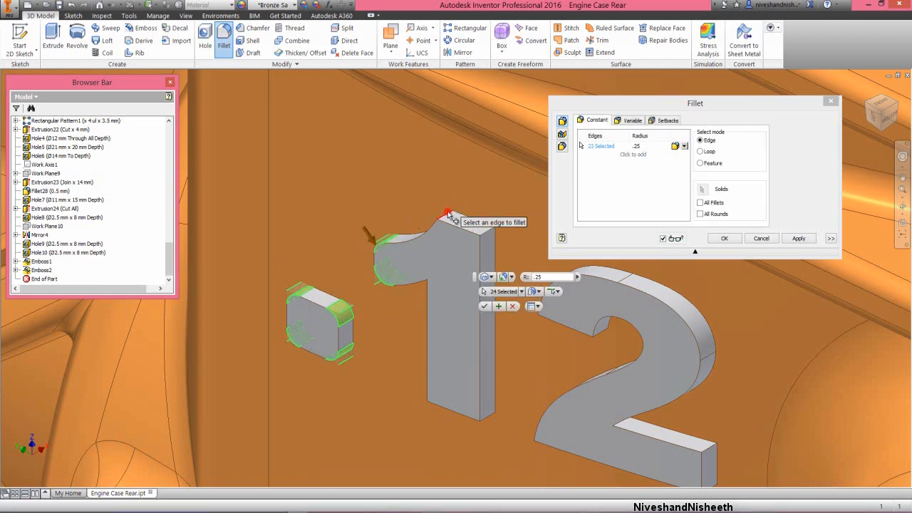
{"action": "left_click", "coordinate": [489, 234]}
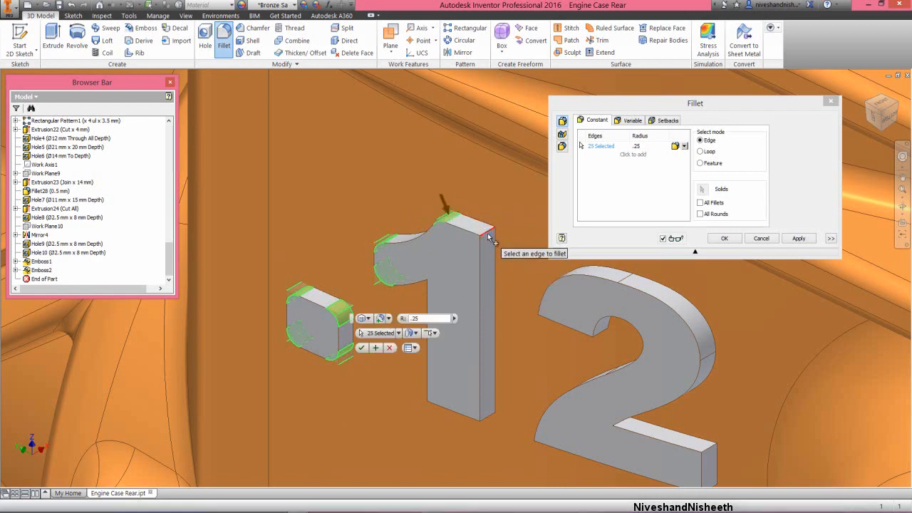
{"action": "left_click", "coordinate": [434, 280]}
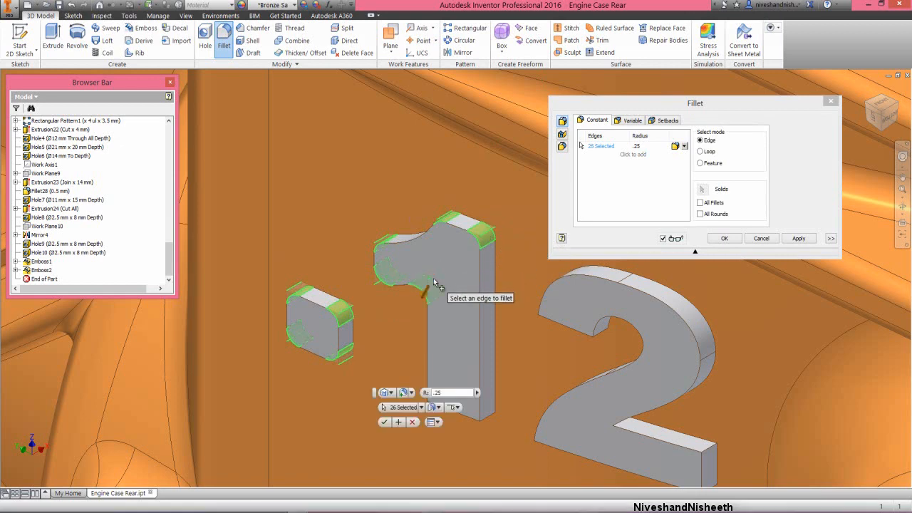
{"action": "left_click", "coordinate": [488, 415]}
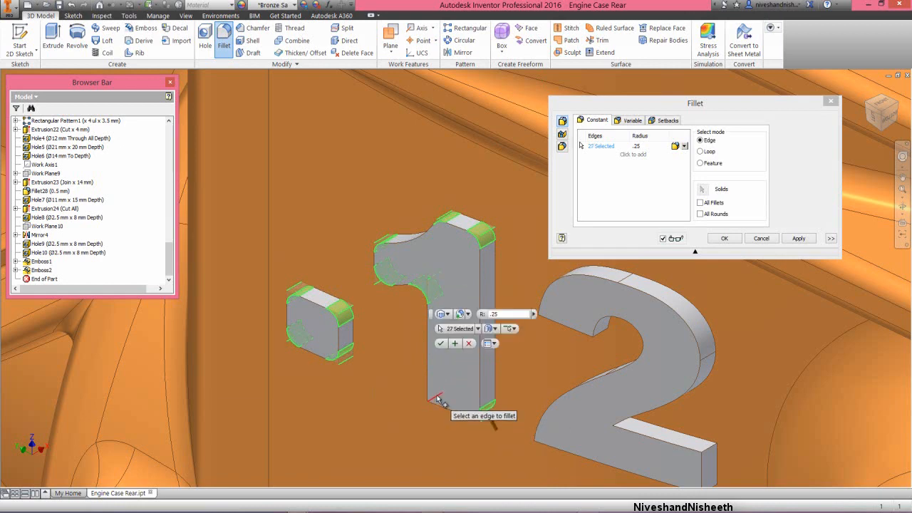
{"action": "left_click", "coordinate": [437, 397]}
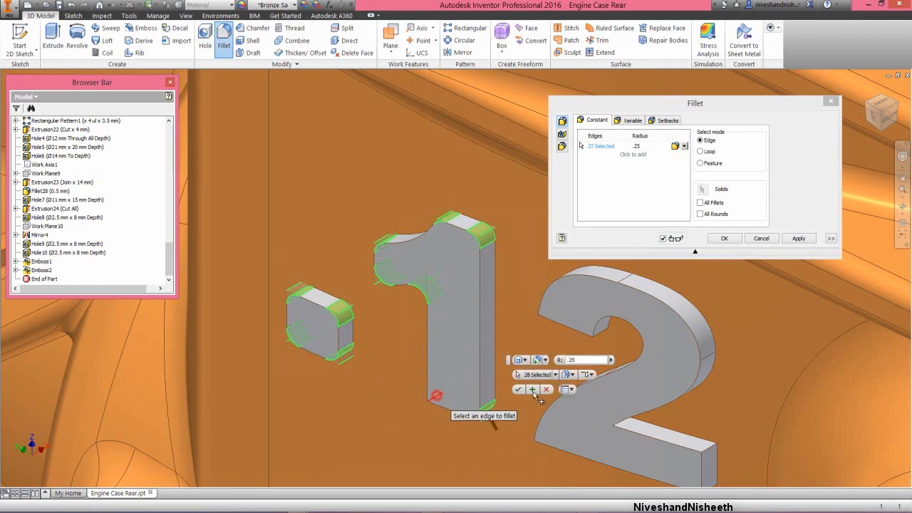
Add the six corner edges of the opposite side's embossed digit 2, including its inner corner, and finish the .25 mm fillet.
{"action": "left_click", "coordinate": [553, 315]}
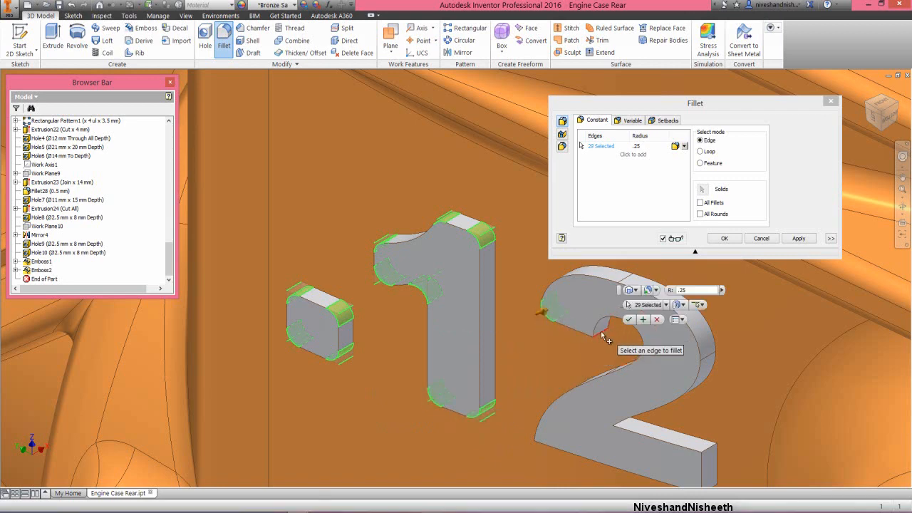
{"action": "left_click", "coordinate": [602, 335]}
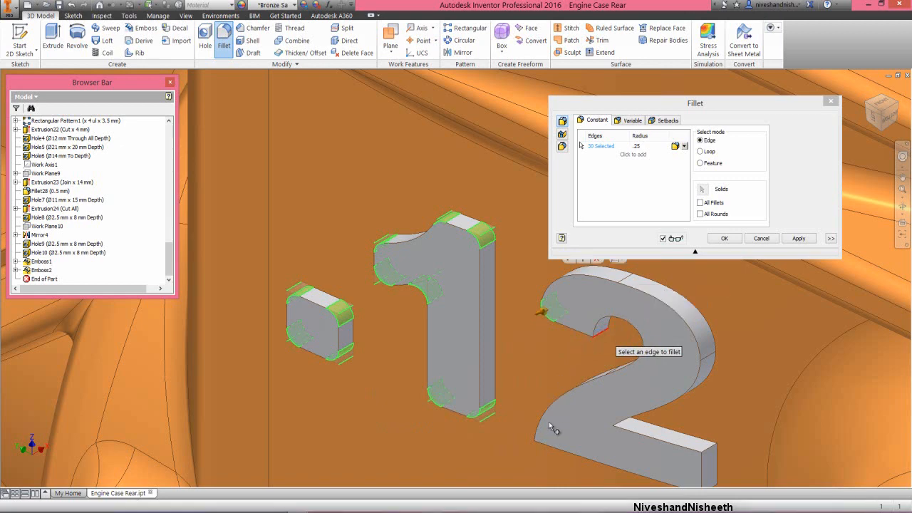
{"action": "left_click", "coordinate": [540, 438]}
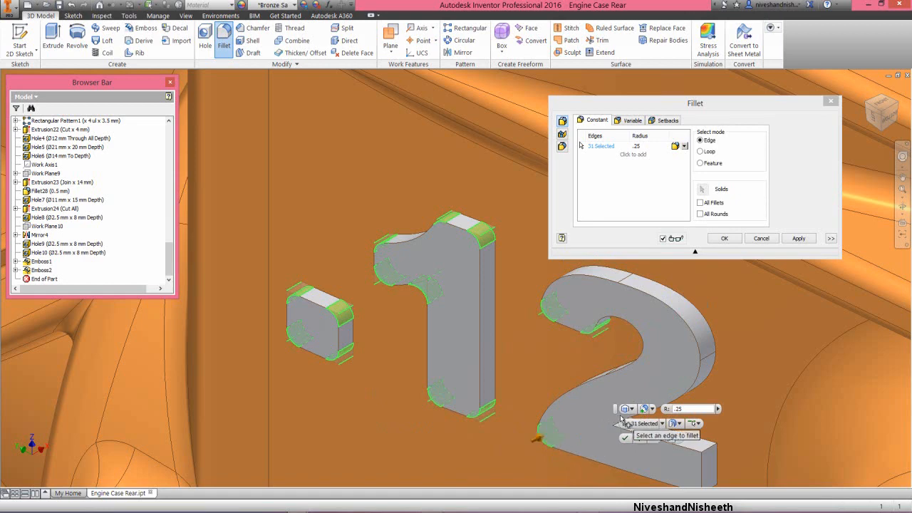
{"action": "left_click", "coordinate": [617, 426]}
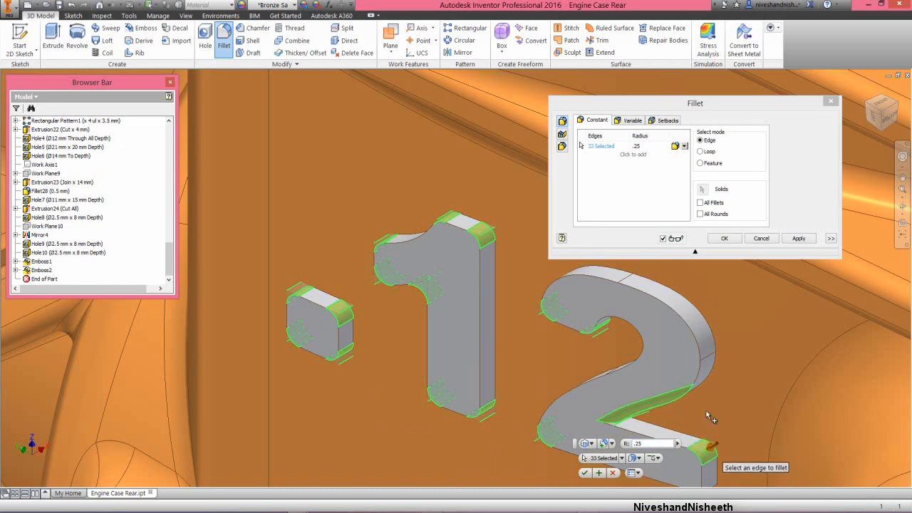
{"action": "scroll", "coordinate": [706, 410], "scroll_direction": "down", "scroll_amount": 3}
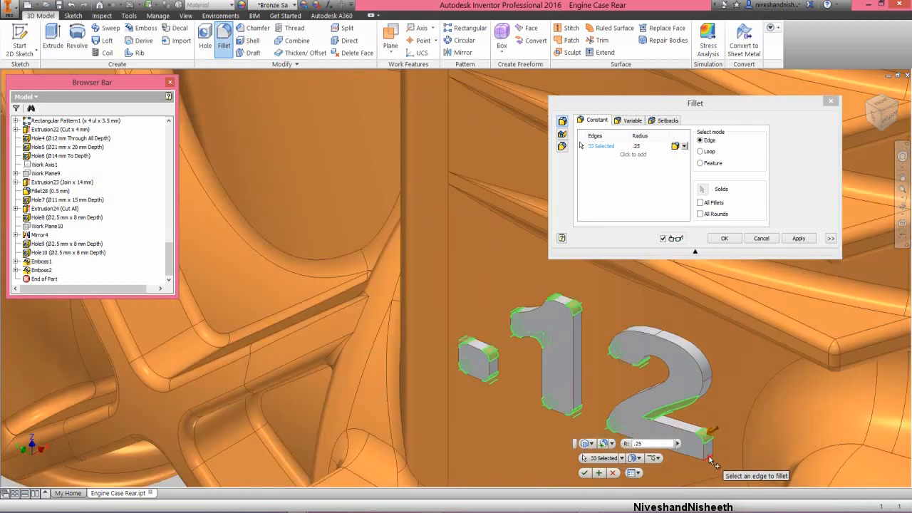
{"action": "left_click", "coordinate": [708, 456]}
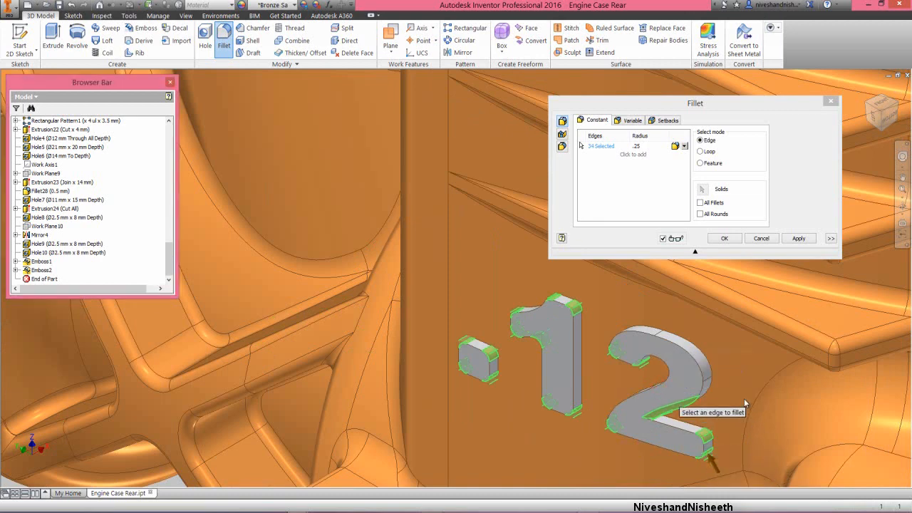
{"action": "key", "text": "Return"}
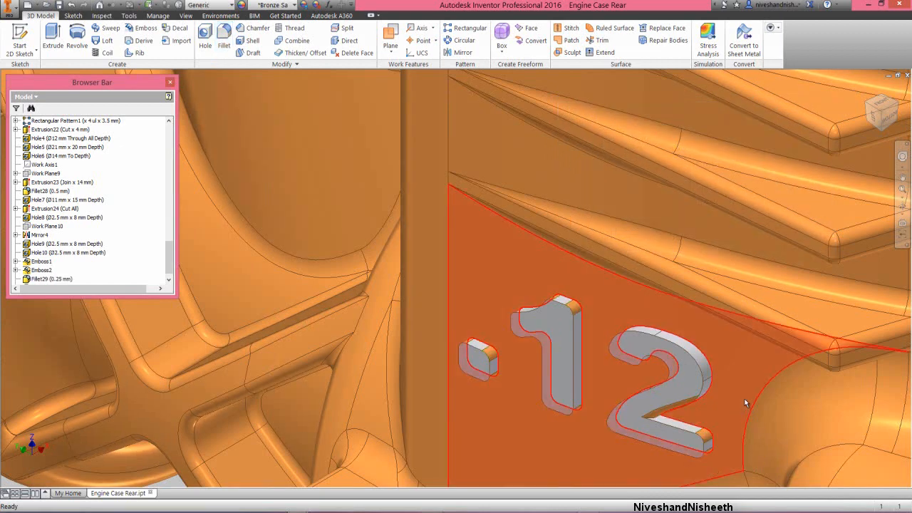
Set the feature appearance of the .25 mm lettering corner fillet to Light Gray.
{"action": "scroll", "coordinate": [571, 358], "scroll_direction": "up", "scroll_amount": 3}
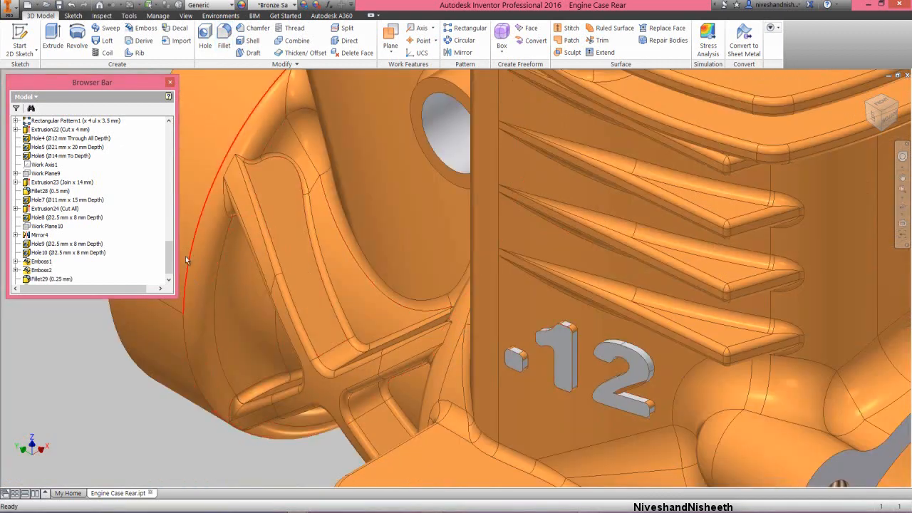
{"action": "scroll", "coordinate": [169, 261], "scroll_direction": "down", "scroll_amount": 1}
{"action": "left_click", "coordinate": [41, 270]}
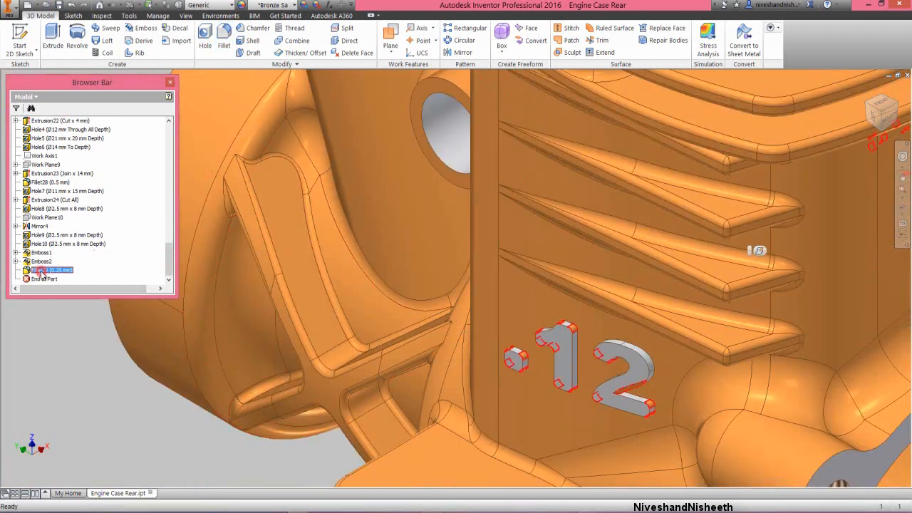
{"action": "right_click", "coordinate": [41, 271]}
{"action": "left_click", "coordinate": [70, 364]}
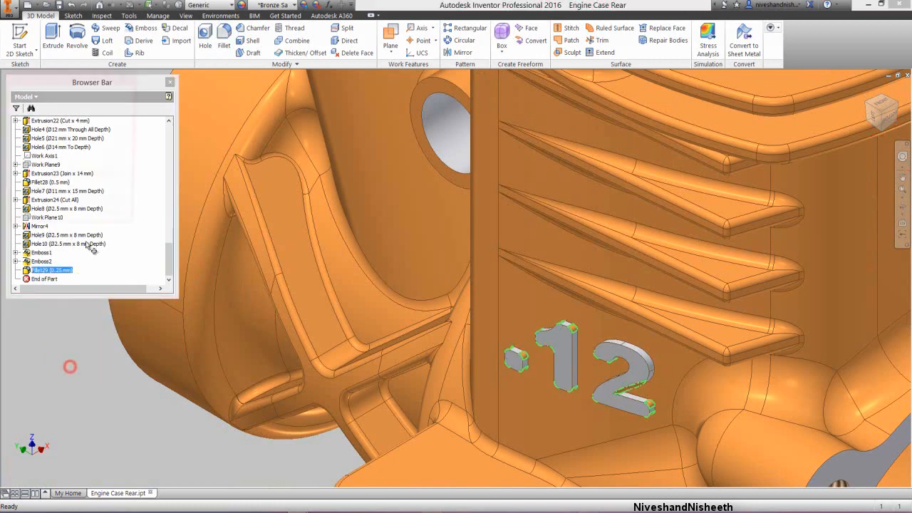
{"action": "left_click", "coordinate": [125, 208]}
{"action": "scroll", "coordinate": [115, 313], "scroll_direction": "down", "scroll_amount": 10}
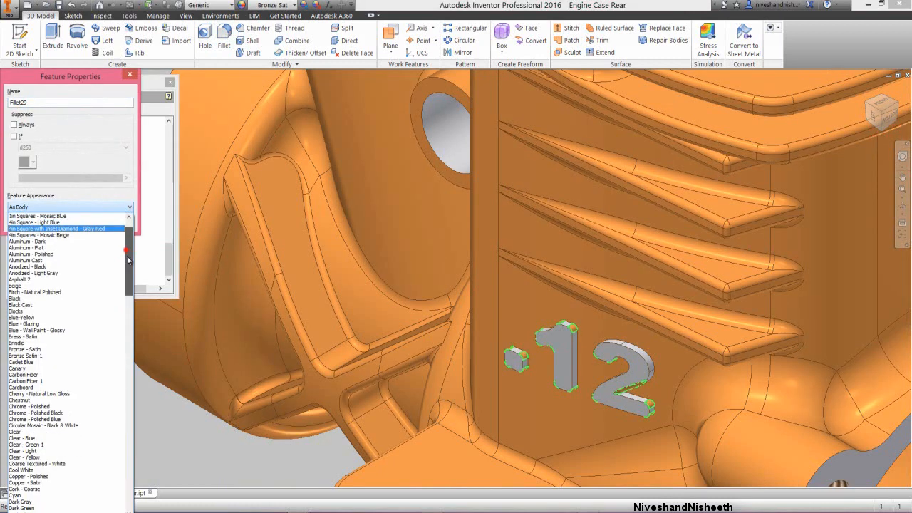
{"action": "scroll", "coordinate": [114, 313], "scroll_direction": "down", "scroll_amount": 7}
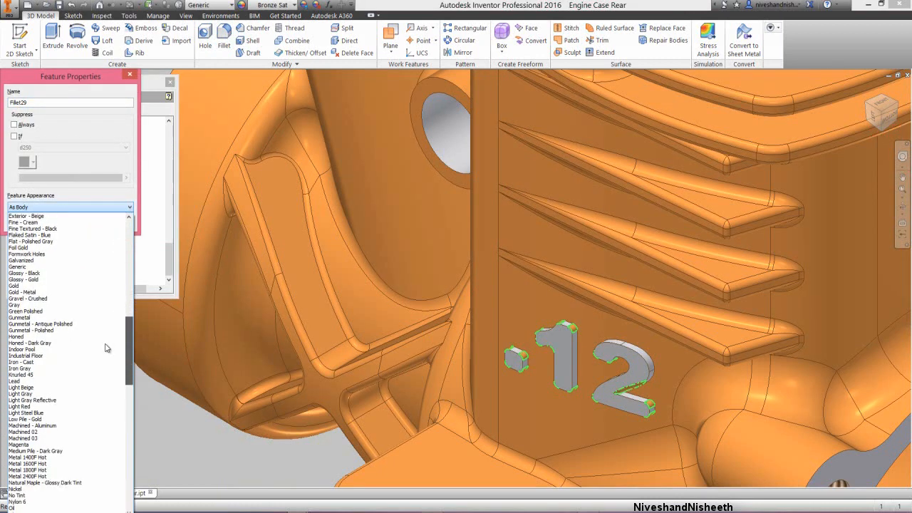
{"action": "left_click", "coordinate": [56, 383]}
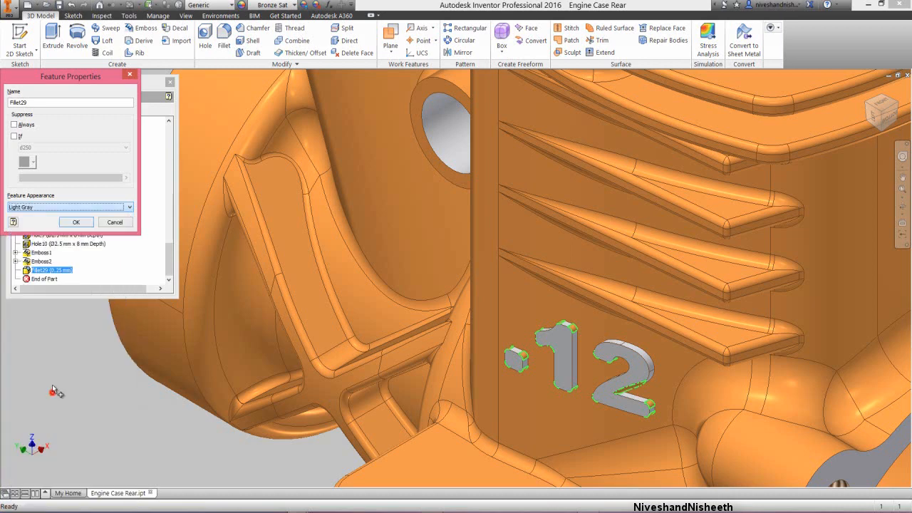
{"action": "left_click", "coordinate": [67, 220]}
{"action": "left_click", "coordinate": [76, 356]}
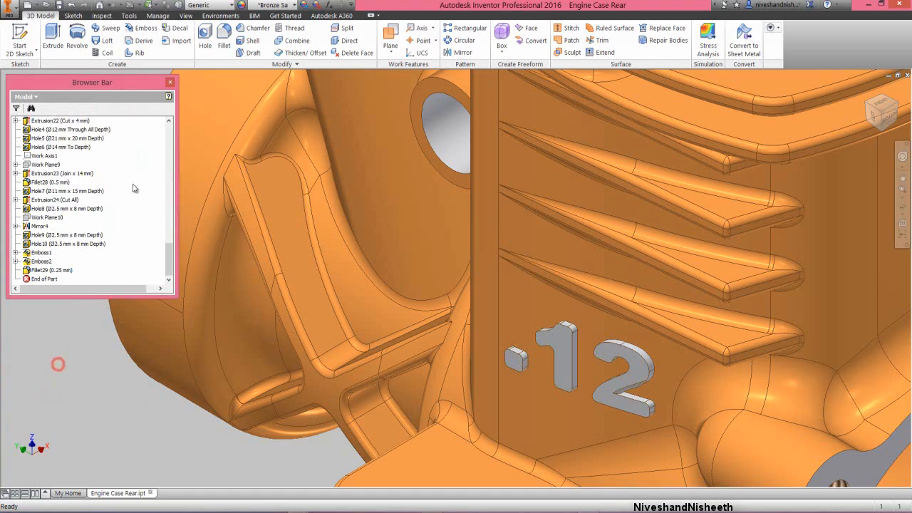
Start a .1 mm constant fillet on the outer face outlines of the decimal point, 1 and 2 embossed on the visible side.
{"action": "left_click", "coordinate": [223, 40]}
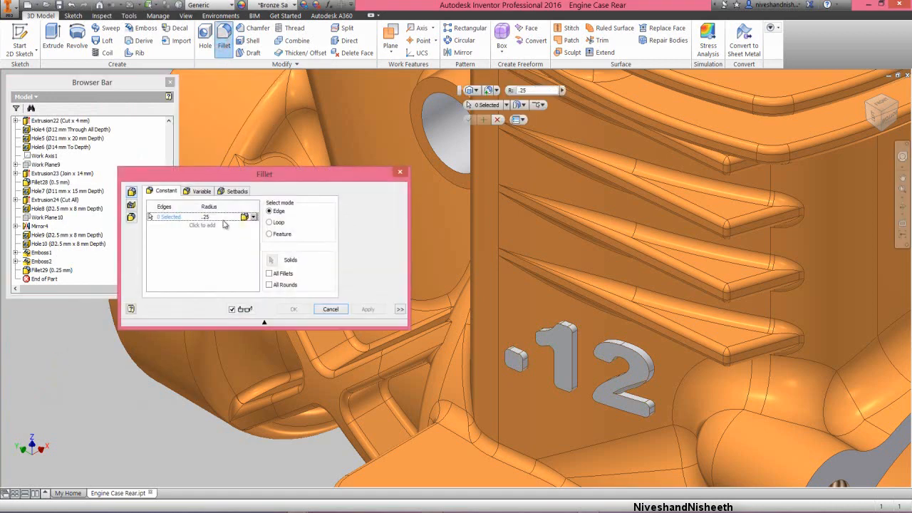
{"action": "type", "text": "1"}
{"action": "left_click", "coordinate": [521, 354]}
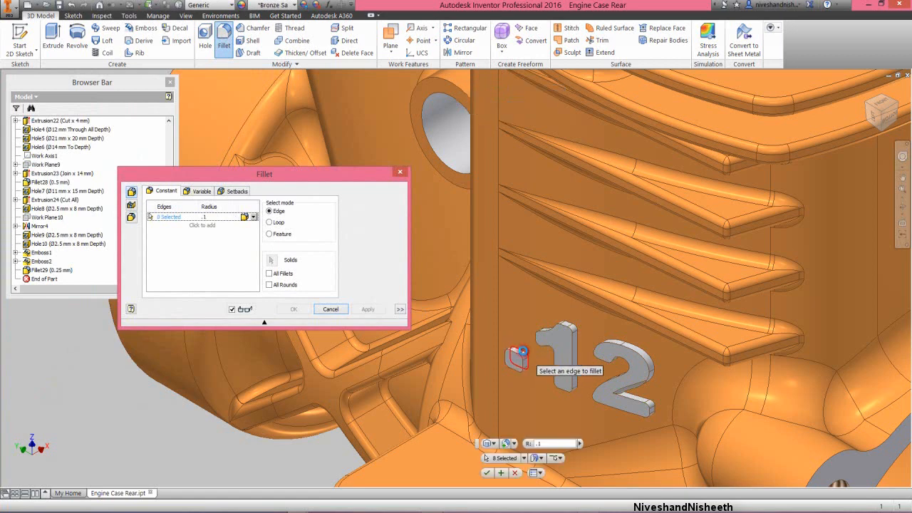
{"action": "left_click", "coordinate": [569, 323]}
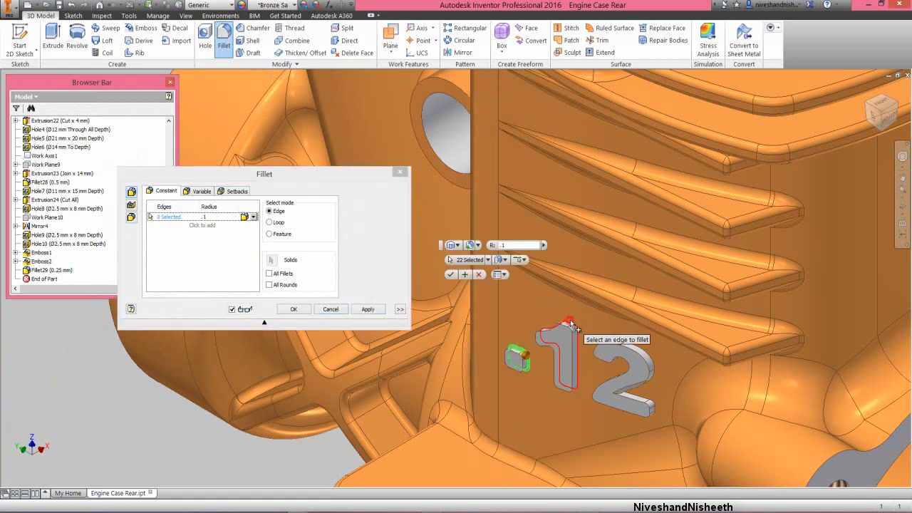
{"action": "left_click", "coordinate": [653, 362]}
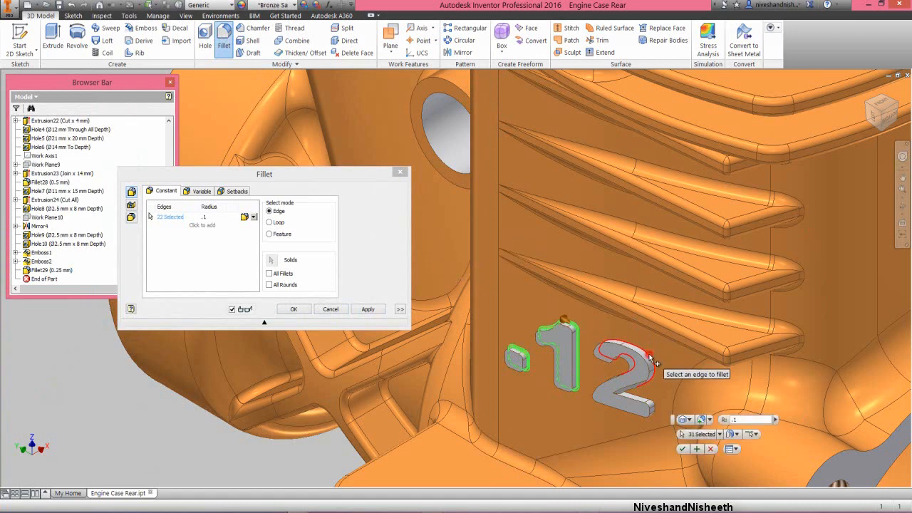
{"action": "left_click", "coordinate": [633, 394]}
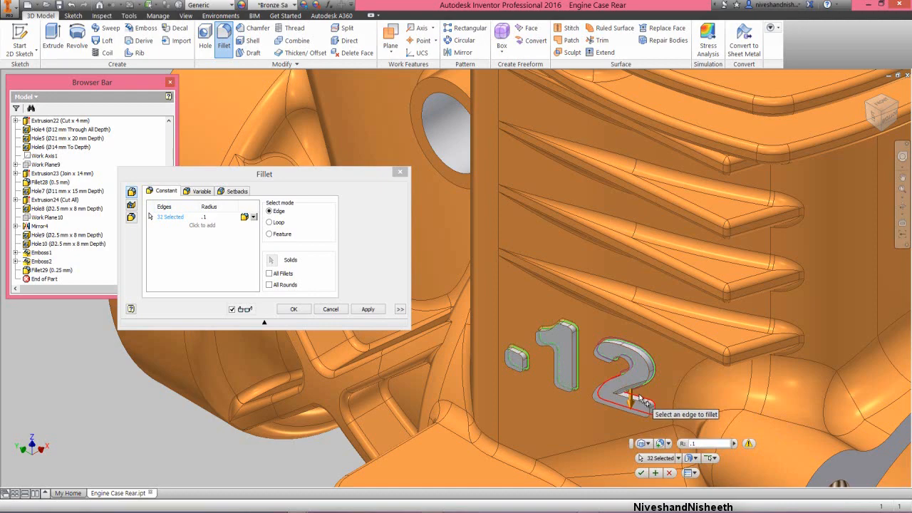
{"action": "left_click", "coordinate": [632, 396]}
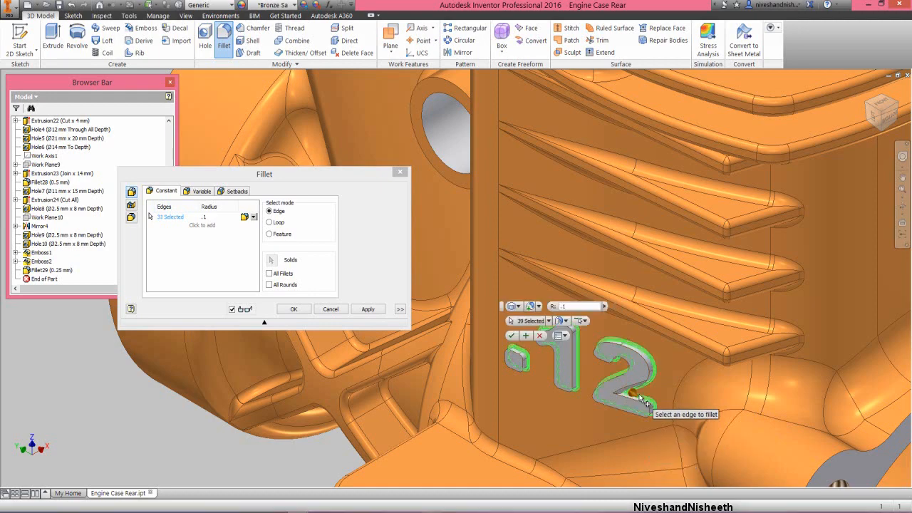
Add the face outlines of the opposite side's embossed decimal point, 1 and 2, and finish the .1 mm fillet.
{"action": "left_click", "coordinate": [893, 114]}
{"action": "scroll", "coordinate": [446, 334], "scroll_direction": "down", "scroll_amount": 5}
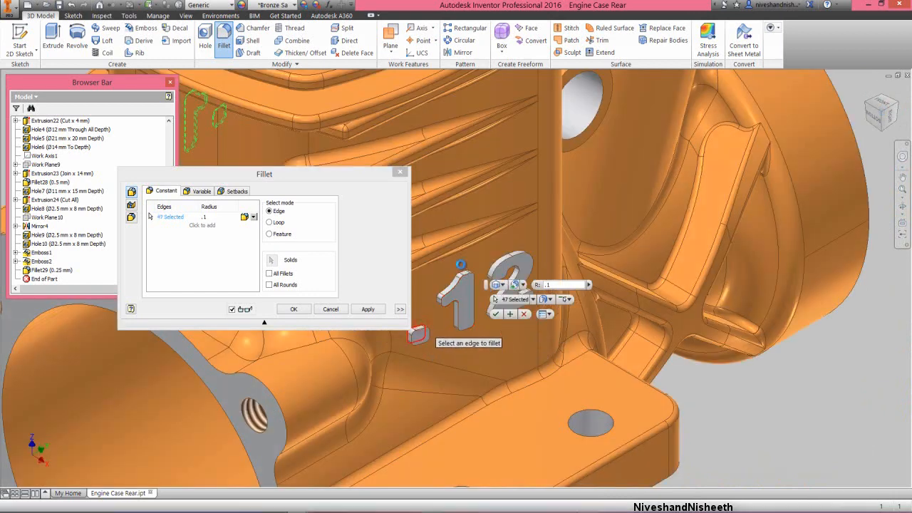
{"action": "left_click", "coordinate": [466, 275]}
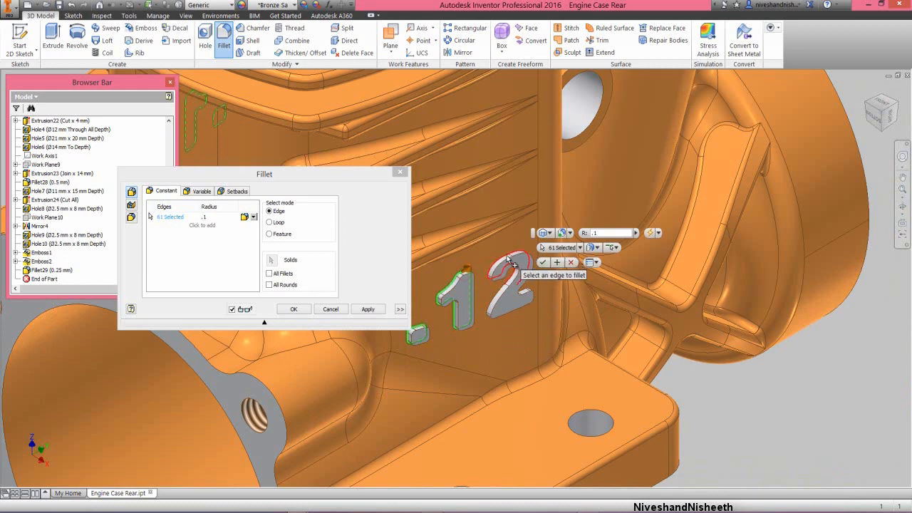
{"action": "left_click", "coordinate": [507, 257]}
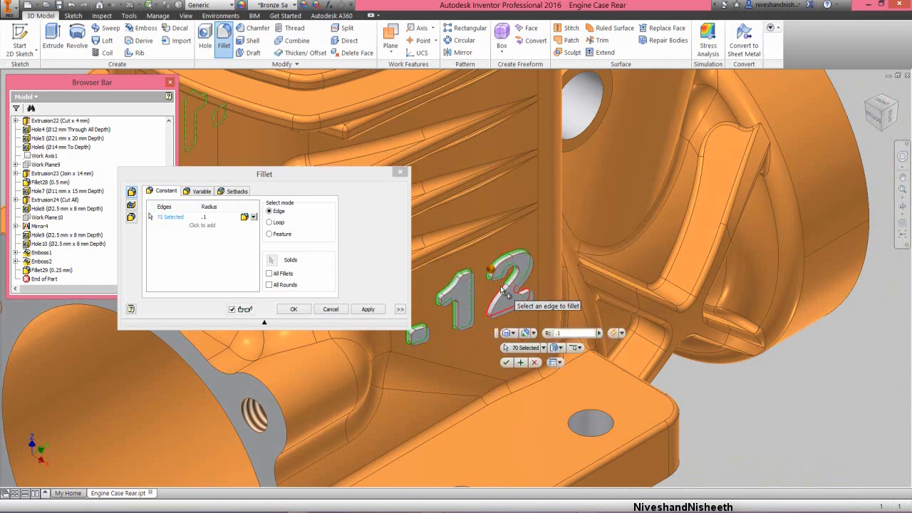
{"action": "left_click", "coordinate": [502, 292]}
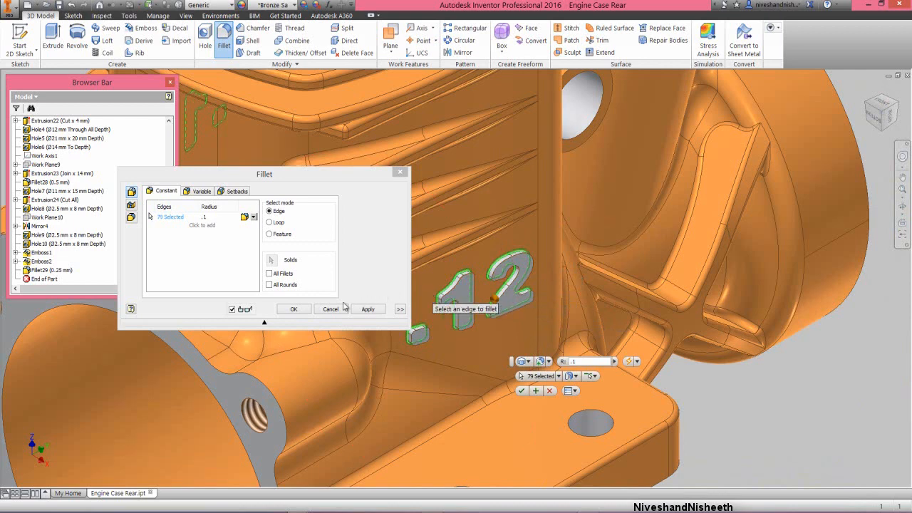
{"action": "left_click", "coordinate": [303, 309]}
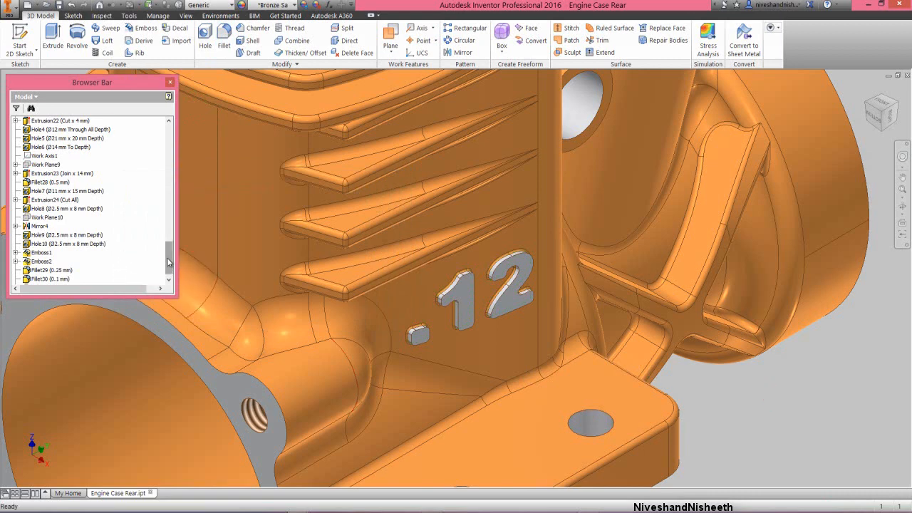
Set the feature appearance of the 0.1 mm lettering fillet to Light Gray and save the part.
{"action": "scroll", "coordinate": [169, 263], "scroll_direction": "down", "scroll_amount": 1}
{"action": "right_click", "coordinate": [41, 270]}
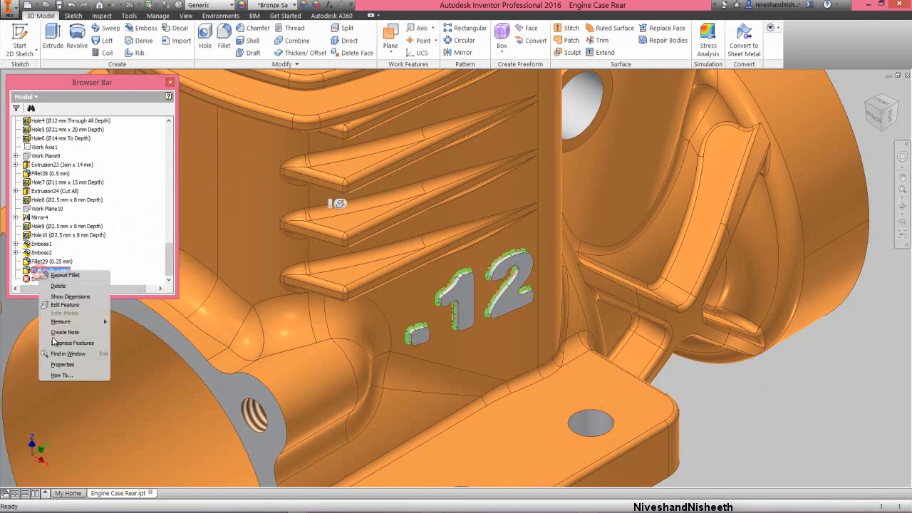
{"action": "left_click", "coordinate": [62, 364]}
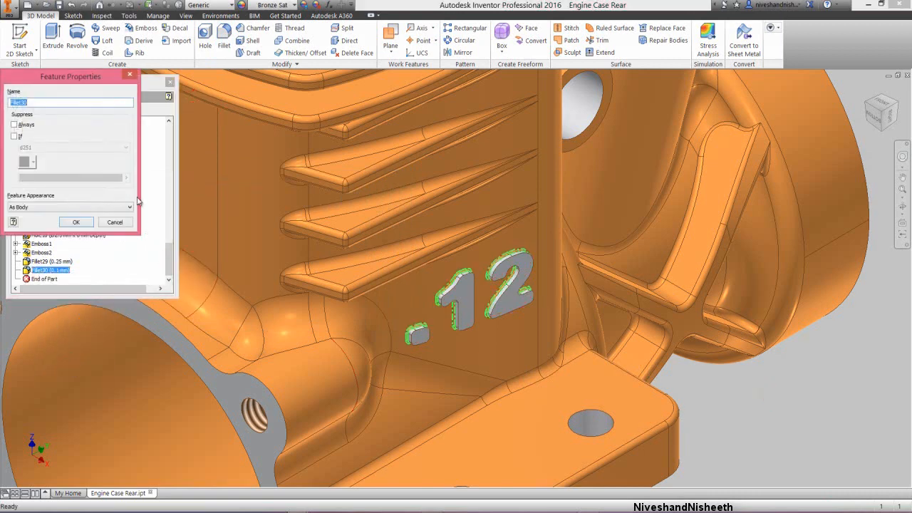
{"action": "left_click", "coordinate": [129, 207]}
{"action": "left_click_drag", "start_coordinate": [128, 247], "coordinate": [128, 360]}
{"action": "left_click", "coordinate": [95, 353]}
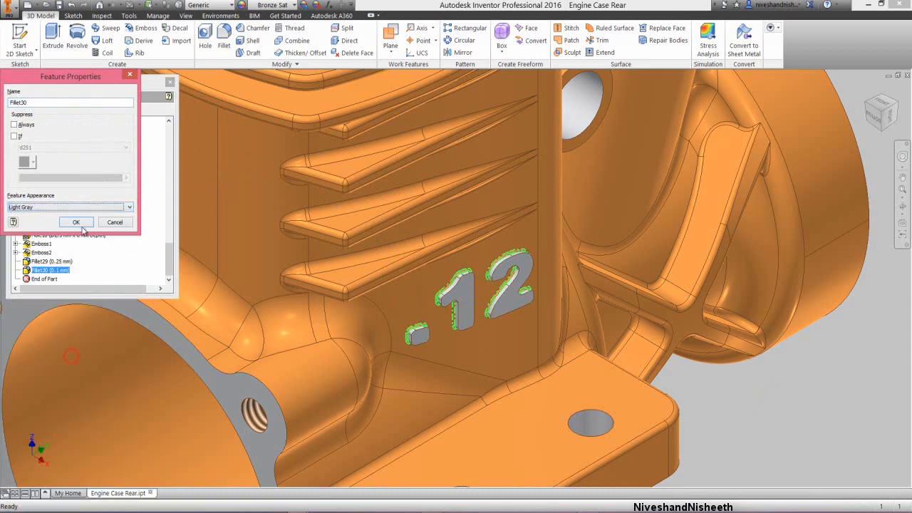
{"action": "left_click", "coordinate": [75, 220]}
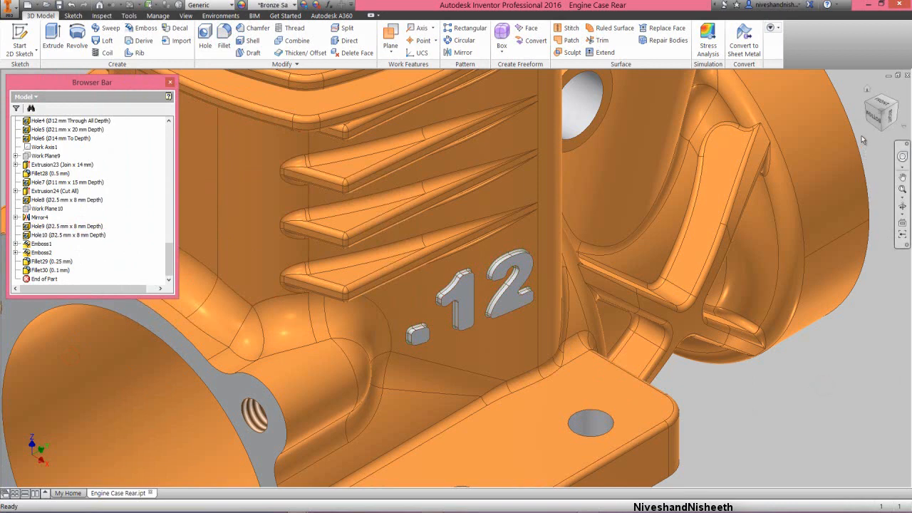
{"action": "left_click", "coordinate": [866, 92]}
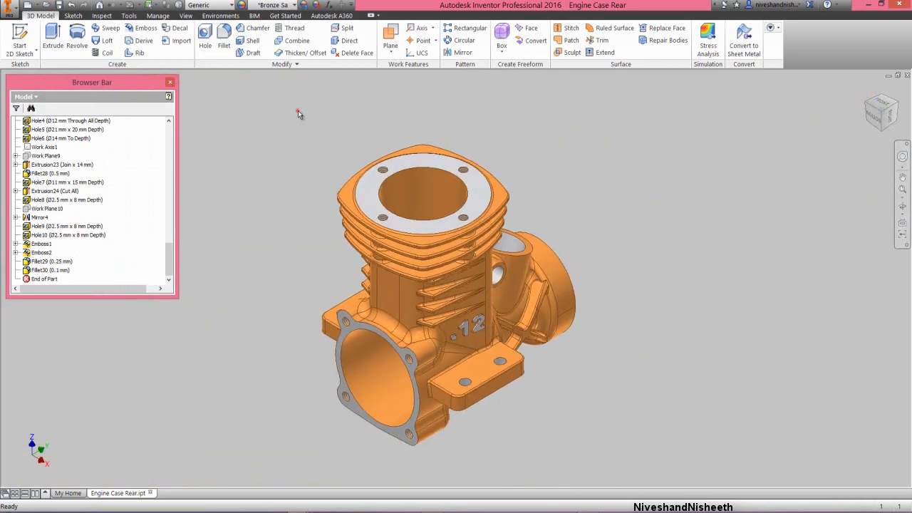
{"action": "key", "text": "ctrl+s"}
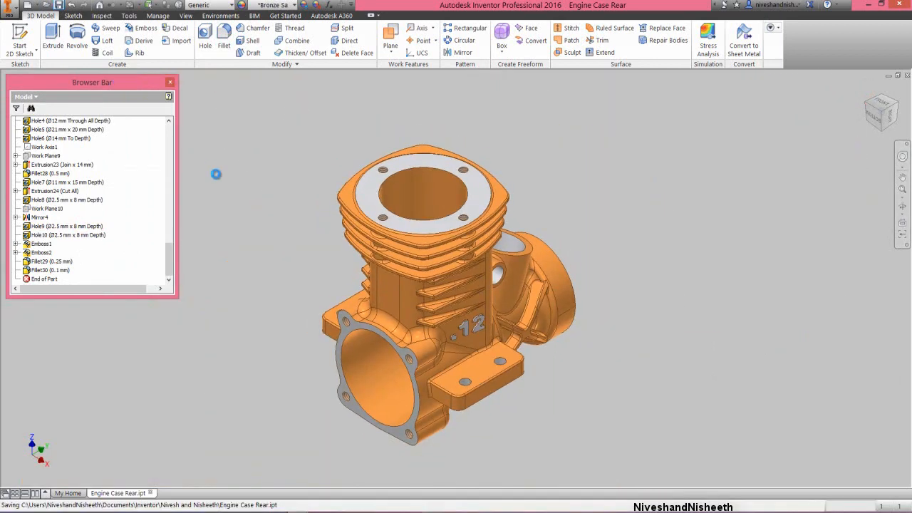
Split the ring-shaped face on the cylinder side of the rear round collar with the YZ plane.
{"action": "left_click", "coordinate": [345, 28]}
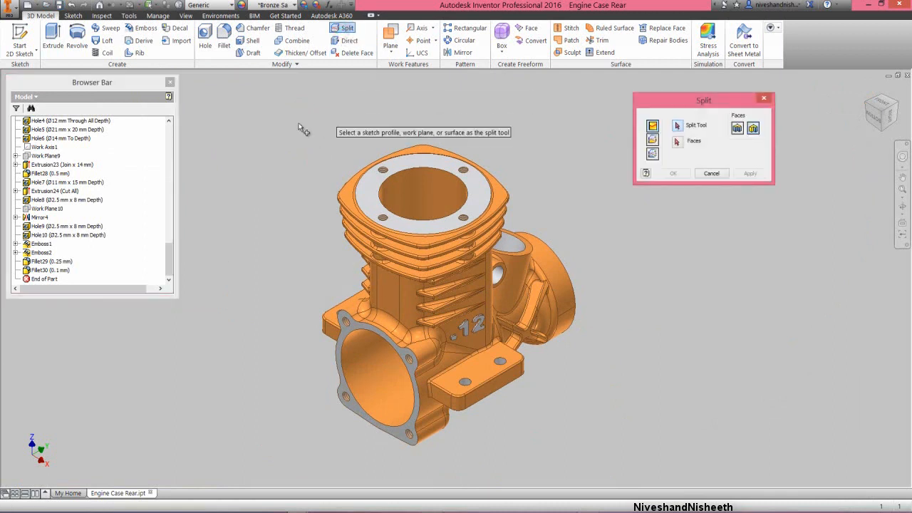
{"action": "left_click_drag", "start_coordinate": [168, 264], "coordinate": [175, 151]}
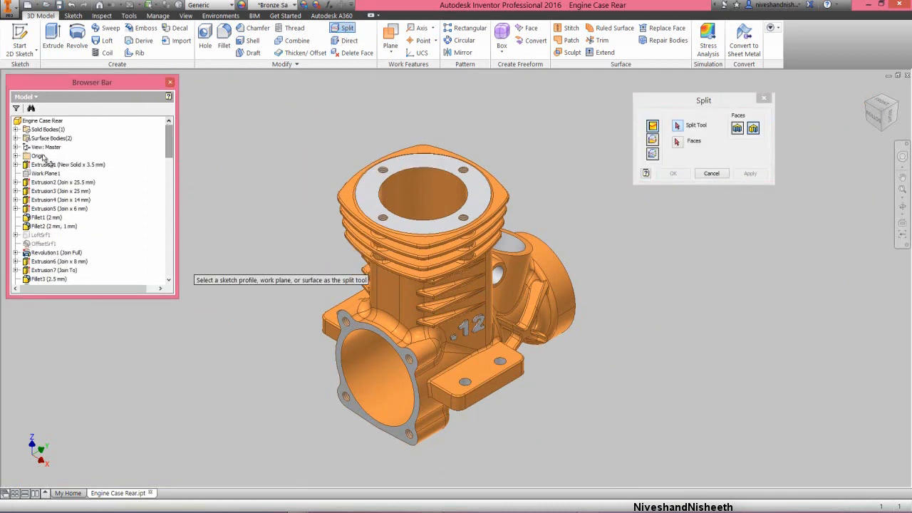
{"action": "left_click", "coordinate": [16, 155]}
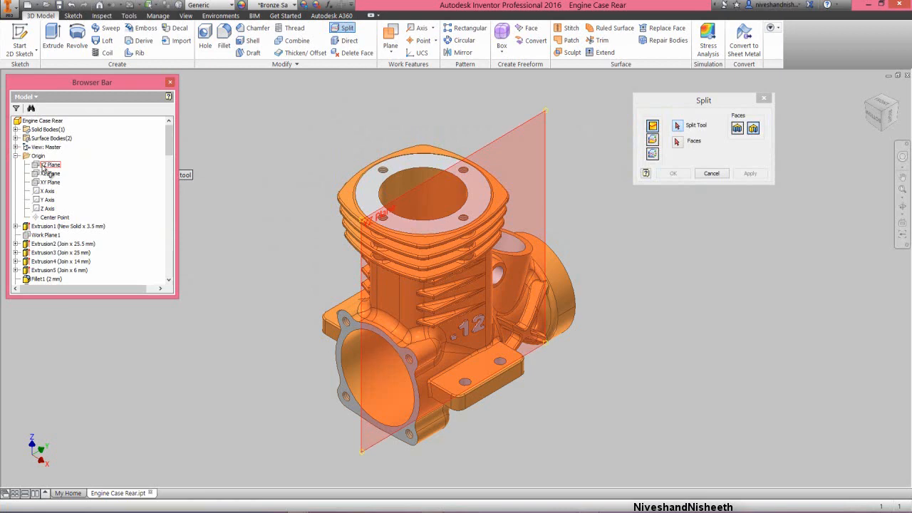
{"action": "left_click", "coordinate": [44, 168]}
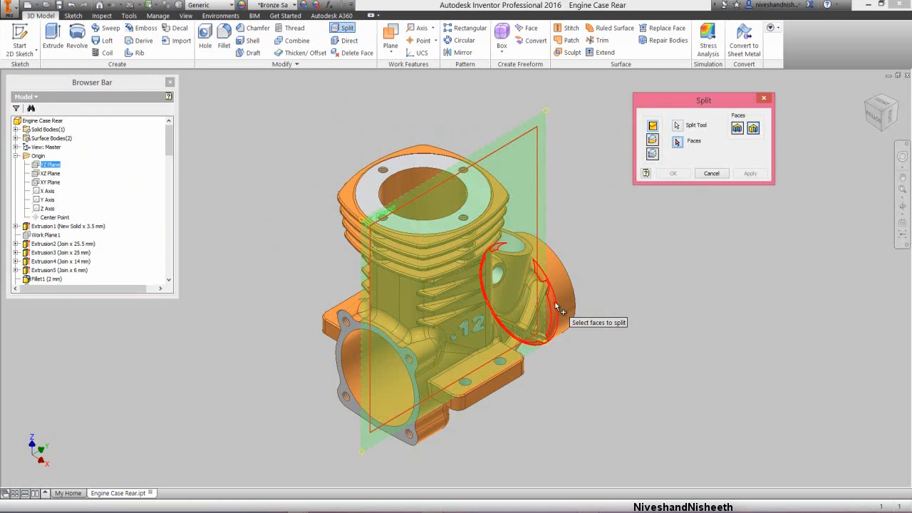
{"action": "left_click", "coordinate": [555, 308]}
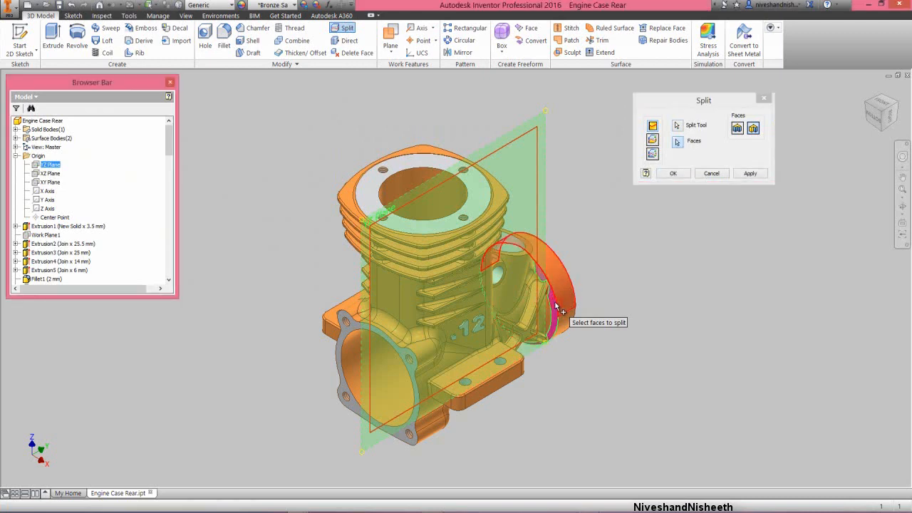
{"action": "left_click", "coordinate": [749, 174]}
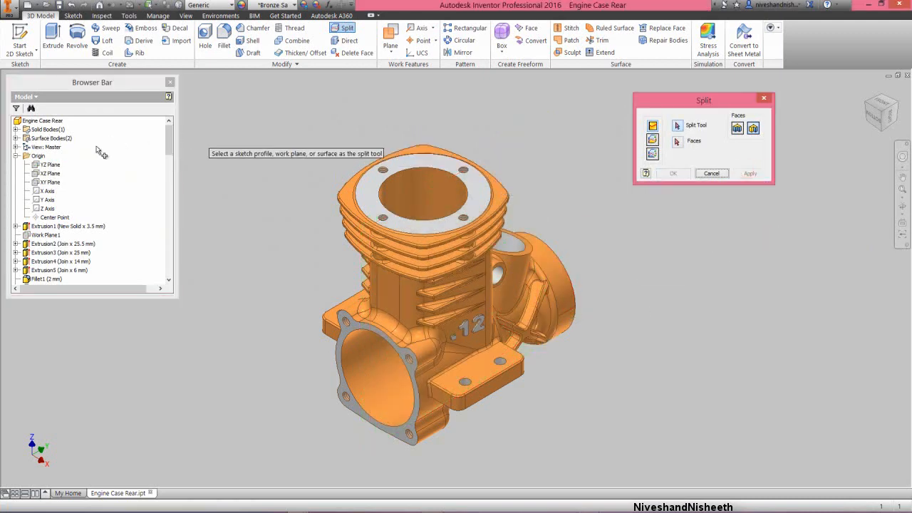
Split the curved case face behind the cross ribs, facing the rear collar, with the YZ plane.
{"action": "left_click", "coordinate": [56, 165]}
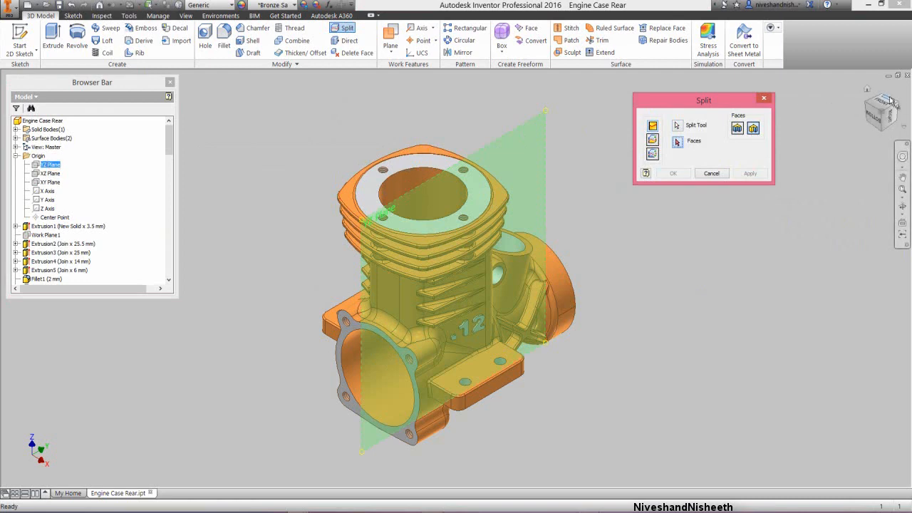
{"action": "left_click", "coordinate": [900, 105]}
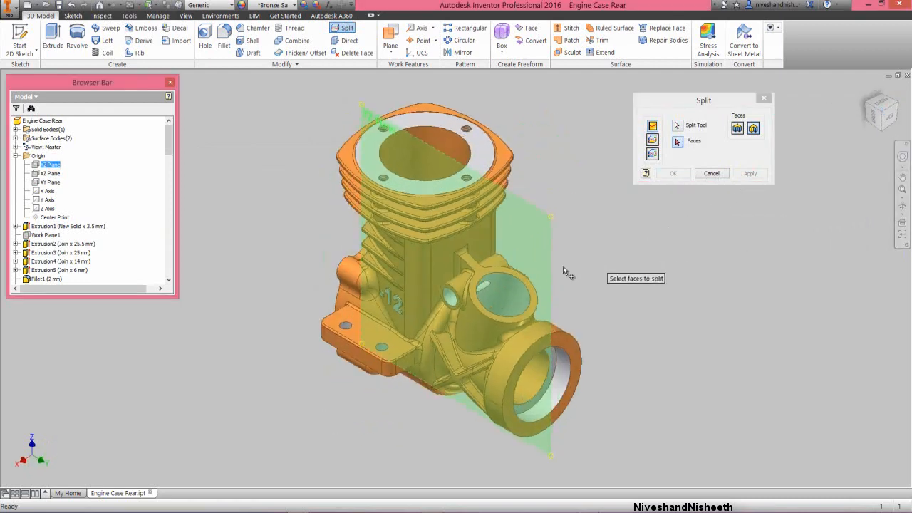
{"action": "left_click", "coordinate": [447, 320]}
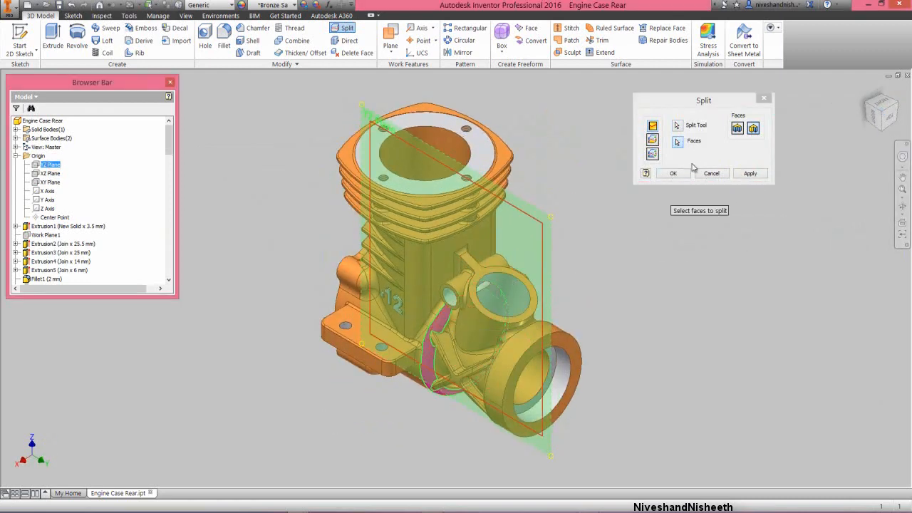
{"action": "left_click", "coordinate": [672, 173]}
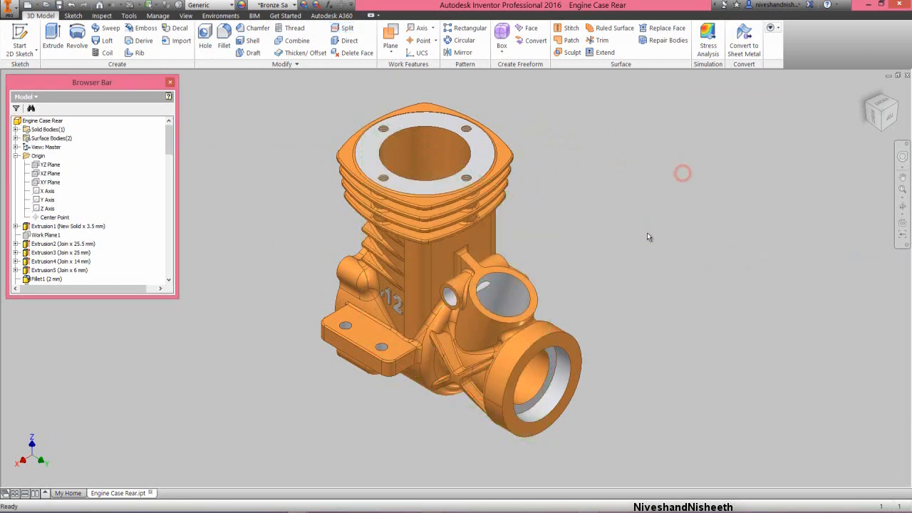
Collapse the model tree and check the faces affected by the newest face splits near its end.
{"action": "right_click", "coordinate": [110, 190]}
{"action": "left_click", "coordinate": [134, 294]}
{"action": "left_click_drag", "start_coordinate": [170, 149], "coordinate": [163, 283]}
{"action": "left_click", "coordinate": [61, 270]}
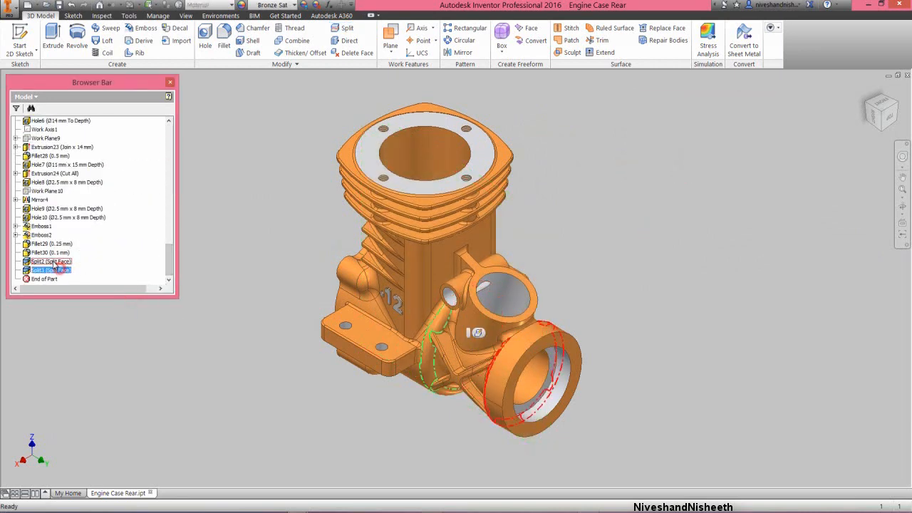
{"action": "left_click", "coordinate": [266, 157]}
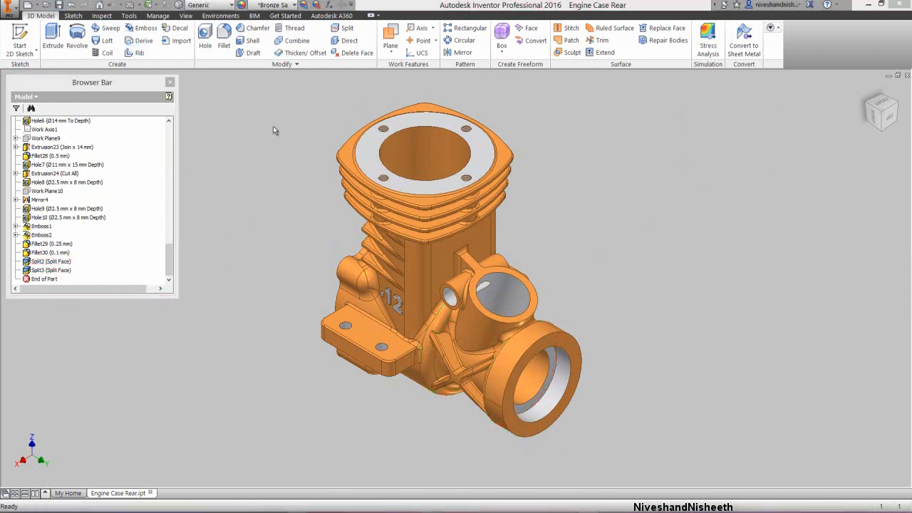
Start a sketch on the YZ plane, slice the model graphics at the sketch plane and view it straight on.
{"action": "left_click", "coordinate": [19, 39]}
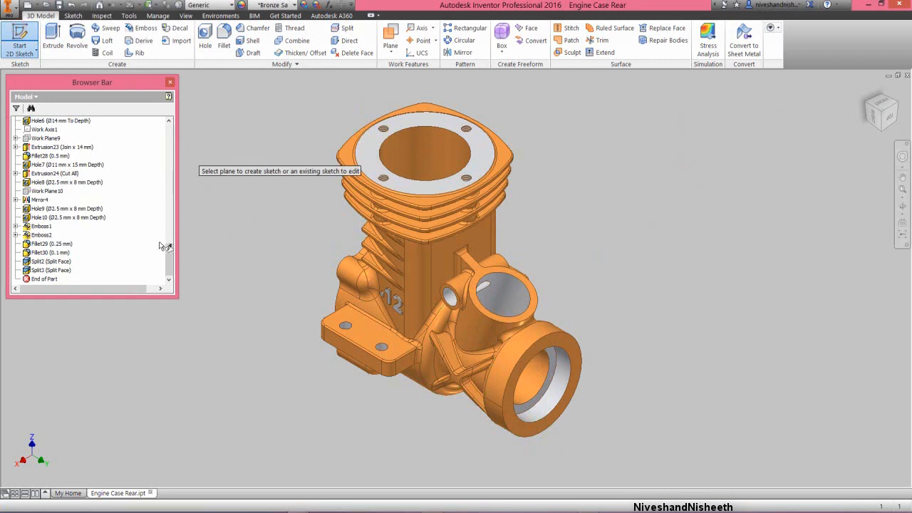
{"action": "left_click_drag", "start_coordinate": [165, 246], "coordinate": [179, 125]}
{"action": "left_click", "coordinate": [15, 155]}
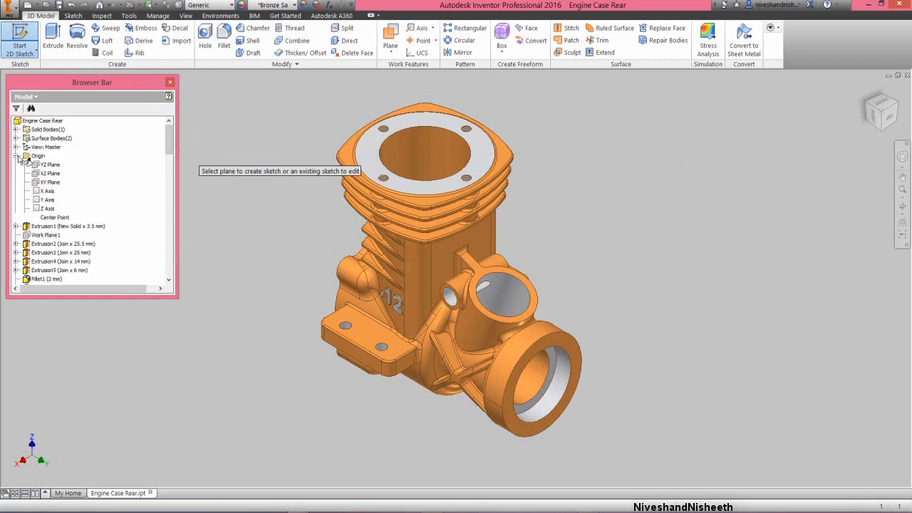
{"action": "left_click", "coordinate": [41, 165]}
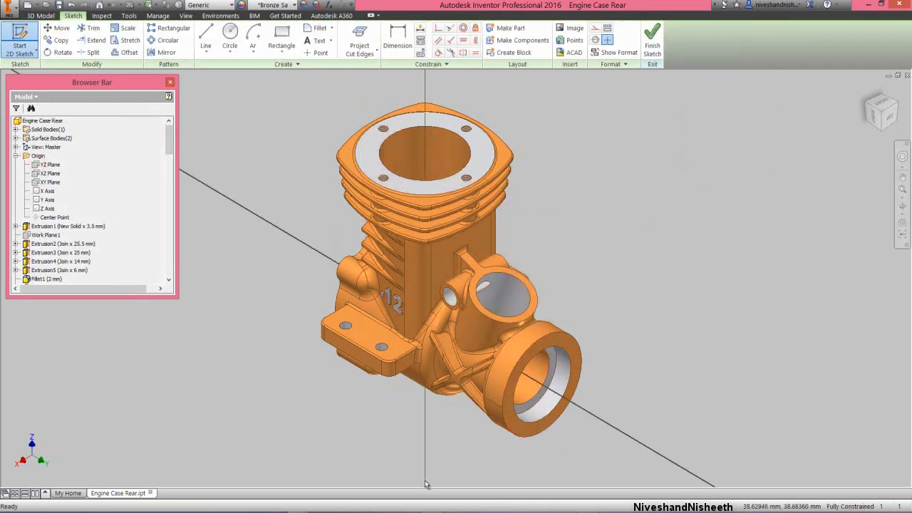
{"action": "left_click", "coordinate": [262, 505]}
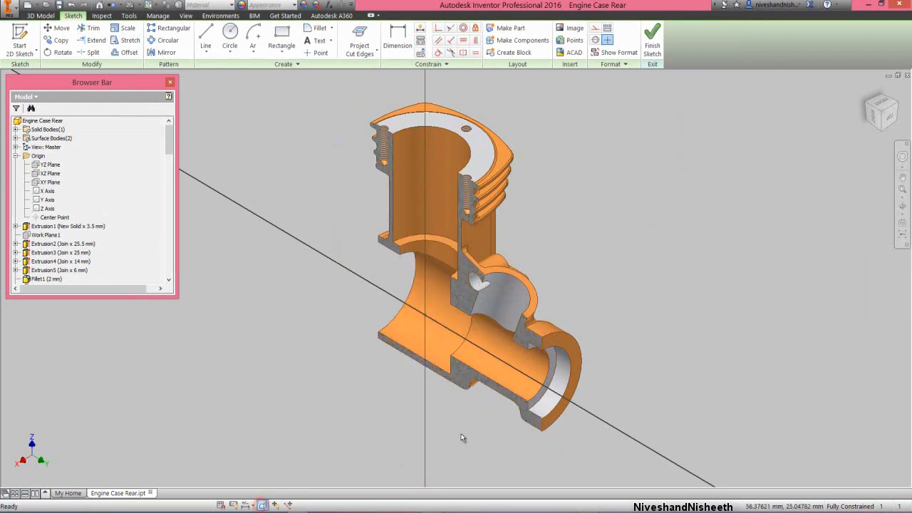
{"action": "left_click", "coordinate": [878, 120]}
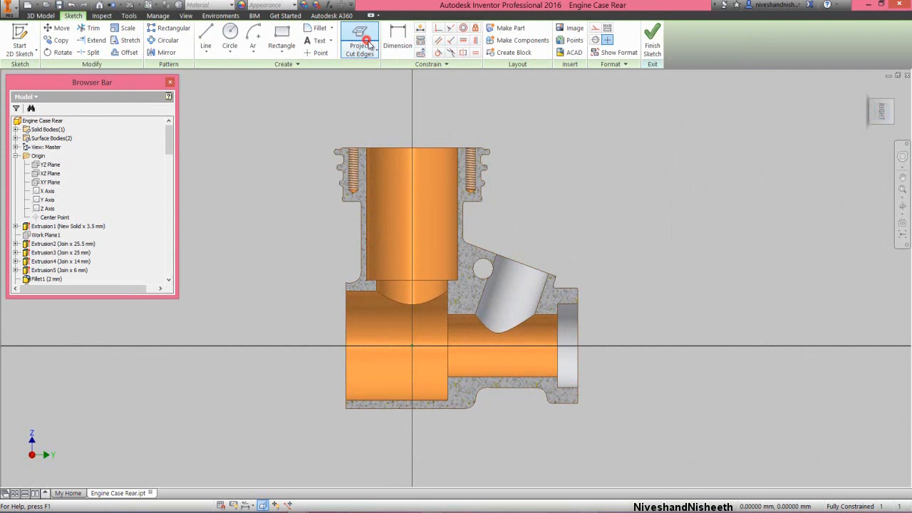
Project the cut edges of the sectioned case into the sketch and convert them all to construction geometry.
{"action": "left_click", "coordinate": [366, 44]}
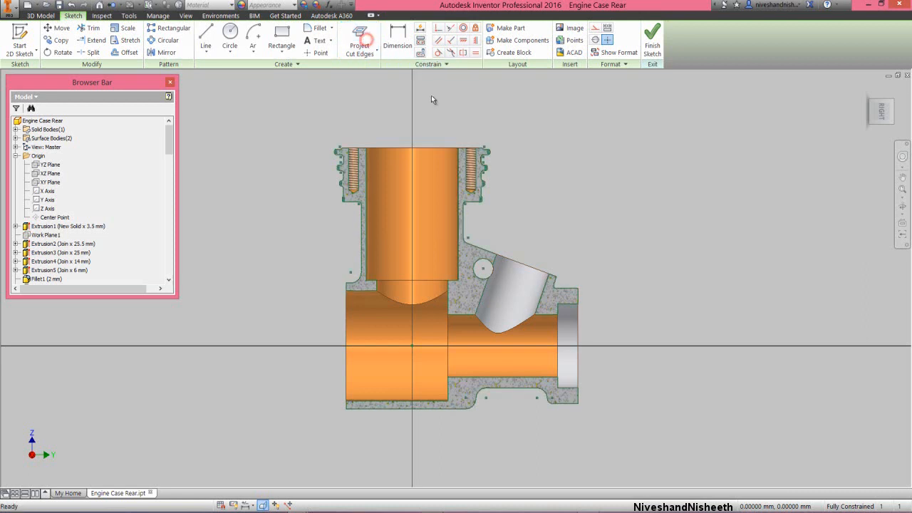
{"action": "mouse_move", "coordinate": [289, 93]}
{"action": "left_mouse_down"}
{"action": "mouse_move", "coordinate": [560, 306]}
{"action": "mouse_move", "coordinate": [651, 429]}
{"action": "left_mouse_up"}
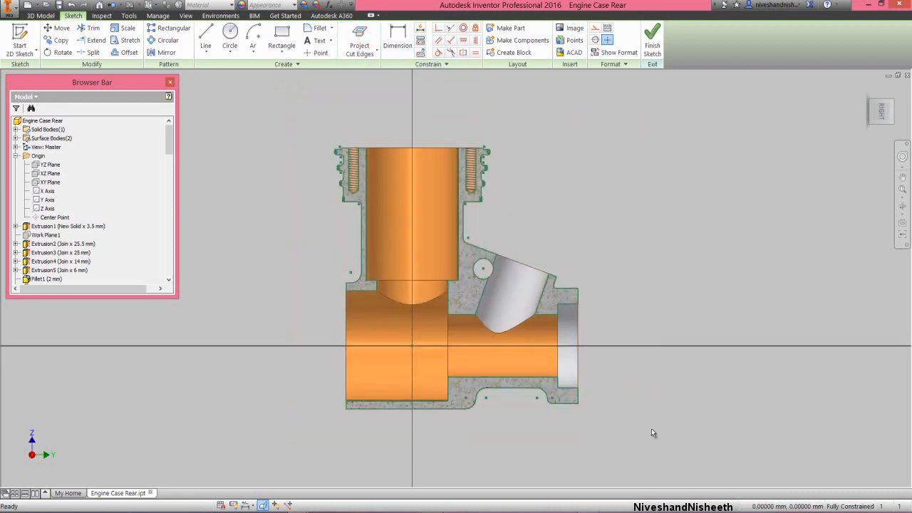
{"action": "left_click", "coordinate": [596, 29]}
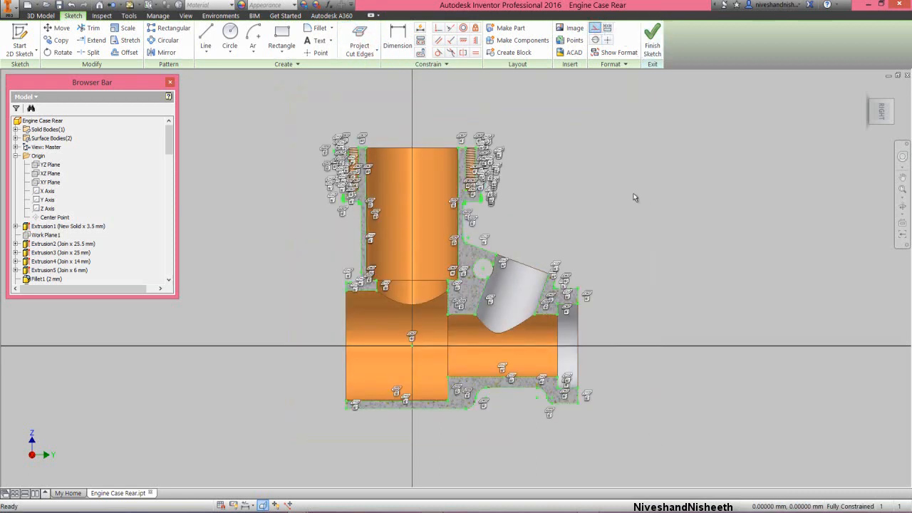
{"action": "left_click", "coordinate": [633, 193]}
Sketch a sloped line about 17 mm long across the lower wall's recess, ending at the centre of the collar-side lower fillet arc.
{"action": "scroll", "coordinate": [520, 399], "scroll_direction": "down", "scroll_amount": 5}
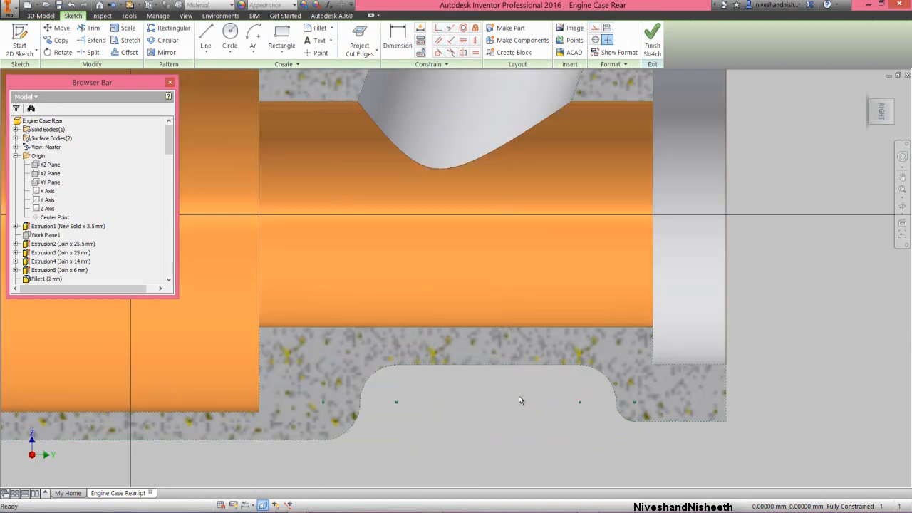
{"action": "right_click", "coordinate": [761, 277]}
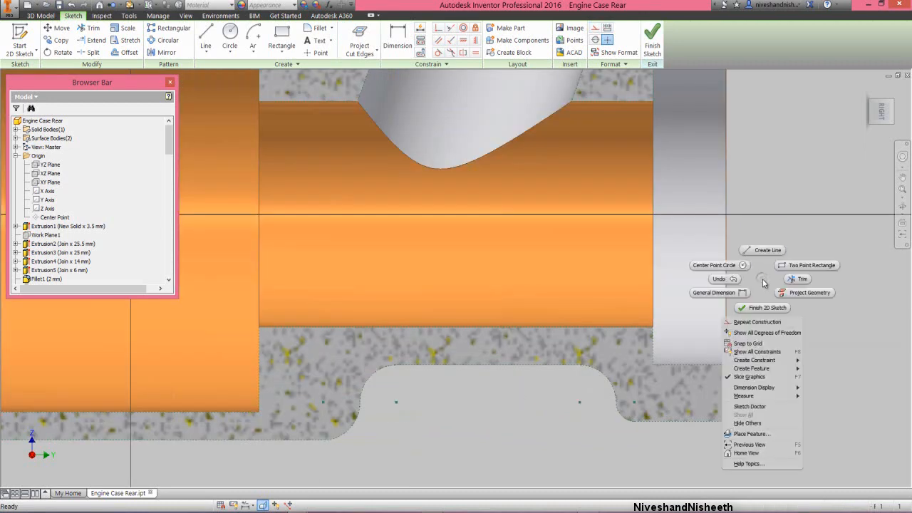
{"action": "left_click", "coordinate": [759, 247]}
{"action": "left_click", "coordinate": [324, 418]}
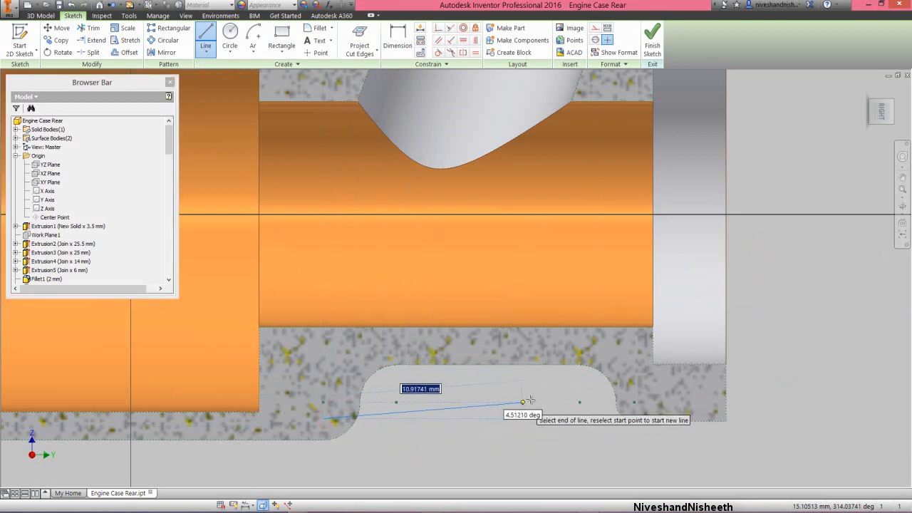
{"action": "left_click", "coordinate": [628, 404]}
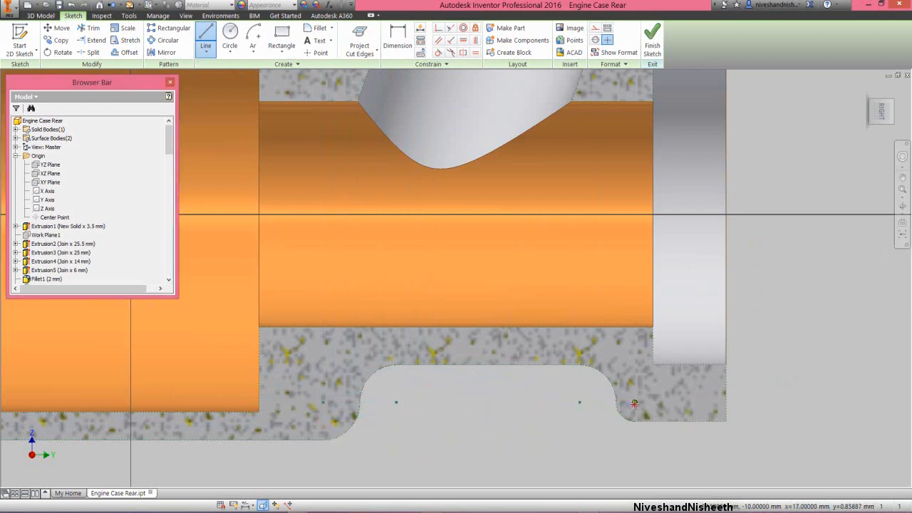
{"action": "right_click", "coordinate": [627, 404]}
{"action": "left_click", "coordinate": [591, 417]}
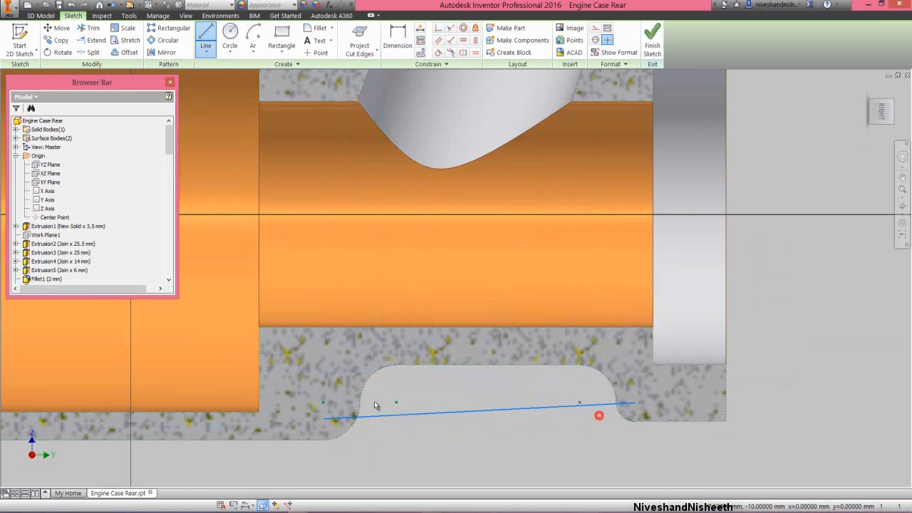
Dimension the free end of the sloped line 1.001 mm below the centre of the nearby lower fillet arc.
{"action": "left_click", "coordinate": [322, 420]}
{"action": "left_click", "coordinate": [314, 416]}
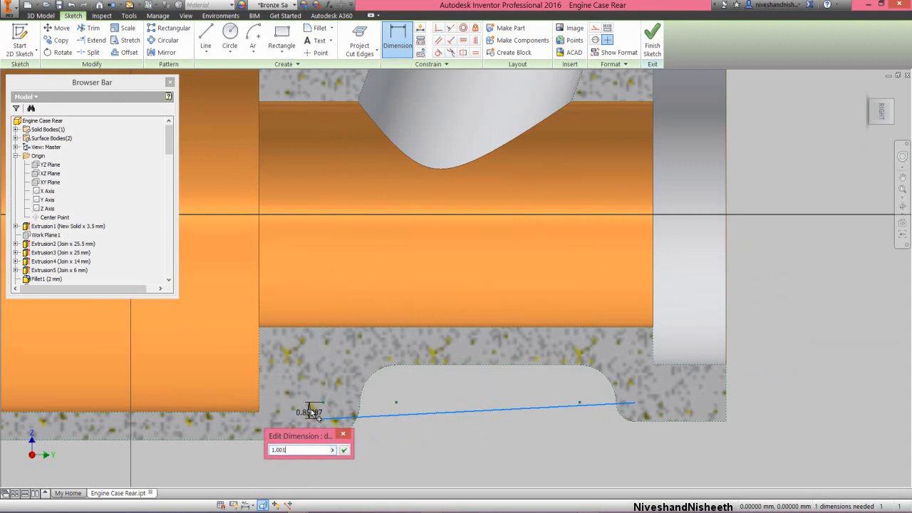
{"action": "type", "text": "1.001"}
{"action": "key", "text": "Return"}
{"action": "right_click", "coordinate": [411, 386]}
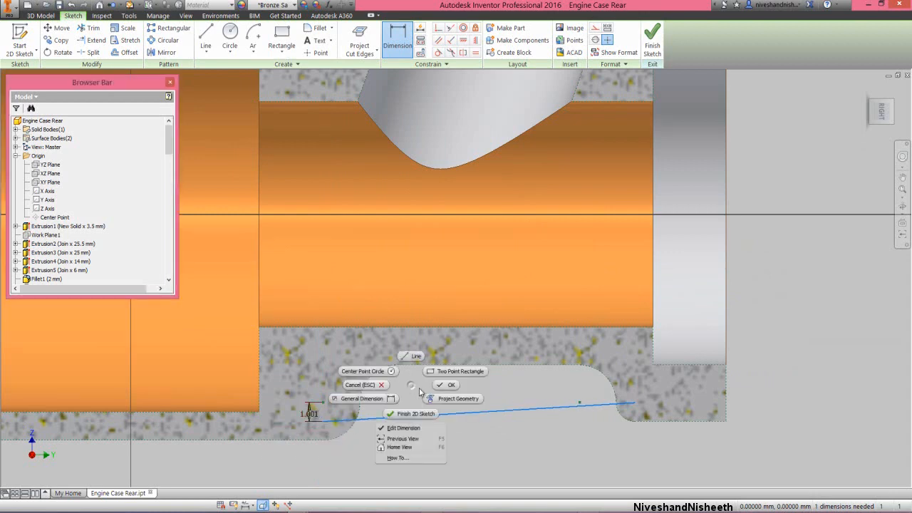
{"action": "left_click", "coordinate": [436, 386]}
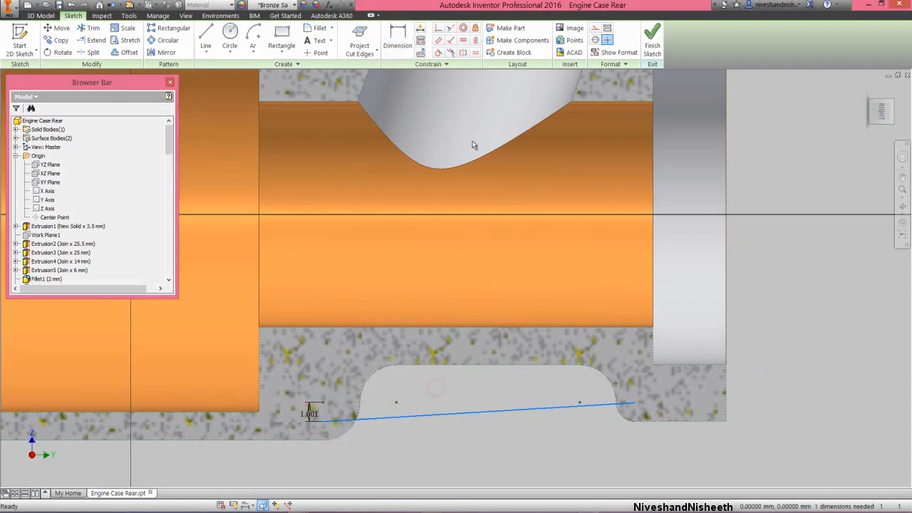
Align the sloped line's free end vertically with the centre of the nearby lower fillet arc.
{"action": "left_click", "coordinate": [474, 42]}
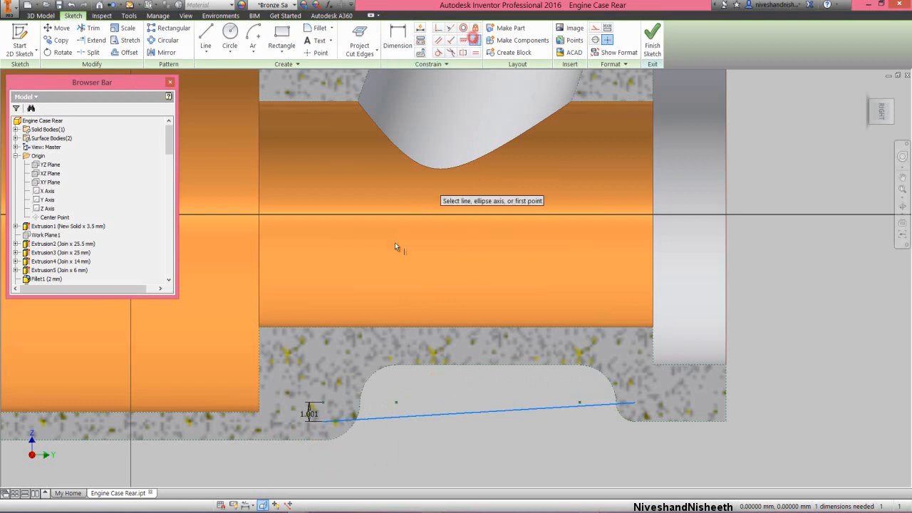
{"action": "left_click", "coordinate": [323, 404]}
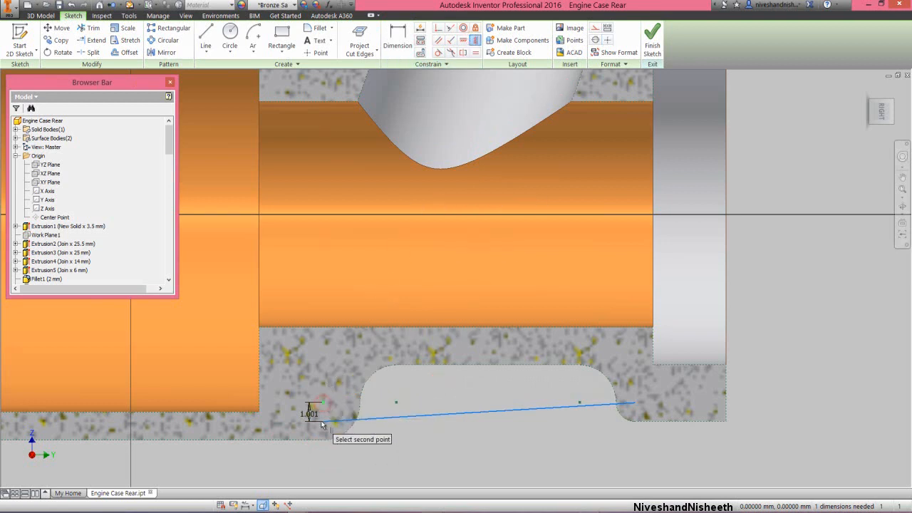
{"action": "left_click", "coordinate": [323, 421]}
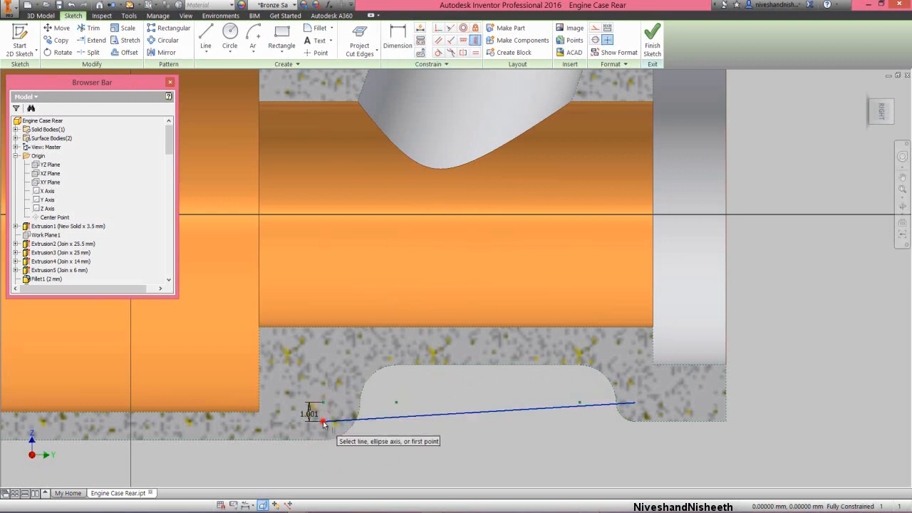
{"action": "right_click", "coordinate": [414, 460]}
{"action": "left_click", "coordinate": [388, 455]}
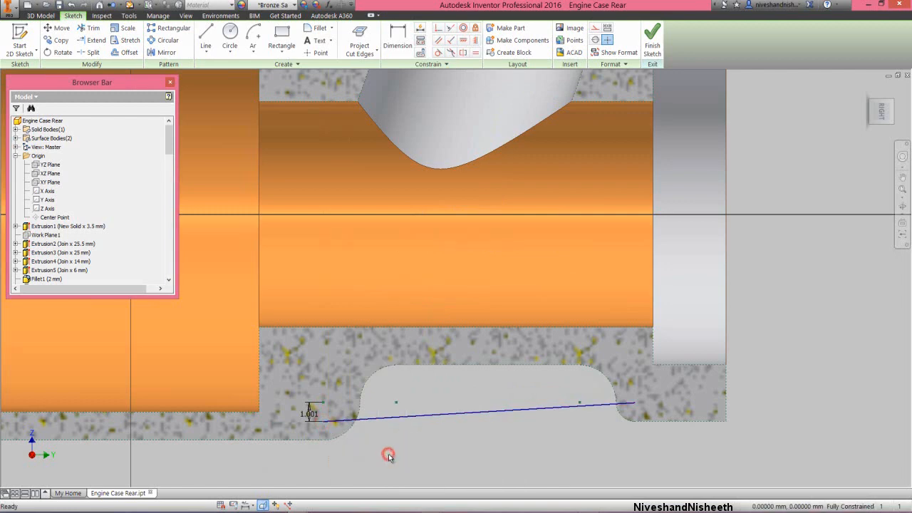
{"action": "left_click", "coordinate": [388, 456]}
Sketch a three-point arc of about 68 mm radius from the projected lower fillet arc on the crankcase side to the sloped line.
{"action": "left_click", "coordinate": [252, 39]}
{"action": "scroll", "coordinate": [345, 455], "scroll_direction": "up", "scroll_amount": 3}
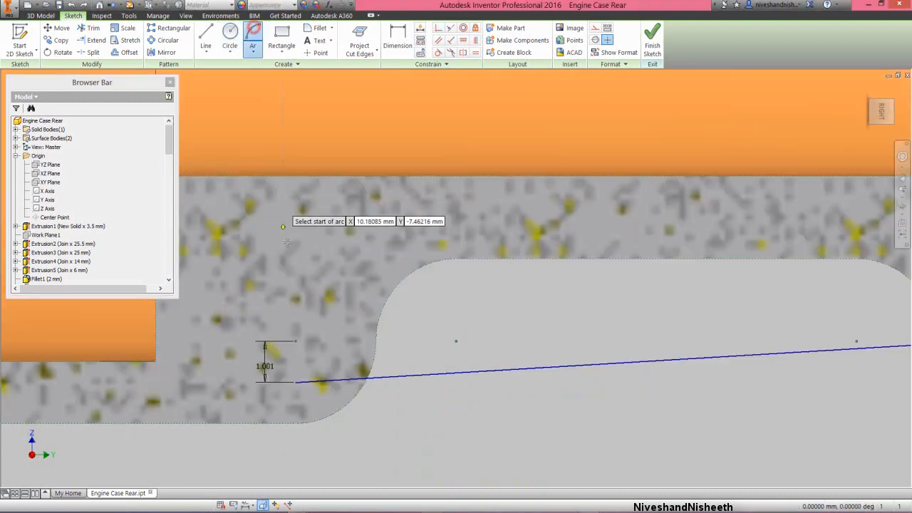
{"action": "left_click", "coordinate": [346, 404]}
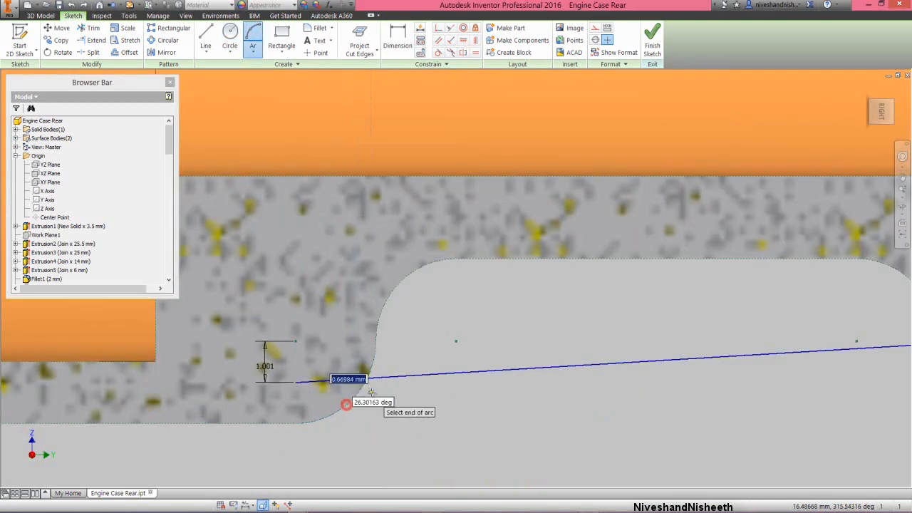
{"action": "left_click", "coordinate": [411, 377]}
{"action": "left_click", "coordinate": [380, 387]}
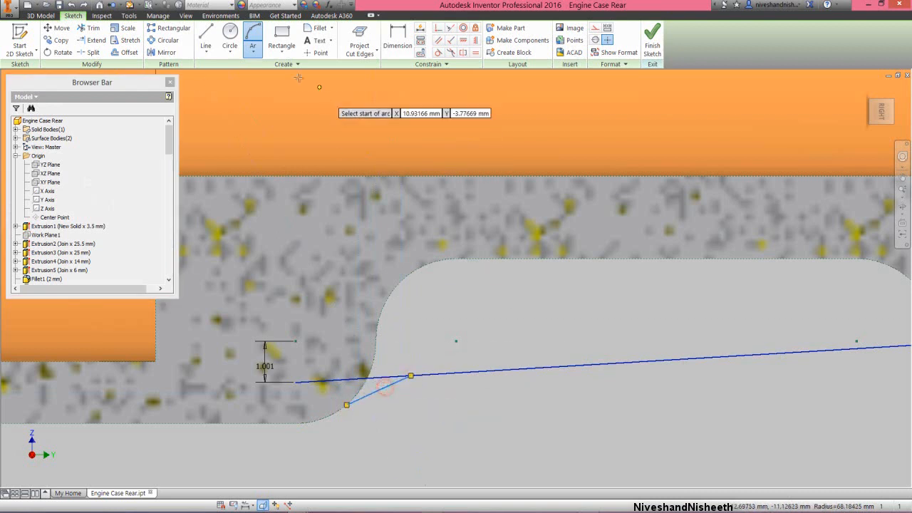
Dimension the new arc's radius as 5 mm.
{"action": "left_click", "coordinate": [397, 39]}
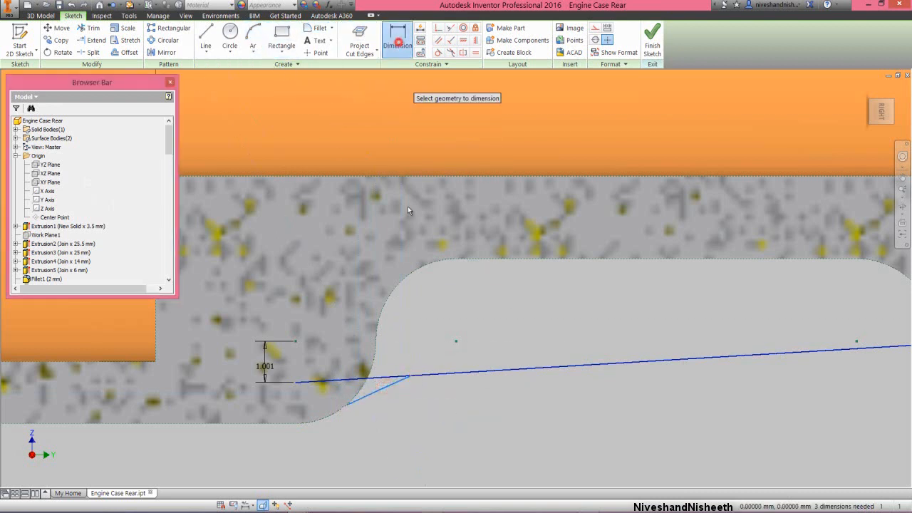
{"action": "left_click", "coordinate": [392, 388]}
{"action": "left_click", "coordinate": [391, 414]}
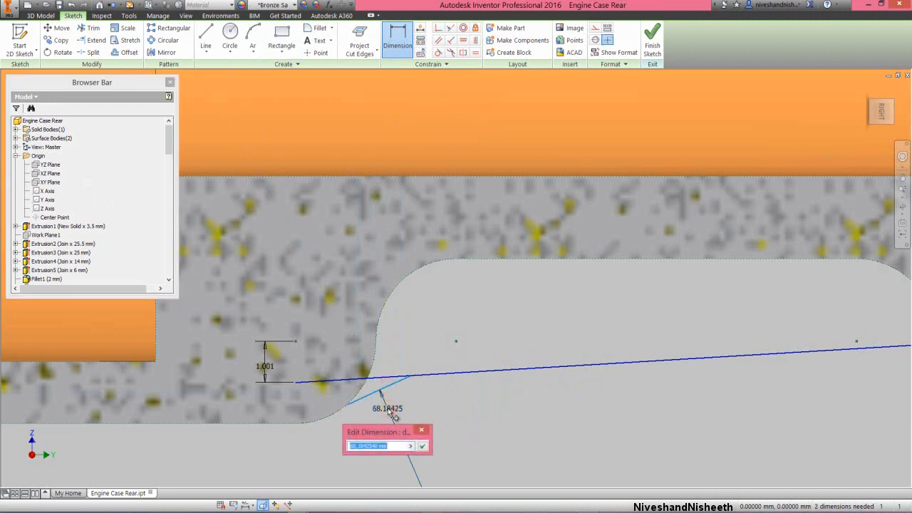
{"action": "key", "text": "Return"}
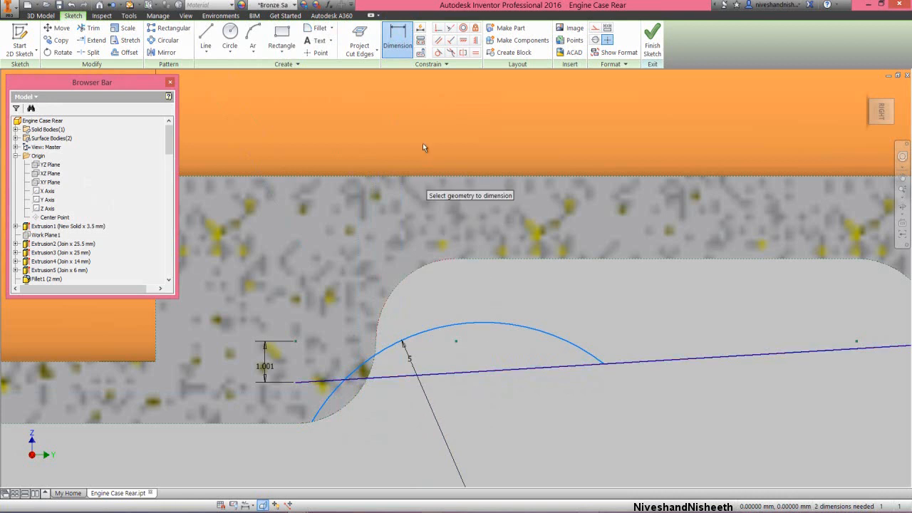
Make the 5 mm arc tangent to both the sloped line and the projected lower fillet arc.
{"action": "left_click", "coordinate": [438, 52]}
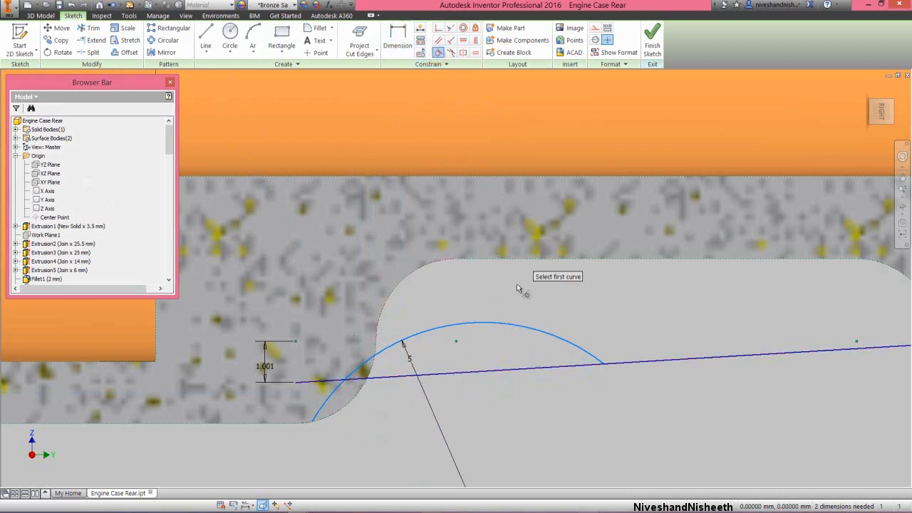
{"action": "left_click", "coordinate": [518, 327]}
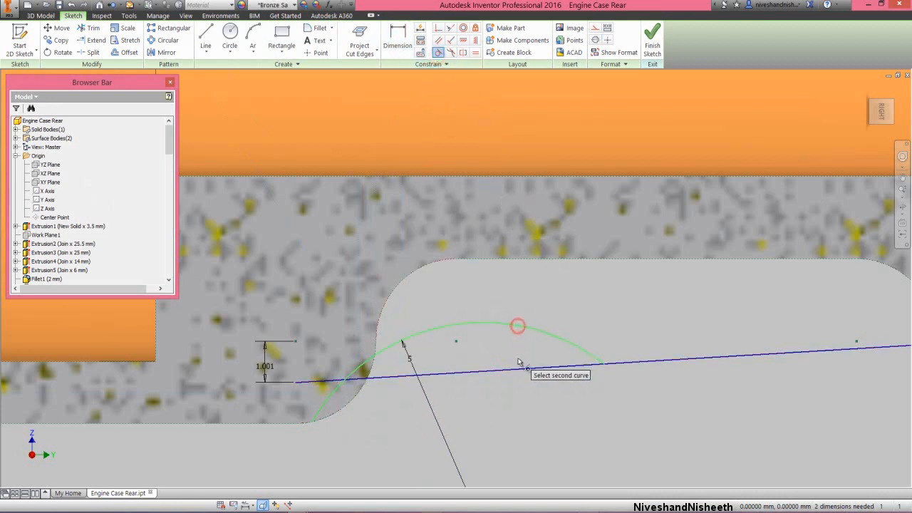
{"action": "left_click", "coordinate": [520, 365]}
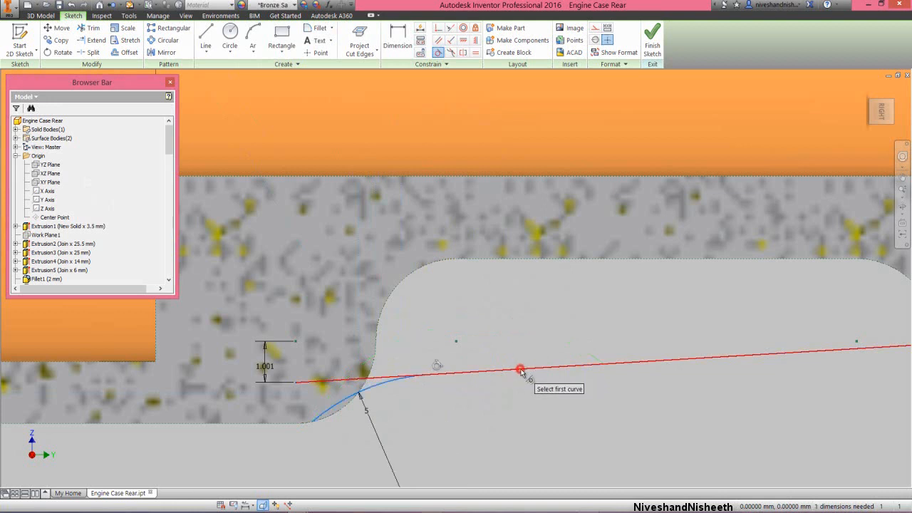
{"action": "left_click", "coordinate": [338, 415]}
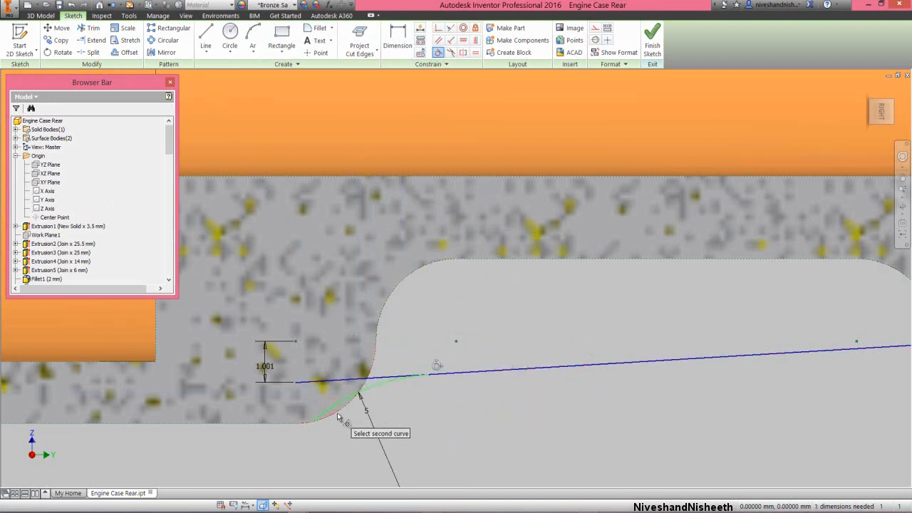
{"action": "left_click", "coordinate": [338, 416]}
{"action": "right_click", "coordinate": [442, 424]}
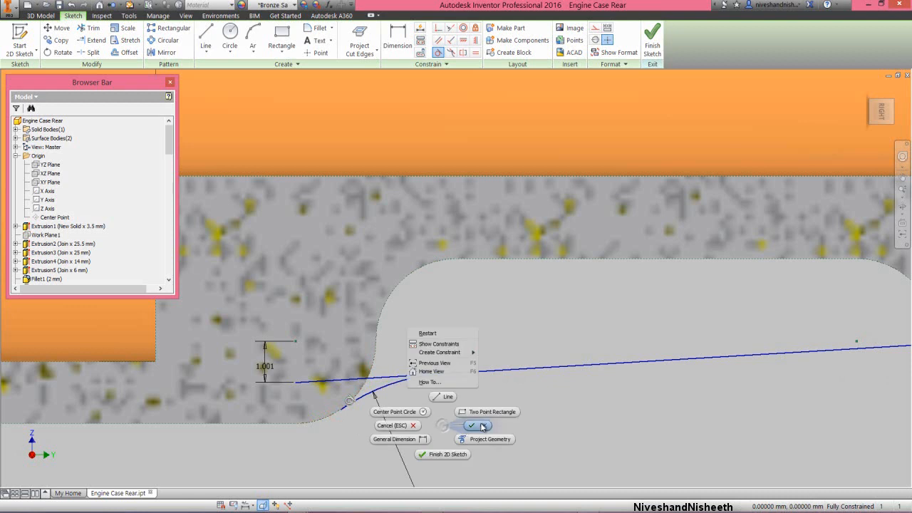
{"action": "left_click", "coordinate": [482, 425]}
{"action": "left_click", "coordinate": [484, 393]}
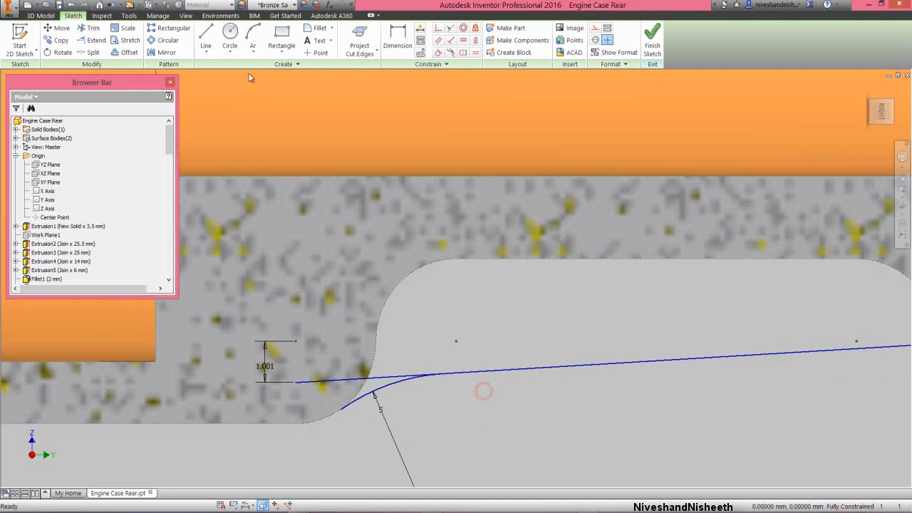
Sketch a three-point arc of 2 mm radius over the projected crankcase-side lower fillet, from its lower end to the 5 mm arc's end.
{"action": "left_click", "coordinate": [252, 35]}
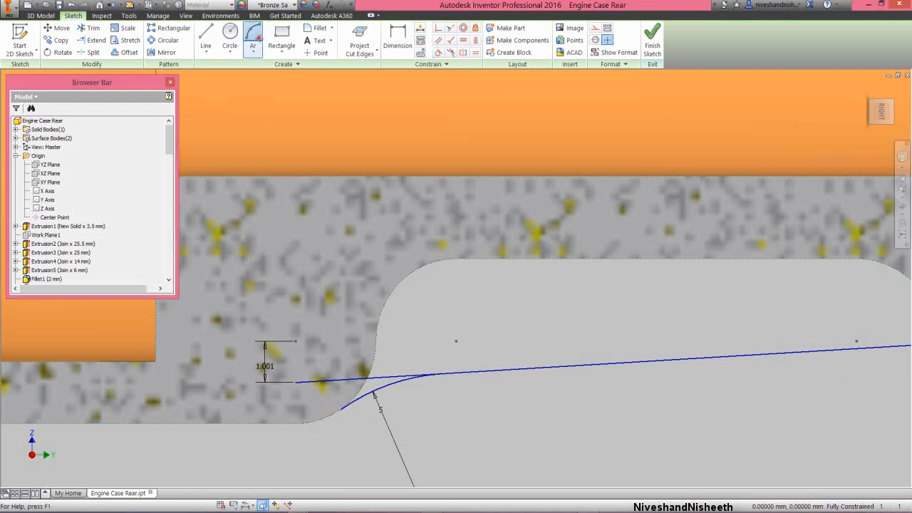
{"action": "left_click", "coordinate": [300, 424]}
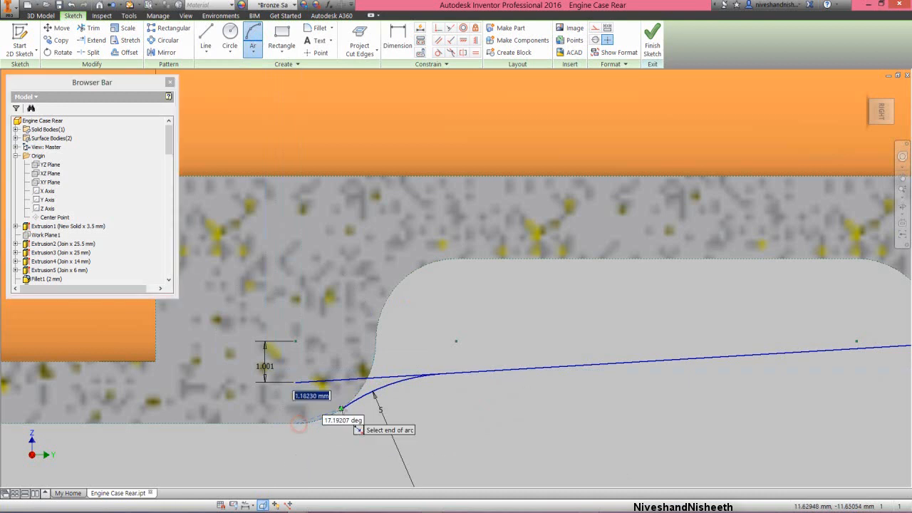
{"action": "left_click", "coordinate": [343, 404]}
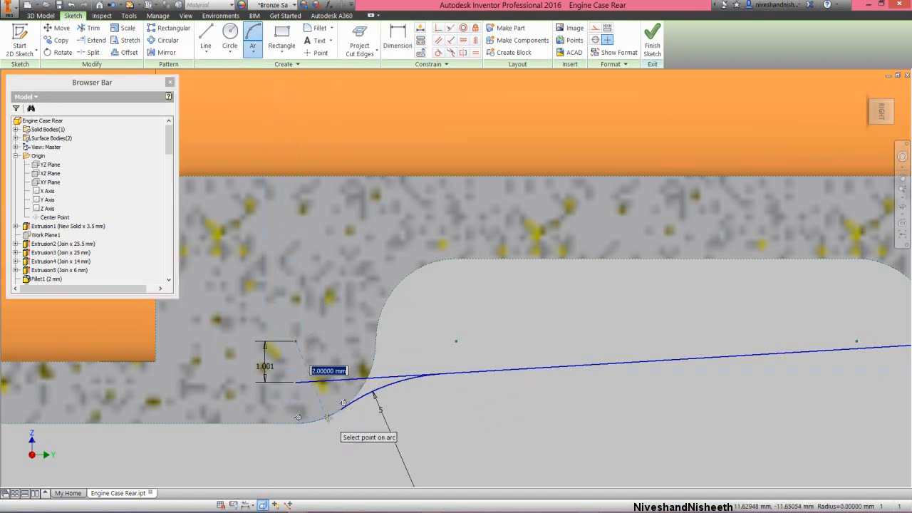
{"action": "left_click", "coordinate": [318, 421]}
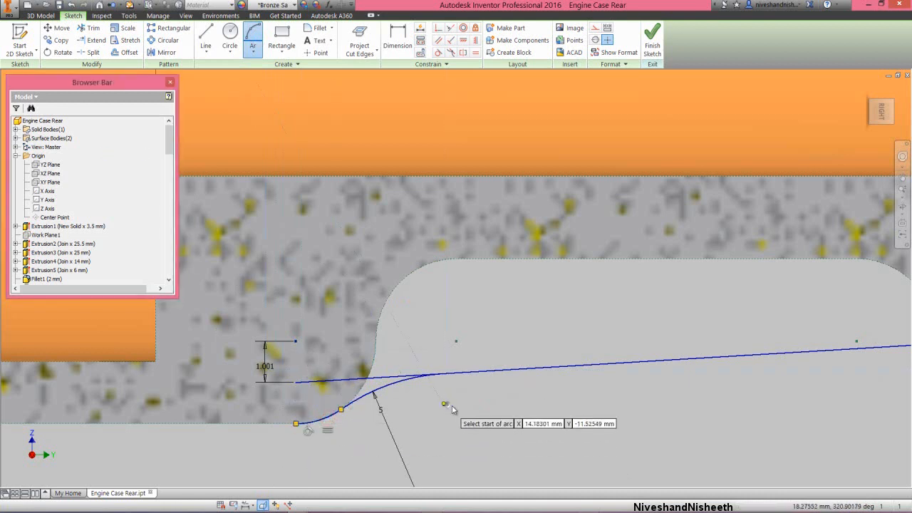
{"action": "right_click", "coordinate": [453, 408]}
{"action": "left_click", "coordinate": [485, 405]}
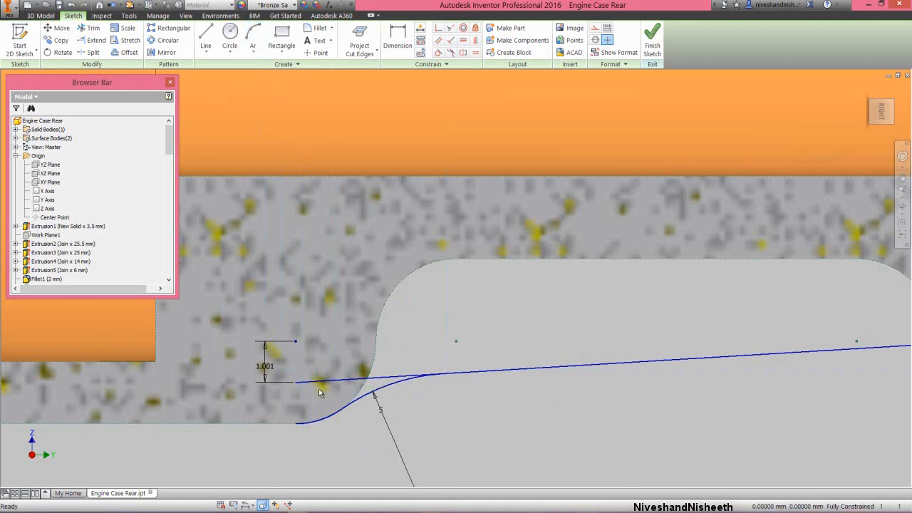
Sketch a three-point arc from the sloped line to the projected lower fillet arc at the recess's opposite end.
{"action": "scroll", "coordinate": [335, 382], "scroll_direction": "down", "scroll_amount": 3}
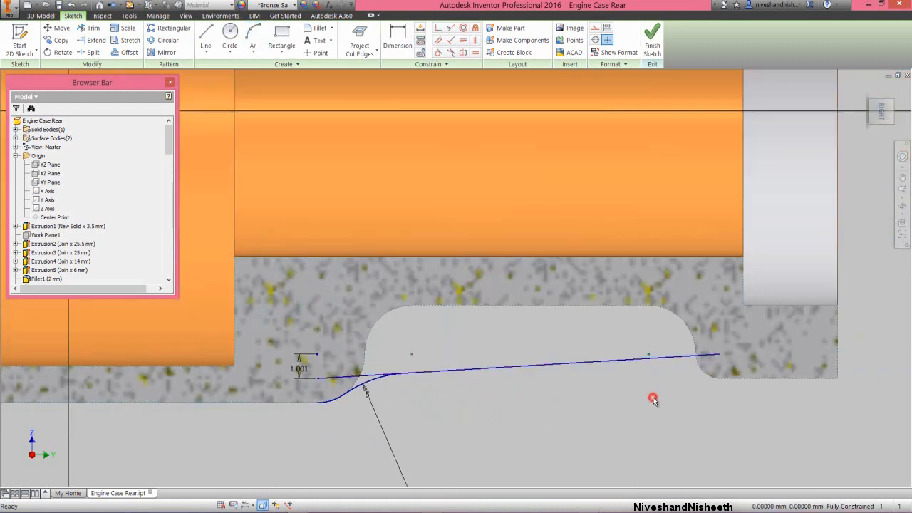
{"action": "left_click", "coordinate": [252, 37]}
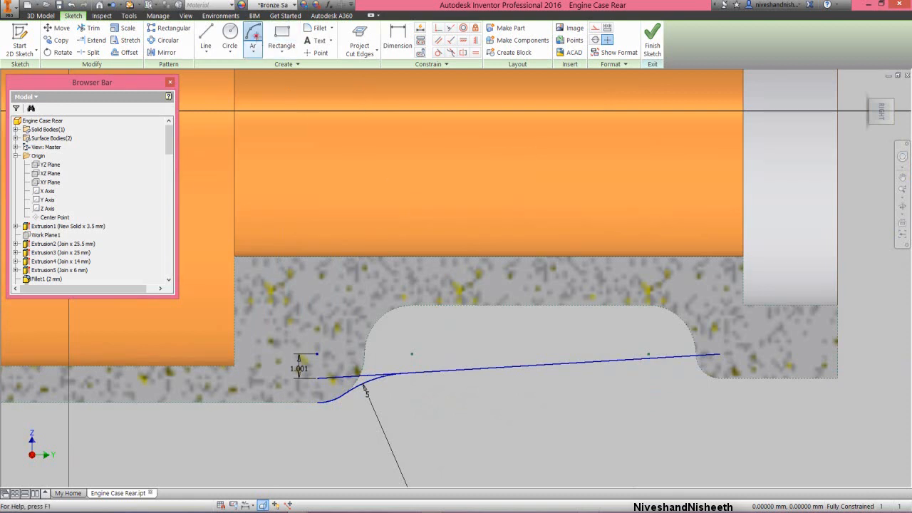
{"action": "left_click", "coordinate": [670, 357]}
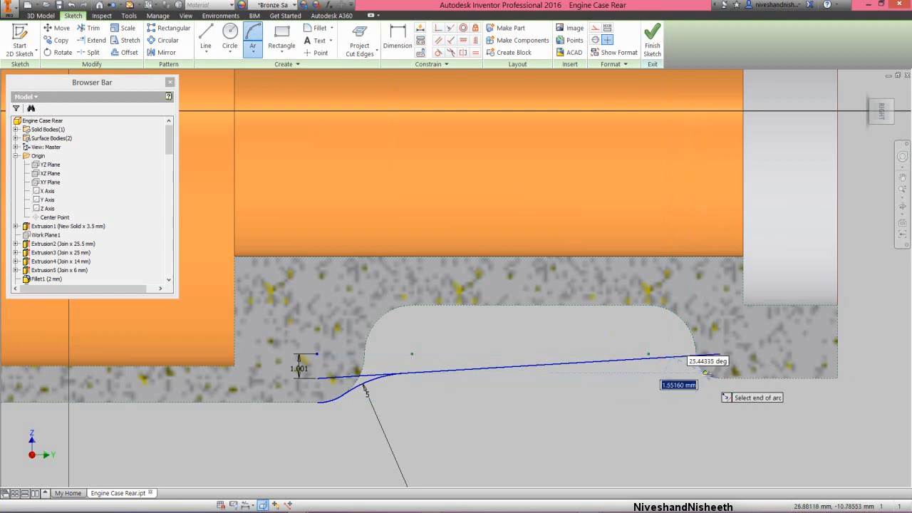
{"action": "left_click", "coordinate": [710, 372]}
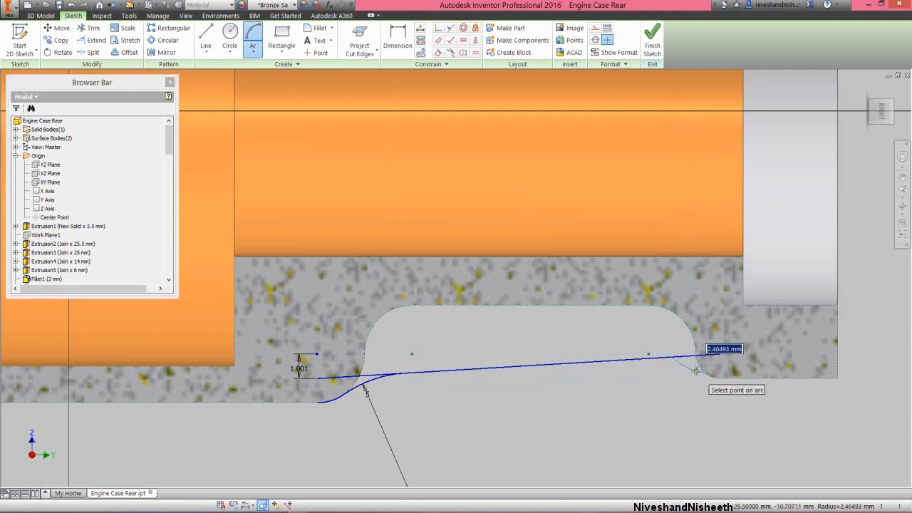
{"action": "key", "text": "Escape"}
{"action": "right_click", "coordinate": [704, 397]}
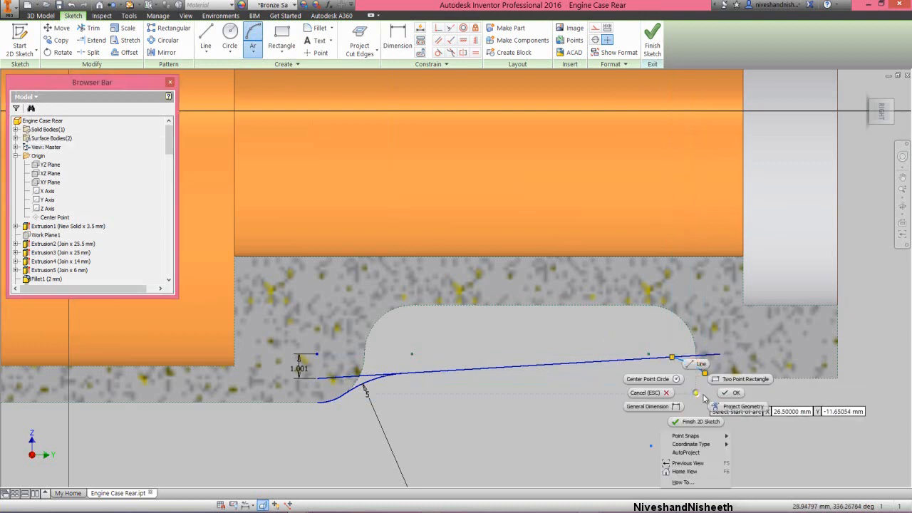
{"action": "left_click", "coordinate": [720, 392]}
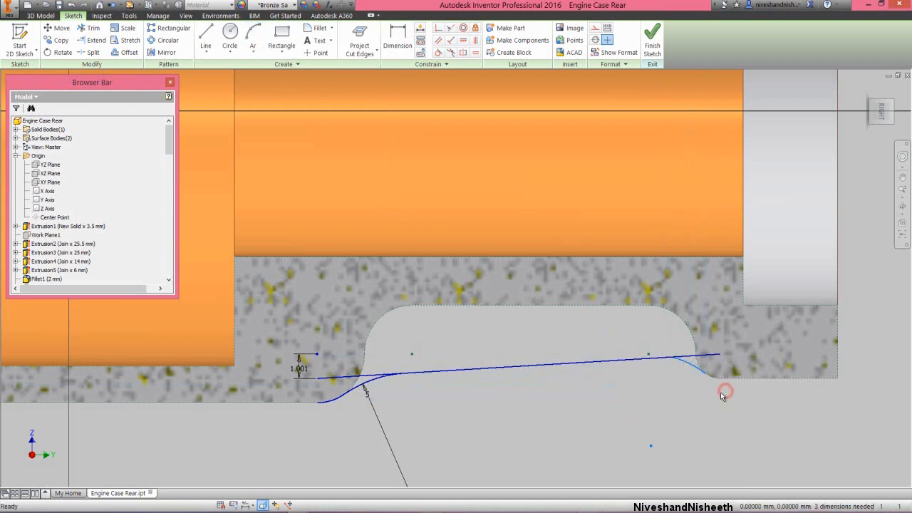
Make the new arc tangent to the sloped line and equal in radius to the 5 mm arc.
{"action": "left_click", "coordinate": [438, 53]}
{"action": "left_click", "coordinate": [690, 366]}
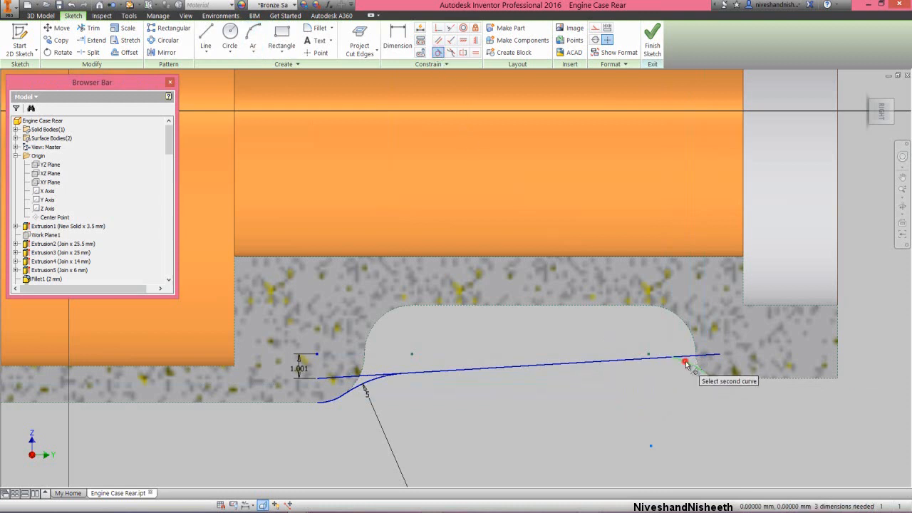
{"action": "left_click", "coordinate": [663, 357]}
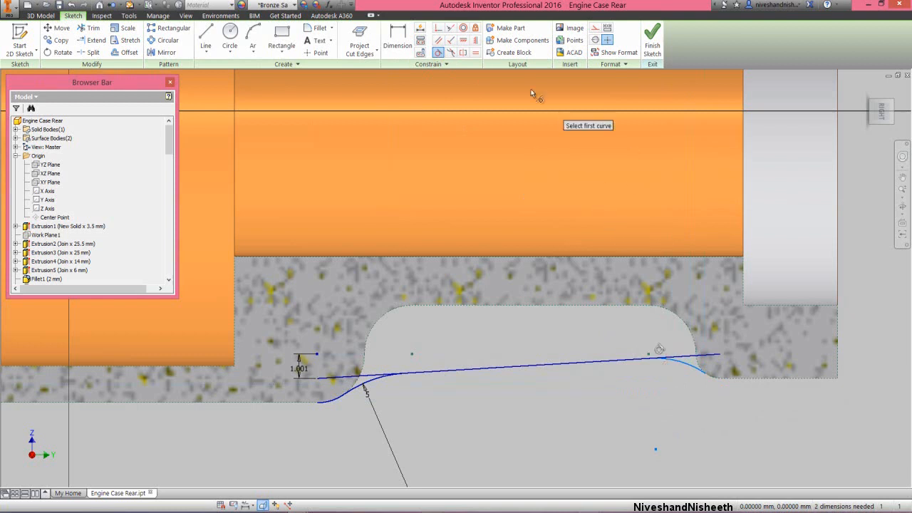
{"action": "left_click", "coordinate": [475, 52]}
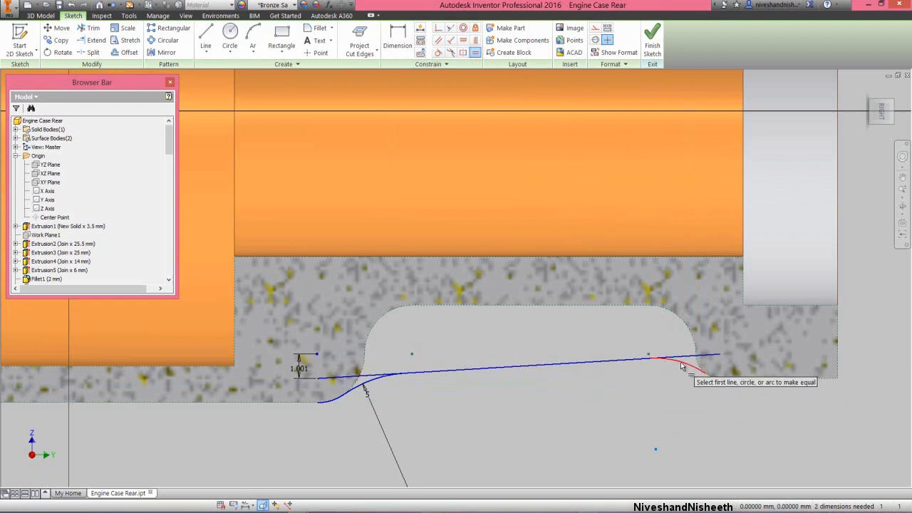
{"action": "left_click", "coordinate": [682, 364]}
{"action": "left_click", "coordinate": [373, 377]}
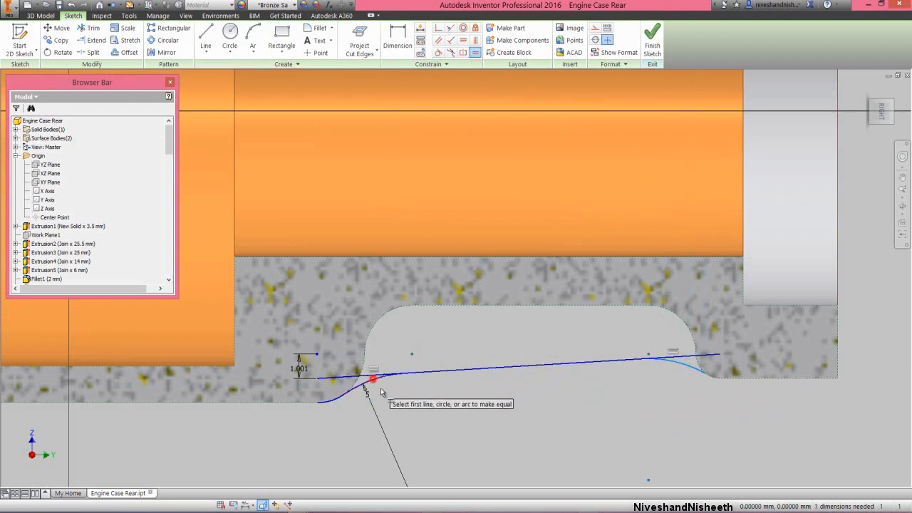
{"action": "right_click", "coordinate": [619, 405]}
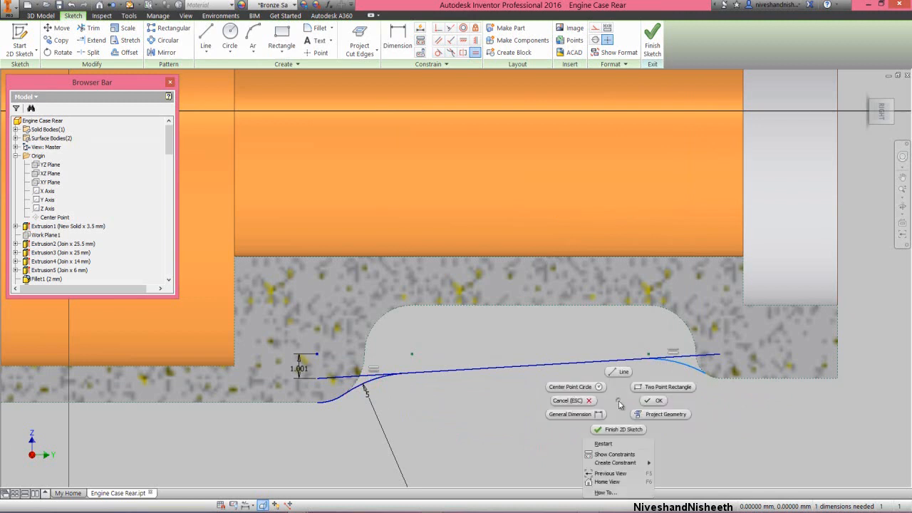
{"action": "left_click", "coordinate": [655, 400]}
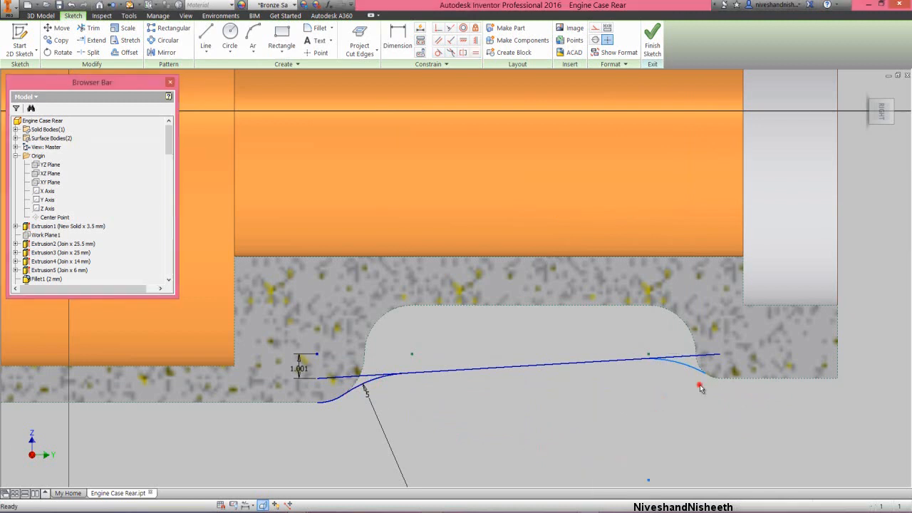
Sketch a three-point arc over the projected fillet opposite the crankcase side, from its lower end to the adjoining profile arc's end.
{"action": "left_click", "coordinate": [253, 46]}
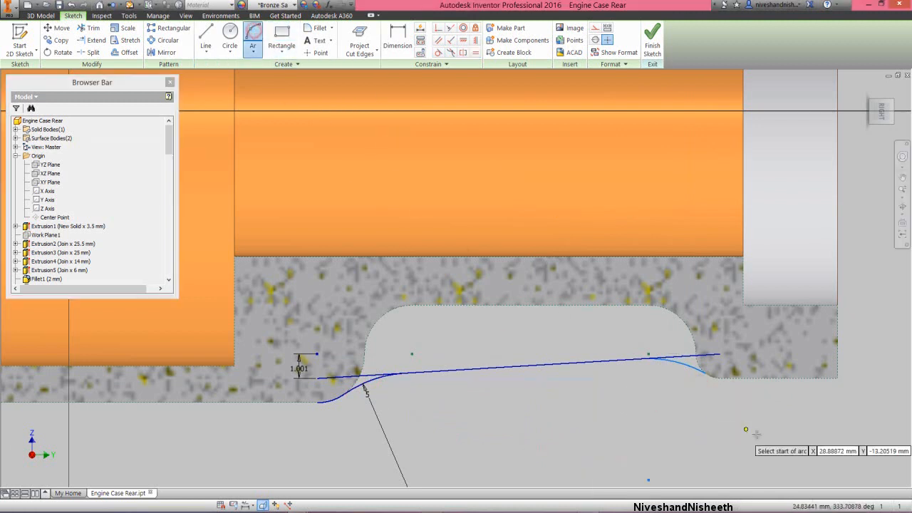
{"action": "scroll", "coordinate": [714, 380], "scroll_direction": "down", "scroll_amount": 3}
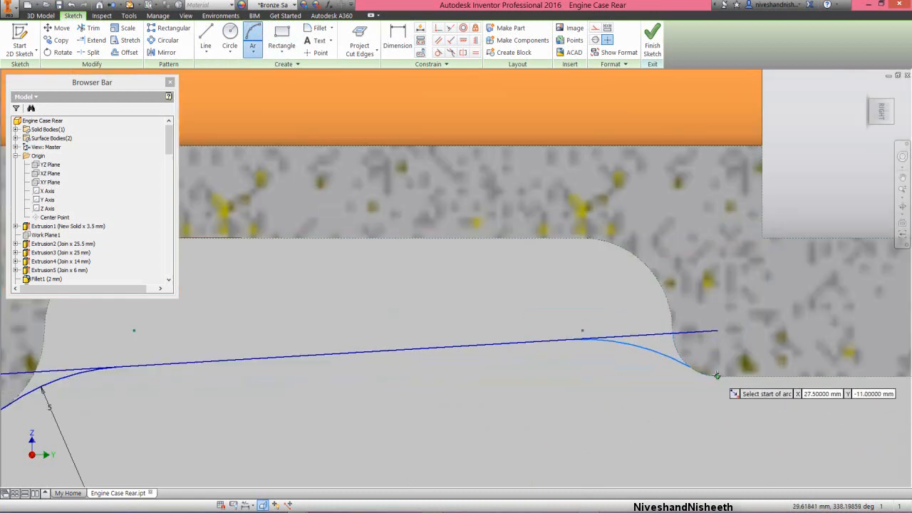
{"action": "left_click", "coordinate": [713, 376]}
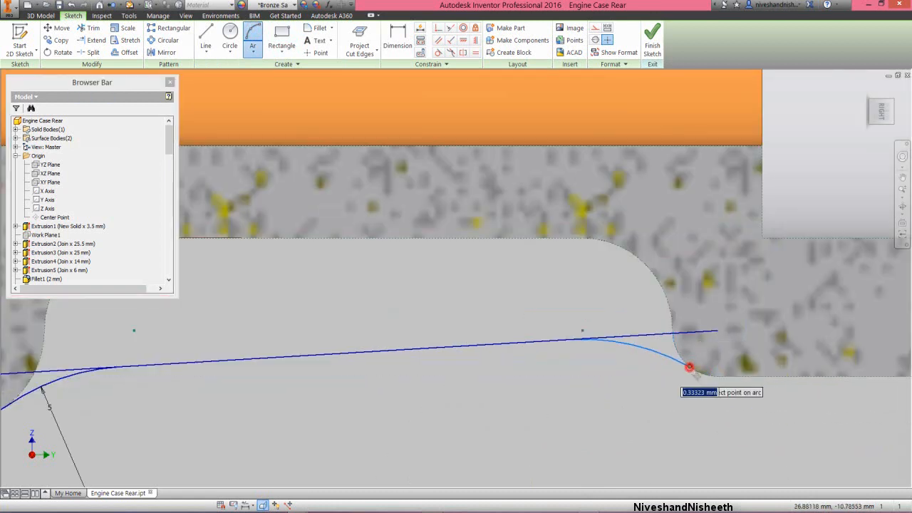
{"action": "left_click", "coordinate": [692, 370]}
{"action": "right_click", "coordinate": [673, 391]}
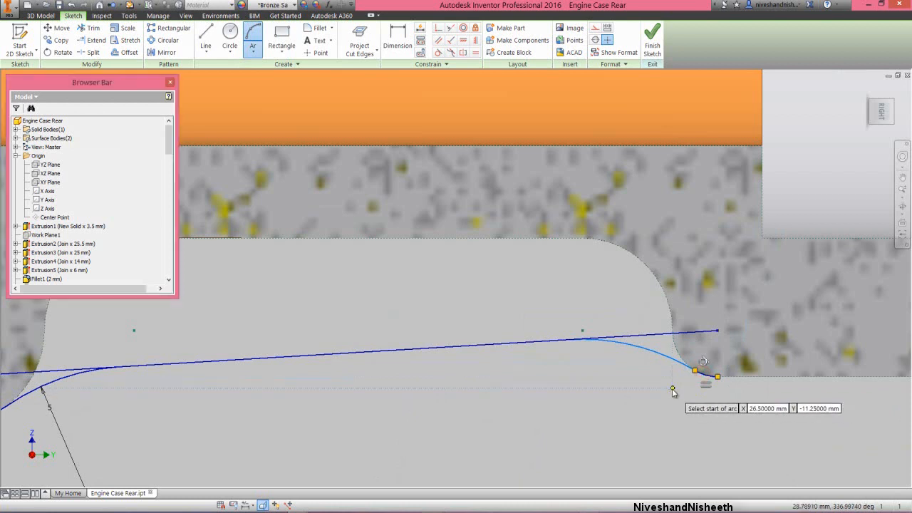
{"action": "left_click", "coordinate": [706, 387]}
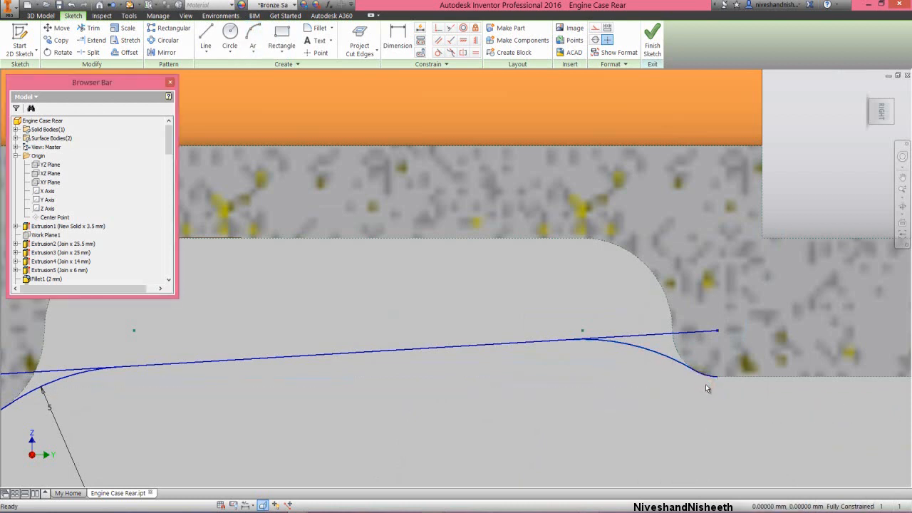
Convert the sloped line into a construction line.
{"action": "left_click", "coordinate": [652, 333]}
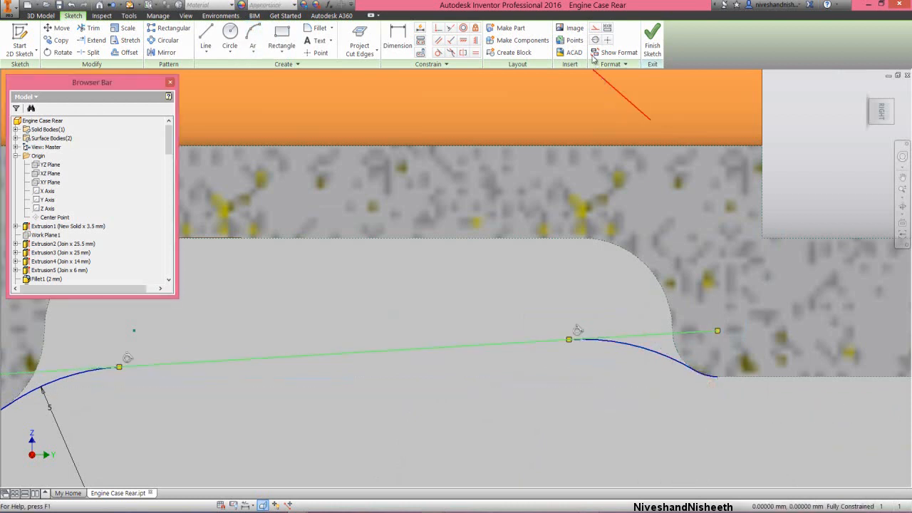
{"action": "left_click", "coordinate": [595, 29]}
{"action": "left_click", "coordinate": [586, 424]}
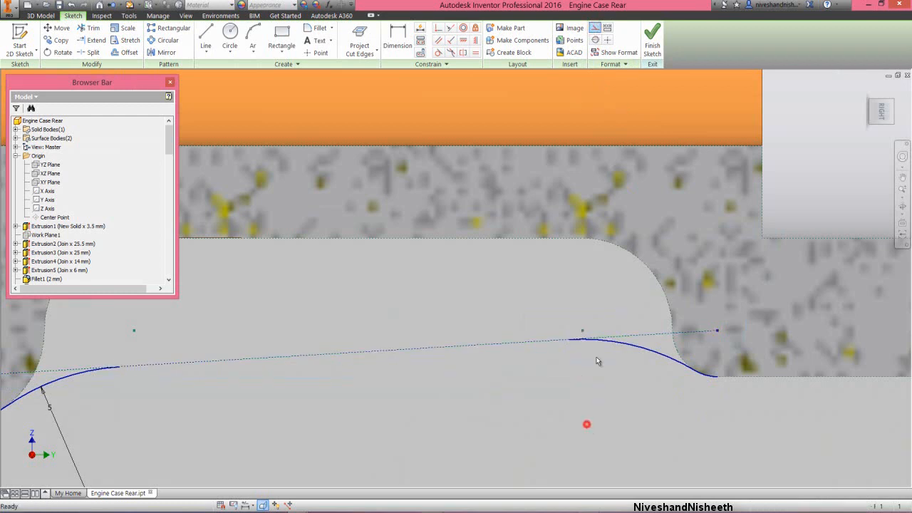
Sketch a solid line along the sloped construction line, joining the inner ends of the two 5 mm arcs.
{"action": "scroll", "coordinate": [595, 352], "scroll_direction": "up", "scroll_amount": 3}
{"action": "right_click", "coordinate": [467, 299]}
{"action": "left_click", "coordinate": [467, 267]}
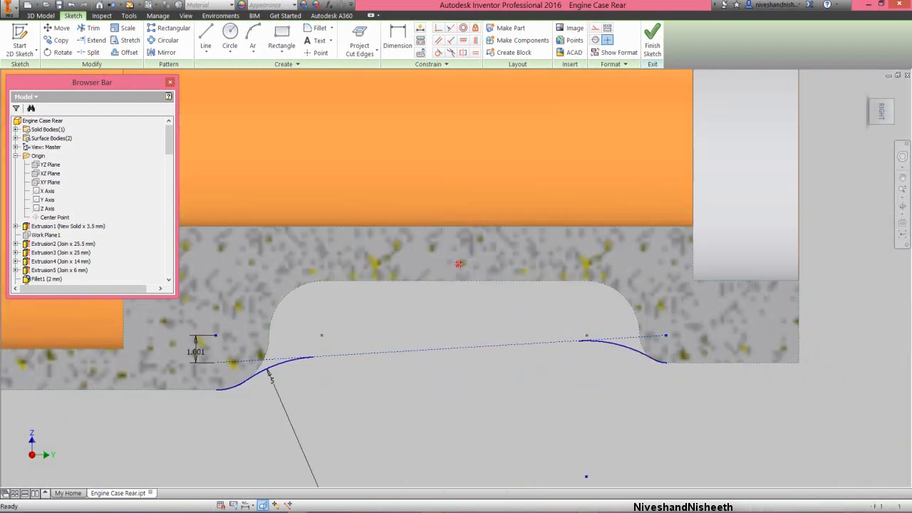
{"action": "left_click", "coordinate": [312, 356]}
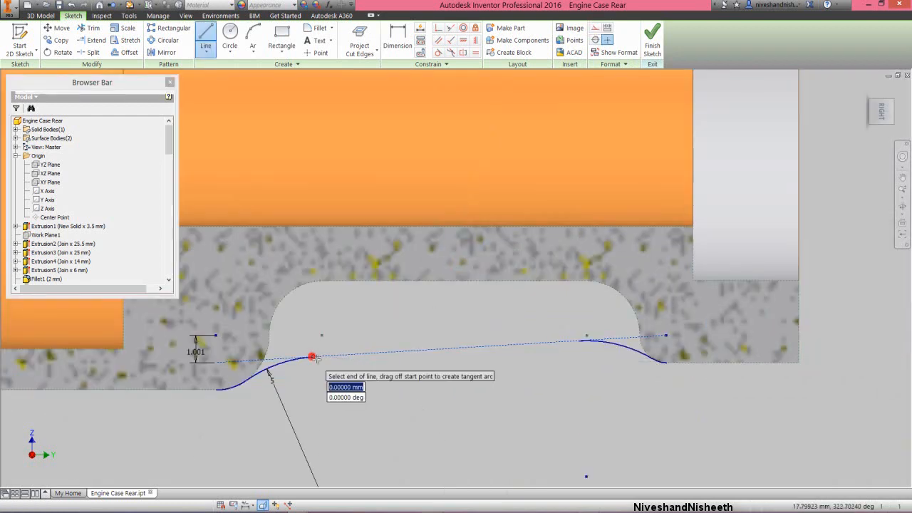
{"action": "left_click", "coordinate": [579, 341]}
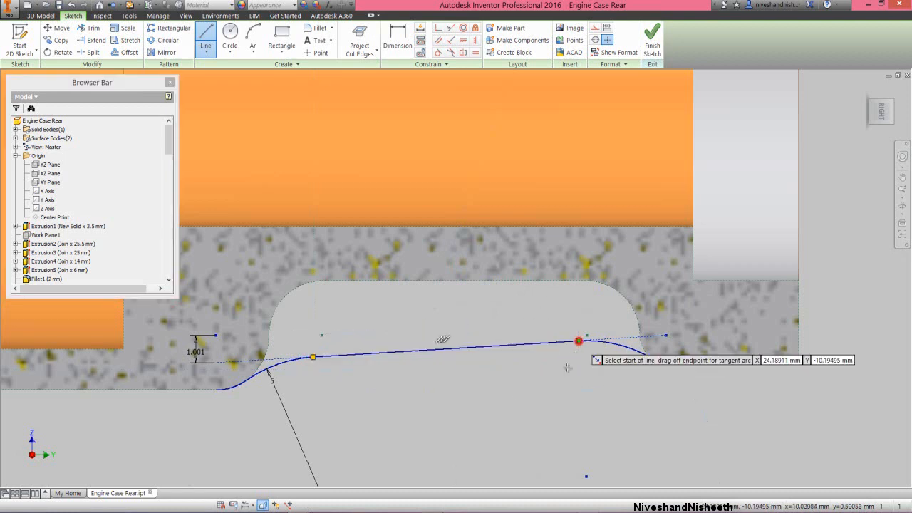
{"action": "right_click", "coordinate": [562, 375]}
{"action": "left_click", "coordinate": [601, 376]}
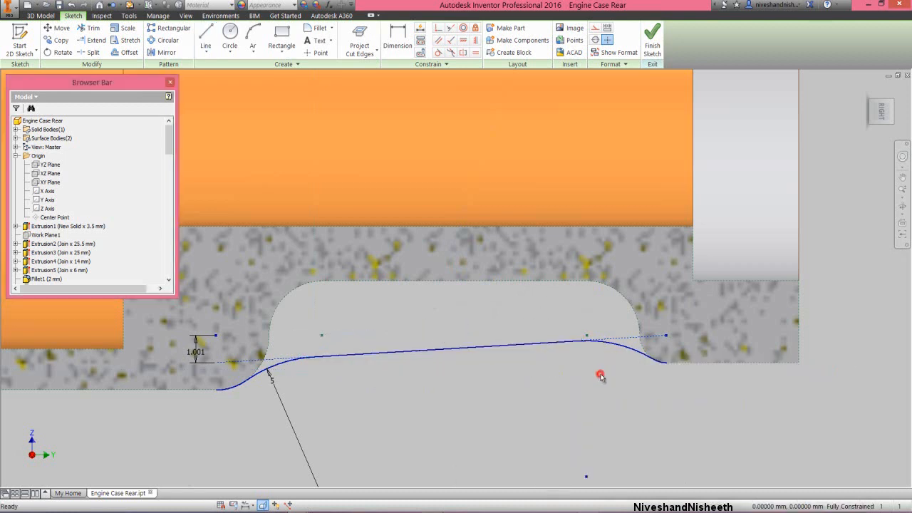
Sketch a horizontal line about 48 mm long along the main bore's axis from the crankcase end past the opposite end, and move it slightly above the axis.
{"action": "scroll", "coordinate": [539, 311], "scroll_direction": "down", "scroll_amount": 5}
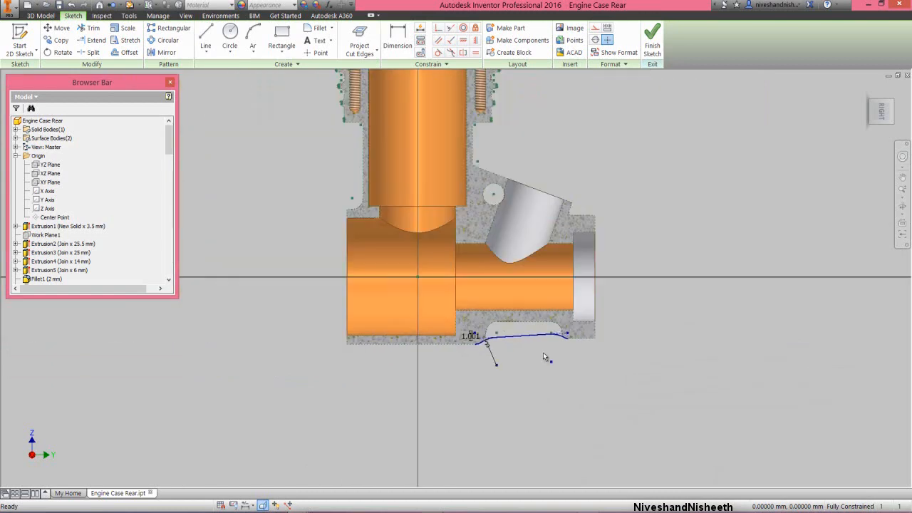
{"action": "scroll", "coordinate": [468, 243], "scroll_direction": "up", "scroll_amount": 4}
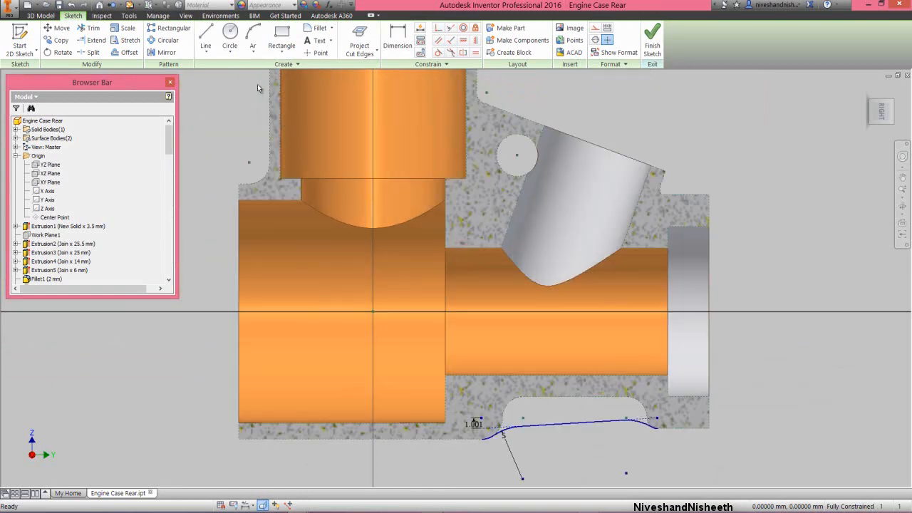
{"action": "left_click", "coordinate": [205, 37]}
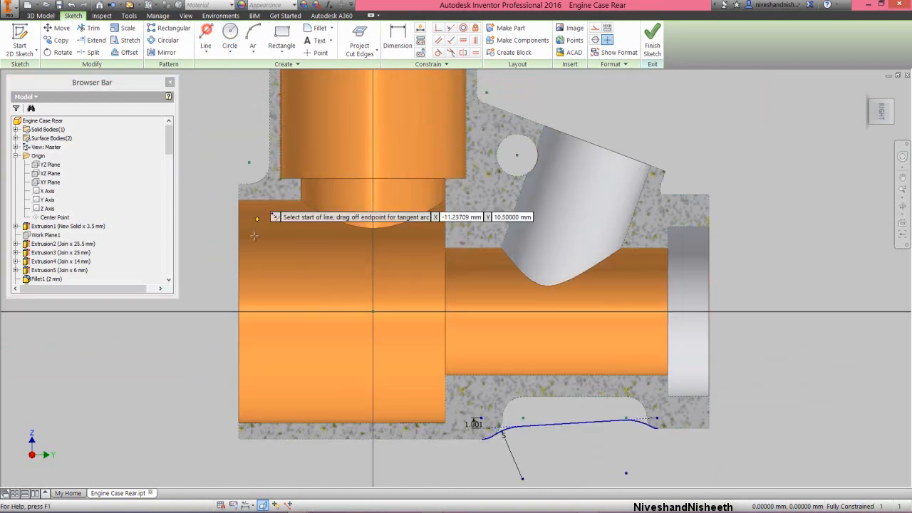
{"action": "left_click", "coordinate": [239, 311]}
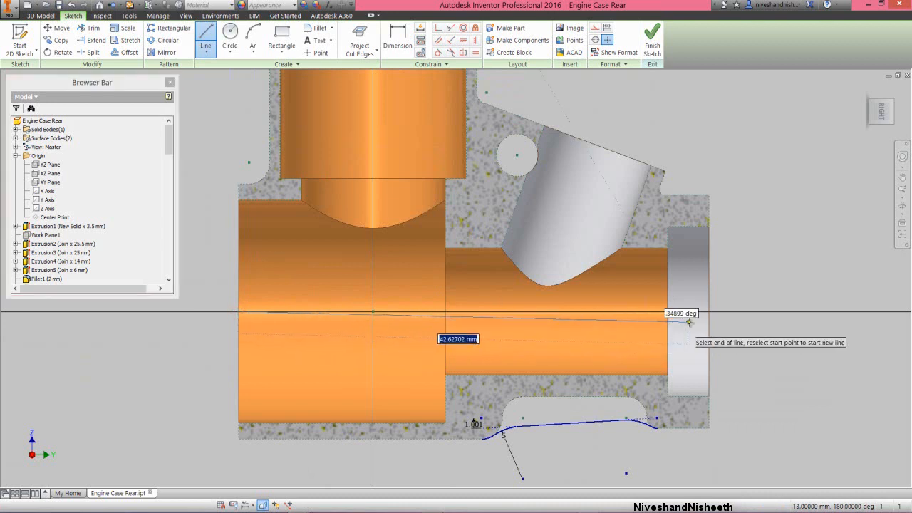
{"action": "left_click", "coordinate": [734, 312]}
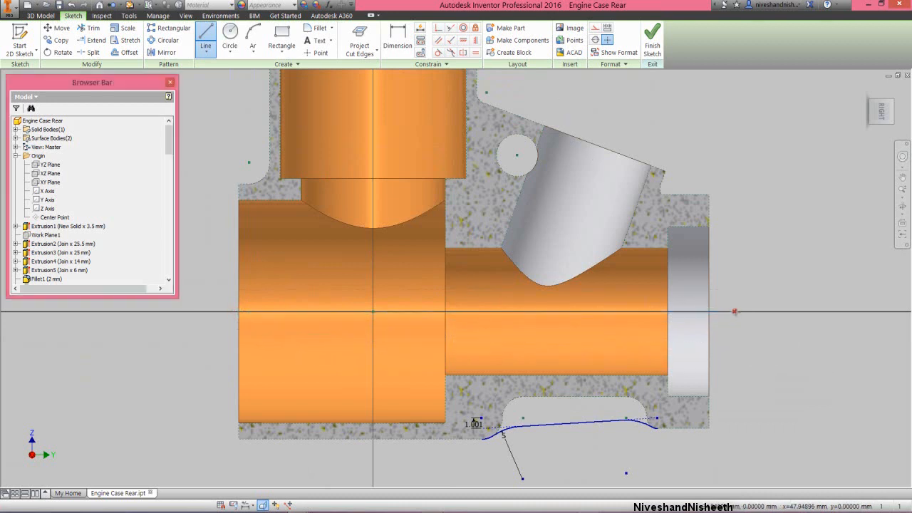
{"action": "right_click", "coordinate": [758, 227]}
{"action": "left_click", "coordinate": [788, 228]}
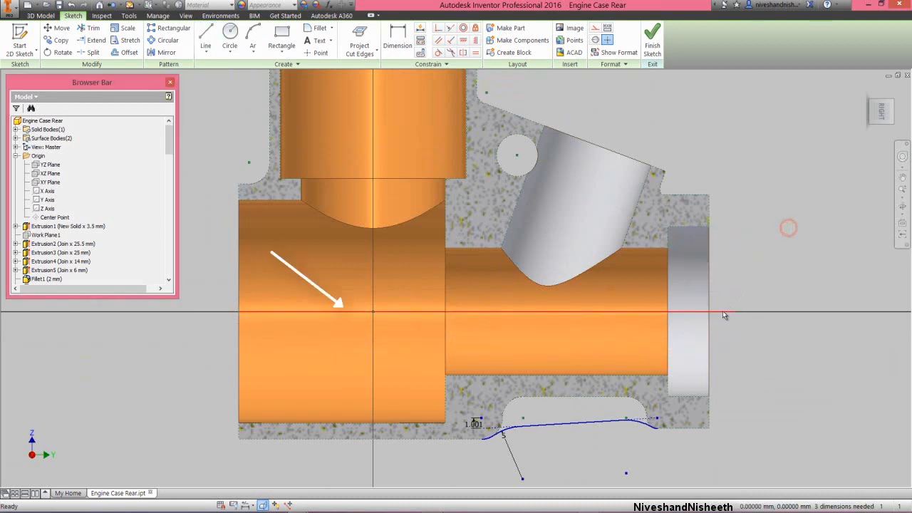
{"action": "left_click_drag", "start_coordinate": [722, 310], "coordinate": [723, 294]}
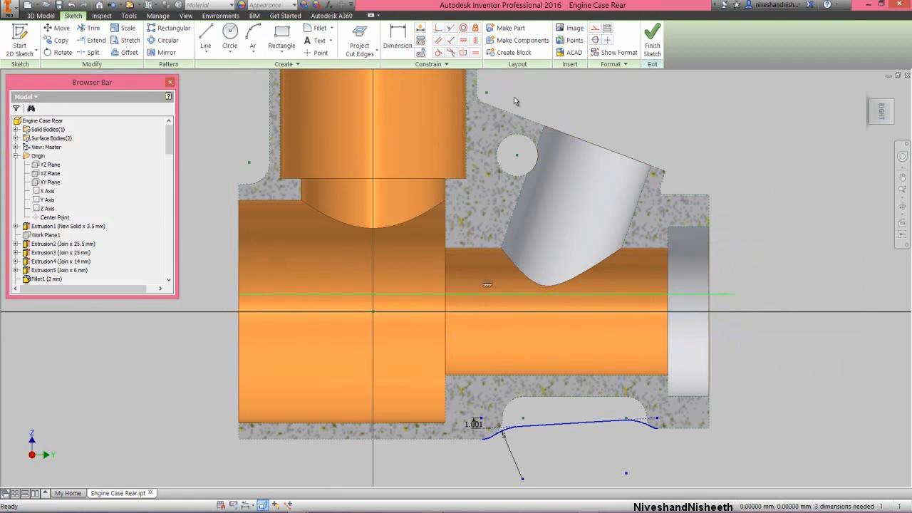
Constrain the horizontal axis line coincident with the sketch origin and finish the sketch.
{"action": "left_click", "coordinate": [438, 28]}
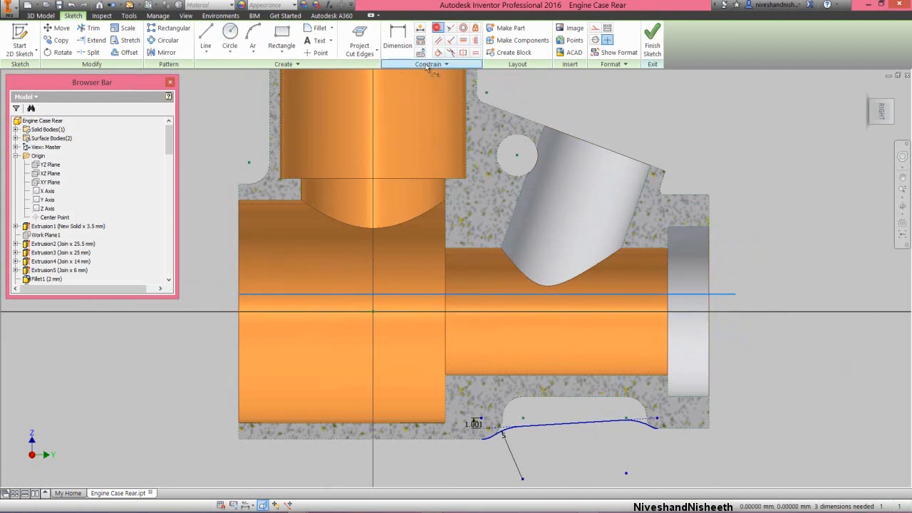
{"action": "left_click", "coordinate": [396, 293]}
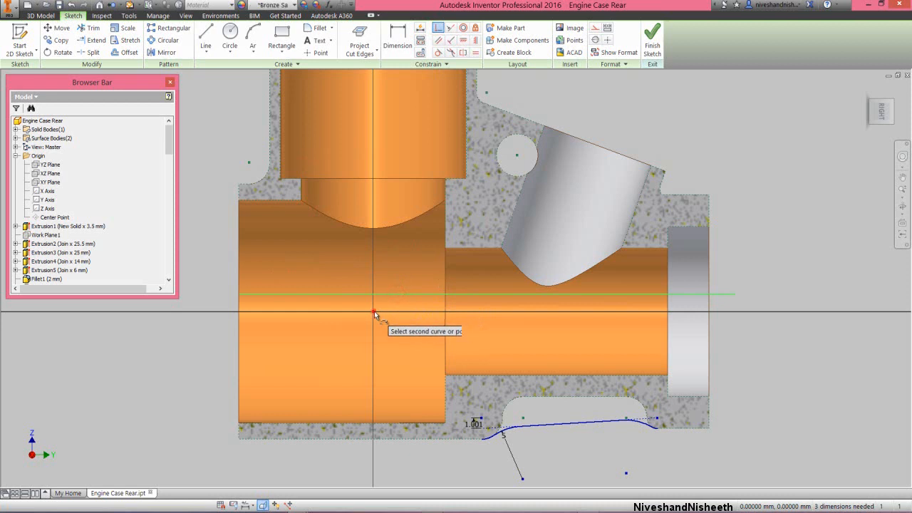
{"action": "left_click", "coordinate": [374, 310]}
{"action": "right_click", "coordinate": [784, 151]}
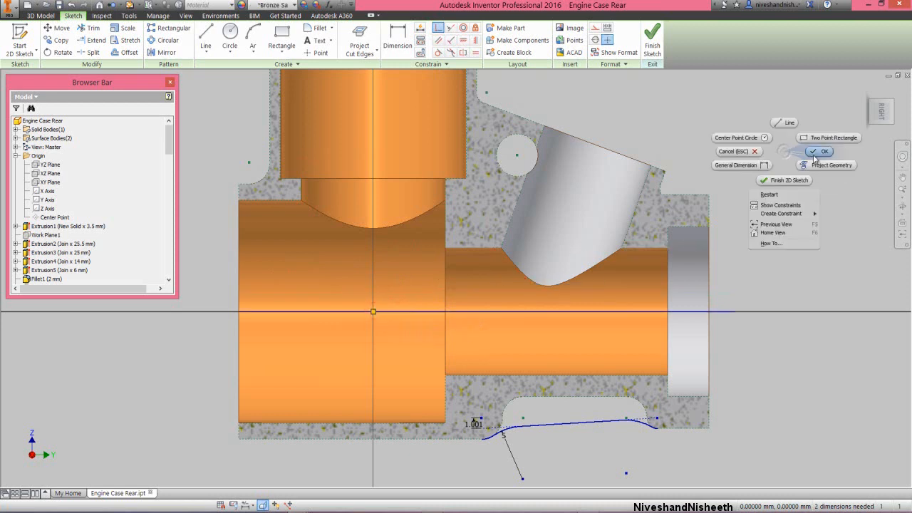
{"action": "left_click", "coordinate": [815, 154]}
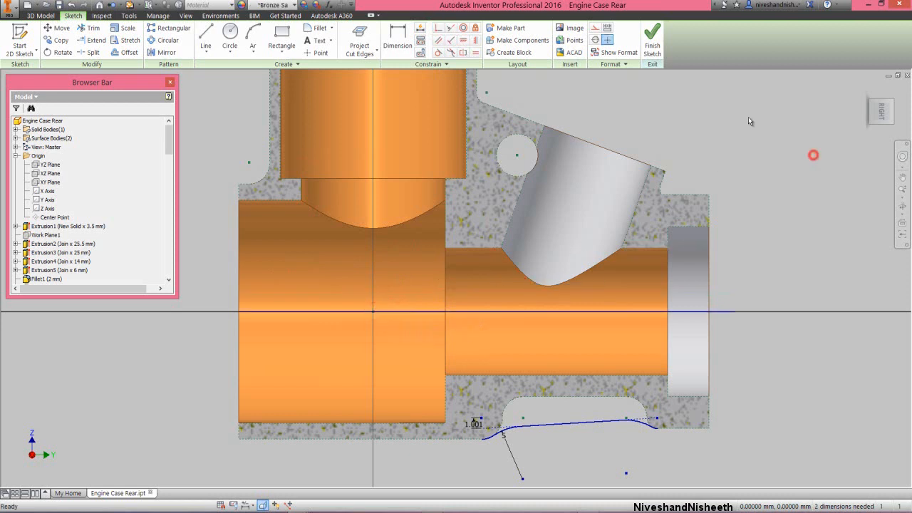
{"action": "left_click", "coordinate": [654, 37]}
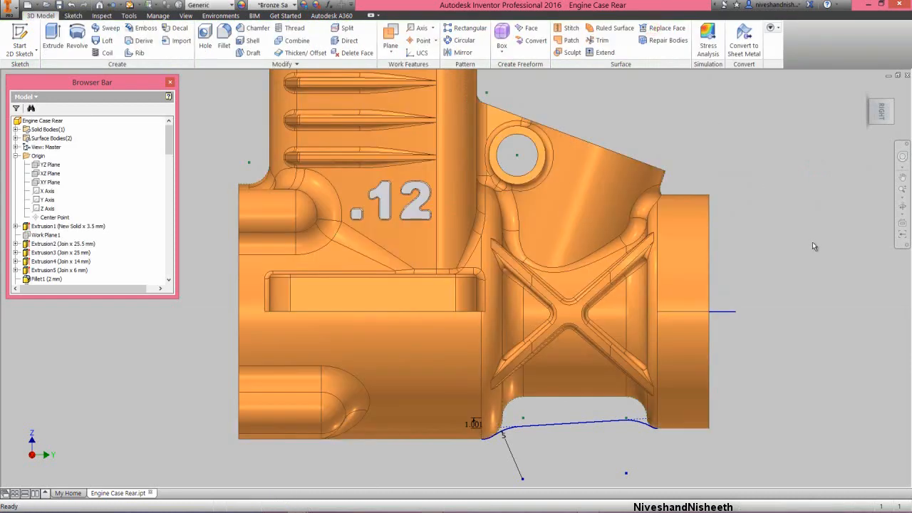
Set up a surface Revolve of the curved rib profile around the horizontal axis line.
{"action": "left_click", "coordinate": [903, 203]}
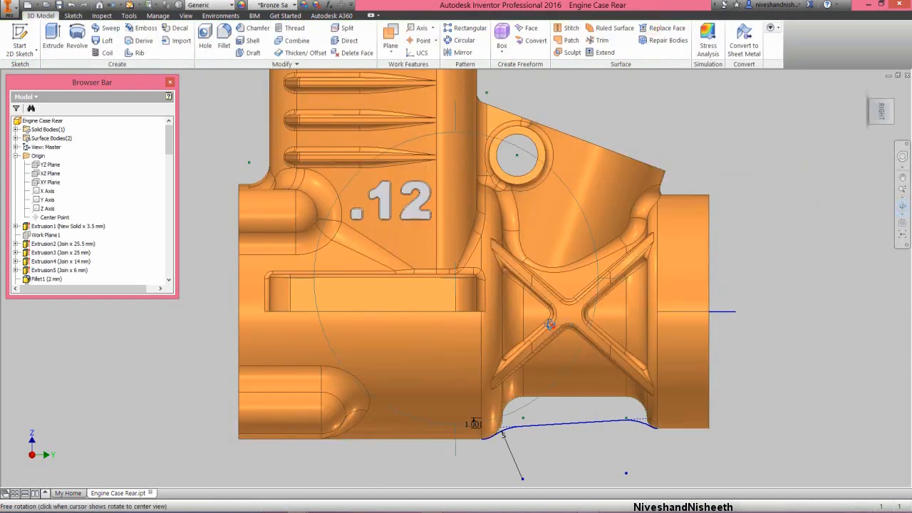
{"action": "left_click_drag", "start_coordinate": [549, 324], "coordinate": [474, 243]}
{"action": "right_click", "coordinate": [475, 242]}
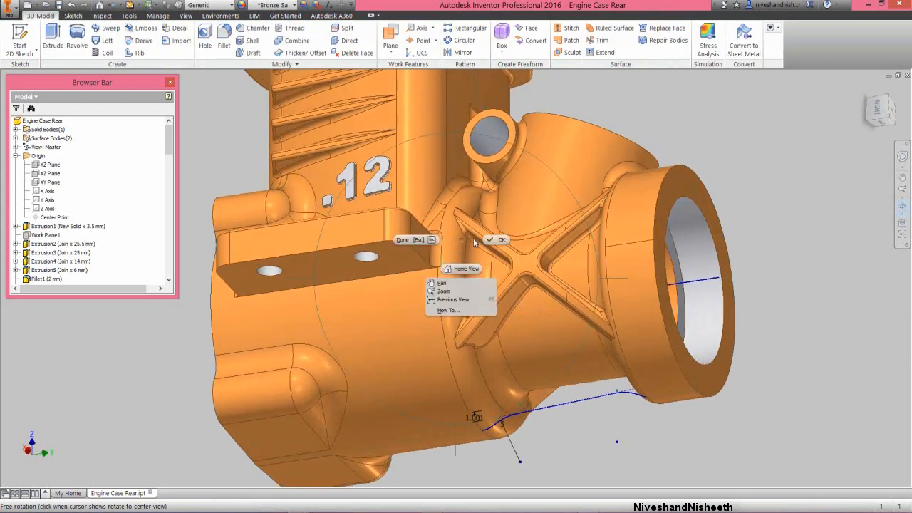
{"action": "left_click", "coordinate": [496, 240]}
{"action": "left_click", "coordinate": [77, 36]}
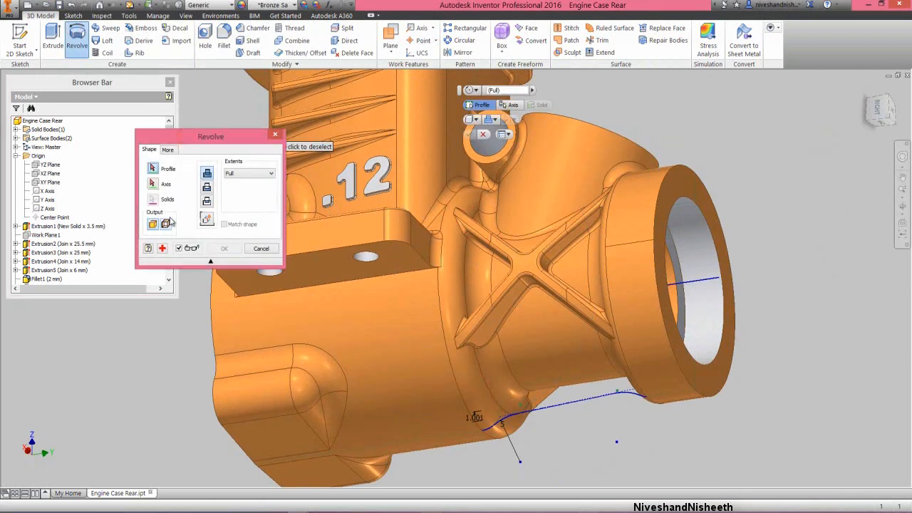
{"action": "left_click", "coordinate": [165, 225]}
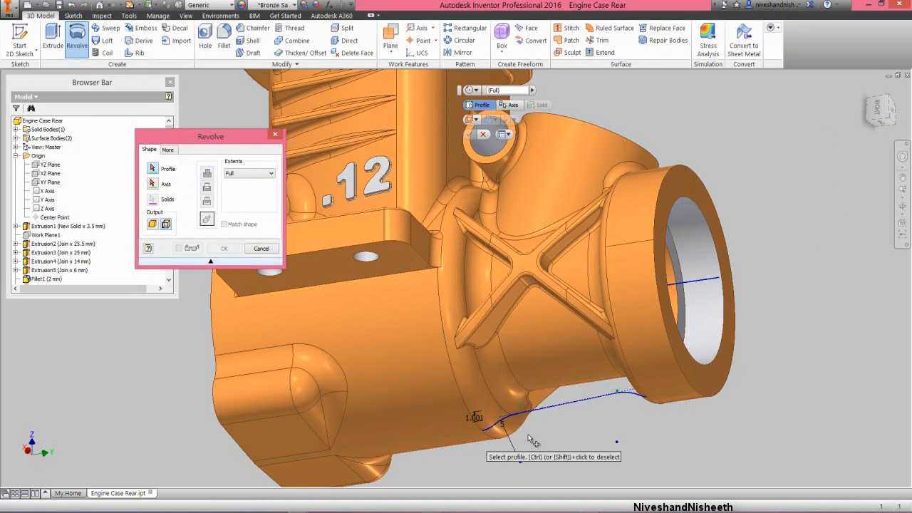
{"action": "left_click", "coordinate": [630, 394]}
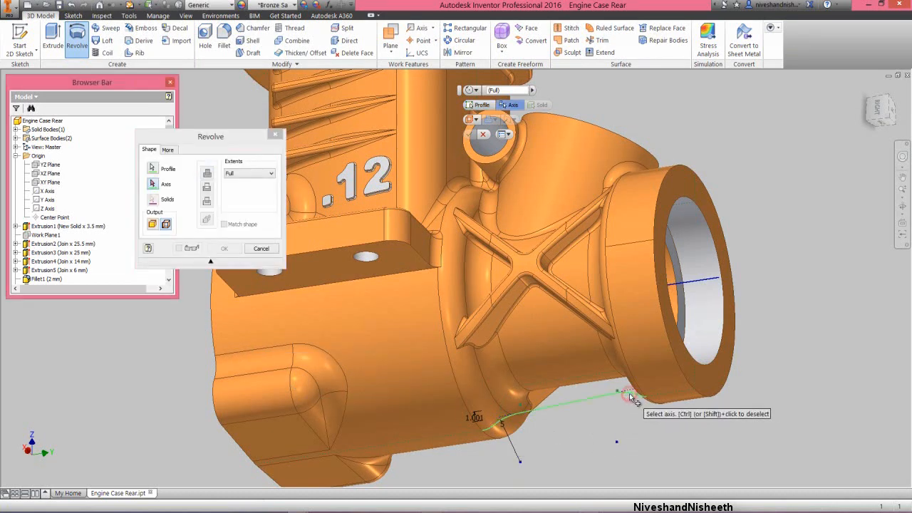
{"action": "left_click", "coordinate": [153, 184]}
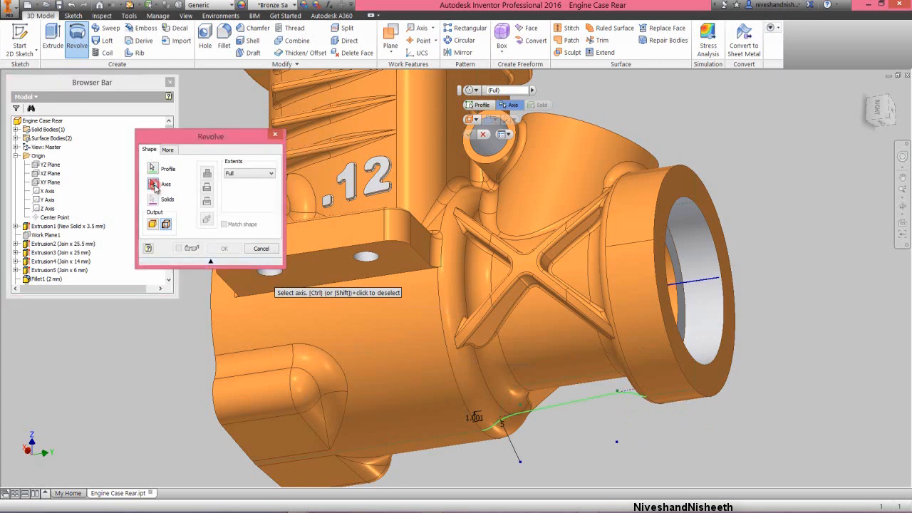
{"action": "left_click", "coordinate": [700, 285]}
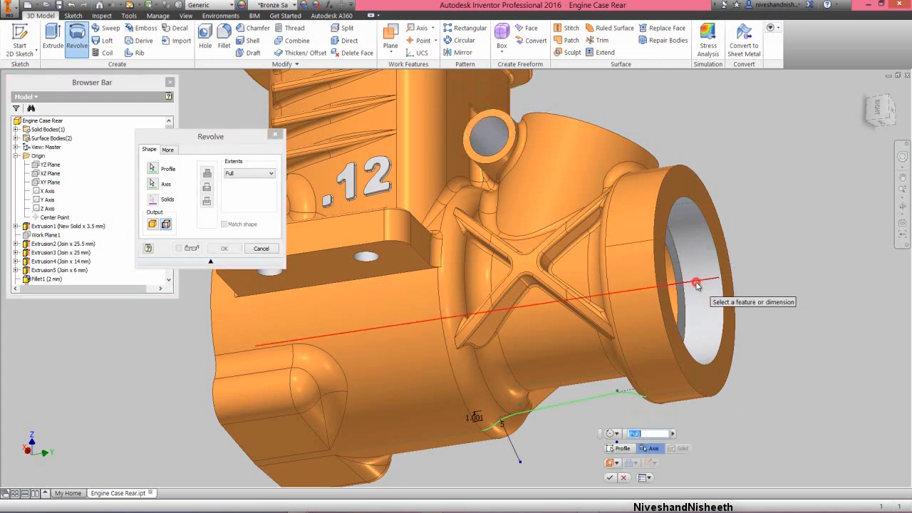
Limit the revolved surface to a 10-degree angle, symmetric about the sketch plane, and create it.
{"action": "left_click", "coordinate": [258, 173]}
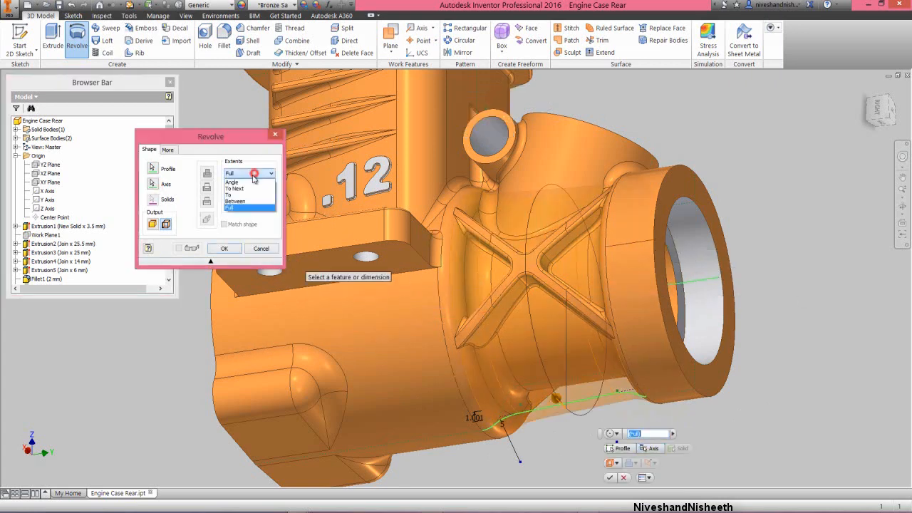
{"action": "left_click", "coordinate": [250, 184]}
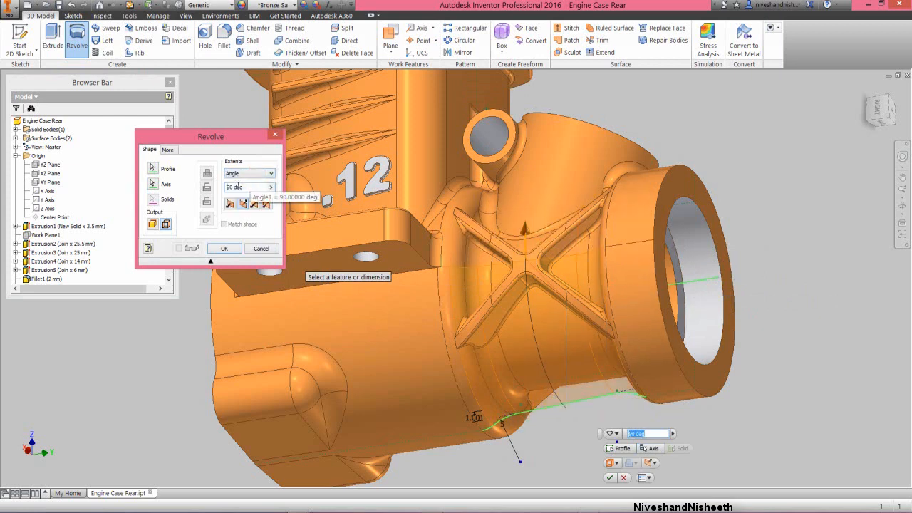
{"action": "left_click", "coordinate": [233, 187]}
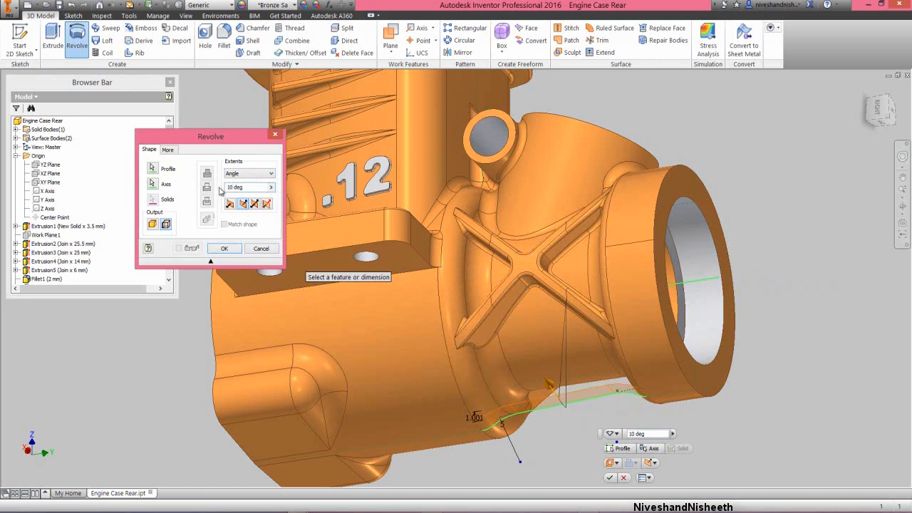
{"action": "left_click", "coordinate": [256, 204]}
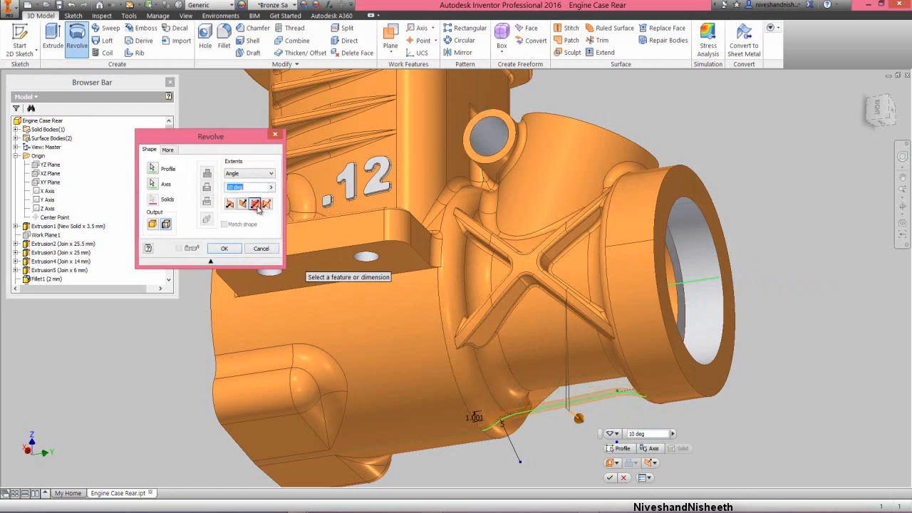
{"action": "left_click", "coordinate": [224, 248]}
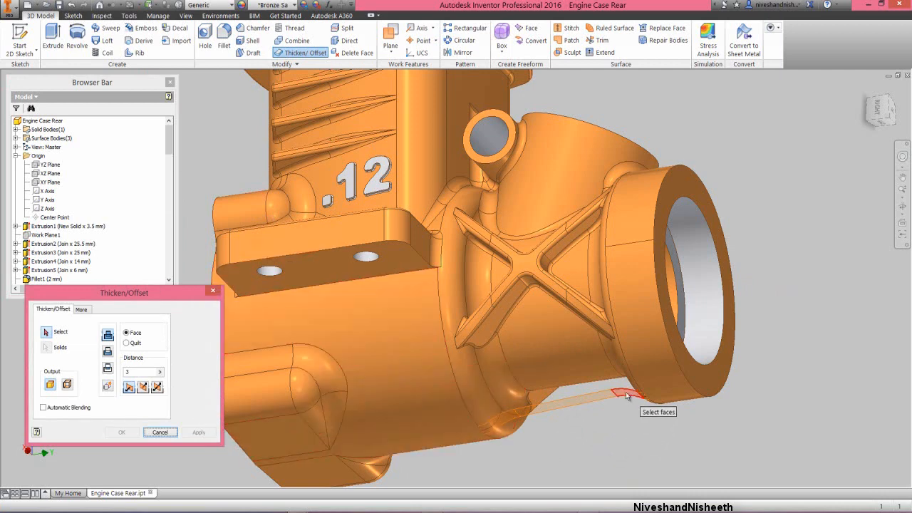
Thicken the revolved surface's faces by 3 mm towards the engine case body, joining the result to the solid.
{"action": "left_click", "coordinate": [602, 401]}
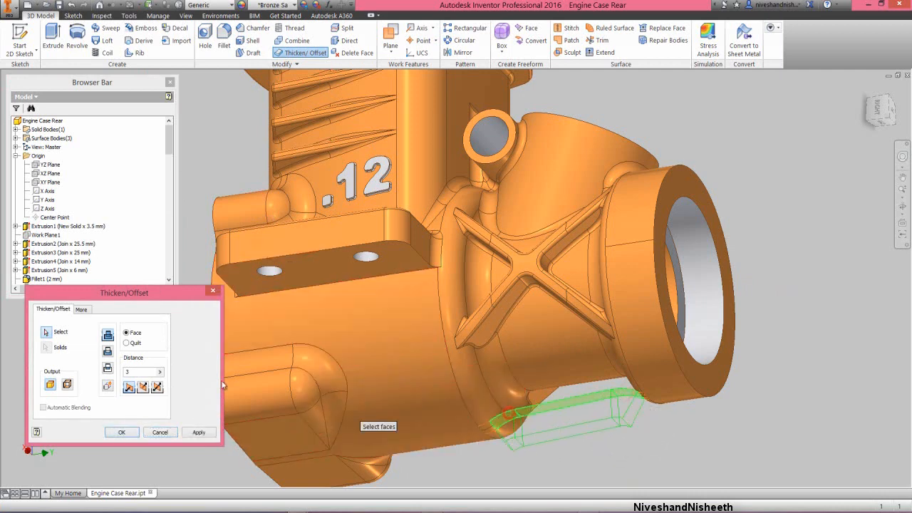
{"action": "left_click", "coordinate": [144, 387]}
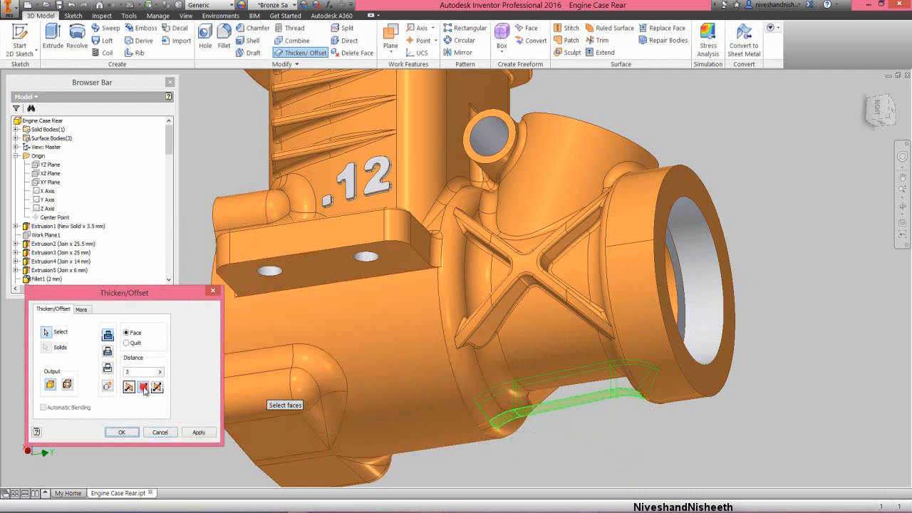
{"action": "left_click", "coordinate": [122, 433]}
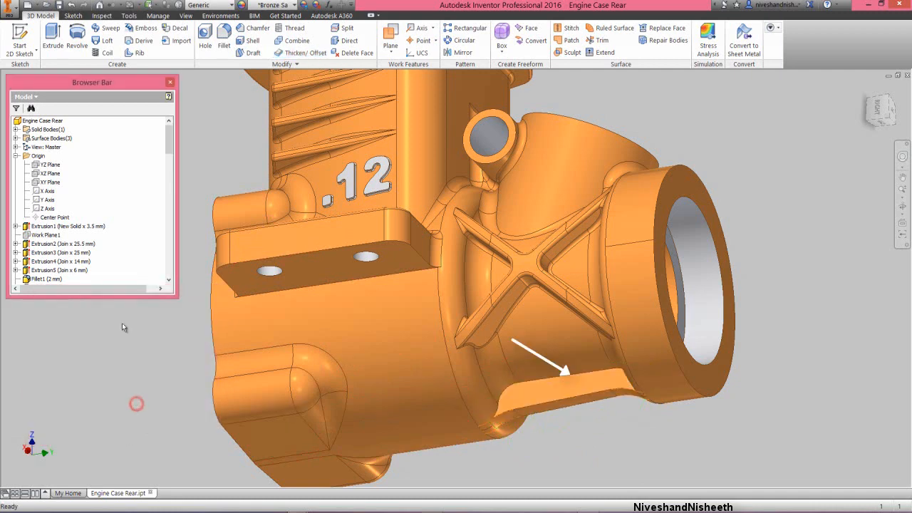
Hide the revolved surface, leaving only the thickened rib displayed, and save the part.
{"action": "right_click", "coordinate": [150, 147]}
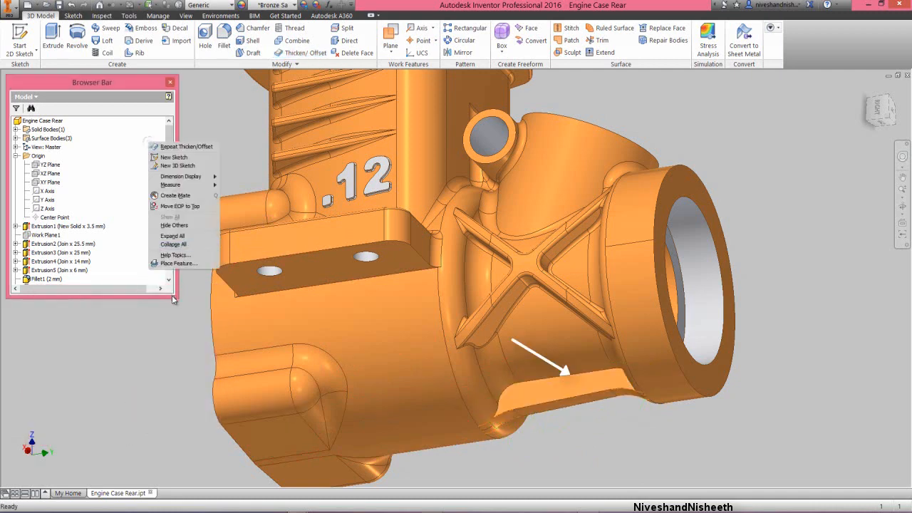
{"action": "left_click", "coordinate": [181, 248]}
{"action": "left_click_drag", "start_coordinate": [170, 138], "coordinate": [169, 258]}
{"action": "left_click", "coordinate": [50, 261]}
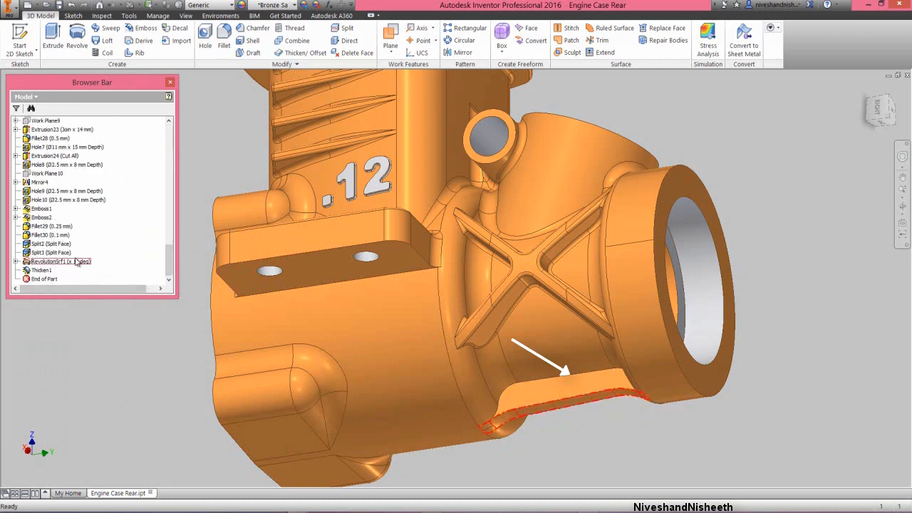
{"action": "right_click", "coordinate": [50, 261]}
{"action": "left_click", "coordinate": [94, 366]}
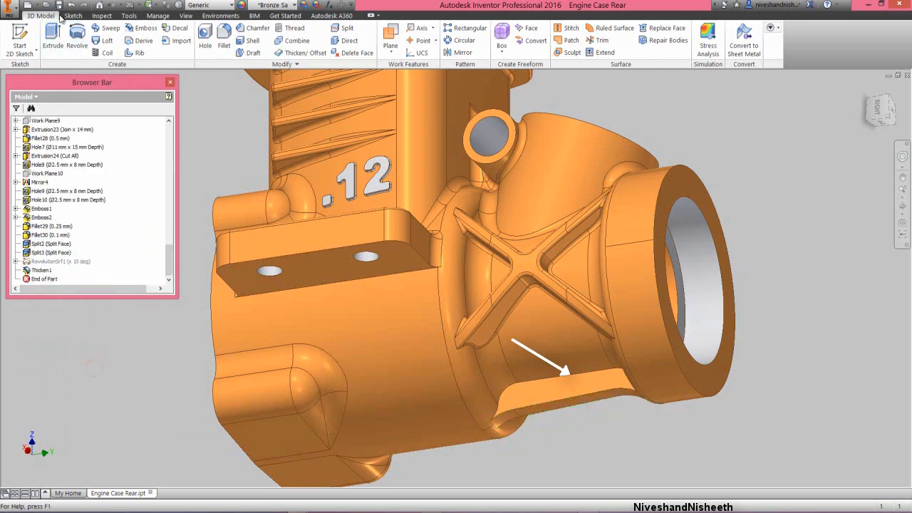
{"action": "left_click", "coordinate": [59, 5]}
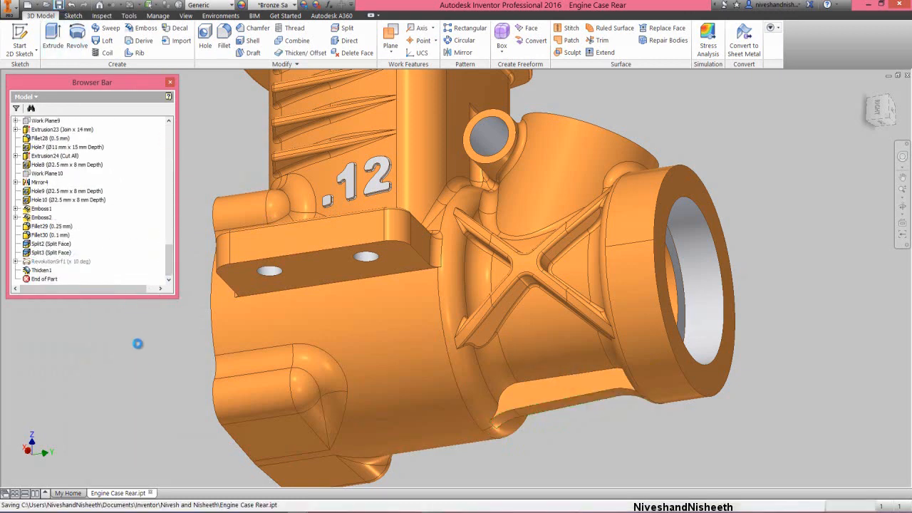
Start a 2D sketch for an extrusion on the ring-shaped step face inside the crankcase bore.
{"action": "left_click", "coordinate": [869, 89]}
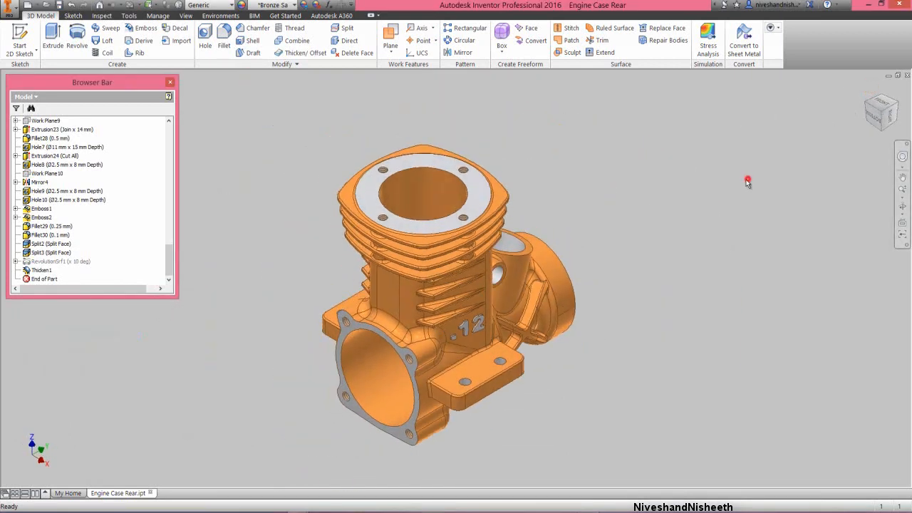
{"action": "left_click", "coordinate": [902, 198]}
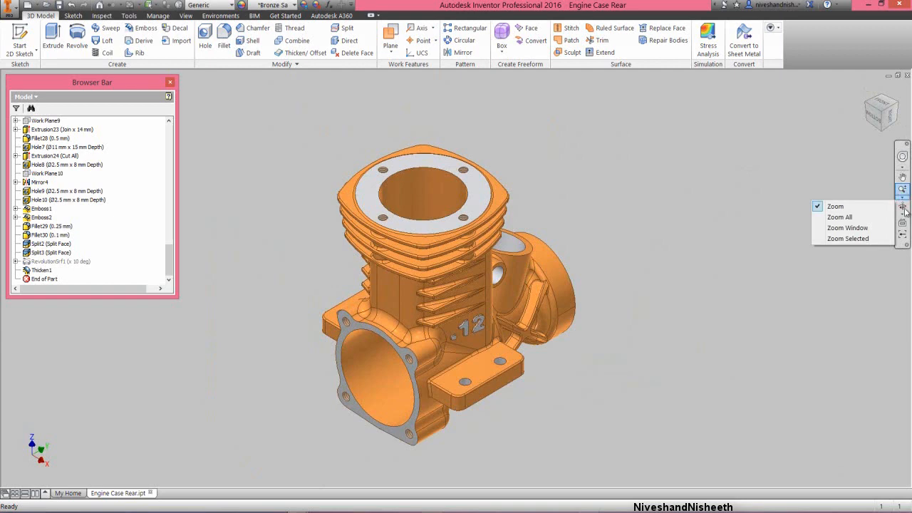
{"action": "left_click", "coordinate": [902, 206]}
{"action": "left_click_drag", "start_coordinate": [456, 299], "coordinate": [422, 341]}
{"action": "right_click", "coordinate": [421, 341]}
{"action": "left_click", "coordinate": [447, 338]}
{"action": "scroll", "coordinate": [424, 360], "scroll_direction": "down", "scroll_amount": 3}
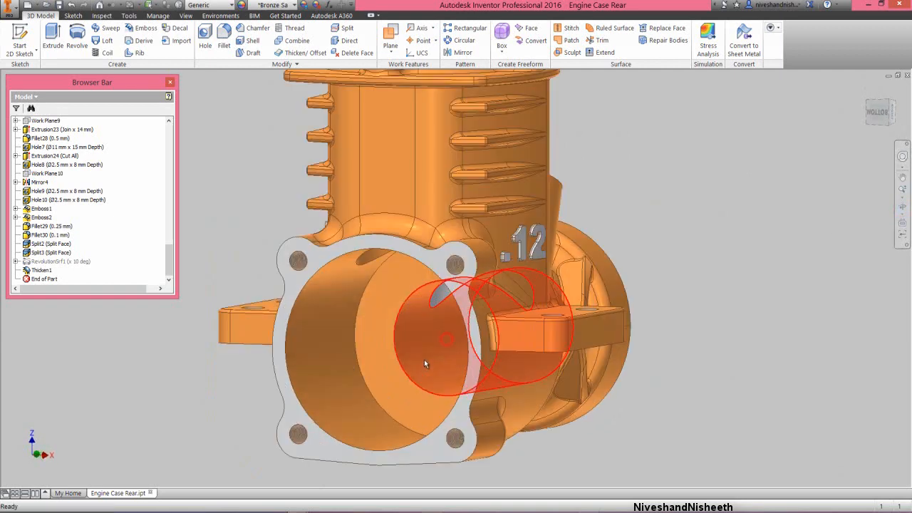
{"action": "left_click", "coordinate": [379, 342]}
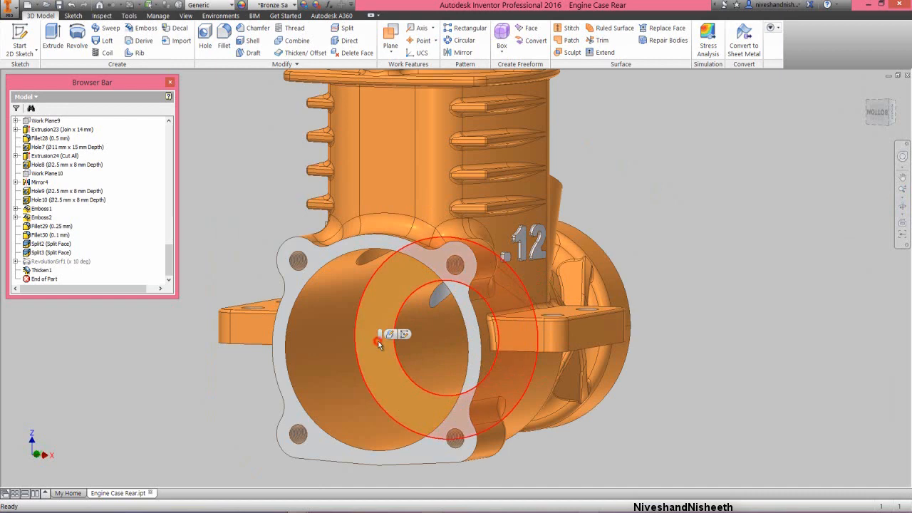
{"action": "left_click", "coordinate": [54, 35]}
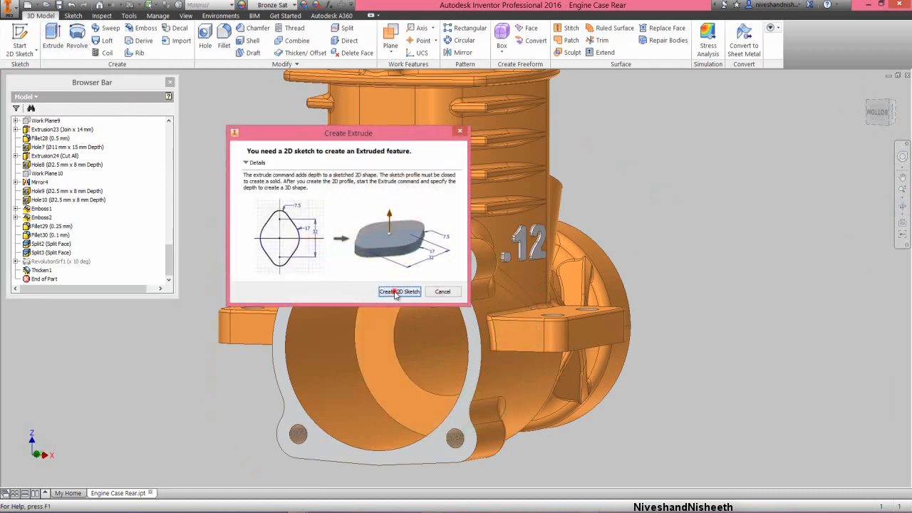
{"action": "left_click", "coordinate": [396, 292]}
Sketch a 19 mm diameter circle centred on the origin on the bore's step face.
{"action": "right_click", "coordinate": [276, 198]}
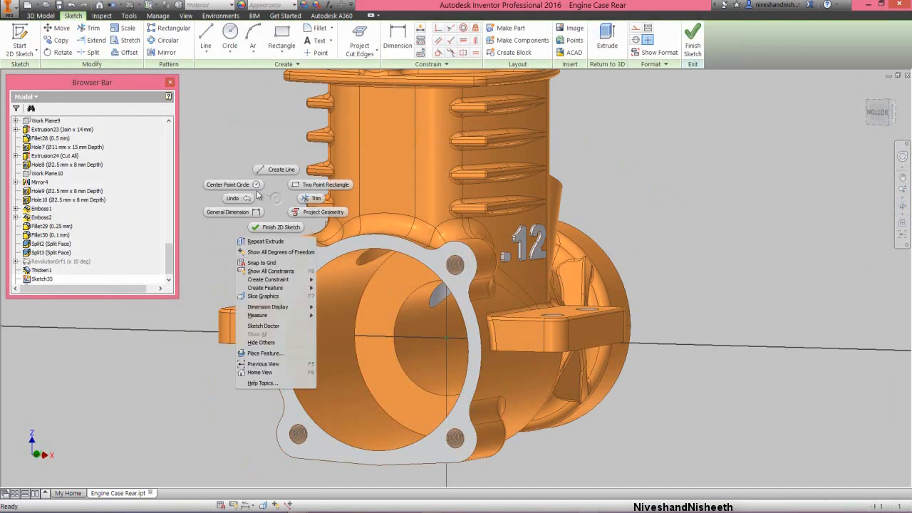
{"action": "left_click", "coordinate": [251, 184]}
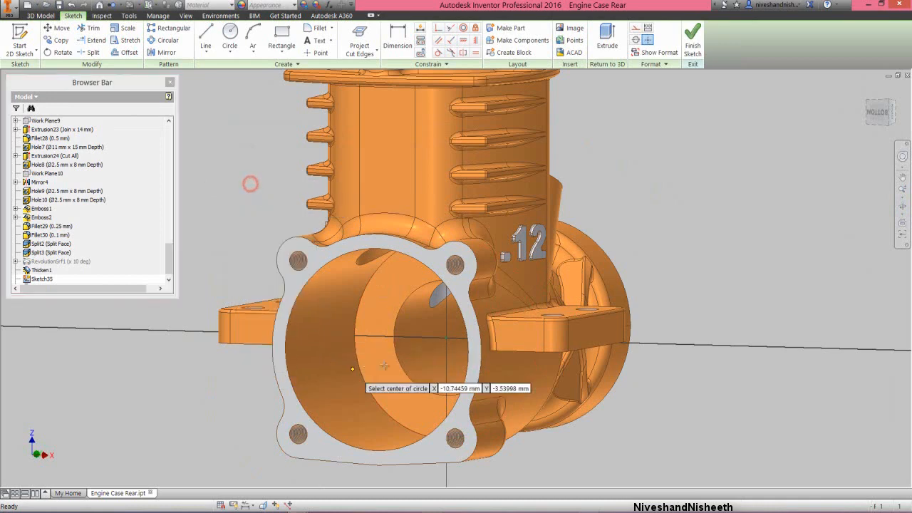
{"action": "left_click", "coordinate": [444, 337]}
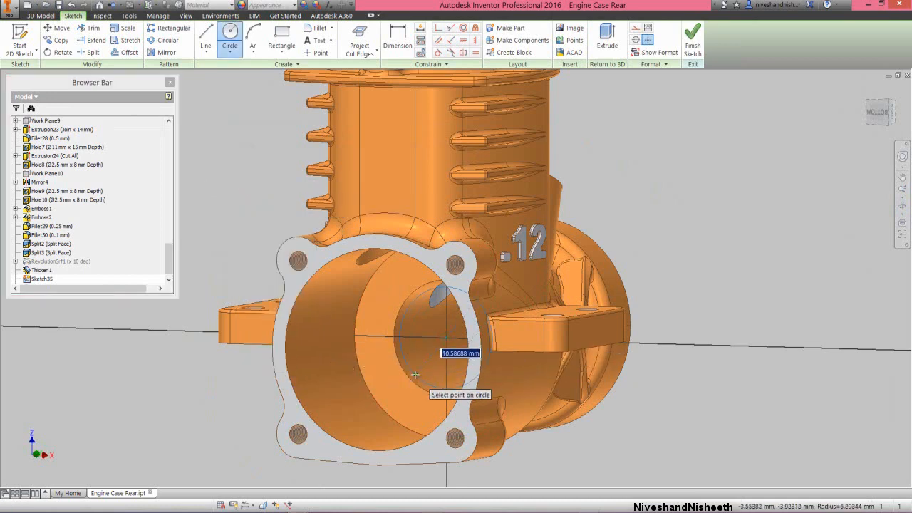
{"action": "type", "text": "19.00000"}
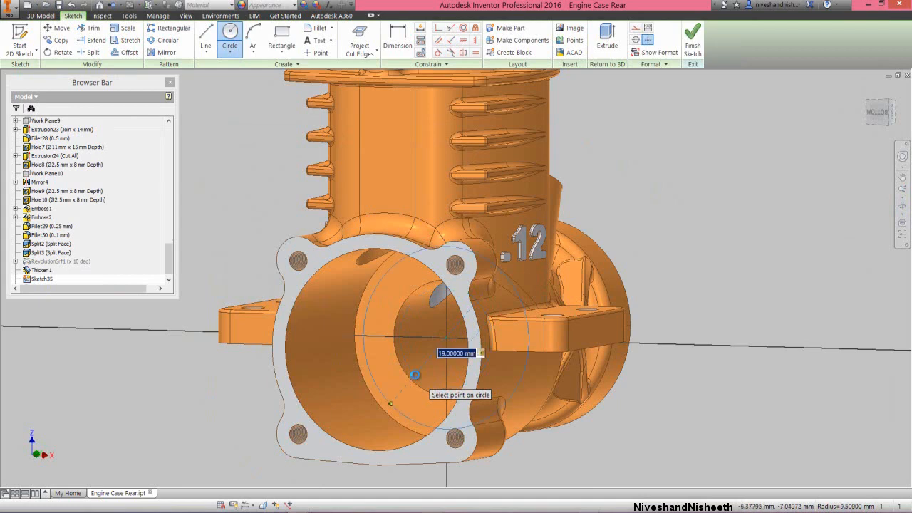
{"action": "key", "text": "Return"}
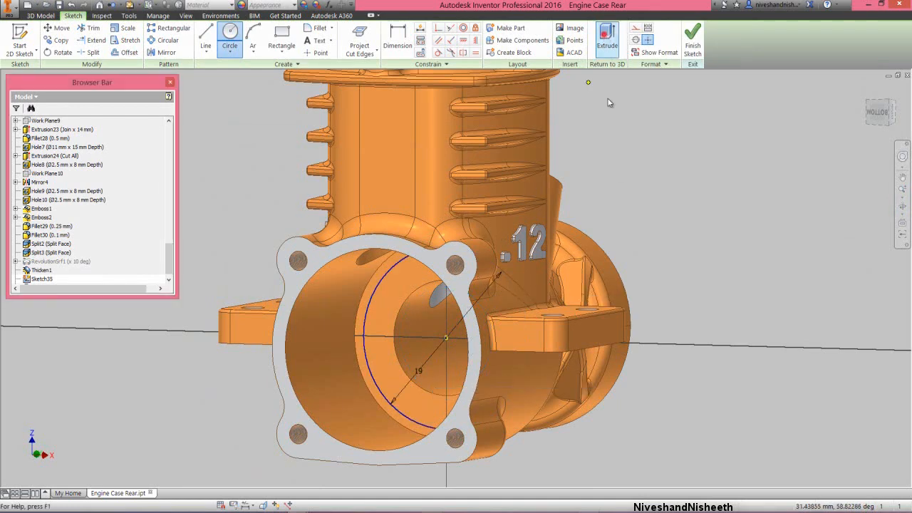
Extrude the 19 mm circle as a 5 mm deep cut into the crankcase bore's step face.
{"action": "left_click", "coordinate": [607, 39]}
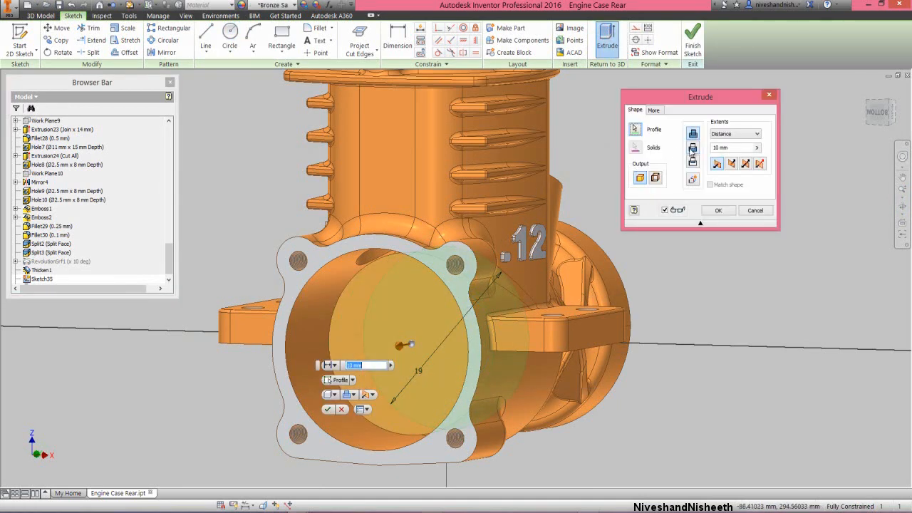
{"action": "left_click", "coordinate": [692, 148]}
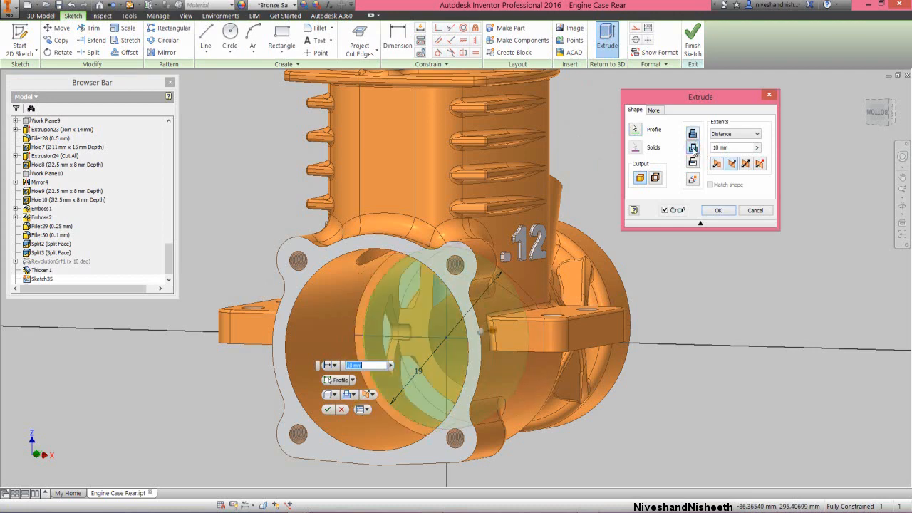
{"action": "left_click", "coordinate": [737, 149]}
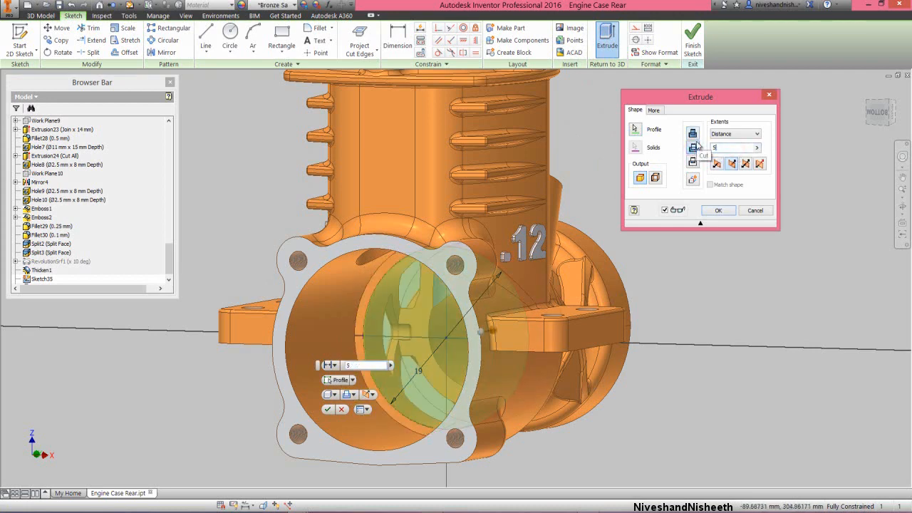
{"action": "left_click", "coordinate": [718, 211]}
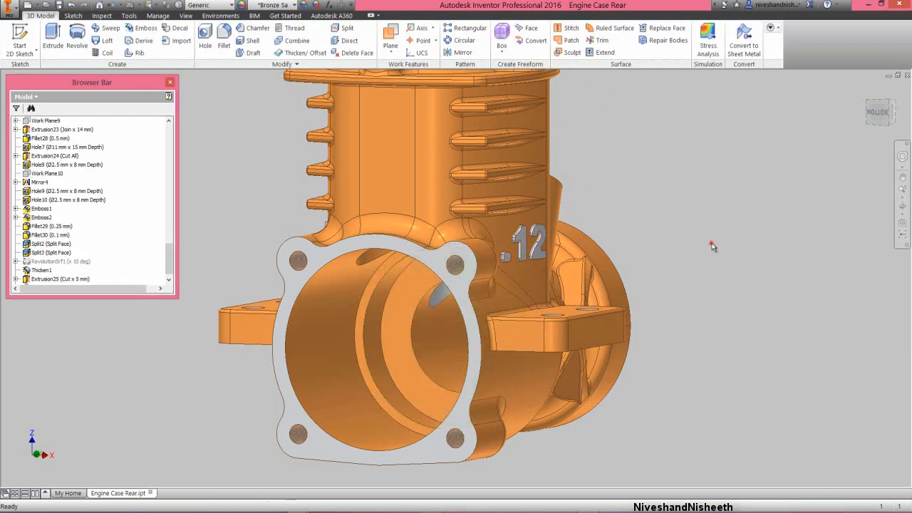
{"action": "left_click", "coordinate": [712, 244]}
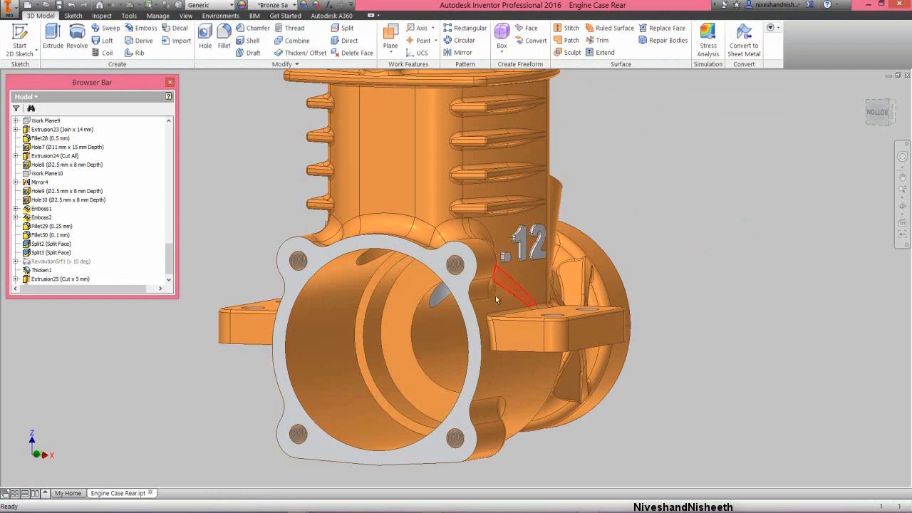
Apply the Light Gray appearance to the inner step face and the smaller cylindrical bore face inside the crankcase.
{"action": "left_click", "coordinate": [419, 332]}
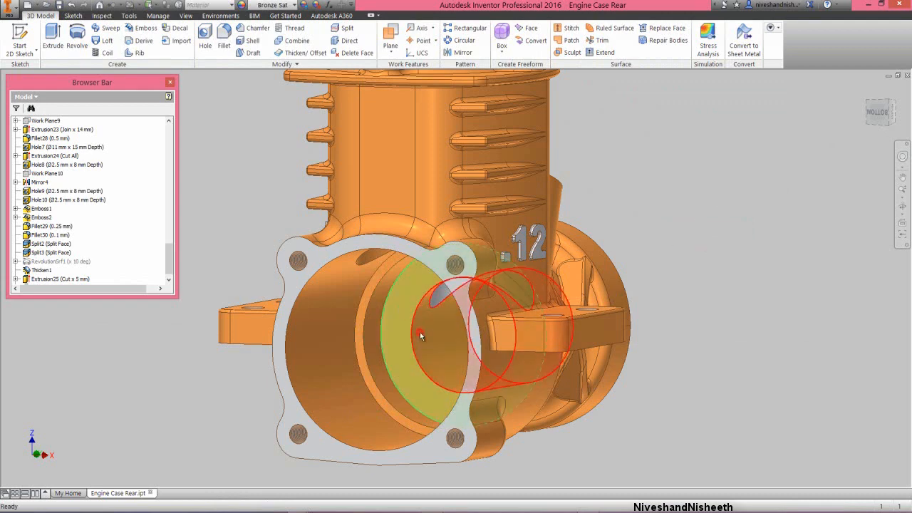
{"action": "right_click", "coordinate": [420, 332]}
{"action": "left_click", "coordinate": [412, 427]}
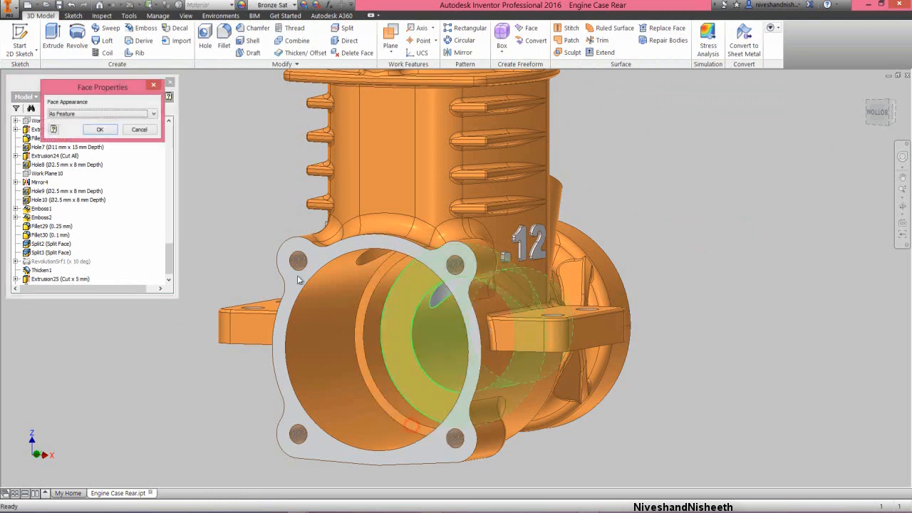
{"action": "left_click", "coordinate": [152, 113]}
{"action": "scroll", "coordinate": [171, 312], "scroll_direction": "down", "scroll_amount": 10}
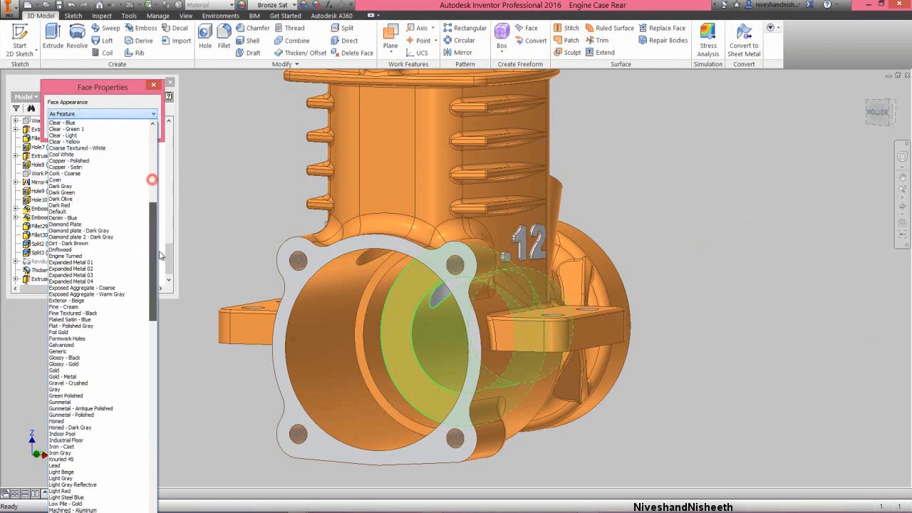
{"action": "scroll", "coordinate": [170, 312], "scroll_direction": "down", "scroll_amount": 1}
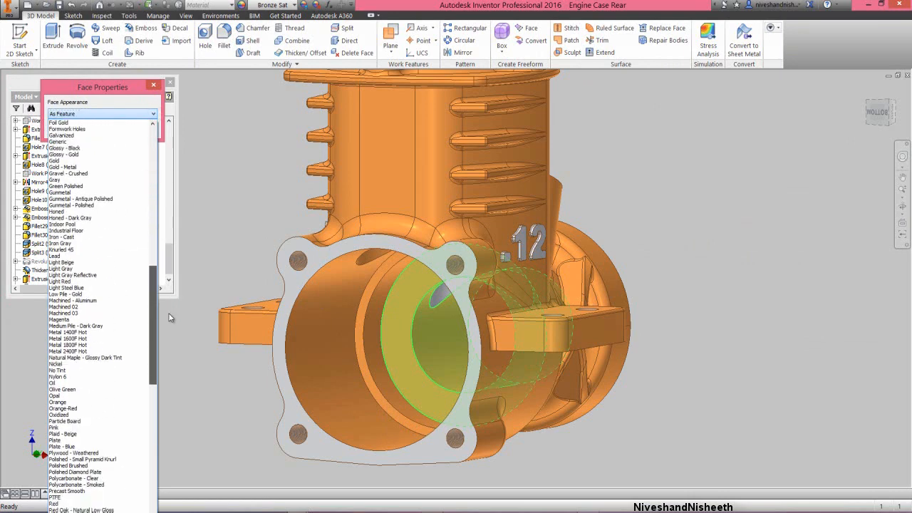
{"action": "left_click", "coordinate": [94, 269]}
{"action": "left_click", "coordinate": [98, 129]}
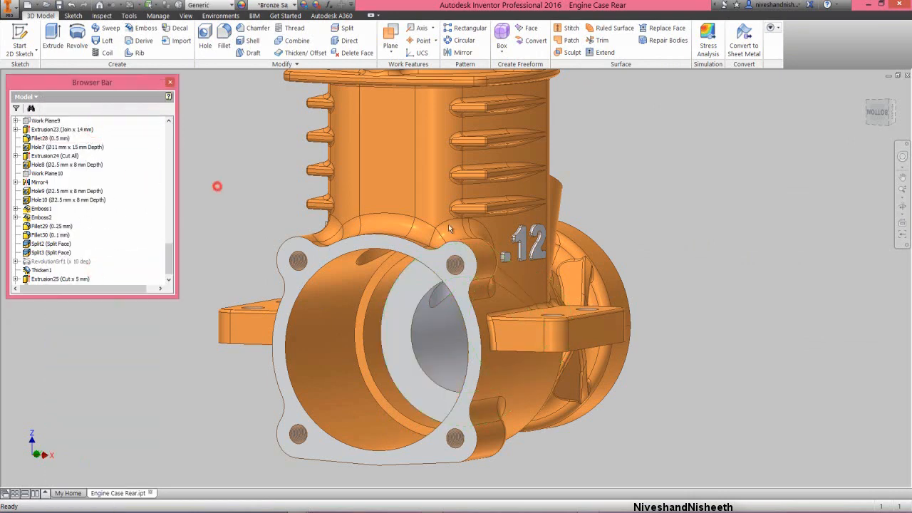
Restore the home view of the engine case and save the part.
{"action": "left_click", "coordinate": [903, 208]}
{"action": "left_click_drag", "start_coordinate": [579, 214], "coordinate": [560, 311]}
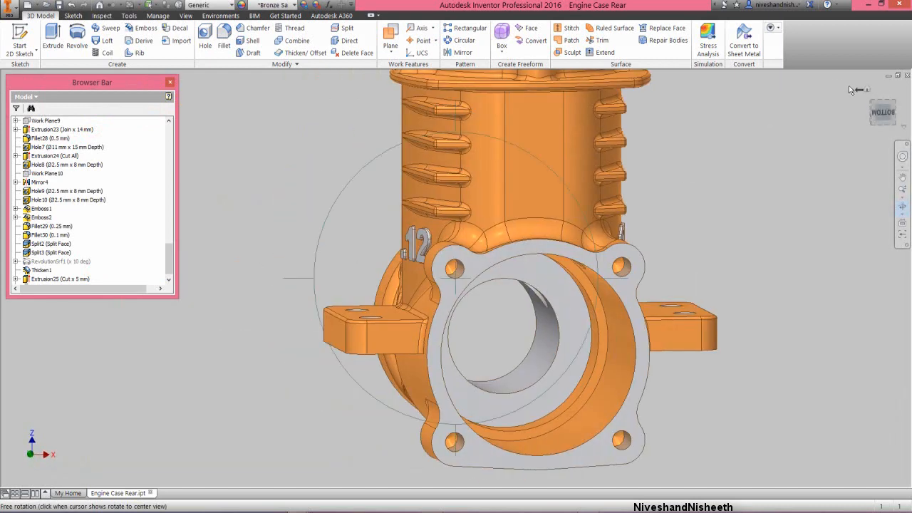
{"action": "key", "text": "F6"}
{"action": "right_click", "coordinate": [464, 206]}
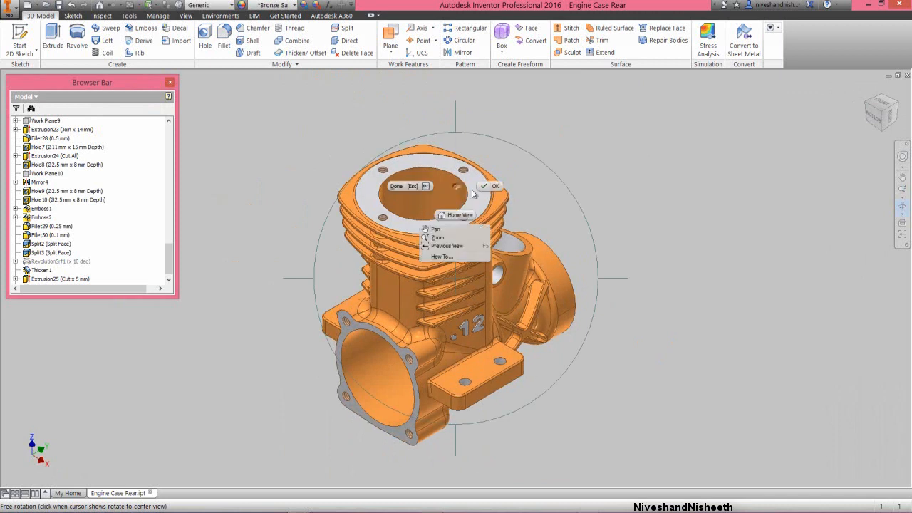
{"action": "left_click", "coordinate": [410, 186]}
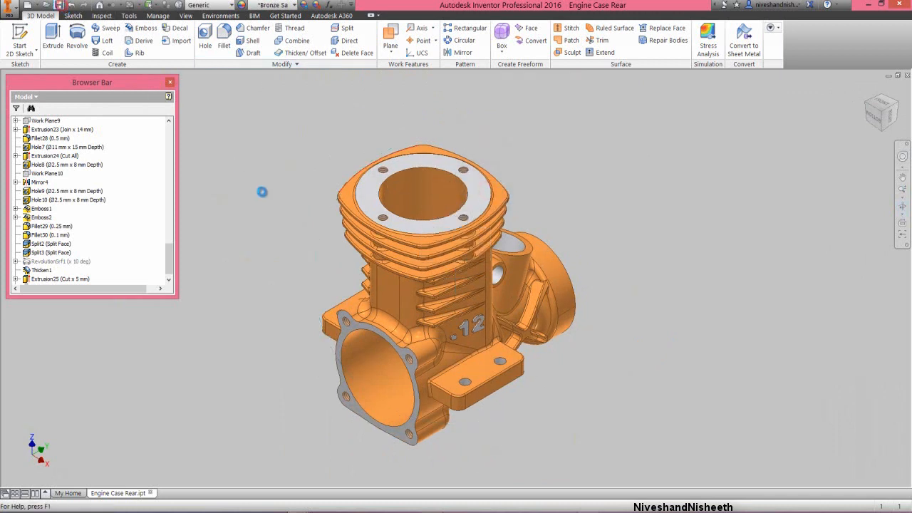
{"action": "key", "text": "ctrl+s"}
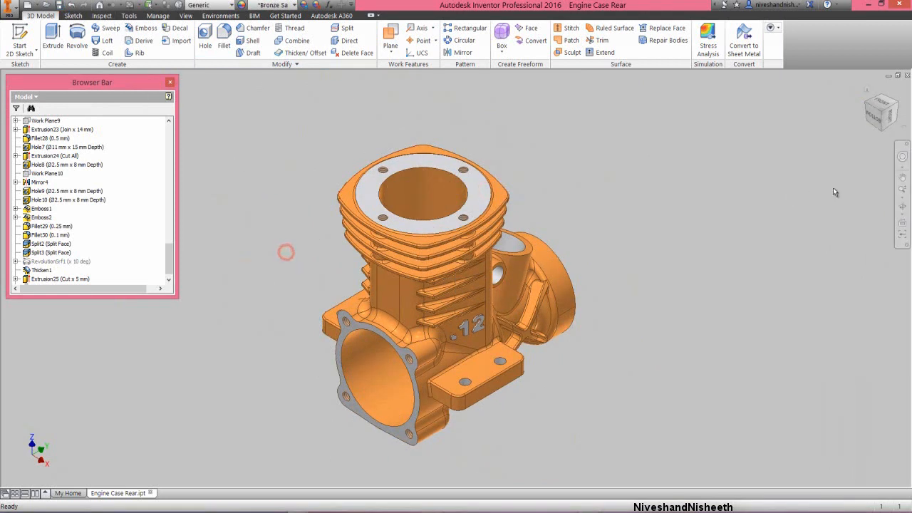
Select the two outer edge chains of the thickened lower rib for a fillet and set the radius to 0.5 mm.
{"action": "left_click", "coordinate": [902, 207]}
{"action": "left_click_drag", "start_coordinate": [537, 358], "coordinate": [495, 230]}
{"action": "scroll", "coordinate": [483, 354], "scroll_direction": "up", "scroll_amount": 3}
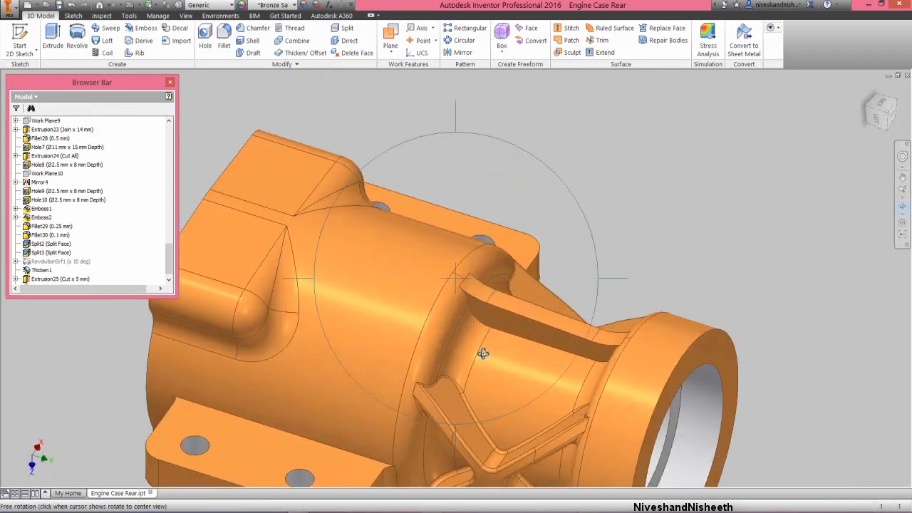
{"action": "right_click", "coordinate": [492, 323]}
{"action": "left_click", "coordinate": [489, 276]}
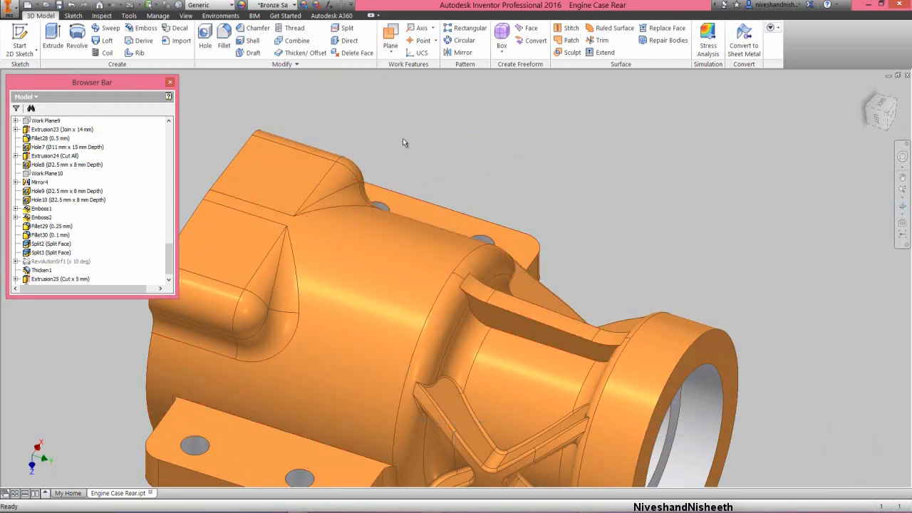
{"action": "left_click", "coordinate": [223, 39]}
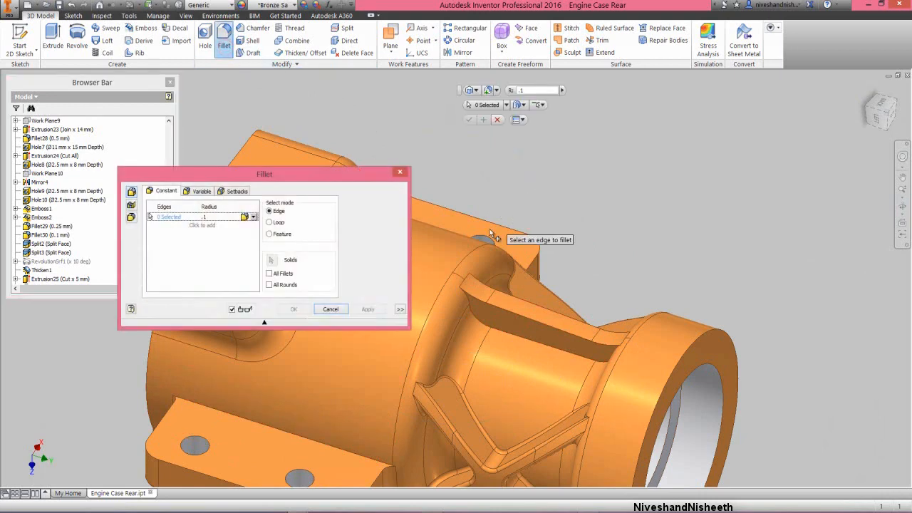
{"action": "left_click", "coordinate": [474, 276]}
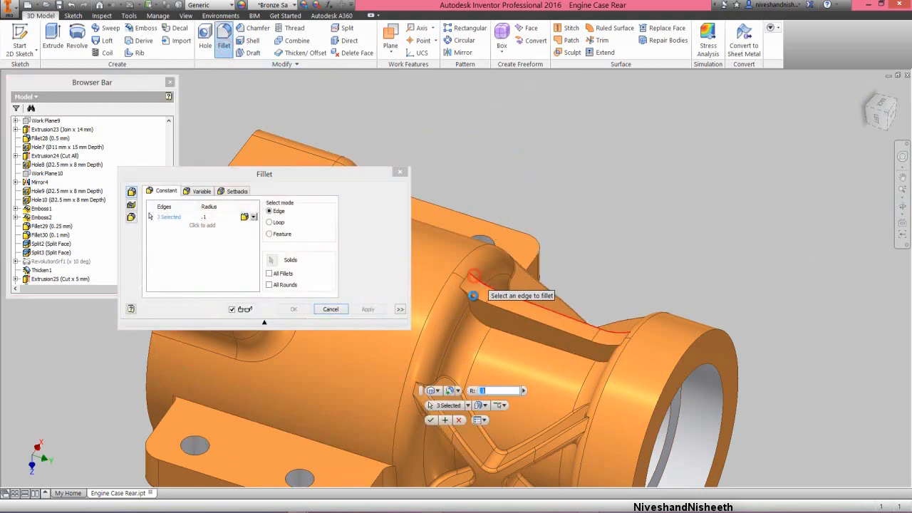
{"action": "left_click", "coordinate": [475, 298]}
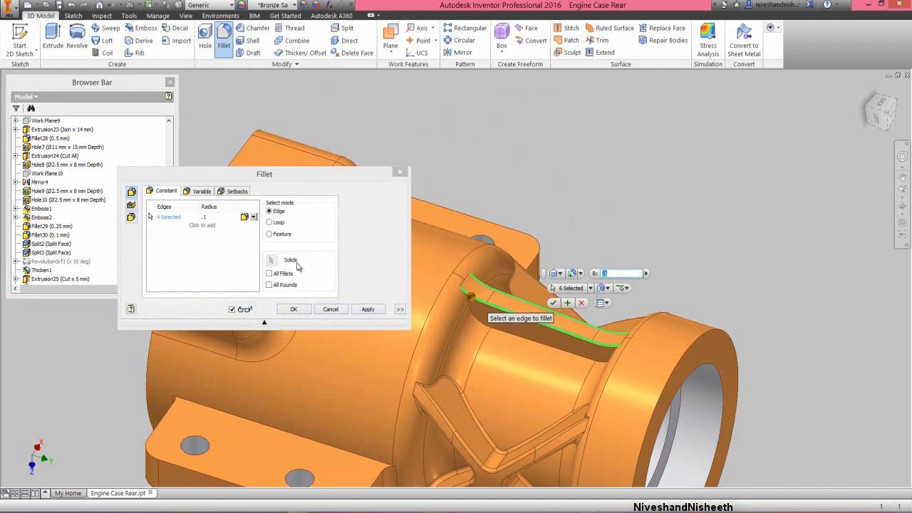
{"action": "left_click", "coordinate": [216, 217]}
{"action": "key", "text": "BackSpace"}
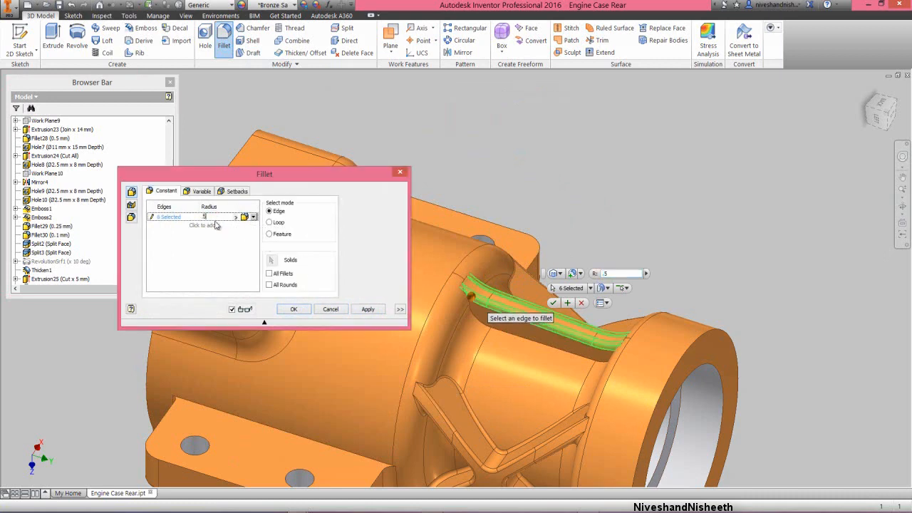
{"action": "type", "text": ".5"}
Add a second 0.5 mm edge set for the rib's base edges on both sides and create the fillets.
{"action": "left_click", "coordinate": [200, 226]}
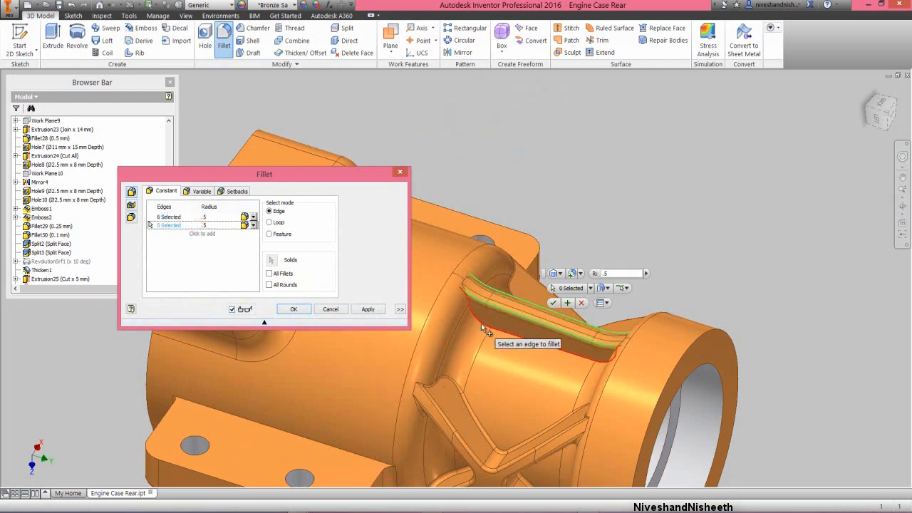
{"action": "left_click", "coordinate": [481, 324]}
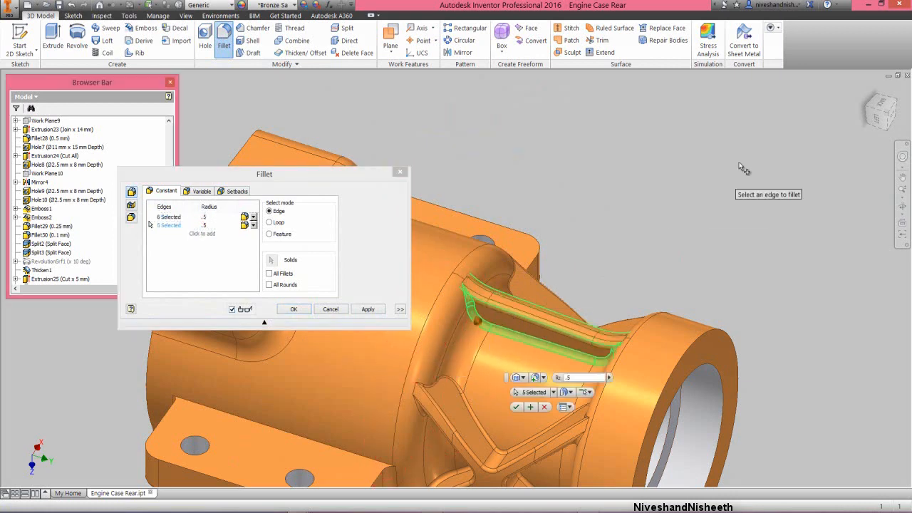
{"action": "left_click", "coordinate": [896, 105]}
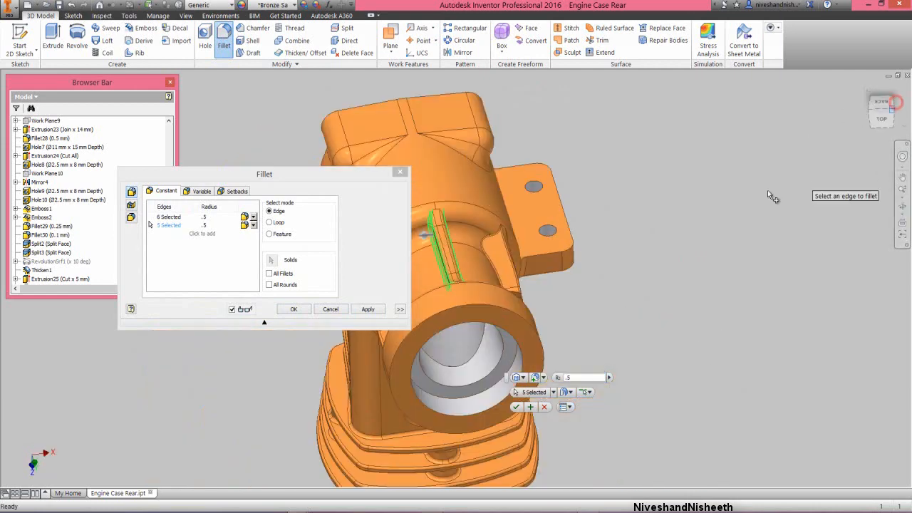
{"action": "scroll", "coordinate": [418, 196], "scroll_direction": "down", "scroll_amount": 3}
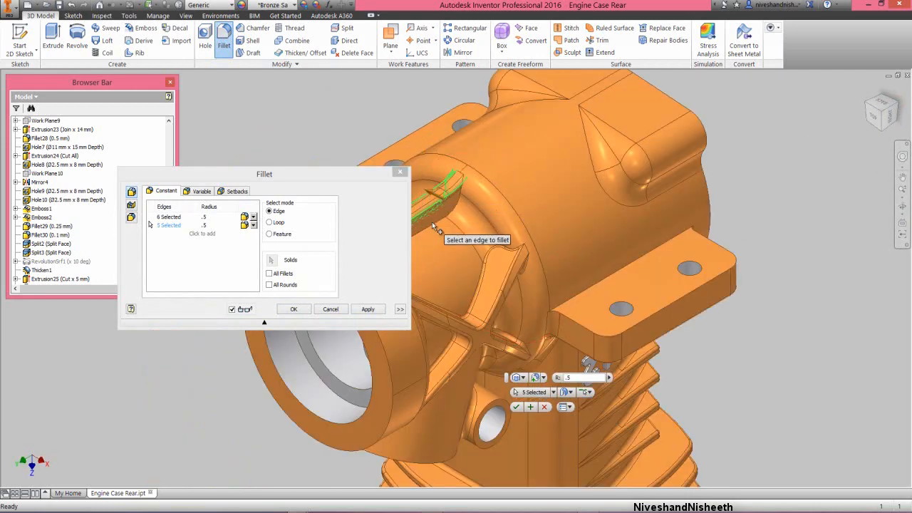
{"action": "left_click", "coordinate": [433, 222]}
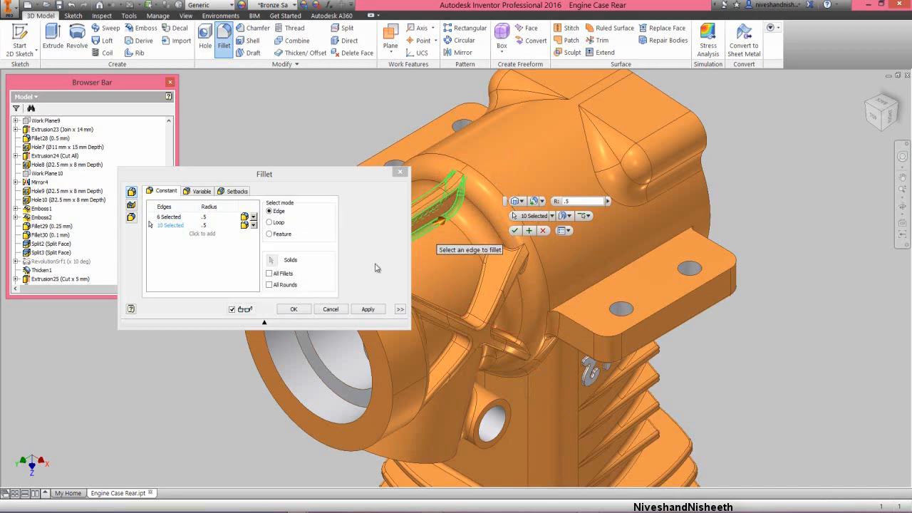
{"action": "left_click", "coordinate": [294, 309]}
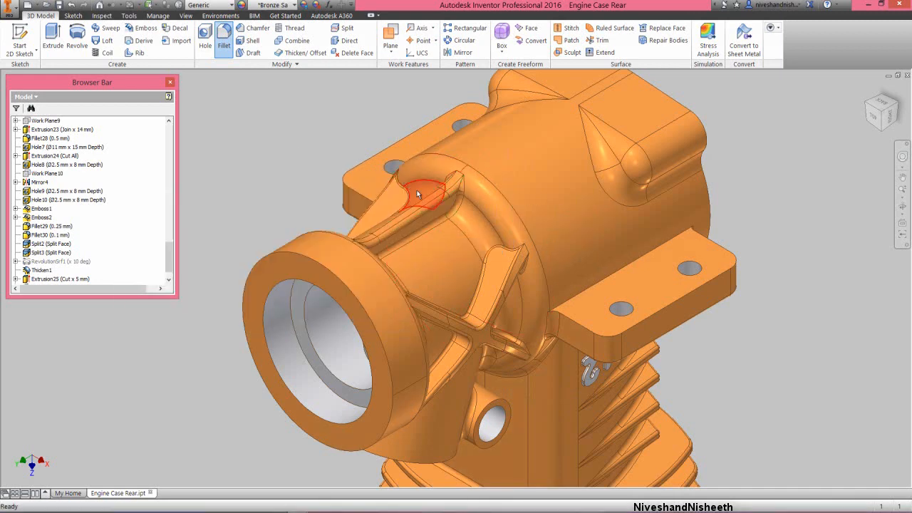
Return to the home view and save the part with the filleted rib.
{"action": "scroll", "coordinate": [416, 189], "scroll_direction": "down", "scroll_amount": 4}
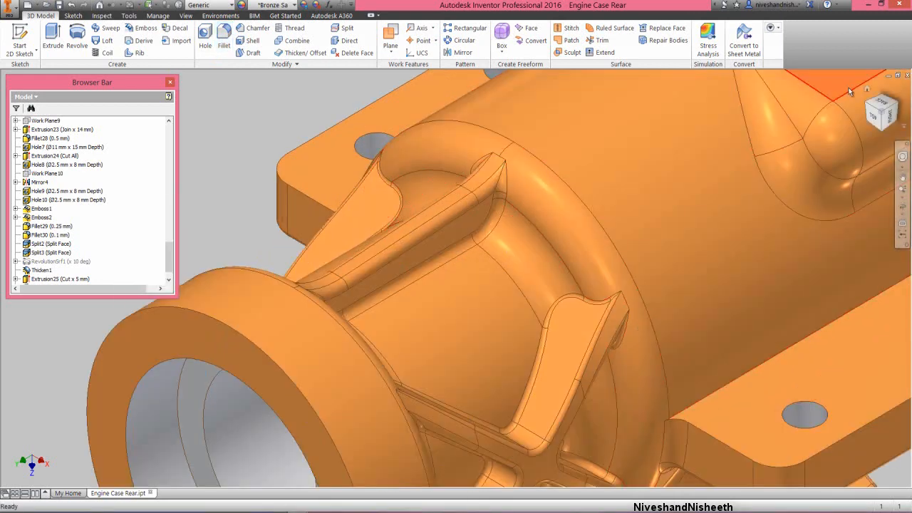
{"action": "left_click", "coordinate": [868, 90]}
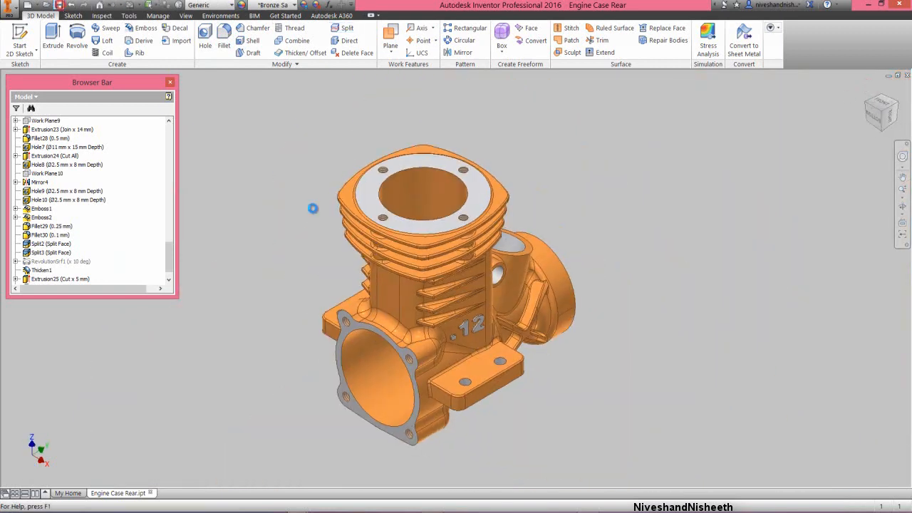
{"action": "key", "text": "ctrl+s"}
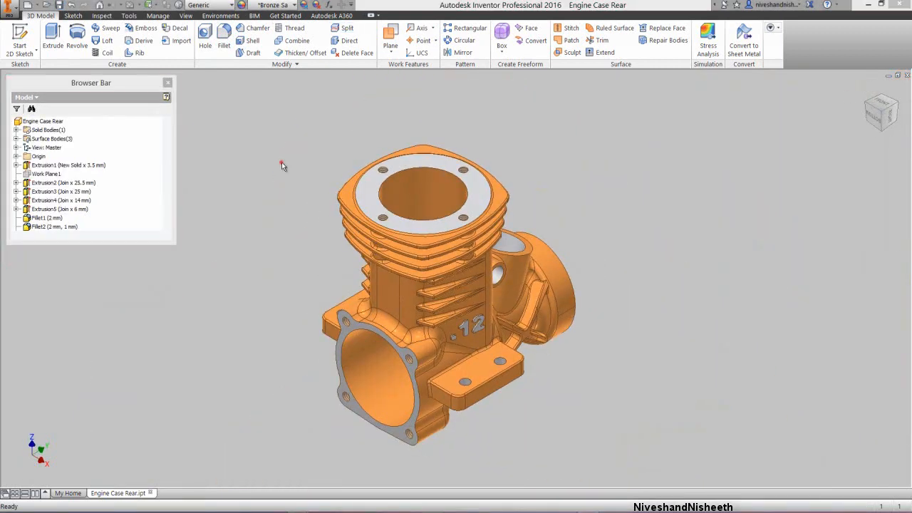
Create a work plane offset 23.5 mm above the XY plane.
{"action": "left_click", "coordinate": [391, 44]}
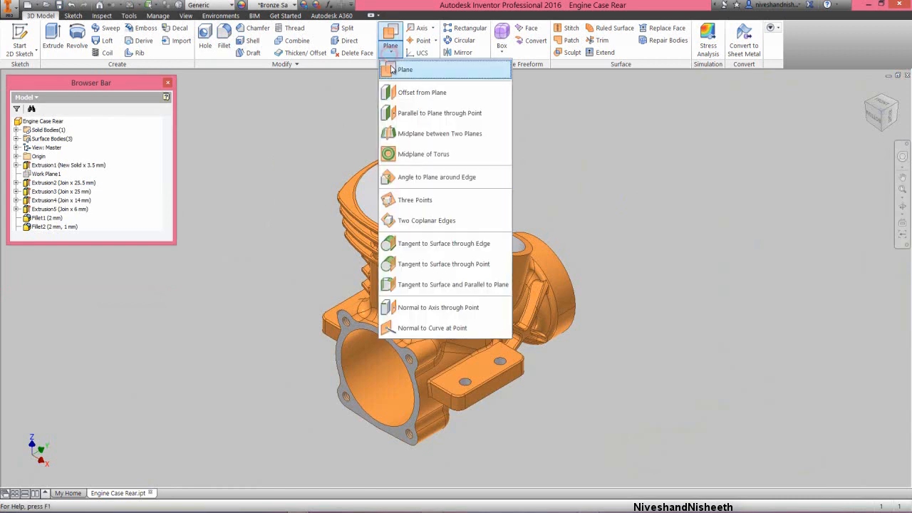
{"action": "left_click", "coordinate": [406, 94]}
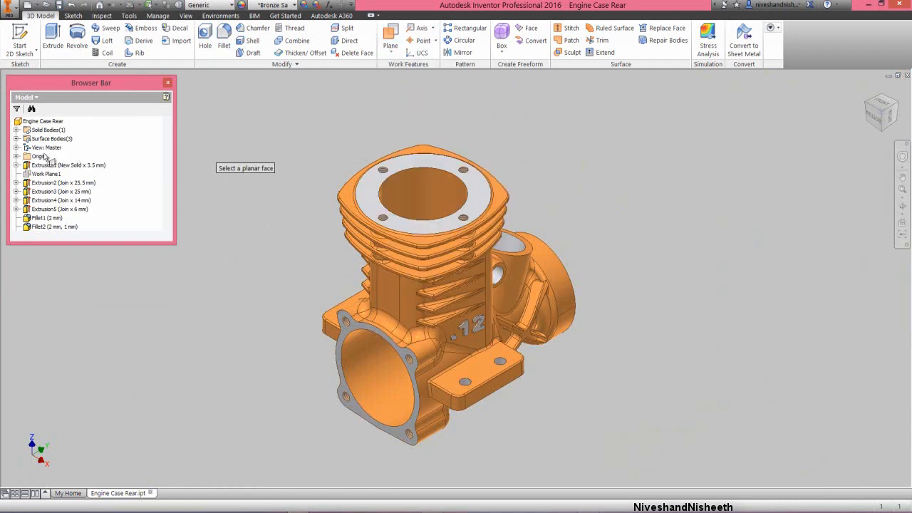
{"action": "left_click", "coordinate": [17, 156]}
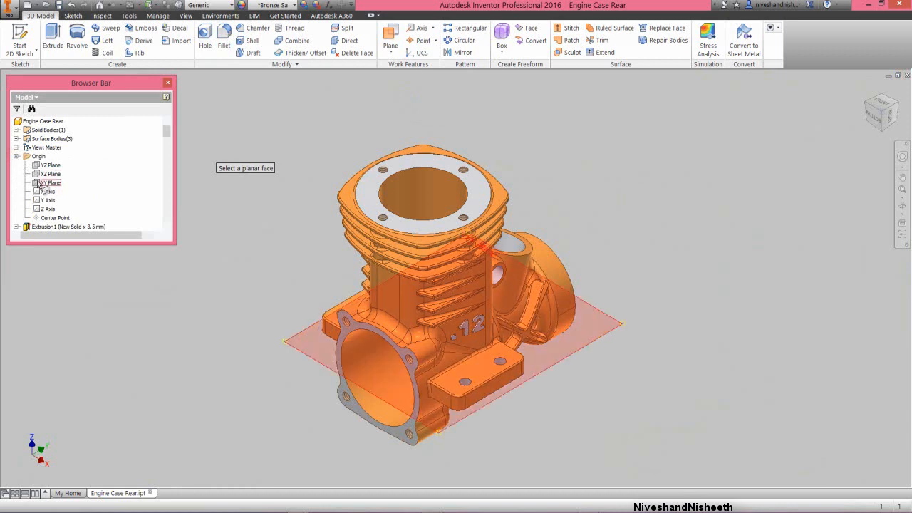
{"action": "left_click", "coordinate": [41, 184]}
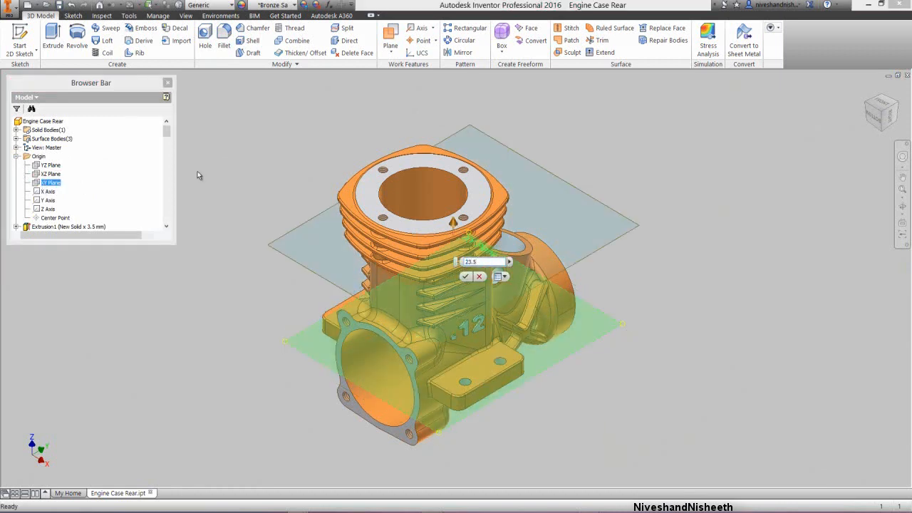
{"action": "left_click", "coordinate": [464, 276]}
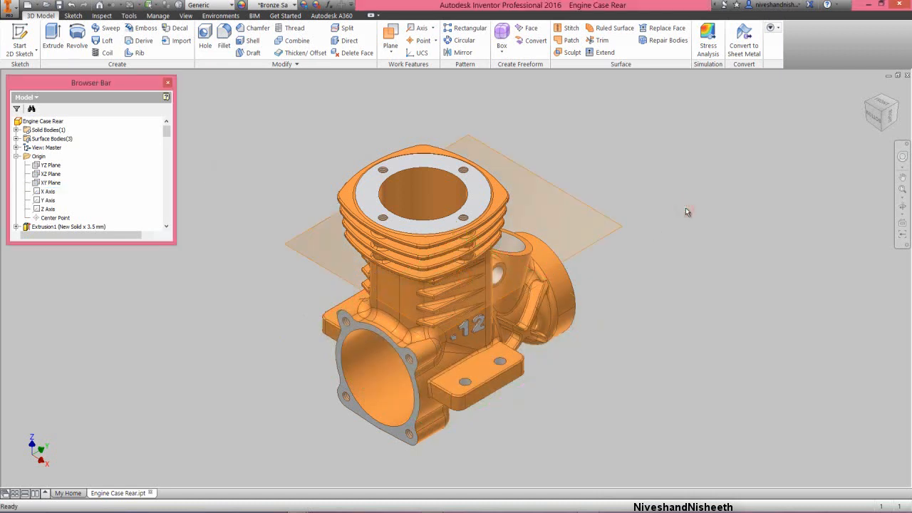
Create a work axis at the intersection of the 23.5 mm offset work plane and the YZ plane, and collapse the model tree.
{"action": "left_click", "coordinate": [418, 28]}
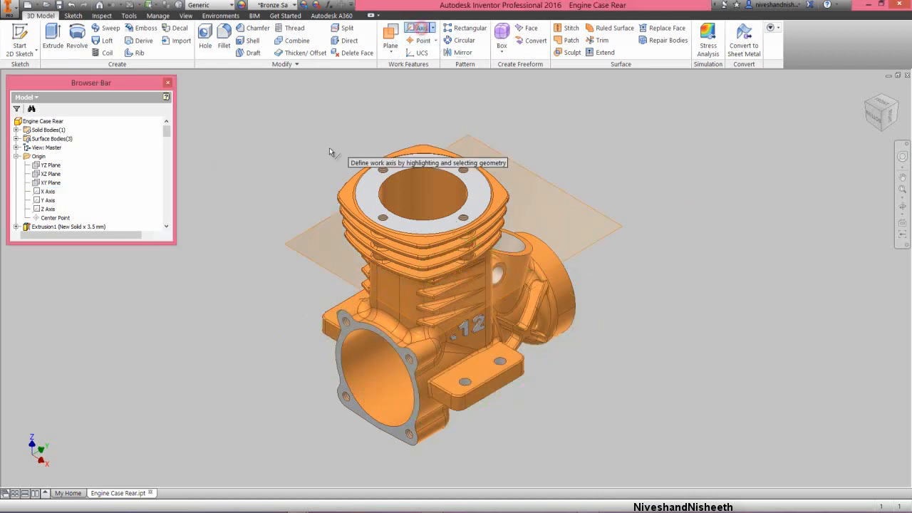
{"action": "left_click", "coordinate": [303, 233]}
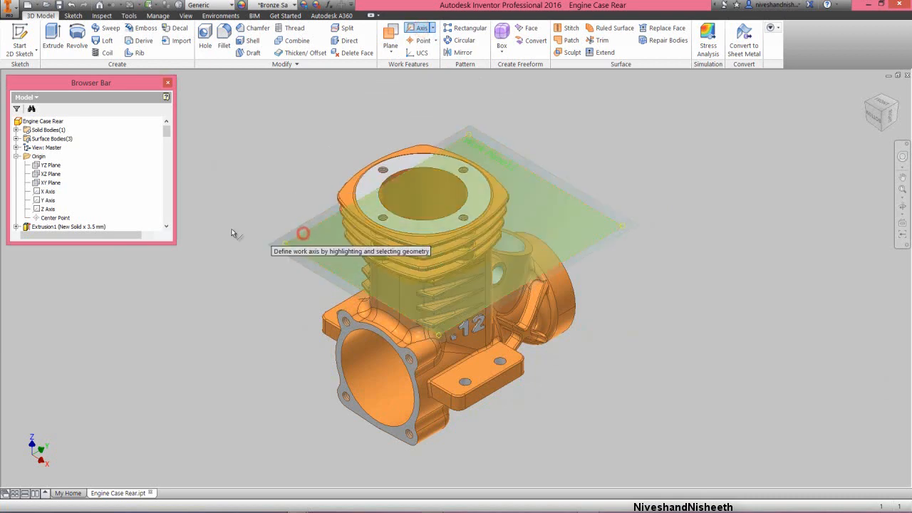
{"action": "left_click", "coordinate": [57, 167]}
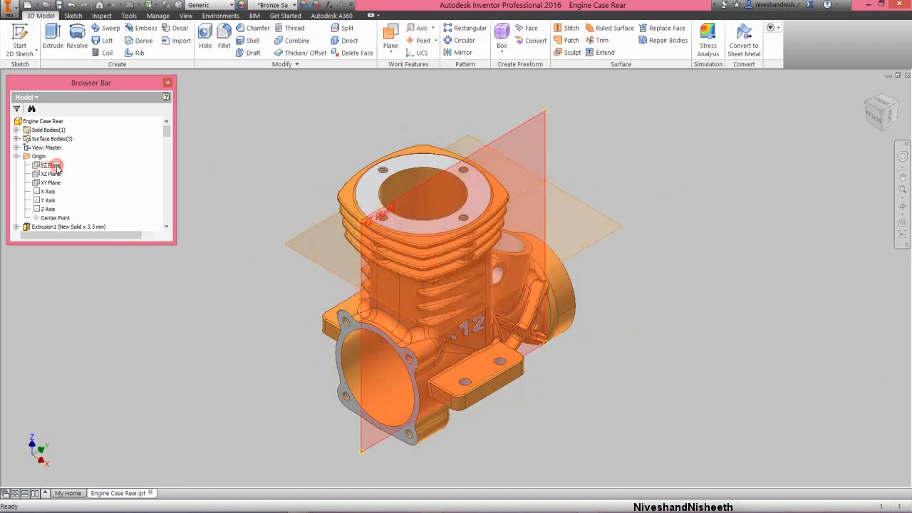
{"action": "left_click", "coordinate": [271, 145]}
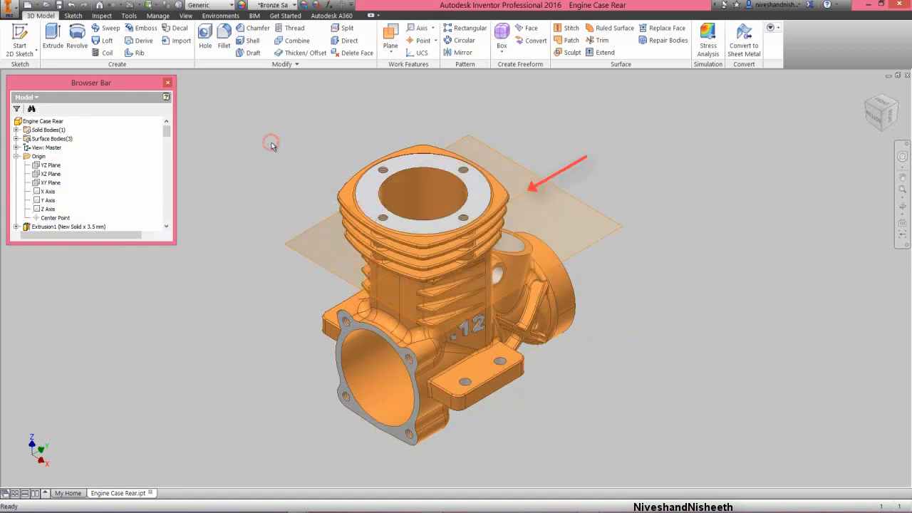
{"action": "right_click", "coordinate": [147, 193]}
{"action": "left_click", "coordinate": [164, 291]}
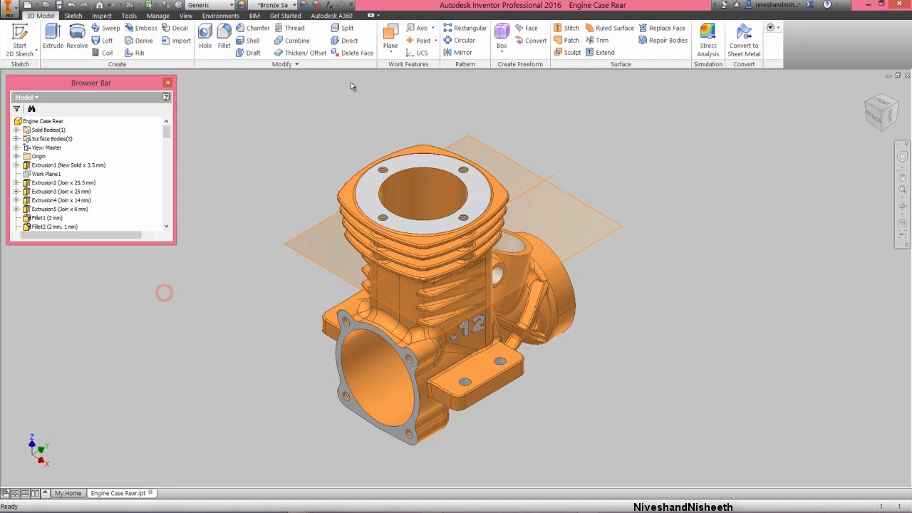
Create a work plane offset 9 mm outward from the narrow flat front face of the cylinder body.
{"action": "left_click", "coordinate": [390, 50]}
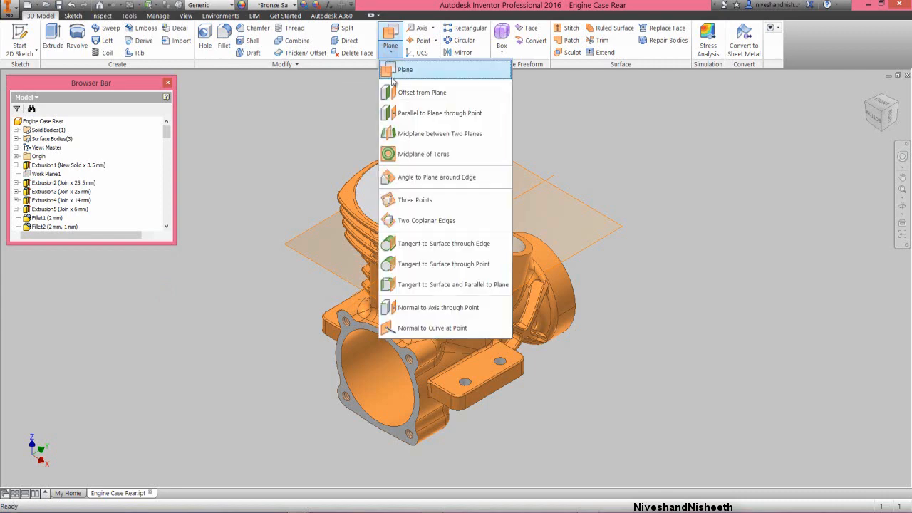
{"action": "left_click", "coordinate": [393, 71]}
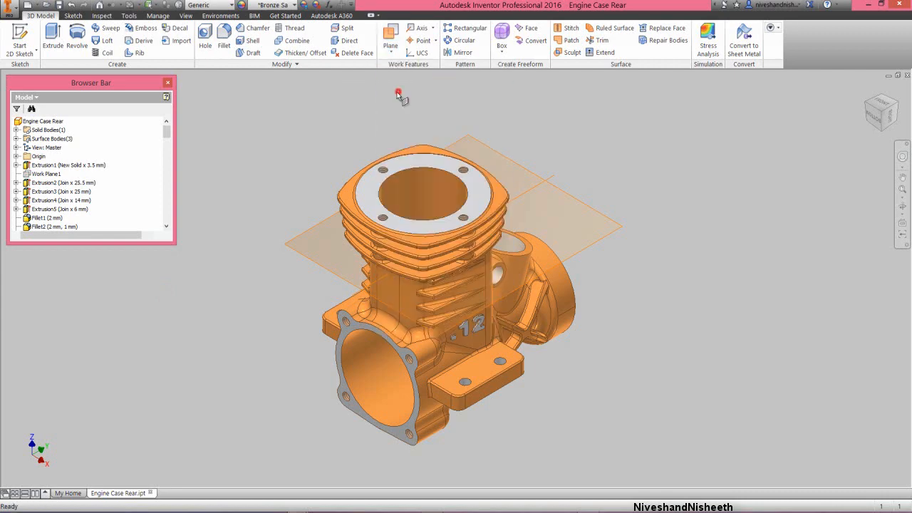
{"action": "left_click", "coordinate": [392, 286]}
{"action": "type", "text": "9"}
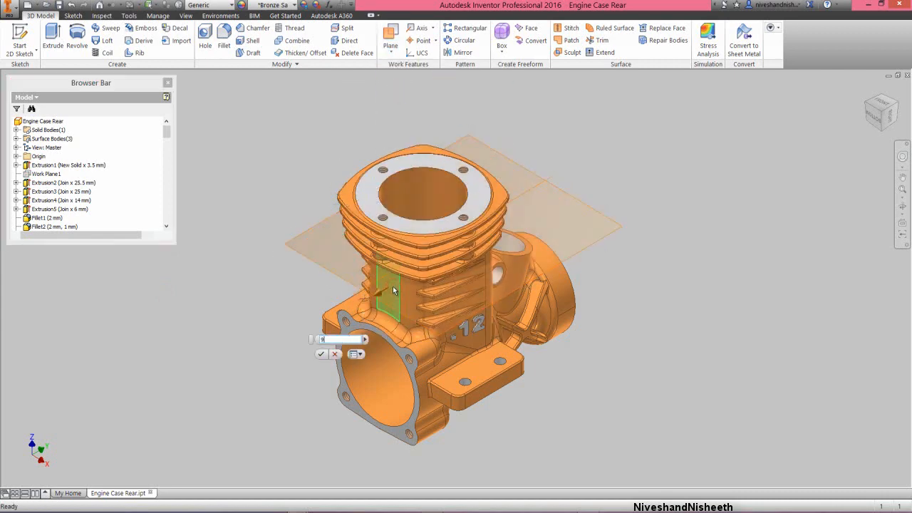
{"action": "left_click", "coordinate": [319, 356]}
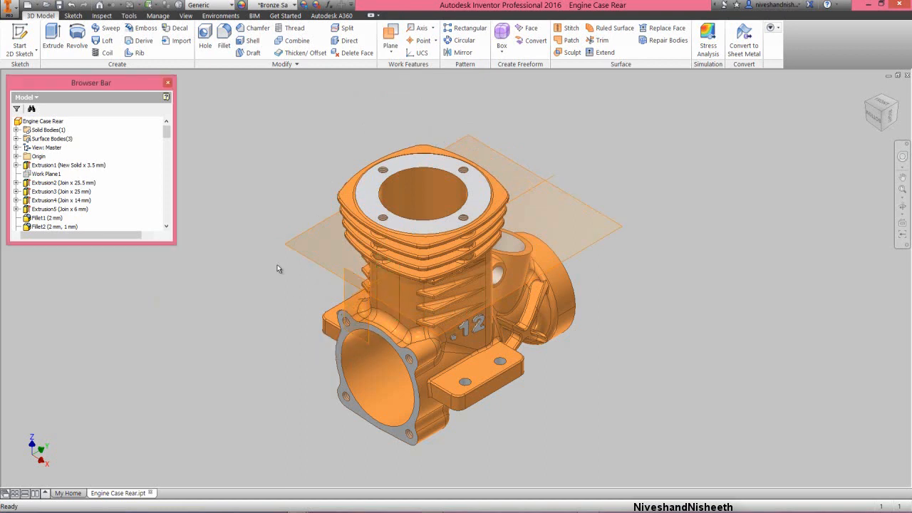
Start a 2D sketch on the 9 mm offset work plane and project the work axis into it.
{"action": "left_click", "coordinate": [347, 291]}
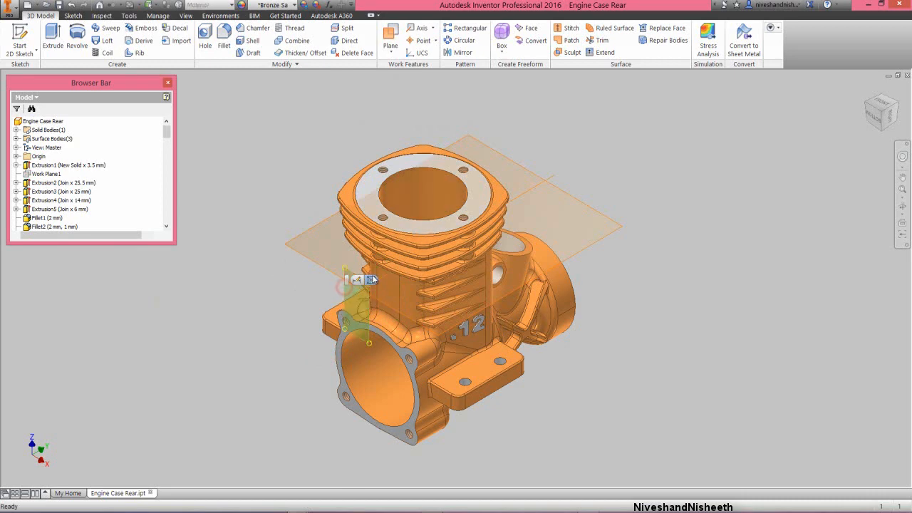
{"action": "left_click", "coordinate": [371, 280]}
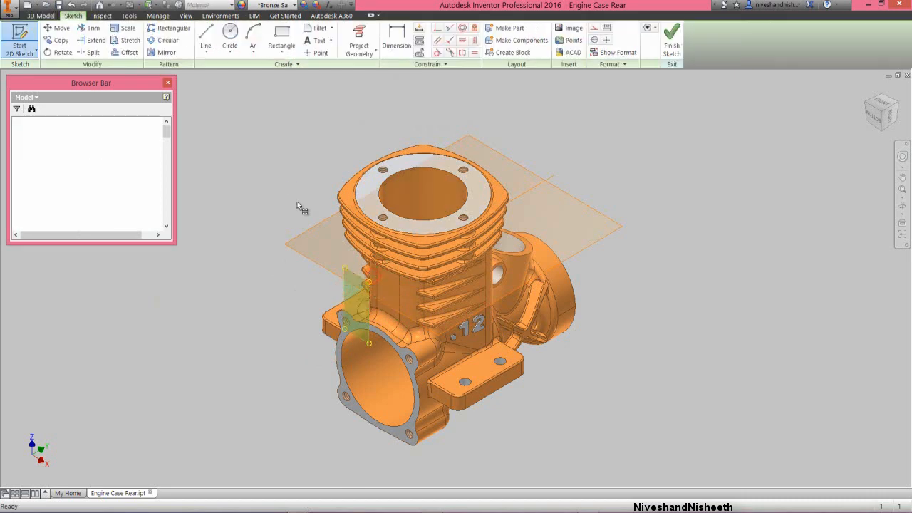
{"action": "left_click", "coordinate": [359, 42]}
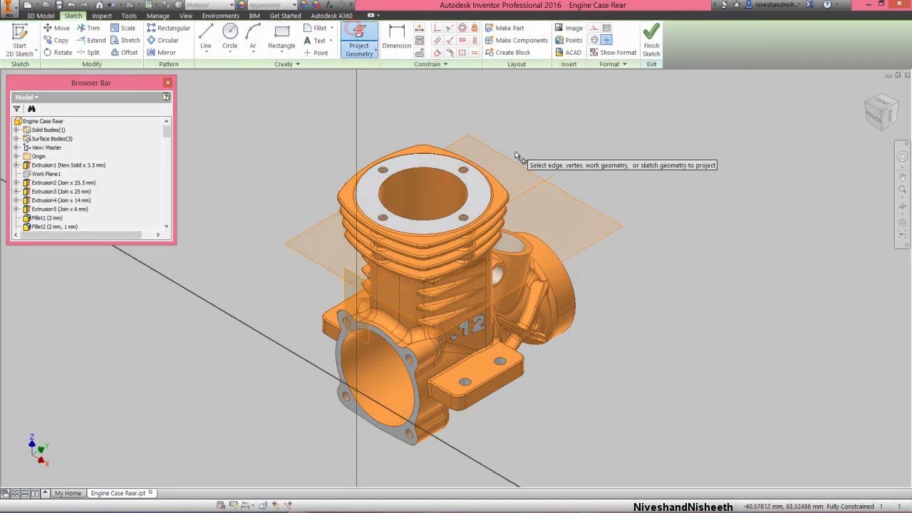
{"action": "left_click", "coordinate": [527, 189]}
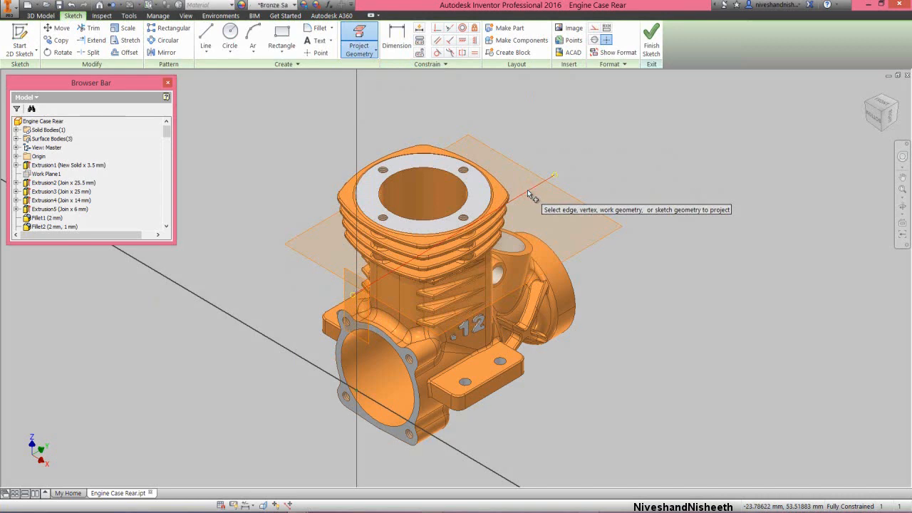
{"action": "right_click", "coordinate": [436, 93]}
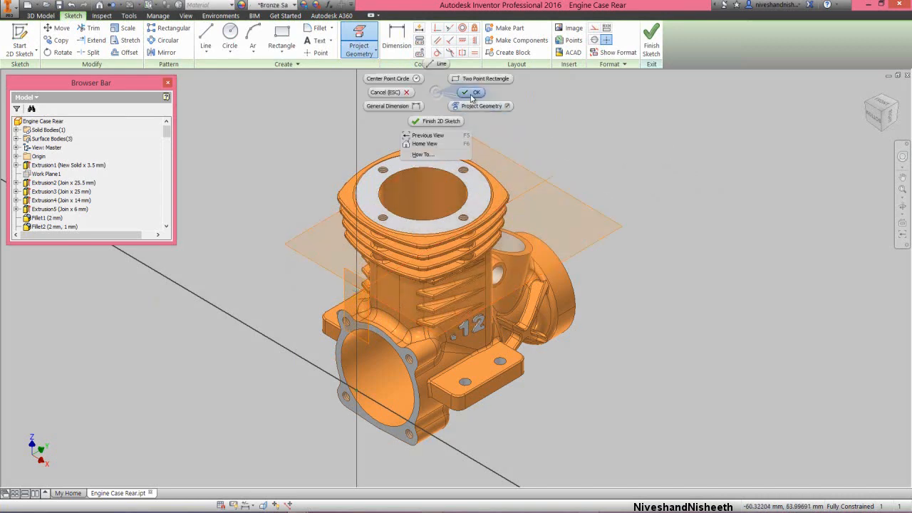
{"action": "left_click", "coordinate": [471, 93]}
Sketch a 13 mm diameter circle centred on the projected axis point and finish the sketch.
{"action": "left_click", "coordinate": [873, 115]}
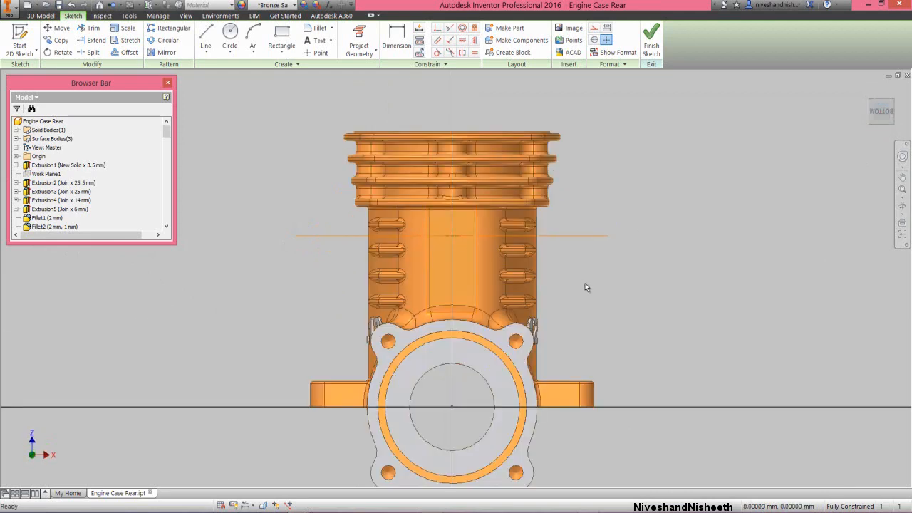
{"action": "right_click", "coordinate": [596, 308]}
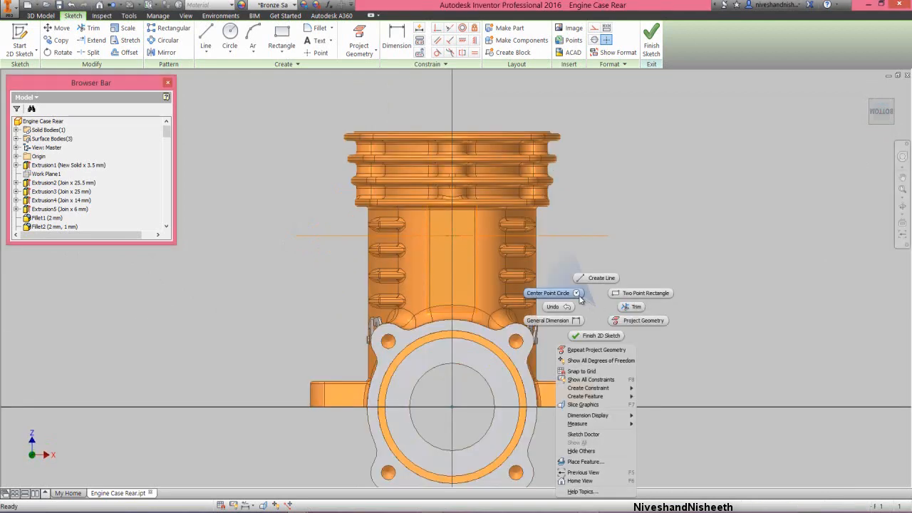
{"action": "left_click", "coordinate": [579, 298]}
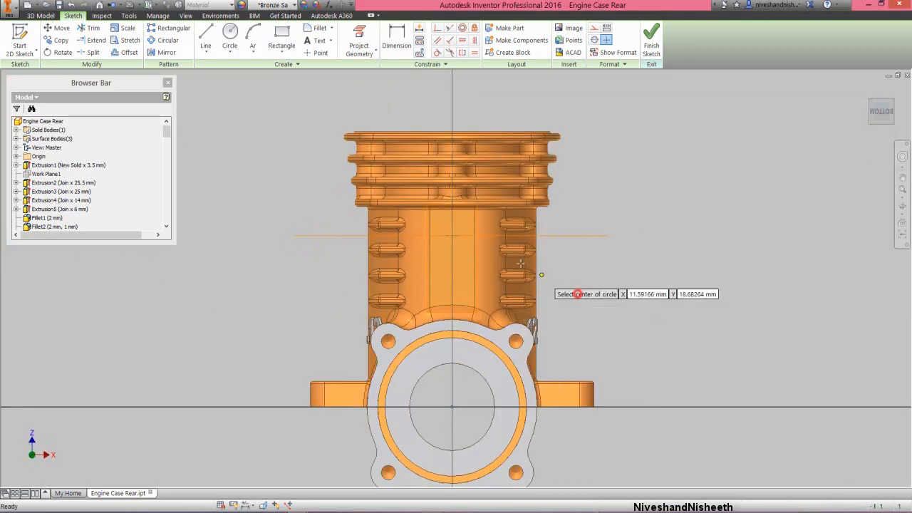
{"action": "left_click", "coordinate": [452, 235]}
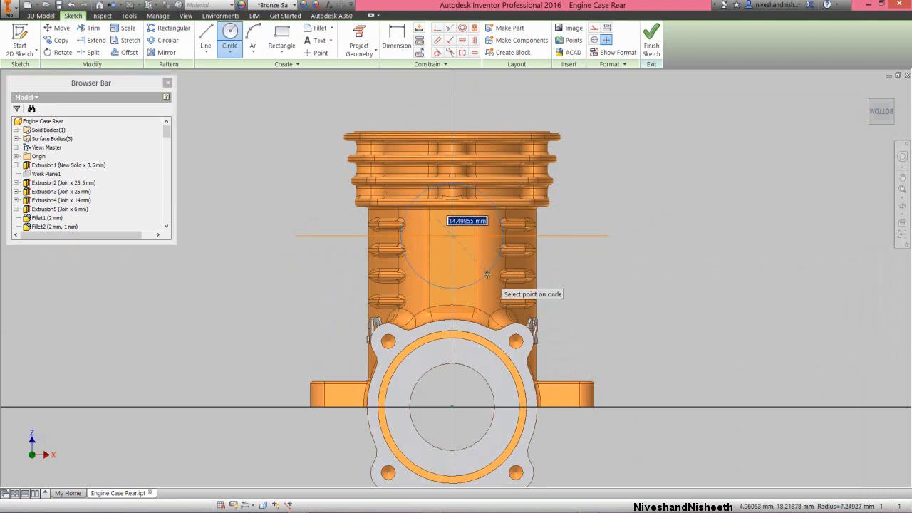
{"action": "type", "text": "13"}
{"action": "key", "text": "Return"}
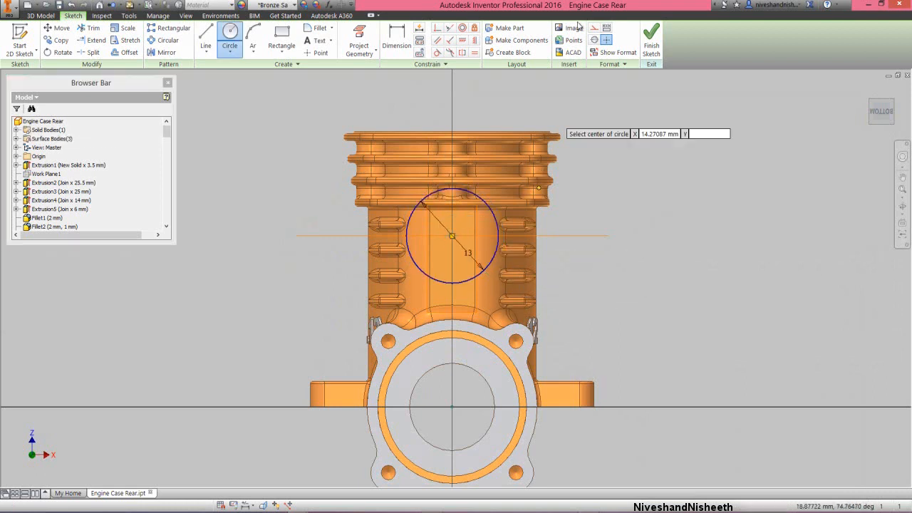
{"action": "left_click", "coordinate": [654, 32]}
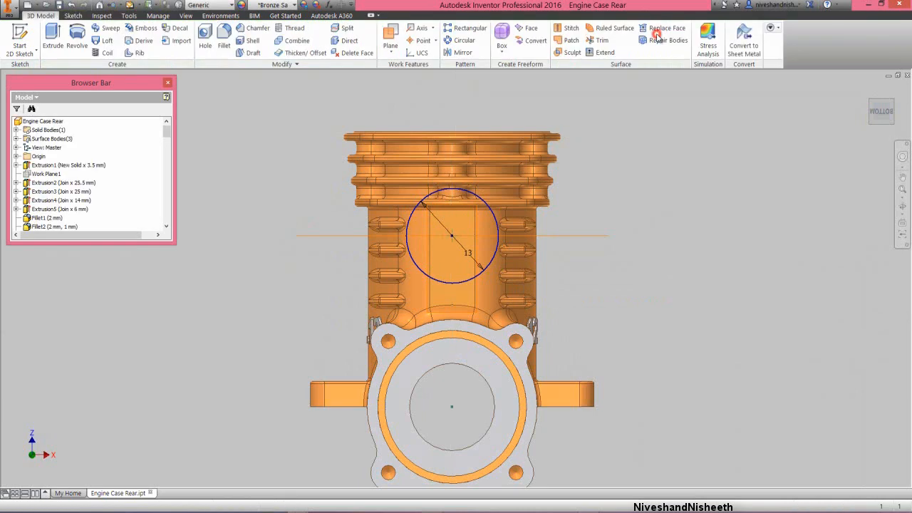
Extrude the 13 mm circle as a join with the To Next extent to form a boss on the cylinder body.
{"action": "left_click", "coordinate": [502, 203]}
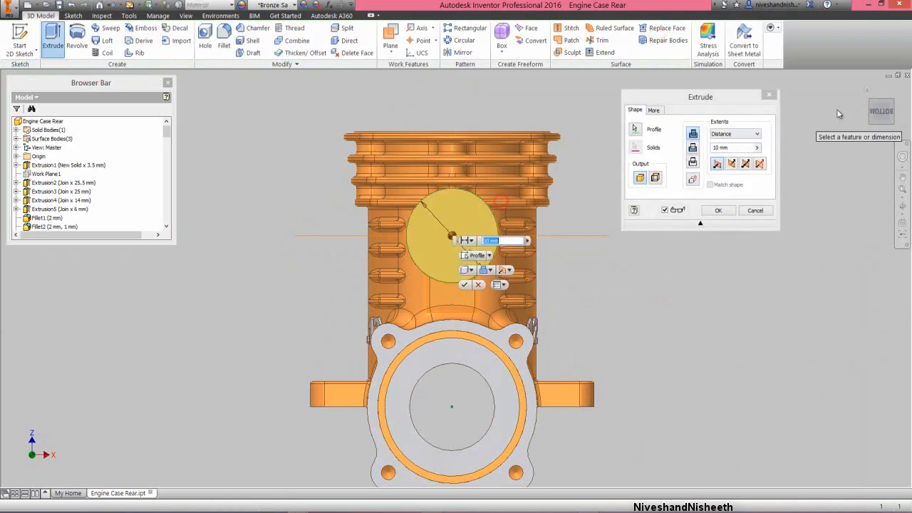
{"action": "left_click", "coordinate": [892, 100]}
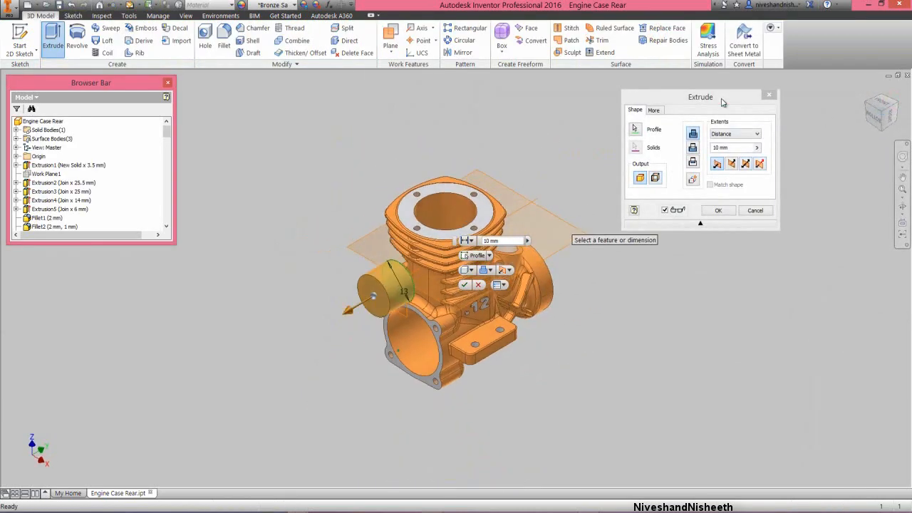
{"action": "left_click", "coordinate": [721, 103]}
{"action": "left_click", "coordinate": [735, 134]}
{"action": "left_click", "coordinate": [730, 150]}
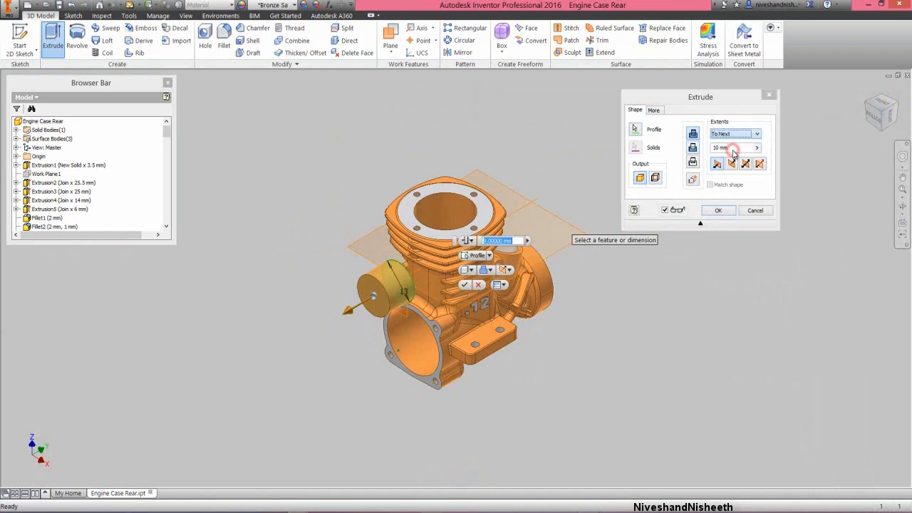
{"action": "left_click", "coordinate": [718, 212]}
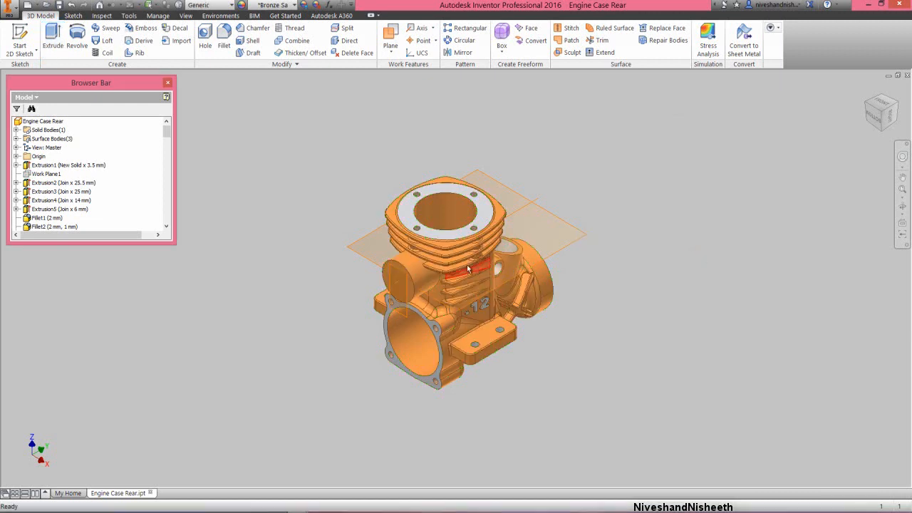
Hide the work axis and the two work planes used to build the round boss.
{"action": "scroll", "coordinate": [440, 250], "scroll_direction": "up", "scroll_amount": 3}
{"action": "scroll", "coordinate": [158, 134], "scroll_direction": "down", "scroll_amount": 15}
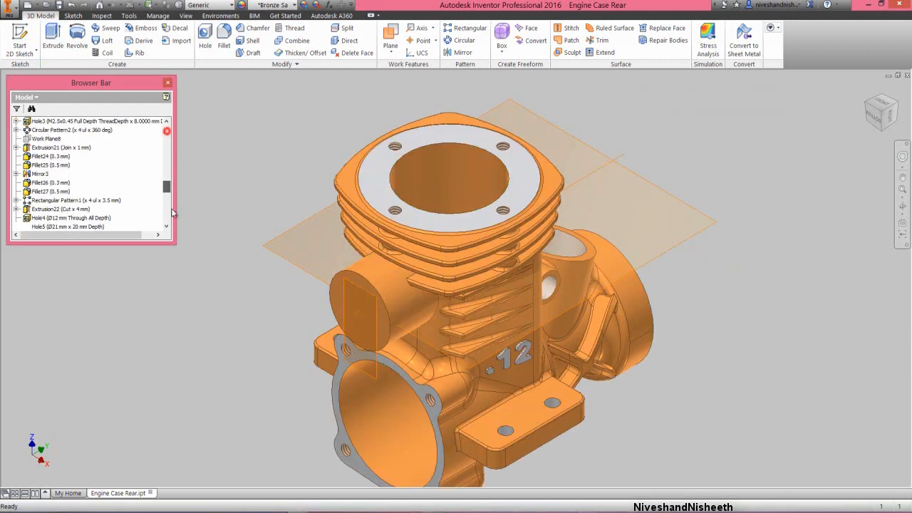
{"action": "left_click", "coordinate": [43, 200]}
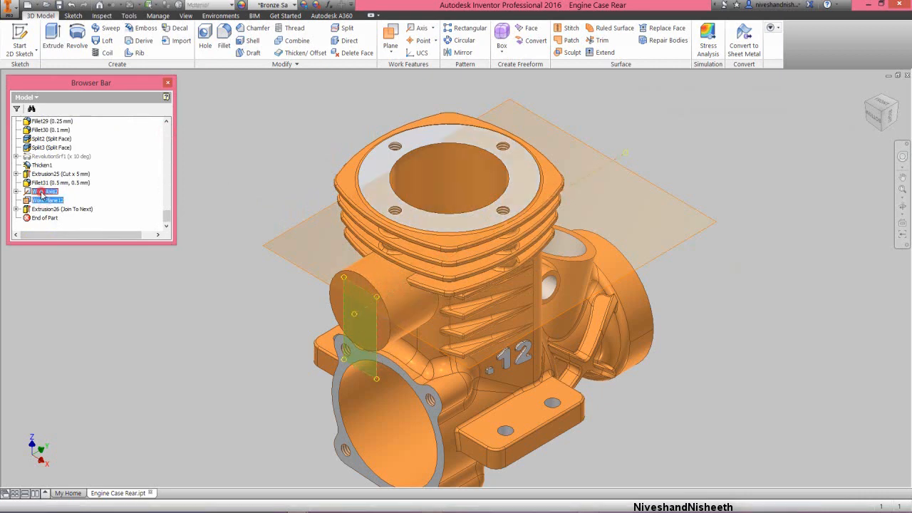
{"action": "right_click", "coordinate": [43, 201]}
{"action": "left_click", "coordinate": [60, 250]}
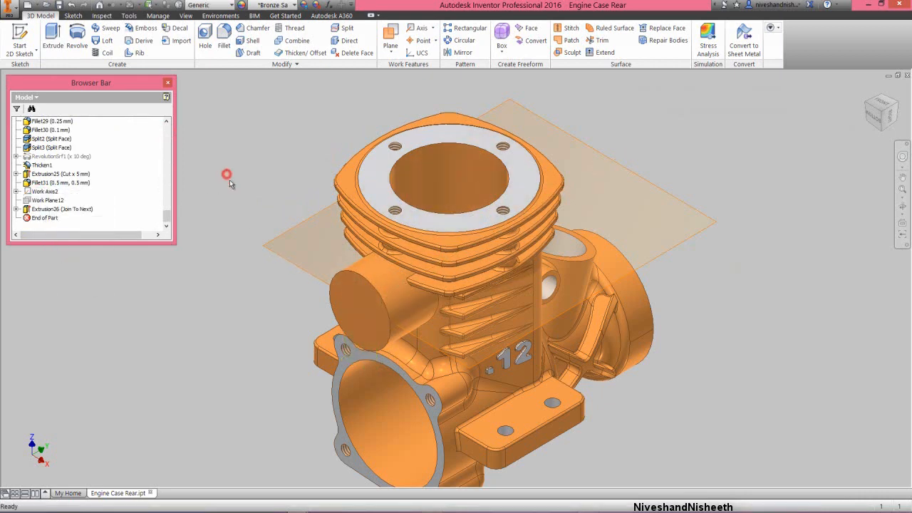
{"action": "left_click", "coordinate": [265, 246]}
{"action": "right_click", "coordinate": [264, 245]}
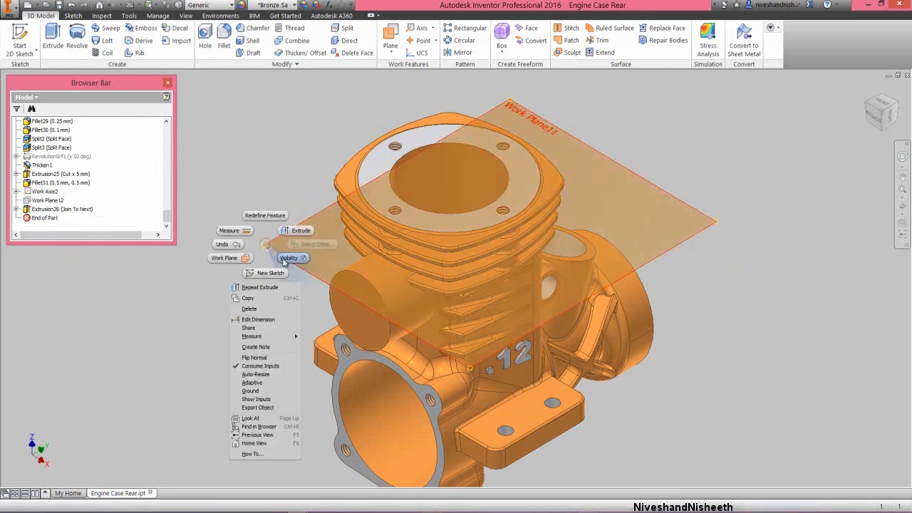
{"action": "left_click", "coordinate": [276, 175]}
{"action": "left_click", "coordinate": [317, 157]}
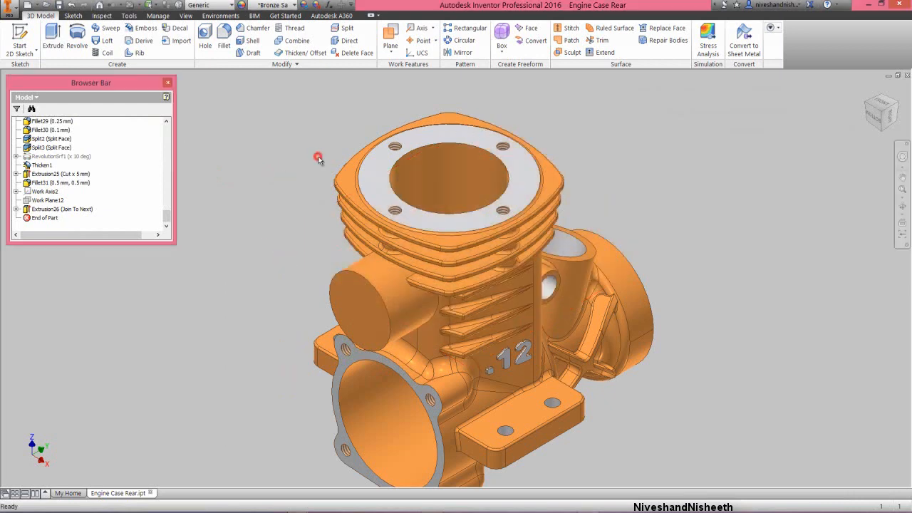
Start a 2D sketch on the YZ plane with the model sliced at the sketch plane, viewed straight on from the right.
{"action": "left_click", "coordinate": [22, 32]}
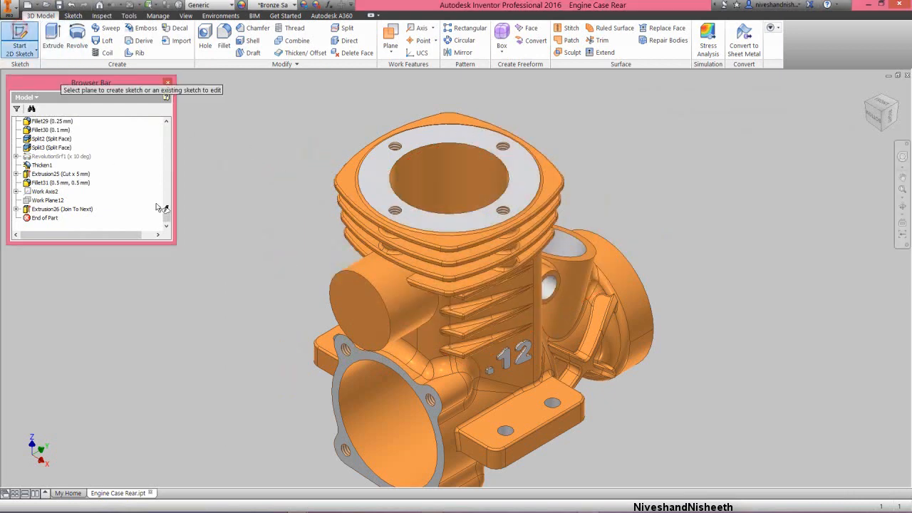
{"action": "left_click_drag", "start_coordinate": [165, 215], "coordinate": [167, 123]}
{"action": "left_click", "coordinate": [15, 156]}
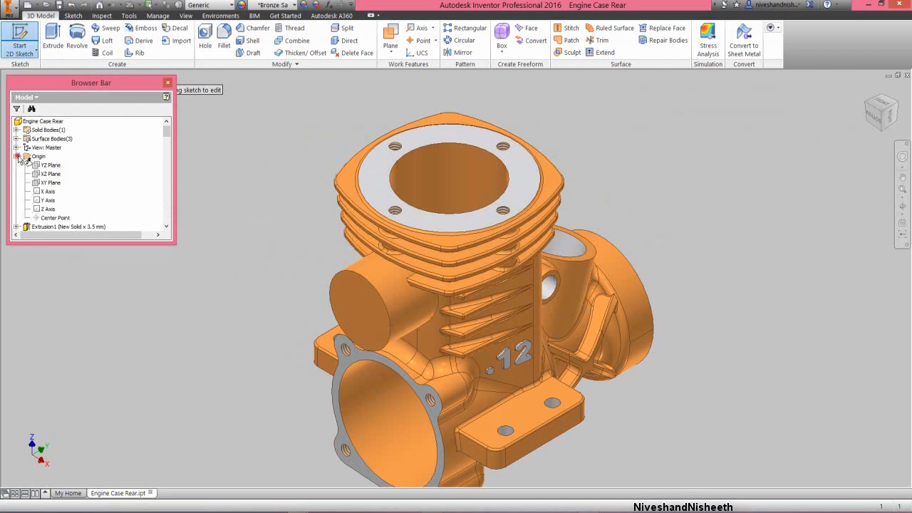
{"action": "left_click", "coordinate": [39, 165]}
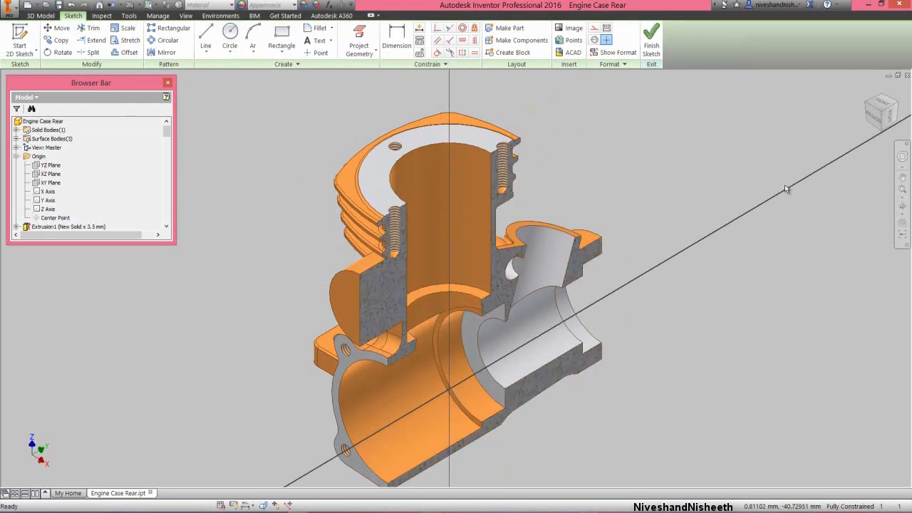
{"action": "key", "text": "F7"}
{"action": "left_click", "coordinate": [891, 117]}
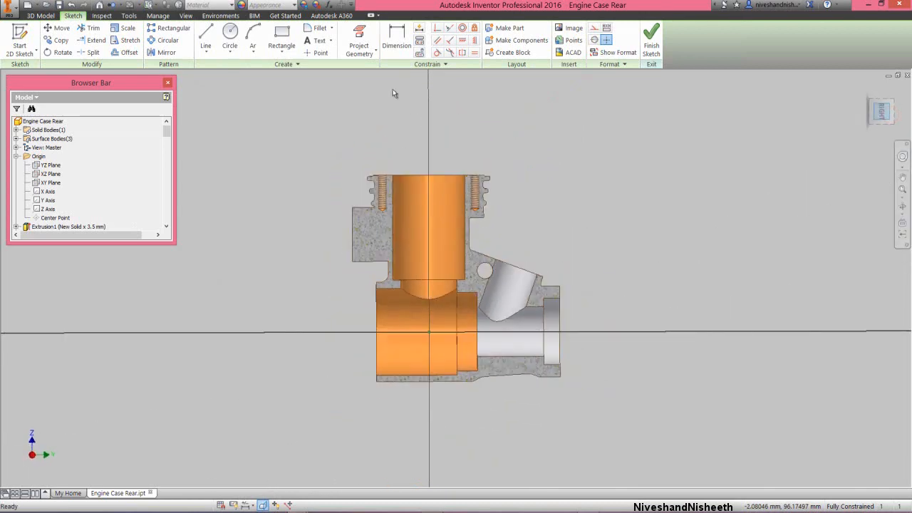
Project the part's cut edges into the YZ plane sketch.
{"action": "left_click", "coordinate": [360, 50]}
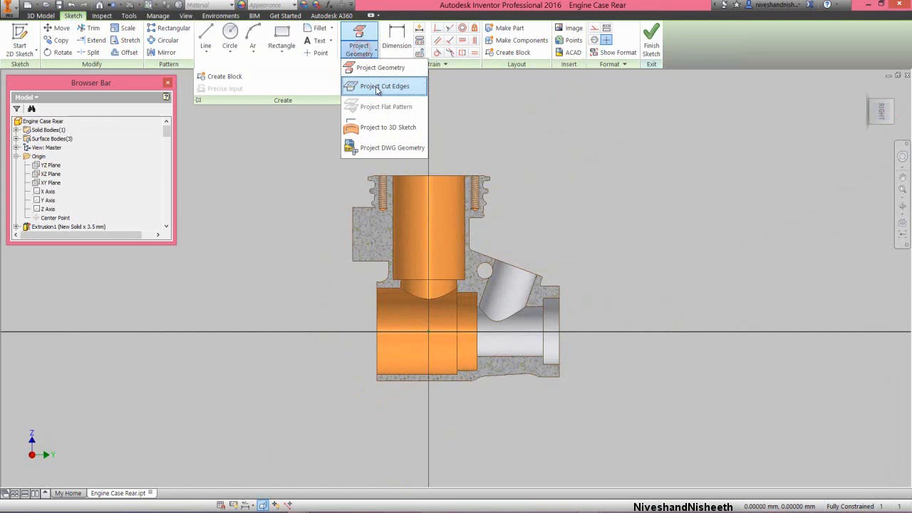
{"action": "left_click", "coordinate": [378, 86]}
{"action": "scroll", "coordinate": [392, 299], "scroll_direction": "up", "scroll_amount": 3}
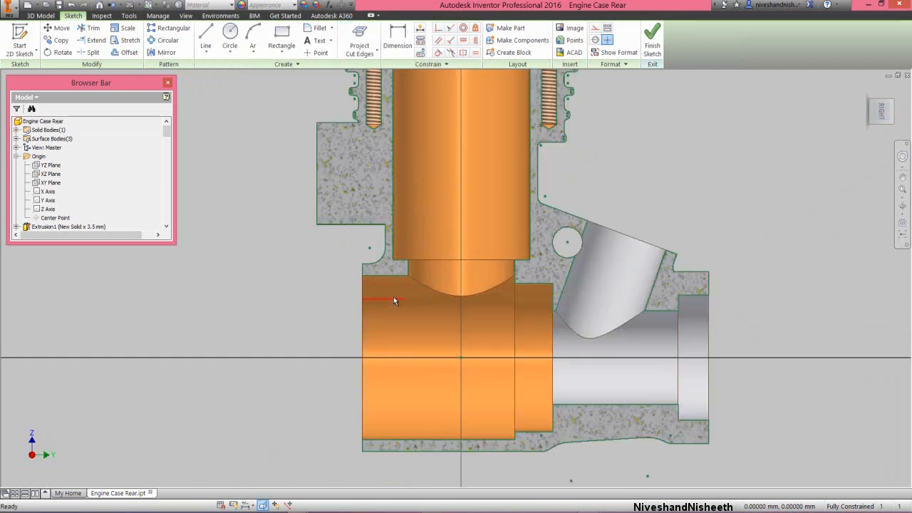
Draw a 5 mm vertical line closing the open side of the notch between the round boss and the crankcase flange.
{"action": "right_click", "coordinate": [319, 252]}
{"action": "left_click", "coordinate": [317, 224]}
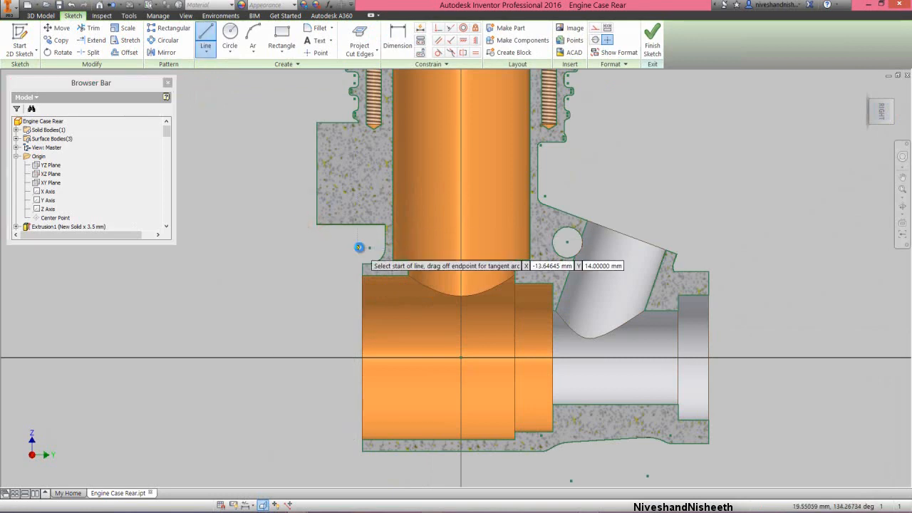
{"action": "scroll", "coordinate": [360, 249], "scroll_direction": "up", "scroll_amount": 3}
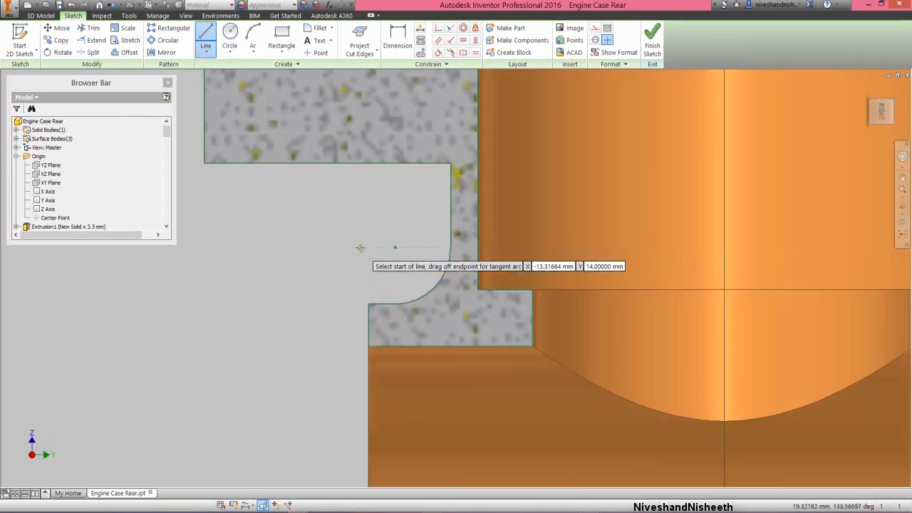
{"action": "left_click", "coordinate": [377, 304]}
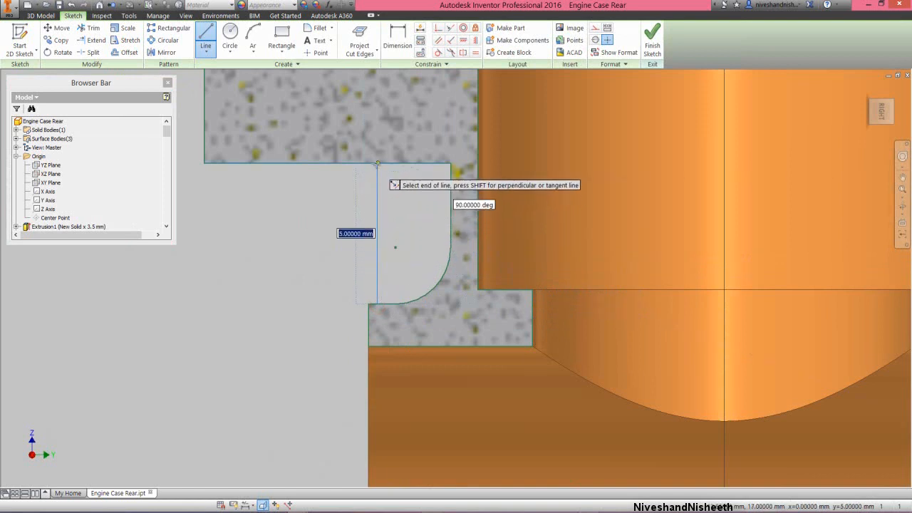
{"action": "left_click", "coordinate": [377, 163]}
Dimension the vertical line 0.75 mm from the crankcase flange's outer edge and finish the sketch.
{"action": "right_click", "coordinate": [377, 163]}
{"action": "left_click", "coordinate": [358, 176]}
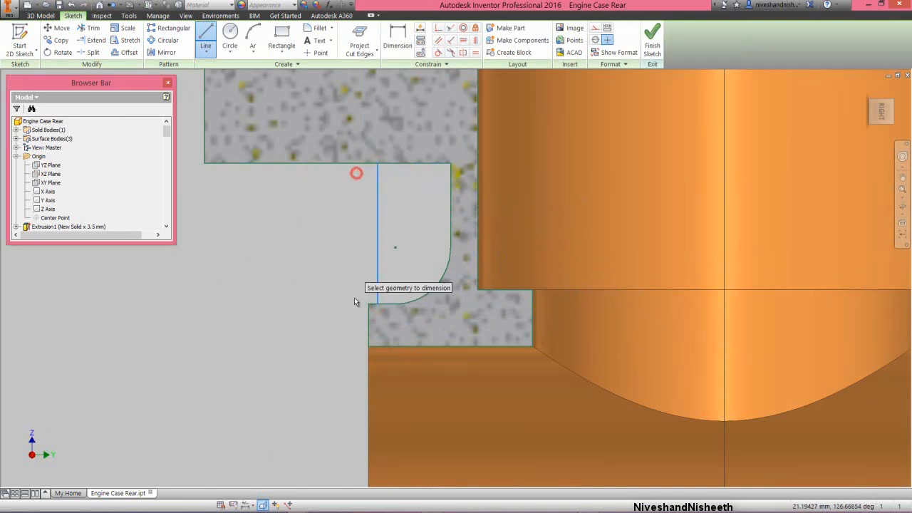
{"action": "left_click", "coordinate": [377, 293]}
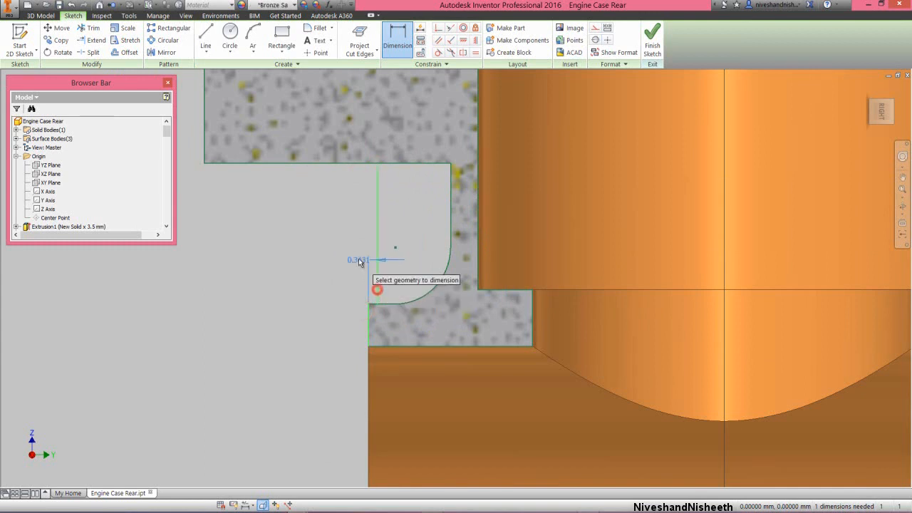
{"action": "left_click", "coordinate": [358, 258]}
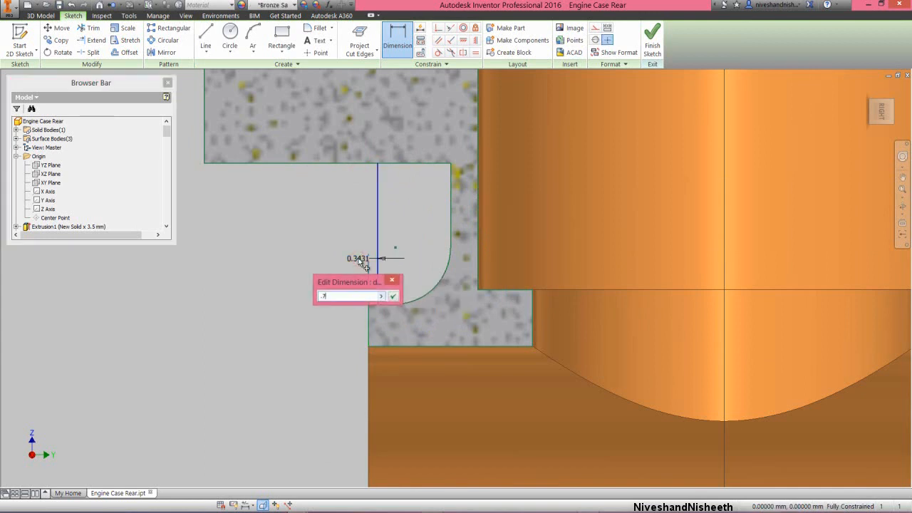
{"action": "key", "text": "Return"}
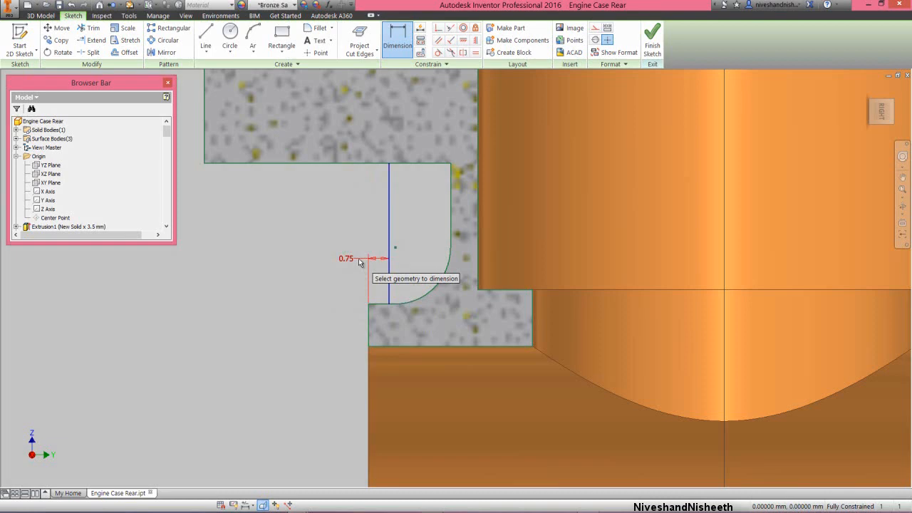
{"action": "left_click", "coordinate": [652, 42]}
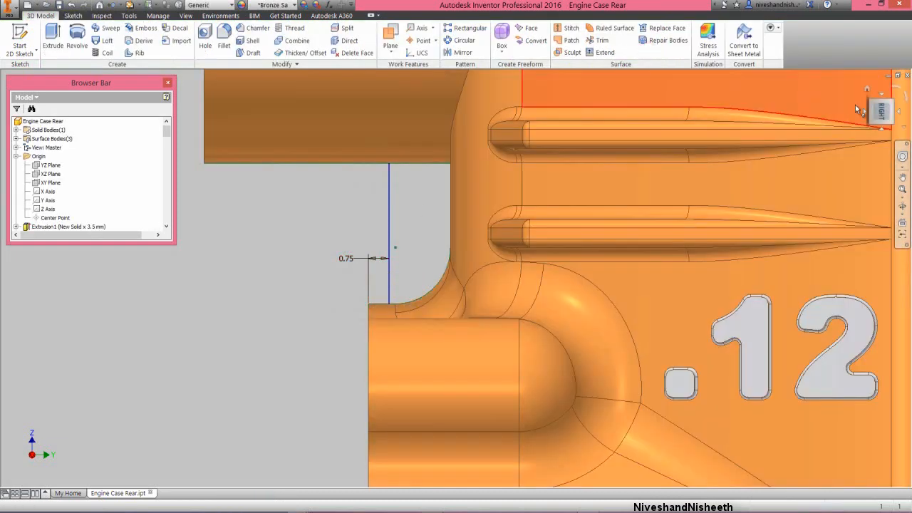
Extrude the closed notch profile symmetrically by 2 mm as a join to form a rib under the round boss.
{"action": "left_click", "coordinate": [866, 88]}
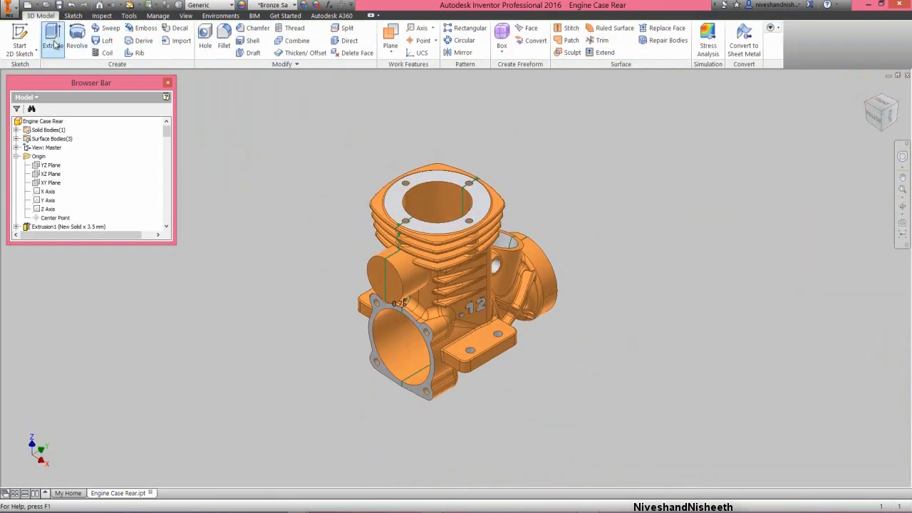
{"action": "left_click", "coordinate": [55, 45]}
{"action": "scroll", "coordinate": [385, 305], "scroll_direction": "up", "scroll_amount": 5}
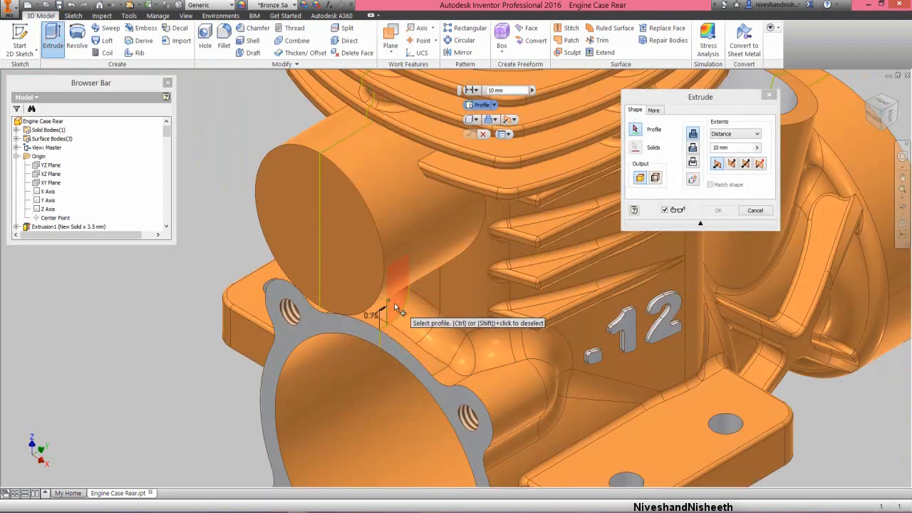
{"action": "left_click", "coordinate": [394, 303]}
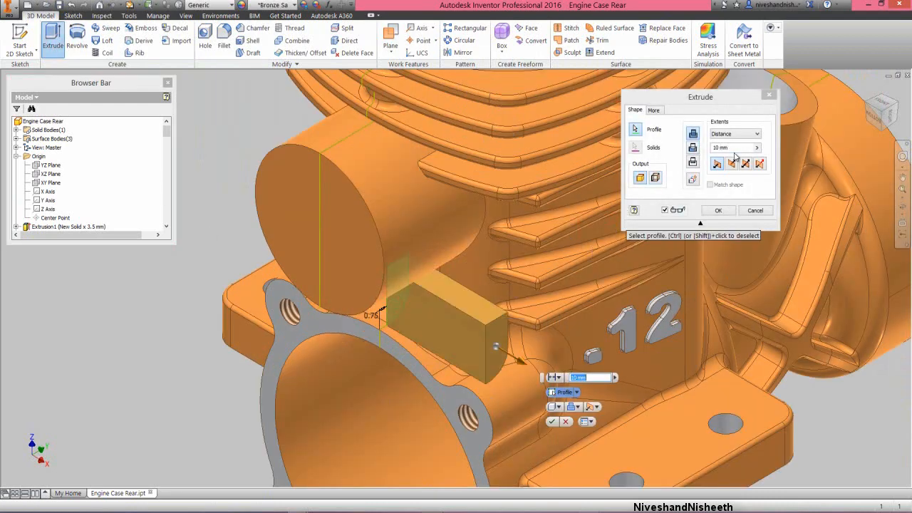
{"action": "left_click", "coordinate": [745, 164]}
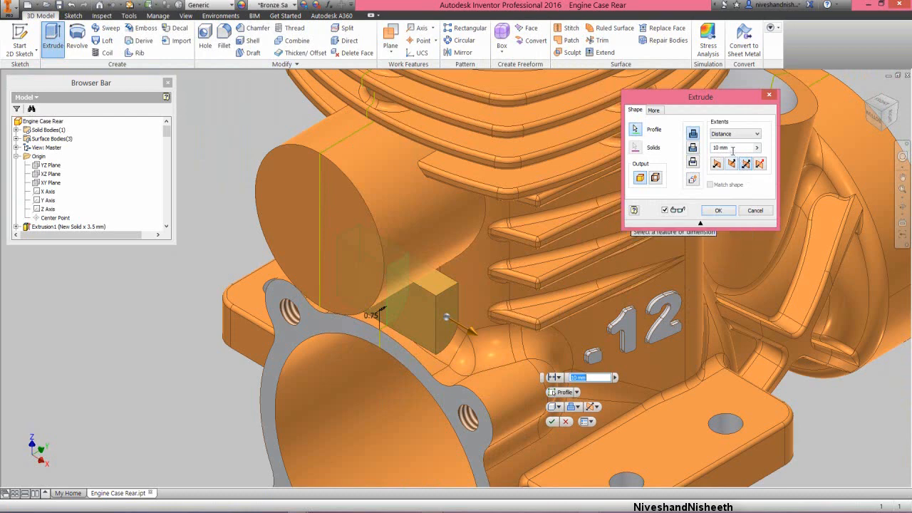
{"action": "left_click", "coordinate": [726, 148]}
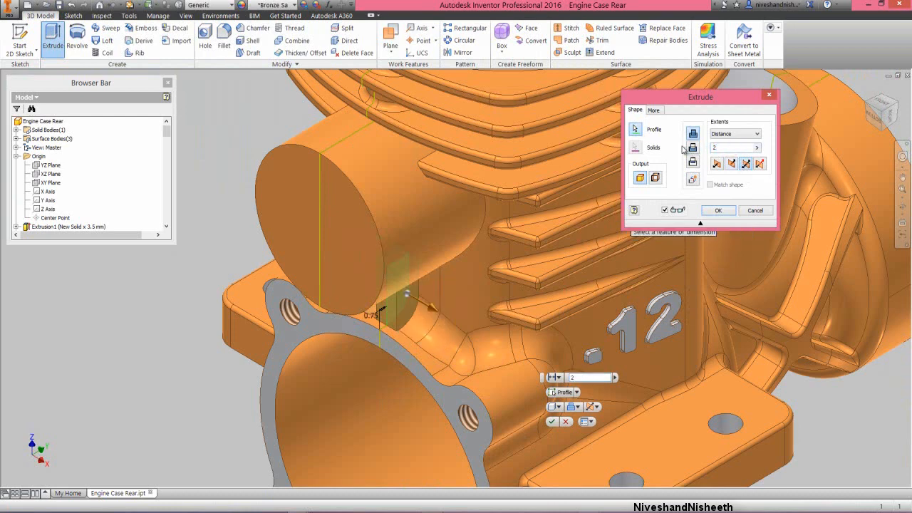
{"action": "left_click", "coordinate": [718, 211]}
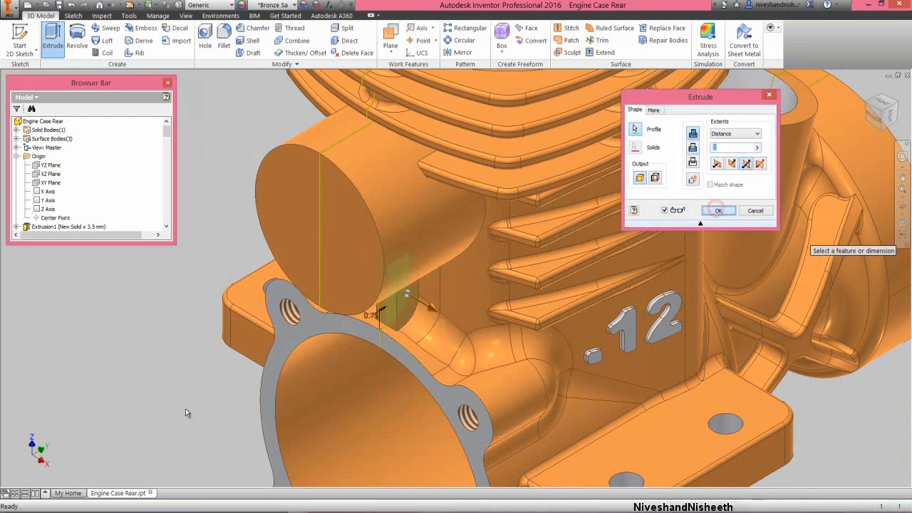
Collapse all nodes in the model tree and save the part.
{"action": "key", "text": "F6"}
{"action": "right_click", "coordinate": [121, 149]}
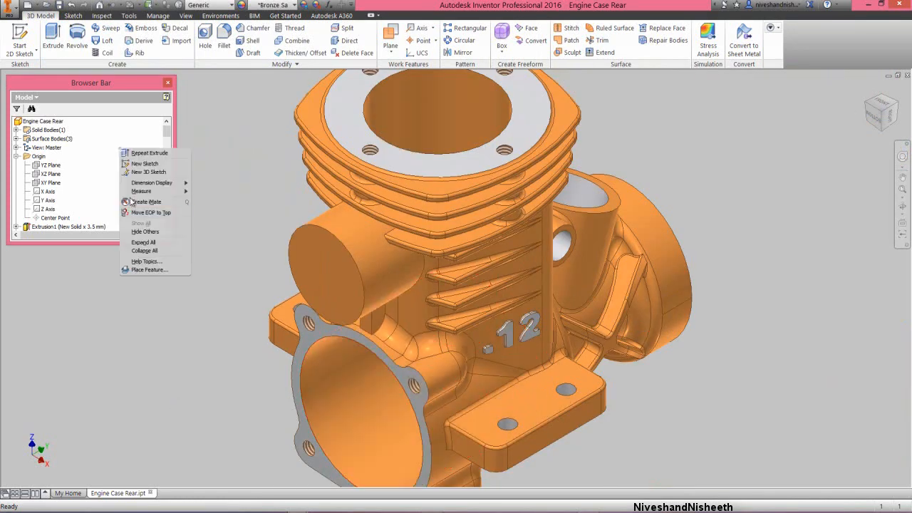
{"action": "left_click", "coordinate": [144, 250]}
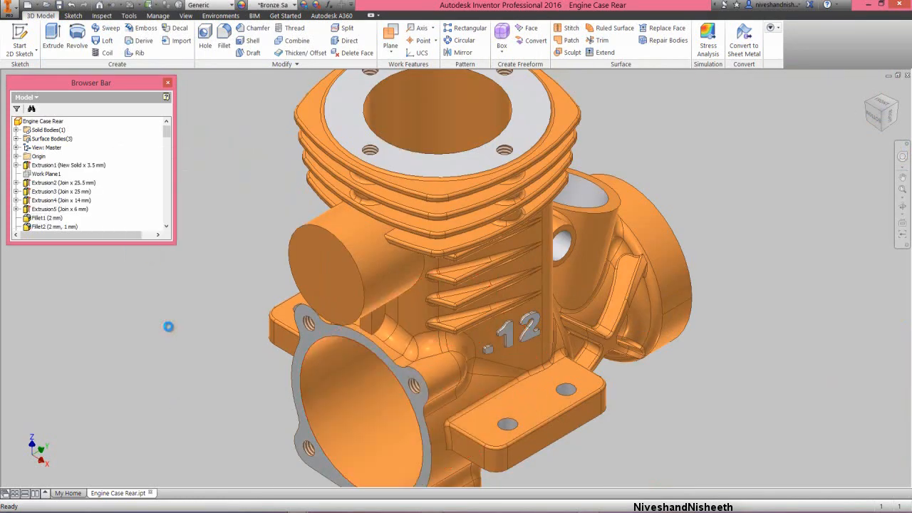
{"action": "key", "text": "ctrl+s"}
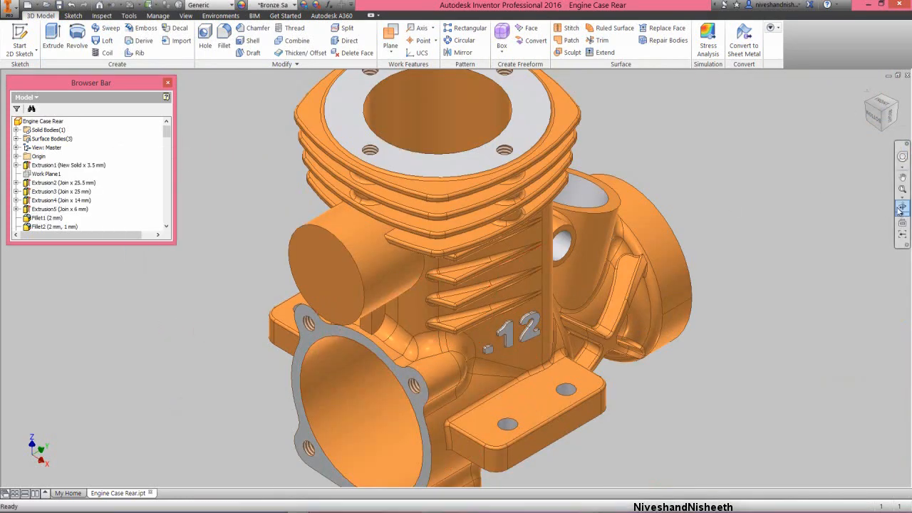
Fillet the two vertical outer edges of the rib below the round boss with a 0.5 mm radius.
{"action": "left_click", "coordinate": [897, 207]}
{"action": "left_click_drag", "start_coordinate": [432, 330], "coordinate": [403, 258]}
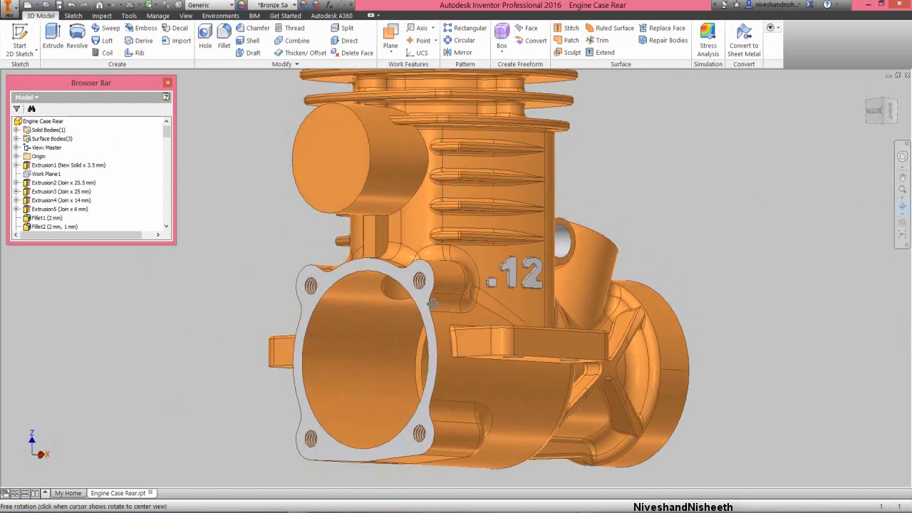
{"action": "right_click", "coordinate": [238, 261]}
{"action": "left_click", "coordinate": [250, 265]}
{"action": "left_click", "coordinate": [224, 40]}
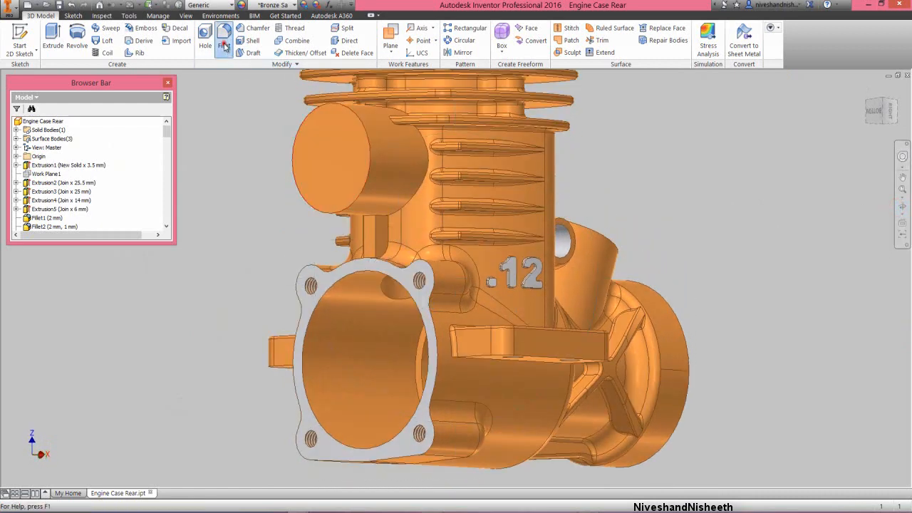
{"action": "left_click_drag", "start_coordinate": [253, 174], "coordinate": [199, 59]}
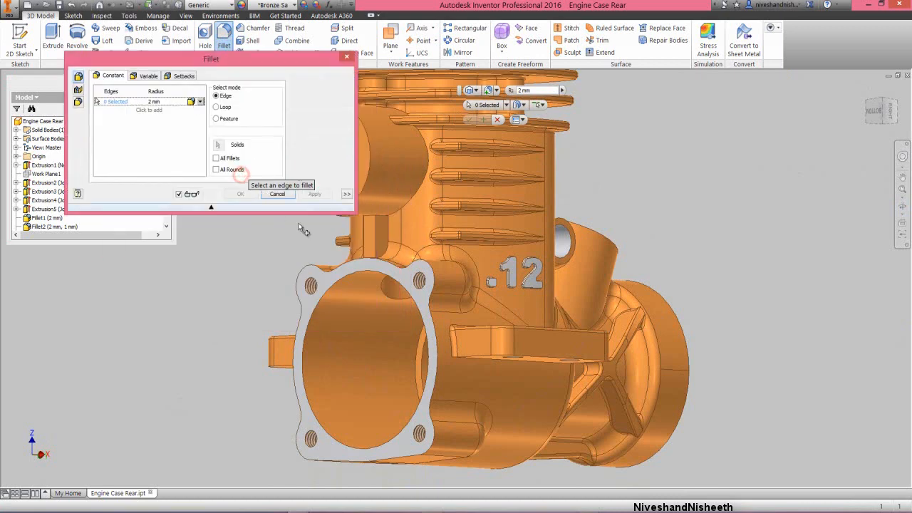
{"action": "scroll", "coordinate": [331, 222], "scroll_direction": "down", "scroll_amount": 3}
{"action": "left_click", "coordinate": [425, 244]}
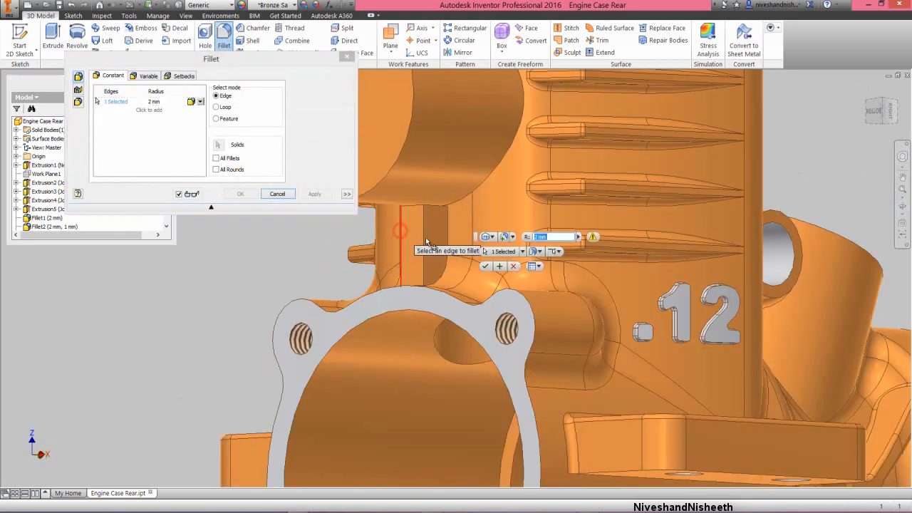
{"action": "left_click", "coordinate": [425, 240]}
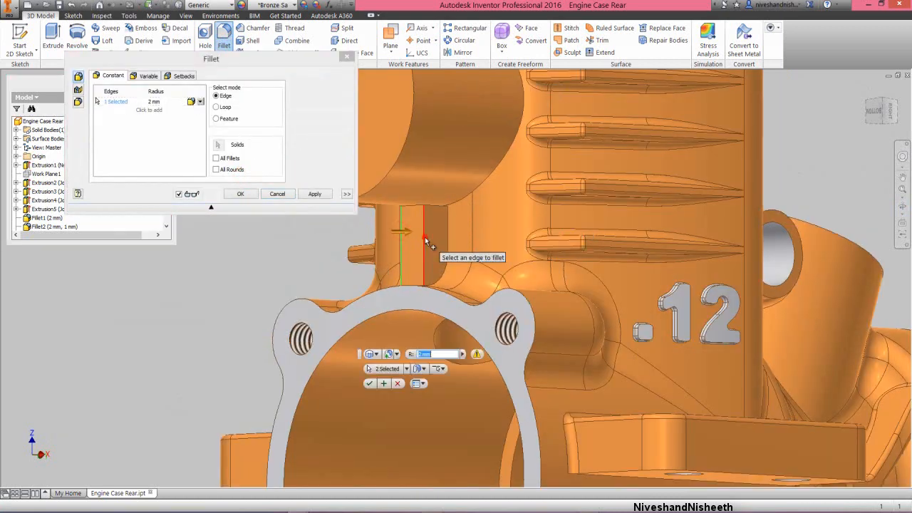
{"action": "left_click", "coordinate": [155, 101]}
{"action": "key", "text": "BackSpace"}
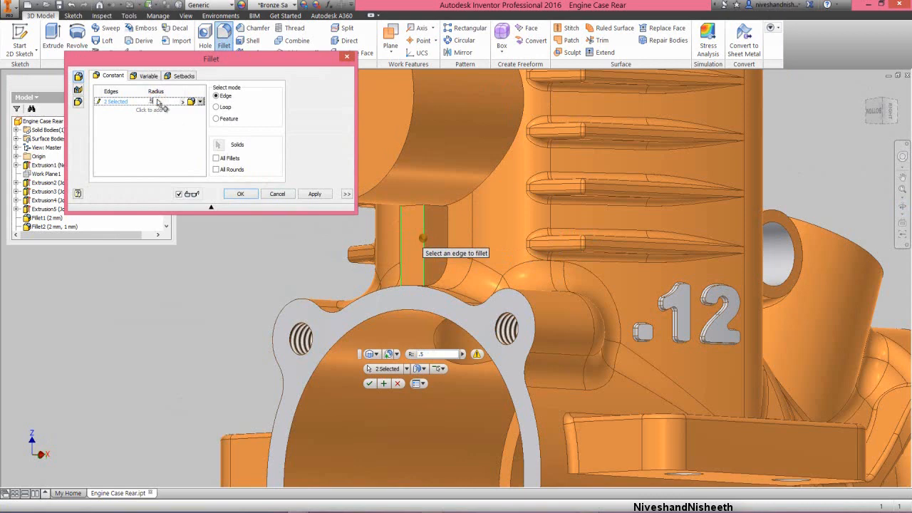
{"action": "left_click", "coordinate": [240, 194]}
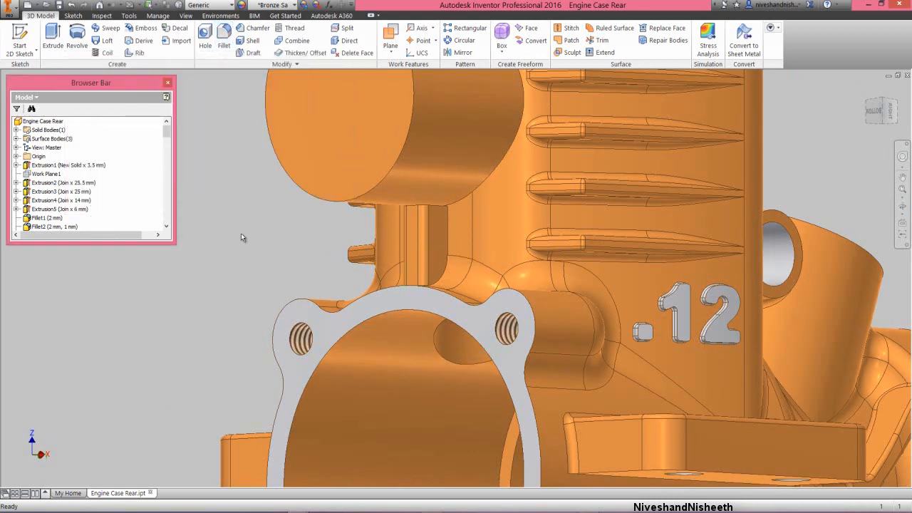
Start another edge fillet for the round boss with Automatic Edge Chain turned off.
{"action": "left_click", "coordinate": [903, 208]}
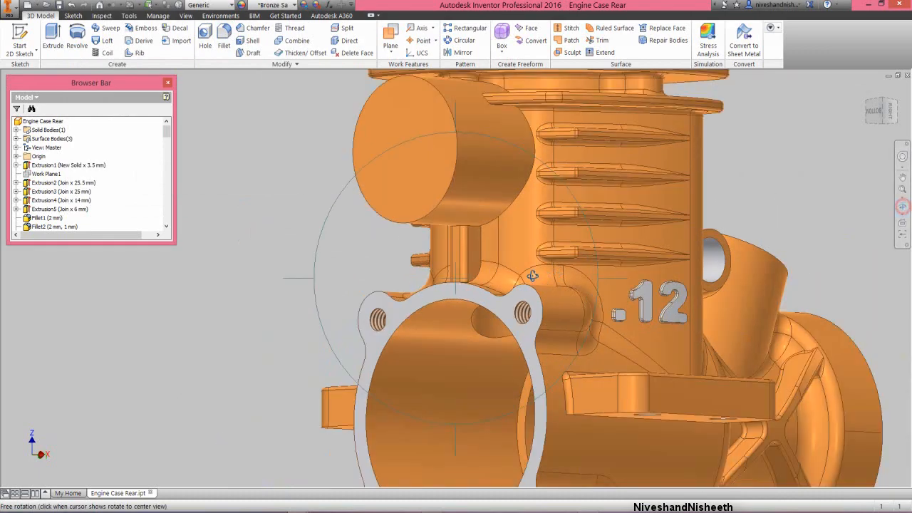
{"action": "left_click_drag", "start_coordinate": [498, 299], "coordinate": [660, 117]}
{"action": "scroll", "coordinate": [660, 117], "scroll_direction": "down", "scroll_amount": 3}
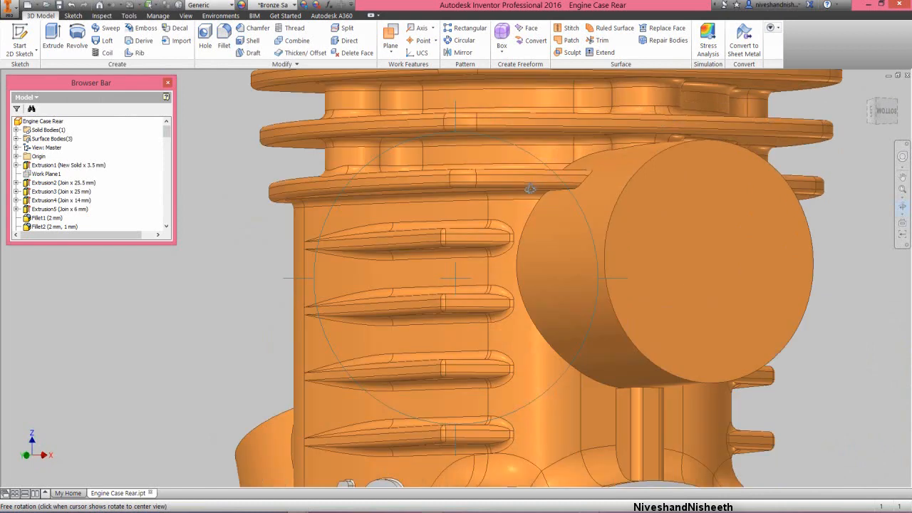
{"action": "right_click", "coordinate": [545, 197]}
{"action": "left_click", "coordinate": [440, 194]}
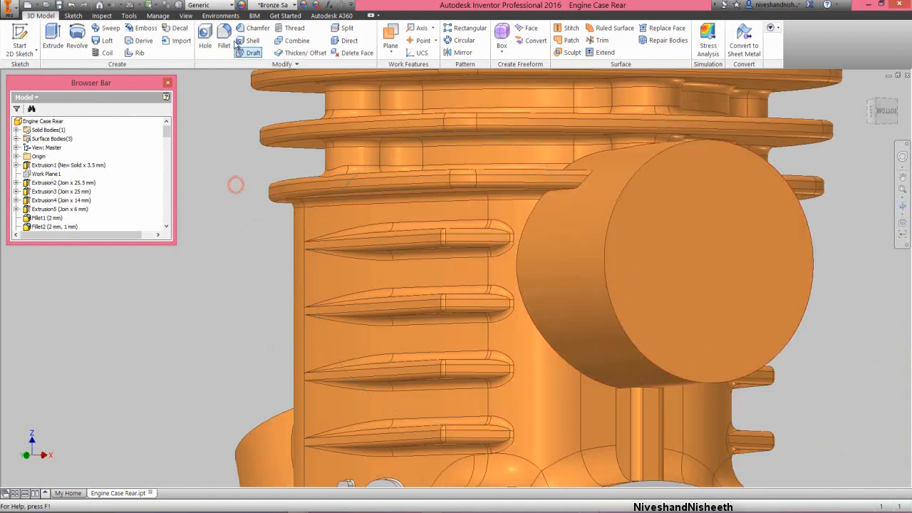
{"action": "key", "text": "f"}
{"action": "left_click", "coordinate": [347, 195]}
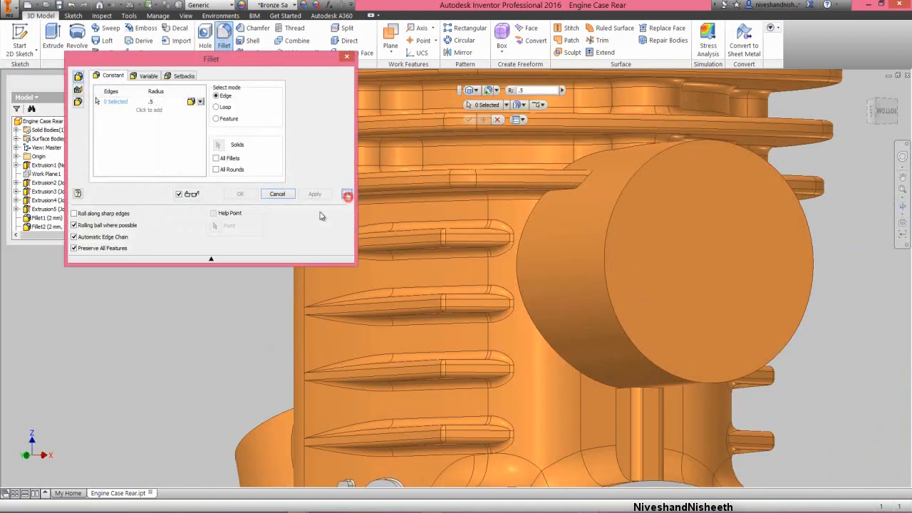
{"action": "left_click", "coordinate": [79, 238]}
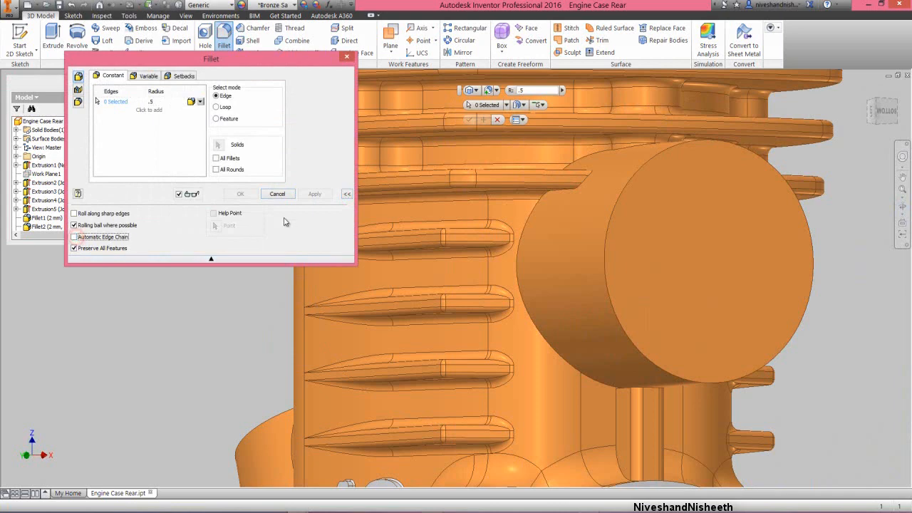
{"action": "left_click", "coordinate": [347, 196]}
{"action": "left_click_drag", "start_coordinate": [304, 59], "coordinate": [277, 104]}
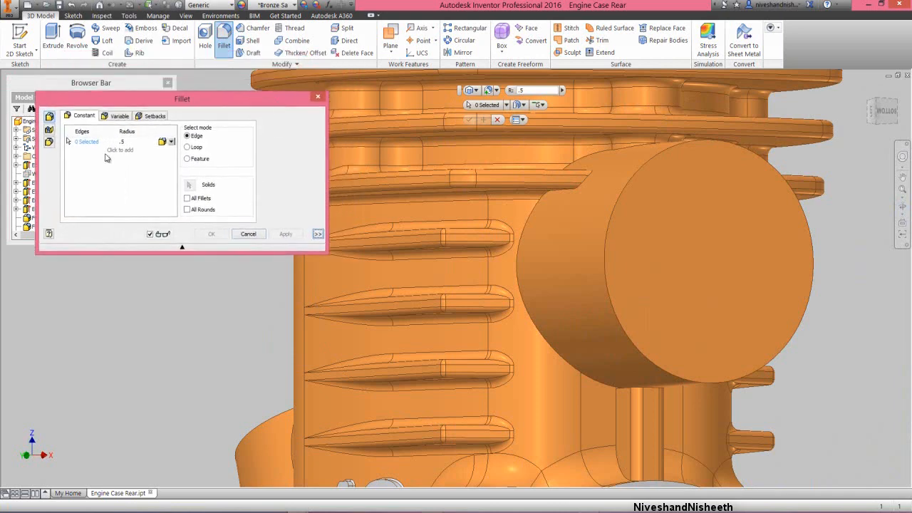
Set the fillet radius to 0.4 mm and select the boss's side junction edge plus the adjoining edges around the lowest full fin's underside and rim.
{"action": "left_click", "coordinate": [128, 142]}
{"action": "key", "text": "BackSpace"}
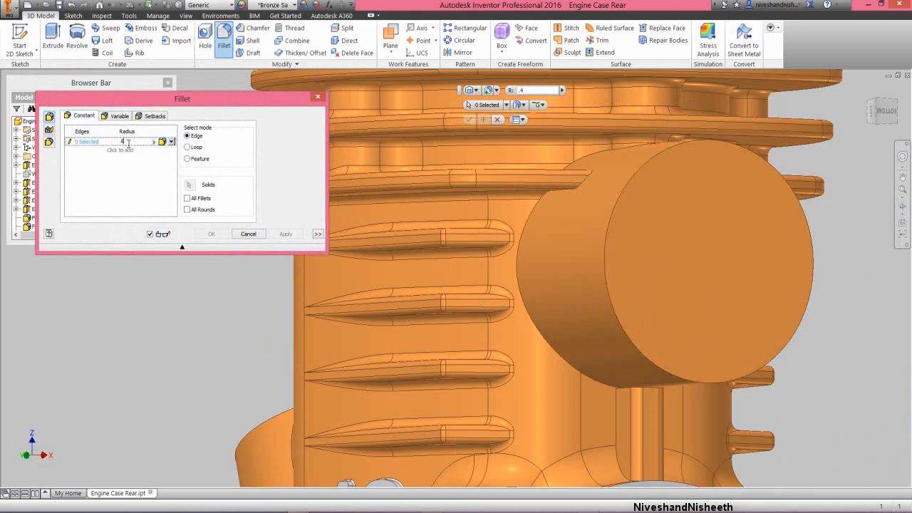
{"action": "left_click", "coordinate": [536, 322]}
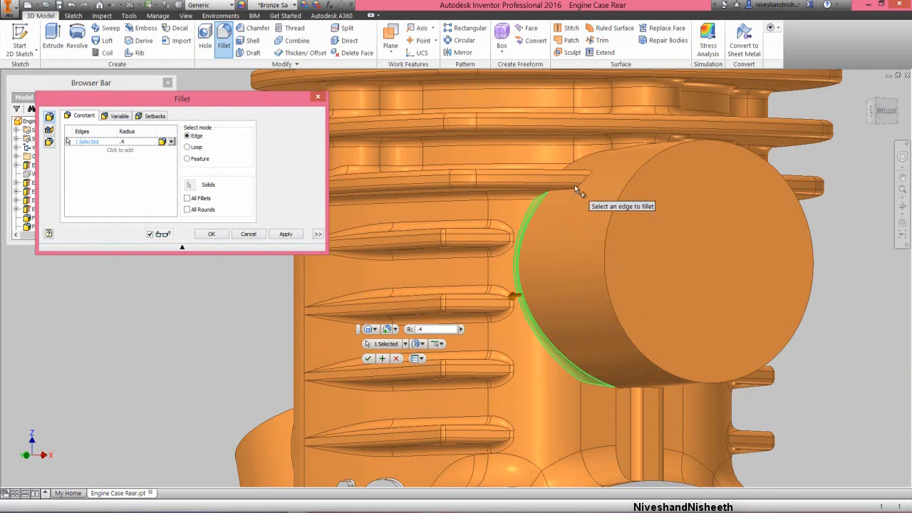
{"action": "scroll", "coordinate": [574, 184], "scroll_direction": "up", "scroll_amount": 3}
{"action": "scroll", "coordinate": [573, 184], "scroll_direction": "up", "scroll_amount": 2}
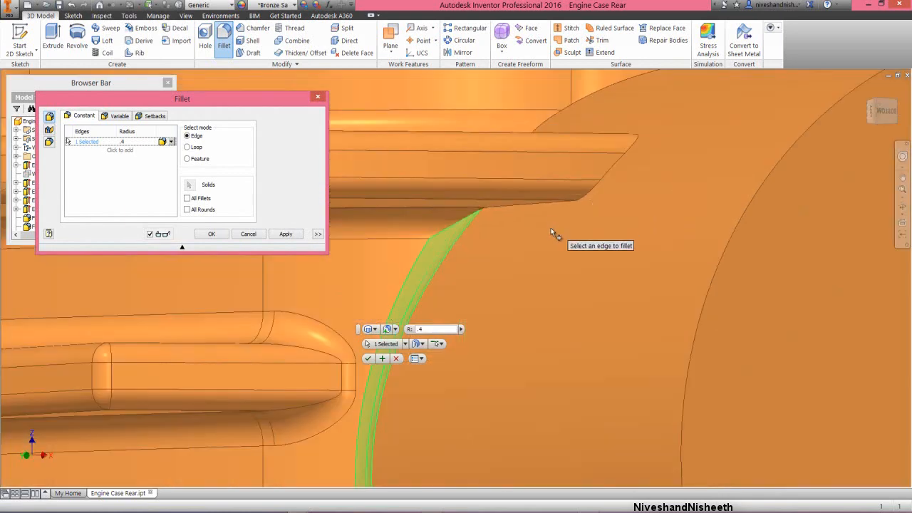
{"action": "left_click", "coordinate": [484, 209]}
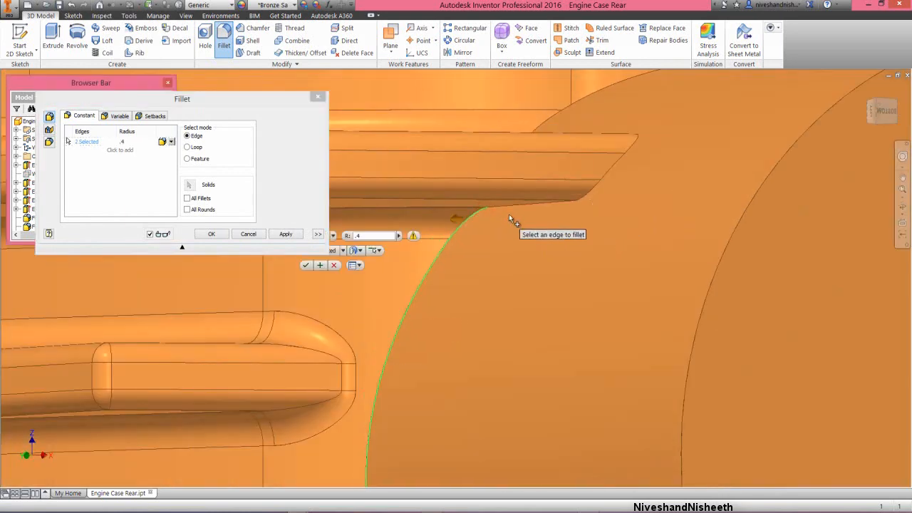
{"action": "left_click", "coordinate": [518, 205]}
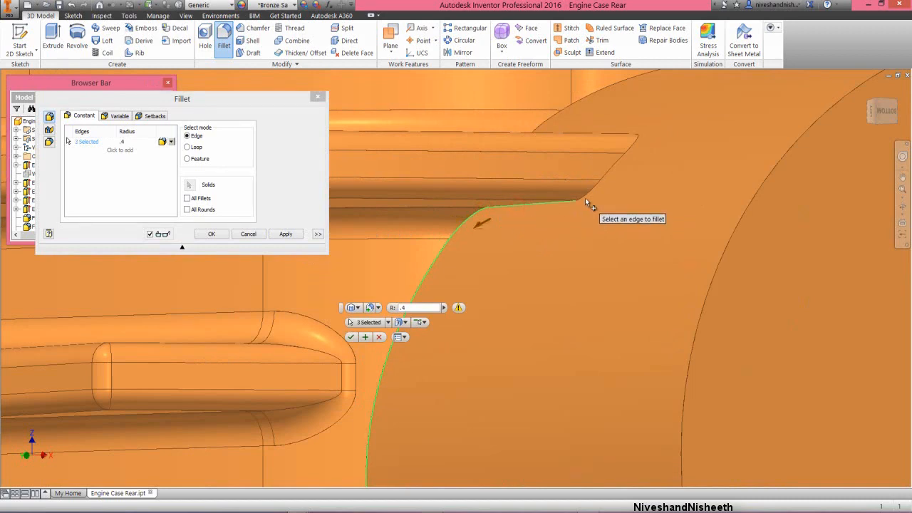
{"action": "left_click", "coordinate": [585, 195]}
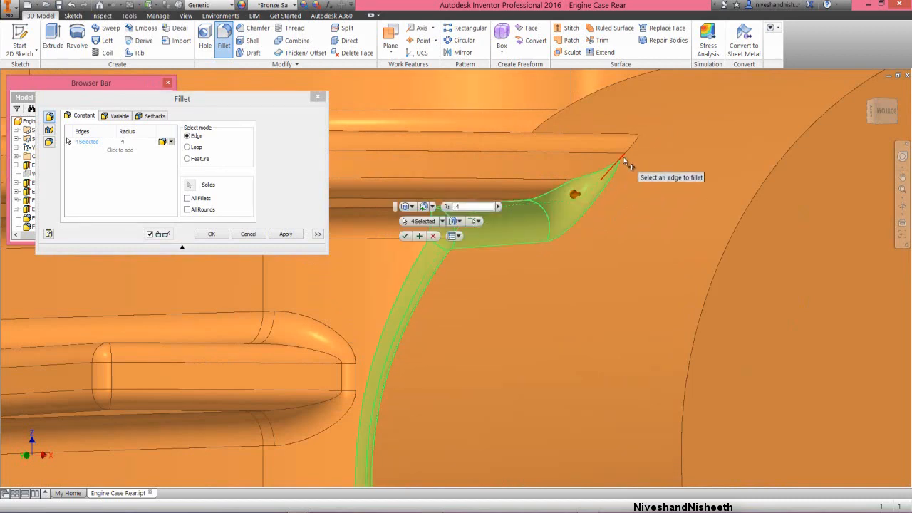
{"action": "left_click", "coordinate": [623, 157]}
{"action": "left_click", "coordinate": [632, 145]}
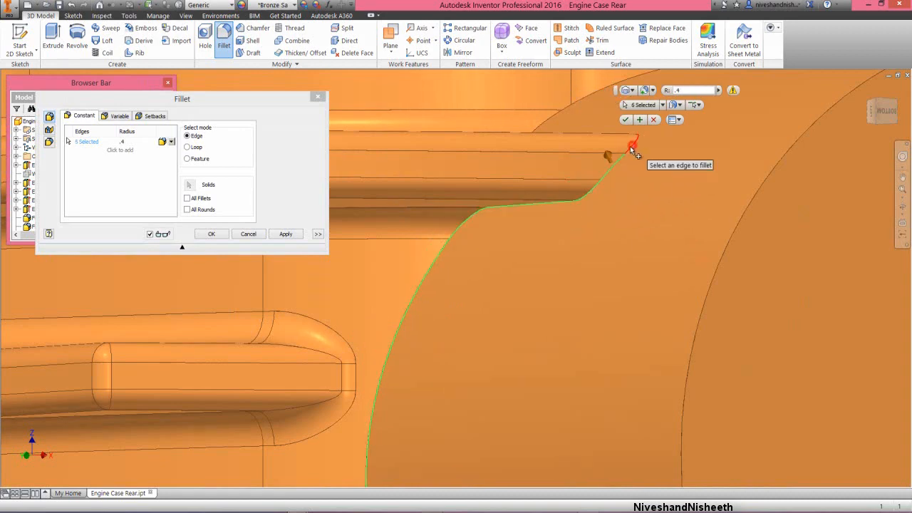
Add the two edges where the same fin's upper face meets the round boss to the 0.4 mm fillet selection.
{"action": "middle_click_drag", "start_coordinate": [589, 202], "coordinate": [608, 182], "text": "shift"}
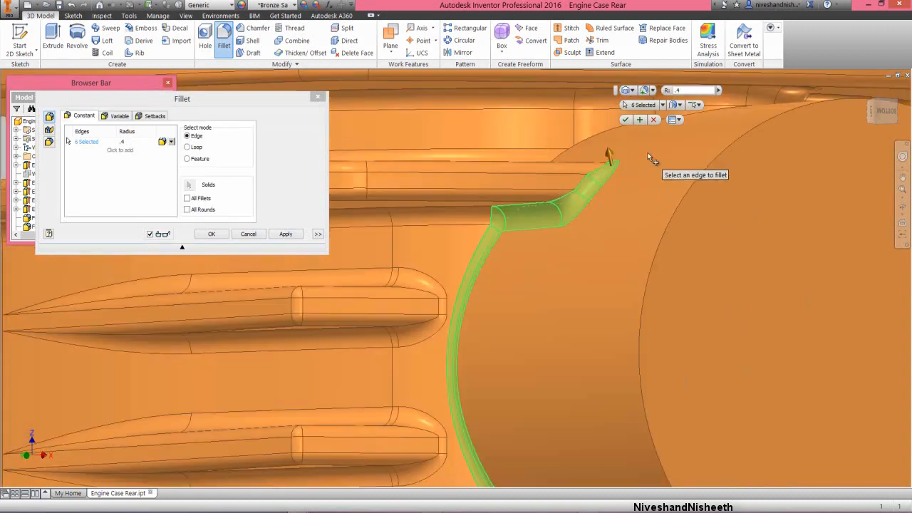
{"action": "left_click", "coordinate": [902, 207]}
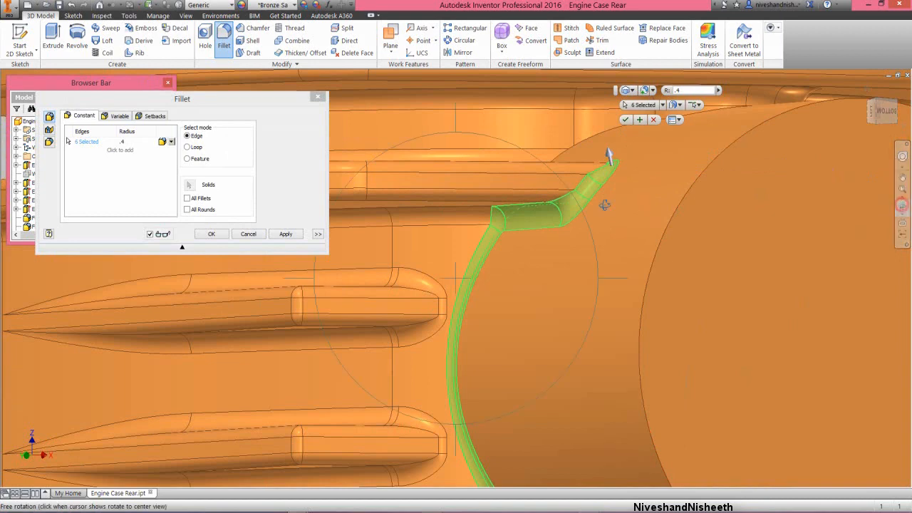
{"action": "left_click_drag", "start_coordinate": [609, 155], "coordinate": [538, 229]}
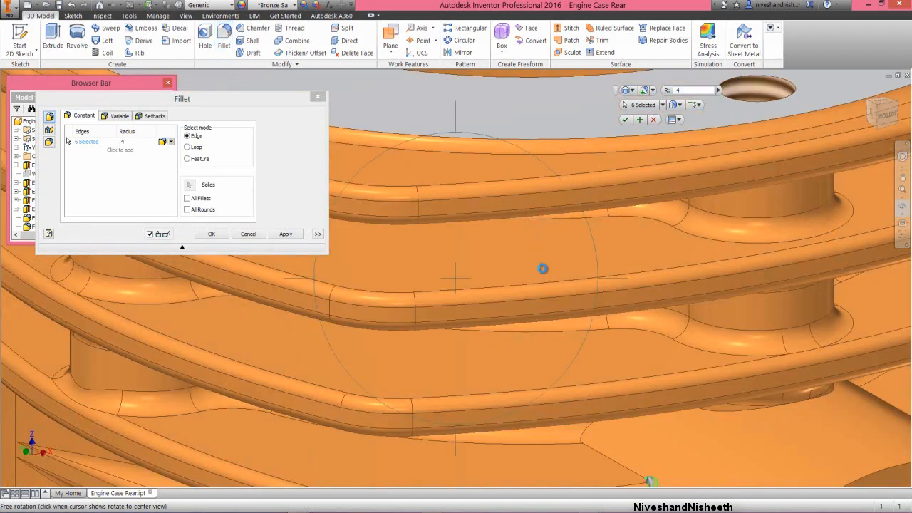
{"action": "left_click_drag", "start_coordinate": [543, 266], "coordinate": [561, 401]}
{"action": "right_click", "coordinate": [545, 374]}
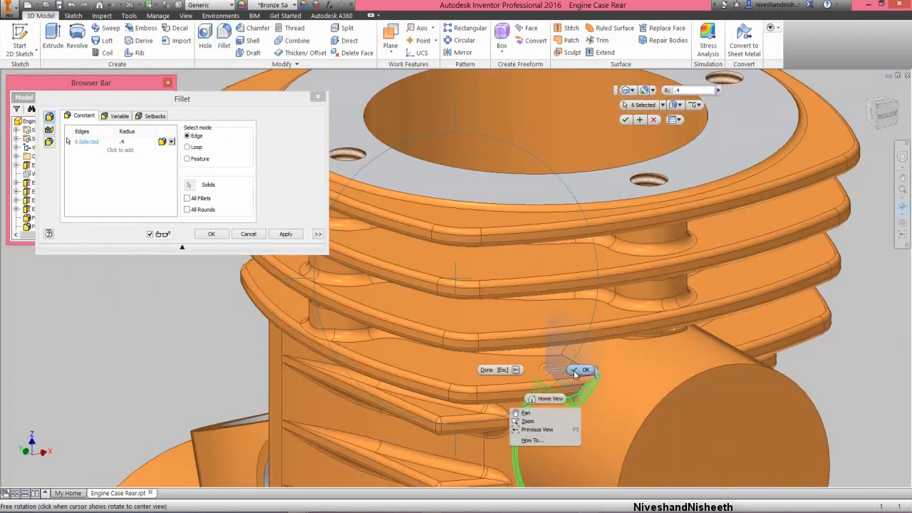
{"action": "left_click", "coordinate": [525, 410]}
{"action": "left_click", "coordinate": [582, 366]}
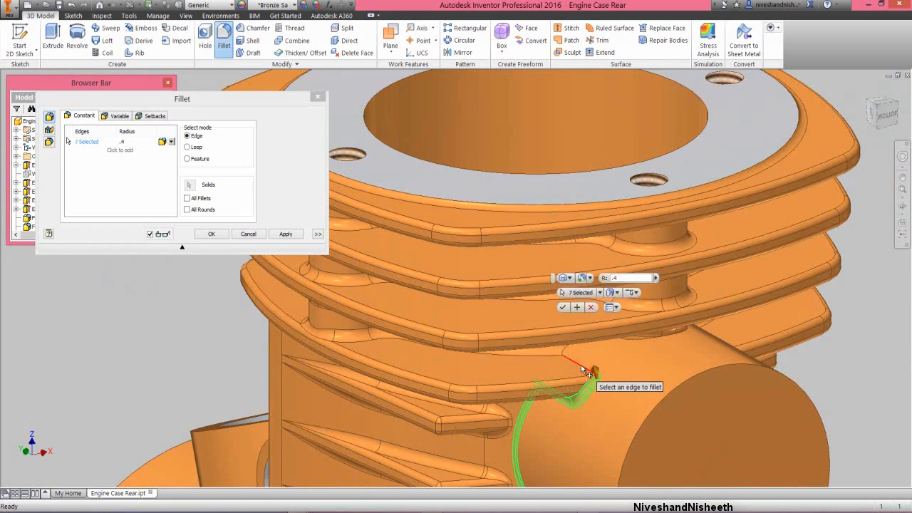
{"action": "left_click", "coordinate": [565, 352]}
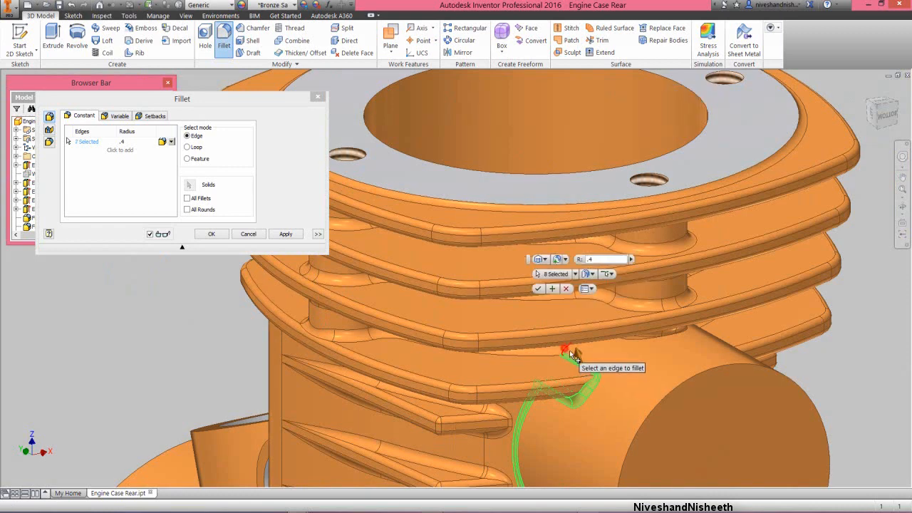
Extend the 0.4 mm fillet selection with the three junction edges between the top of the boss and the cylinder wall above the fin.
{"action": "left_click", "coordinate": [902, 206]}
{"action": "left_click_drag", "start_coordinate": [568, 347], "coordinate": [565, 237]}
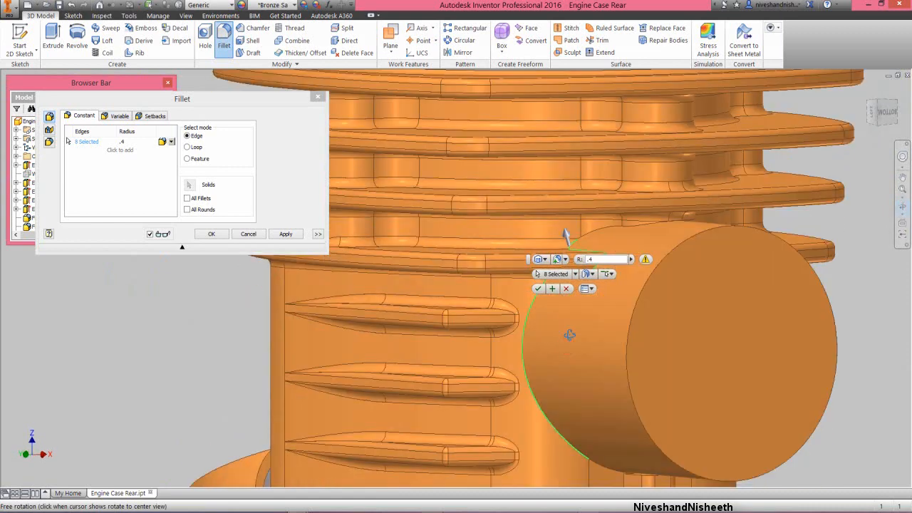
{"action": "right_click", "coordinate": [559, 317]}
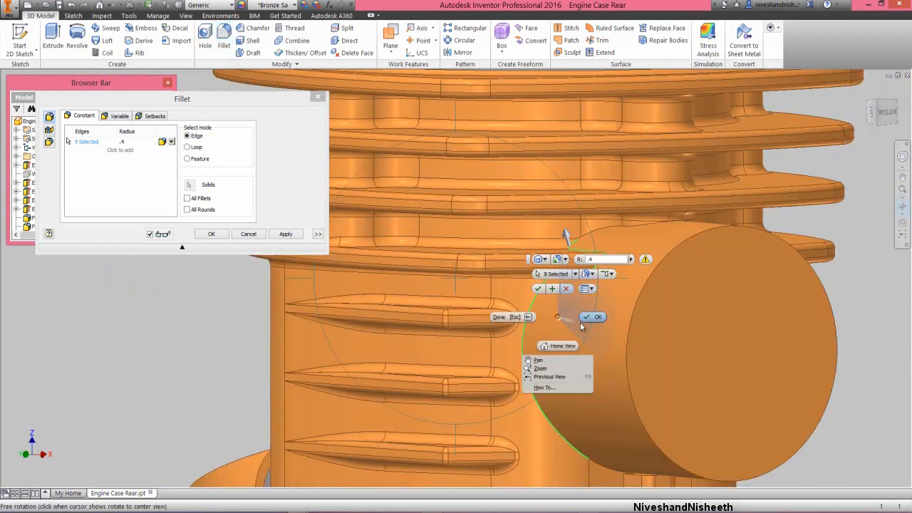
{"action": "left_click", "coordinate": [594, 317]}
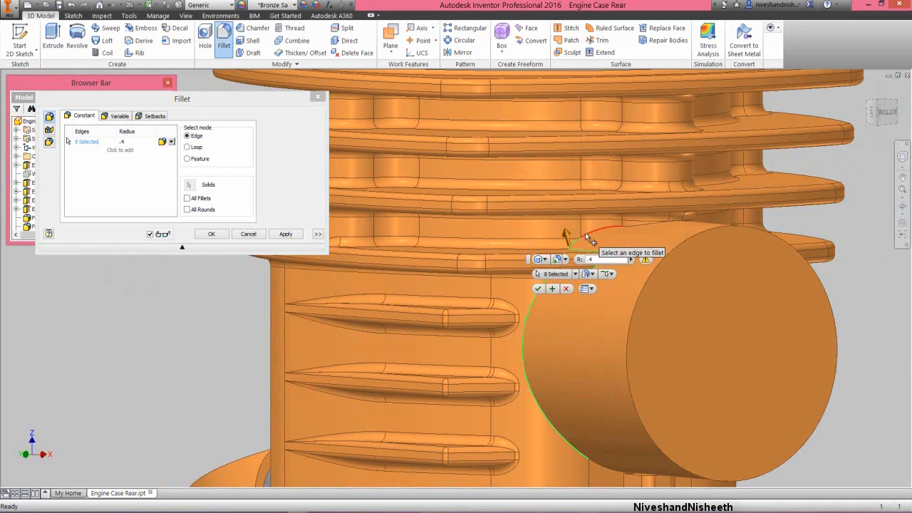
{"action": "scroll", "coordinate": [585, 237], "scroll_direction": "up", "scroll_amount": 3}
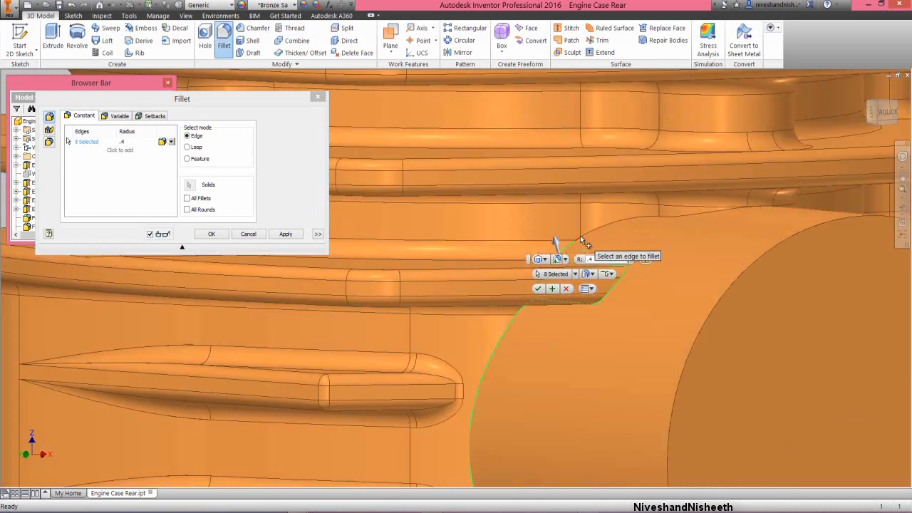
{"action": "left_click", "coordinate": [581, 236]}
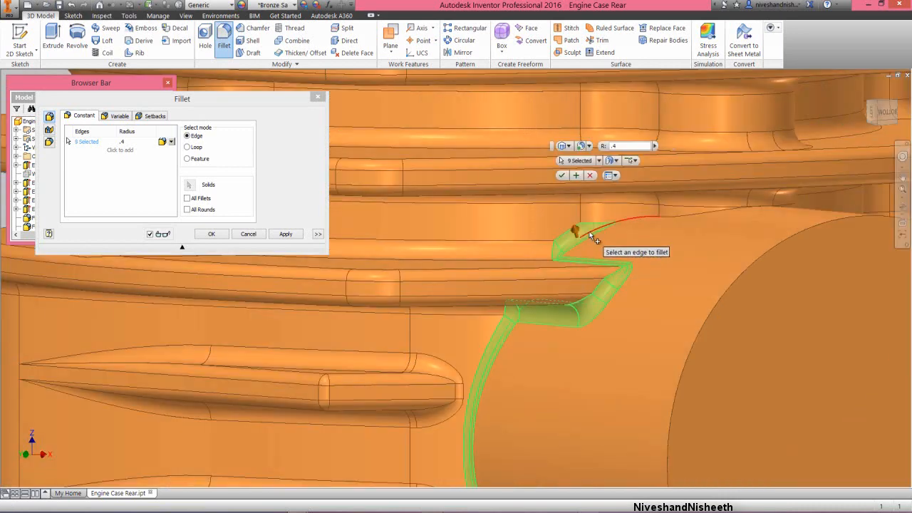
{"action": "left_click", "coordinate": [616, 225]}
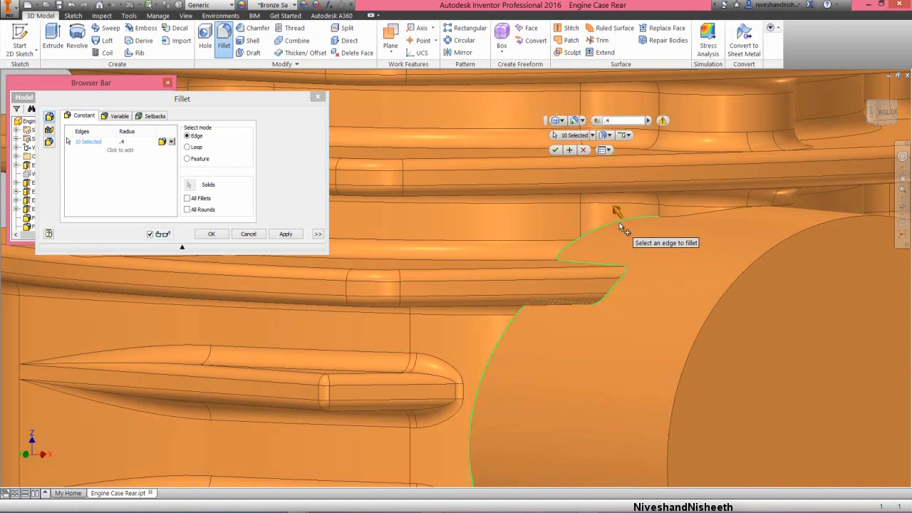
{"action": "left_click", "coordinate": [670, 217]}
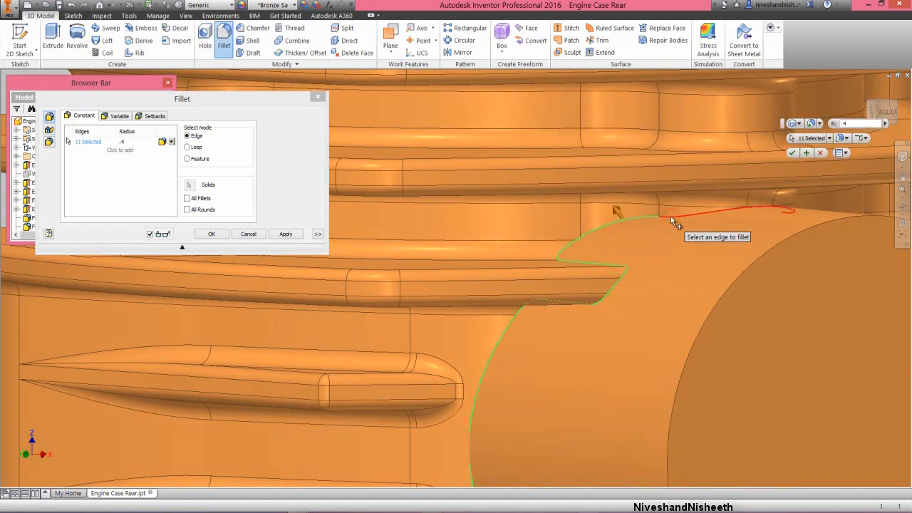
Add the junction edges on the opposite side of the boss, from its top down around the fin's end, to the 0.4 mm fillet.
{"action": "scroll", "coordinate": [671, 216], "scroll_direction": "down", "scroll_amount": 5}
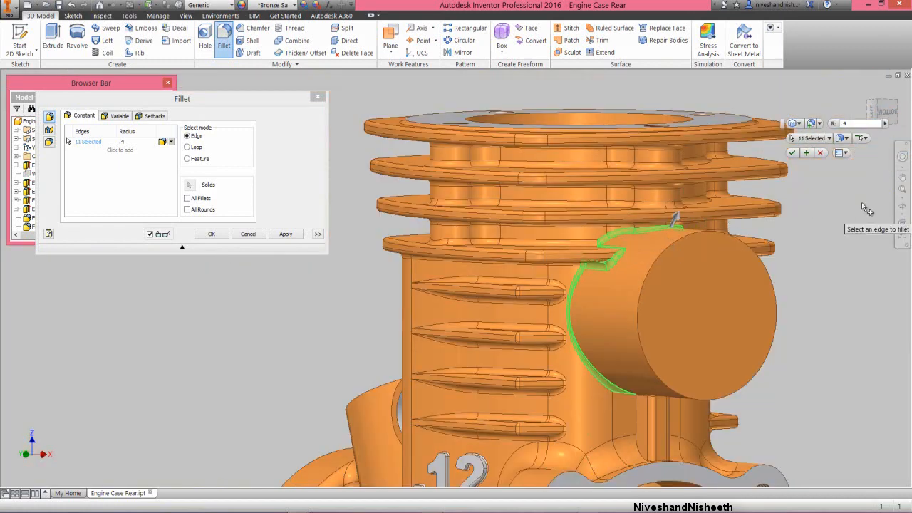
{"action": "left_click", "coordinate": [902, 207]}
{"action": "left_click_drag", "start_coordinate": [560, 269], "coordinate": [473, 276]}
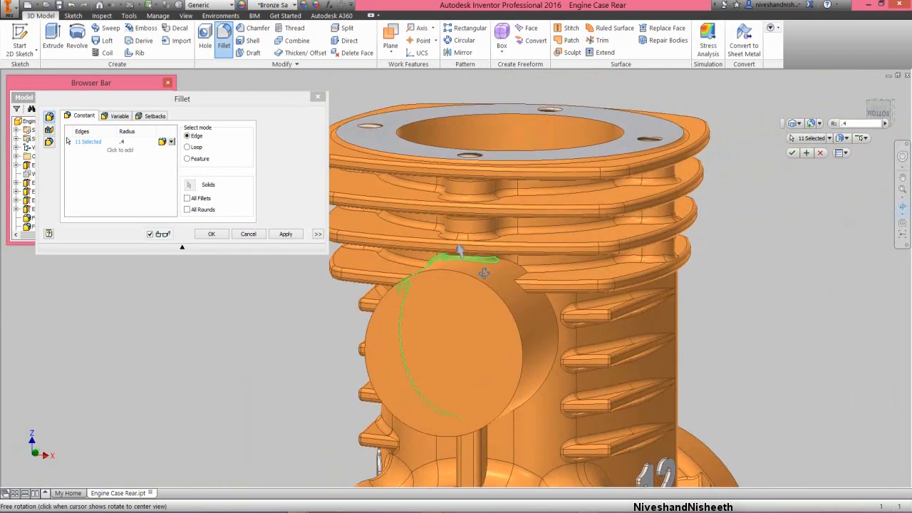
{"action": "right_click", "coordinate": [485, 273]}
{"action": "left_click", "coordinate": [513, 274]}
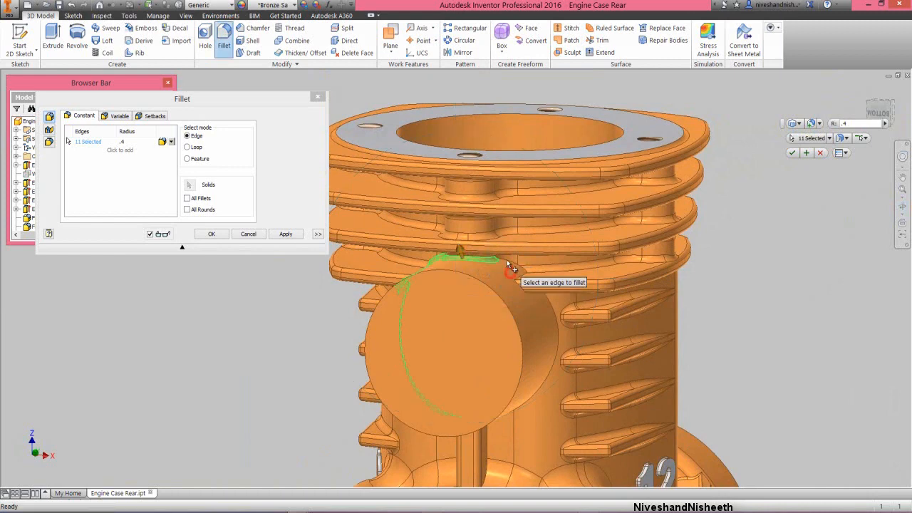
{"action": "left_click", "coordinate": [507, 260]}
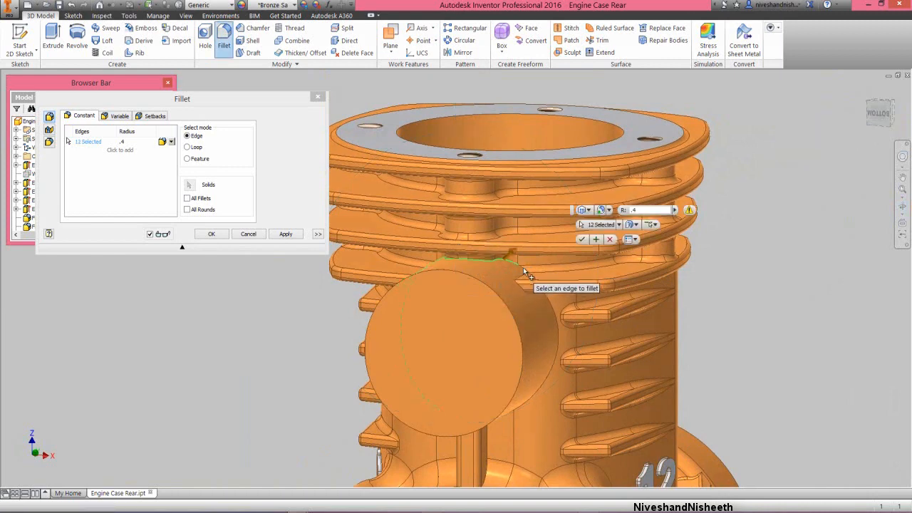
{"action": "left_click", "coordinate": [522, 268]}
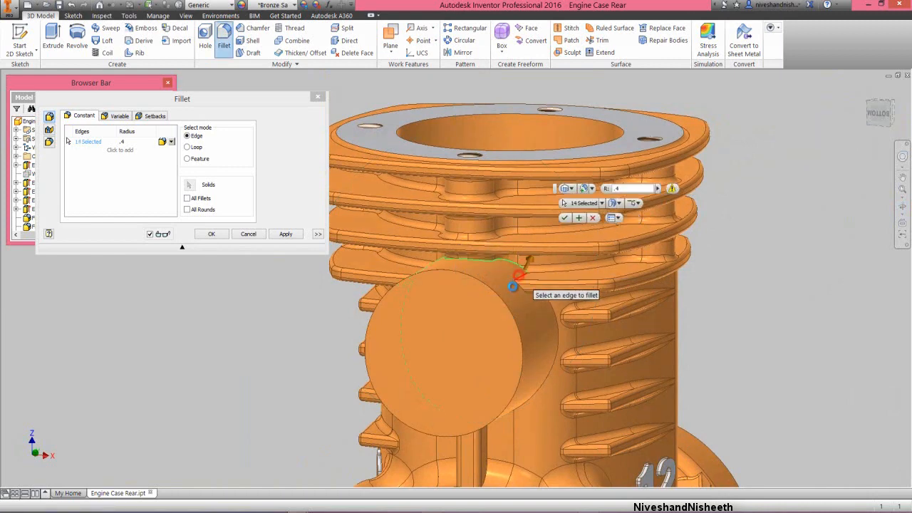
{"action": "left_click", "coordinate": [519, 279]}
{"action": "scroll", "coordinate": [518, 282], "scroll_direction": "down", "scroll_amount": 3}
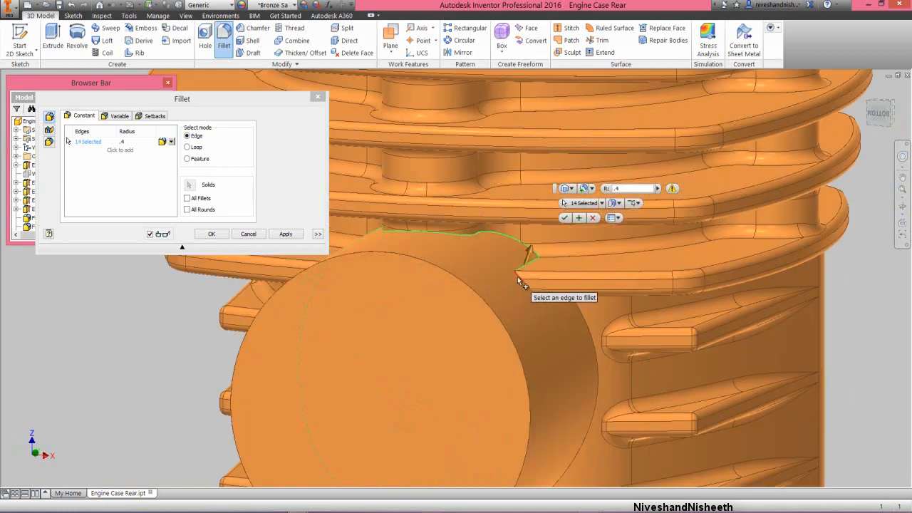
{"action": "left_click", "coordinate": [517, 277]}
{"action": "left_click", "coordinate": [527, 286]}
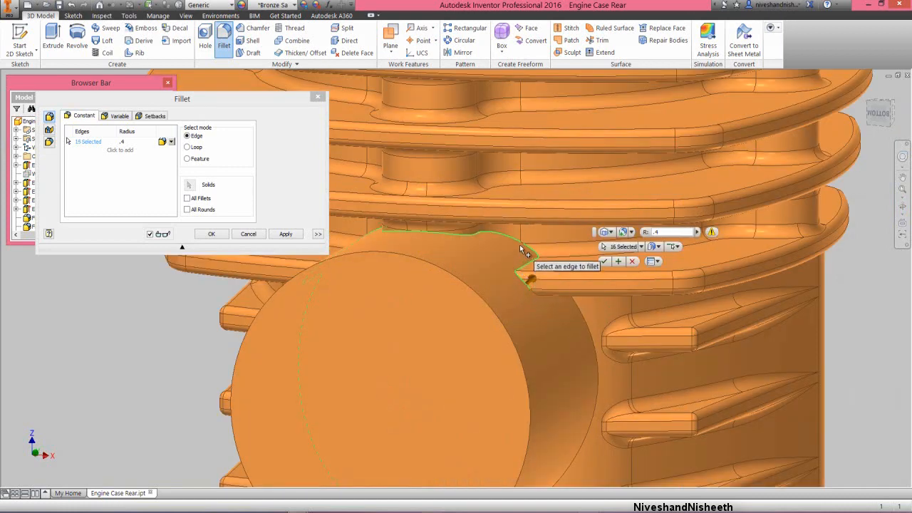
{"action": "left_click", "coordinate": [525, 251]}
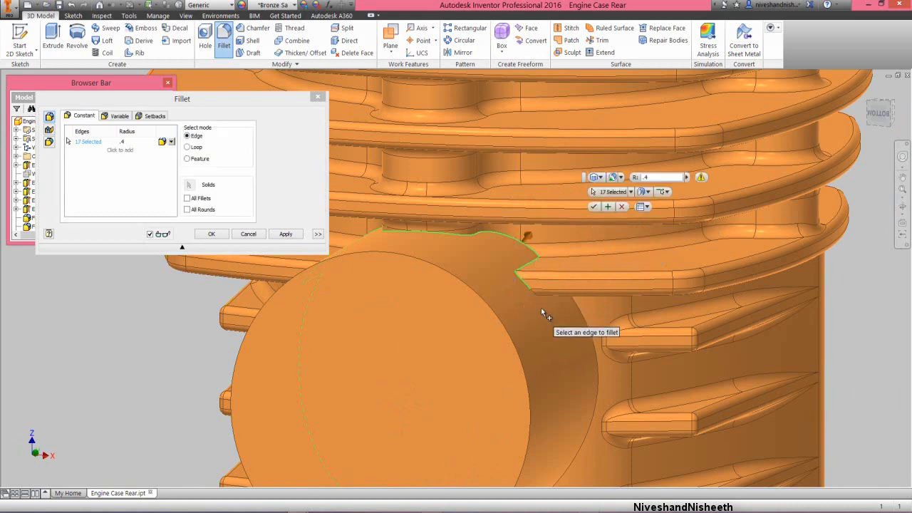
{"action": "left_click", "coordinate": [540, 306]}
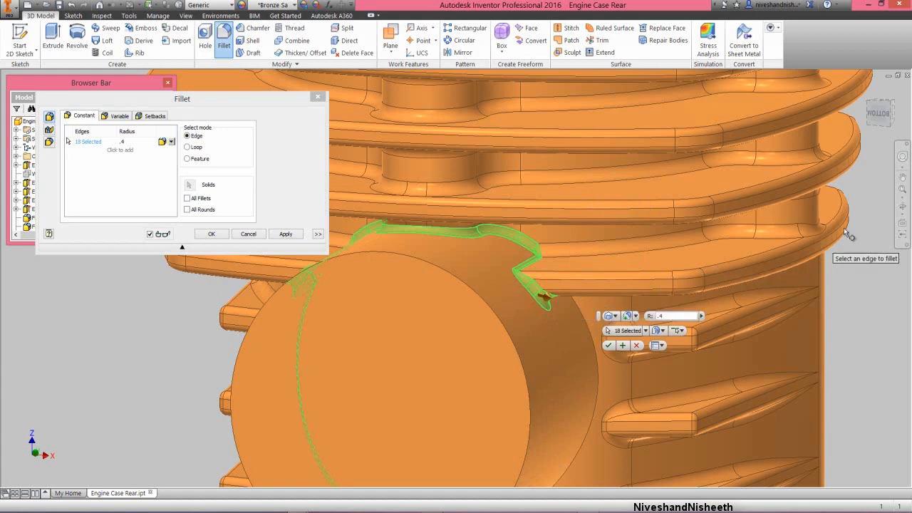
Select the remaining edges below the fin and down the boss's side to the rib, and apply the 0.4 mm fillet.
{"action": "left_click", "coordinate": [901, 205]}
{"action": "left_click_drag", "start_coordinate": [552, 321], "coordinate": [539, 305]}
{"action": "right_click", "coordinate": [548, 273]}
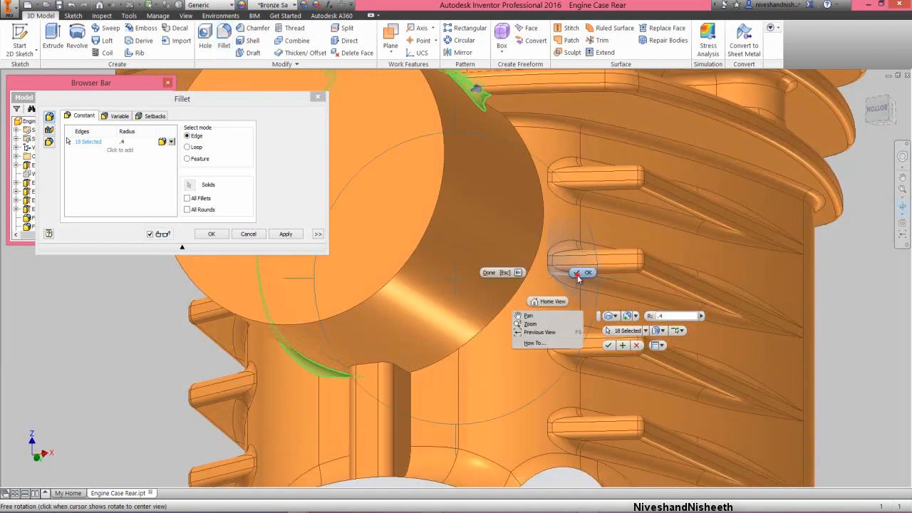
{"action": "left_click", "coordinate": [578, 276]}
{"action": "left_click", "coordinate": [493, 107]}
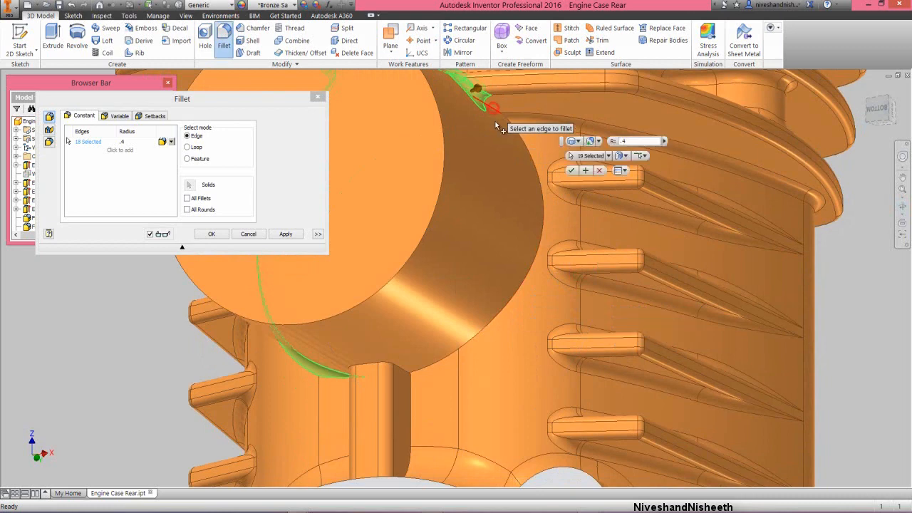
{"action": "left_click", "coordinate": [510, 118]}
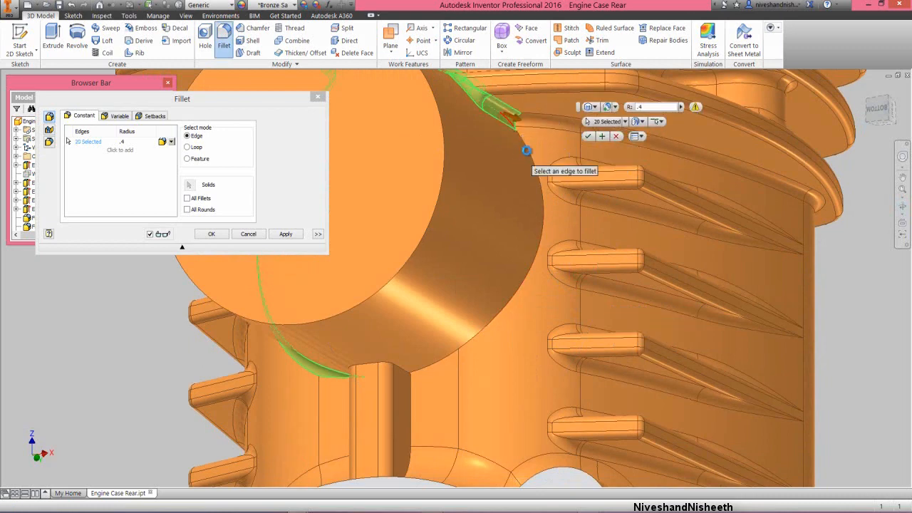
{"action": "left_click", "coordinate": [540, 250]}
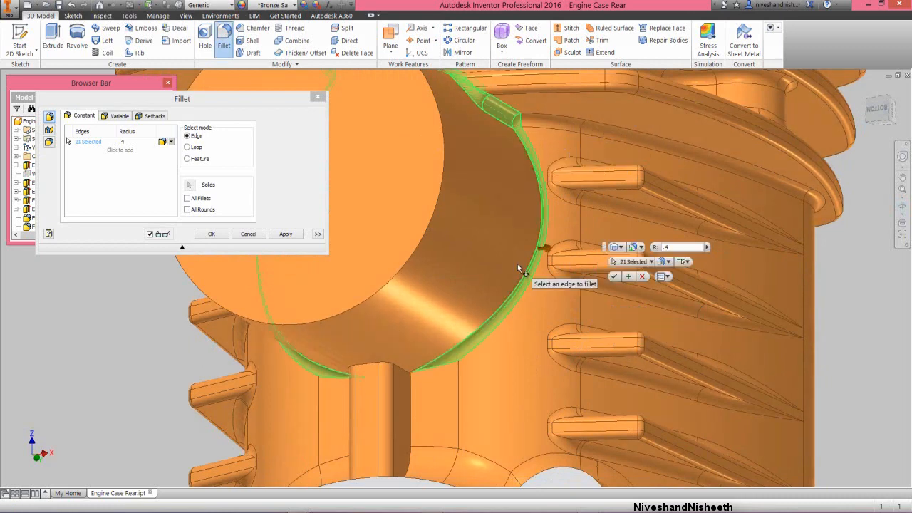
{"action": "scroll", "coordinate": [442, 370], "scroll_direction": "up", "scroll_amount": 2}
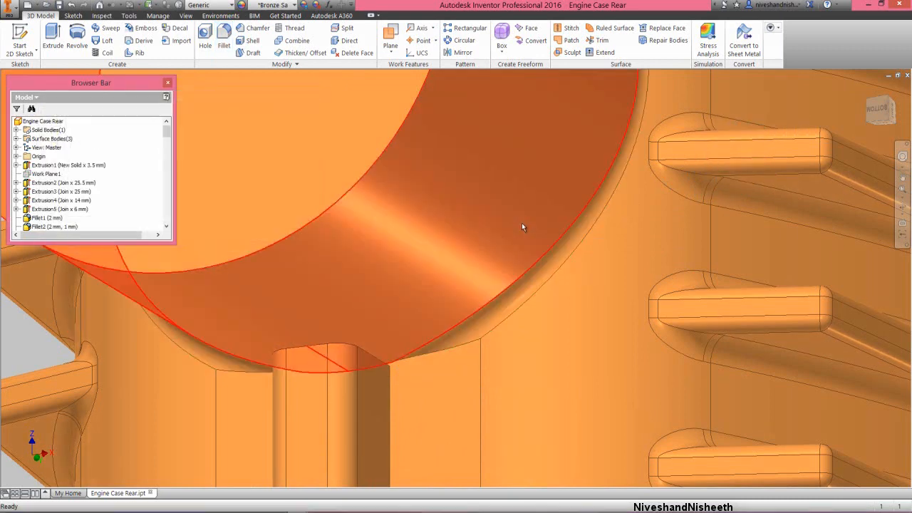
{"action": "scroll", "coordinate": [526, 296], "scroll_direction": "down", "scroll_amount": 5}
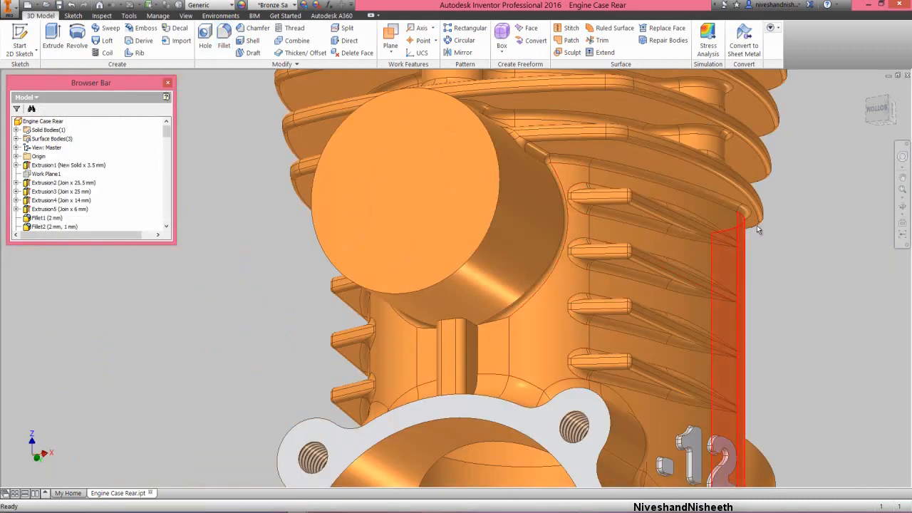
Turn the model so the round boss's end face is toward the viewer and save the part.
{"action": "left_click", "coordinate": [899, 206]}
{"action": "scroll", "coordinate": [530, 272], "scroll_direction": "down", "scroll_amount": 2}
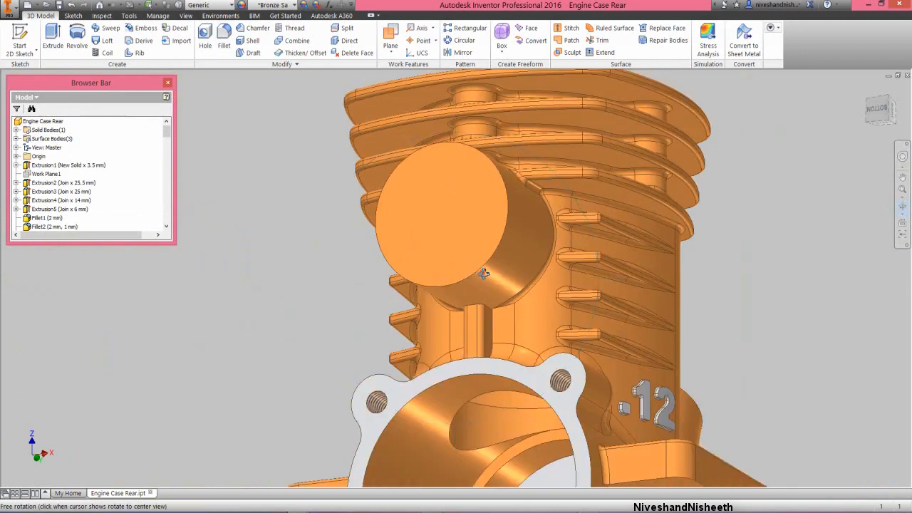
{"action": "left_click_drag", "start_coordinate": [483, 272], "coordinate": [529, 252]}
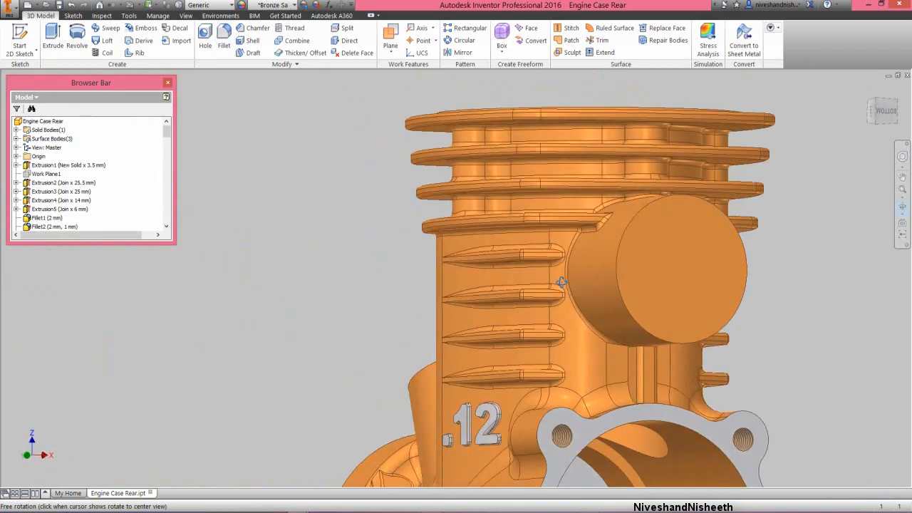
{"action": "right_click", "coordinate": [532, 248]}
{"action": "left_click", "coordinate": [550, 246]}
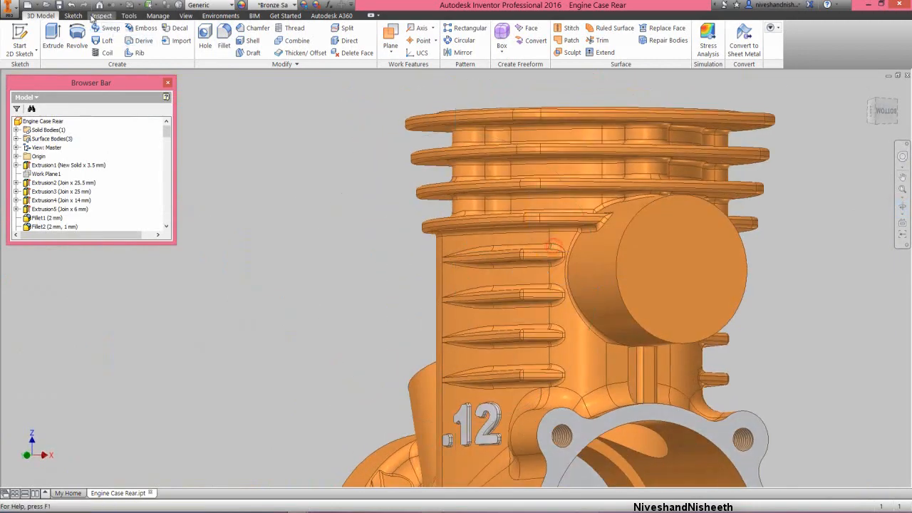
{"action": "key", "text": "ctrl+s"}
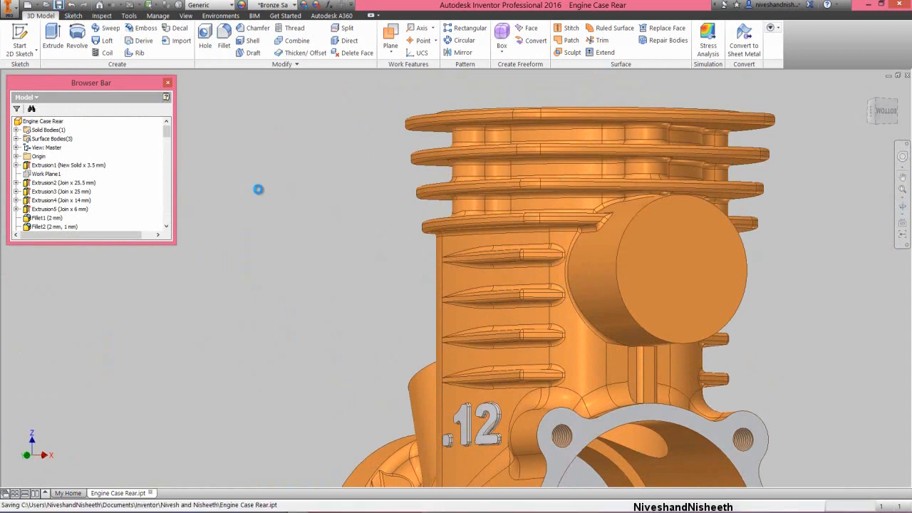
Start a sketch on the round boss's flat end face and project its circular outer edge.
{"action": "left_click", "coordinate": [315, 169]}
{"action": "left_click", "coordinate": [698, 261]}
{"action": "left_click", "coordinate": [737, 254]}
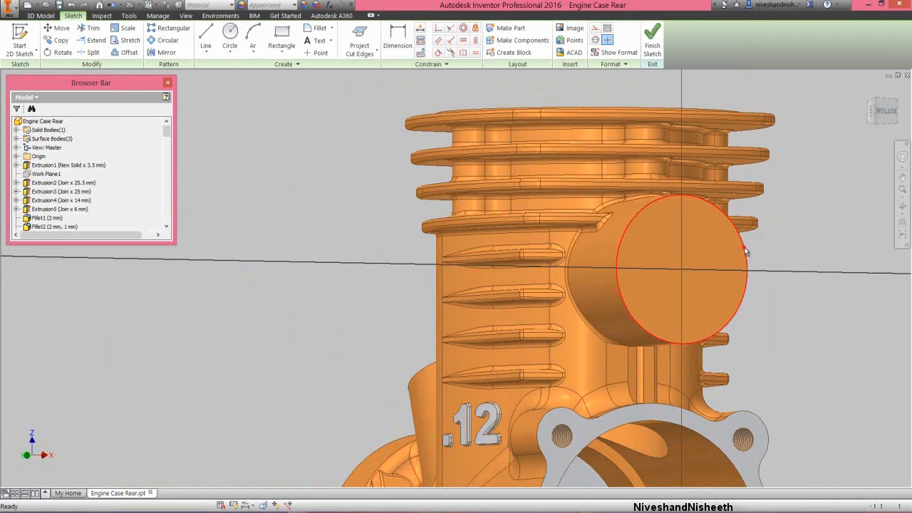
{"action": "left_click", "coordinate": [747, 251]}
{"action": "left_click", "coordinate": [365, 54]}
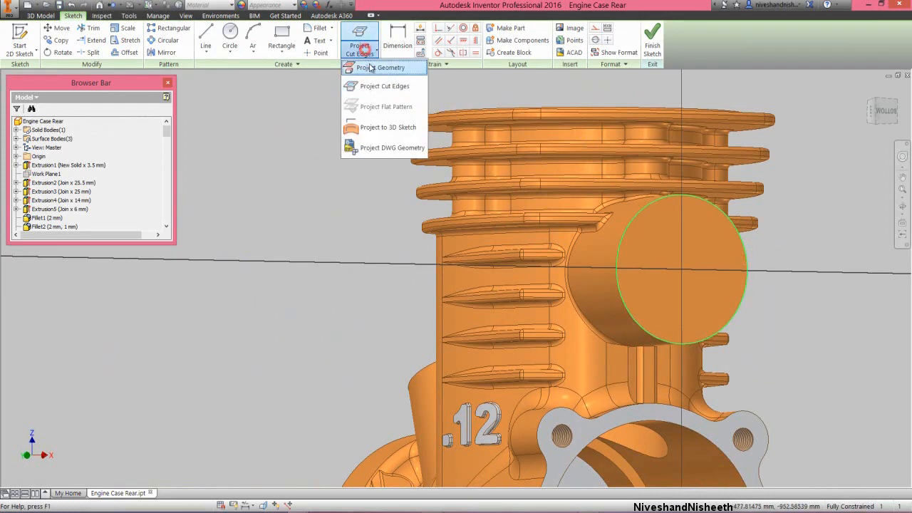
{"action": "left_click", "coordinate": [366, 62]}
{"action": "right_click", "coordinate": [821, 213]}
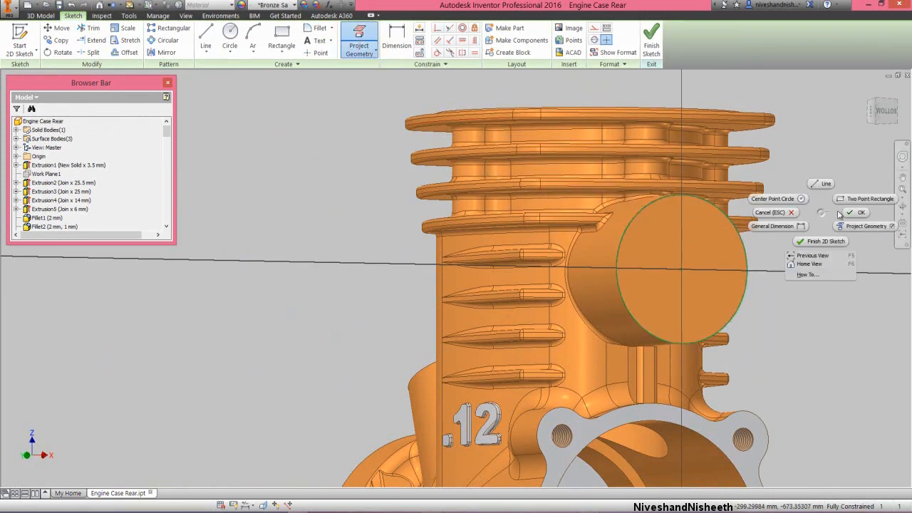
{"action": "left_click", "coordinate": [834, 208]}
Offset the projected boss circle inward by about 2.7 mm.
{"action": "left_click", "coordinate": [138, 54]}
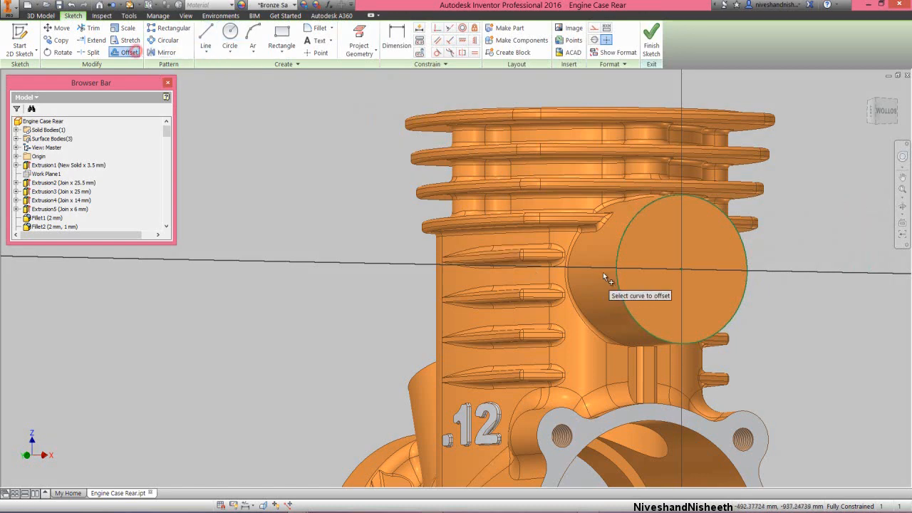
{"action": "left_click", "coordinate": [619, 250]}
{"action": "right_click", "coordinate": [634, 259]}
{"action": "left_click", "coordinate": [682, 259]}
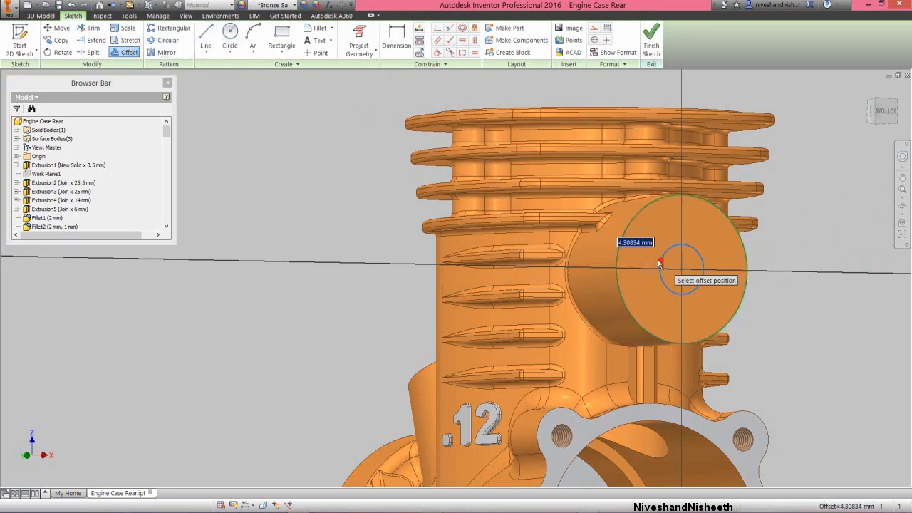
{"action": "left_click", "coordinate": [646, 255]}
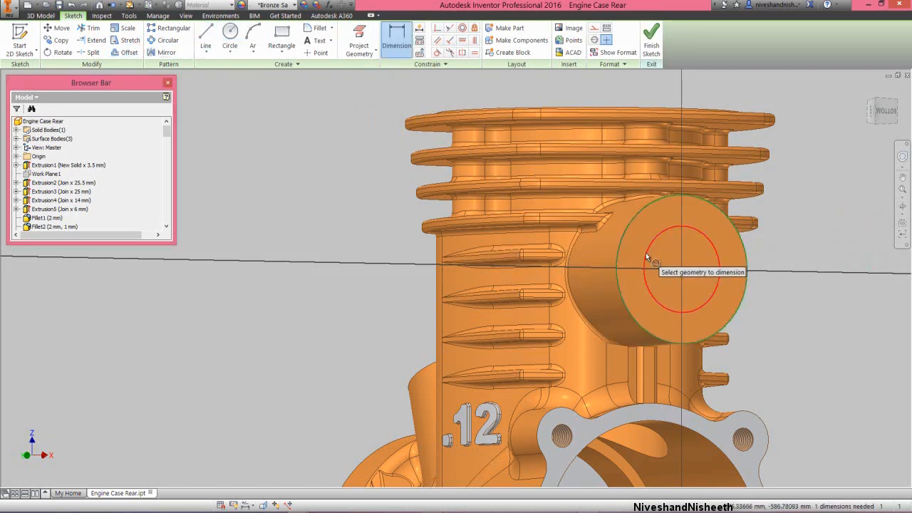
Dimension the gap between the offset circle and the projected boss edge as 1.25 mm.
{"action": "left_click", "coordinate": [646, 253]}
{"action": "left_click", "coordinate": [621, 246]}
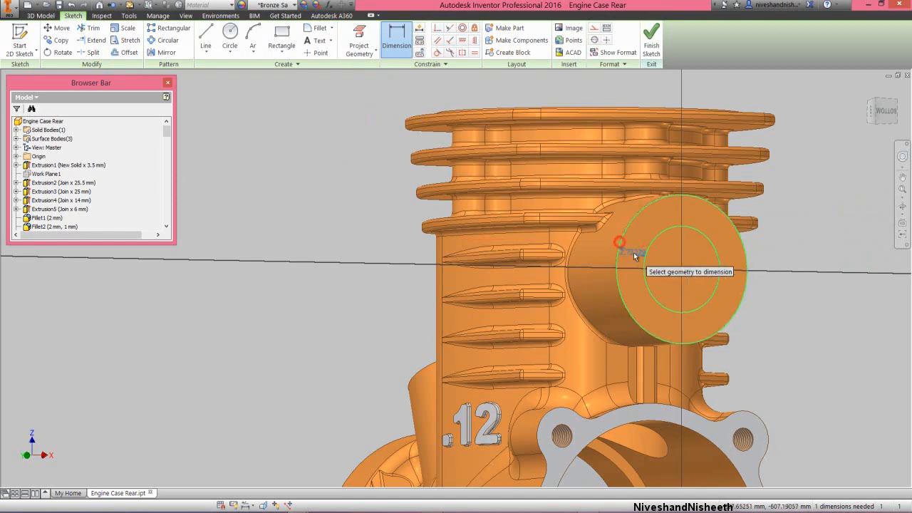
{"action": "left_click", "coordinate": [633, 252]}
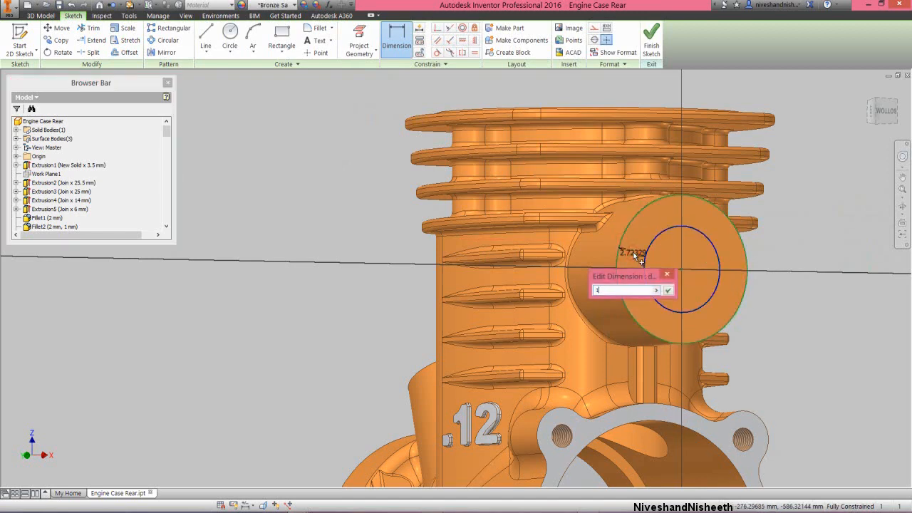
{"action": "key", "text": "Return"}
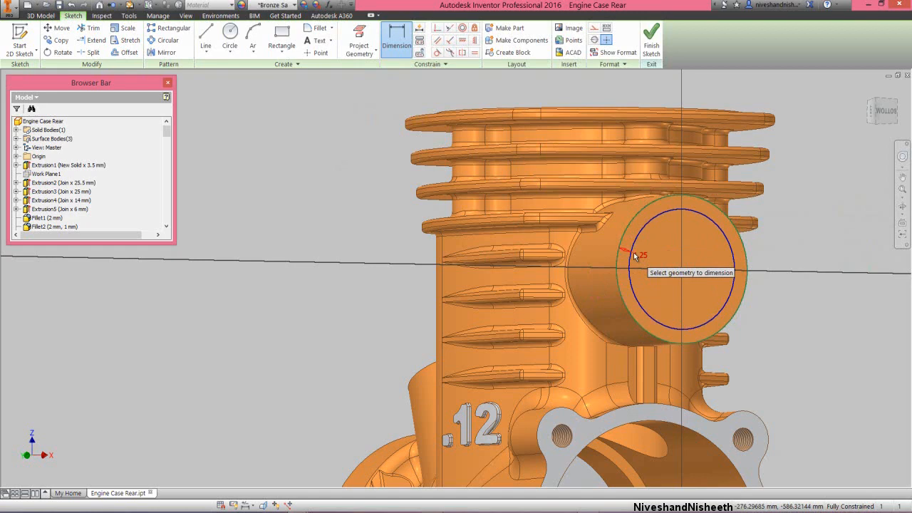
Draw a circle of diameter 15.03135 mm centred on the boss, enclosing the projected edge.
{"action": "right_click", "coordinate": [651, 247]}
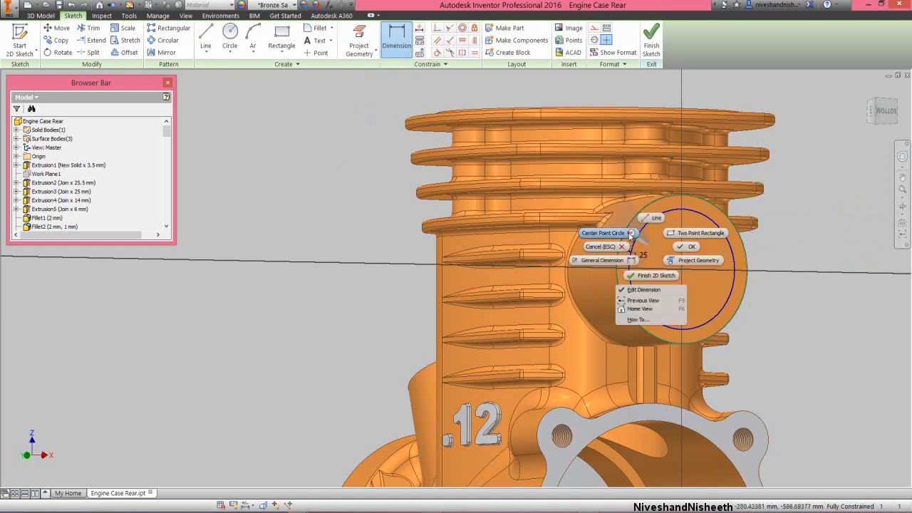
{"action": "left_click", "coordinate": [604, 233]}
{"action": "left_click", "coordinate": [681, 269]}
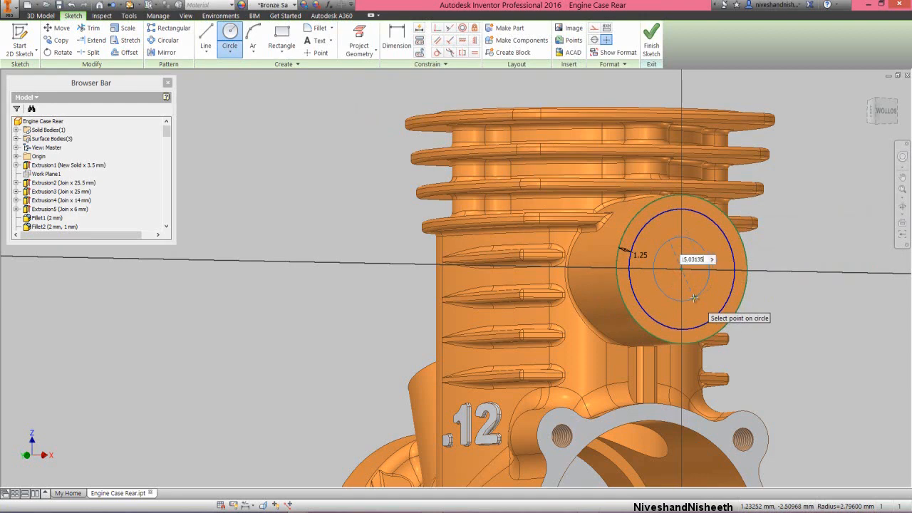
{"action": "type", "text": "15.03135"}
{"action": "key", "text": "Return"}
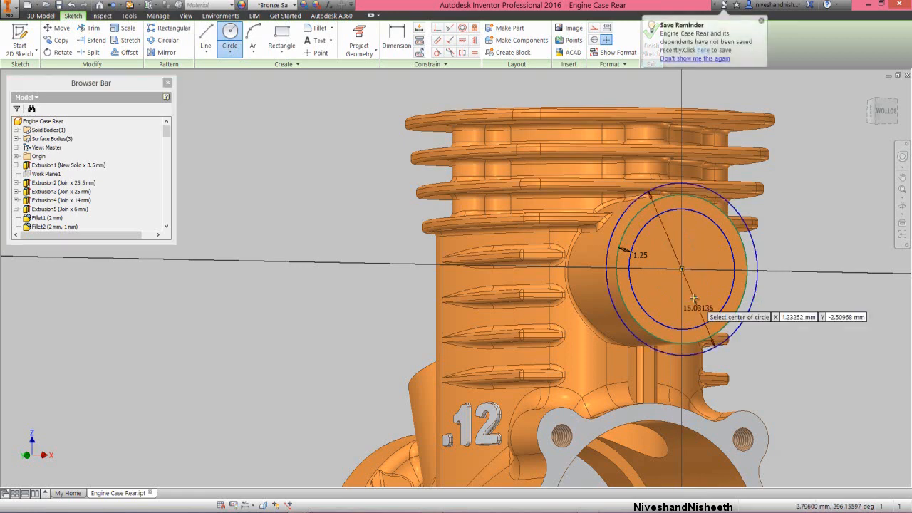
{"action": "right_click", "coordinate": [805, 223]}
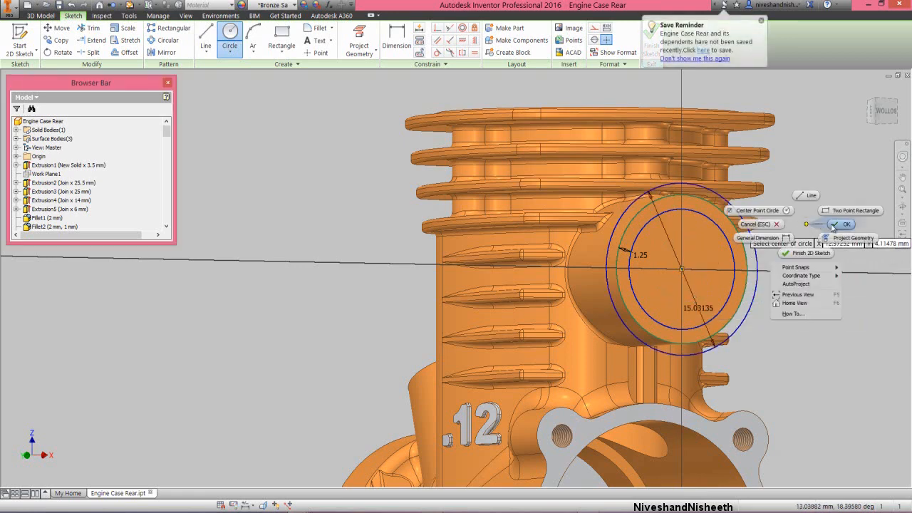
{"action": "left_click", "coordinate": [834, 225]}
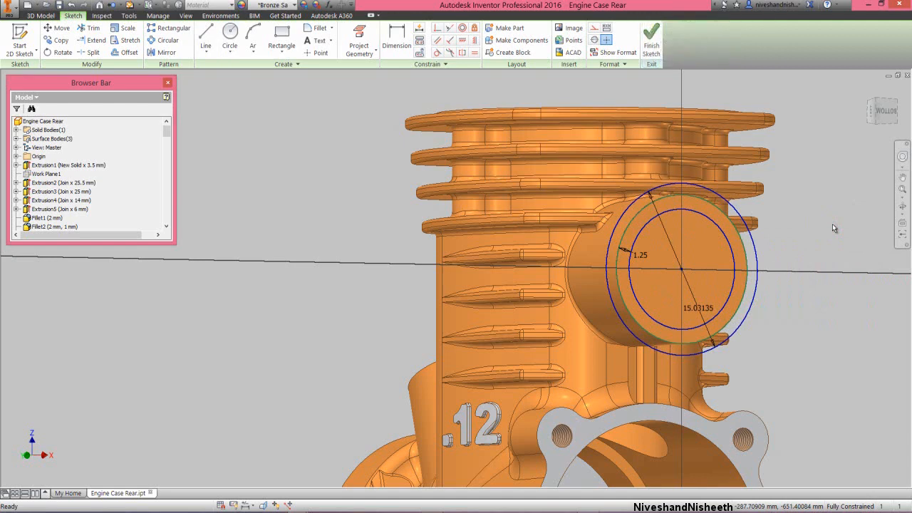
Finish the sketch and set up an Extrude cut of the ring between the inner and outermost circles, 6 mm into the boss.
{"action": "left_click", "coordinate": [651, 37]}
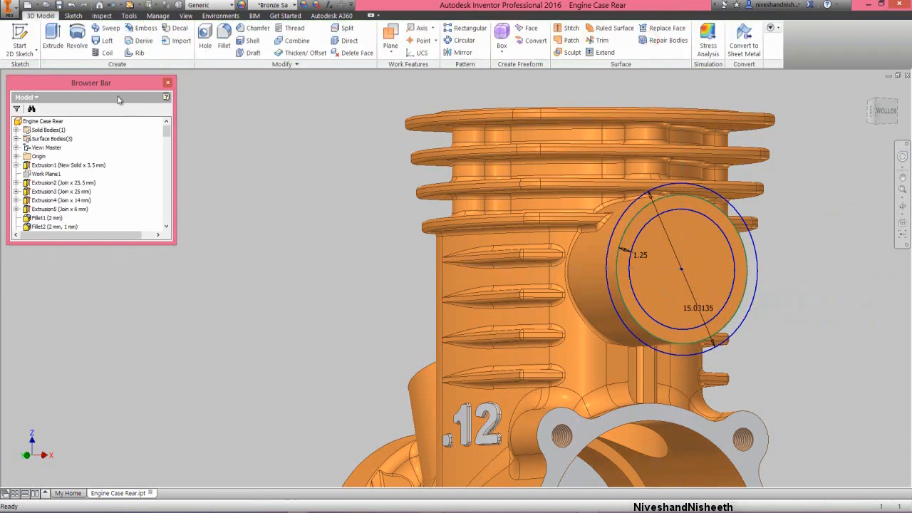
{"action": "left_click", "coordinate": [54, 37]}
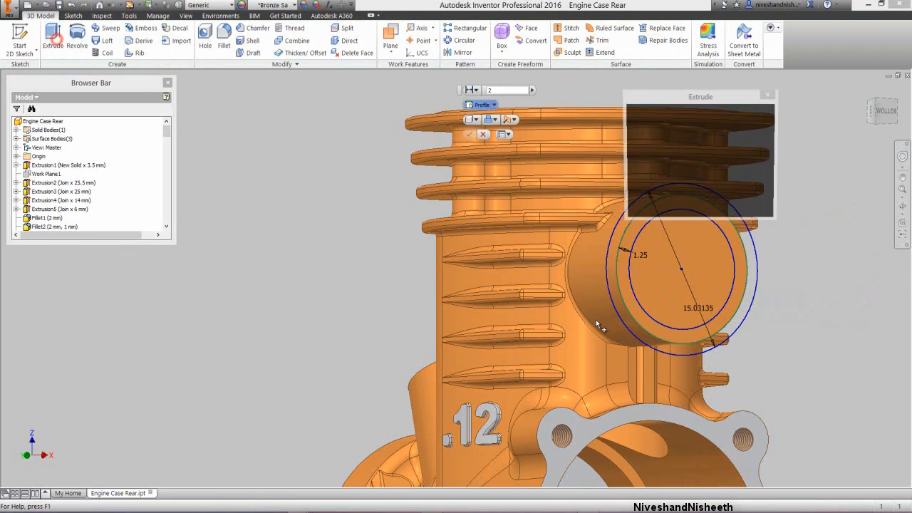
{"action": "left_click", "coordinate": [614, 285]}
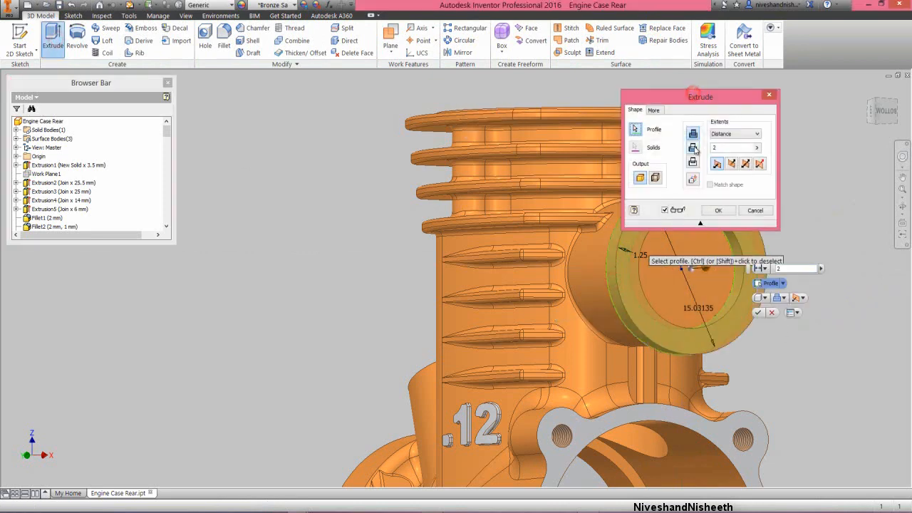
{"action": "left_click", "coordinate": [693, 147]}
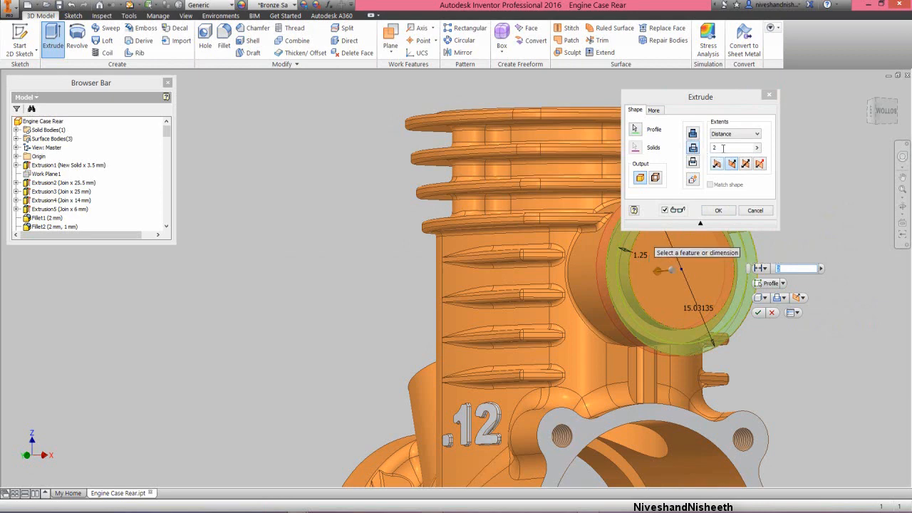
{"action": "left_click", "coordinate": [721, 148]}
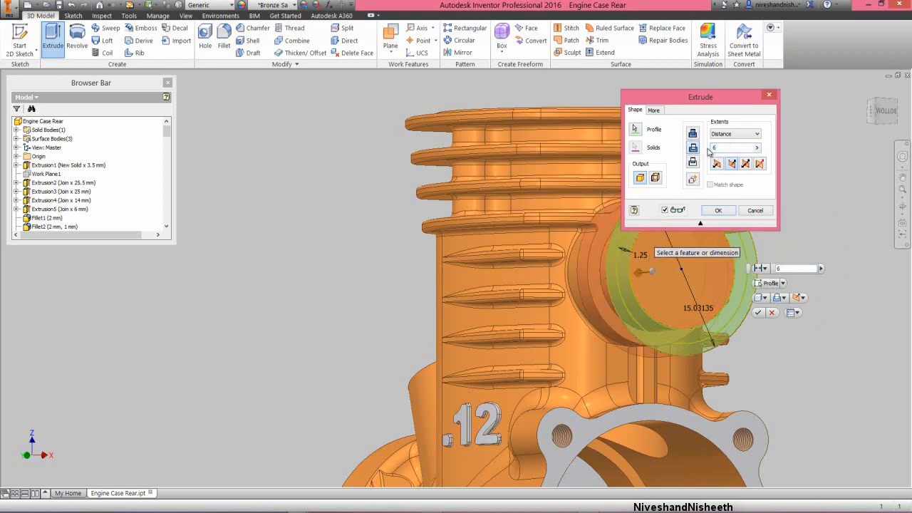
Extrude-cut the ring-shaped profile around the end of the round boss by 6 mm.
{"action": "left_click", "coordinate": [710, 214]}
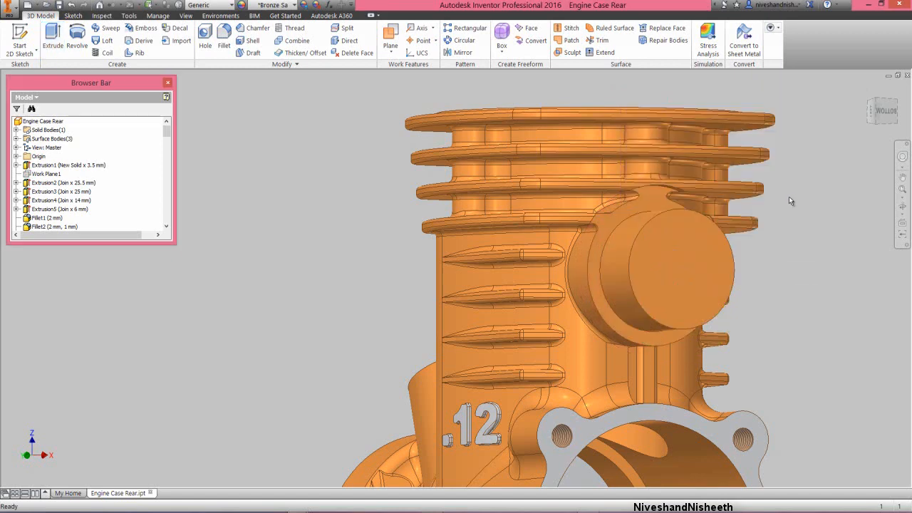
{"action": "left_click", "coordinate": [901, 205]}
{"action": "scroll", "coordinate": [632, 188], "scroll_direction": "up", "scroll_amount": 2}
{"action": "left_click_drag", "start_coordinate": [530, 261], "coordinate": [546, 245]}
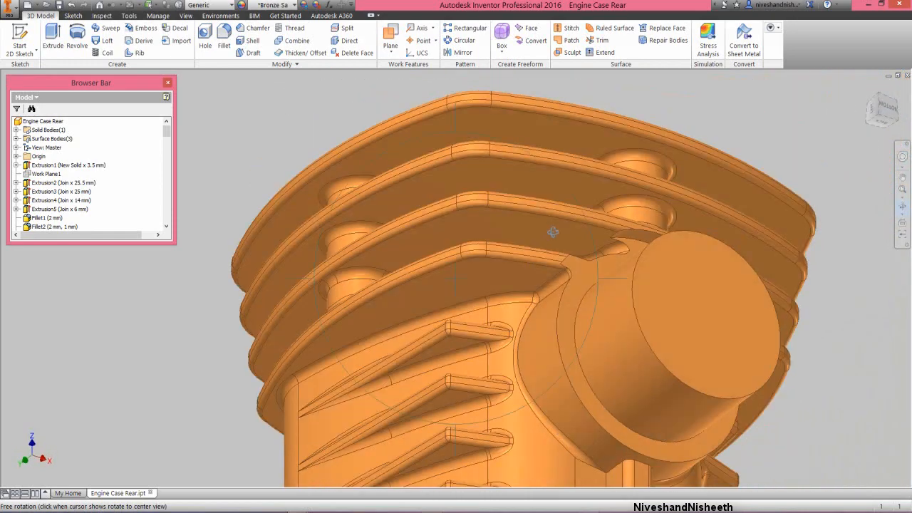
{"action": "right_click", "coordinate": [577, 229]}
{"action": "left_click", "coordinate": [458, 231]}
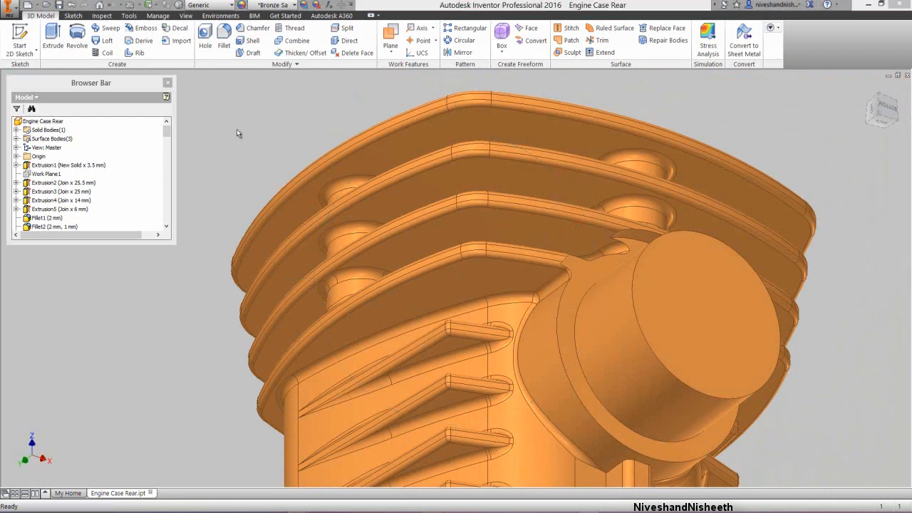
Create a concentric 8 mm hole in the round boss's end face, terminating at the inner wall of the cylinder bore.
{"action": "key", "text": "h"}
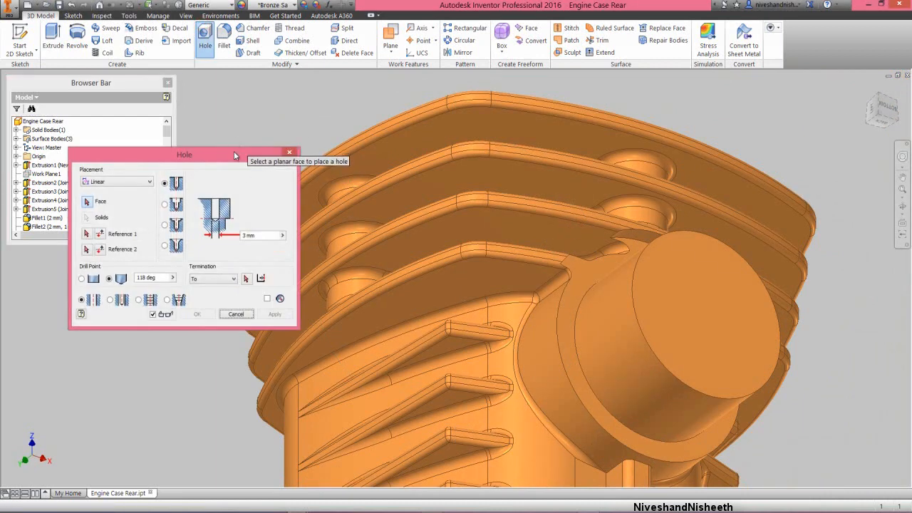
{"action": "left_click", "coordinate": [679, 299]}
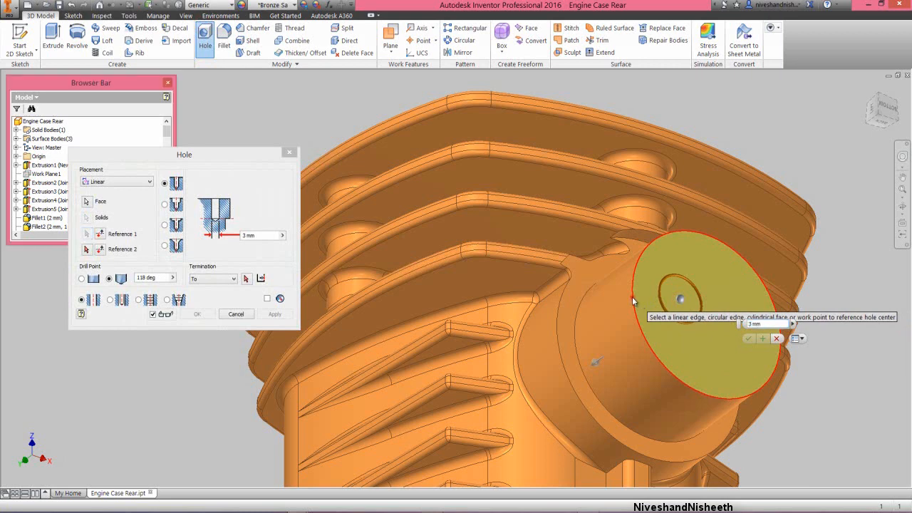
{"action": "left_click", "coordinate": [632, 296]}
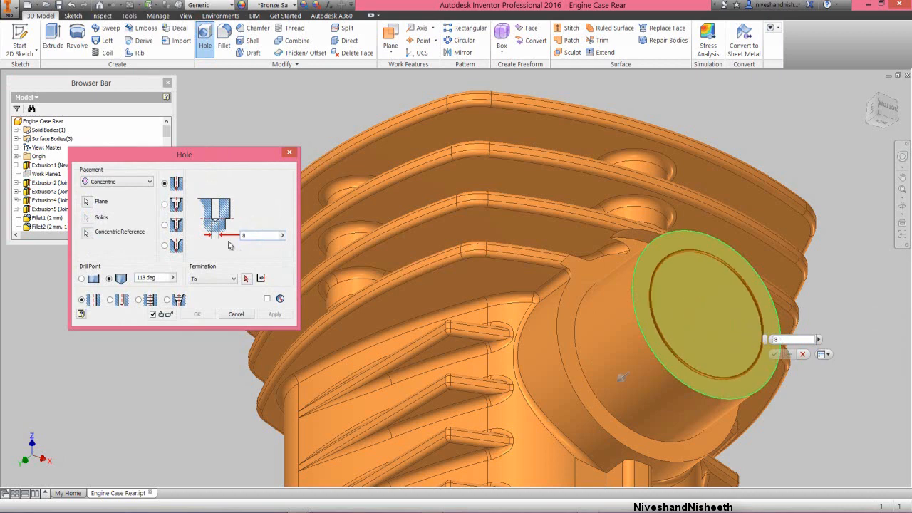
{"action": "left_click", "coordinate": [245, 279]}
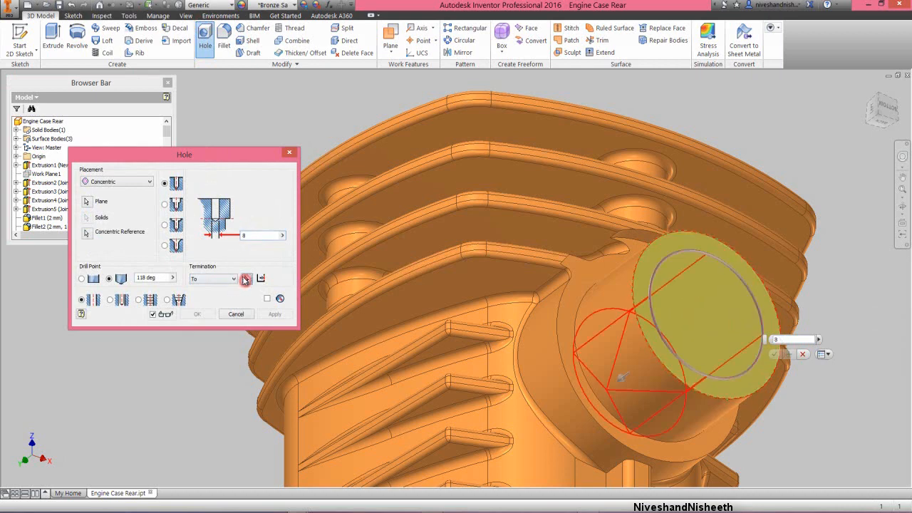
{"action": "left_click", "coordinate": [867, 93]}
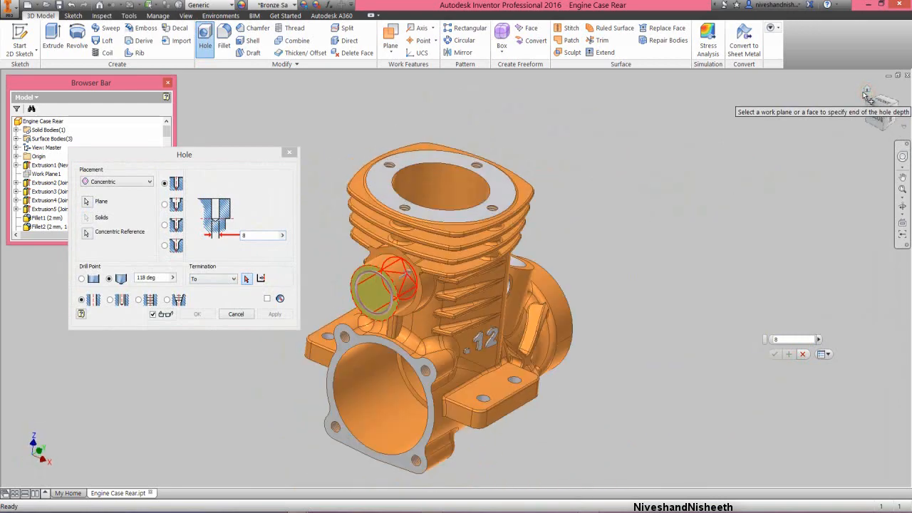
{"action": "left_click", "coordinate": [901, 207]}
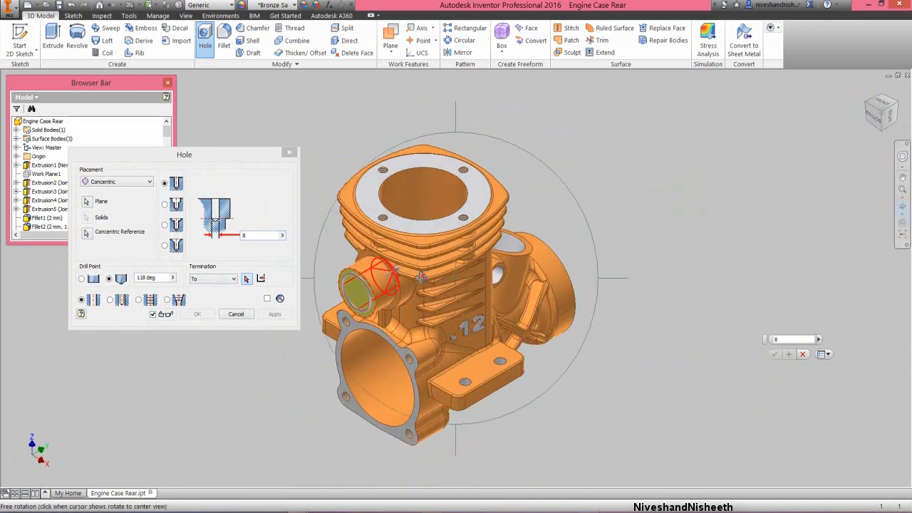
{"action": "left_click_drag", "start_coordinate": [423, 275], "coordinate": [325, 299]}
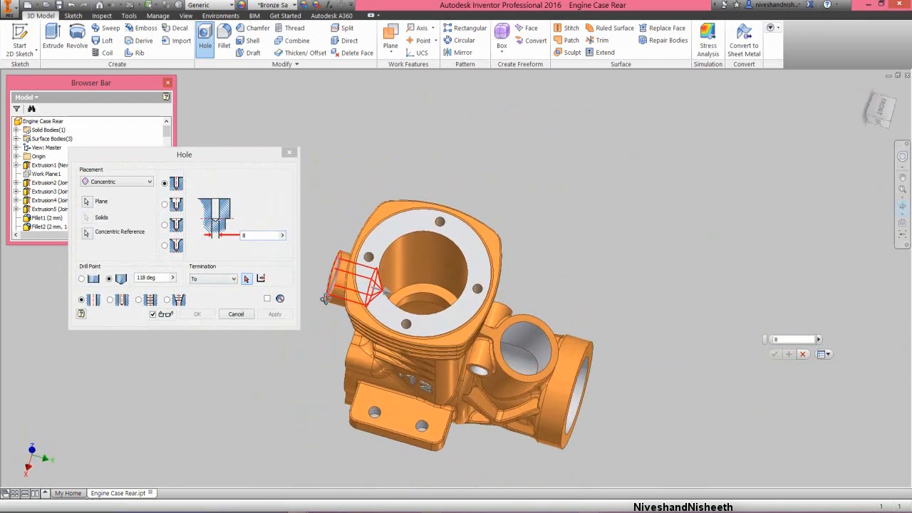
{"action": "right_click", "coordinate": [325, 296]}
{"action": "left_click", "coordinate": [340, 305]}
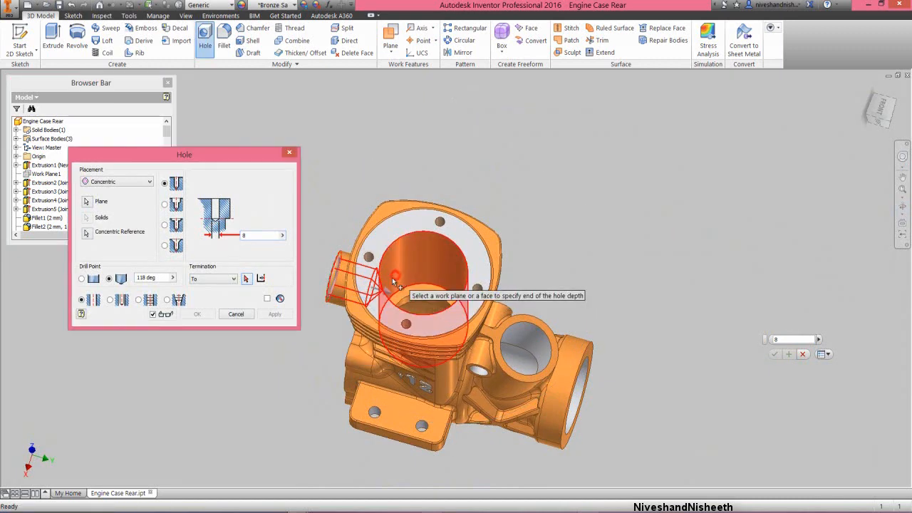
{"action": "left_click", "coordinate": [197, 314]}
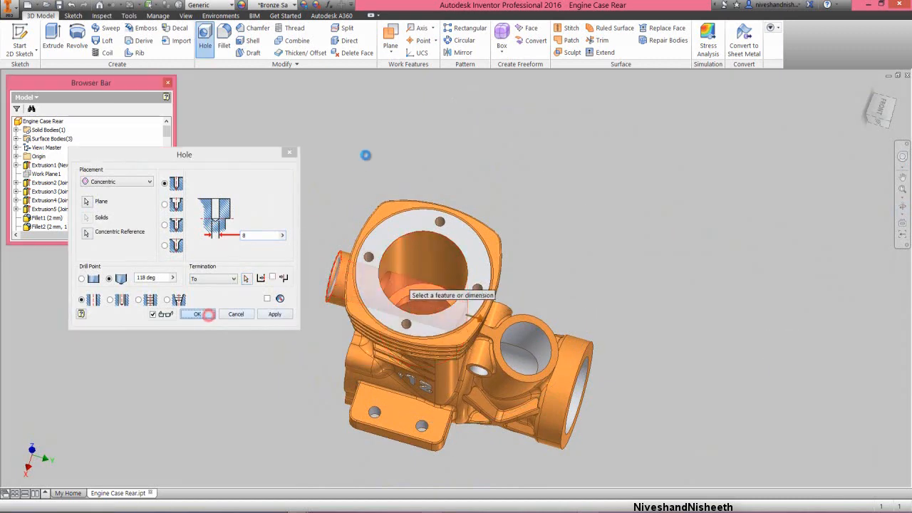
{"action": "left_click", "coordinate": [513, 154]}
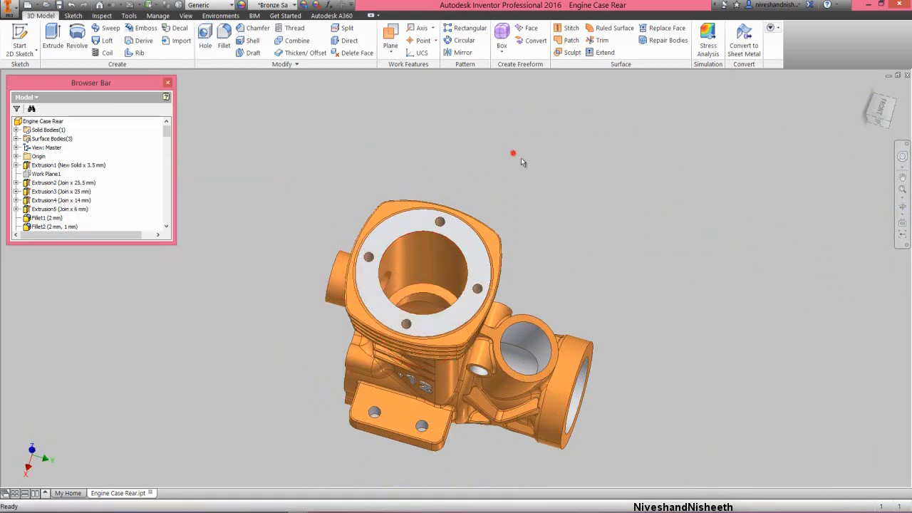
Chamfer the outer rim edge of the hole in the round boss with a 0.5 mm distance.
{"action": "left_click", "coordinate": [901, 206]}
{"action": "left_click_drag", "start_coordinate": [441, 263], "coordinate": [453, 333]}
{"action": "left_click", "coordinate": [865, 89]}
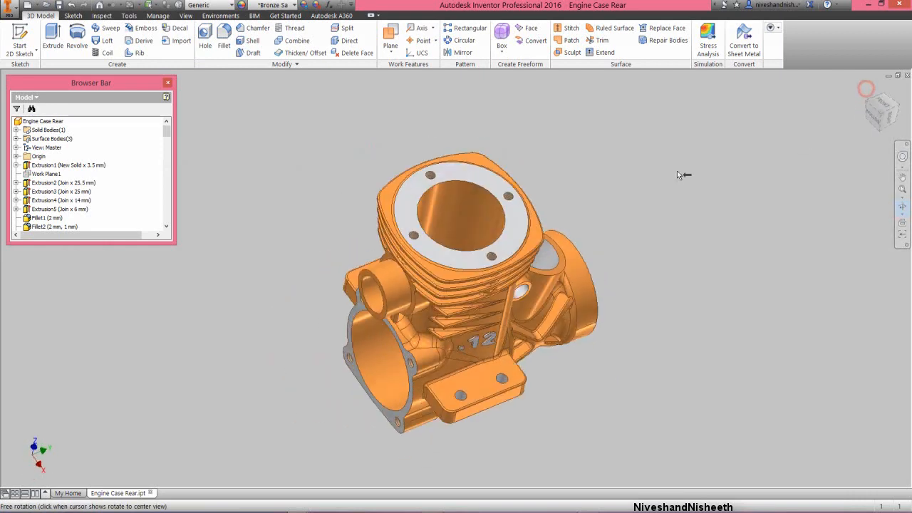
{"action": "right_click", "coordinate": [442, 246]}
{"action": "left_click", "coordinate": [473, 248]}
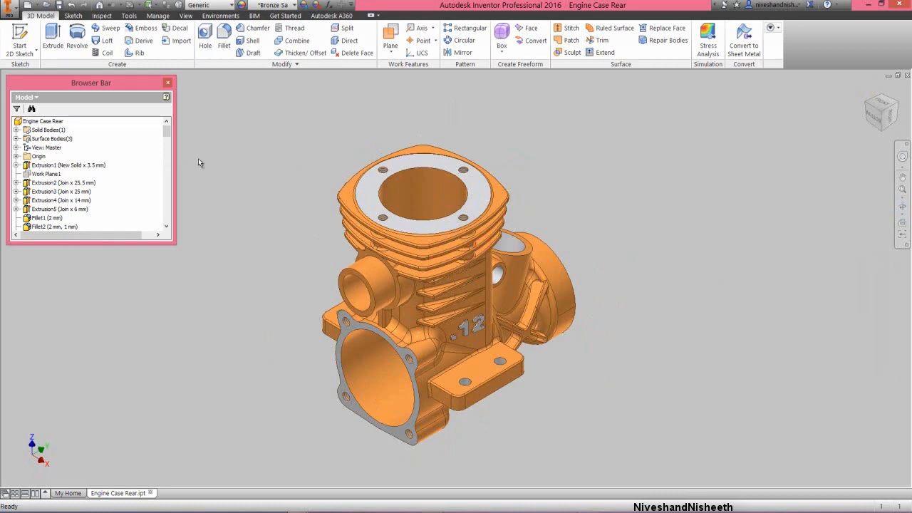
{"action": "left_click", "coordinate": [254, 29]}
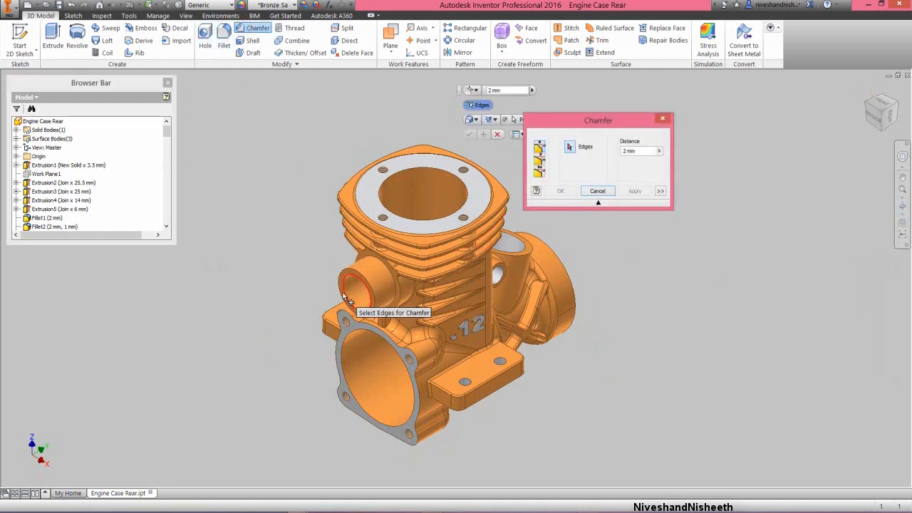
{"action": "scroll", "coordinate": [342, 290], "scroll_direction": "up", "scroll_amount": 3}
{"action": "left_click", "coordinate": [344, 283]}
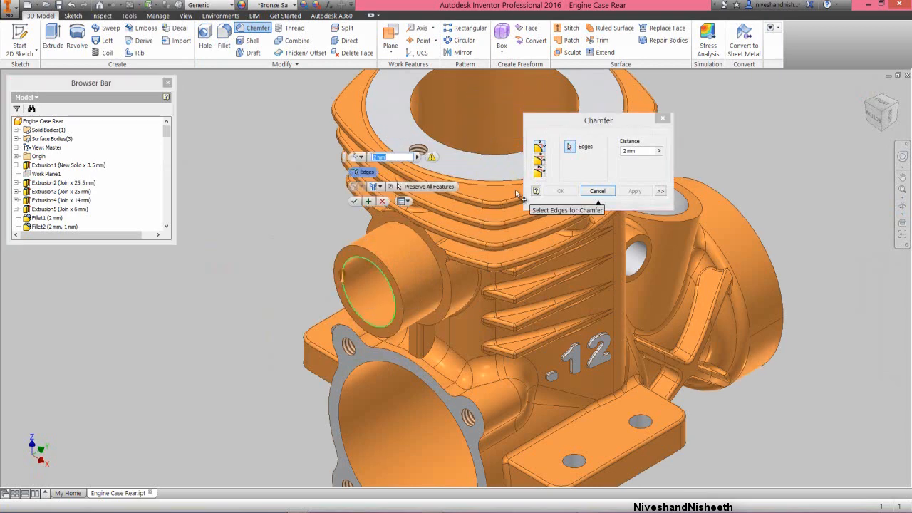
{"action": "left_click", "coordinate": [640, 150]}
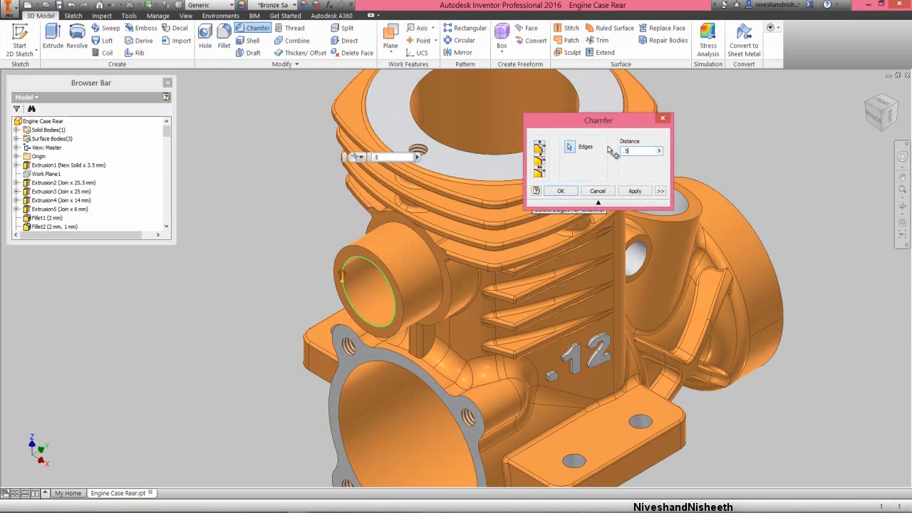
{"action": "left_click", "coordinate": [562, 190]}
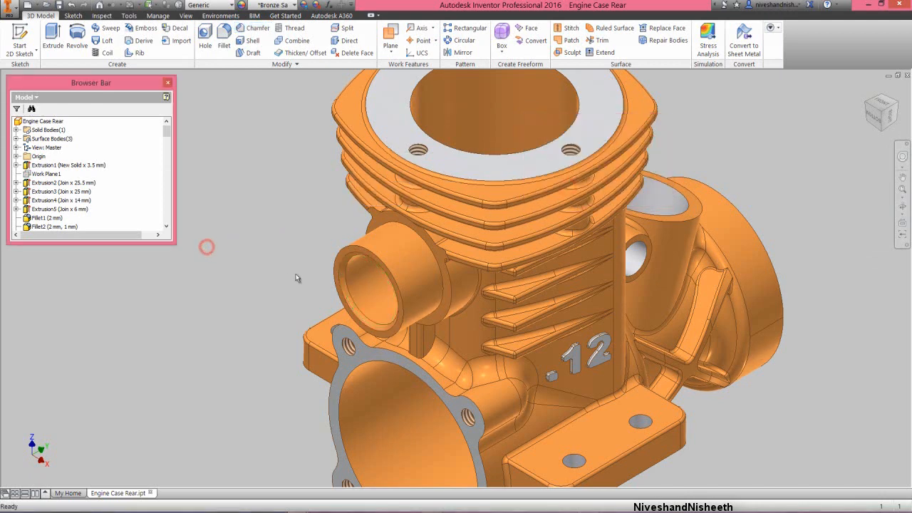
Set the appearance of the boss hole's inner face and its chamfer face to Light Gray.
{"action": "left_click", "coordinate": [359, 279]}
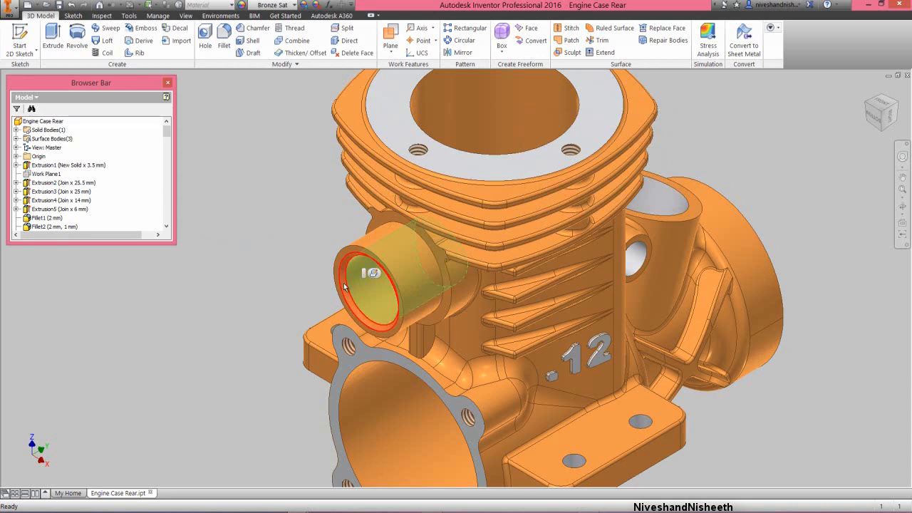
{"action": "right_click", "coordinate": [344, 286]}
{"action": "left_click", "coordinate": [336, 381]}
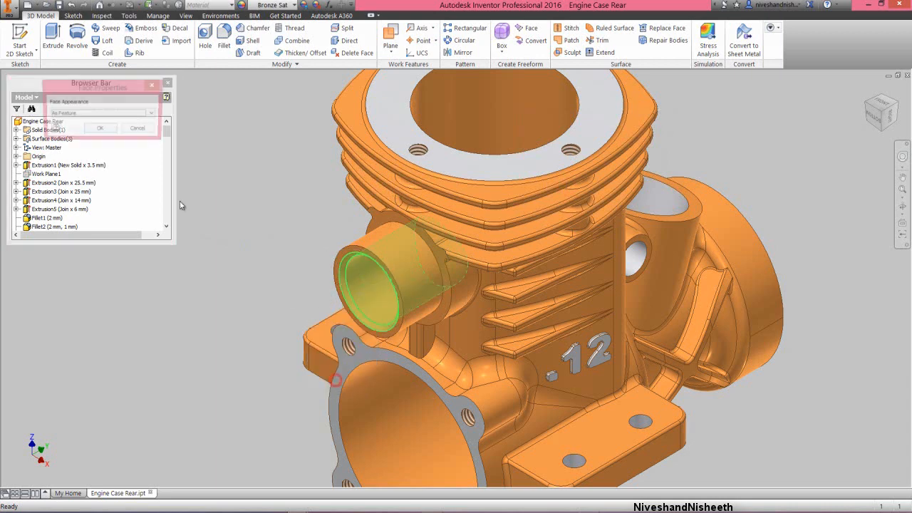
{"action": "left_click", "coordinate": [154, 113]}
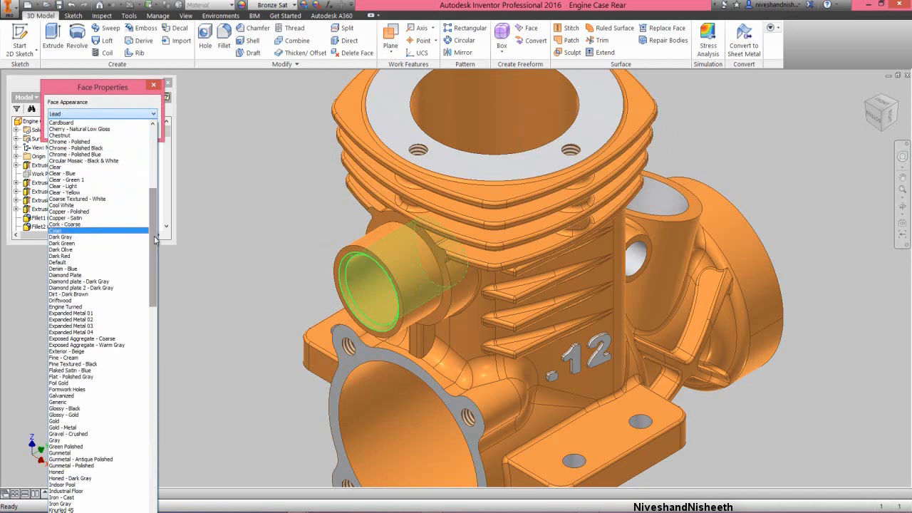
{"action": "left_click_drag", "start_coordinate": [153, 183], "coordinate": [158, 274]}
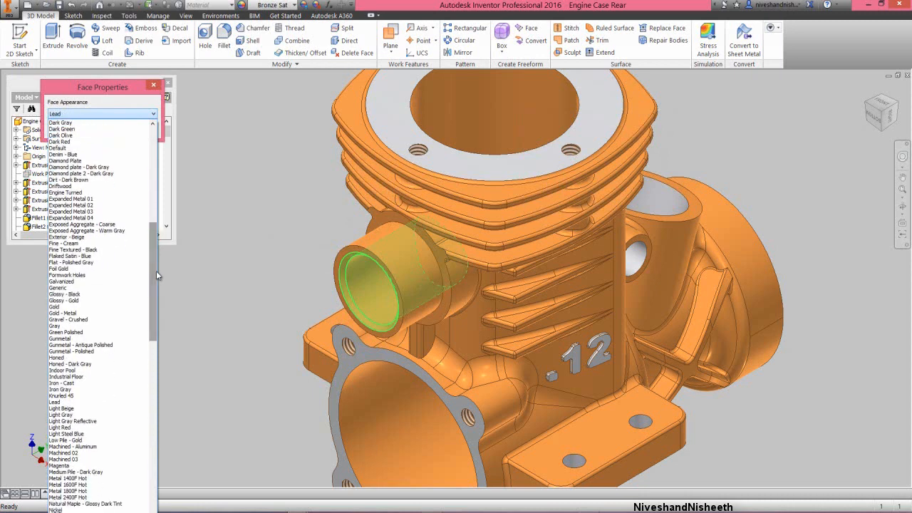
{"action": "left_click", "coordinate": [101, 414]}
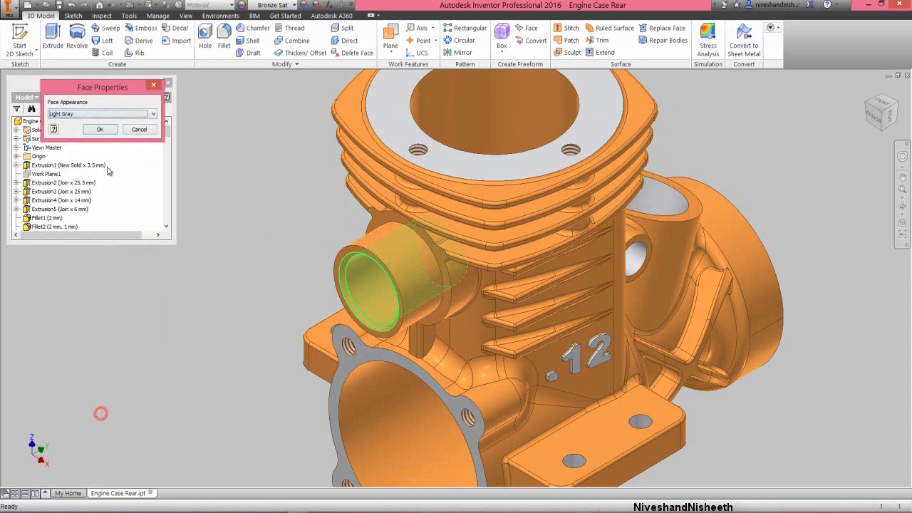
{"action": "left_click", "coordinate": [109, 129]}
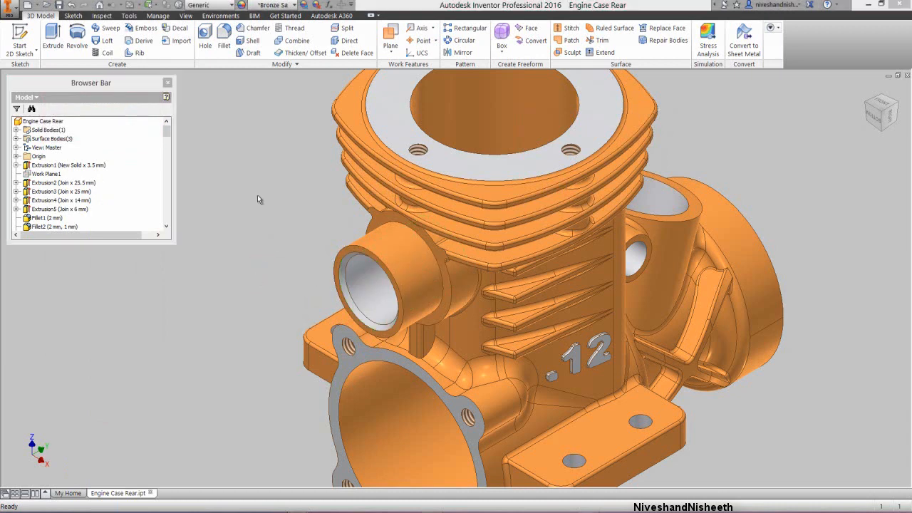
Start a fillet with 0.5 mm radius and select the short edge where the boss's collar meets the lowest cooling fin.
{"action": "left_click", "coordinate": [223, 40]}
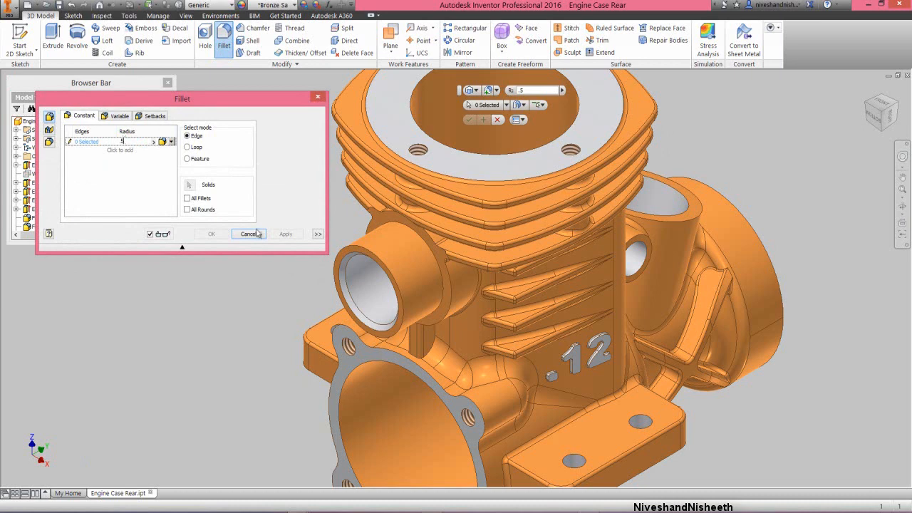
{"action": "scroll", "coordinate": [353, 208], "scroll_direction": "up", "scroll_amount": 8}
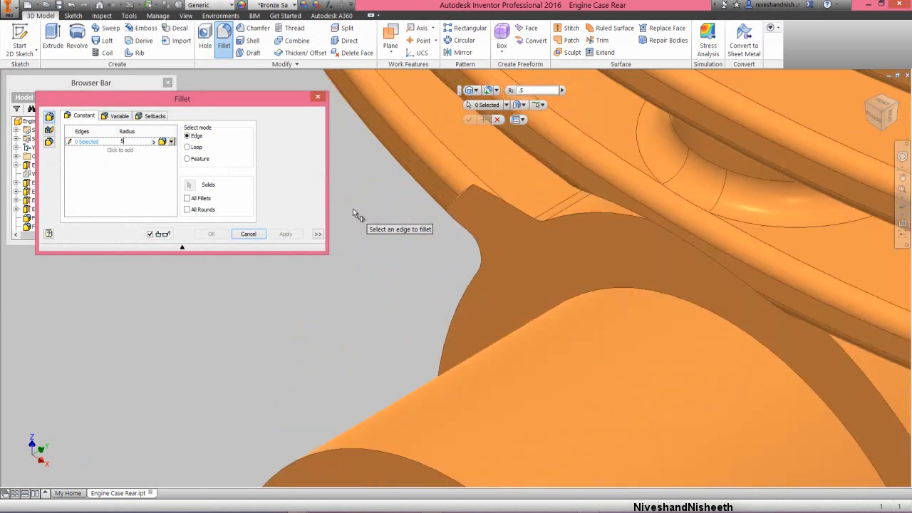
{"action": "scroll", "coordinate": [456, 200], "scroll_direction": "down", "scroll_amount": 3}
{"action": "scroll", "coordinate": [456, 199], "scroll_direction": "up", "scroll_amount": 5}
{"action": "left_click", "coordinate": [460, 189]}
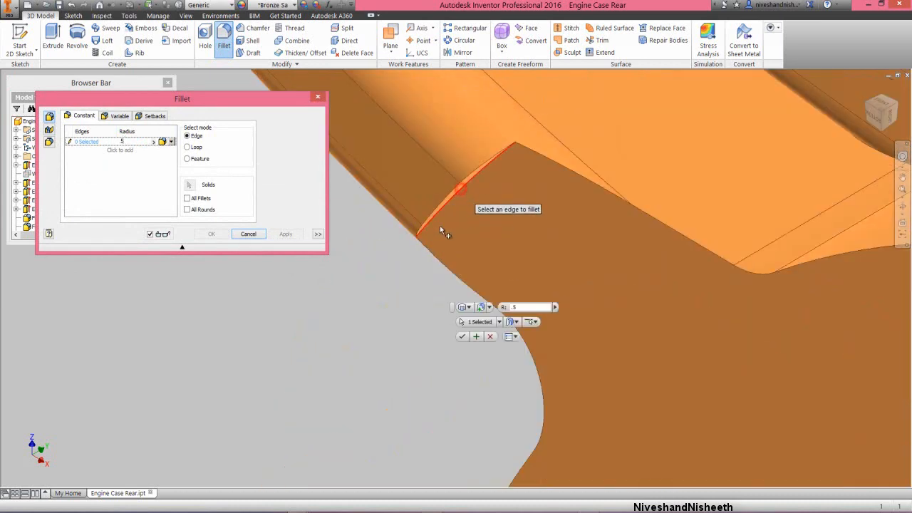
{"action": "left_click", "coordinate": [442, 231]}
{"action": "scroll", "coordinate": [442, 231], "scroll_direction": "down", "scroll_amount": 8}
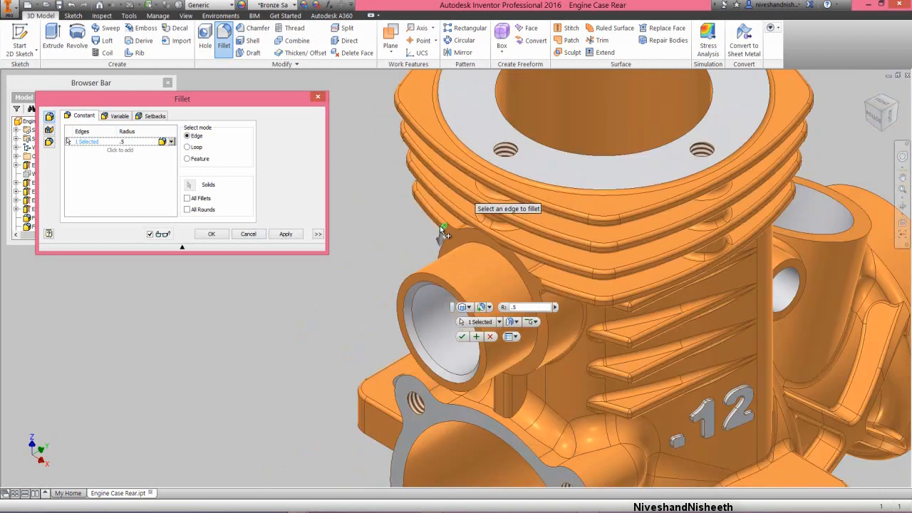
Add the matching short edge on the opposite side of the boss's collar to the 0.5 mm fillet selection.
{"action": "scroll", "coordinate": [542, 297], "scroll_direction": "up", "scroll_amount": 6}
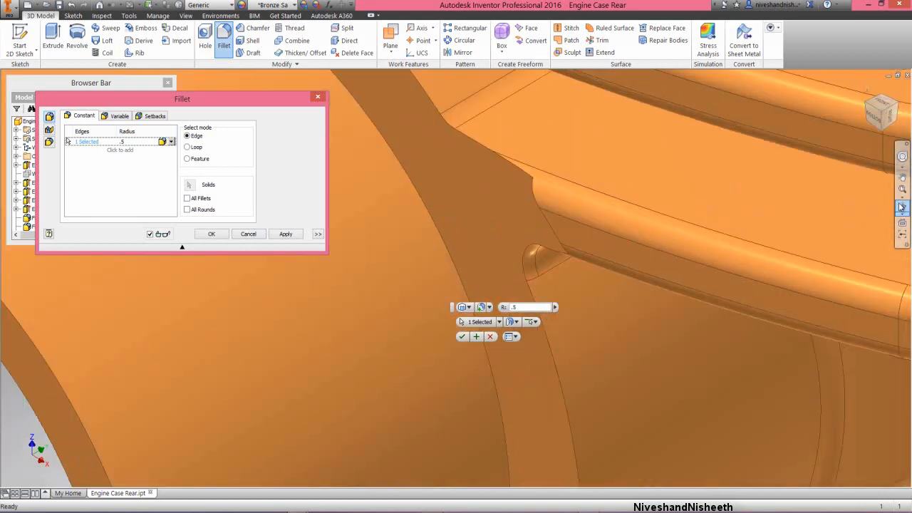
{"action": "left_click", "coordinate": [903, 207]}
{"action": "left_click_drag", "start_coordinate": [596, 284], "coordinate": [571, 254]}
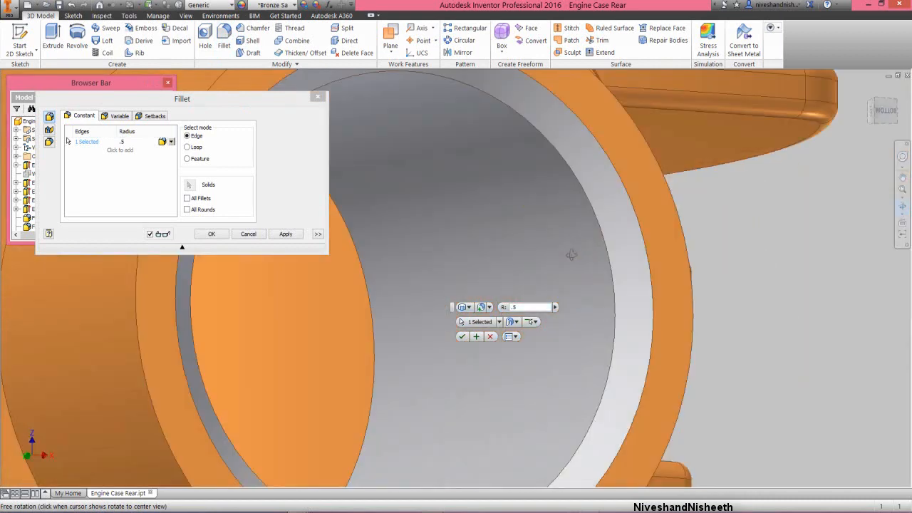
{"action": "scroll", "coordinate": [572, 254], "scroll_direction": "down", "scroll_amount": 5}
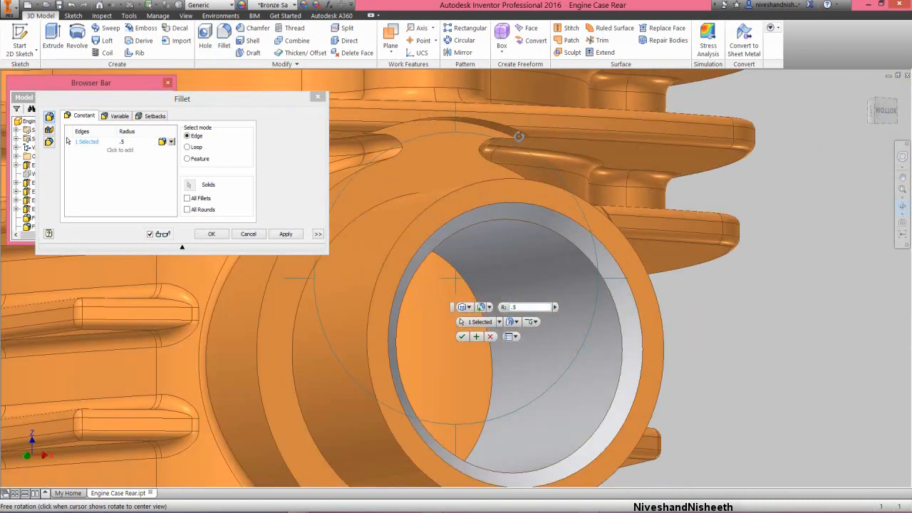
{"action": "scroll", "coordinate": [522, 201], "scroll_direction": "up", "scroll_amount": 3}
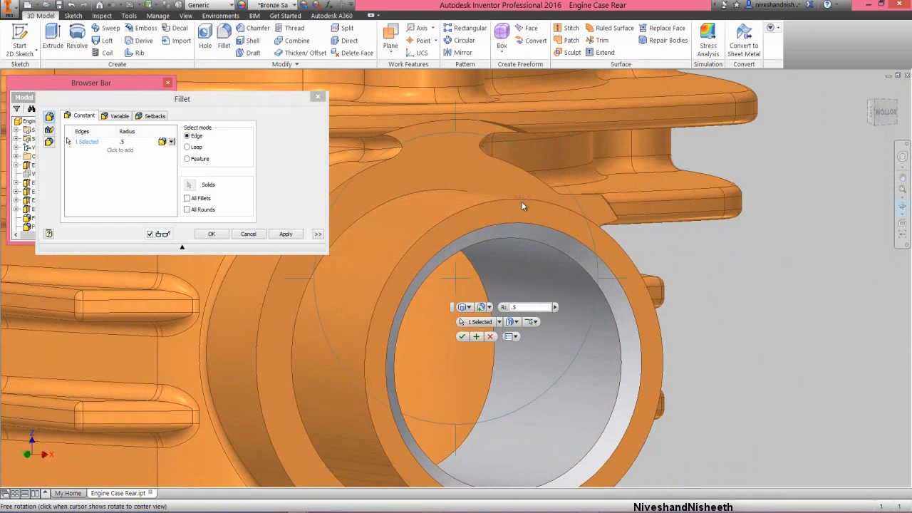
{"action": "right_click", "coordinate": [523, 203]}
{"action": "left_click", "coordinate": [555, 201]}
{"action": "scroll", "coordinate": [595, 211], "scroll_direction": "up", "scroll_amount": 3}
{"action": "scroll", "coordinate": [595, 210], "scroll_direction": "up", "scroll_amount": 2}
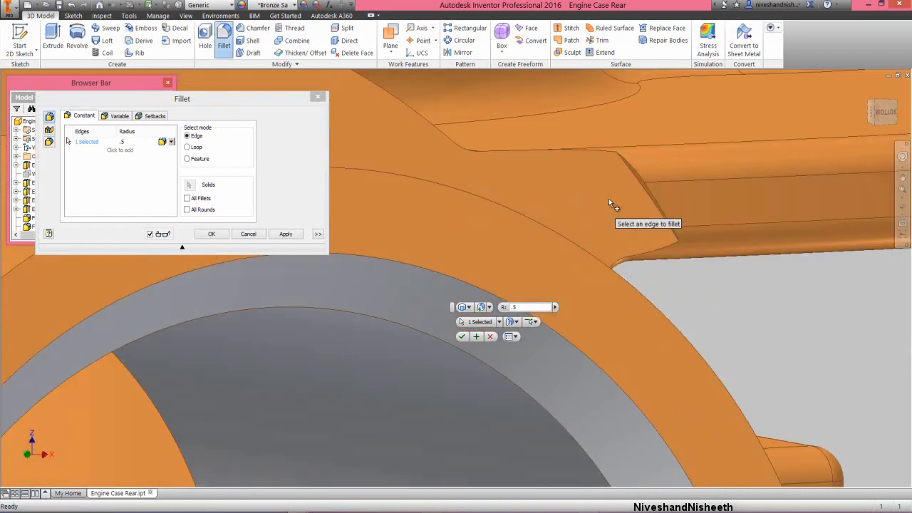
{"action": "left_click", "coordinate": [638, 182]}
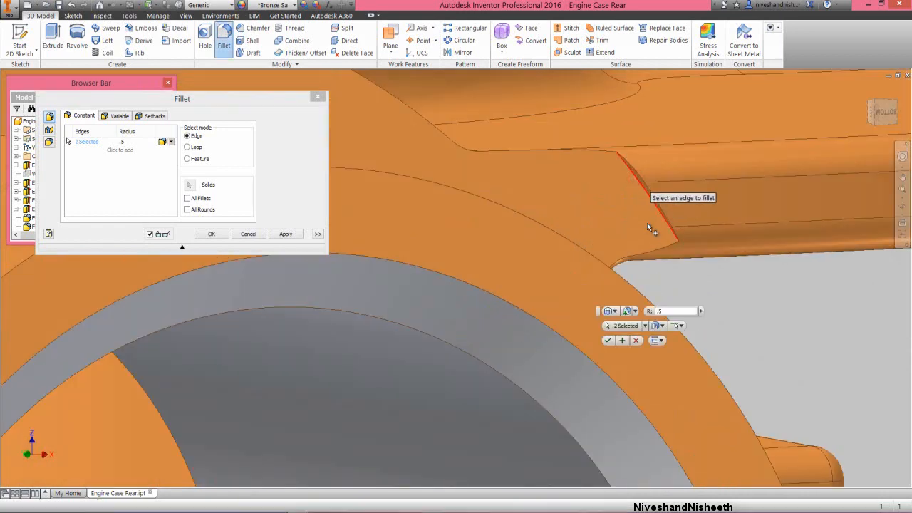
Include the arched edge where the collar's top meets the cooling fin, apply the 0.5 mm fillet and save the part.
{"action": "scroll", "coordinate": [647, 222], "scroll_direction": "down", "scroll_amount": 4}
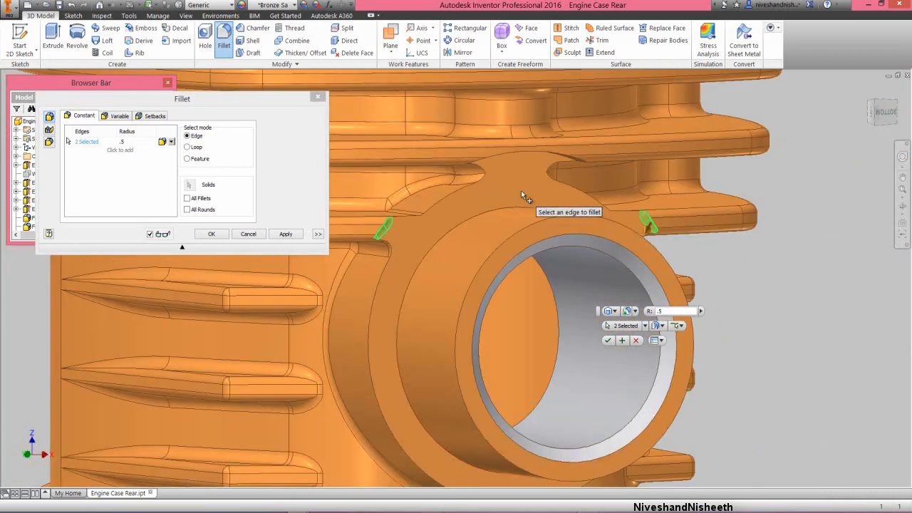
{"action": "scroll", "coordinate": [553, 162], "scroll_direction": "up", "scroll_amount": 3}
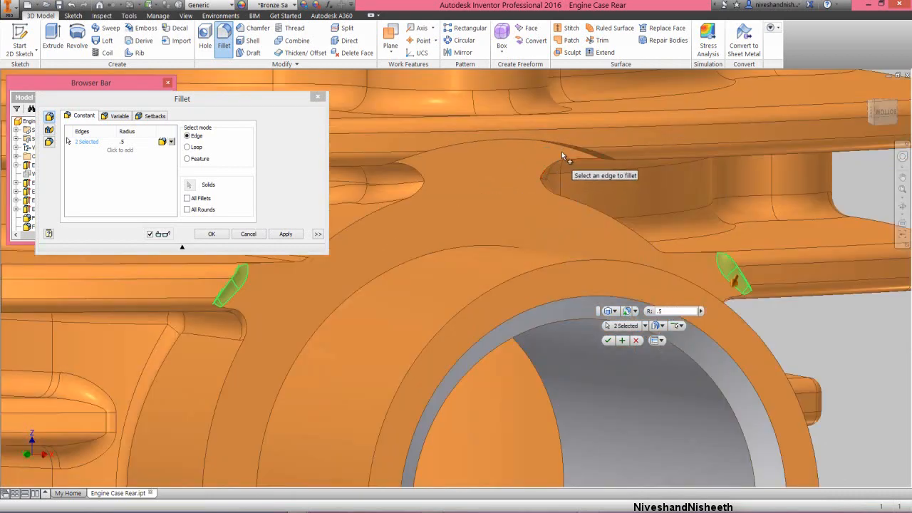
{"action": "left_click", "coordinate": [564, 148]}
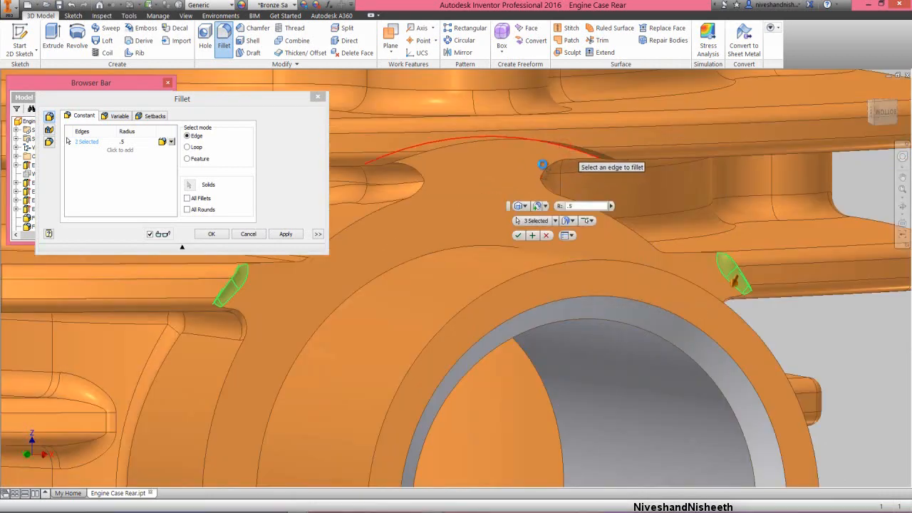
{"action": "left_click", "coordinate": [218, 234]}
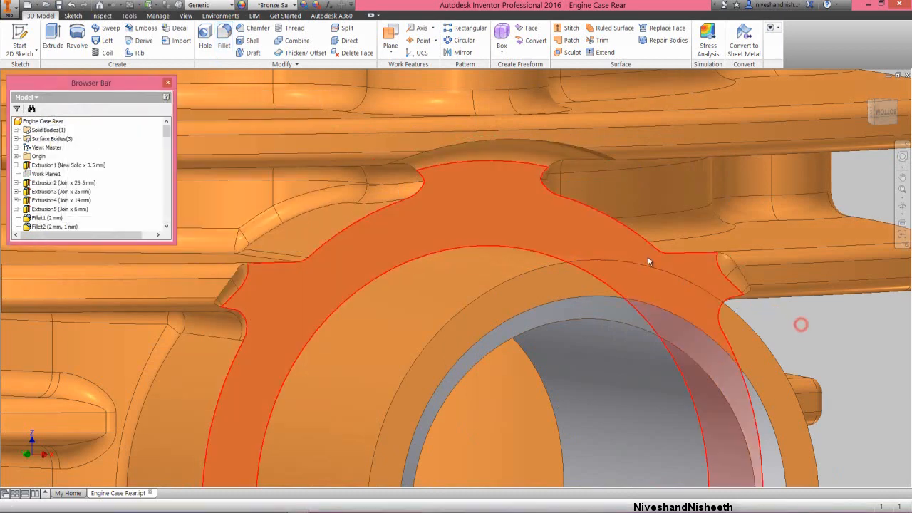
{"action": "scroll", "coordinate": [644, 255], "scroll_direction": "down", "scroll_amount": 2}
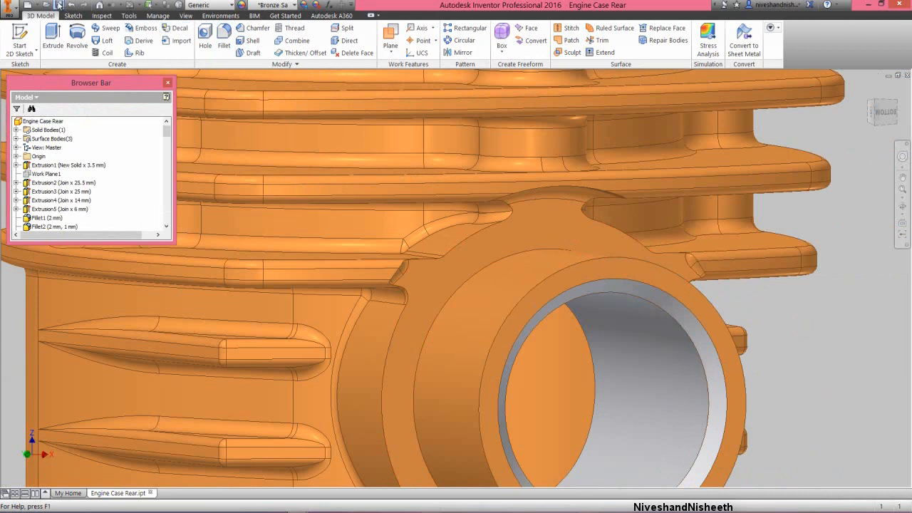
{"action": "key", "text": "ctrl+s"}
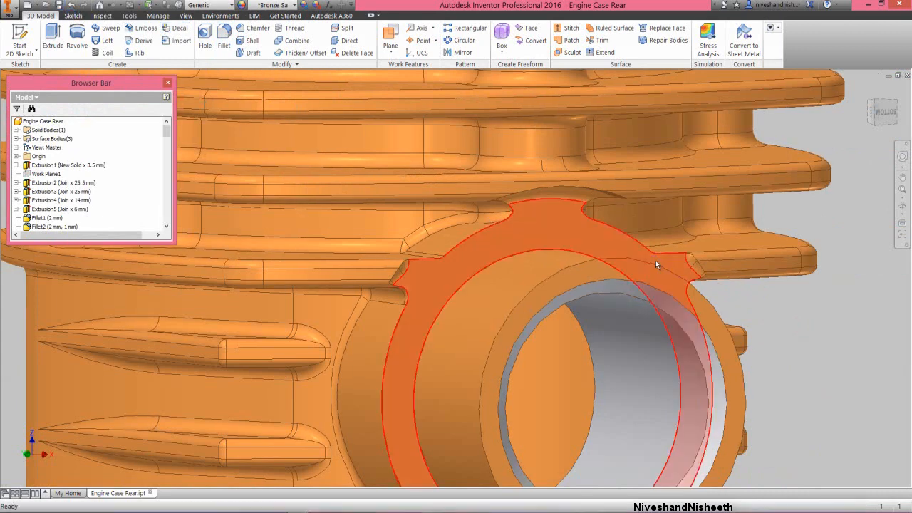
Start a 2D sketch on the origin XZ Plane, slice the model graphics at it and view the section straight on.
{"action": "left_click", "coordinate": [866, 91]}
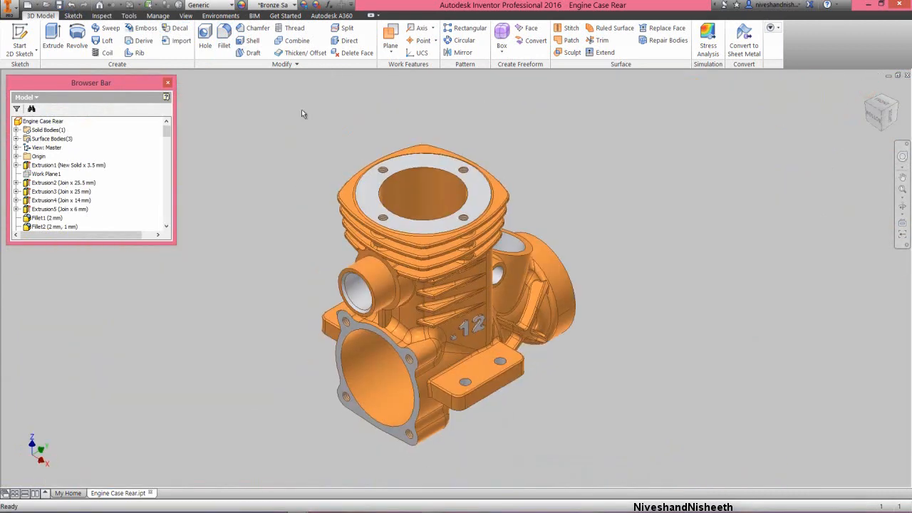
{"action": "left_click", "coordinate": [20, 36]}
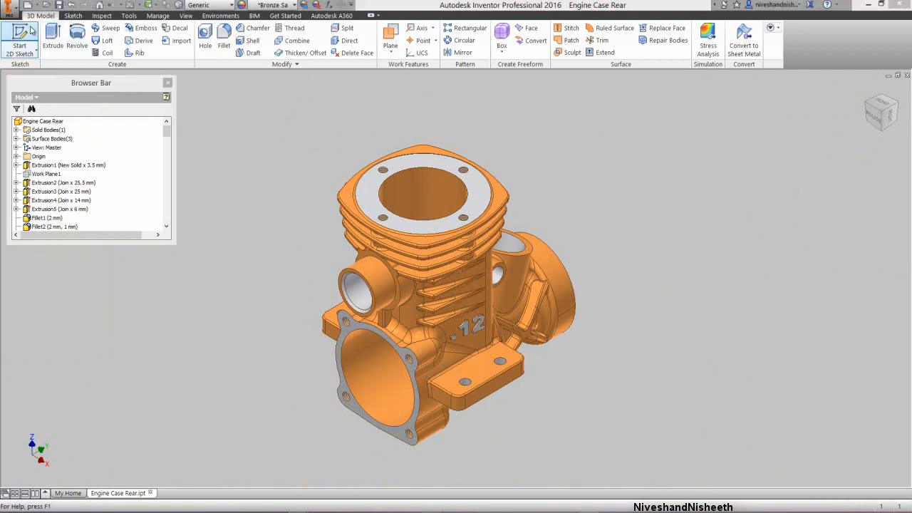
{"action": "left_click", "coordinate": [16, 157]}
{"action": "left_click", "coordinate": [17, 157]}
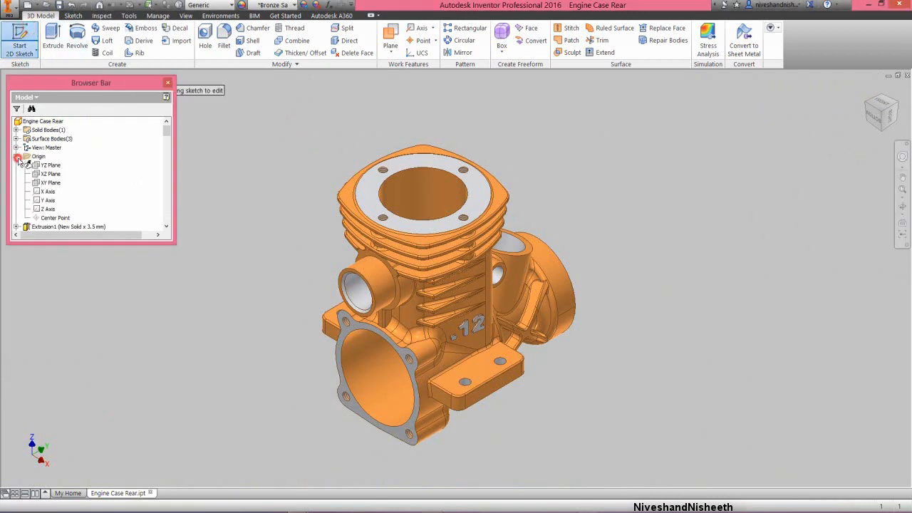
{"action": "left_click", "coordinate": [51, 174]}
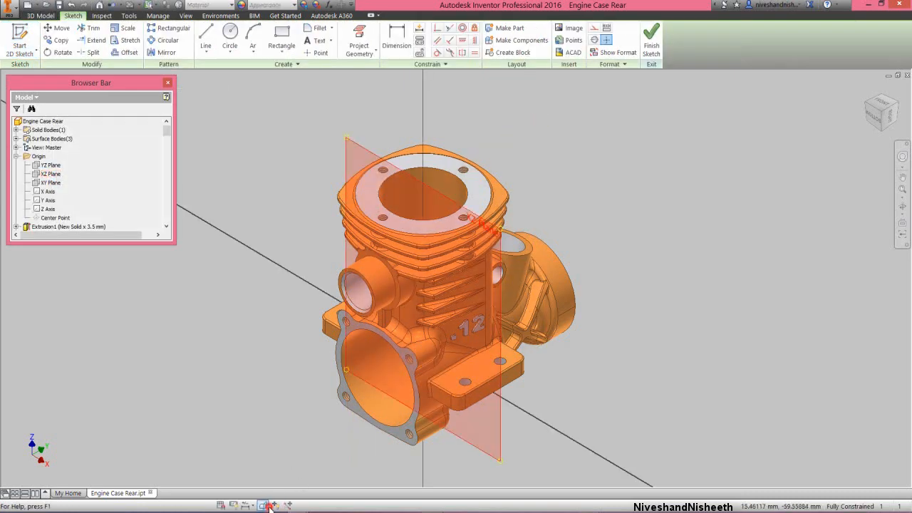
{"action": "left_click", "coordinate": [264, 506]}
{"action": "left_click", "coordinate": [875, 123]}
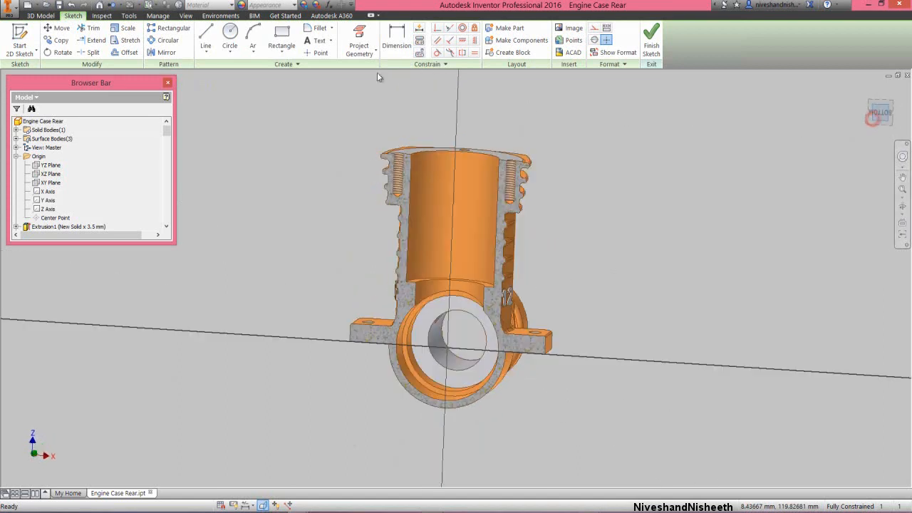
Project the cut edges of the sectioned engine case into the sketch.
{"action": "left_click", "coordinate": [360, 50]}
{"action": "left_click", "coordinate": [362, 83]}
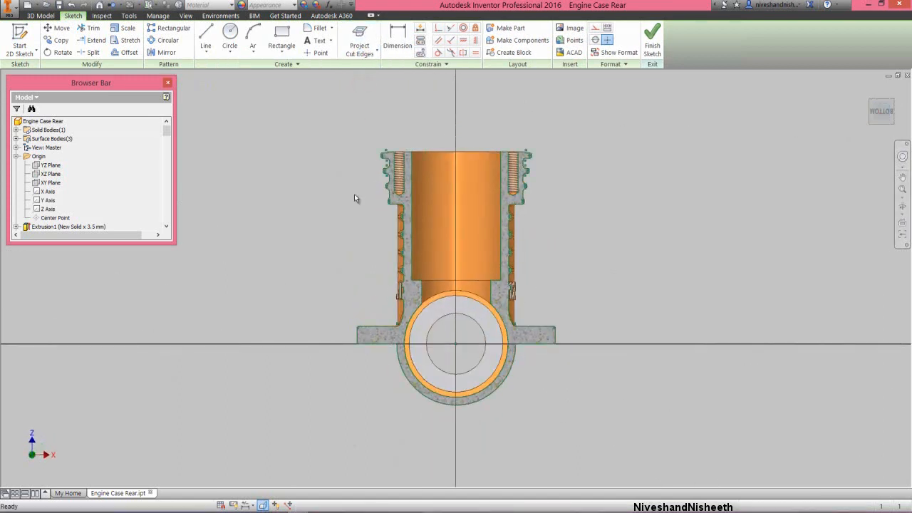
{"action": "left_click", "coordinate": [354, 195]}
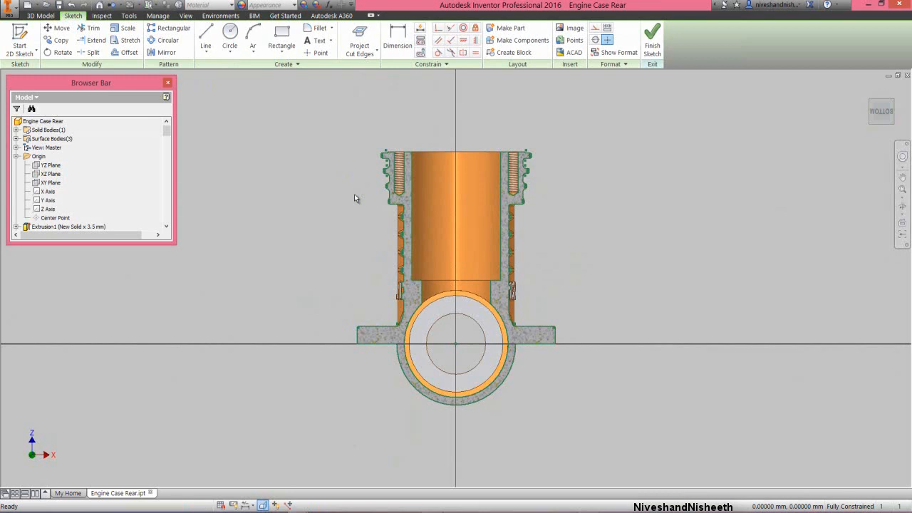
Sketch a center point arc of about 1.8 mm radius beside the cylinder wall below the fins, as a half circle bulging outward.
{"action": "left_click", "coordinate": [250, 48]}
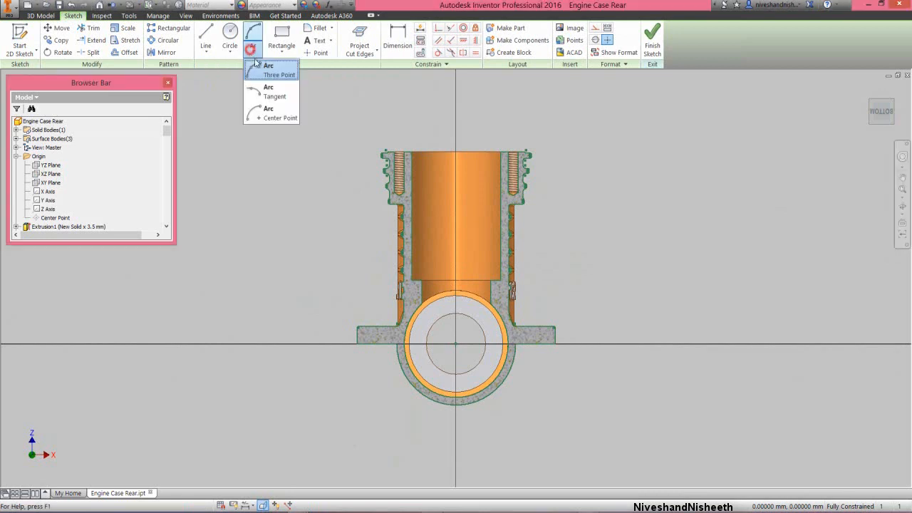
{"action": "left_click", "coordinate": [269, 112]}
{"action": "scroll", "coordinate": [527, 214], "scroll_direction": "down", "scroll_amount": 3}
{"action": "scroll", "coordinate": [527, 210], "scroll_direction": "up", "scroll_amount": 3}
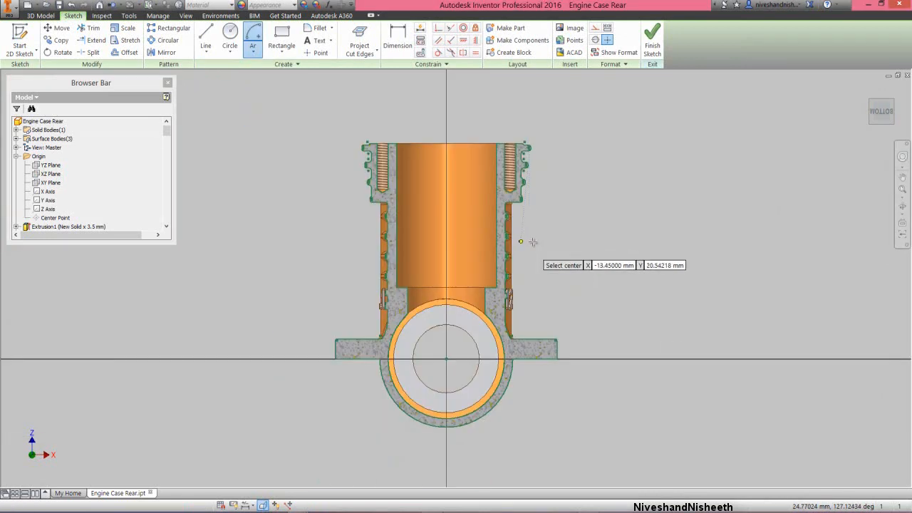
{"action": "scroll", "coordinate": [538, 189], "scroll_direction": "down", "scroll_amount": 4}
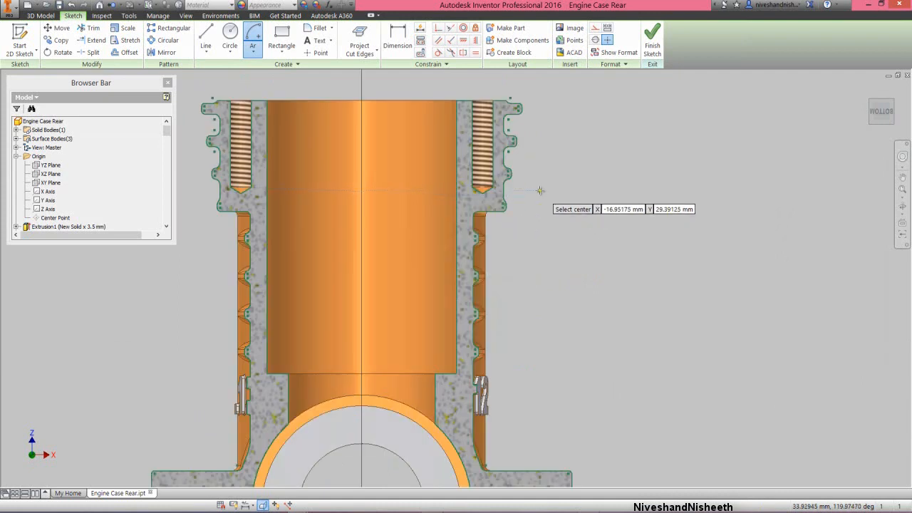
{"action": "left_click", "coordinate": [535, 264]}
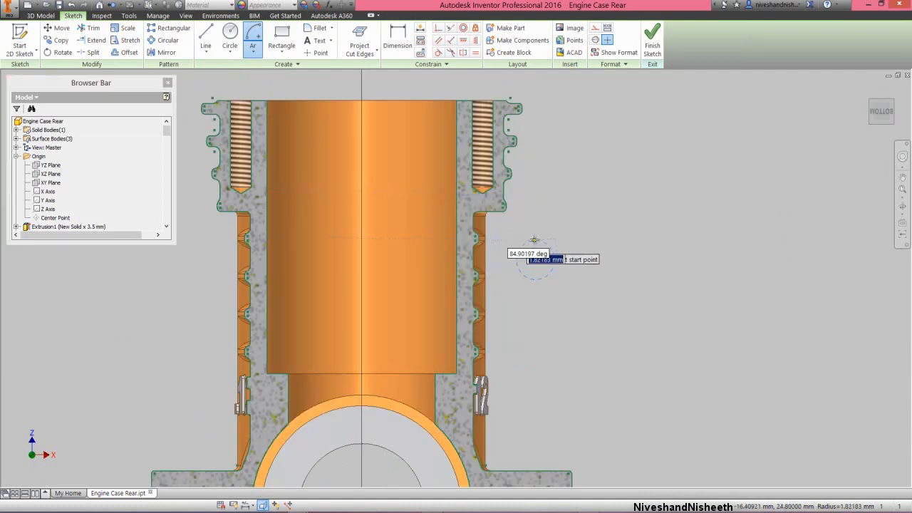
{"action": "left_click", "coordinate": [535, 241]}
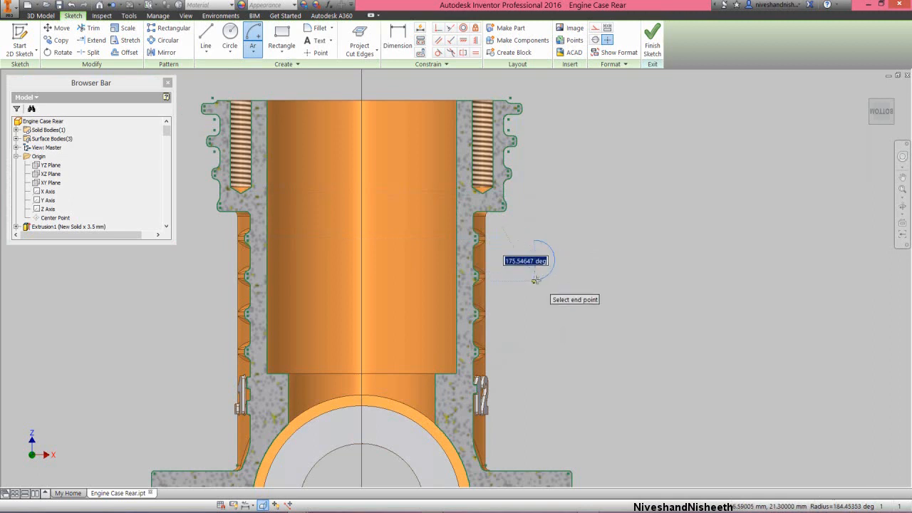
{"action": "left_click", "coordinate": [535, 280]}
{"action": "right_click", "coordinate": [536, 279]}
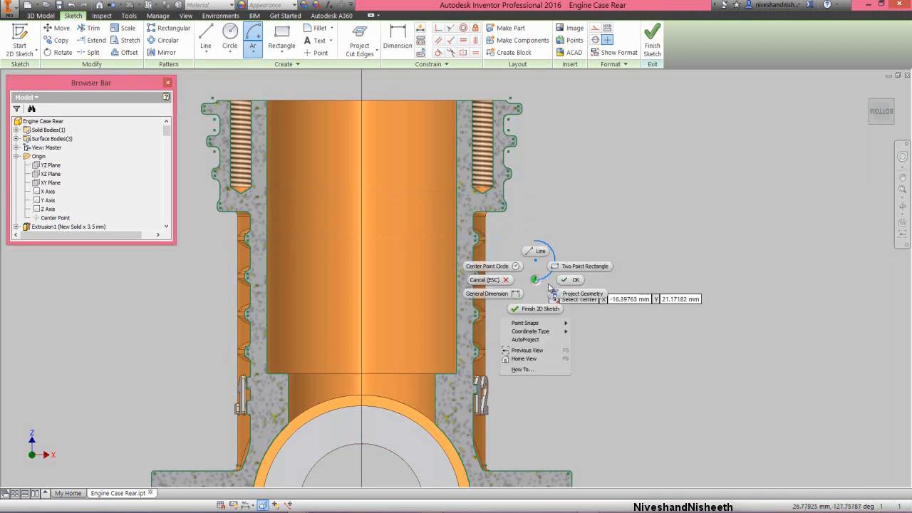
{"action": "left_click", "coordinate": [560, 278]}
Apply a vertical constraint between the arc's upper and lower endpoints.
{"action": "left_click", "coordinate": [475, 39]}
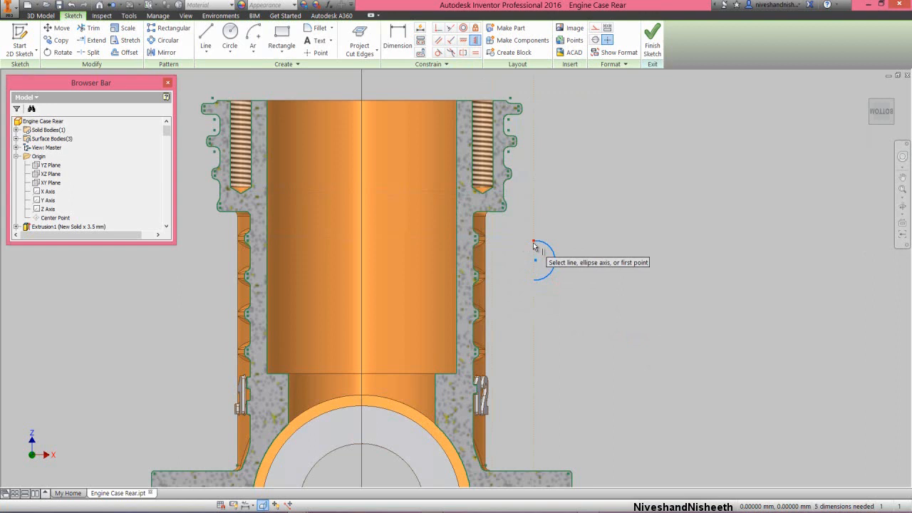
{"action": "left_click", "coordinate": [534, 242]}
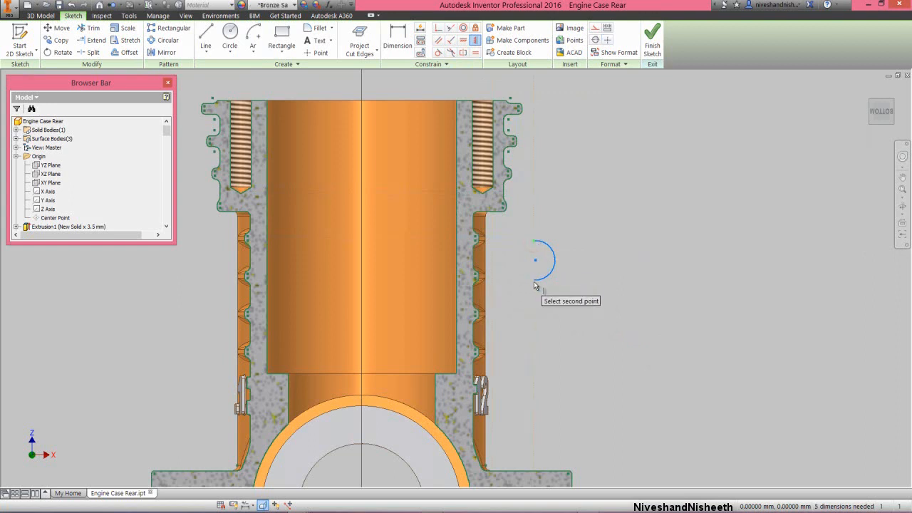
{"action": "left_click", "coordinate": [535, 281]}
Dimension the arc's radius and set it to 1.875 mm.
{"action": "right_click", "coordinate": [589, 249]}
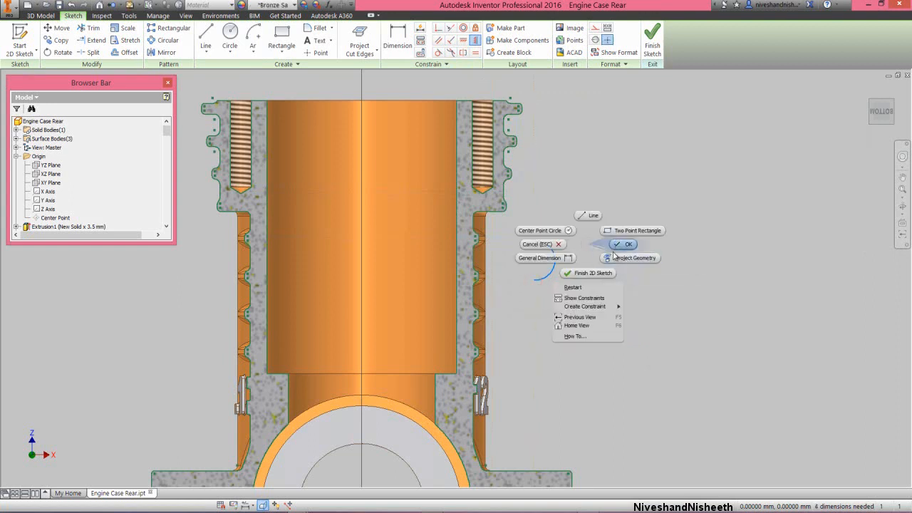
{"action": "left_click", "coordinate": [560, 260]}
{"action": "left_click", "coordinate": [555, 256]}
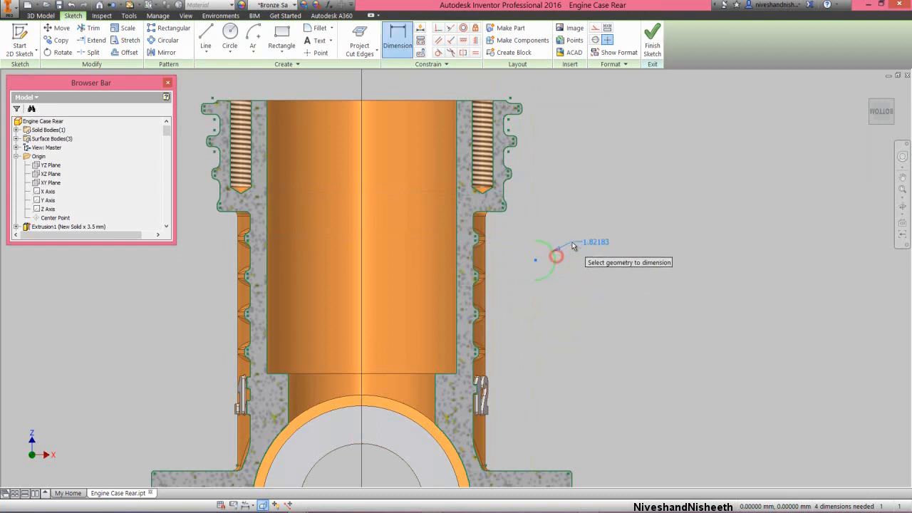
{"action": "left_click", "coordinate": [574, 245]}
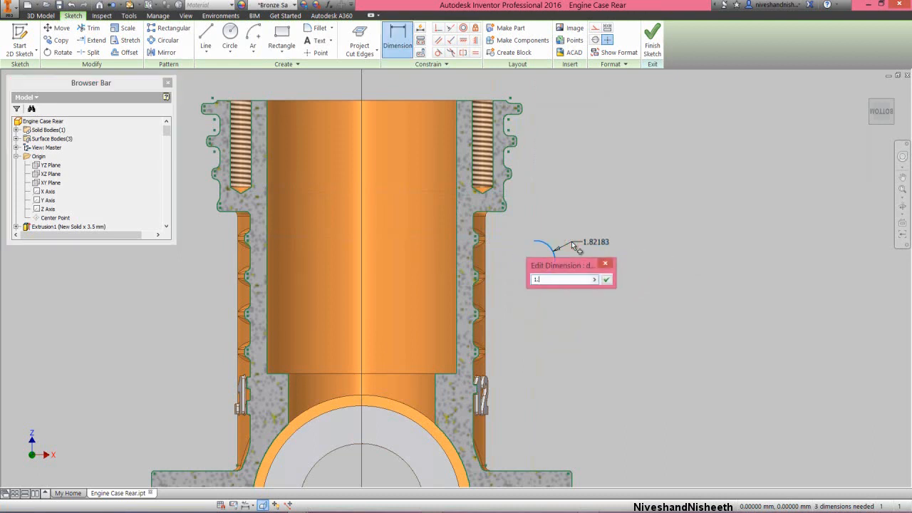
{"action": "type", "text": "1.875"}
{"action": "key", "text": "Return"}
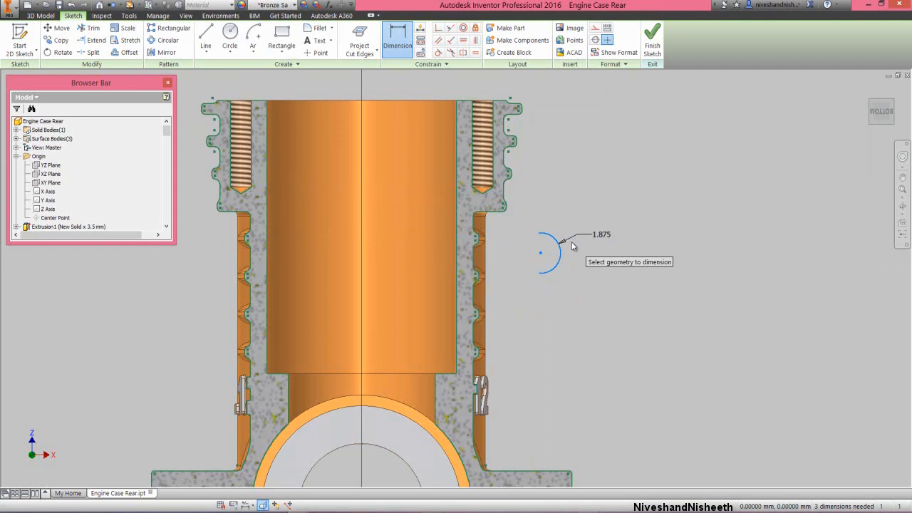
Dimension the vertical distance from the cylinder's top edge to the arc's center point and set it to 14.25 mm.
{"action": "right_click", "coordinate": [571, 208]}
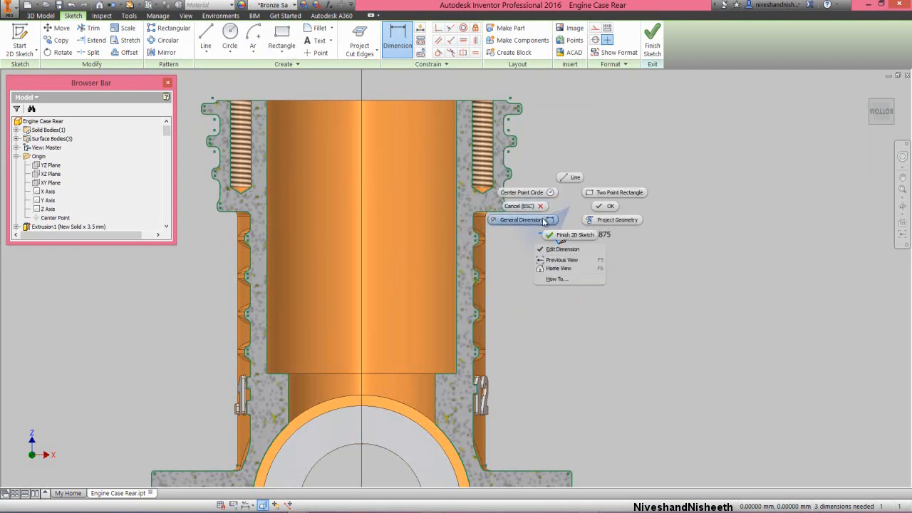
{"action": "left_click", "coordinate": [544, 220]}
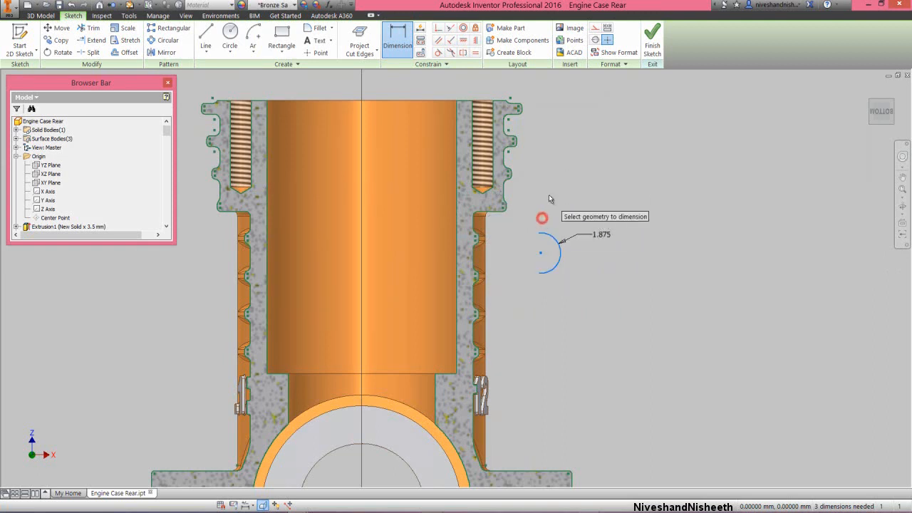
{"action": "left_click", "coordinate": [500, 100]}
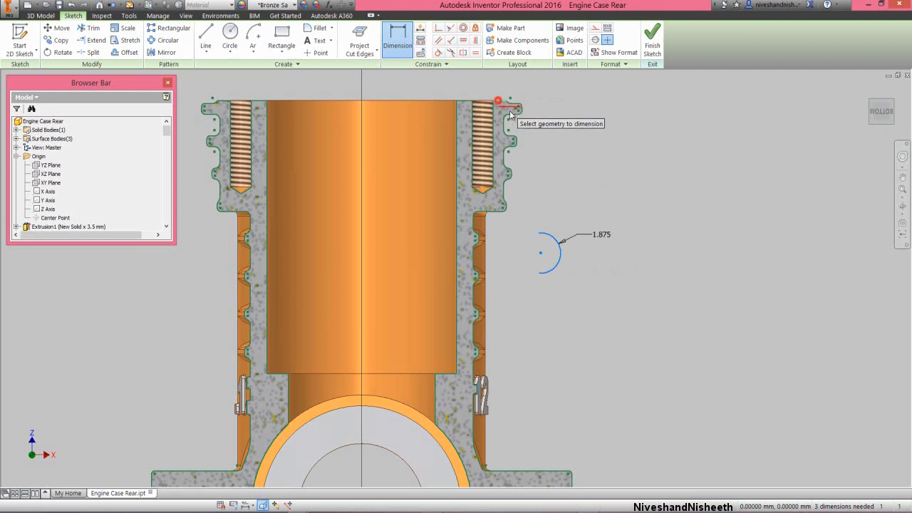
{"action": "left_click", "coordinate": [541, 253]}
{"action": "left_click", "coordinate": [676, 207]}
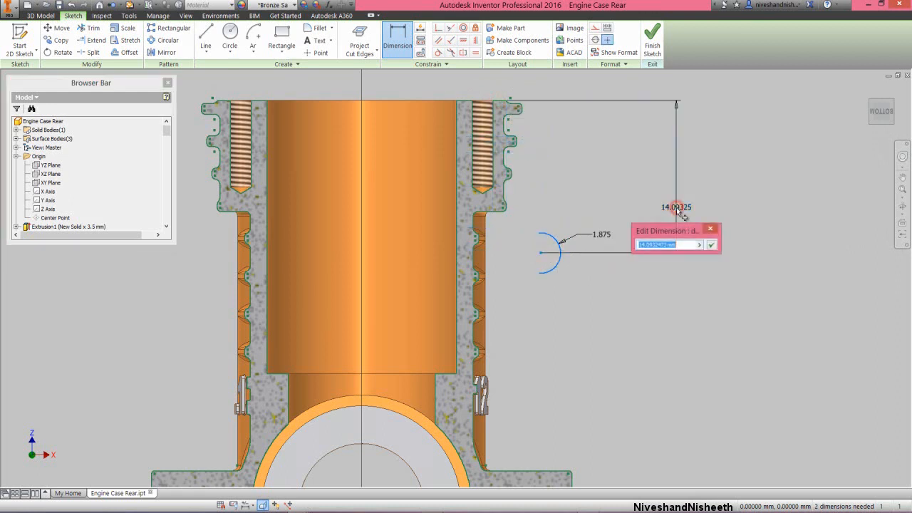
{"action": "type", "text": "14.25"}
{"action": "key", "text": "Return"}
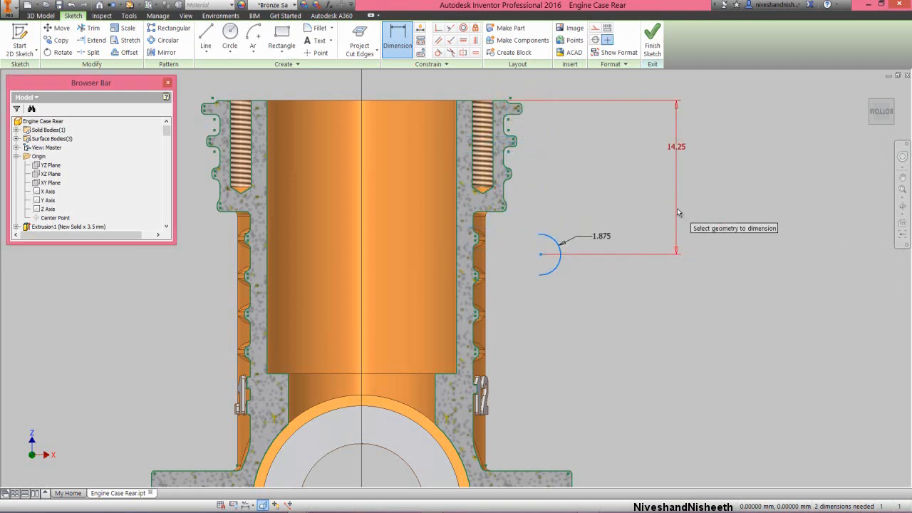
{"action": "right_click", "coordinate": [692, 187]}
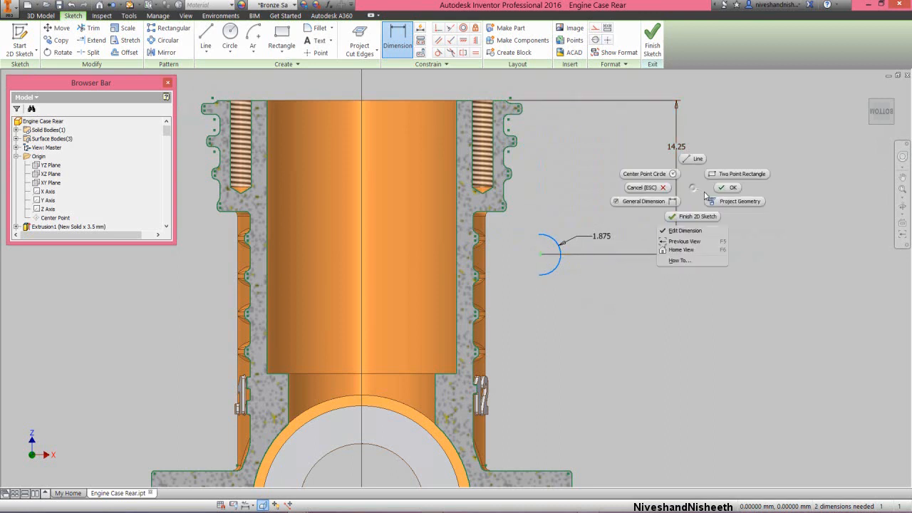
{"action": "left_click", "coordinate": [721, 188]}
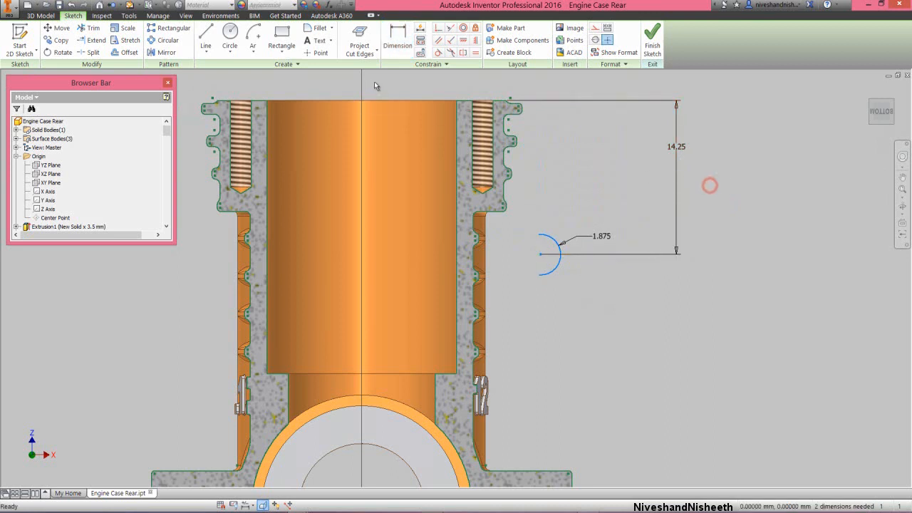
Project the YZ Plane into the sketch as a reference line along the cylinder's axis.
{"action": "left_click", "coordinate": [375, 52]}
{"action": "left_click", "coordinate": [377, 68]}
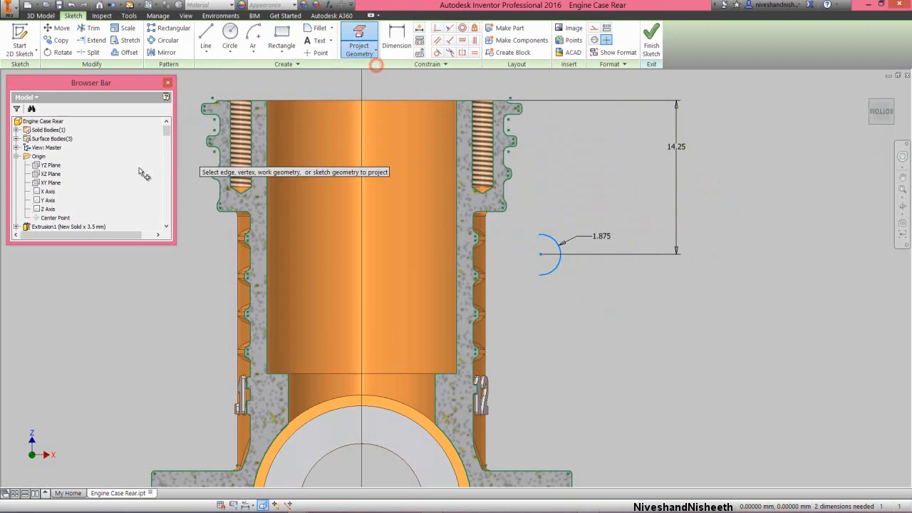
{"action": "left_click", "coordinate": [55, 166]}
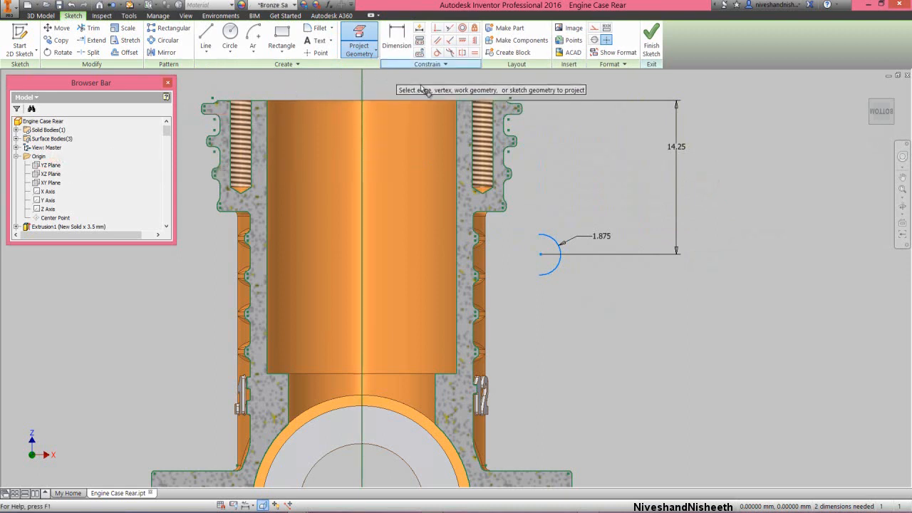
Dimension the horizontal distance from the projected YZ Plane line to the arc's center point and set it to 12.5 mm.
{"action": "left_click", "coordinate": [396, 37]}
{"action": "left_click", "coordinate": [363, 139]}
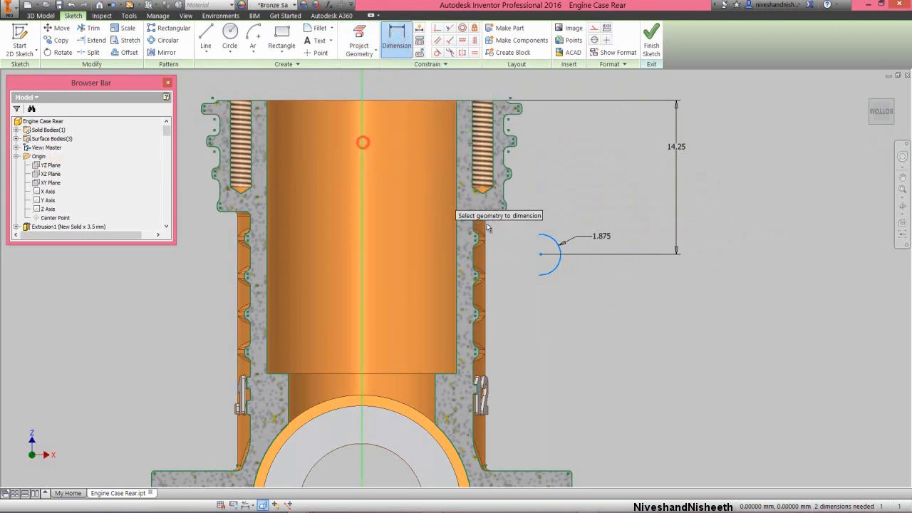
{"action": "left_click", "coordinate": [541, 258]}
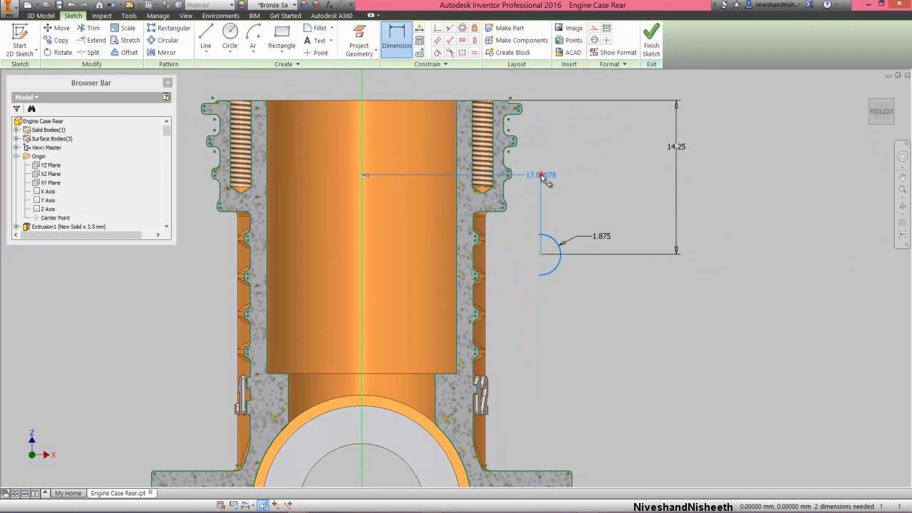
{"action": "left_click", "coordinate": [541, 173]}
{"action": "type", "text": "12.5"}
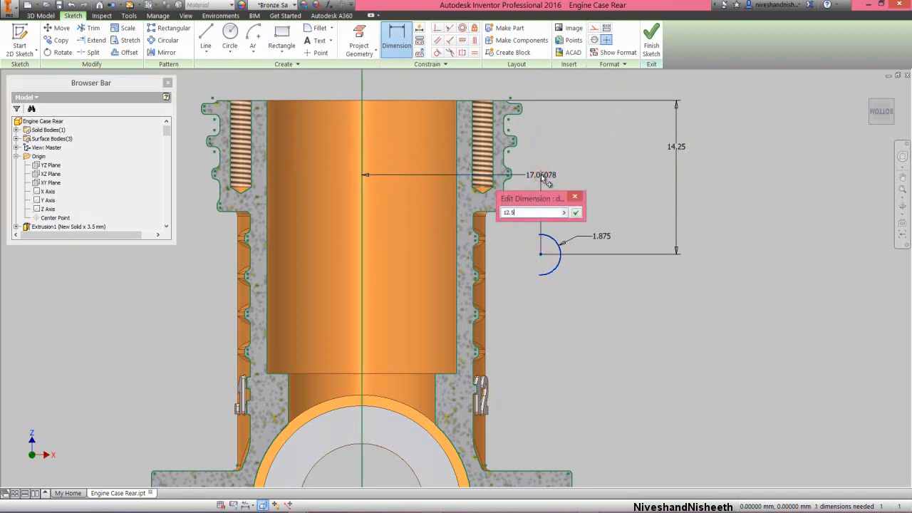
{"action": "key", "text": "Return"}
Draw two horizontal lines, each about 2.6 mm long, from the arc's upper and lower endpoints into the cylinder wall.
{"action": "right_click", "coordinate": [541, 174]}
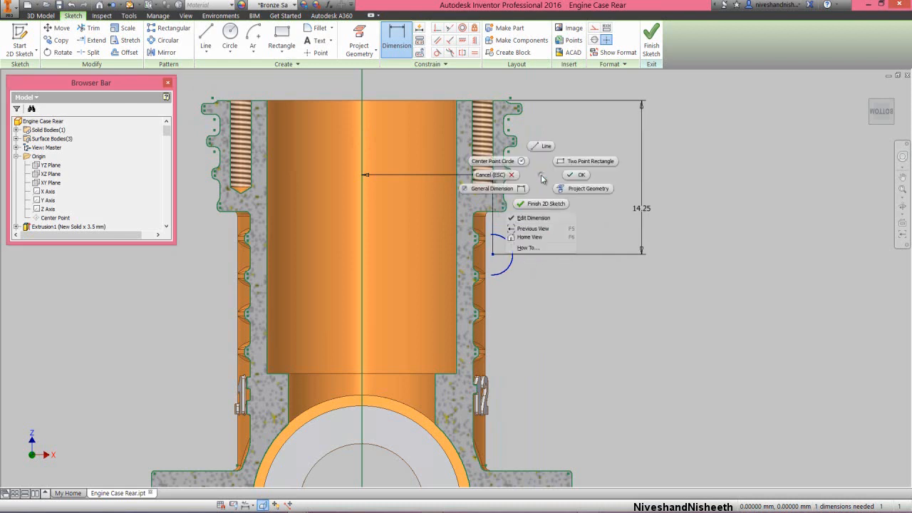
{"action": "left_click", "coordinate": [544, 147]}
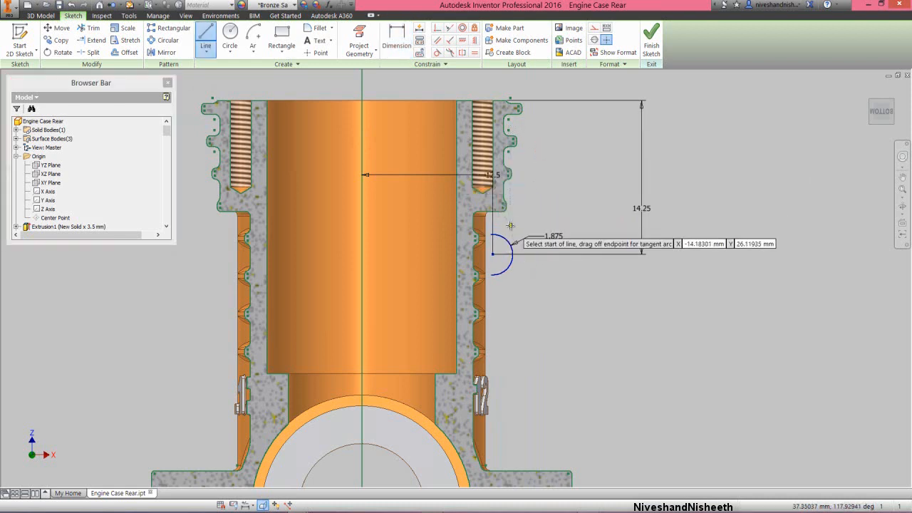
{"action": "scroll", "coordinate": [510, 226], "scroll_direction": "up", "scroll_amount": 3}
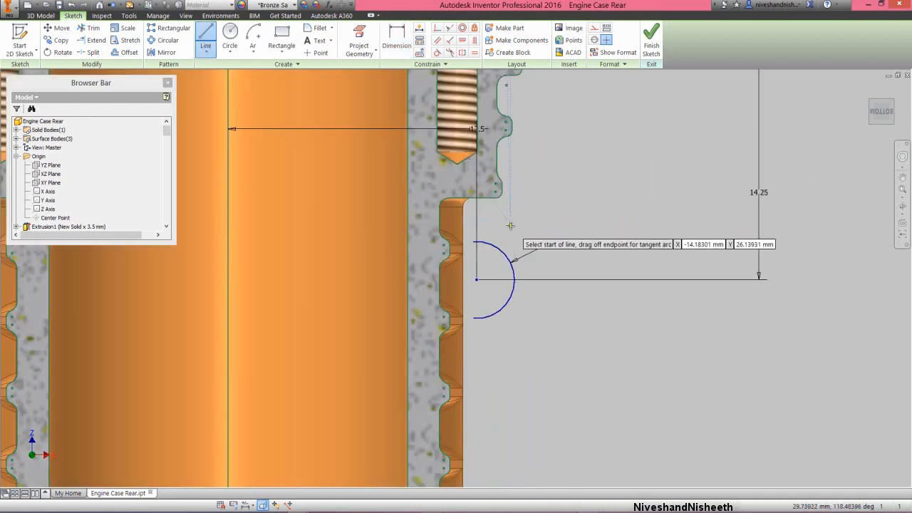
{"action": "left_click", "coordinate": [476, 242]}
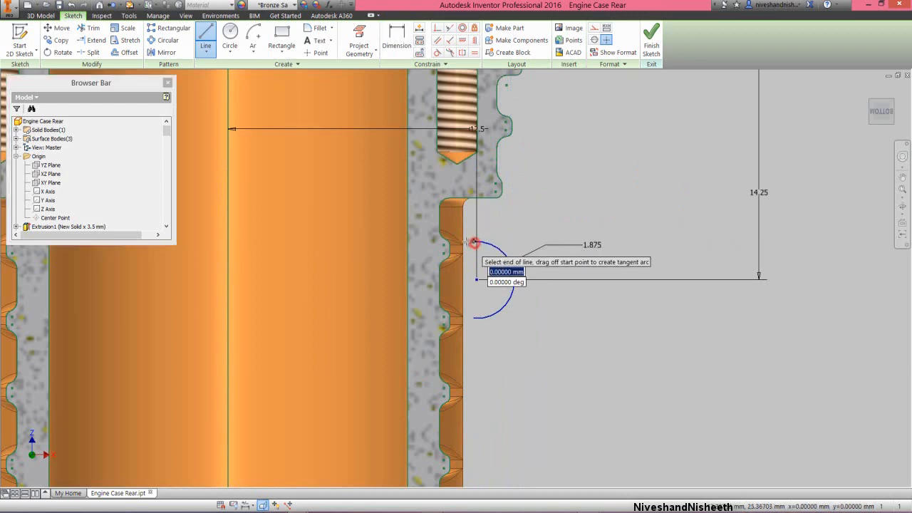
{"action": "right_click", "coordinate": [419, 242]}
{"action": "left_click", "coordinate": [415, 284]}
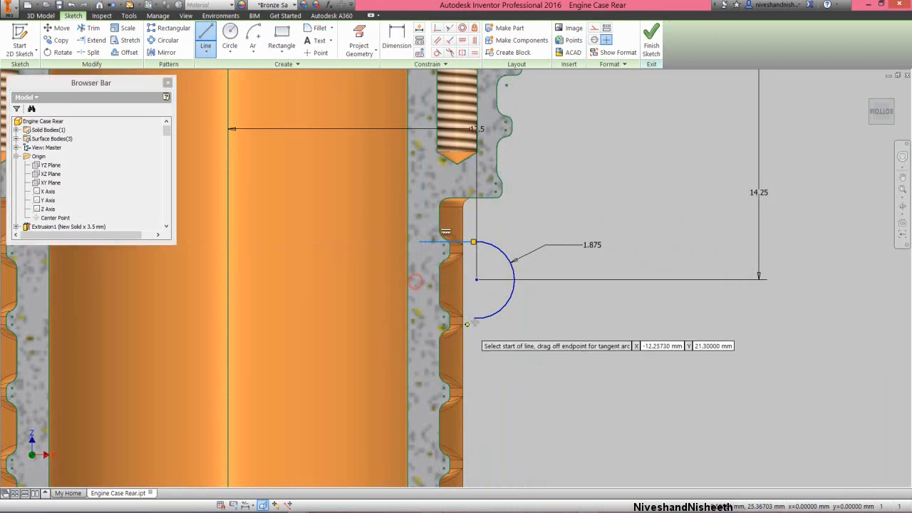
{"action": "left_click", "coordinate": [475, 318]}
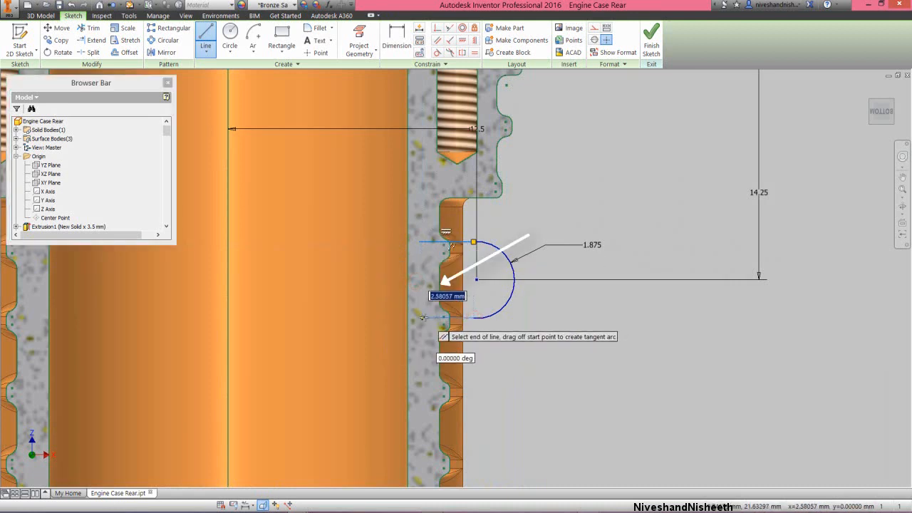
{"action": "right_click", "coordinate": [485, 291]}
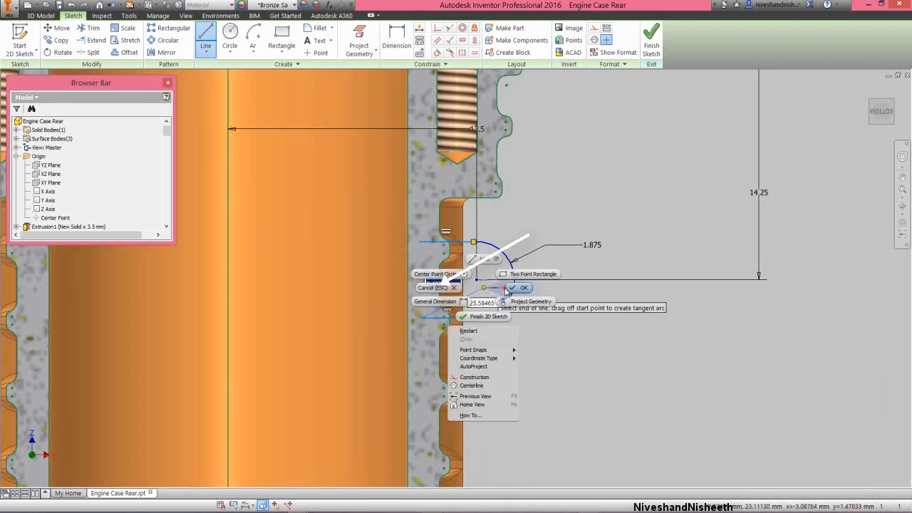
{"action": "left_click", "coordinate": [505, 288]}
Trim the portions of both horizontal lines that extend inside the projected edge of the cylinder wall.
{"action": "left_click", "coordinate": [94, 30]}
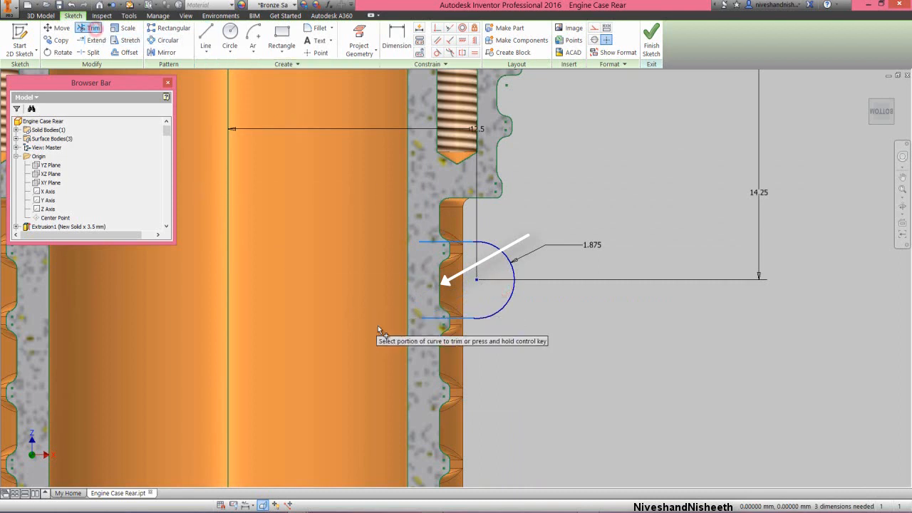
{"action": "left_click", "coordinate": [430, 318]}
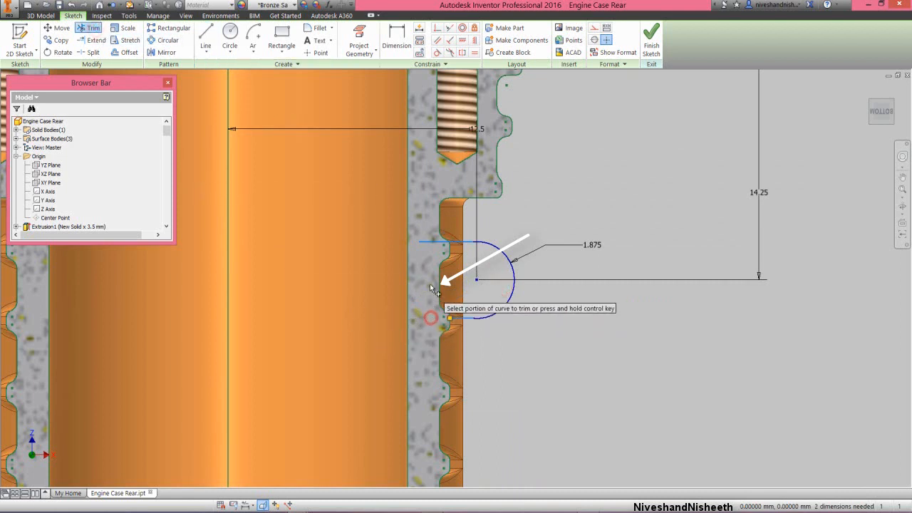
{"action": "left_click", "coordinate": [431, 243]}
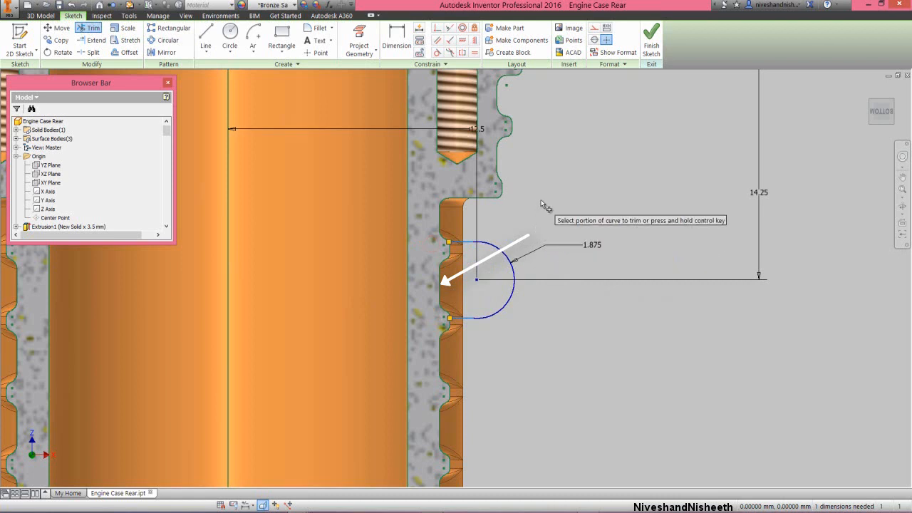
{"action": "right_click", "coordinate": [541, 202]}
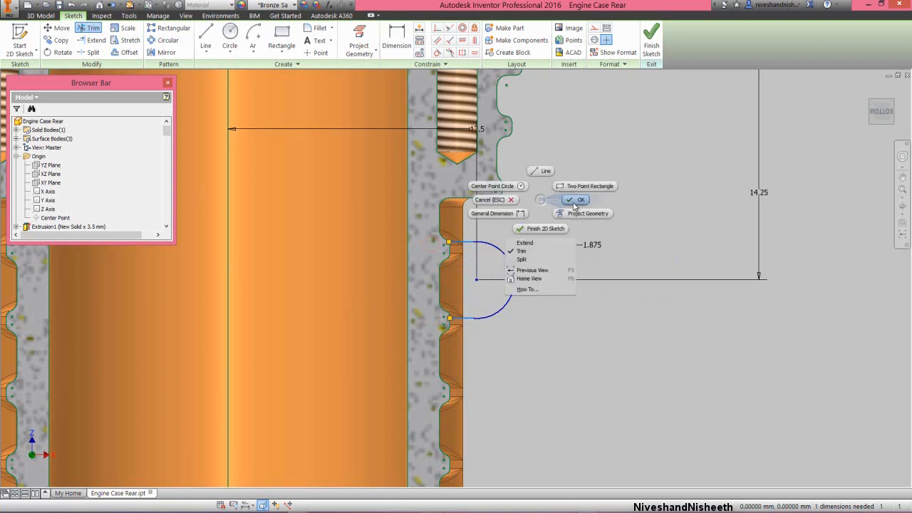
{"action": "left_click", "coordinate": [575, 202]}
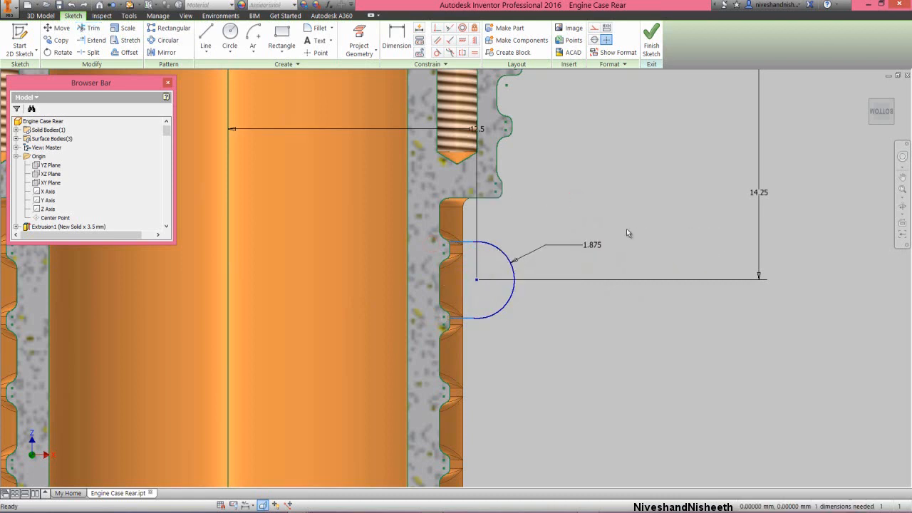
Dimension the spacing between the two horizontal lines, set it to 3.75 mm, and finish the sketch.
{"action": "left_click", "coordinate": [397, 39]}
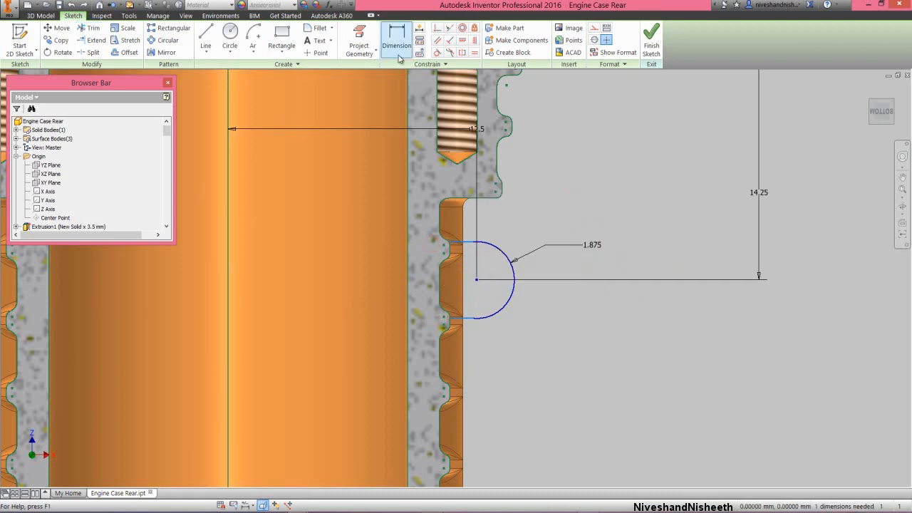
{"action": "left_click", "coordinate": [458, 245]}
{"action": "left_click", "coordinate": [464, 325]}
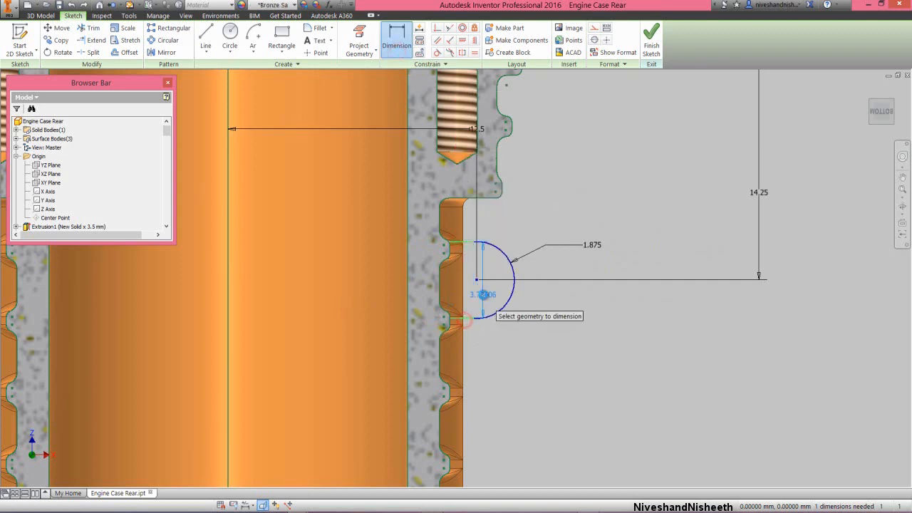
{"action": "left_click", "coordinate": [484, 296]}
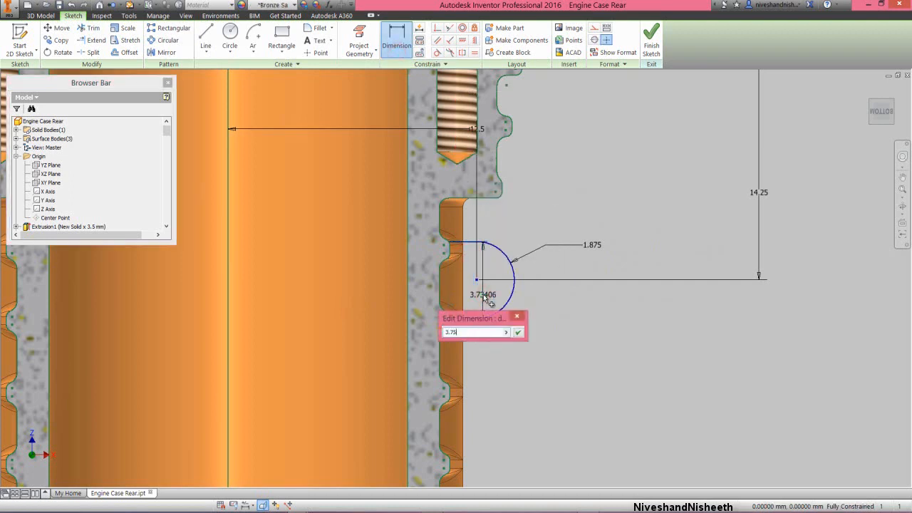
{"action": "type", "text": "3.75"}
{"action": "key", "text": "Return"}
{"action": "right_click", "coordinate": [587, 196]}
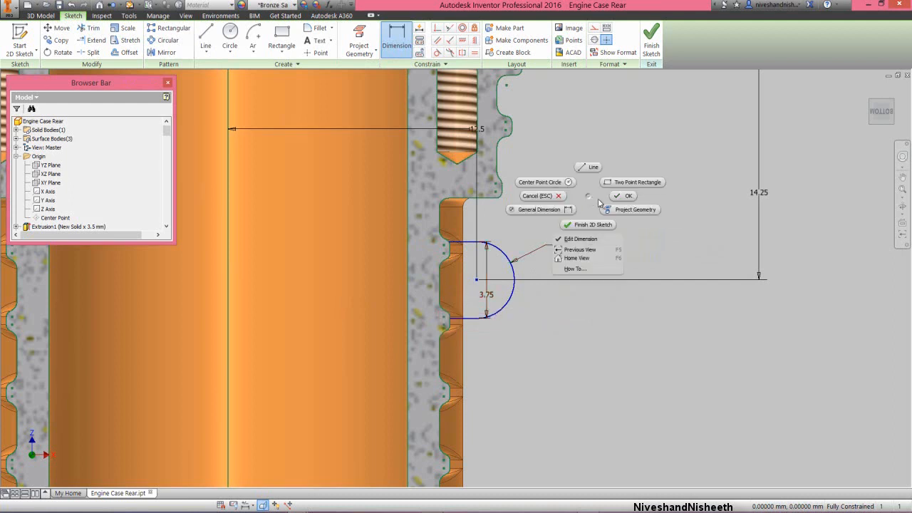
{"action": "left_click", "coordinate": [616, 196]}
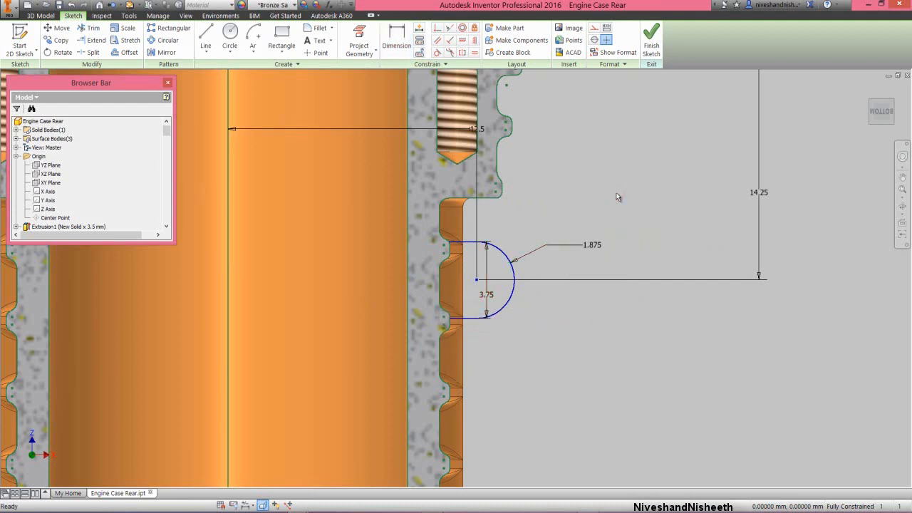
{"action": "left_click", "coordinate": [651, 39]}
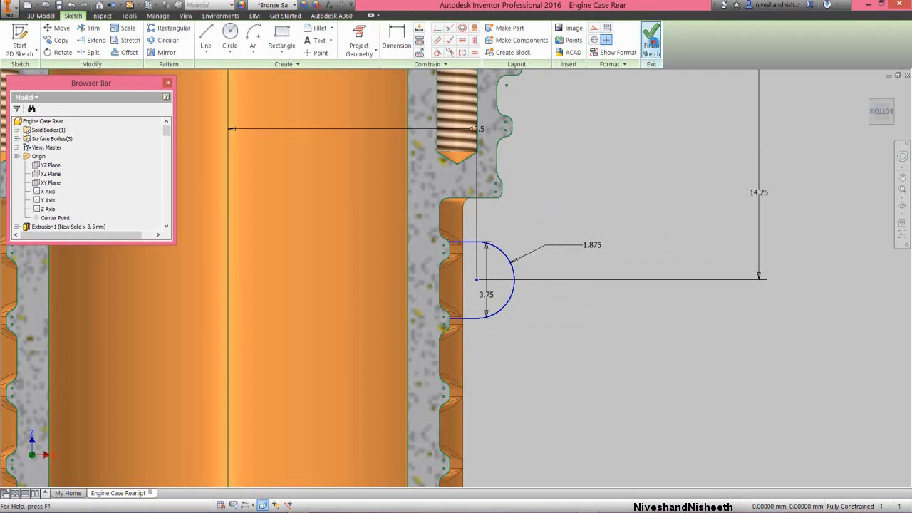
{"action": "left_click", "coordinate": [664, 196]}
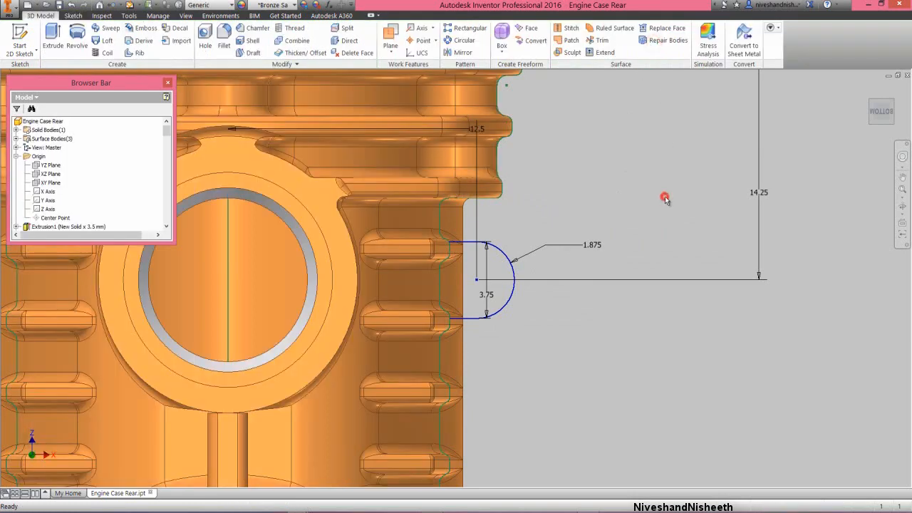
Extrude the rounded lug profile 1.5 mm, joining it to the cylinder wall.
{"action": "left_click", "coordinate": [894, 106]}
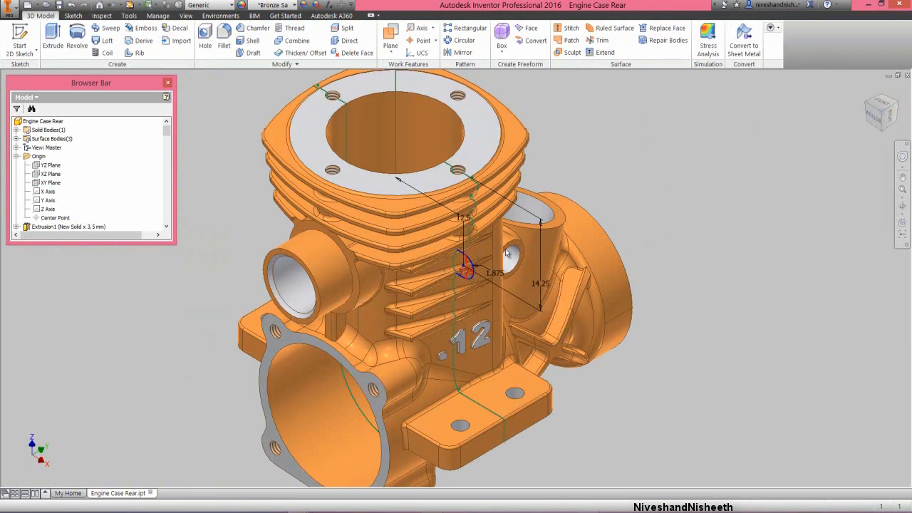
{"action": "left_click", "coordinate": [597, 194]}
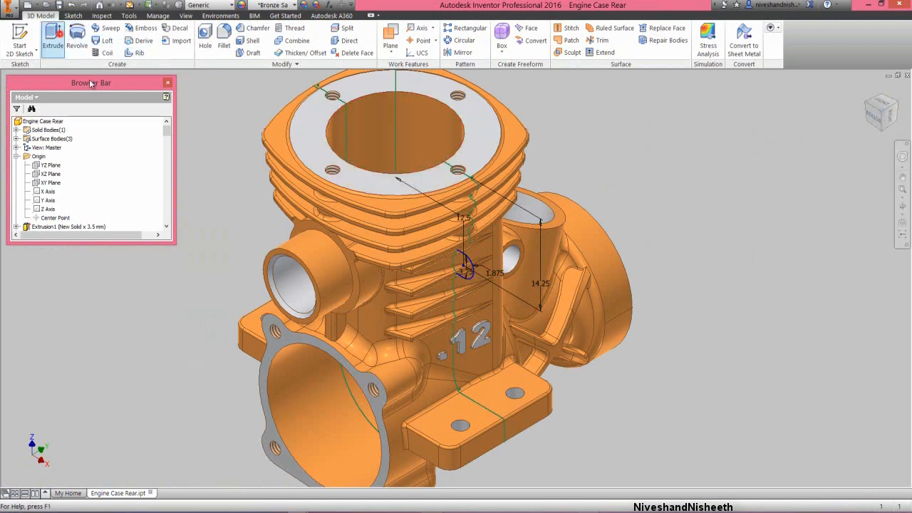
{"action": "left_click", "coordinate": [52, 36]}
{"action": "left_click", "coordinate": [464, 269]}
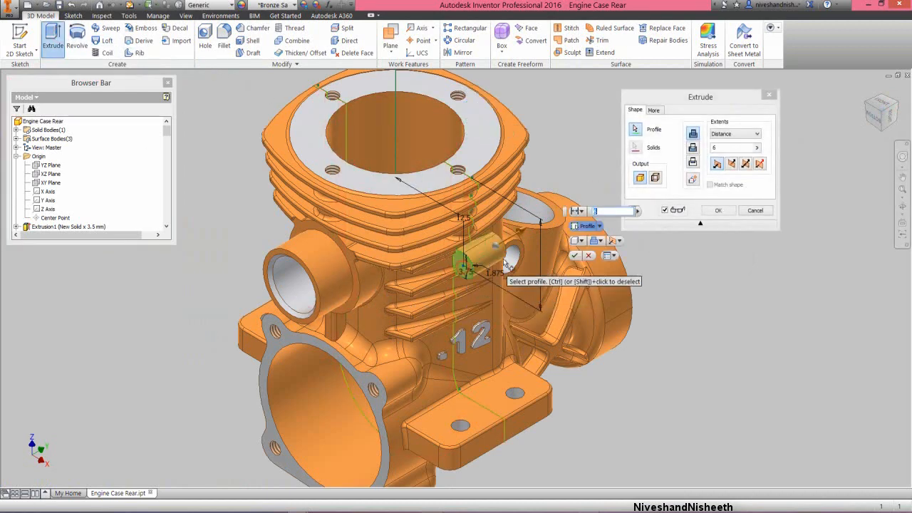
{"action": "left_click", "coordinate": [724, 149]}
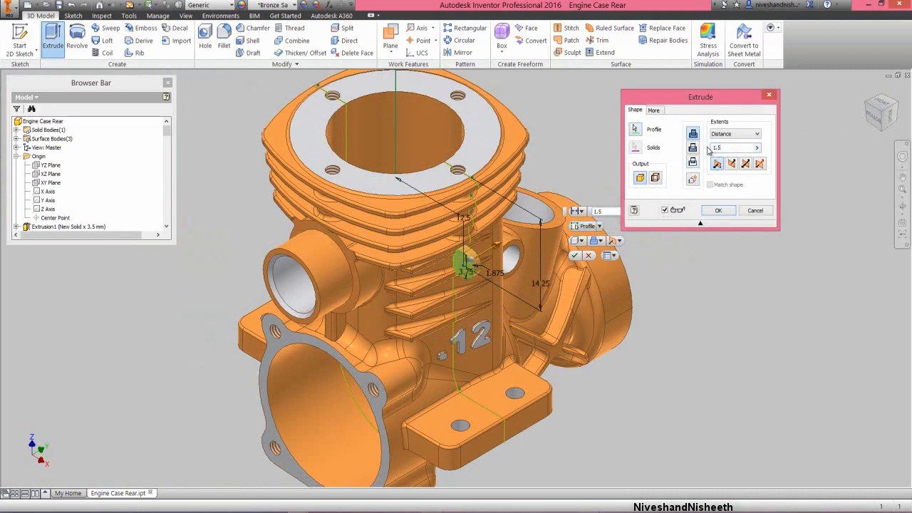
{"action": "left_click", "coordinate": [719, 211]}
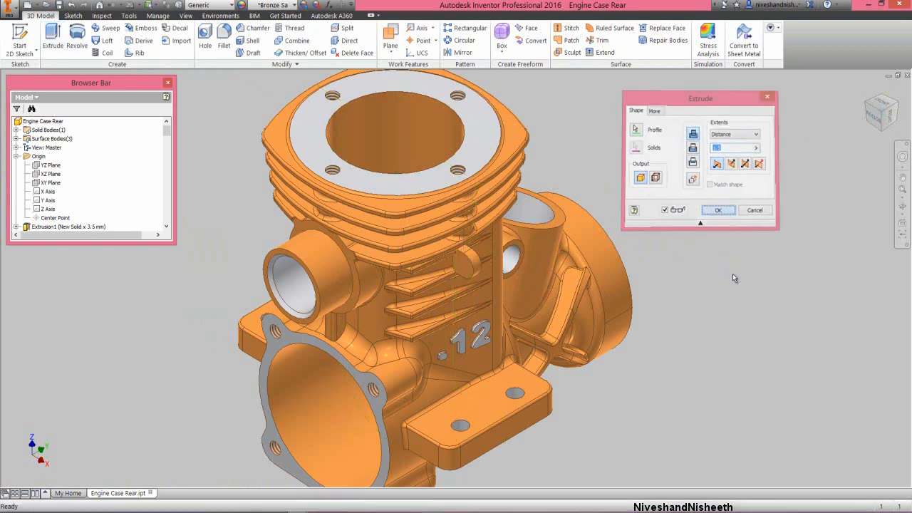
Cut a 1.5 mm diameter hole concentric with the lug's rounded edge, terminating it at the lug's back face.
{"action": "scroll", "coordinate": [478, 261], "scroll_direction": "up", "scroll_amount": 3}
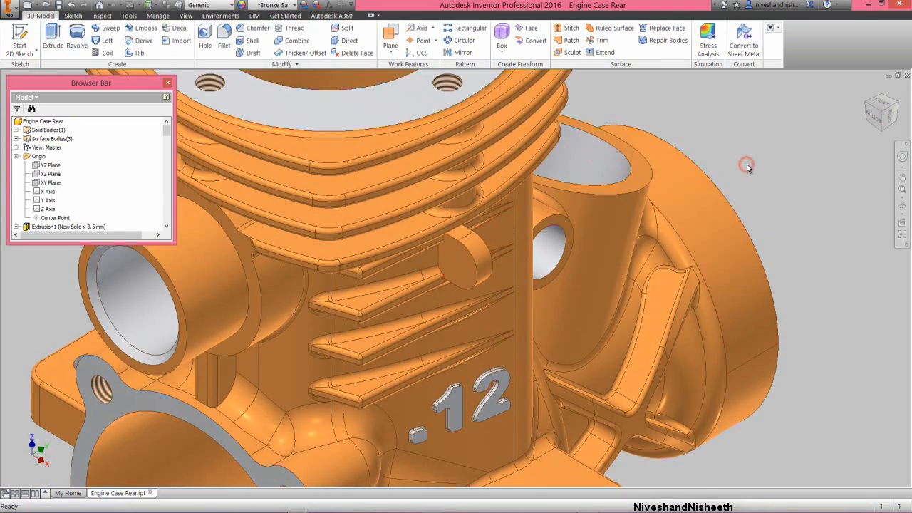
{"action": "left_click", "coordinate": [346, 116]}
{"action": "left_click", "coordinate": [204, 38]}
{"action": "left_click", "coordinate": [461, 263]}
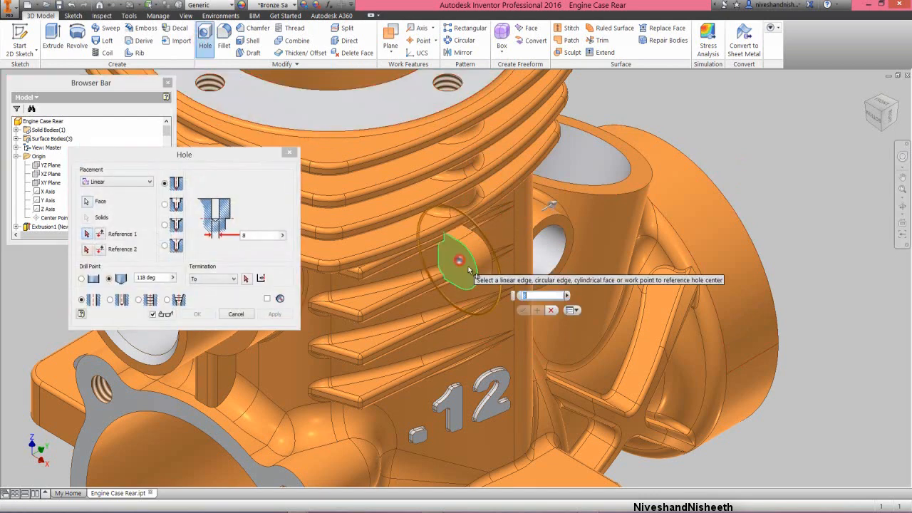
{"action": "left_click", "coordinate": [243, 237]}
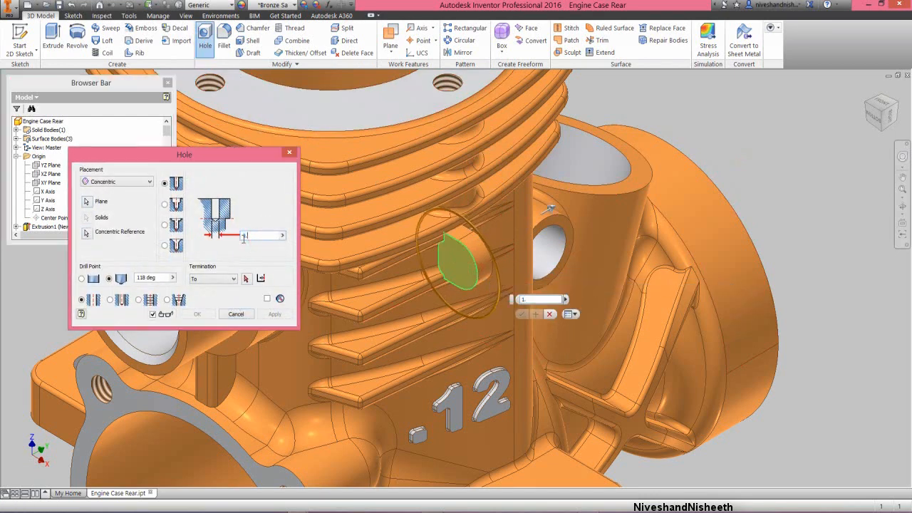
{"action": "left_click", "coordinate": [245, 282]}
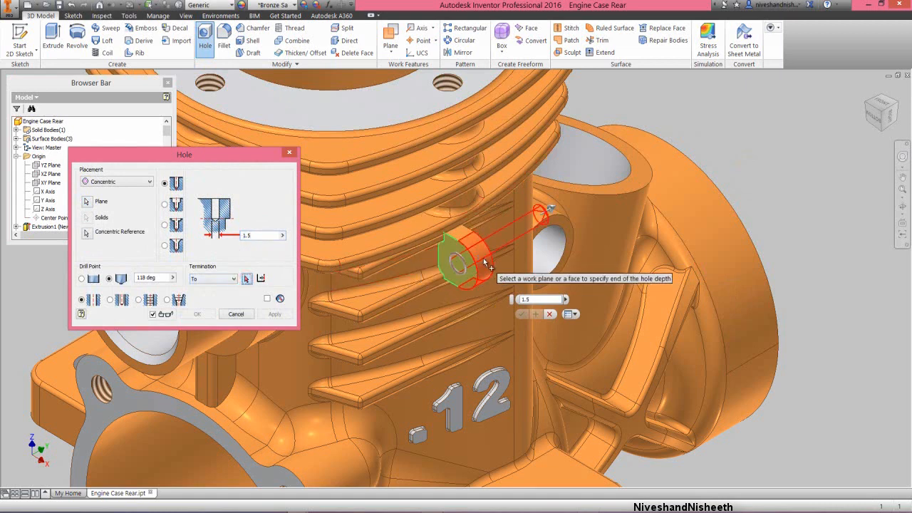
{"action": "left_click", "coordinate": [485, 262]}
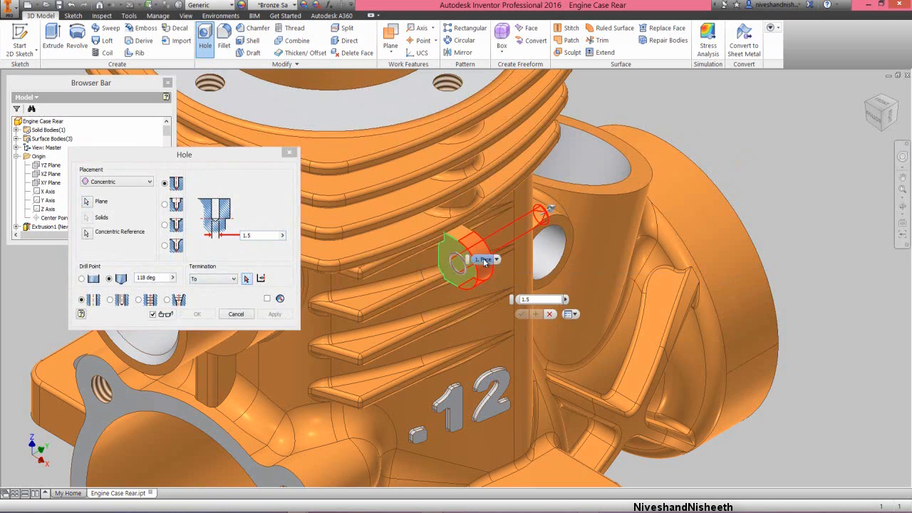
{"action": "left_click", "coordinate": [497, 260]}
{"action": "left_click", "coordinate": [499, 288]}
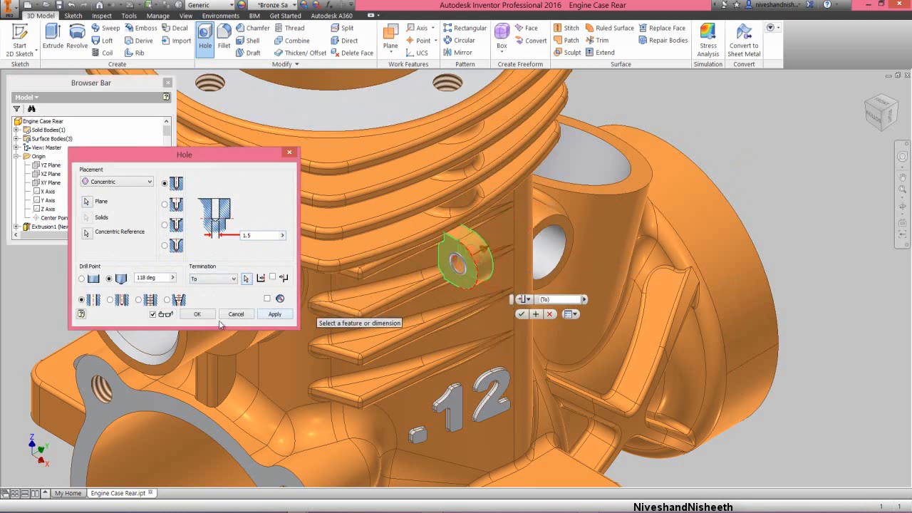
{"action": "left_click", "coordinate": [199, 314]}
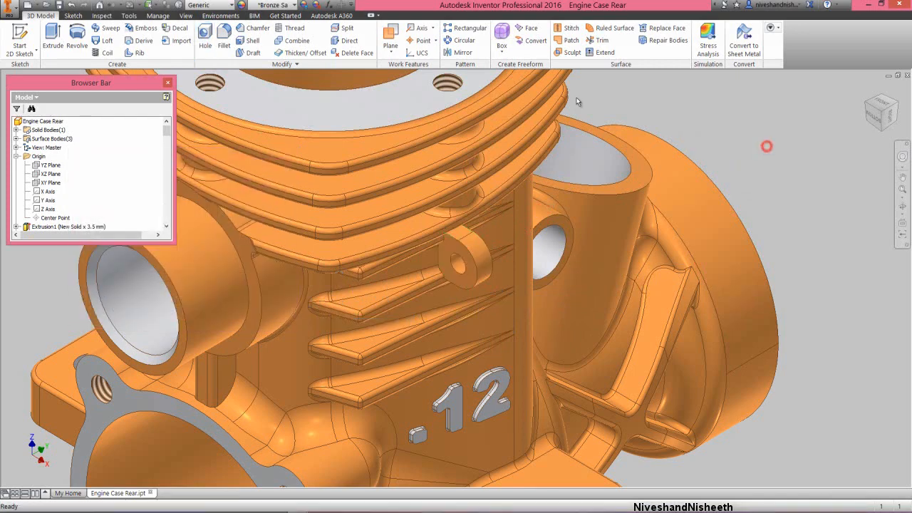
Mirror the lug extrusion and its 1.5 mm hole about the YZ Plane.
{"action": "left_click", "coordinate": [461, 52]}
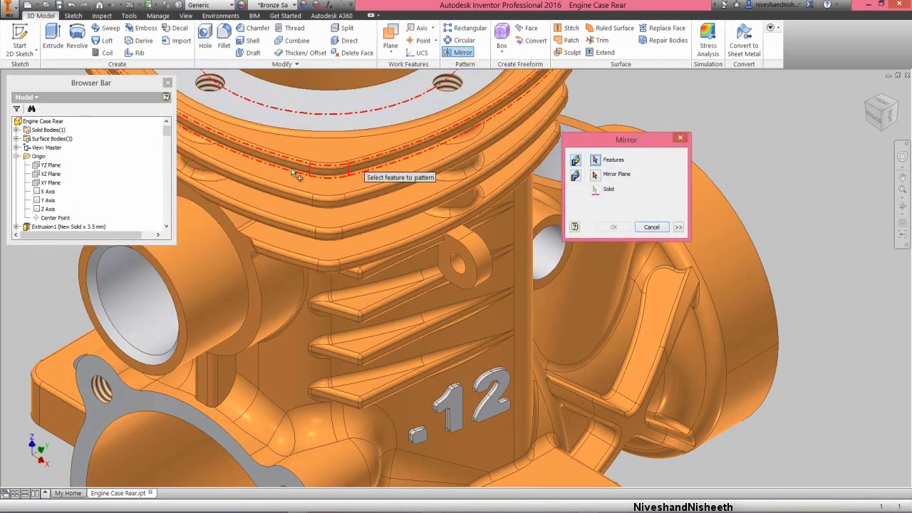
{"action": "scroll", "coordinate": [166, 126], "scroll_direction": "down", "scroll_amount": 10}
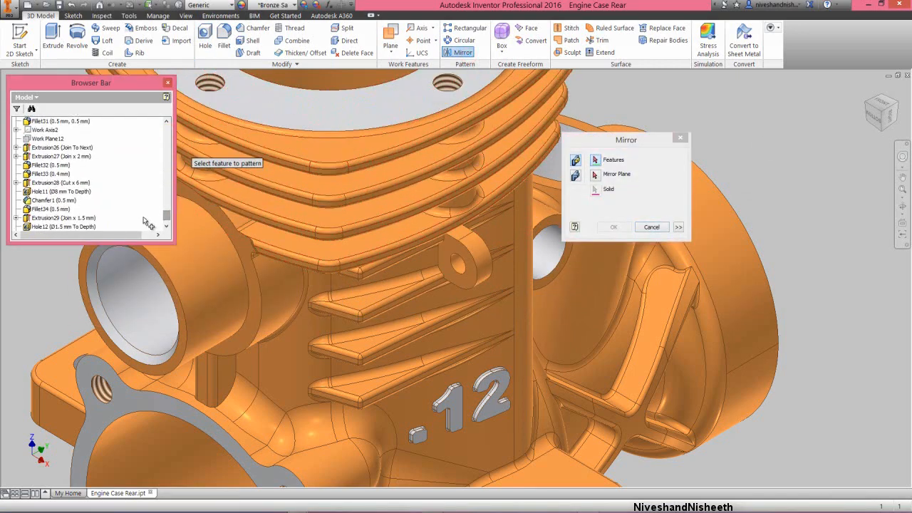
{"action": "left_click", "coordinate": [65, 209]}
{"action": "left_click", "coordinate": [86, 200], "text": "ctrl"}
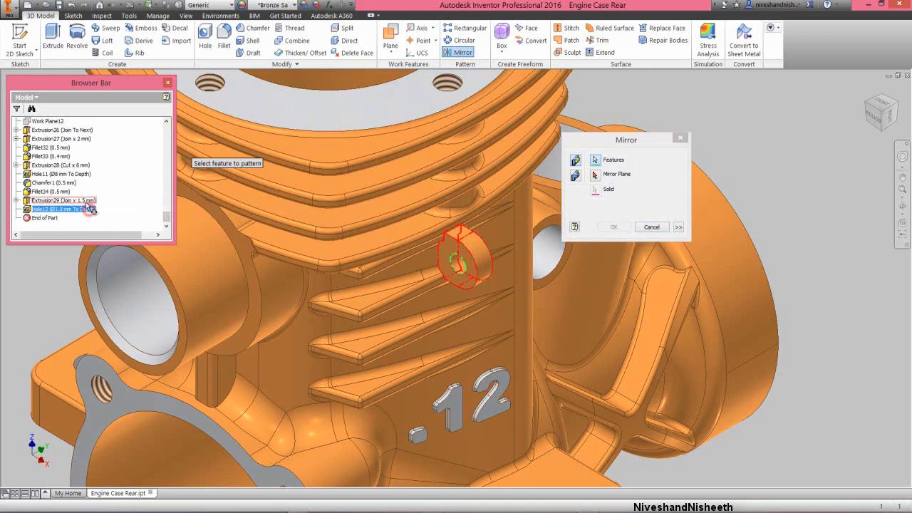
{"action": "scroll", "coordinate": [466, 314], "scroll_direction": "down", "scroll_amount": 5}
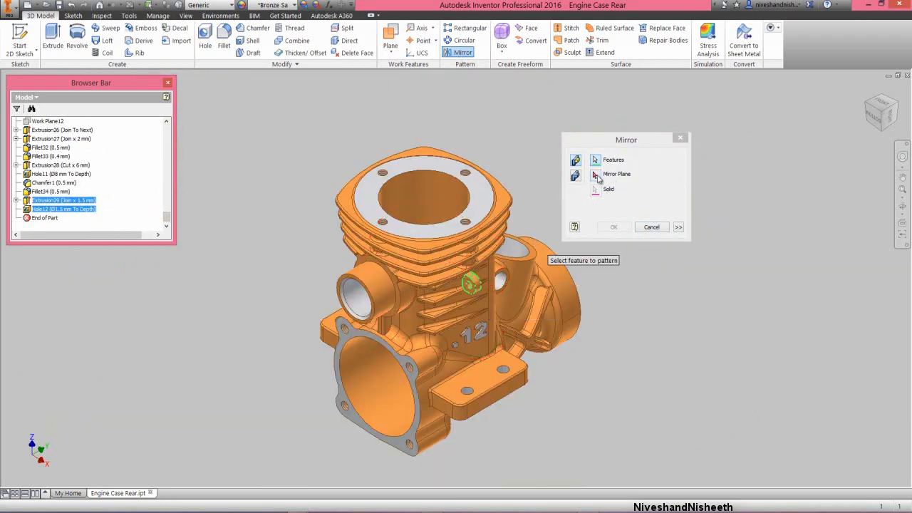
{"action": "left_click", "coordinate": [595, 175]}
{"action": "left_click_drag", "start_coordinate": [169, 217], "coordinate": [175, 133]}
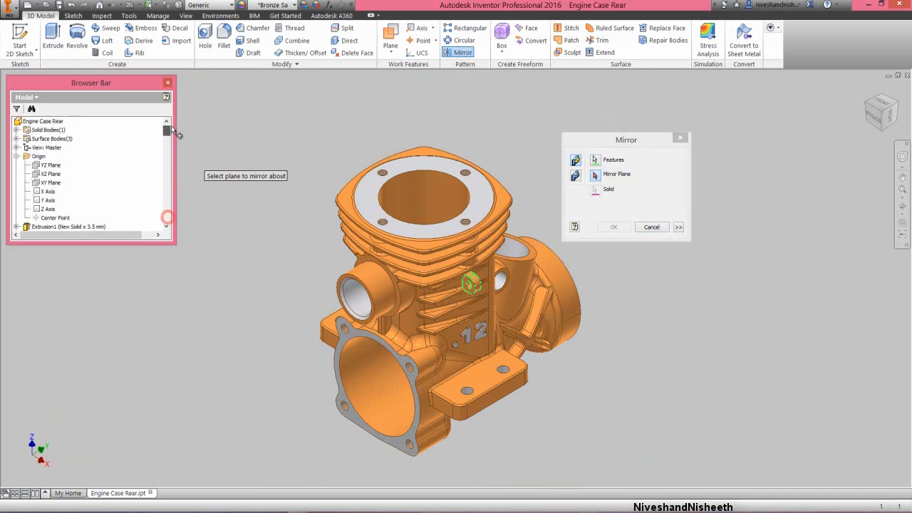
{"action": "left_click", "coordinate": [52, 165]}
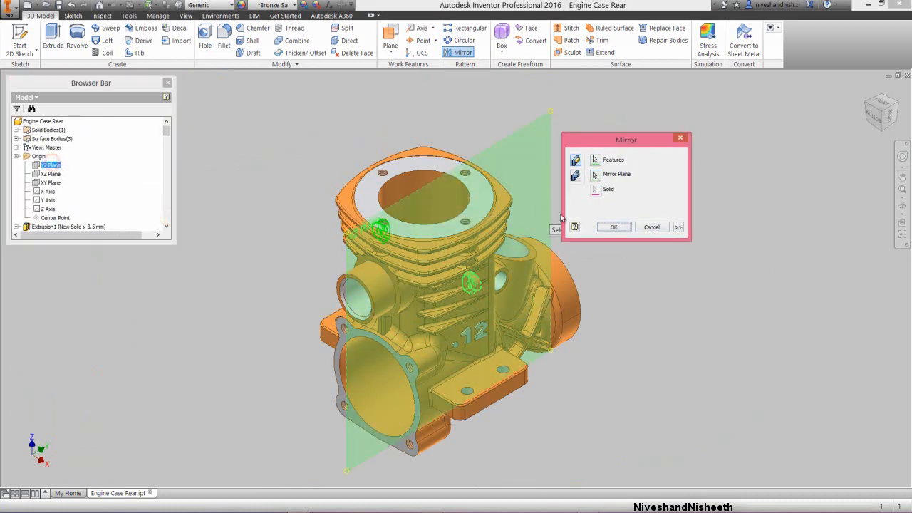
{"action": "left_click", "coordinate": [608, 227]}
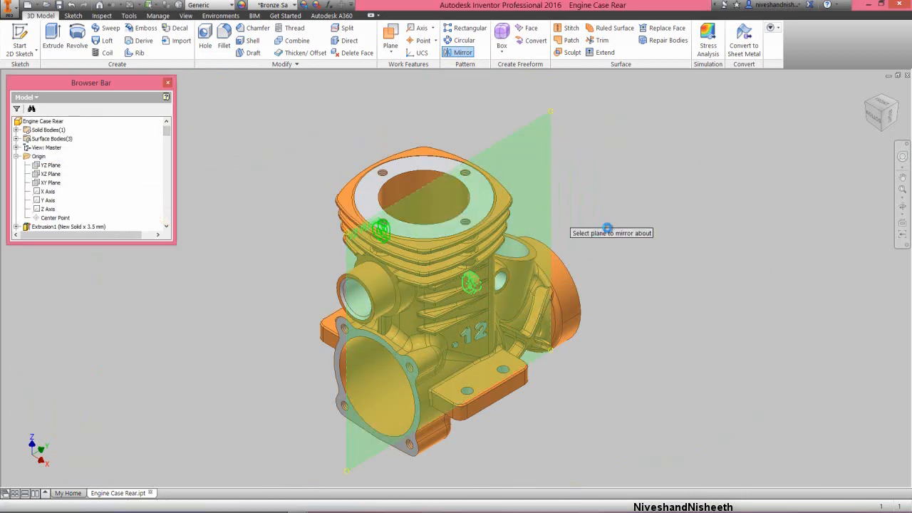
Save the part and collapse all nodes in the model browser.
{"action": "left_click", "coordinate": [864, 101]}
{"action": "left_click", "coordinate": [310, 207]}
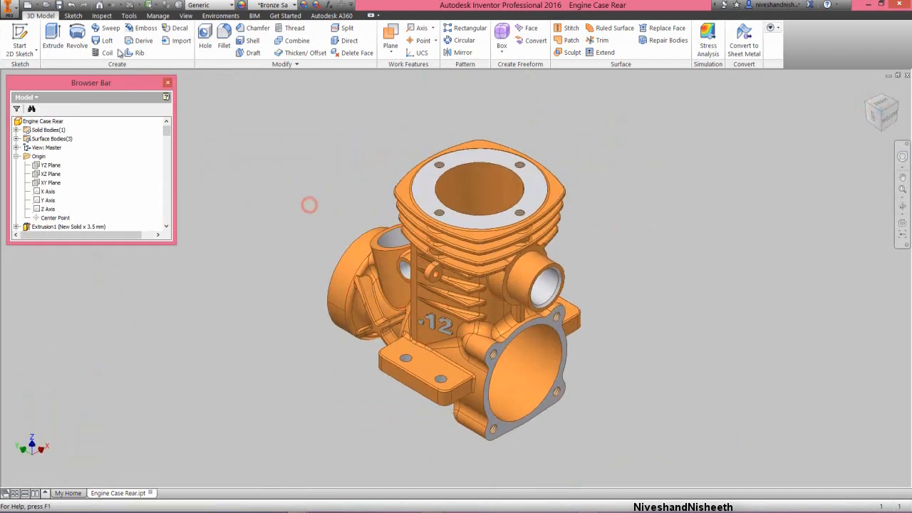
{"action": "key", "text": "ctrl+s"}
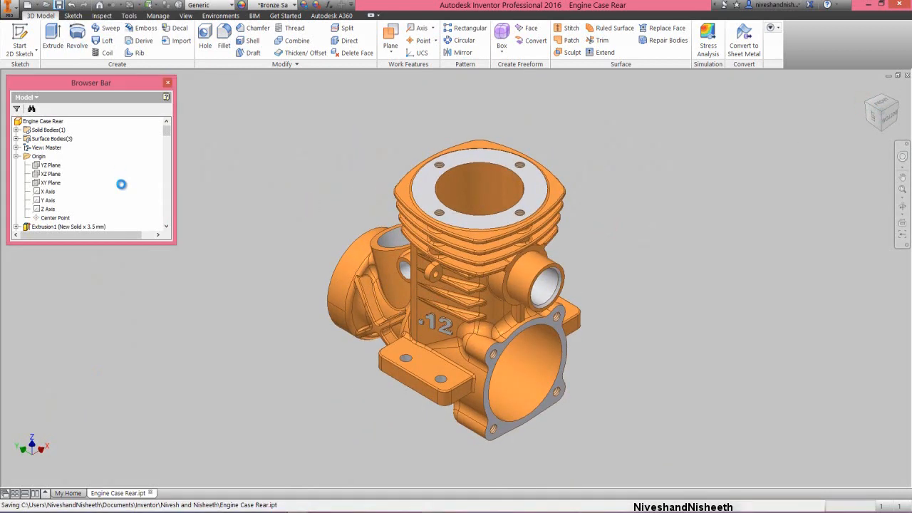
{"action": "right_click", "coordinate": [121, 184]}
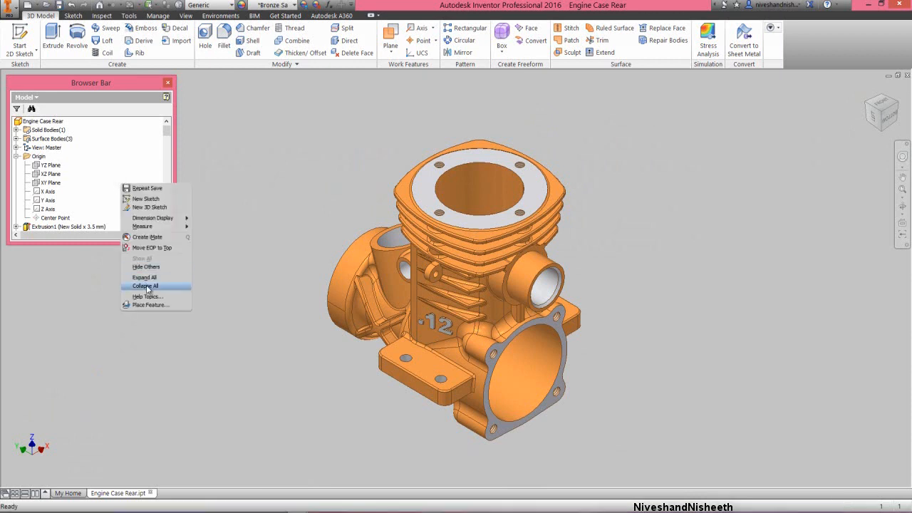
{"action": "left_click", "coordinate": [146, 286]}
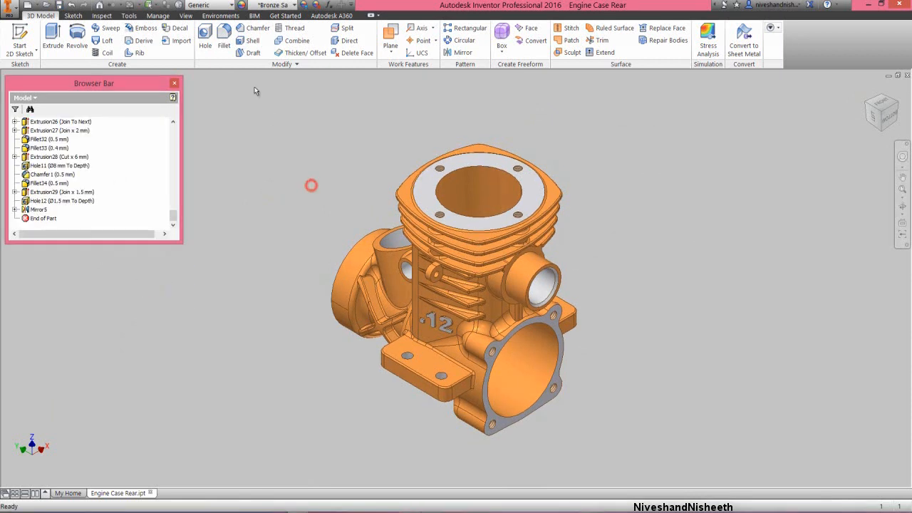
Select the mirrored lug's front and back outer edges for a constant fillet and set the radius to 0.5 mm.
{"action": "left_click", "coordinate": [224, 36]}
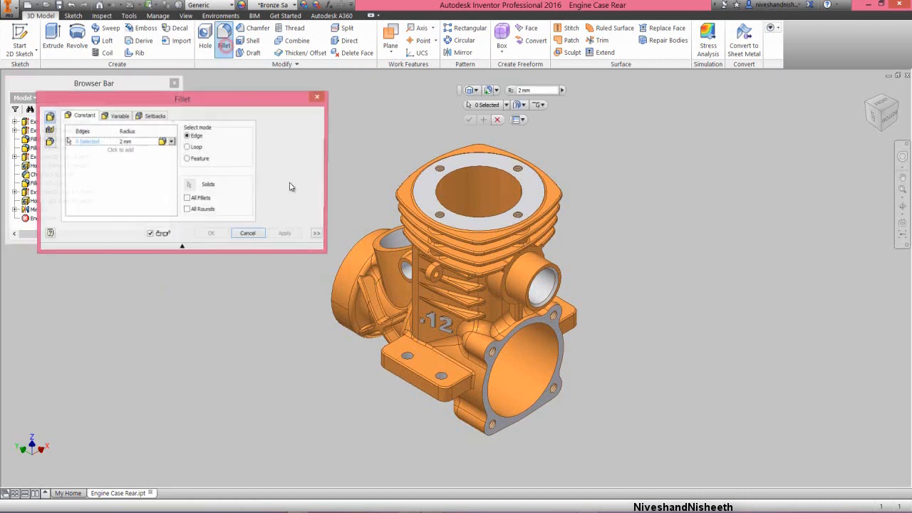
{"action": "scroll", "coordinate": [419, 286], "scroll_direction": "down", "scroll_amount": 3}
{"action": "scroll", "coordinate": [426, 280], "scroll_direction": "down", "scroll_amount": 3}
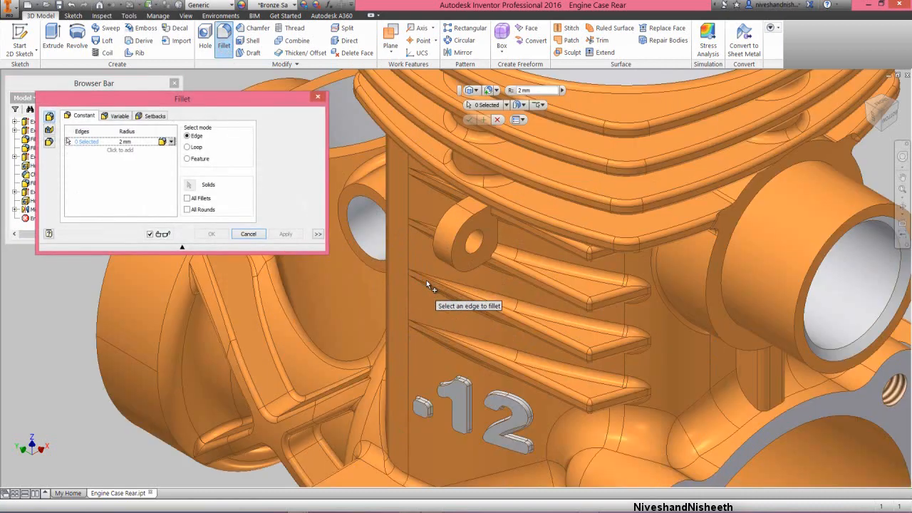
{"action": "left_click", "coordinate": [454, 244]}
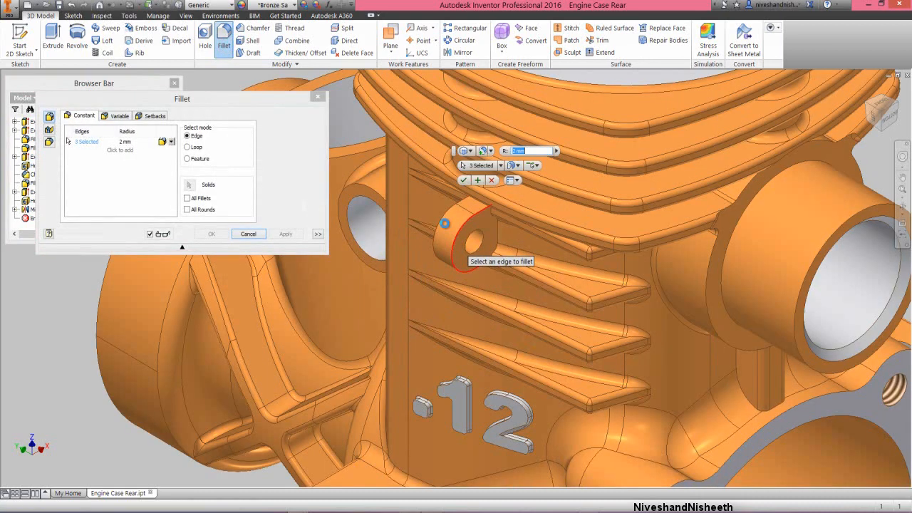
{"action": "left_click", "coordinate": [445, 227]}
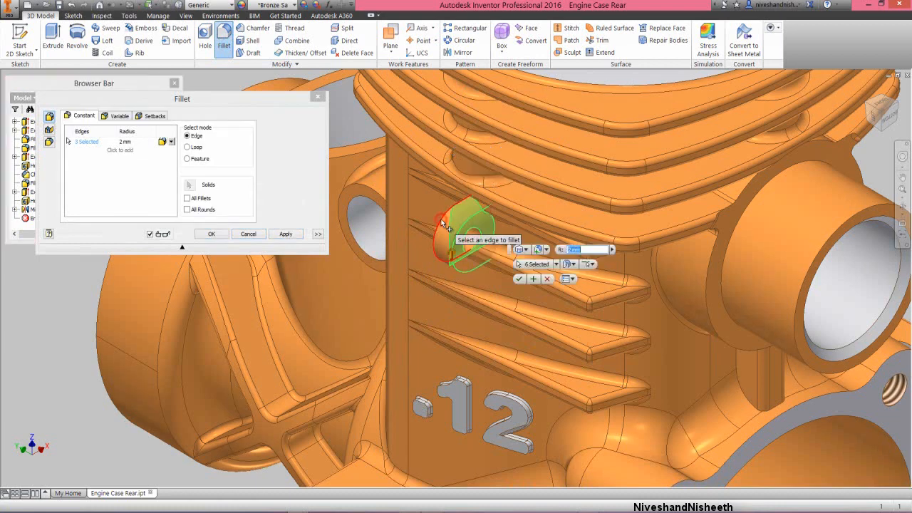
{"action": "left_click", "coordinate": [130, 144]}
{"action": "type", "text": ".5"}
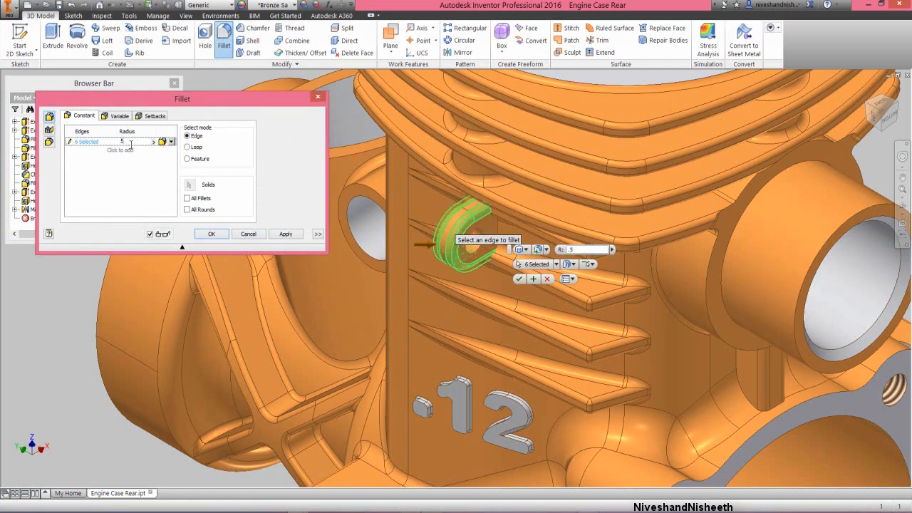
Add the original lug's front and back outer edges to the same fillet and create it.
{"action": "left_click", "coordinate": [896, 105]}
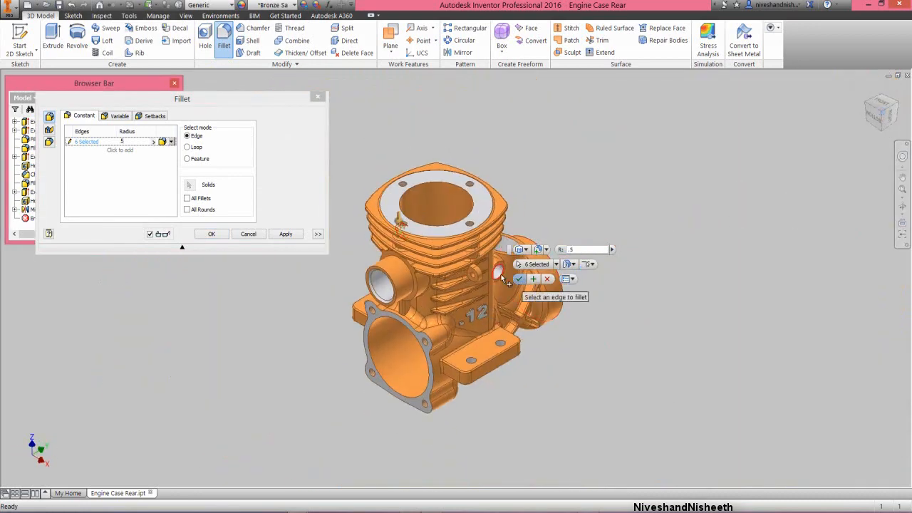
{"action": "scroll", "coordinate": [473, 267], "scroll_direction": "down", "scroll_amount": 5}
{"action": "left_click", "coordinate": [420, 261]}
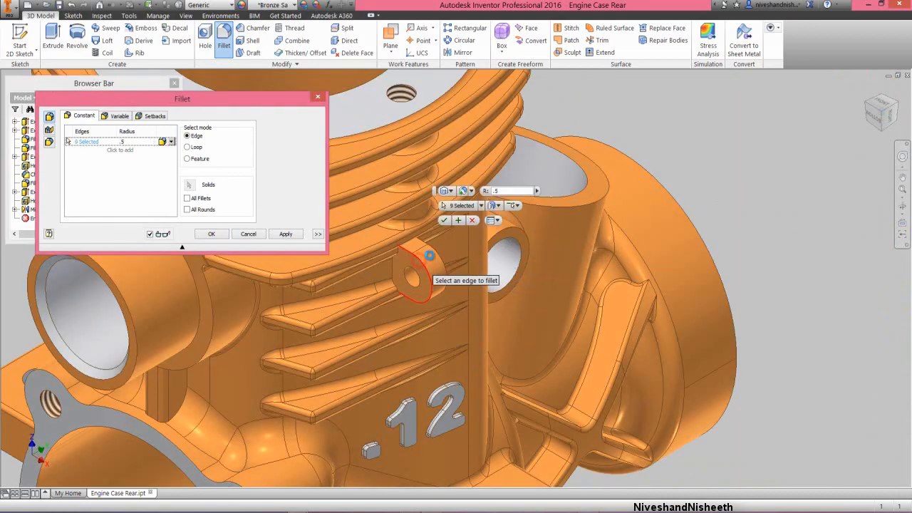
{"action": "left_click", "coordinate": [435, 255]}
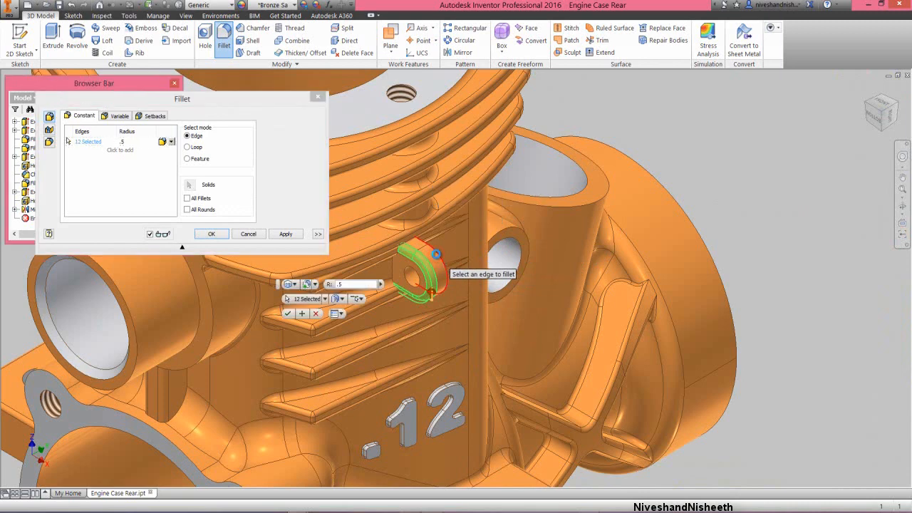
{"action": "left_click", "coordinate": [211, 234]}
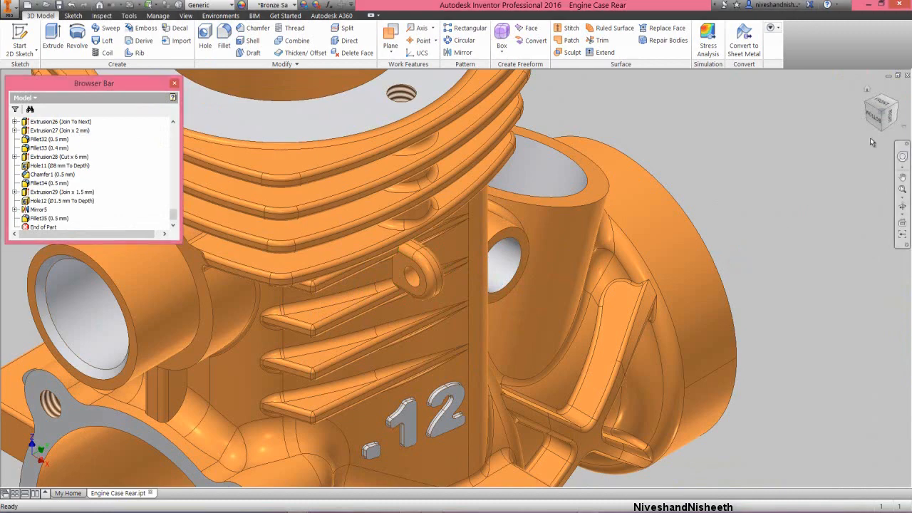
Fillet the outer rim of the angled round port and its connecting rib edges with a 0.3 mm radius.
{"action": "left_click", "coordinate": [896, 106]}
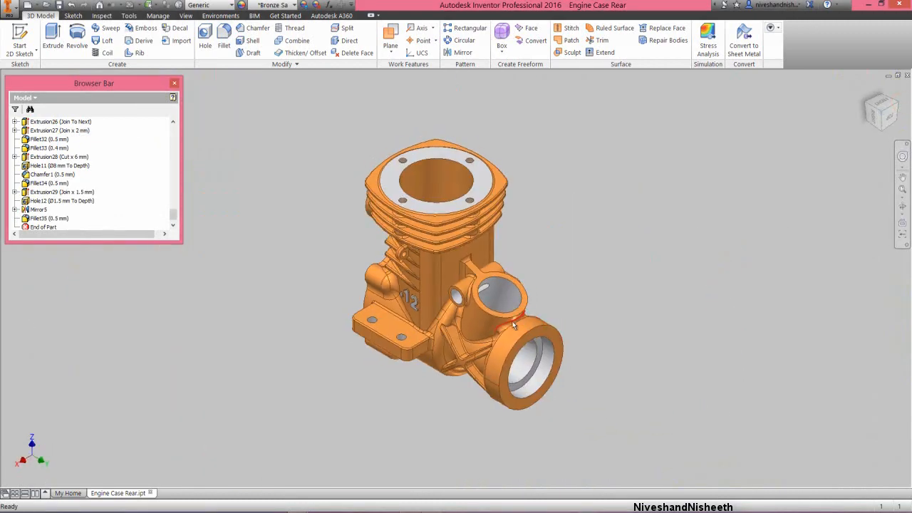
{"action": "scroll", "coordinate": [491, 300], "scroll_direction": "down", "scroll_amount": 4}
{"action": "right_click", "coordinate": [651, 267]}
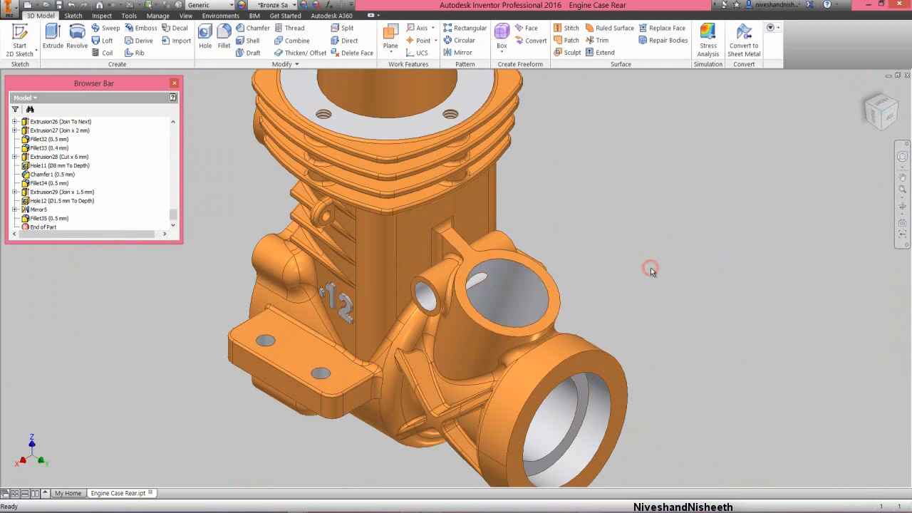
{"action": "left_click", "coordinate": [639, 226]}
{"action": "left_click", "coordinate": [224, 37]}
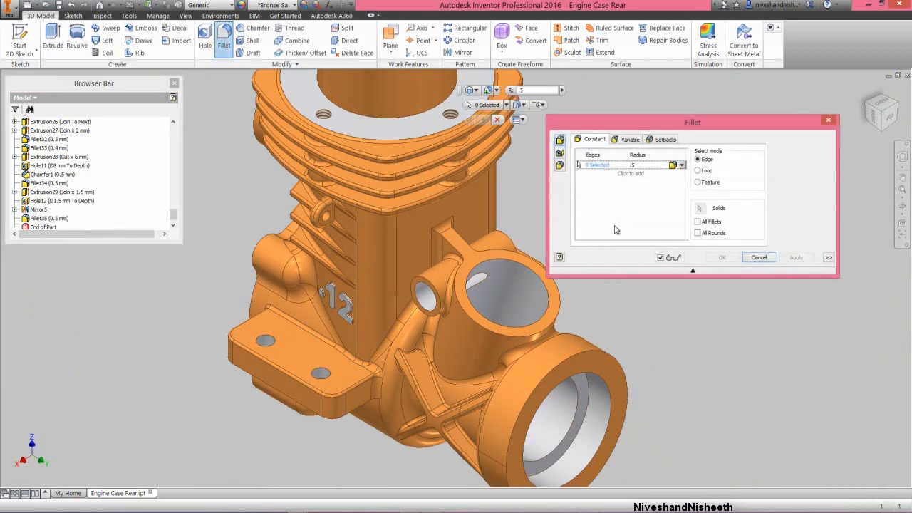
{"action": "key", "text": "BackSpace"}
{"action": "left_click", "coordinate": [456, 303]}
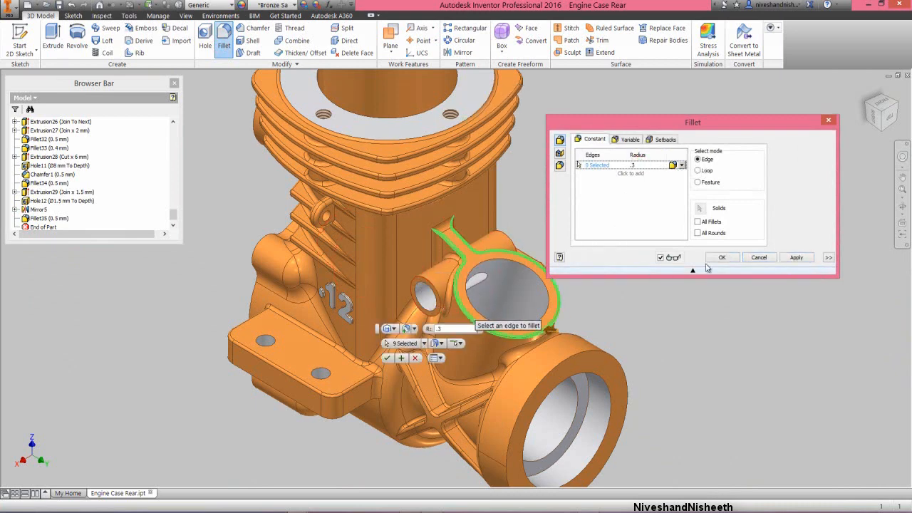
{"action": "left_click", "coordinate": [735, 256]}
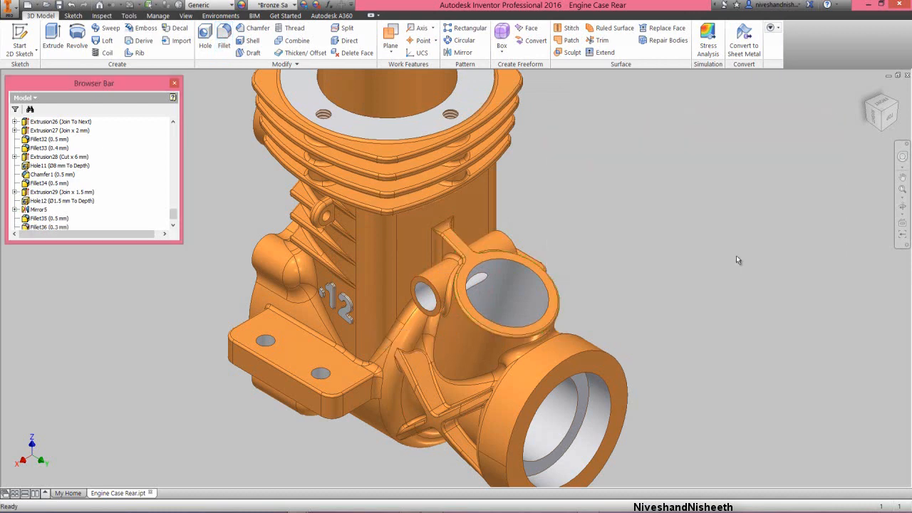
Return the model to the home view and save the part.
{"action": "left_click", "coordinate": [866, 90]}
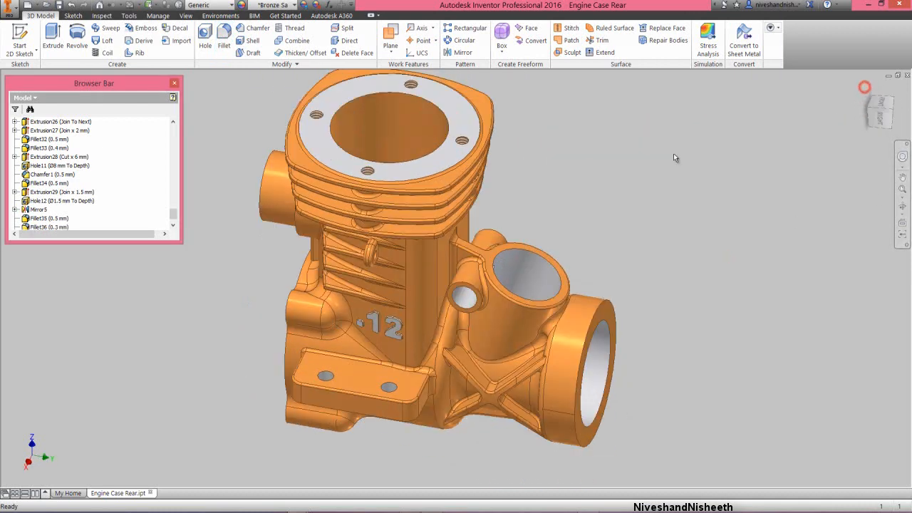
{"action": "left_click", "coordinate": [261, 214]}
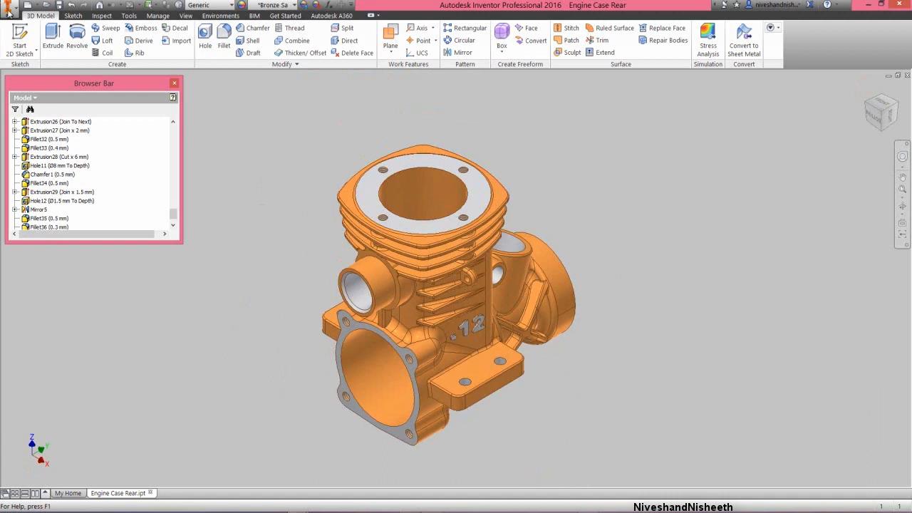
{"action": "left_click", "coordinate": [60, 6]}
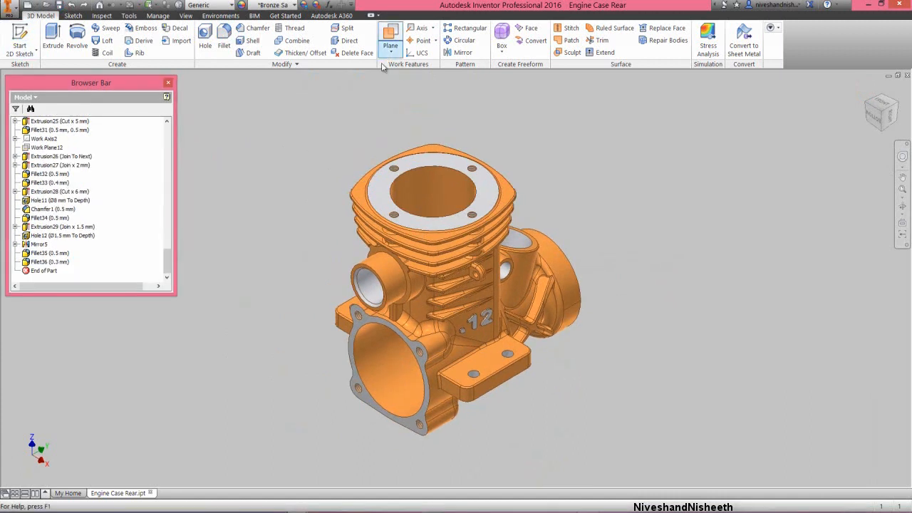
Create a work axis through the centre of the cylinder bore.
{"action": "left_click", "coordinate": [417, 28]}
{"action": "left_click", "coordinate": [429, 193]}
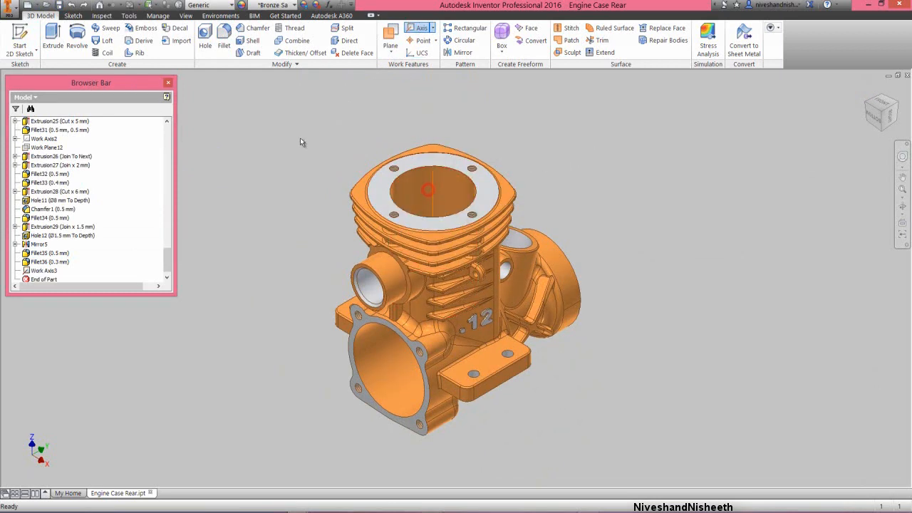
{"action": "left_click", "coordinate": [293, 133]}
Create a work plane around the cylinder bore axis at an angle of -40 degrees to the XZ Plane.
{"action": "left_click", "coordinate": [399, 49]}
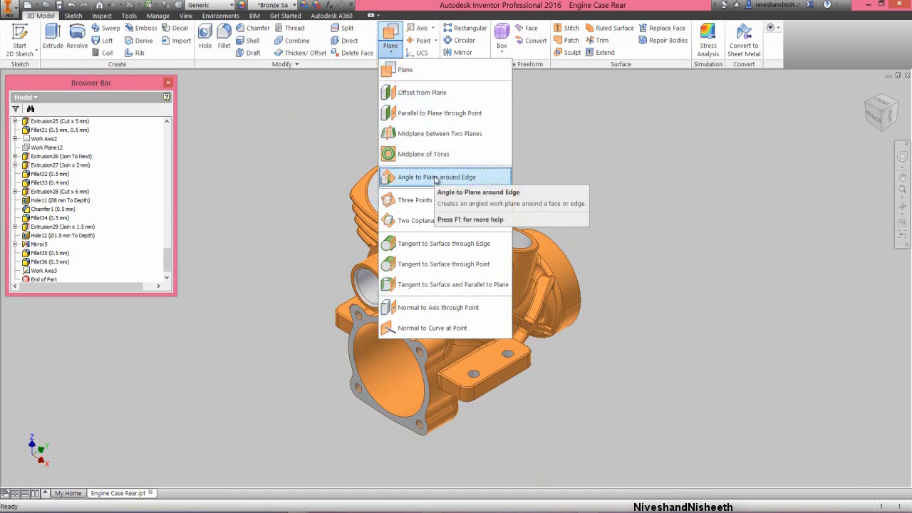
{"action": "left_click", "coordinate": [436, 178]}
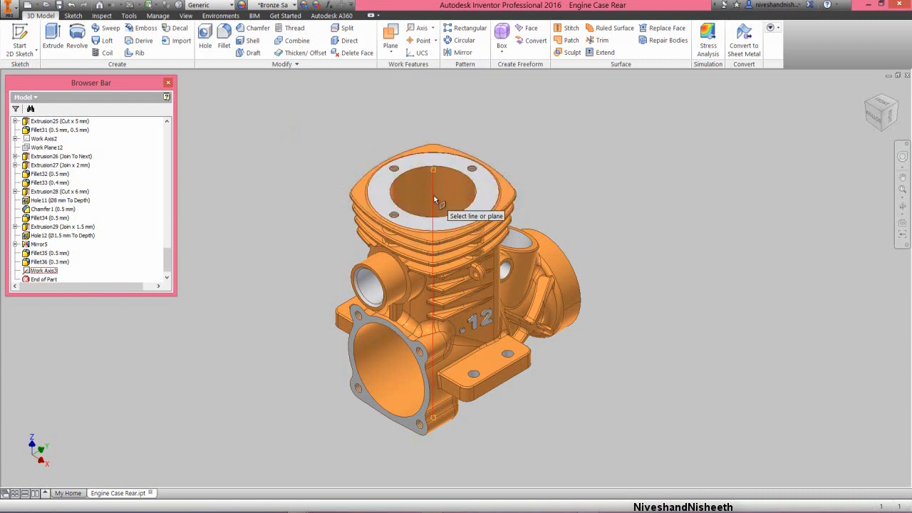
{"action": "left_click_drag", "start_coordinate": [168, 257], "coordinate": [186, 130]}
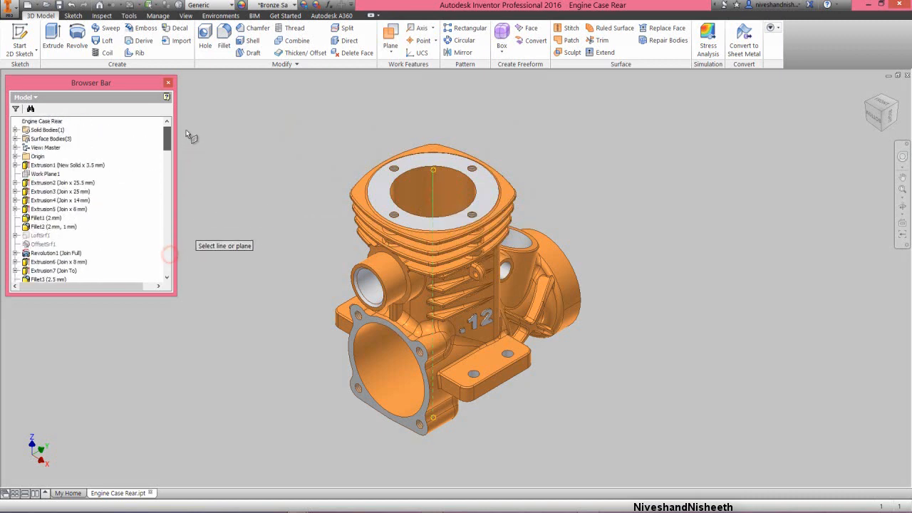
{"action": "left_click", "coordinate": [15, 156]}
{"action": "left_click", "coordinate": [44, 165]}
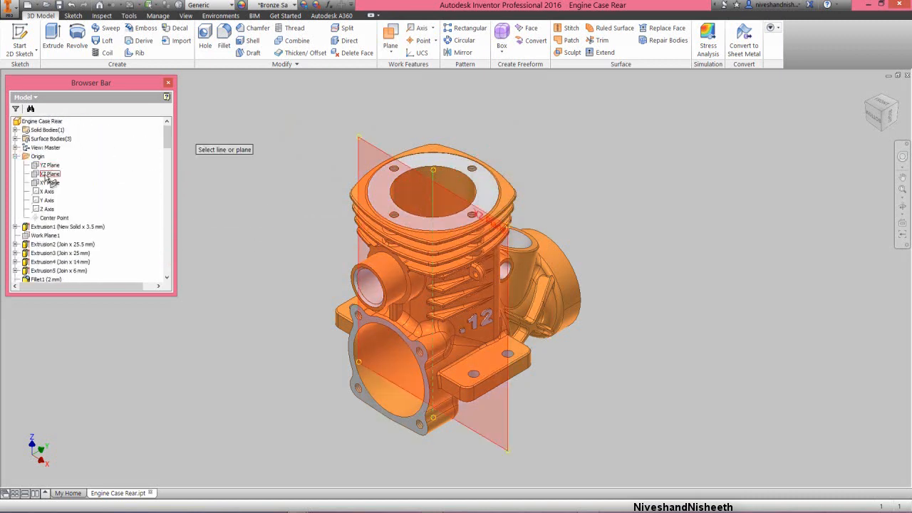
{"action": "left_click", "coordinate": [48, 173]}
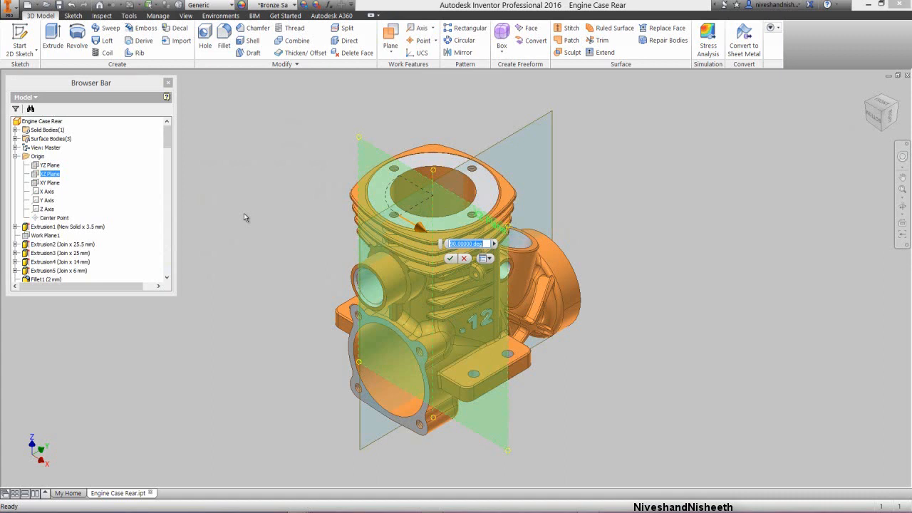
{"action": "key", "text": "BackSpace"}
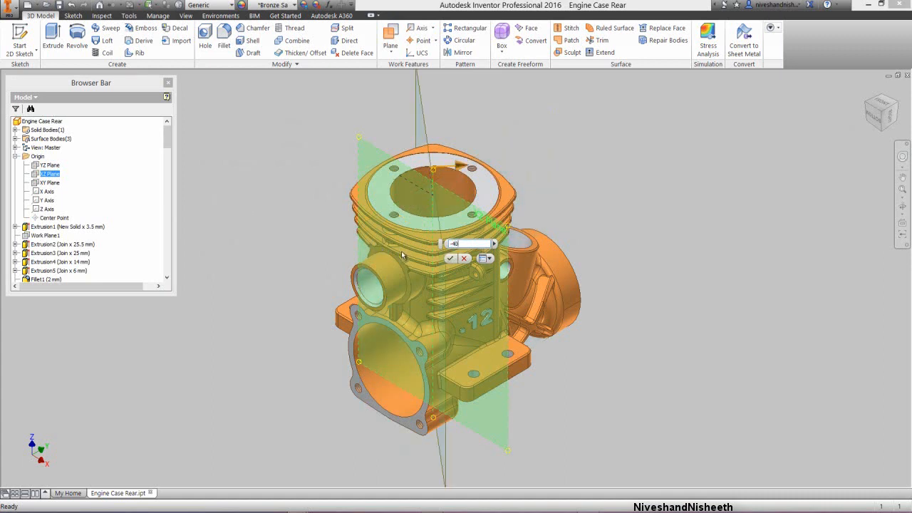
{"action": "left_click", "coordinate": [450, 258]}
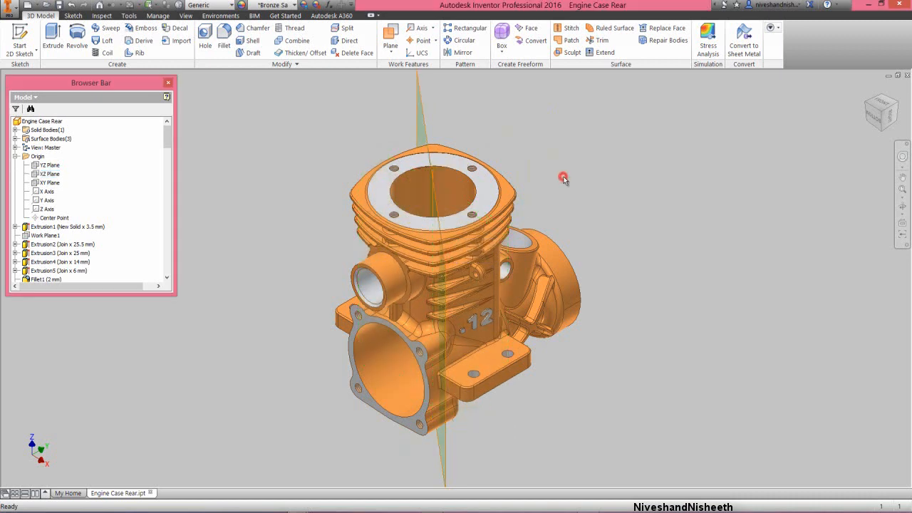
Start a sketch on the angled work plane, view it face-on and slice the graphics at the sketch plane.
{"action": "left_click", "coordinate": [423, 107]}
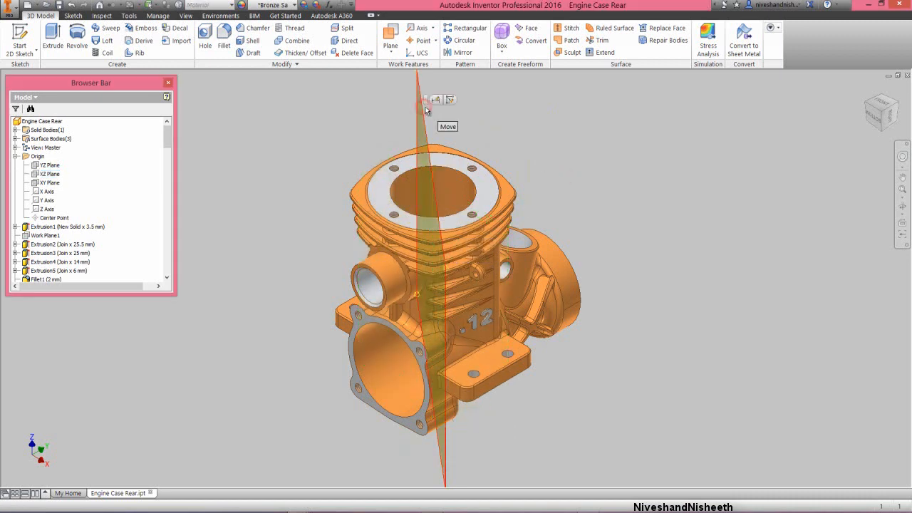
{"action": "left_click", "coordinate": [449, 101]}
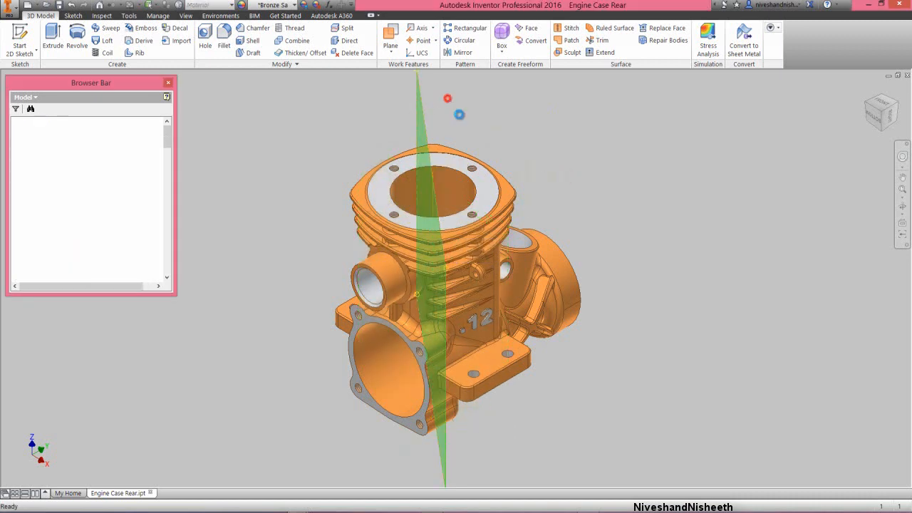
{"action": "left_click", "coordinate": [901, 223]}
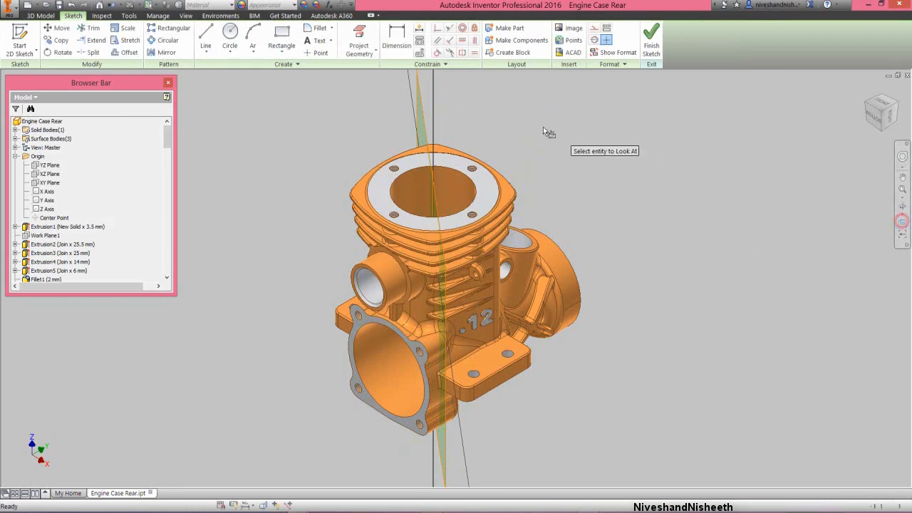
{"action": "left_click", "coordinate": [425, 120]}
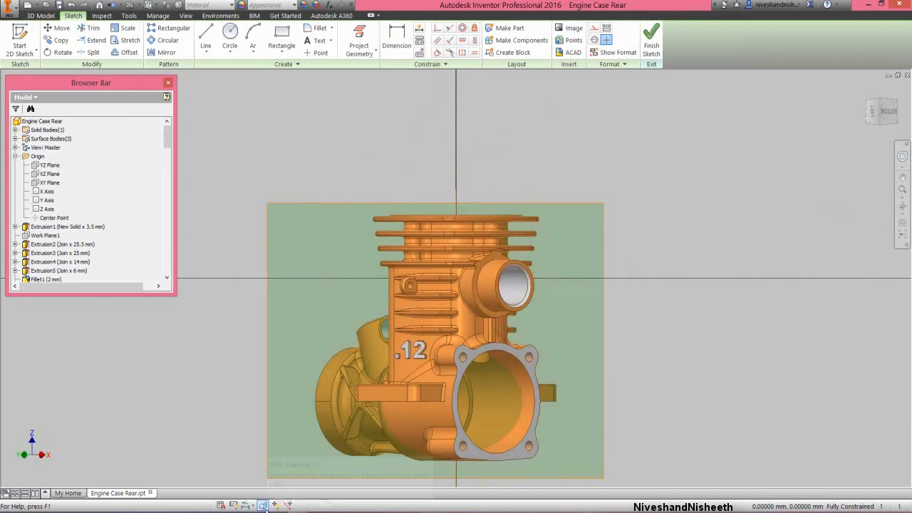
{"action": "key", "text": "F7"}
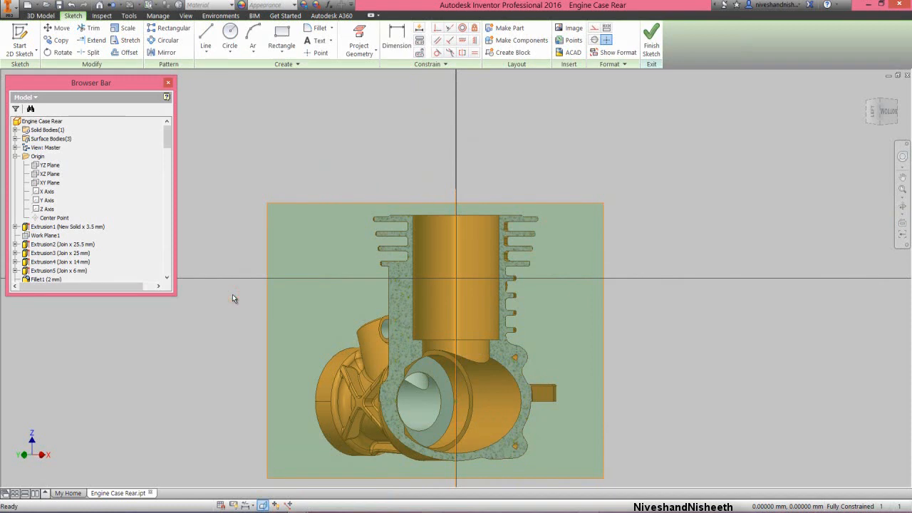
Collapse all nodes in the model browser and hide the new angled work plane.
{"action": "right_click", "coordinate": [250, 237]}
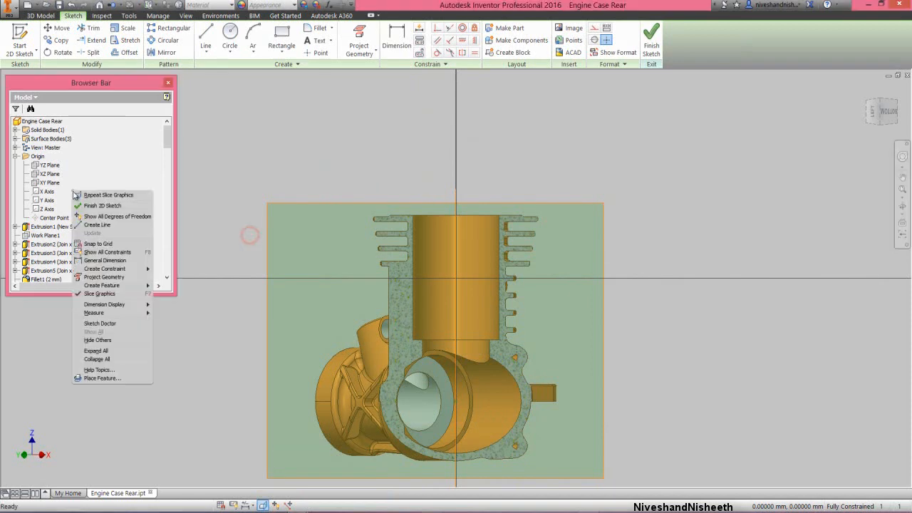
{"action": "left_click", "coordinate": [104, 359]}
{"action": "left_click_drag", "start_coordinate": [171, 141], "coordinate": [167, 280]}
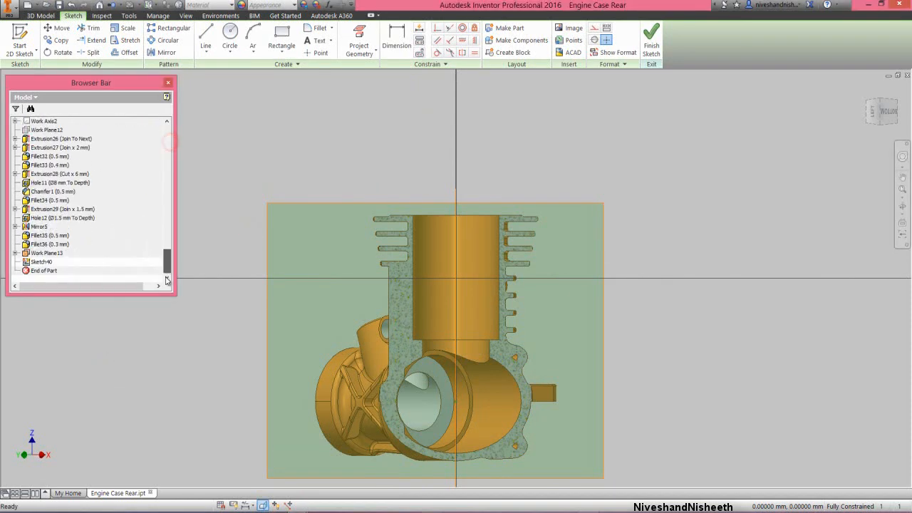
{"action": "right_click", "coordinate": [39, 253]}
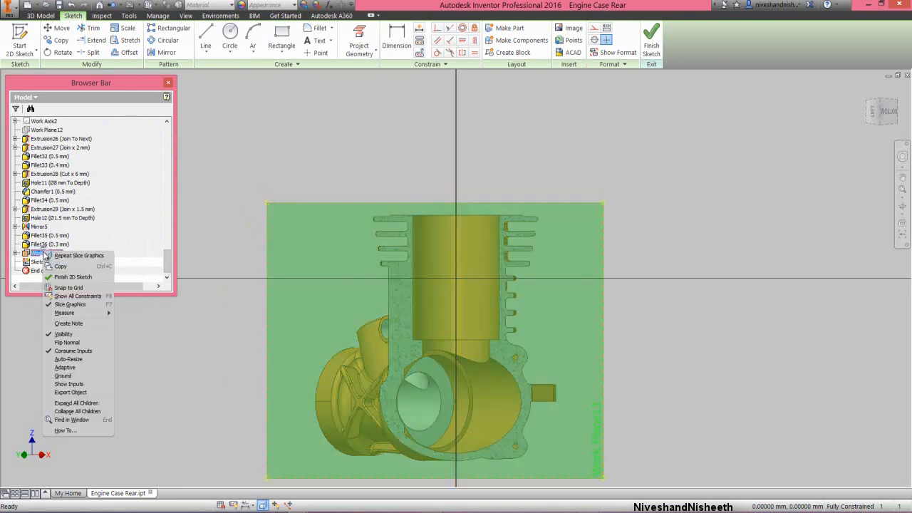
{"action": "left_click", "coordinate": [61, 334]}
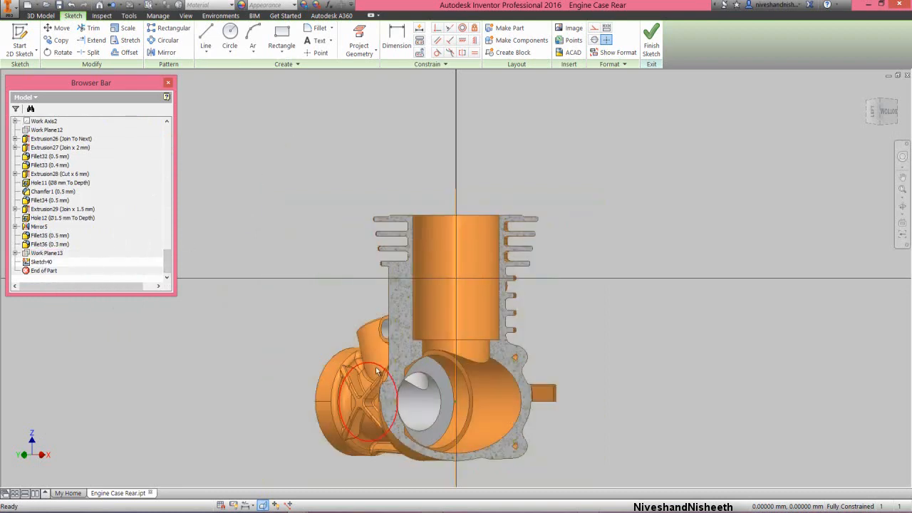
Sketch a horizontal line about 2.5 mm long from near the bore into the thick cylinder wall, continuing with a vertical line downwards.
{"action": "scroll", "coordinate": [386, 374], "scroll_direction": "down", "scroll_amount": 3}
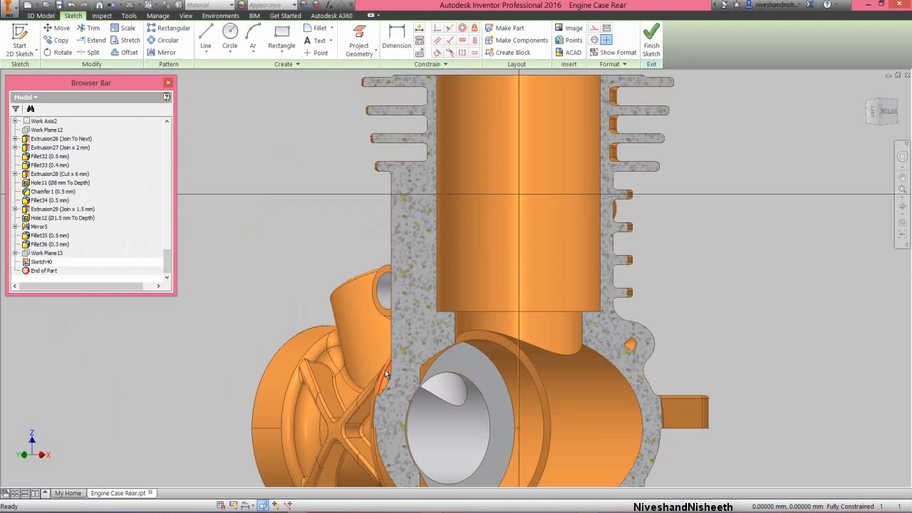
{"action": "right_click", "coordinate": [328, 239]}
{"action": "left_click", "coordinate": [325, 206]}
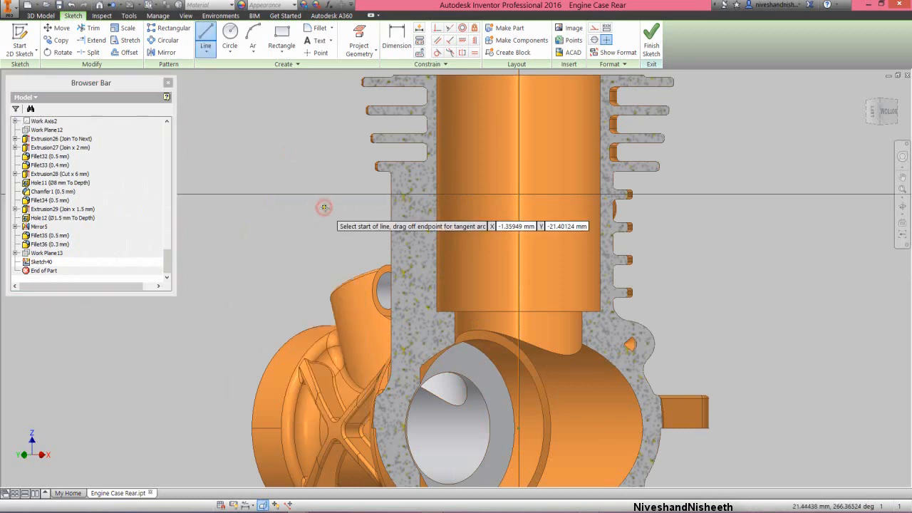
{"action": "left_click", "coordinate": [433, 207]}
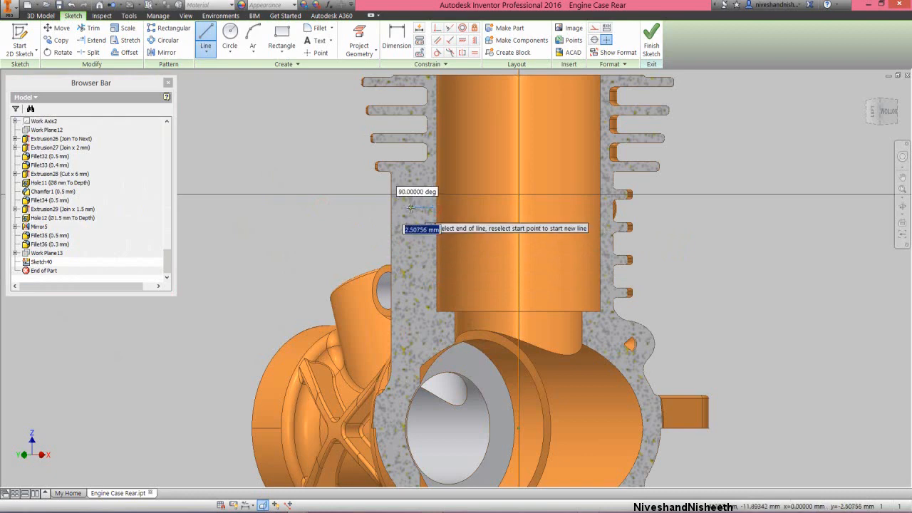
{"action": "left_click", "coordinate": [410, 207]}
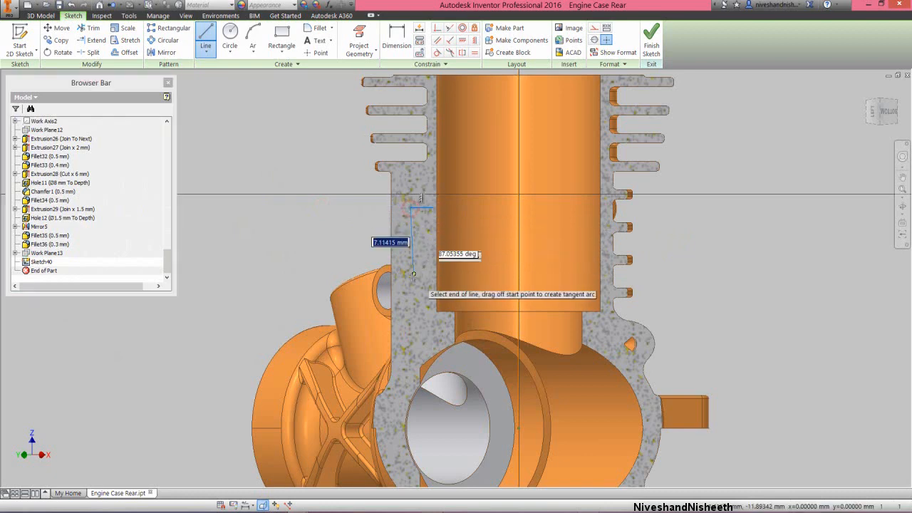
{"action": "left_click", "coordinate": [411, 292]}
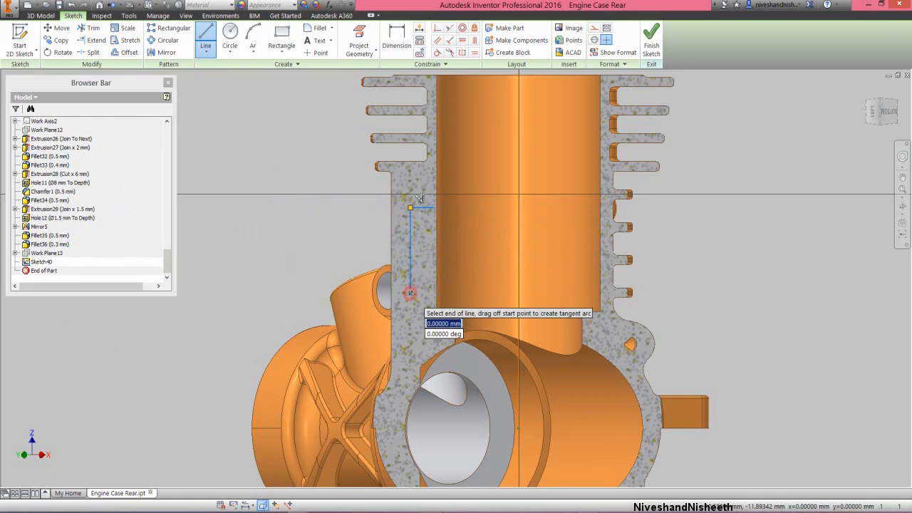
Dimension the short horizontal line 12.21423 mm below the top edge of the cylinder.
{"action": "right_click", "coordinate": [410, 293]}
{"action": "left_click", "coordinate": [392, 308]}
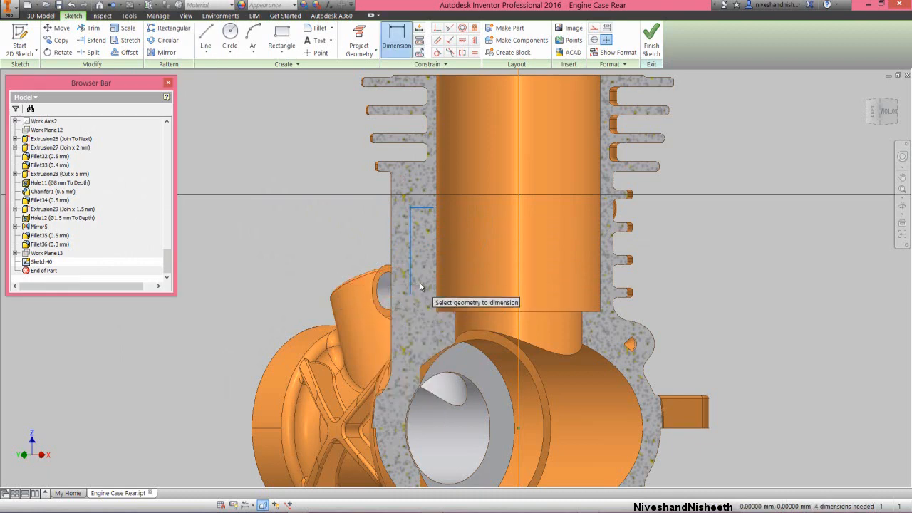
{"action": "scroll", "coordinate": [420, 277], "scroll_direction": "up", "scroll_amount": 2}
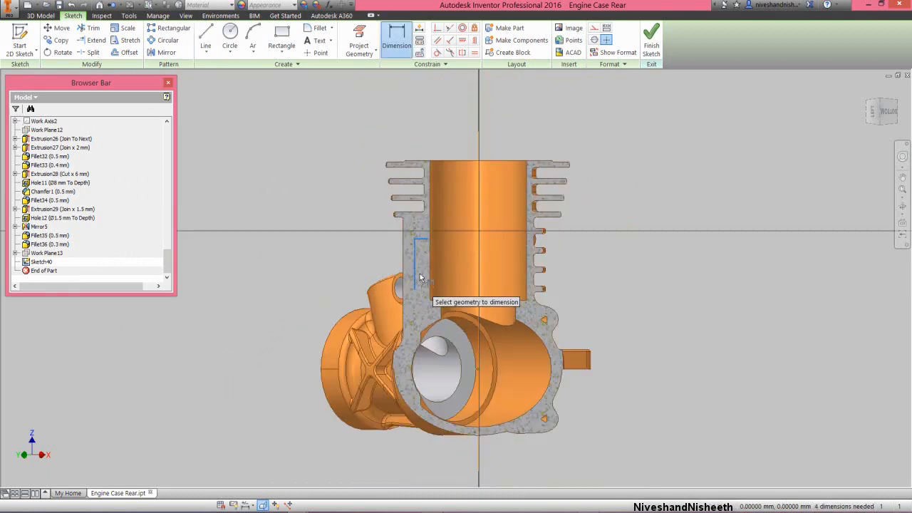
{"action": "left_click", "coordinate": [429, 162]}
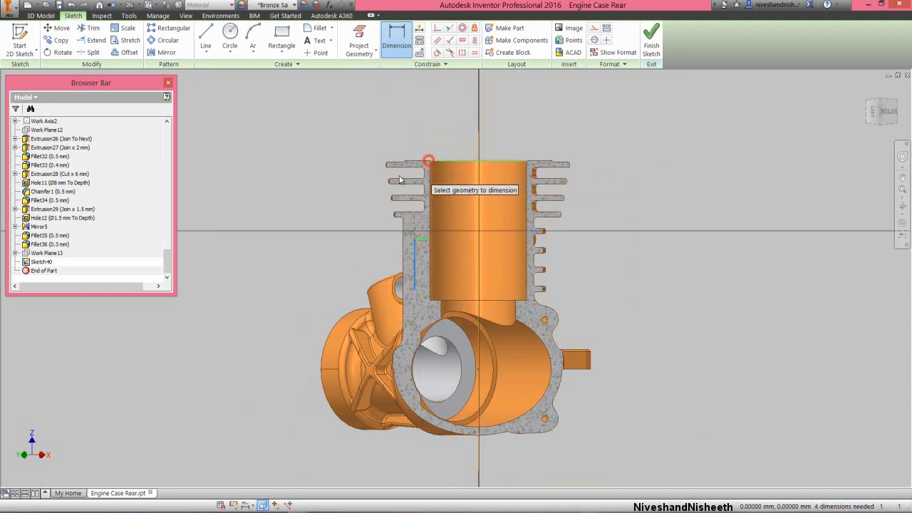
{"action": "left_click", "coordinate": [363, 187]}
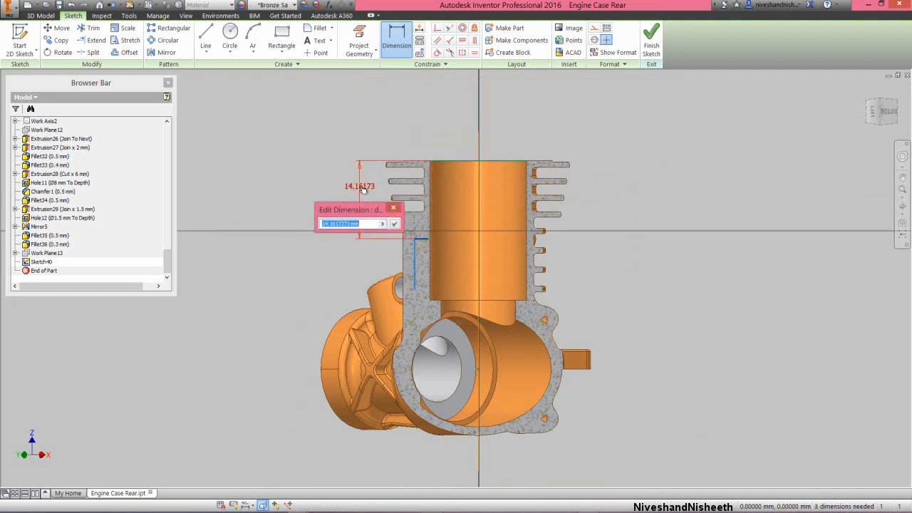
{"action": "type", "text": "12.21423"}
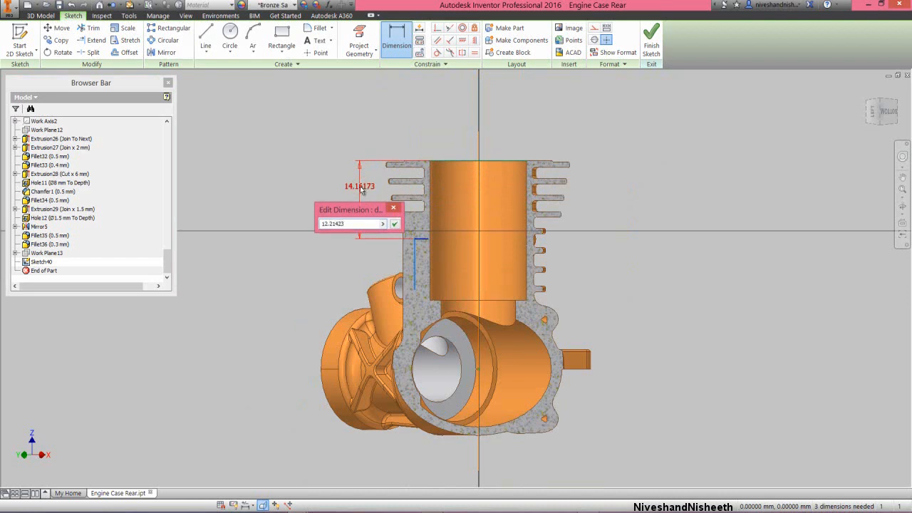
{"action": "key", "text": "Return"}
{"action": "right_click", "coordinate": [428, 116]}
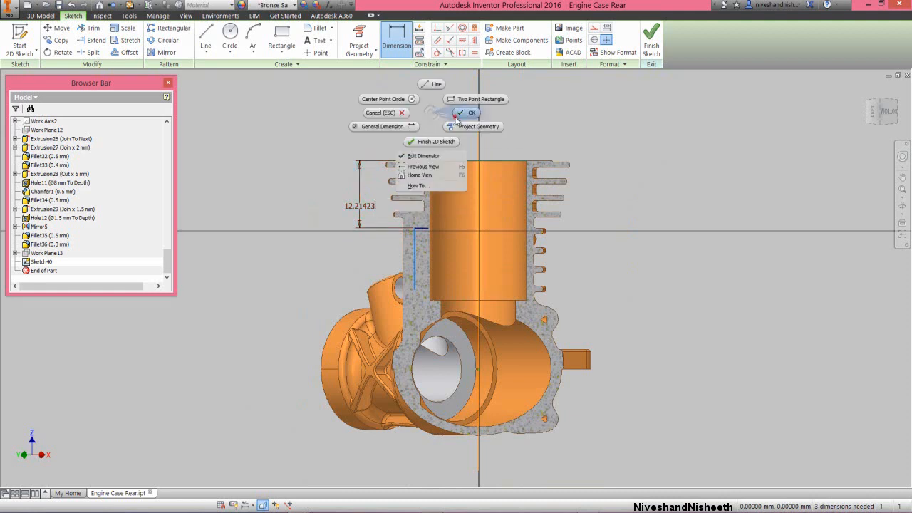
{"action": "left_click", "coordinate": [458, 119]}
Dimension the vertical line 10.36189 mm from the projected central axis of the bore and finish the sketch.
{"action": "key", "text": "p"}
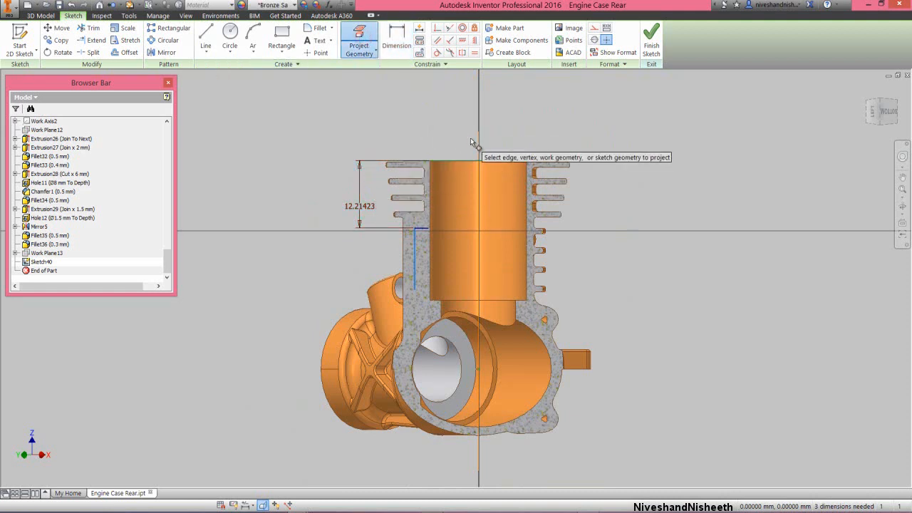
{"action": "right_click", "coordinate": [451, 121]}
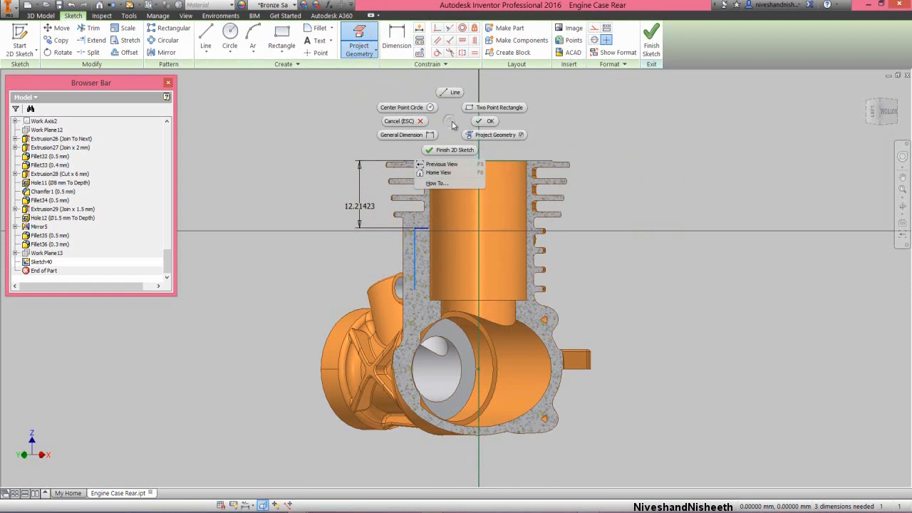
{"action": "left_click", "coordinate": [410, 134]}
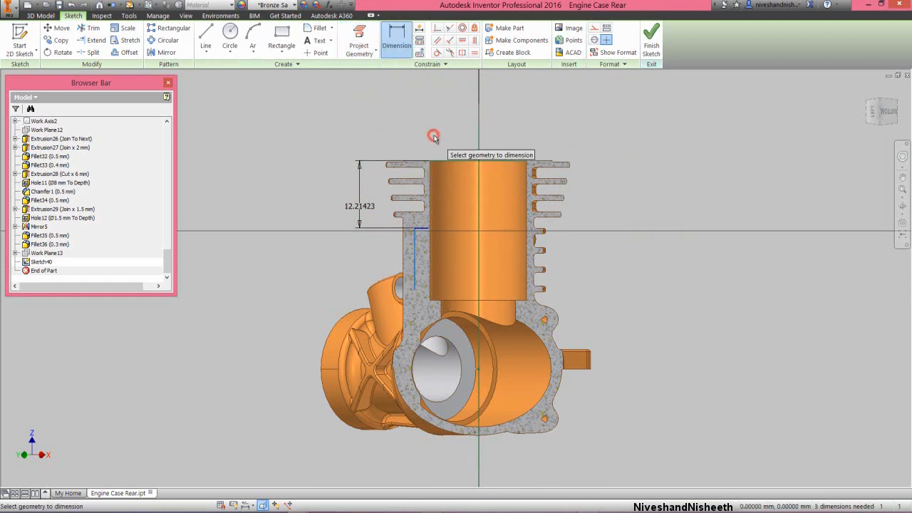
{"action": "left_click", "coordinate": [417, 253]}
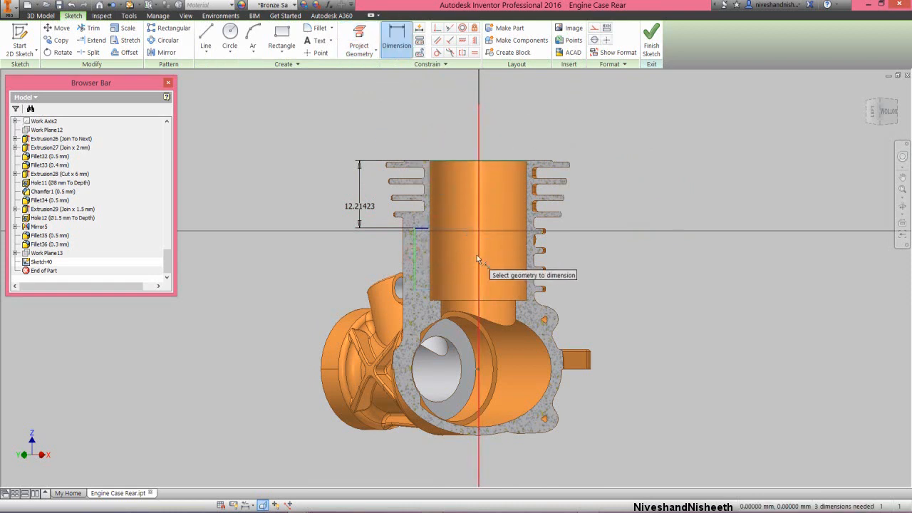
{"action": "left_click", "coordinate": [477, 255]}
{"action": "left_click", "coordinate": [450, 134]}
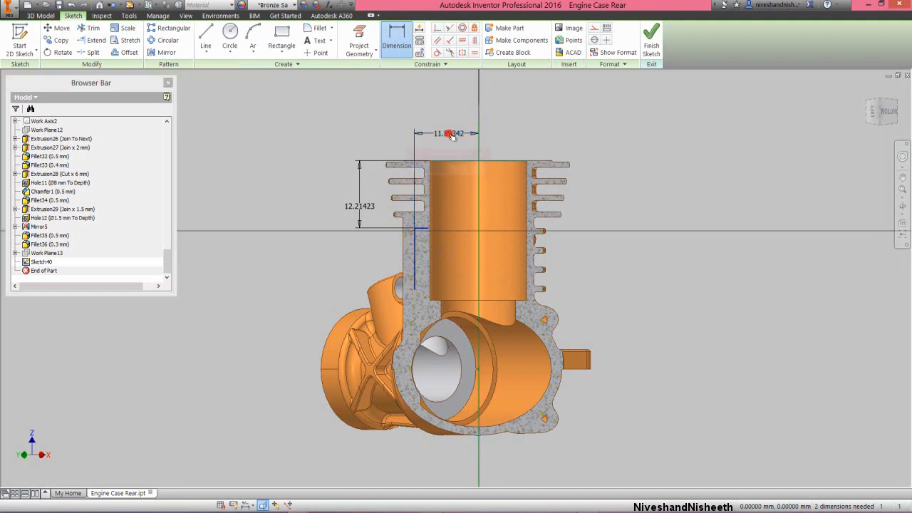
{"action": "type", "text": "10.36189"}
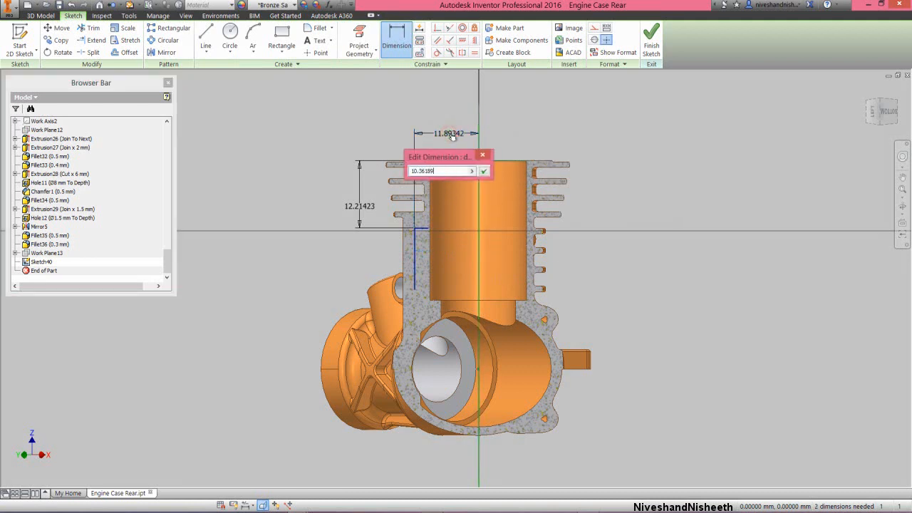
{"action": "key", "text": "Return"}
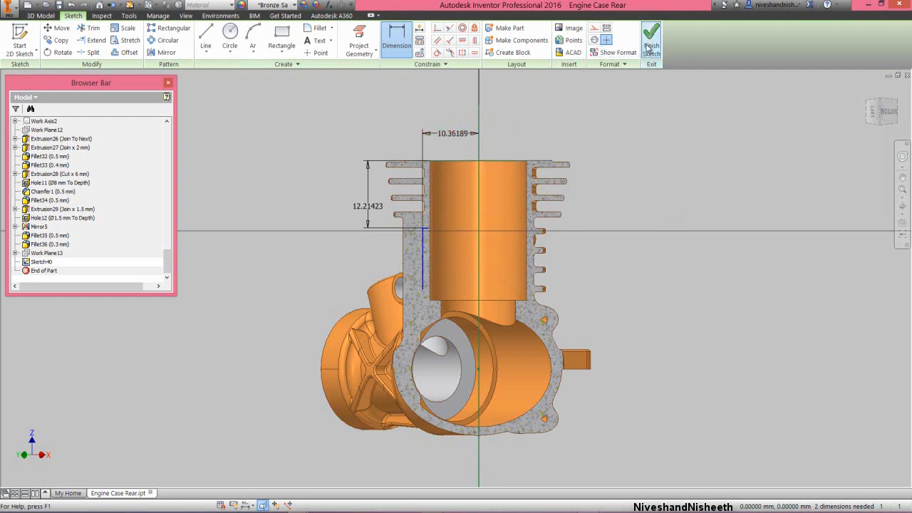
{"action": "left_click", "coordinate": [650, 46]}
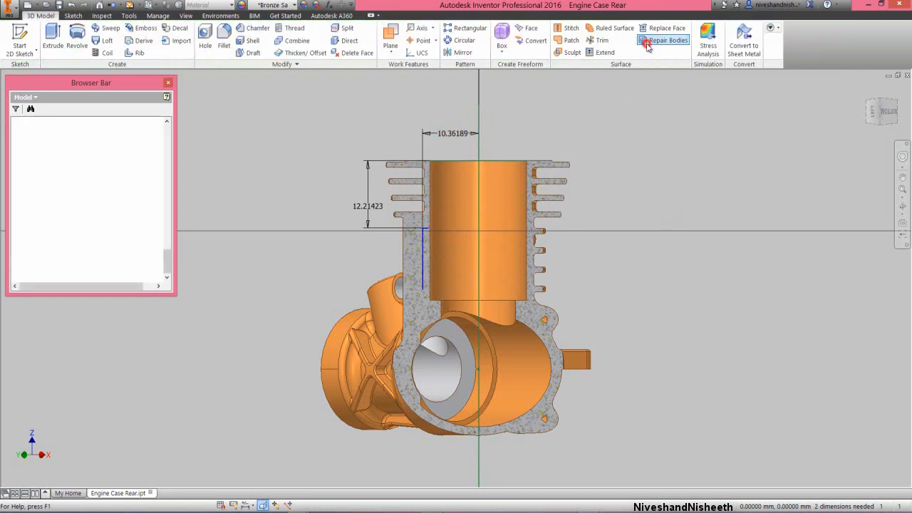
Start a Revolve with the region on the bore side of the open sketch lines as profile and the cylinder bore axis as axis.
{"action": "left_click", "coordinate": [895, 104]}
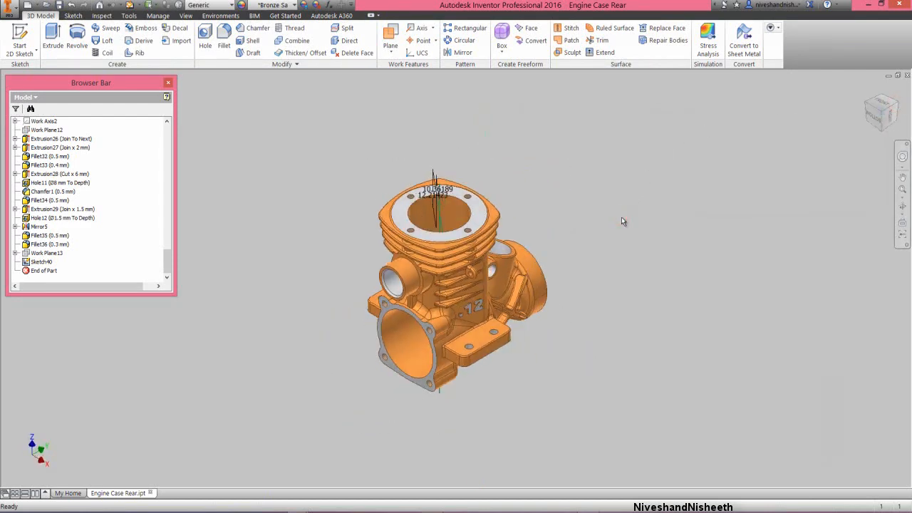
{"action": "left_click", "coordinate": [77, 37]}
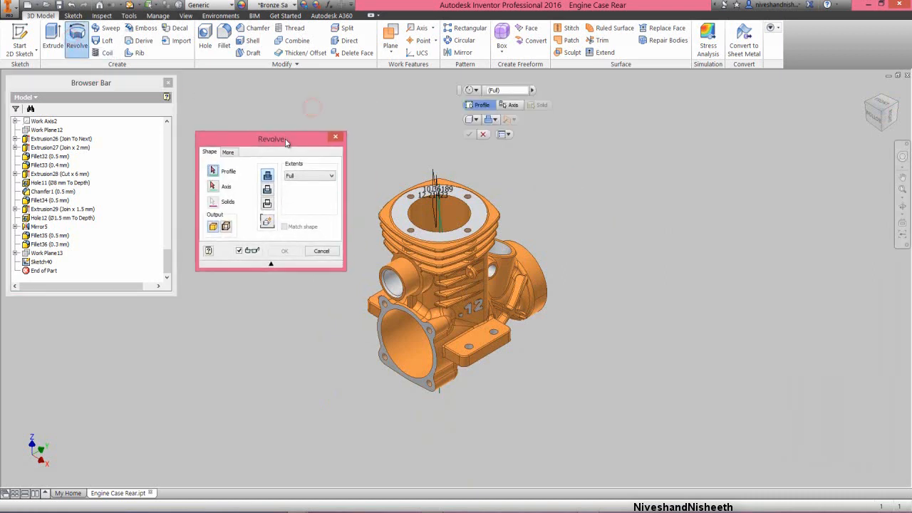
{"action": "left_click", "coordinate": [901, 205]}
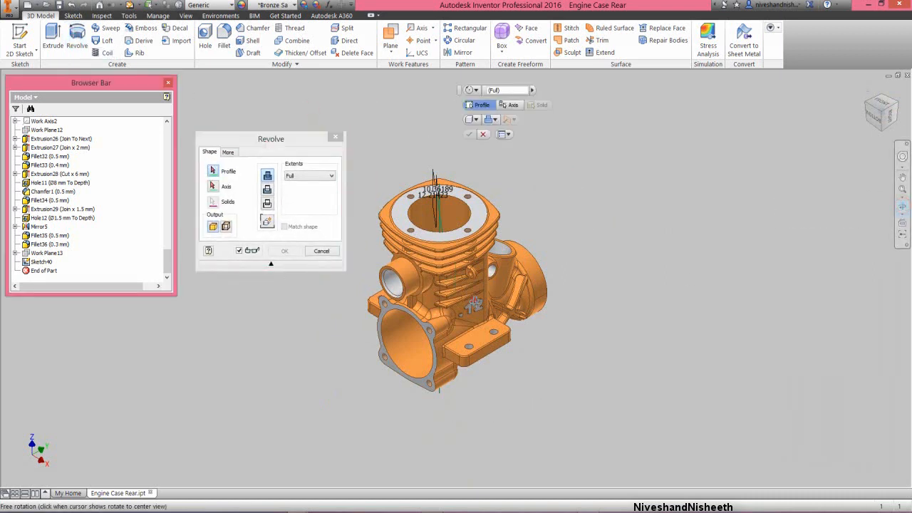
{"action": "left_click_drag", "start_coordinate": [591, 285], "coordinate": [543, 314]}
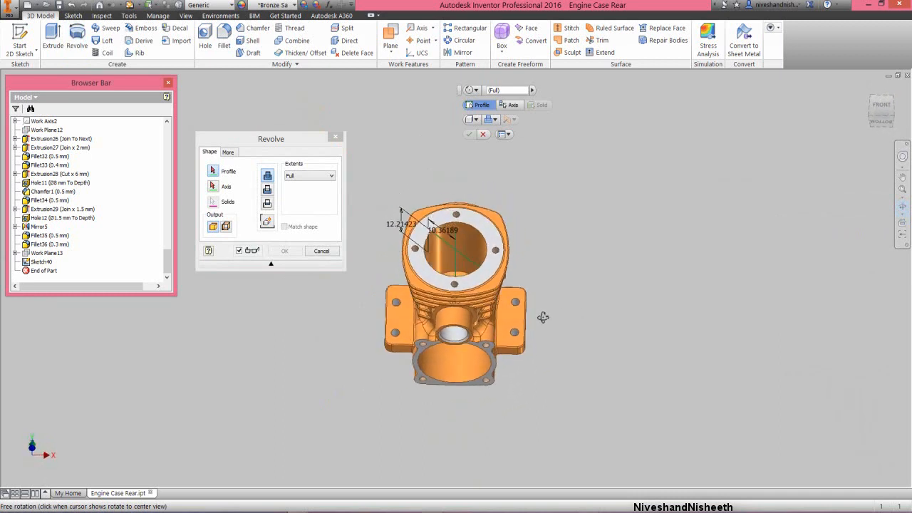
{"action": "right_click", "coordinate": [528, 287]}
{"action": "left_click", "coordinate": [541, 267]}
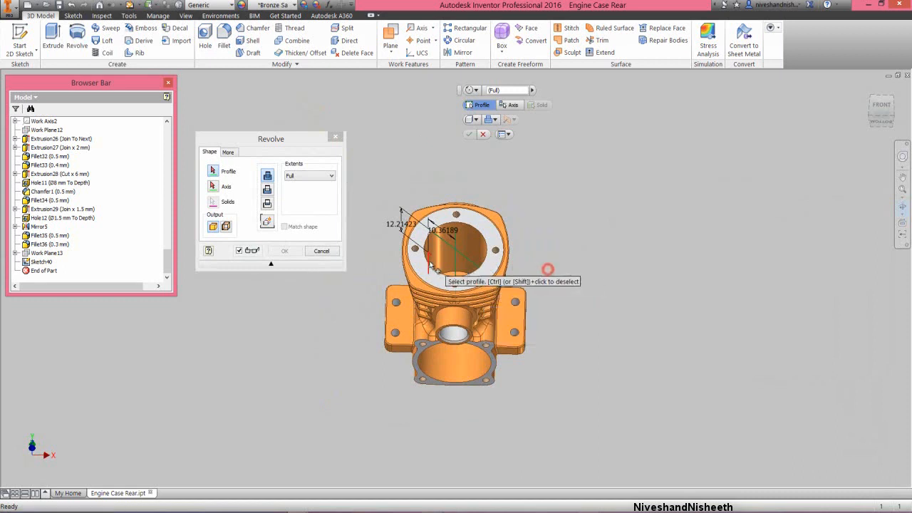
{"action": "left_click", "coordinate": [430, 268]}
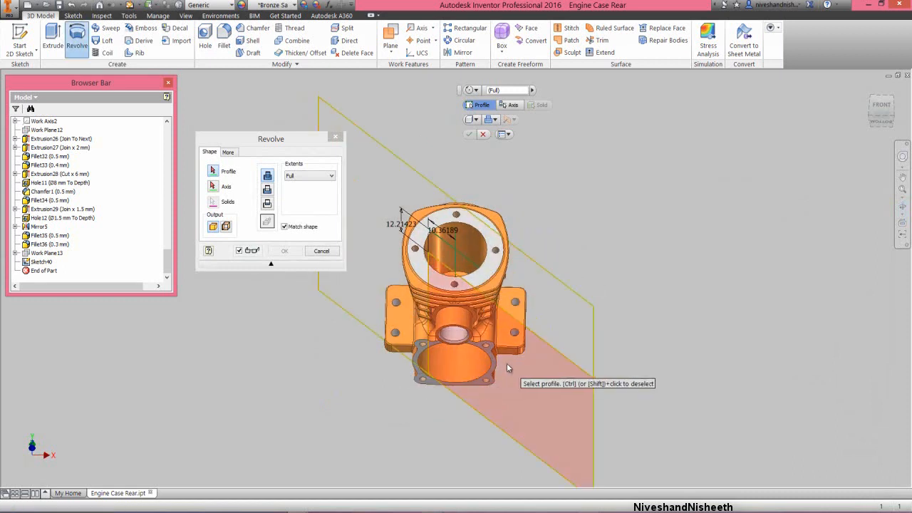
{"action": "left_click", "coordinate": [507, 363]}
{"action": "left_click", "coordinate": [507, 362]}
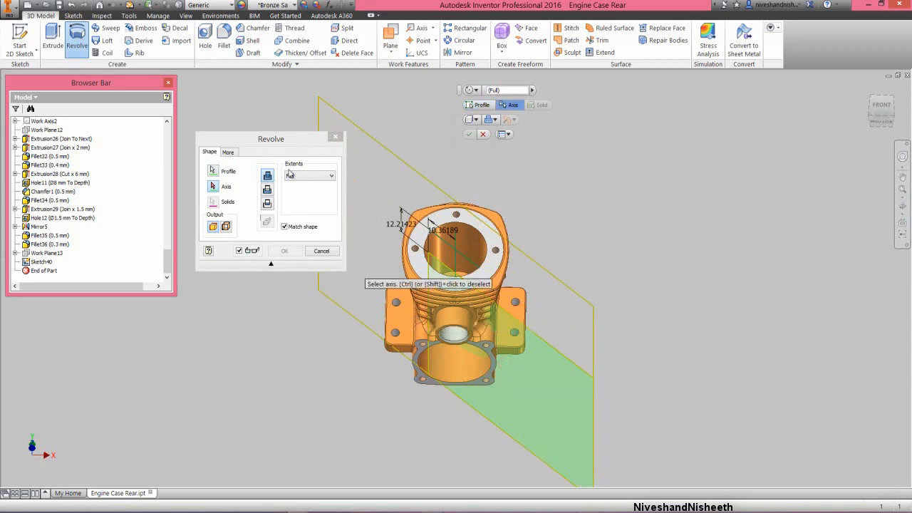
{"action": "left_click", "coordinate": [279, 139]}
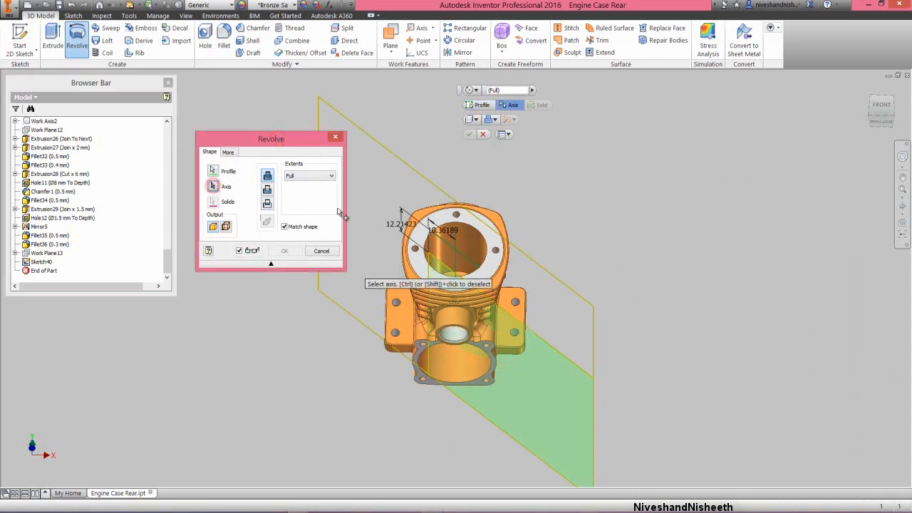
{"action": "left_click", "coordinate": [460, 246]}
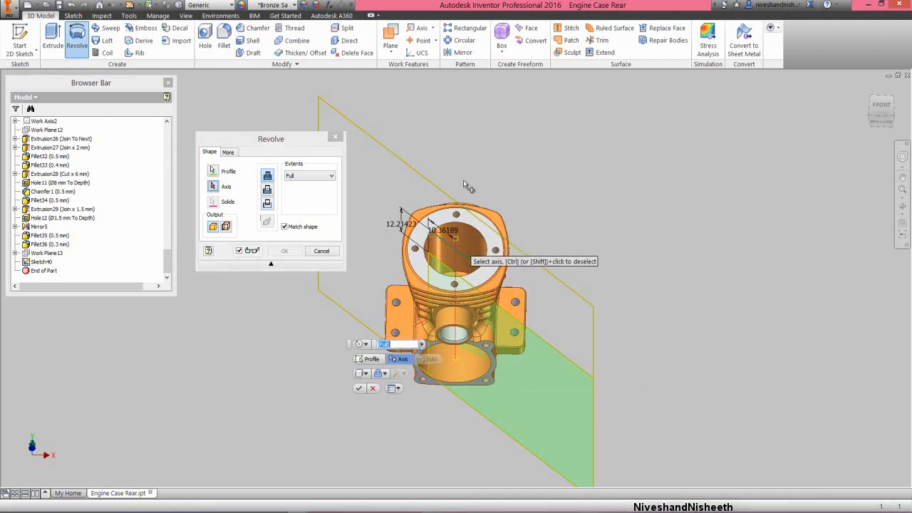
Complete the revolve as a cut with an angle extent of 45 deg, symmetric about the sketch plane.
{"action": "left_click", "coordinate": [313, 145]}
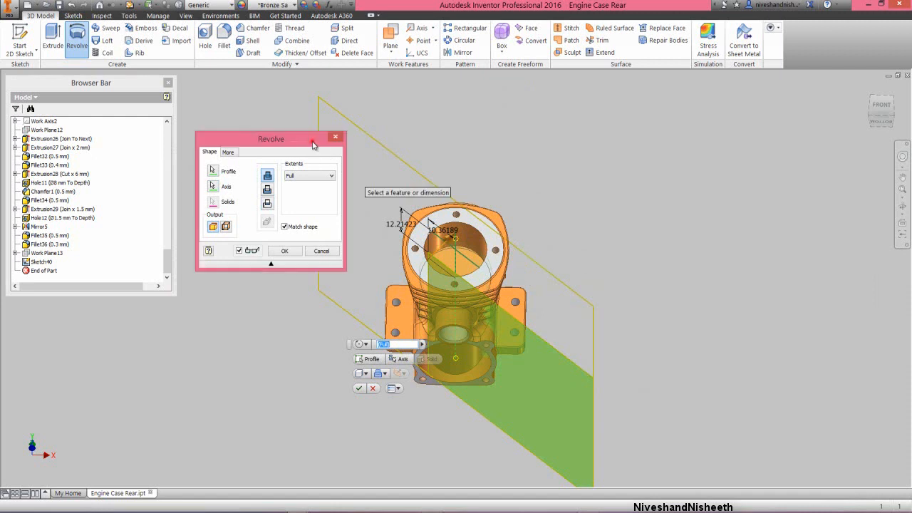
{"action": "left_click", "coordinate": [332, 177]}
{"action": "left_click", "coordinate": [314, 185]}
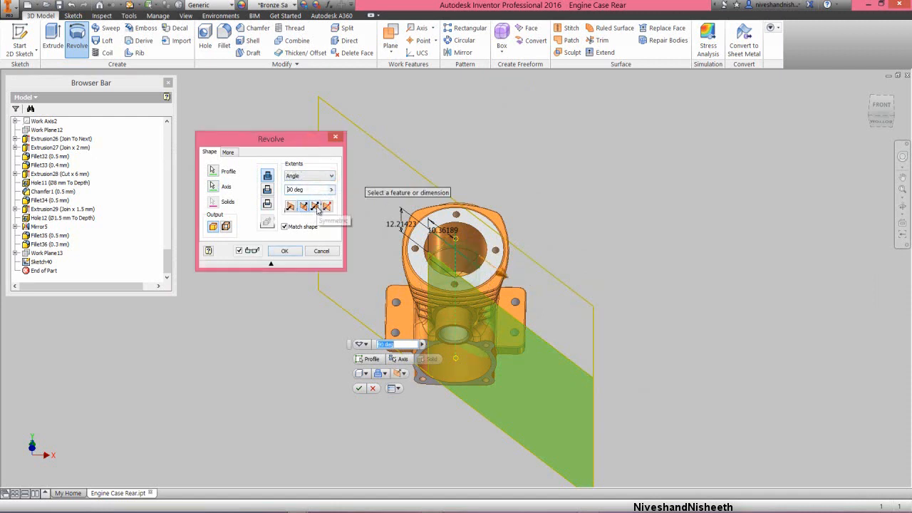
{"action": "left_click", "coordinate": [317, 207]}
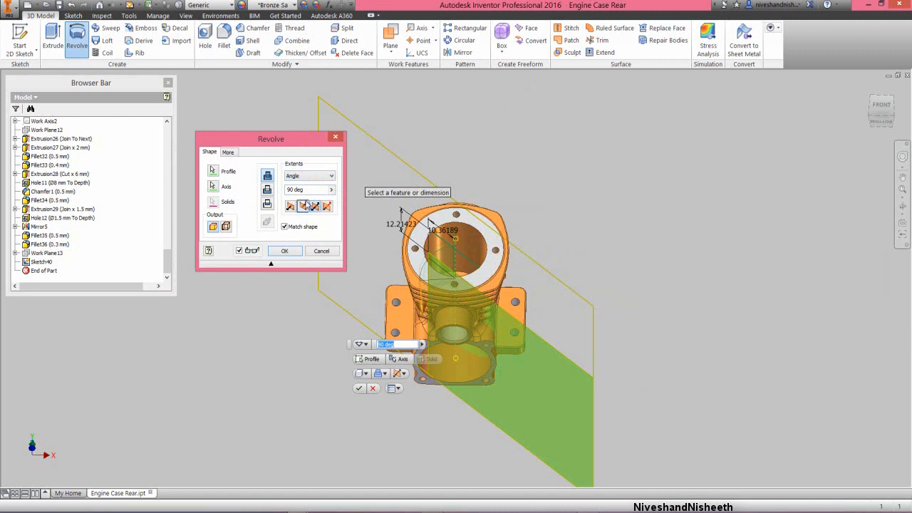
{"action": "left_click", "coordinate": [293, 189]}
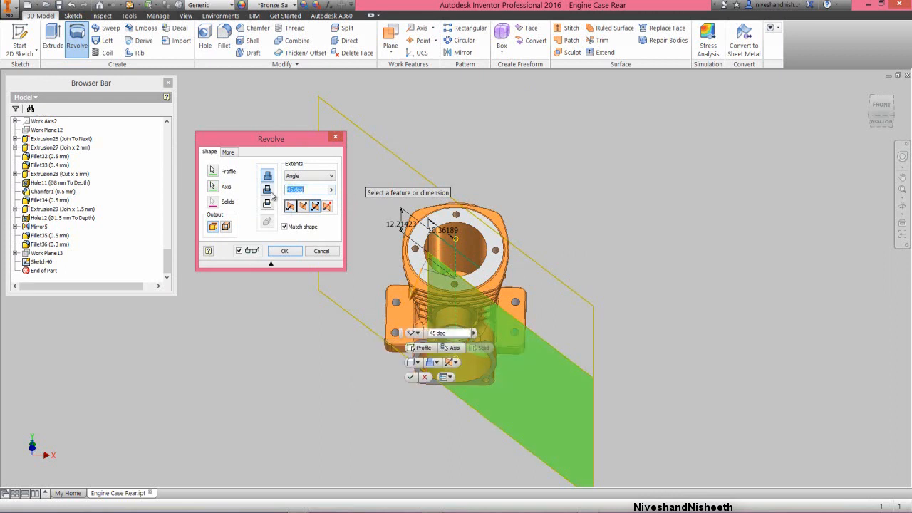
{"action": "left_click", "coordinate": [268, 191]}
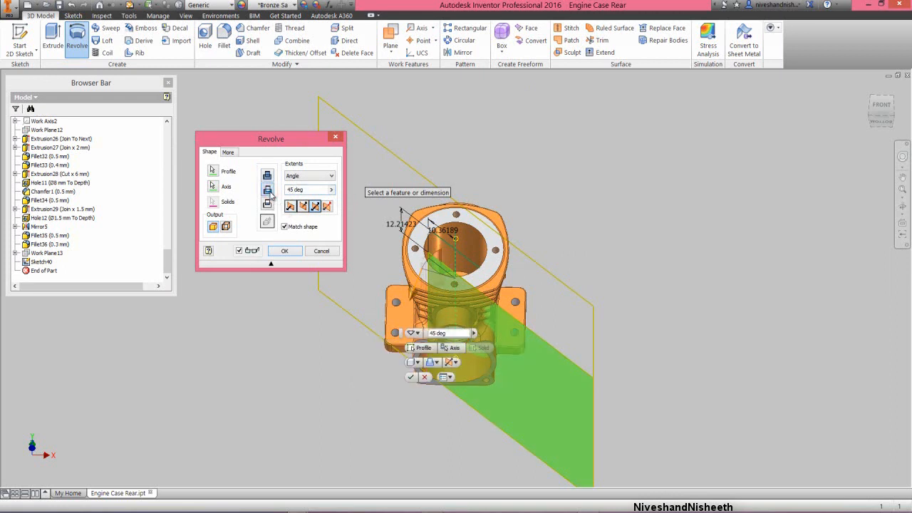
{"action": "left_click", "coordinate": [284, 252]}
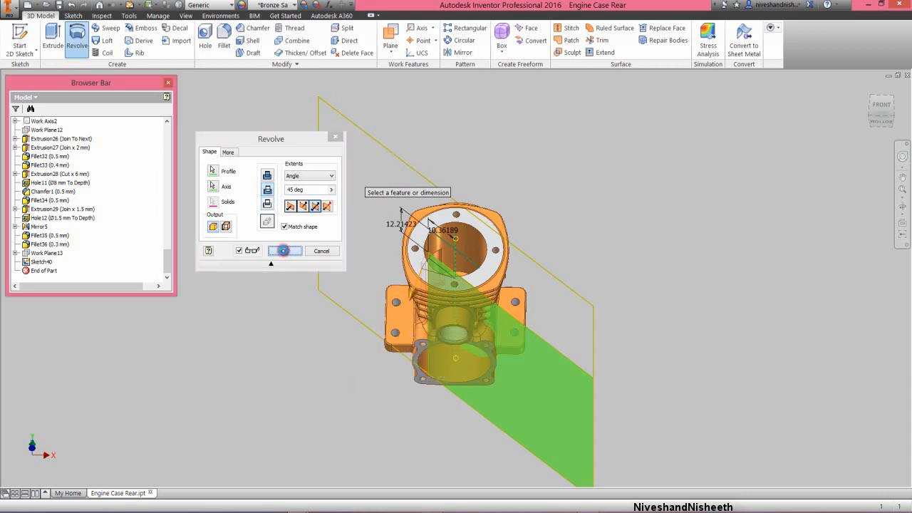
Look into the cylinder bore at the revolved cut and save the part.
{"action": "left_click", "coordinate": [902, 206]}
{"action": "scroll", "coordinate": [465, 269], "scroll_direction": "down", "scroll_amount": 3}
{"action": "left_click_drag", "start_coordinate": [450, 298], "coordinate": [419, 304]}
{"action": "right_click", "coordinate": [420, 270]}
{"action": "key", "text": "Escape"}
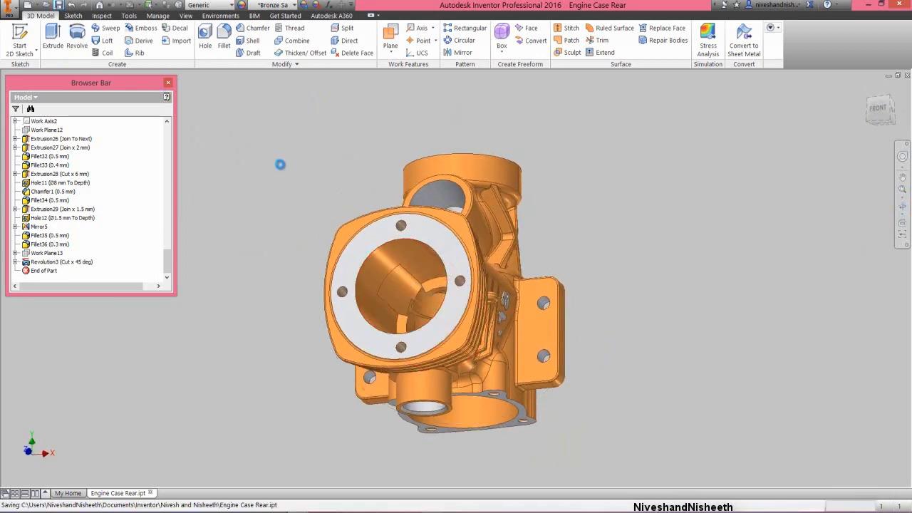
Fillet the two upper corner edges of the revolved cut inside the bore with a 2 mm radius.
{"action": "scroll", "coordinate": [374, 299], "scroll_direction": "up", "scroll_amount": 3}
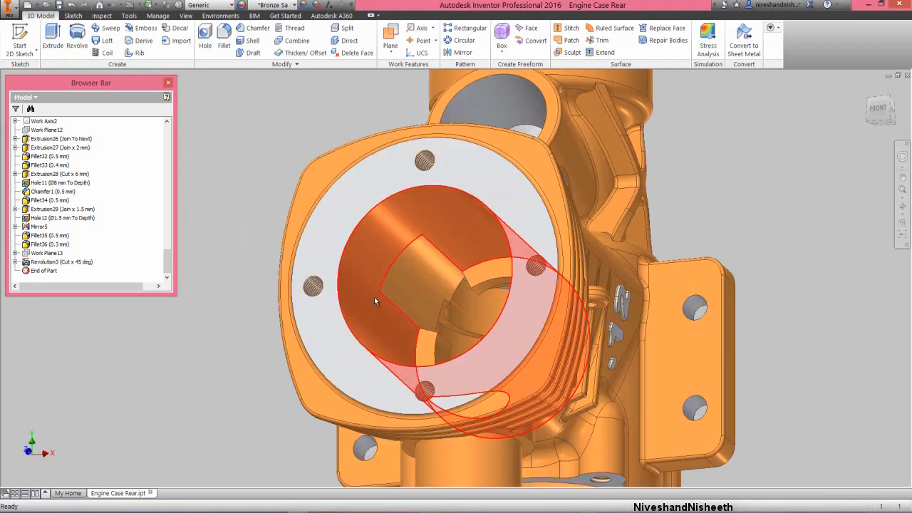
{"action": "left_click", "coordinate": [223, 41]}
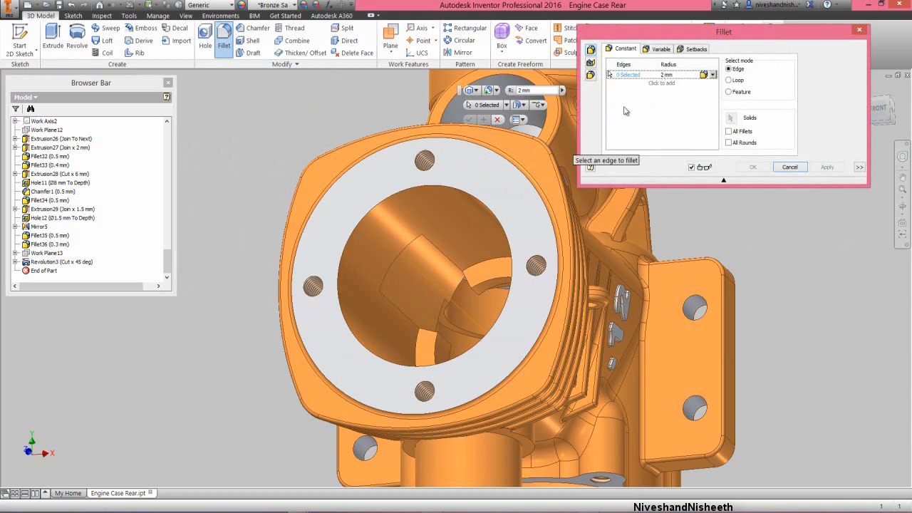
{"action": "left_click", "coordinate": [419, 228]}
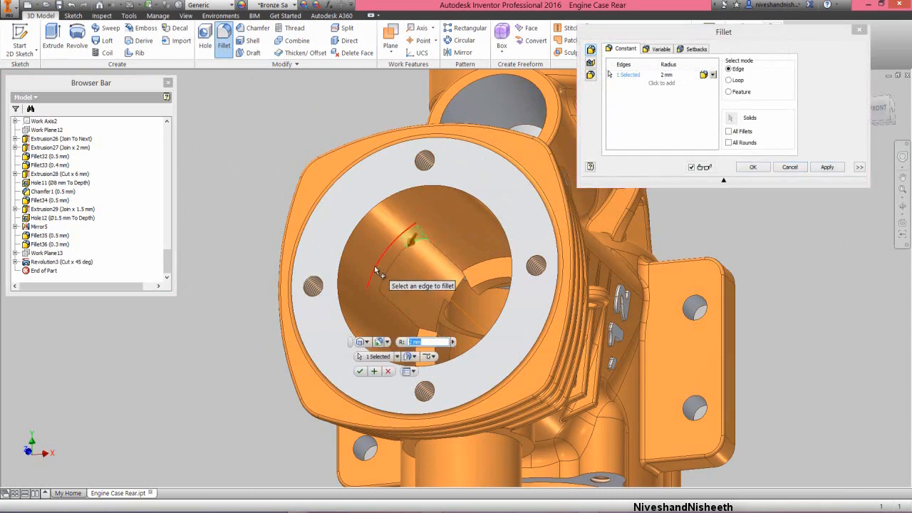
{"action": "left_click", "coordinate": [374, 285]}
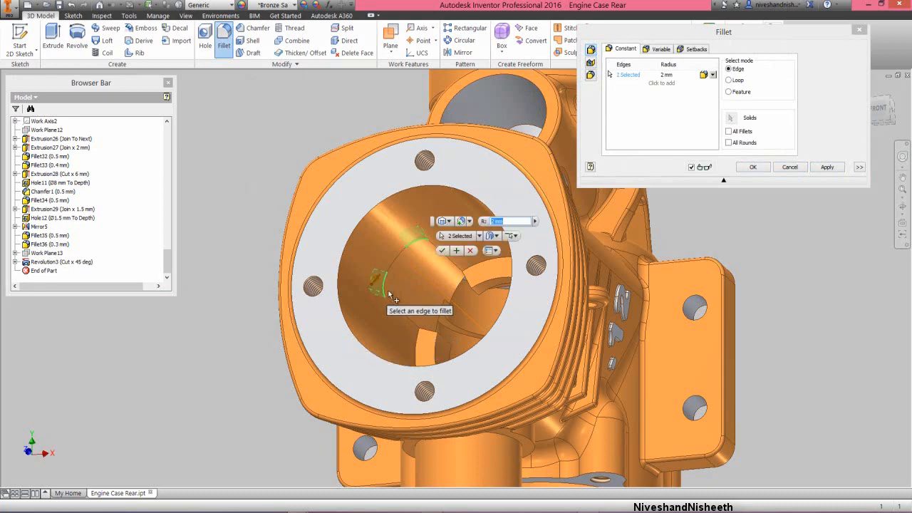
{"action": "left_click", "coordinate": [753, 167]}
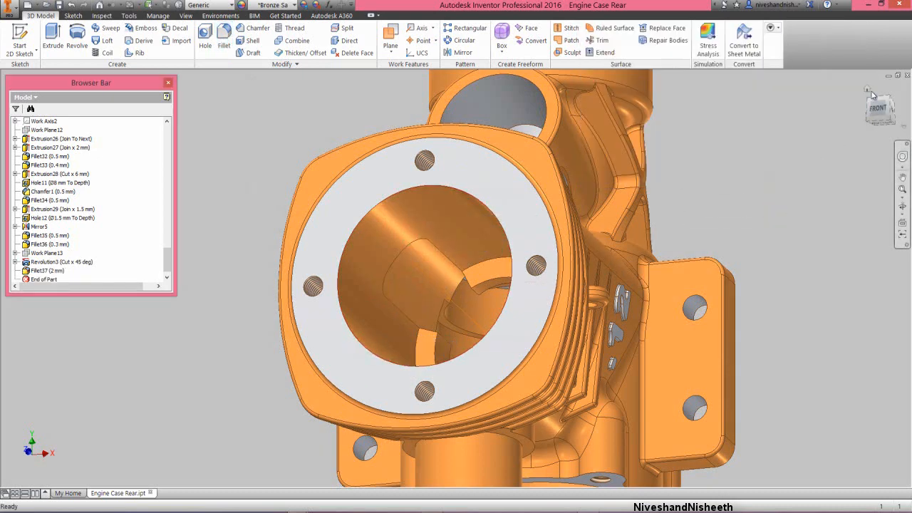
Fillet the edge chain around the back of the revolved pocket inside the cylinder bore with a 1 mm radius.
{"action": "left_click", "coordinate": [865, 88]}
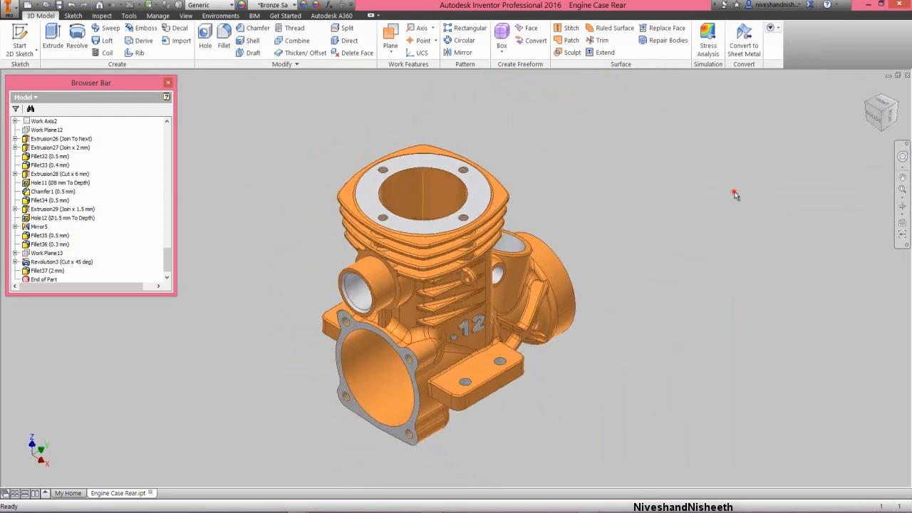
{"action": "key", "text": "f"}
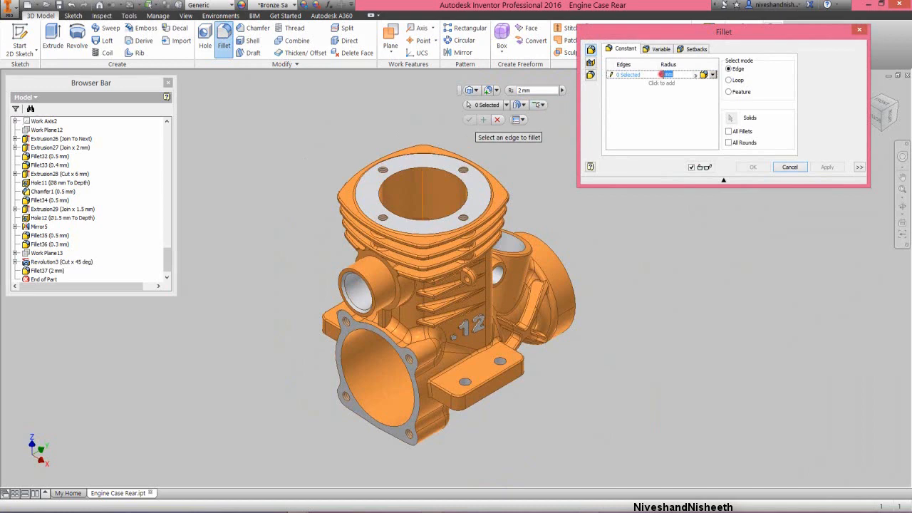
{"action": "type", "text": "1"}
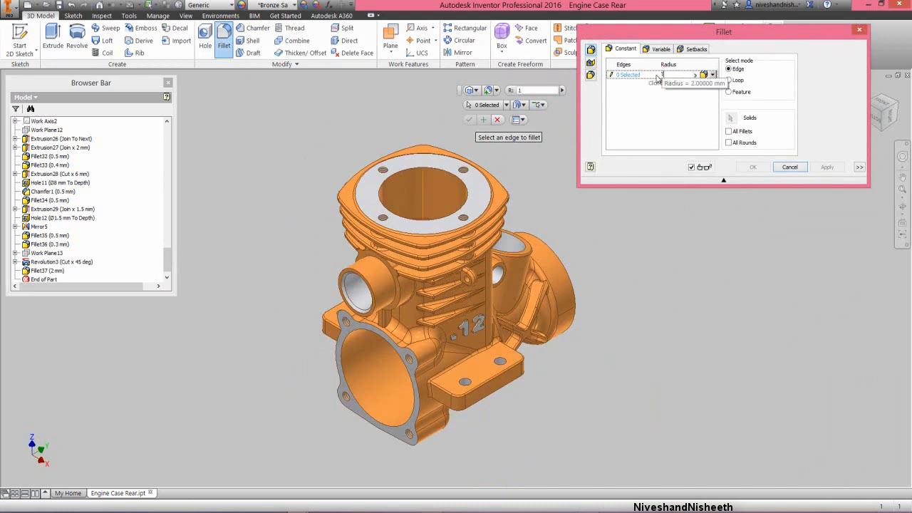
{"action": "left_click", "coordinate": [903, 162]}
{"action": "mouse_move", "coordinate": [432, 203]}
{"action": "left_mouse_down"}
{"action": "mouse_move", "coordinate": [432, 192]}
{"action": "mouse_move", "coordinate": [390, 235]}
{"action": "mouse_move", "coordinate": [327, 231]}
{"action": "mouse_move", "coordinate": [370, 250]}
{"action": "mouse_move", "coordinate": [364, 271]}
{"action": "left_mouse_up"}
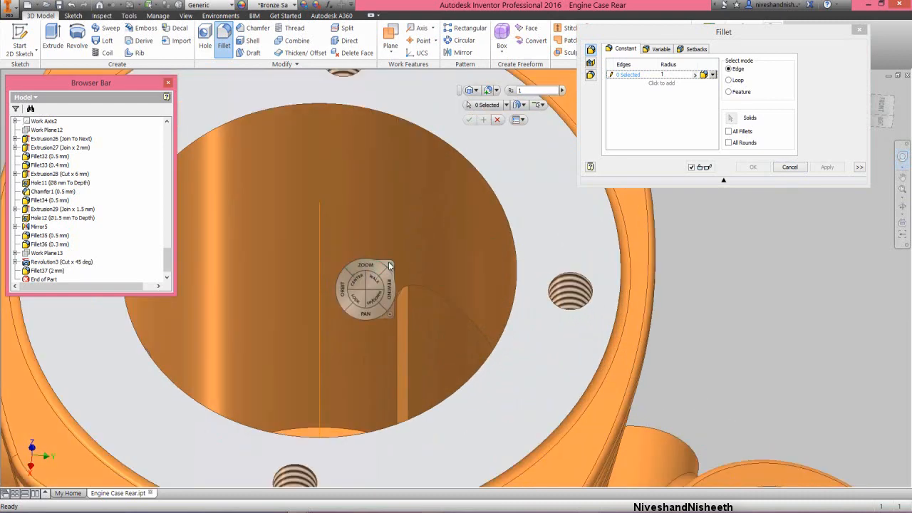
{"action": "left_click", "coordinate": [408, 308]}
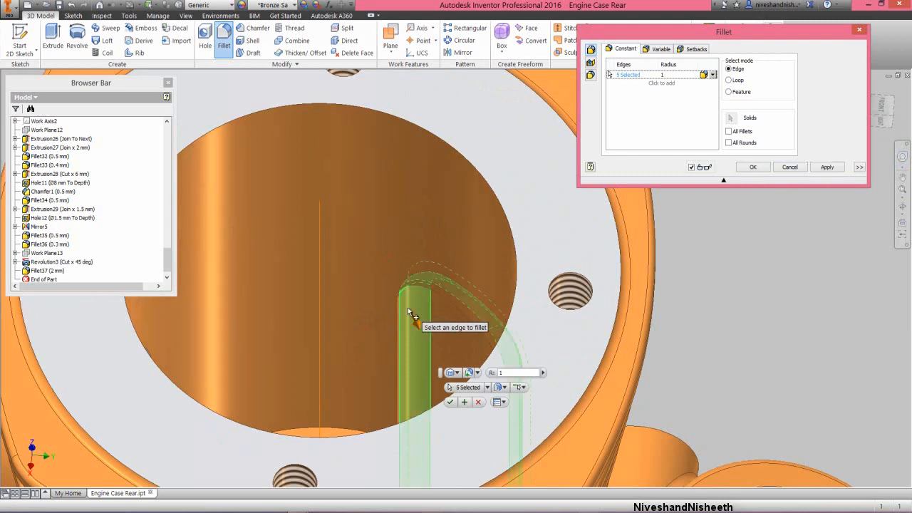
{"action": "left_click", "coordinate": [753, 167]}
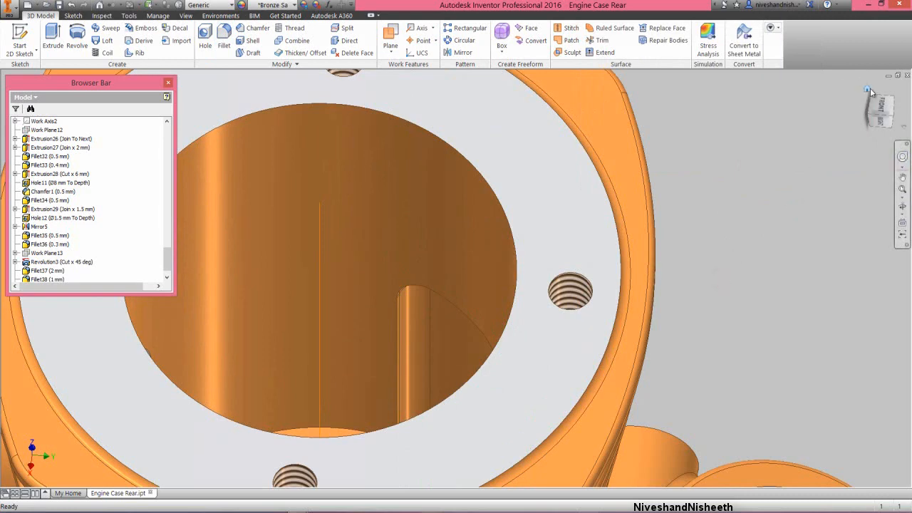
Save the part and hide the work axis running through the cylinder bore.
{"action": "left_click", "coordinate": [867, 87]}
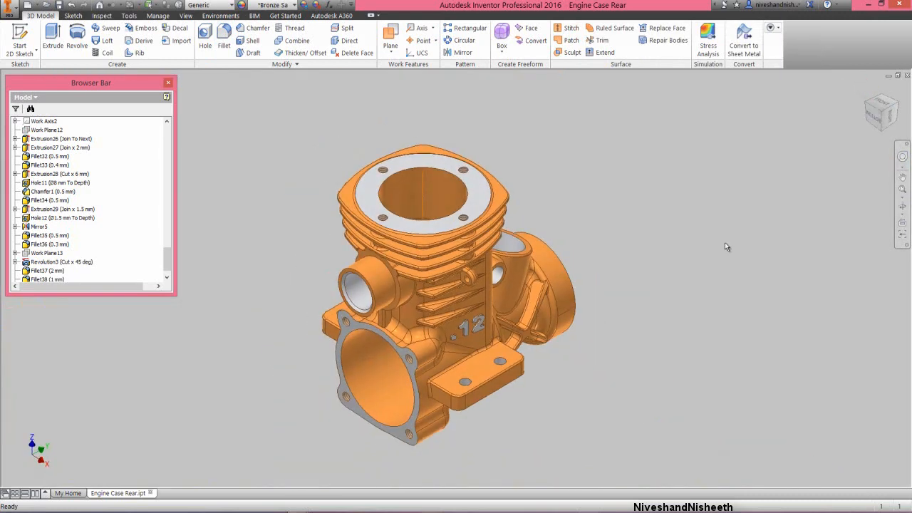
{"action": "key", "text": "ctrl+s"}
{"action": "right_click", "coordinate": [421, 194]}
{"action": "left_click", "coordinate": [447, 208]}
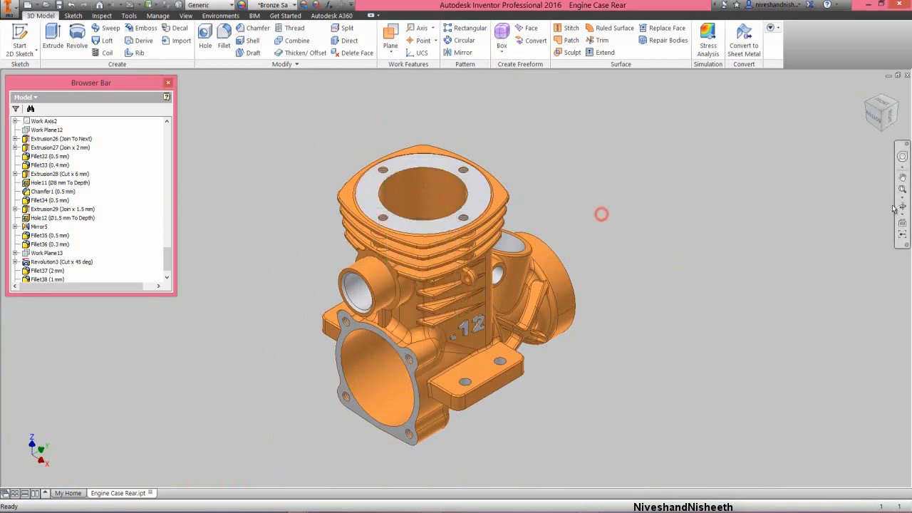
Start a Mirror of the 45 deg revolved cut with the origin YZ Plane as mirror plane.
{"action": "key", "text": "F4"}
{"action": "mouse_move", "coordinate": [465, 245]}
{"action": "left_mouse_down"}
{"action": "mouse_move", "coordinate": [473, 274]}
{"action": "mouse_move", "coordinate": [450, 253]}
{"action": "left_mouse_up"}
{"action": "right_click", "coordinate": [450, 254]}
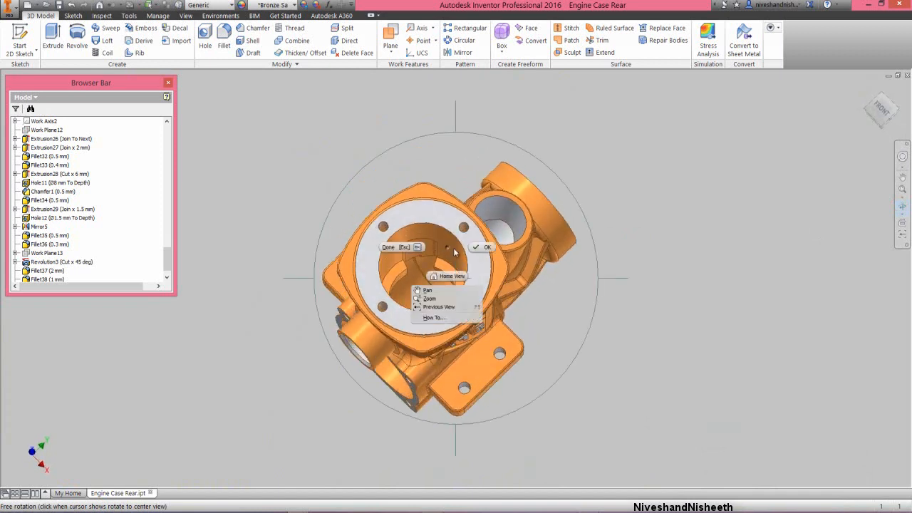
{"action": "left_click", "coordinate": [473, 250]}
{"action": "left_click", "coordinate": [456, 52]}
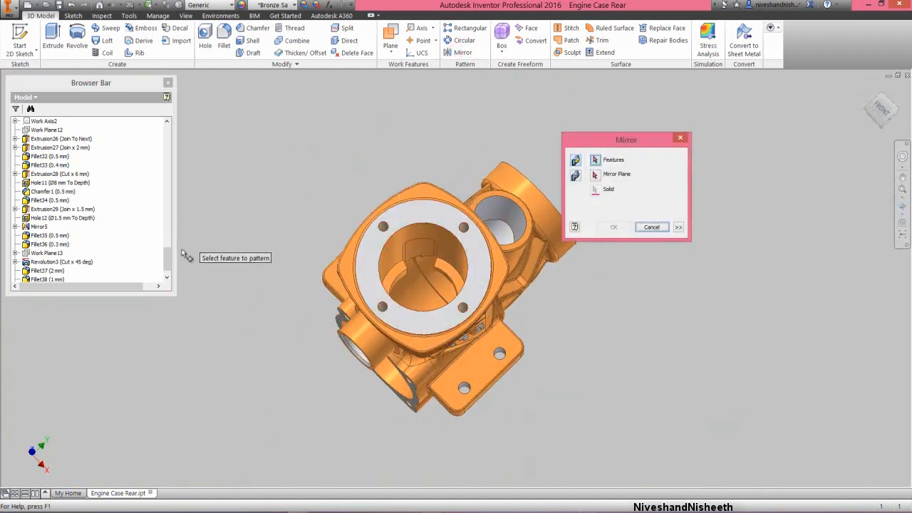
{"action": "left_click_drag", "start_coordinate": [166, 262], "coordinate": [167, 274]}
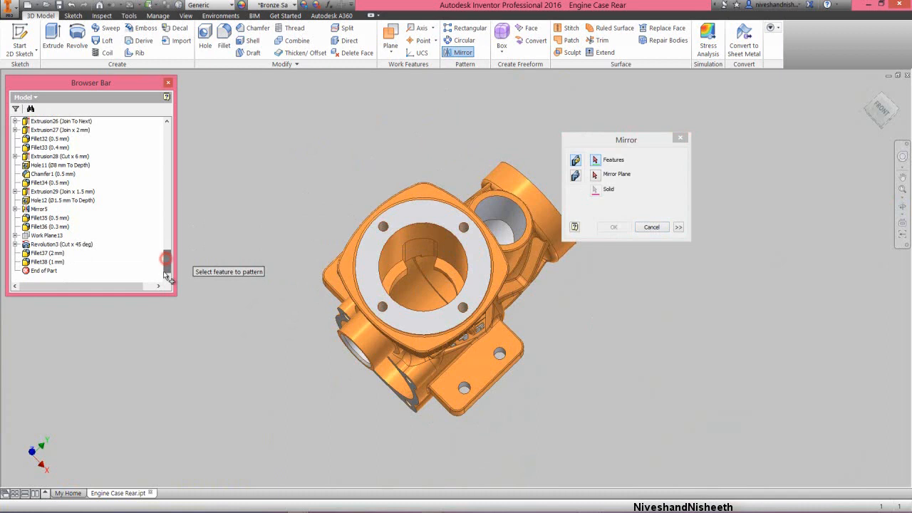
{"action": "left_click", "coordinate": [58, 245]}
{"action": "left_click", "coordinate": [595, 175]}
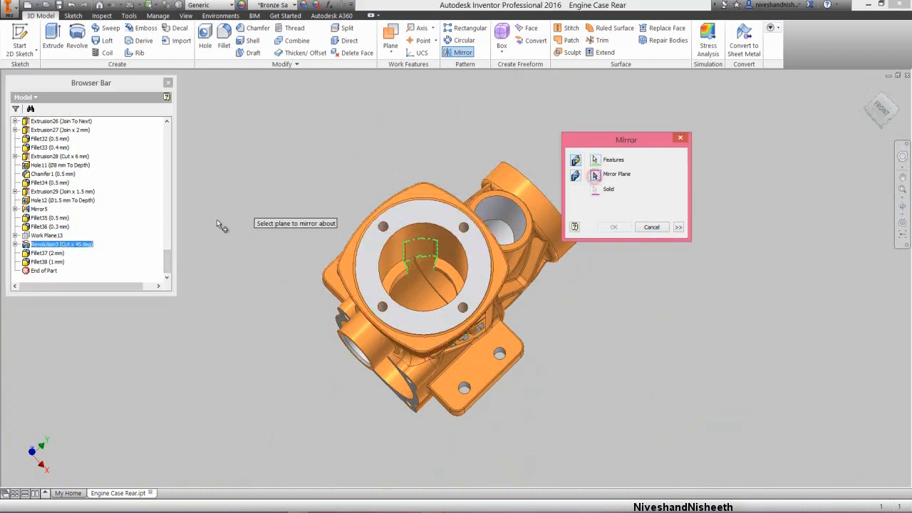
{"action": "left_click_drag", "start_coordinate": [169, 262], "coordinate": [166, 140]}
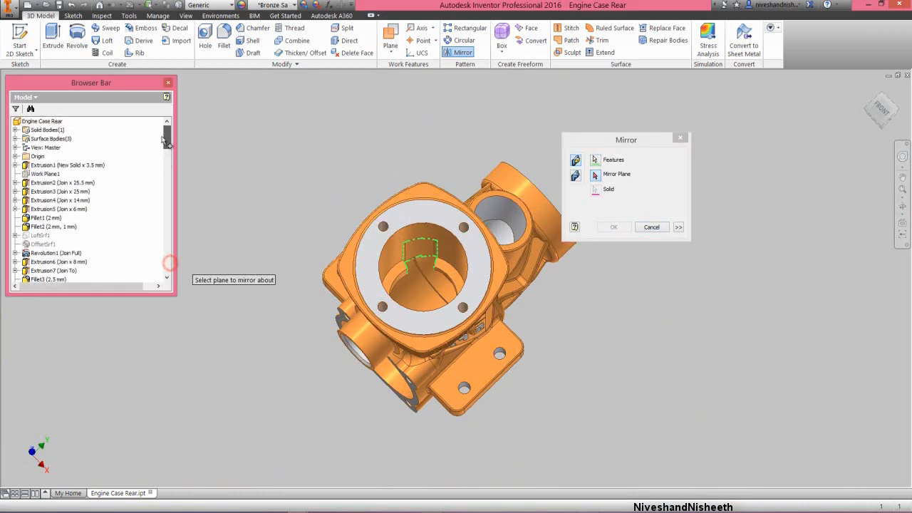
{"action": "left_click", "coordinate": [15, 156]}
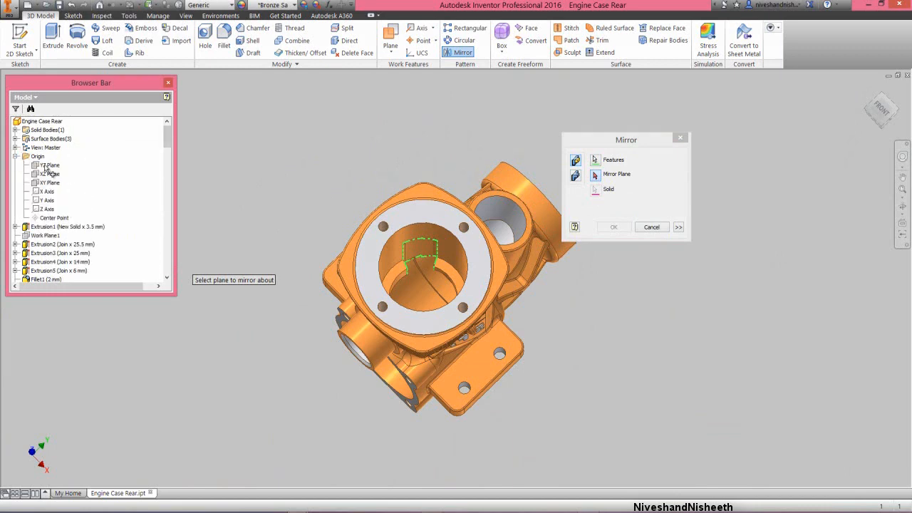
{"action": "left_click", "coordinate": [47, 166]}
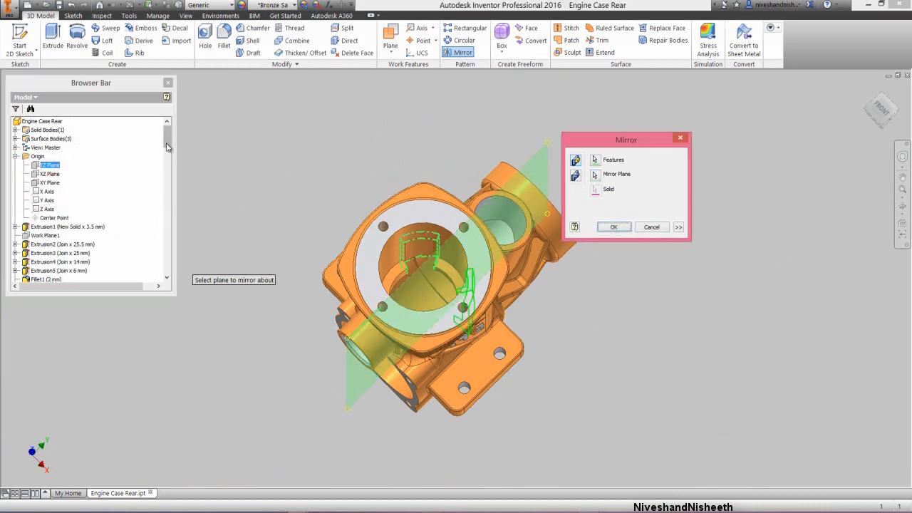
Add the pocket's 2 mm and 1 mm fillets to the mirrored features and complete the mirror.
{"action": "left_click_drag", "start_coordinate": [167, 143], "coordinate": [172, 276]}
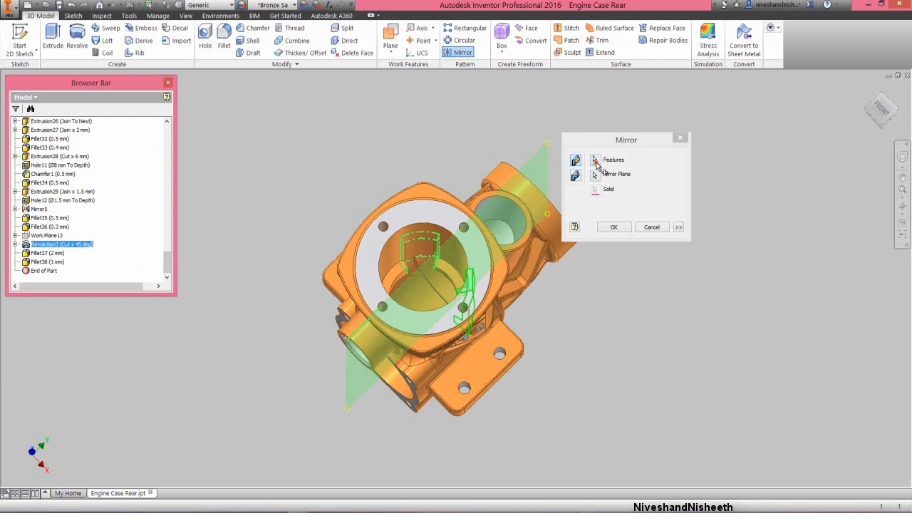
{"action": "left_click", "coordinate": [596, 161]}
{"action": "left_click", "coordinate": [51, 253]}
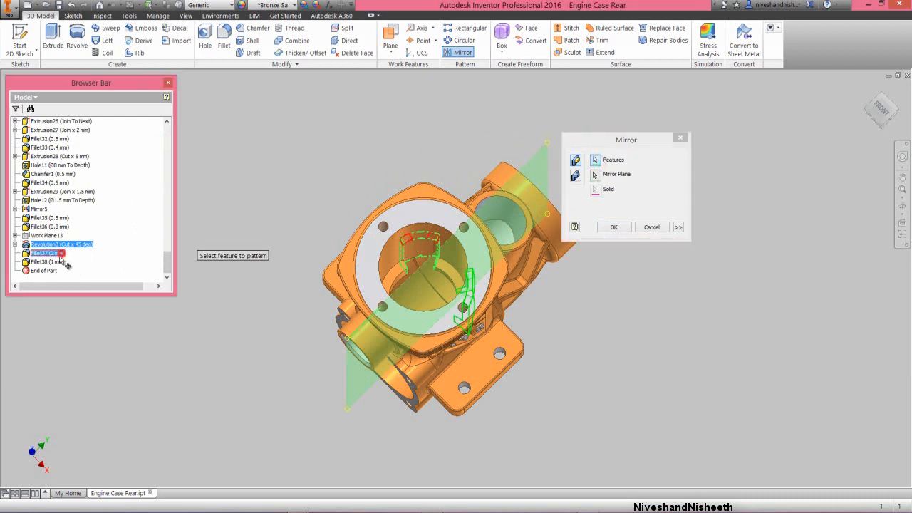
{"action": "left_click", "coordinate": [49, 262]}
{"action": "left_click", "coordinate": [625, 229]}
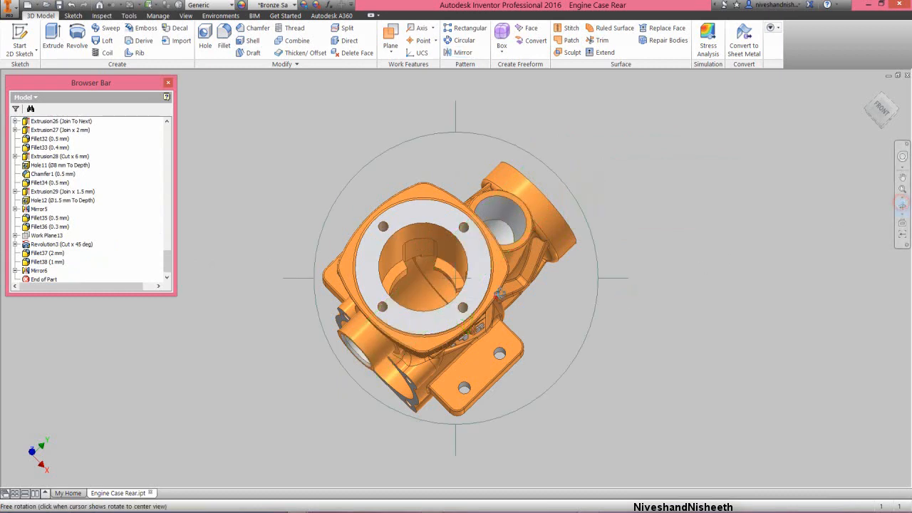
Start a 2 mm fillet on the two corner edges of the short ledge between the two pockets inside the bore.
{"action": "mouse_move", "coordinate": [500, 294]}
{"action": "left_mouse_down"}
{"action": "mouse_move", "coordinate": [523, 282]}
{"action": "mouse_move", "coordinate": [540, 294]}
{"action": "mouse_move", "coordinate": [516, 294]}
{"action": "left_mouse_up"}
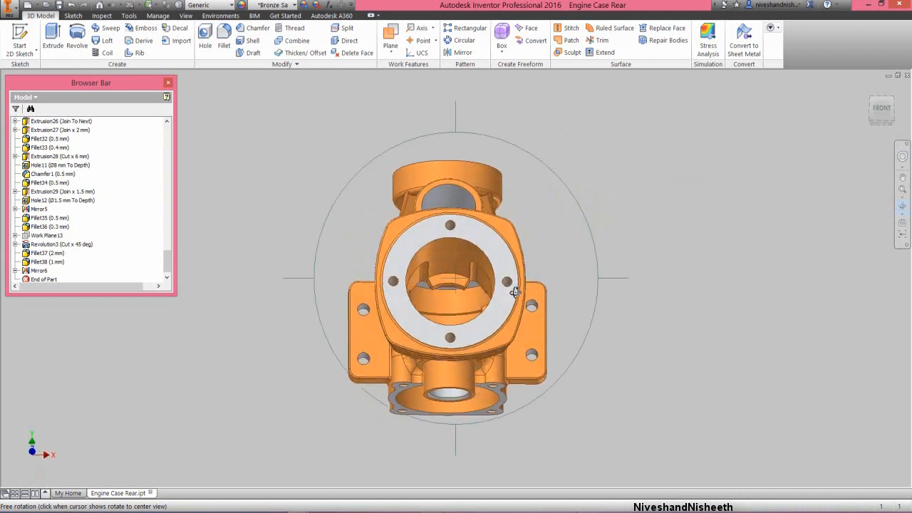
{"action": "right_click", "coordinate": [517, 294]}
{"action": "left_click", "coordinate": [550, 291]}
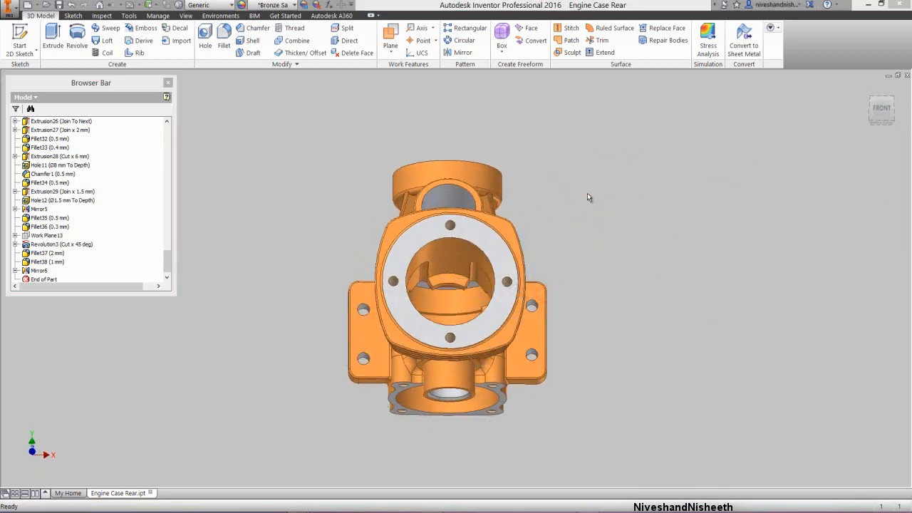
{"action": "left_click", "coordinate": [588, 197]}
{"action": "left_click", "coordinate": [224, 35]}
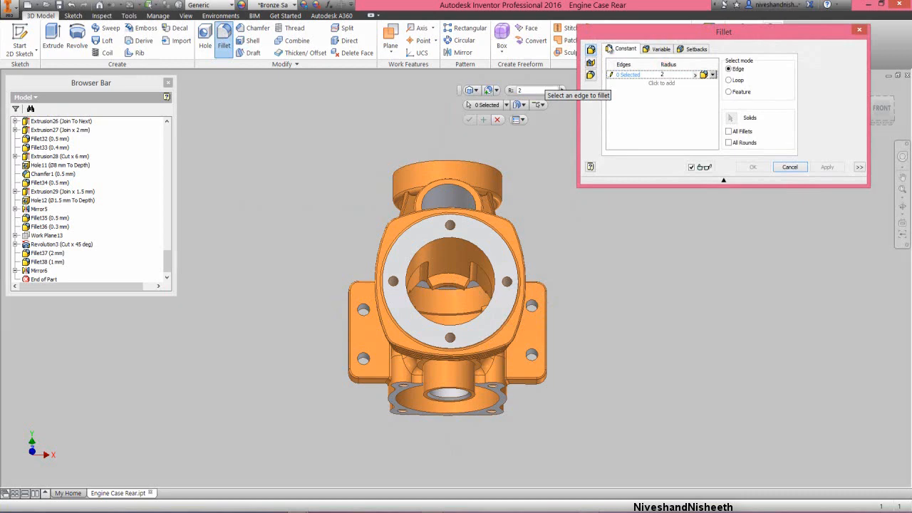
{"action": "scroll", "coordinate": [414, 288], "scroll_direction": "up", "scroll_amount": 4}
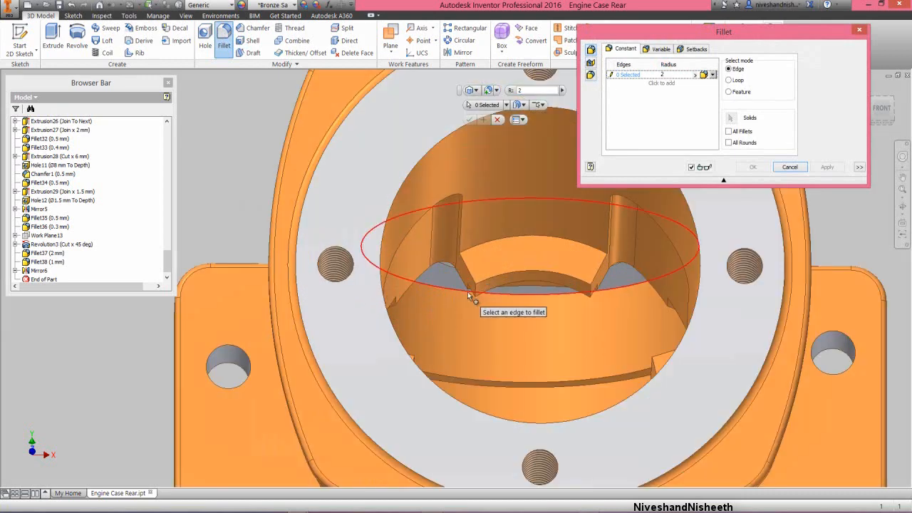
{"action": "left_click", "coordinate": [476, 290]}
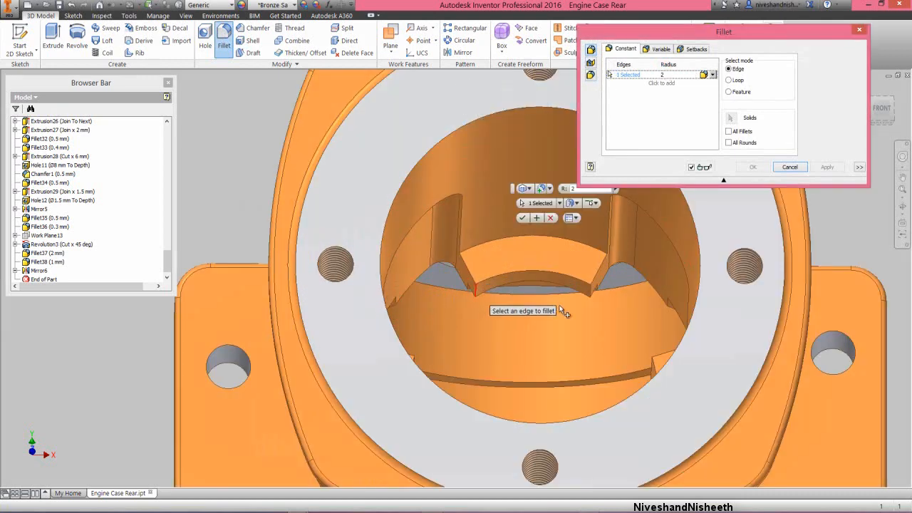
{"action": "left_click", "coordinate": [590, 290]}
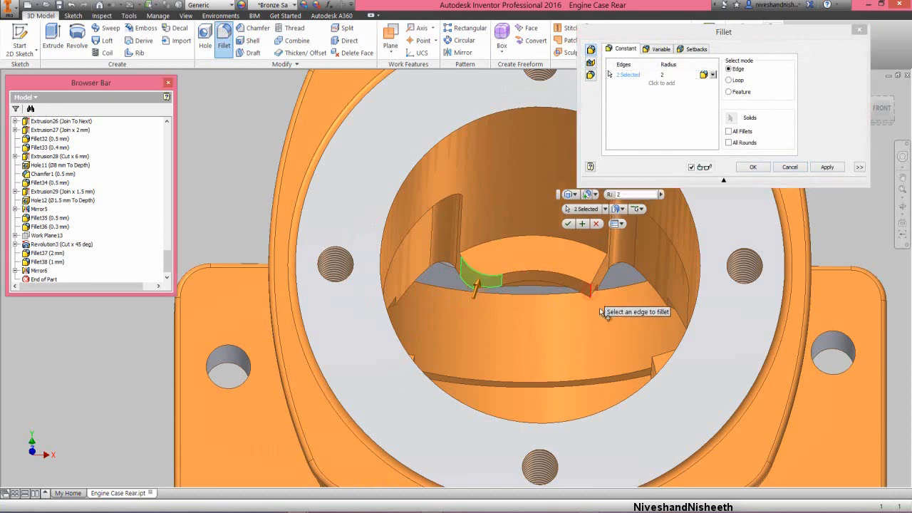
Add the two corner edges of the long ledge on the other side of the pockets and complete the 2 mm fillet.
{"action": "left_click", "coordinate": [902, 204]}
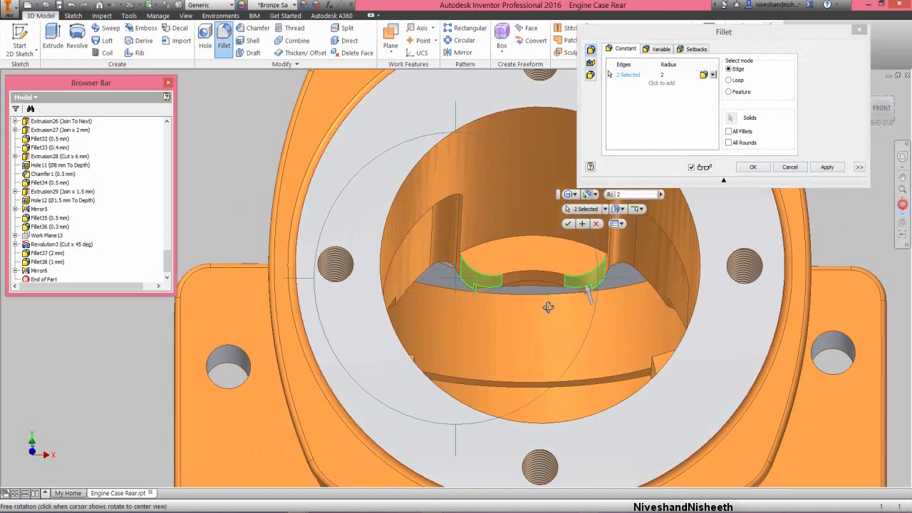
{"action": "left_click_drag", "start_coordinate": [495, 316], "coordinate": [453, 366]}
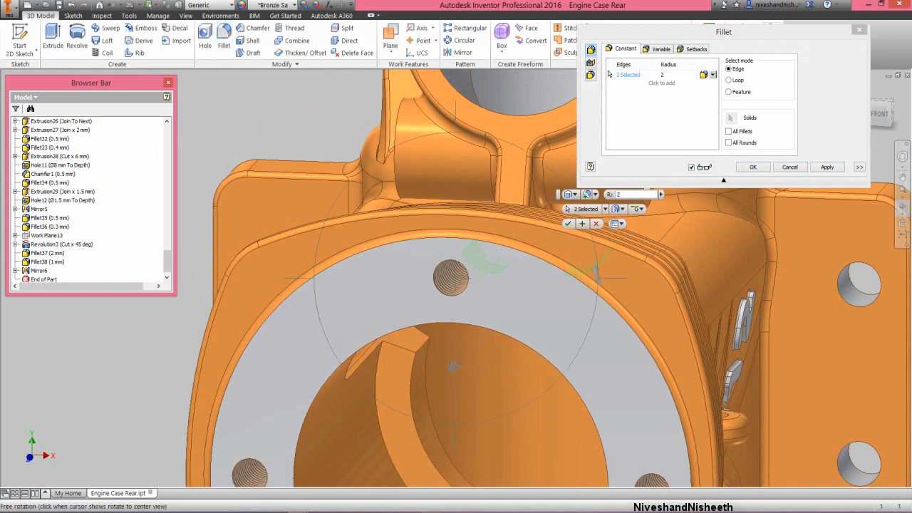
{"action": "right_click", "coordinate": [453, 366]}
{"action": "left_click", "coordinate": [460, 365]}
{"action": "left_click", "coordinate": [423, 343]}
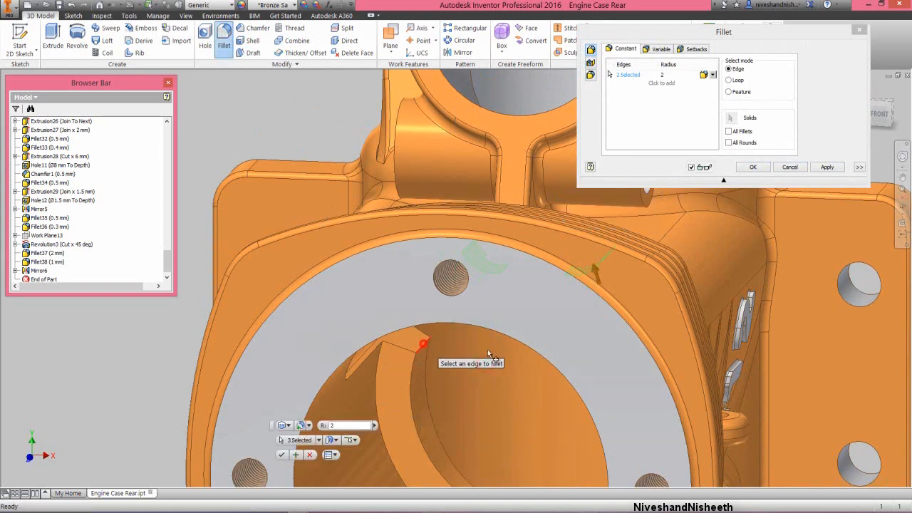
{"action": "left_click", "coordinate": [902, 206]}
{"action": "left_click_drag", "start_coordinate": [499, 371], "coordinate": [525, 337]}
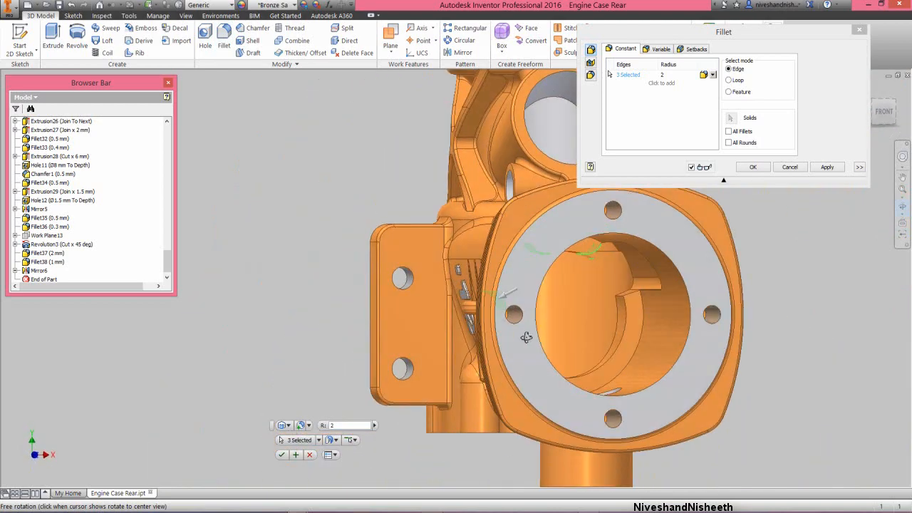
{"action": "right_click", "coordinate": [579, 311]}
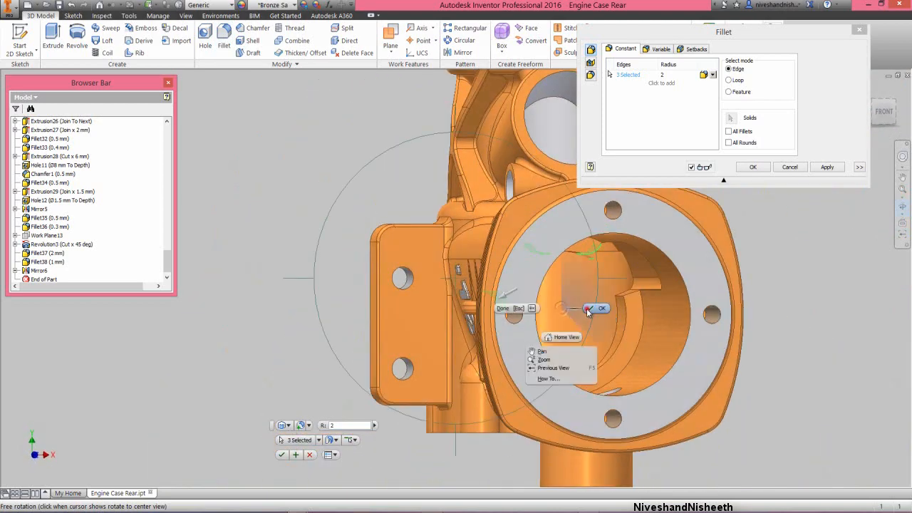
{"action": "left_click", "coordinate": [548, 351]}
{"action": "left_click", "coordinate": [617, 295]}
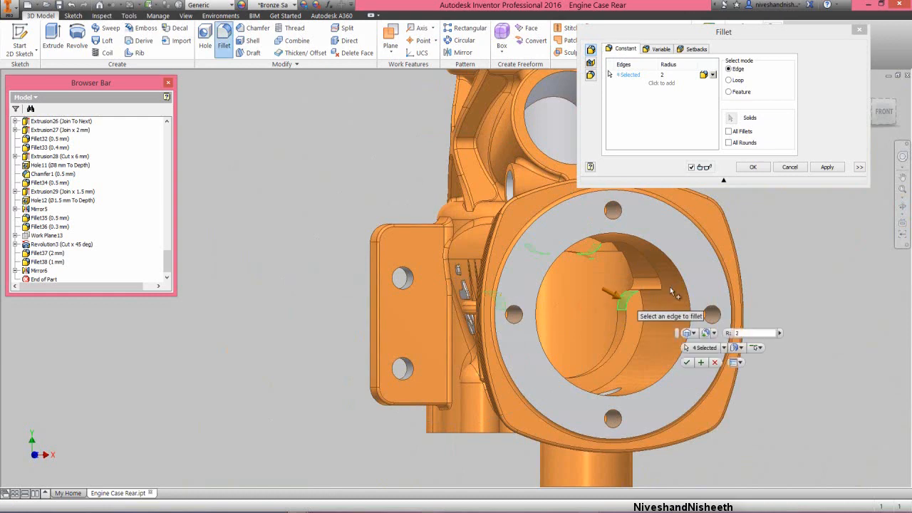
{"action": "left_click", "coordinate": [883, 114]}
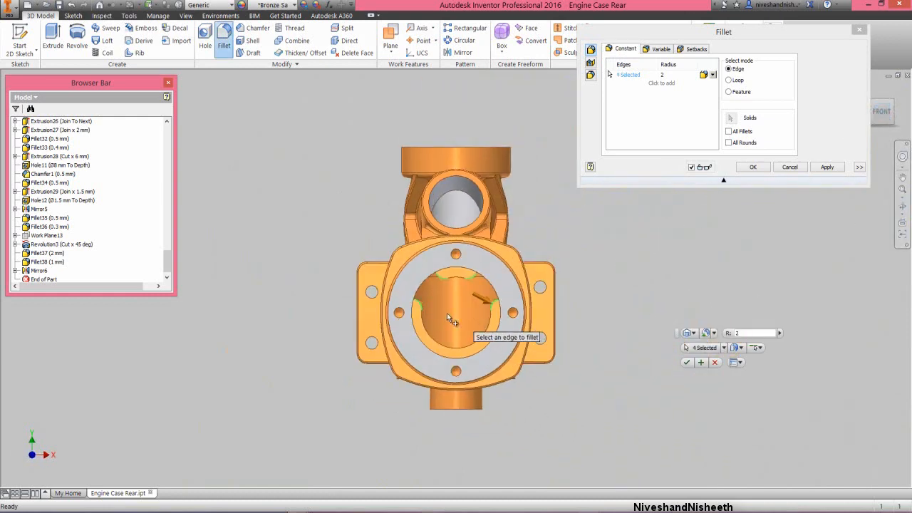
{"action": "left_click", "coordinate": [752, 167]}
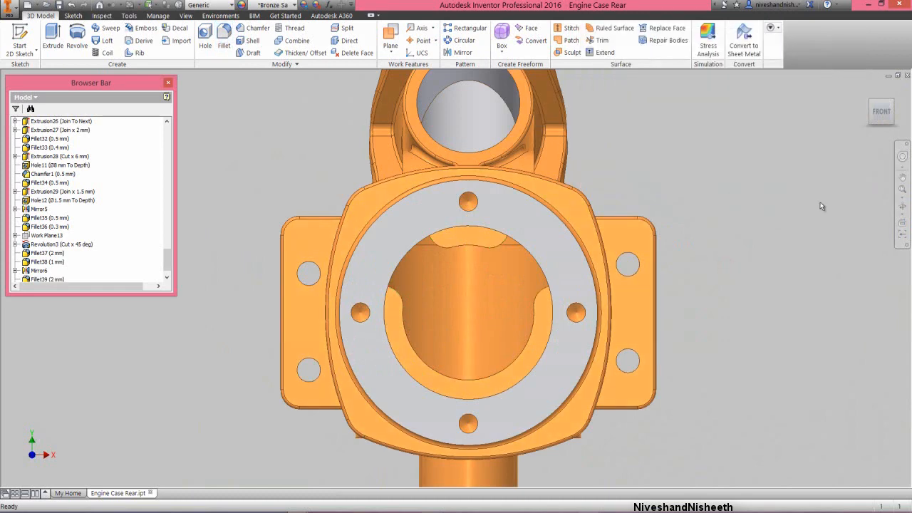
Select the inner wall face of the cylinder bore together with the ledge face next to the pocket.
{"action": "left_click", "coordinate": [900, 207]}
{"action": "left_click_drag", "start_coordinate": [447, 310], "coordinate": [424, 274]}
{"action": "right_click", "coordinate": [424, 271]}
{"action": "left_click", "coordinate": [452, 272]}
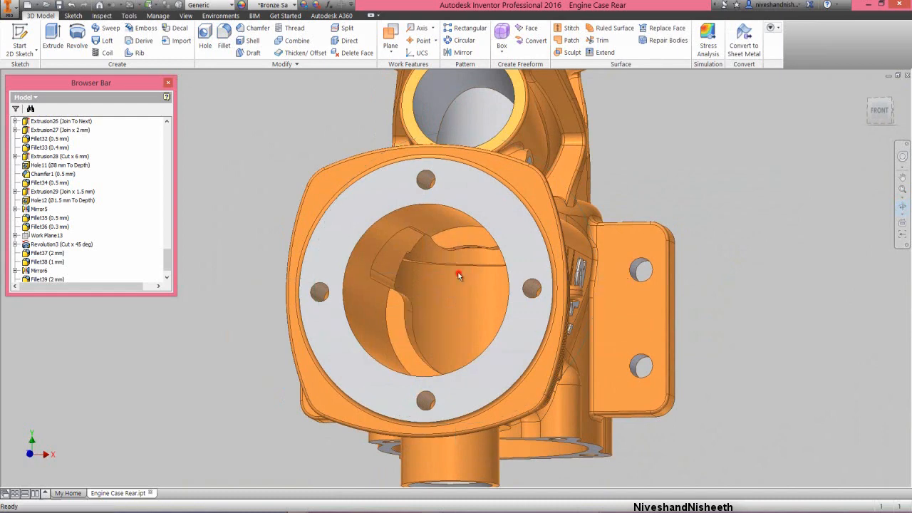
{"action": "left_click", "coordinate": [436, 228]}
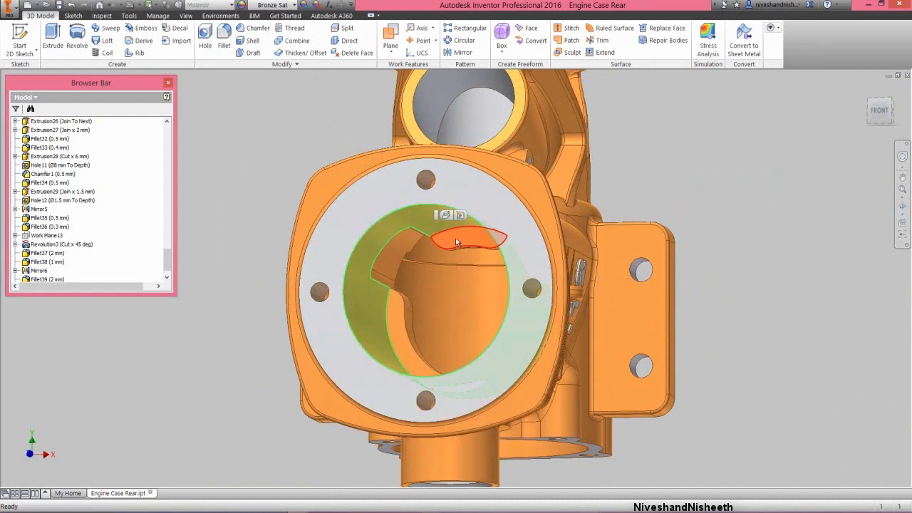
{"action": "left_click", "coordinate": [455, 242]}
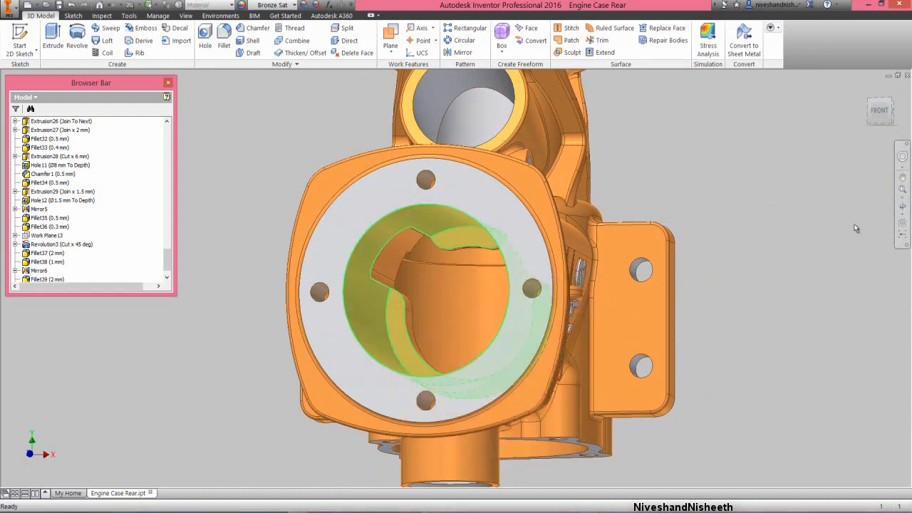
Set the appearance of the selected bore faces to Light Gray.
{"action": "left_click", "coordinate": [902, 206]}
{"action": "left_click_drag", "start_coordinate": [468, 305], "coordinate": [504, 305]}
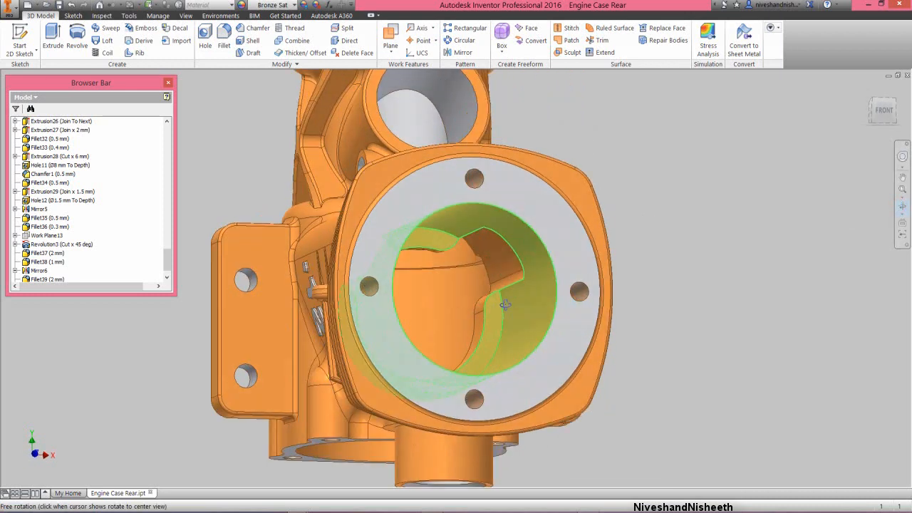
{"action": "right_click", "coordinate": [505, 302]}
{"action": "left_click", "coordinate": [531, 305]}
{"action": "right_click", "coordinate": [531, 305]}
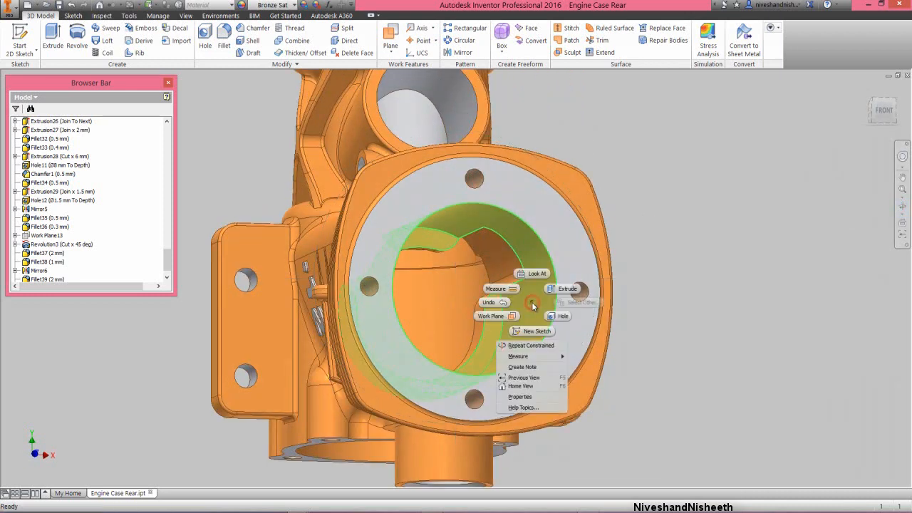
{"action": "left_click", "coordinate": [538, 397]}
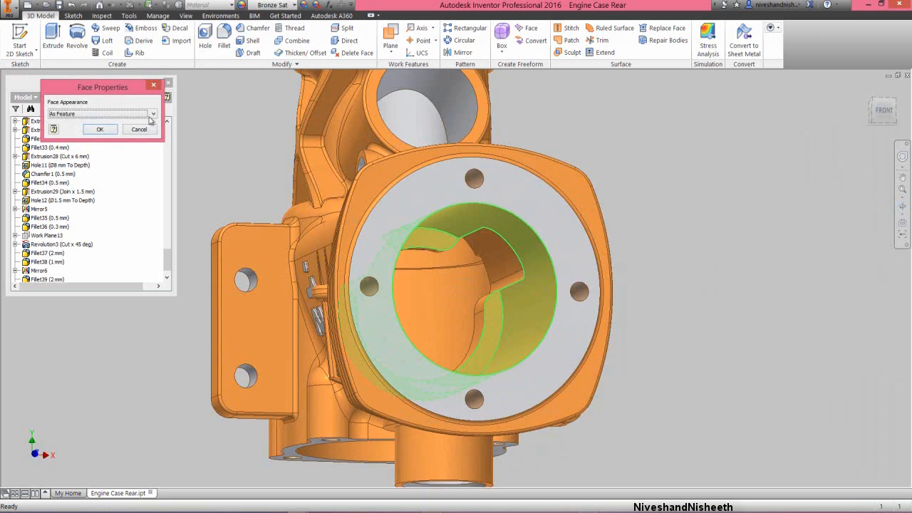
{"action": "left_click", "coordinate": [152, 114]}
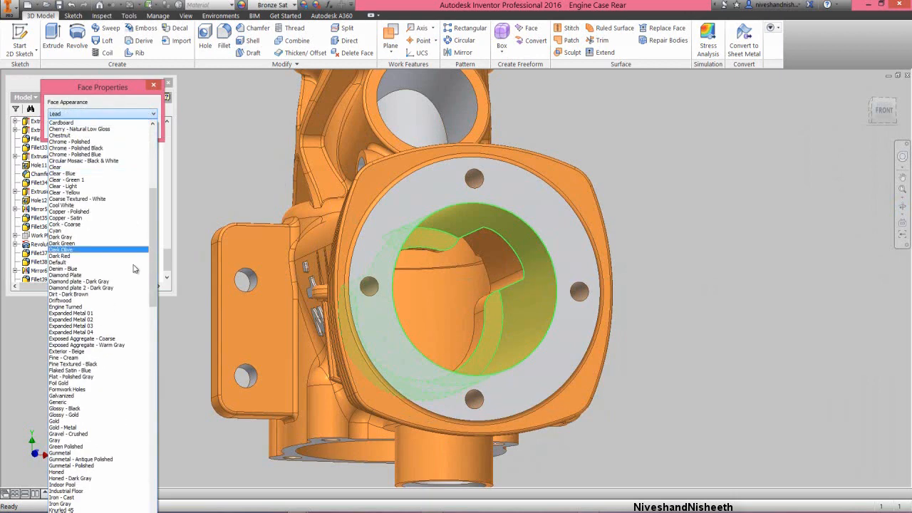
{"action": "scroll", "coordinate": [130, 425], "scroll_direction": "down", "scroll_amount": 10}
{"action": "scroll", "coordinate": [130, 425], "scroll_direction": "down", "scroll_amount": 3}
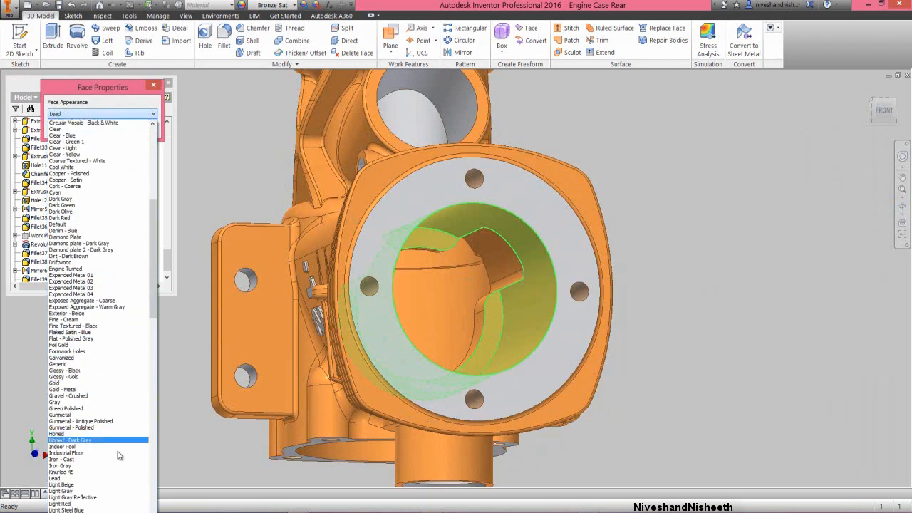
{"action": "left_click", "coordinate": [98, 486]}
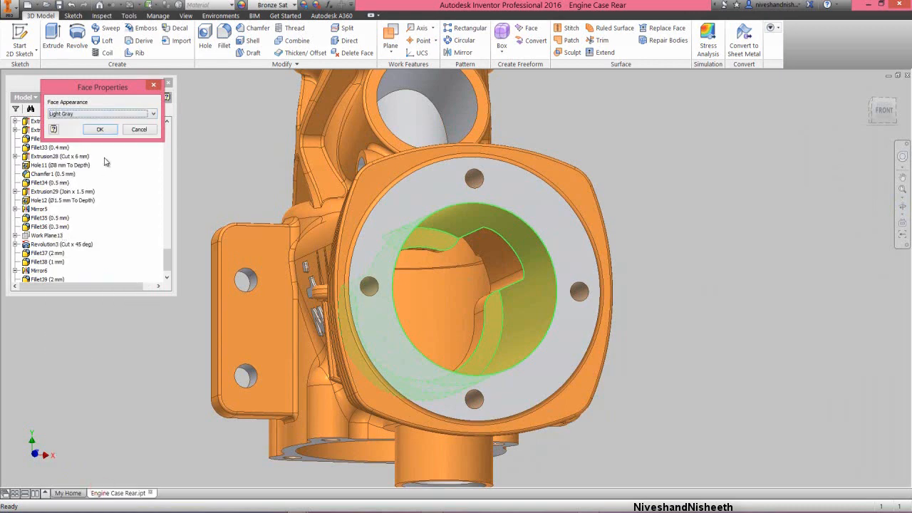
{"action": "left_click", "coordinate": [100, 129]}
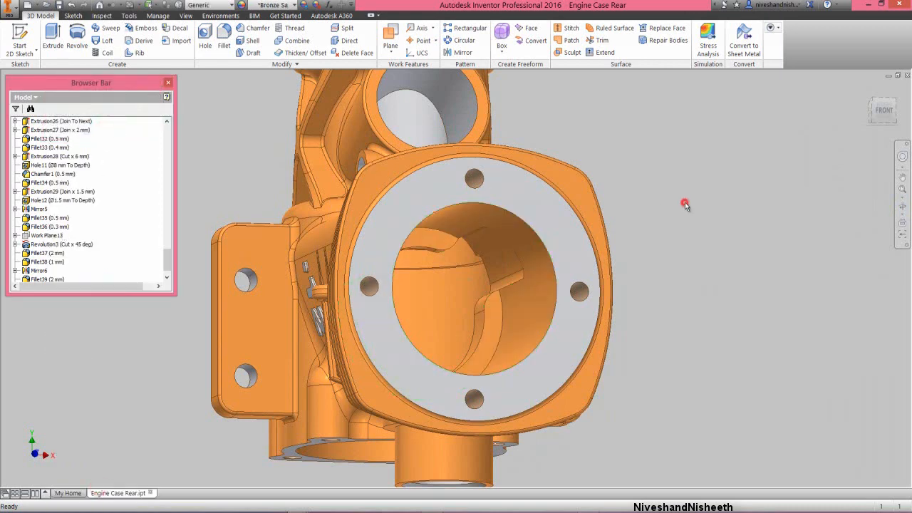
{"action": "left_click", "coordinate": [685, 203]}
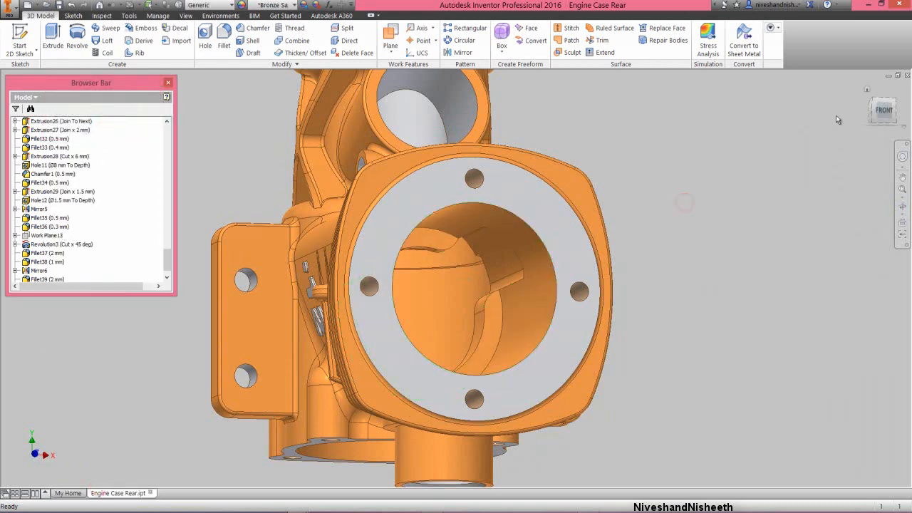
Return to the home view and save the part.
{"action": "left_click", "coordinate": [868, 88]}
{"action": "left_click", "coordinate": [703, 164]}
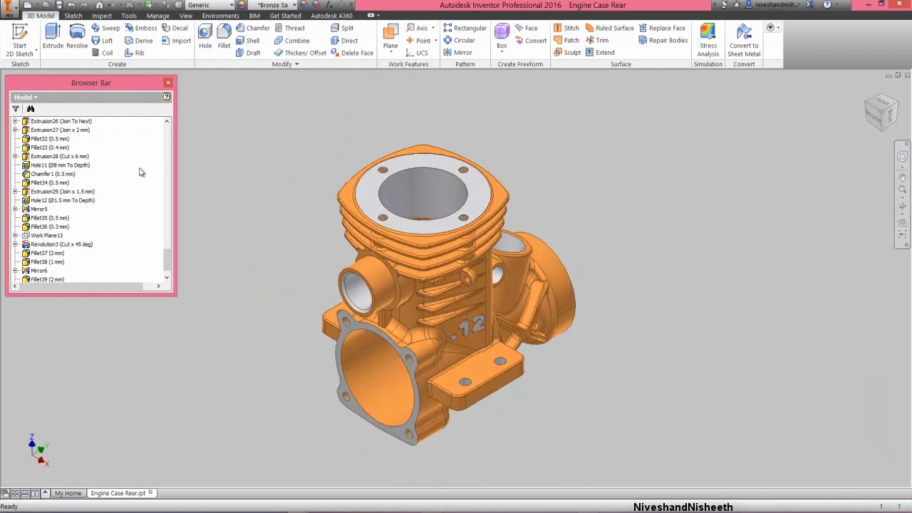
{"action": "key", "text": "ctrl+s"}
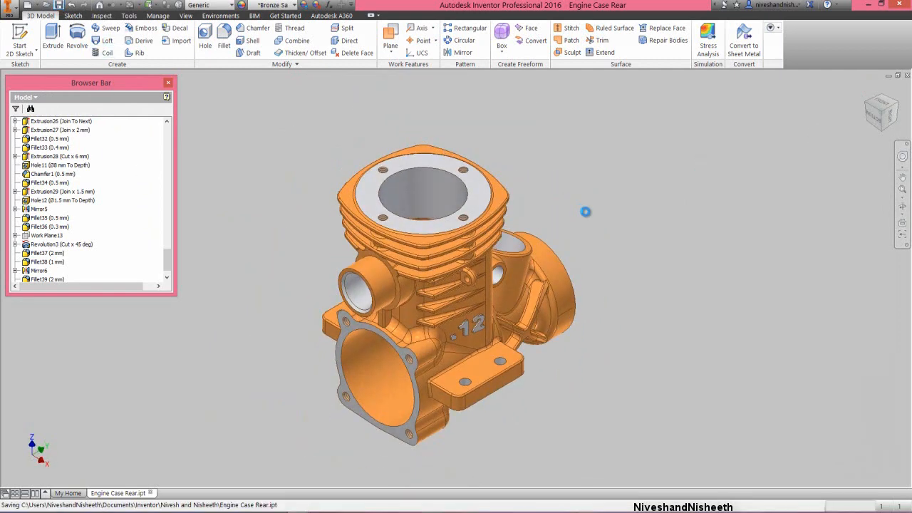
{"action": "left_click", "coordinate": [584, 244]}
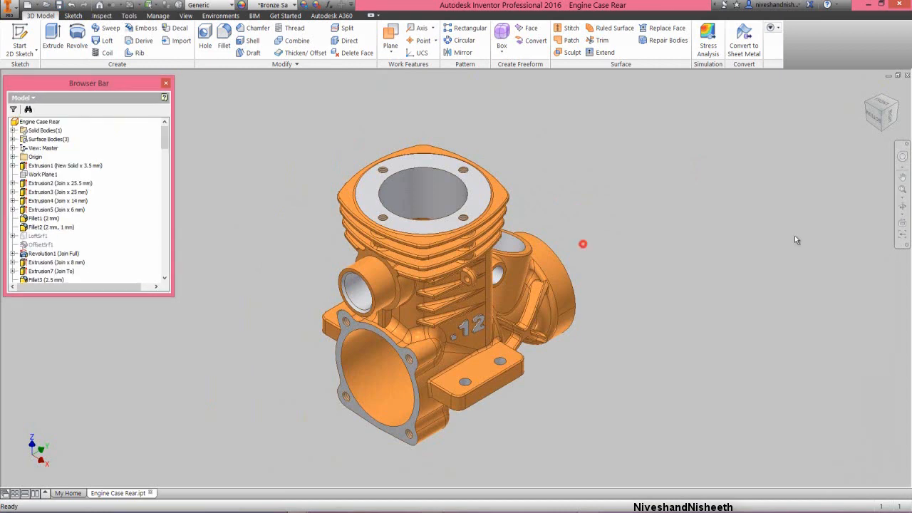
Fillet the edge chain where the cylinder opens into the front crankcase bore with a 1 mm radius and save the part.
{"action": "left_click", "coordinate": [902, 206]}
{"action": "left_click_drag", "start_coordinate": [459, 337], "coordinate": [485, 288]}
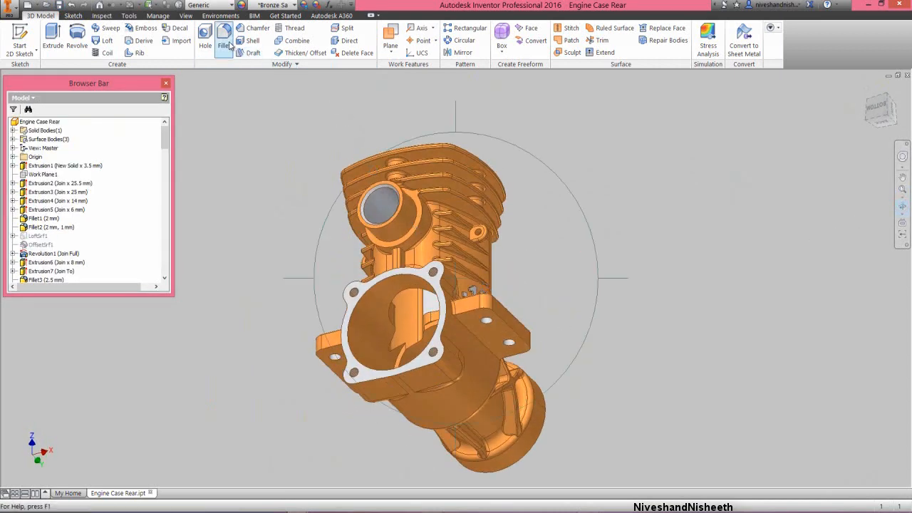
{"action": "left_click", "coordinate": [224, 40]}
{"action": "left_click", "coordinate": [394, 300]}
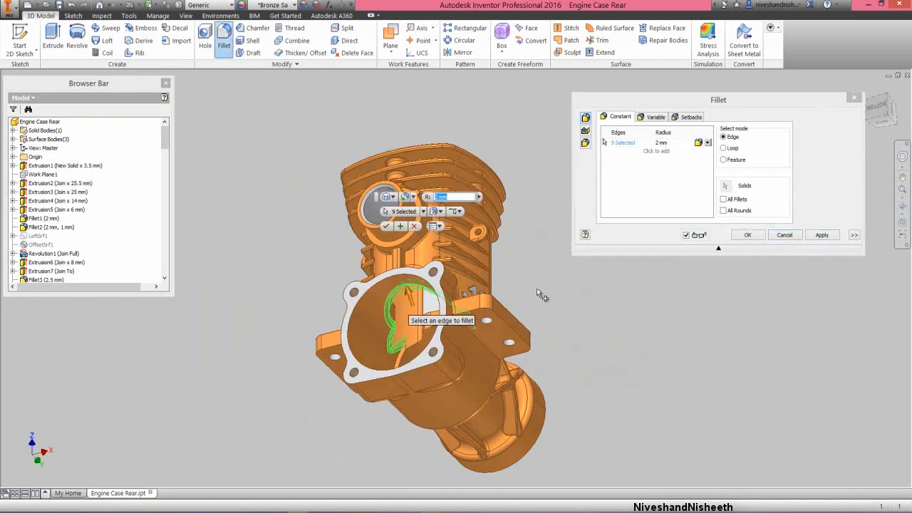
{"action": "left_click", "coordinate": [661, 143]}
{"action": "type", "text": "1"}
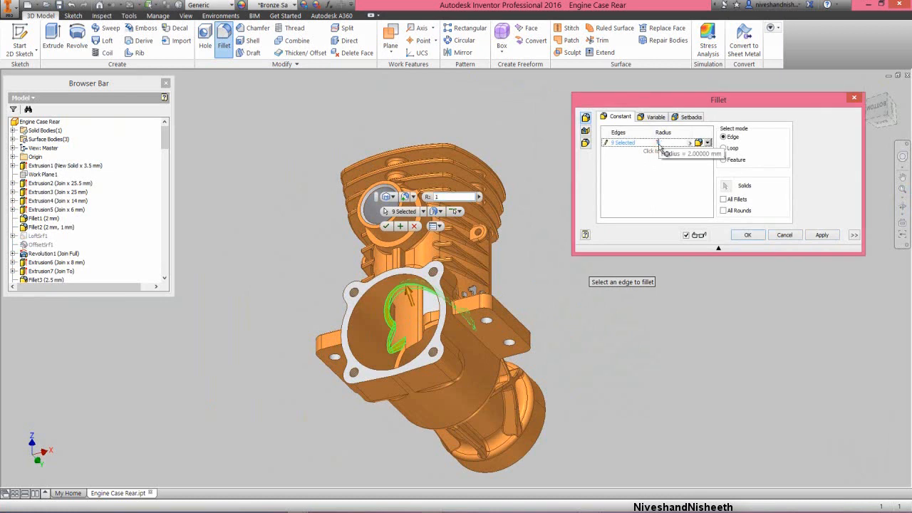
{"action": "key", "text": "Return"}
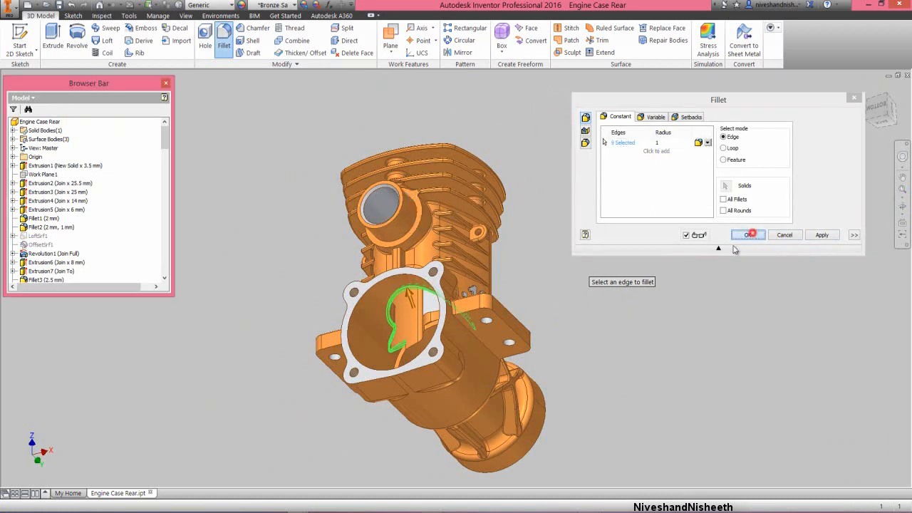
{"action": "scroll", "coordinate": [408, 343], "scroll_direction": "down", "scroll_amount": 2}
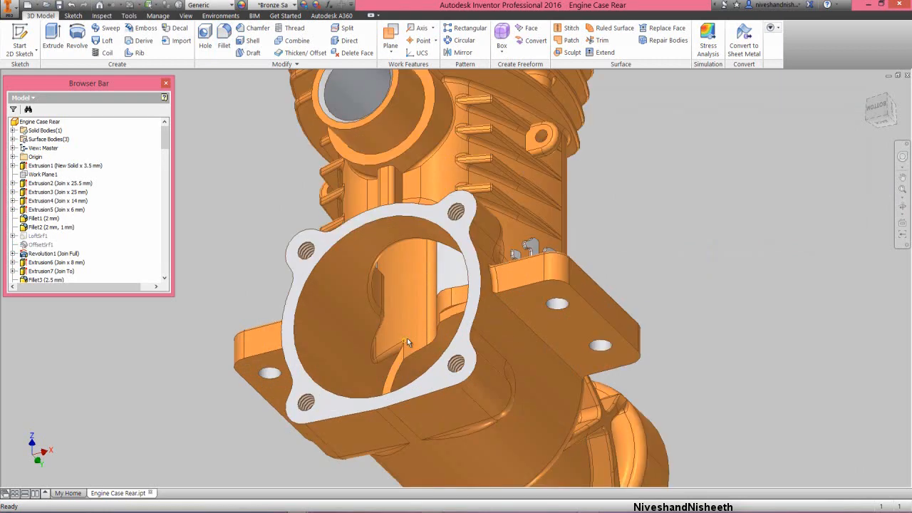
{"action": "left_click", "coordinate": [867, 90]}
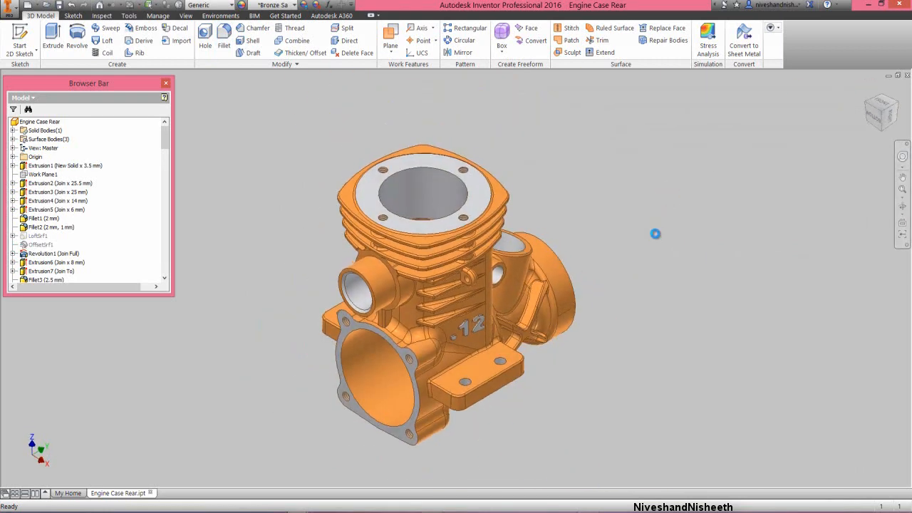
{"action": "key", "text": "ctrl+s"}
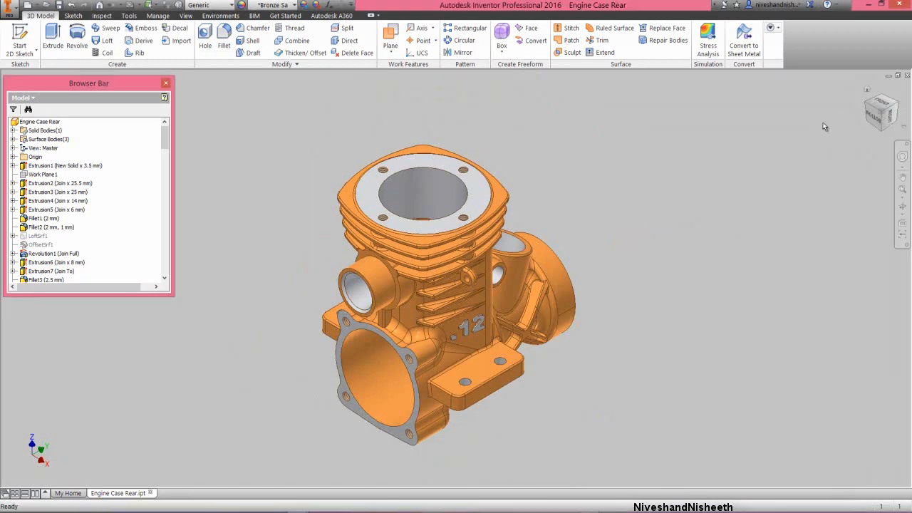
Create a sketch on the outer side face of the mounting lug below the .12 lettering and project that face's outline.
{"action": "left_click", "coordinate": [864, 99]}
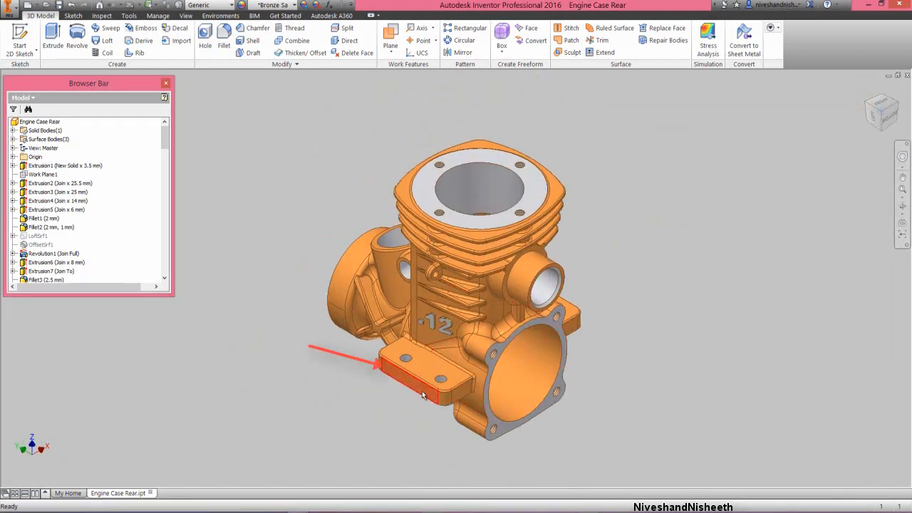
{"action": "left_click", "coordinate": [422, 396]}
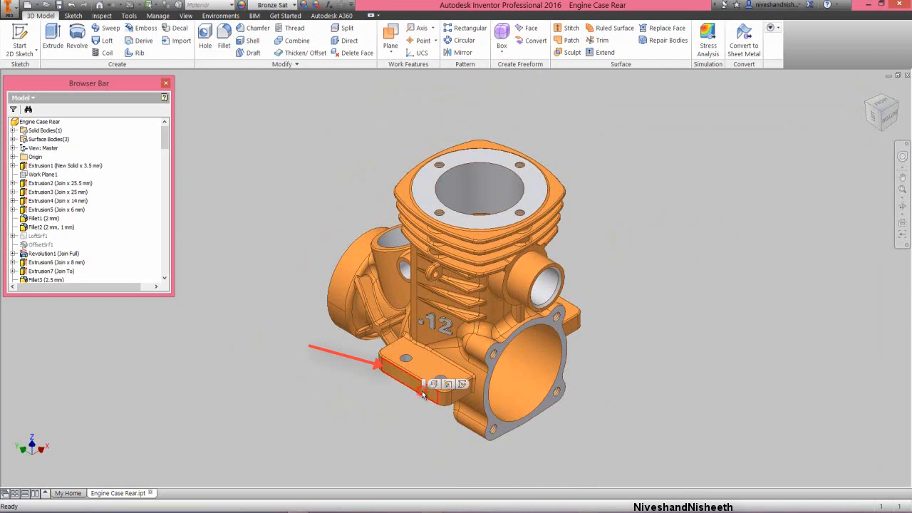
{"action": "left_click", "coordinate": [463, 384]}
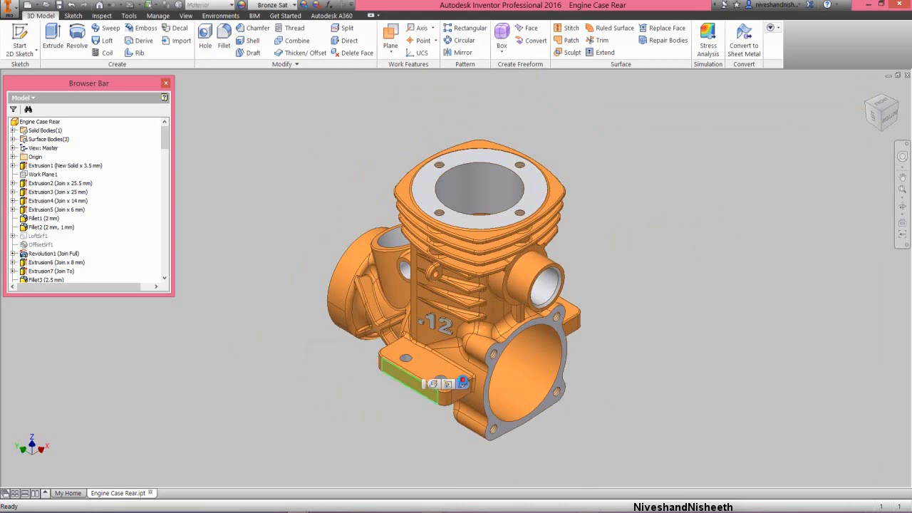
{"action": "left_click", "coordinate": [873, 122]}
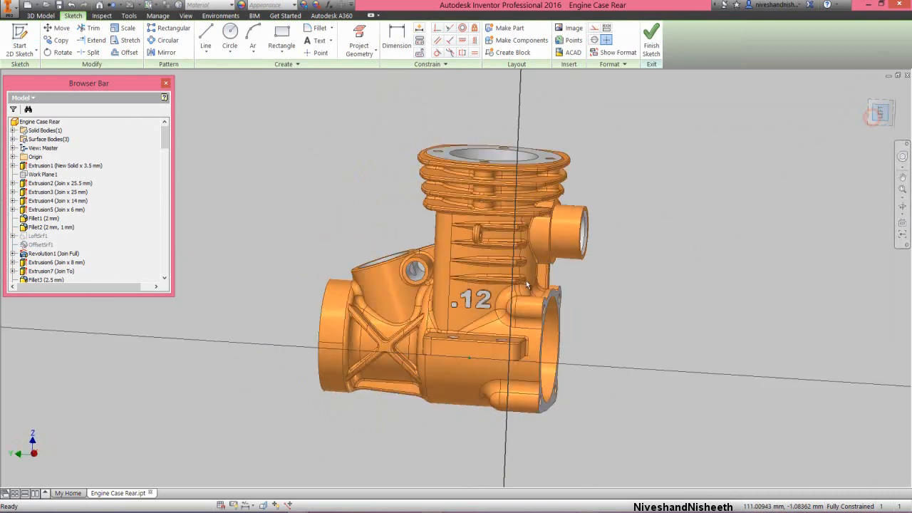
{"action": "scroll", "coordinate": [478, 313], "scroll_direction": "up", "scroll_amount": 3}
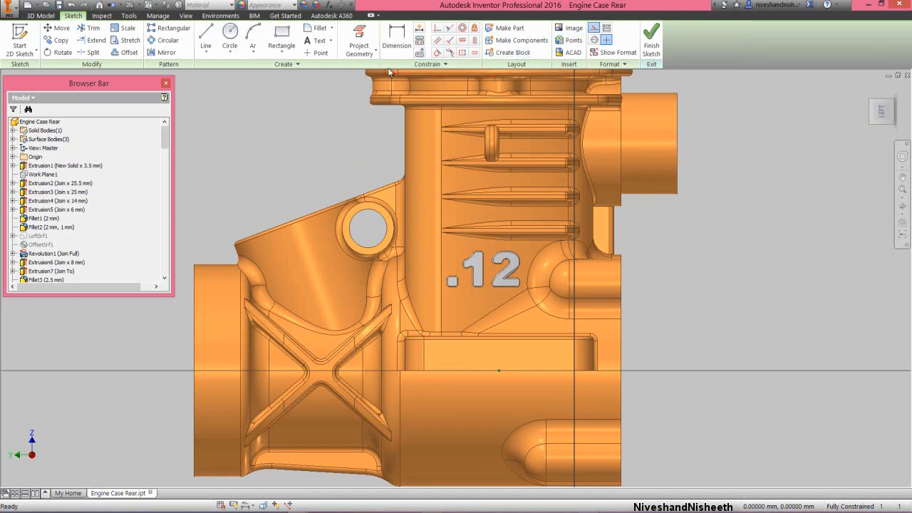
{"action": "left_click", "coordinate": [360, 39]}
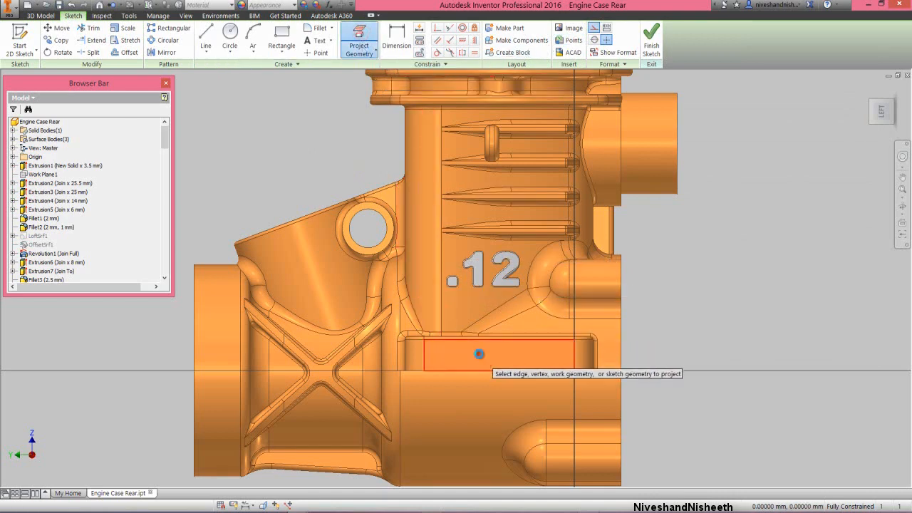
Draw a vertical construction line between the midpoints of the projected lug face's upper and lower edges.
{"action": "right_click", "coordinate": [684, 271]}
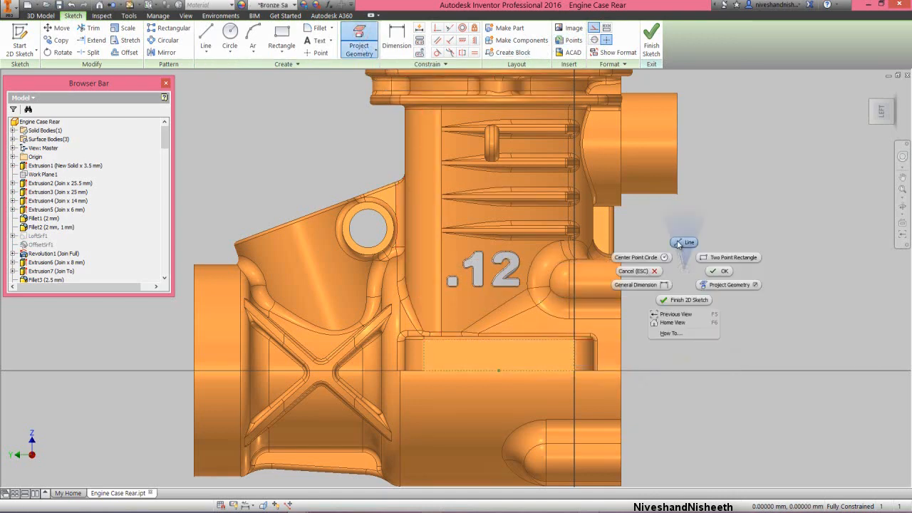
{"action": "left_click", "coordinate": [677, 240]}
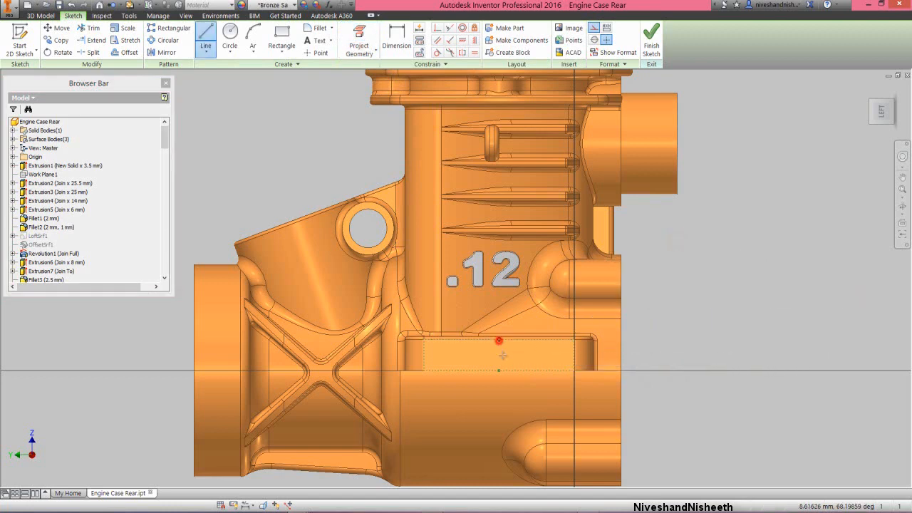
{"action": "left_click", "coordinate": [498, 339]}
{"action": "left_click", "coordinate": [496, 368]}
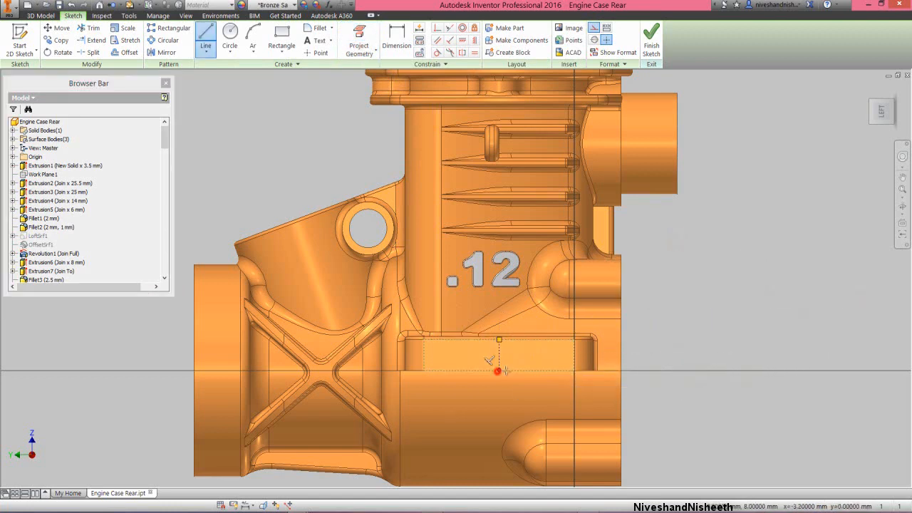
{"action": "right_click", "coordinate": [529, 352]}
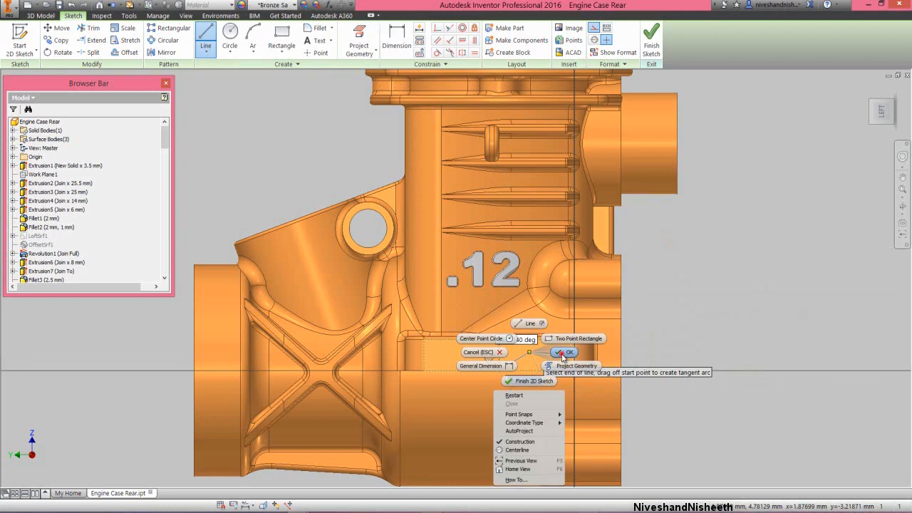
{"action": "left_click", "coordinate": [467, 358]}
{"action": "scroll", "coordinate": [467, 358], "scroll_direction": "up", "scroll_amount": 3}
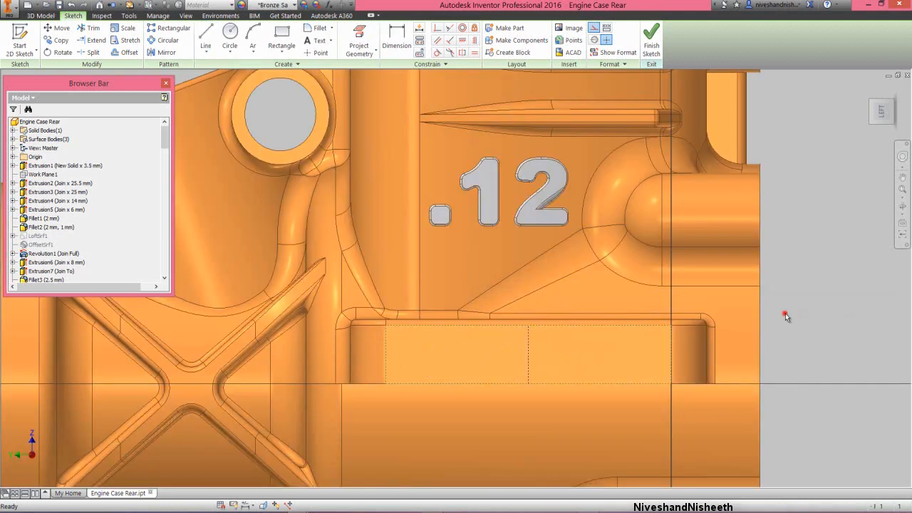
{"action": "left_click", "coordinate": [359, 41]}
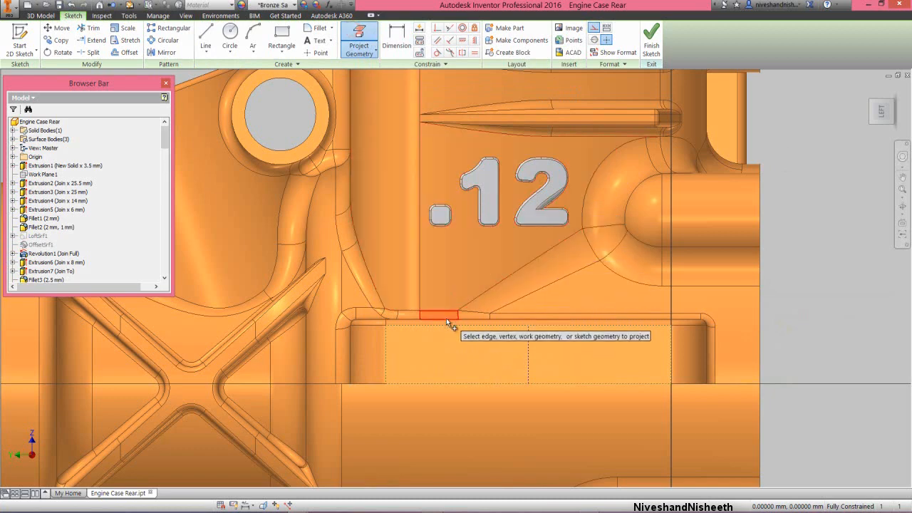
{"action": "right_click", "coordinate": [816, 114]}
{"action": "left_click", "coordinate": [853, 113]}
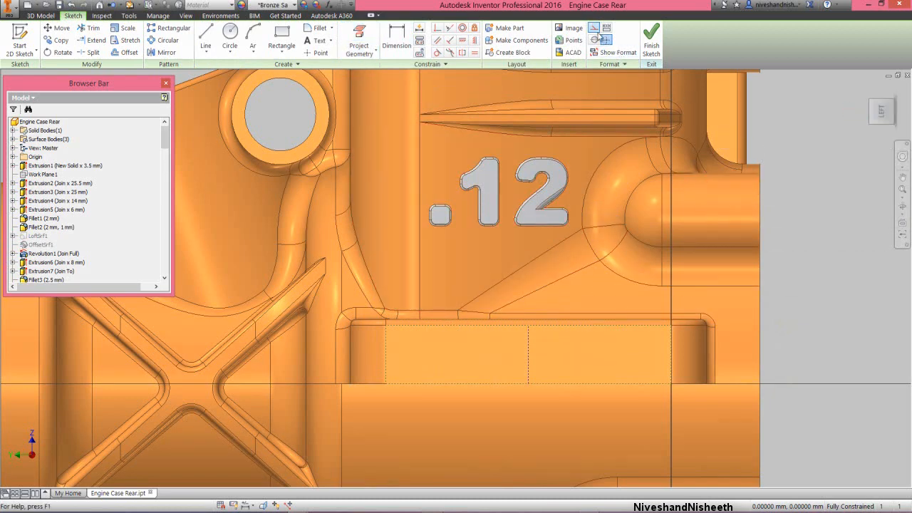
Draw a rectangle 1 mm wide and 2 mm high starting on the lug's upper edge, beside the vertical construction line.
{"action": "left_click", "coordinate": [281, 41]}
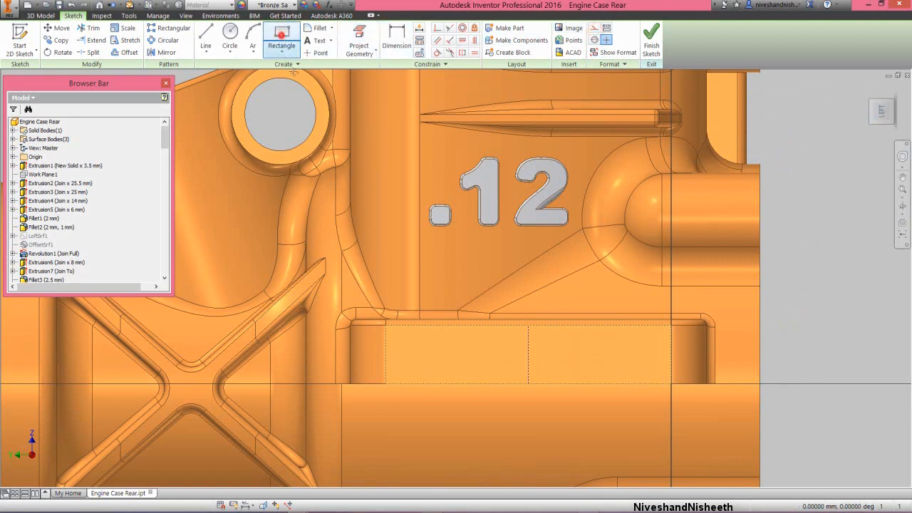
{"action": "left_click", "coordinate": [427, 319]}
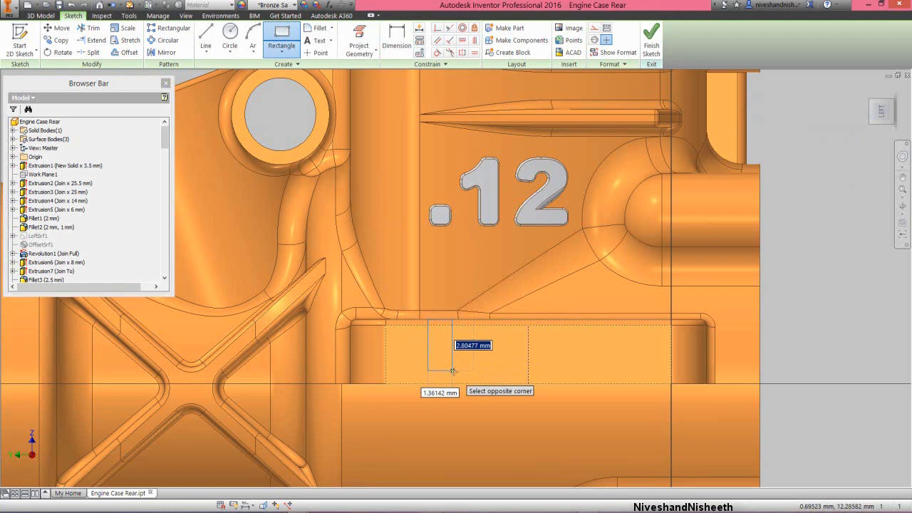
{"action": "type", "text": "2"}
{"action": "key", "text": "Tab"}
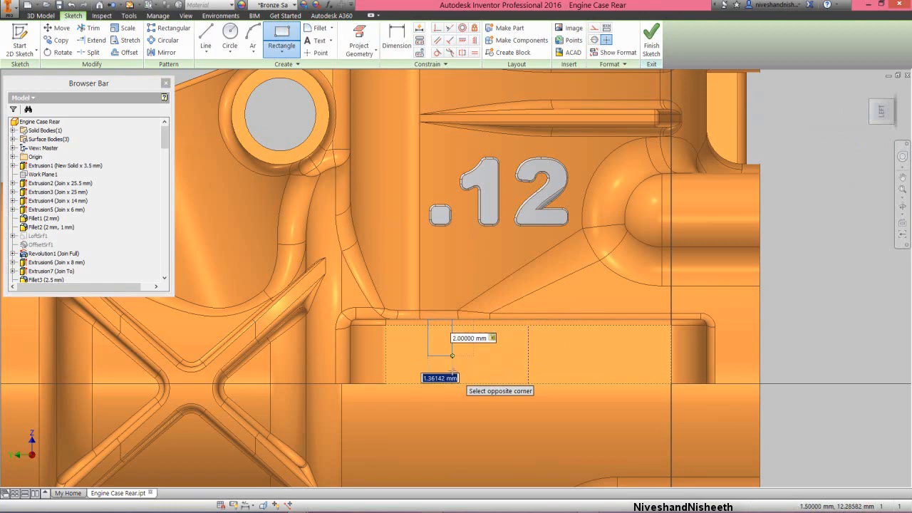
{"action": "type", "text": "4"}
{"action": "key", "text": "Return"}
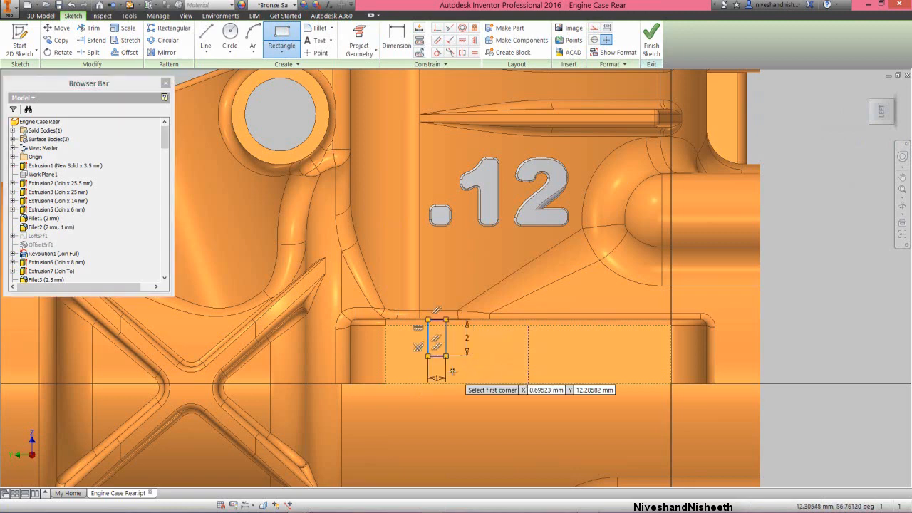
Dimension the rectangle's far vertical side 2.5 mm from the vertical construction line.
{"action": "right_click", "coordinate": [488, 358]}
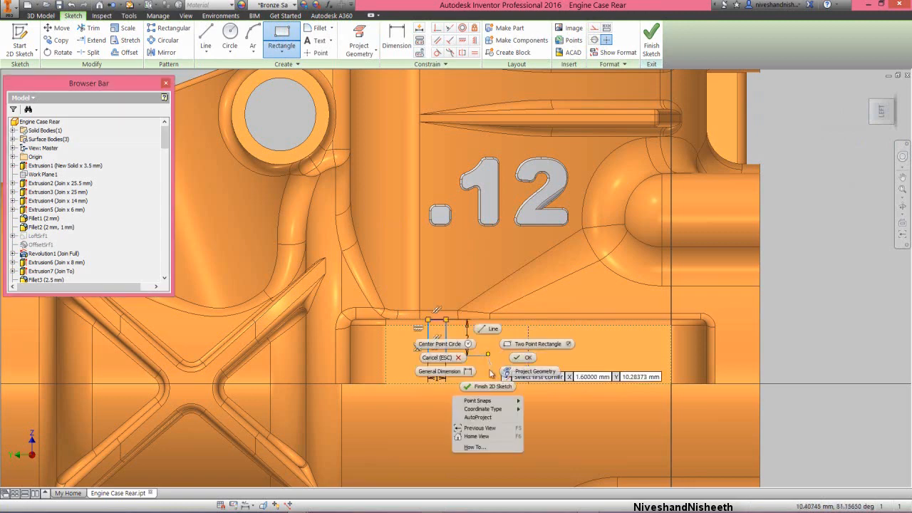
{"action": "left_click", "coordinate": [466, 371]}
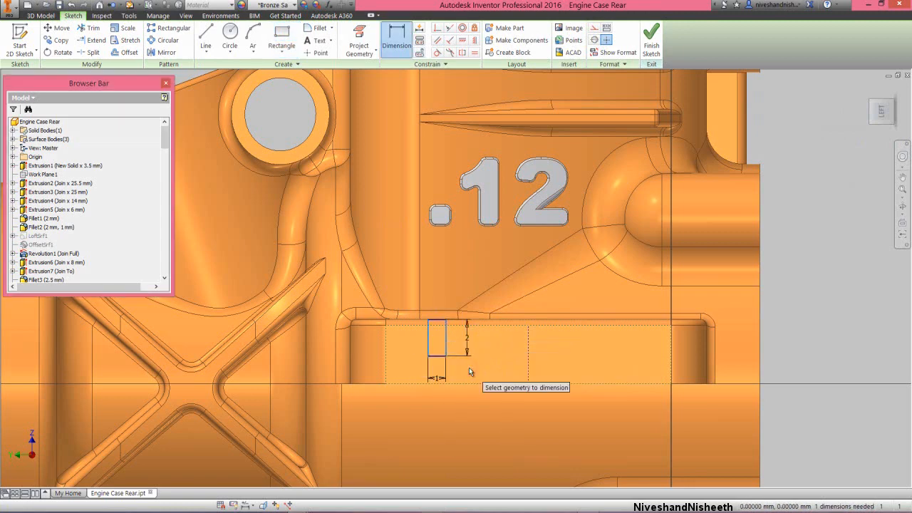
{"action": "left_click", "coordinate": [431, 342]}
{"action": "left_click", "coordinate": [527, 357]}
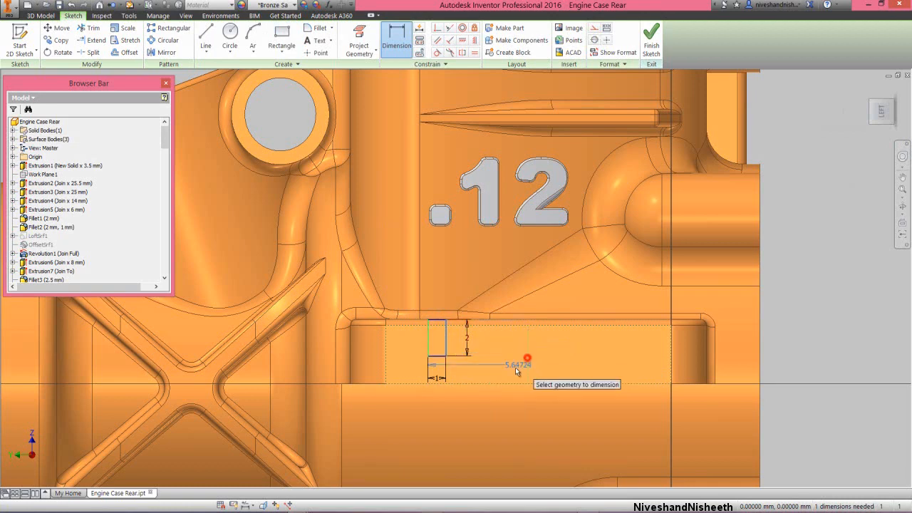
{"action": "left_click", "coordinate": [509, 369]}
{"action": "type", "text": "2.5"}
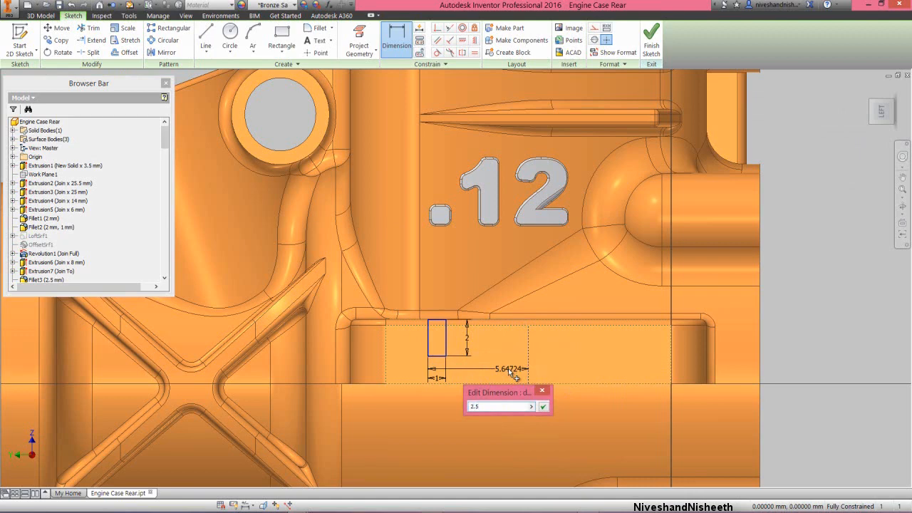
{"action": "key", "text": "Return"}
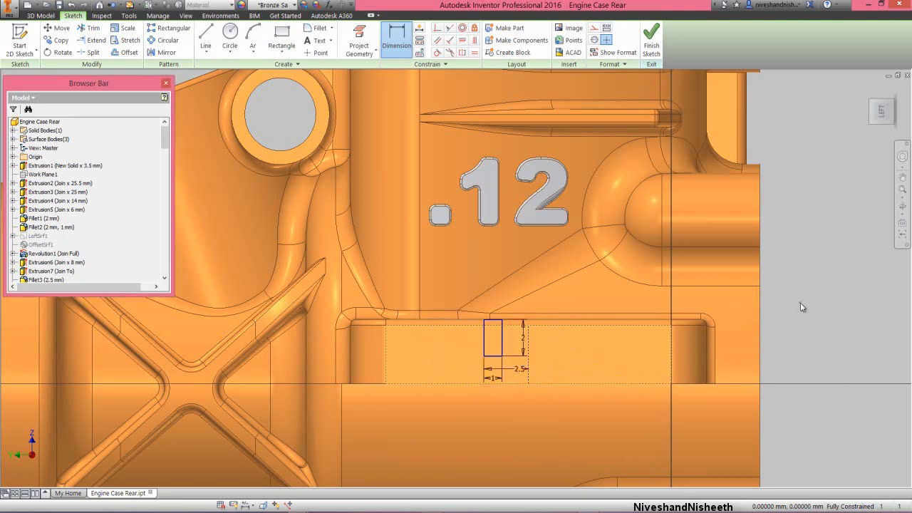
{"action": "right_click", "coordinate": [800, 302]}
{"action": "left_click", "coordinate": [825, 305]}
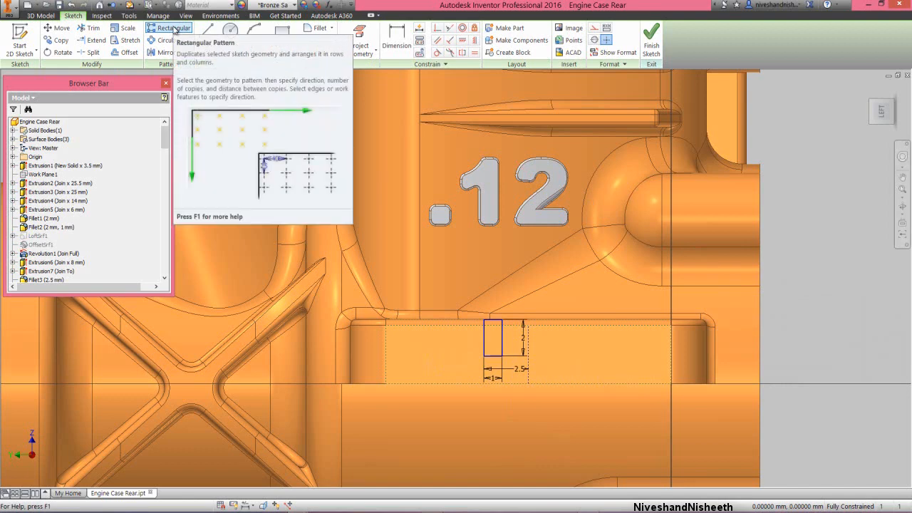
Pattern the rectangle along the lug's upper edge, across the construction line, with 3 instances spaced 2 mm, and finish the sketch.
{"action": "left_click", "coordinate": [174, 29]}
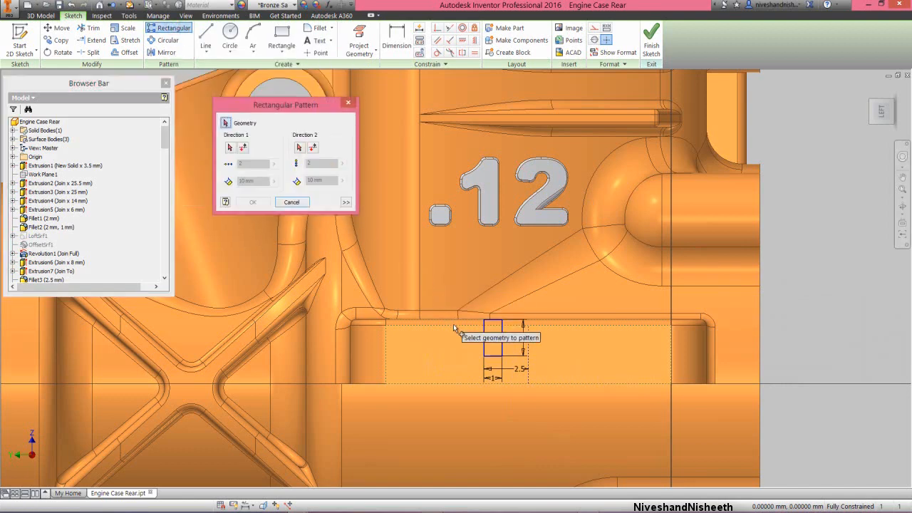
{"action": "left_click_drag", "start_coordinate": [473, 302], "coordinate": [517, 369]}
{"action": "left_click", "coordinate": [282, 105]}
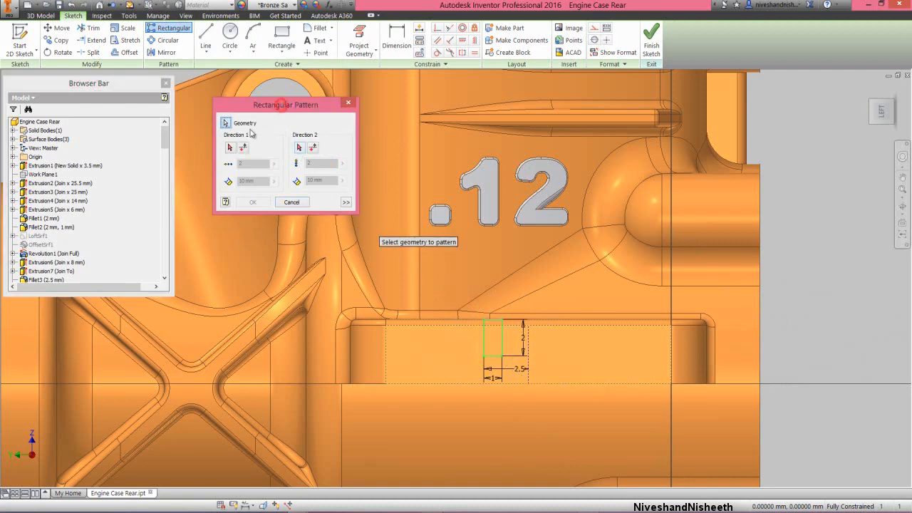
{"action": "left_click", "coordinate": [230, 147]}
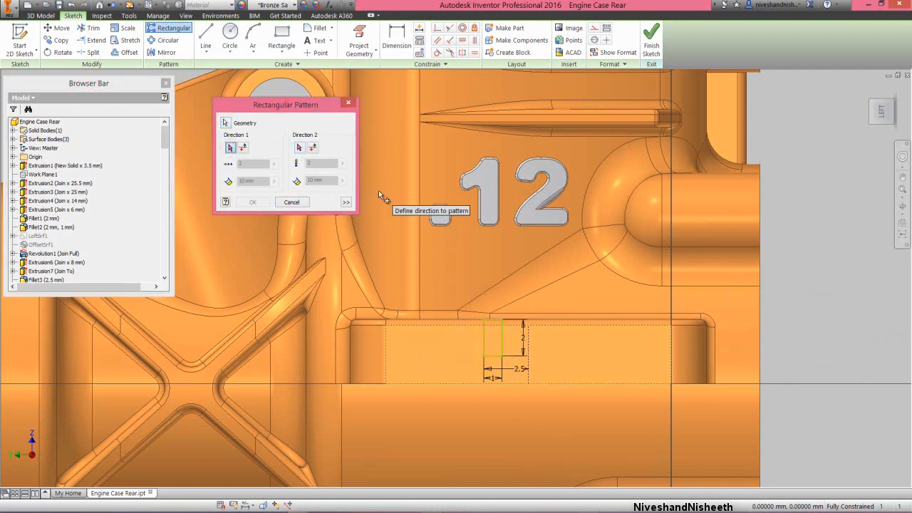
{"action": "left_click", "coordinate": [554, 317]}
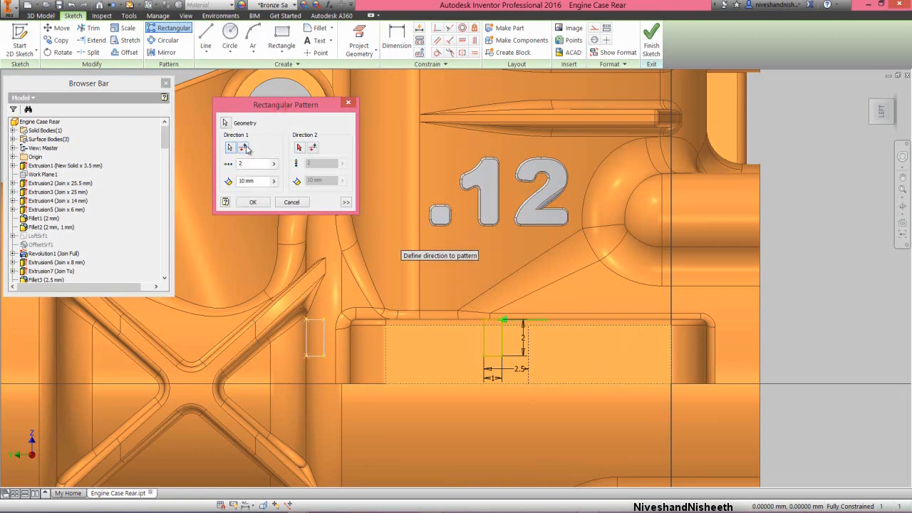
{"action": "left_click", "coordinate": [245, 147]}
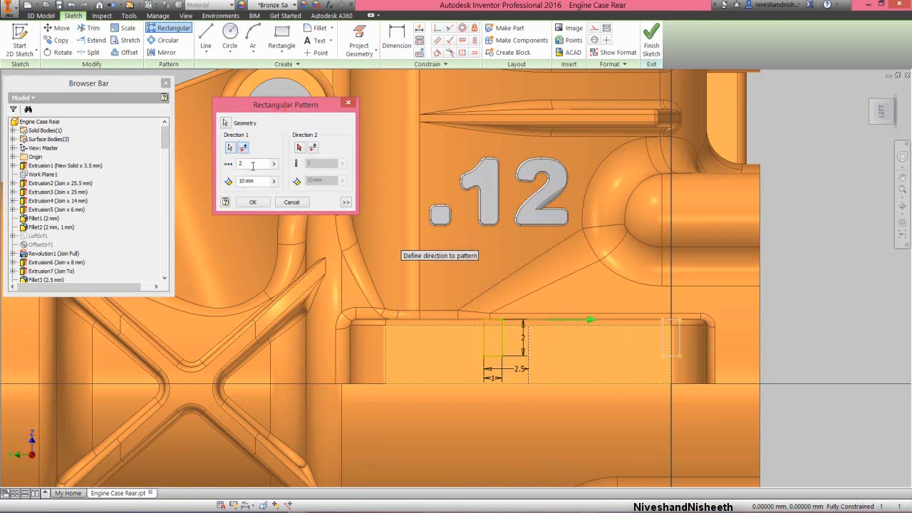
{"action": "double_click", "coordinate": [252, 164]}
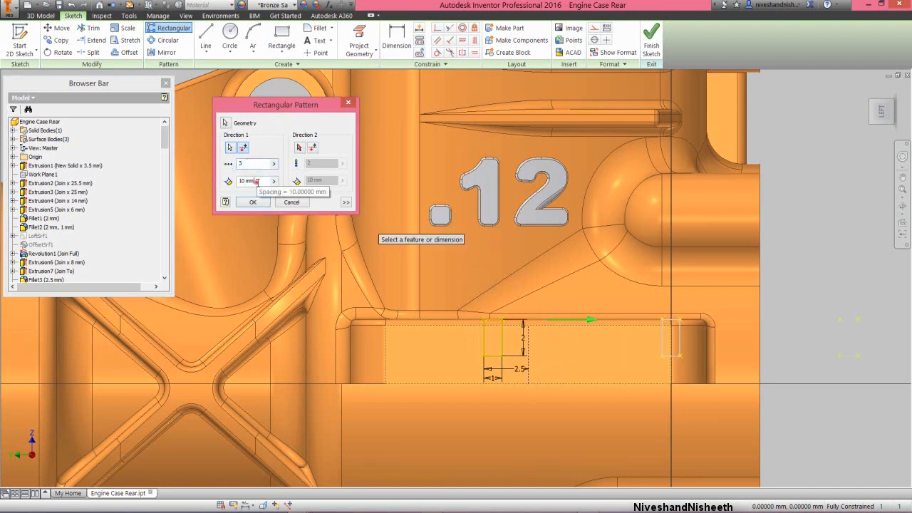
{"action": "double_click", "coordinate": [255, 181]}
{"action": "type", "text": "2"}
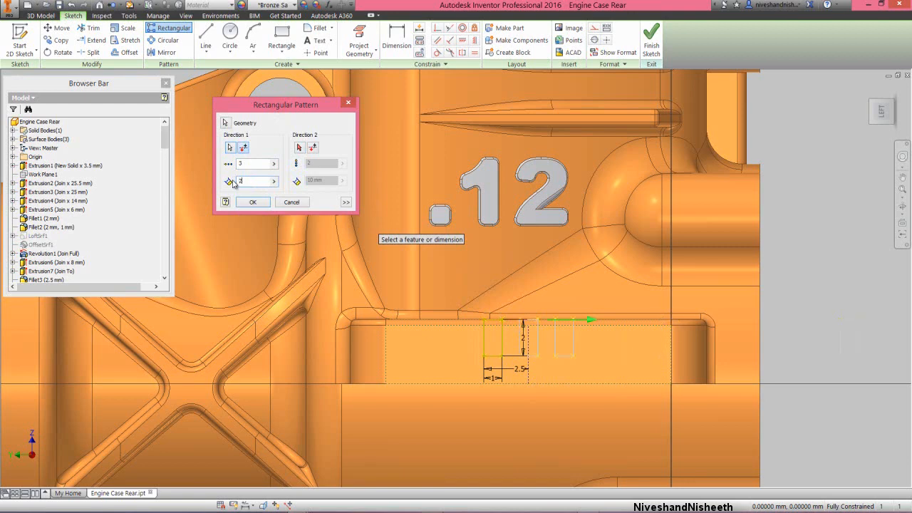
{"action": "left_click", "coordinate": [255, 203]}
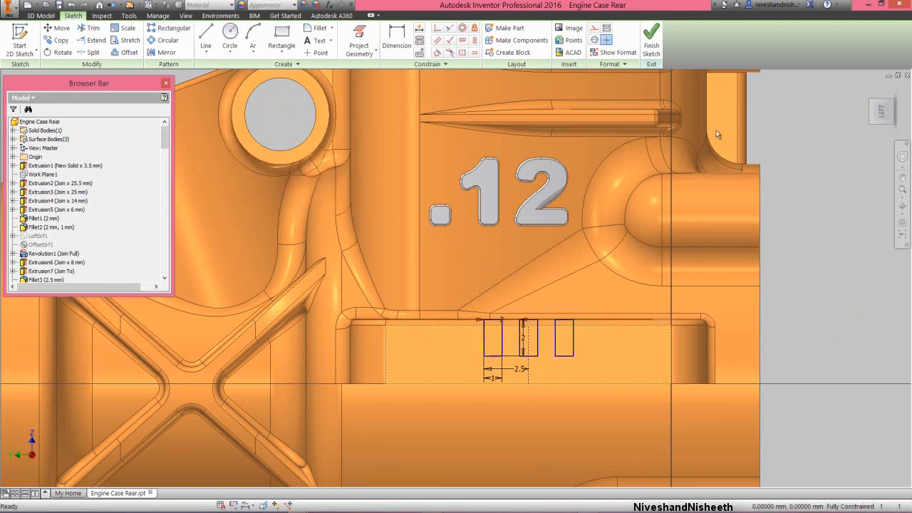
{"action": "left_click", "coordinate": [651, 42]}
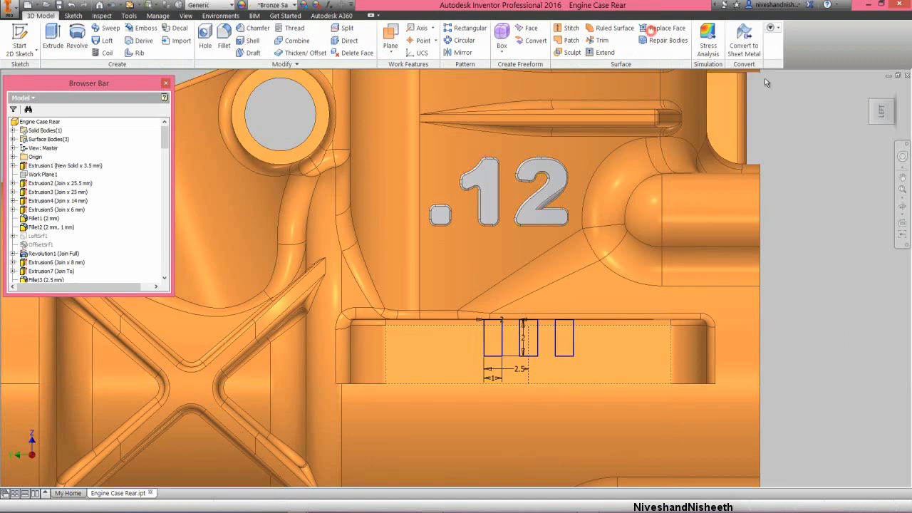
Extrude the three rectangles as a 6 mm deep cut into the mounting lug.
{"action": "left_click", "coordinate": [893, 105]}
{"action": "scroll", "coordinate": [419, 389], "scroll_direction": "down", "scroll_amount": 5}
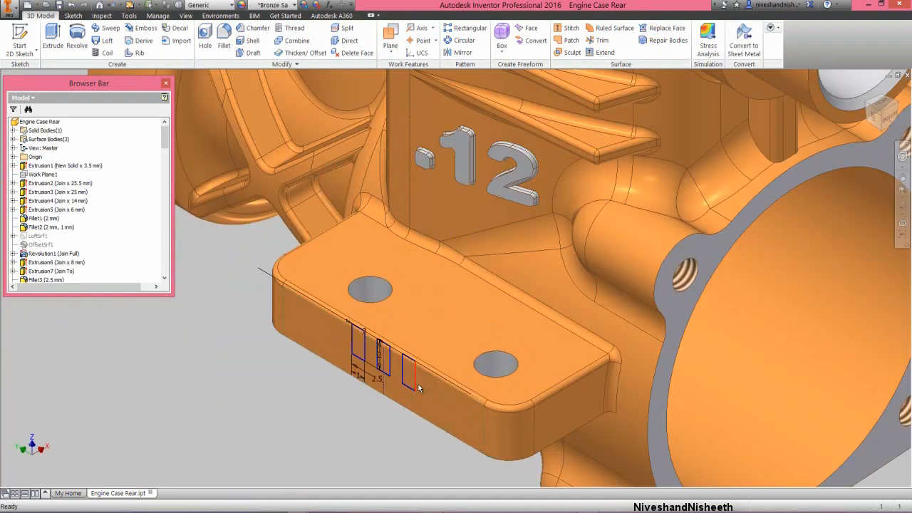
{"action": "scroll", "coordinate": [381, 370], "scroll_direction": "down", "scroll_amount": 3}
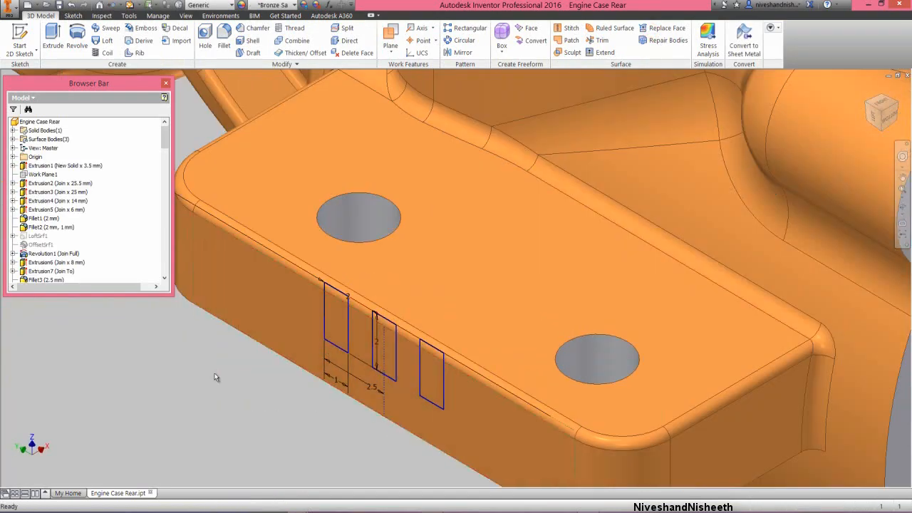
{"action": "key", "text": "e"}
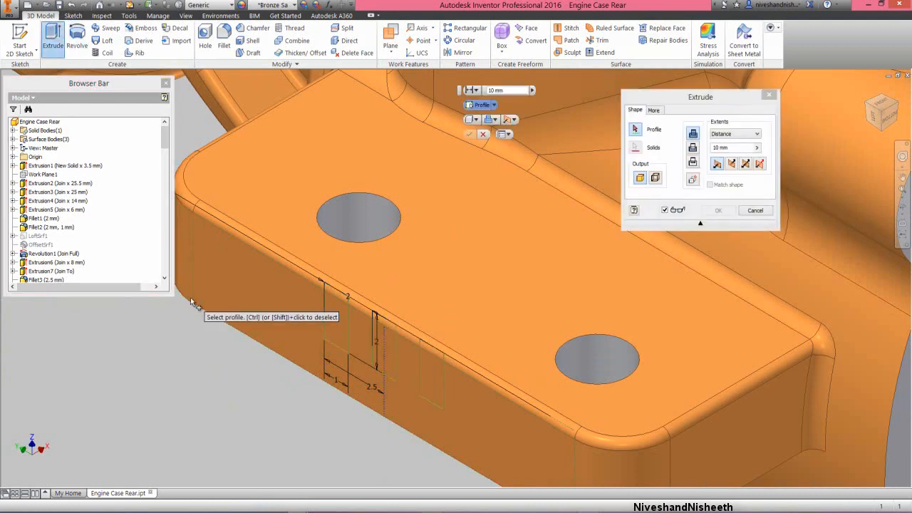
{"action": "left_click", "coordinate": [336, 323]}
{"action": "left_click", "coordinate": [382, 341]}
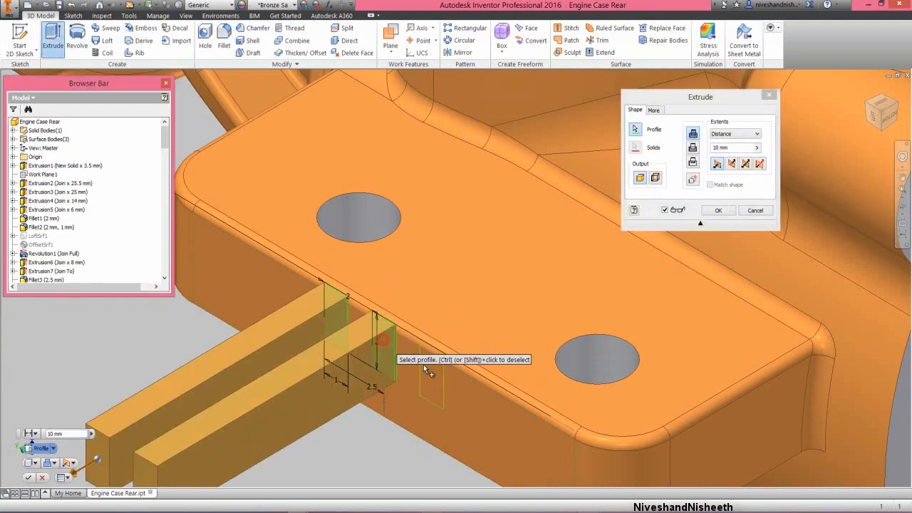
{"action": "left_click", "coordinate": [435, 364]}
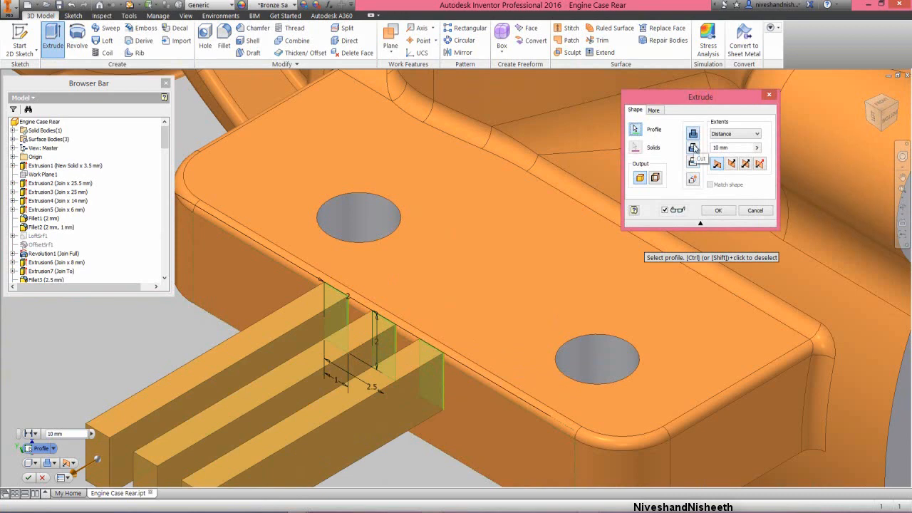
{"action": "left_click", "coordinate": [693, 147]}
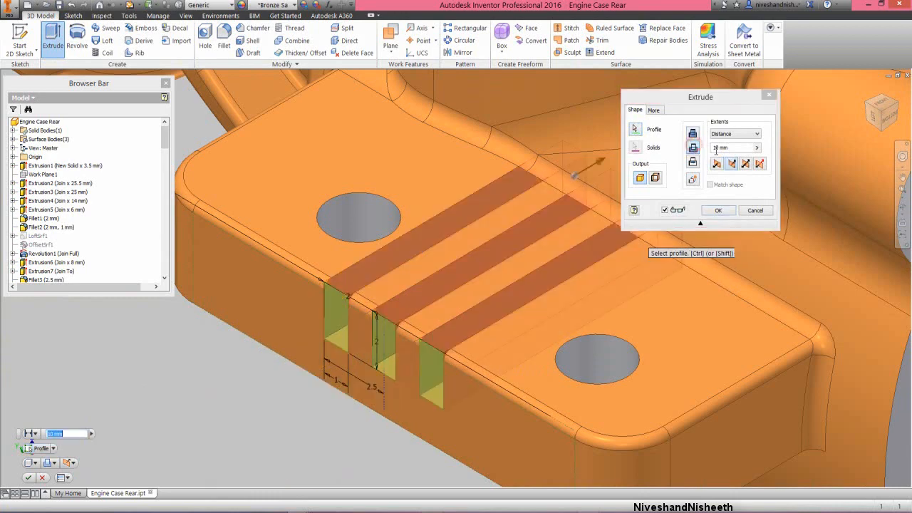
{"action": "left_click_drag", "start_coordinate": [735, 150], "coordinate": [707, 152]}
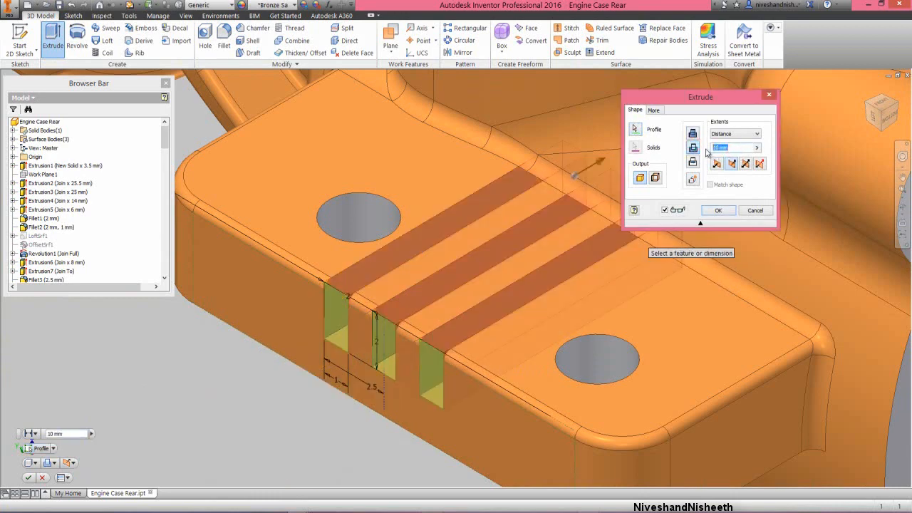
{"action": "left_click", "coordinate": [717, 210]}
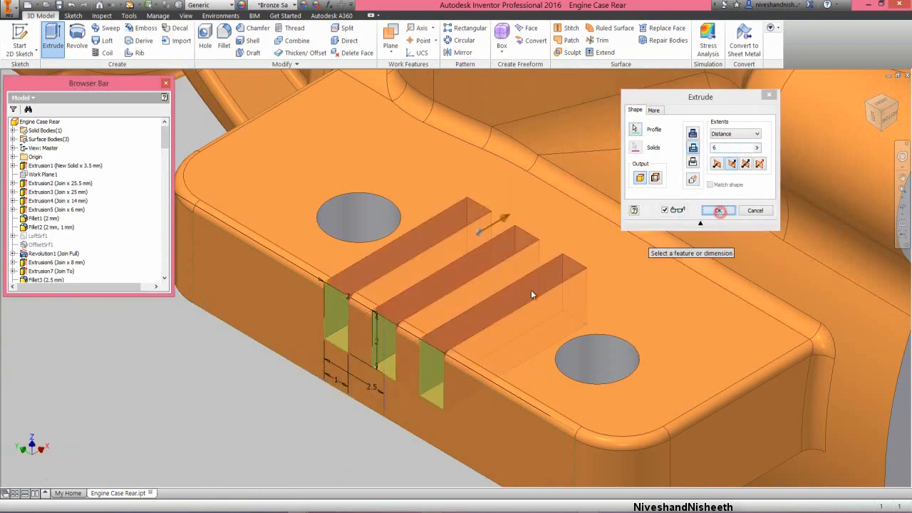
Set Hole9's distance from the mounting lug's end edge to 4.7 mm and update the part.
{"action": "scroll", "coordinate": [424, 358], "scroll_direction": "down", "scroll_amount": 5}
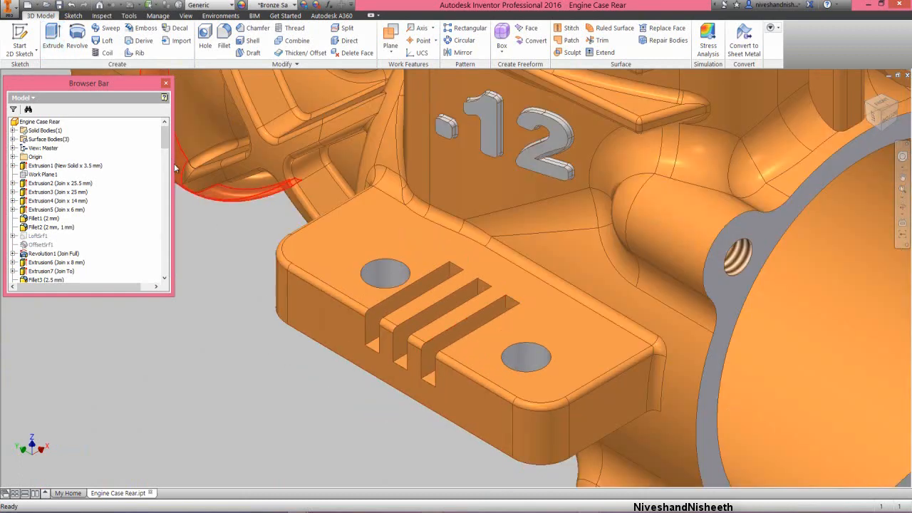
{"action": "left_click_drag", "start_coordinate": [164, 145], "coordinate": [181, 231]}
{"action": "left_click", "coordinate": [54, 271]}
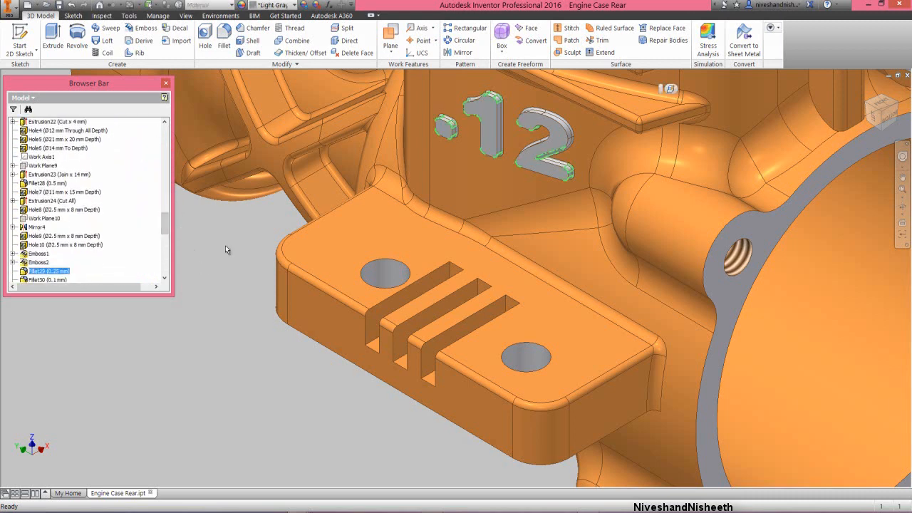
{"action": "left_click", "coordinate": [39, 236]}
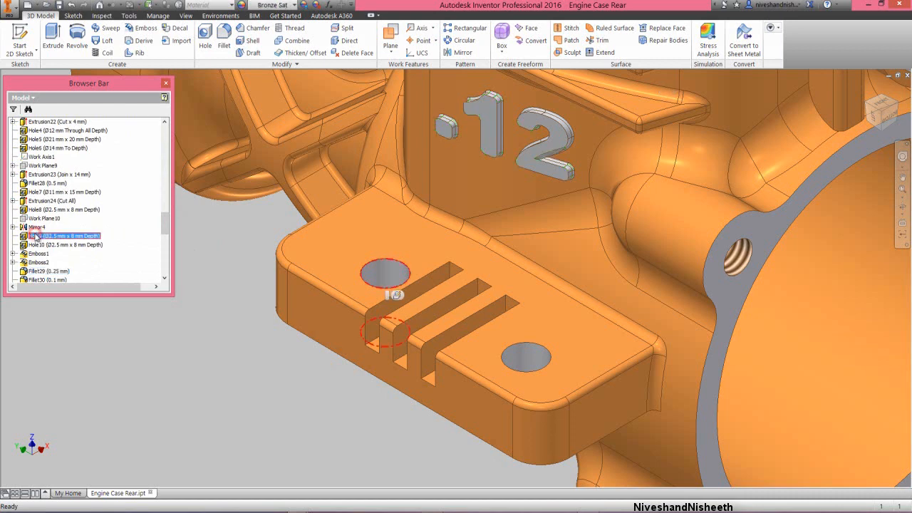
{"action": "right_click", "coordinate": [37, 237]}
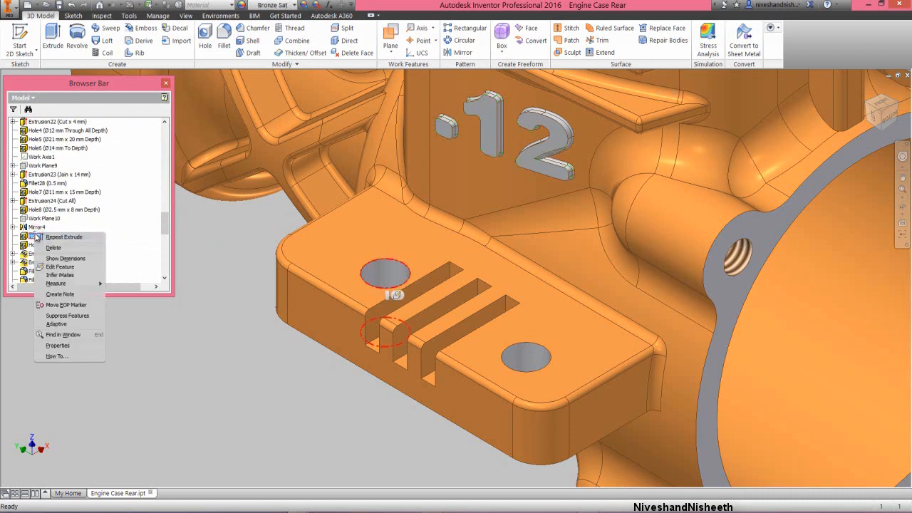
{"action": "left_click", "coordinate": [82, 260]}
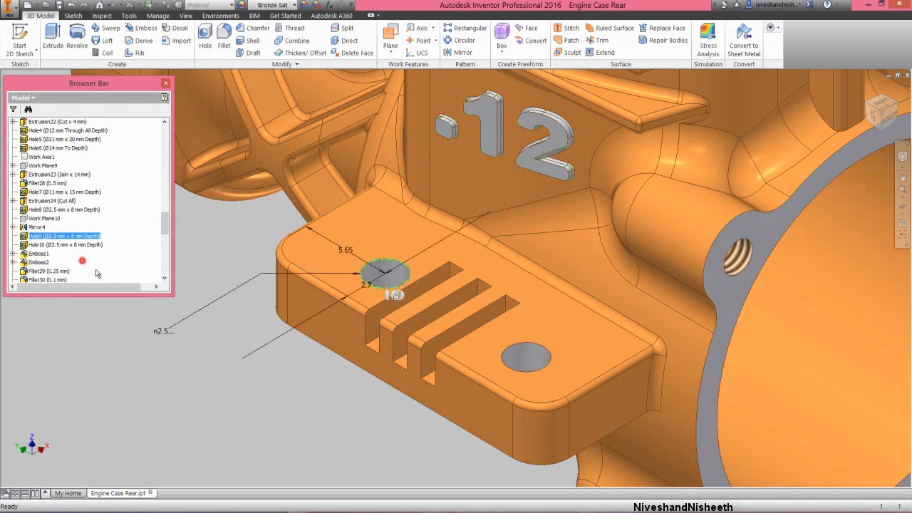
{"action": "double_click", "coordinate": [345, 250]}
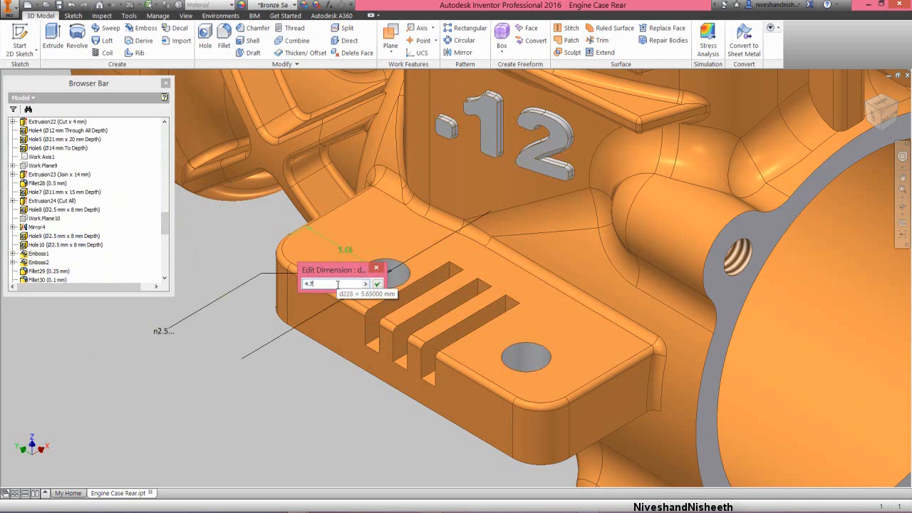
{"action": "type", "text": "4.7"}
{"action": "left_click", "coordinate": [377, 283]}
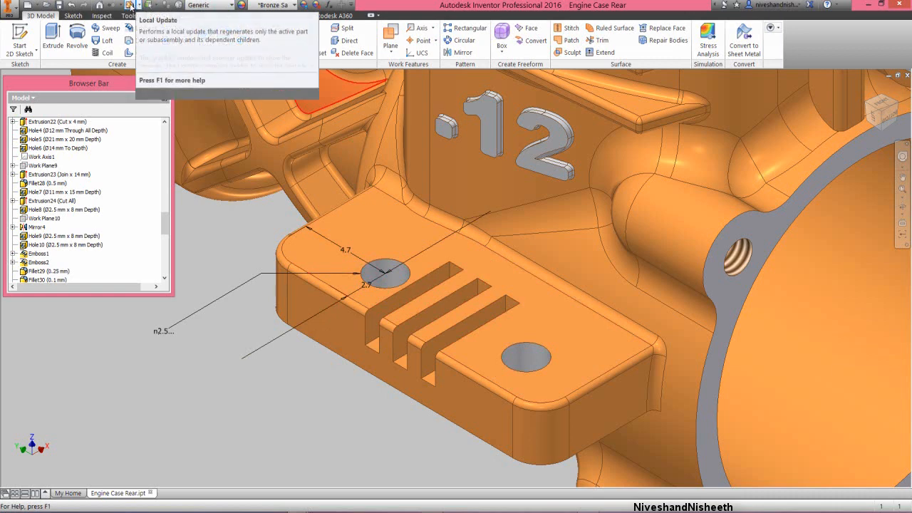
{"action": "left_click", "coordinate": [131, 6]}
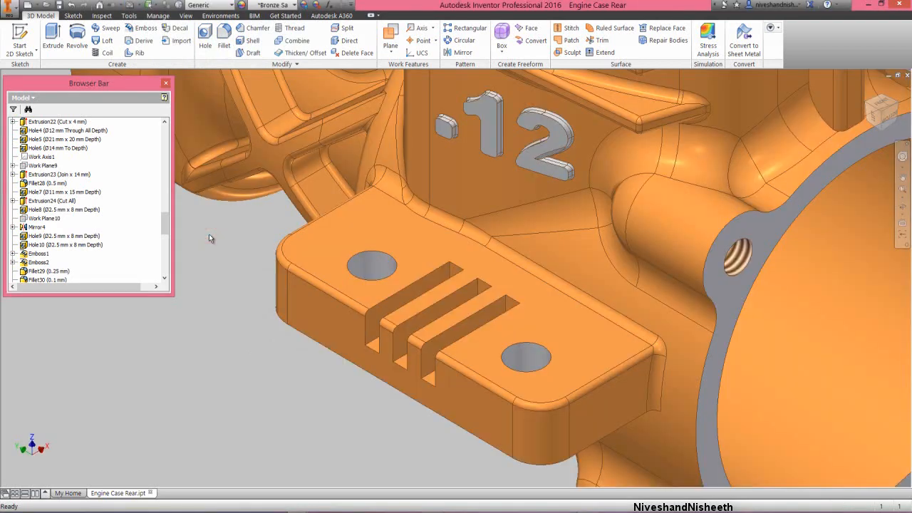
Set Hole10's distance from the mounting lug's end edge to 4.7 mm, update the part and save it.
{"action": "right_click", "coordinate": [48, 244]}
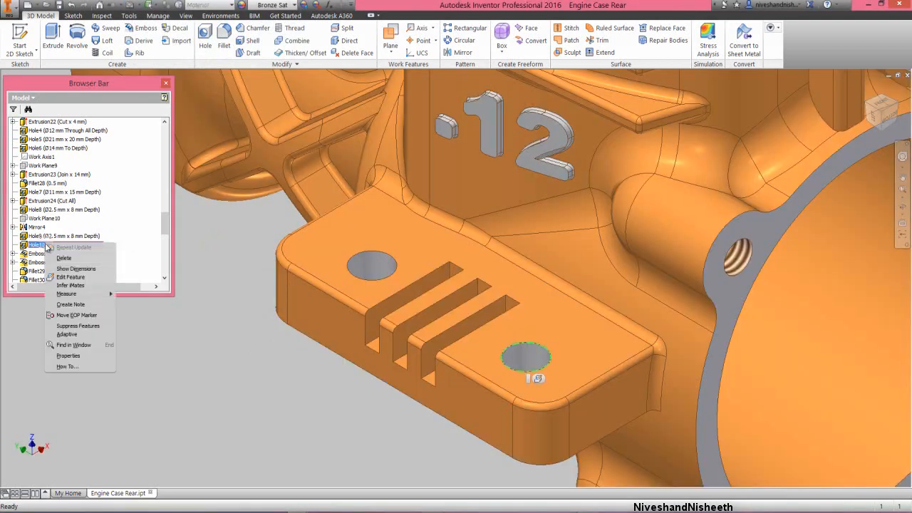
{"action": "left_click", "coordinate": [71, 269]}
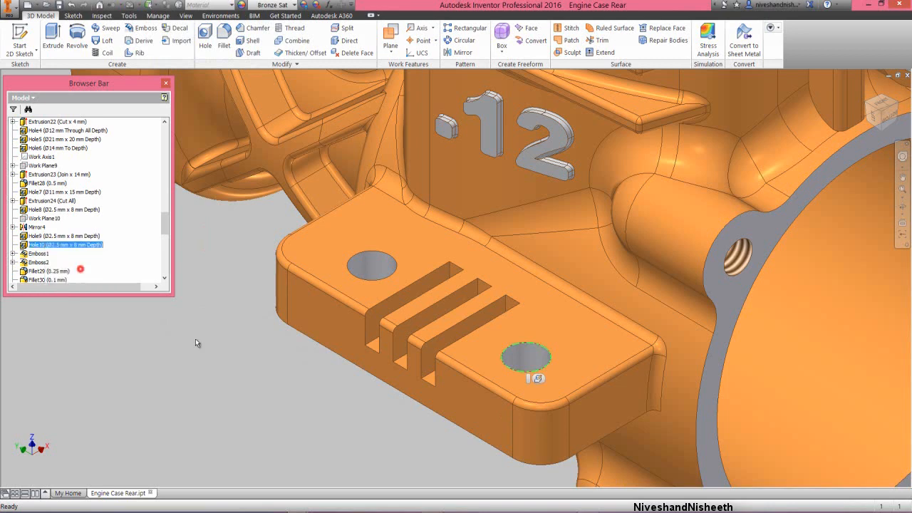
{"action": "double_click", "coordinate": [554, 373]}
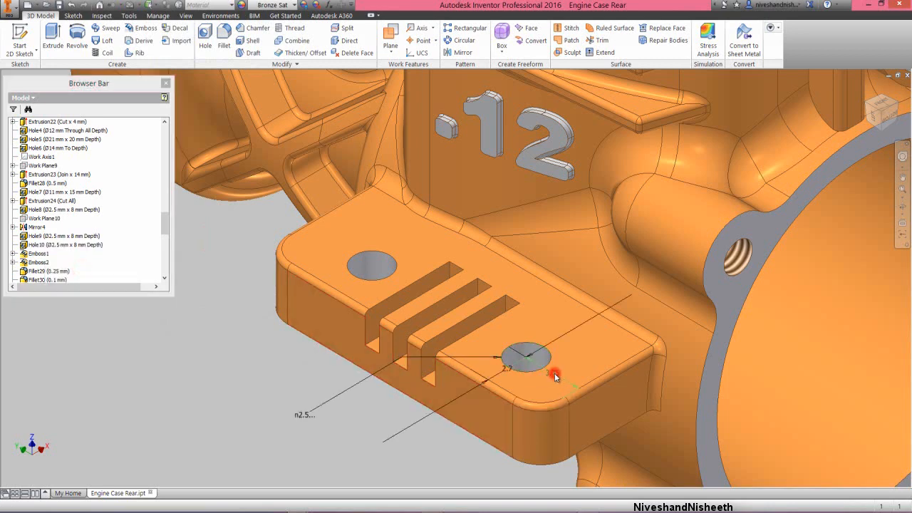
{"action": "type", "text": "4.7"}
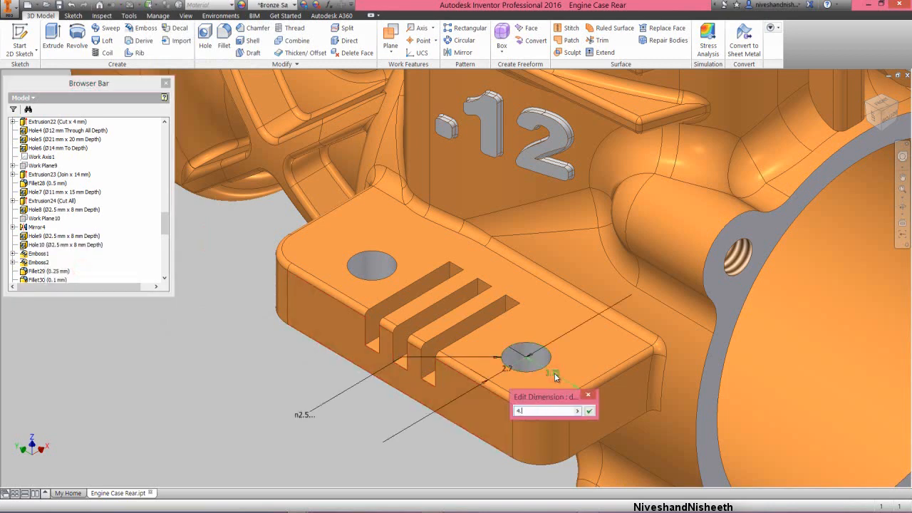
{"action": "left_click", "coordinate": [588, 411]}
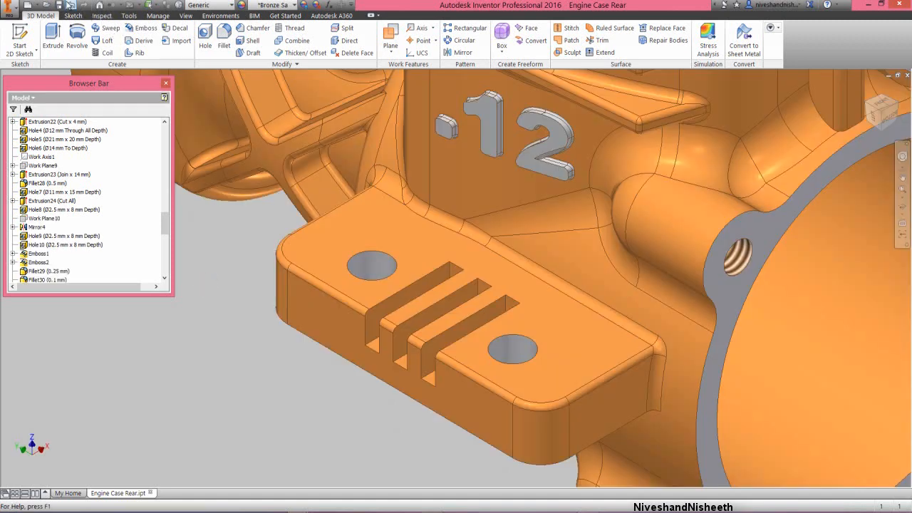
{"action": "left_click", "coordinate": [59, 4]}
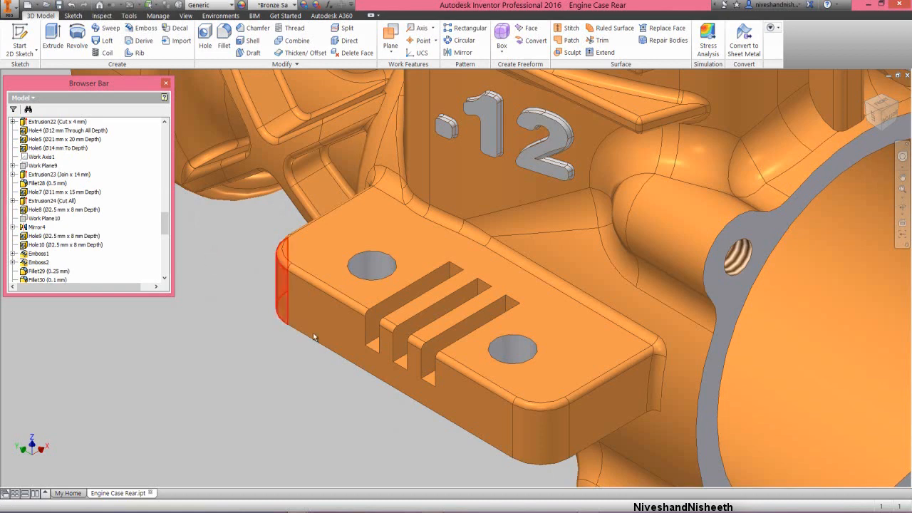
Fillet the six vertical corner edges at the closed ends of the lug's three slots with a 0.5 mm radius.
{"action": "scroll", "coordinate": [314, 337], "scroll_direction": "down", "scroll_amount": 5}
{"action": "scroll", "coordinate": [314, 336], "scroll_direction": "down", "scroll_amount": 3}
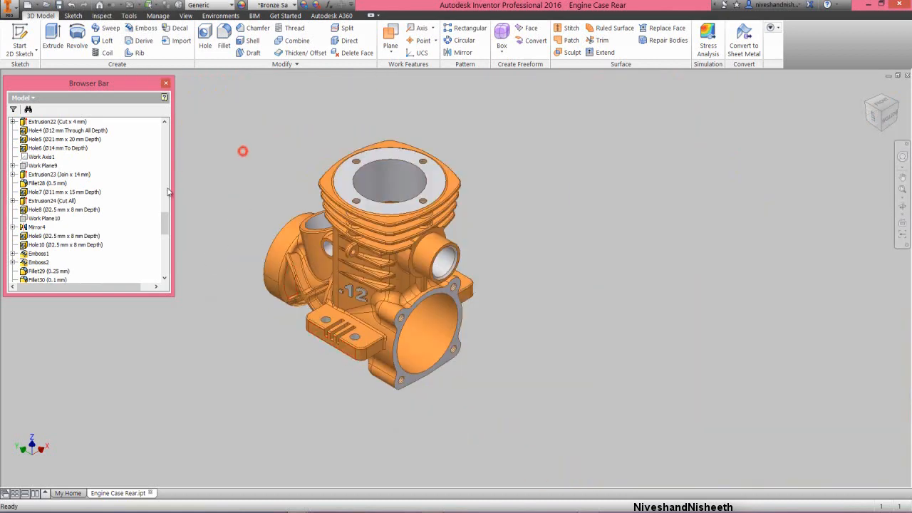
{"action": "scroll", "coordinate": [164, 221], "scroll_direction": "down", "scroll_amount": 10}
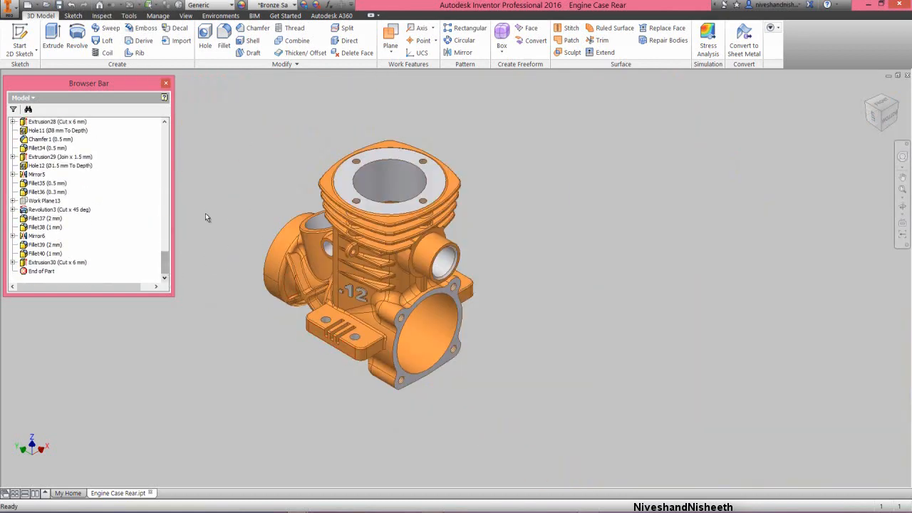
{"action": "scroll", "coordinate": [355, 337], "scroll_direction": "up", "scroll_amount": 8}
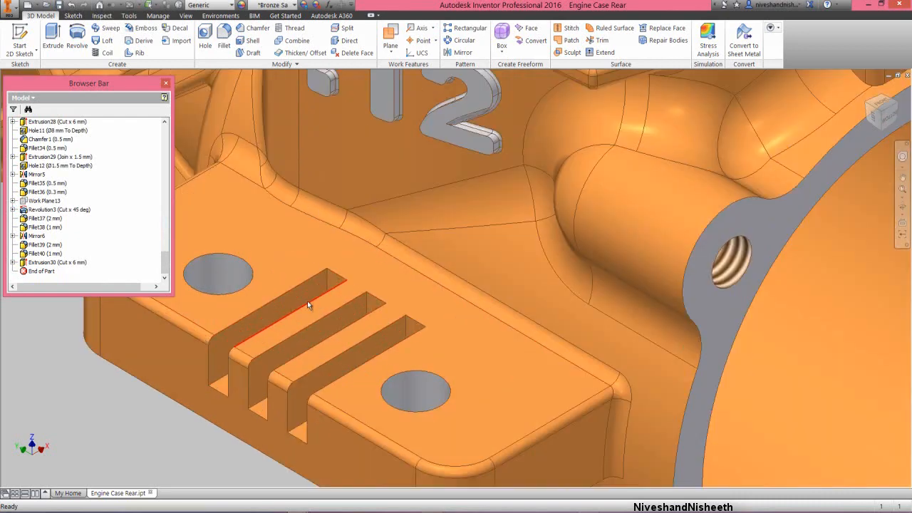
{"action": "left_click", "coordinate": [229, 32]}
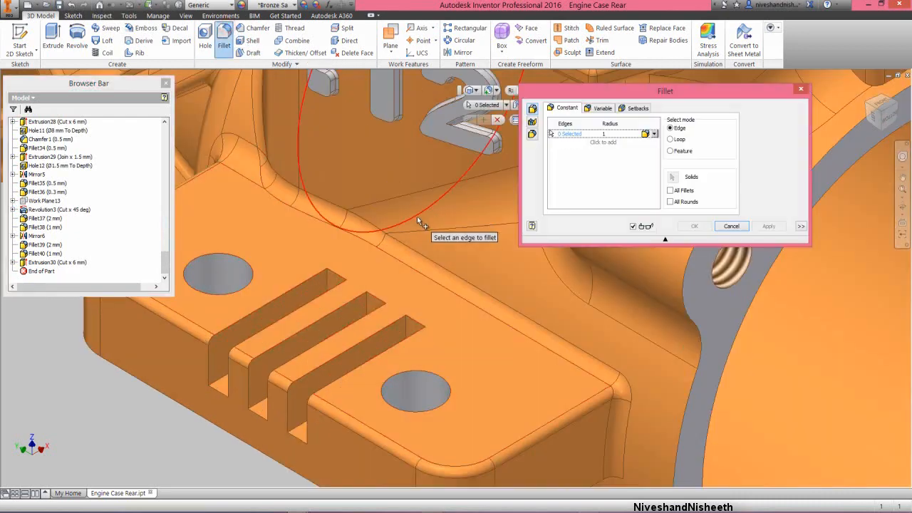
{"action": "left_click", "coordinate": [329, 282]}
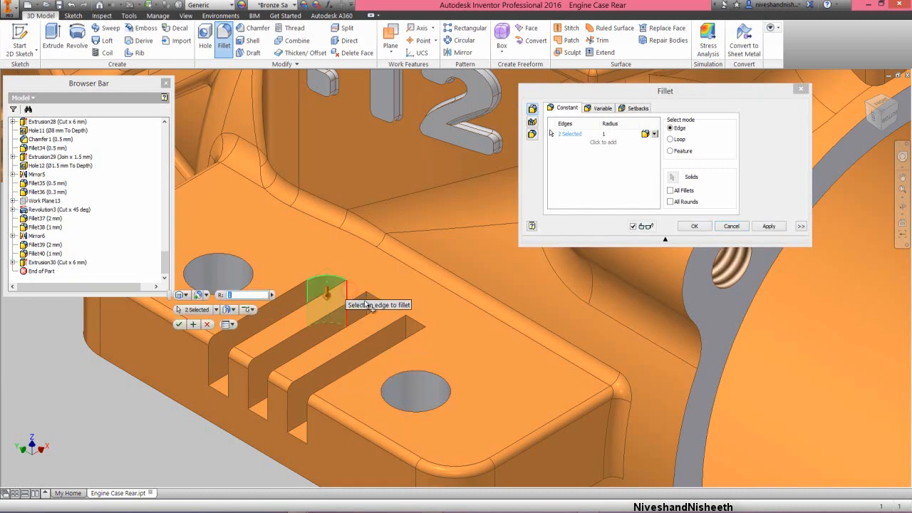
{"action": "left_click", "coordinate": [364, 303]}
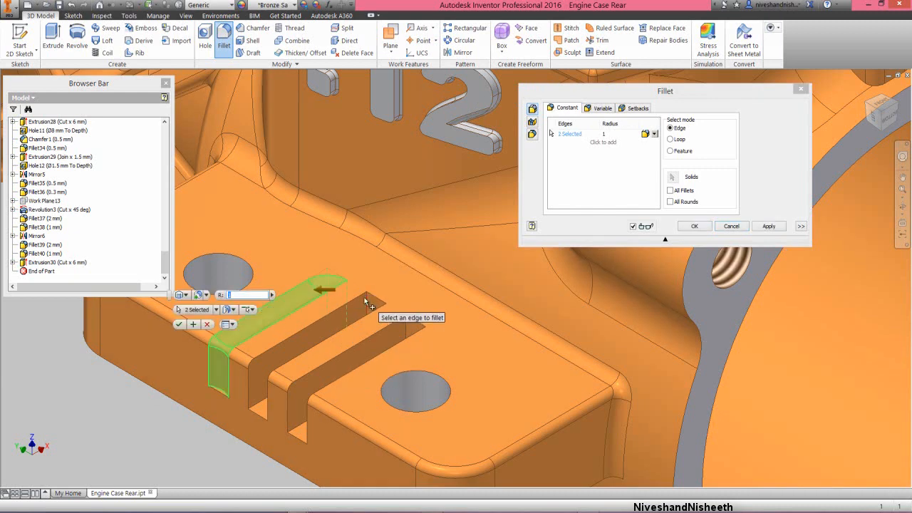
{"action": "left_click", "coordinate": [367, 303]}
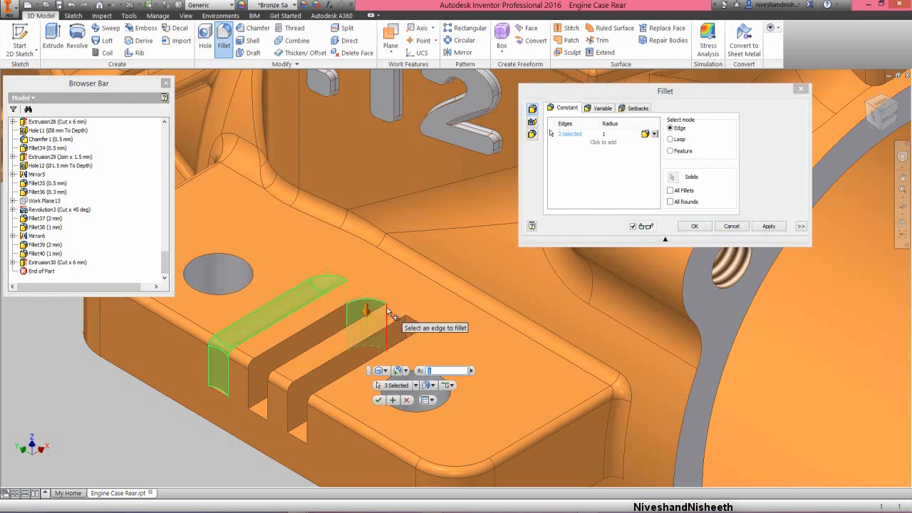
{"action": "left_click", "coordinate": [385, 310]}
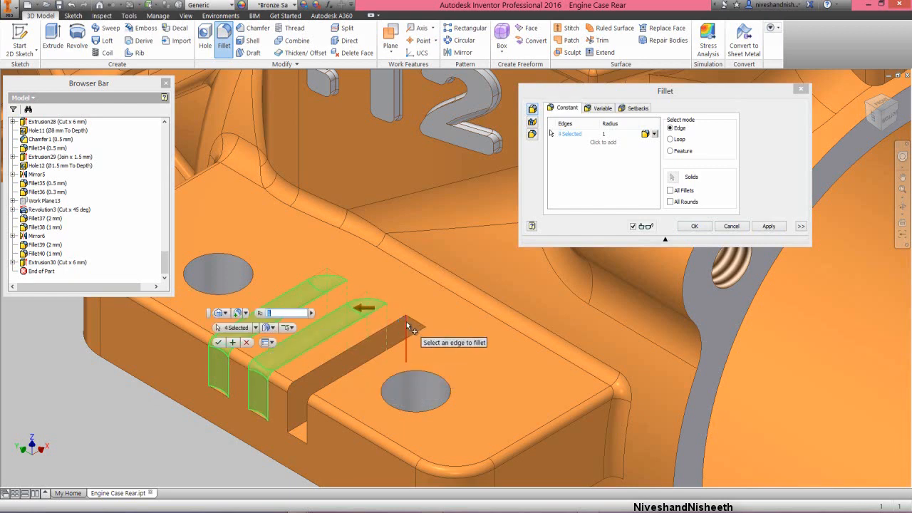
{"action": "left_click", "coordinate": [407, 330]}
{"action": "left_click", "coordinate": [427, 333]}
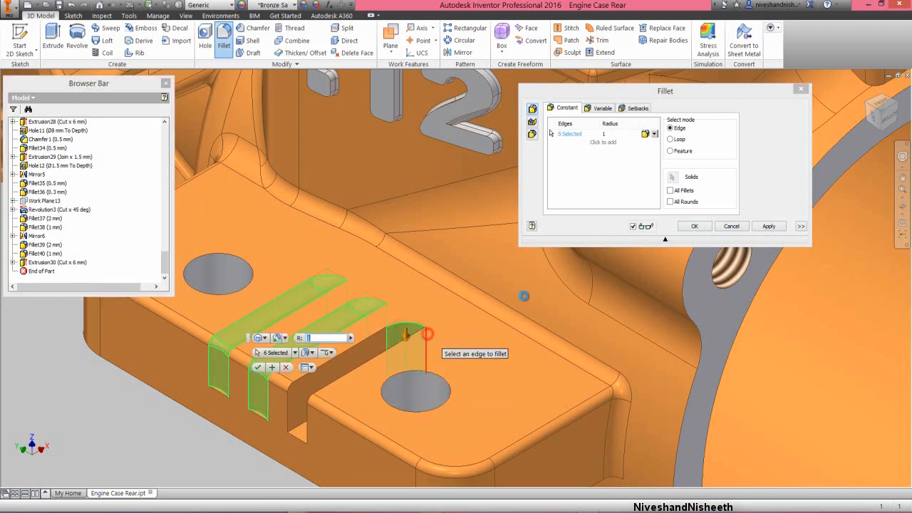
{"action": "left_click", "coordinate": [610, 134]}
{"action": "type", "text": ".5"}
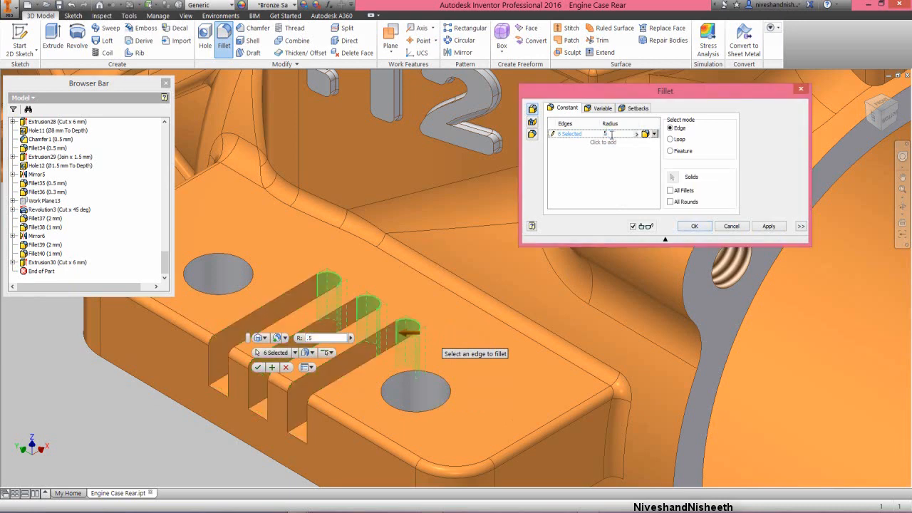
{"action": "left_click", "coordinate": [693, 227]}
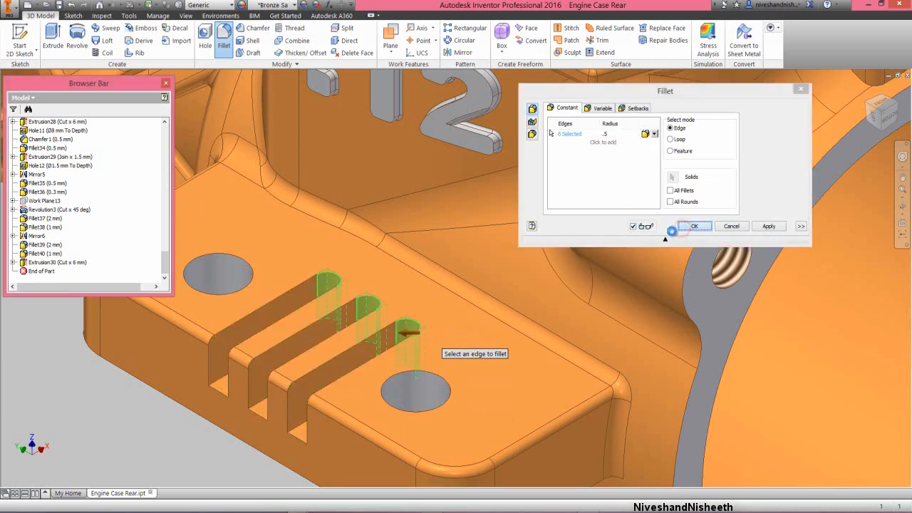
Mirror the slot cut Extrusion30 and its fillet Fillet41 about the YZ origin plane onto the opposite lug.
{"action": "scroll", "coordinate": [439, 264], "scroll_direction": "down", "scroll_amount": 5}
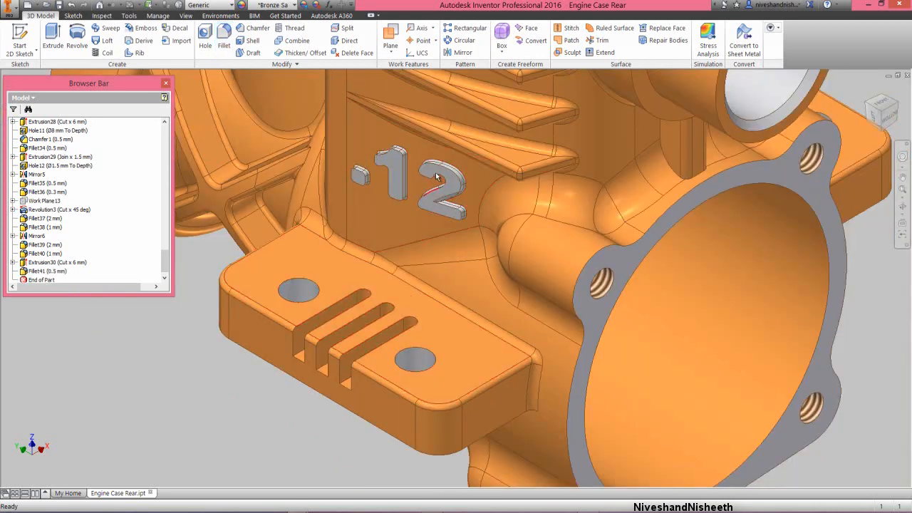
{"action": "left_click", "coordinate": [463, 52]}
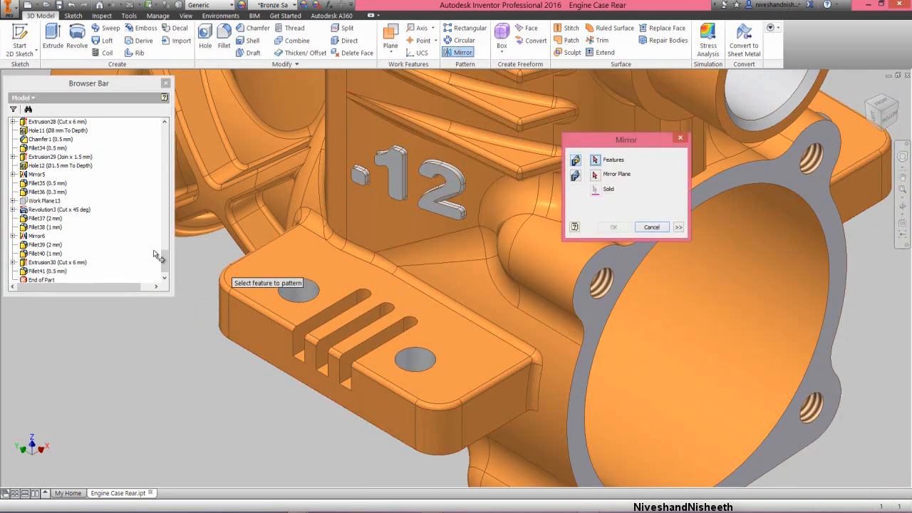
{"action": "left_click", "coordinate": [165, 269]}
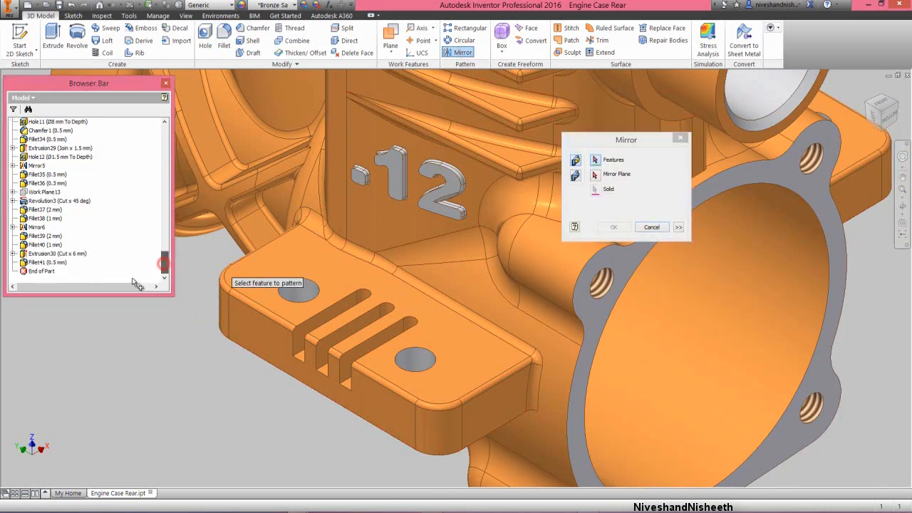
{"action": "left_click", "coordinate": [58, 262]}
{"action": "left_click", "coordinate": [617, 142]}
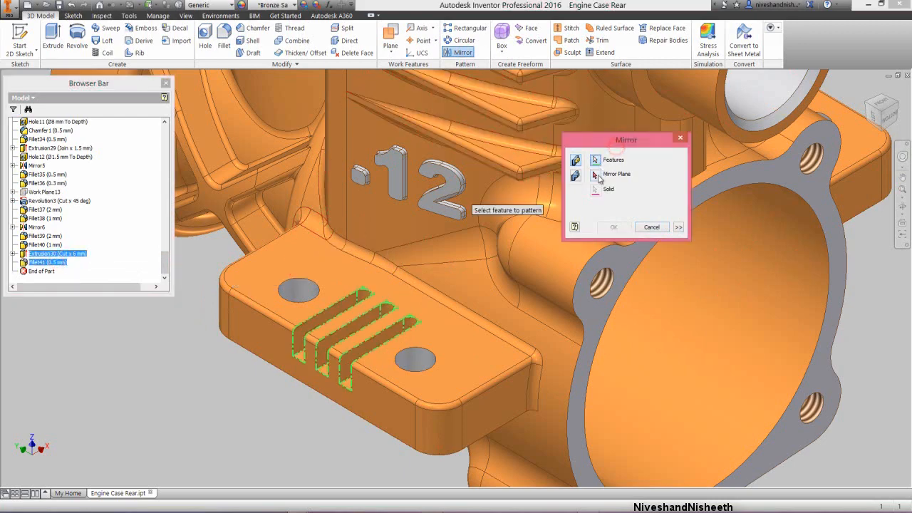
{"action": "left_click", "coordinate": [599, 178]}
{"action": "scroll", "coordinate": [376, 353], "scroll_direction": "down", "scroll_amount": 5}
{"action": "left_click_drag", "start_coordinate": [164, 265], "coordinate": [170, 144]}
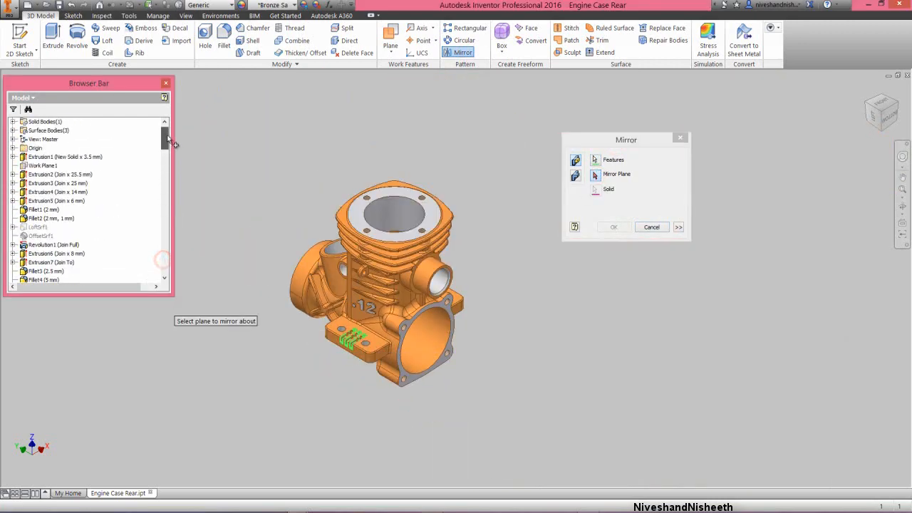
{"action": "left_click", "coordinate": [12, 148]}
{"action": "left_click", "coordinate": [42, 156]}
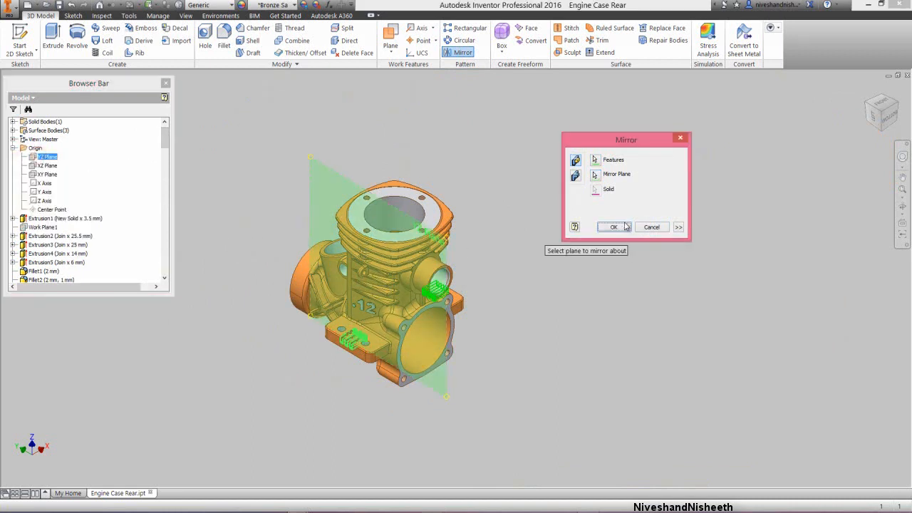
{"action": "left_click", "coordinate": [626, 227]}
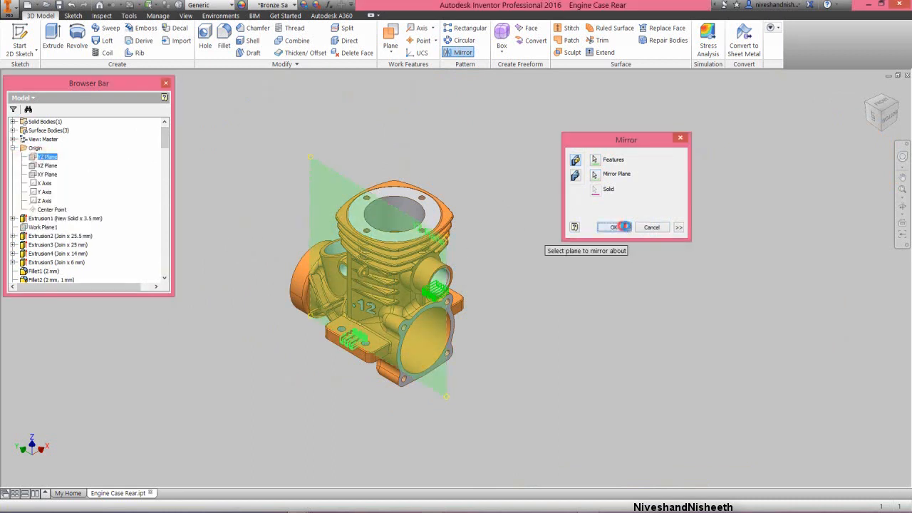
Check the mirrored slots on the opposite lug, collapse the whole model tree and save the part.
{"action": "left_click", "coordinate": [902, 106]}
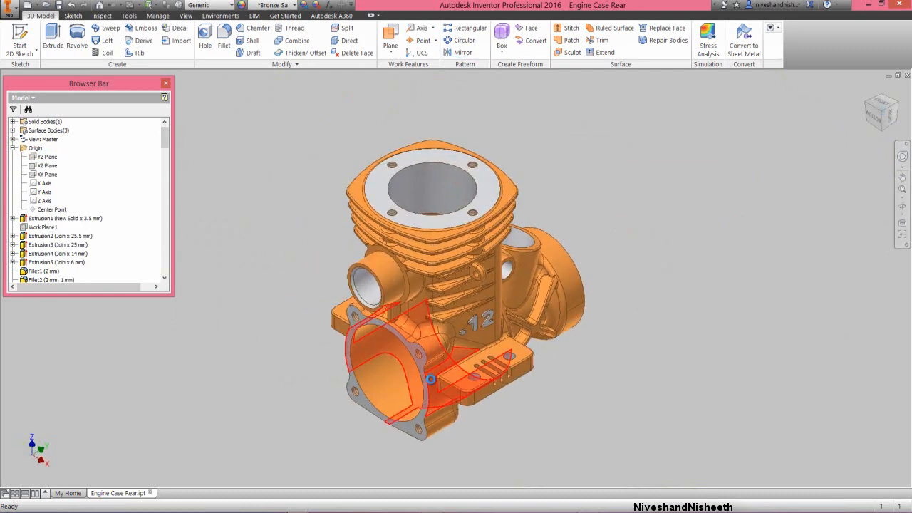
{"action": "scroll", "coordinate": [227, 249], "scroll_direction": "up", "scroll_amount": 5}
{"action": "right_click", "coordinate": [112, 178]}
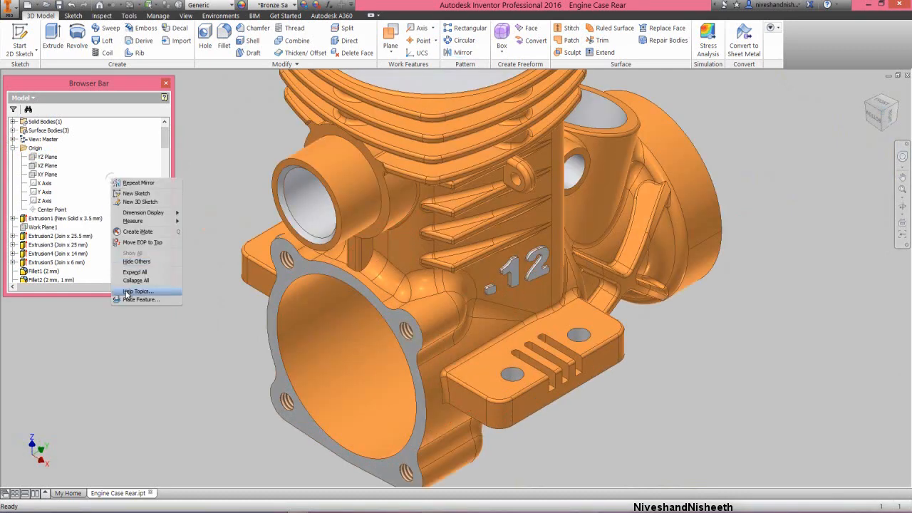
{"action": "left_click", "coordinate": [129, 281]}
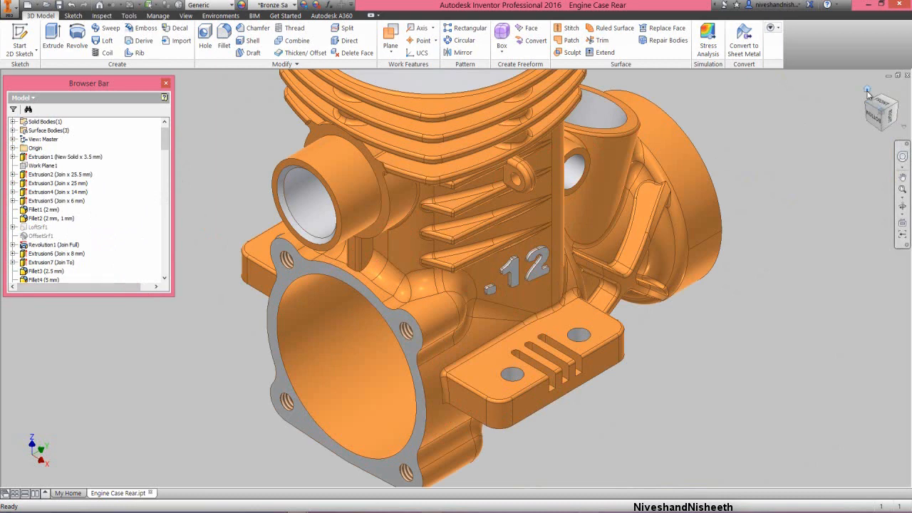
{"action": "scroll", "coordinate": [337, 235], "scroll_direction": "down", "scroll_amount": 4}
{"action": "left_click", "coordinate": [292, 222]}
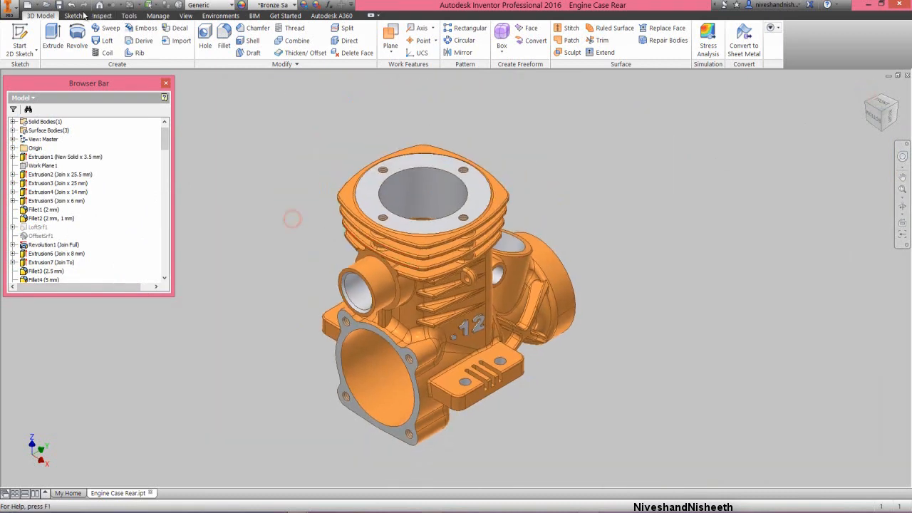
{"action": "key", "text": "ctrl+s"}
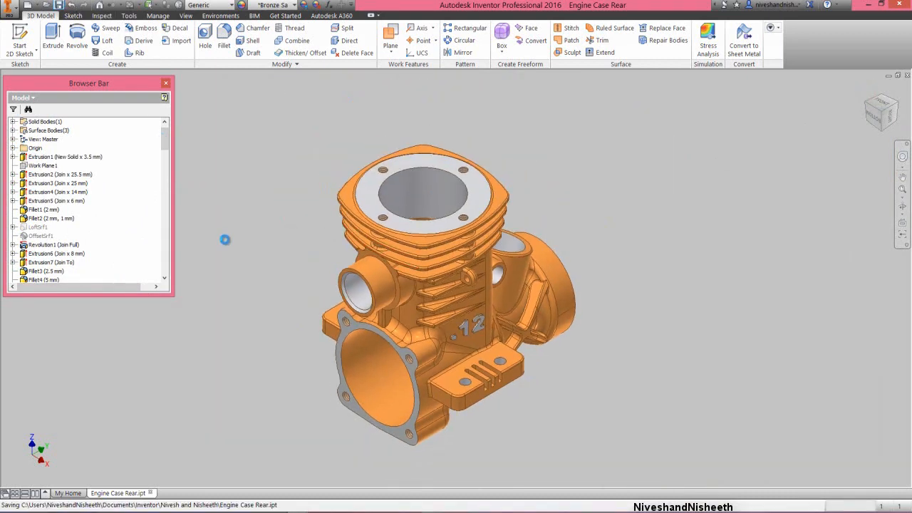
Chamfer the outer rim of the tubular port boss below the cooling fins by 0.5 mm and save the part.
{"action": "left_click", "coordinate": [253, 29]}
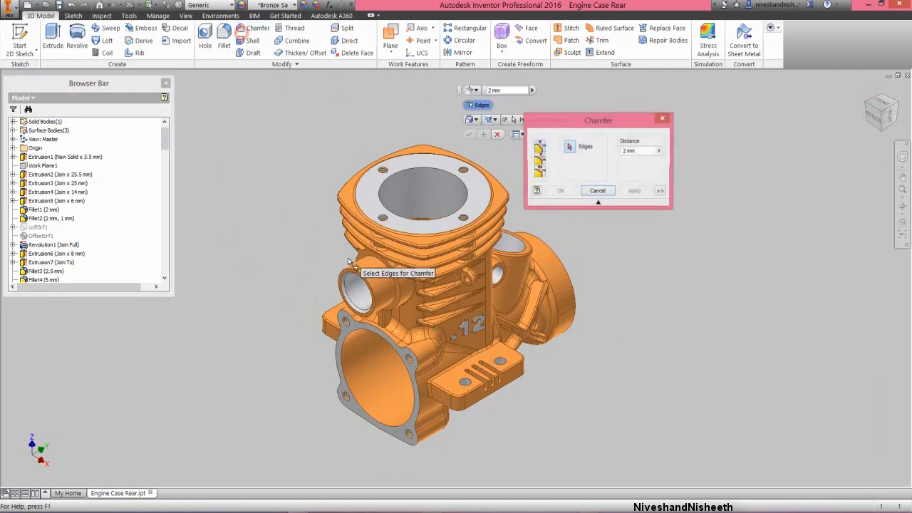
{"action": "scroll", "coordinate": [349, 263], "scroll_direction": "up", "scroll_amount": 3}
{"action": "left_click", "coordinate": [348, 272]}
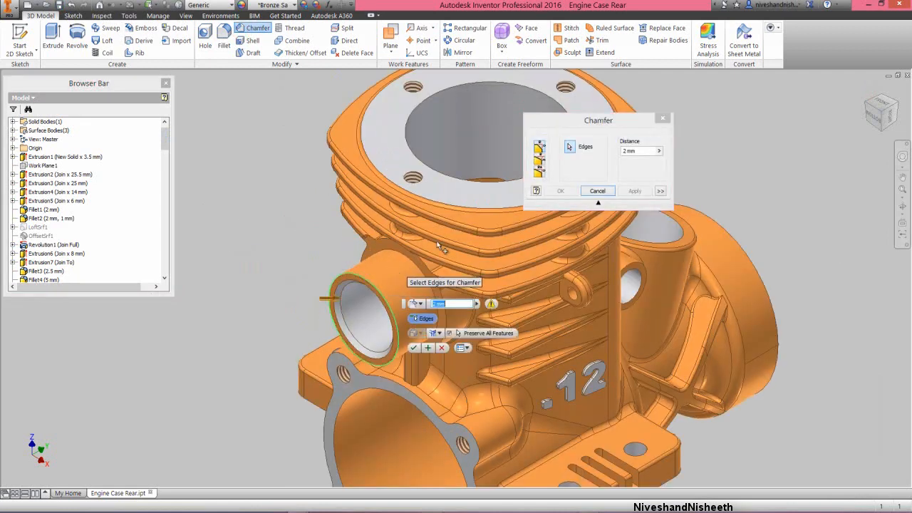
{"action": "left_click_drag", "start_coordinate": [641, 151], "coordinate": [621, 160]}
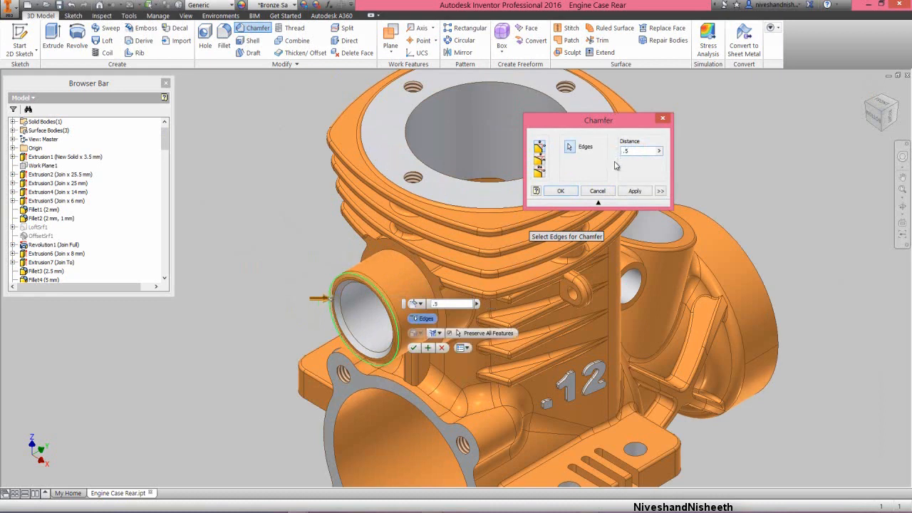
{"action": "left_click", "coordinate": [560, 191]}
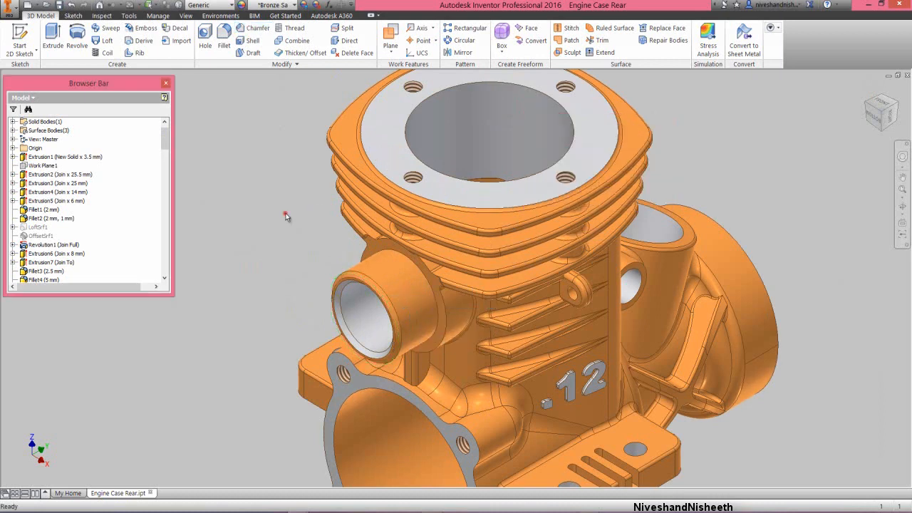
{"action": "left_click", "coordinate": [59, 4]}
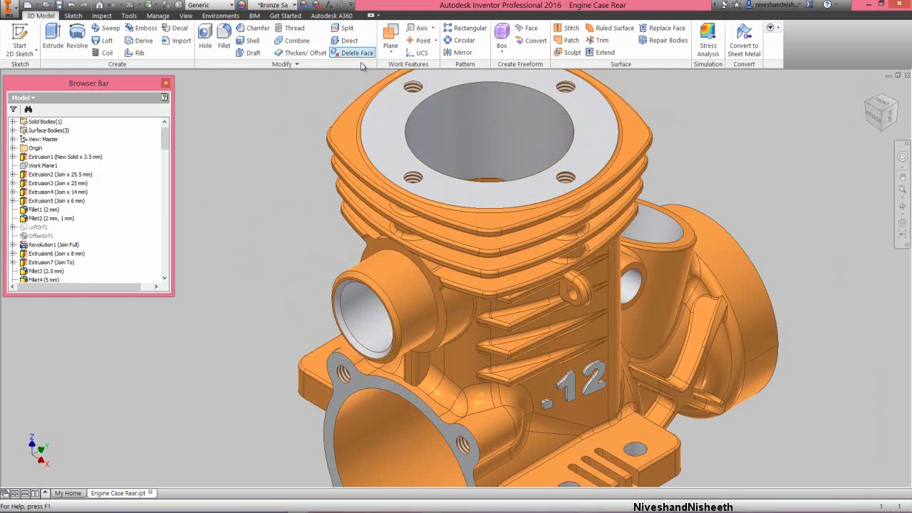
Create a work axis through the centre of the chamfered port boss from its cylindrical face.
{"action": "left_click", "coordinate": [386, 272]}
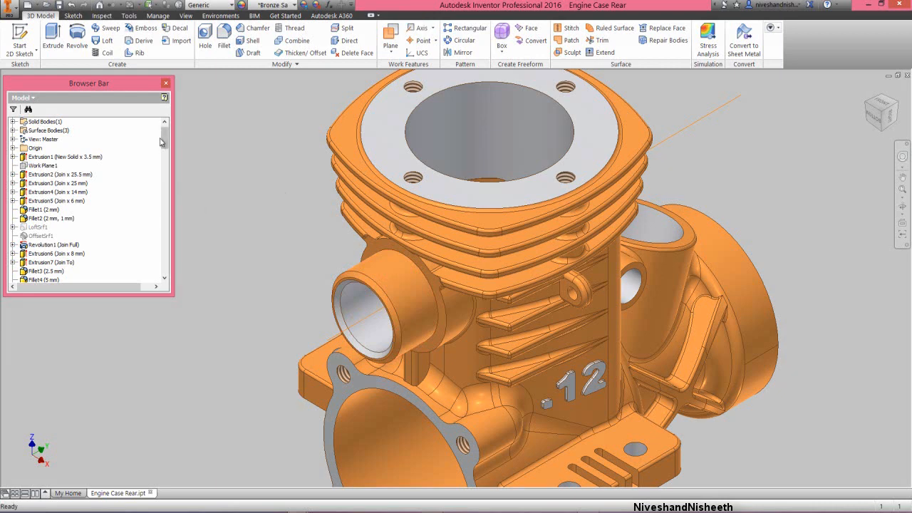
Start a 2D sketch on the YZ origin plane, slice the graphics there and look at it squarely.
{"action": "left_click", "coordinate": [13, 147]}
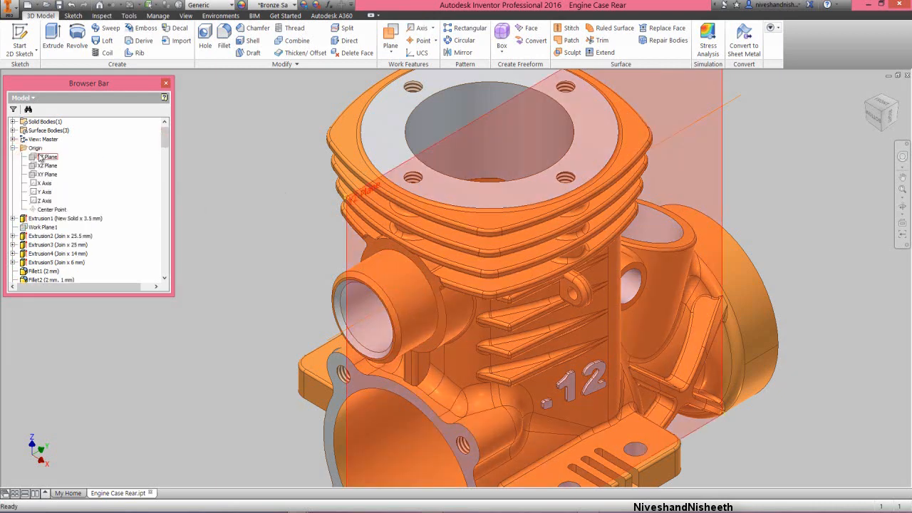
{"action": "right_click", "coordinate": [40, 157]}
{"action": "left_click", "coordinate": [62, 178]}
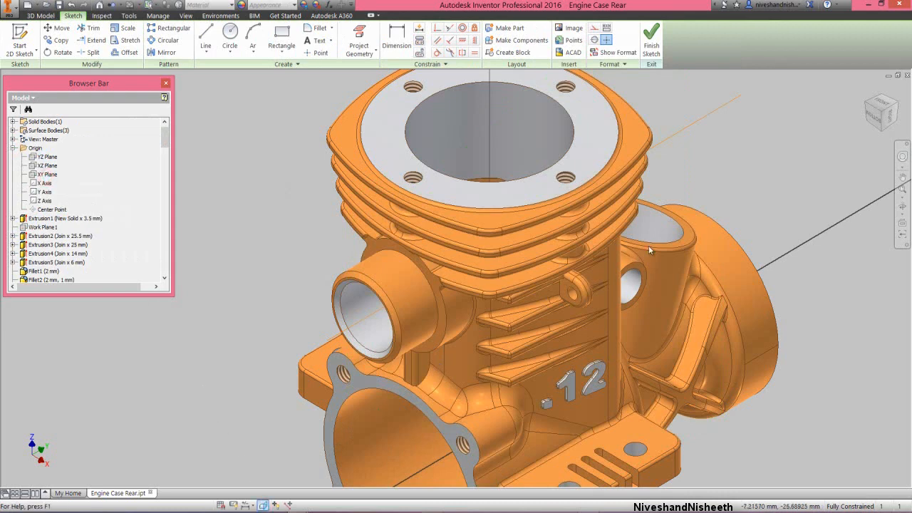
{"action": "key", "text": "F7"}
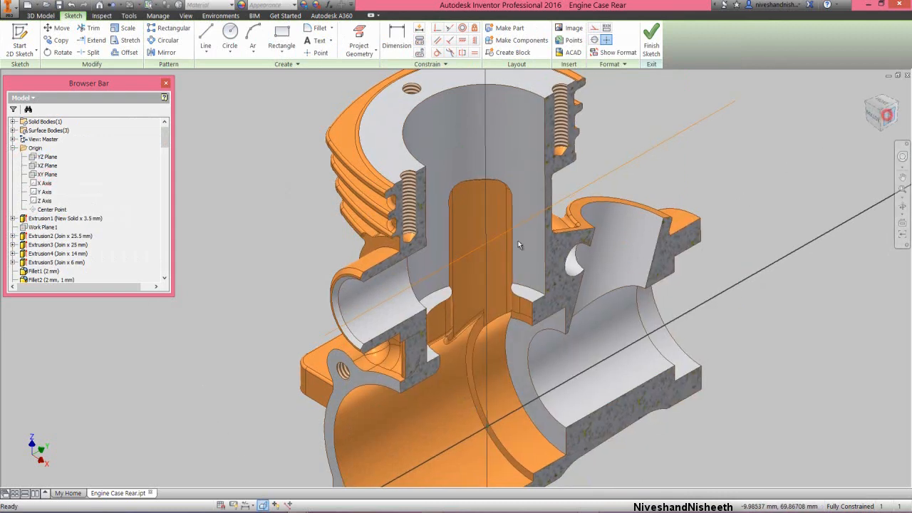
{"action": "left_click", "coordinate": [889, 119]}
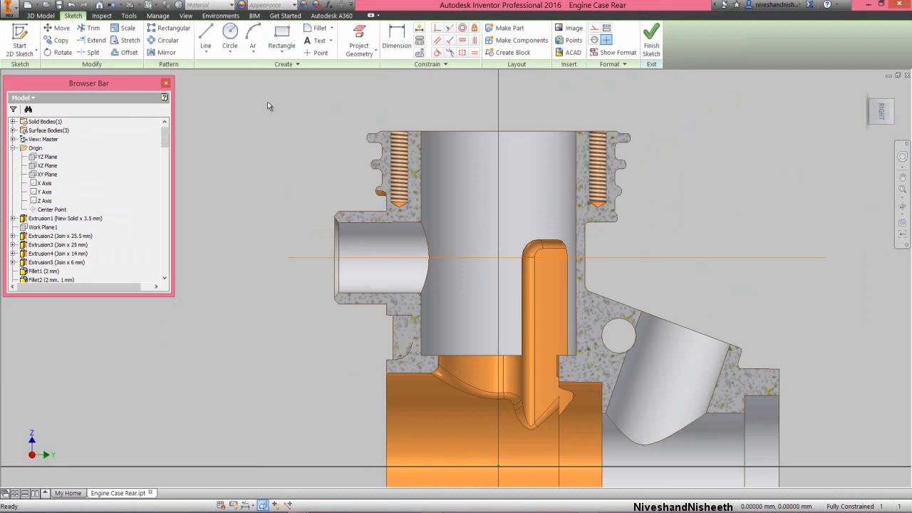
Project the part's cut edges and the port boss's work axis into the sketch.
{"action": "left_click", "coordinate": [360, 50]}
{"action": "left_click", "coordinate": [359, 83]}
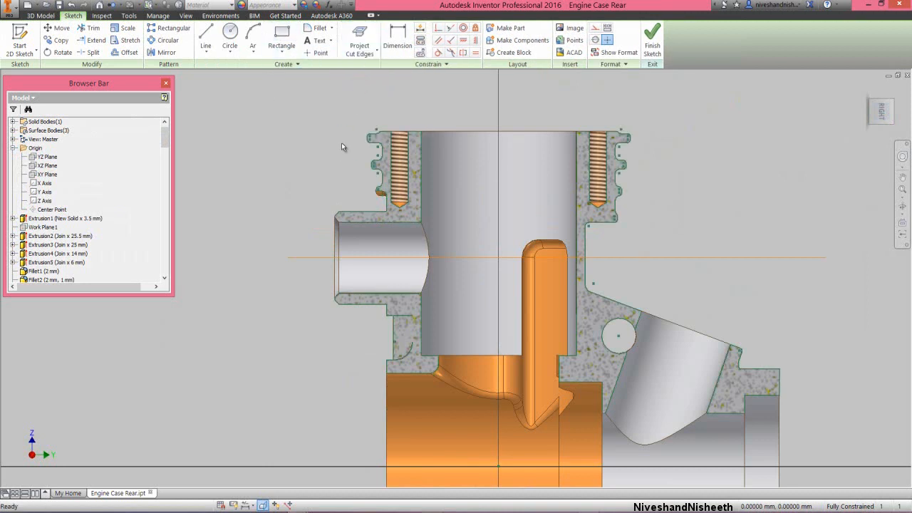
{"action": "left_click", "coordinate": [360, 51]}
{"action": "left_click", "coordinate": [363, 65]}
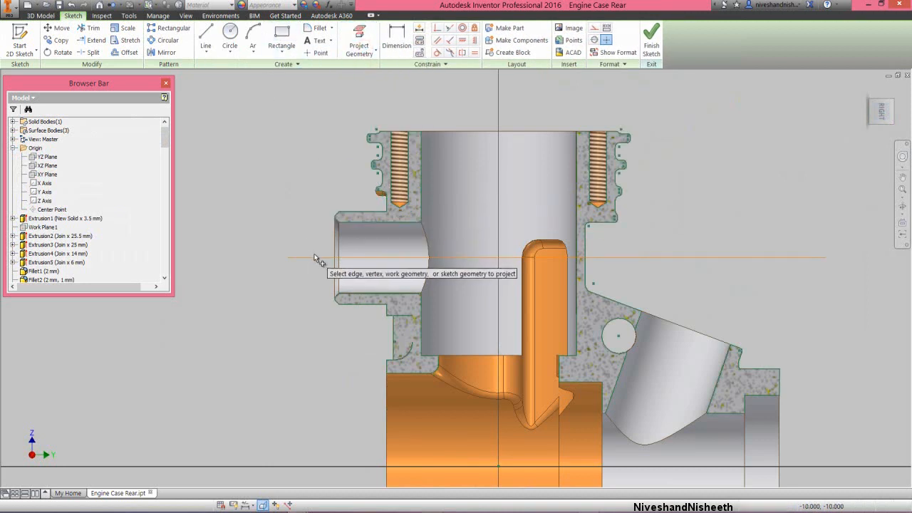
{"action": "left_click", "coordinate": [316, 255]}
{"action": "right_click", "coordinate": [313, 206]}
{"action": "left_click", "coordinate": [339, 209]}
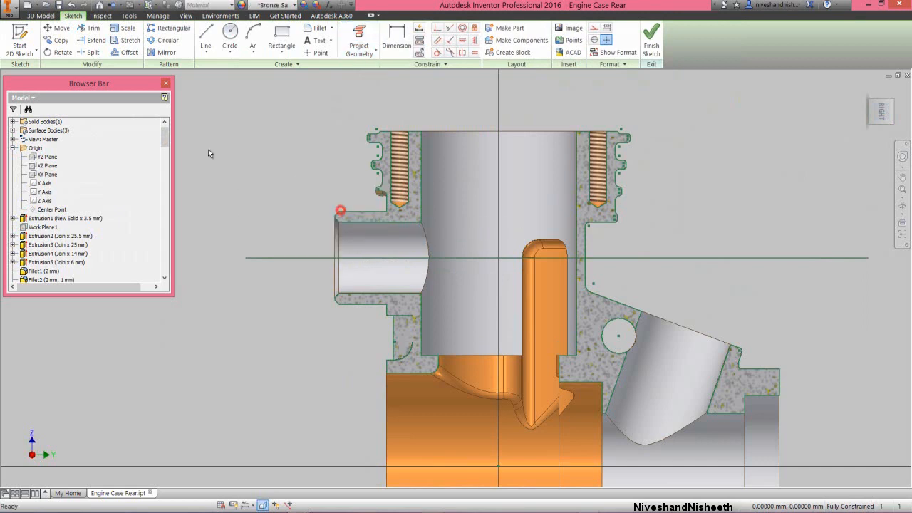
Collapse the whole model tree and hide the port boss's work axis, Work Axis4.
{"action": "right_click", "coordinate": [143, 138]}
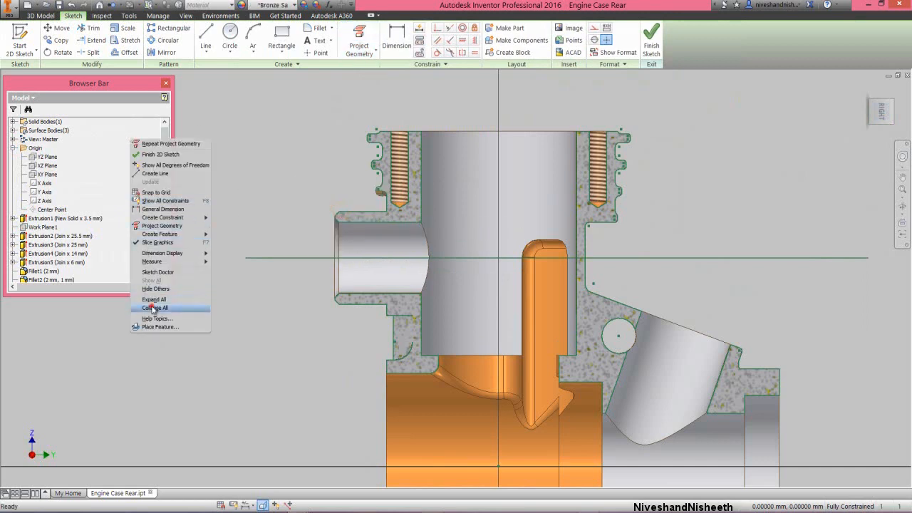
{"action": "left_click", "coordinate": [151, 305]}
{"action": "left_click_drag", "start_coordinate": [166, 141], "coordinate": [159, 275]}
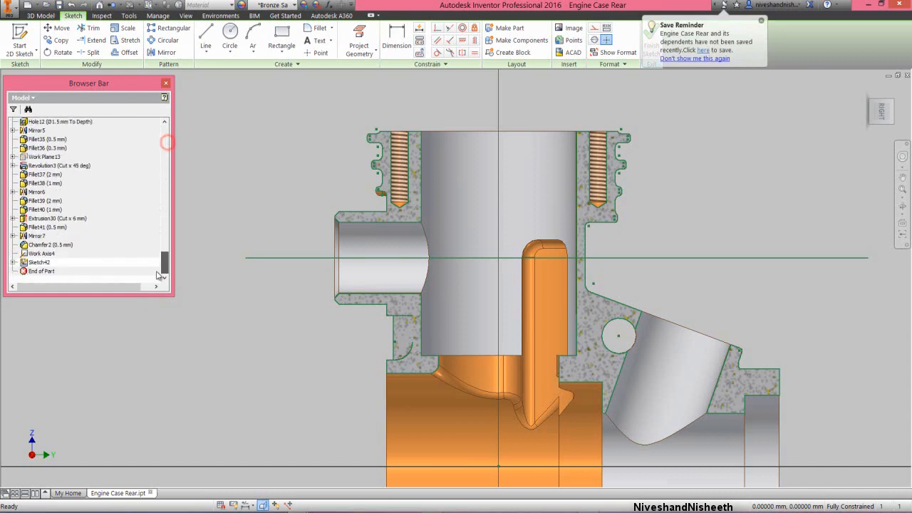
{"action": "right_click", "coordinate": [39, 254]}
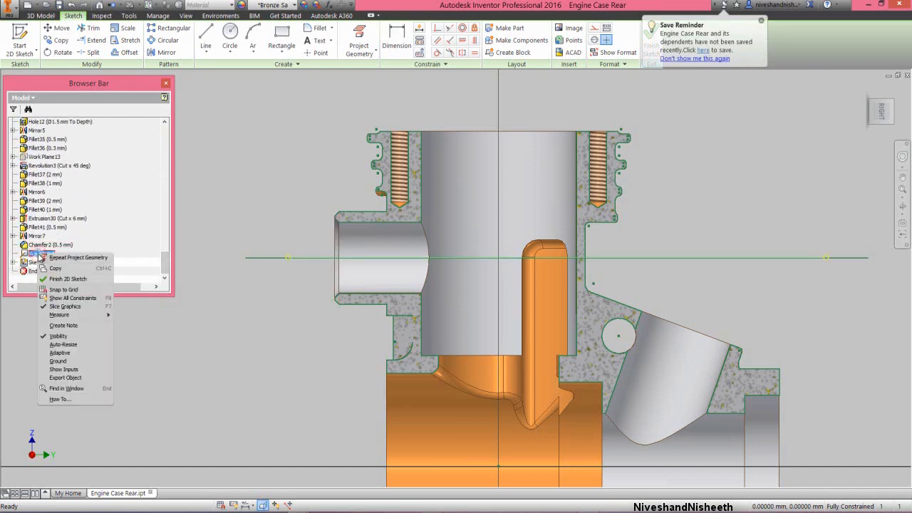
{"action": "left_click", "coordinate": [57, 335]}
Draw a rectangle about 1.4 by 0.36 mm inward from the upper outer edge of the port boss wall.
{"action": "scroll", "coordinate": [347, 223], "scroll_direction": "down", "scroll_amount": 3}
{"action": "scroll", "coordinate": [357, 228], "scroll_direction": "down", "scroll_amount": 3}
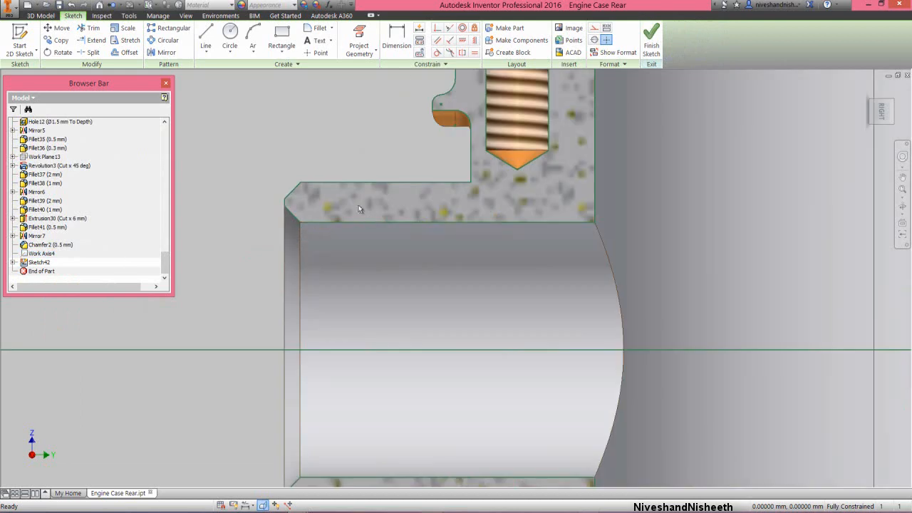
{"action": "left_click", "coordinate": [281, 37]}
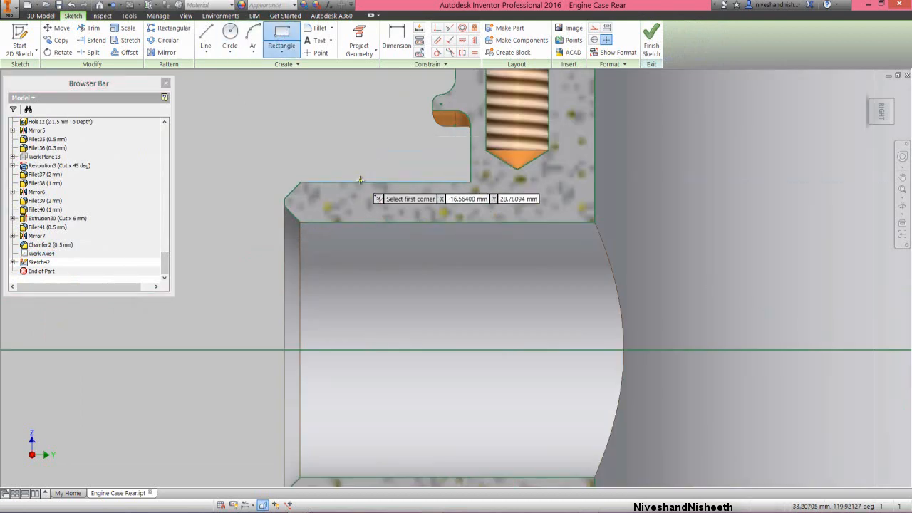
{"action": "left_click", "coordinate": [360, 183]}
{"action": "left_click", "coordinate": [404, 194]}
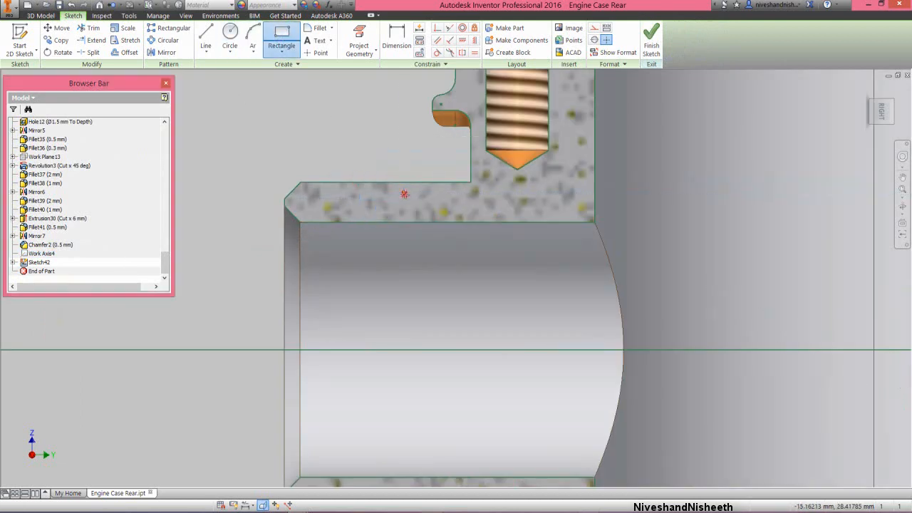
{"action": "right_click", "coordinate": [392, 154]}
{"action": "left_click", "coordinate": [421, 156]}
Dimension the groove rectangle to 1.5 mm wide and 0.75 mm deep.
{"action": "scroll", "coordinate": [357, 171], "scroll_direction": "down", "scroll_amount": 2}
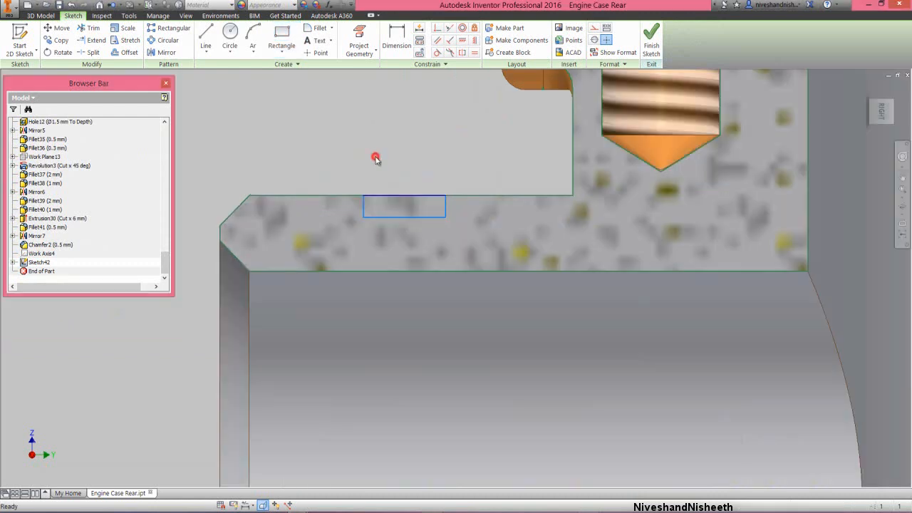
{"action": "right_click", "coordinate": [375, 157]}
{"action": "left_click", "coordinate": [345, 168]}
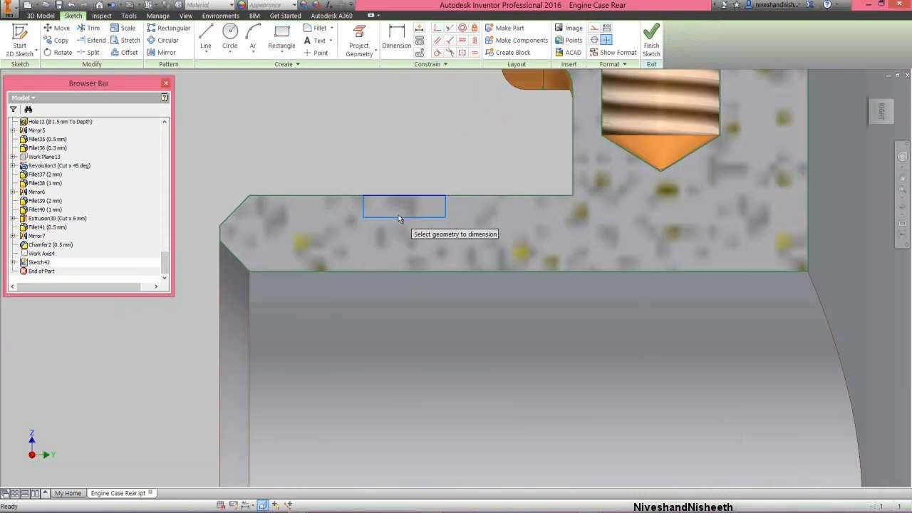
{"action": "left_click", "coordinate": [398, 214]}
{"action": "left_click", "coordinate": [404, 241]}
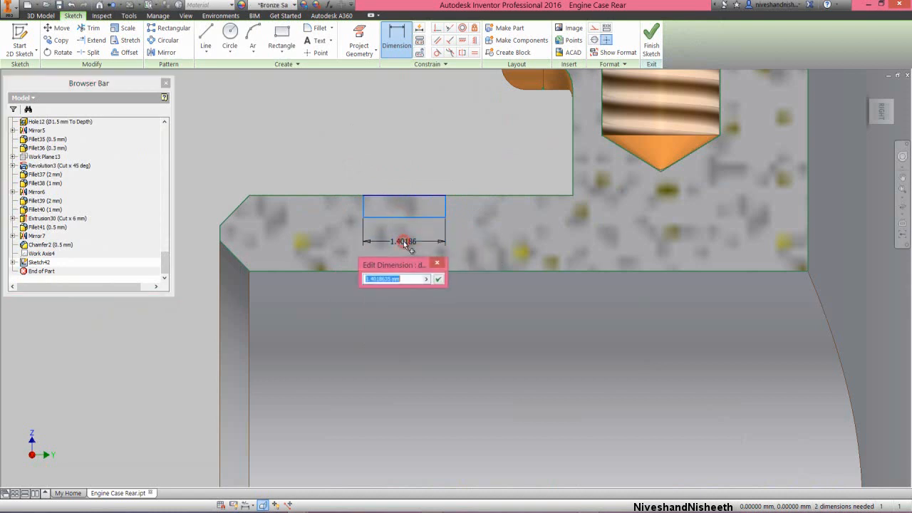
{"action": "type", "text": "1.5"}
{"action": "key", "text": "Return"}
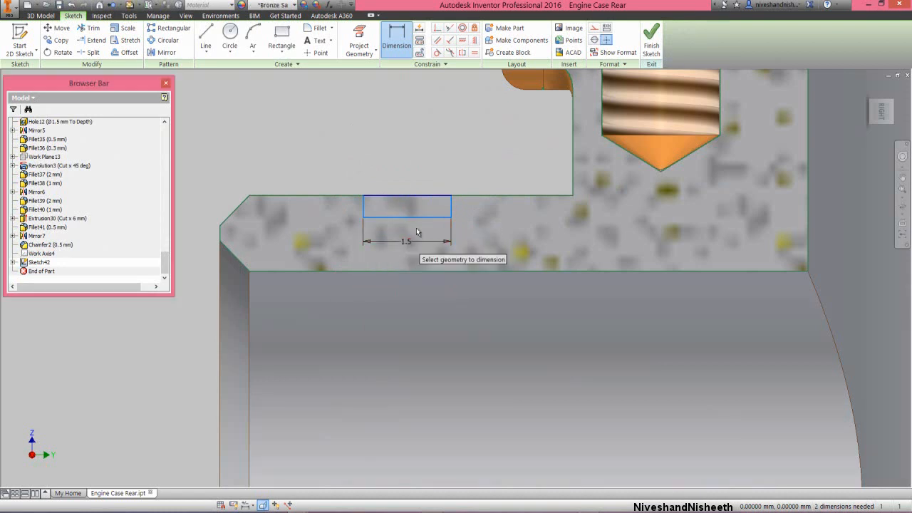
{"action": "left_click", "coordinate": [455, 209]}
{"action": "left_click", "coordinate": [463, 209]}
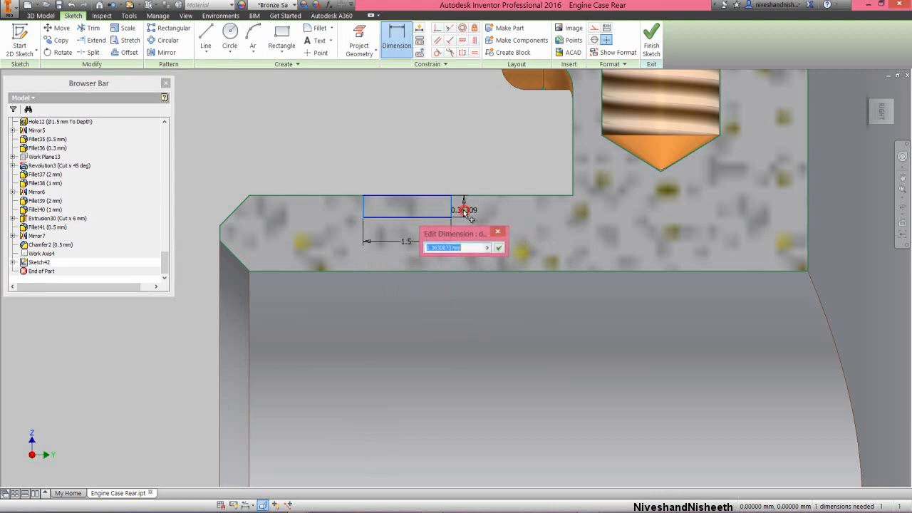
{"action": "type", "text": ".75"}
{"action": "key", "text": "Return"}
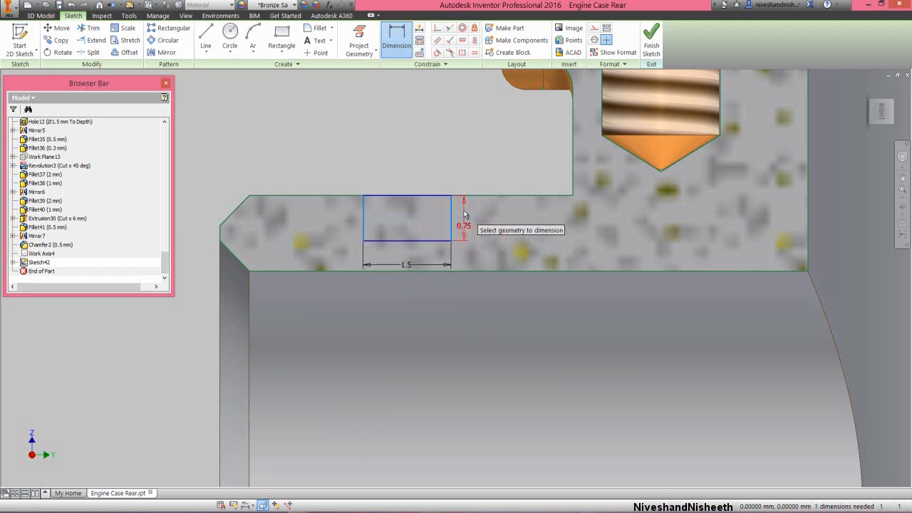
Dimension the rectangle's near side 2.5 mm from the open end of the boss and finish the sketch.
{"action": "left_click", "coordinate": [361, 219]}
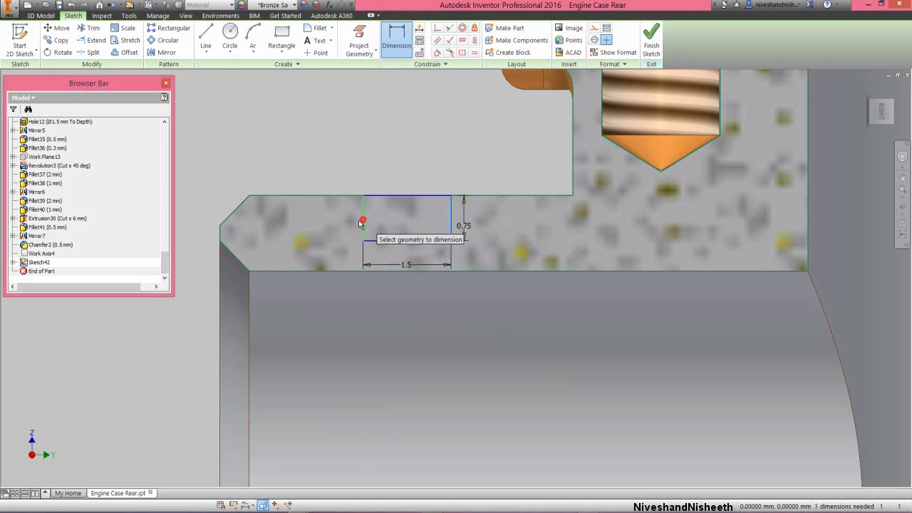
{"action": "left_click", "coordinate": [220, 230]}
{"action": "left_click", "coordinate": [276, 175]}
{"action": "type", "text": "2"}
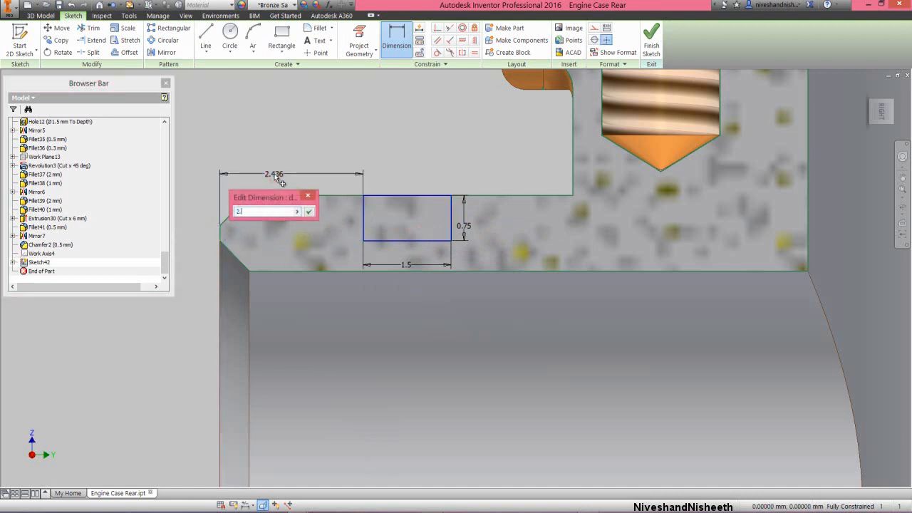
{"action": "type", "text": ".5"}
{"action": "key", "text": "Return"}
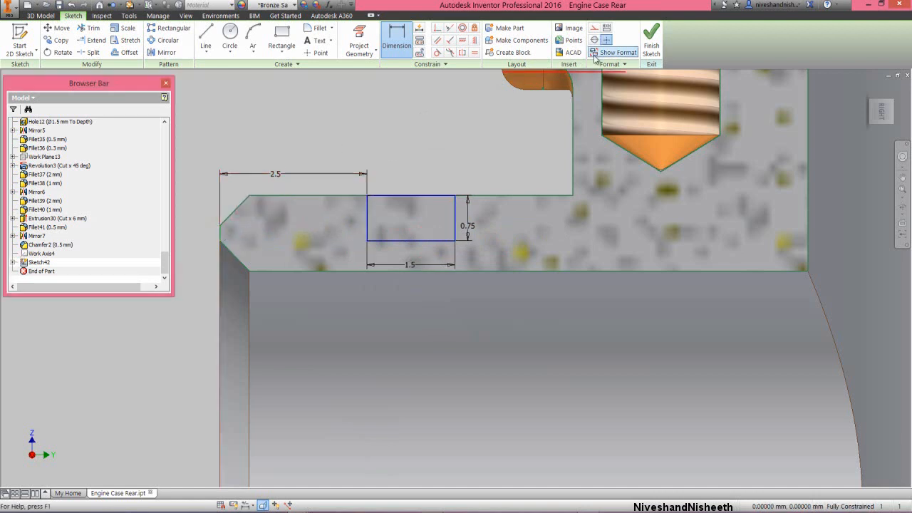
{"action": "left_click", "coordinate": [651, 41]}
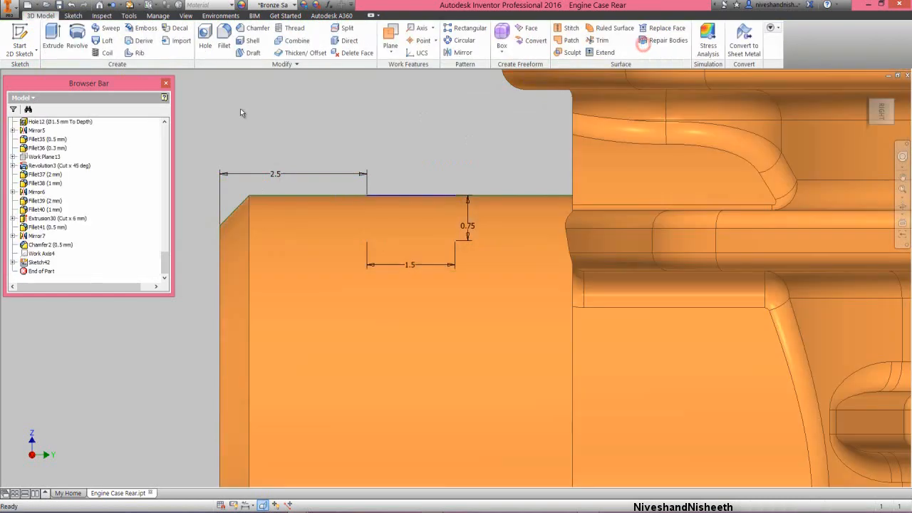
Revolve the rectangle as a full cut about the projected boss axis to form a groove around the port boss.
{"action": "left_click", "coordinate": [84, 39]}
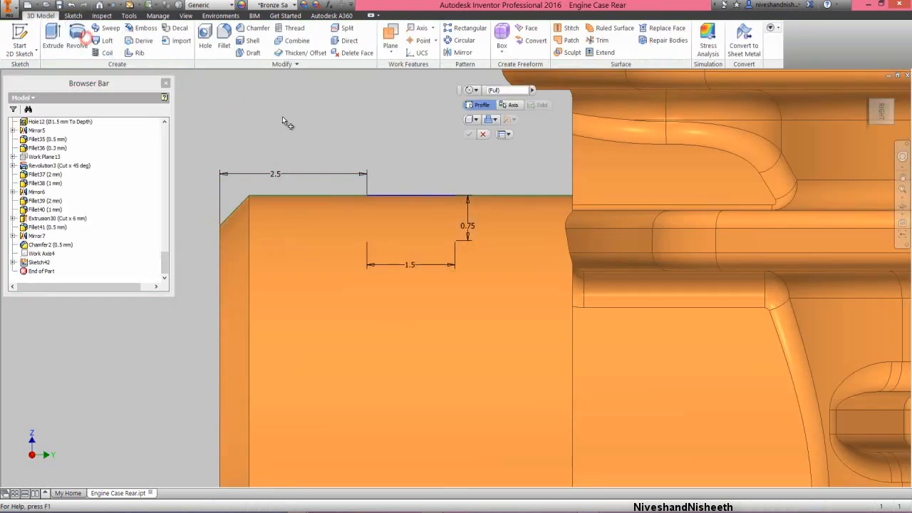
{"action": "left_click", "coordinate": [381, 215]}
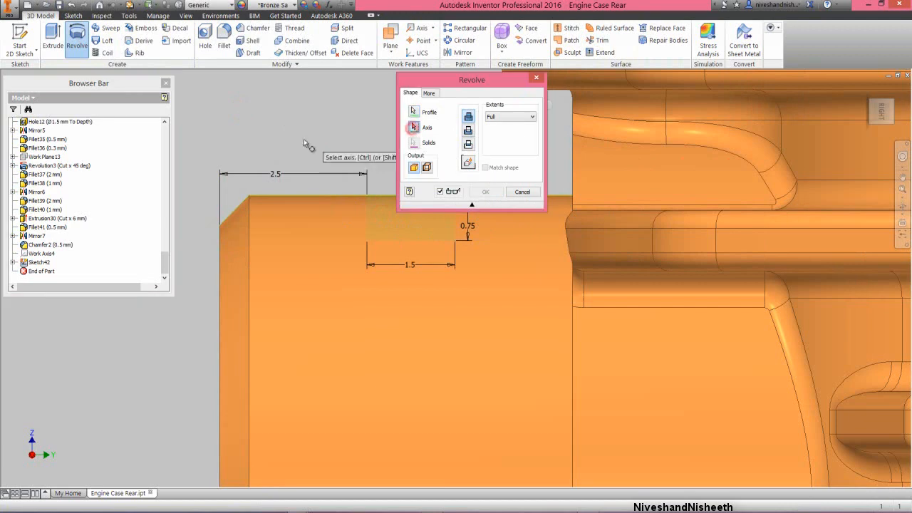
{"action": "scroll", "coordinate": [251, 194], "scroll_direction": "down", "scroll_amount": 3}
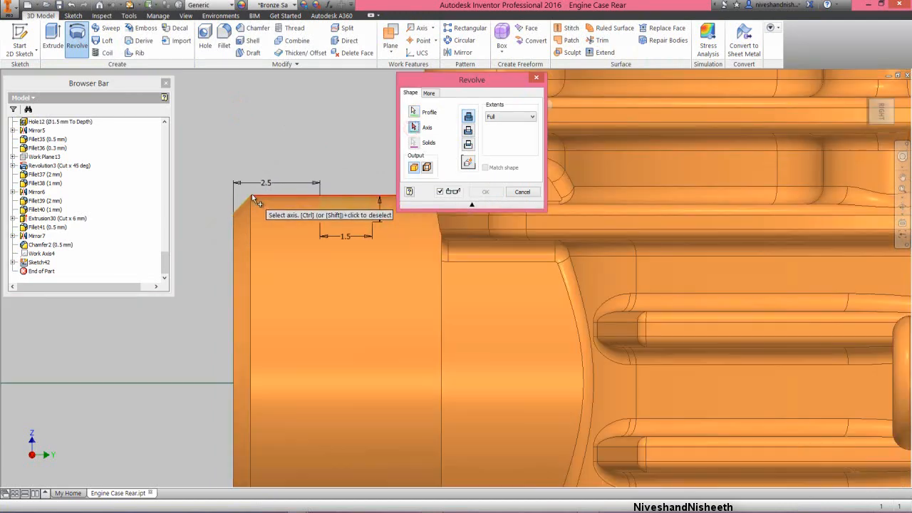
{"action": "left_click", "coordinate": [202, 386]}
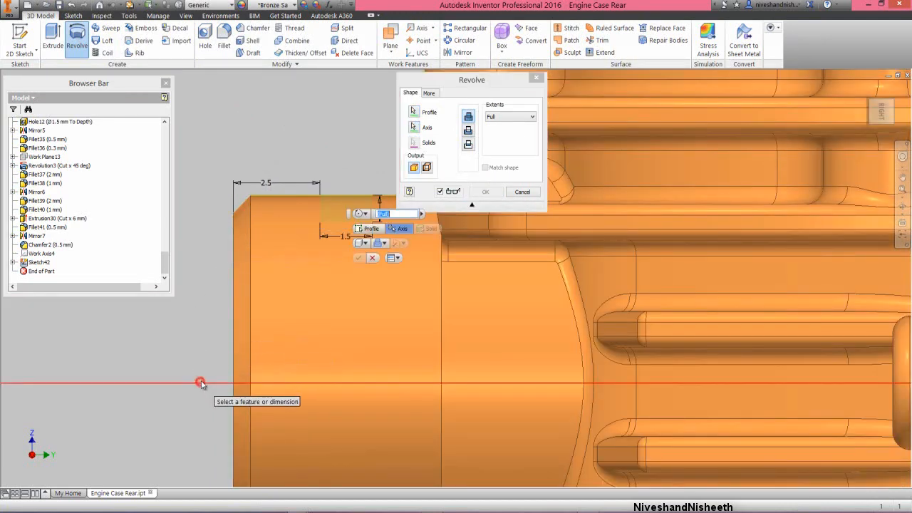
{"action": "left_click", "coordinate": [468, 131]}
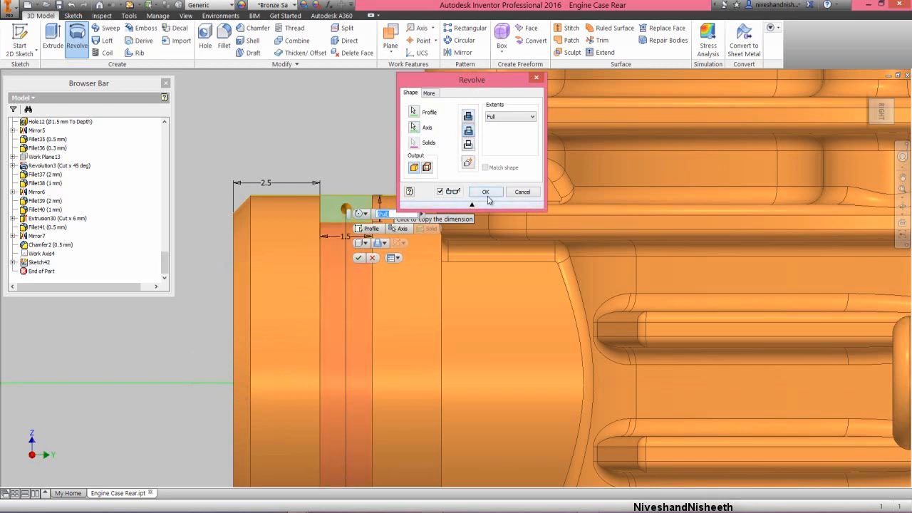
{"action": "left_click", "coordinate": [486, 196]}
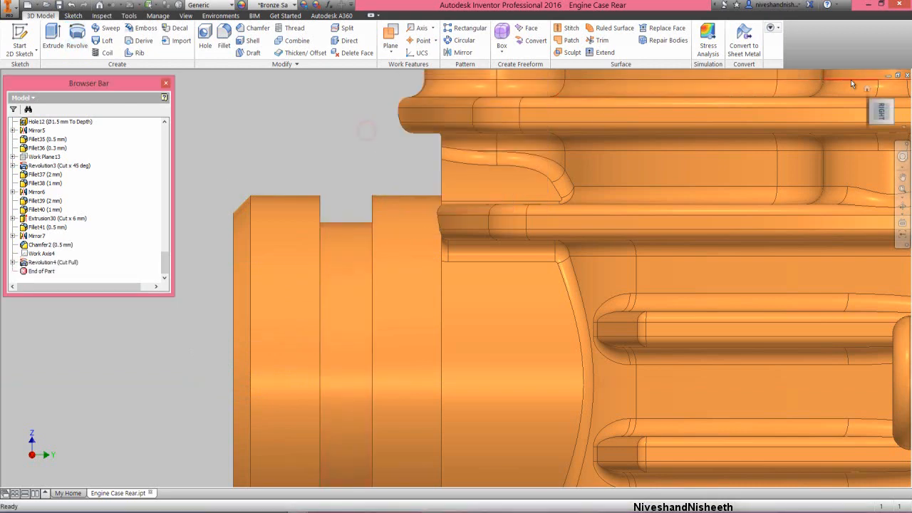
Return to the home view, collapse the whole model tree and enlarge the model browser.
{"action": "left_click", "coordinate": [868, 90]}
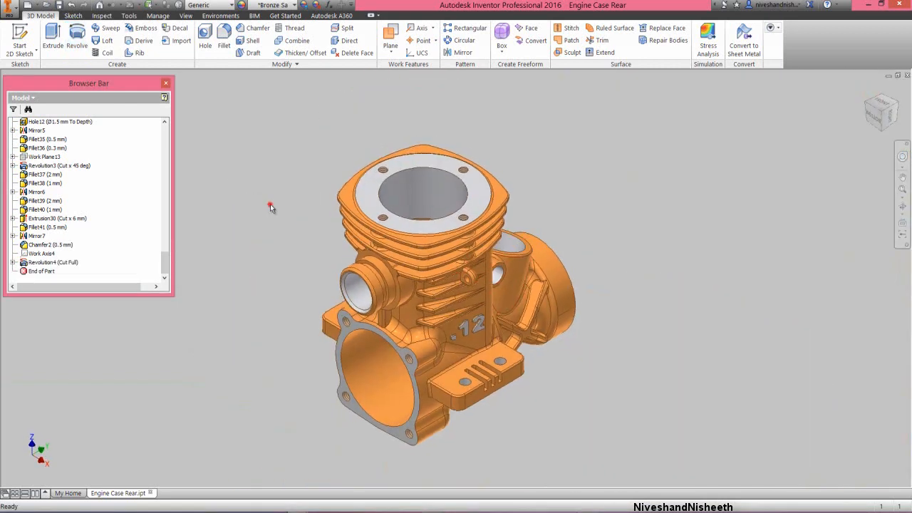
{"action": "right_click", "coordinate": [119, 192]}
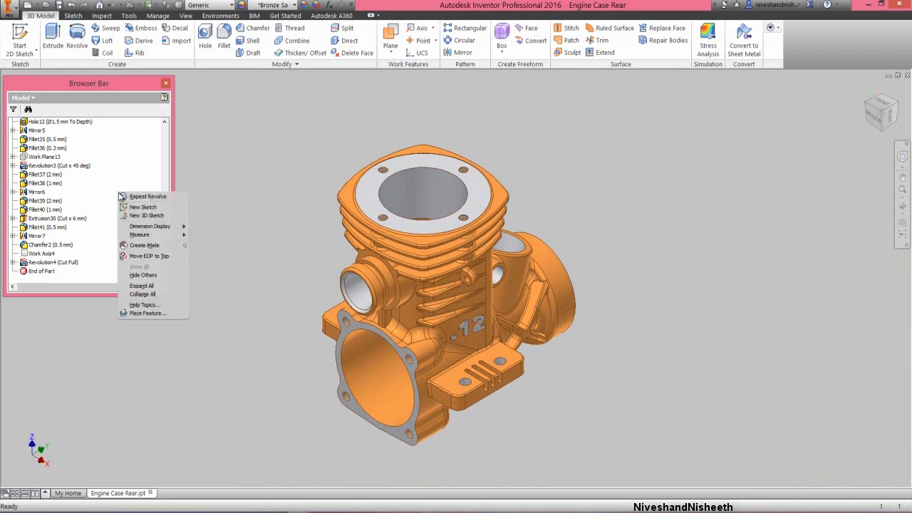
{"action": "left_click", "coordinate": [144, 293]}
{"action": "left_click_drag", "start_coordinate": [207, 331], "coordinate": [207, 327]}
{"action": "left_click_drag", "start_coordinate": [202, 285], "coordinate": [210, 127]}
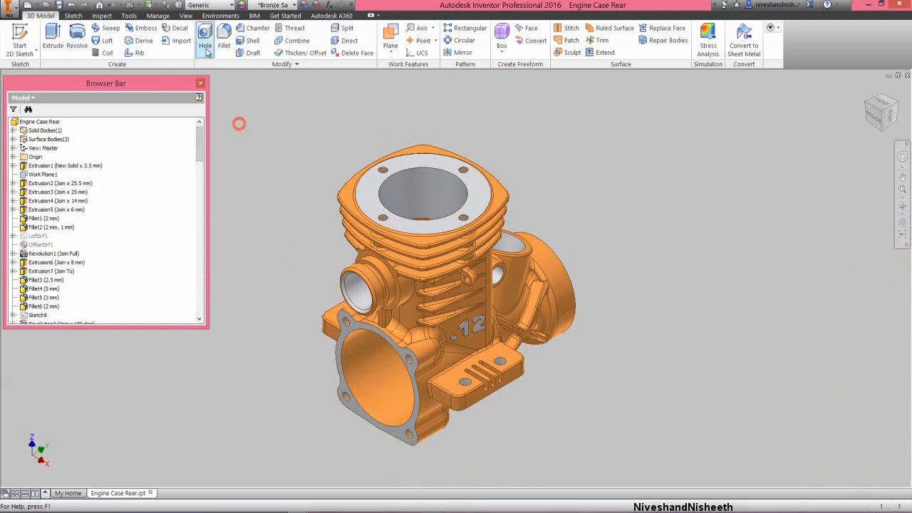
Switch to Clean Screen so only the model is displayed and enlarge the finished engine case.
{"action": "left_click", "coordinate": [185, 16]}
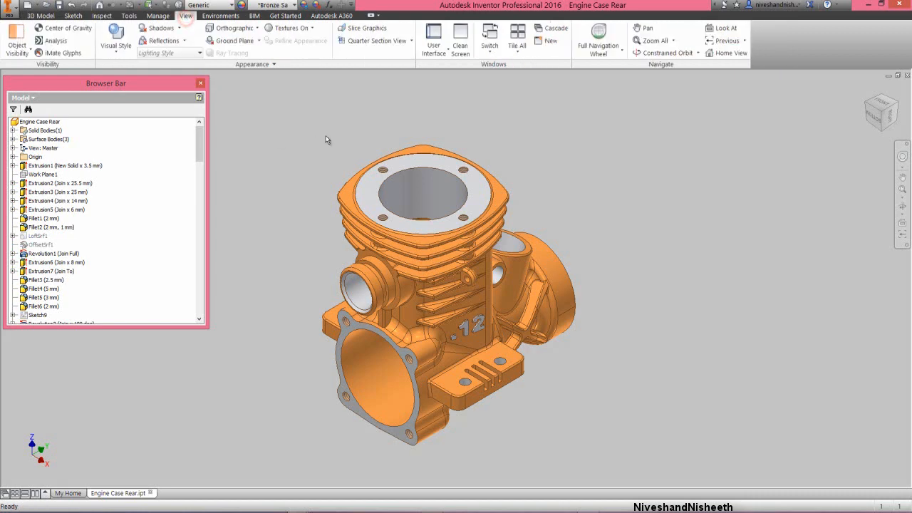
{"action": "left_click", "coordinate": [459, 43]}
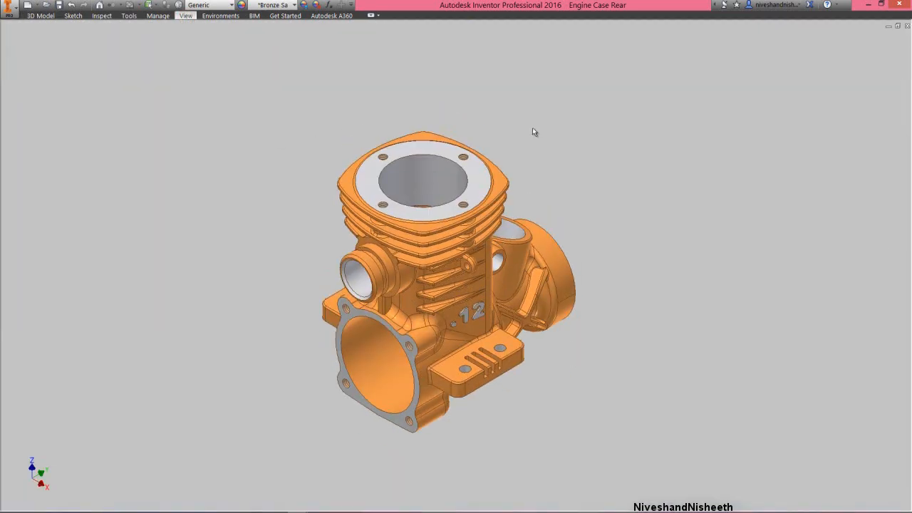
{"action": "left_click", "coordinate": [532, 129]}
{"action": "left_click", "coordinate": [901, 131]}
{"action": "left_click_drag", "start_coordinate": [432, 294], "coordinate": [476, 295]}
{"action": "right_click", "coordinate": [476, 296]}
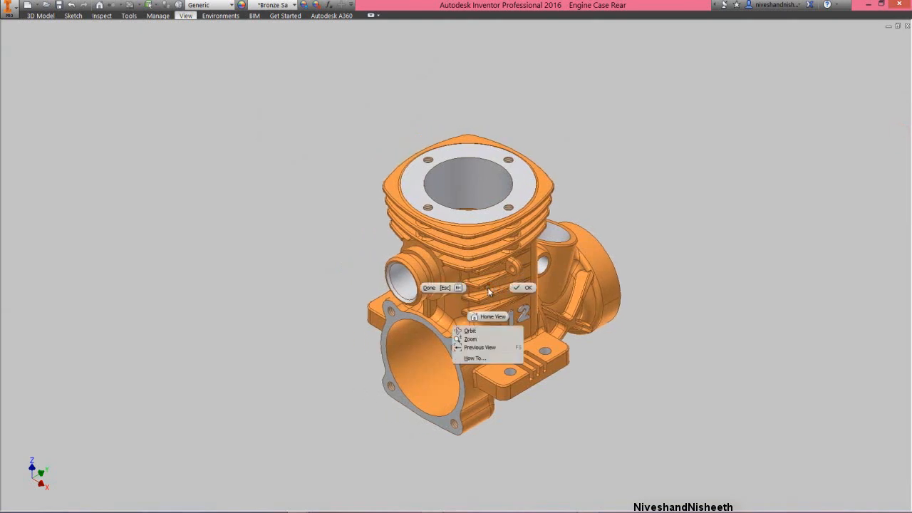
{"action": "left_click", "coordinate": [477, 339]}
{"action": "left_click_drag", "start_coordinate": [477, 339], "coordinate": [483, 354]}
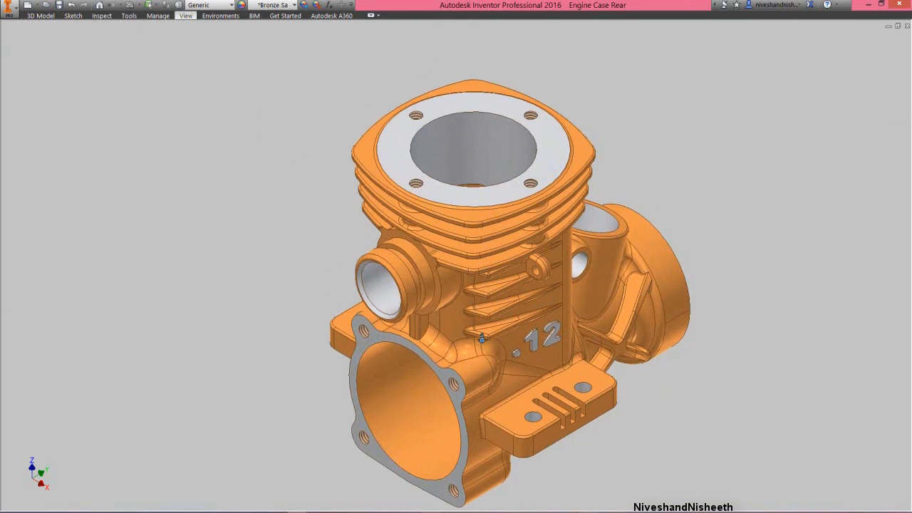
Centre the enlarged engine case and examine the port boss, cooling fins and flanged front opening up close.
{"action": "right_click", "coordinate": [482, 338]}
{"action": "left_click", "coordinate": [473, 387]}
{"action": "left_click_drag", "start_coordinate": [473, 390], "coordinate": [477, 360]}
{"action": "right_click", "coordinate": [480, 351]}
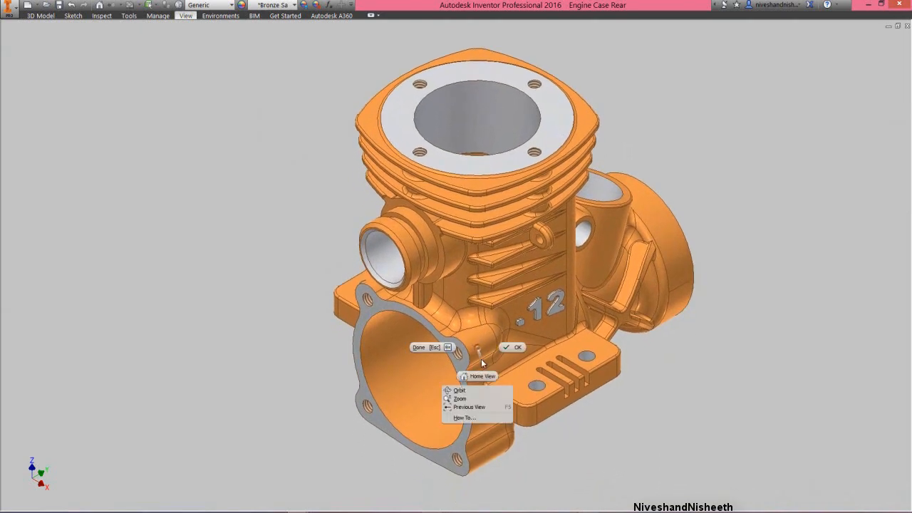
{"action": "left_click", "coordinate": [479, 400]}
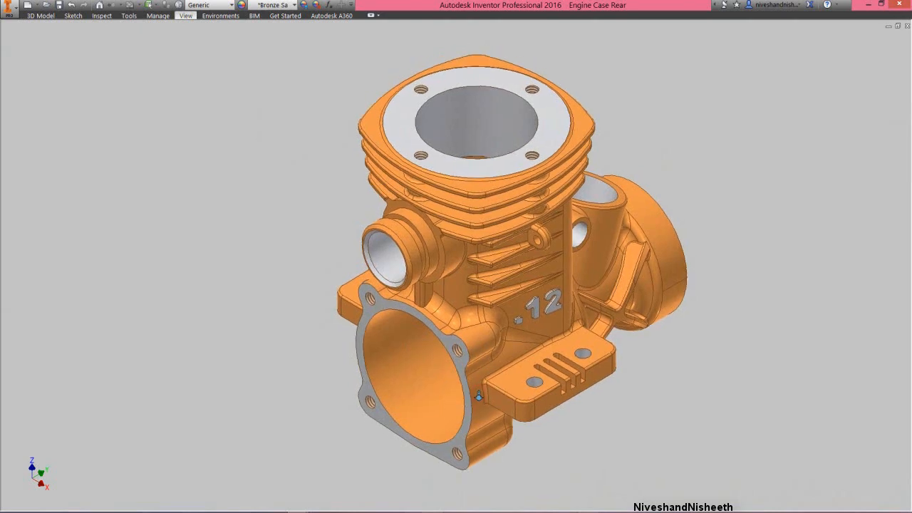
{"action": "scroll", "coordinate": [479, 397], "scroll_direction": "up", "scroll_amount": 2}
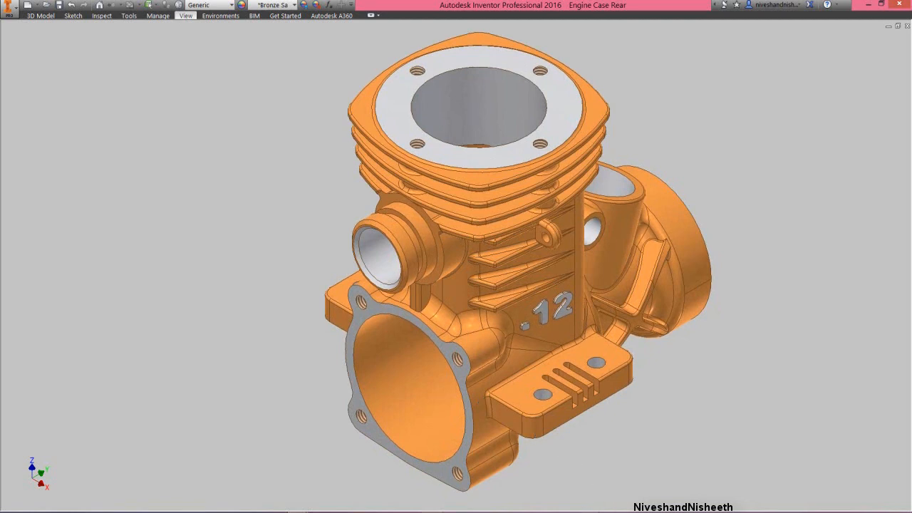
{"action": "right_click", "coordinate": [686, 141]}
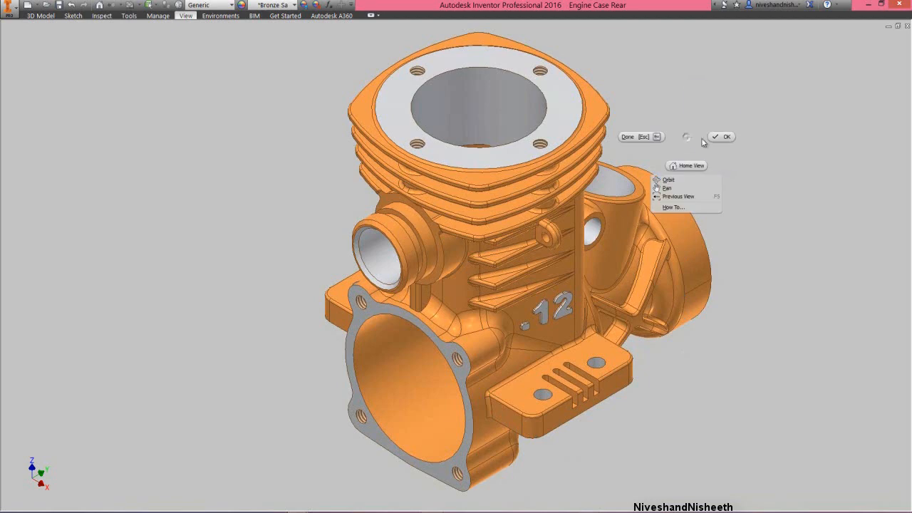
{"action": "left_click", "coordinate": [716, 136]}
Turn the engine case to an isometric view of its opposite end, enlarge it and examine the ribbed bearing housing.
{"action": "left_click", "coordinate": [898, 59]}
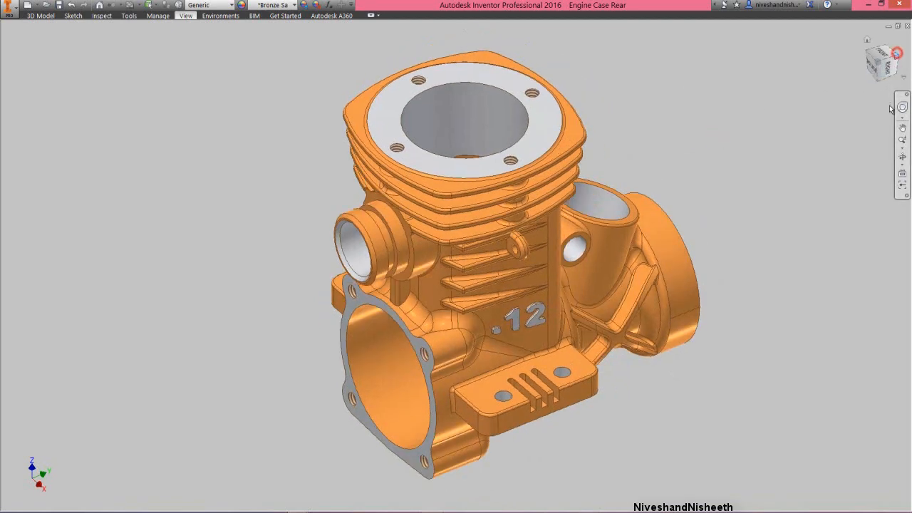
{"action": "scroll", "coordinate": [451, 228], "scroll_direction": "up", "scroll_amount": 5}
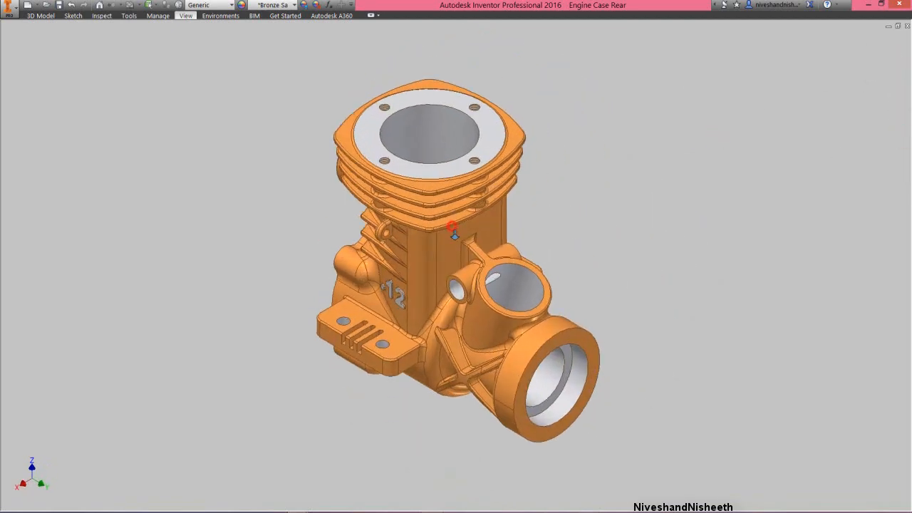
{"action": "right_click", "coordinate": [460, 245]}
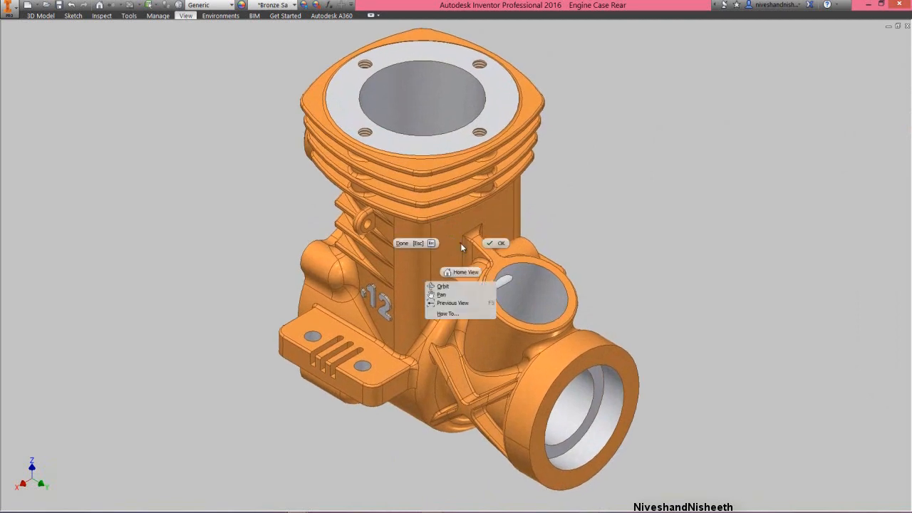
{"action": "left_click", "coordinate": [447, 288]}
{"action": "left_click_drag", "start_coordinate": [443, 313], "coordinate": [454, 325]}
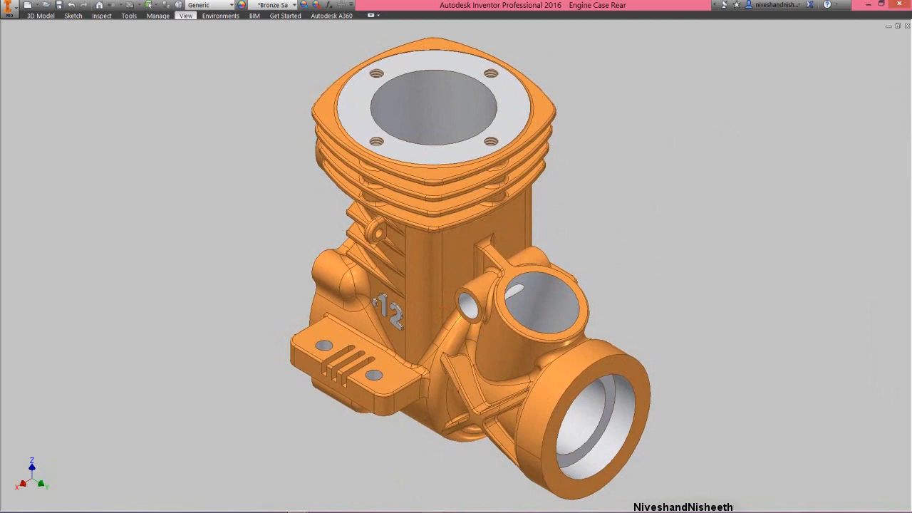
{"action": "right_click", "coordinate": [611, 171]}
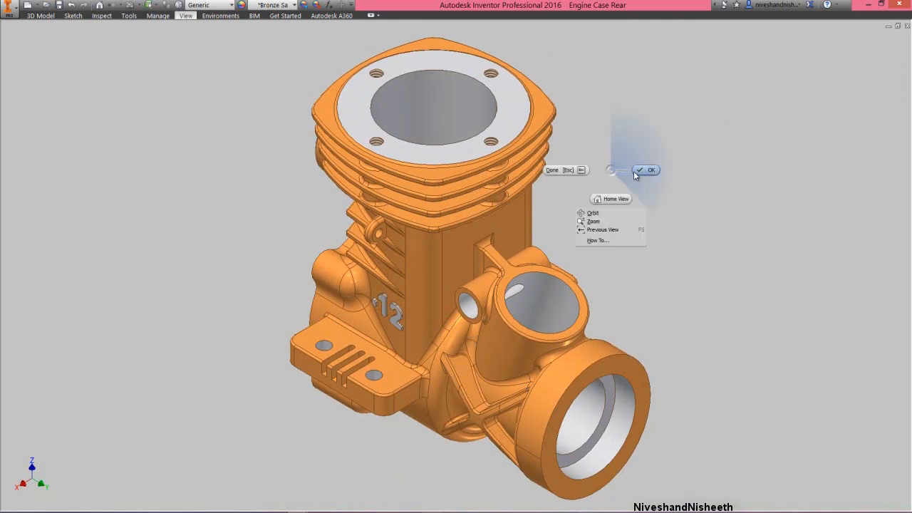
{"action": "left_click", "coordinate": [642, 171]}
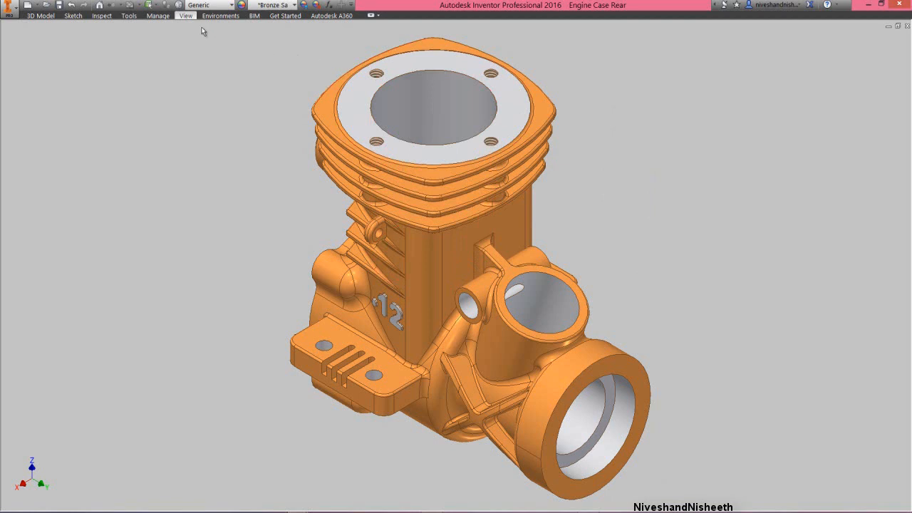
Turn off Clean Screen to restore the modelling interface and return the engine case to the home view.
{"action": "left_click", "coordinate": [187, 15]}
{"action": "left_click", "coordinate": [463, 43]}
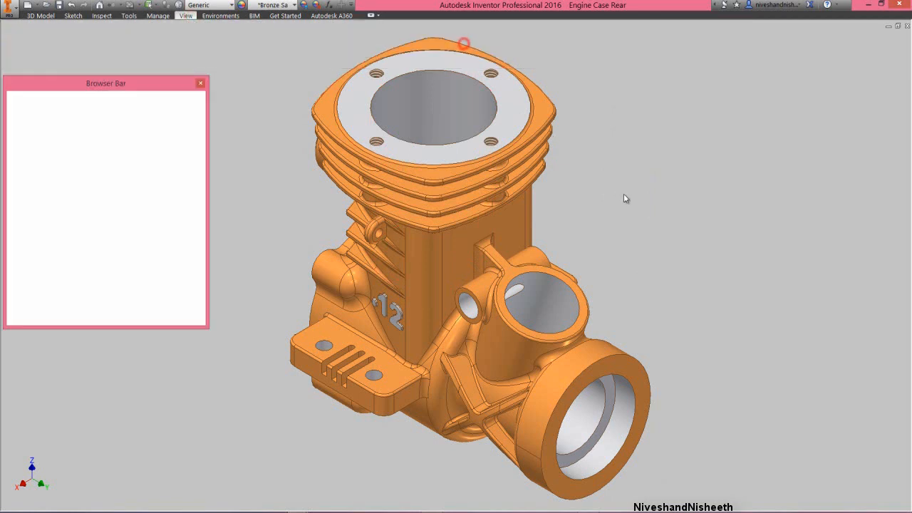
{"action": "key", "text": "ctrl+0"}
{"action": "left_click", "coordinate": [626, 196]}
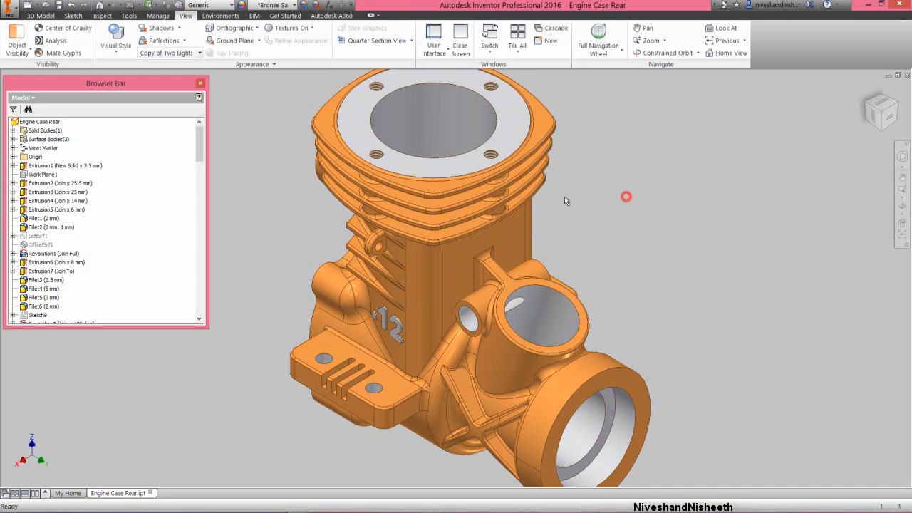
{"action": "left_click", "coordinate": [41, 15]}
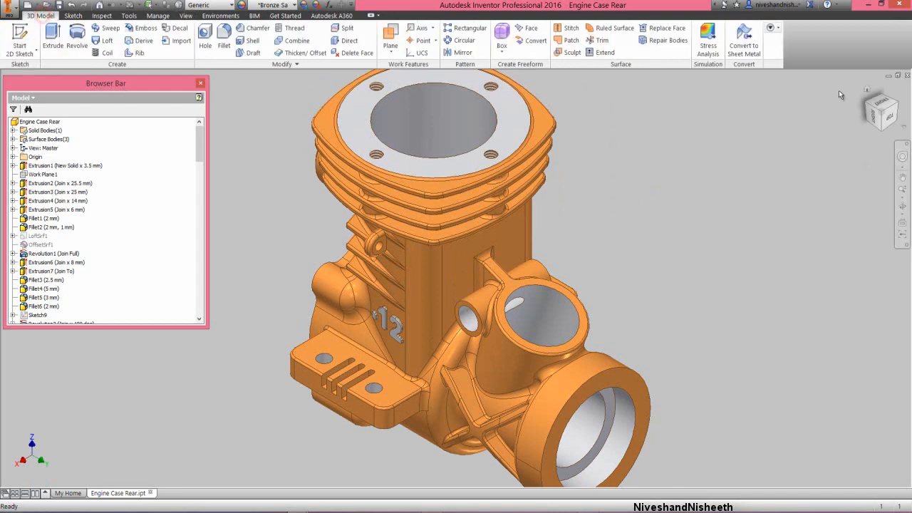
{"action": "left_click", "coordinate": [704, 195]}
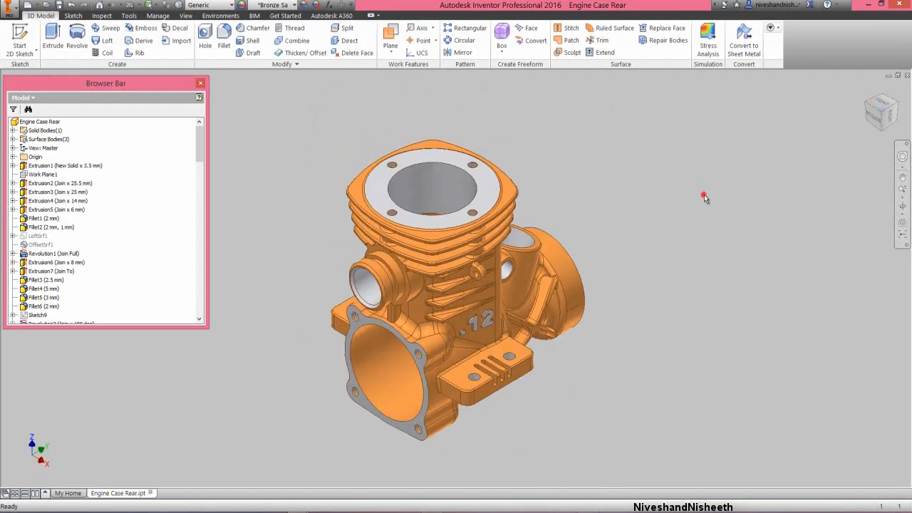
Enlarge the finished engine case in the home view and centre it beside the model browser.
{"action": "left_click", "coordinate": [902, 188]}
{"action": "left_click_drag", "start_coordinate": [449, 314], "coordinate": [460, 326]}
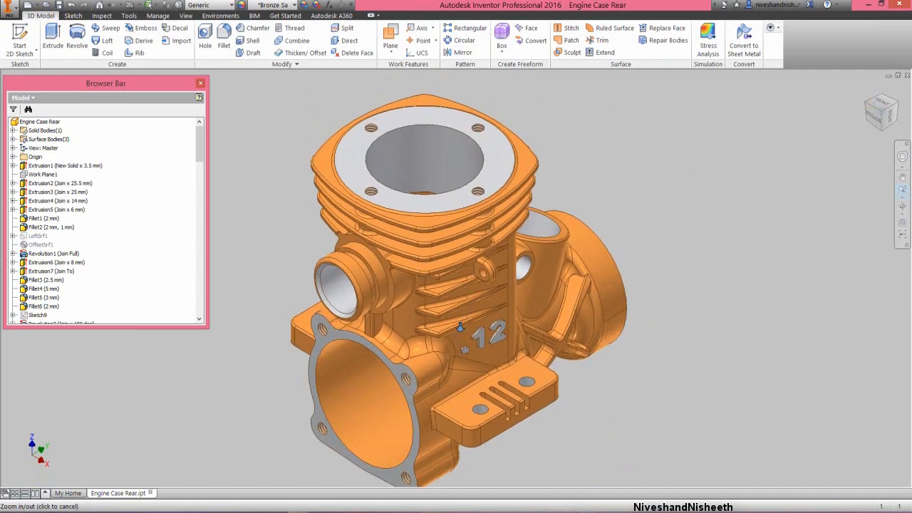
{"action": "right_click", "coordinate": [460, 326]}
{"action": "left_click", "coordinate": [445, 358]}
{"action": "left_click_drag", "start_coordinate": [431, 361], "coordinate": [473, 341]}
{"action": "right_click", "coordinate": [473, 340]}
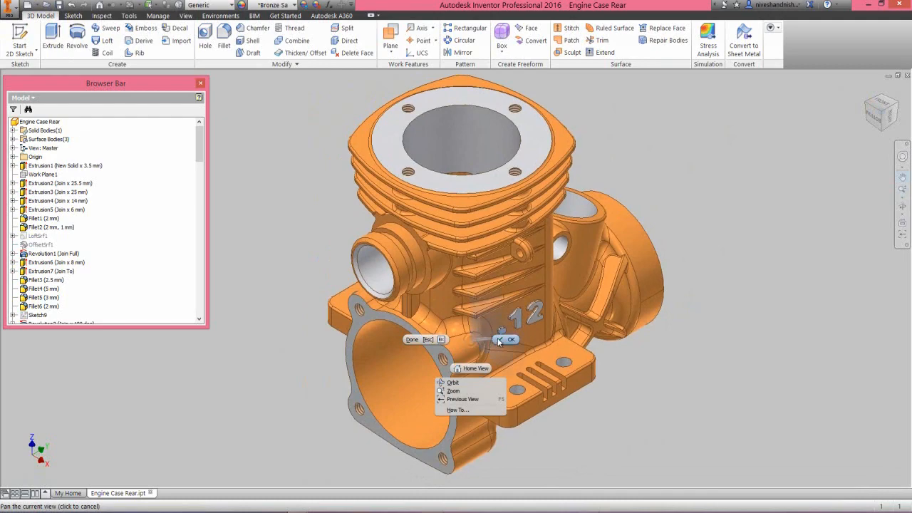
{"action": "left_click", "coordinate": [455, 380]}
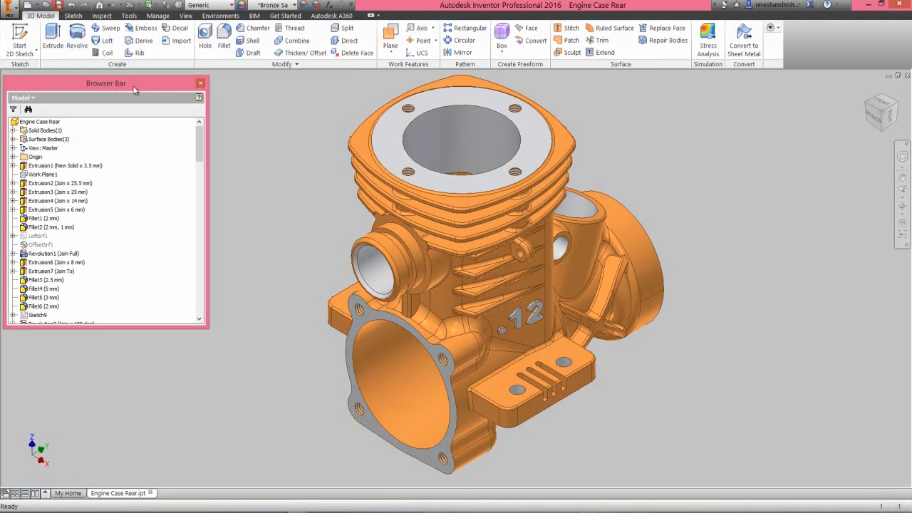